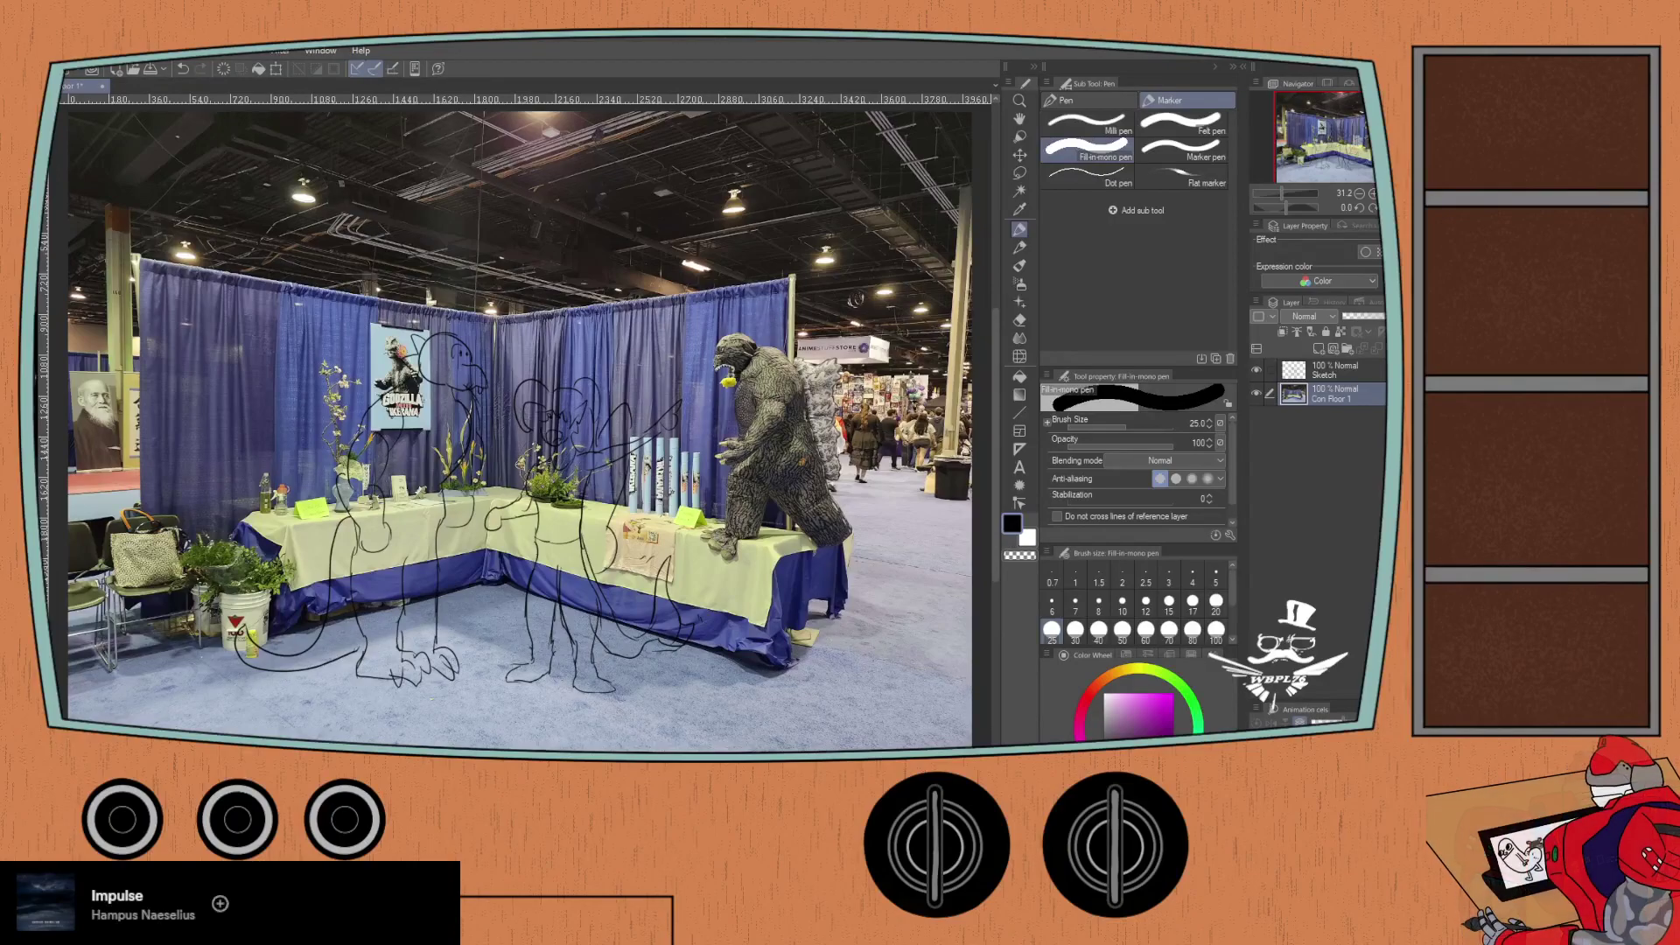
# Step: Add three new layer folders above the Sketch layer
pyautogui.click(1341, 371)
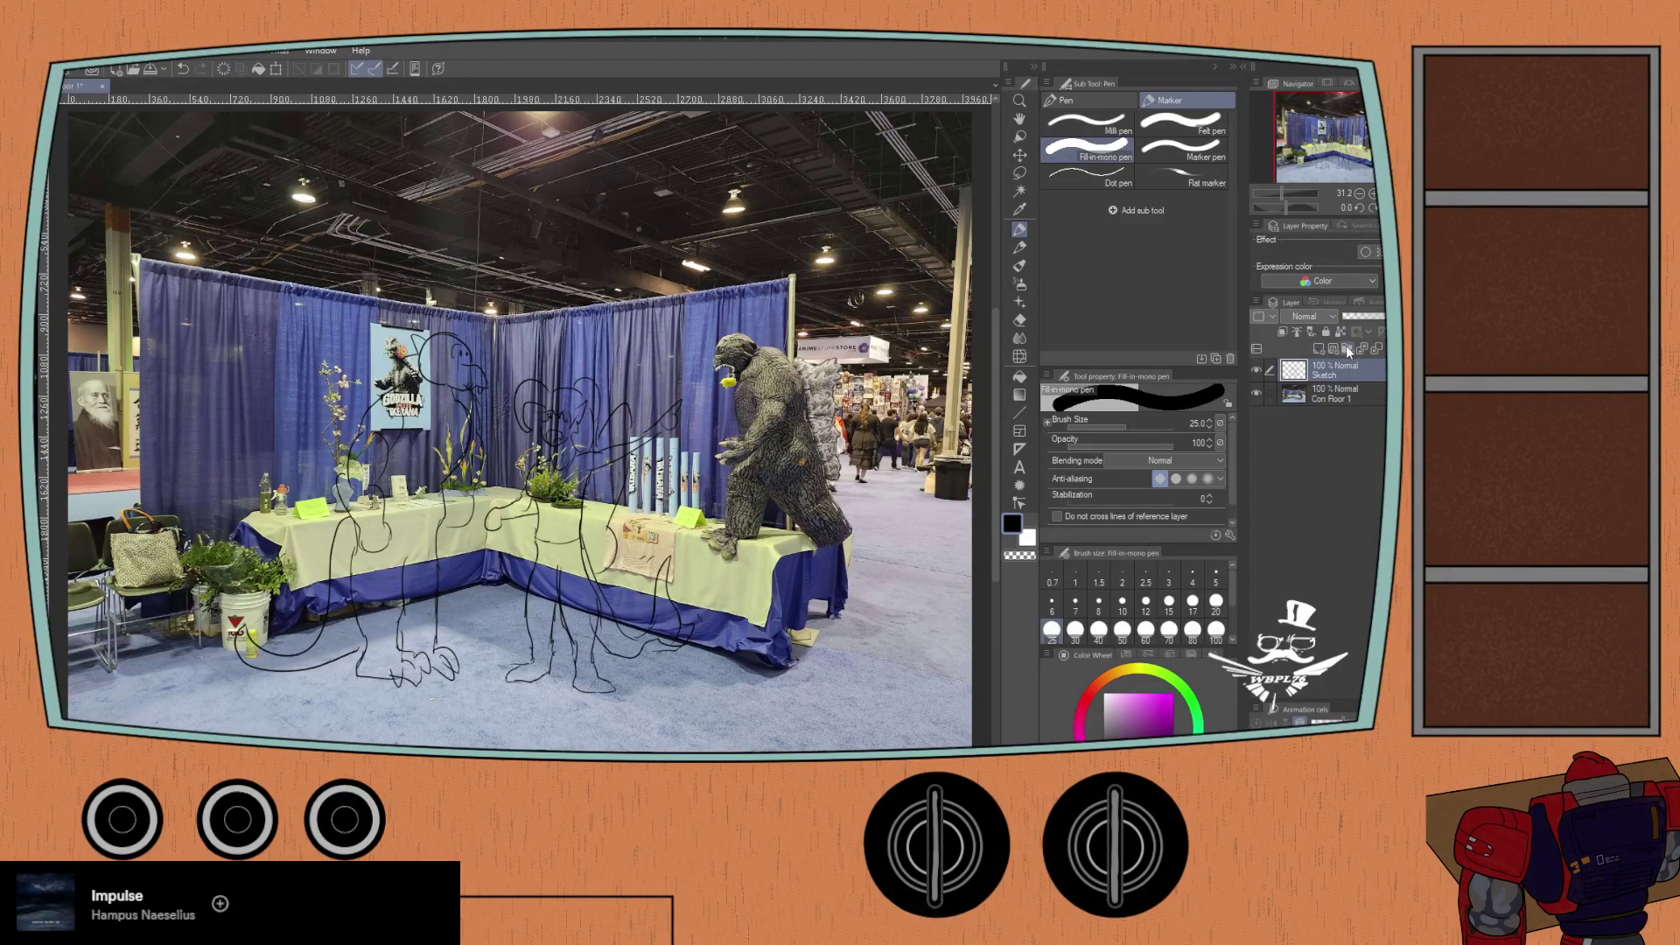
pyautogui.click(1346, 348)
pyautogui.click(1345, 349)
pyautogui.click(1346, 348)
pyautogui.click(1321, 413)
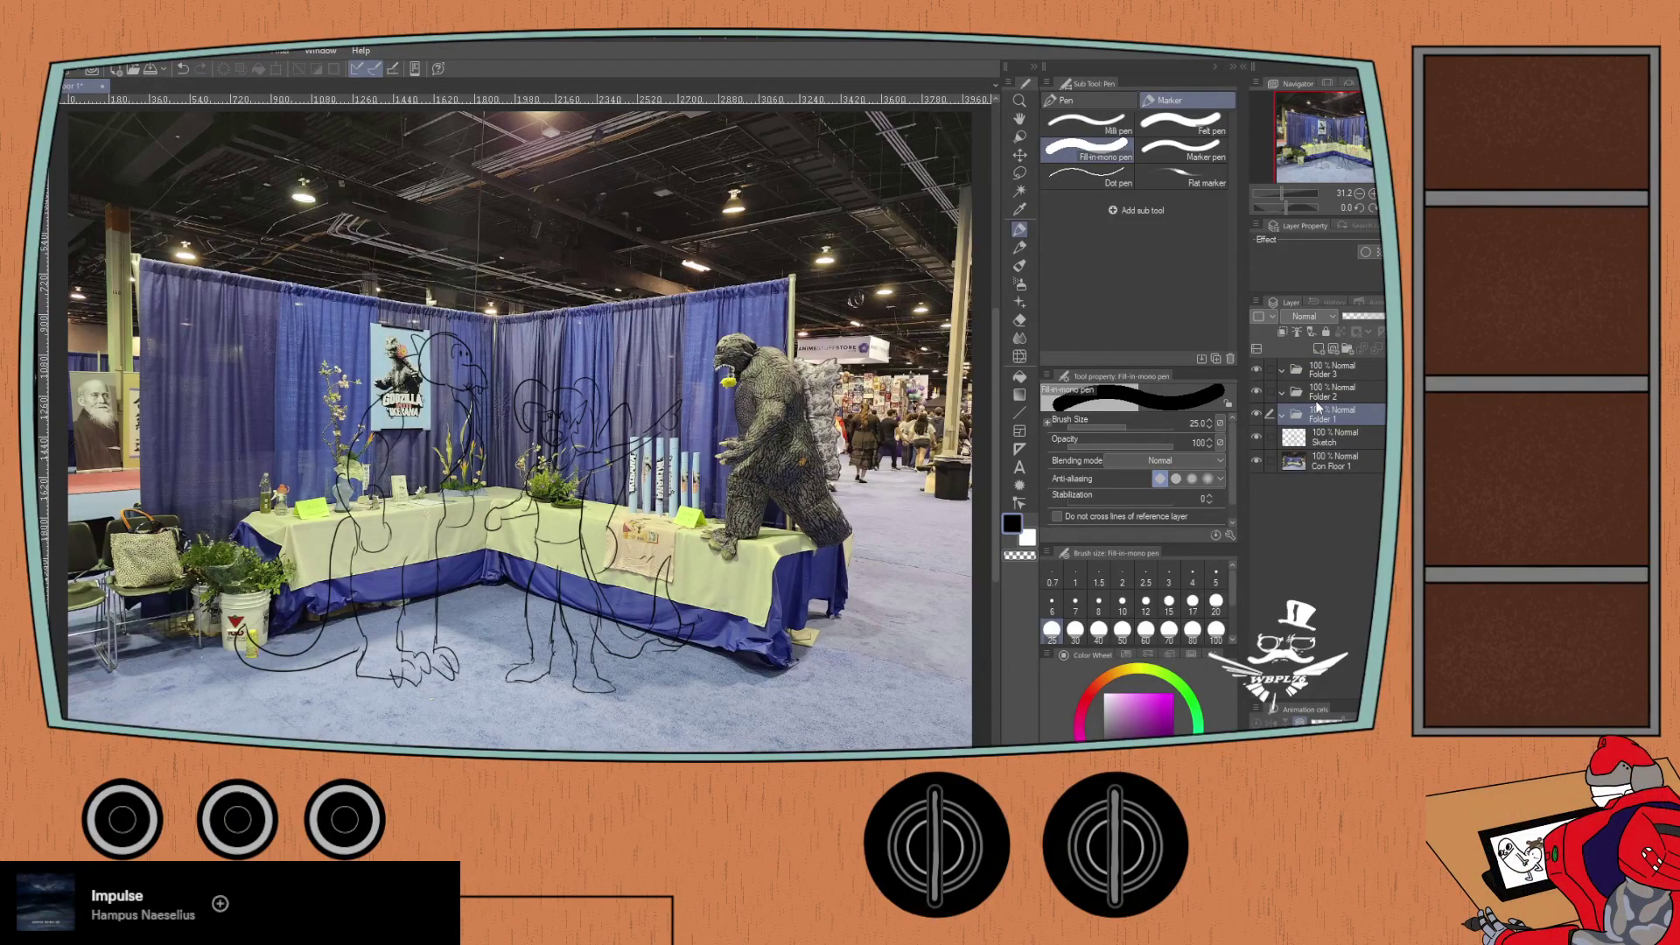
# Step: Rename the new folders Sketch and Colors, then select the Sketch folder
pyautogui.doubleClick(1319, 409)
pyautogui.write('Sketch')
pyautogui.press('Return')
pyautogui.click(1317, 398)
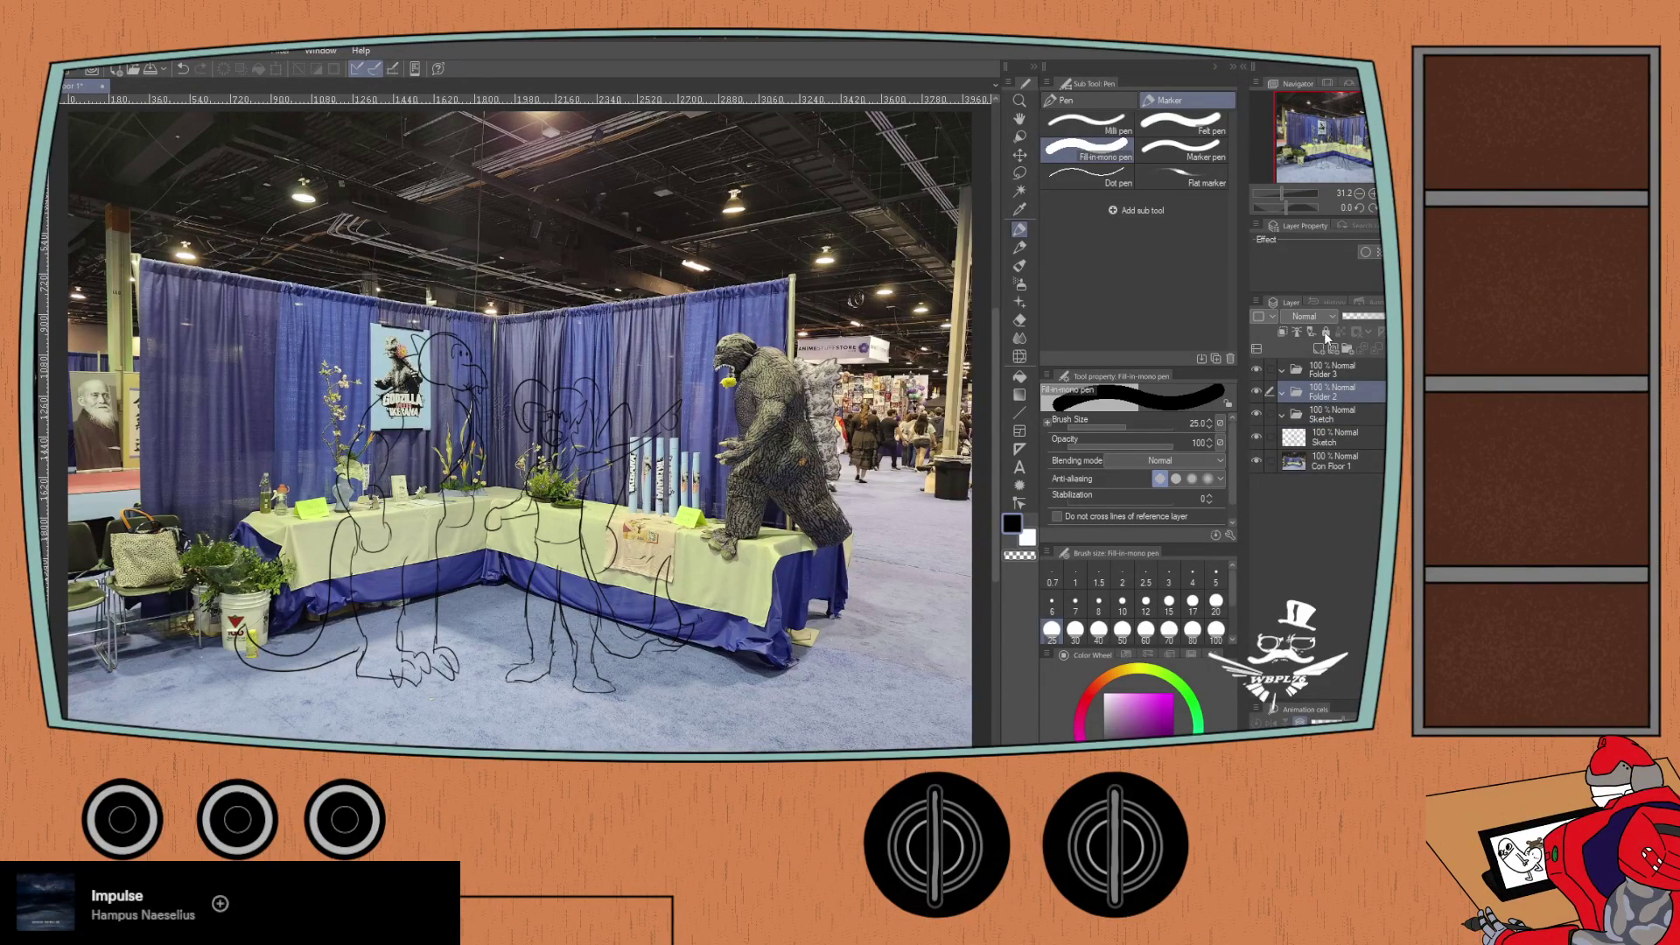
pyautogui.write('color')
pyautogui.press('Return')
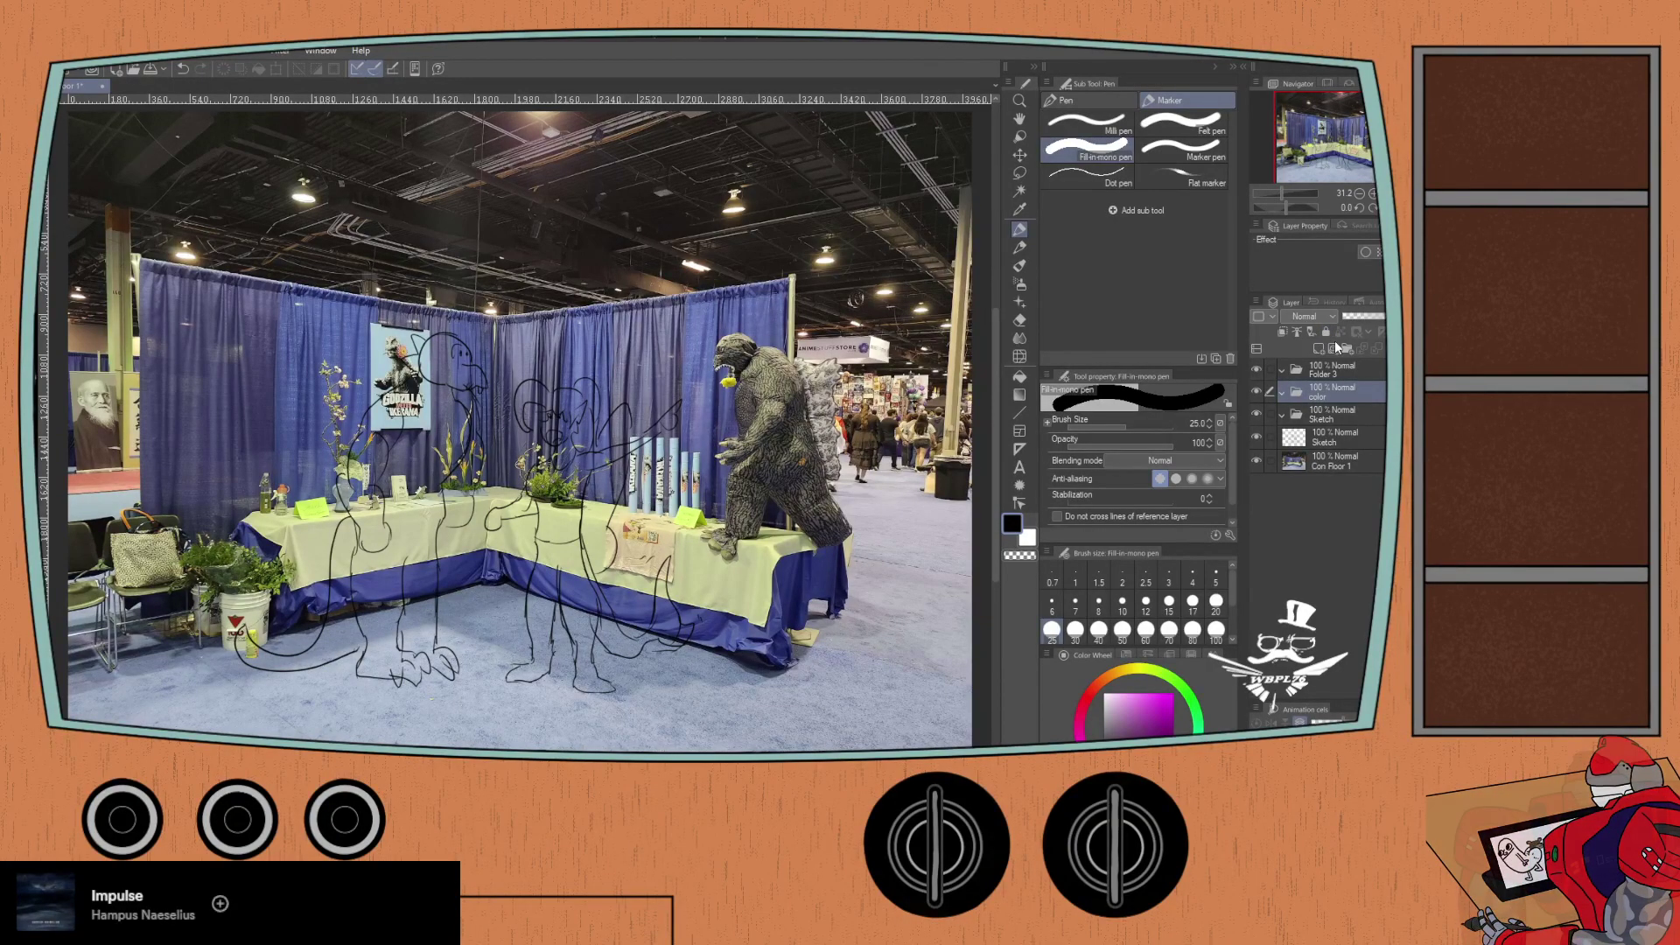
pyautogui.click(1314, 372)
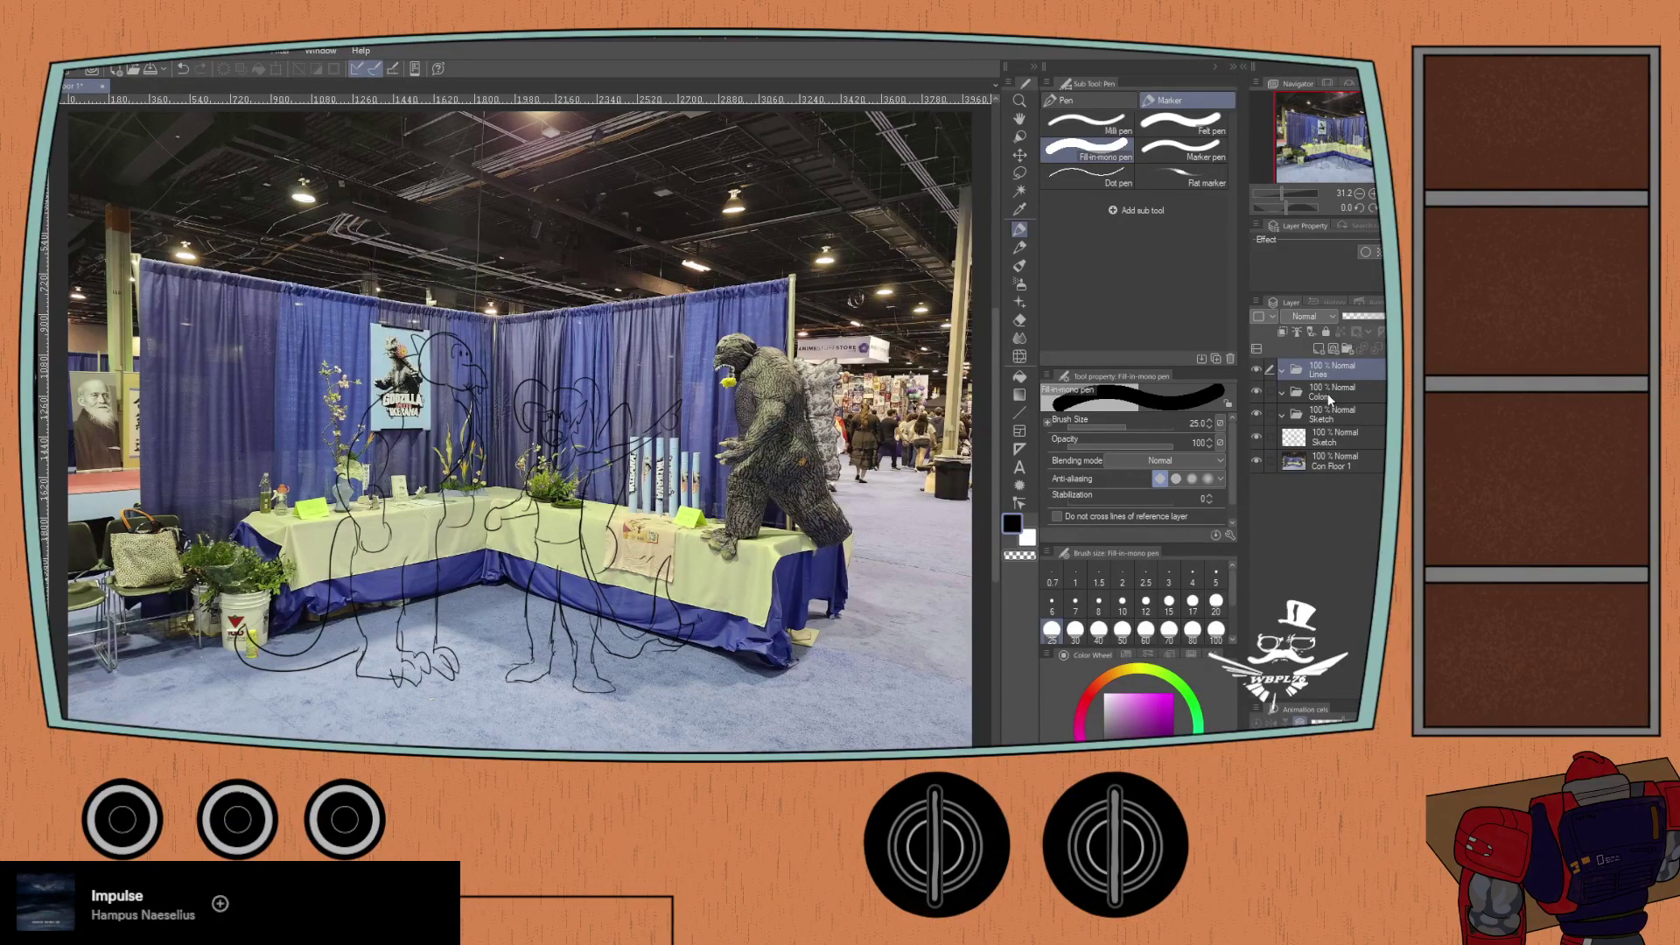
pyautogui.click(1309, 405)
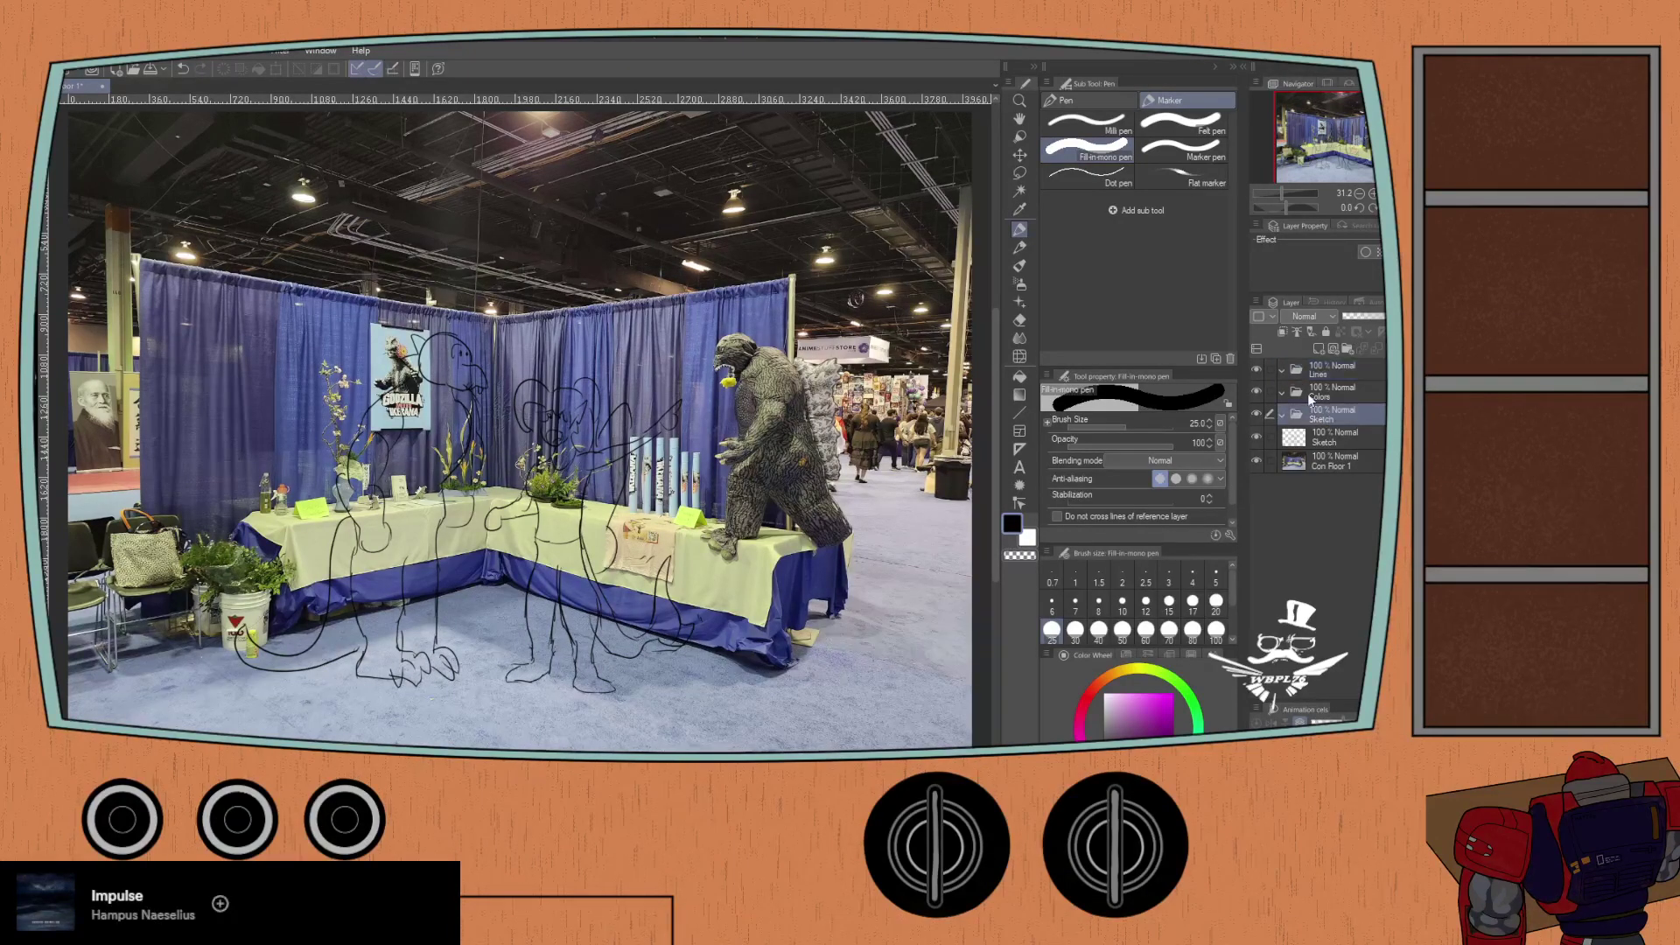
# Step: Create two folders named 'Sarrah' and 'Gor', then duplicate both
pyautogui.click(1344, 348)
pyautogui.click(1342, 346)
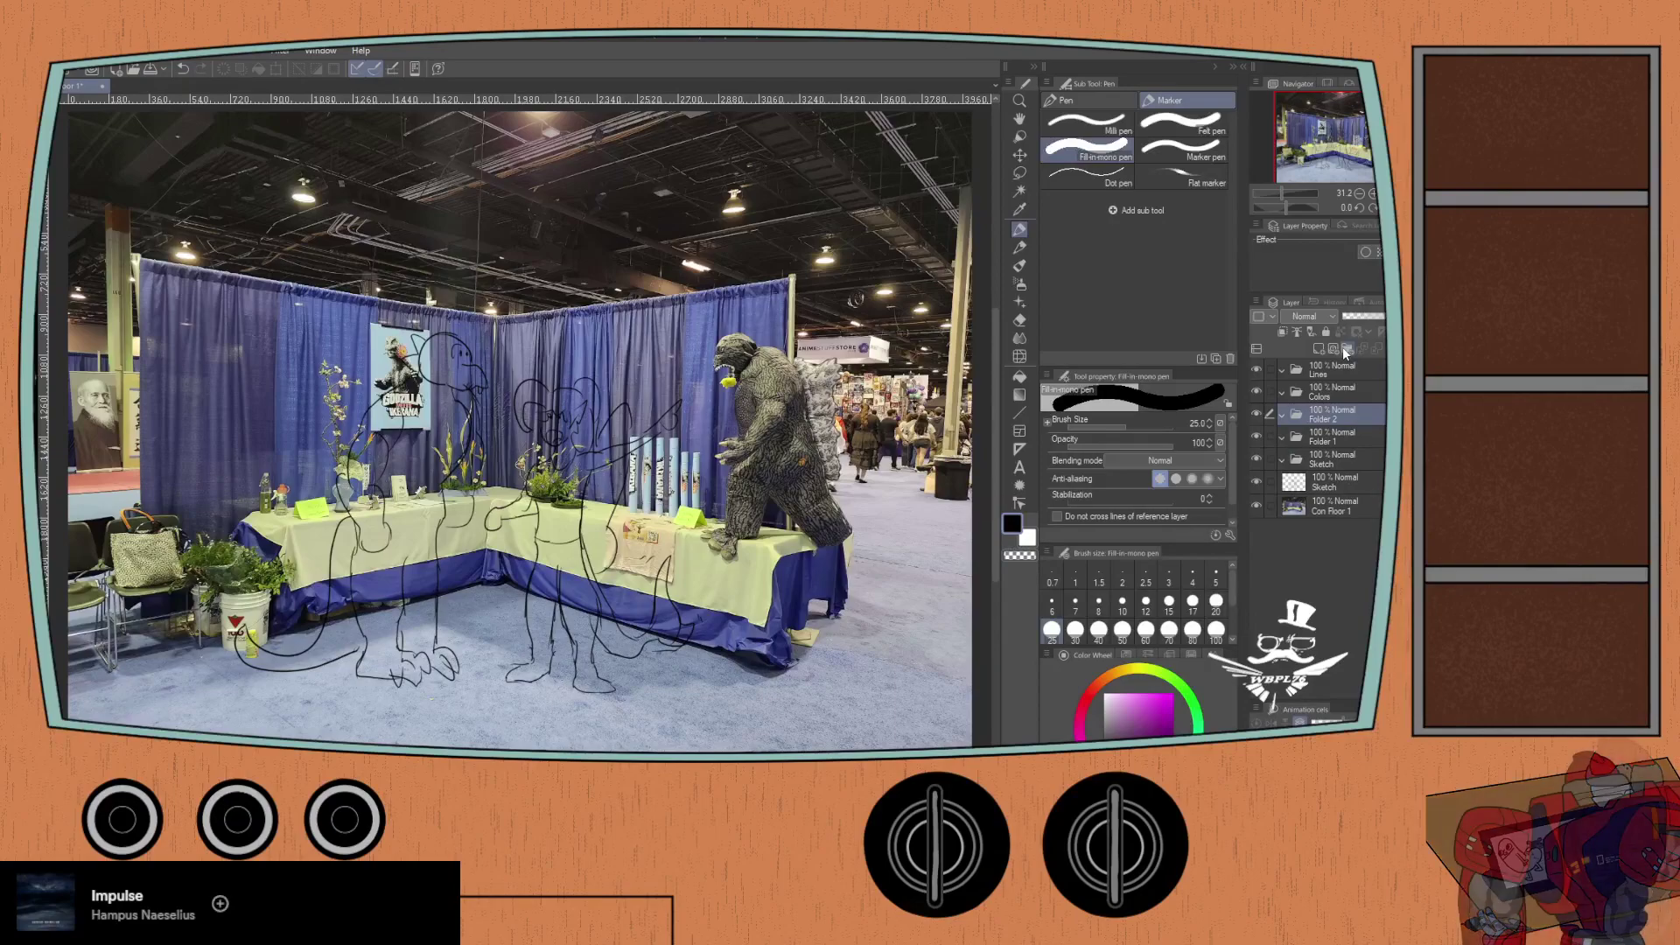
pyautogui.click(1321, 442)
pyautogui.doubleClick(1321, 442)
pyautogui.write('Sarrah')
pyautogui.press('Return')
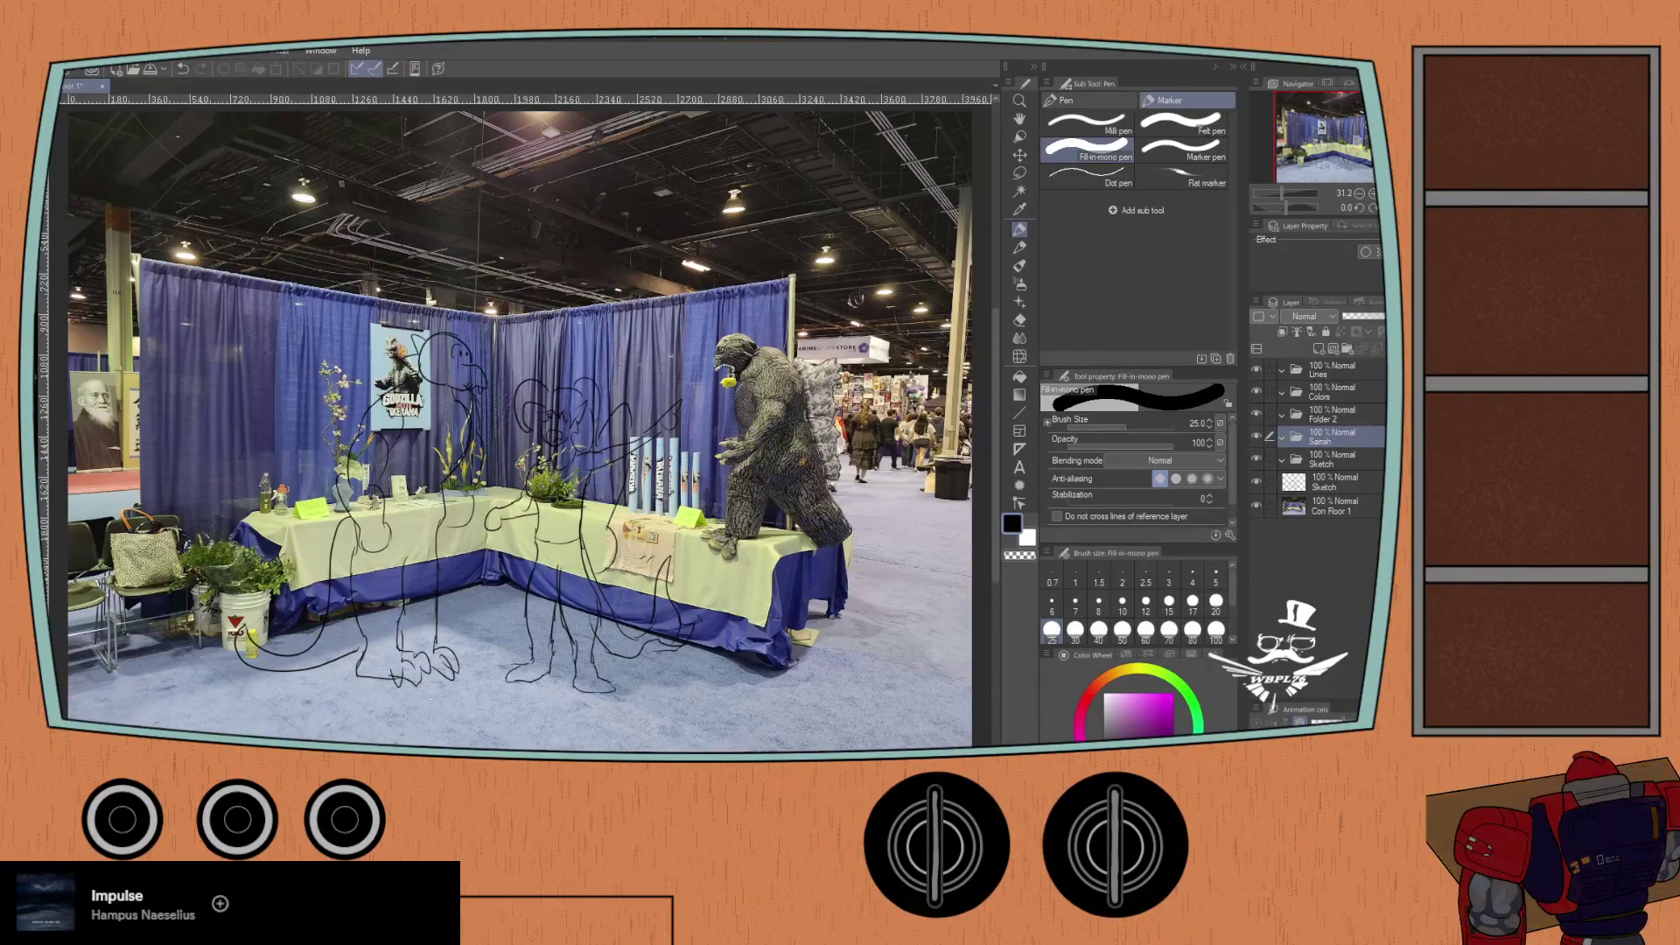
pyautogui.click(1317, 417)
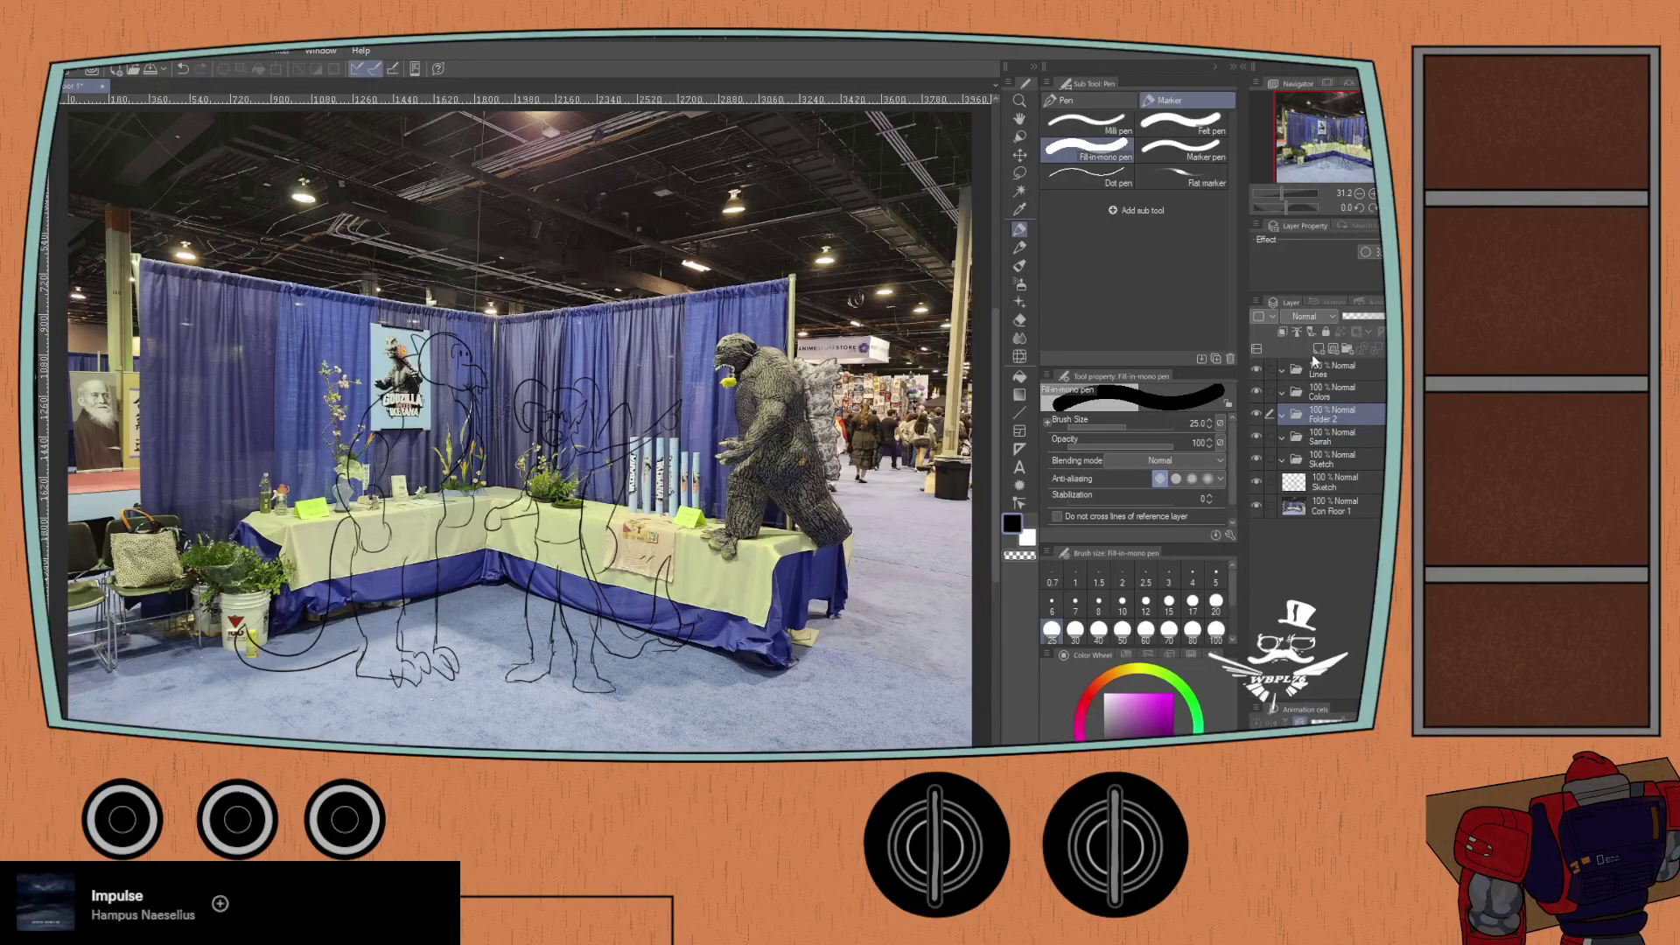
pyautogui.write('Gor')
pyautogui.press('Return')
pyautogui.click(1269, 433)
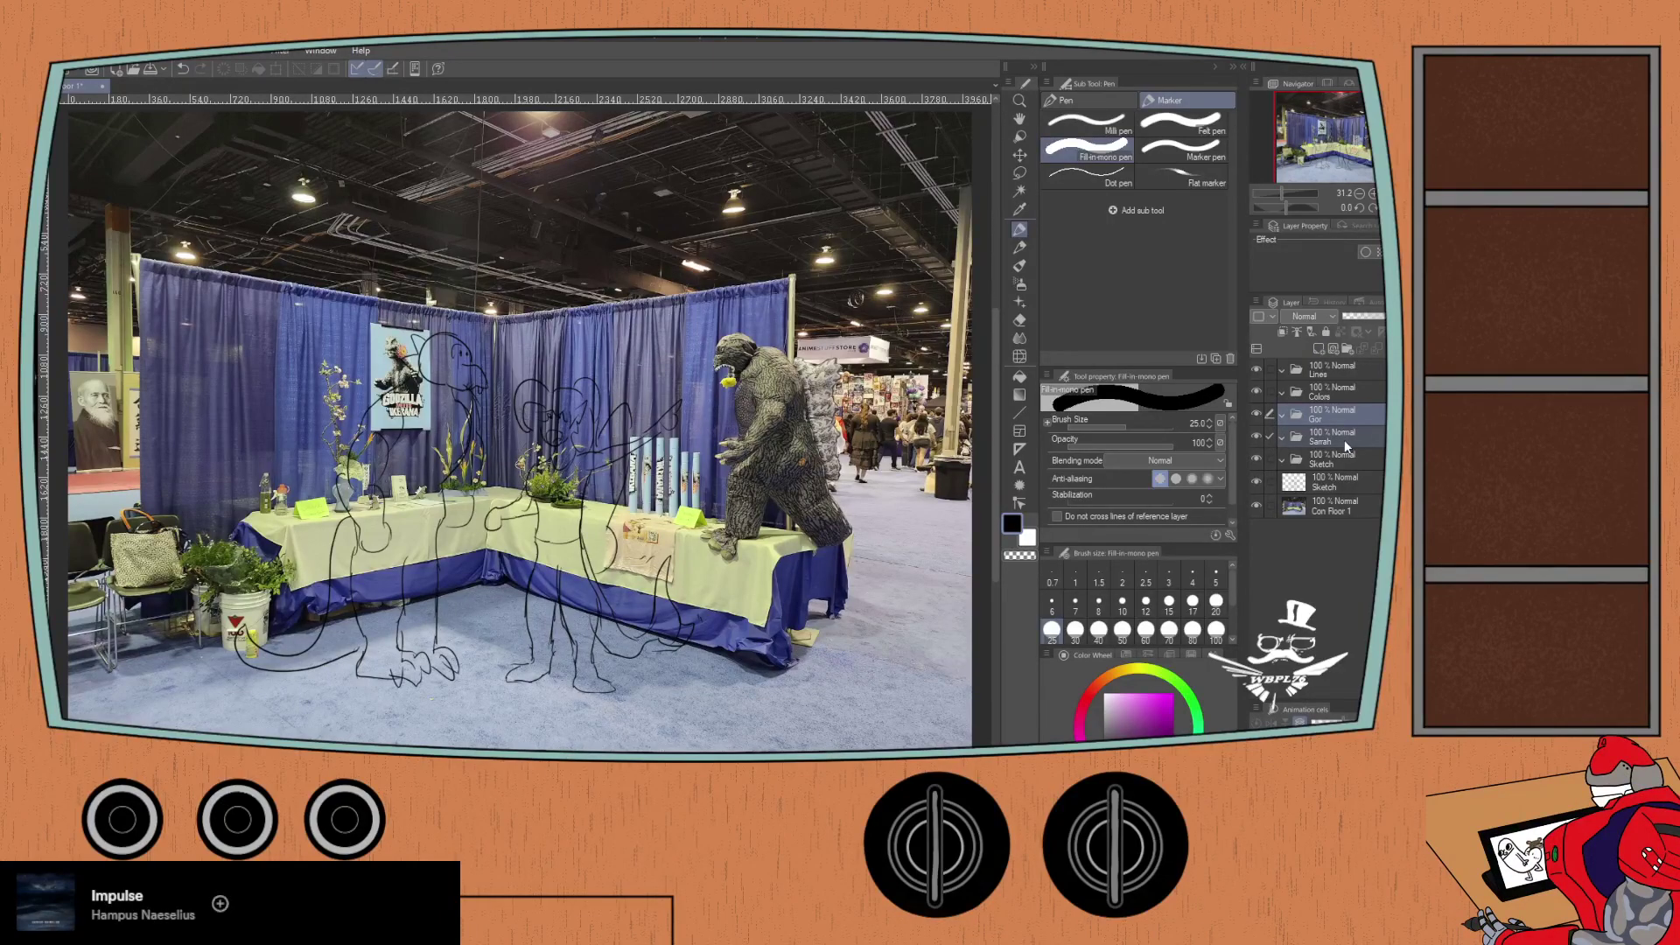
pyautogui.click(1347, 170)
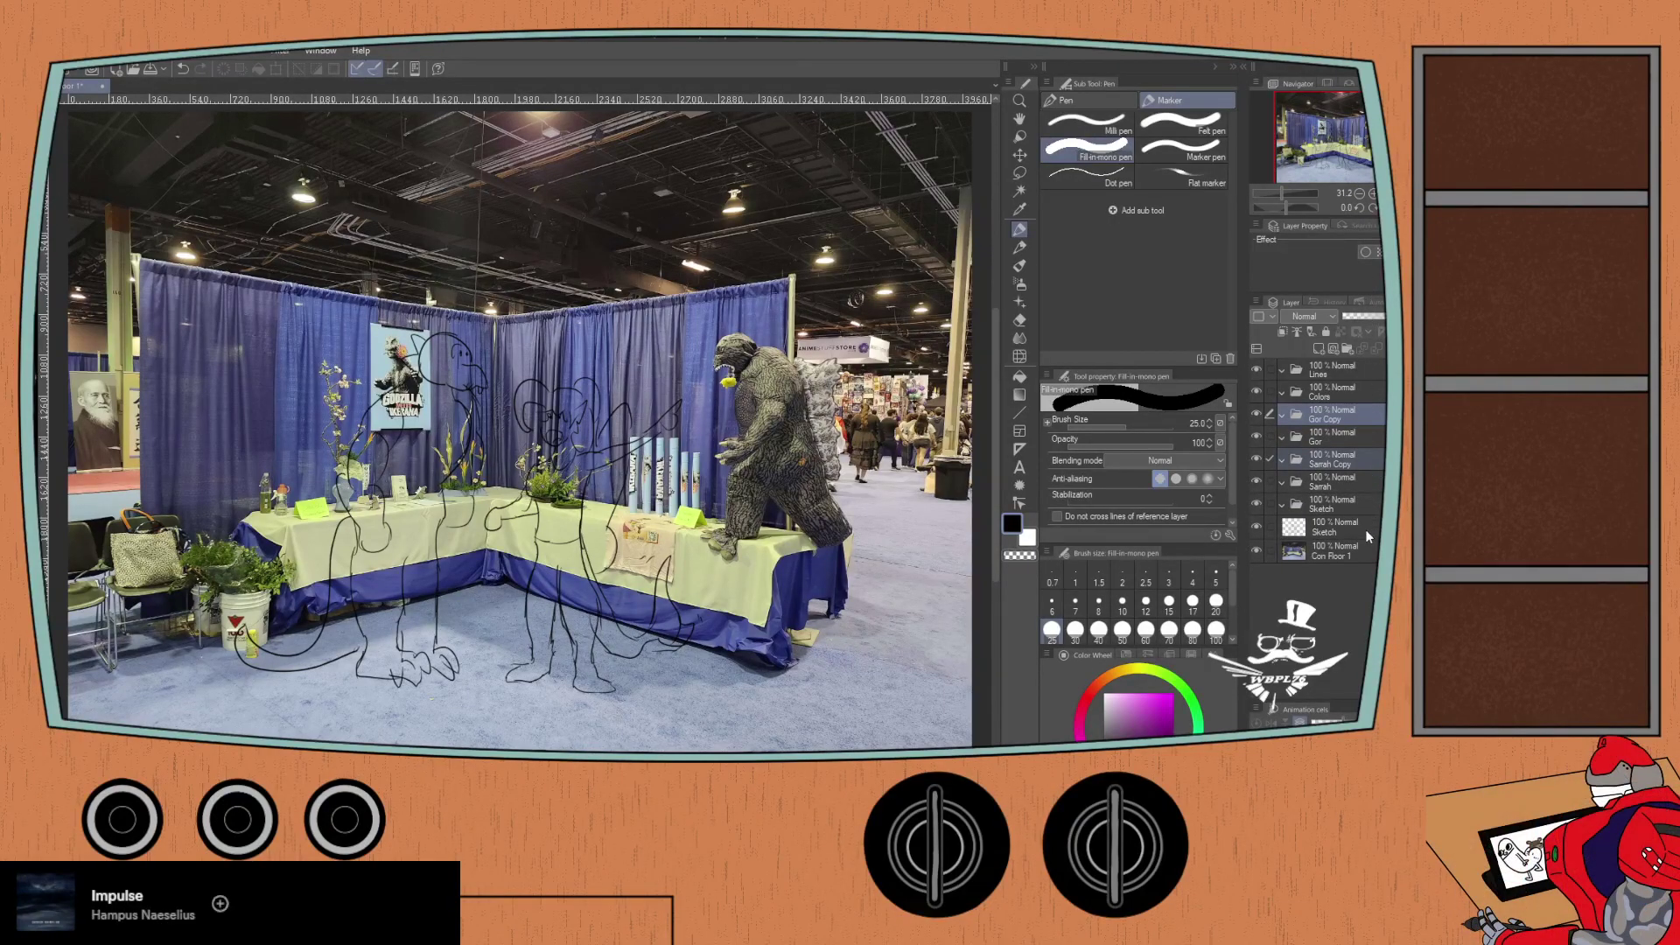
# Step: Duplicate the character folders again and distribute the pairs into Lines, Sketch and Colors
pyautogui.hotkey('ctrl', 'j')
pyautogui.moveTo(1328, 411); pyautogui.dragTo(1333, 377)
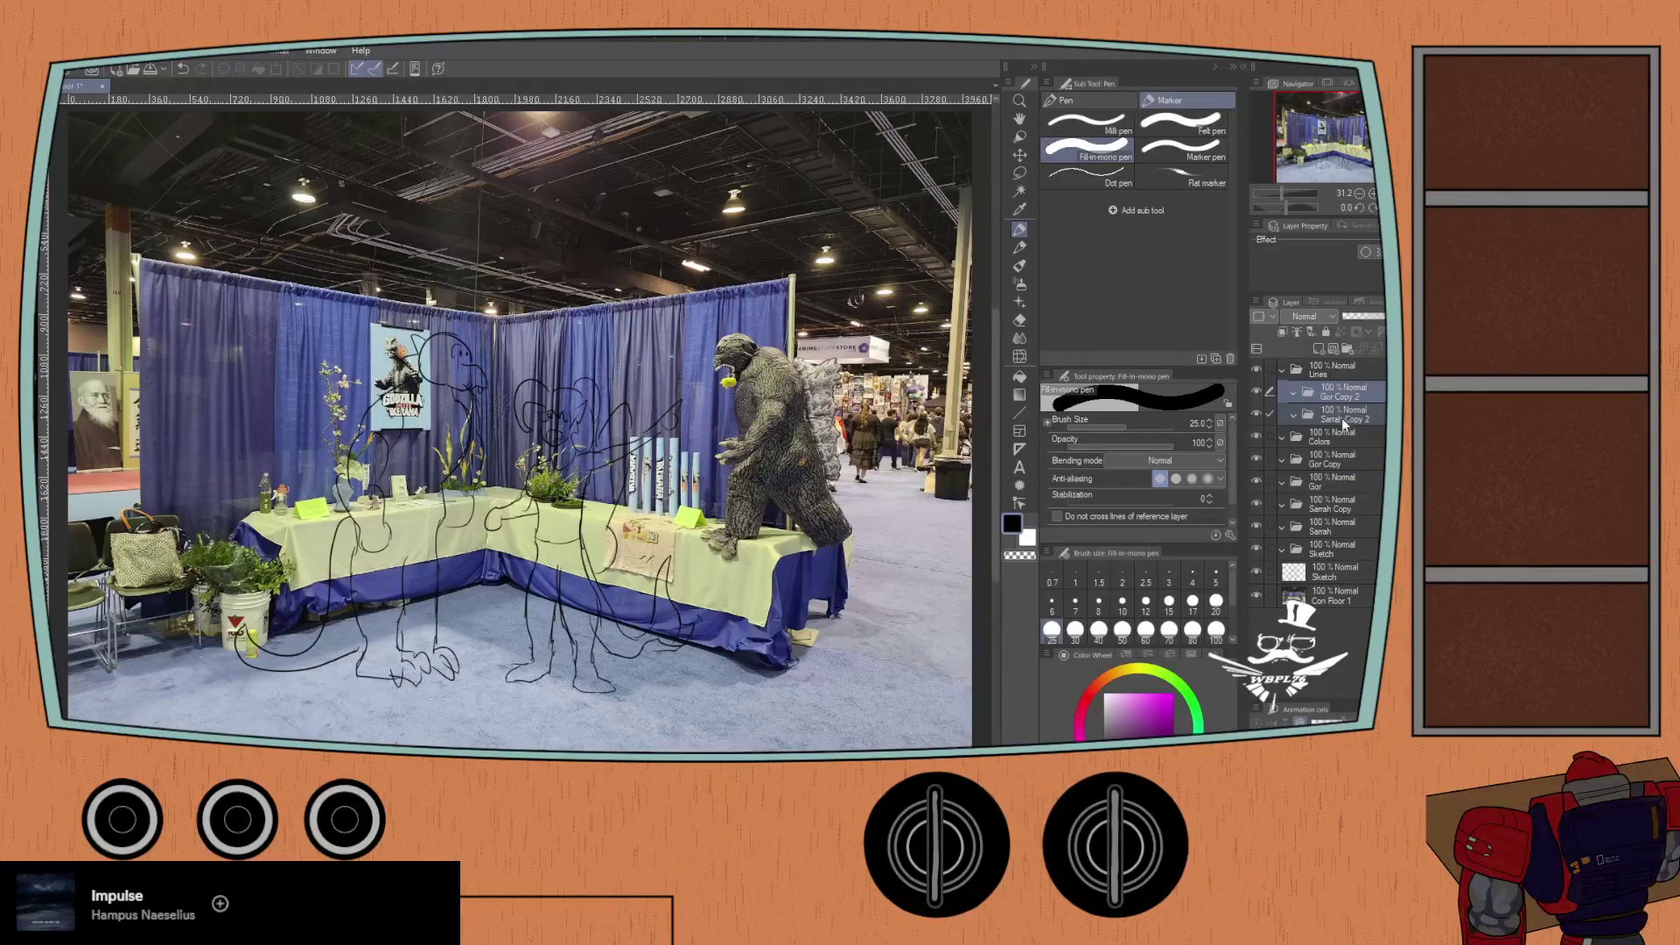
pyautogui.click(1331, 483)
pyautogui.click(1272, 527)
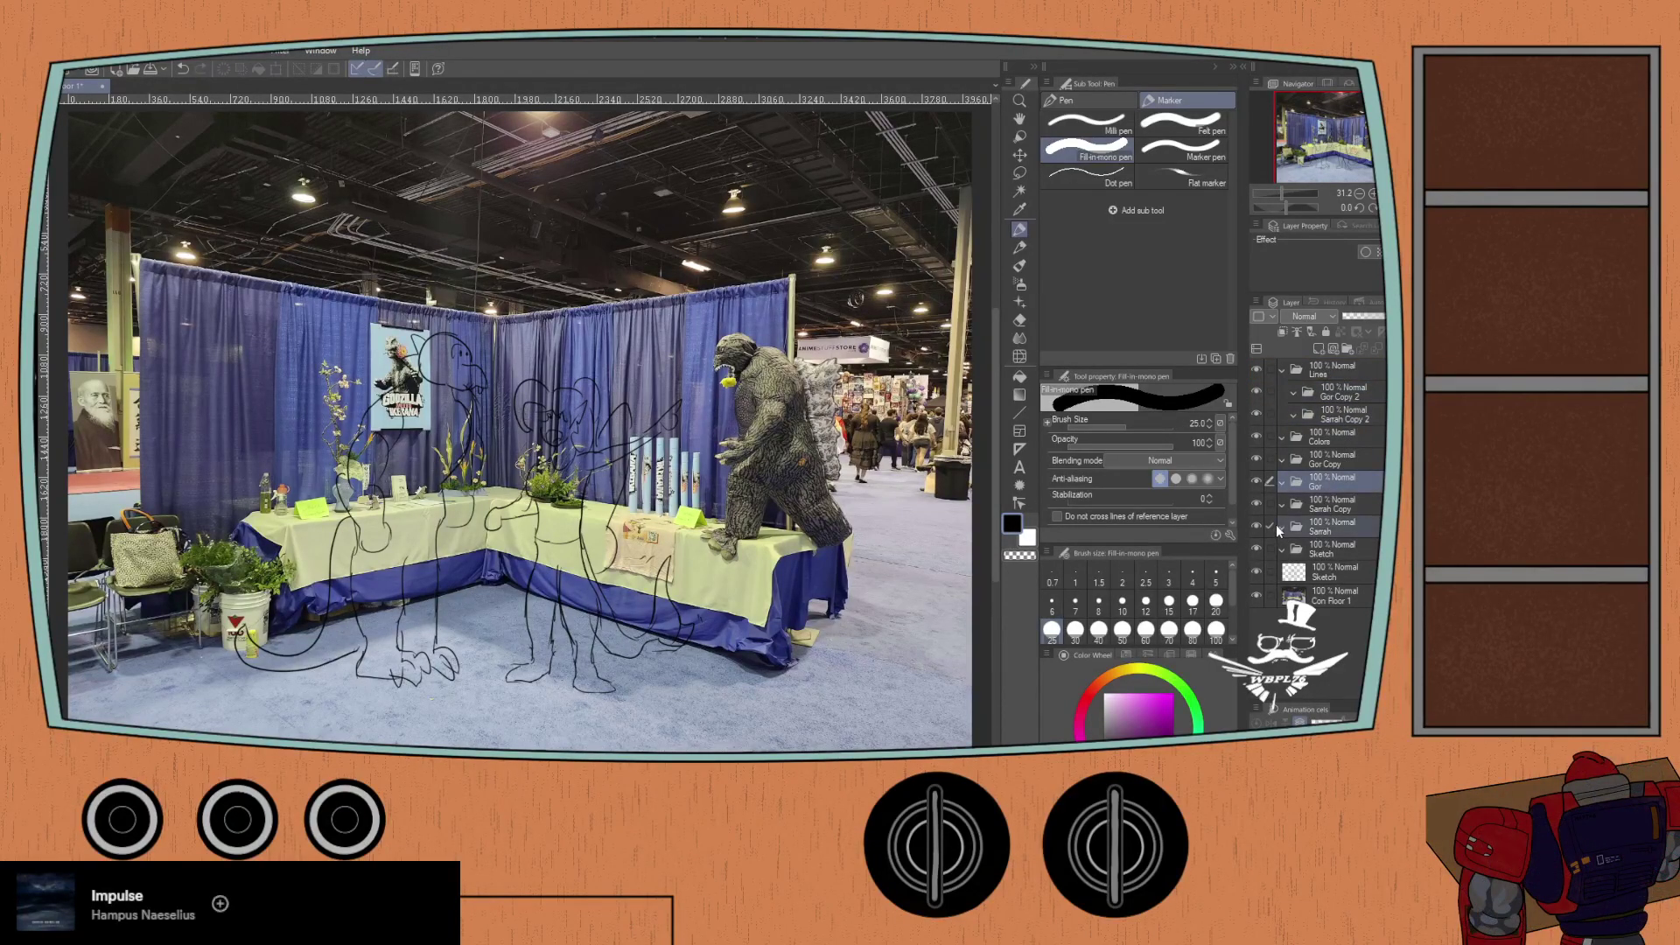
pyautogui.moveTo(1339, 479); pyautogui.dragTo(1342, 542)
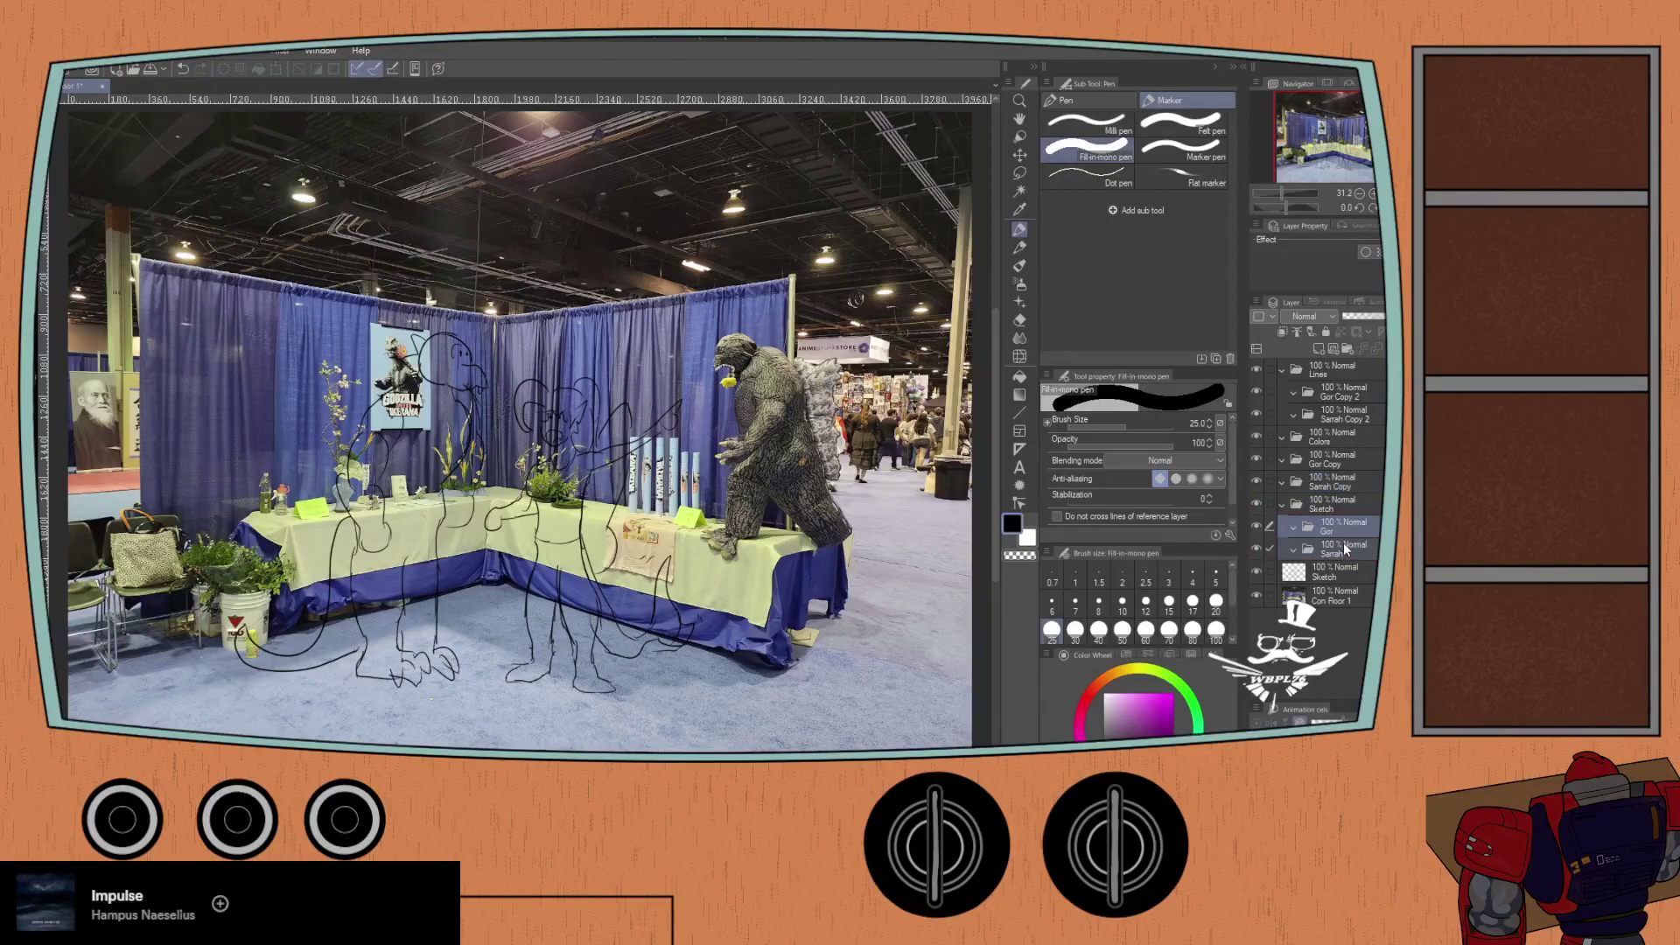
pyautogui.click(1335, 463)
pyautogui.click(1269, 480)
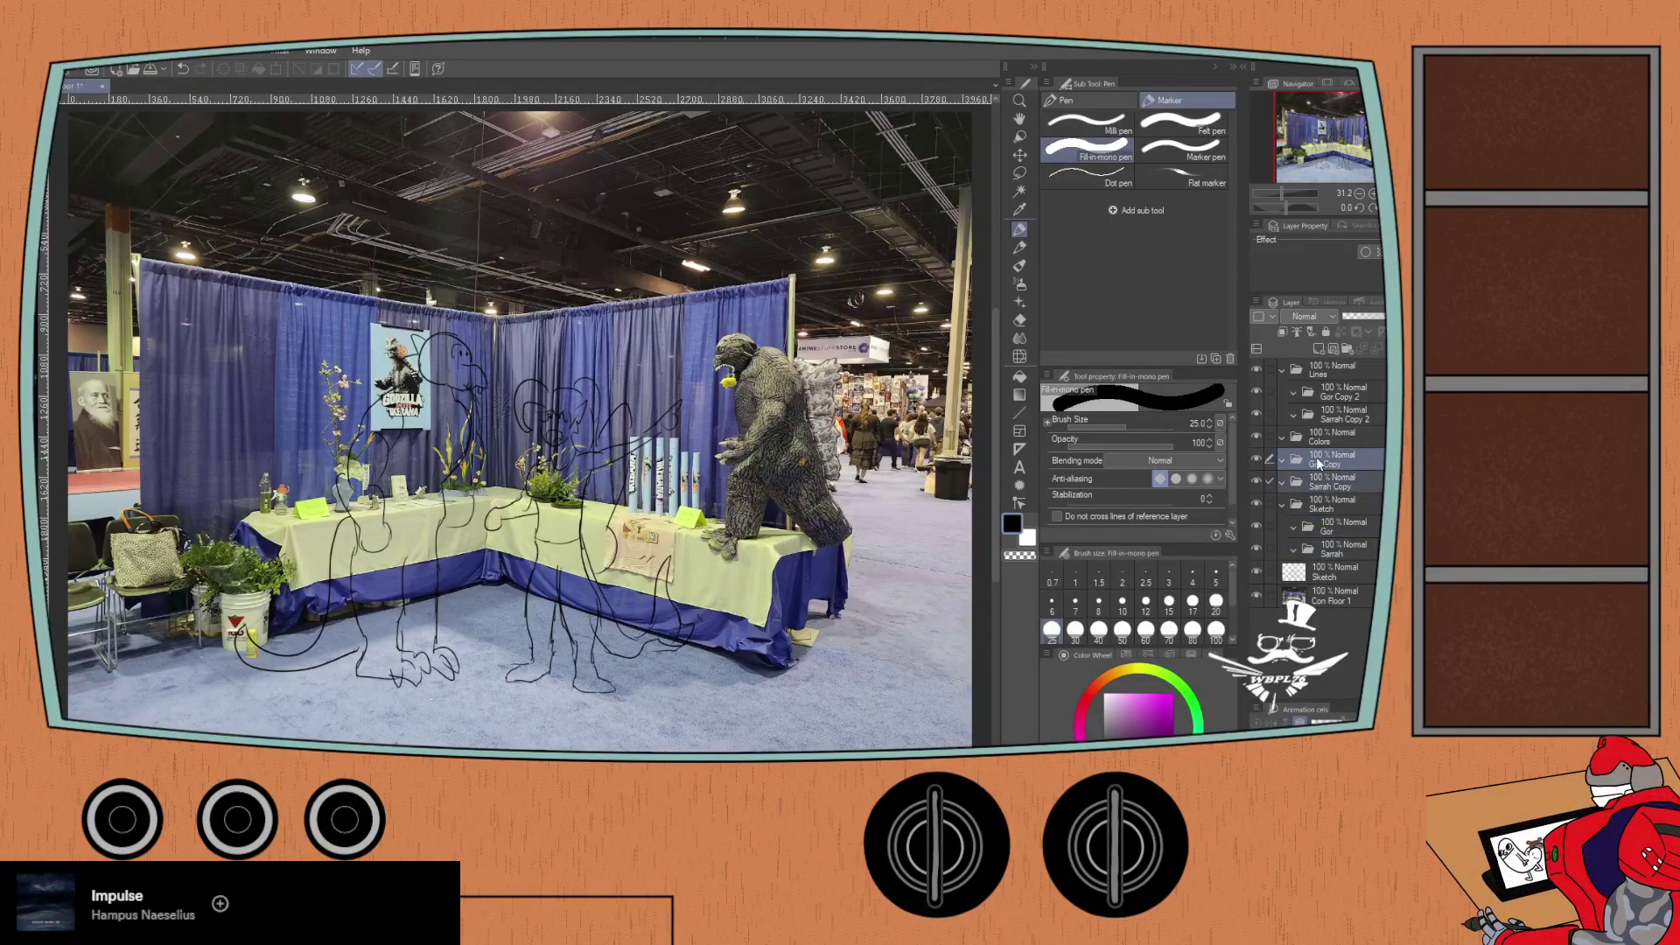
pyautogui.moveTo(1316, 456); pyautogui.dragTo(1327, 442)
# Step: Rename the first copied character folder inside Lines to 'Gor'
pyautogui.click(1323, 397)
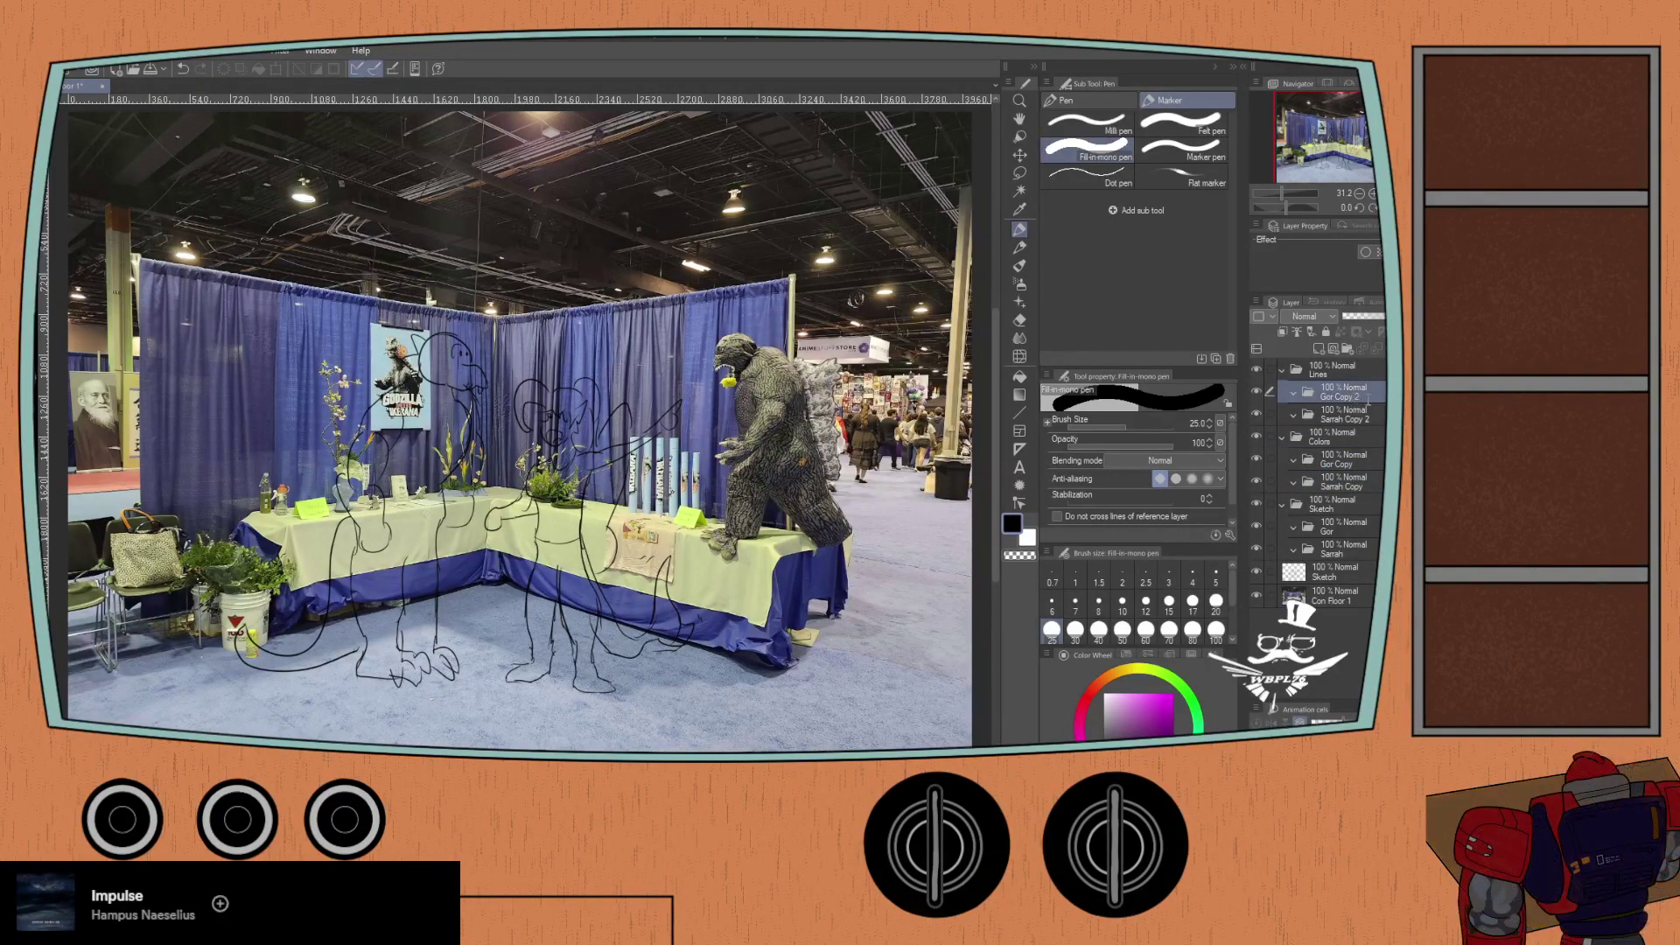
pyautogui.doubleClick(1368, 399)
pyautogui.write('Gor')
pyautogui.press('Return')
pyautogui.click(1361, 421)
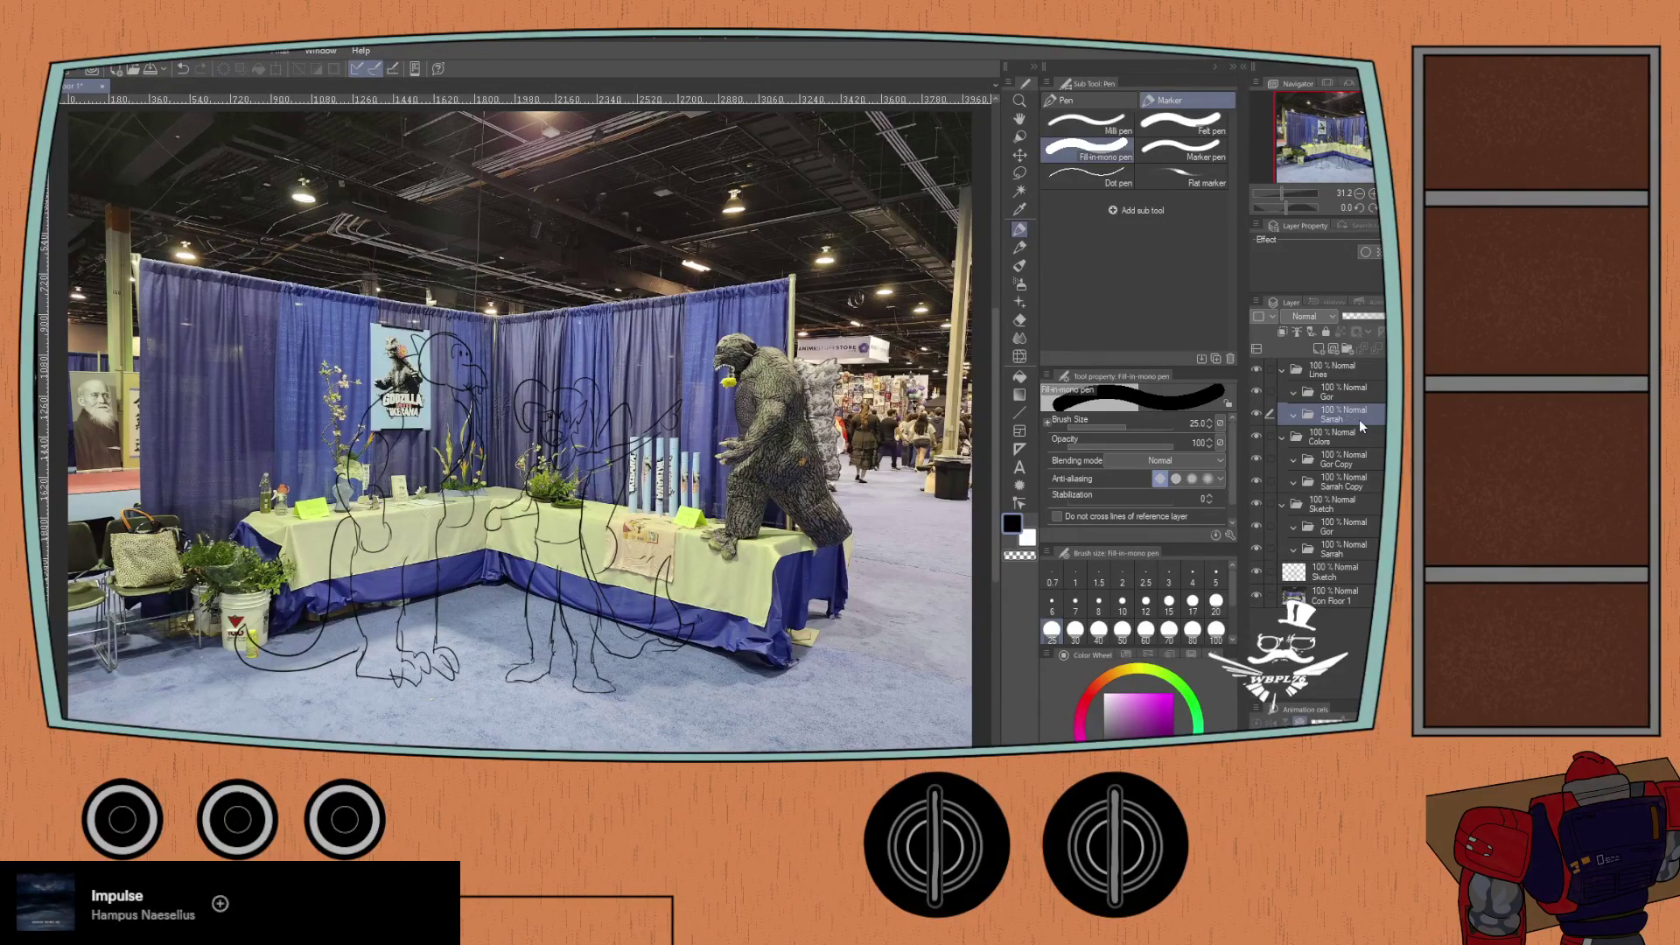
# Step: Check the character folders in Colors and Lines, leaving both folders collapsed
pyautogui.click(1284, 370)
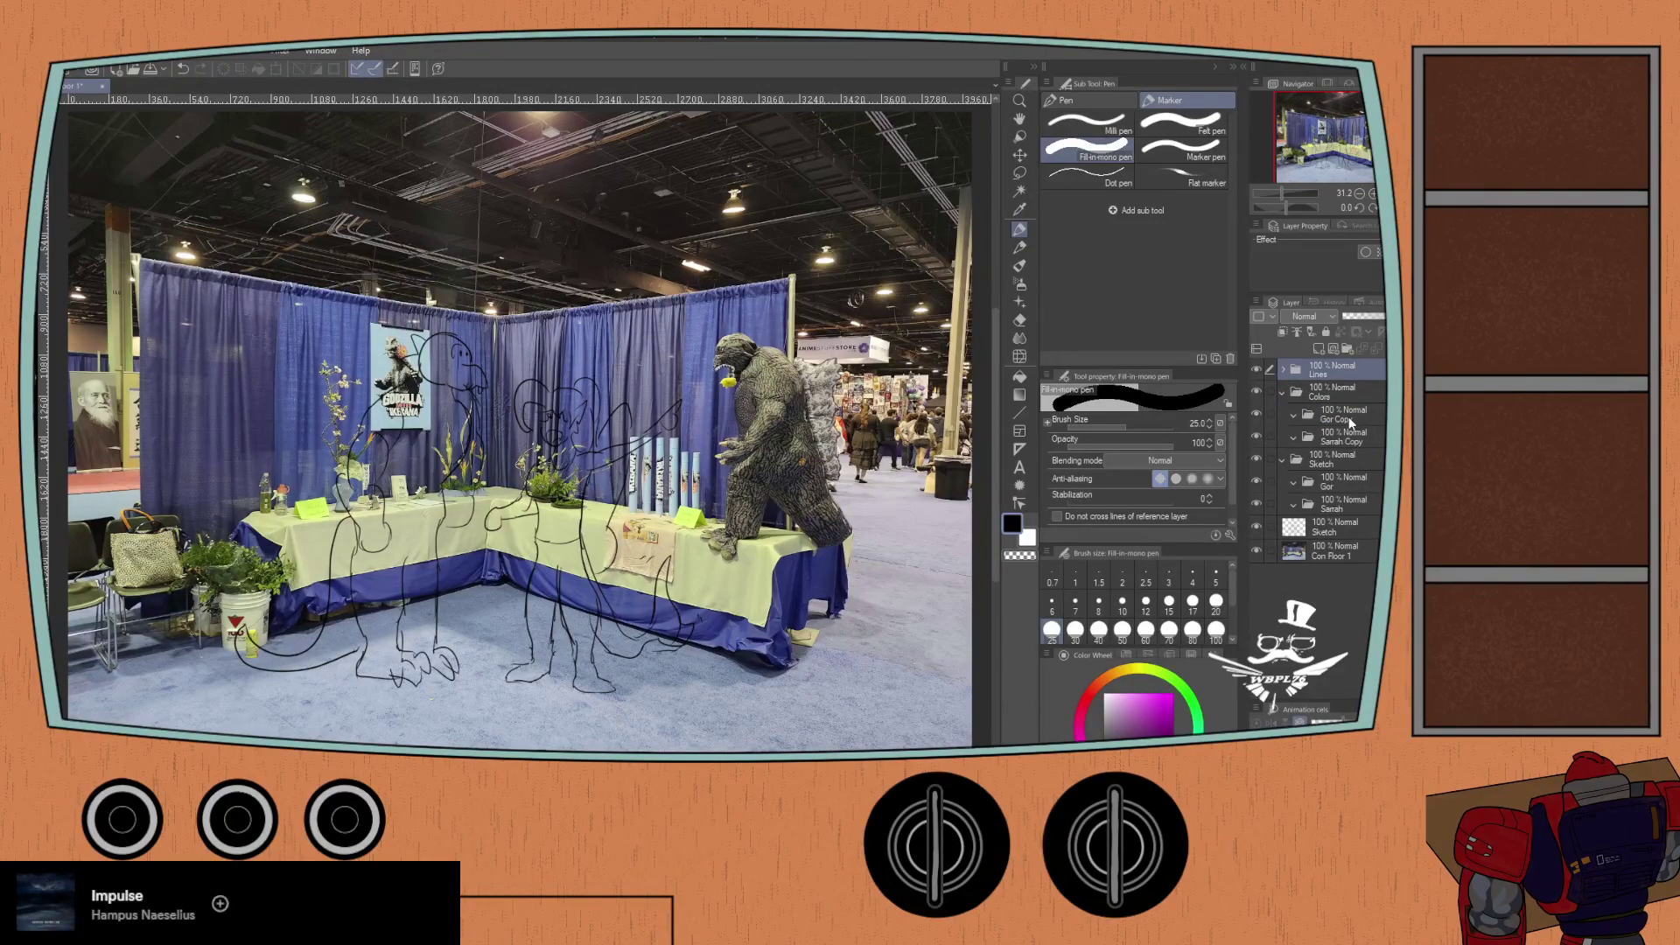
pyautogui.click(1347, 416)
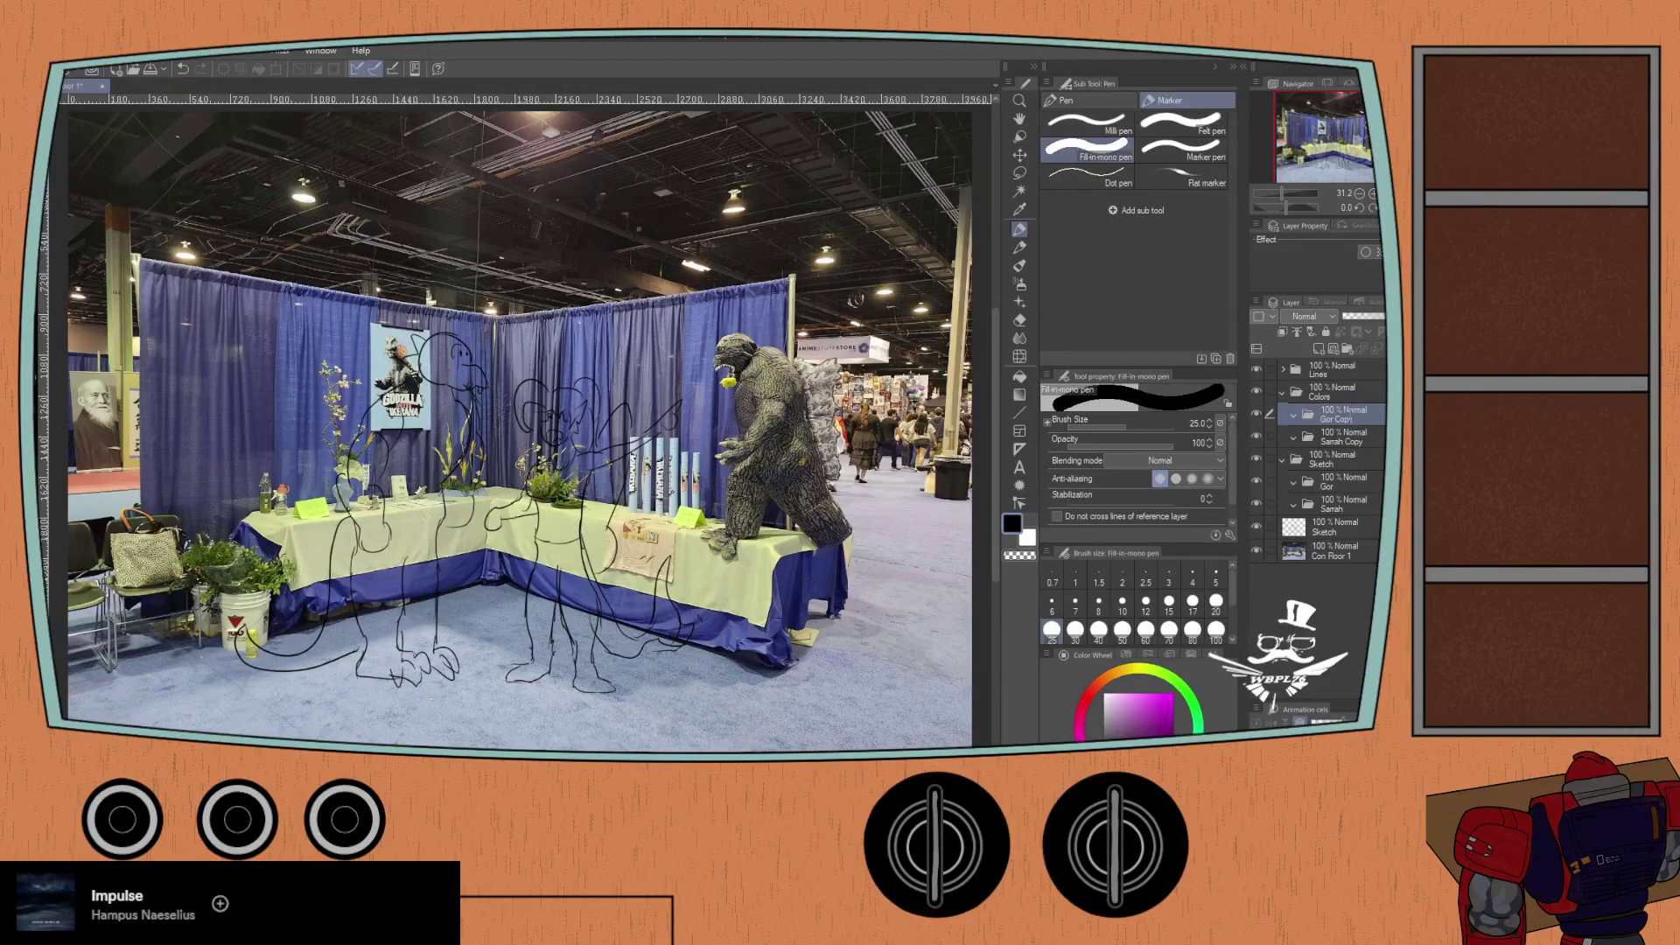
pyautogui.click(1352, 437)
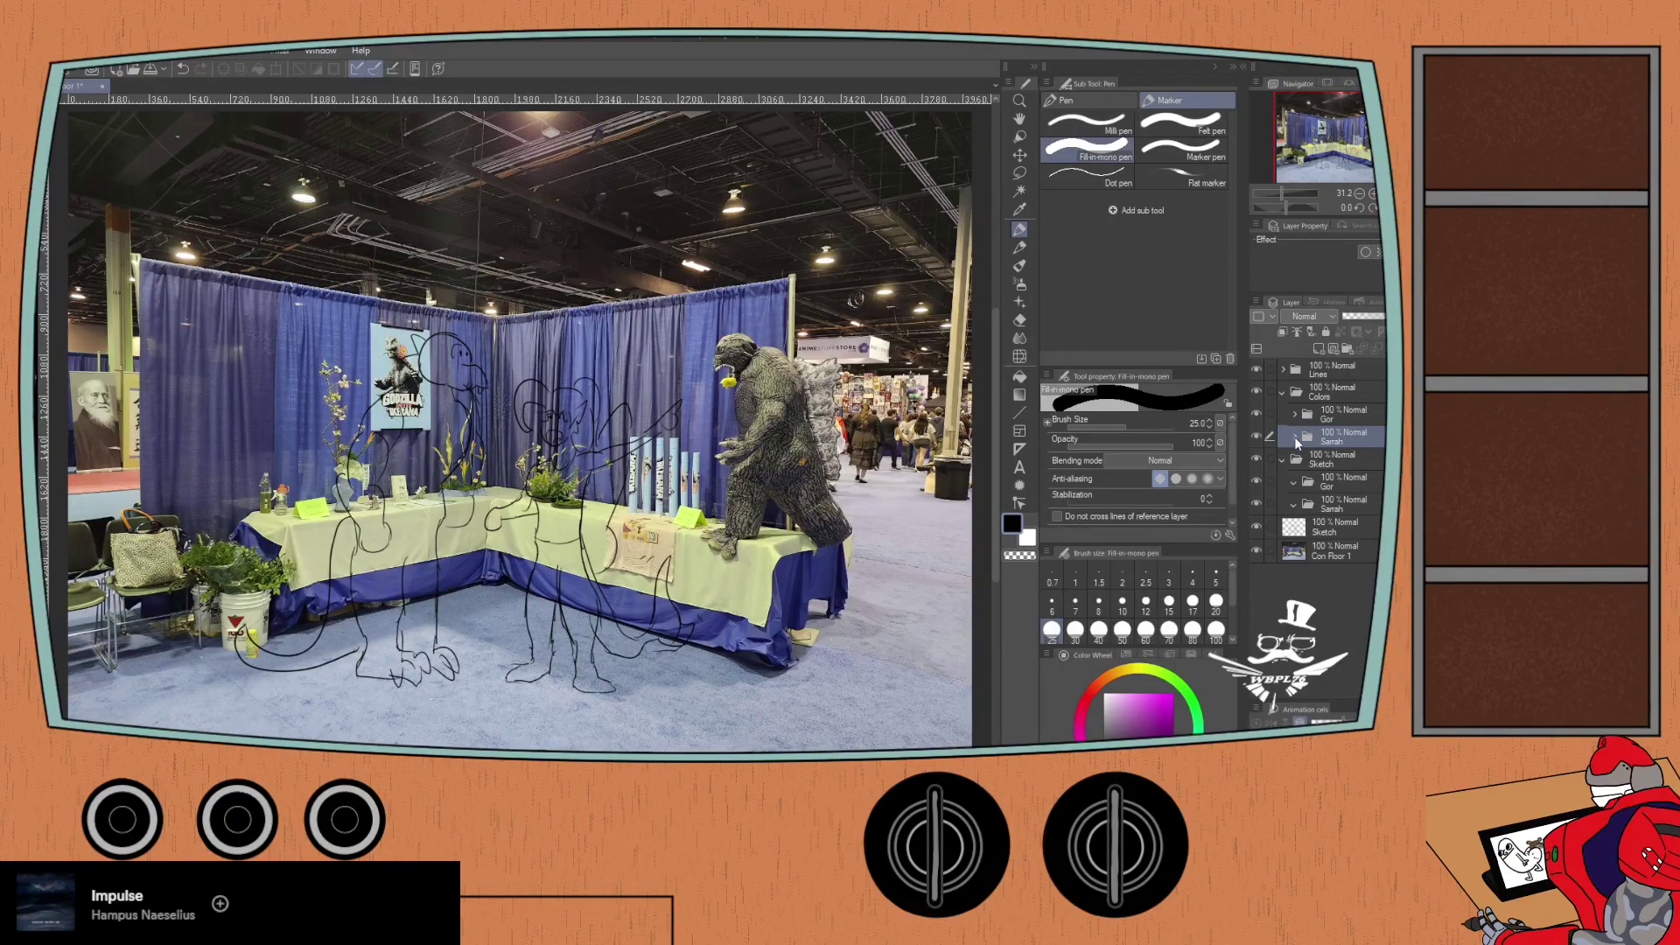
pyautogui.click(1283, 391)
pyautogui.click(1285, 371)
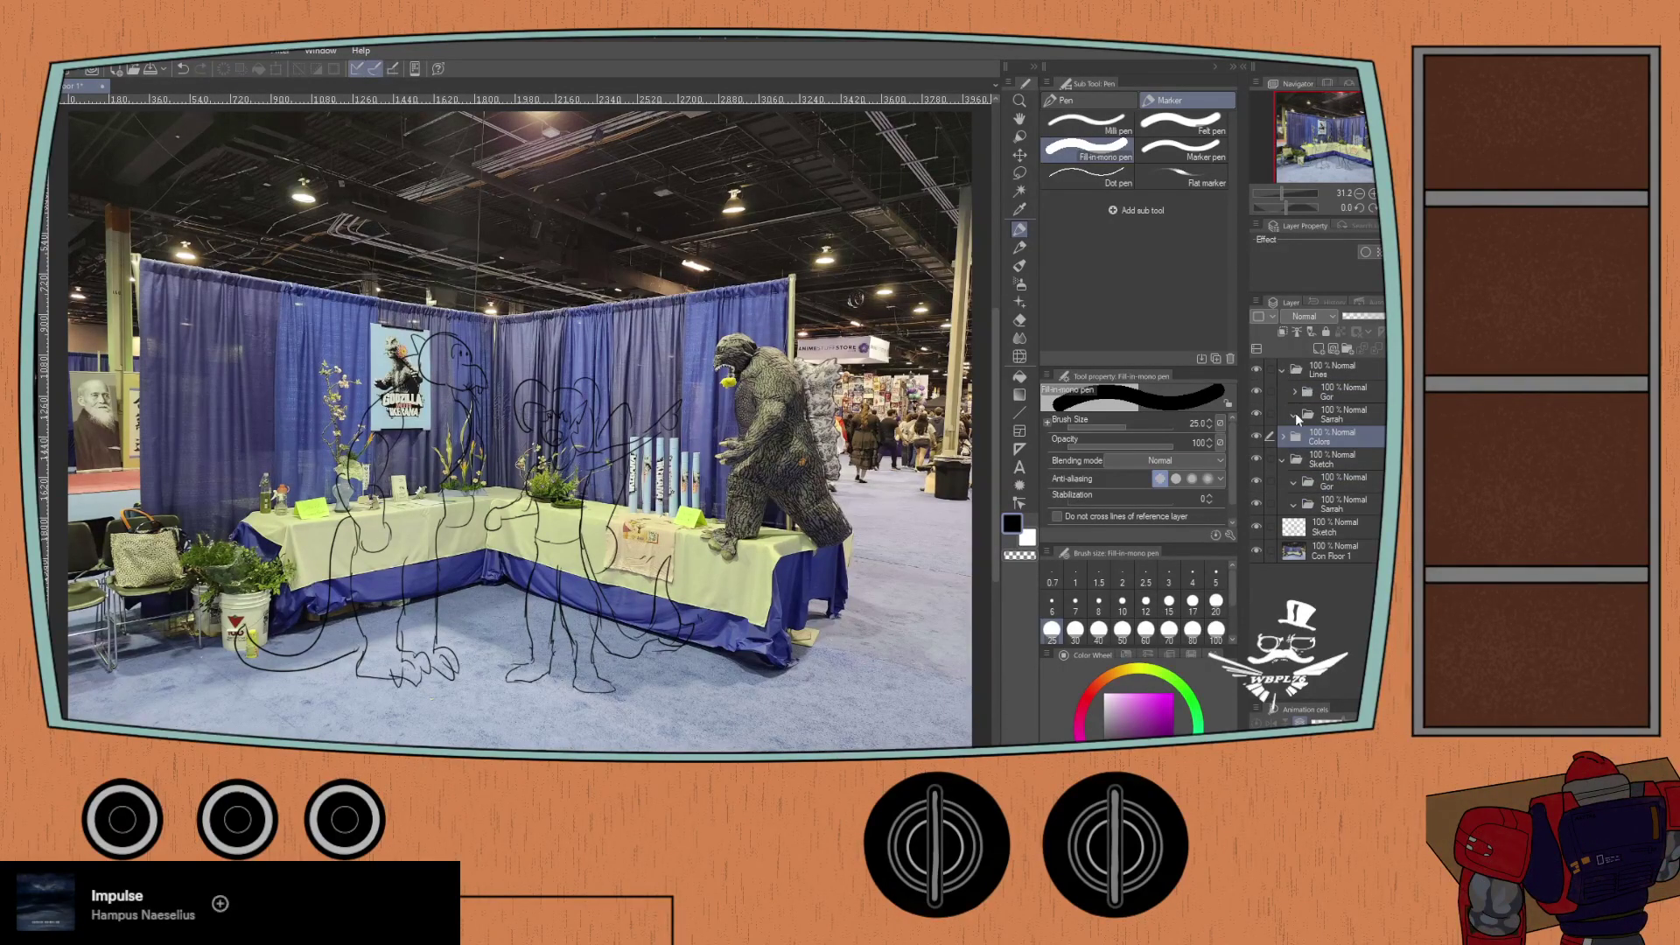
pyautogui.click(1297, 413)
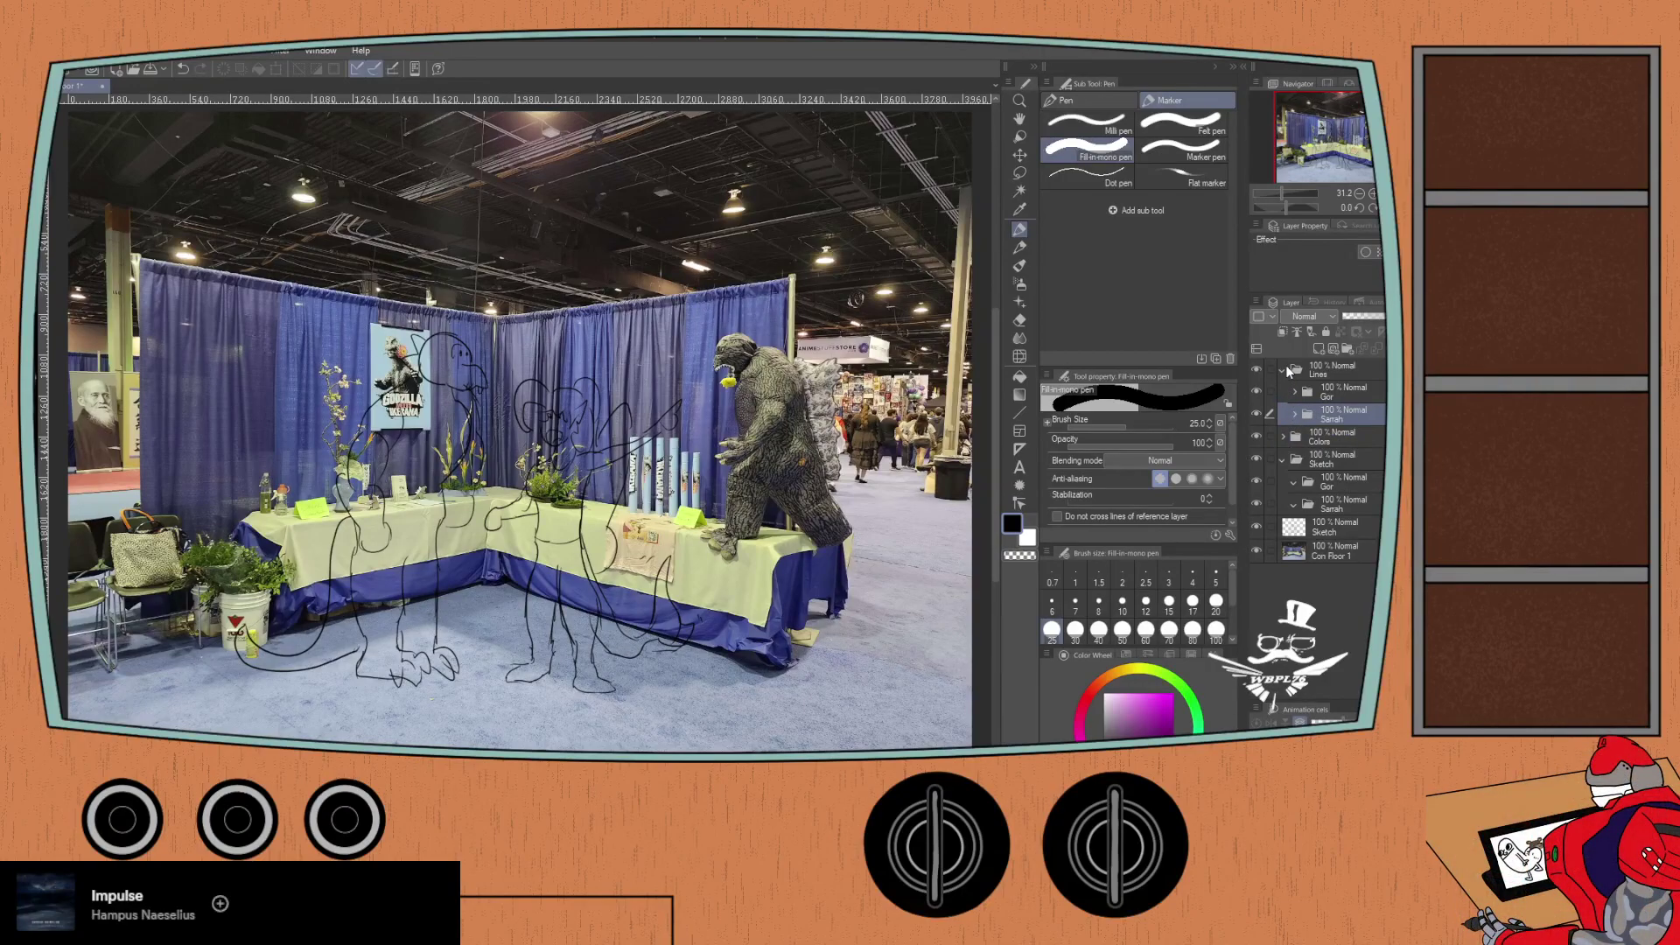
pyautogui.click(1285, 371)
pyautogui.click(1344, 458)
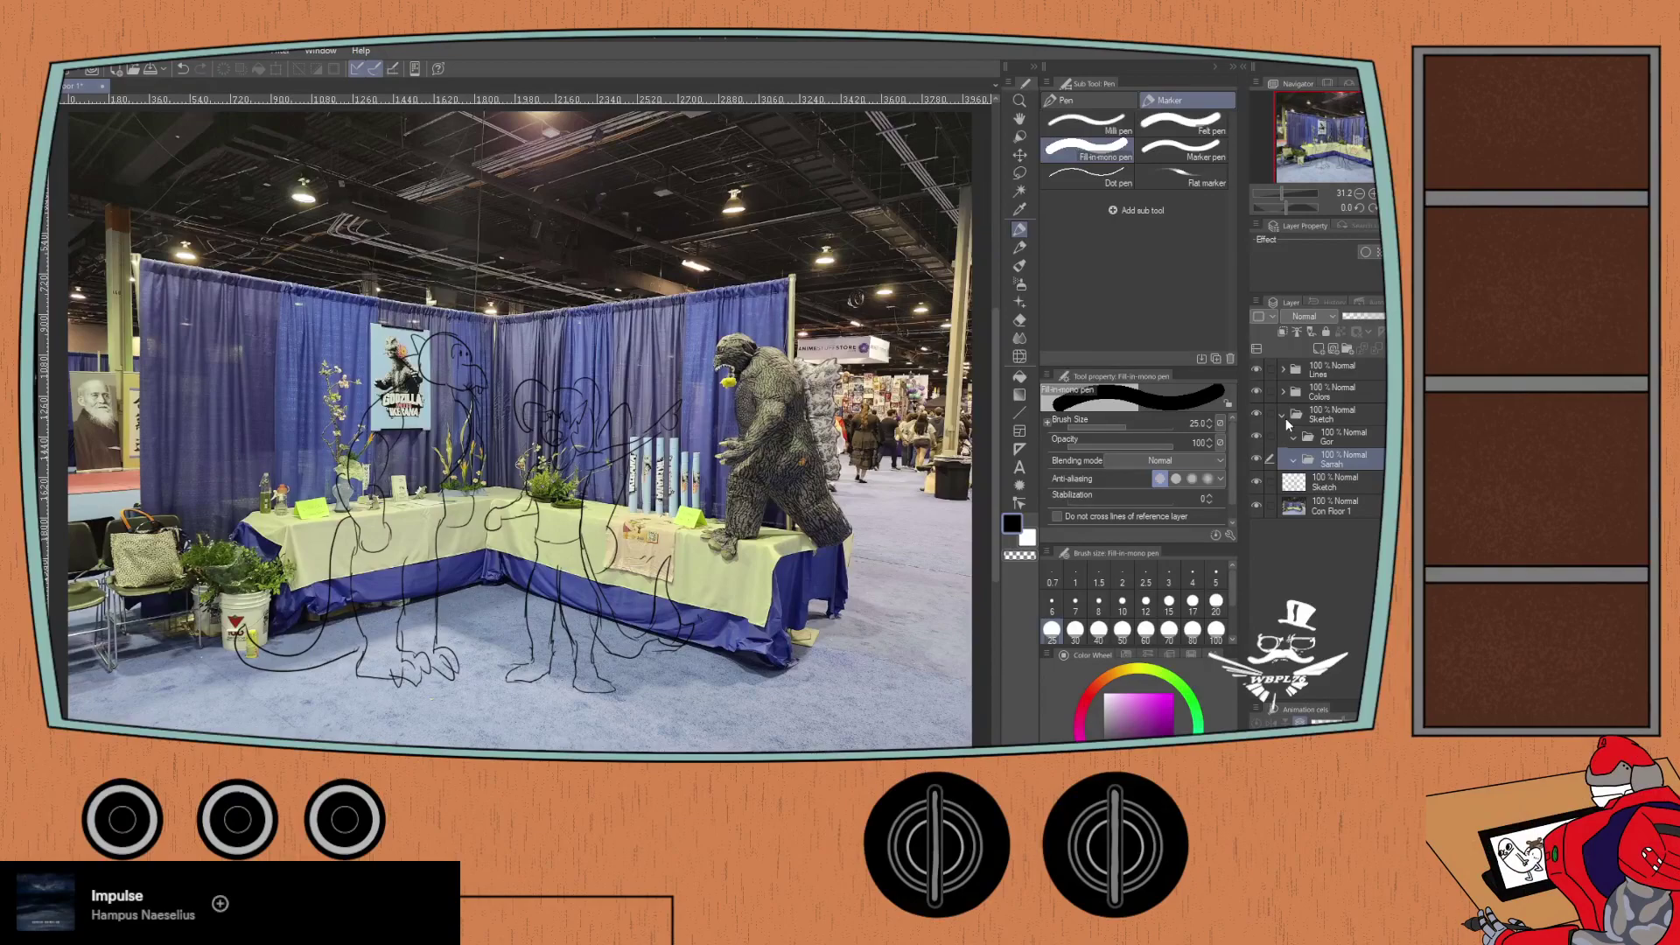
# Step: Add six new raster layers to the character folder
pyautogui.click(1316, 349)
pyautogui.click(1317, 349)
pyautogui.click(1317, 349)
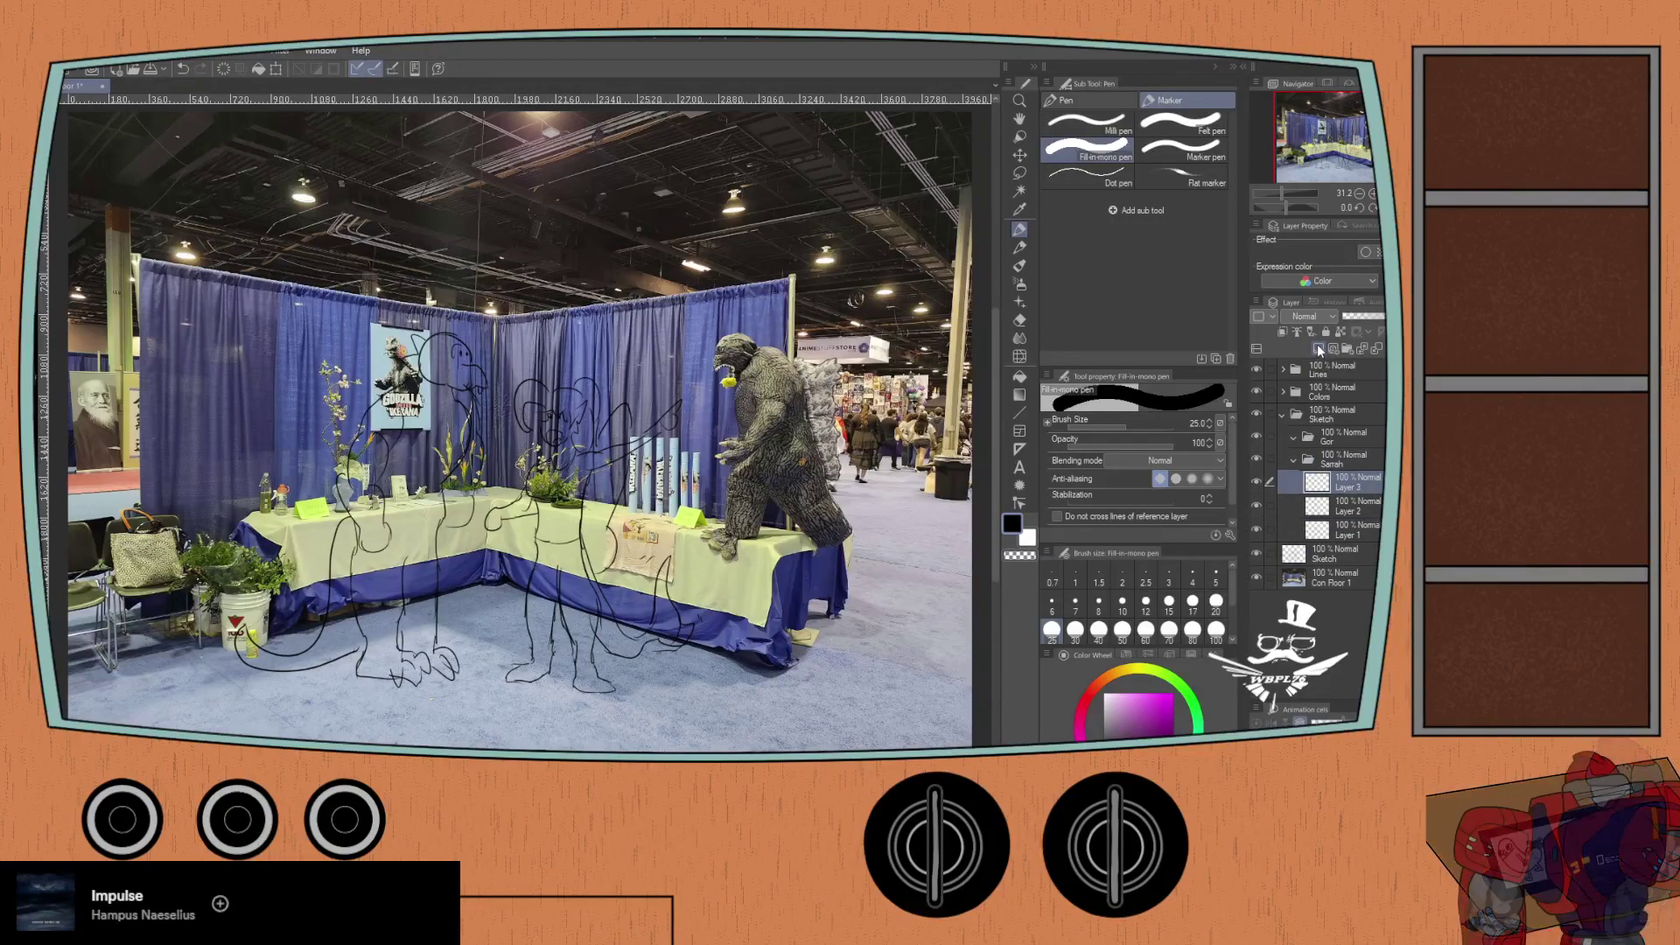
pyautogui.click(1317, 349)
pyautogui.click(1317, 349)
pyautogui.click(1316, 349)
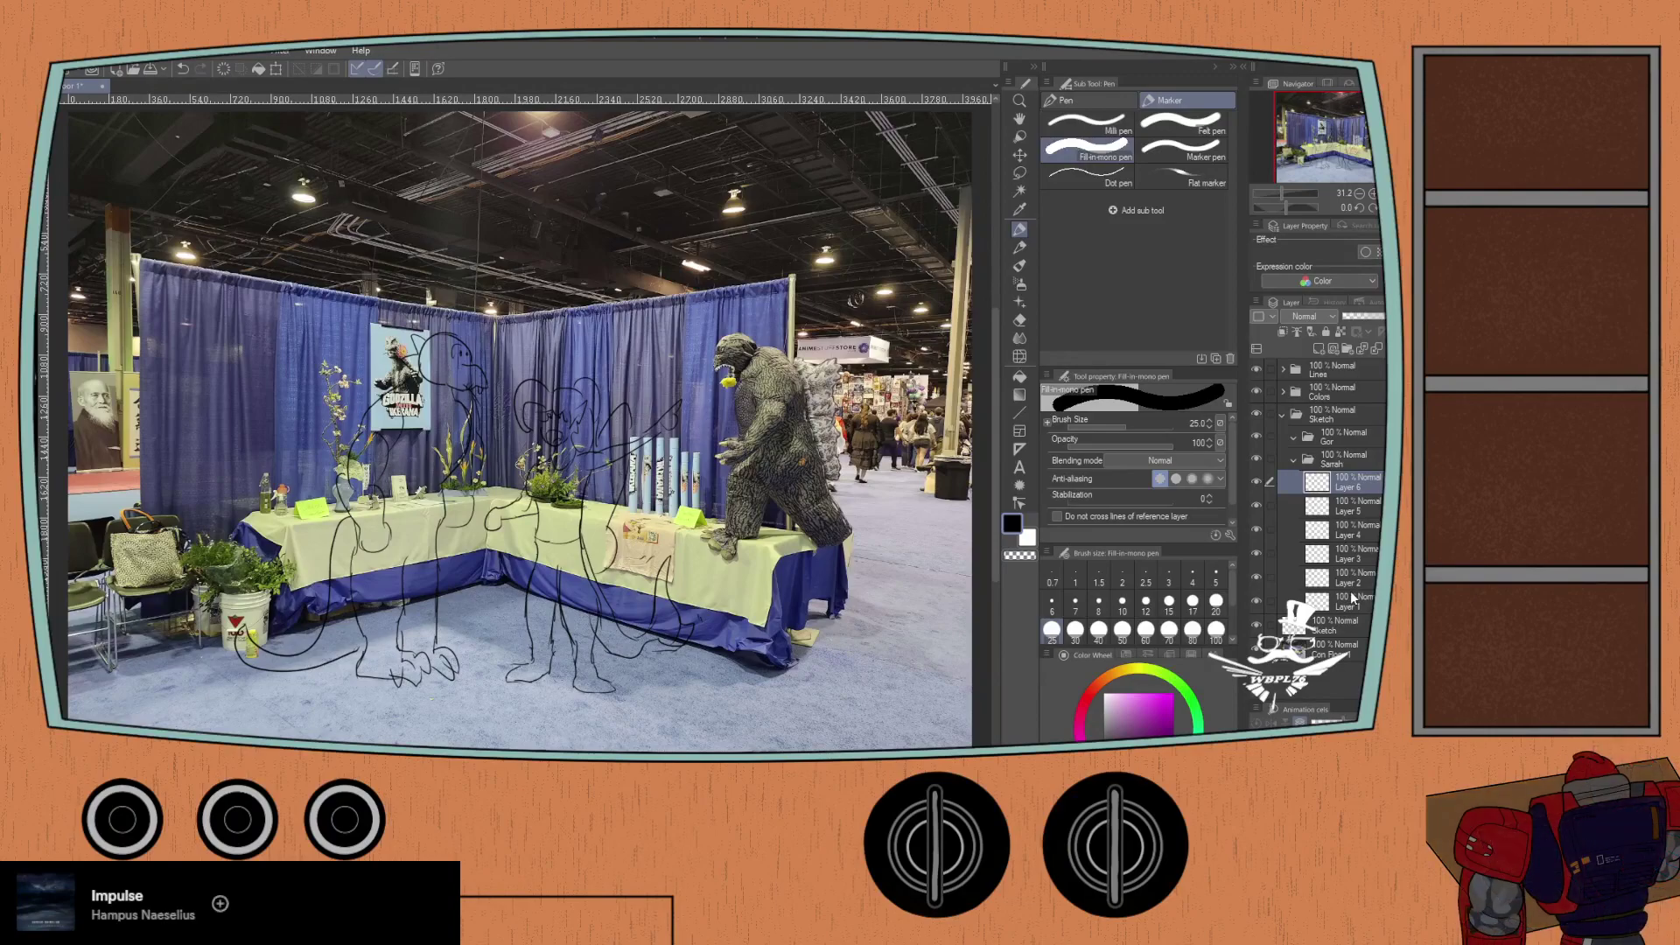
pyautogui.click(1316, 349)
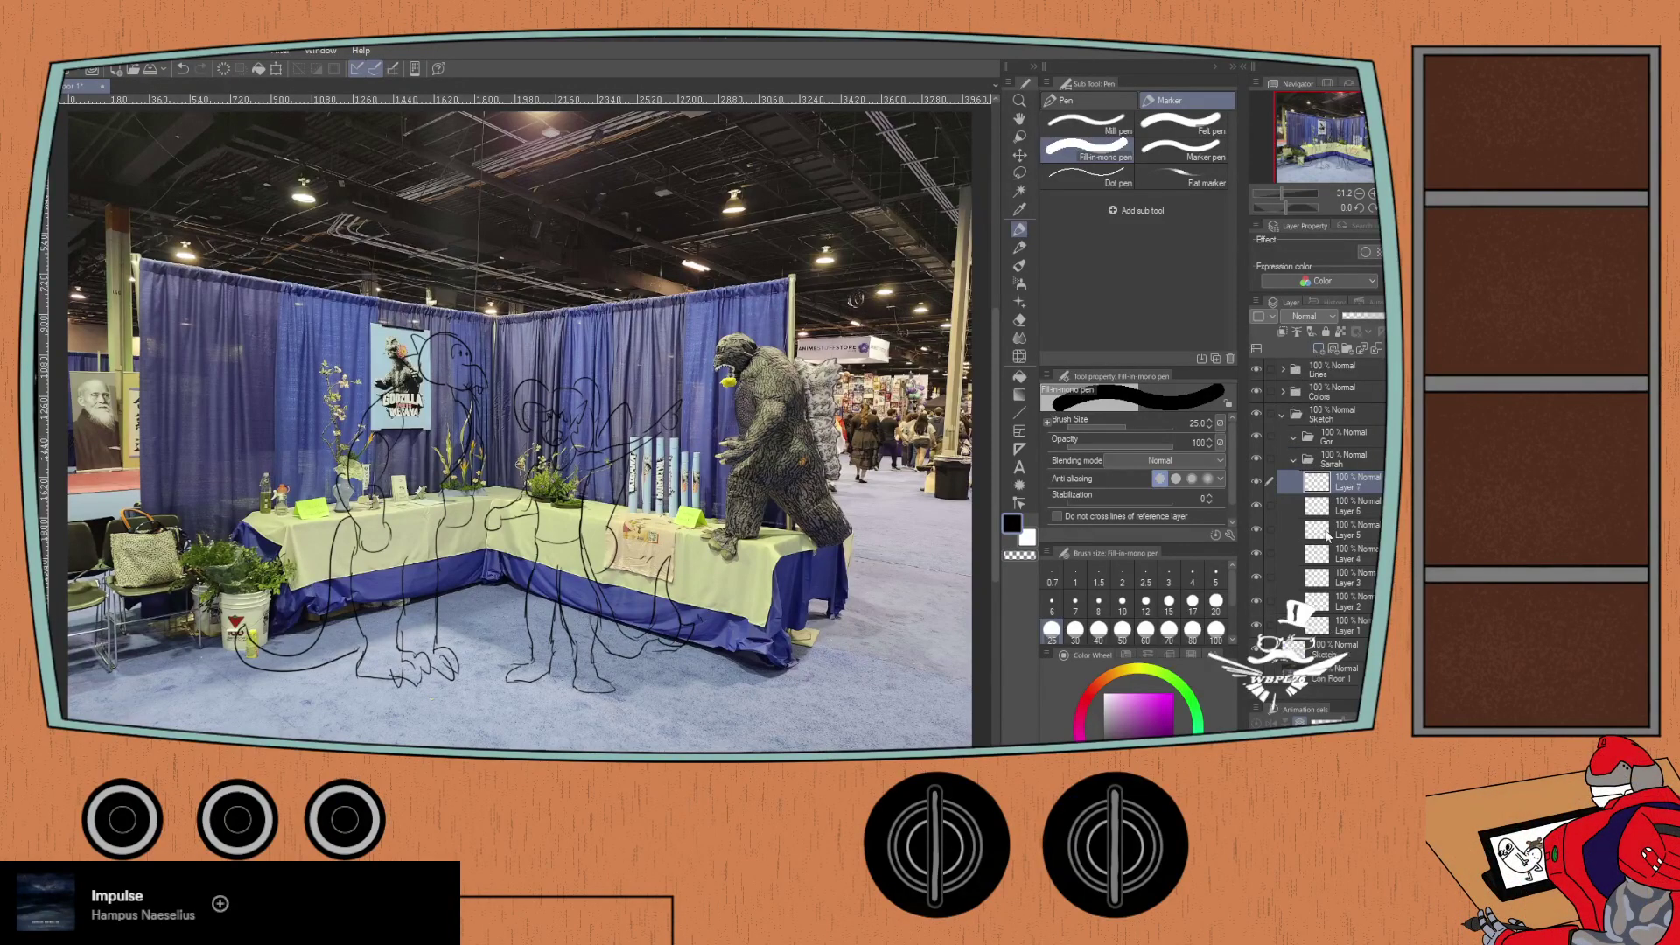
# Step: Name the bottom three layers Body, Arms and Hands
pyautogui.click(1338, 628)
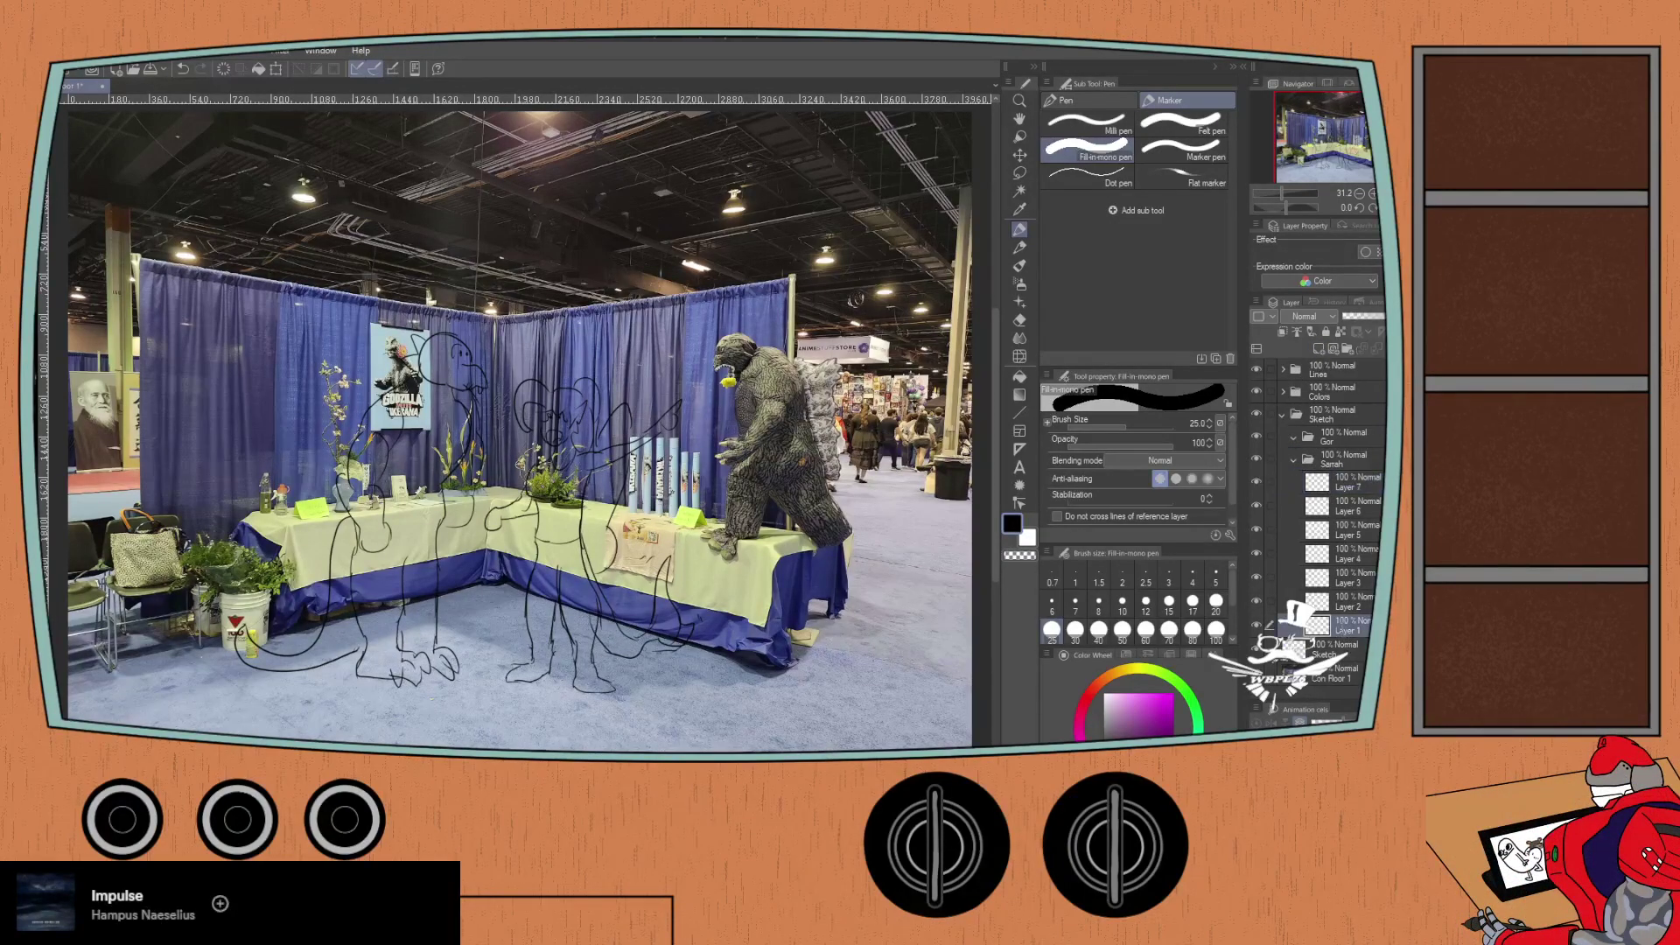
pyautogui.write('Body')
pyautogui.press('Return')
pyautogui.click(1345, 608)
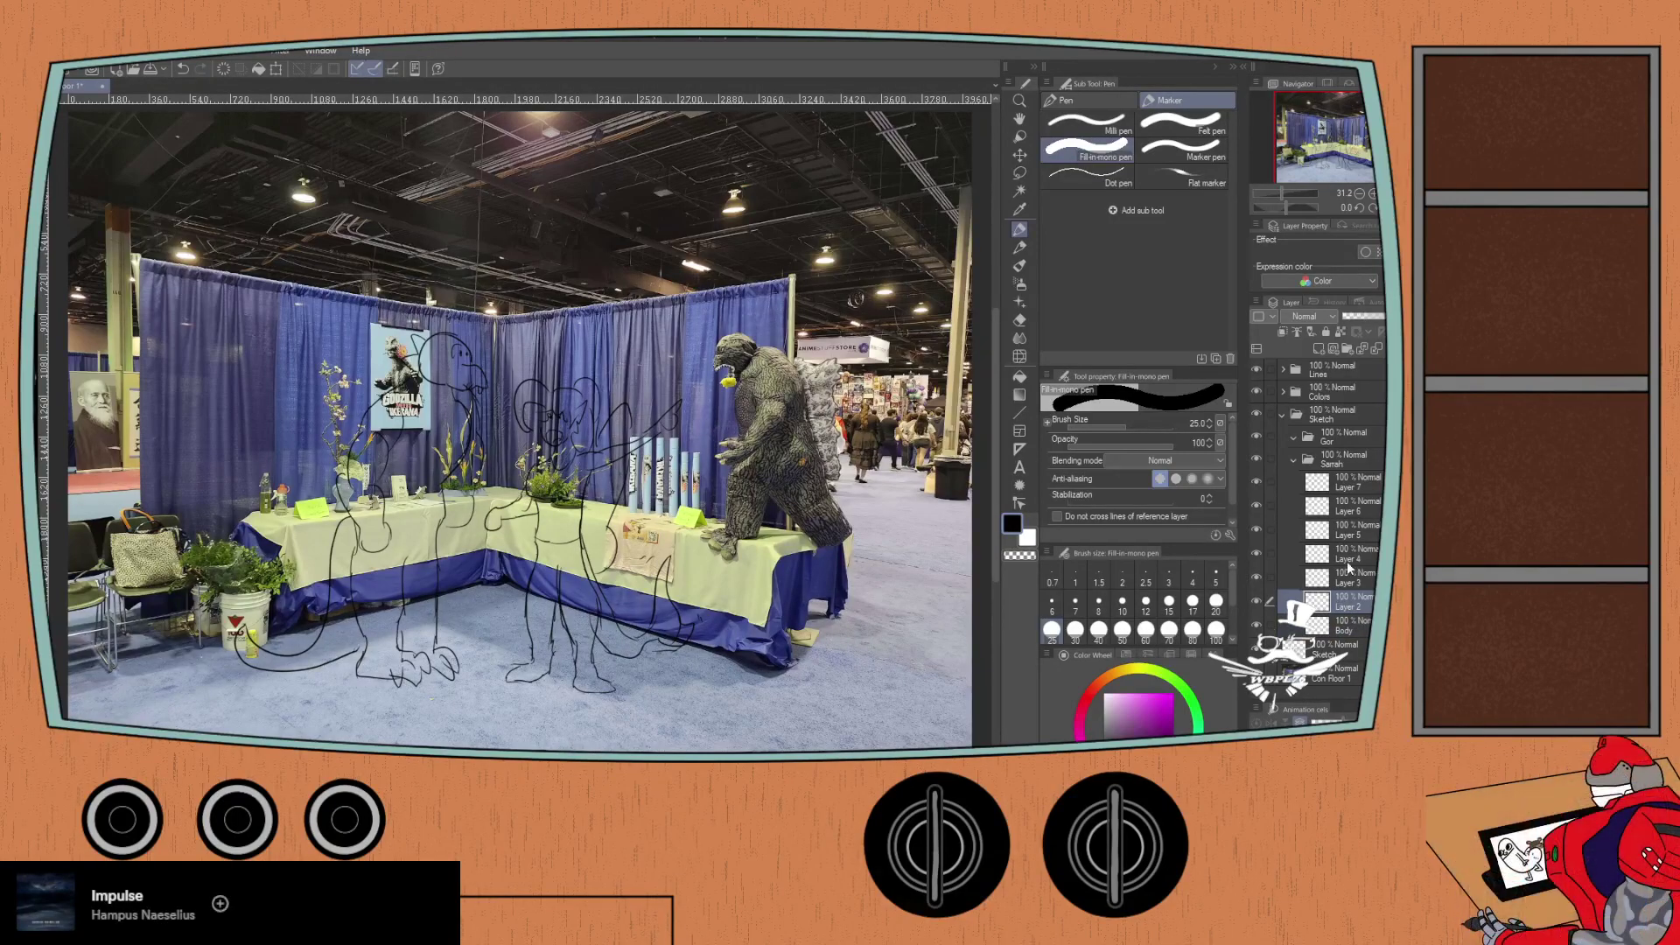
pyautogui.write('Arms')
pyautogui.press('Return')
pyautogui.click(1345, 586)
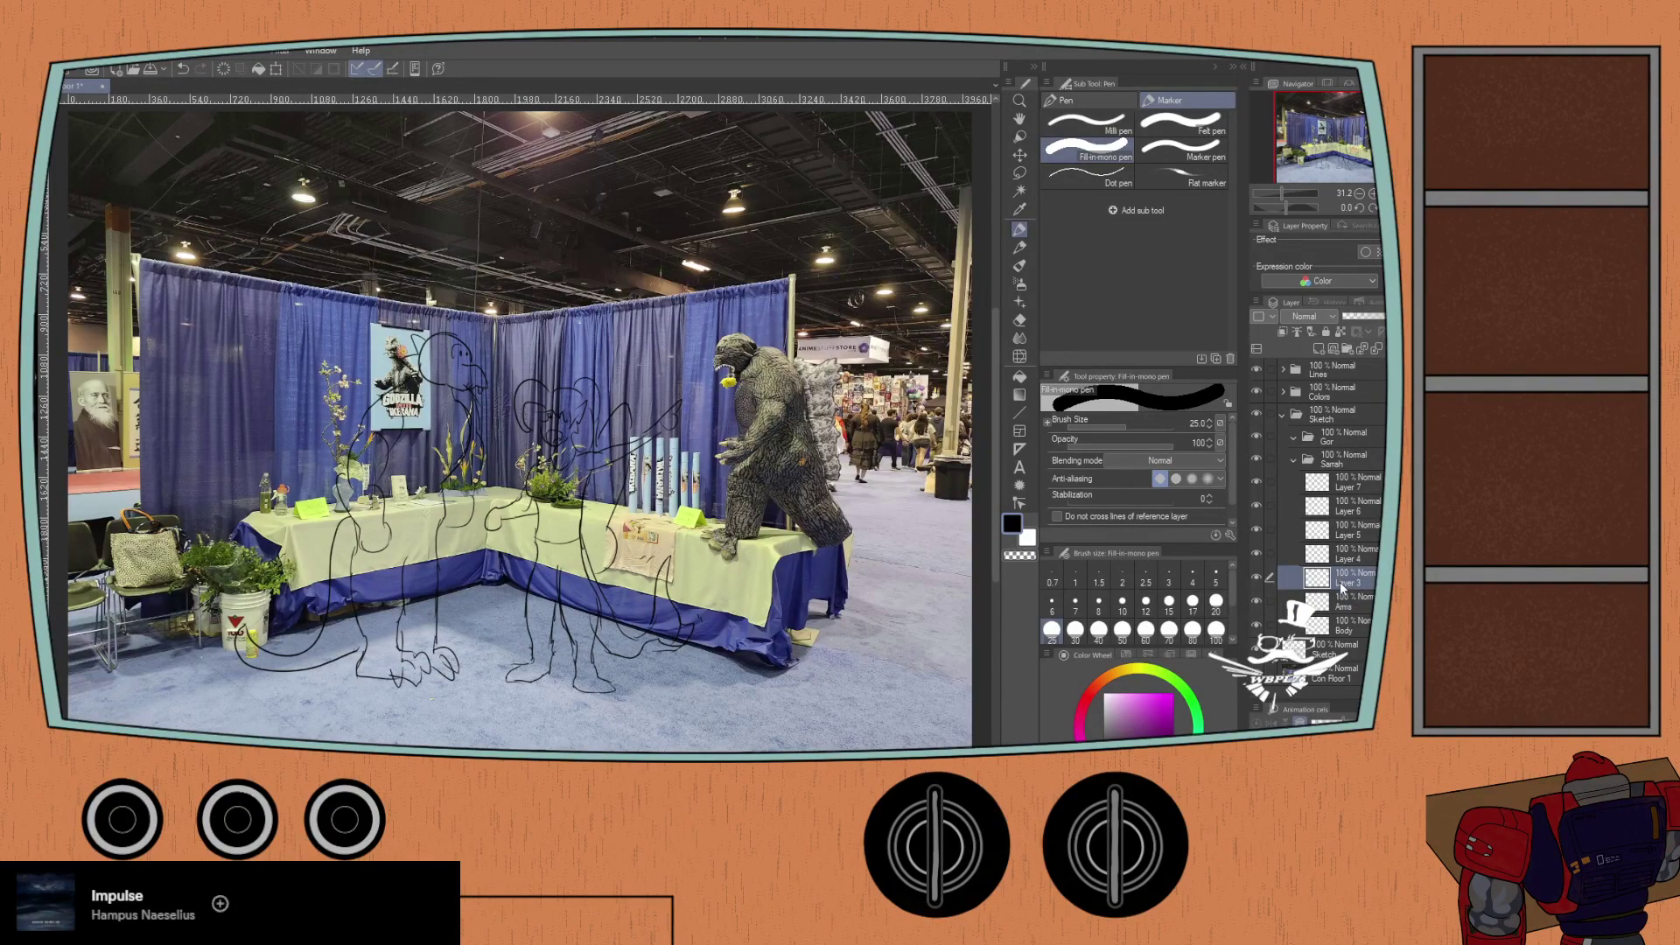
pyautogui.write('Hands')
pyautogui.press('Return')
# Step: Name the next three layers Head, Face and Hair
pyautogui.click(1342, 561)
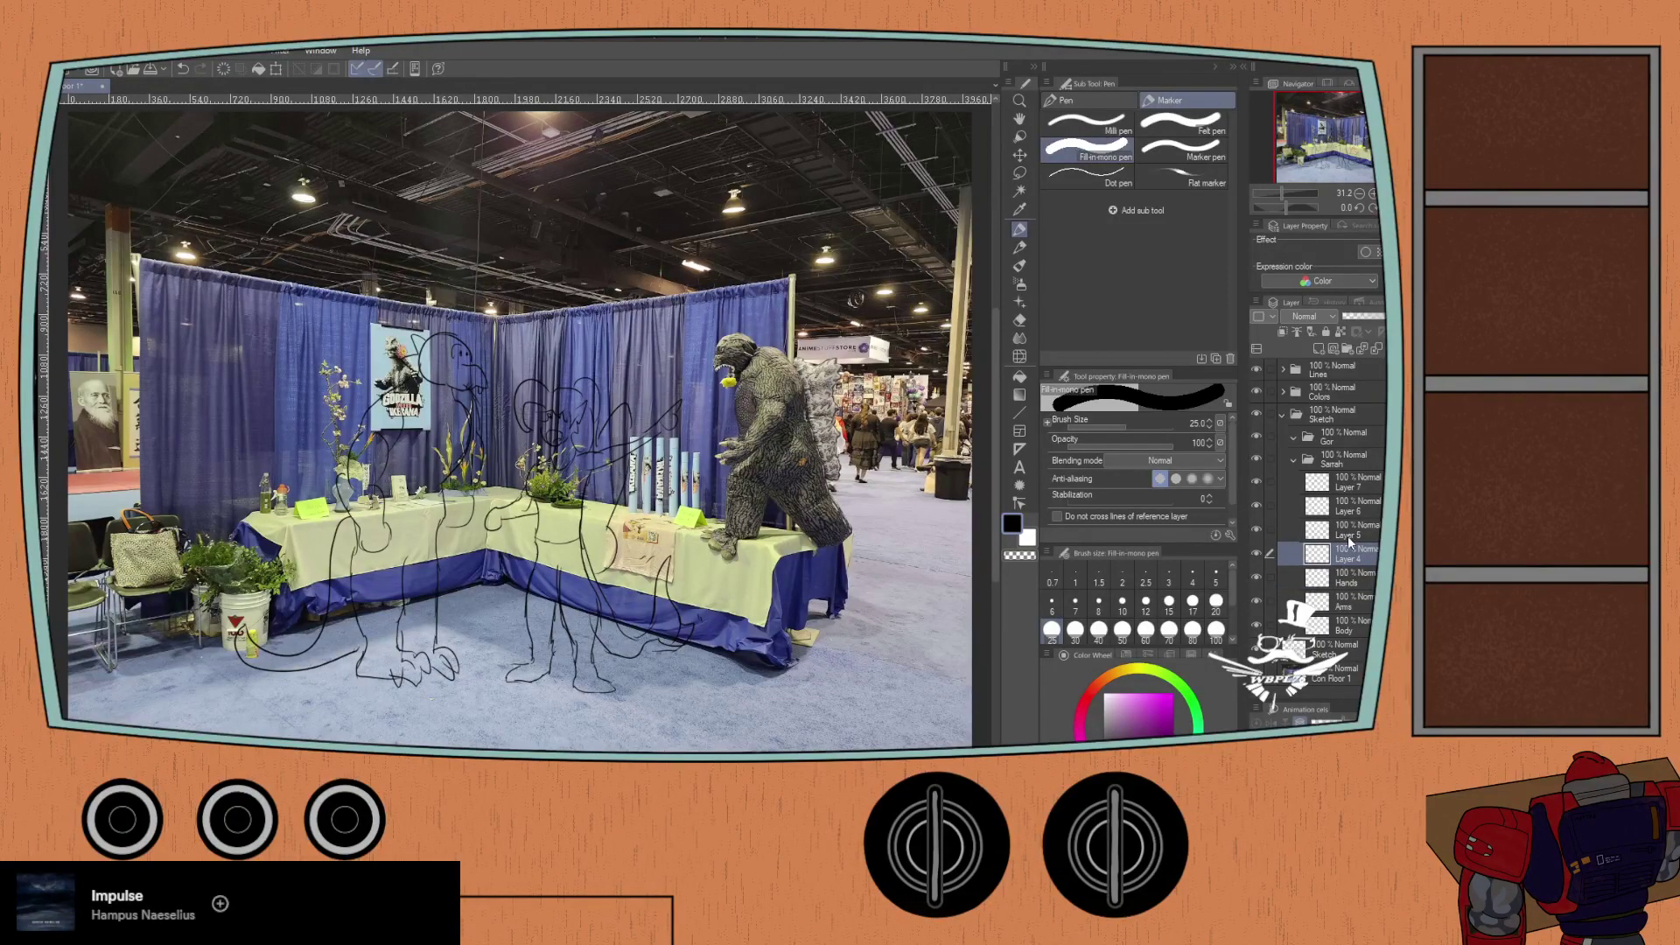
pyautogui.click(1348, 535)
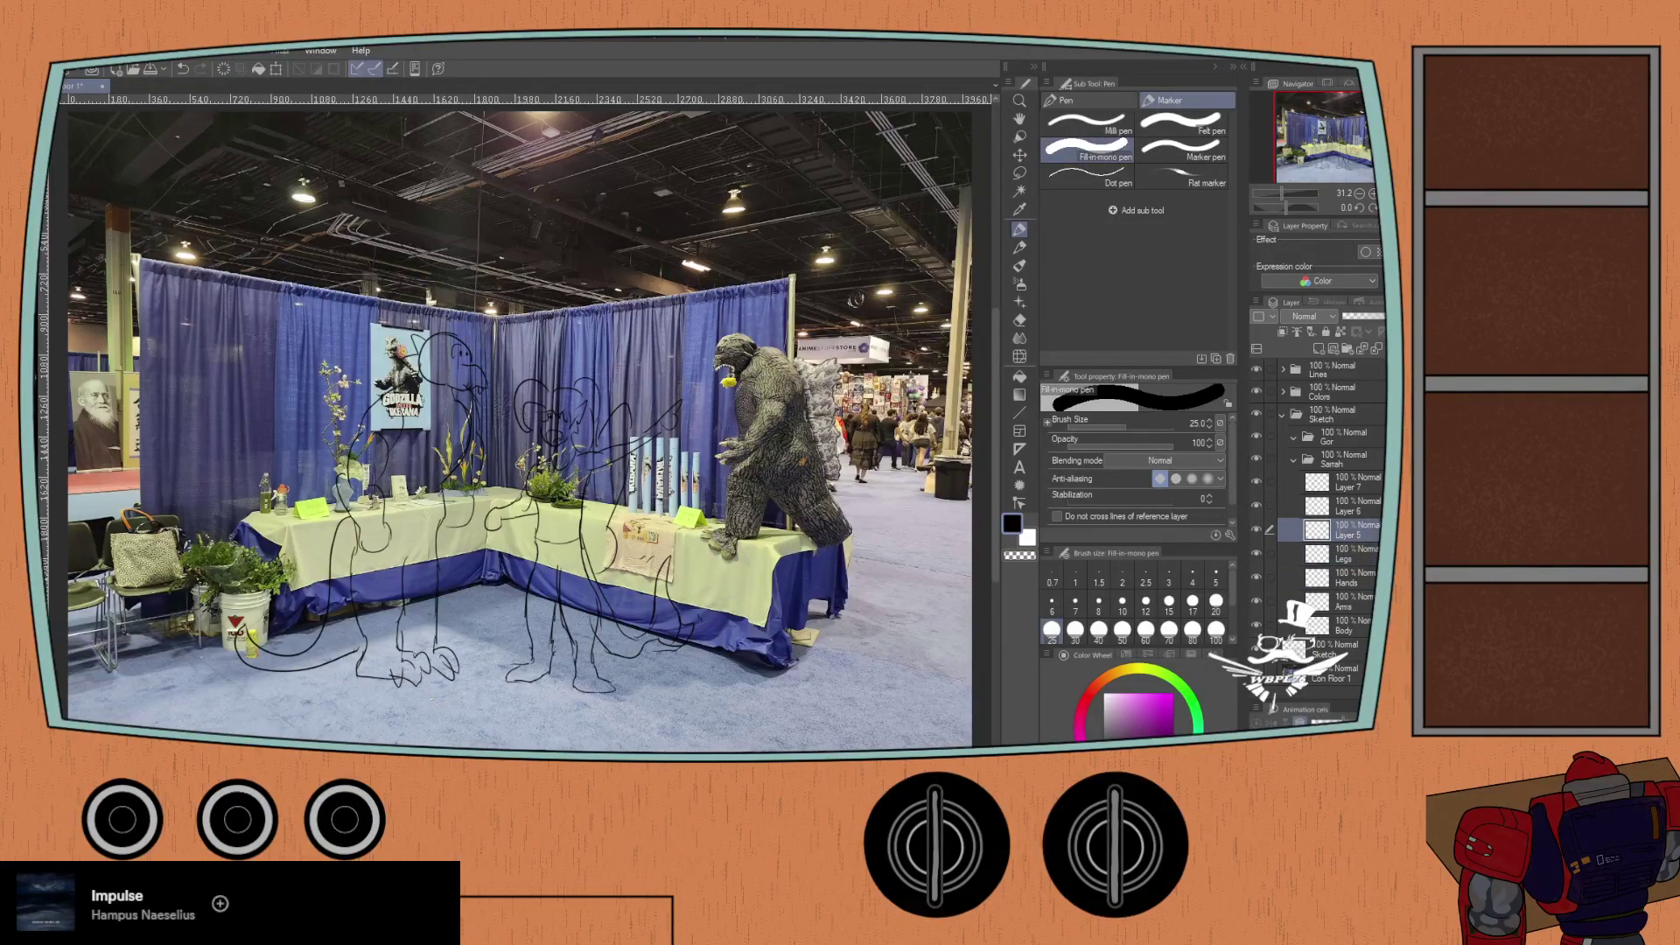
pyautogui.doubleClick(1347, 535)
pyautogui.write('Head')
pyautogui.press('Return')
pyautogui.click(1338, 512)
pyautogui.doubleClick(1348, 511)
pyautogui.write('Face')
pyautogui.press('Return')
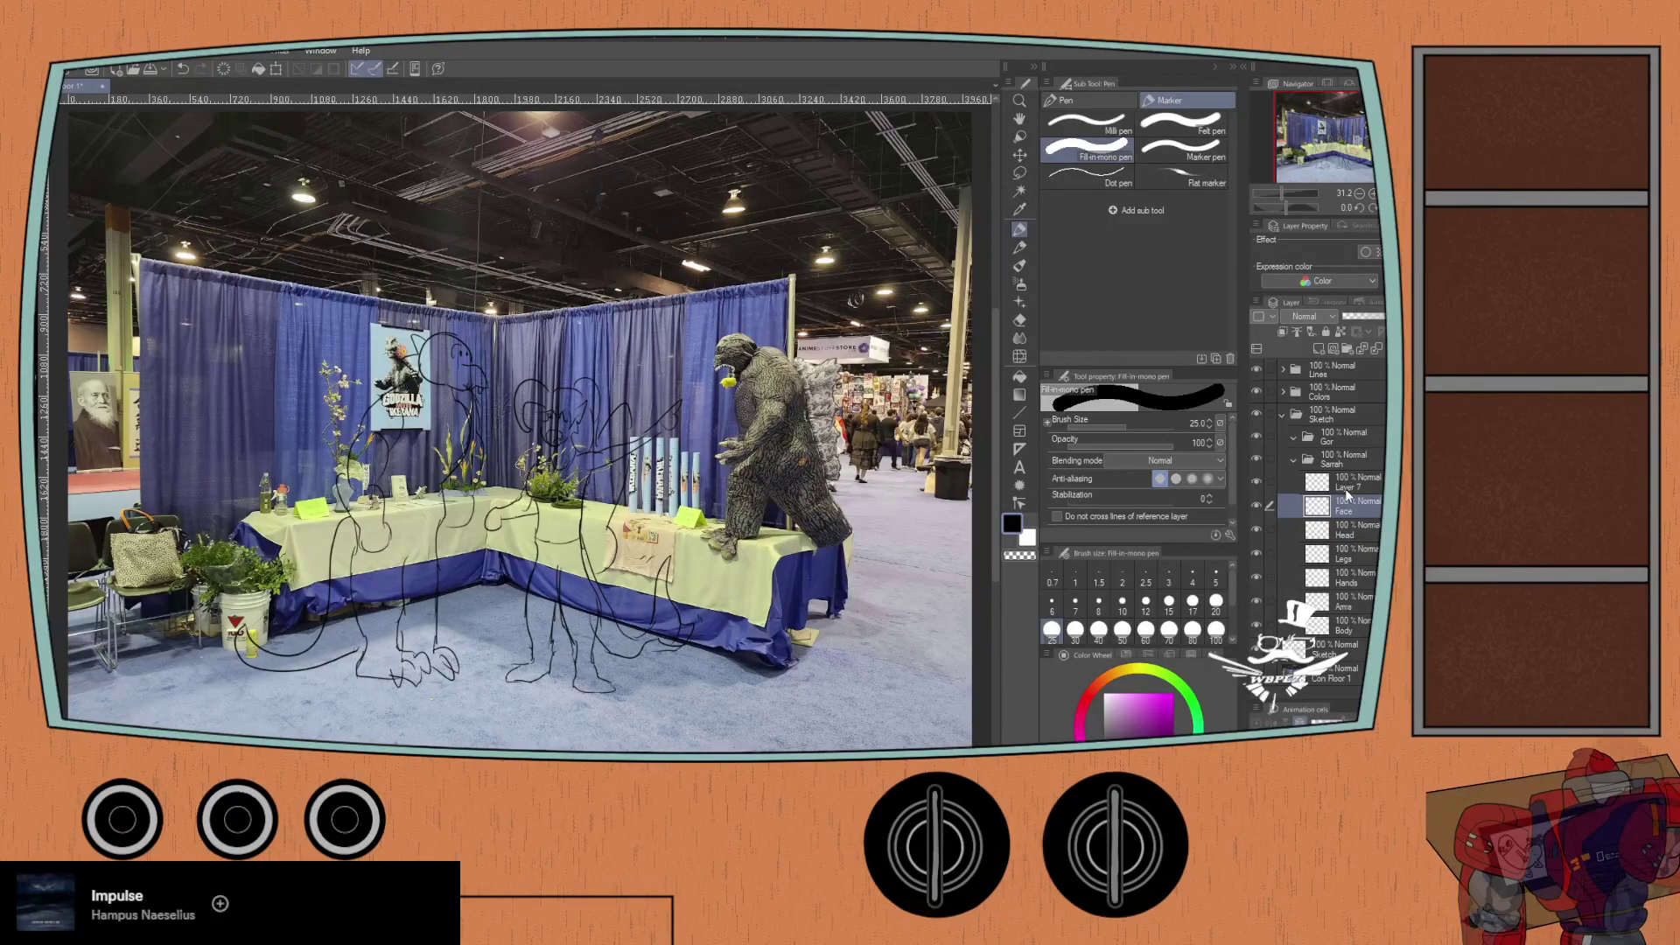
pyautogui.click(1346, 486)
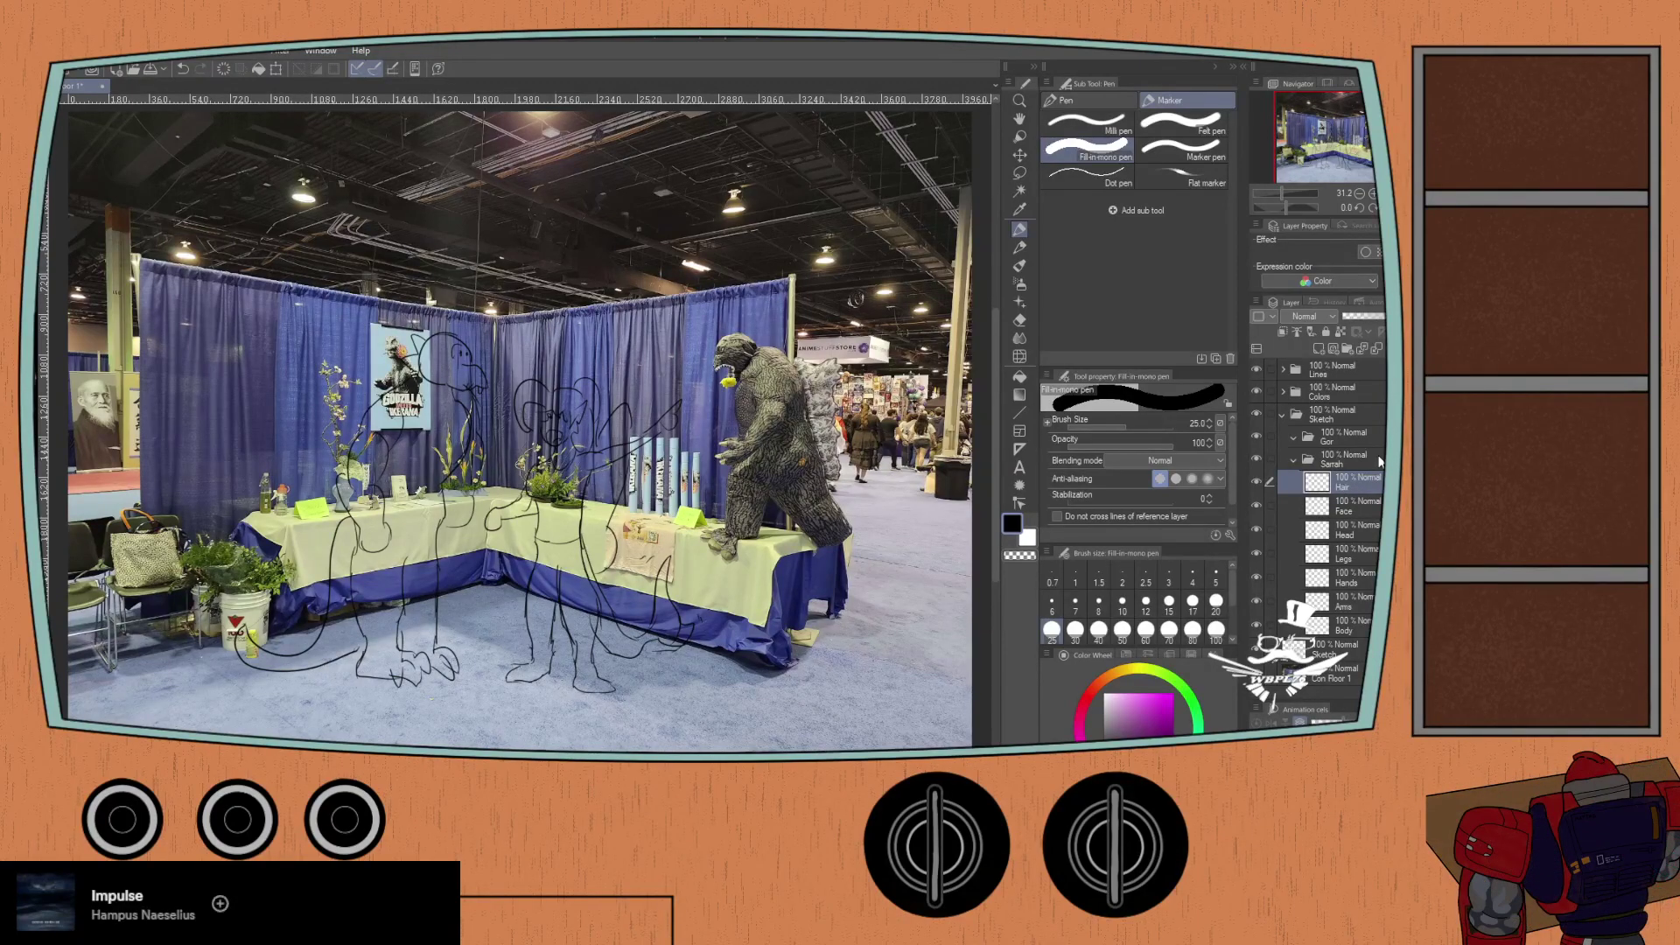
pyautogui.doubleClick(1348, 487)
pyautogui.write('Hair')
pyautogui.press('Return')
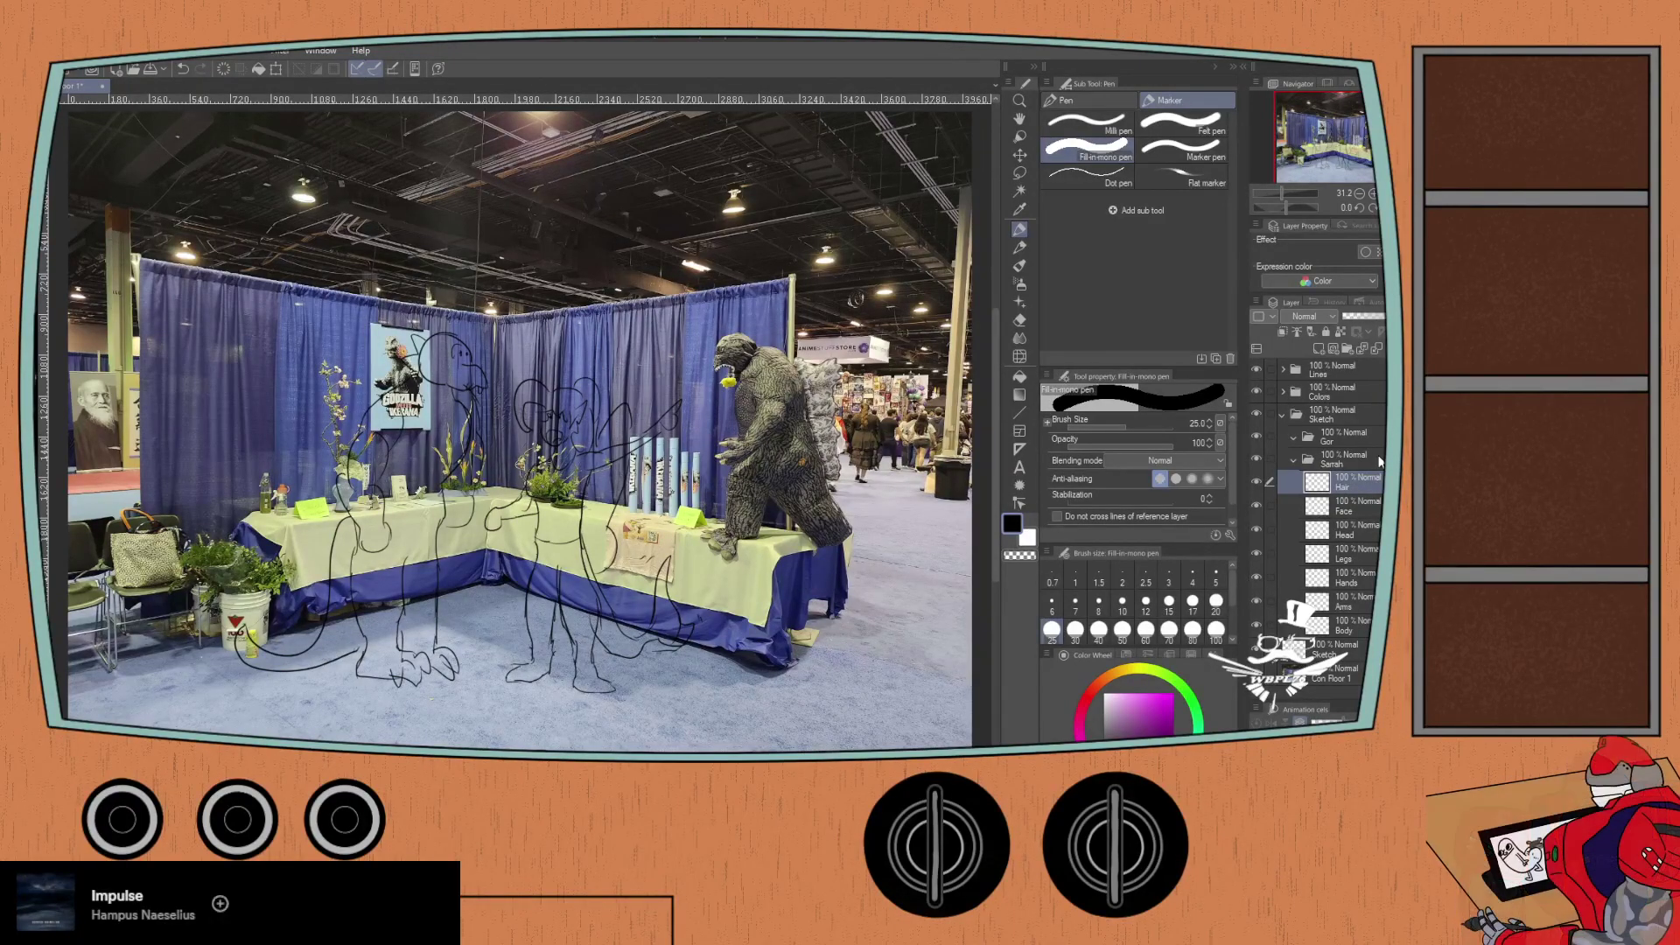
# Step: Add three layers above Hair named Tail, Wings and Details
pyautogui.click(1315, 349)
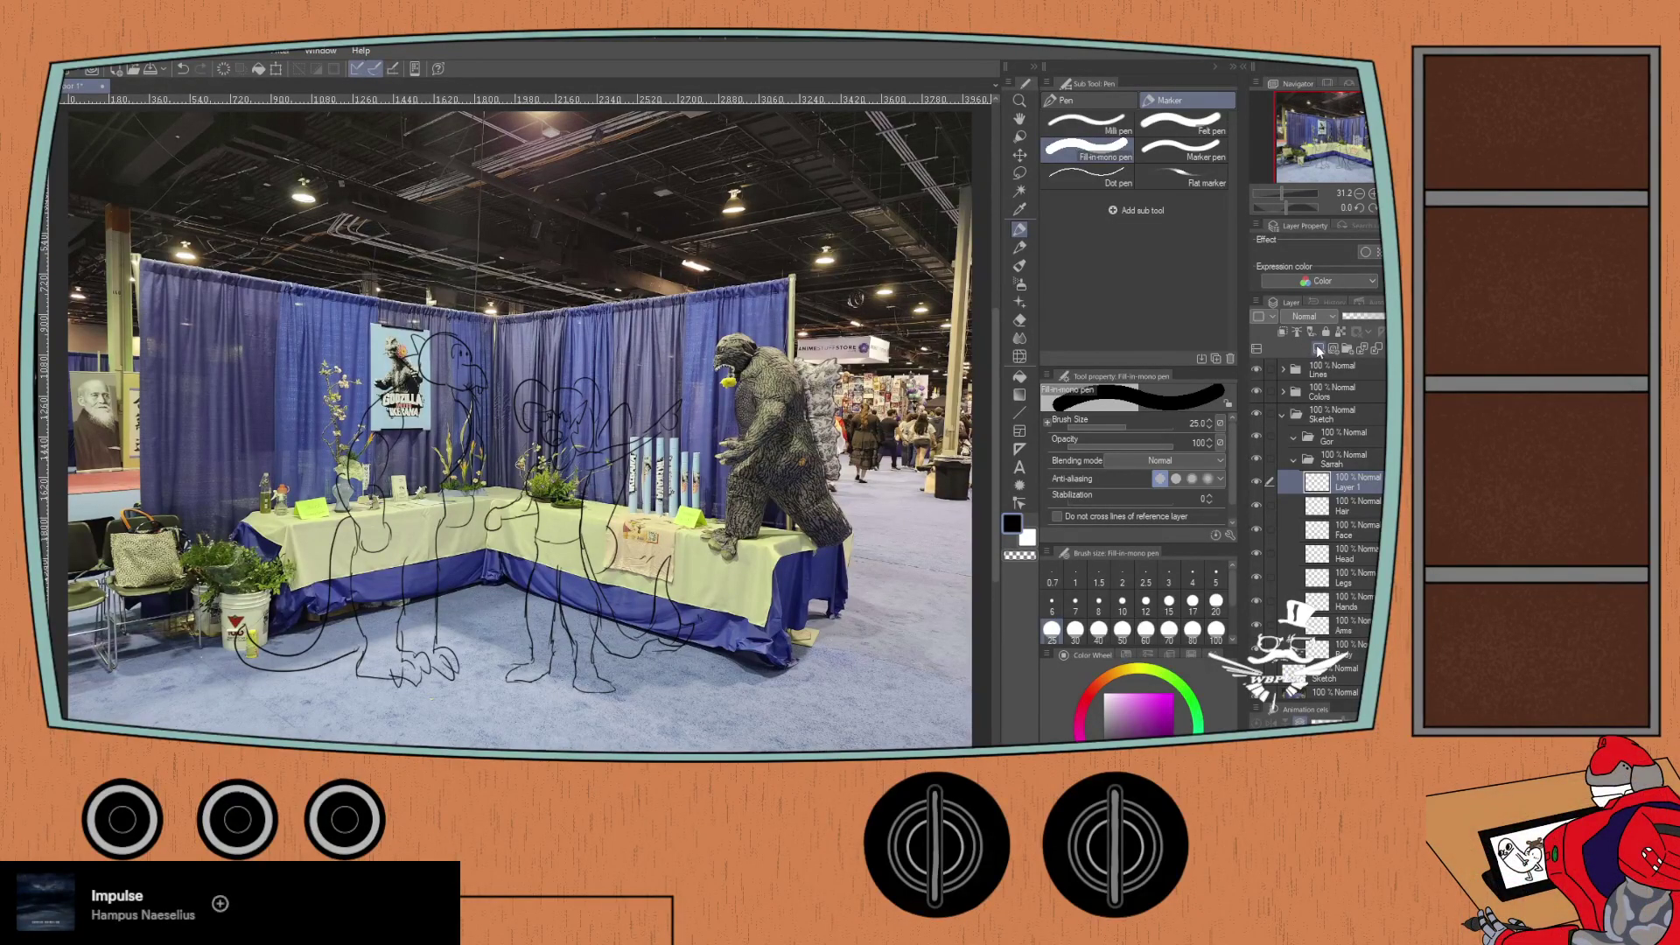
pyautogui.click(1317, 348)
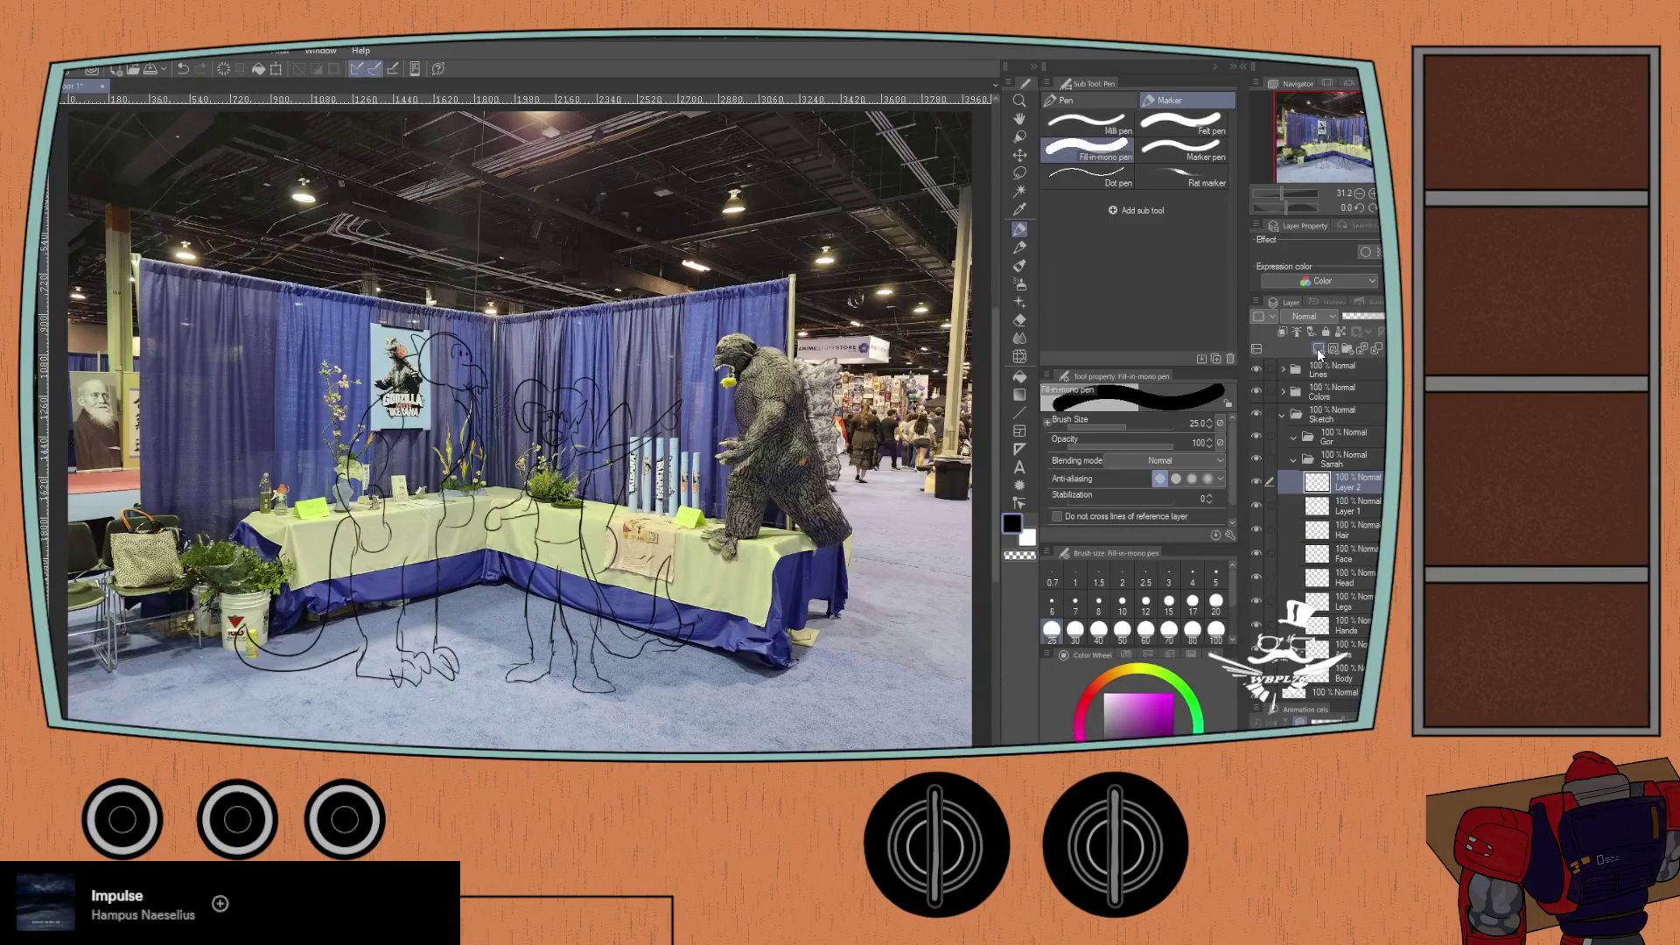
pyautogui.click(1315, 348)
pyautogui.click(1339, 528)
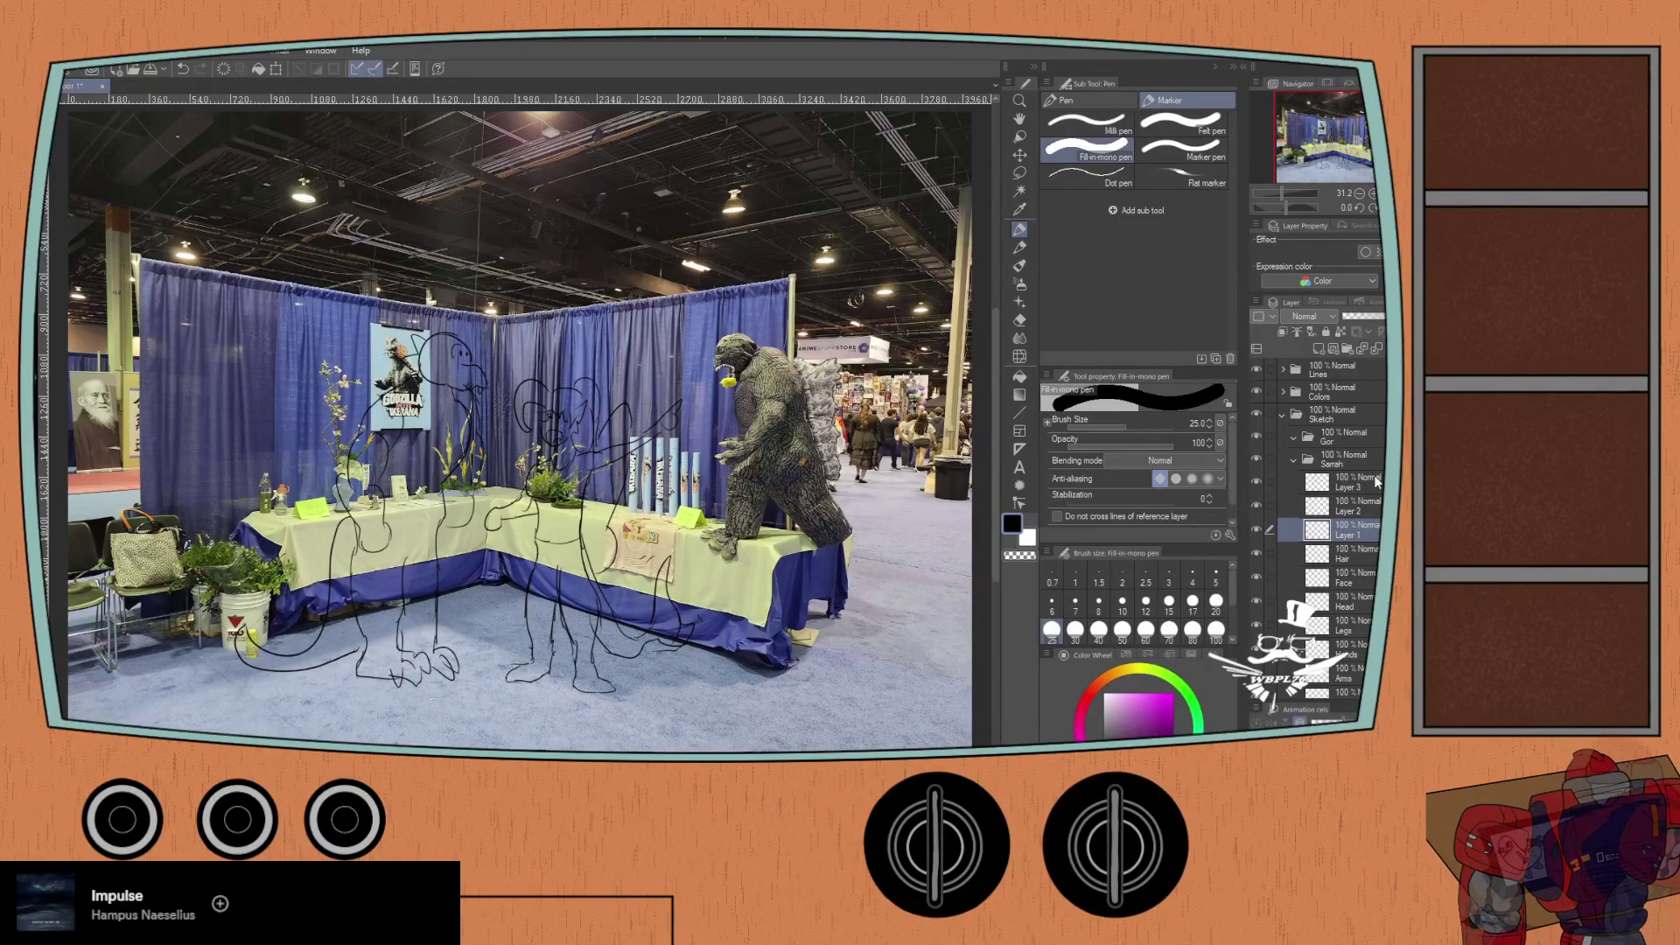
pyautogui.write('Tail')
pyautogui.press('Return')
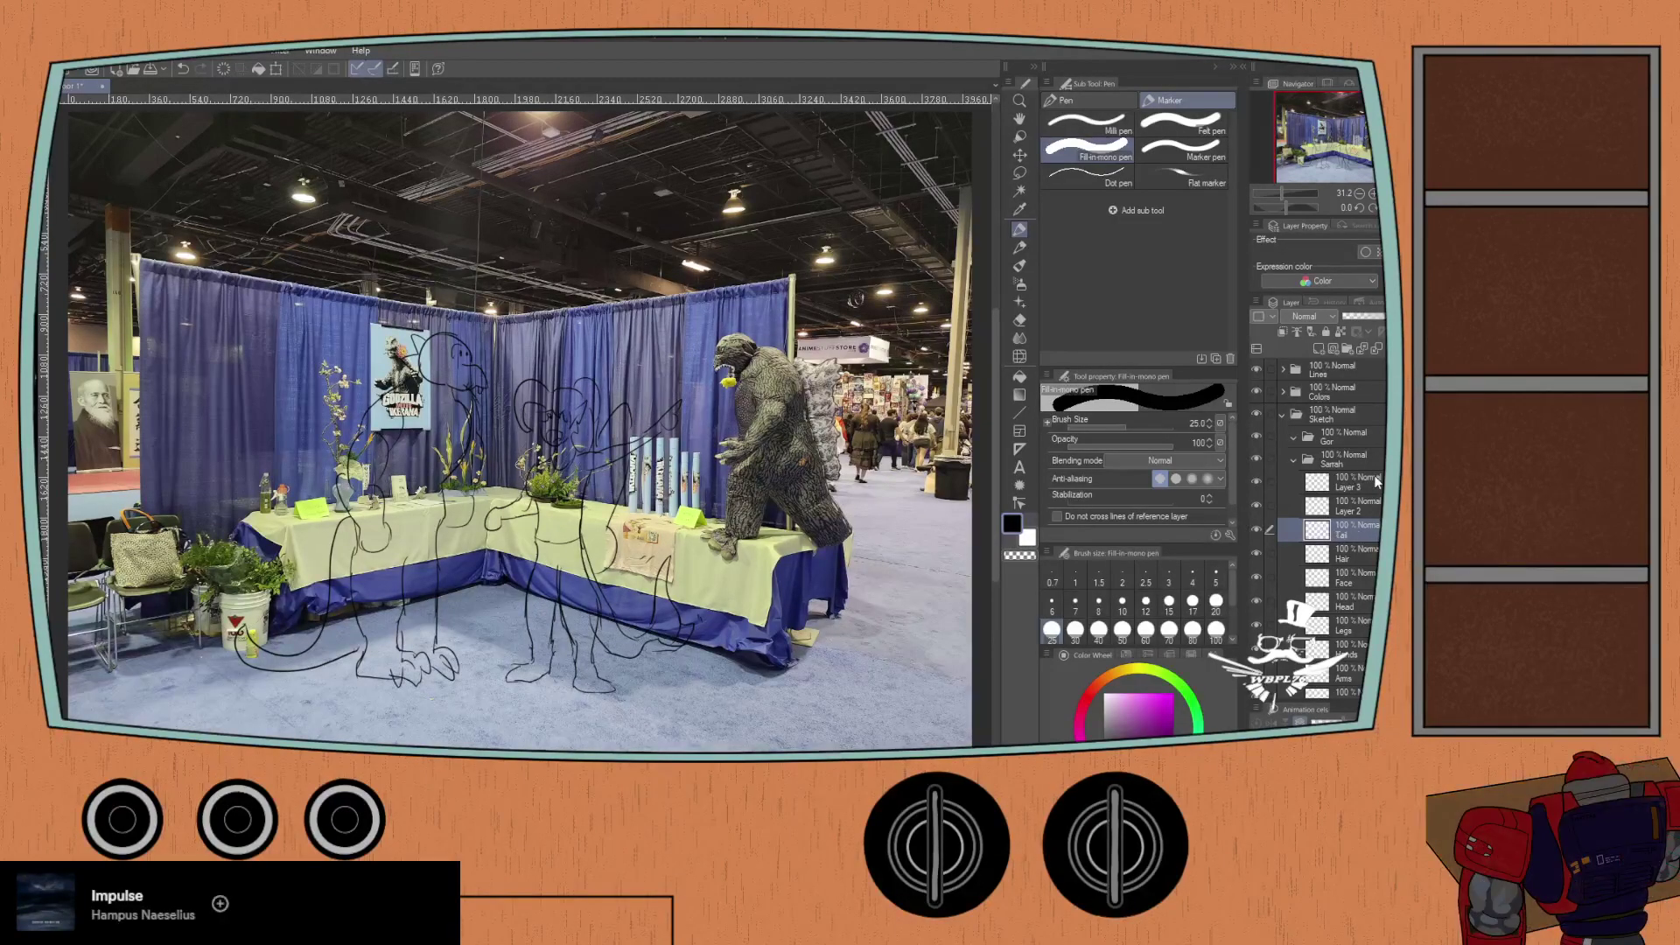
pyautogui.click(1341, 511)
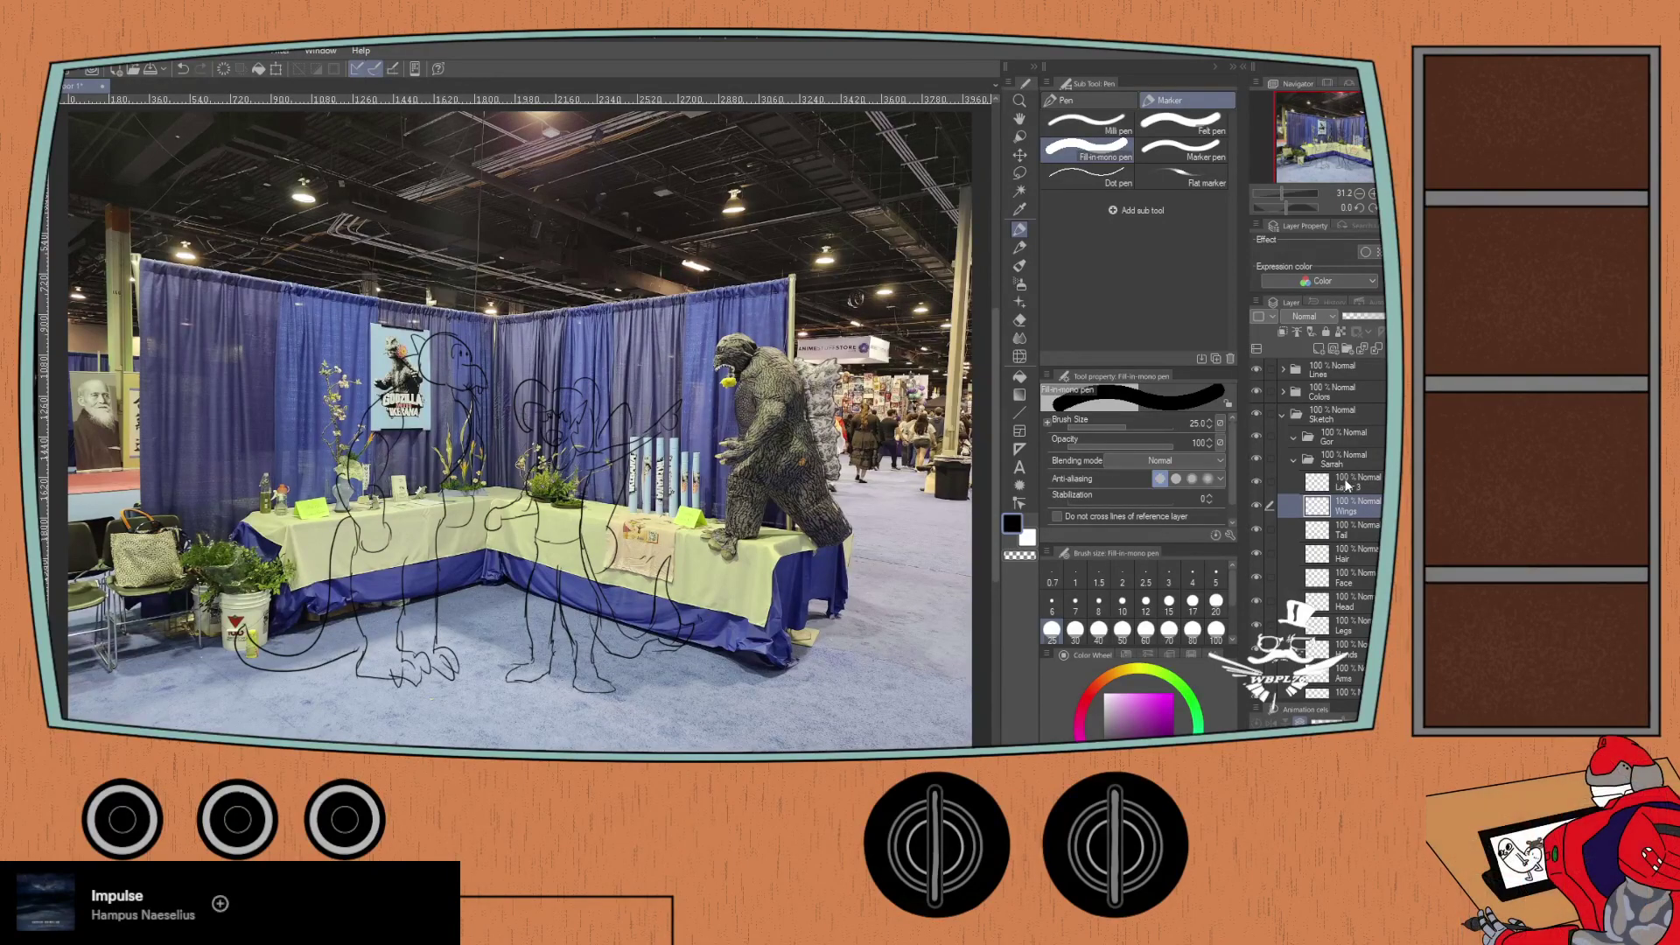
pyautogui.click(1343, 485)
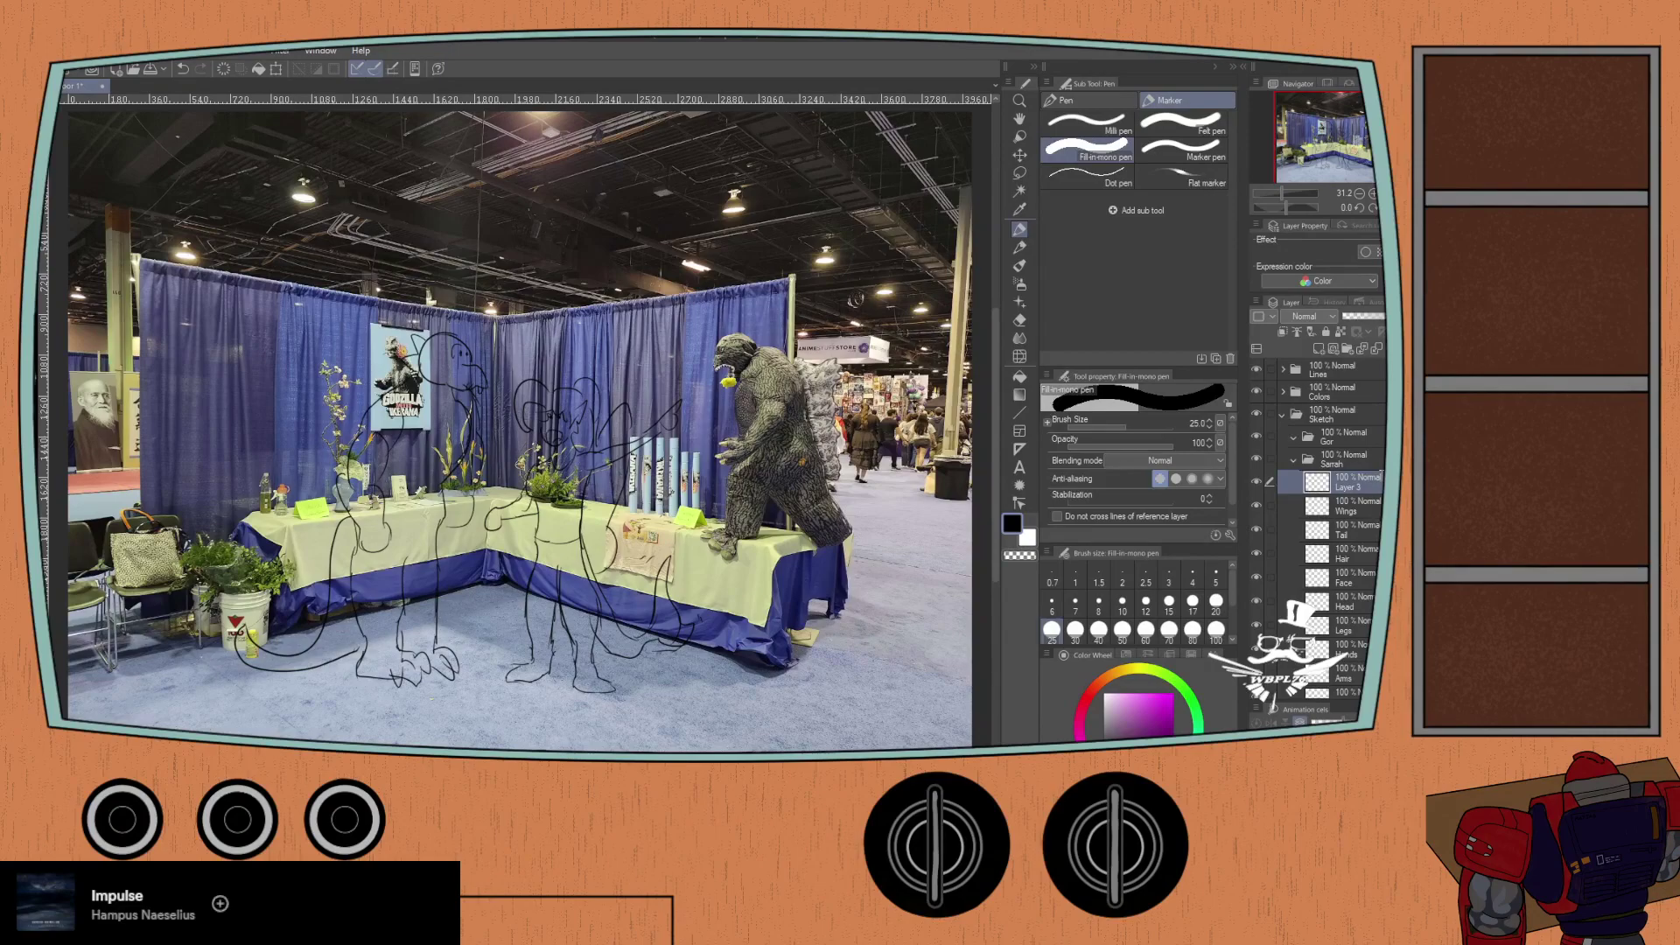
pyautogui.doubleClick(1380, 479)
pyautogui.write('Details')
pyautogui.press('Return')
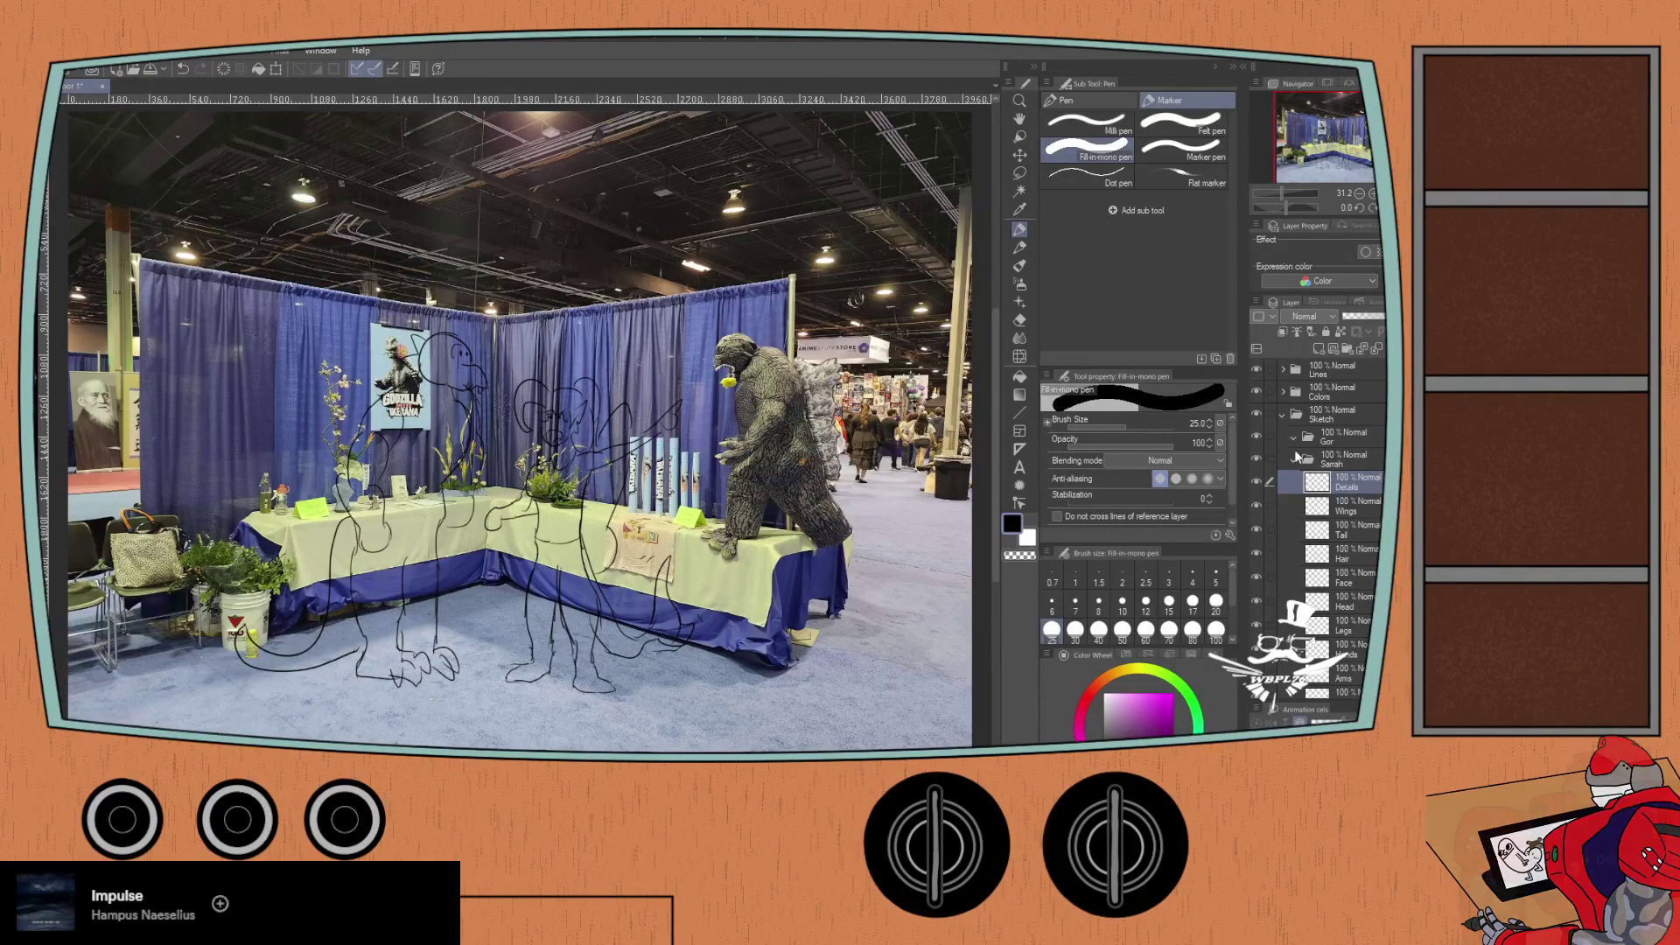
# Step: Select the Body layer and switch to the mechanical pencil for sketching
pyautogui.scroll(-2, 1374, 511)
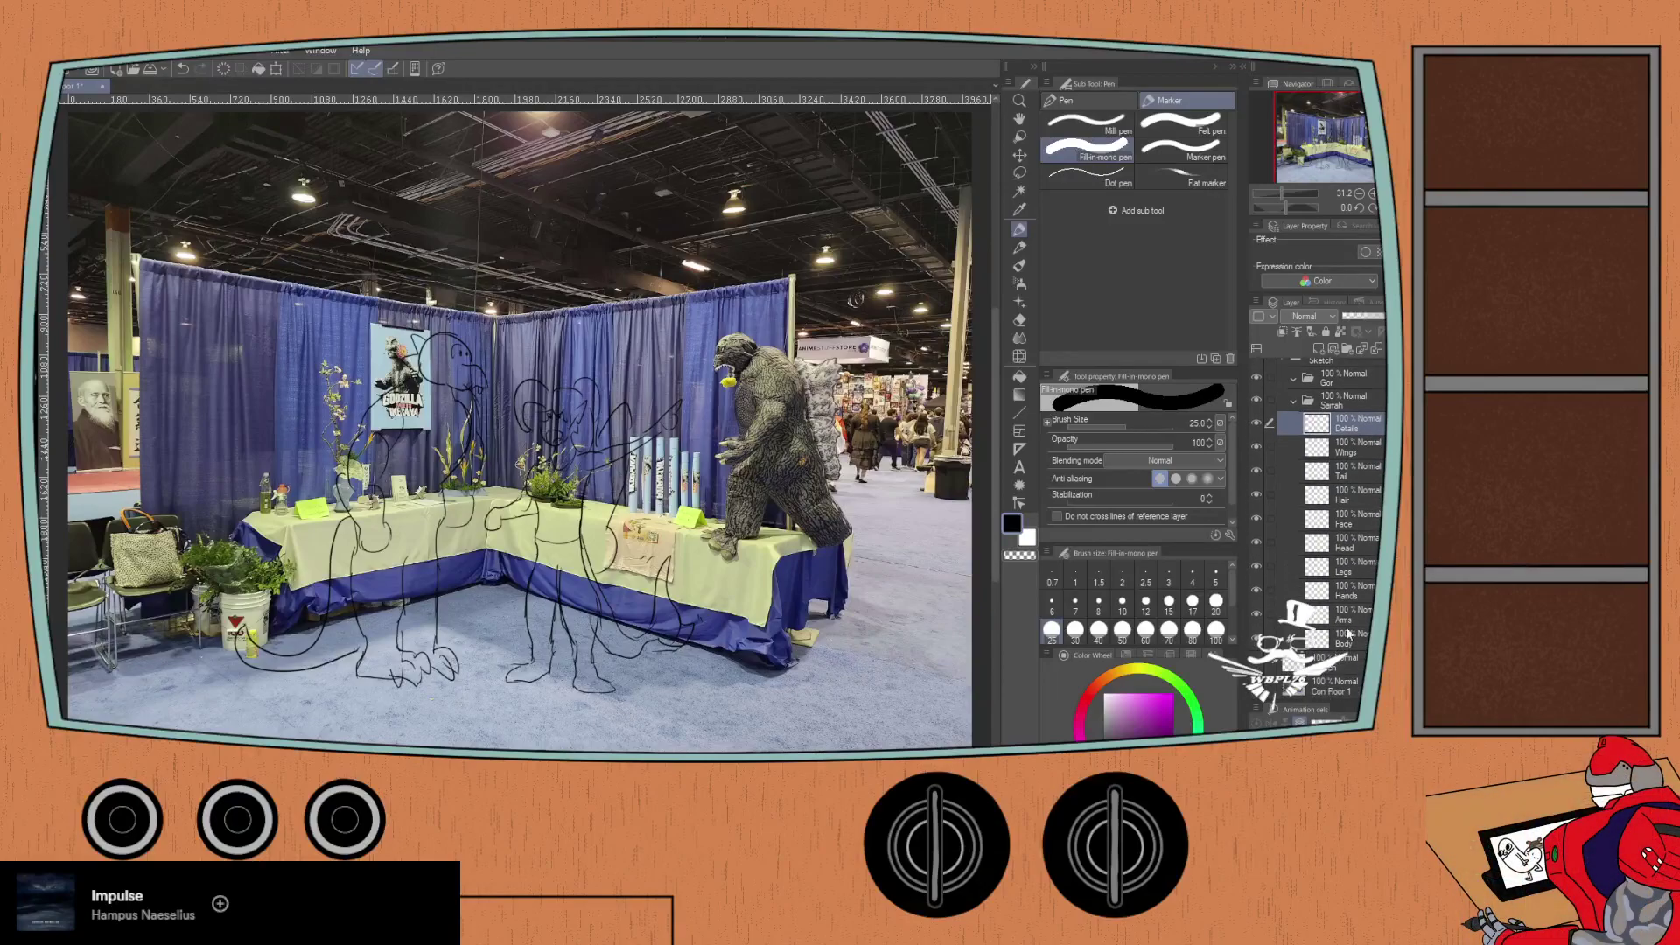
pyautogui.click(1349, 641)
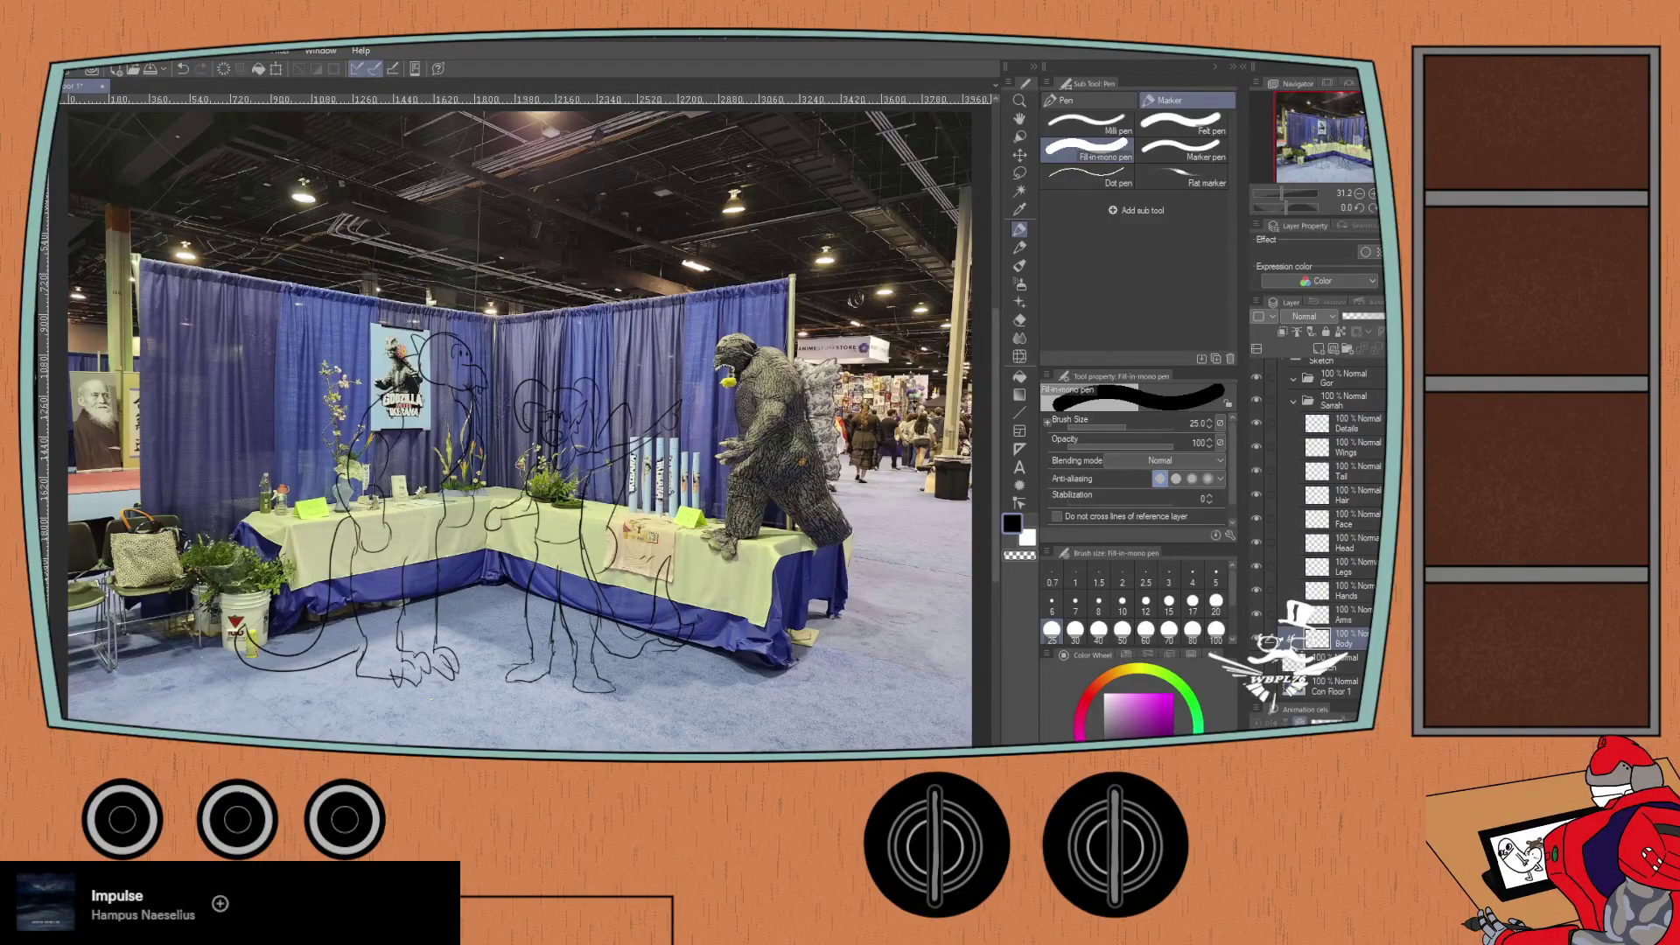
pyautogui.scroll(2, 417, 352)
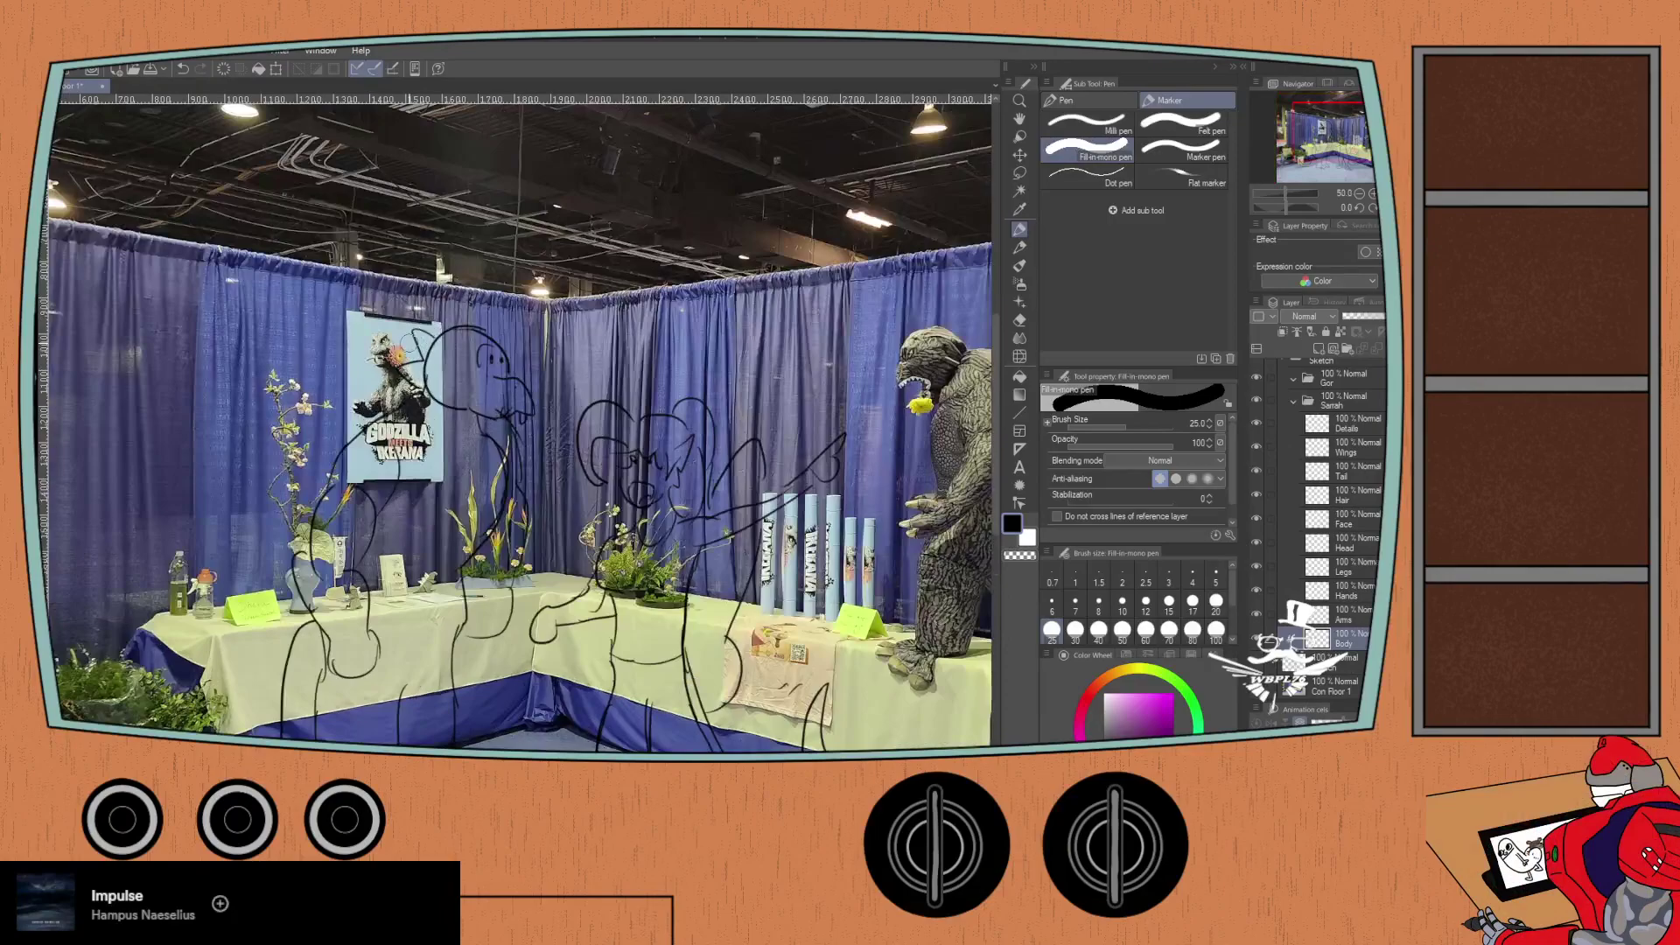
pyautogui.moveTo(578, 407); pyautogui.dragTo(535, 302)
pyautogui.press('p')
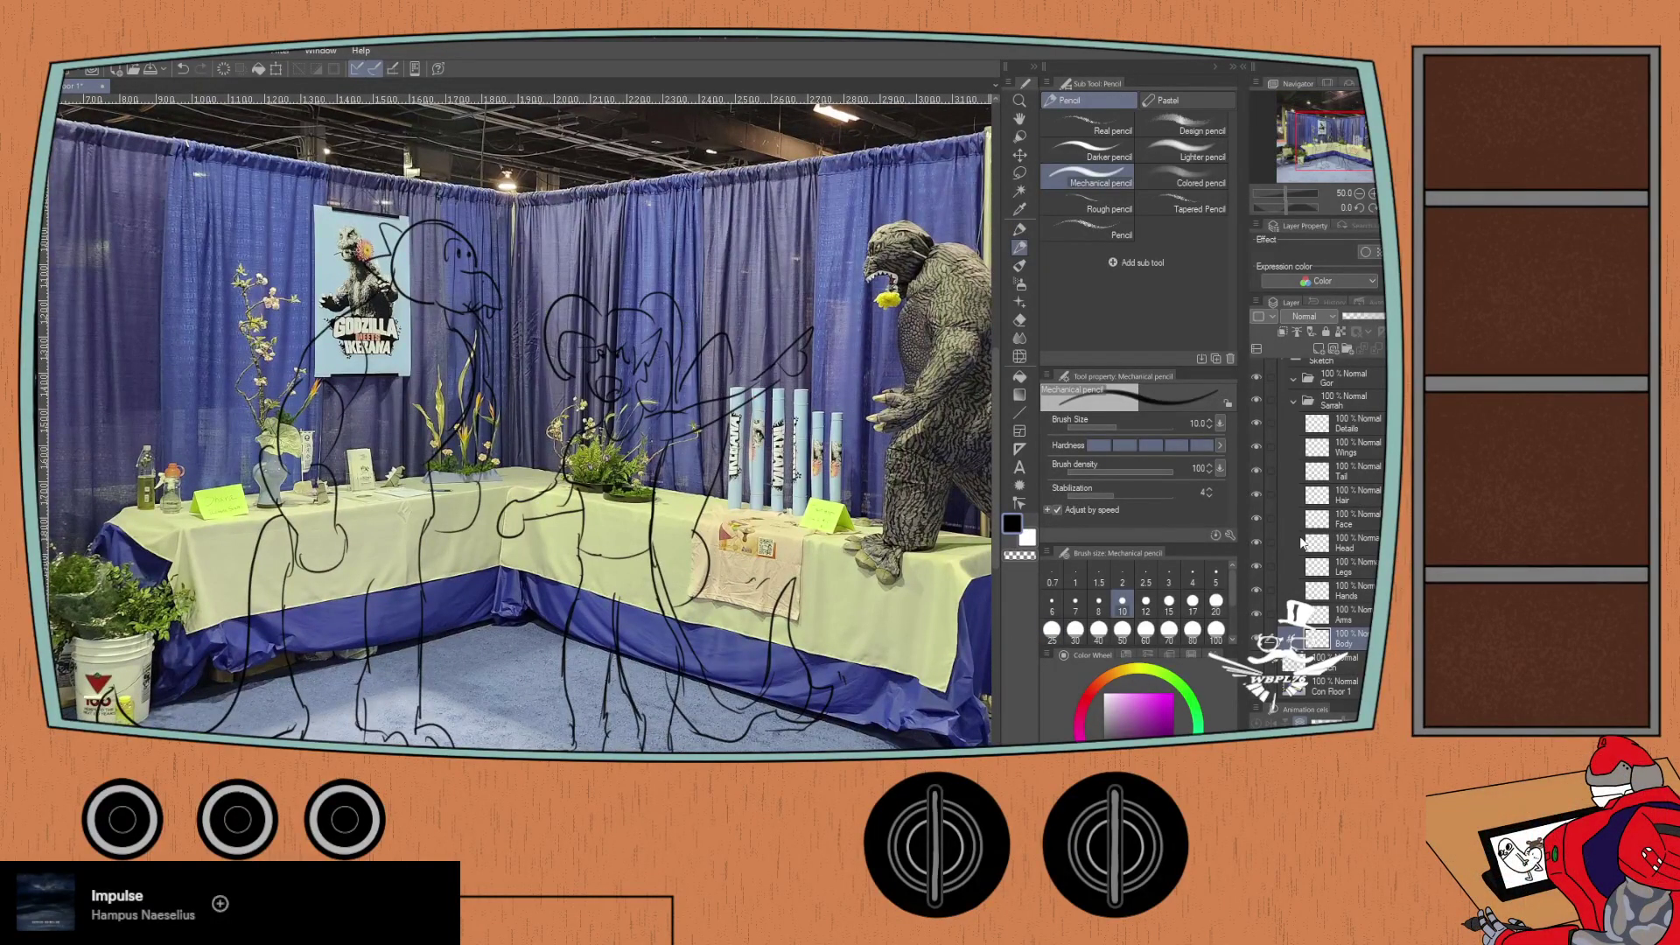
pyautogui.click(1334, 685)
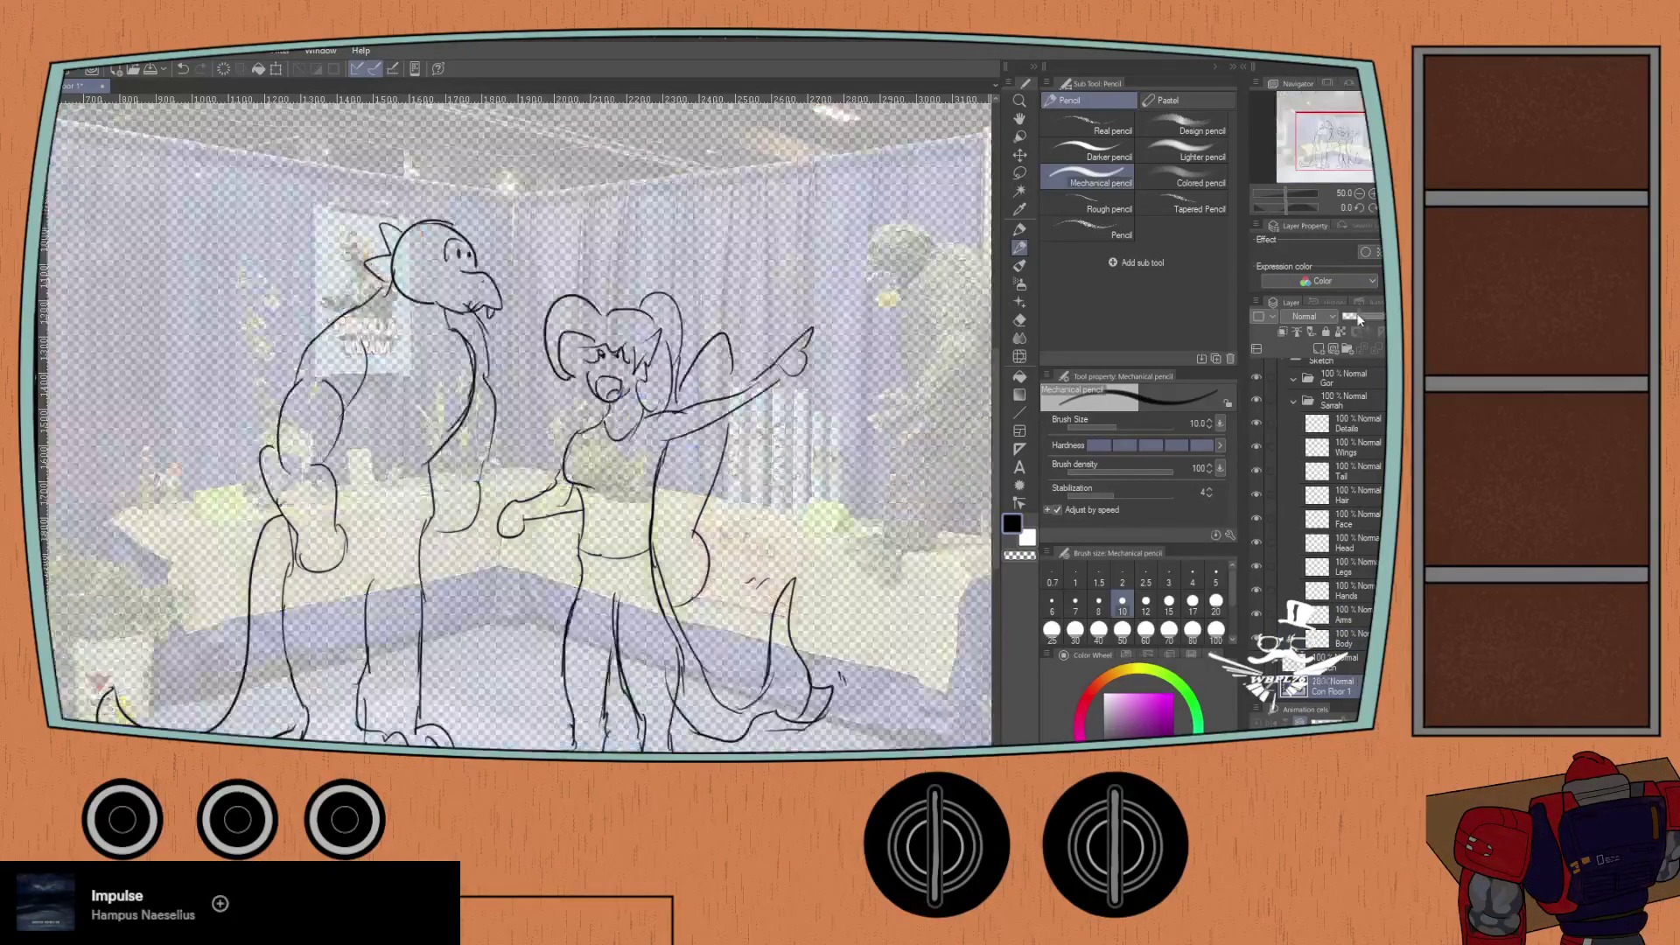
pyautogui.click(1358, 317)
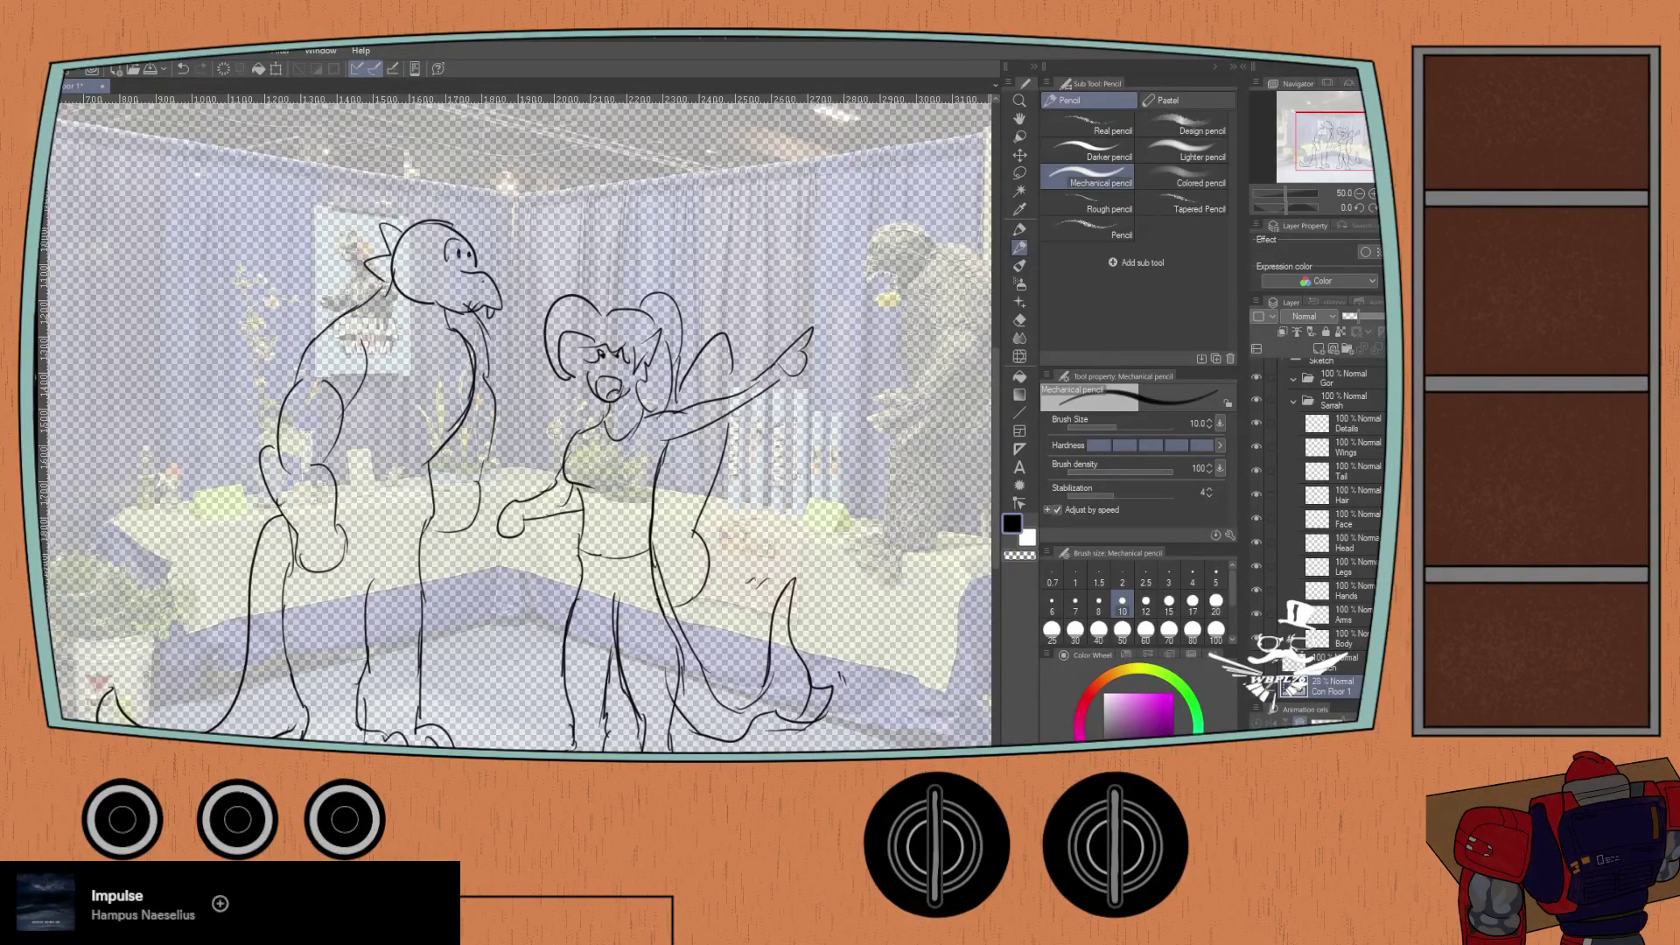
pyautogui.hotkey('ctrl', '-')
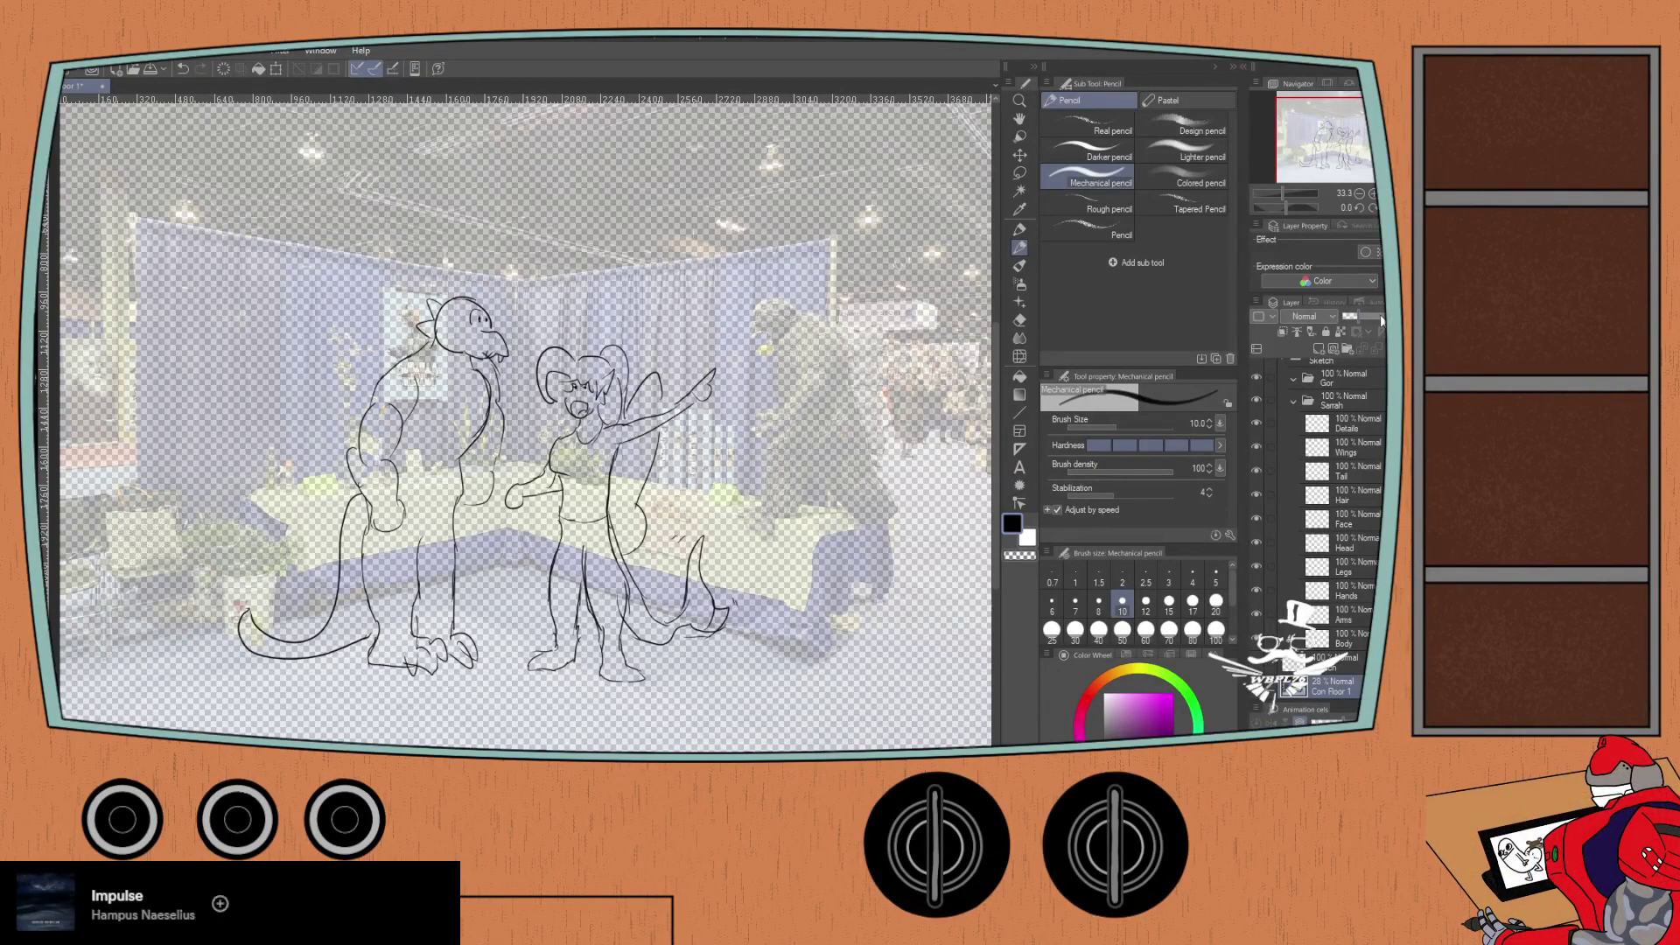
pyautogui.moveTo(1380, 317); pyautogui.dragTo(1400, 317)
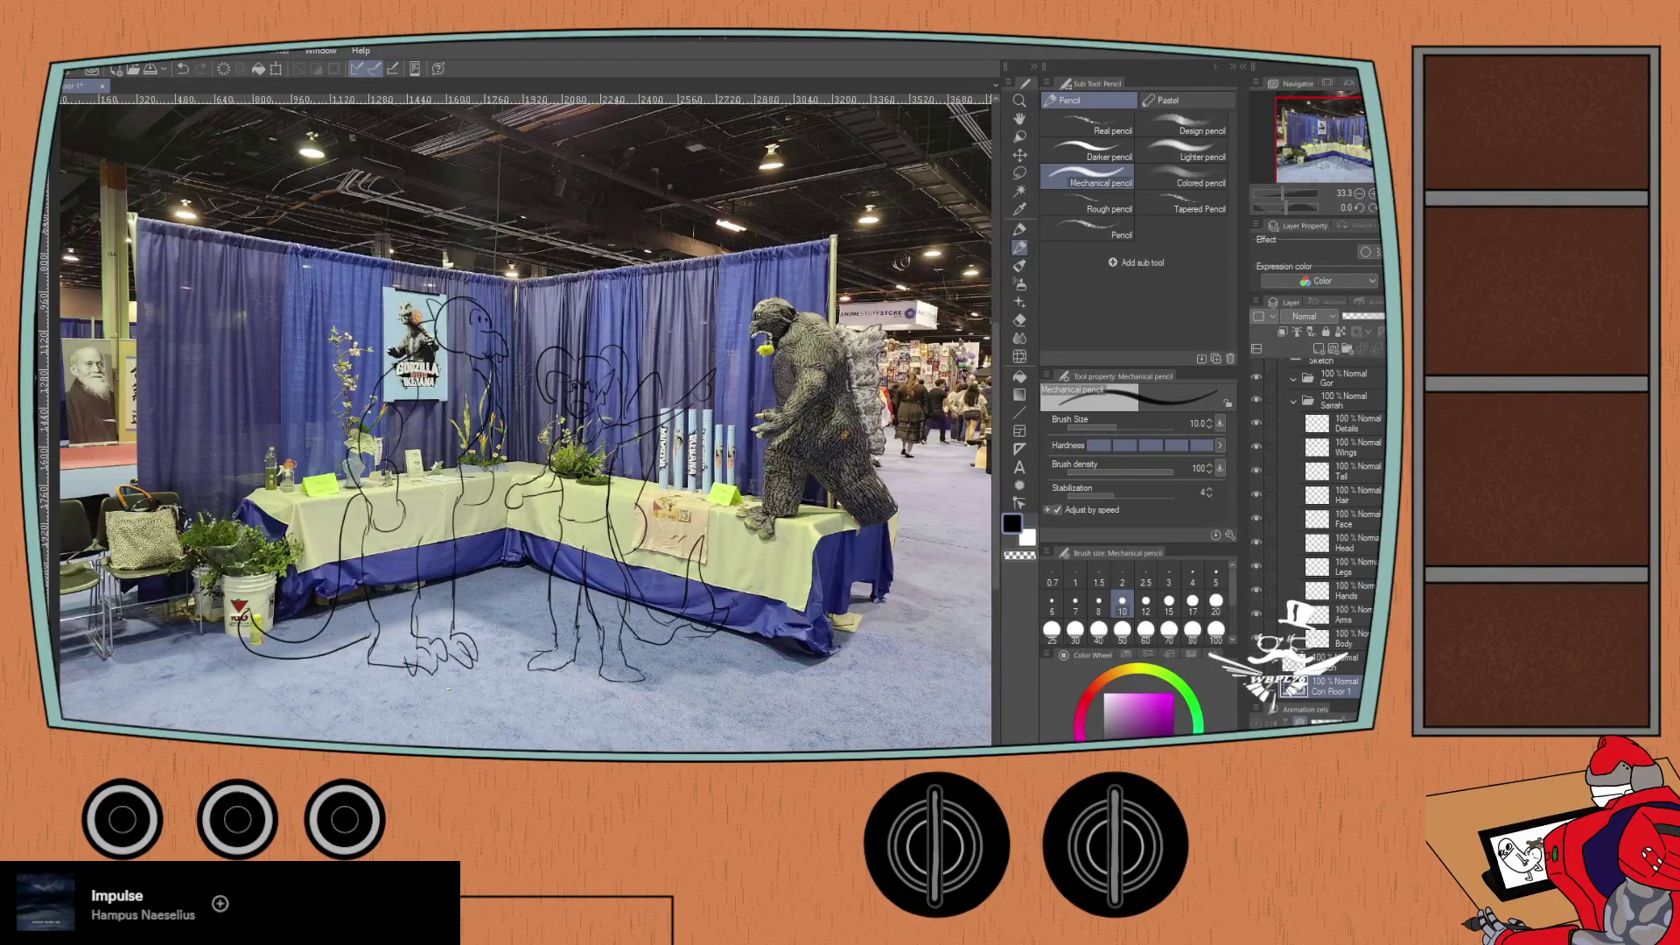
pyautogui.hotkey('ctrl', '+')
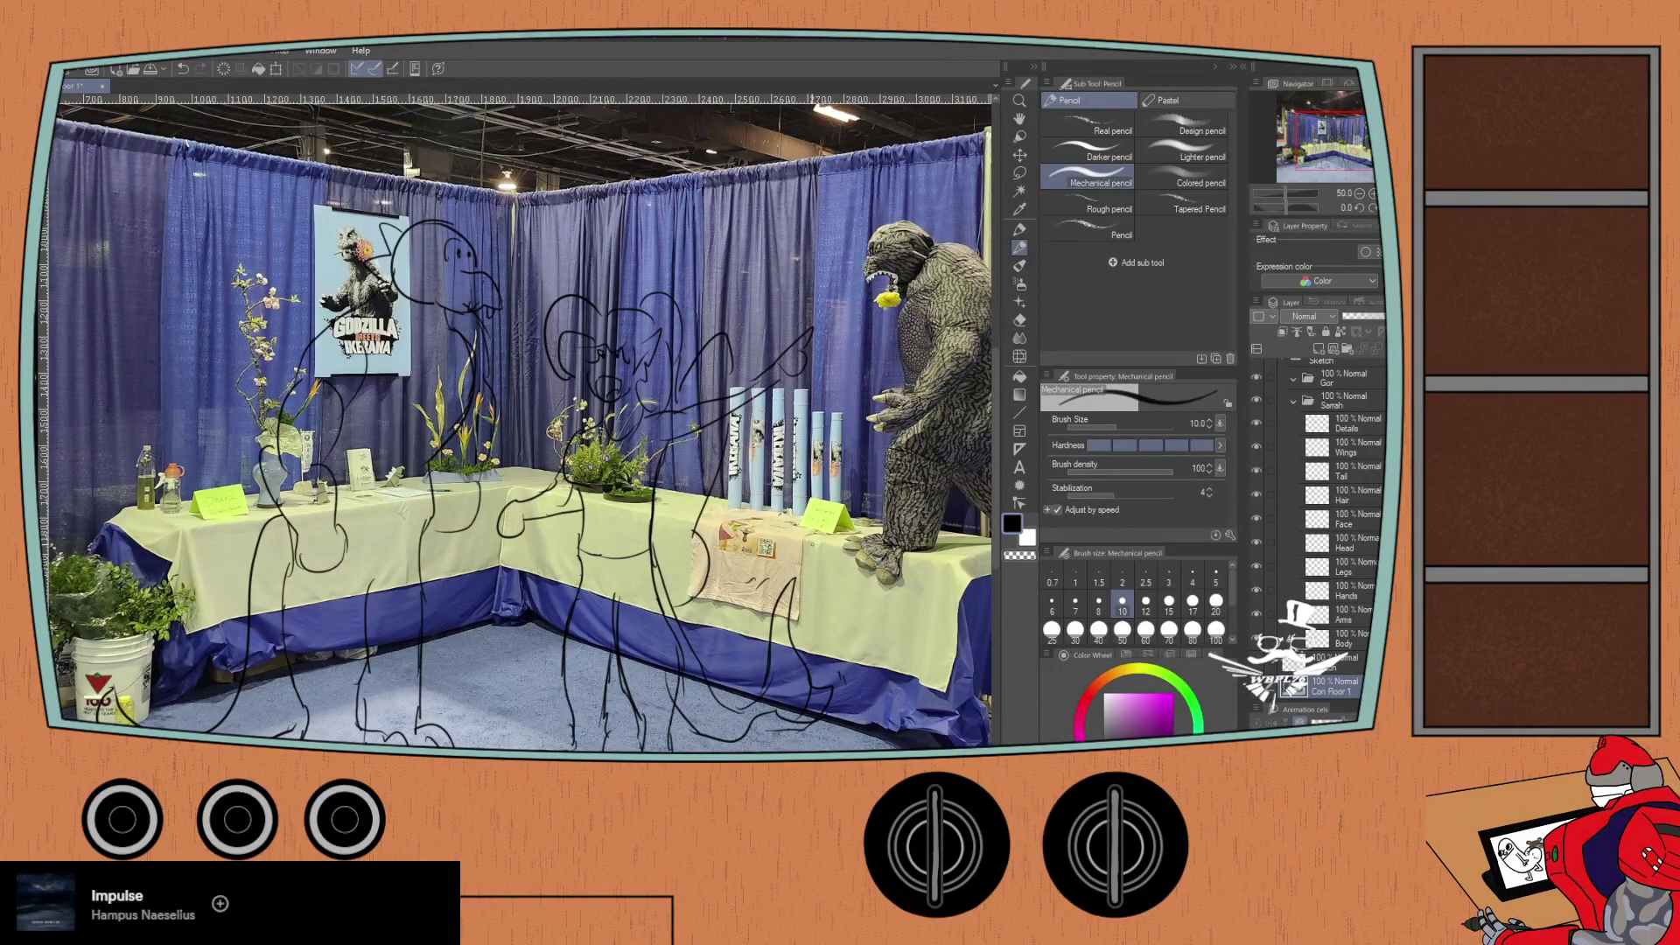
pyautogui.moveTo(684, 552); pyautogui.dragTo(521, 538)
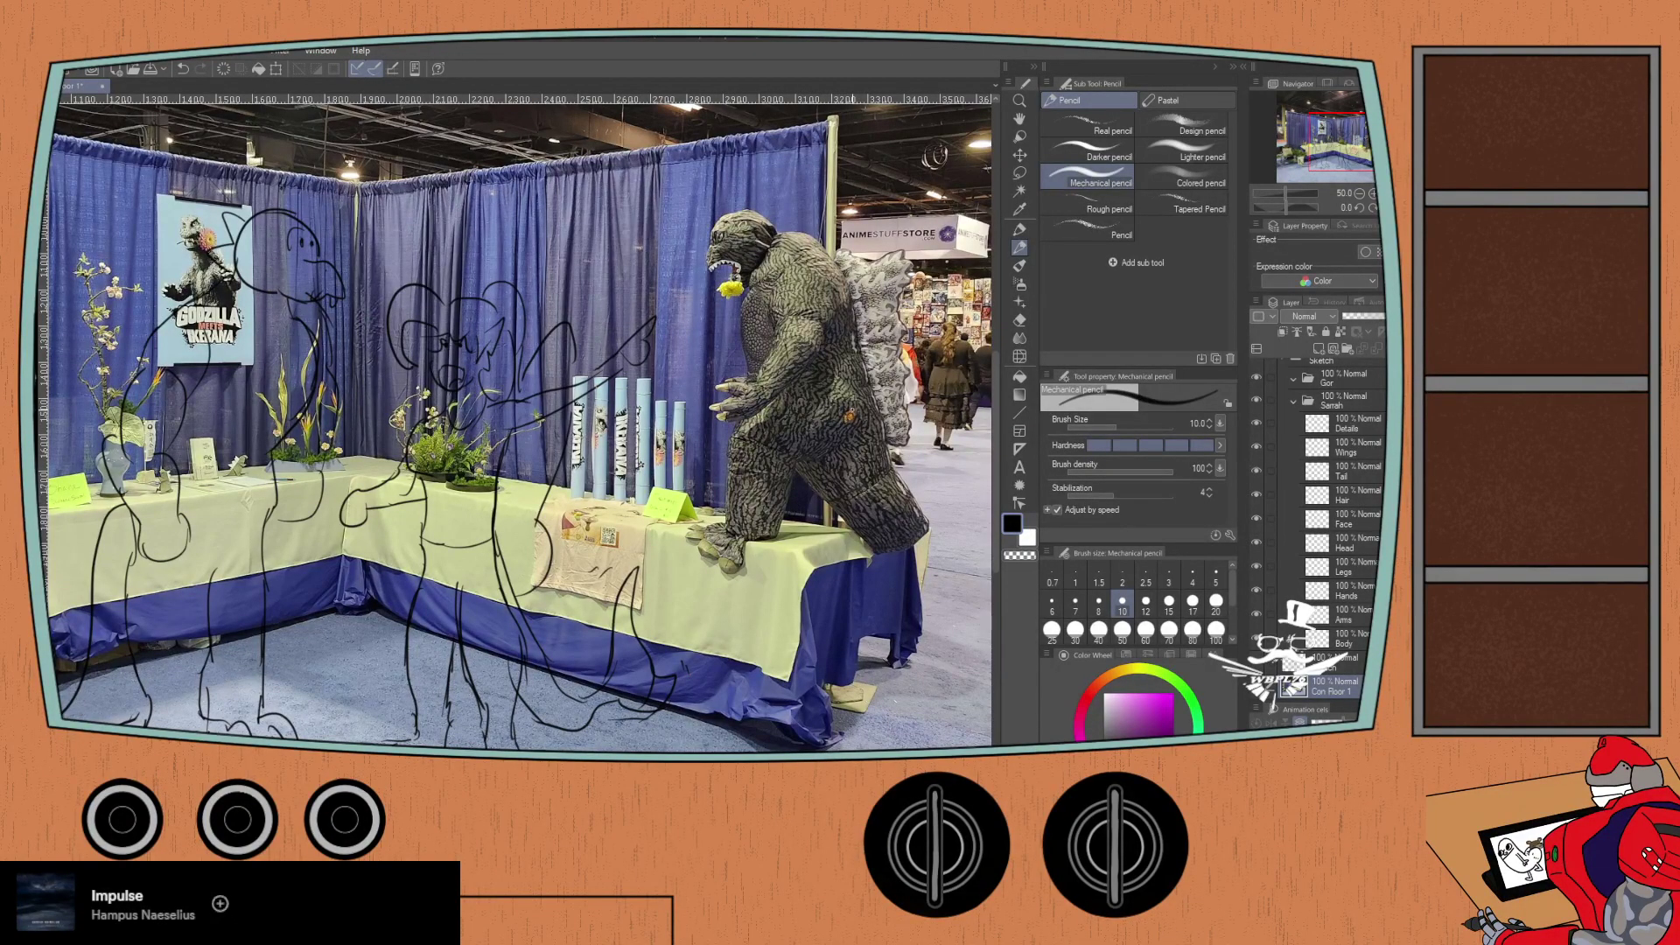
pyautogui.scroll(5, 853, 420)
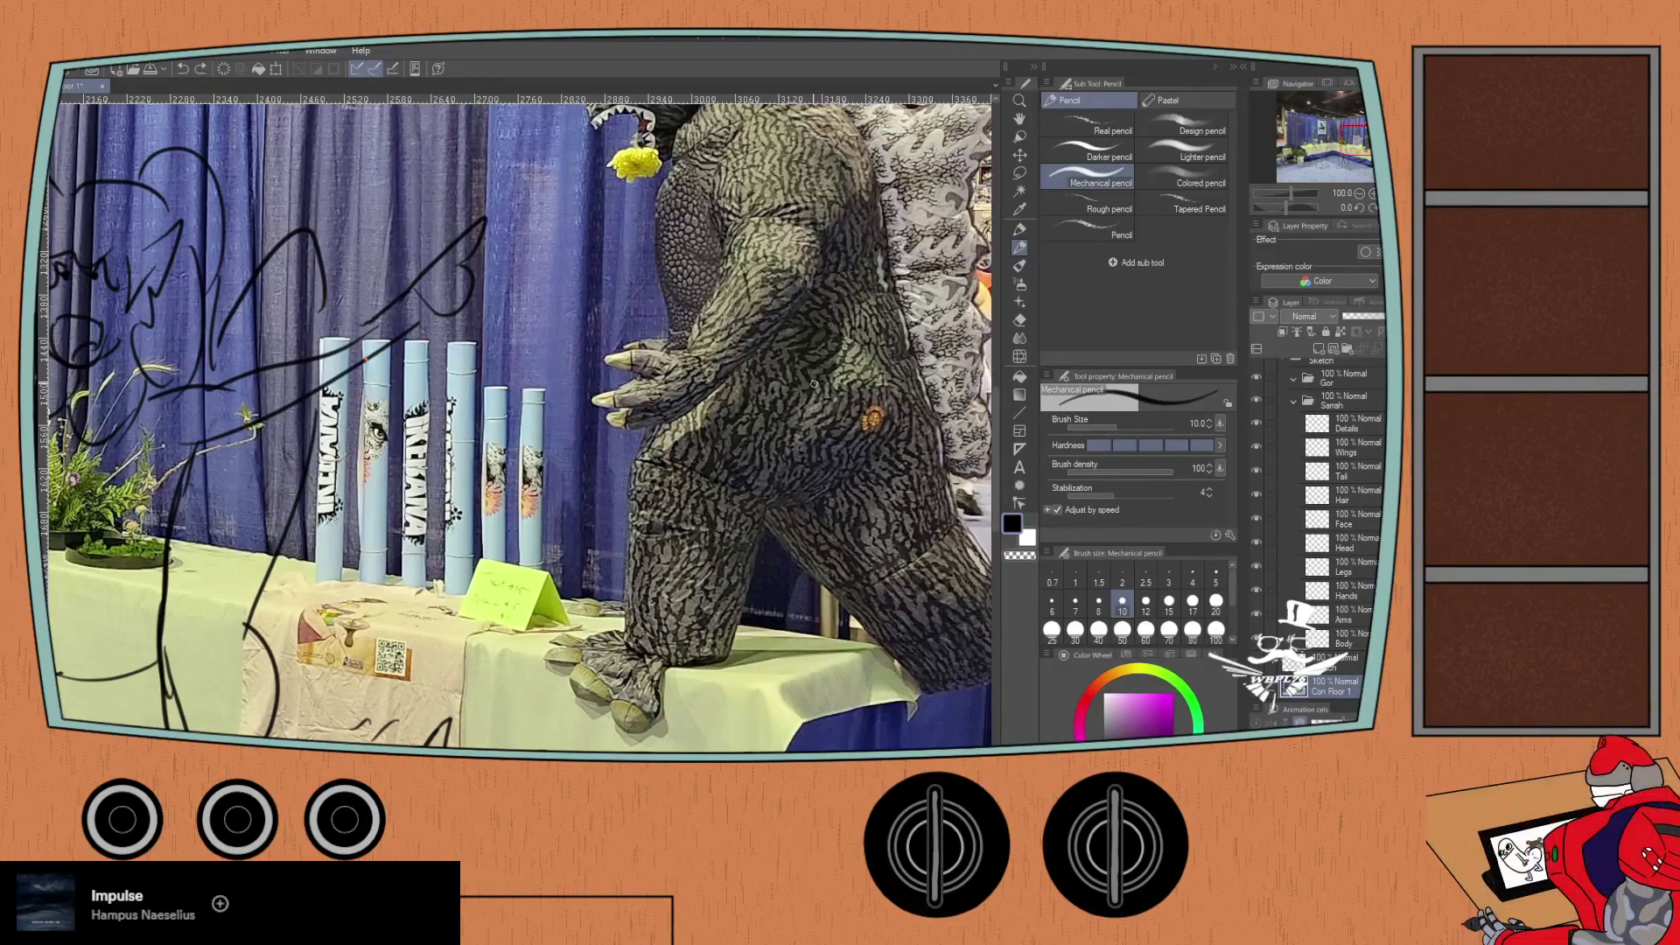
pyautogui.scroll(-3, 814, 383)
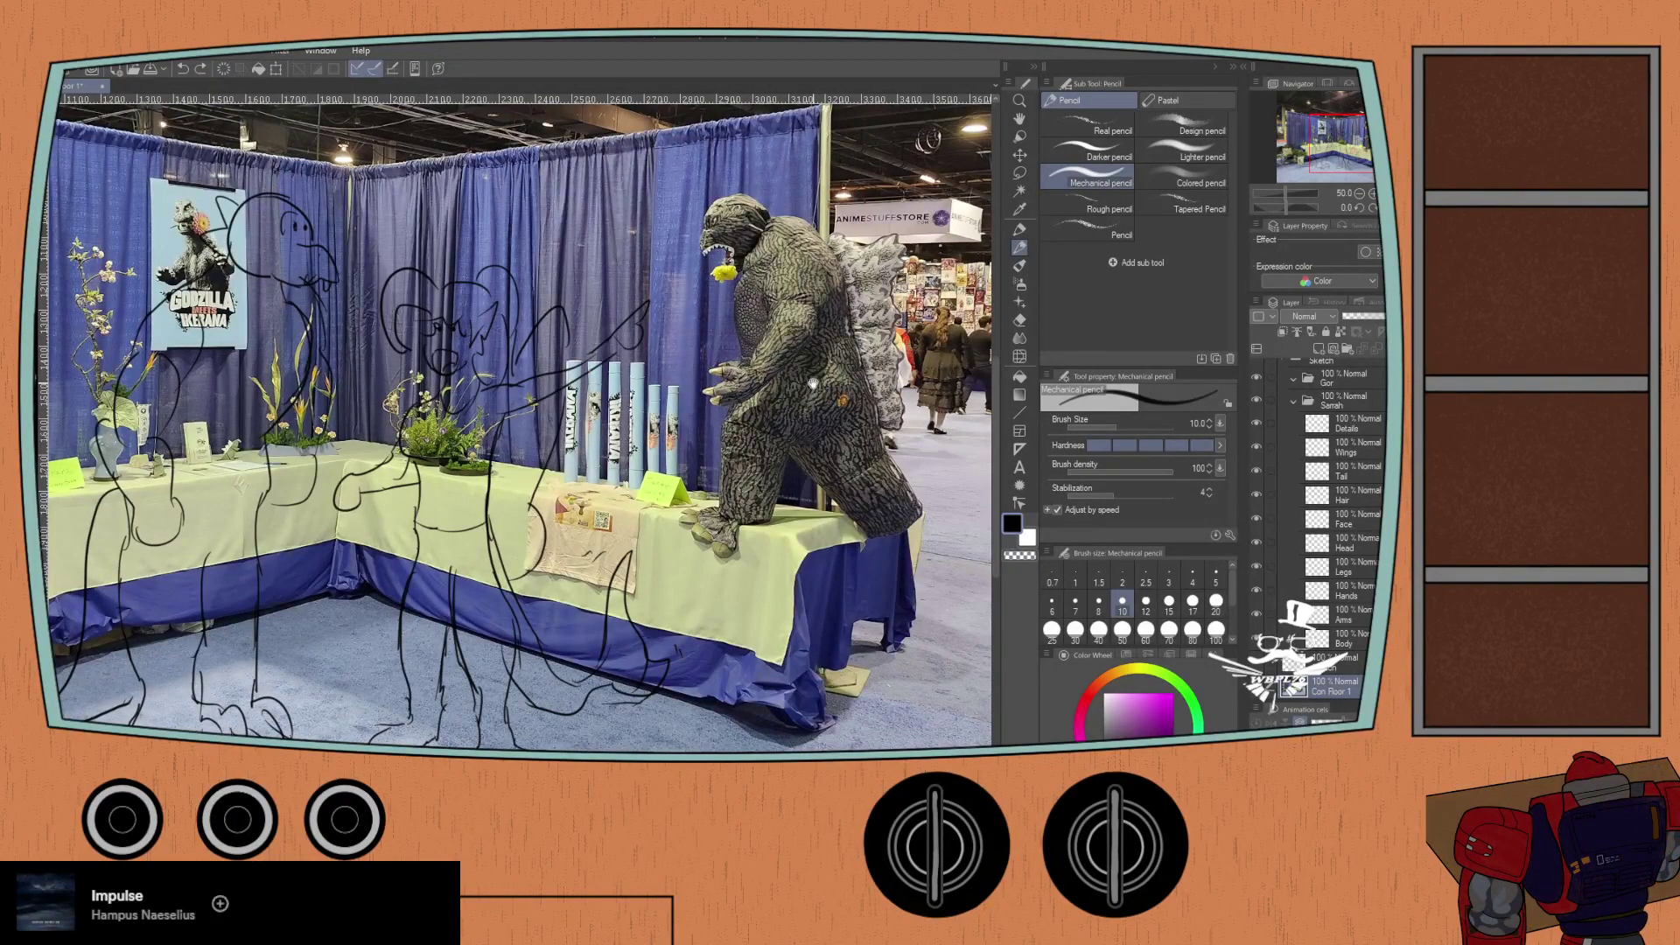
pyautogui.moveTo(618, 491); pyautogui.dragTo(725, 452)
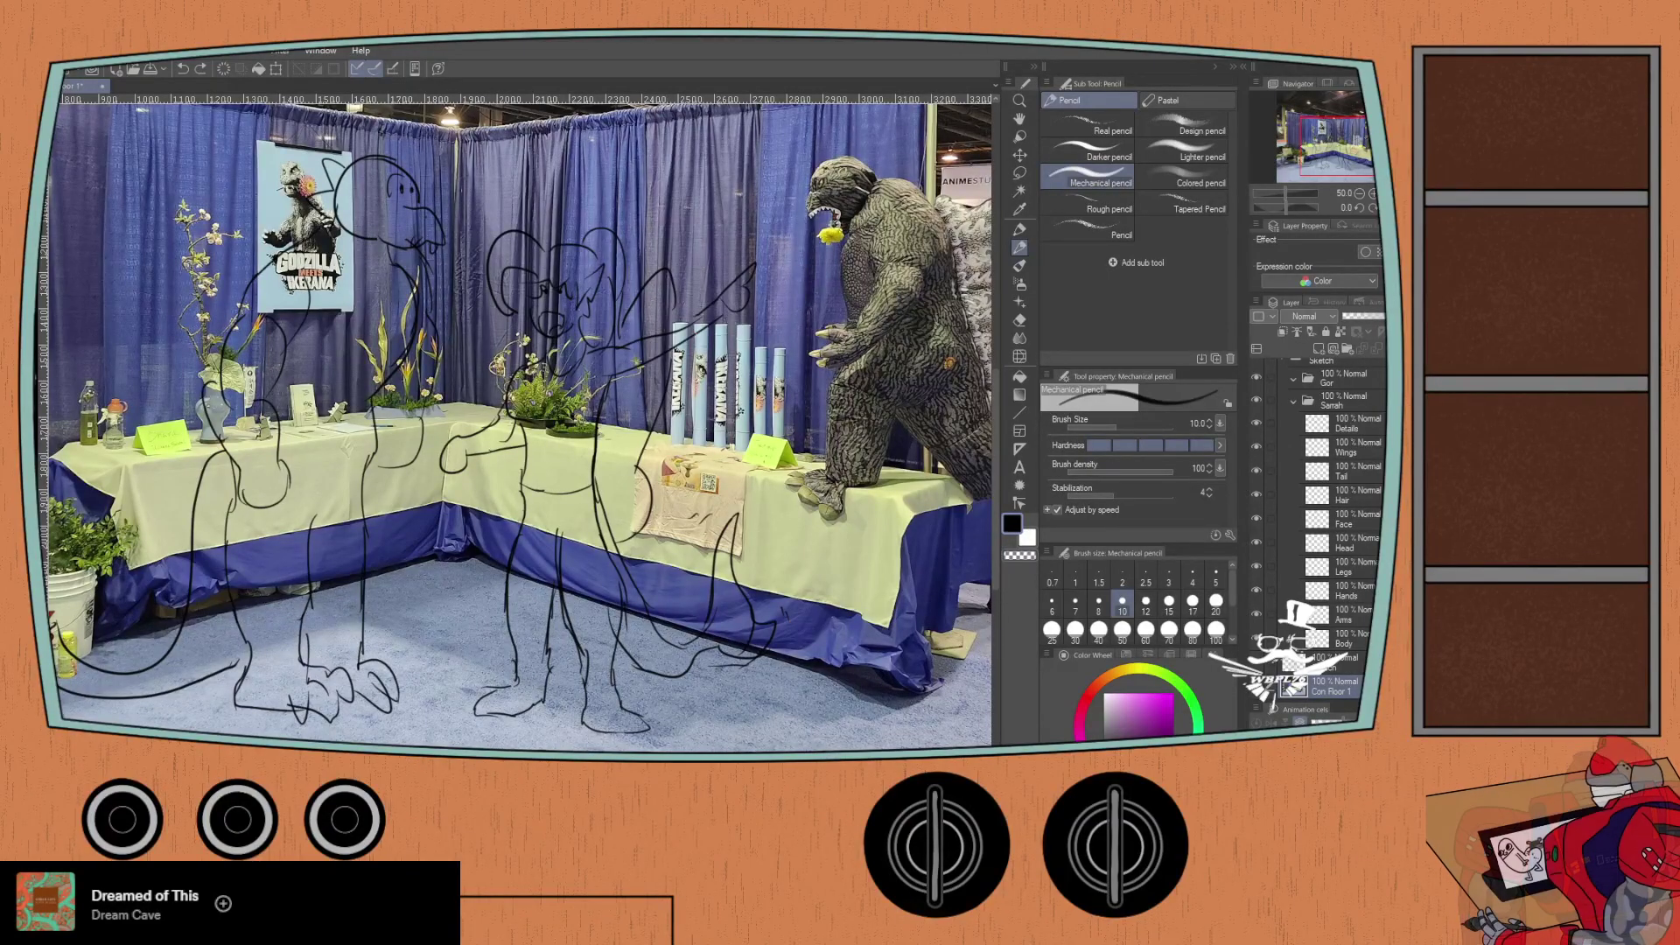
# Step: Add a layer named 'Height' and set the drawing colour to bright red
pyautogui.click(1319, 350)
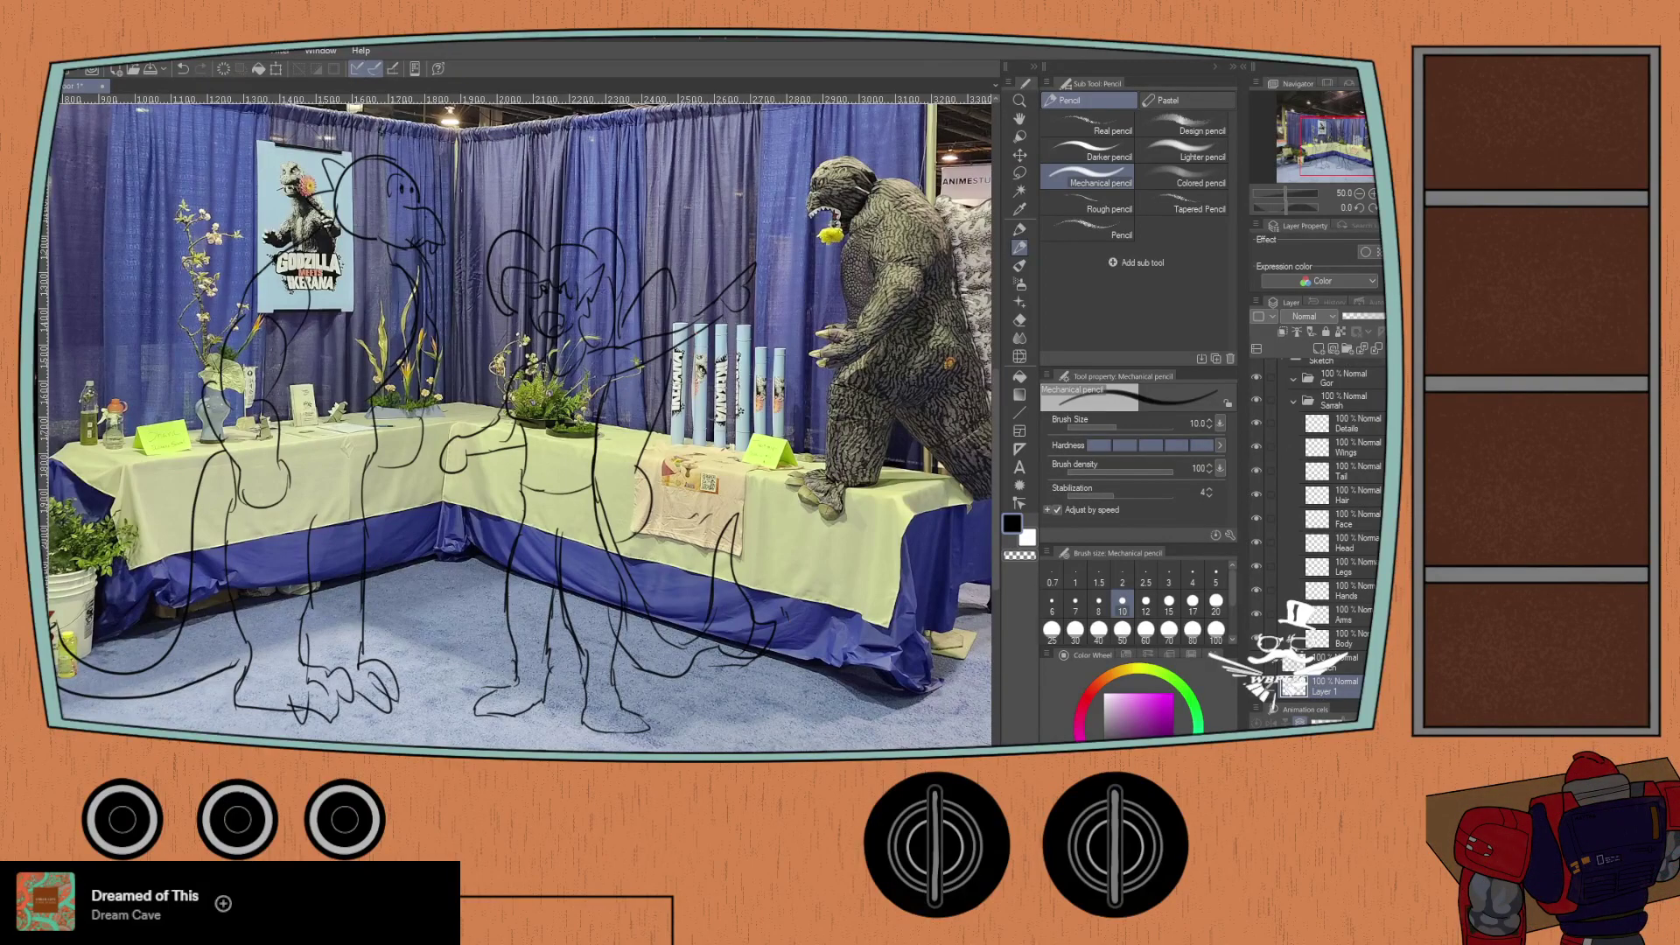
pyautogui.write('Height')
pyautogui.press('Return')
pyautogui.click(1086, 698)
pyautogui.moveTo(1146, 696); pyautogui.dragTo(1173, 693)
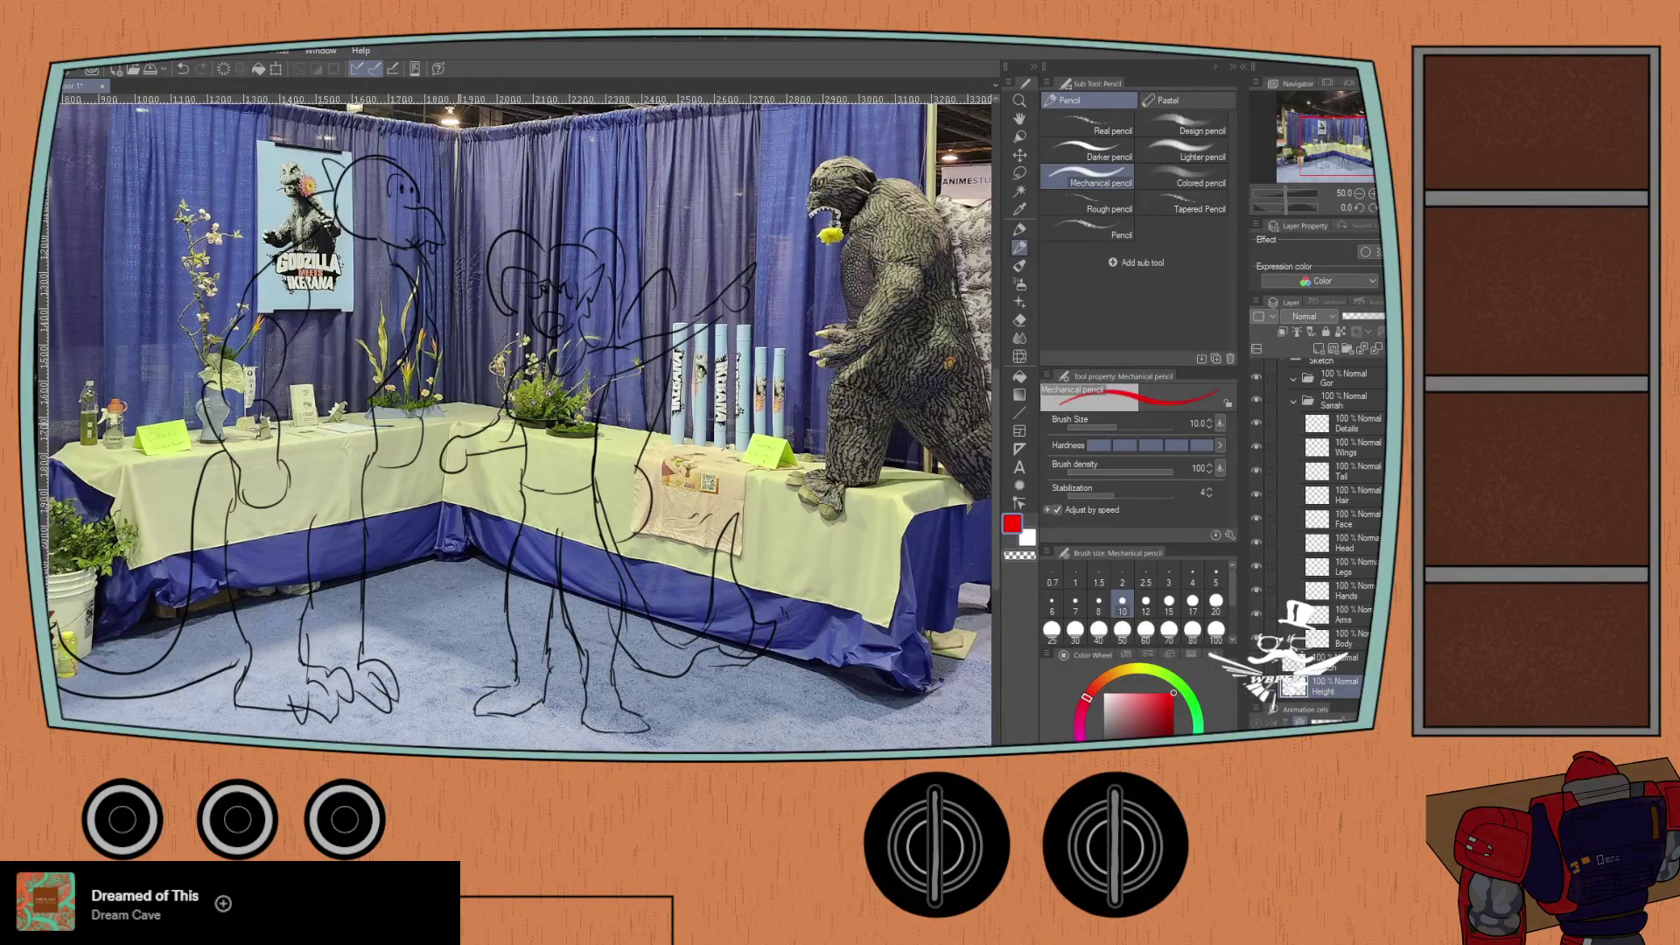
# Step: Draw a straight red line across the table with a size-25 marker brush
pyautogui.press('p')
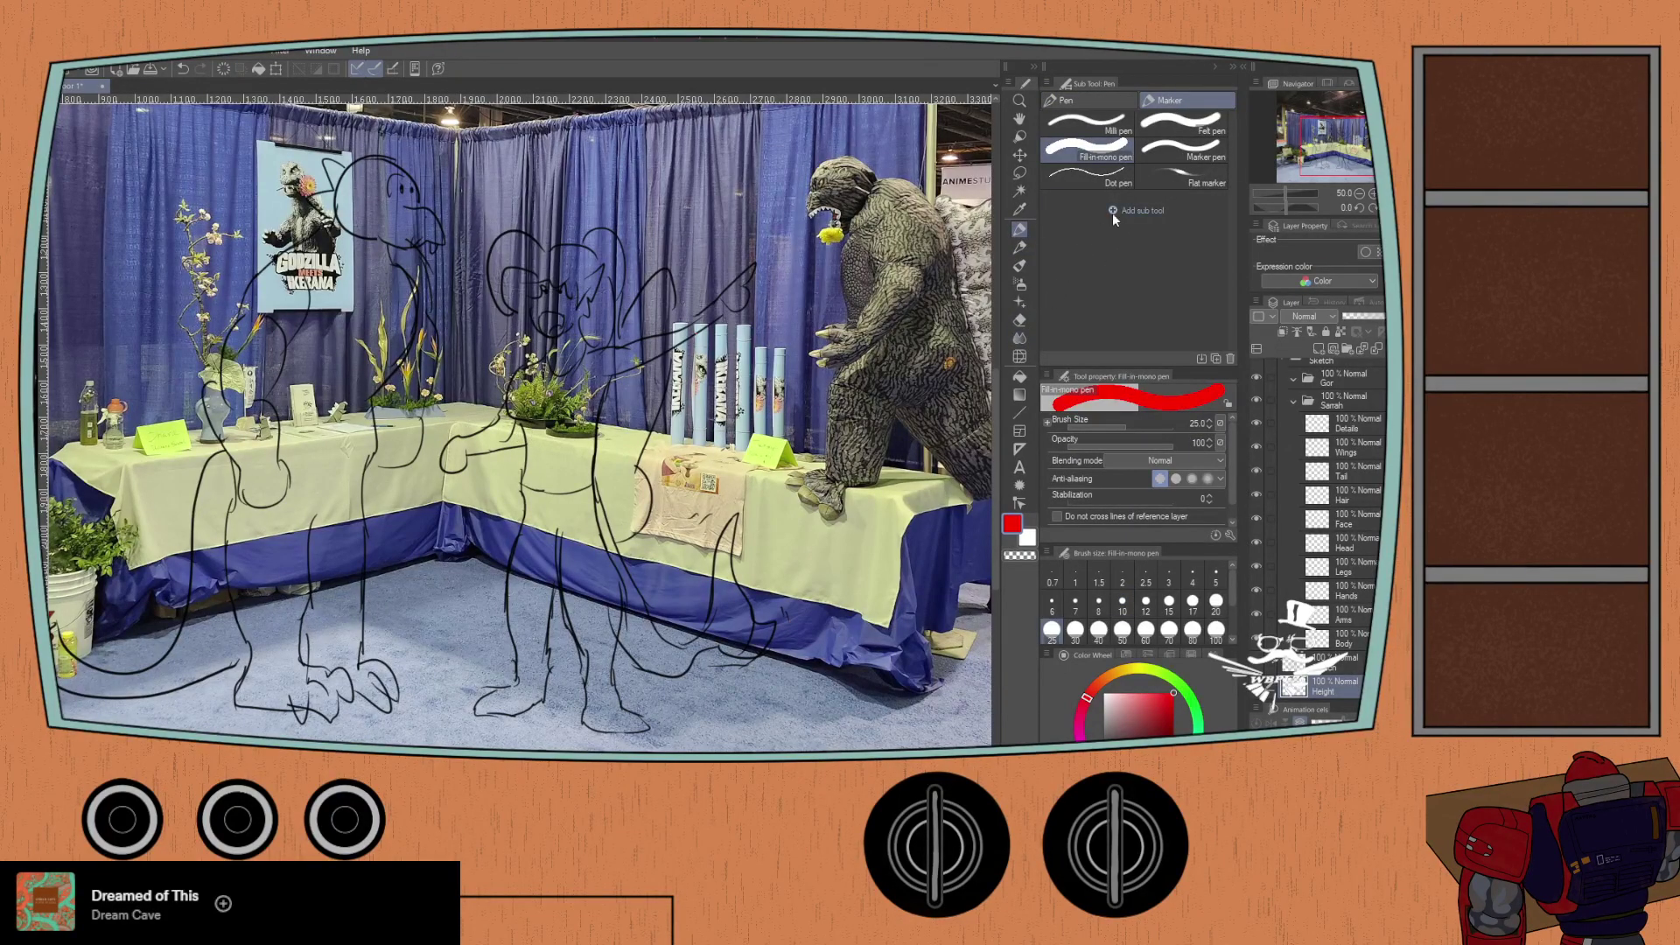
pyautogui.click(1164, 152)
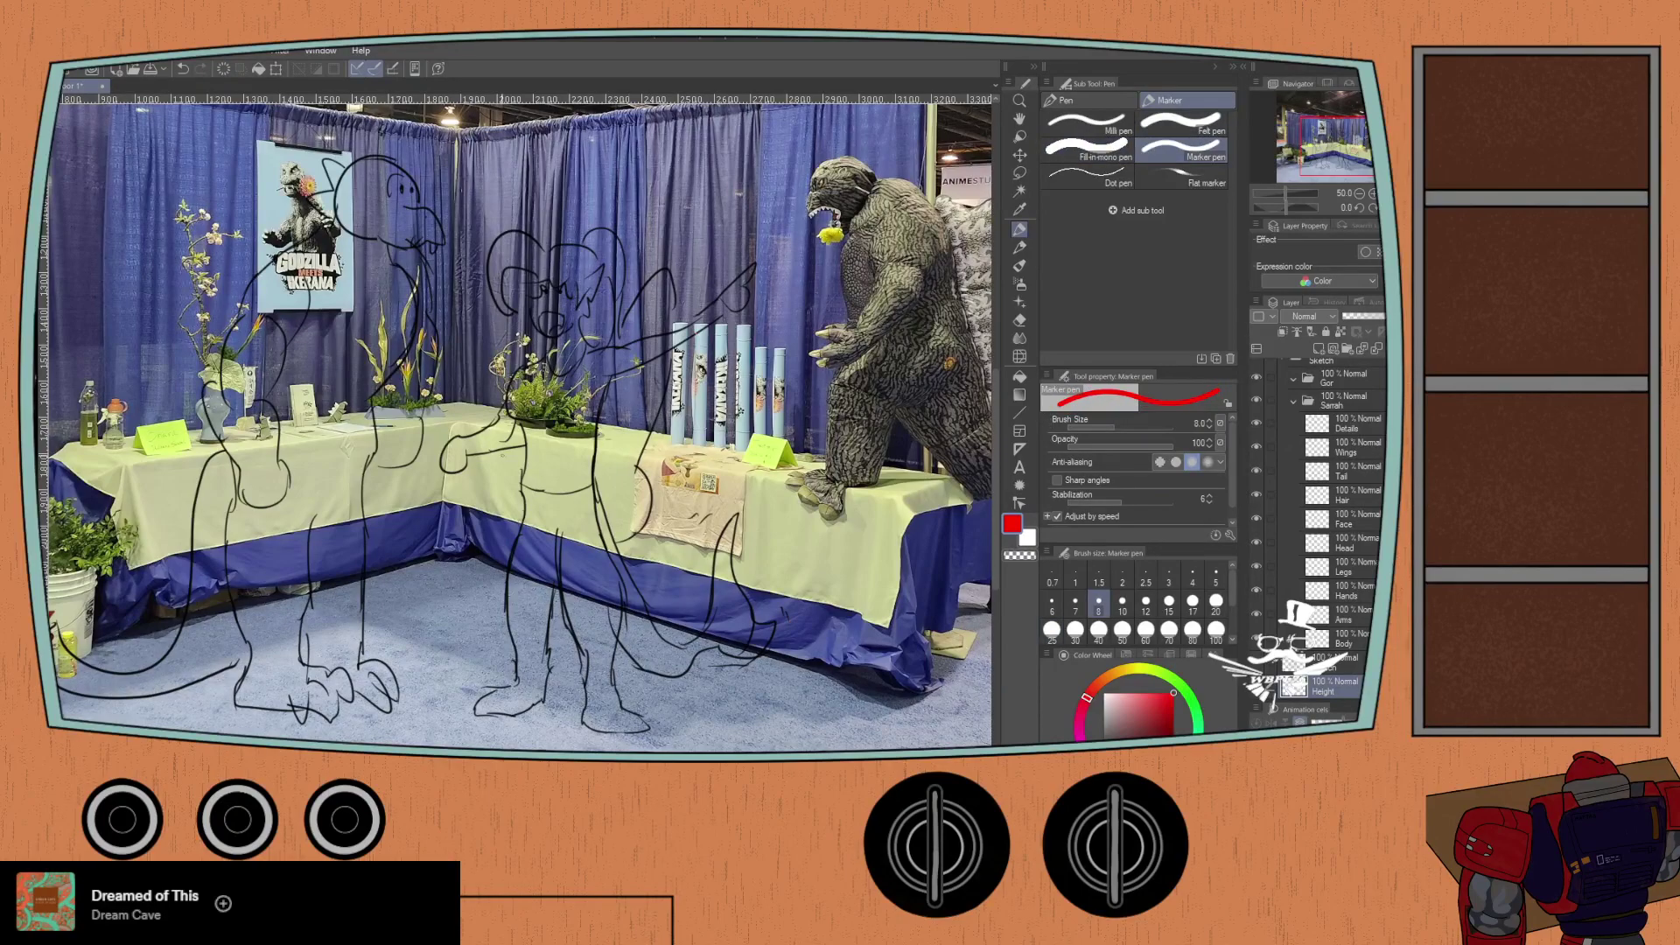
pyautogui.click(1121, 629)
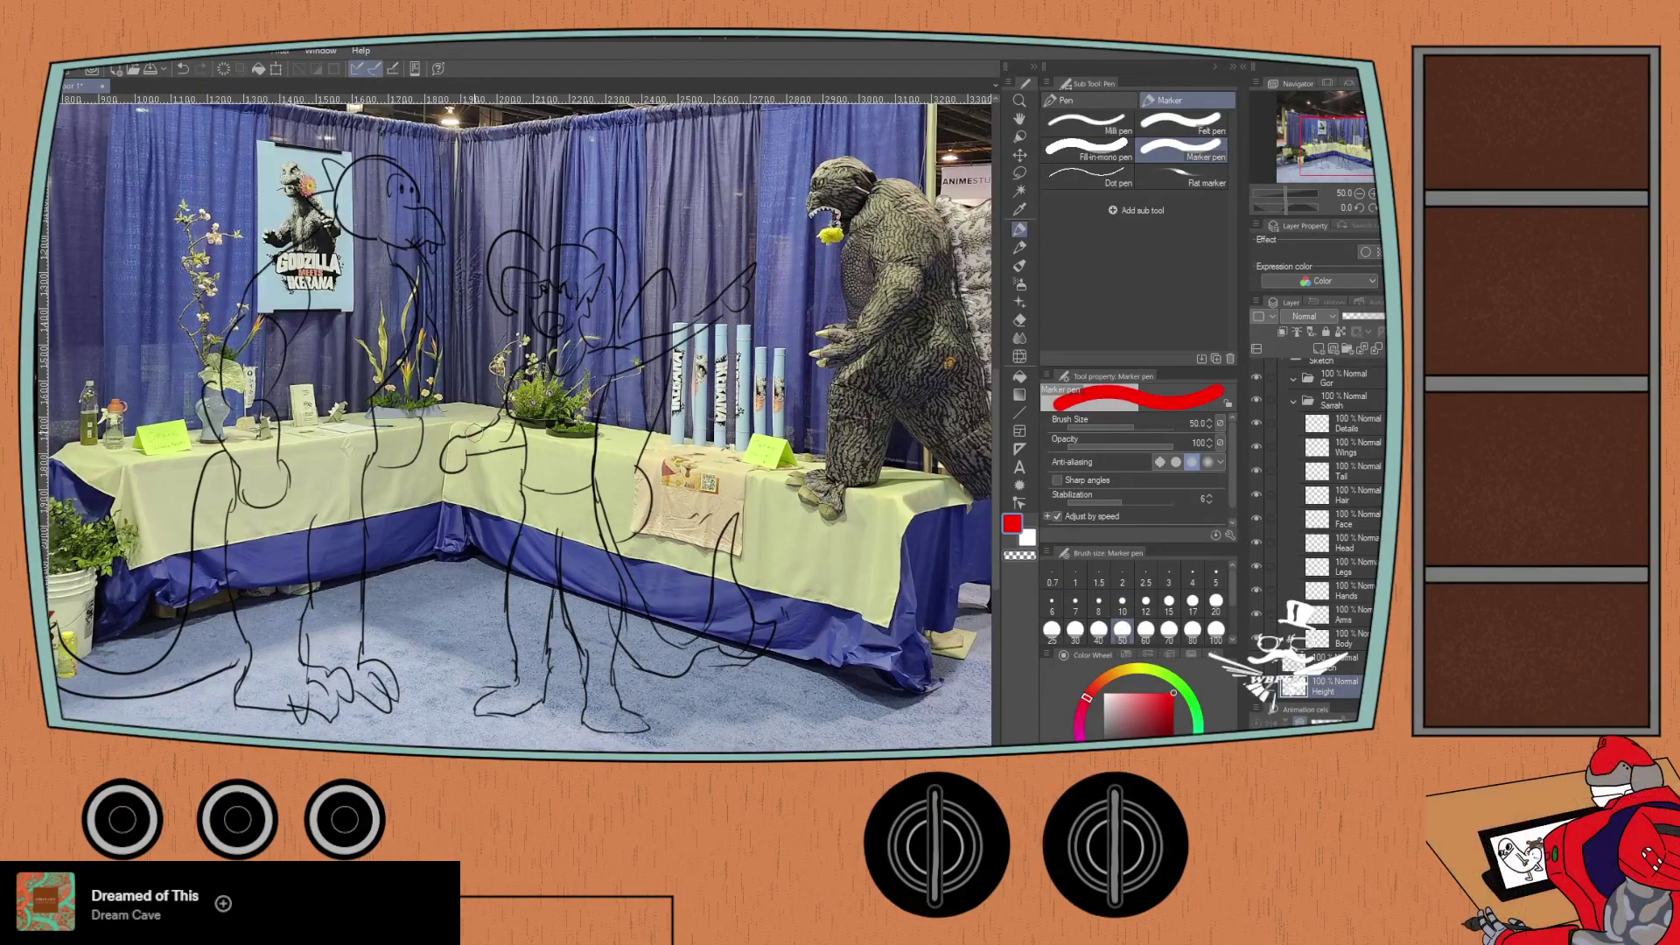
pyautogui.click(1051, 629)
pyautogui.moveTo(457, 426); pyautogui.dragTo(894, 501)
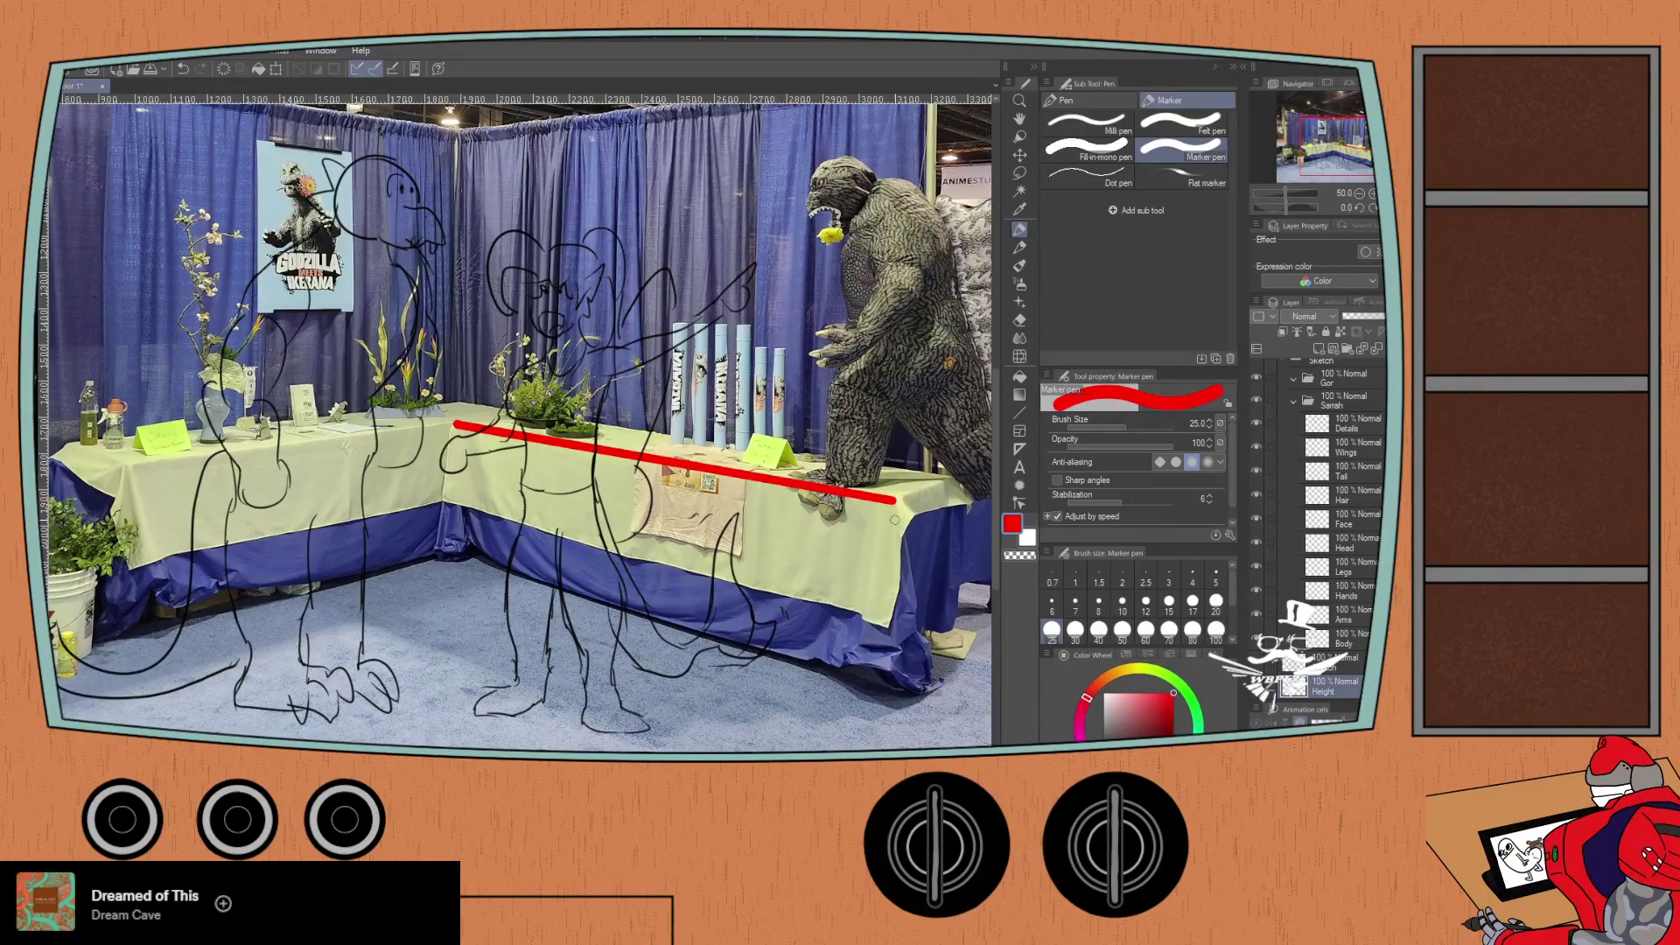
# Step: Rotate the red line upright with Ctrl+T and move it in front of the Godzilla statue
pyautogui.hotkey('ctrl', 't')
pyautogui.moveTo(411, 427); pyautogui.dragTo(701, 202)
pyautogui.moveTo(643, 683); pyautogui.dragTo(667, 685)
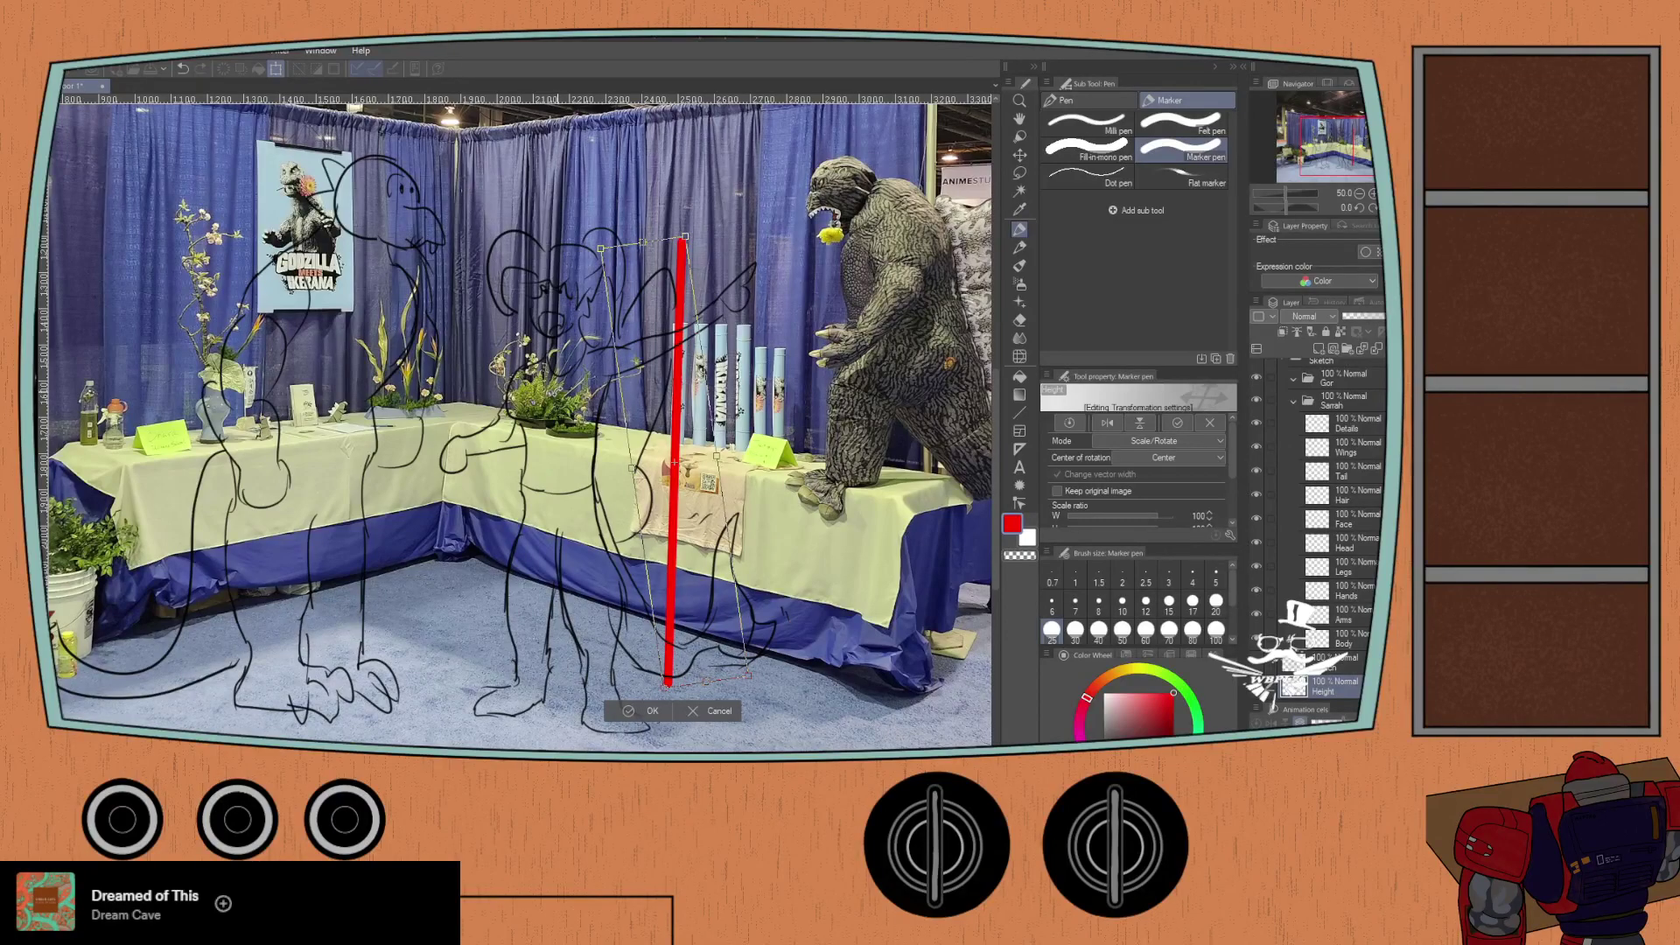
pyautogui.scroll(3, 673, 461)
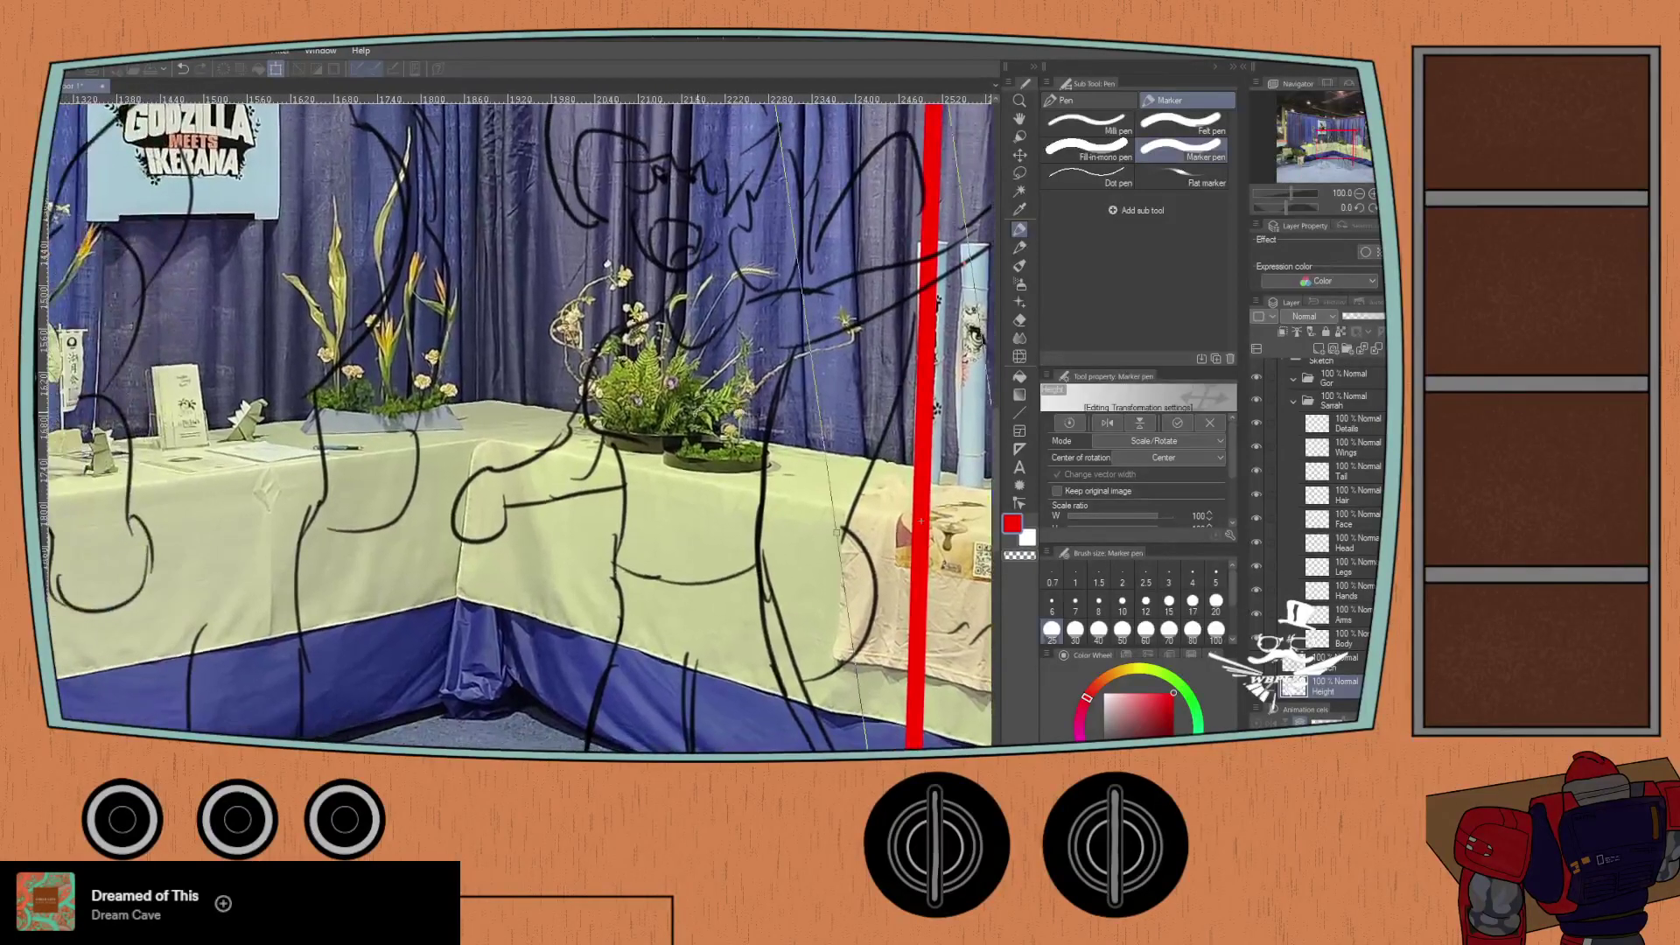
pyautogui.moveTo(709, 427); pyautogui.dragTo(435, 439)
pyautogui.scroll(-1, 446, 444)
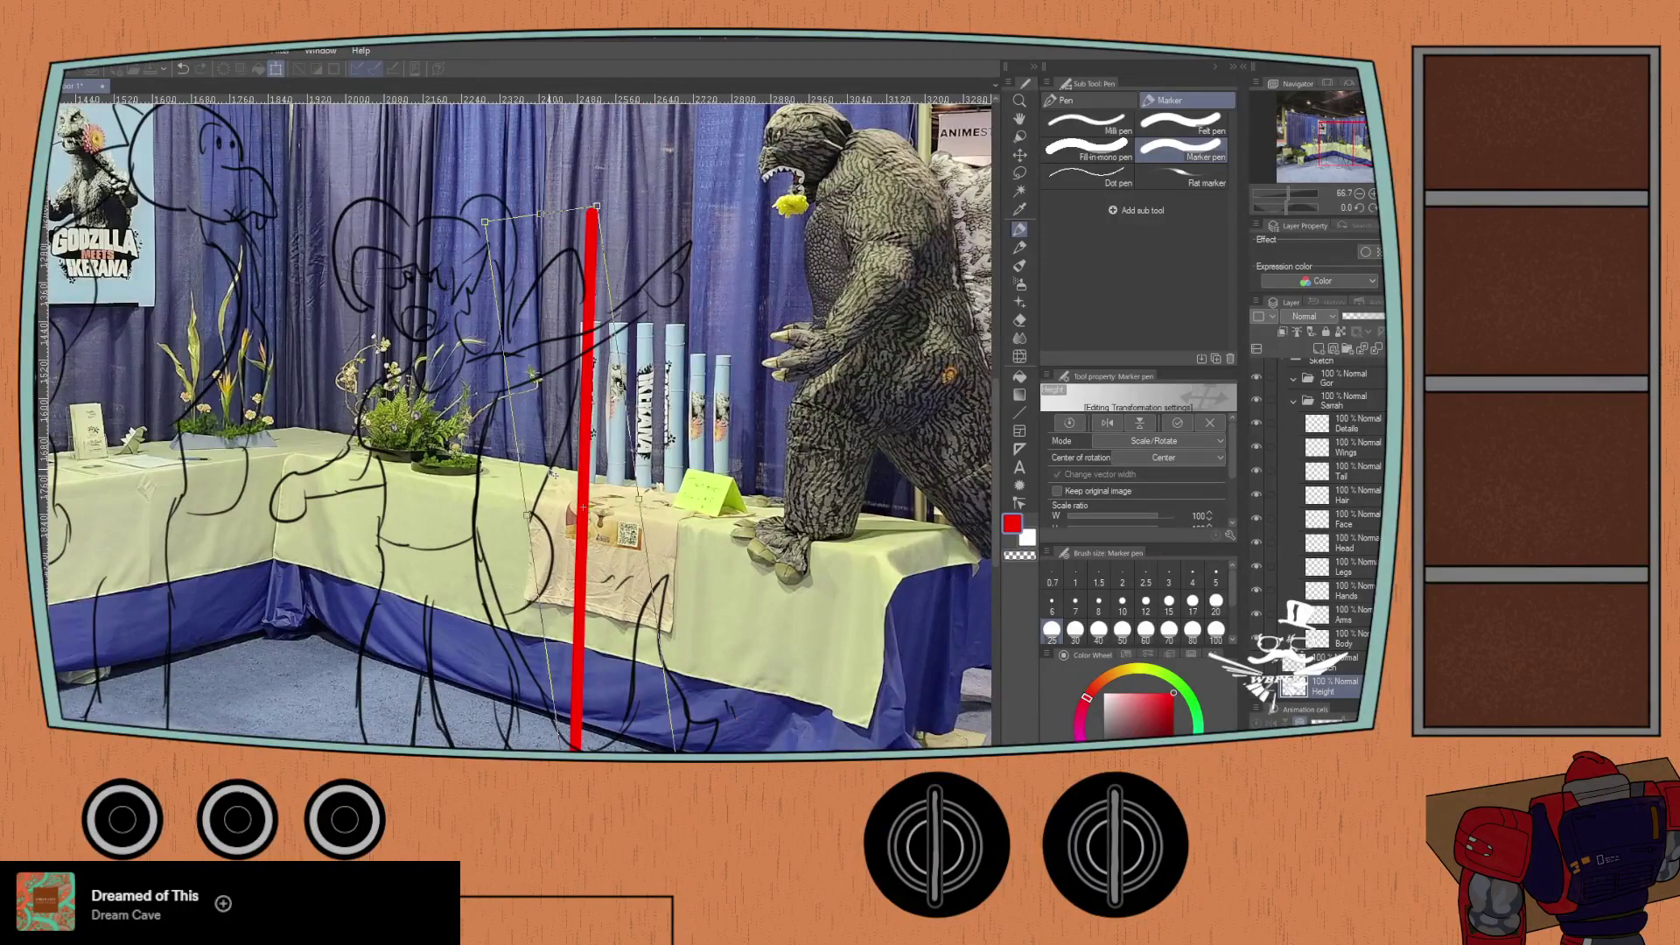
pyautogui.moveTo(555, 474); pyautogui.dragTo(718, 447)
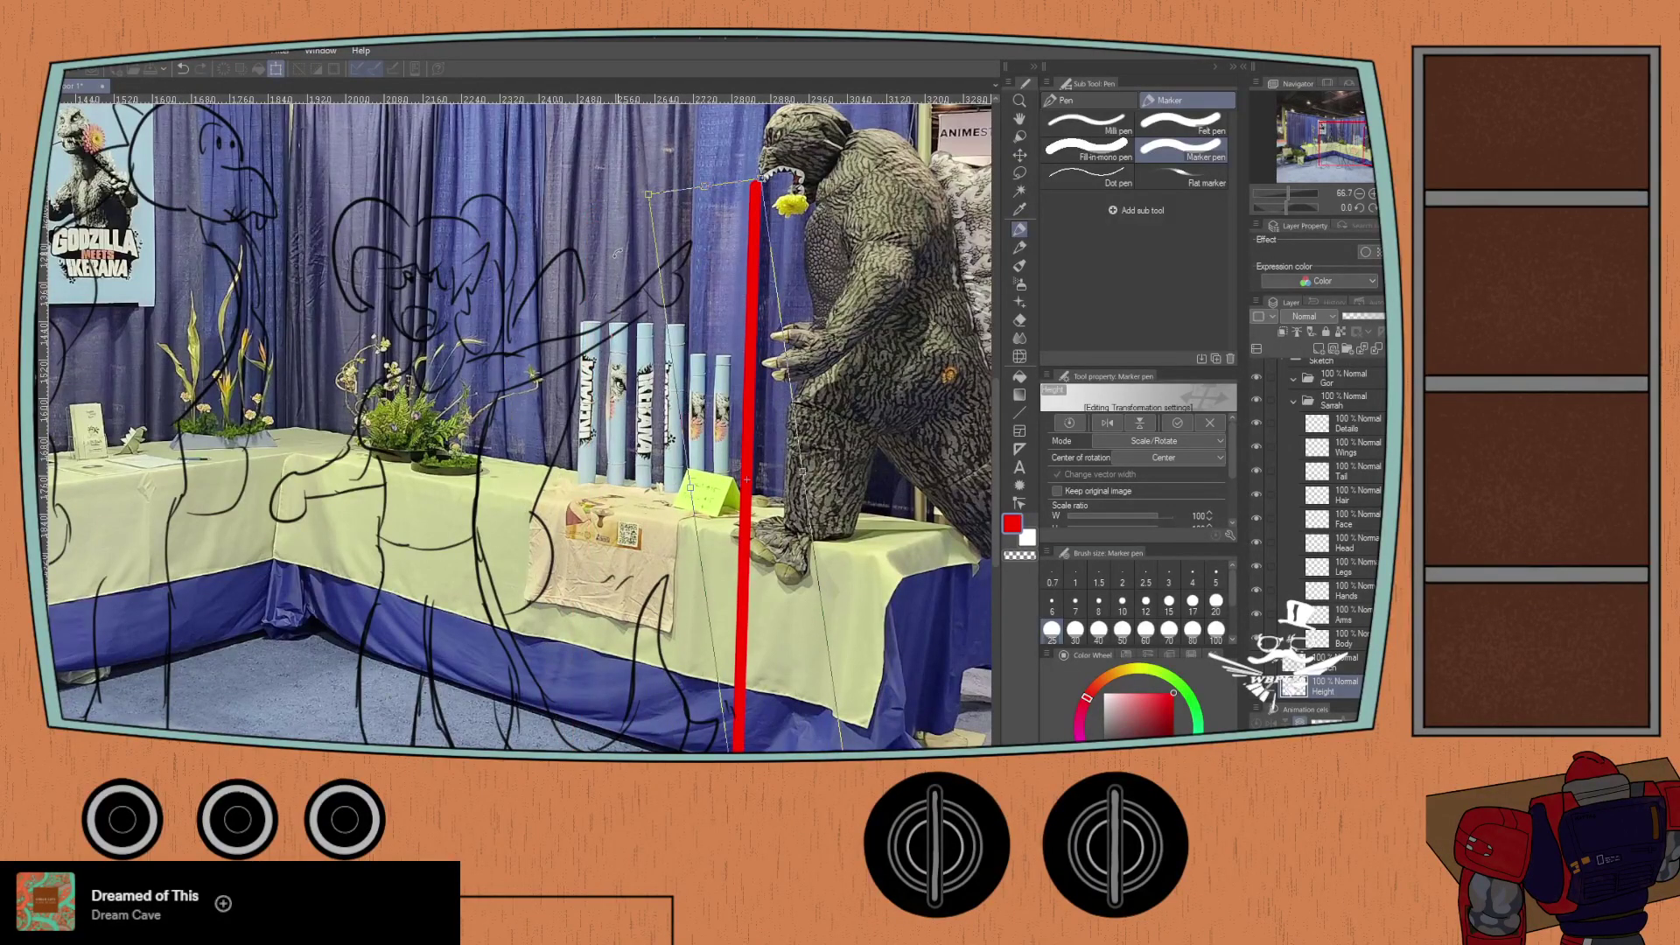
pyautogui.moveTo(672, 651); pyautogui.dragTo(700, 586)
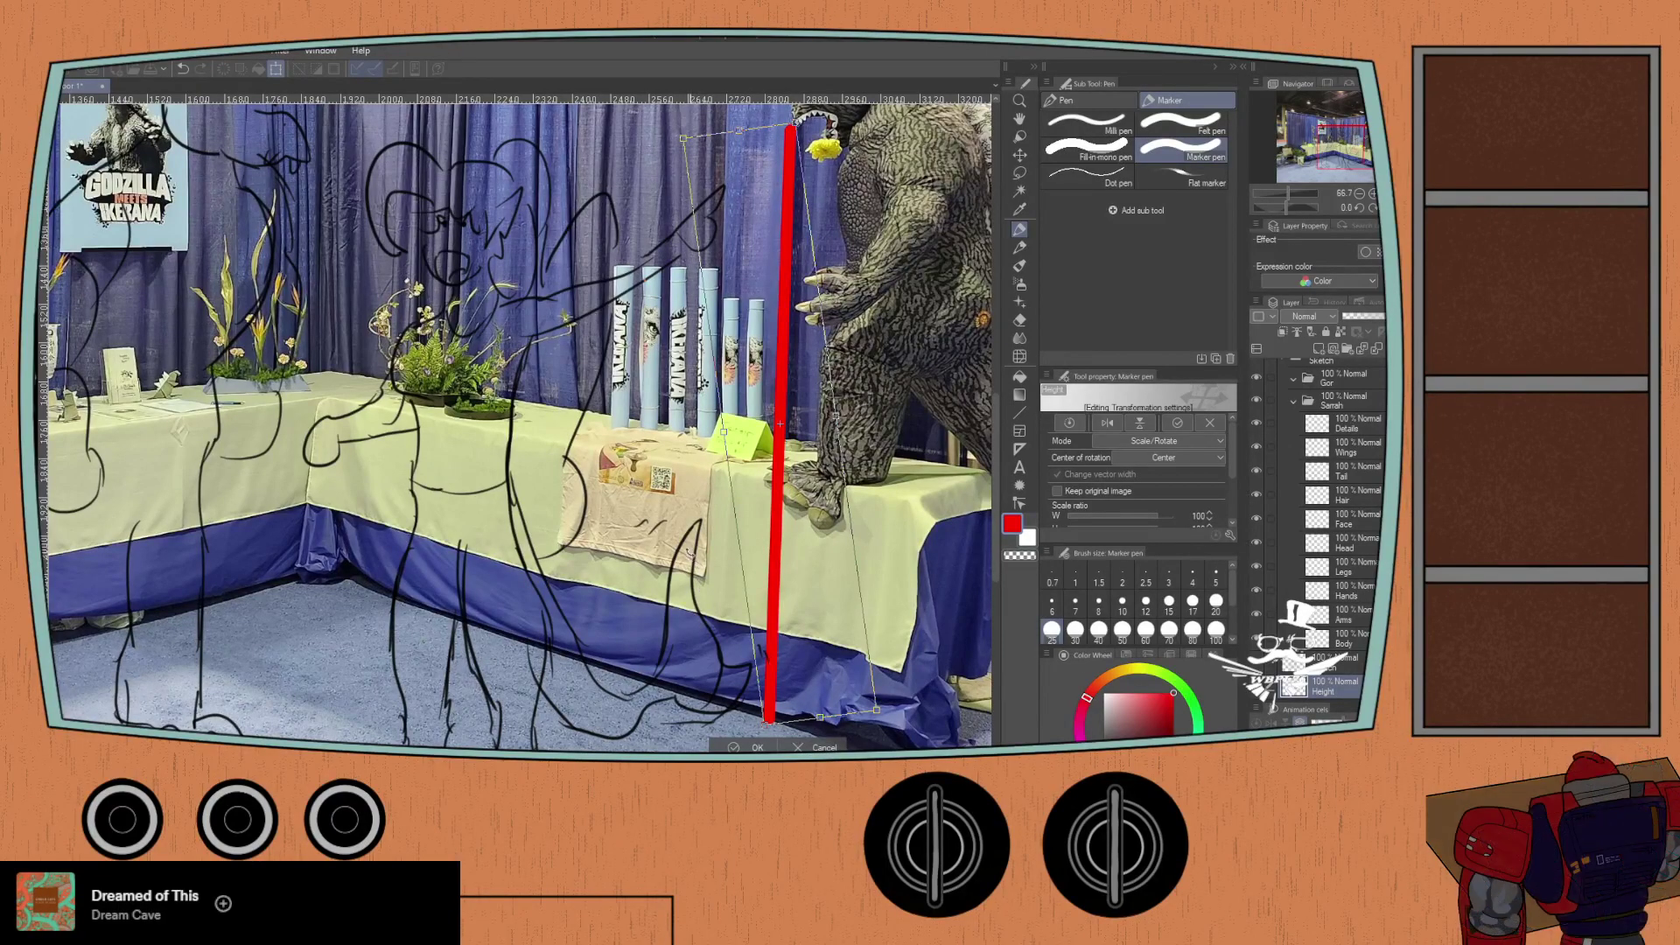
# Step: Fine-tune the line's rotation at the photo's right edge and apply the transform
pyautogui.scroll(-3, 691, 551)
pyautogui.moveTo(776, 504)
pyautogui.mouseDown()
pyautogui.moveTo(770, 530)
pyautogui.moveTo(771, 476)
pyautogui.moveTo(740, 479)
pyautogui.moveTo(805, 534)
pyautogui.moveTo(898, 535)
pyautogui.moveTo(921, 557)
pyautogui.moveTo(919, 629)
pyautogui.mouseUp()
pyautogui.scroll(1, 901, 611)
pyautogui.scroll(1, 874, 600)
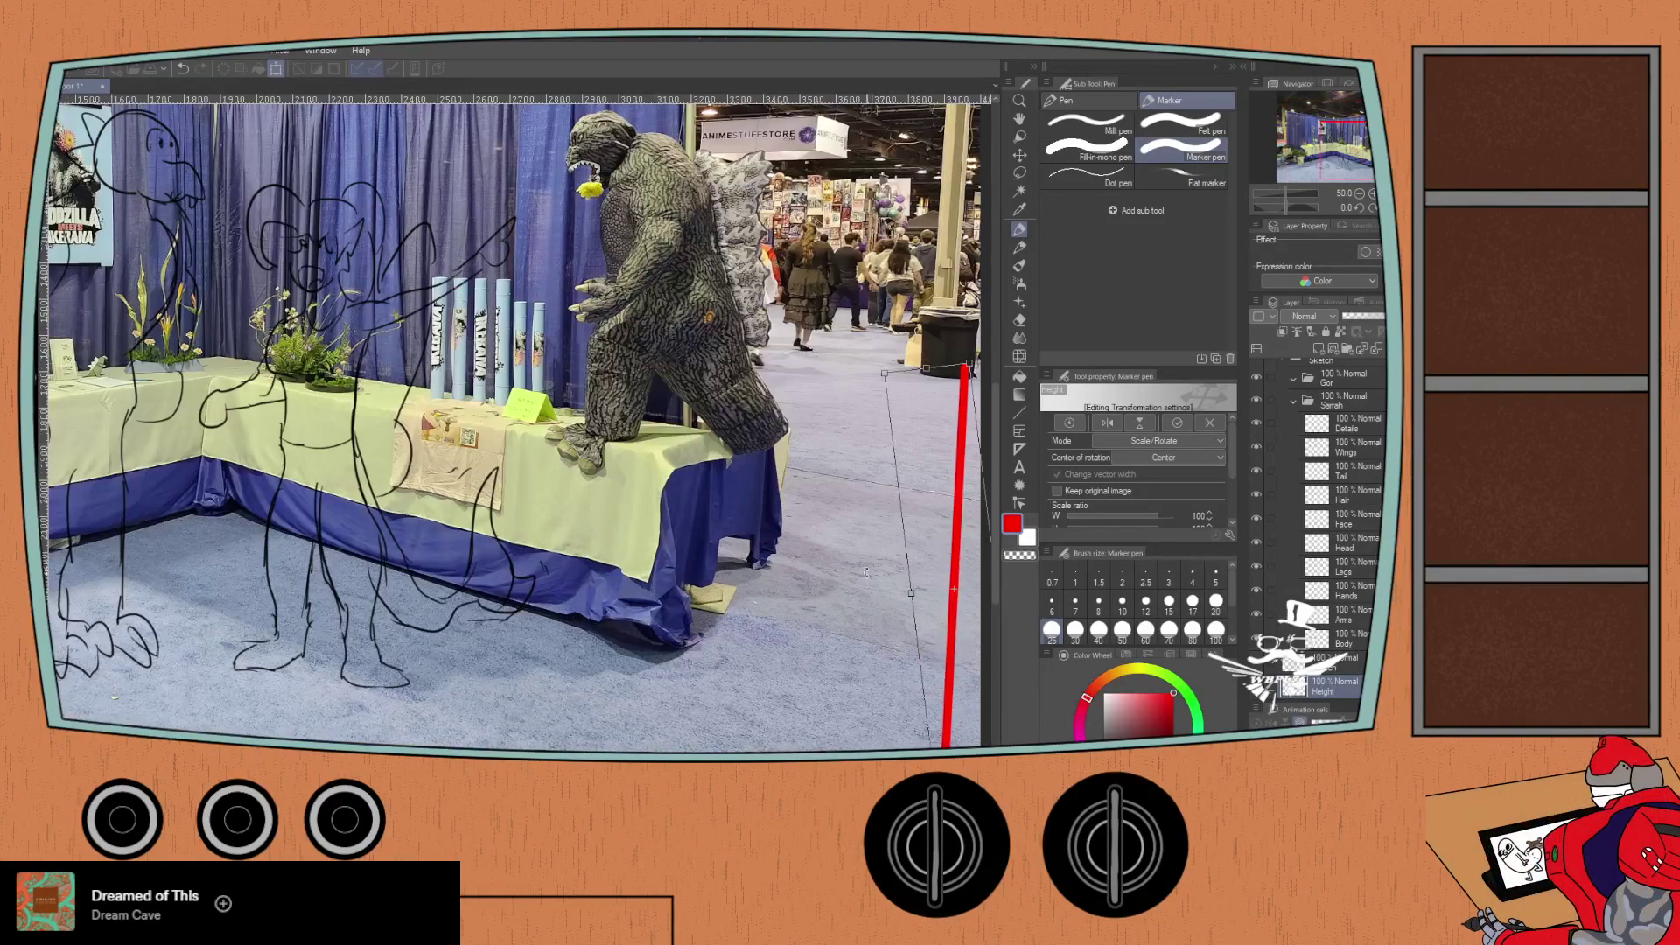
pyautogui.moveTo(831, 532)
pyautogui.mouseDown()
pyautogui.moveTo(762, 488)
pyautogui.moveTo(820, 456)
pyautogui.moveTo(855, 470)
pyautogui.moveTo(774, 470)
pyautogui.moveTo(873, 482)
pyautogui.mouseUp()
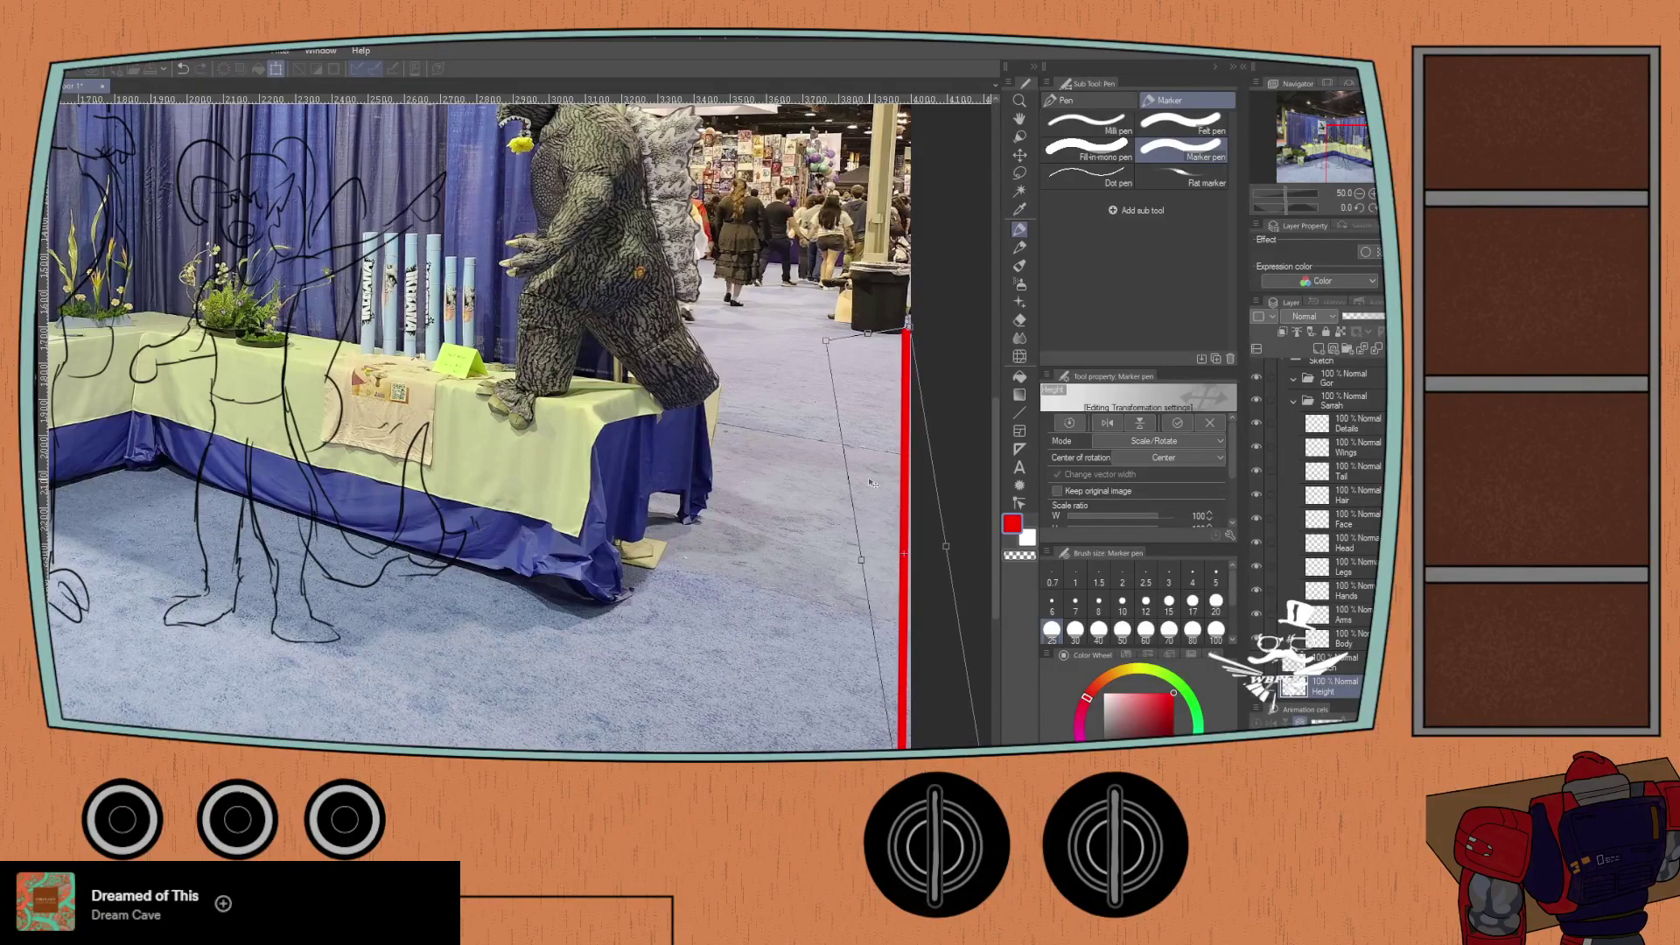
pyautogui.moveTo(798, 420); pyautogui.dragTo(867, 471)
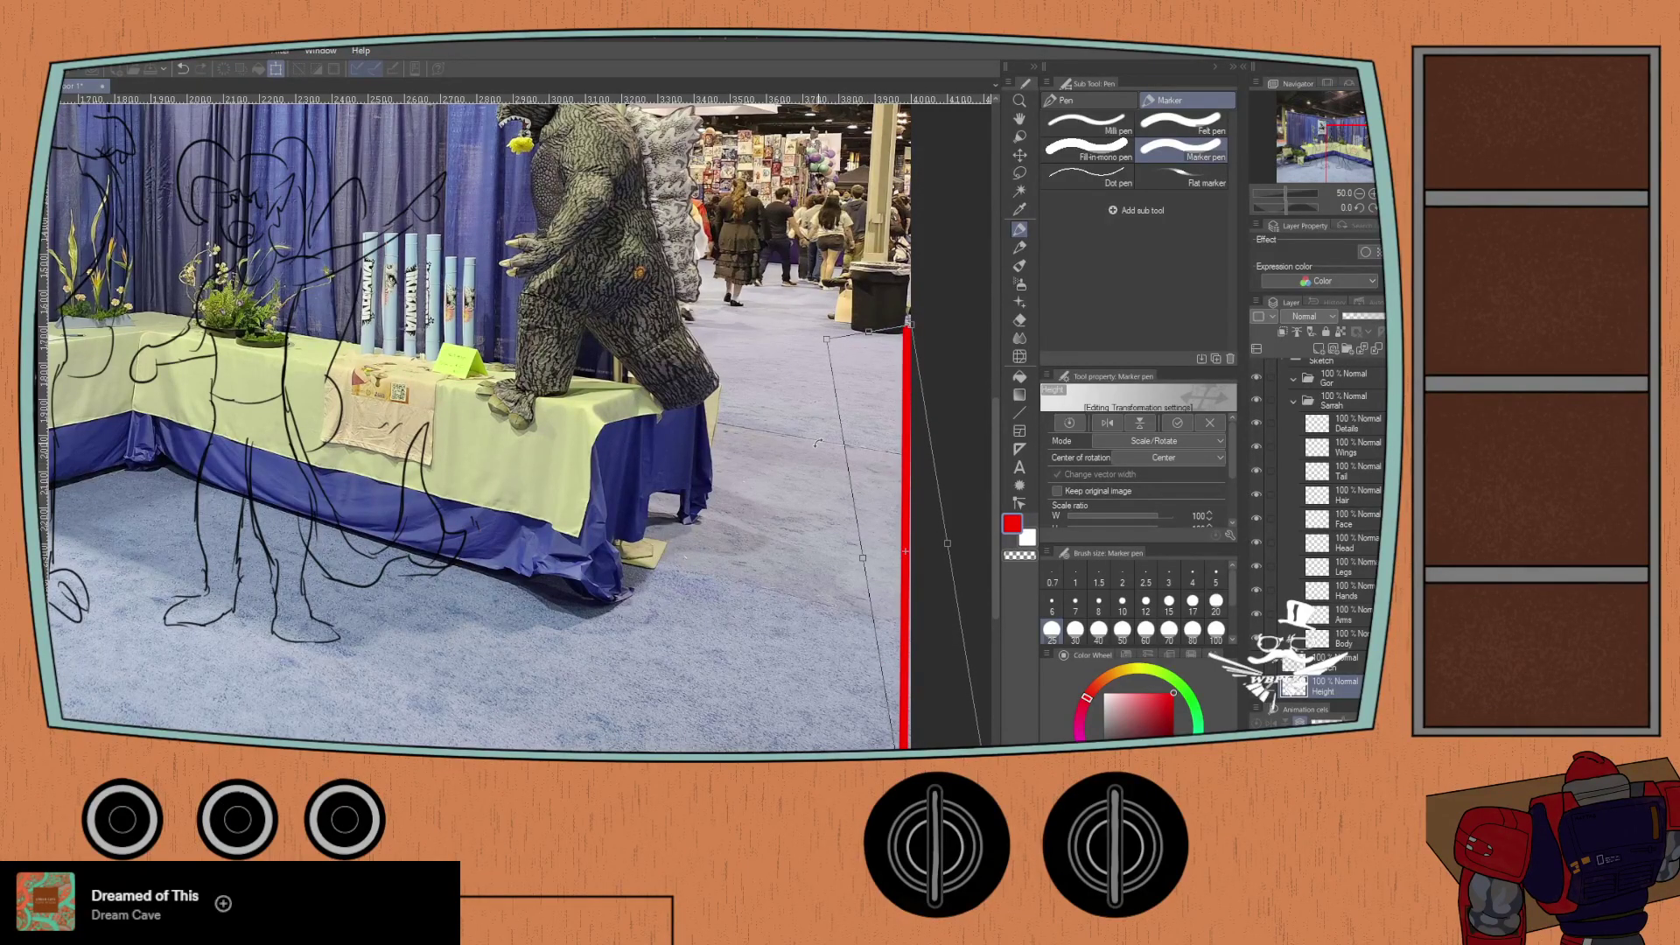
pyautogui.scroll(3, 878, 419)
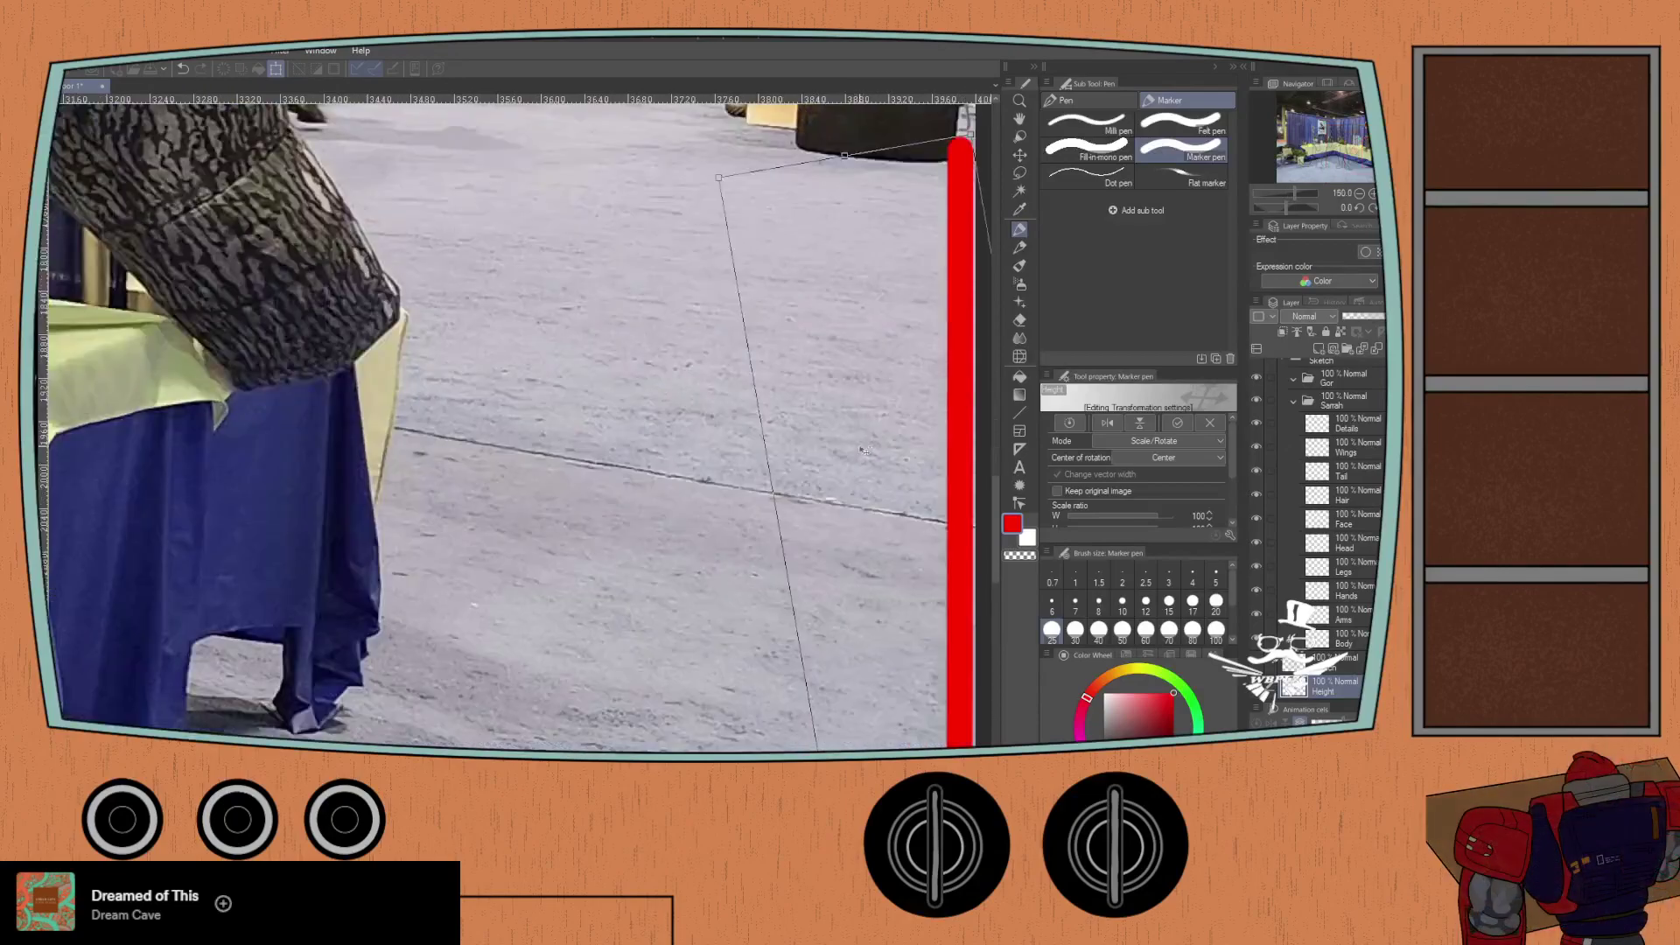
pyautogui.moveTo(740, 512)
pyautogui.mouseDown()
pyautogui.moveTo(541, 342)
pyautogui.moveTo(534, 174)
pyautogui.mouseUp()
pyautogui.moveTo(560, 420)
pyautogui.mouseDown()
pyautogui.moveTo(538, 132)
pyautogui.moveTo(650, 550)
pyautogui.mouseUp()
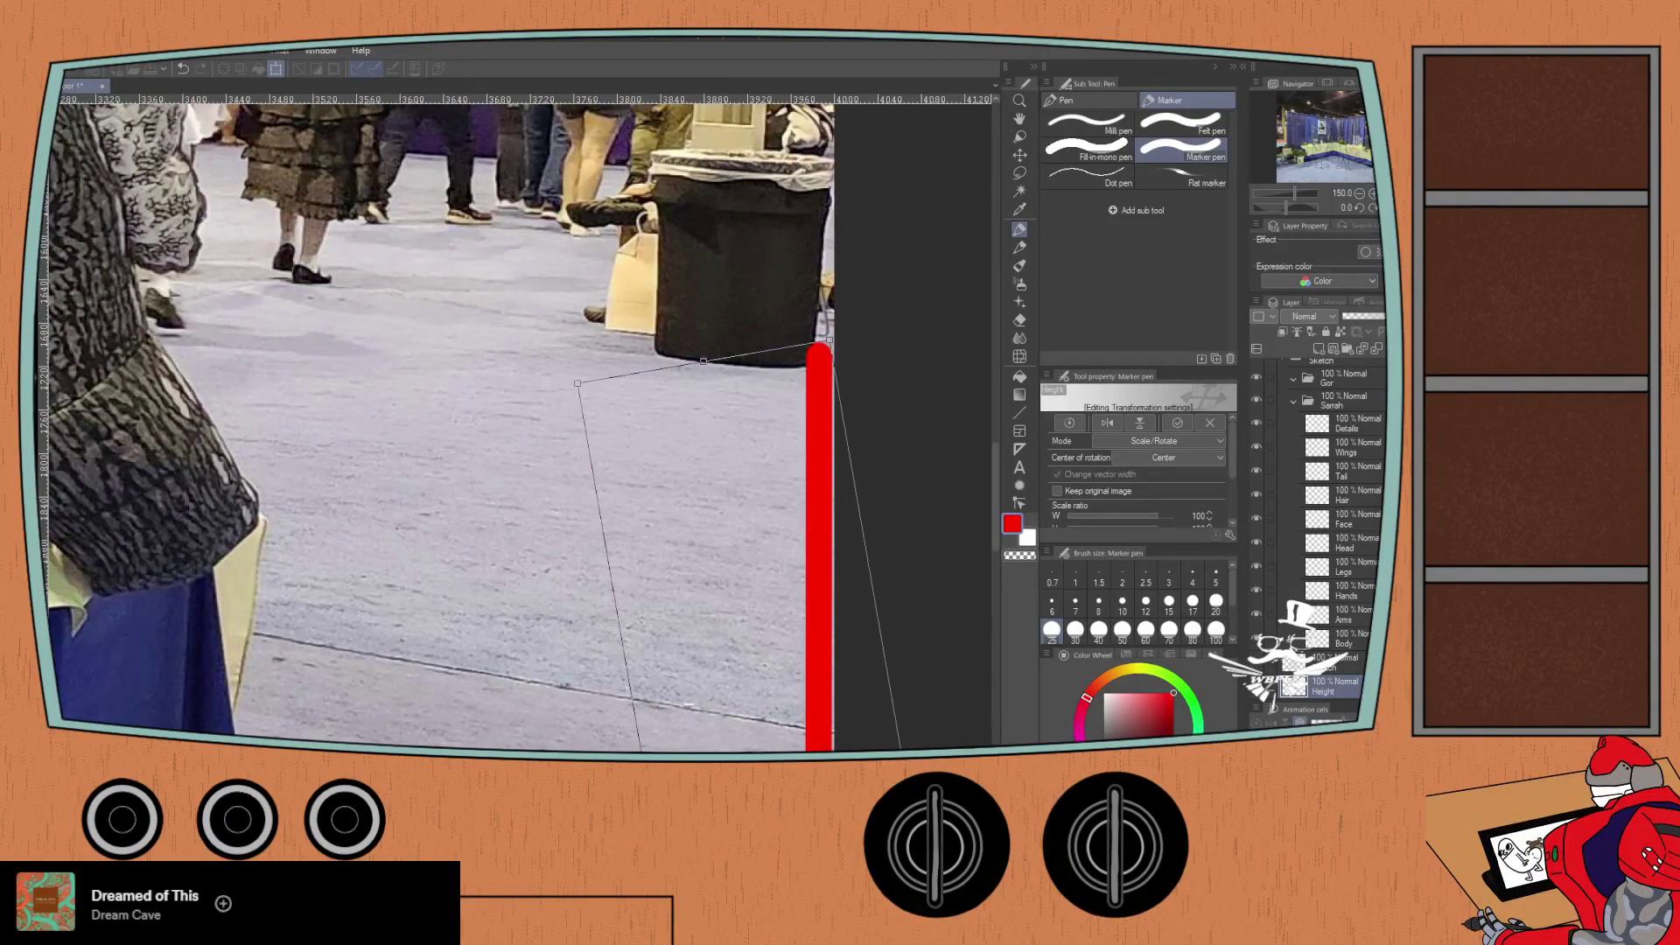
pyautogui.press('Return')
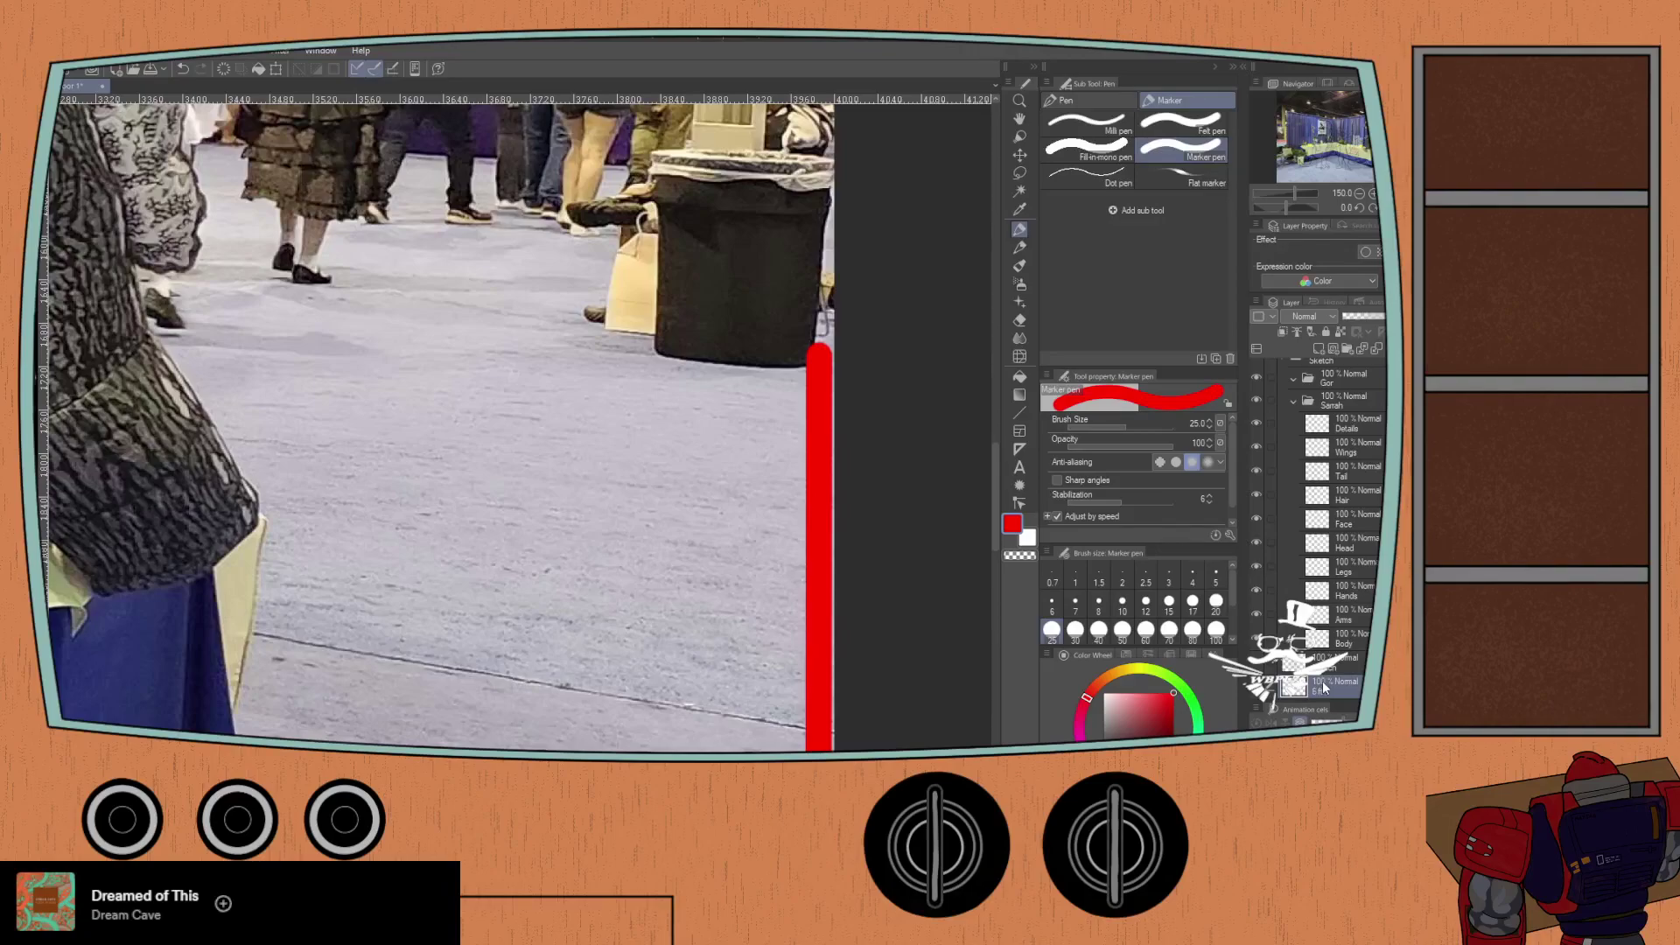
# Step: Move the red height bar beside the pointing dragon with Ctrl+T
pyautogui.press('i')
pyautogui.scroll(-4, 289, 420)
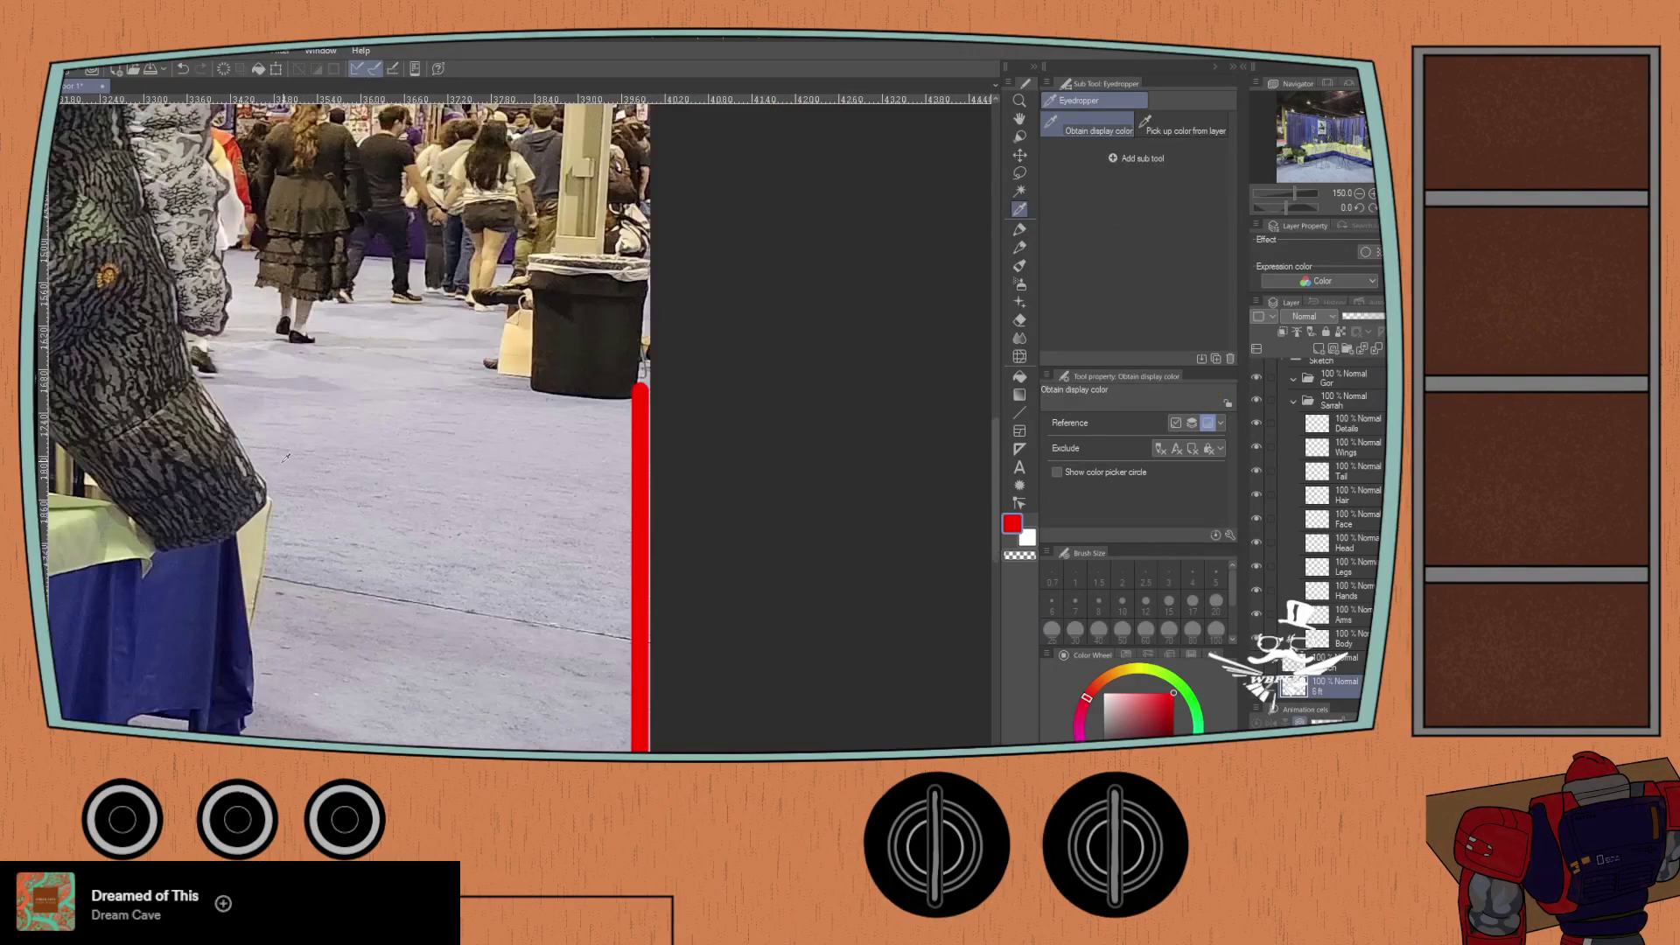
pyautogui.scroll(-2, 222, 543)
pyautogui.moveTo(161, 484); pyautogui.dragTo(580, 355)
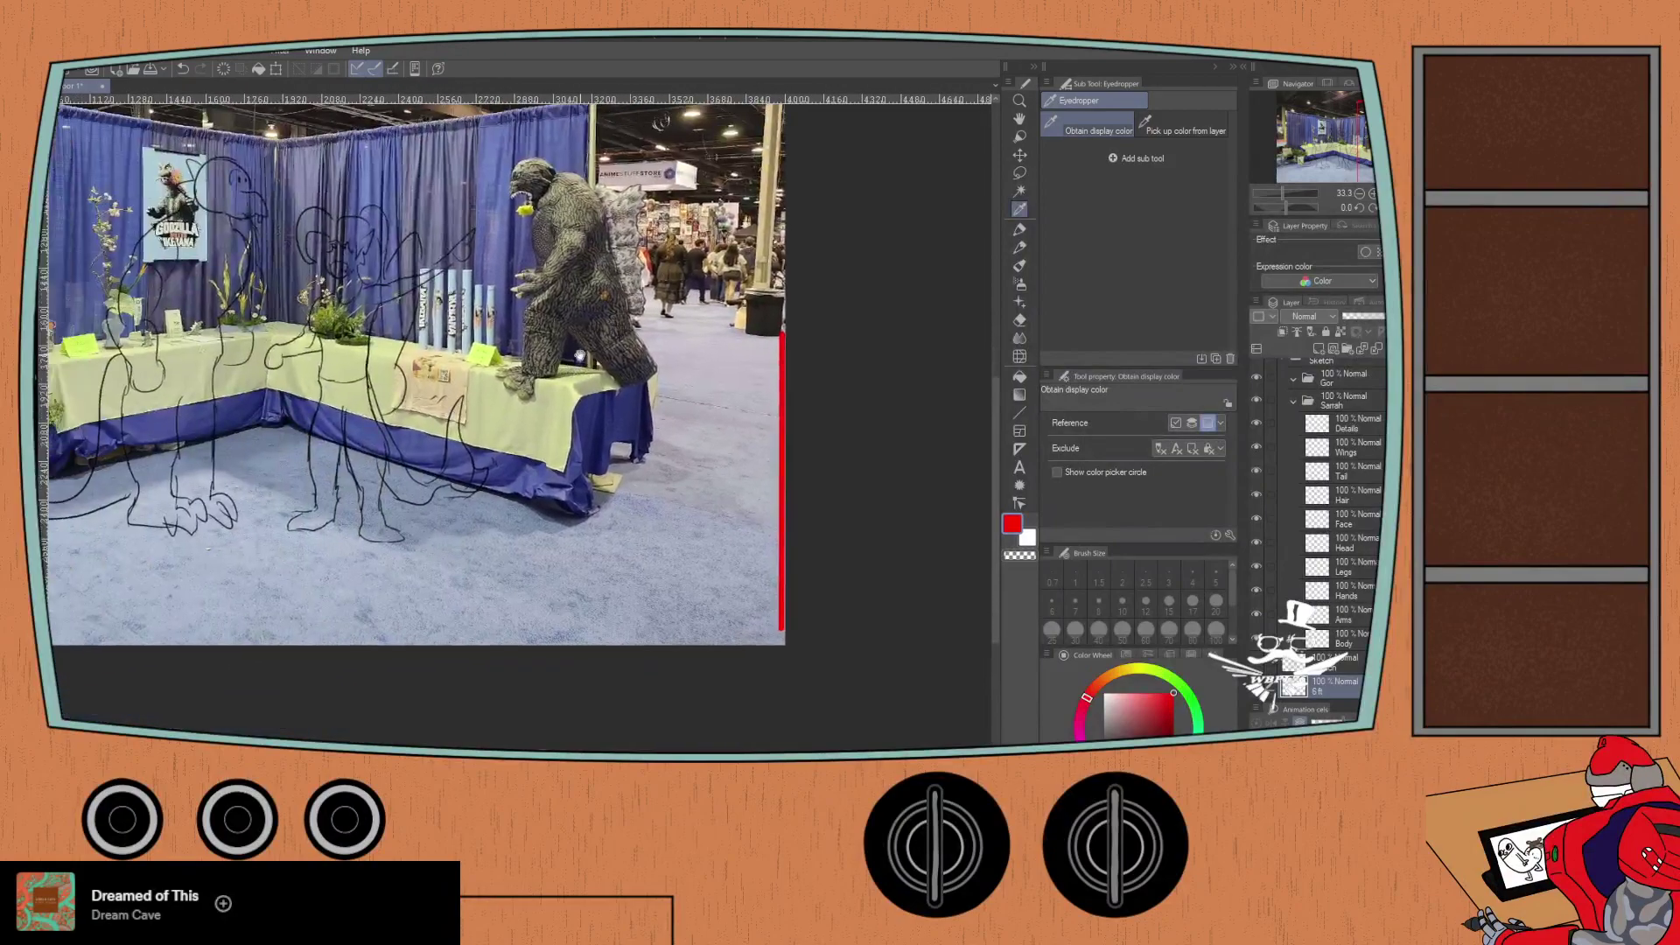
pyautogui.moveTo(207, 544); pyautogui.dragTo(362, 598)
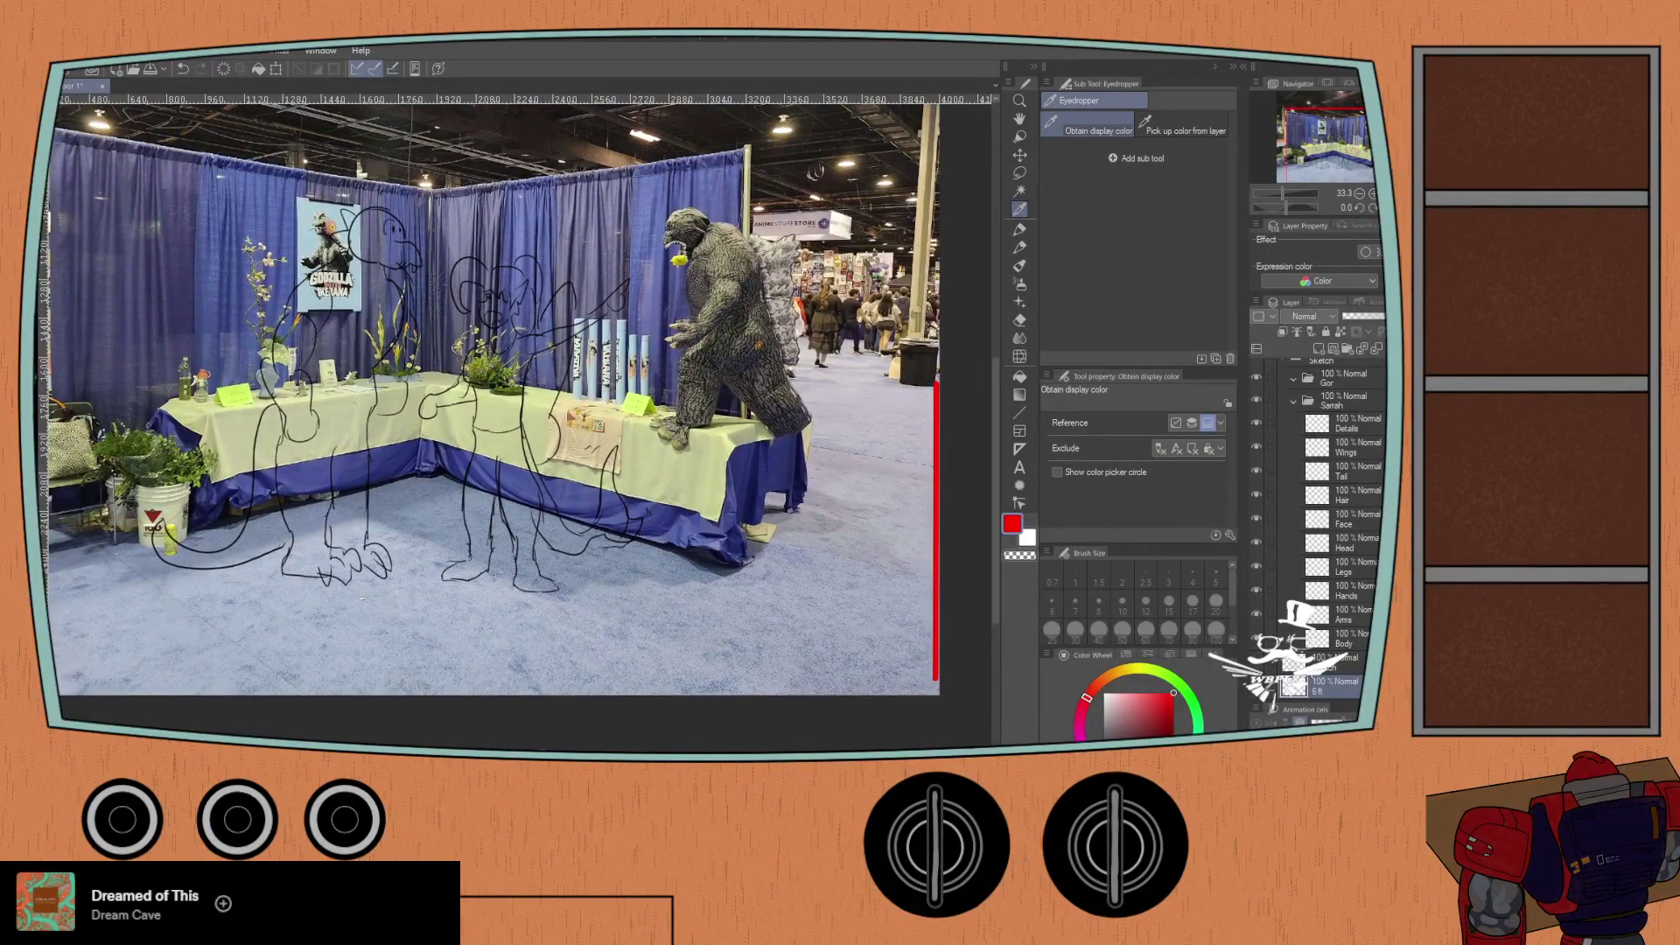
pyautogui.hotkey('ctrl', 't')
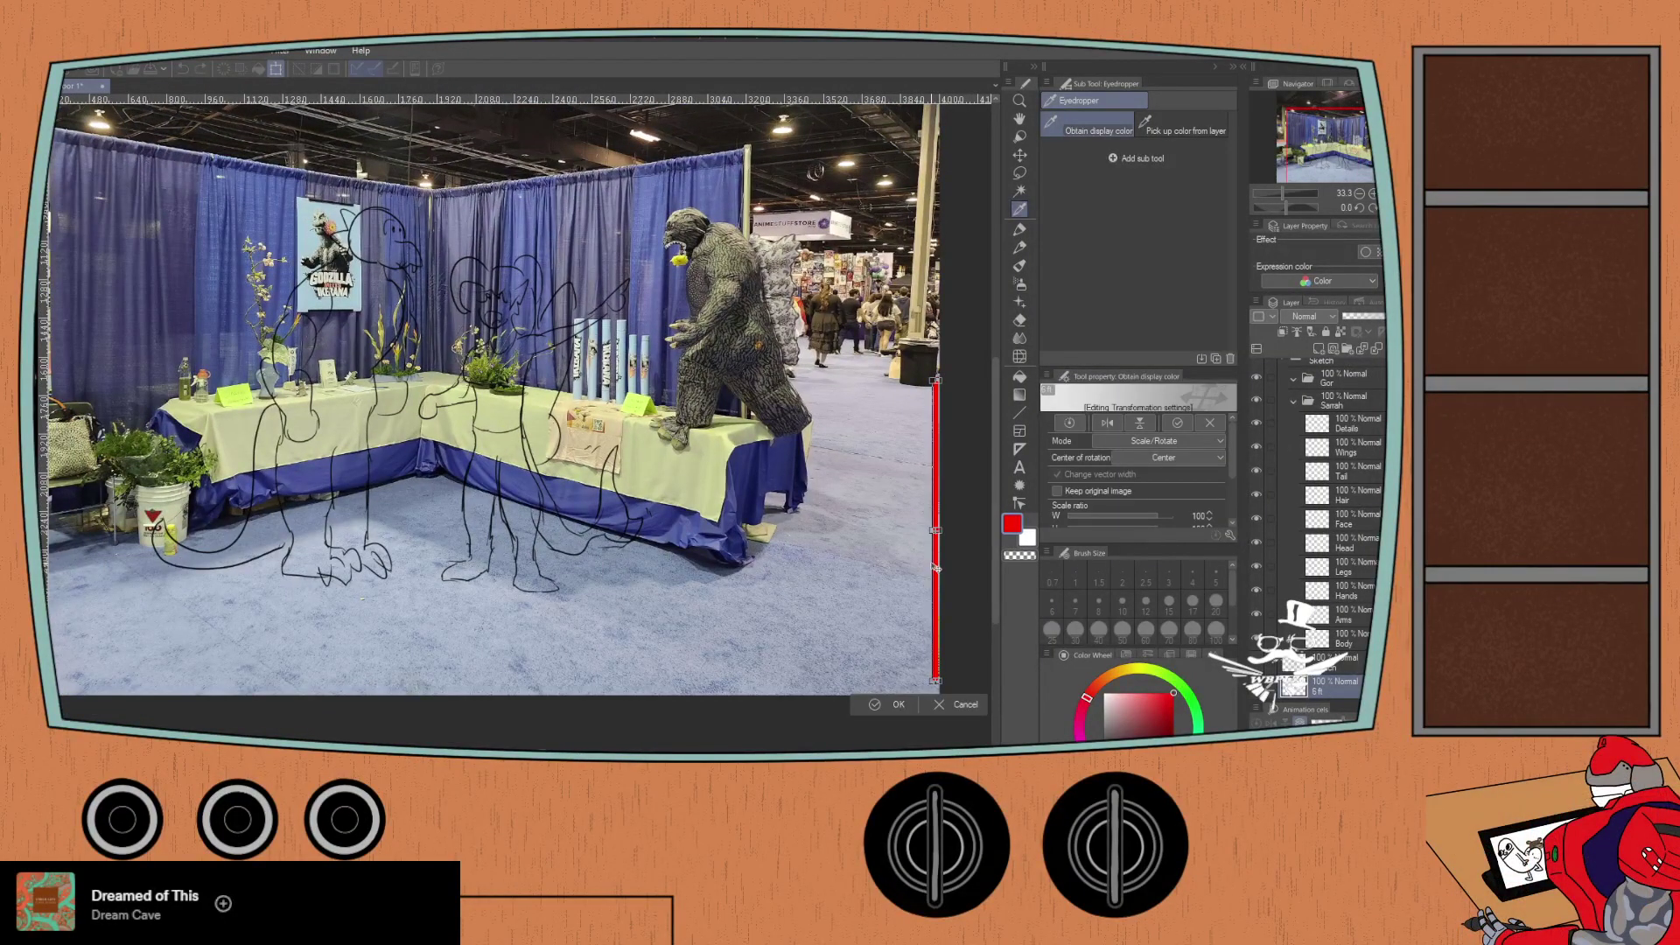
pyautogui.moveTo(935, 567); pyautogui.dragTo(468, 509)
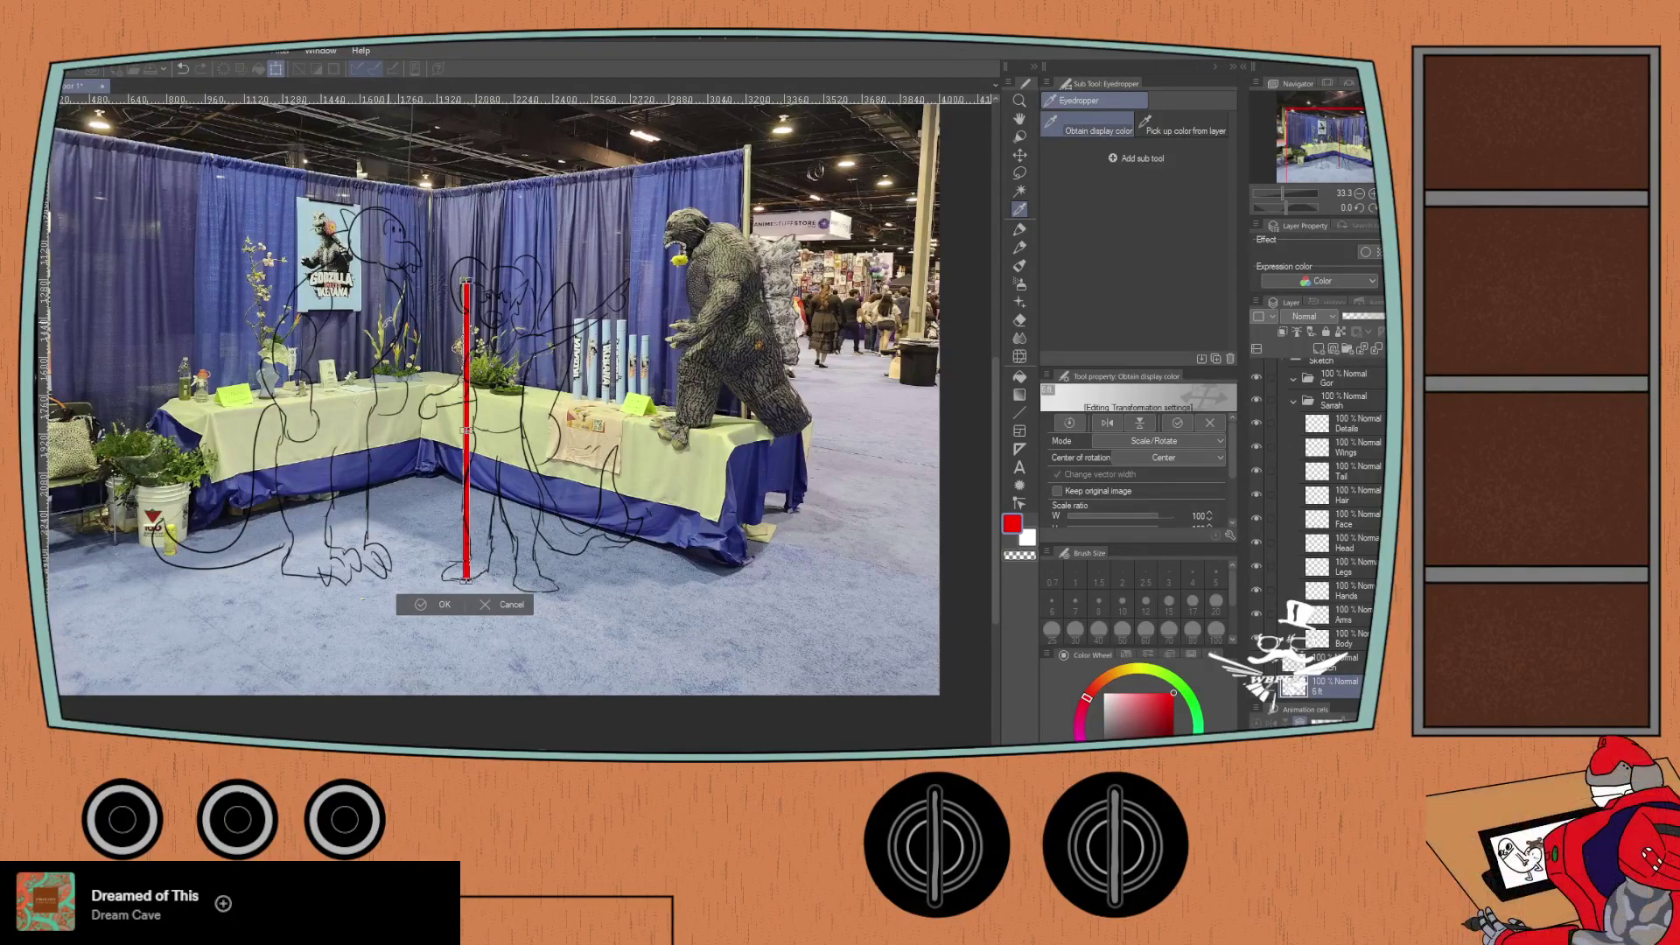
pyautogui.moveTo(468, 522); pyautogui.dragTo(577, 534)
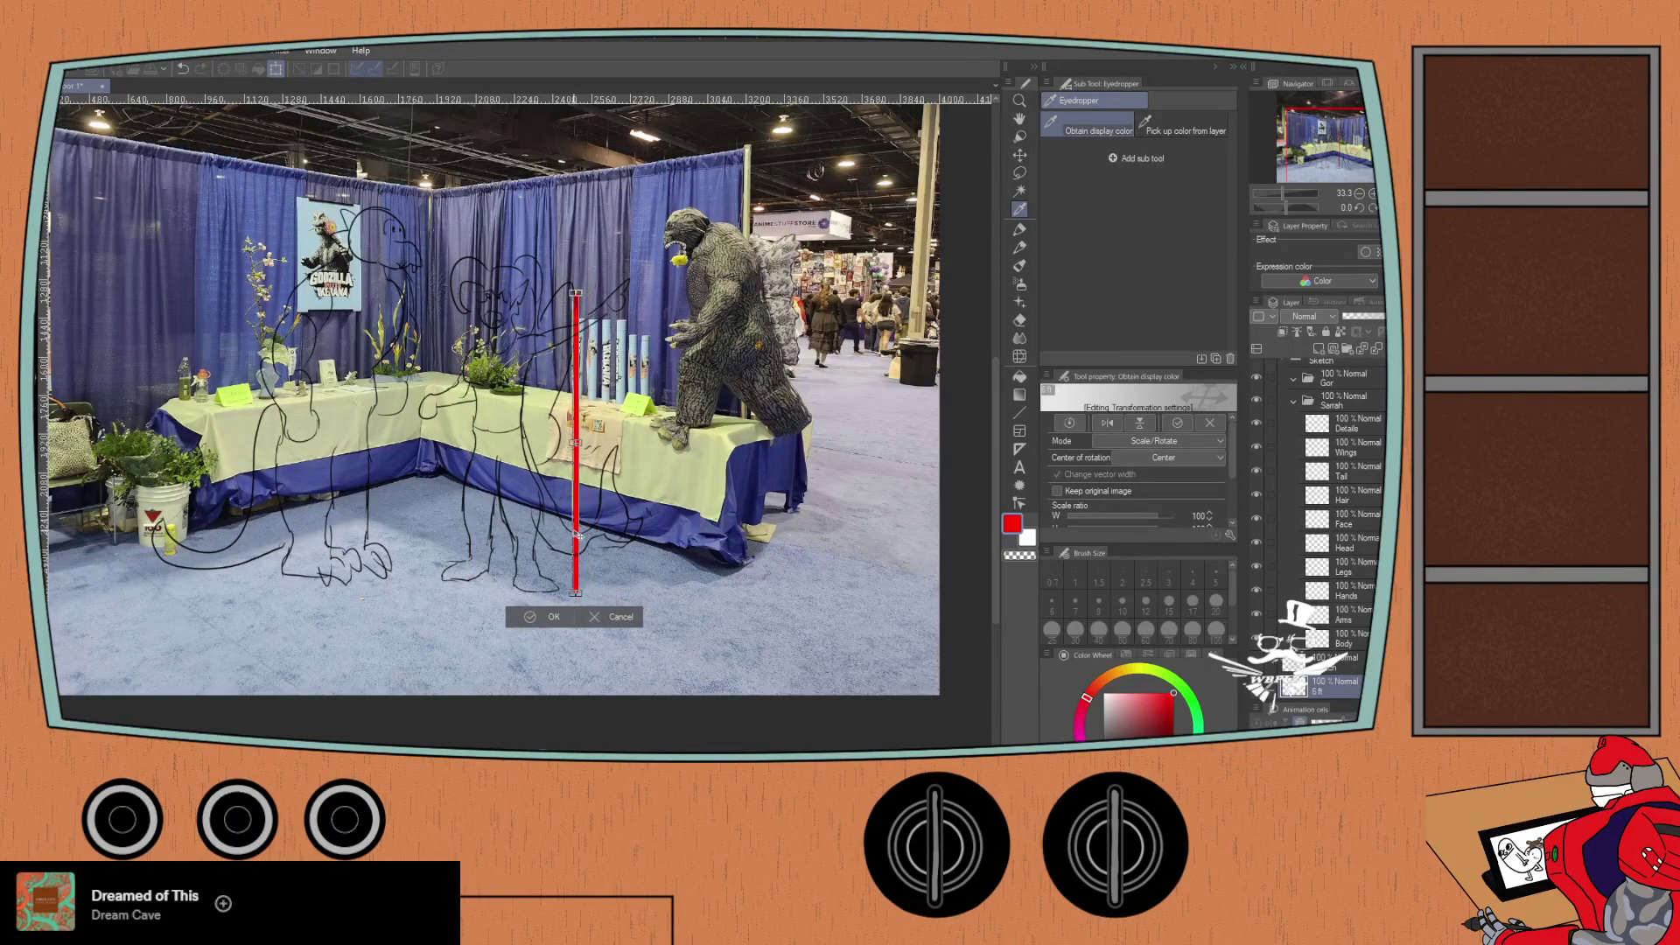
pyautogui.click(527, 616)
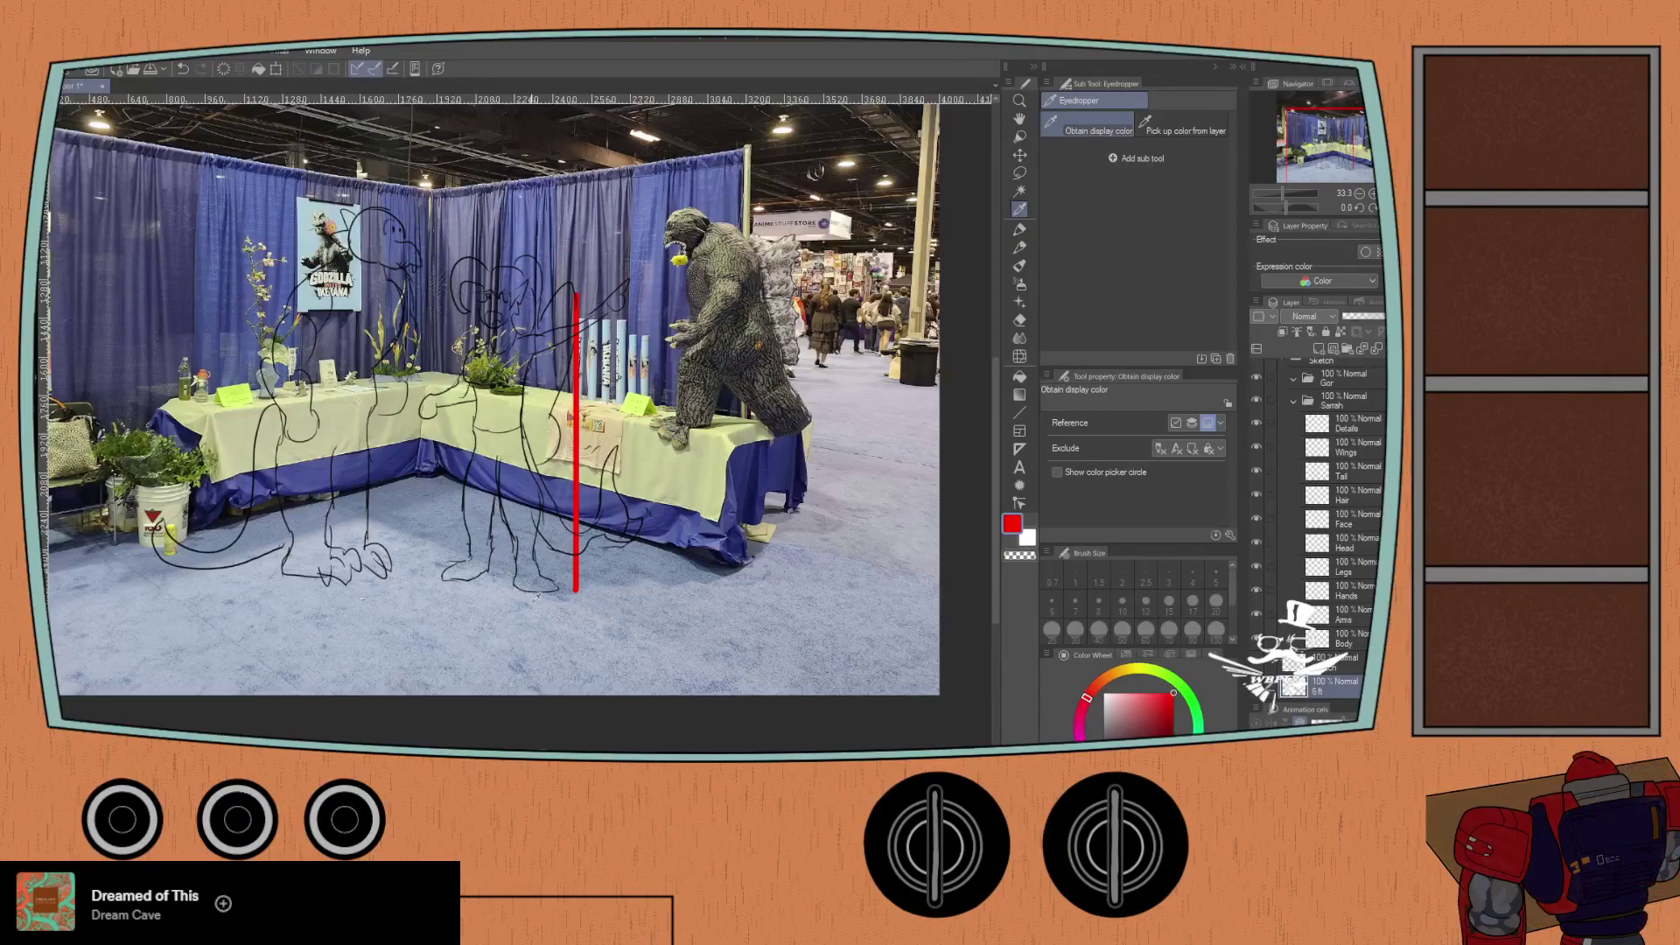
# Step: Lower the Con Floor 1 booth photo's opacity to fade it
pyautogui.click(1330, 638)
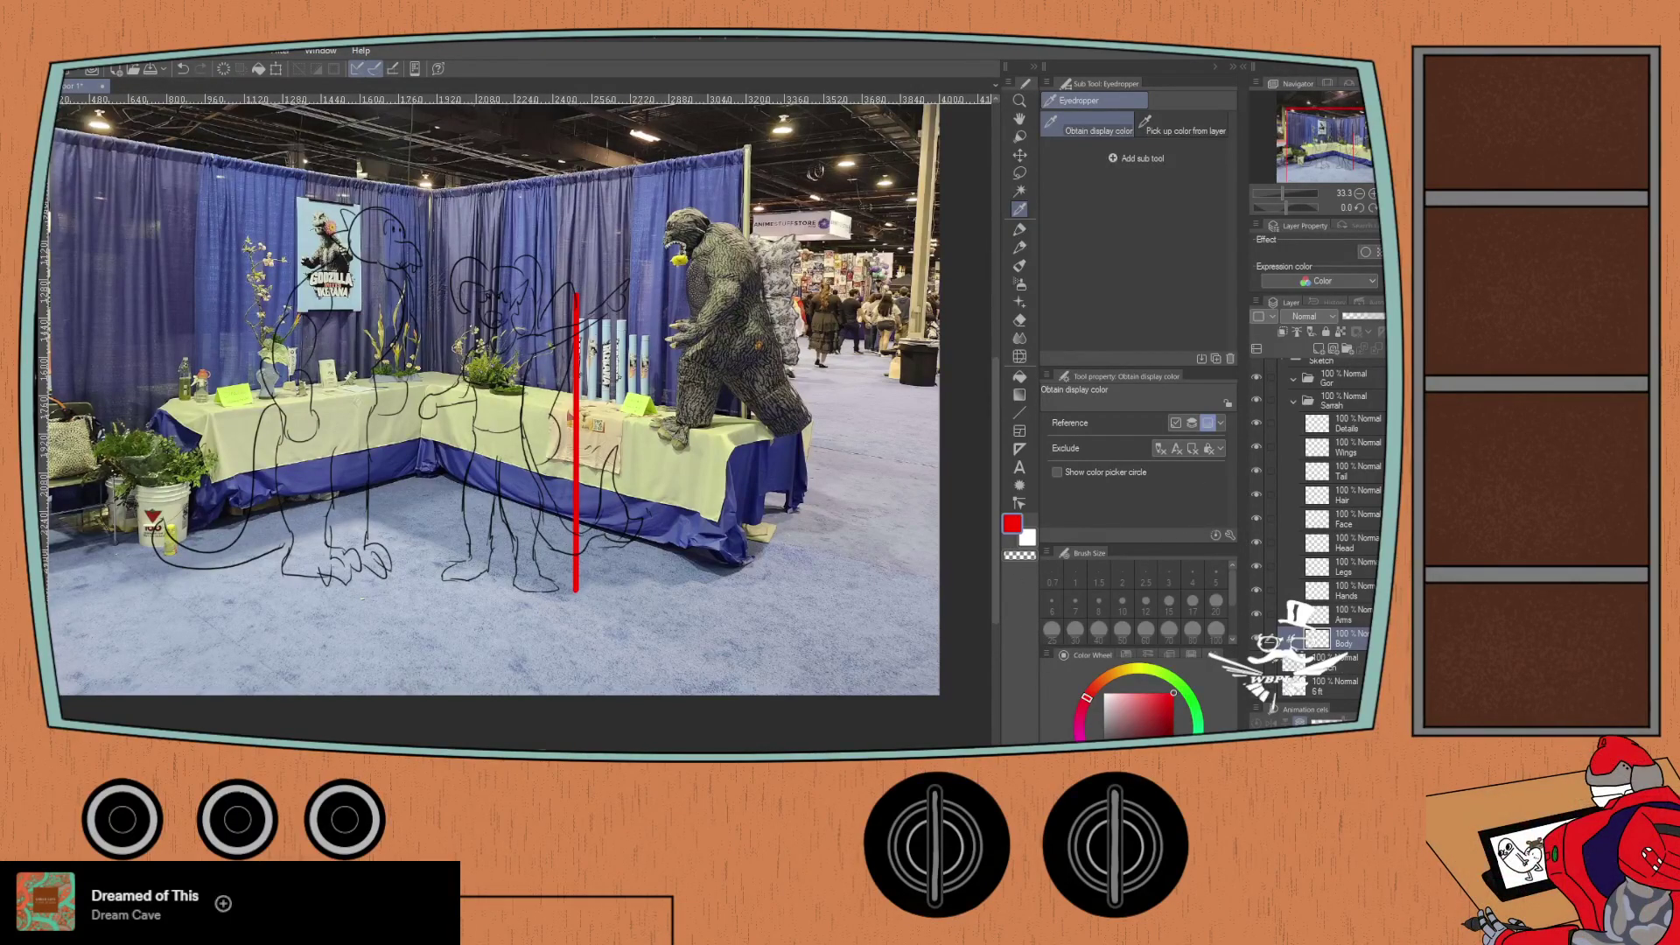
pyautogui.scroll(-1, 1321, 525)
pyautogui.click(1319, 691)
pyautogui.moveTo(1369, 317); pyautogui.dragTo(1347, 324)
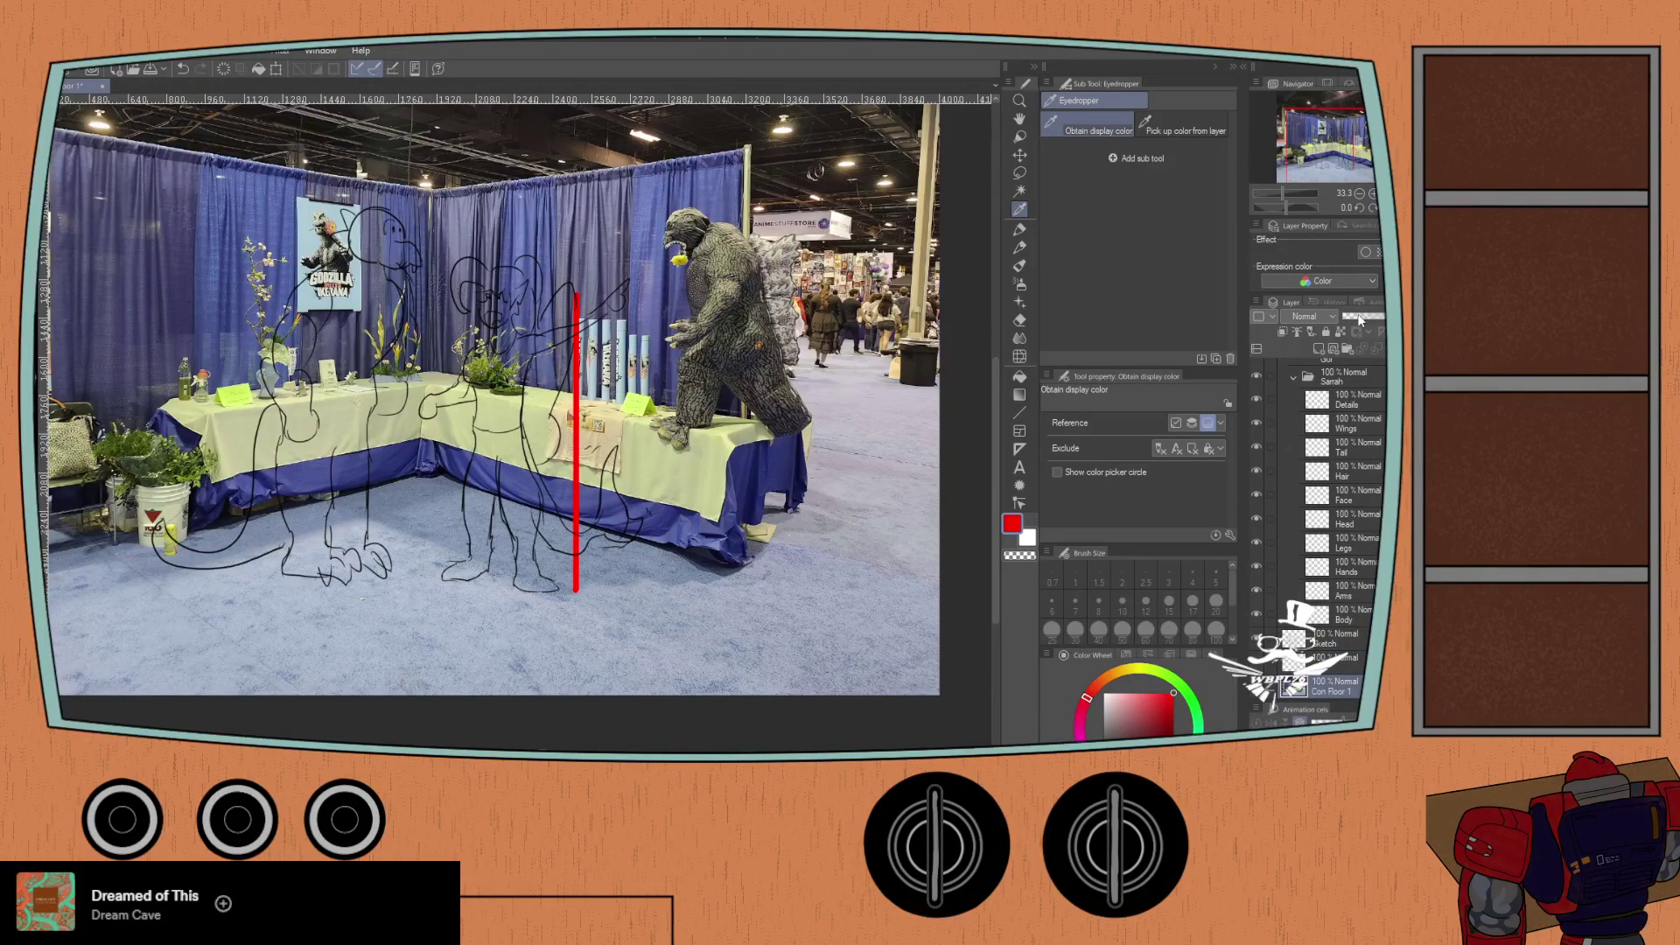
pyautogui.click(1352, 315)
pyautogui.moveTo(1353, 316); pyautogui.dragTo(1365, 316)
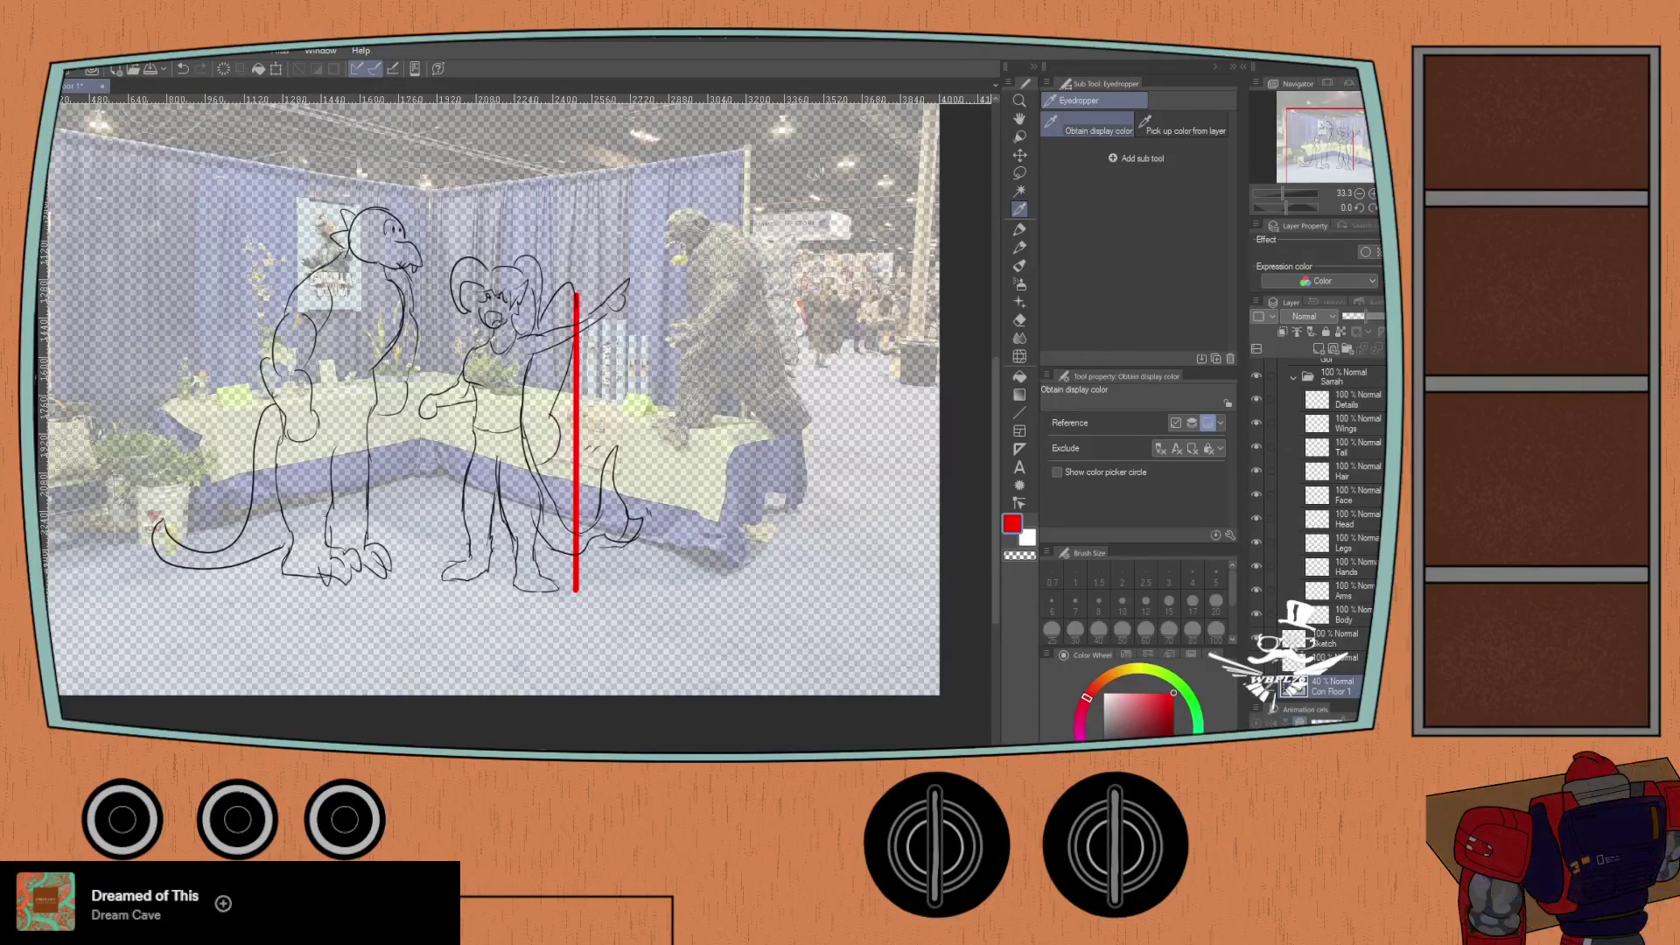
# Step: Add a new layer named 'Backfill' and place it beneath Con Floor 1
pyautogui.moveTo(333, 486); pyautogui.dragTo(420, 521)
pyautogui.scroll(-1, 350, 514)
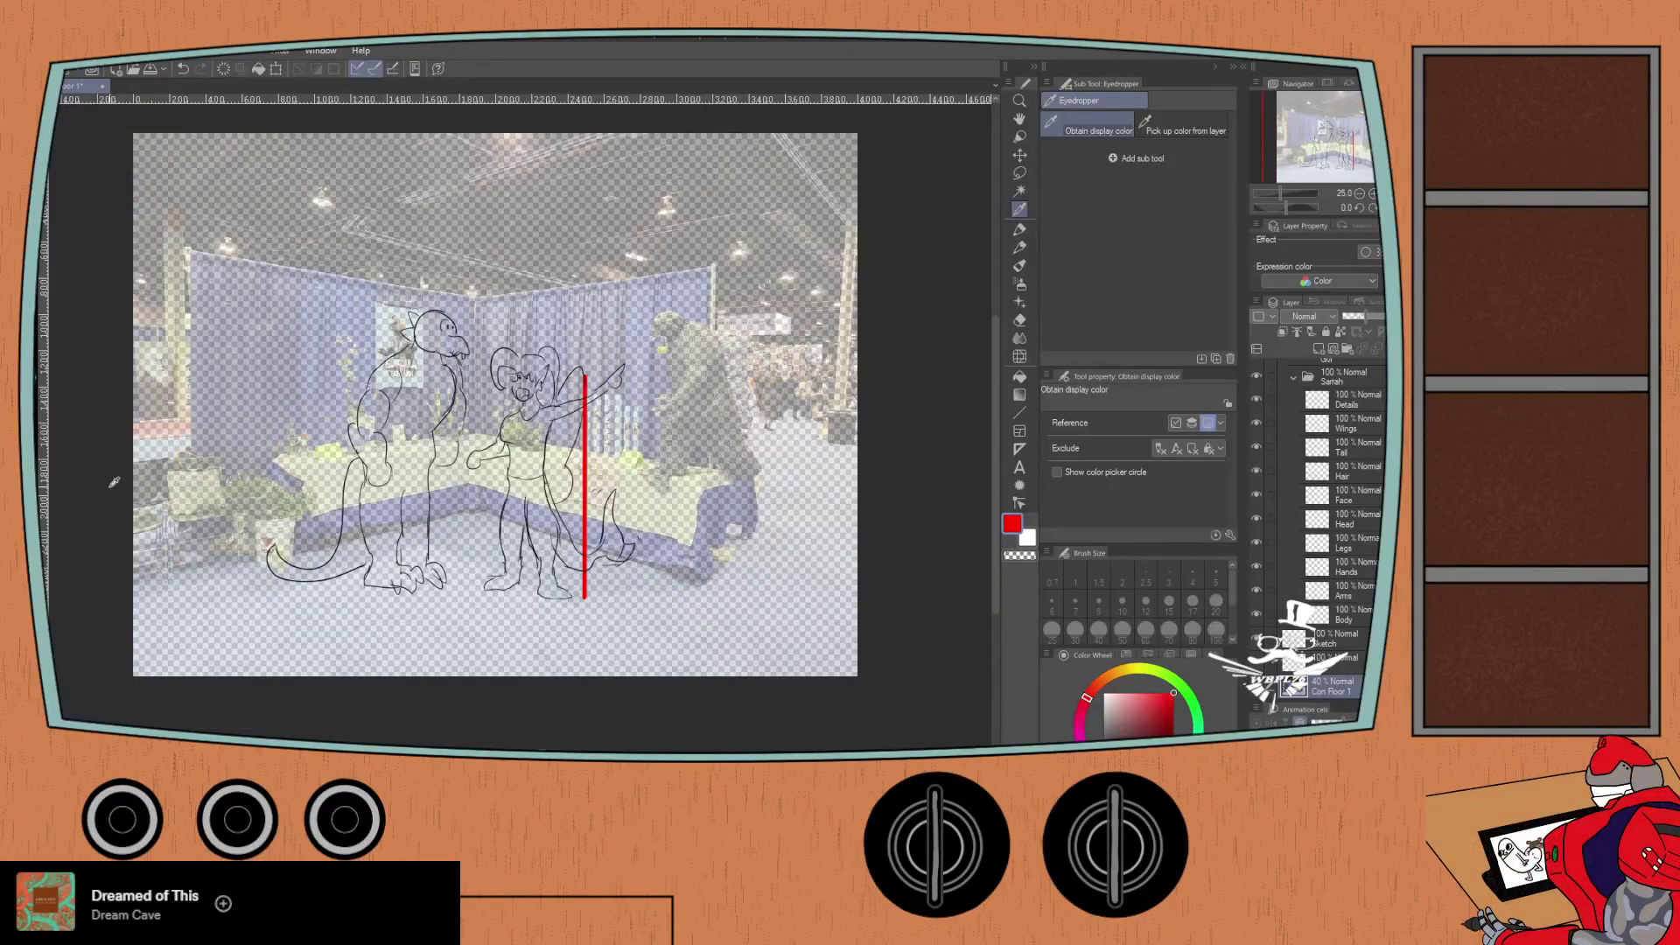
pyautogui.scroll(1, 107, 481)
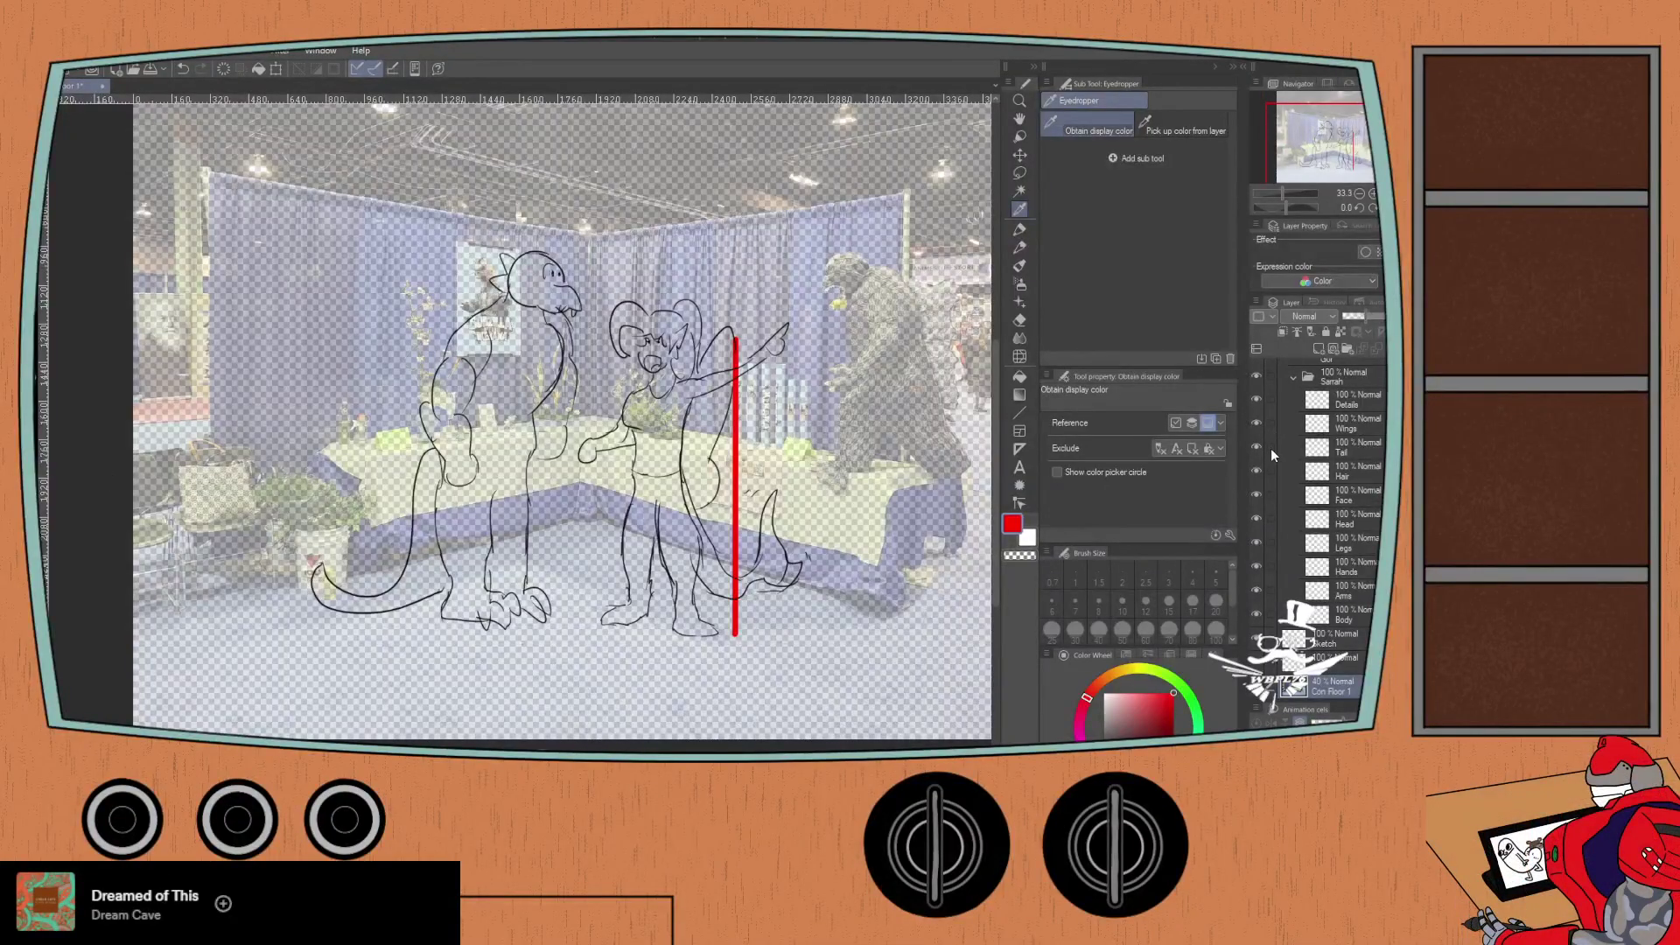
pyautogui.click(1319, 349)
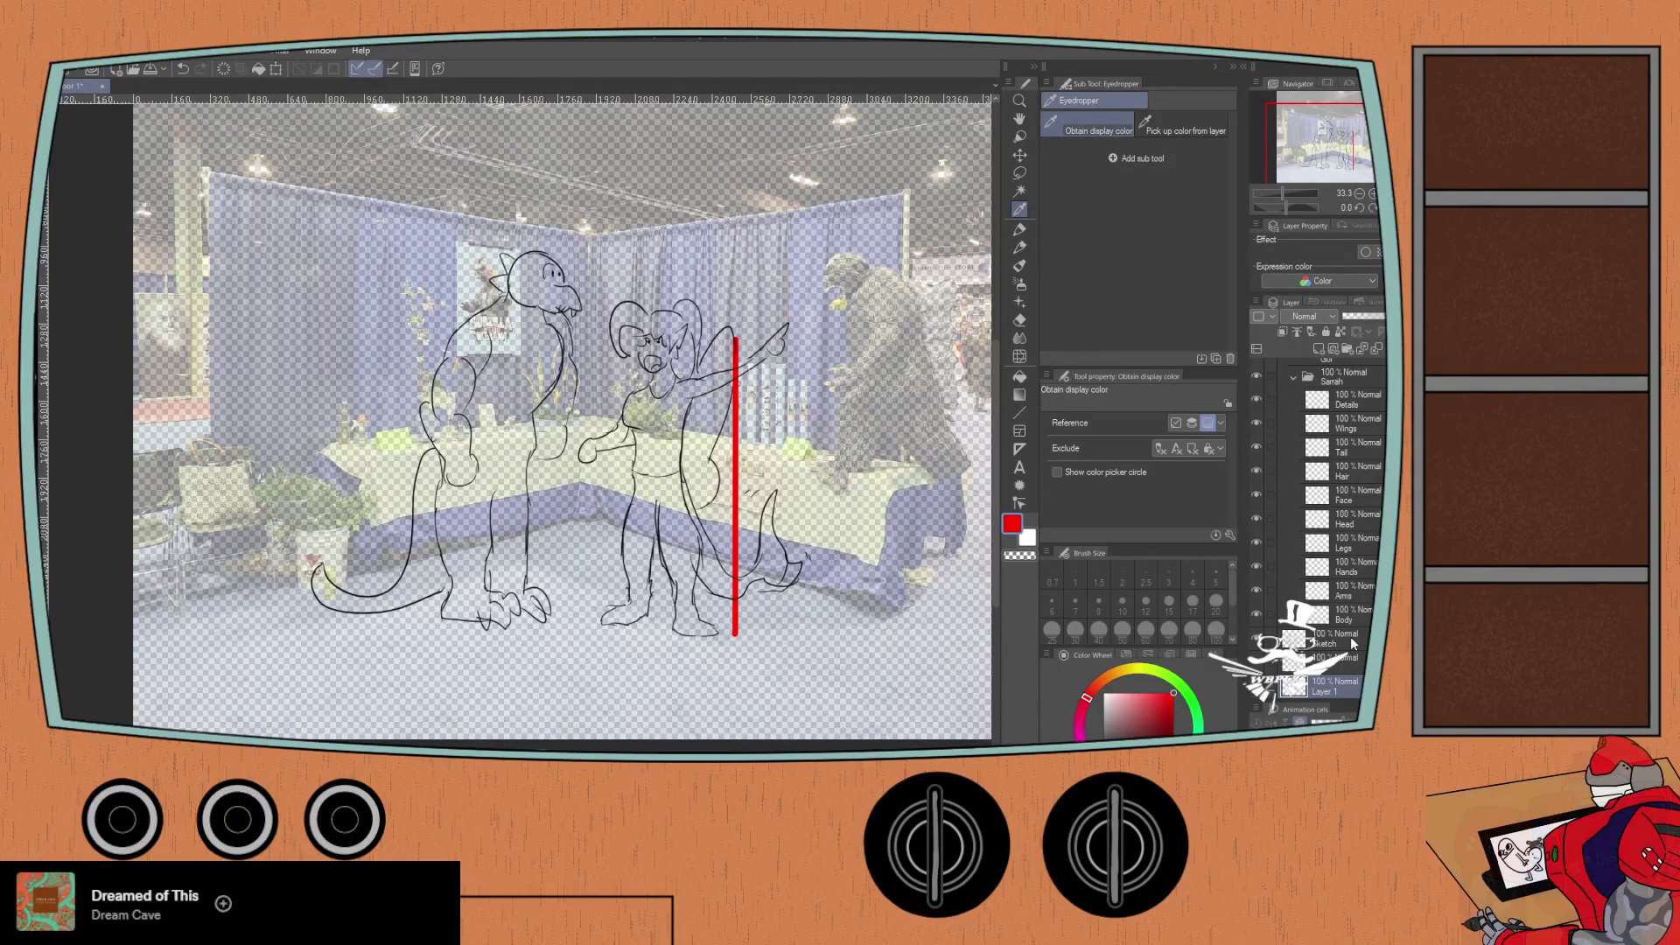
pyautogui.doubleClick(1324, 691)
pyautogui.write('Backfill')
pyautogui.press('Return')
pyautogui.scroll(-1, 1341, 671)
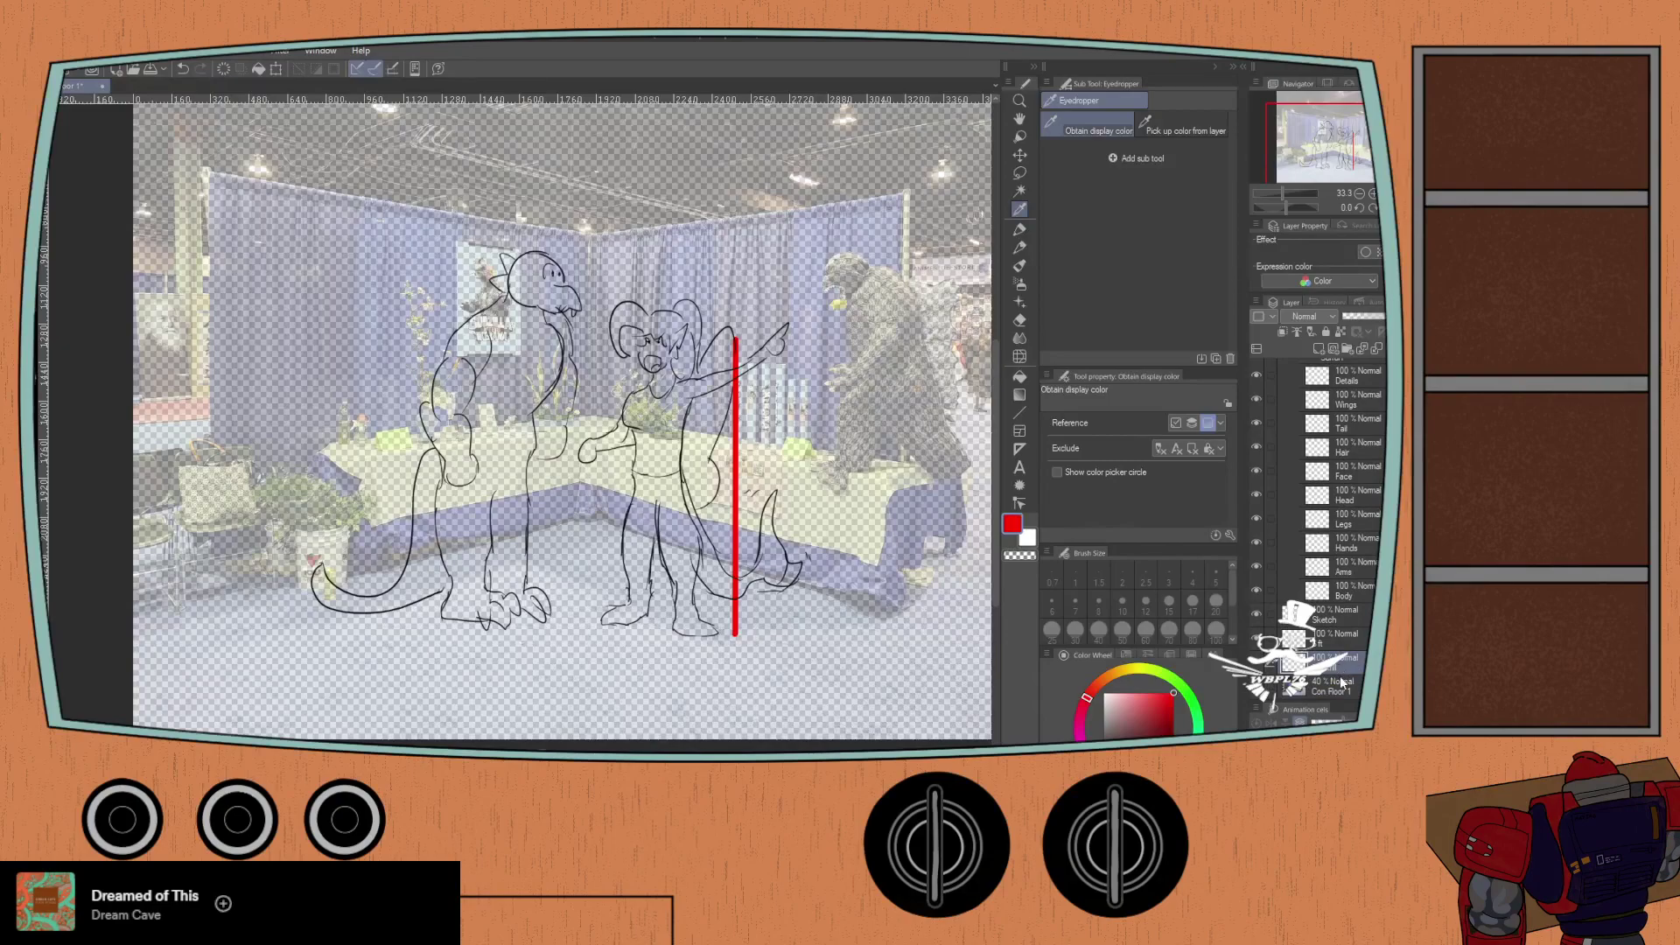
pyautogui.moveTo(1323, 670); pyautogui.dragTo(1318, 698)
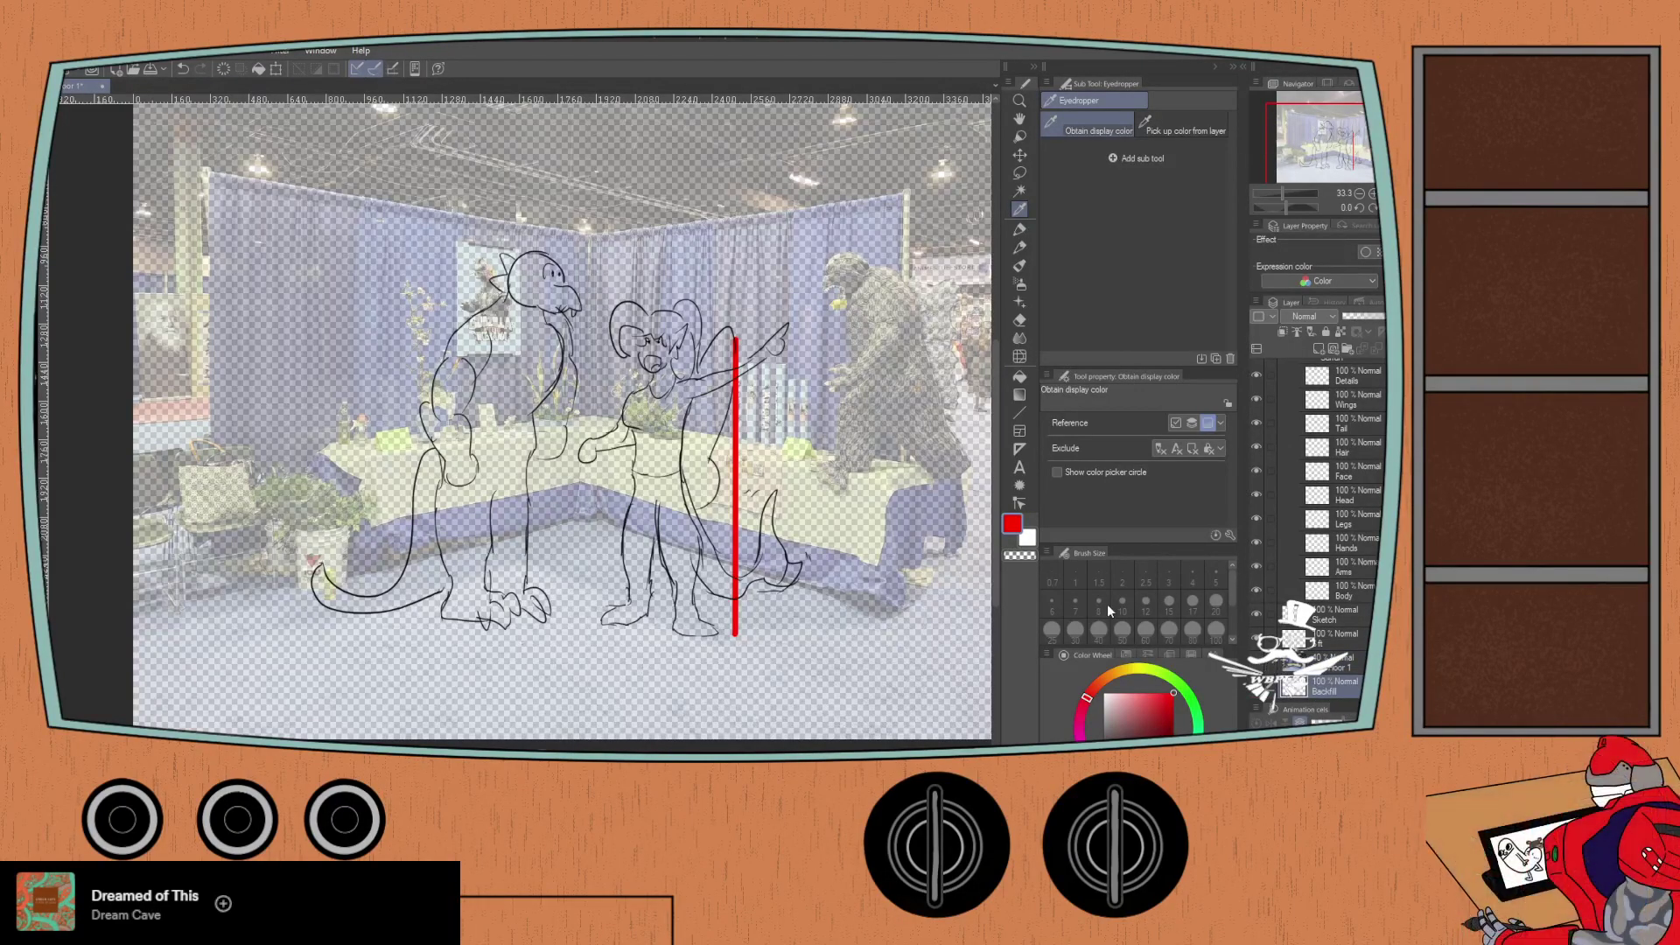
# Step: Fill the Backfill layer with a lavender colour
pyautogui.click(1125, 710)
pyautogui.moveTo(1116, 712); pyautogui.dragTo(1108, 781)
pyautogui.click(1118, 710)
pyautogui.press('g')
pyautogui.press('g')
pyautogui.click(568, 678)
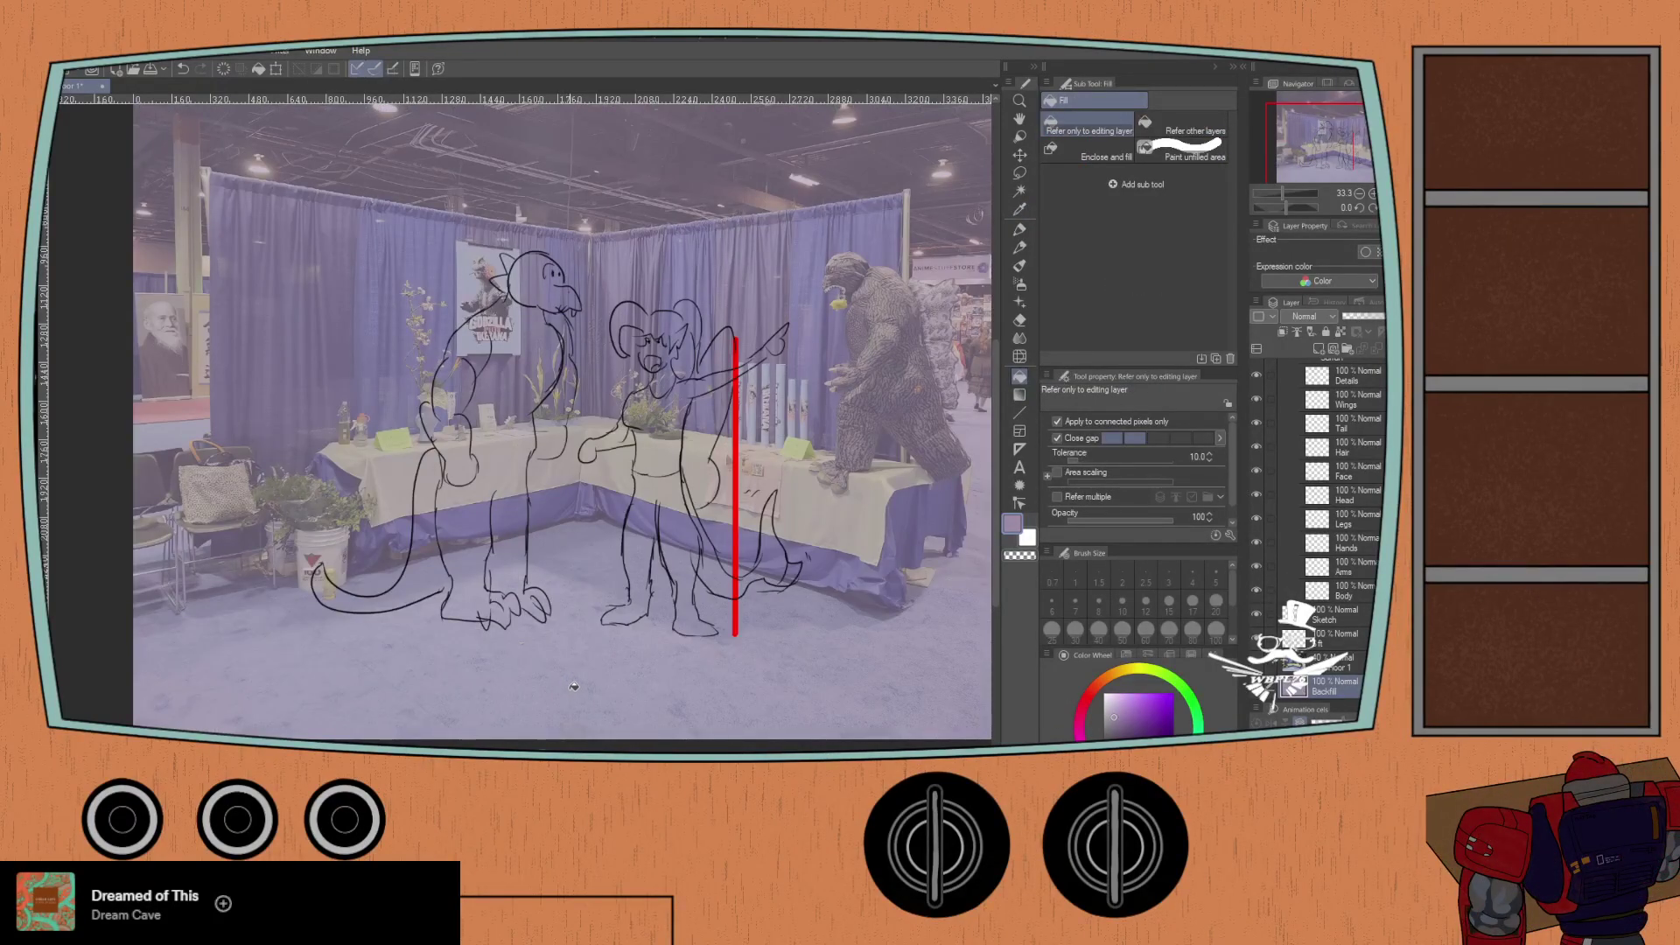
# Step: Try a pink background fill, undo it, and return to the pencil with black
pyautogui.click(1085, 700)
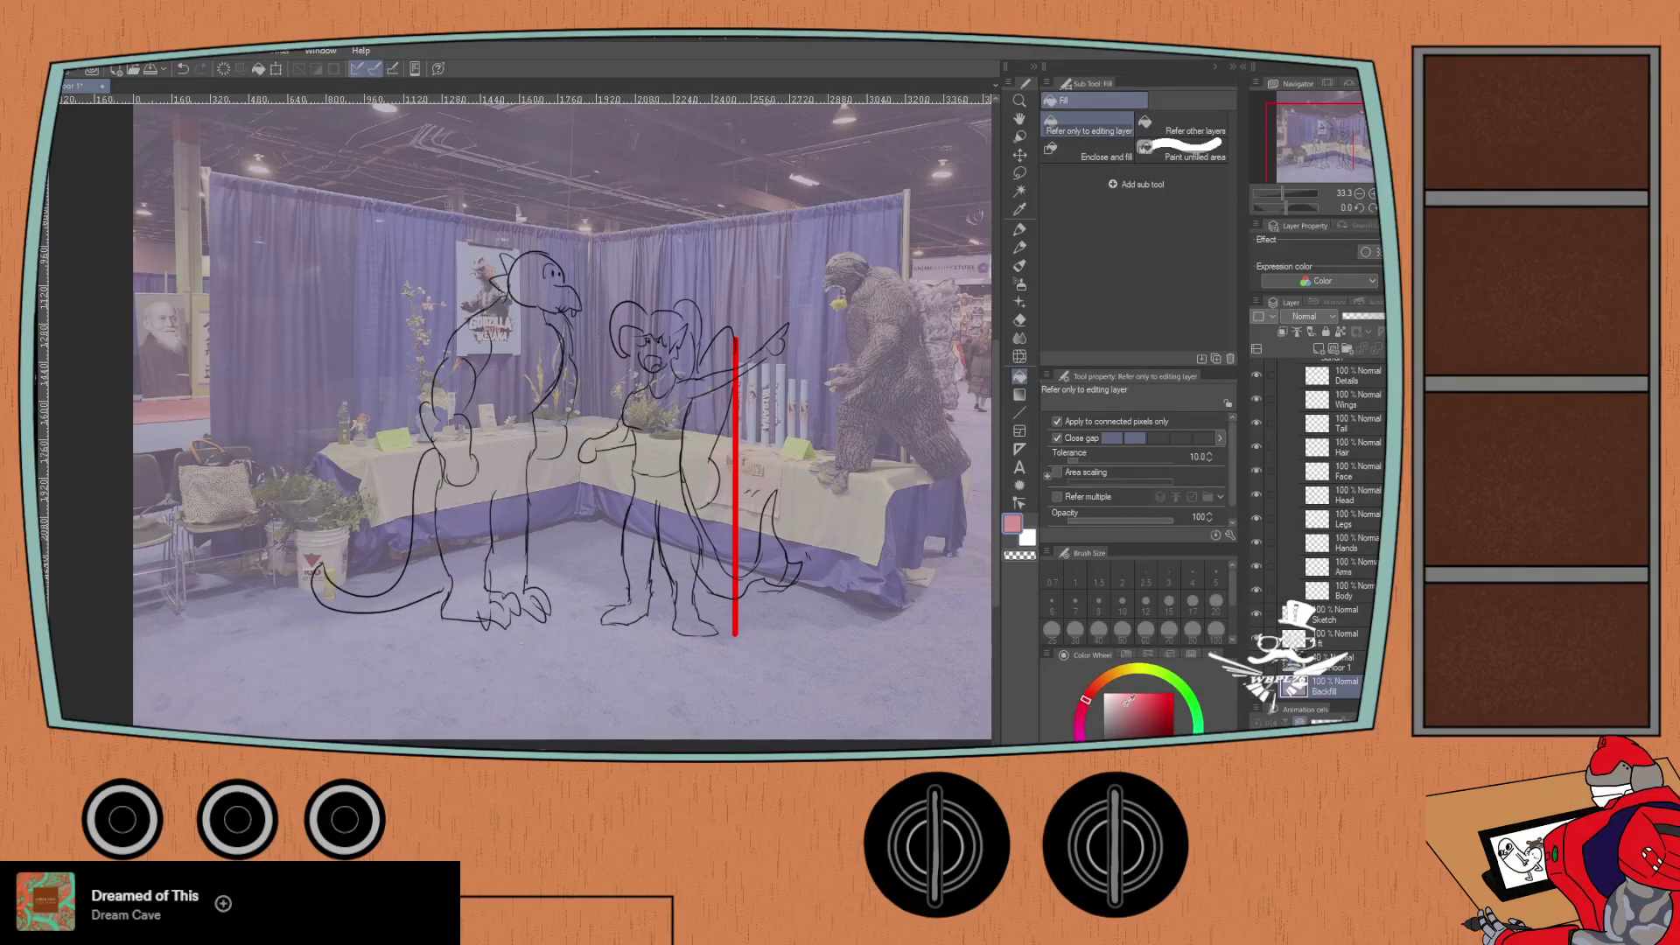
pyautogui.click(668, 691)
pyautogui.hotkey('ctrl', 'z')
pyautogui.press('p')
pyautogui.press('p')
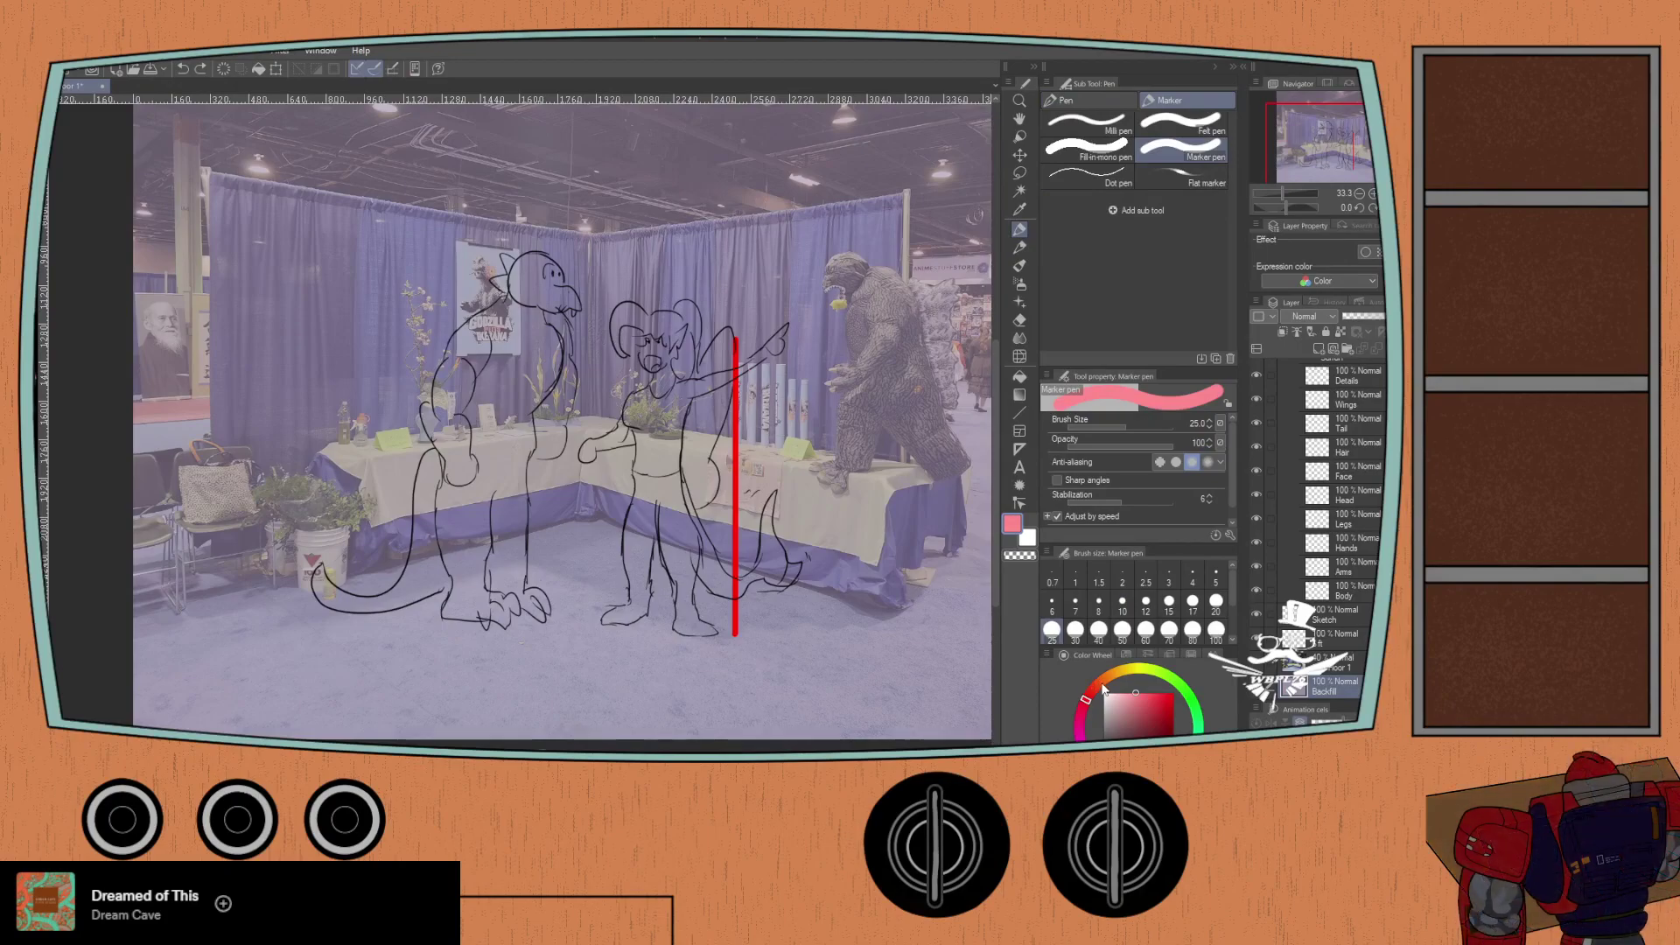
pyautogui.press('d')
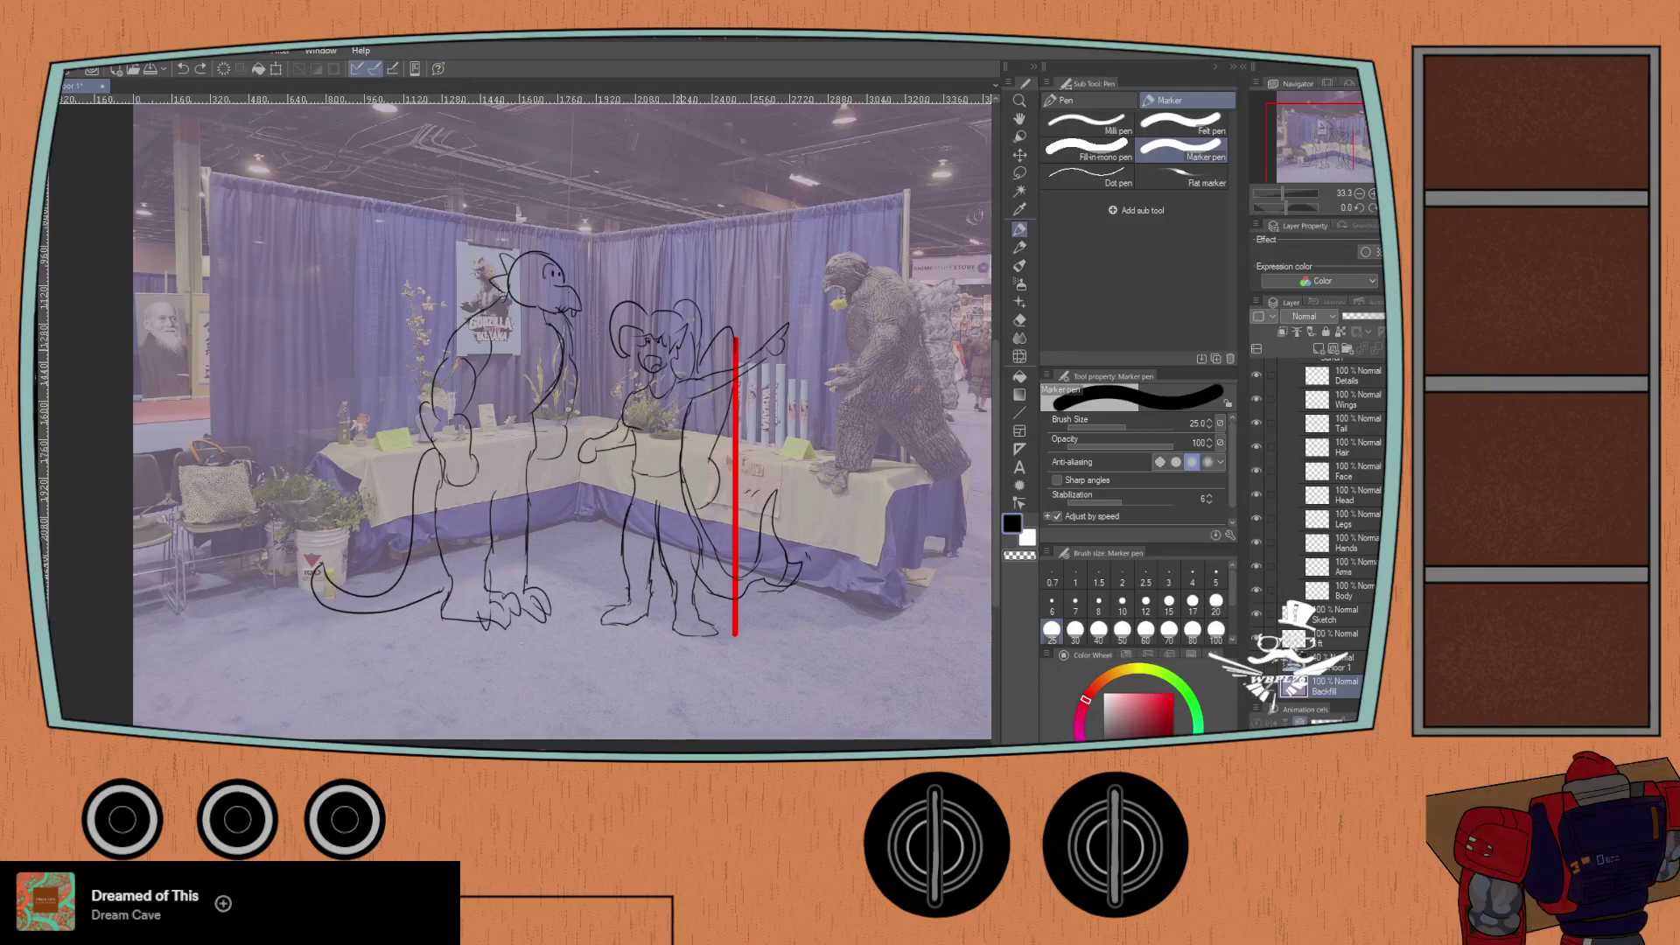
# Step: Pick the mechanical pencil, zoom in on the dragon sketches, and target the Body layer
pyautogui.press('p')
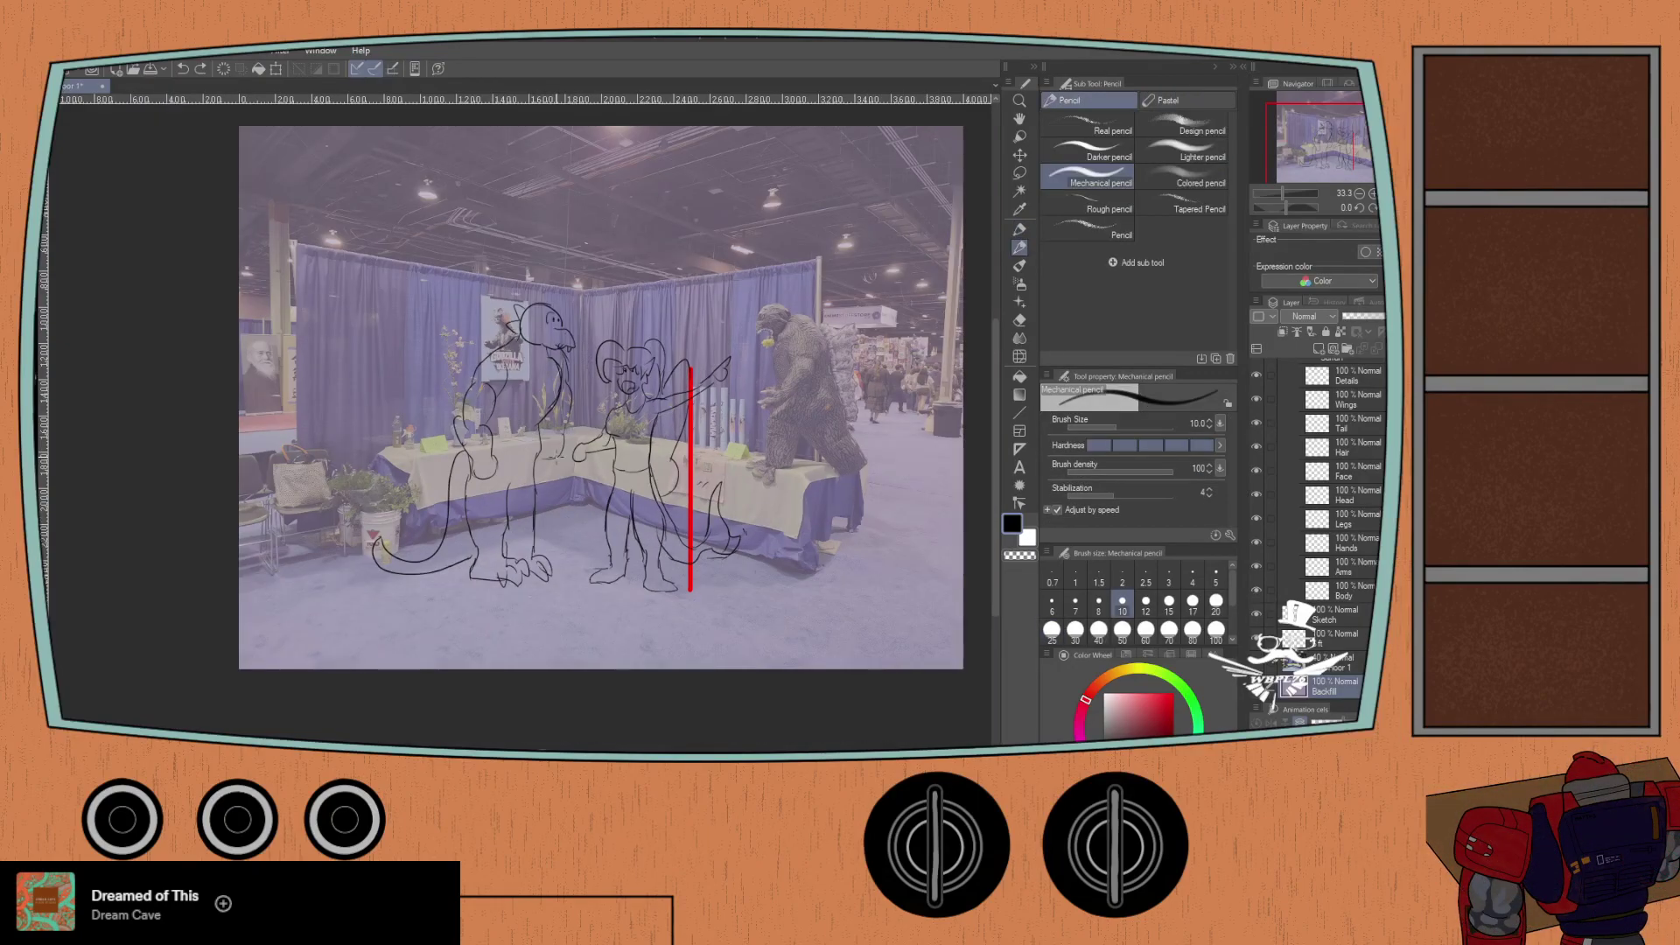
pyautogui.scroll(3, 557, 450)
pyautogui.moveTo(606, 387); pyautogui.dragTo(492, 494)
pyautogui.scroll(-3, 493, 496)
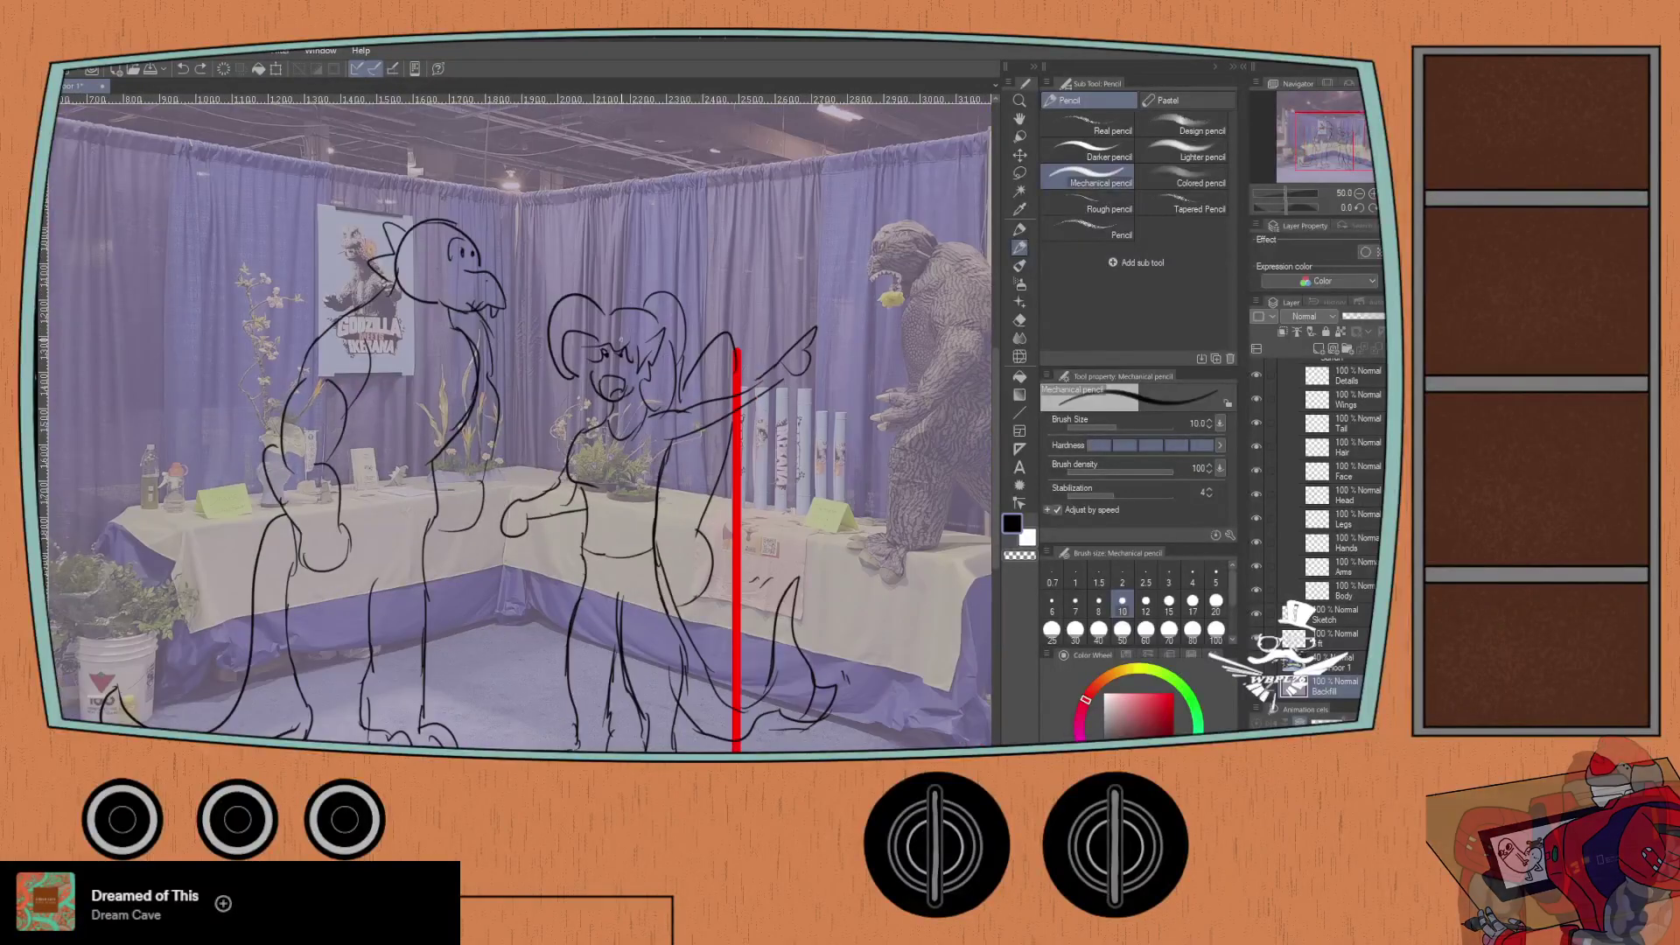
pyautogui.click(1343, 593)
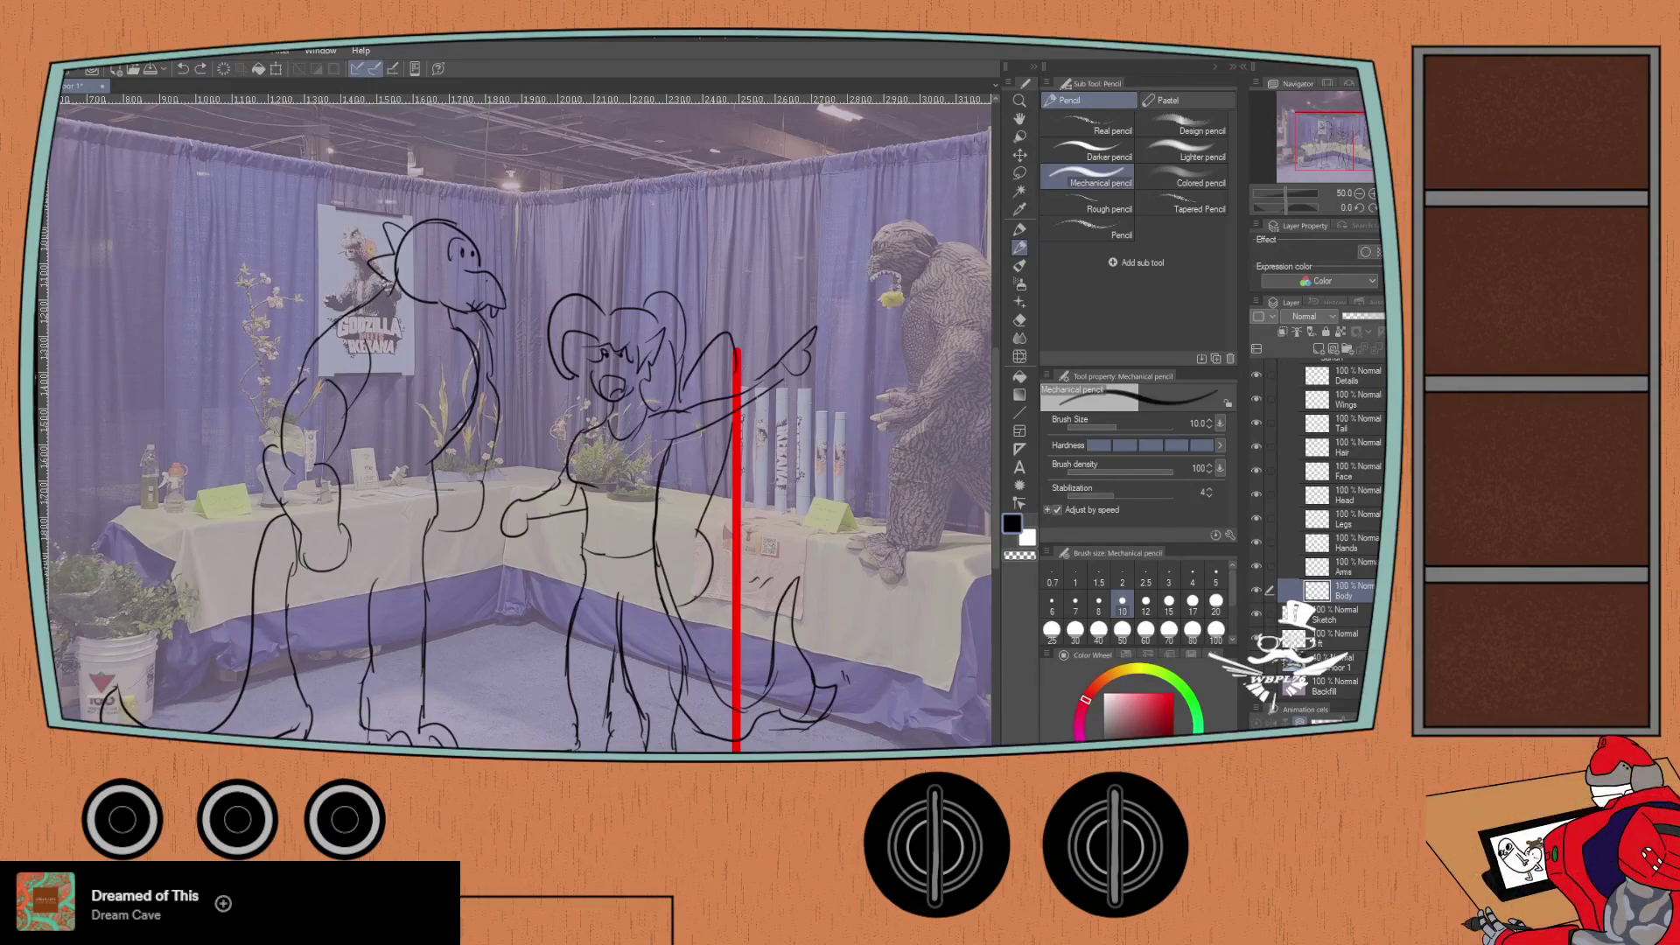
pyautogui.scroll(3, 1295, 394)
# Step: Collapse the Sarrah folder and add four new layers inside the Gor folder
pyautogui.click(1294, 416)
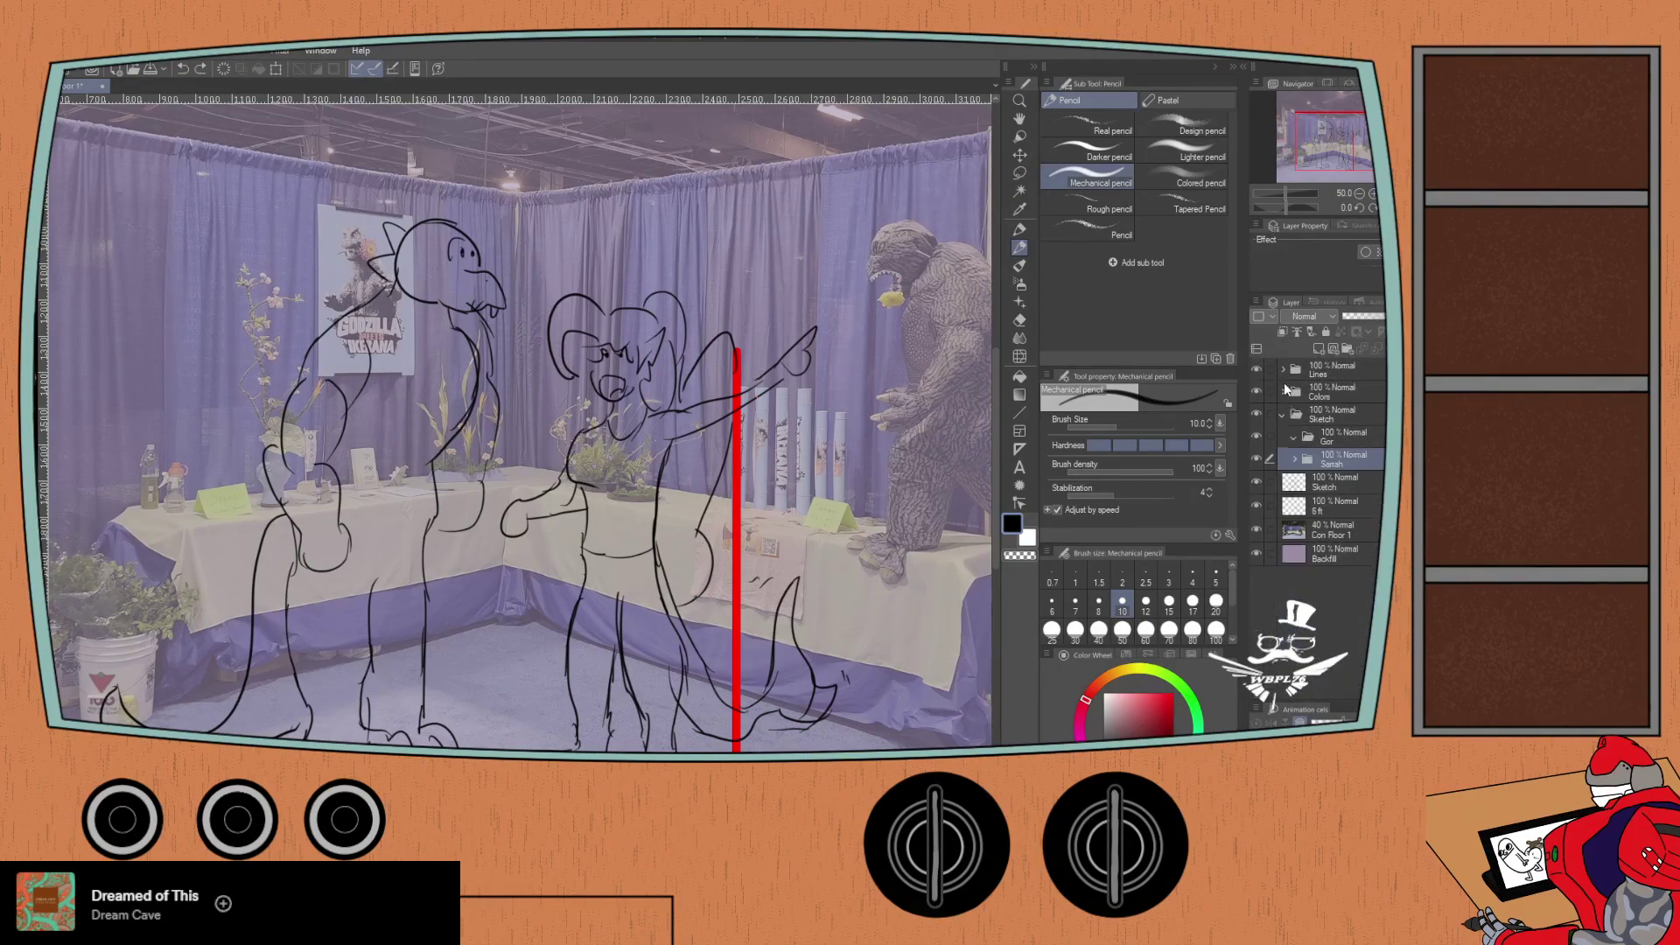
pyautogui.click(1321, 437)
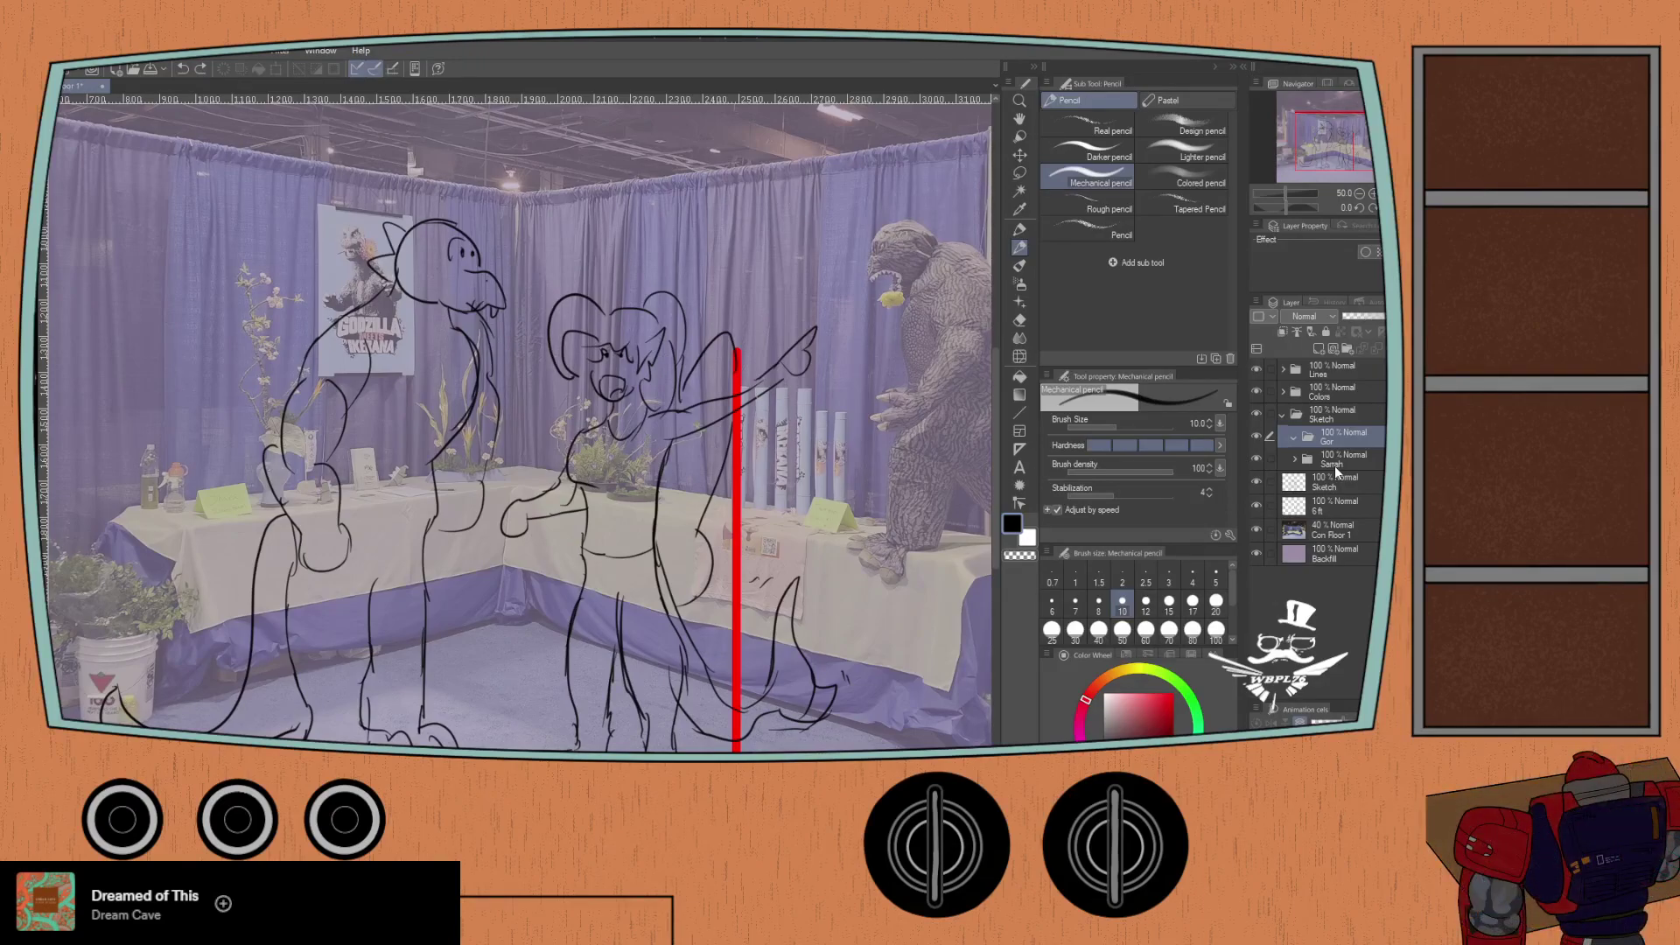
pyautogui.click(1318, 350)
pyautogui.click(1317, 354)
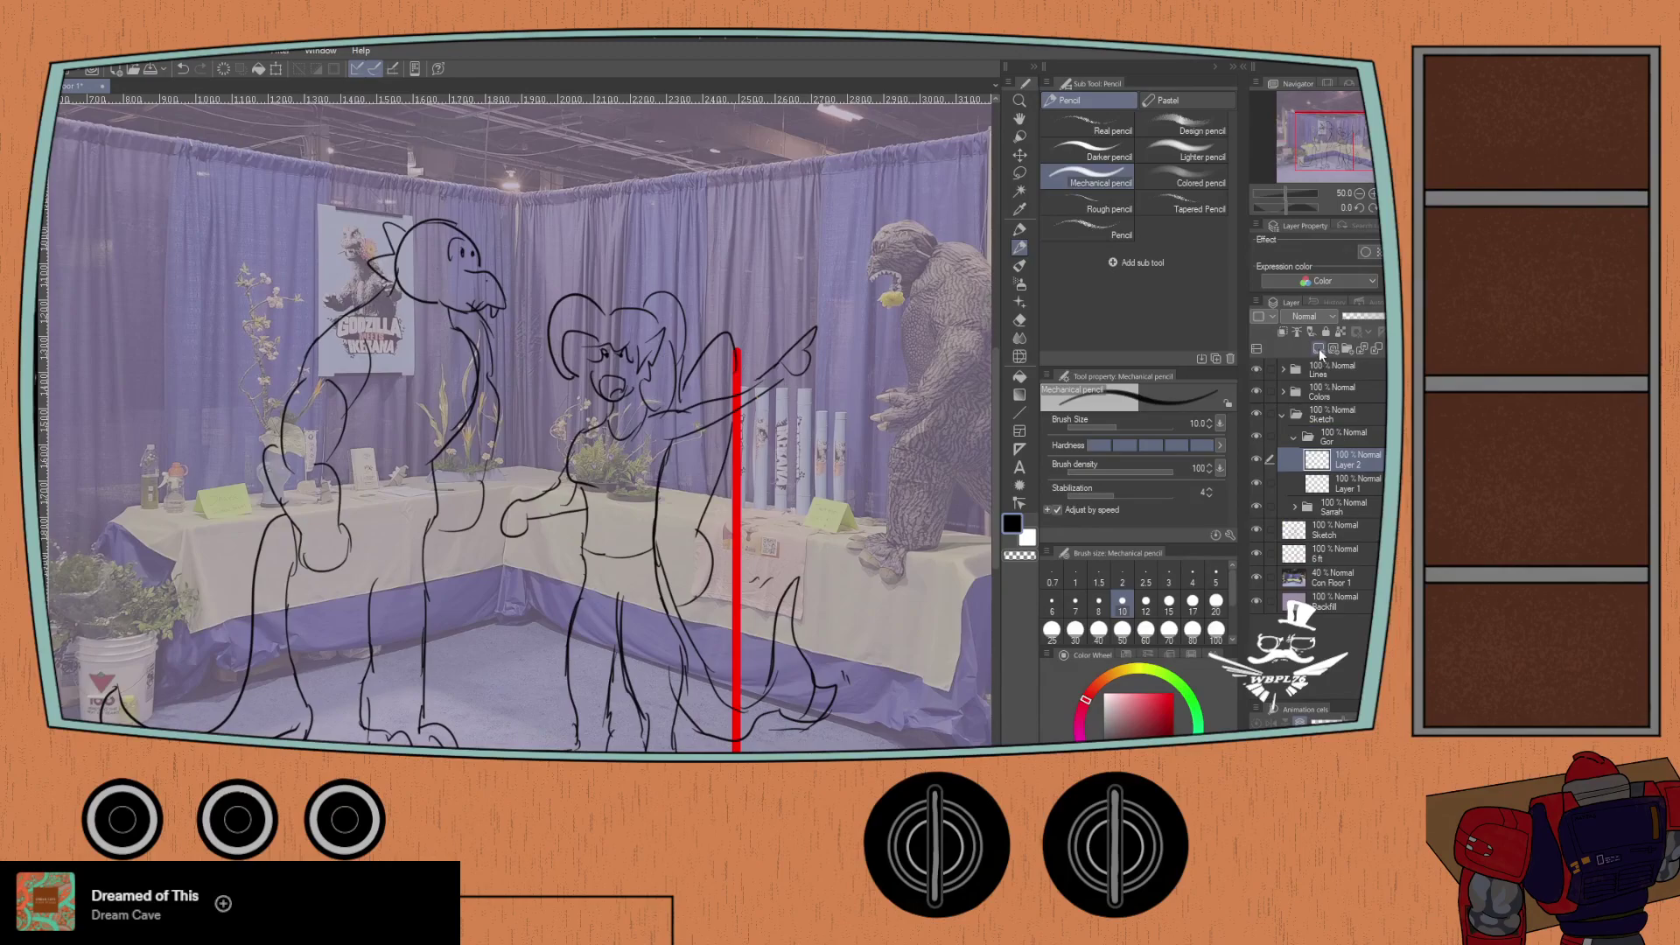
pyautogui.click(1317, 350)
pyautogui.click(1318, 350)
pyautogui.click(1317, 348)
# Step: Rename the new Gor layers after body parts, including Hands and Head
pyautogui.click(1342, 560)
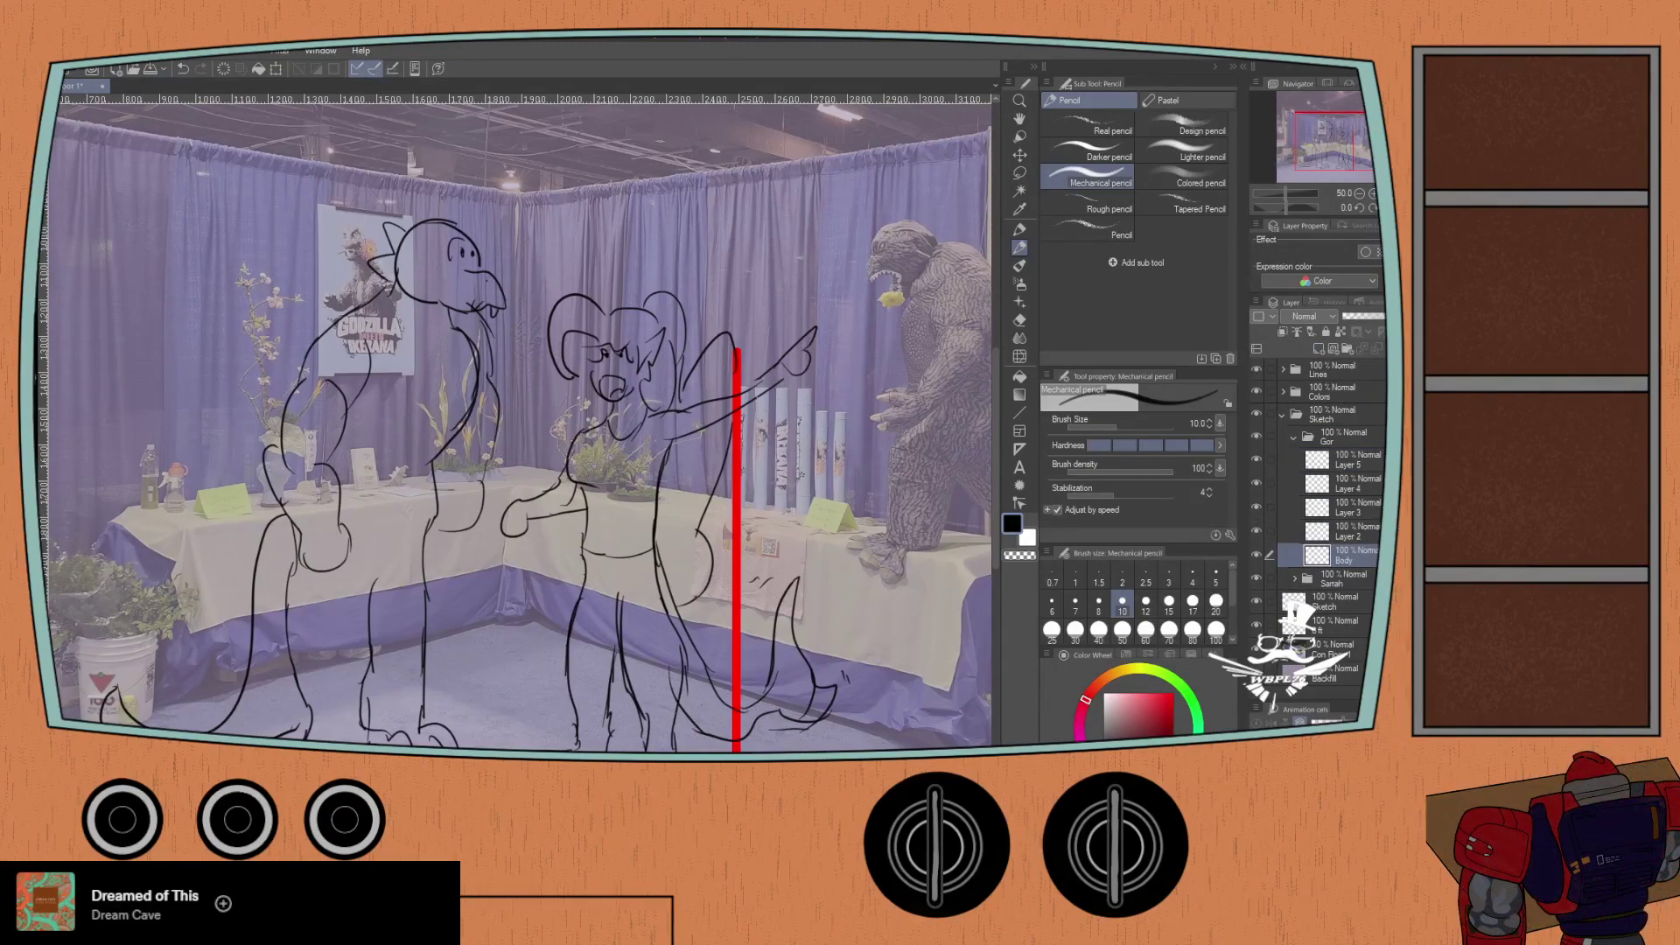
pyautogui.click(1347, 535)
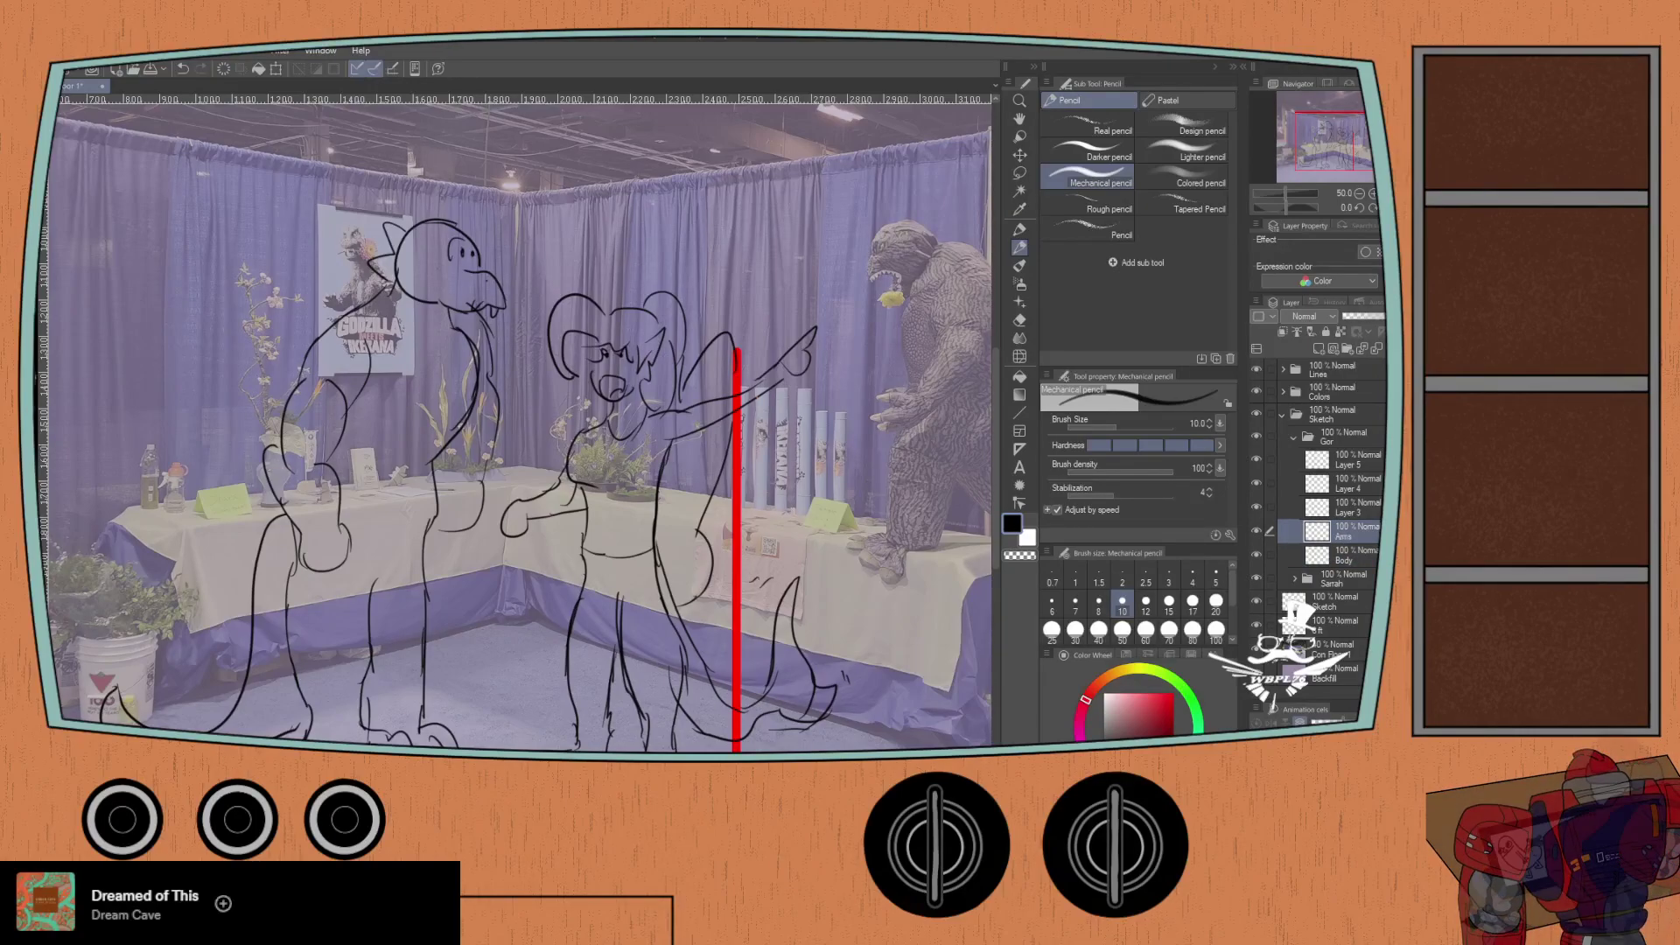
pyautogui.click(1347, 510)
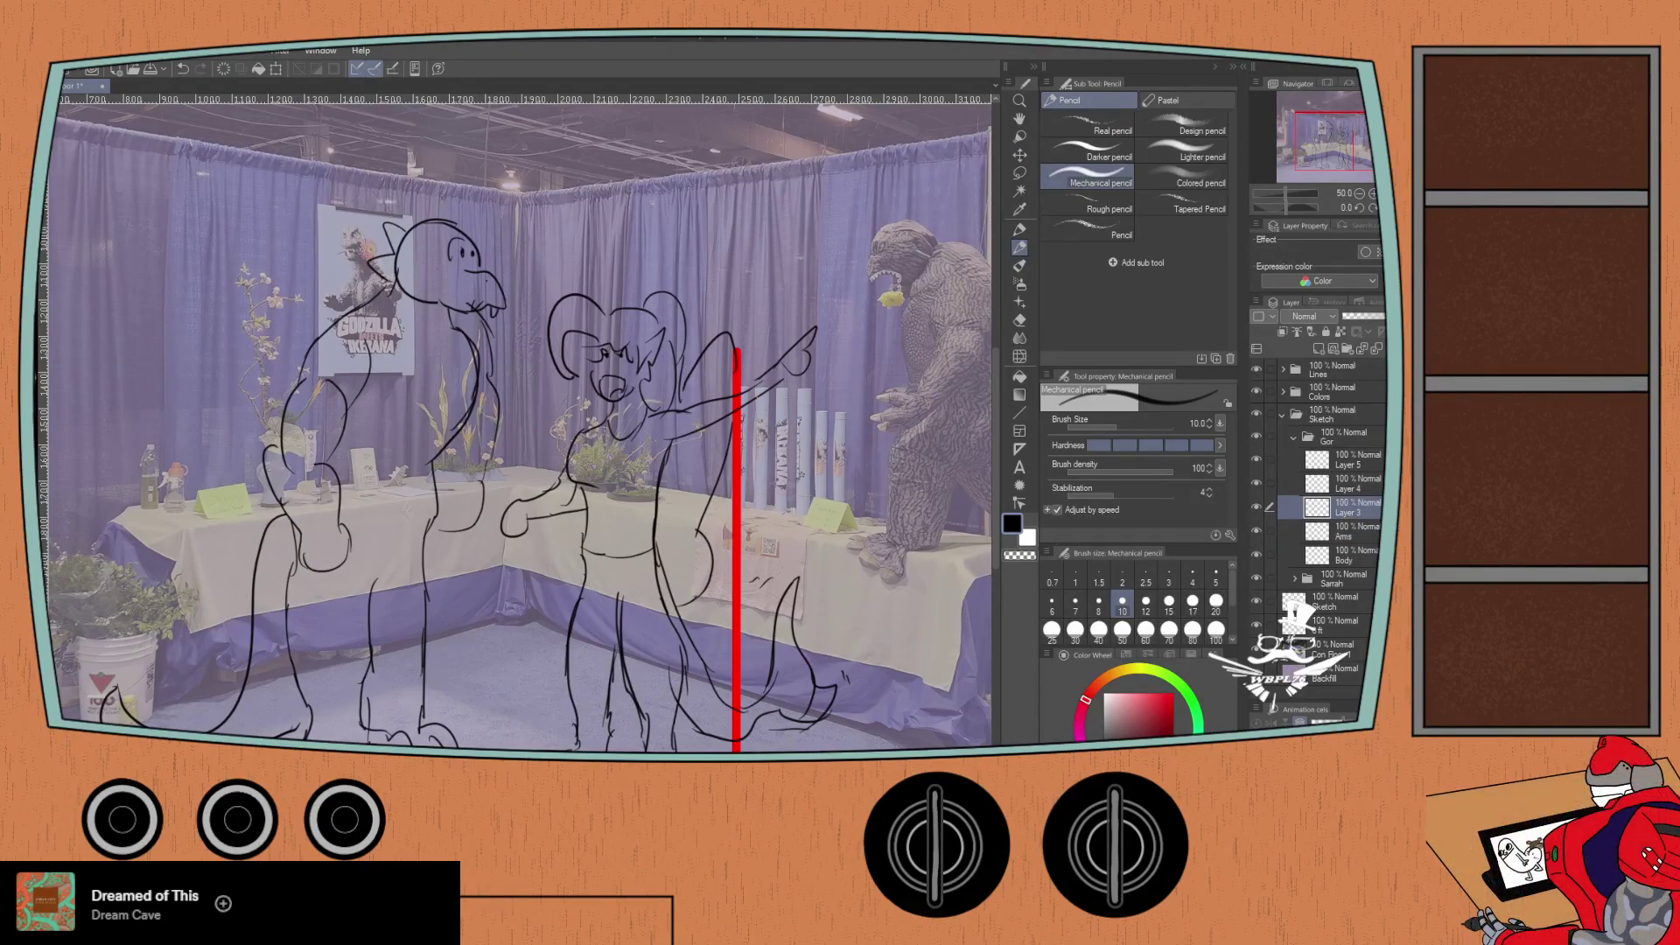
pyautogui.write('Hands')
pyautogui.press('Return')
pyautogui.click(1341, 487)
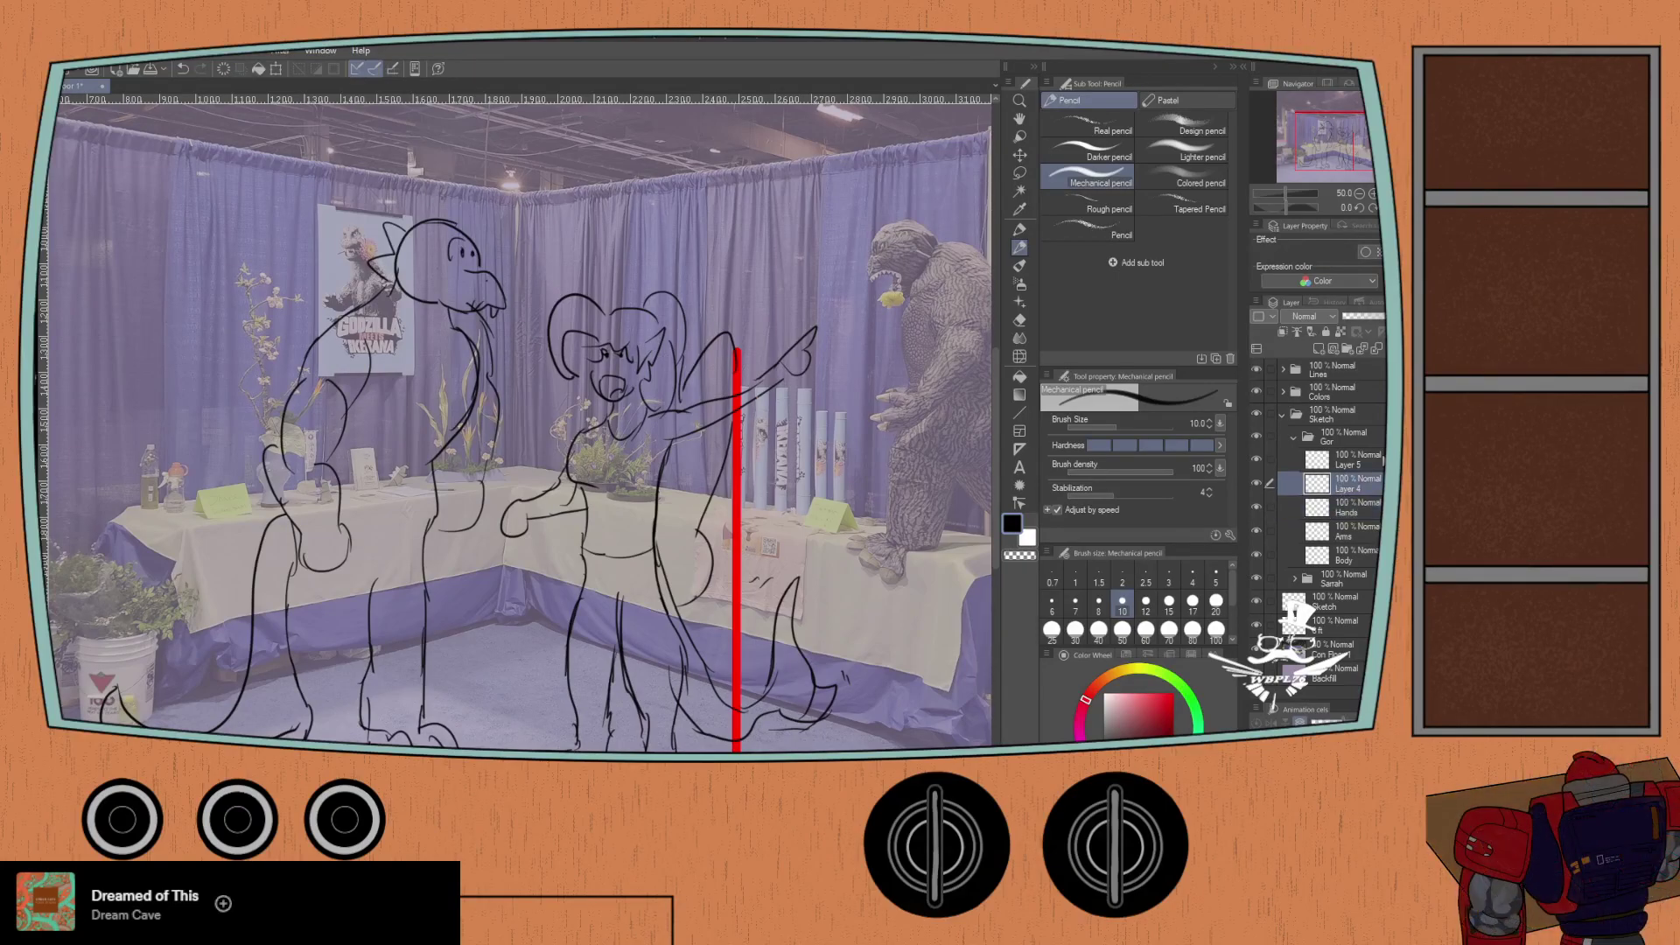
pyautogui.doubleClick(1344, 488)
pyautogui.write('Head')
pyautogui.press('Return')
pyautogui.click(1347, 461)
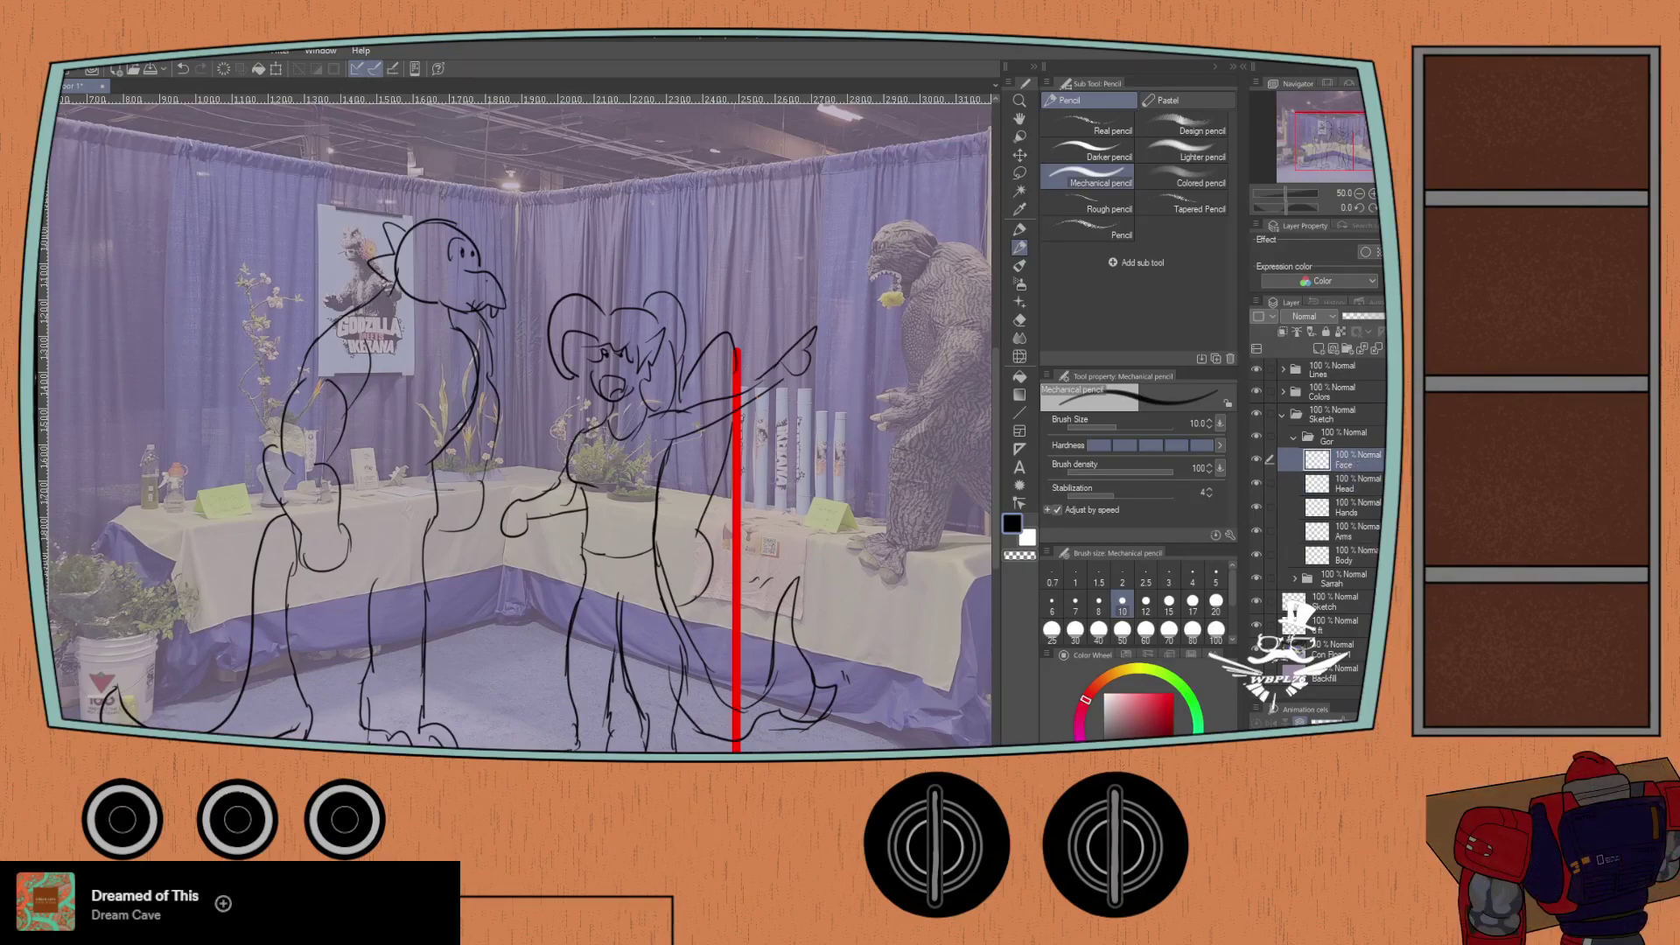
# Step: Add more Gor layers named Tail and Details, then reselect the Body layer
pyautogui.click(1315, 349)
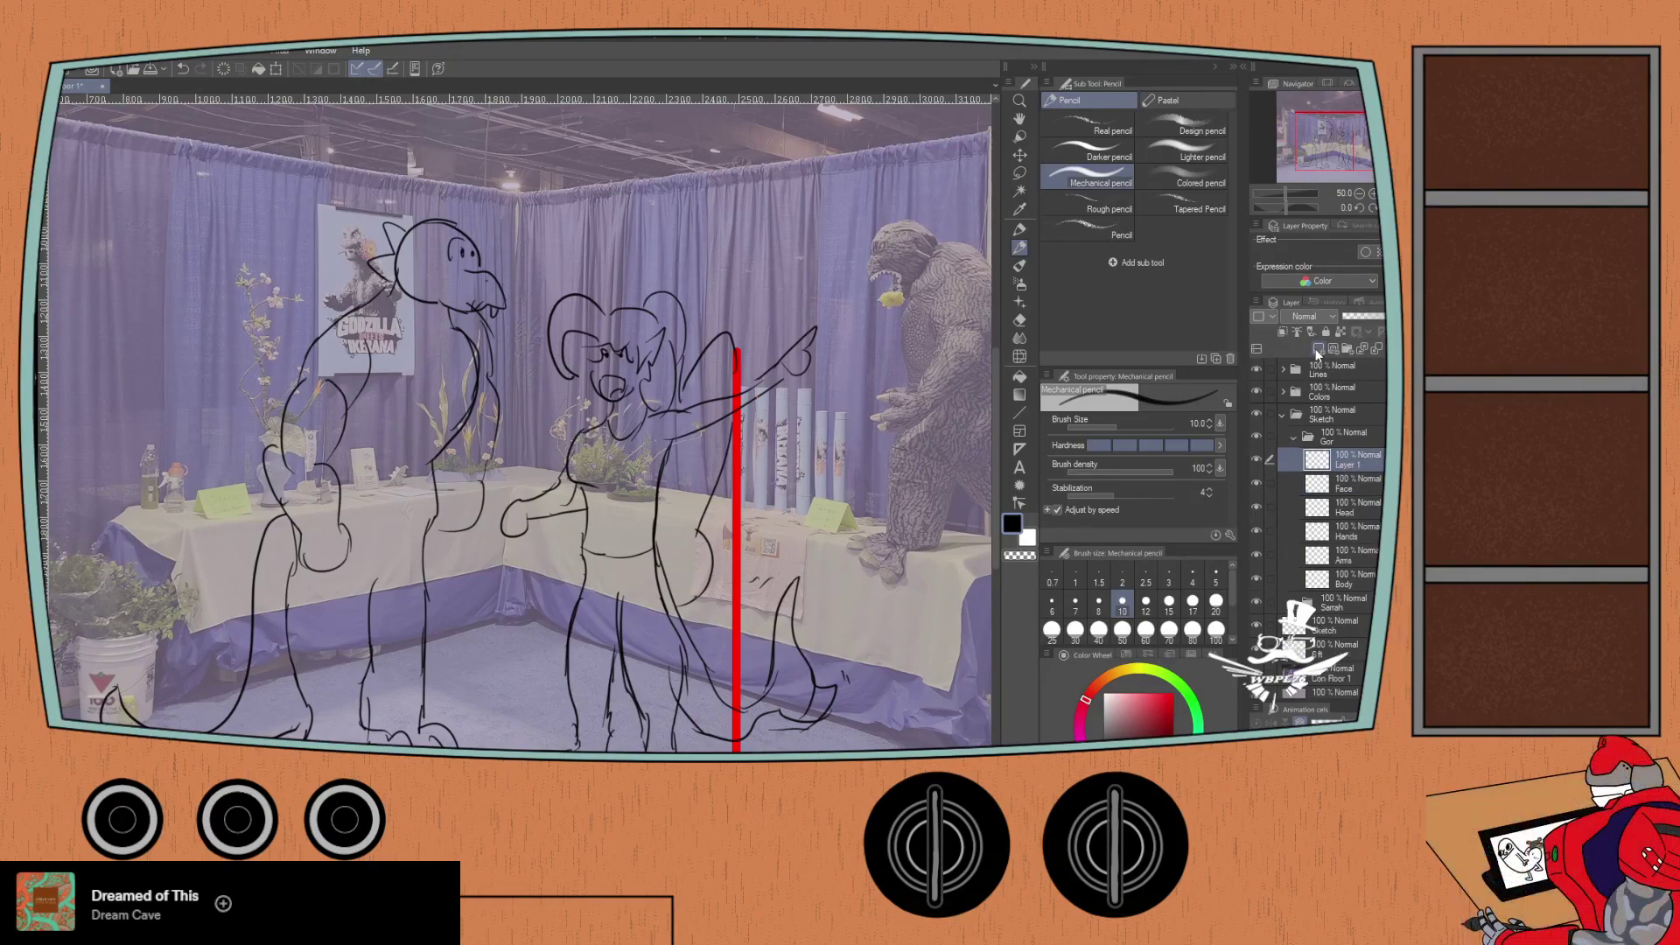
pyautogui.click(1315, 350)
pyautogui.click(1315, 350)
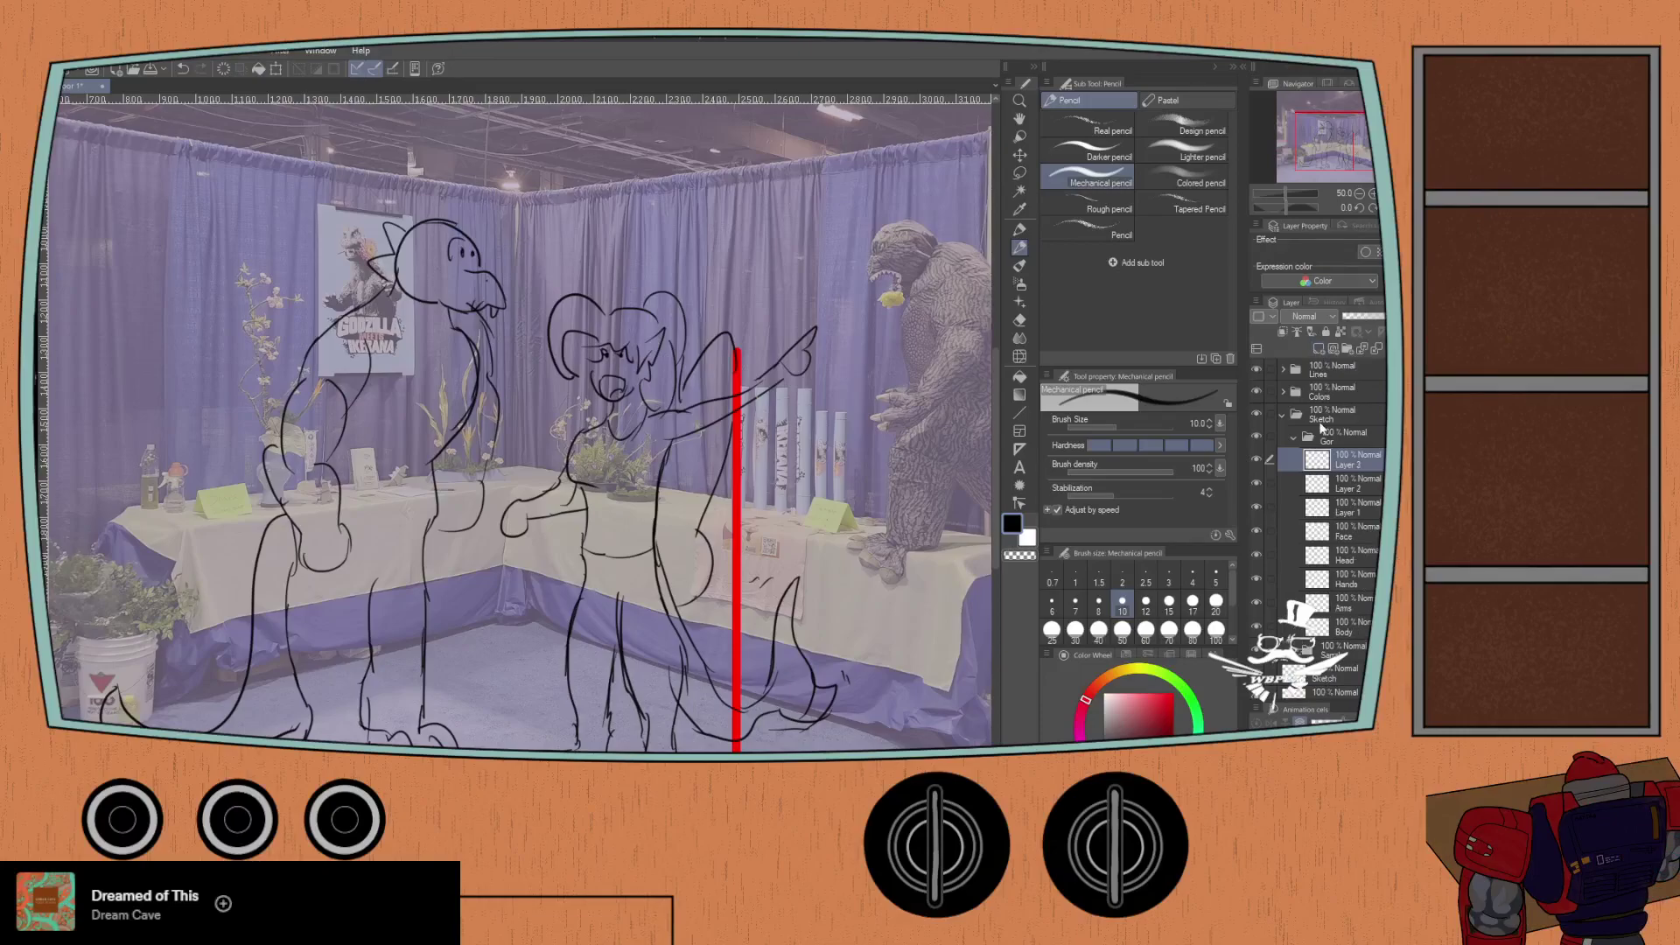
pyautogui.click(1341, 512)
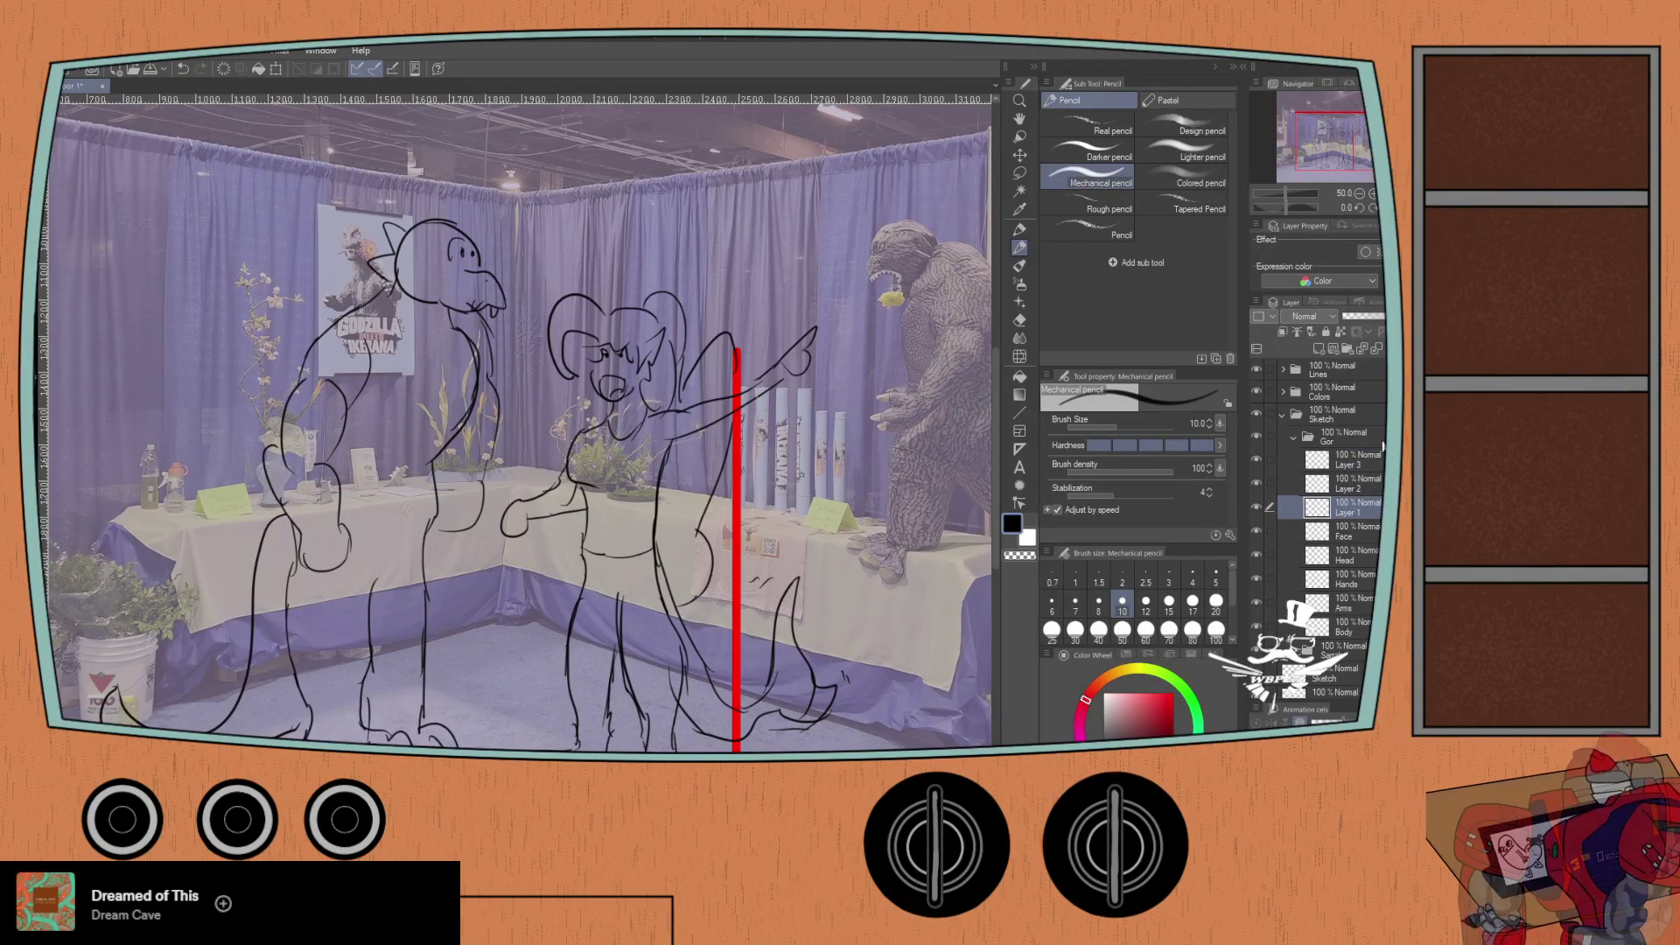
pyautogui.write('Tail')
pyautogui.press('Return')
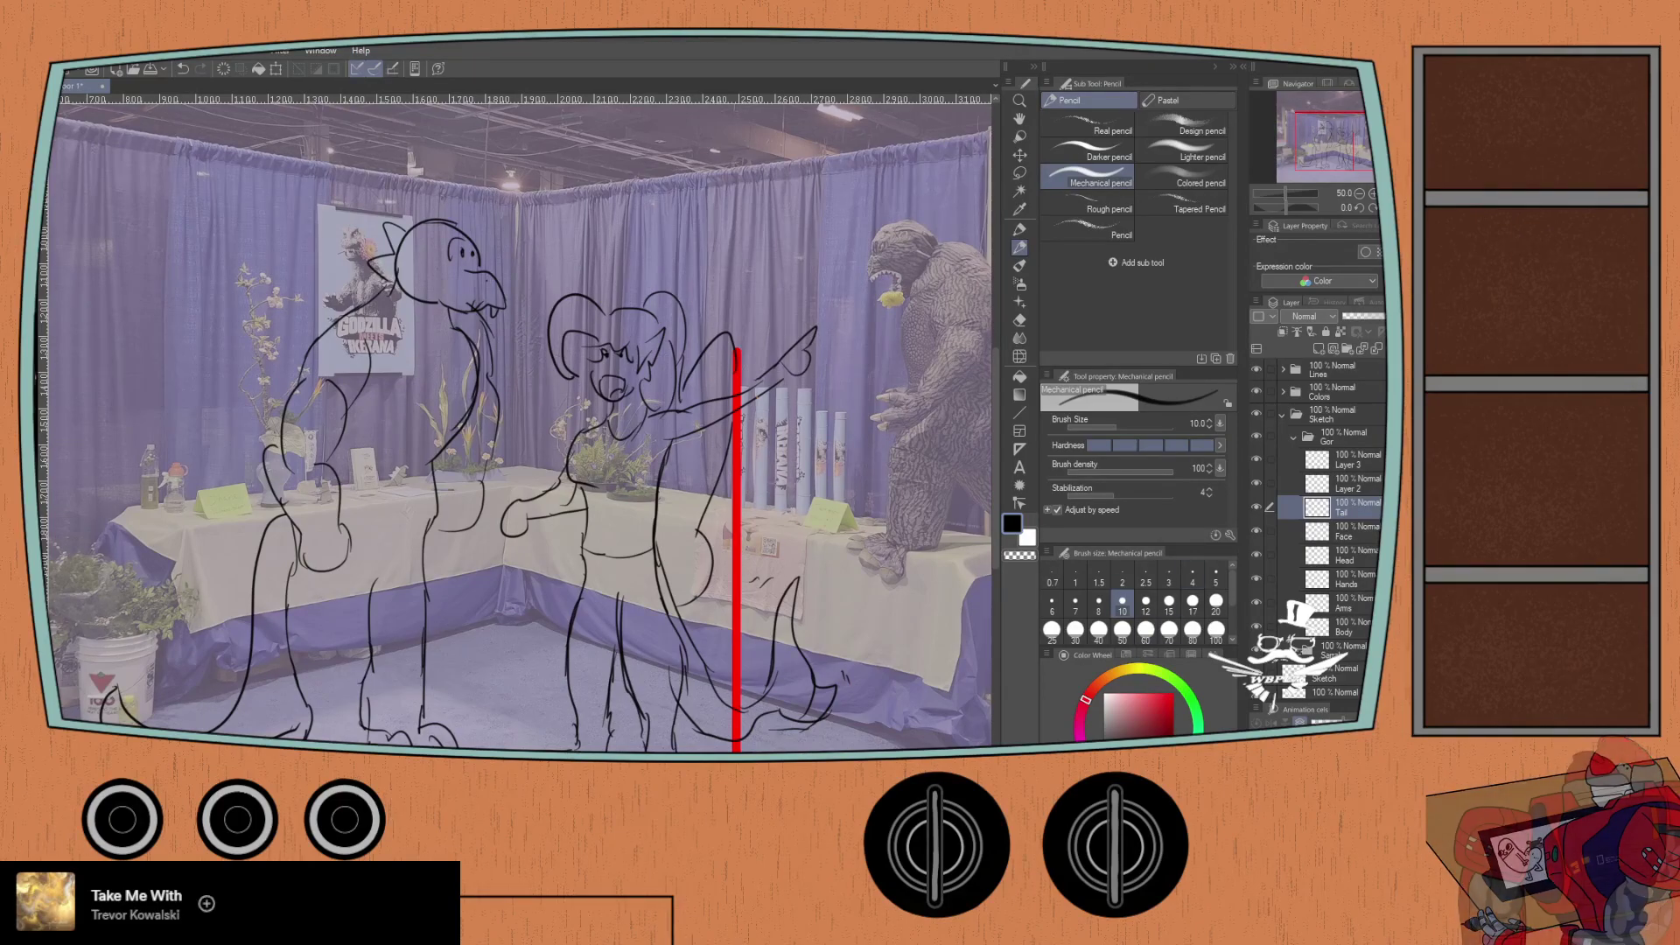
pyautogui.click(1355, 489)
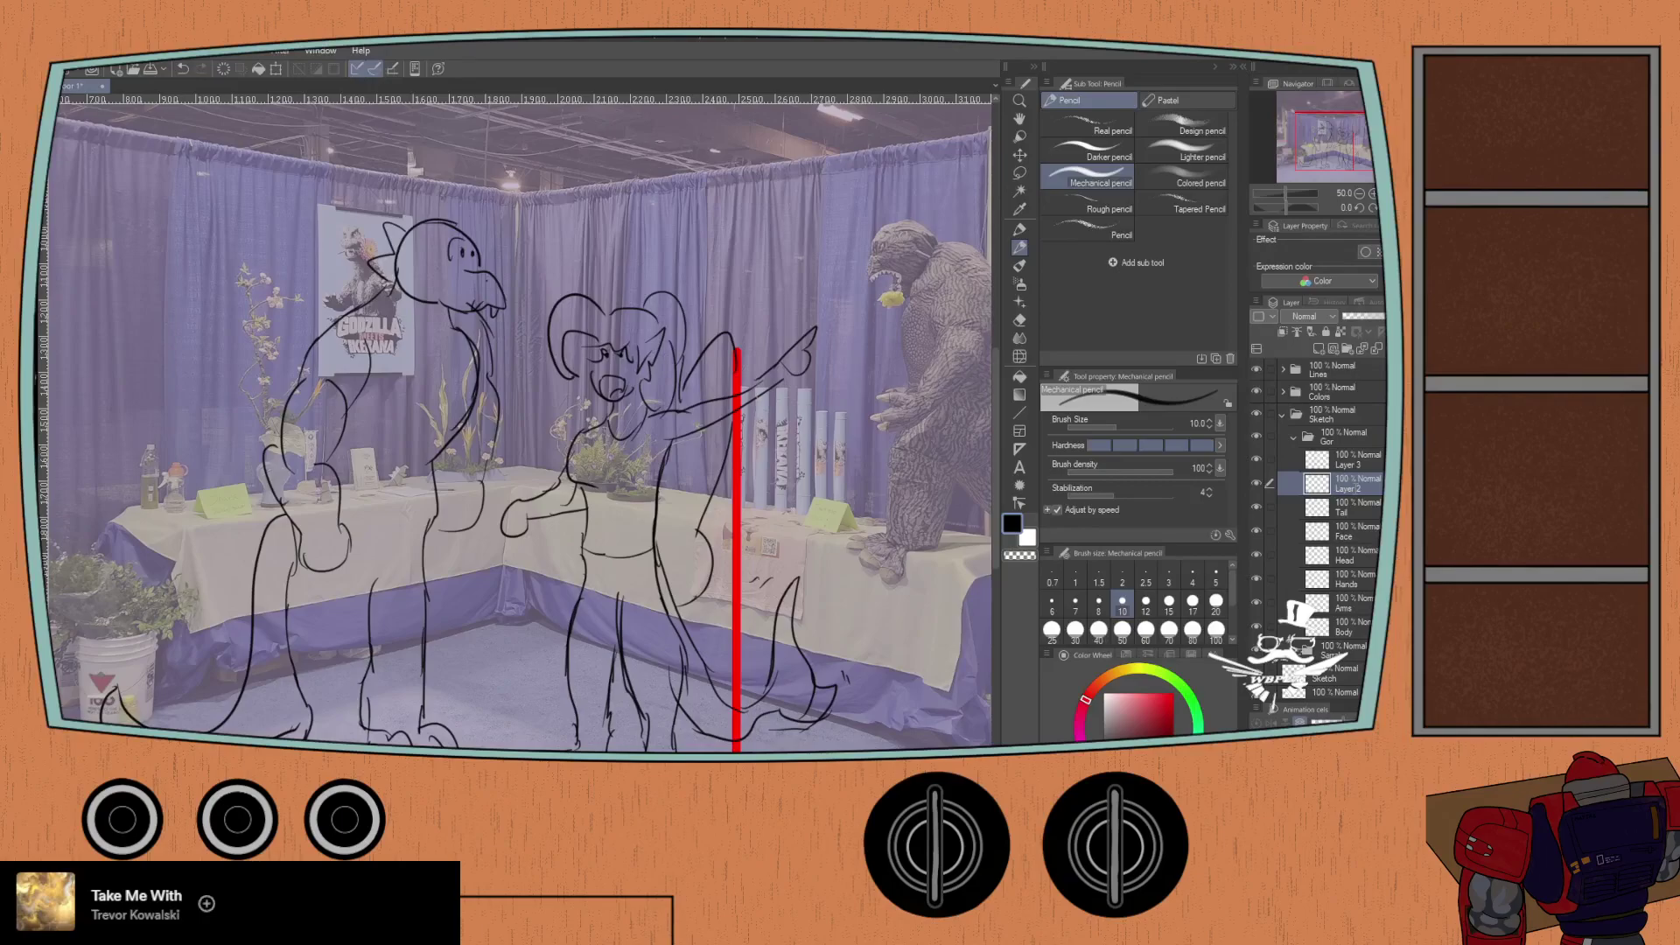
pyautogui.click(1322, 461)
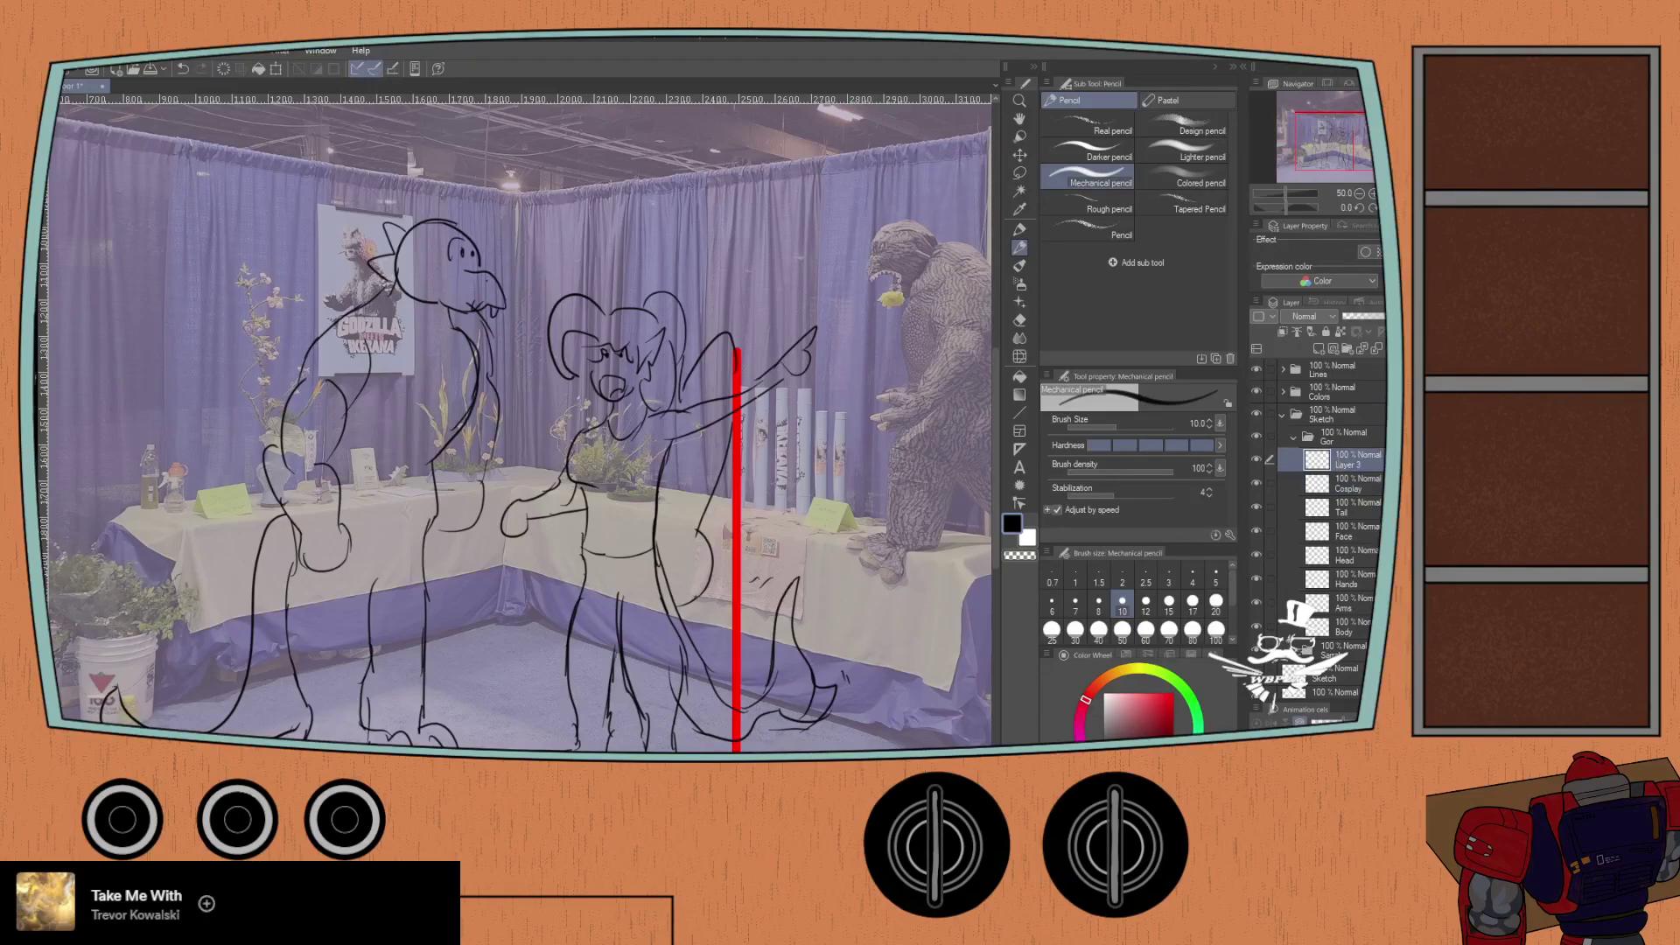
pyautogui.write('Details')
pyautogui.press('Return')
pyautogui.click(1339, 634)
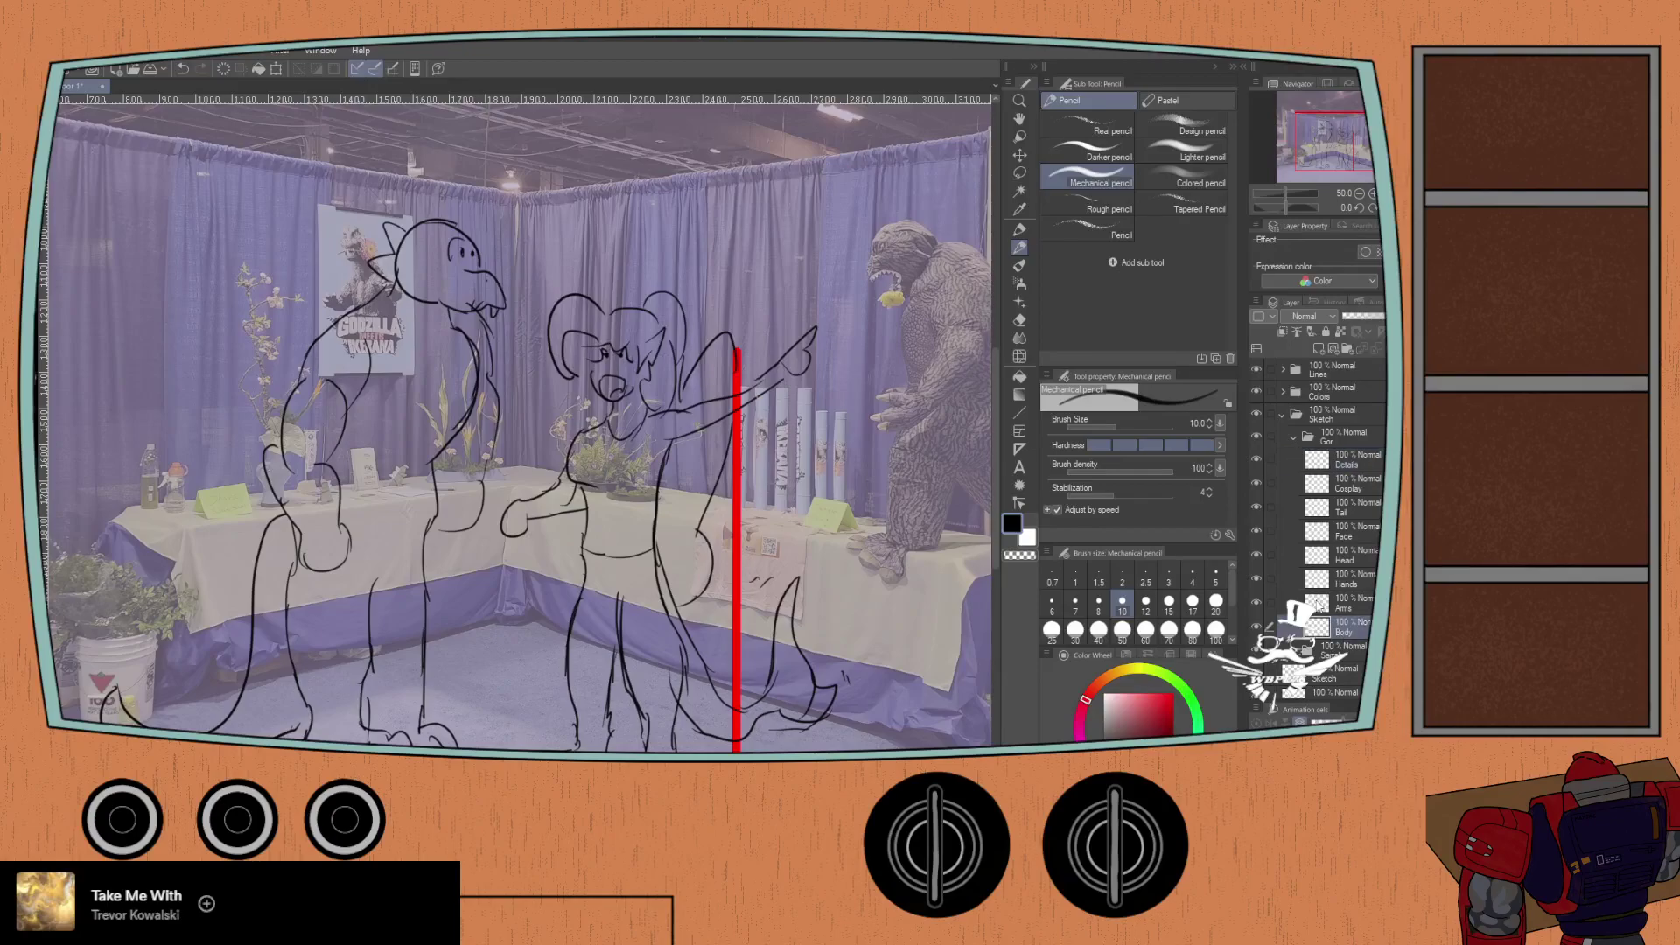
# Step: Move the red guide line from the right character onto the left dragon
pyautogui.moveTo(323, 350); pyautogui.dragTo(380, 320)
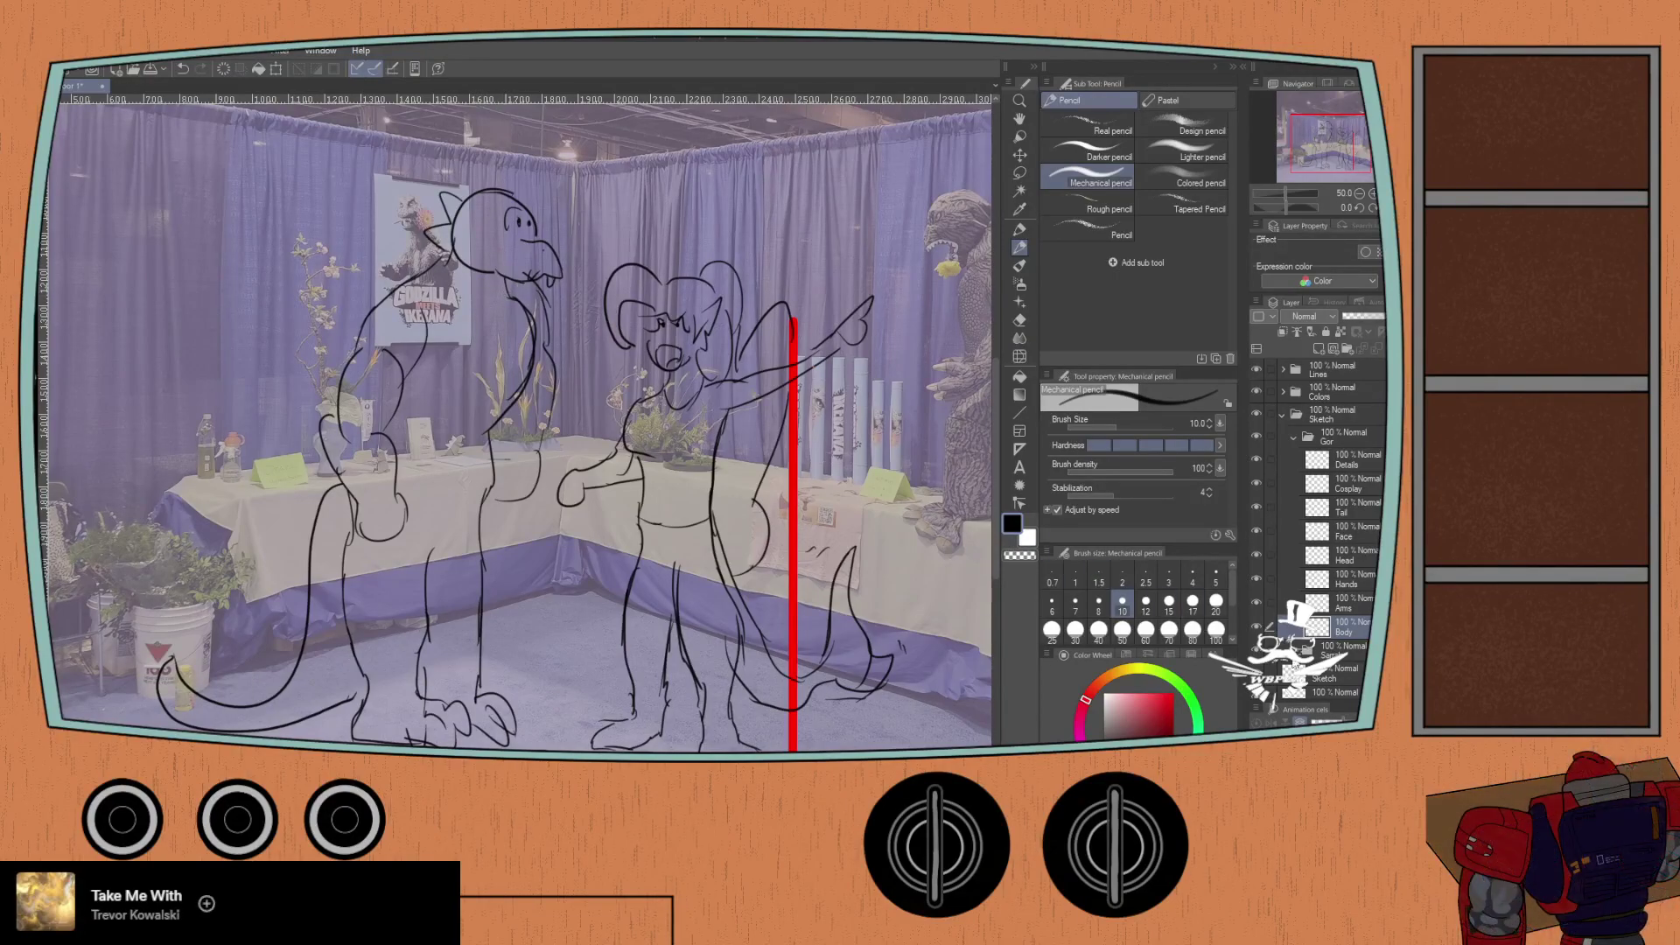
pyautogui.scroll(-3, 1362, 567)
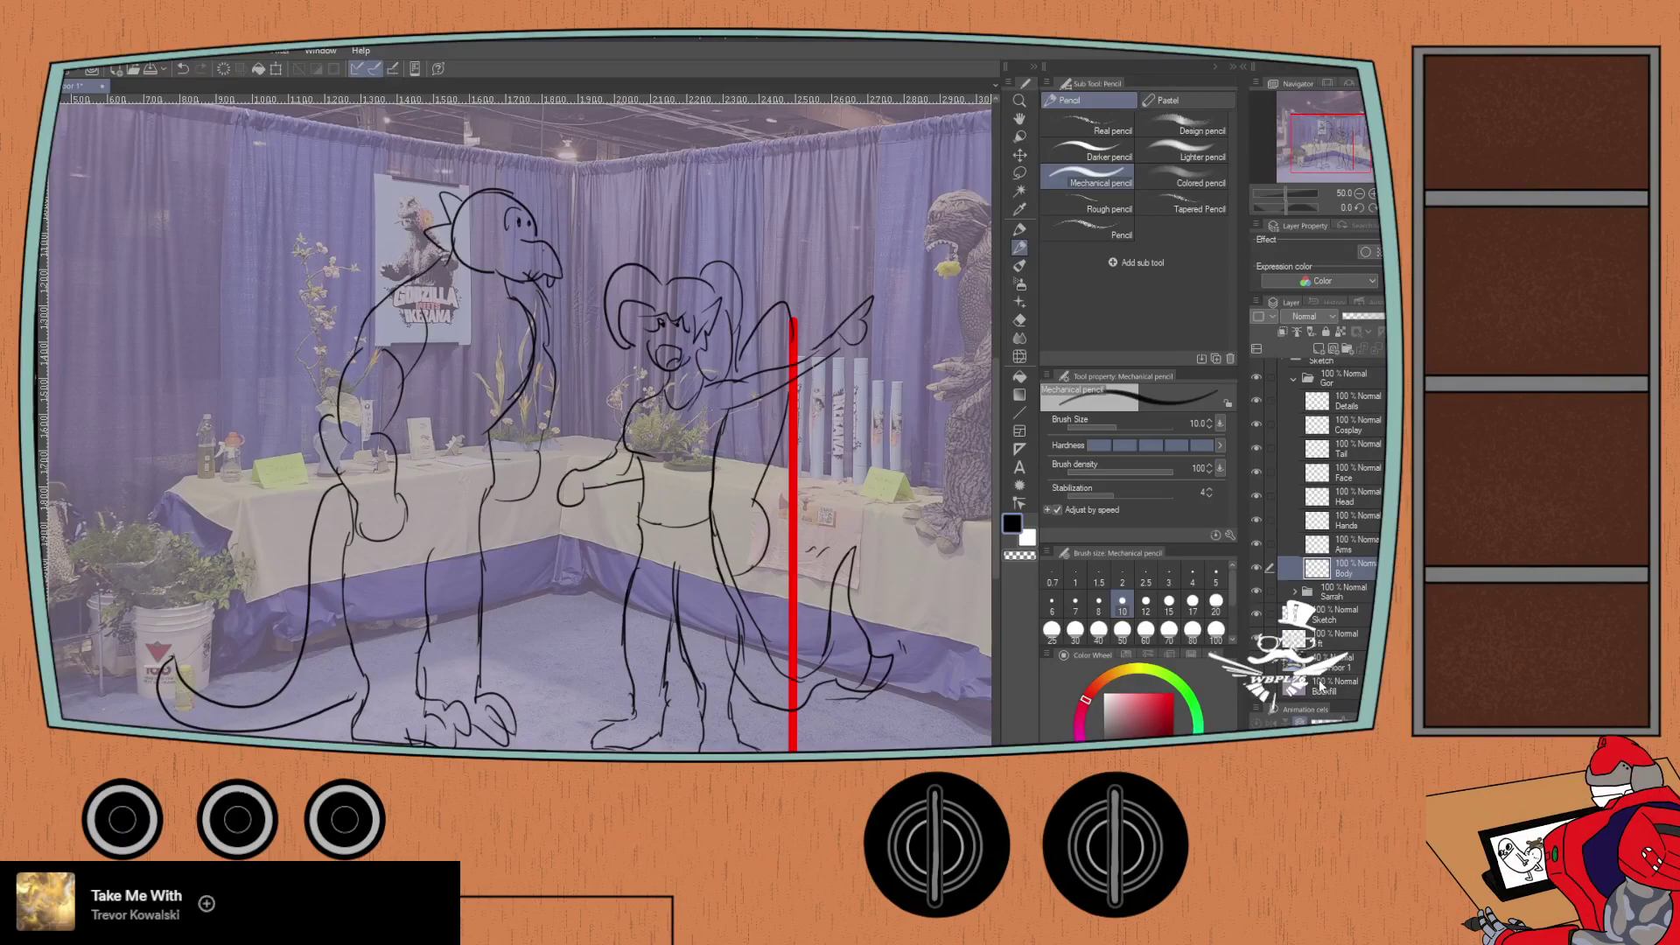
pyautogui.click(1321, 638)
pyautogui.hotkey('ctrl', 't')
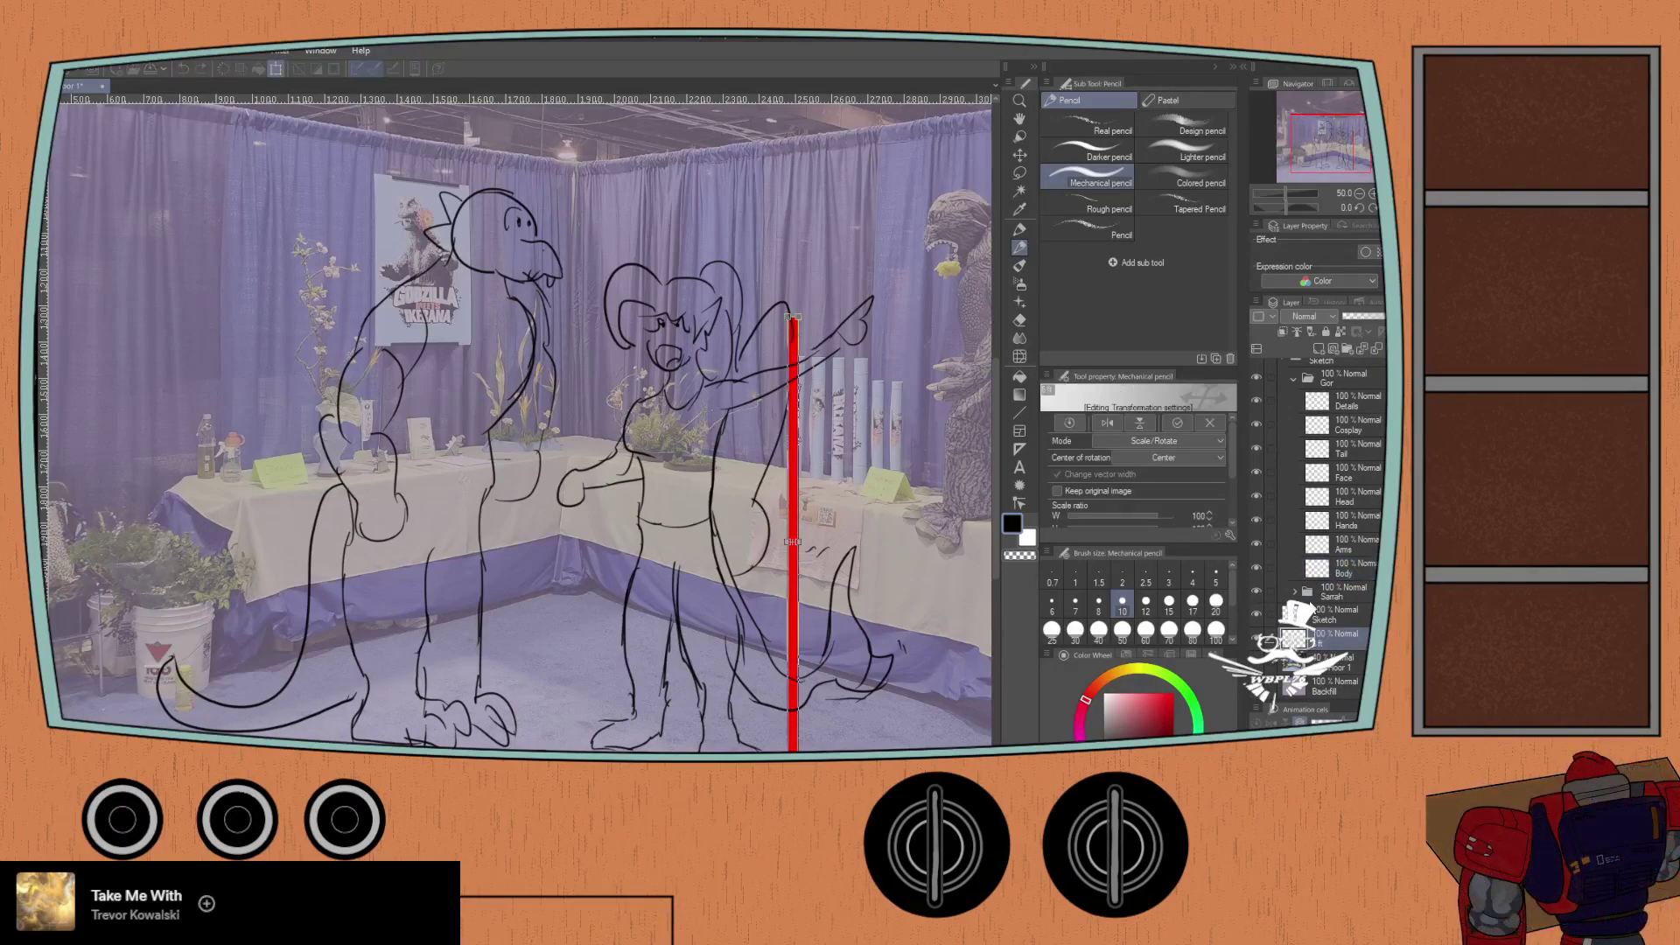
pyautogui.moveTo(780, 510); pyautogui.dragTo(371, 490)
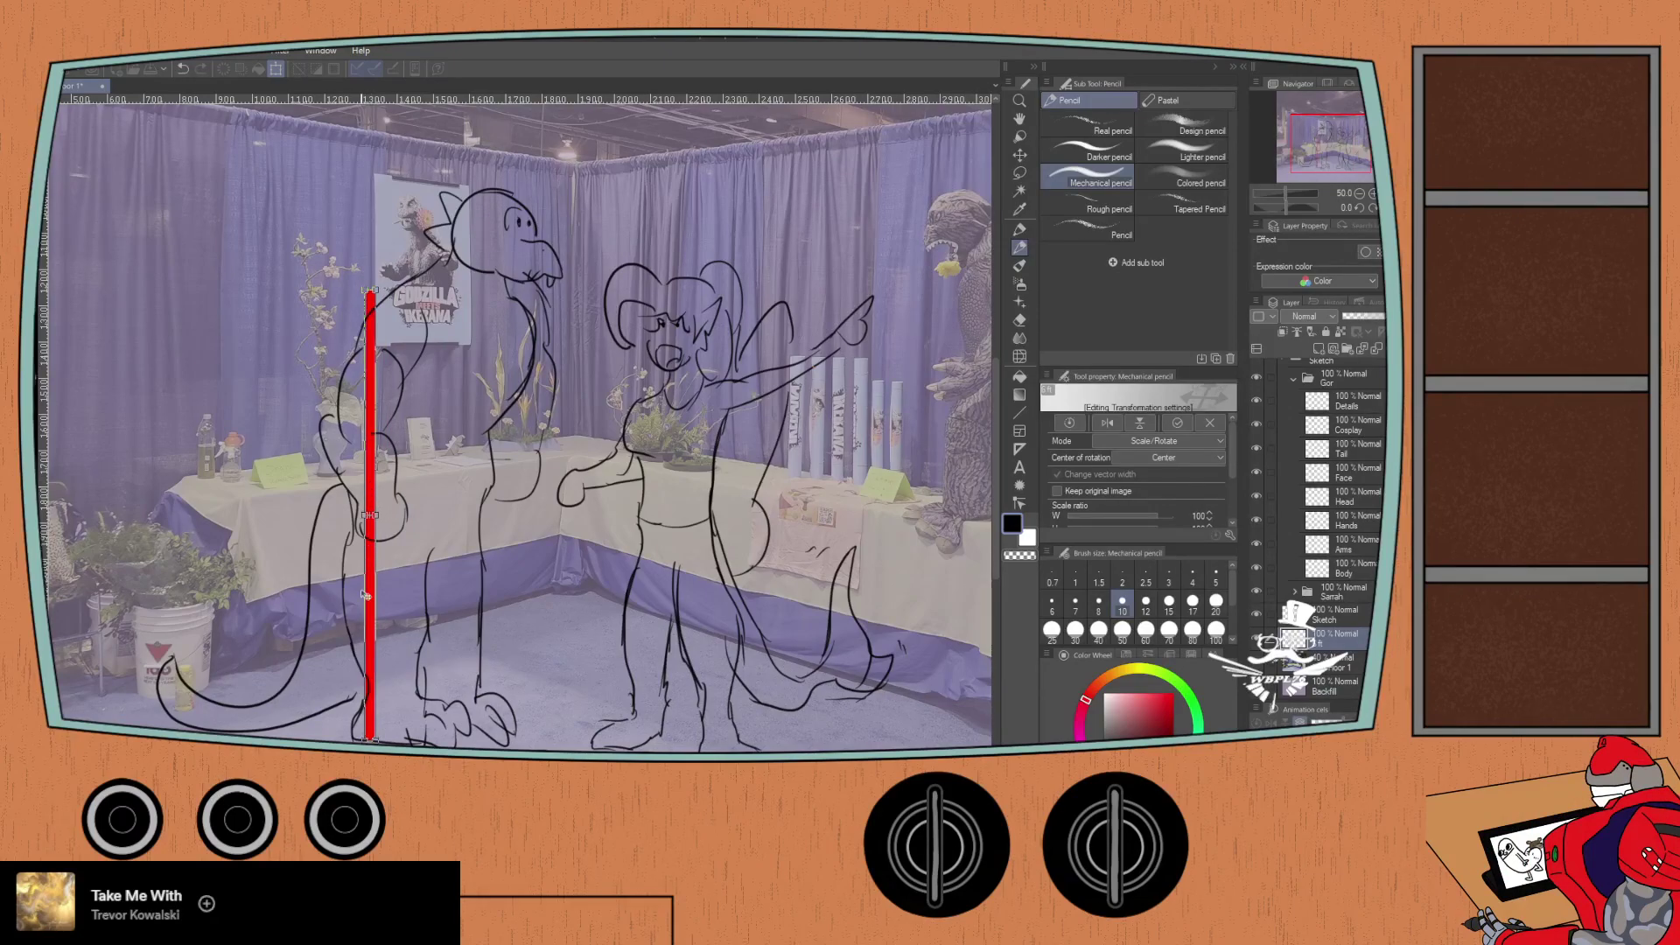
pyautogui.press('Return')
pyautogui.moveTo(302, 401); pyautogui.dragTo(318, 470)
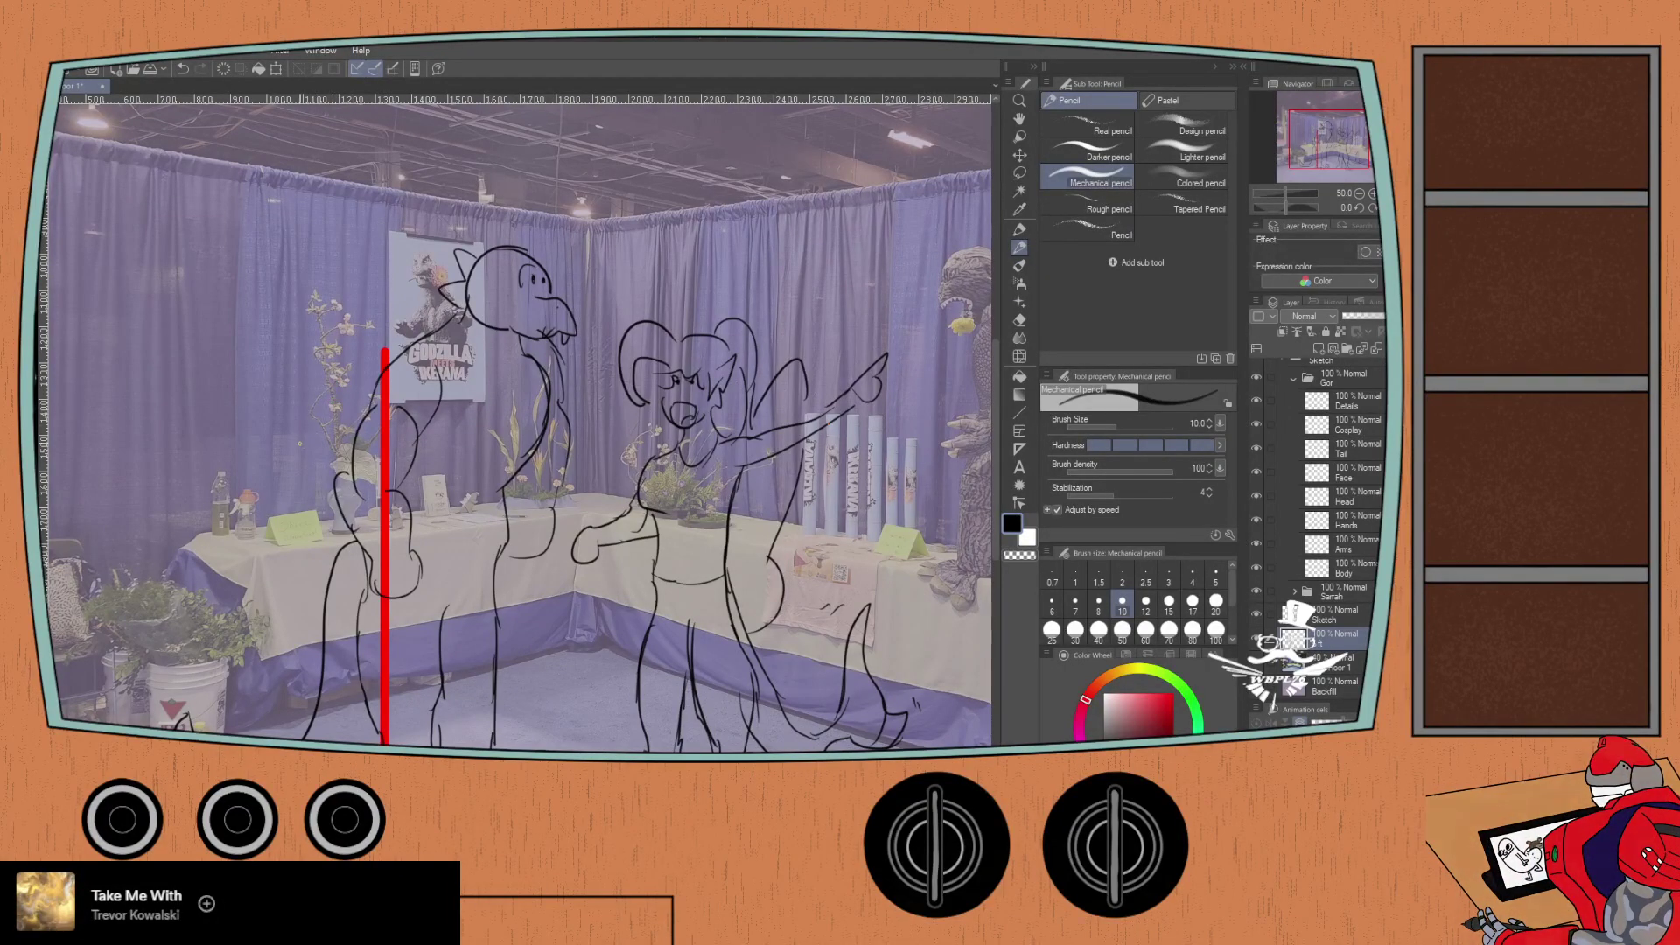
pyautogui.moveTo(301, 446); pyautogui.dragTo(311, 417)
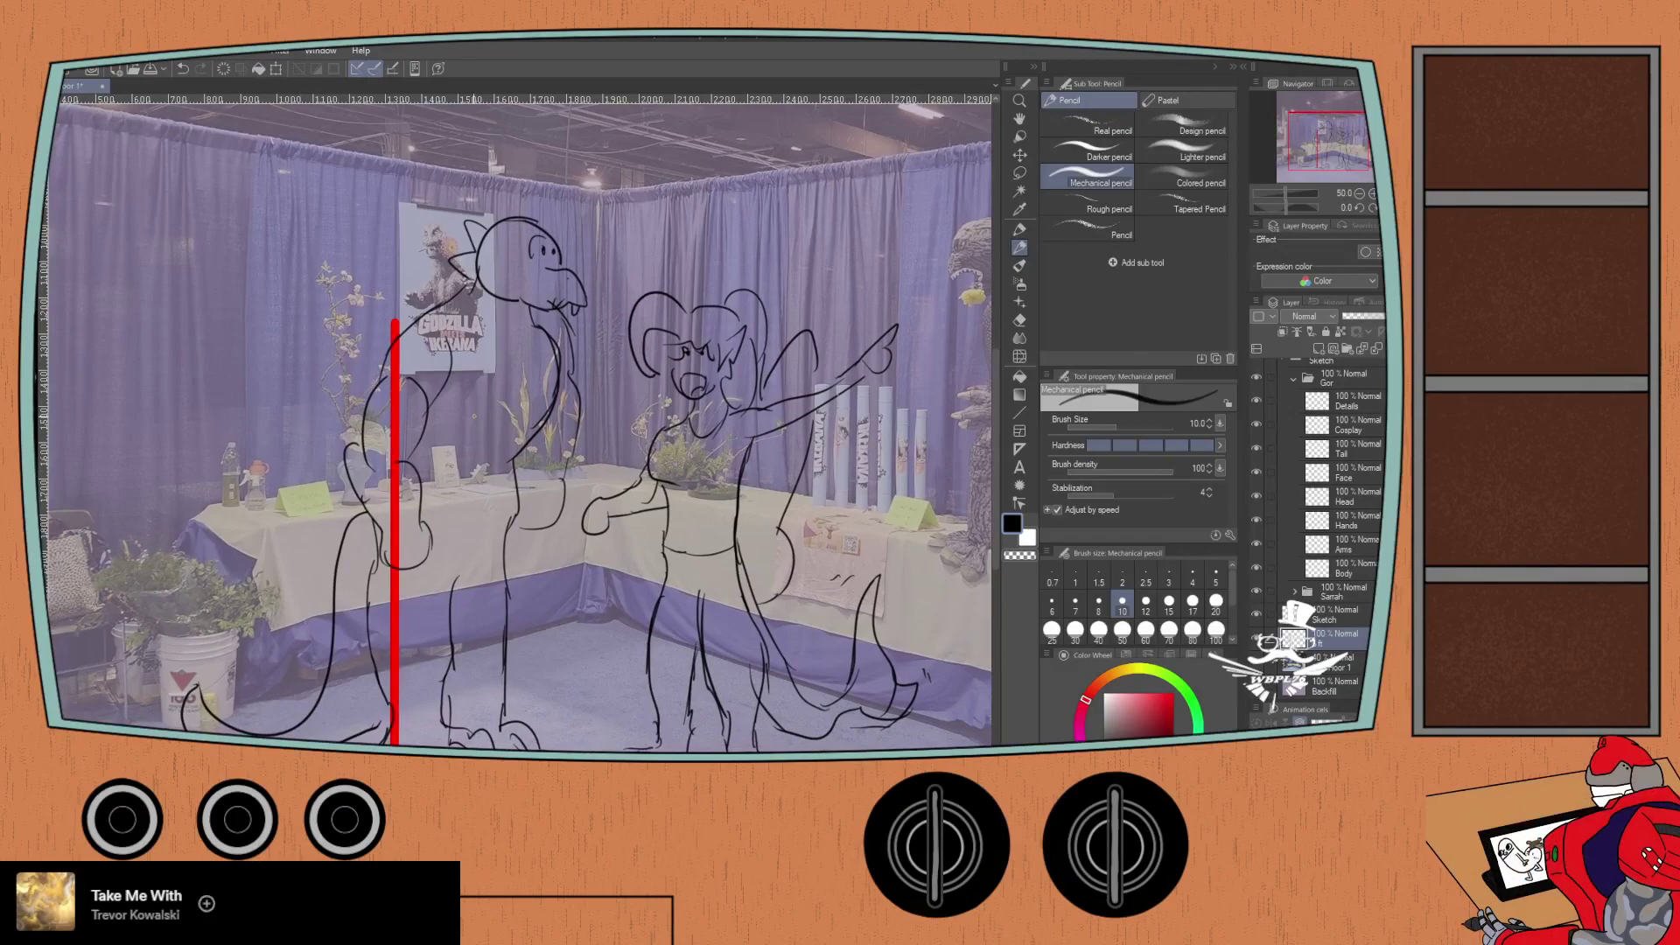
# Step: On the Body layer, sketch the left dragon's back, shoulder and arm outline
pyautogui.click(1337, 569)
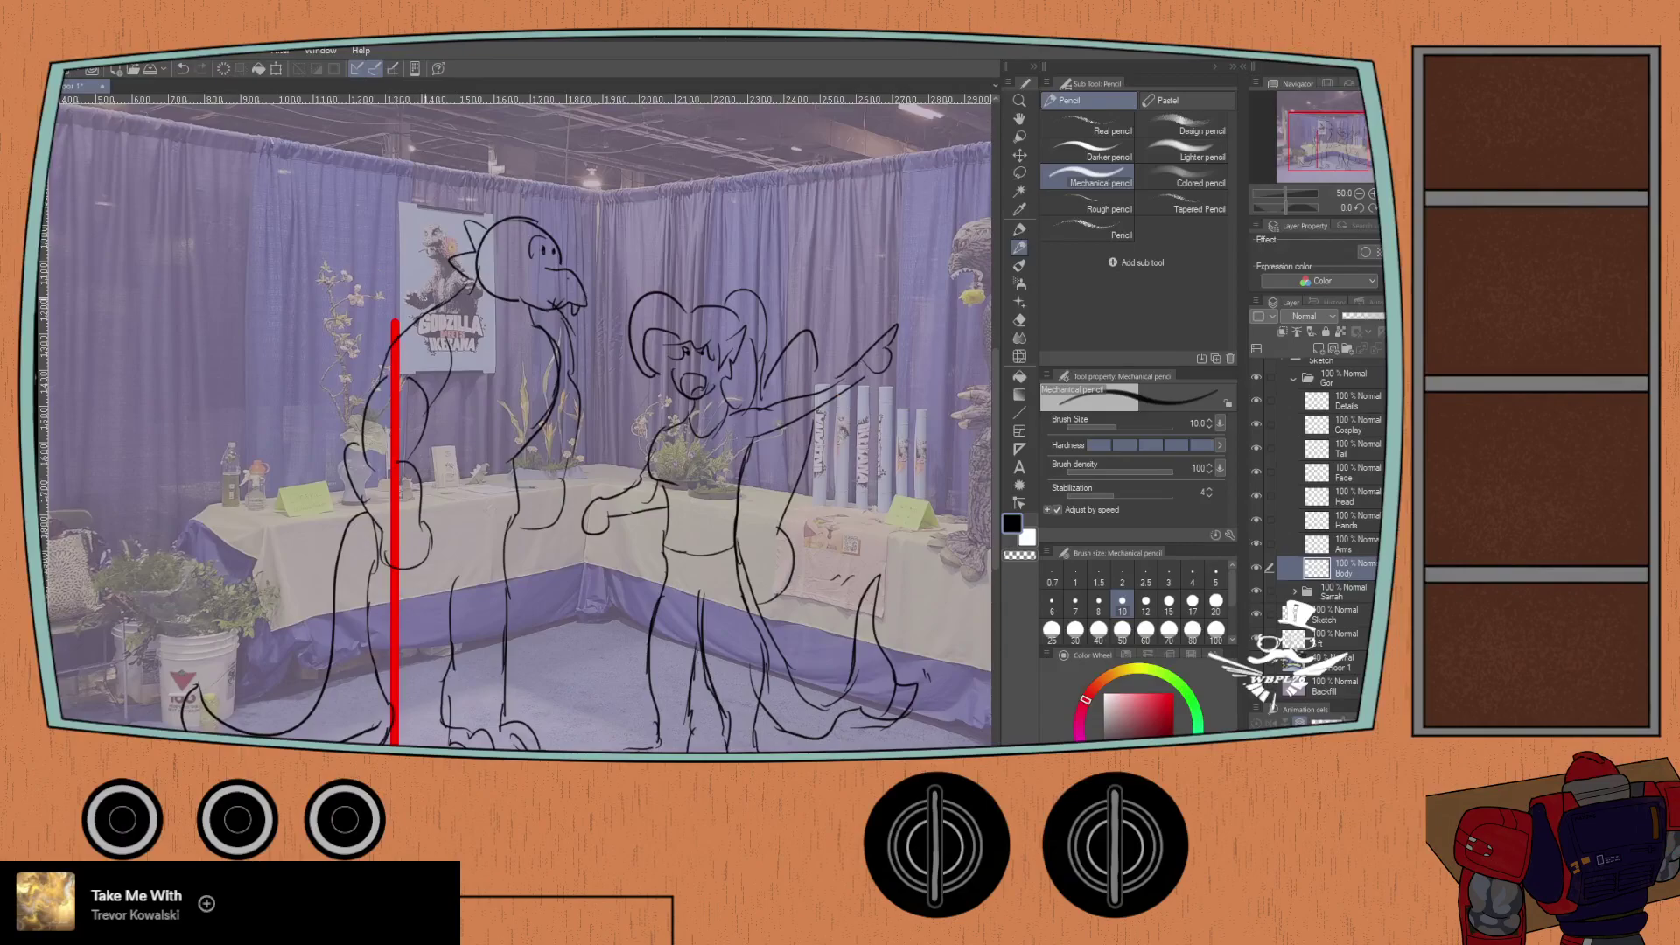
pyautogui.moveTo(438, 284); pyautogui.dragTo(375, 322)
pyautogui.hotkey('ctrl', 'z')
pyautogui.moveTo(379, 322); pyautogui.dragTo(370, 402)
pyautogui.moveTo(407, 319); pyautogui.dragTo(427, 415)
pyautogui.moveTo(372, 343)
pyautogui.mouseDown()
pyautogui.moveTo(418, 419)
pyautogui.moveTo(378, 319)
pyautogui.moveTo(460, 278)
pyautogui.mouseUp()
pyautogui.hotkey('ctrl', 'z')
pyautogui.hotkey('ctrl', 'z')
pyautogui.moveTo(367, 381)
pyautogui.mouseDown()
pyautogui.moveTo(371, 337)
pyautogui.moveTo(457, 289)
pyautogui.moveTo(504, 292)
pyautogui.moveTo(586, 326)
pyautogui.moveTo(525, 407)
pyautogui.moveTo(469, 433)
pyautogui.moveTo(599, 413)
pyautogui.mouseUp()
# Step: Sketch the left dragon's torso side up to the jaw and its hand
pyautogui.moveTo(553, 299)
pyautogui.mouseDown()
pyautogui.moveTo(586, 311)
pyautogui.moveTo(610, 375)
pyautogui.mouseUp()
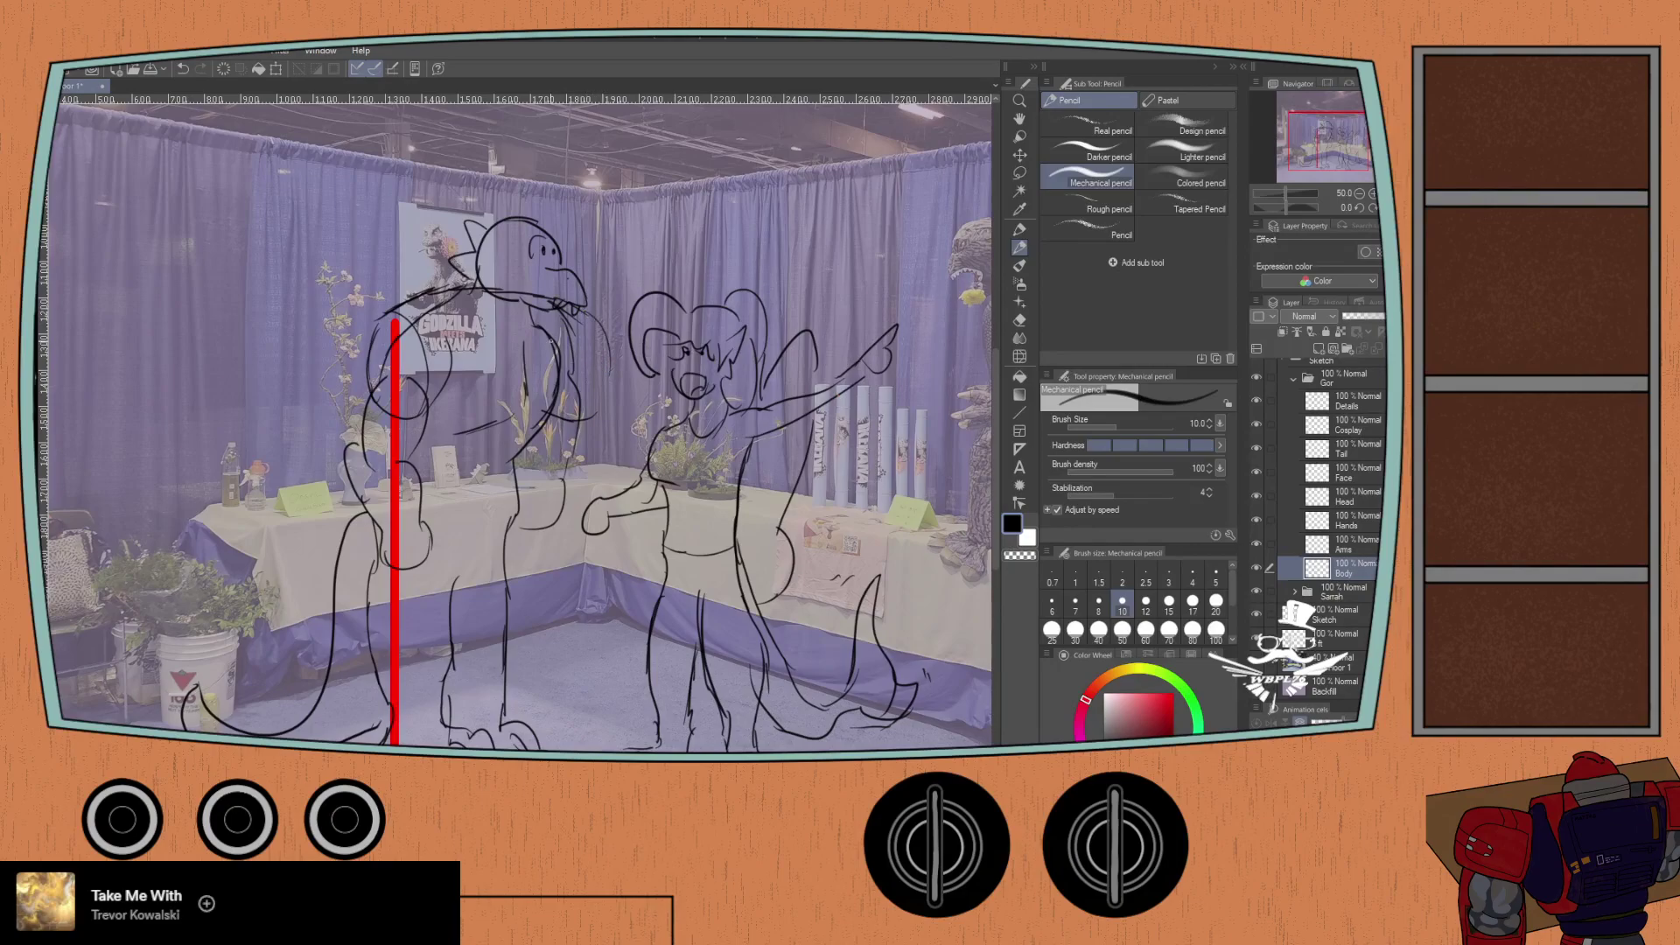
pyautogui.hotkey('ctrl', 'z')
pyautogui.hotkey('ctrl', 'z')
pyautogui.moveTo(540, 418)
pyautogui.mouseDown()
pyautogui.moveTo(575, 426)
pyautogui.moveTo(589, 385)
pyautogui.moveTo(588, 320)
pyautogui.moveTo(553, 298)
pyautogui.moveTo(582, 428)
pyautogui.moveTo(445, 435)
pyautogui.moveTo(550, 468)
pyautogui.moveTo(534, 527)
pyautogui.mouseUp()
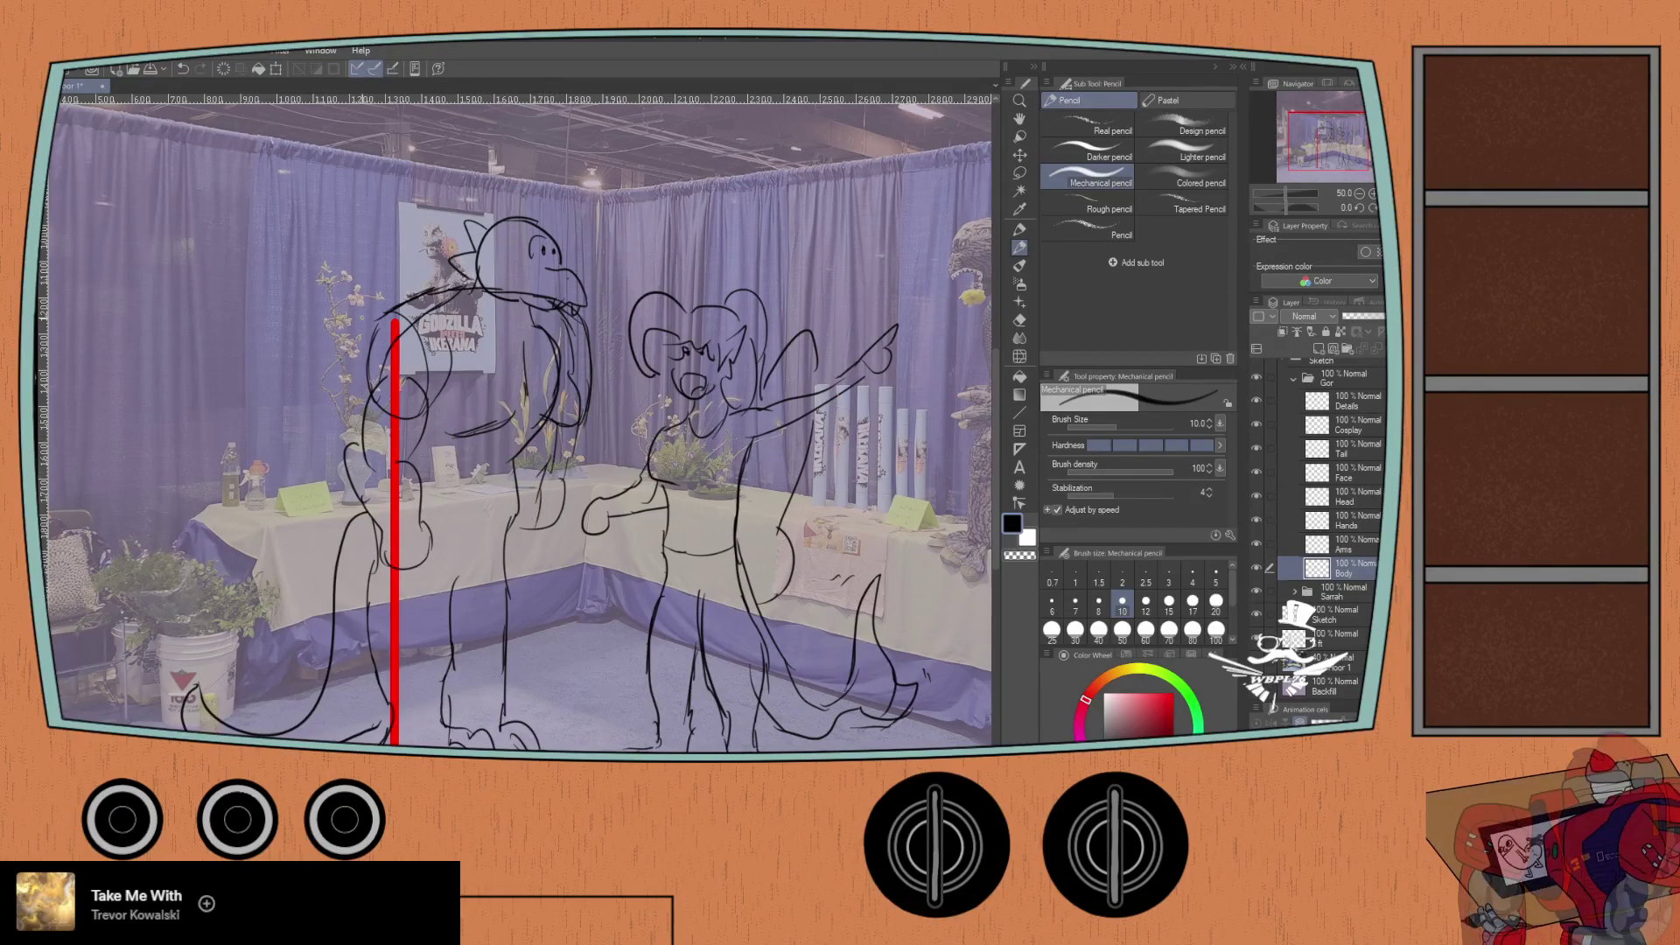
pyautogui.hotkey('ctrl', 'z')
pyautogui.hotkey('ctrl', 'z')
pyautogui.hotkey('ctrl', 'z')
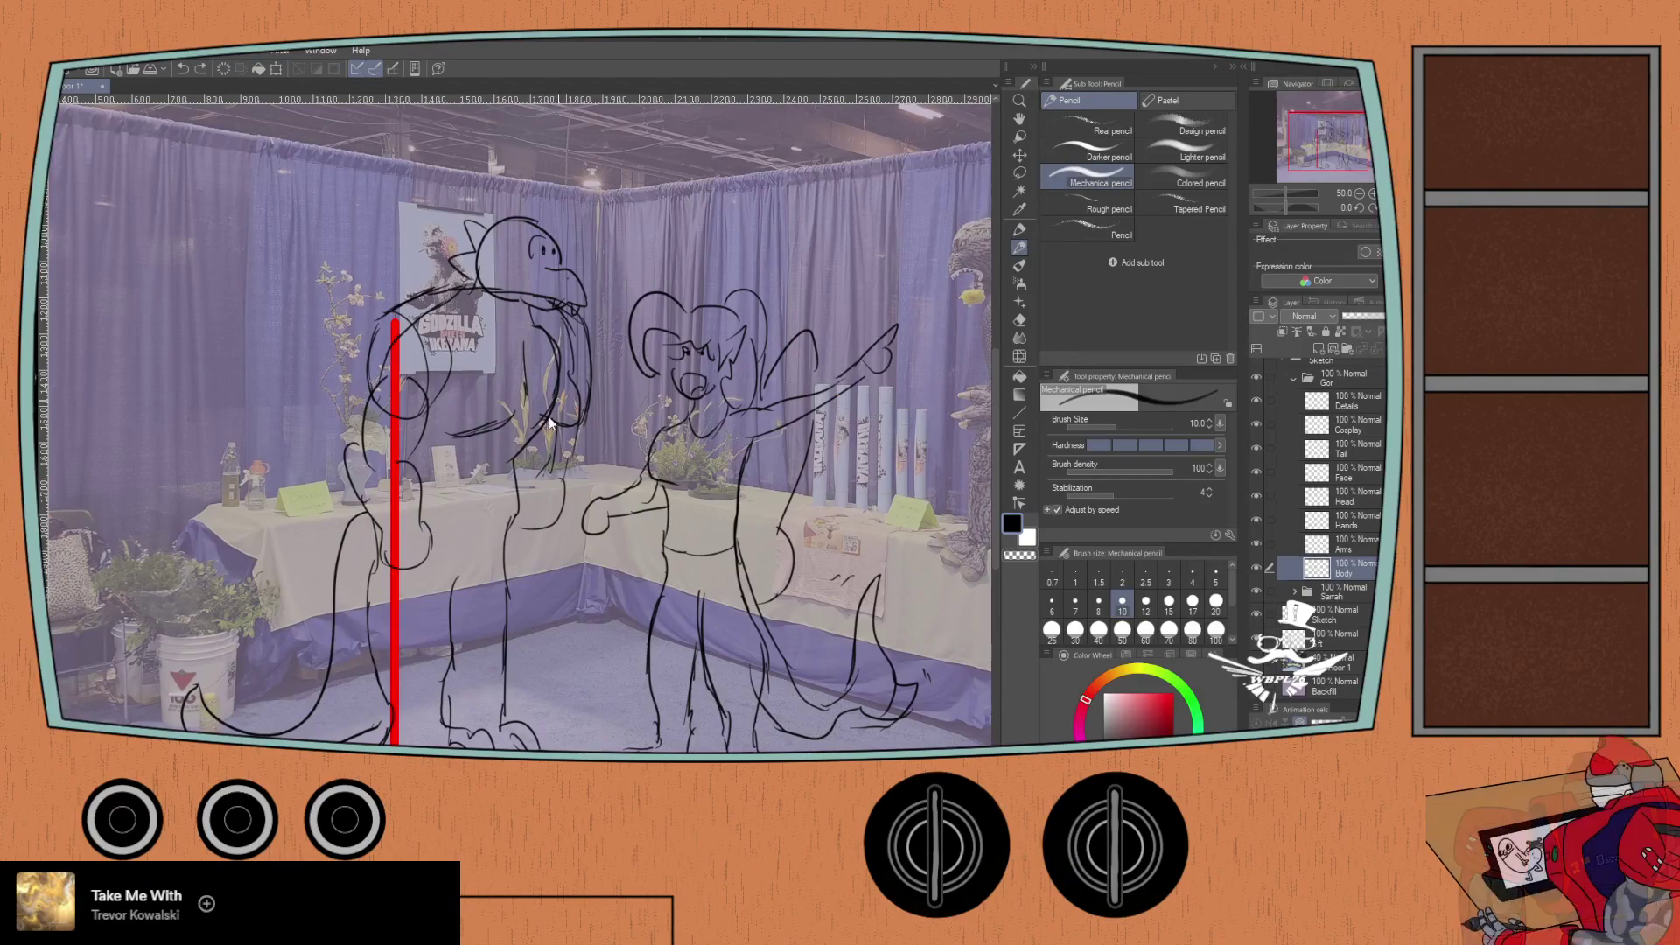
pyautogui.moveTo(571, 424); pyautogui.dragTo(553, 482)
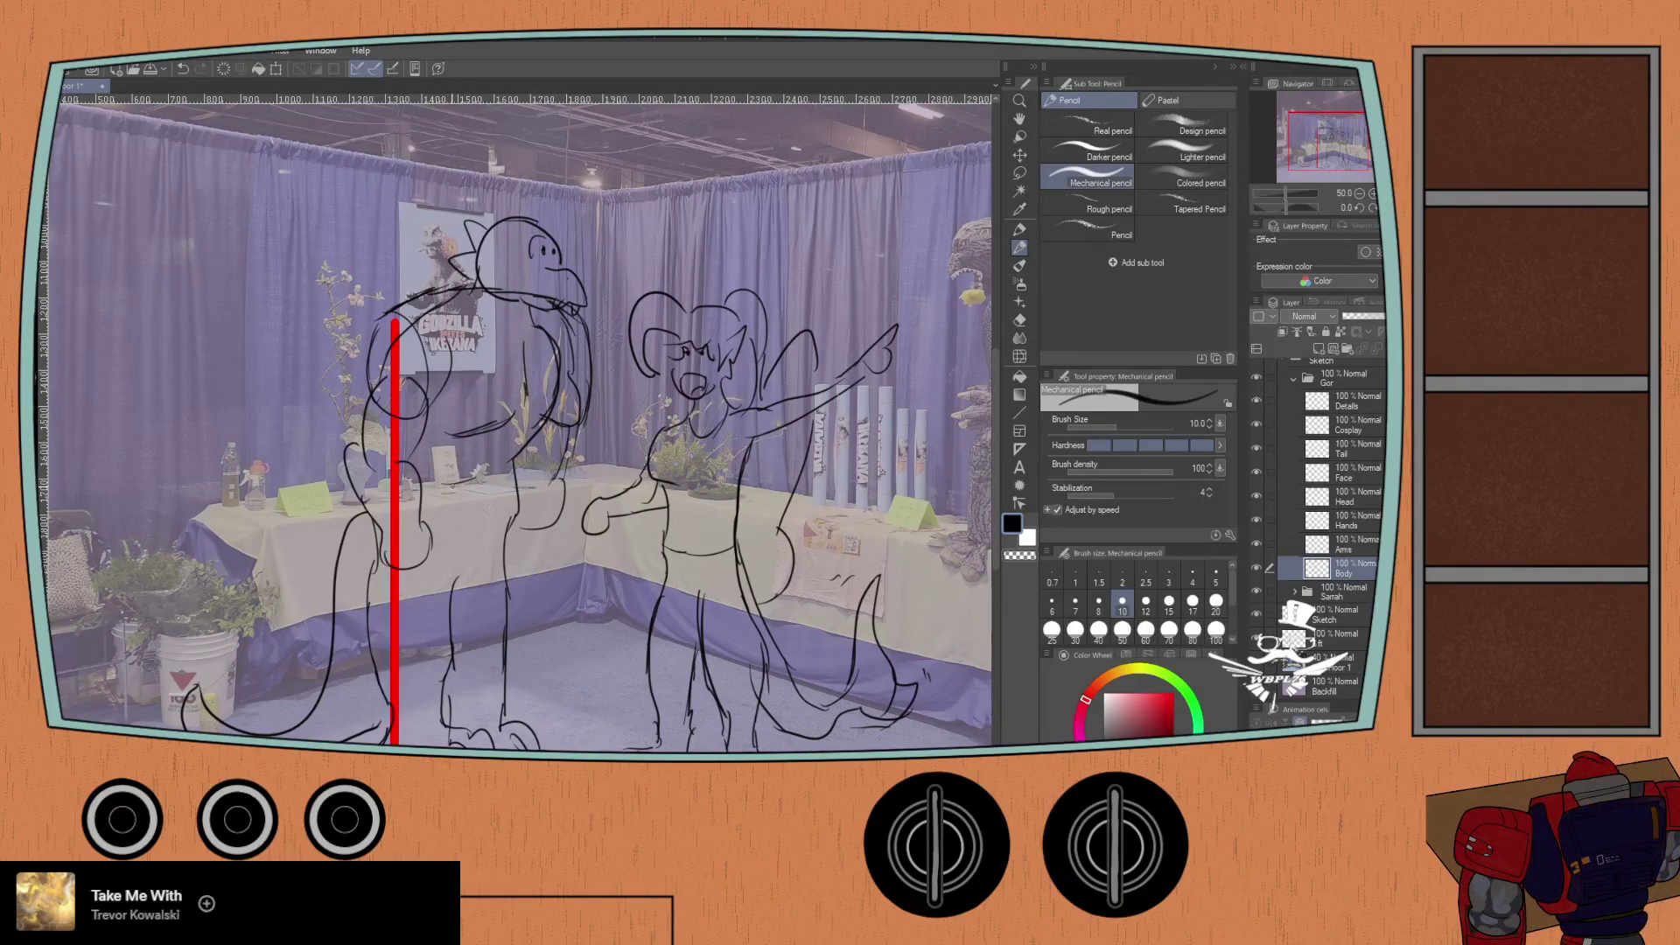
pyautogui.moveTo(529, 501)
pyautogui.mouseDown()
pyautogui.moveTo(535, 527)
pyautogui.moveTo(508, 544)
pyautogui.mouseUp()
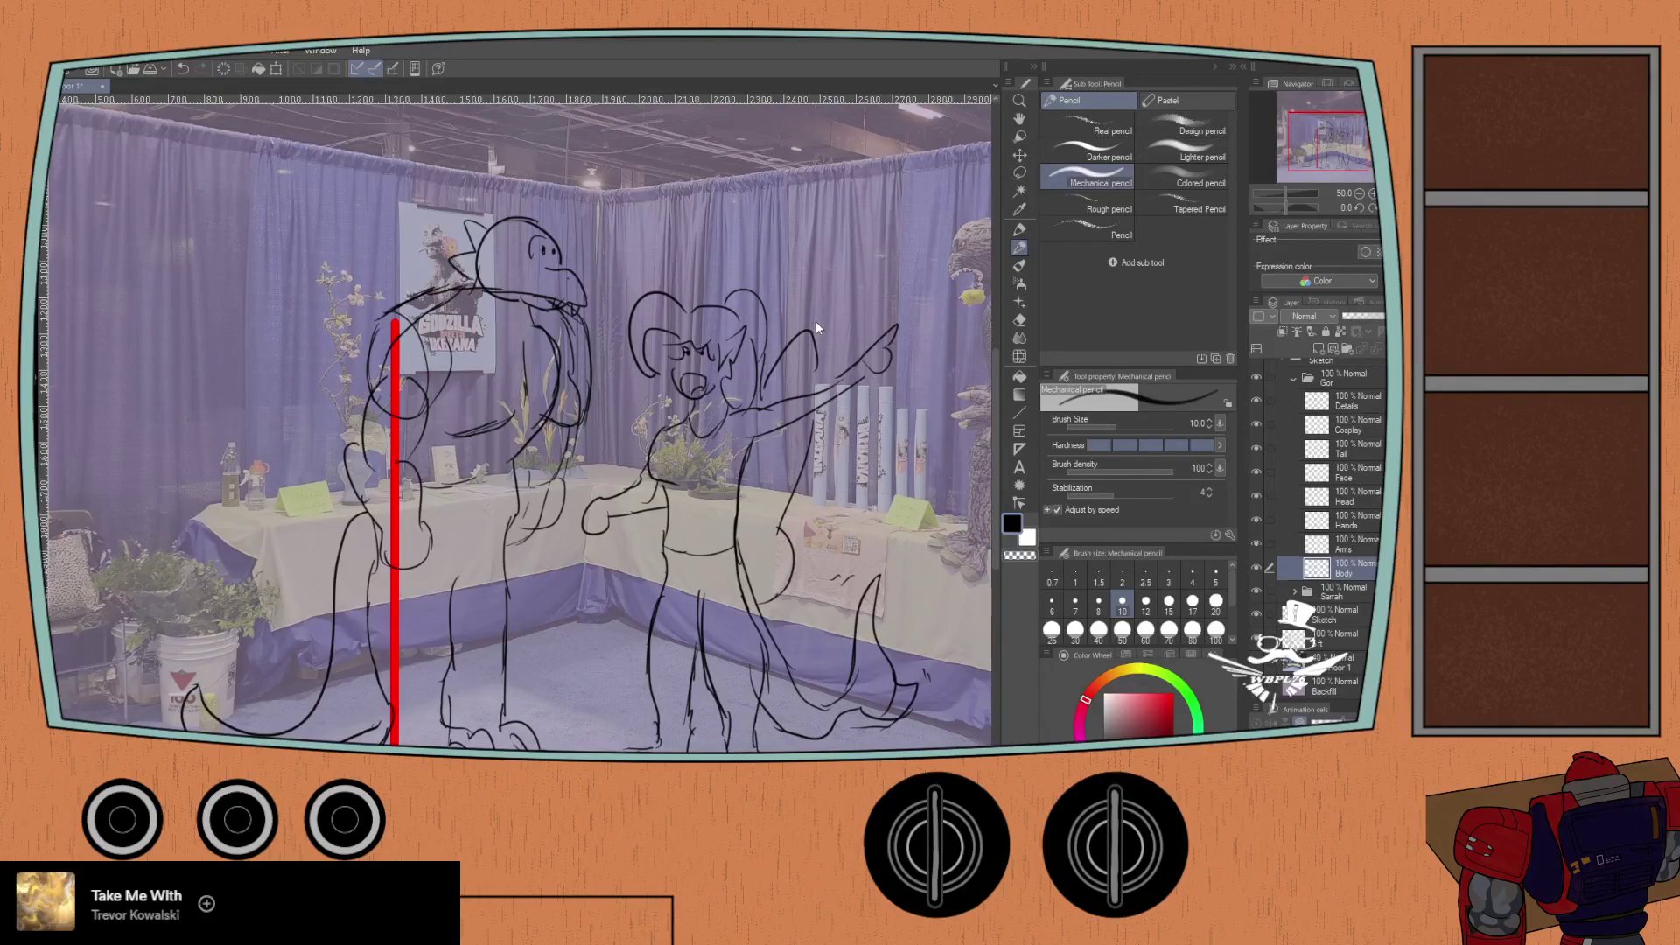
# Step: Show the Chest 2 reference above the sketch and flip it horizontally
pyautogui.click(847, 572)
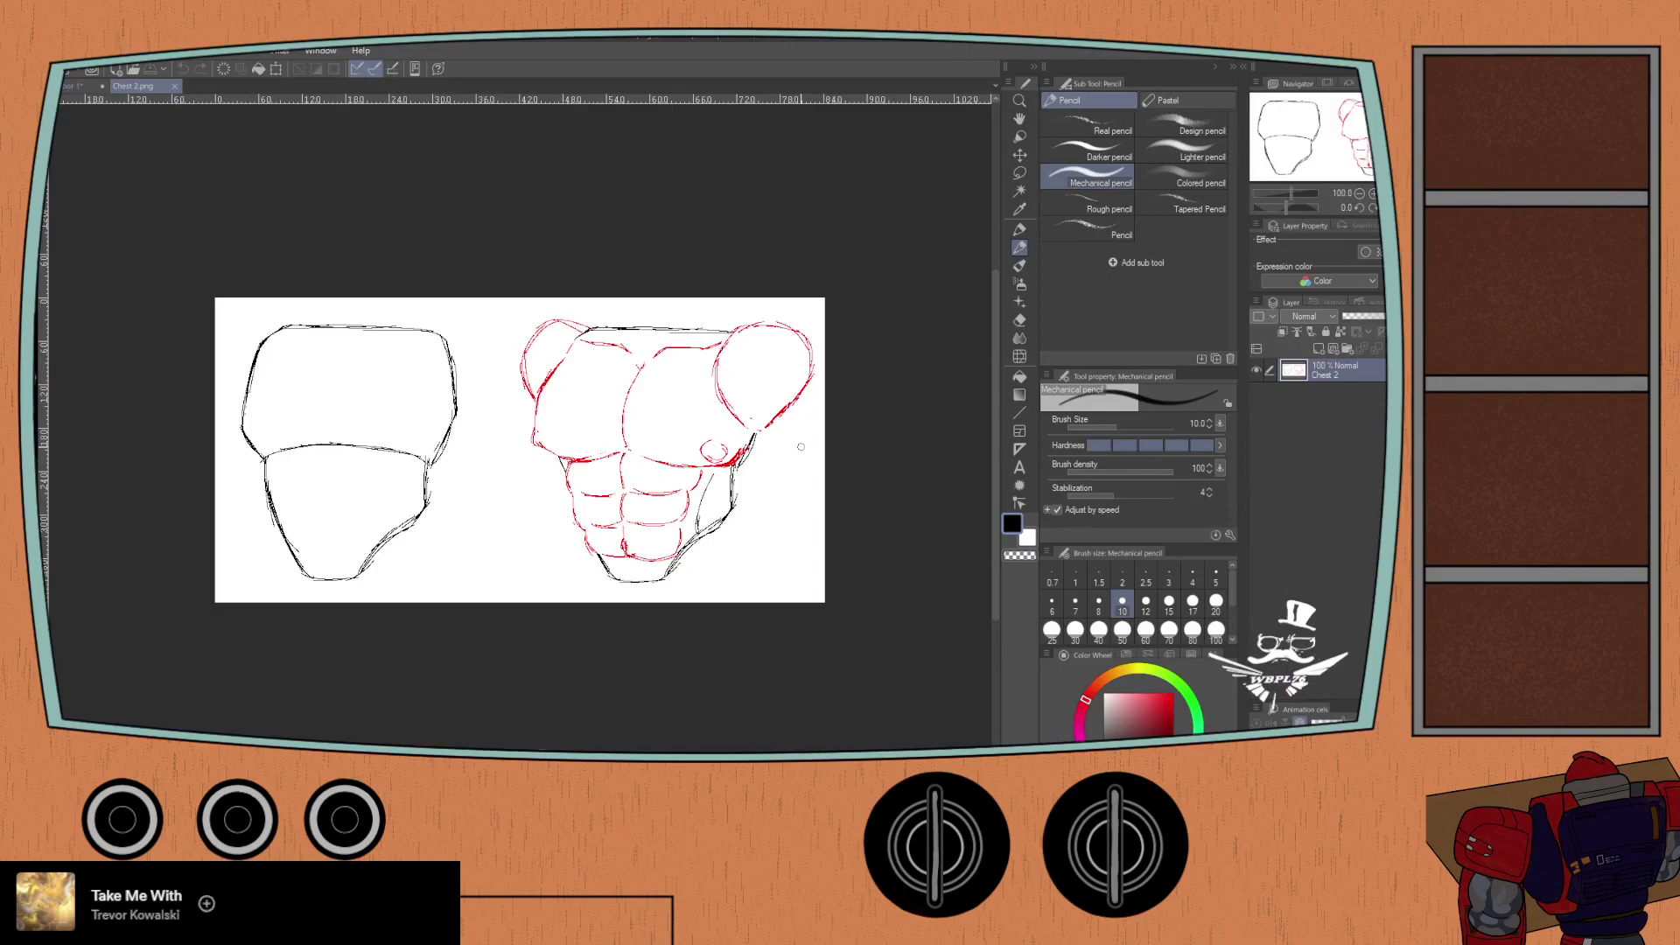
pyautogui.moveTo(138, 86); pyautogui.dragTo(118, 73)
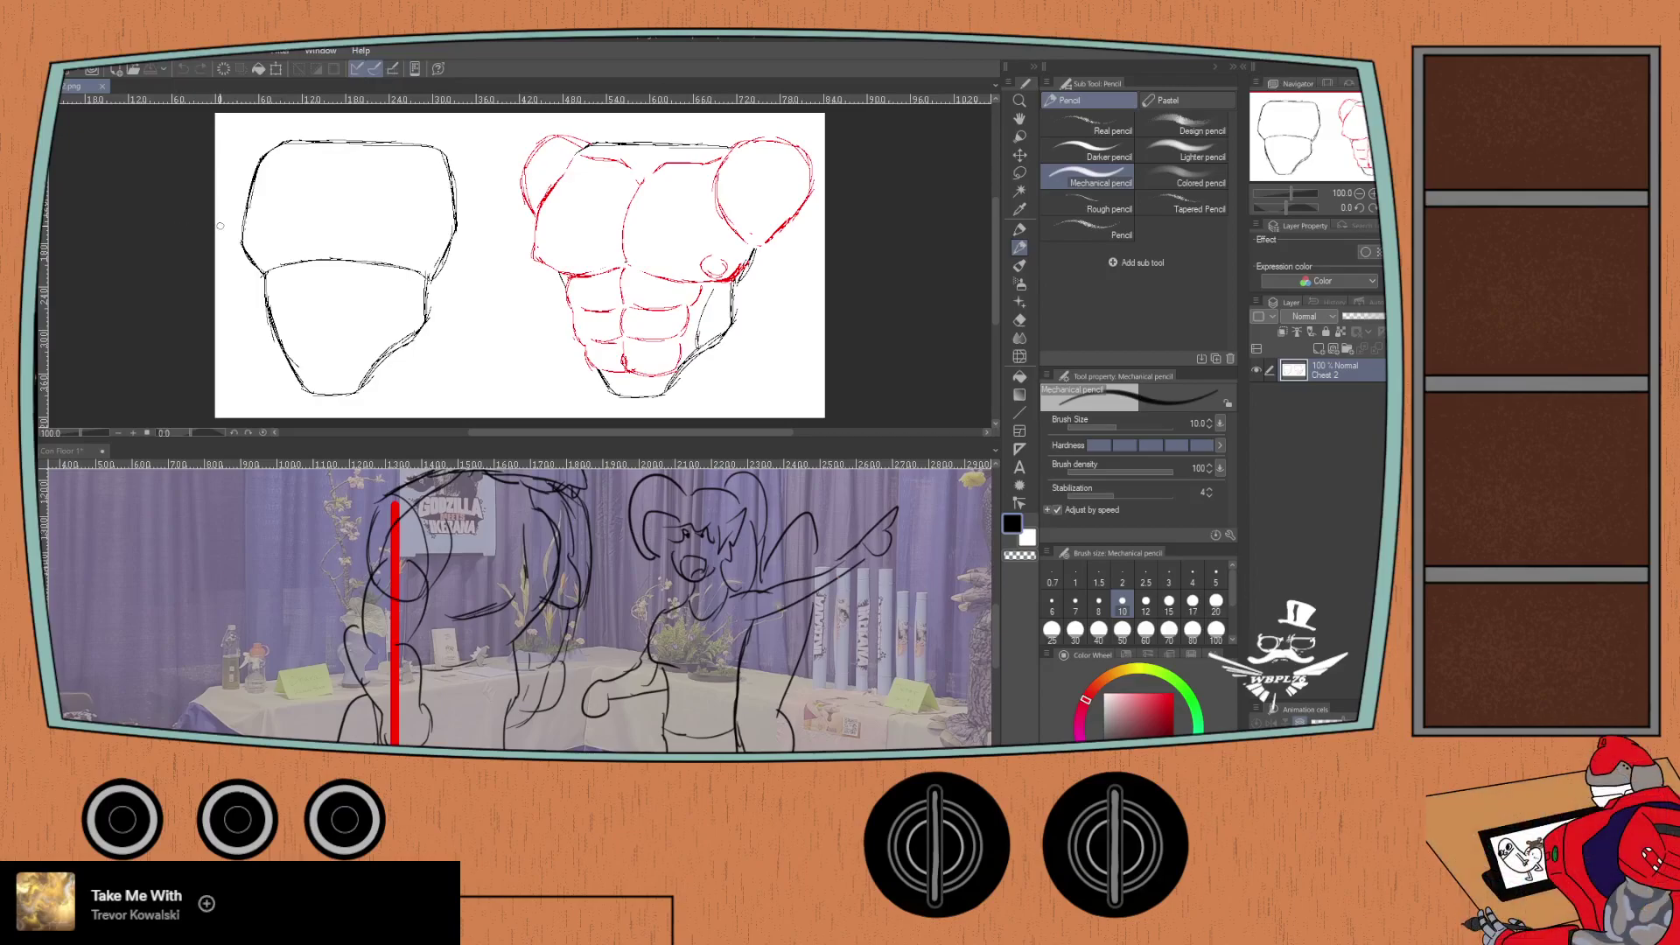
pyautogui.scroll(-2, 223, 225)
pyautogui.moveTo(295, 238); pyautogui.dragTo(575, 209)
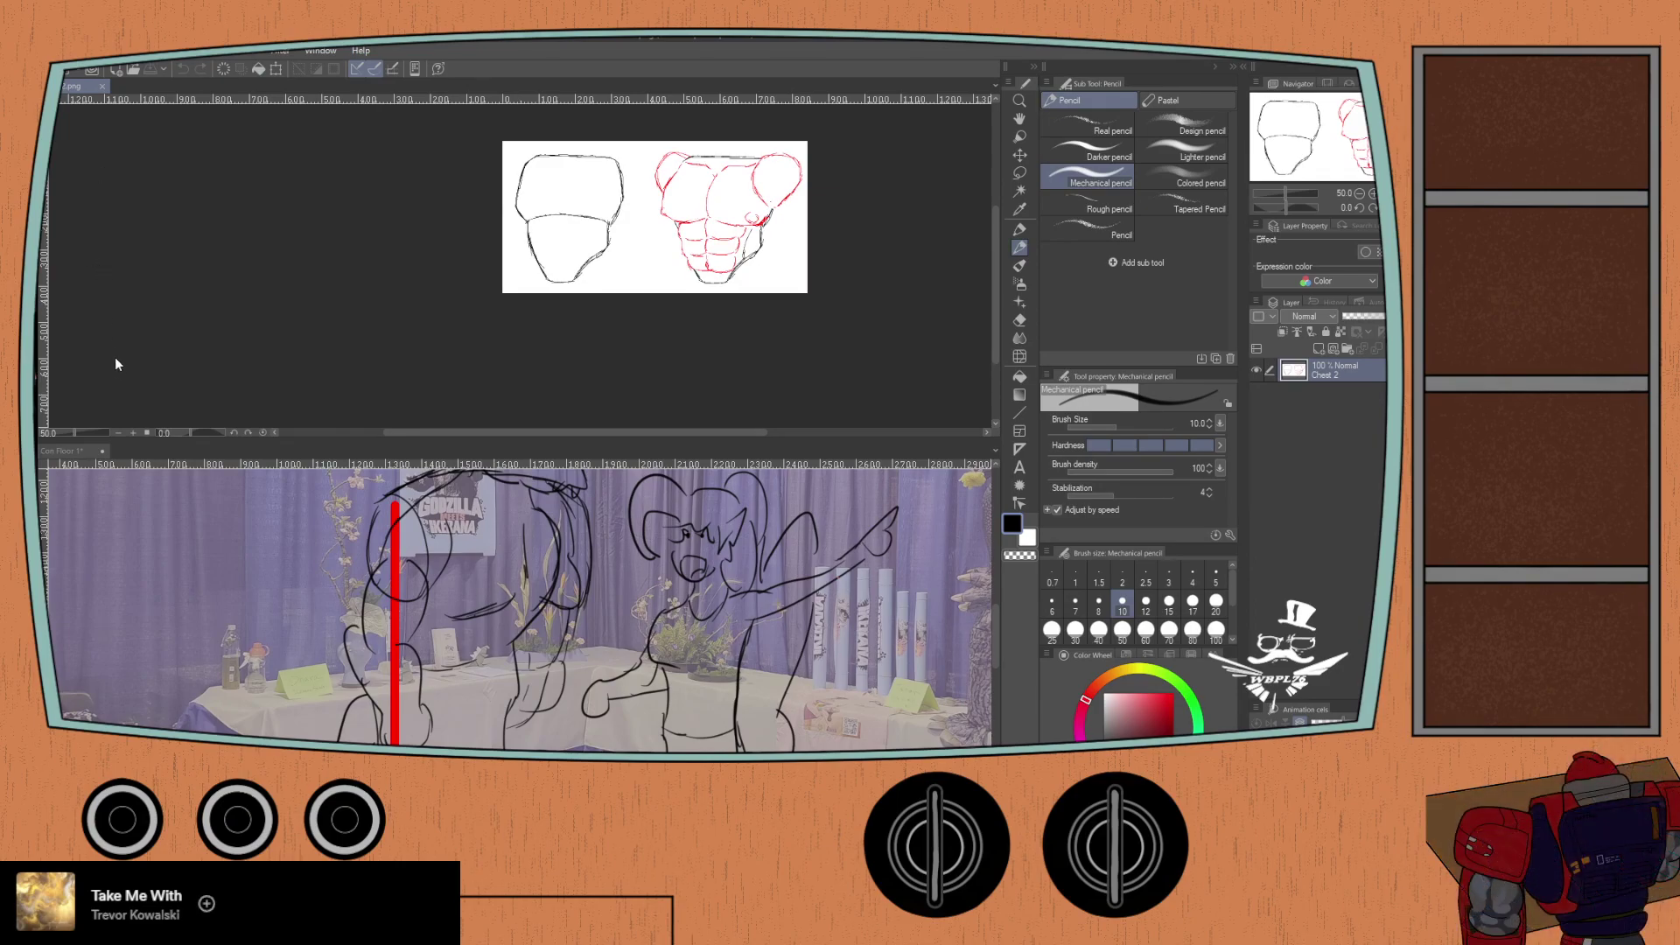
pyautogui.click(318, 536)
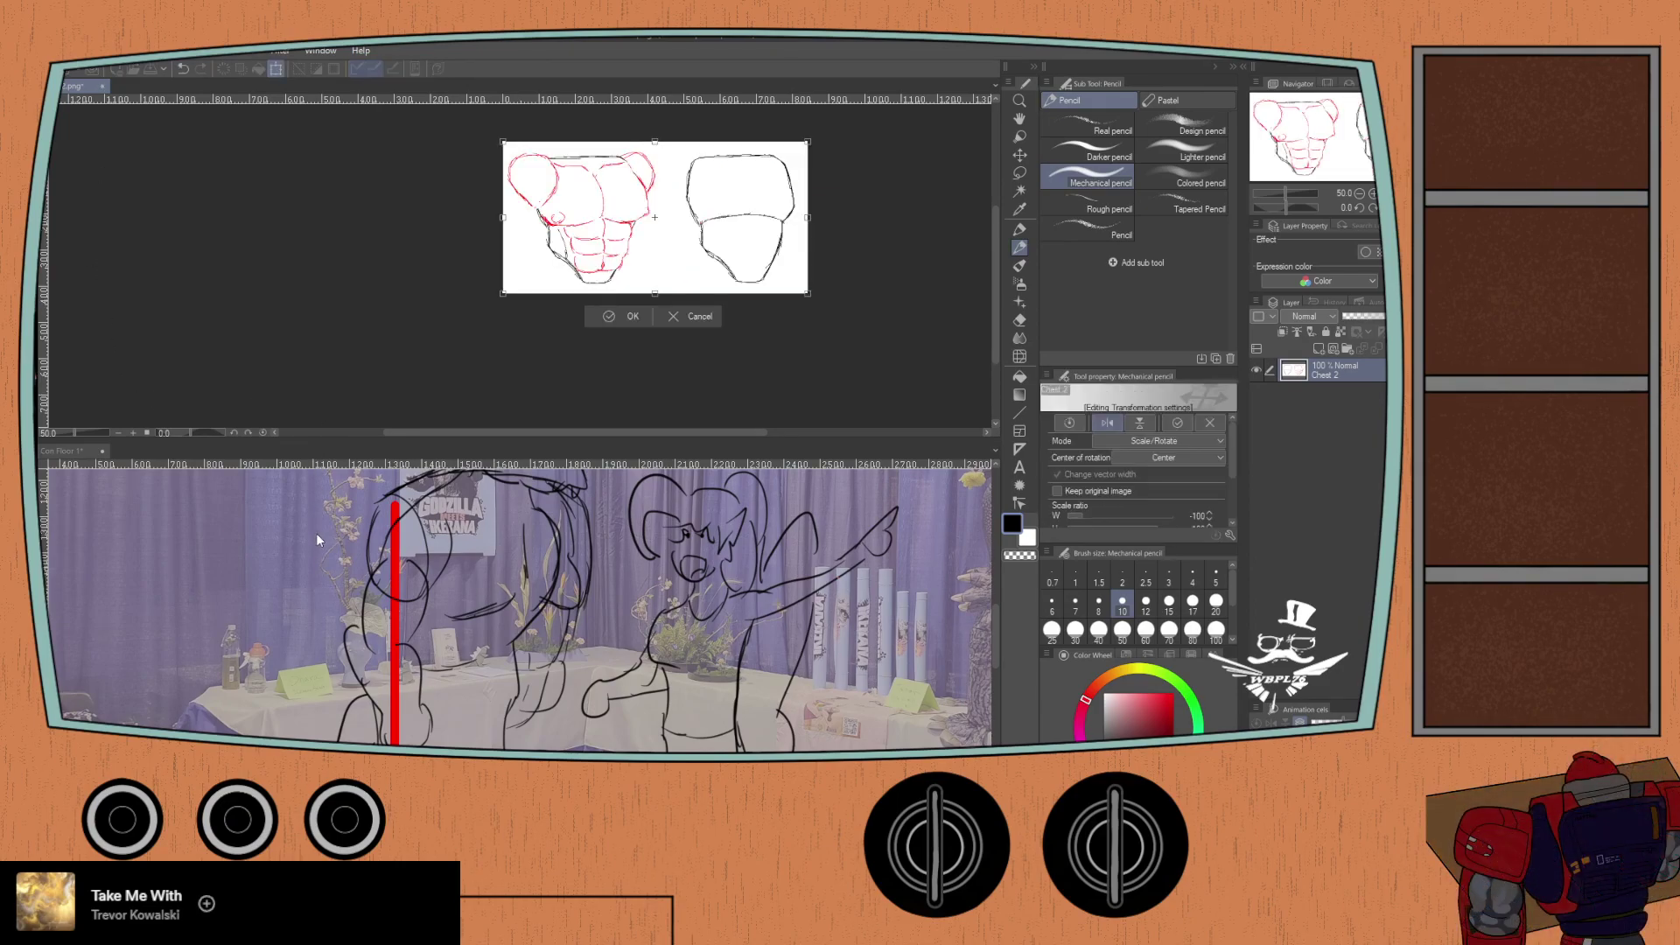
pyautogui.click(604, 317)
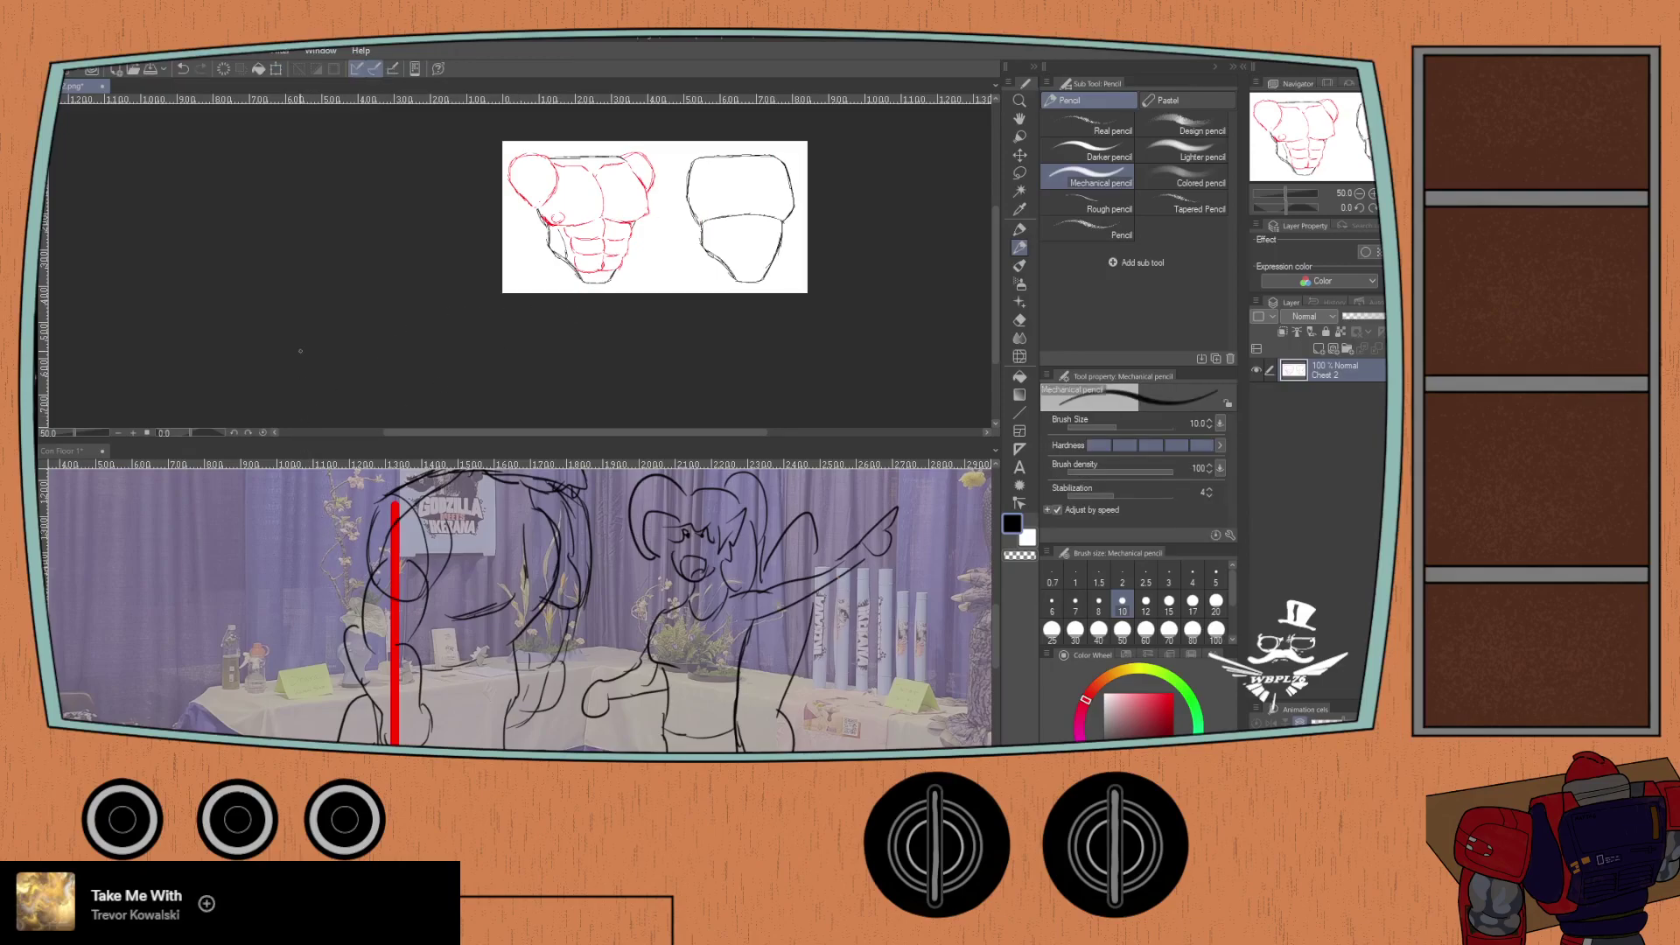
# Step: Arrange the reference and sketch views, then hide the convention booth photo layer
pyautogui.moveTo(299, 433); pyautogui.dragTo(303, 234)
pyautogui.moveTo(405, 158)
pyautogui.mouseDown()
pyautogui.moveTo(449, 172)
pyautogui.moveTo(719, 166)
pyautogui.mouseUp()
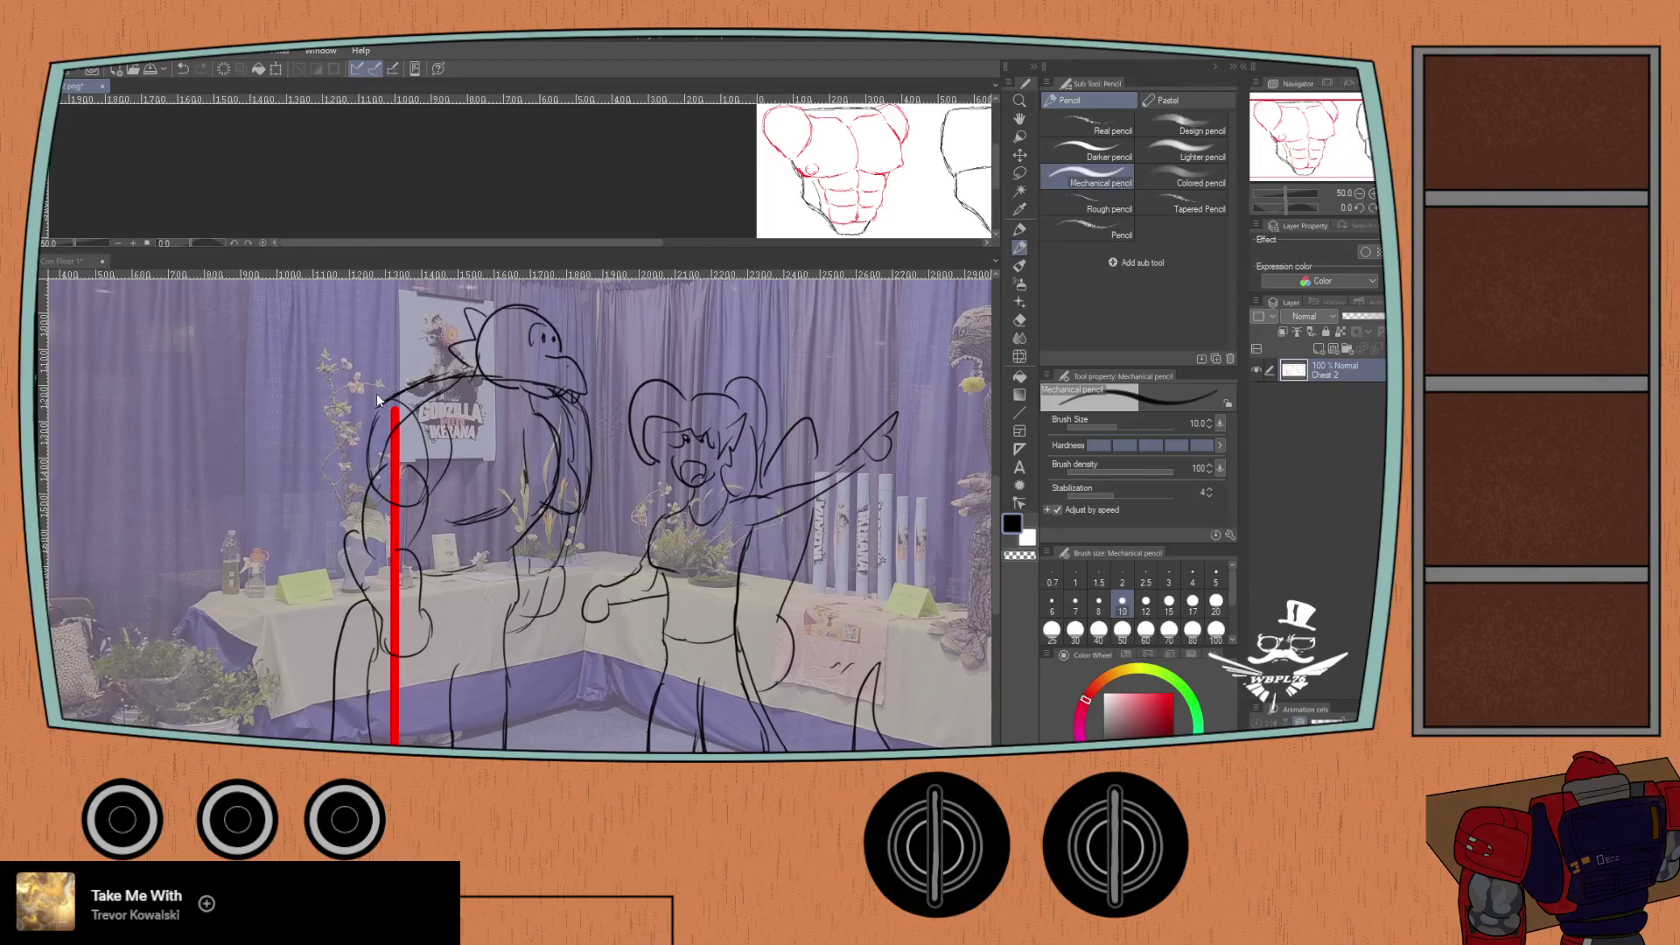
pyautogui.click(994, 499)
pyautogui.moveTo(445, 419); pyautogui.dragTo(443, 421)
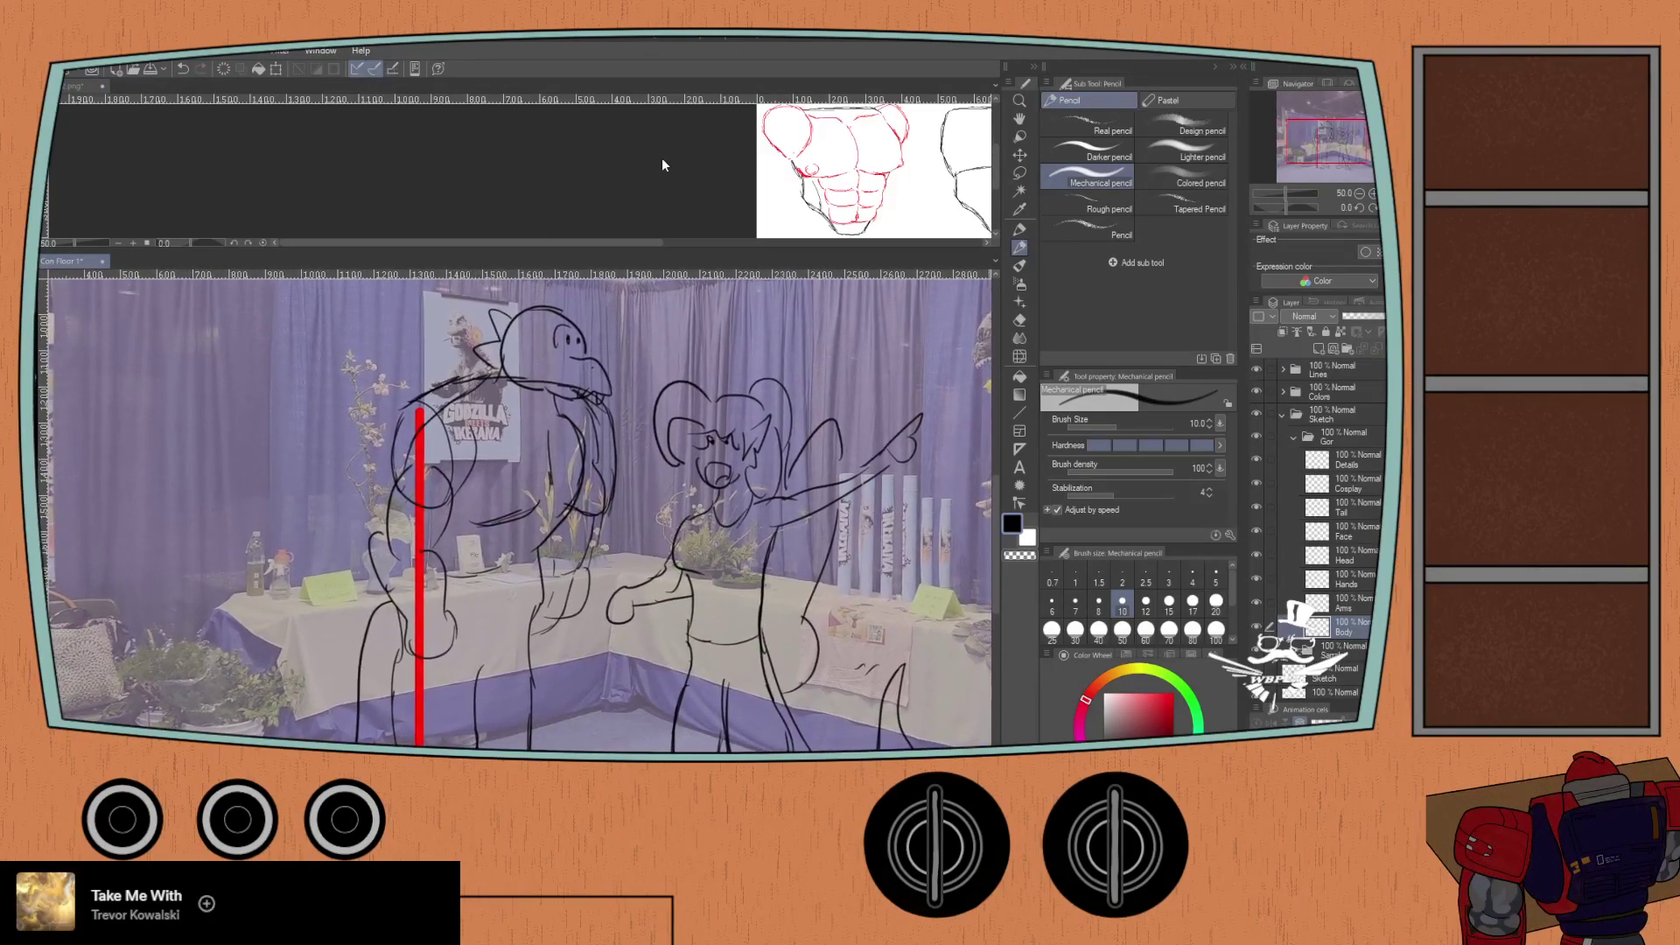
pyautogui.click(689, 162)
pyautogui.moveTo(689, 163); pyautogui.dragTo(566, 169)
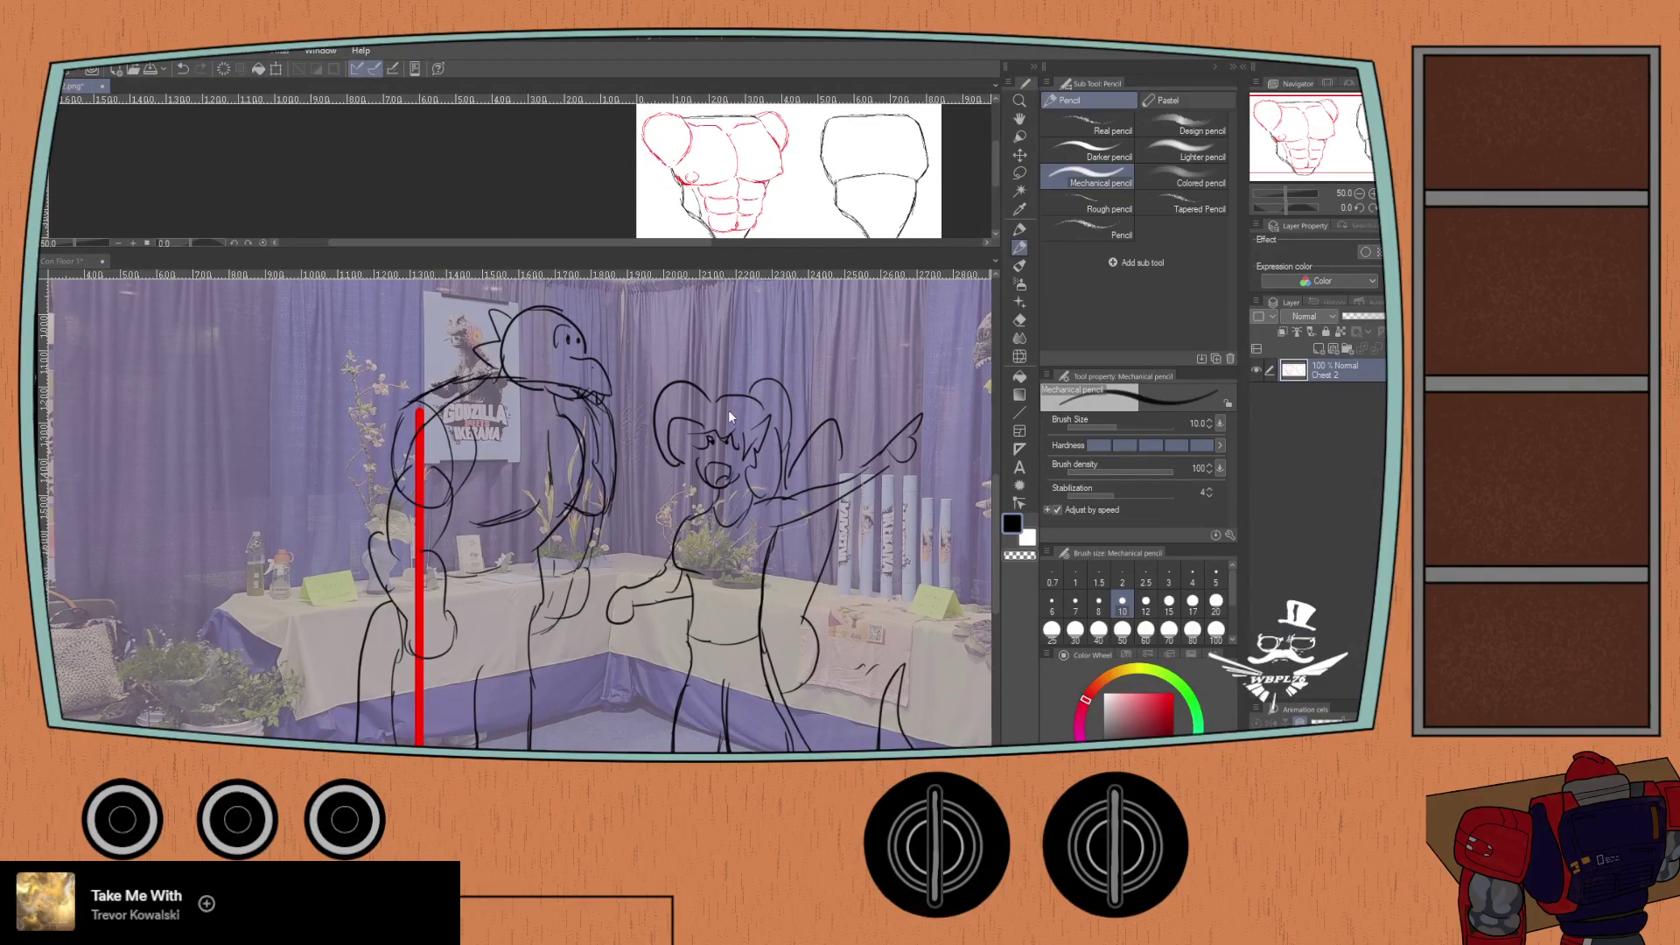
pyautogui.click(993, 523)
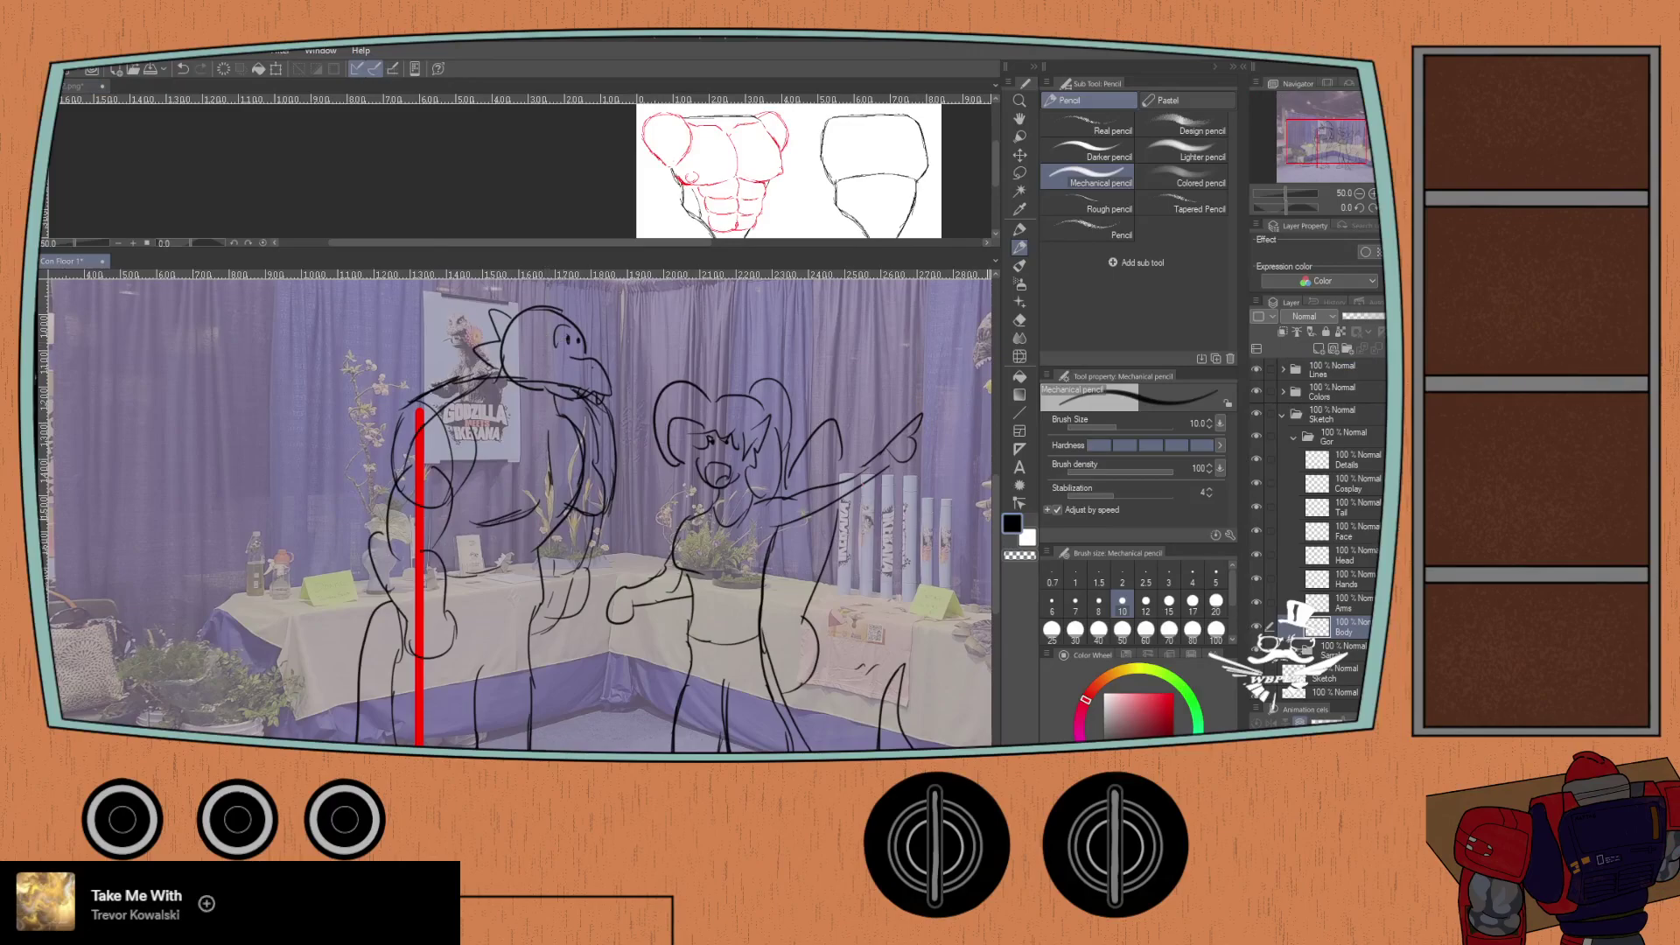
pyautogui.scroll(-2, 1319, 559)
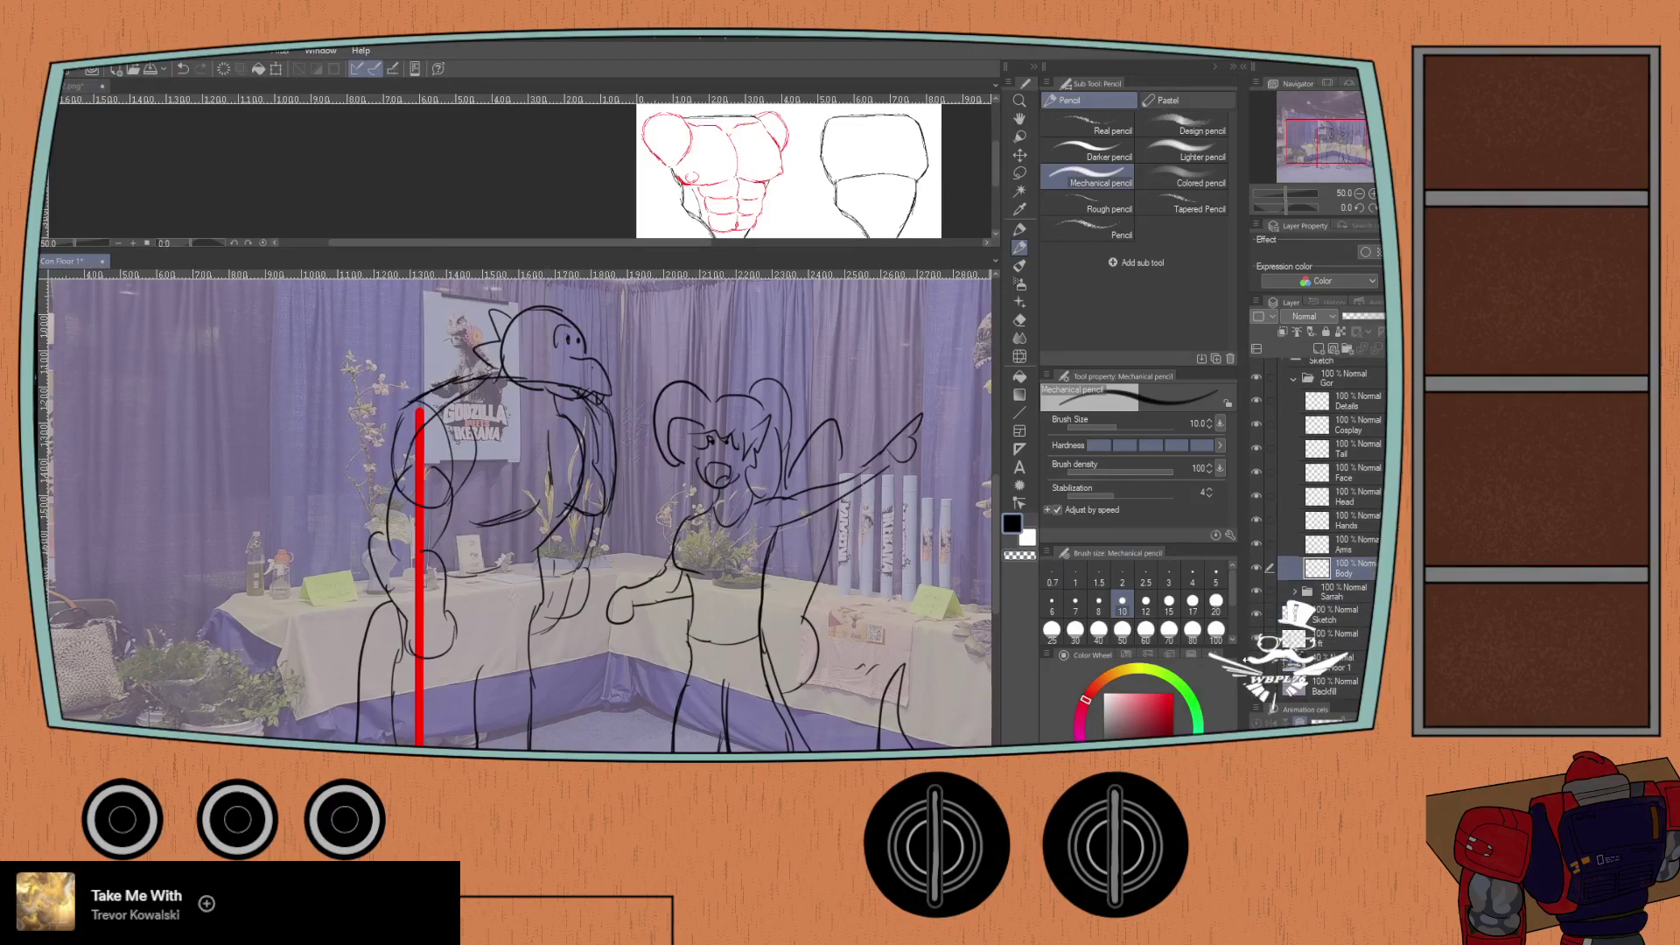
pyautogui.click(1257, 662)
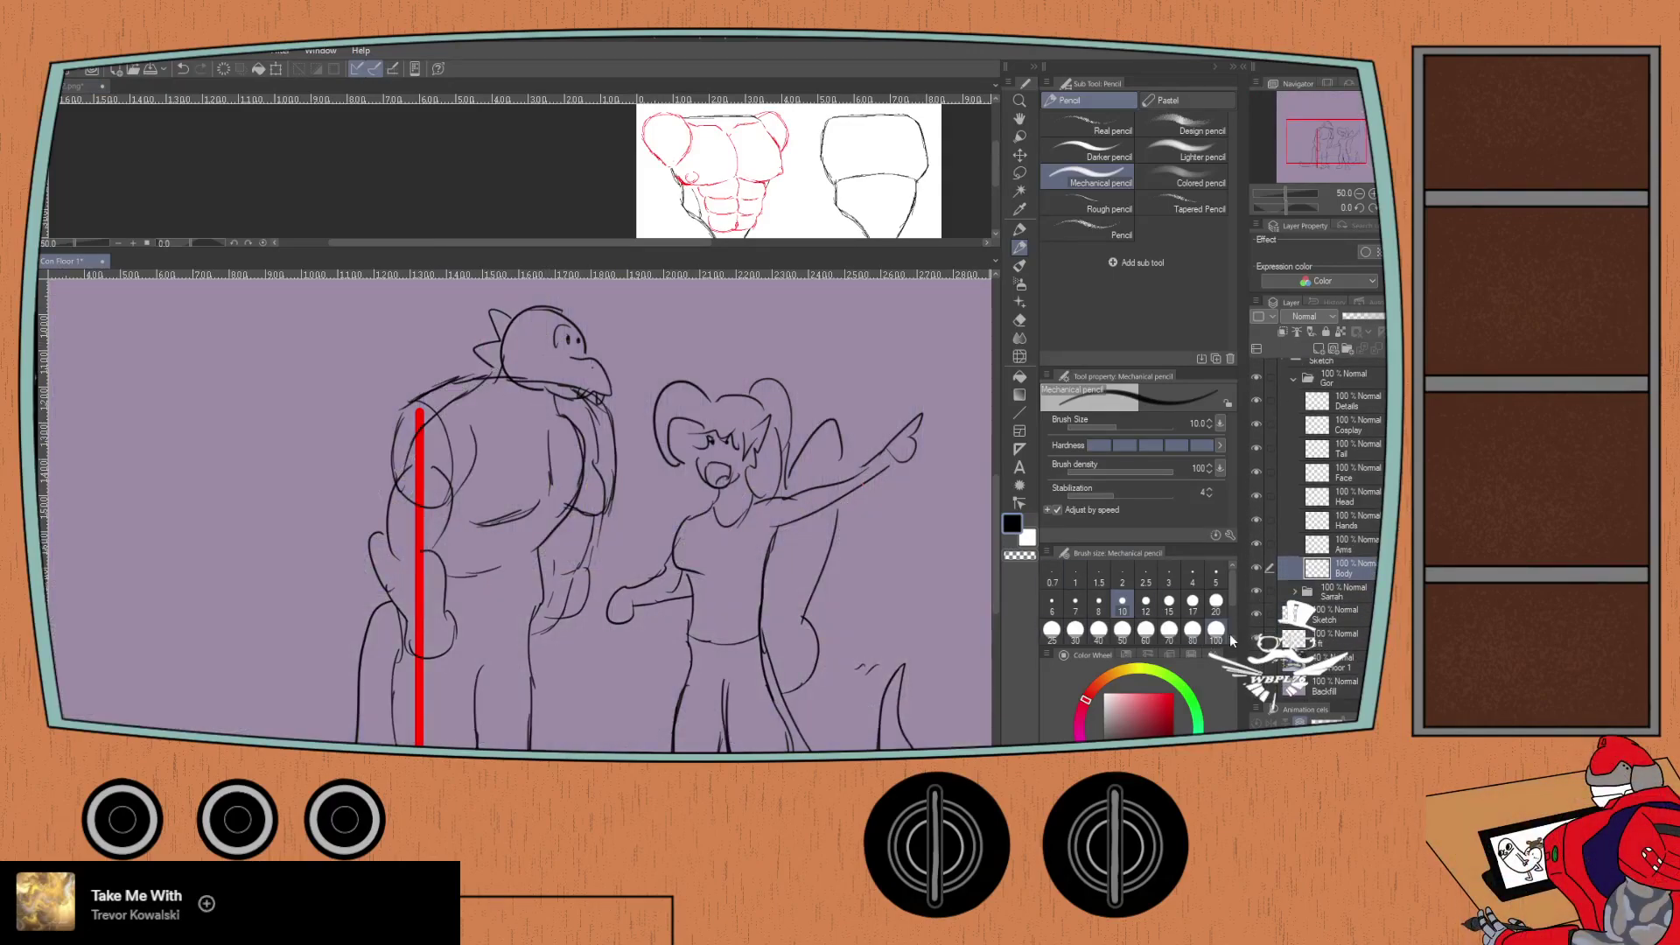
# Step: Hide the rough Sketch layer and draw the neck line down from the dragon's jaw
pyautogui.click(1254, 615)
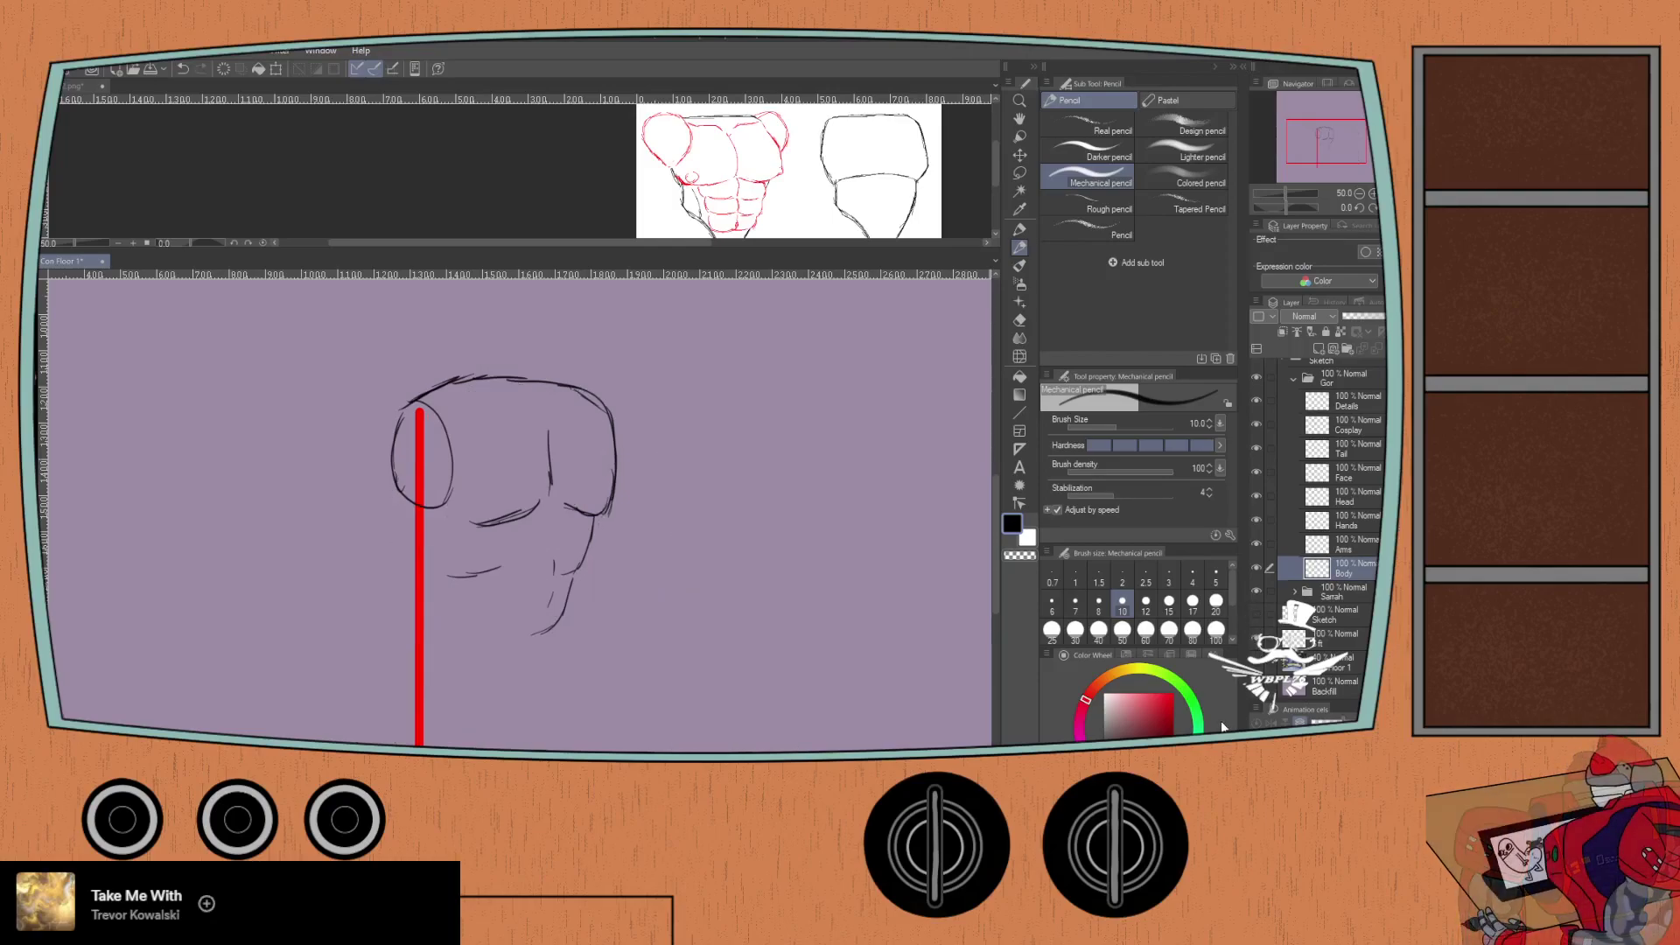
pyautogui.moveTo(359, 475)
pyautogui.mouseDown()
pyautogui.moveTo(357, 413)
pyautogui.moveTo(408, 475)
pyautogui.moveTo(431, 545)
pyautogui.moveTo(496, 589)
pyautogui.moveTo(556, 574)
pyautogui.mouseUp()
pyautogui.moveTo(413, 525)
pyautogui.mouseDown()
pyautogui.moveTo(428, 558)
pyautogui.moveTo(394, 645)
pyautogui.mouseUp()
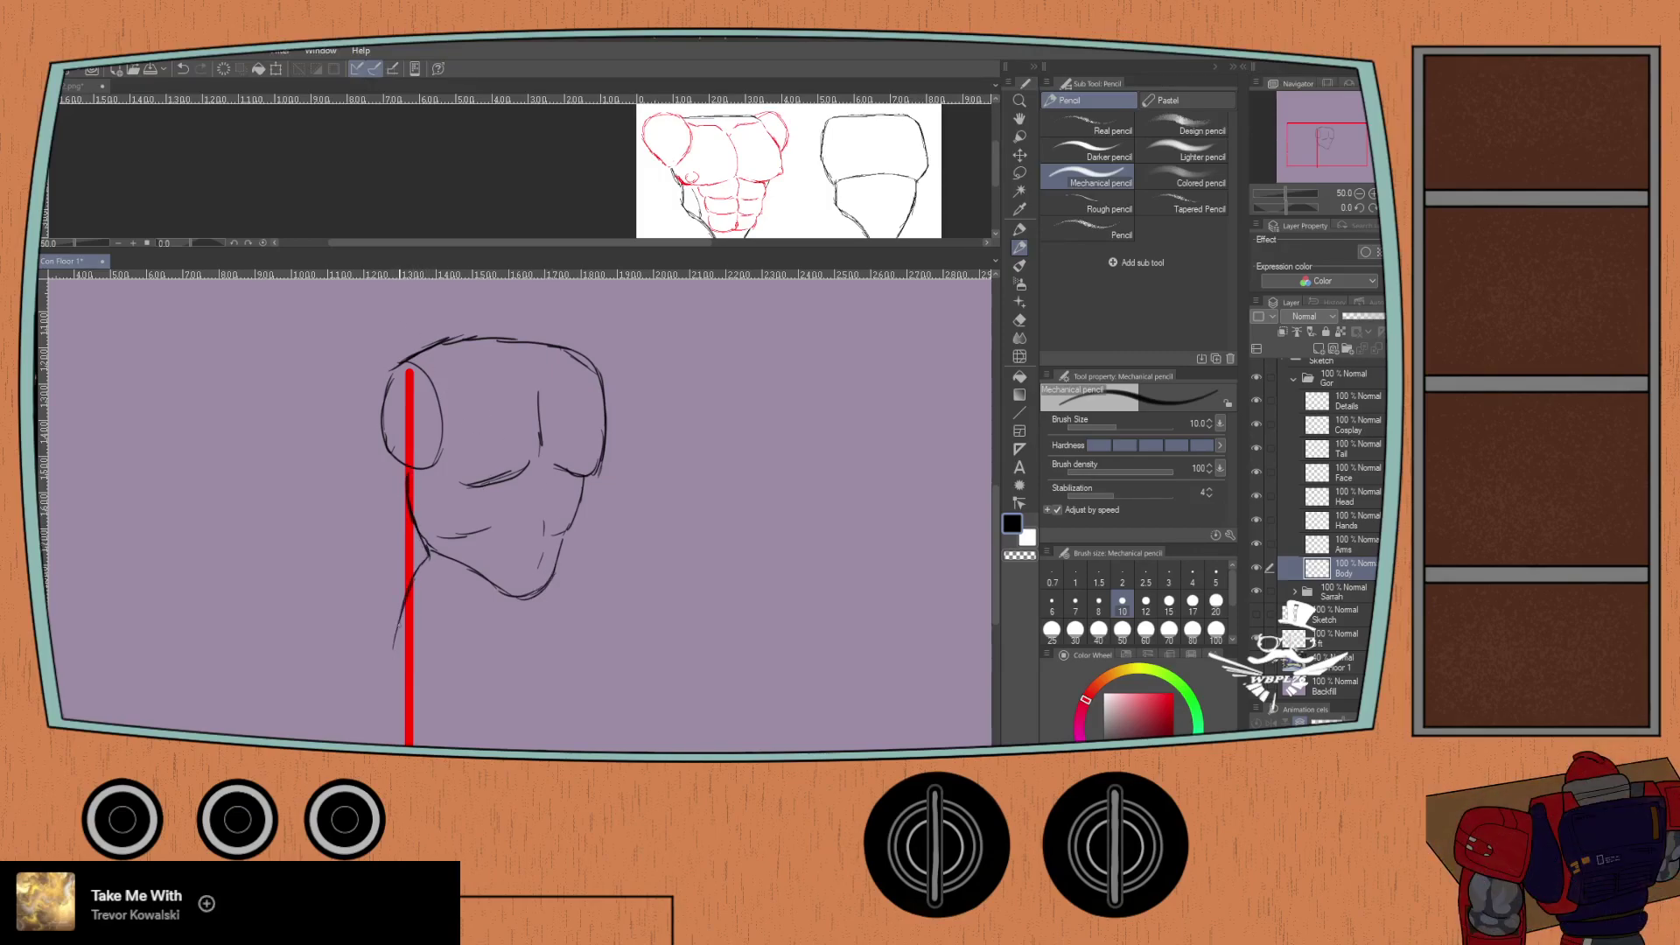
pyautogui.hotkey('ctrl', 'z')
pyautogui.moveTo(428, 537)
pyautogui.mouseDown()
pyautogui.moveTo(425, 577)
pyautogui.moveTo(382, 680)
pyautogui.moveTo(384, 642)
pyautogui.moveTo(380, 705)
pyautogui.mouseUp()
pyautogui.hotkey('ctrl', 'z')
pyautogui.hotkey('ctrl', 'z')
pyautogui.hotkey('ctrl', 'z')
pyautogui.moveTo(425, 545); pyautogui.dragTo(385, 703)
pyautogui.moveTo(426, 624)
pyautogui.mouseDown()
pyautogui.moveTo(434, 520)
pyautogui.moveTo(548, 588)
pyautogui.moveTo(538, 638)
pyautogui.mouseUp()
pyautogui.hotkey('ctrl', 'z')
pyautogui.hotkey('ctrl', 'z')
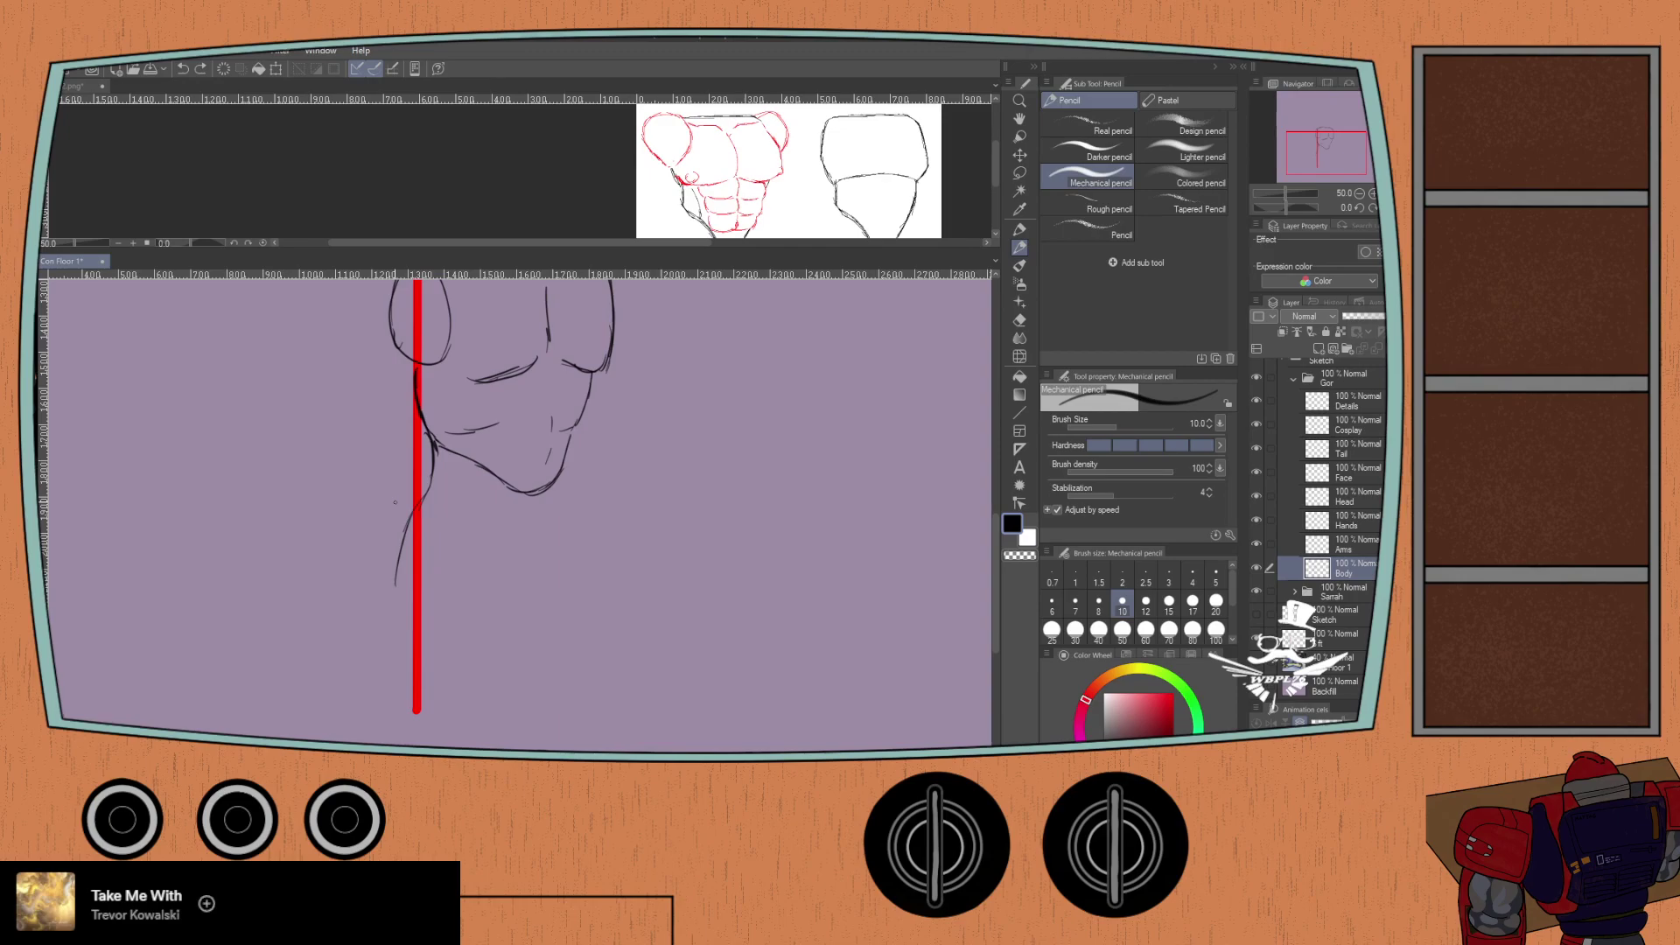
pyautogui.hotkey('ctrl', 'z')
# Step: Draw the belly line below the chest and the side line along the red guide
pyautogui.press('e')
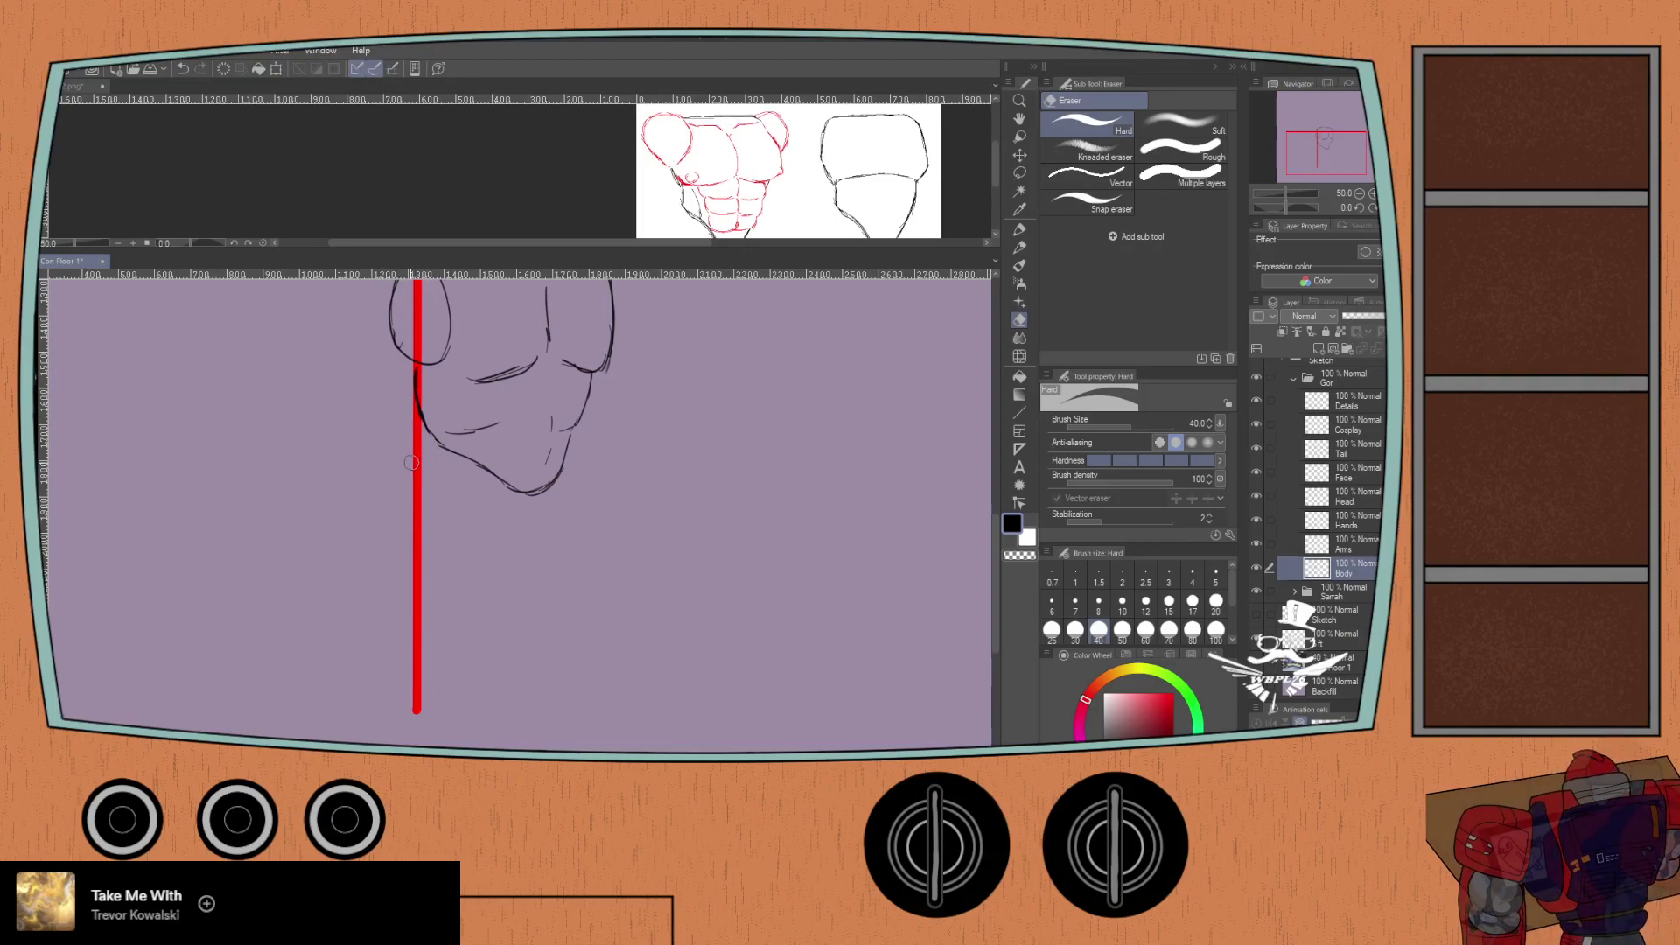
pyautogui.scroll(-1, 412, 453)
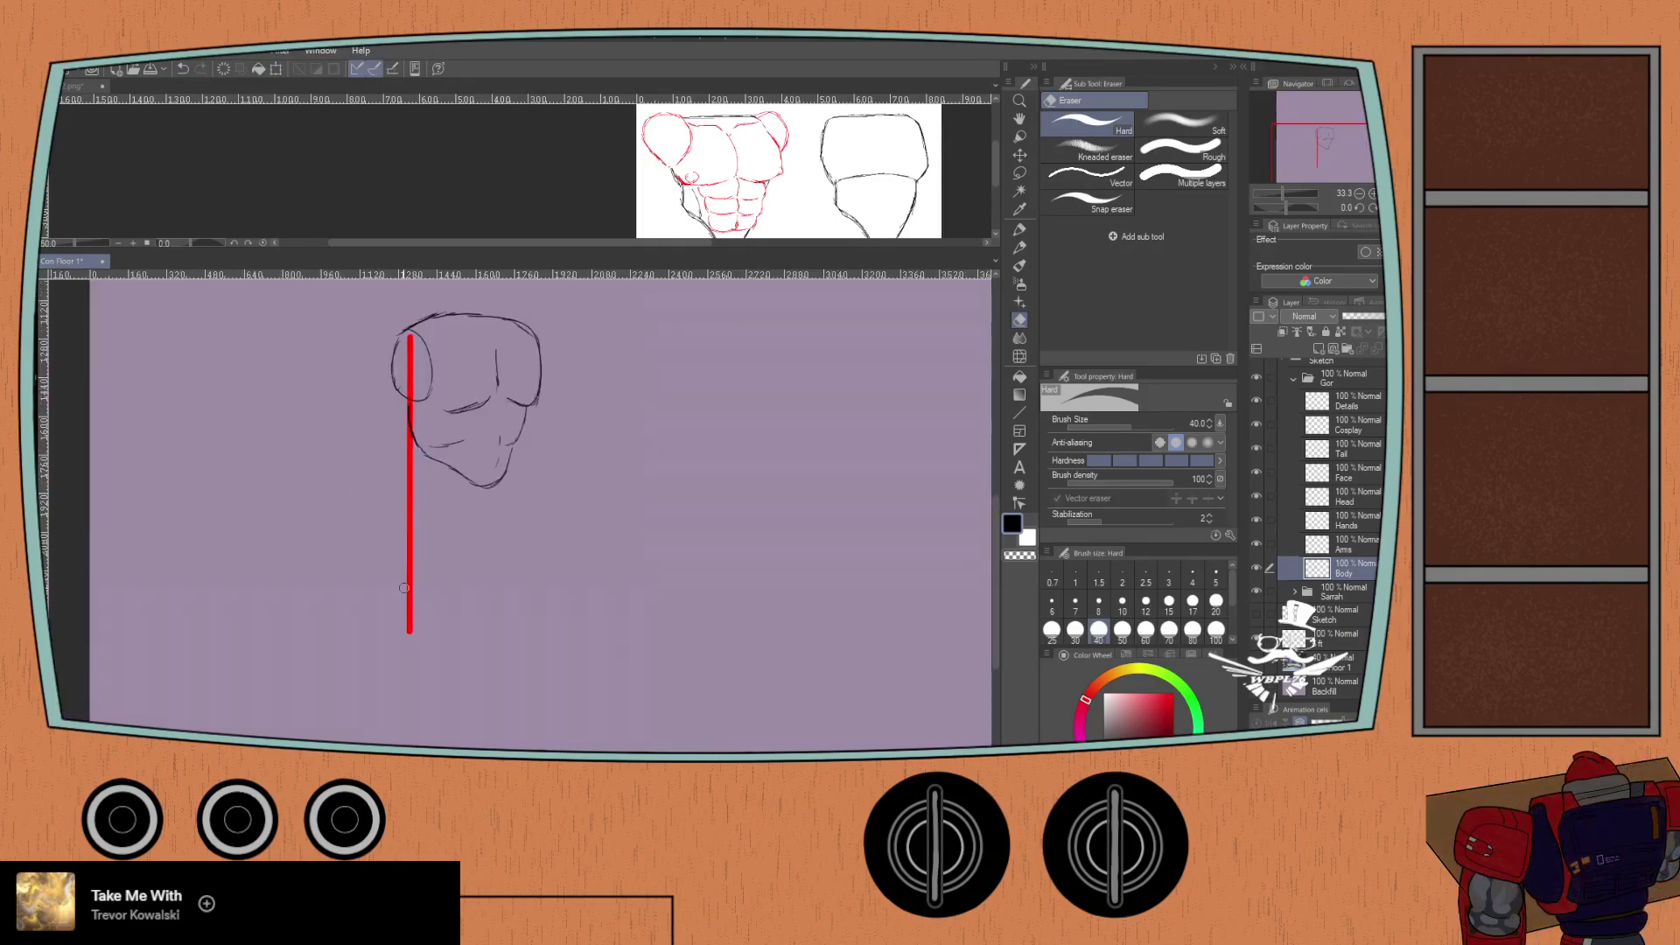
pyautogui.press('p')
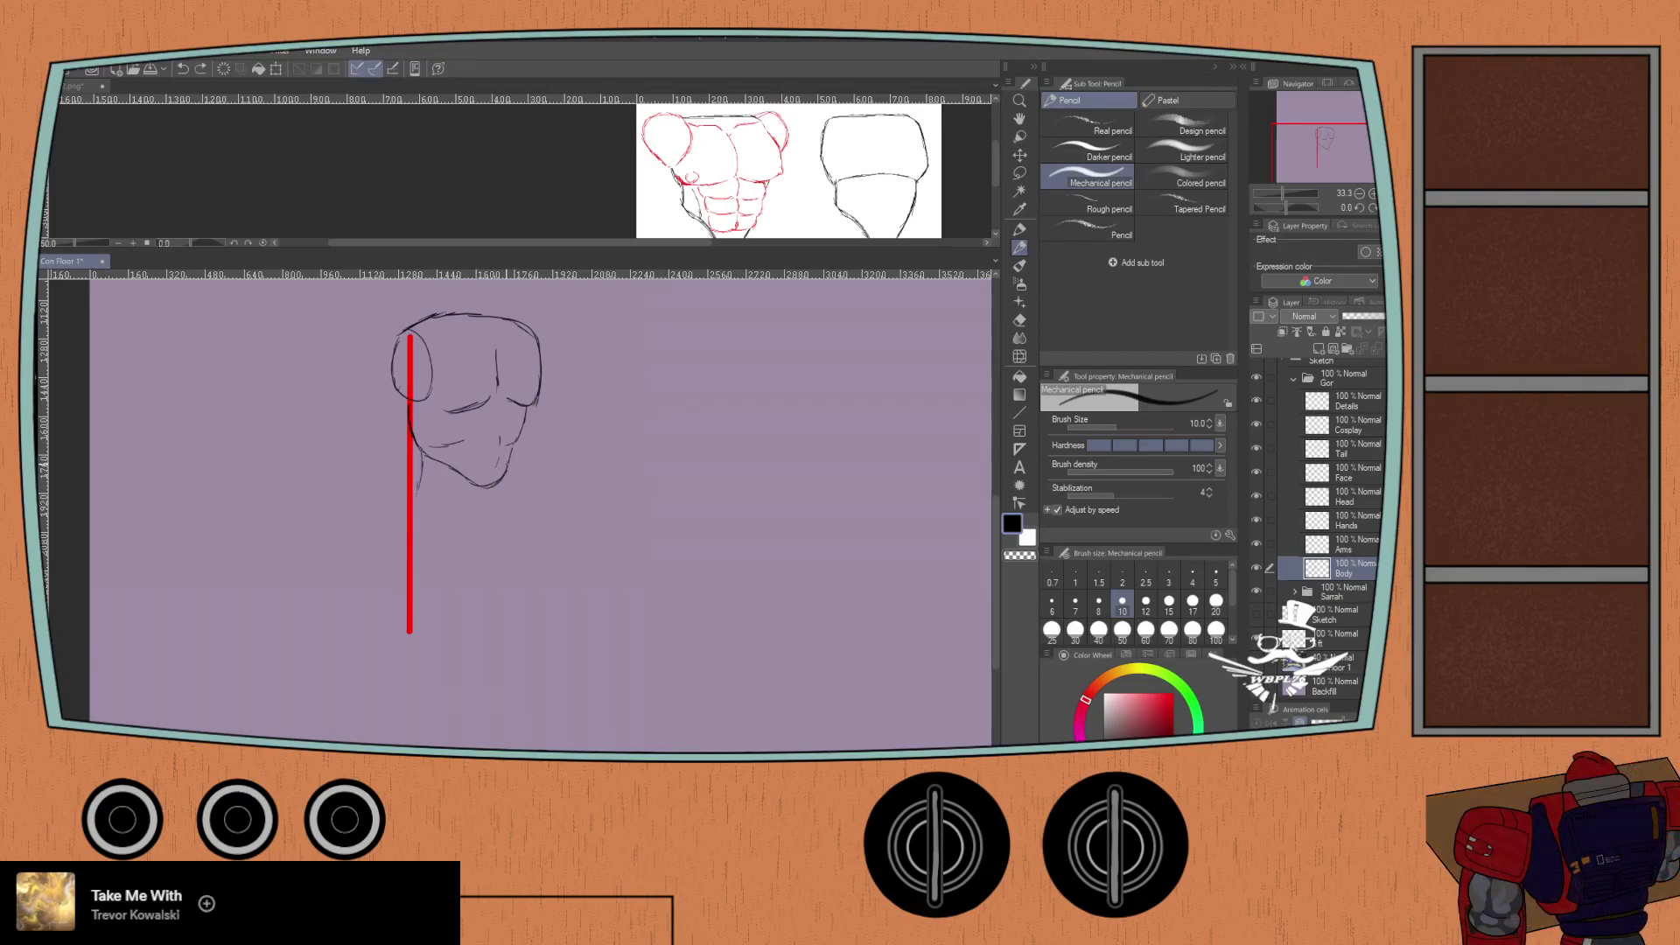
pyautogui.moveTo(527, 551); pyautogui.dragTo(536, 595)
pyautogui.moveTo(480, 530); pyautogui.dragTo(484, 564)
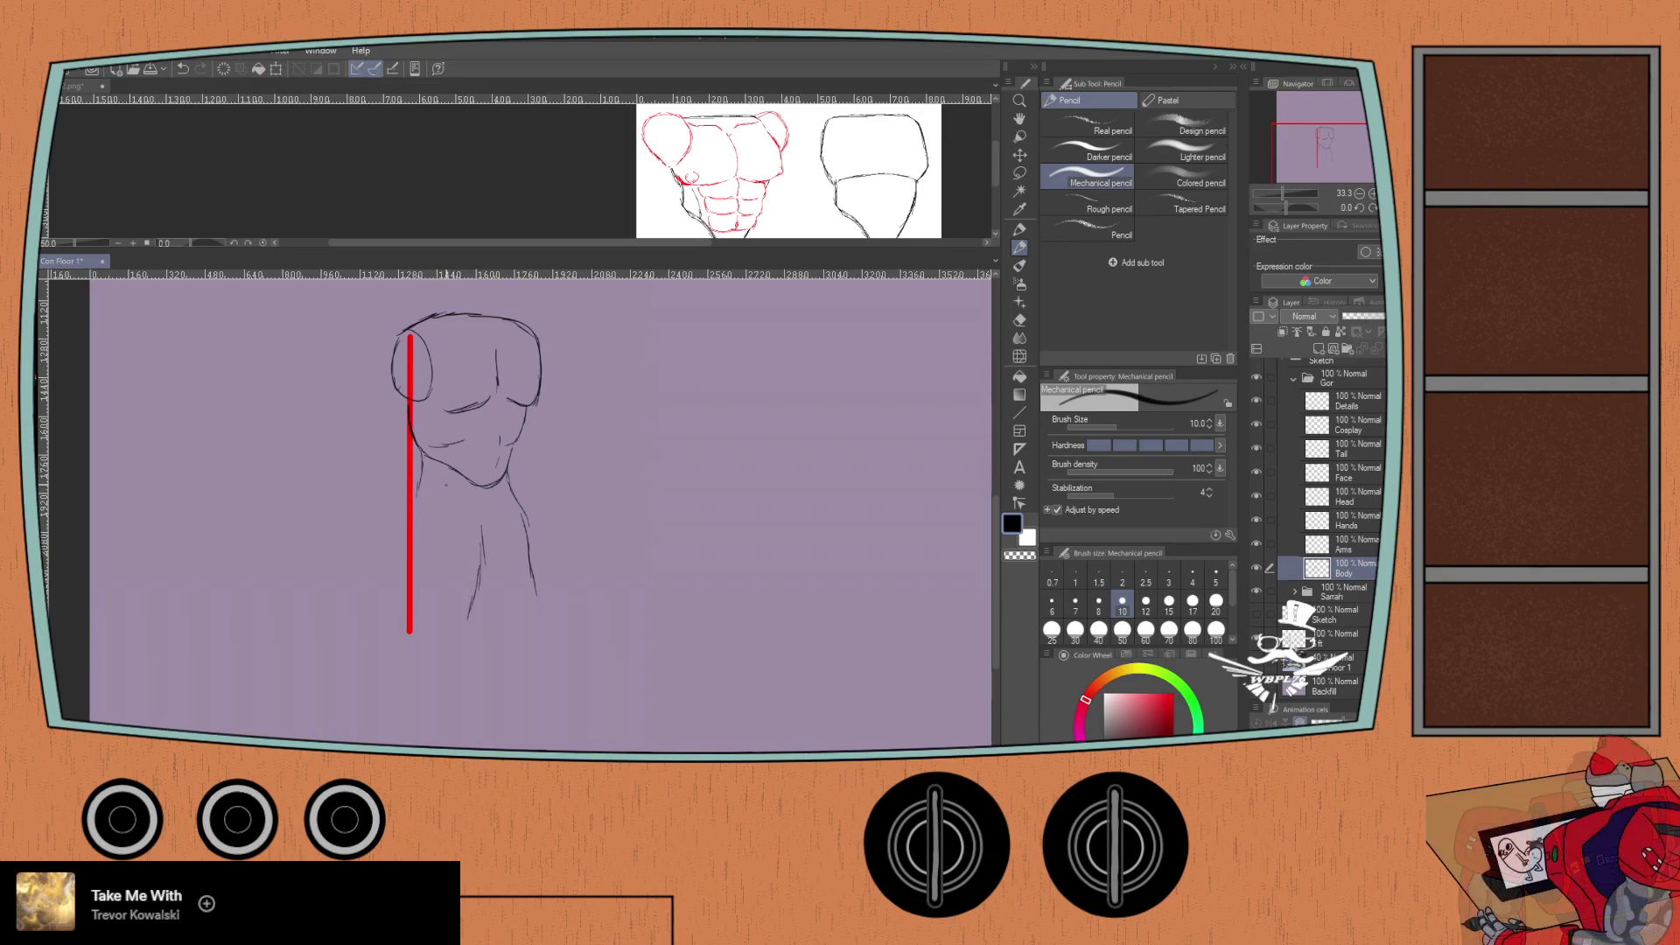
pyautogui.hotkey('ctrl', 'z')
pyautogui.moveTo(464, 500); pyautogui.dragTo(468, 572)
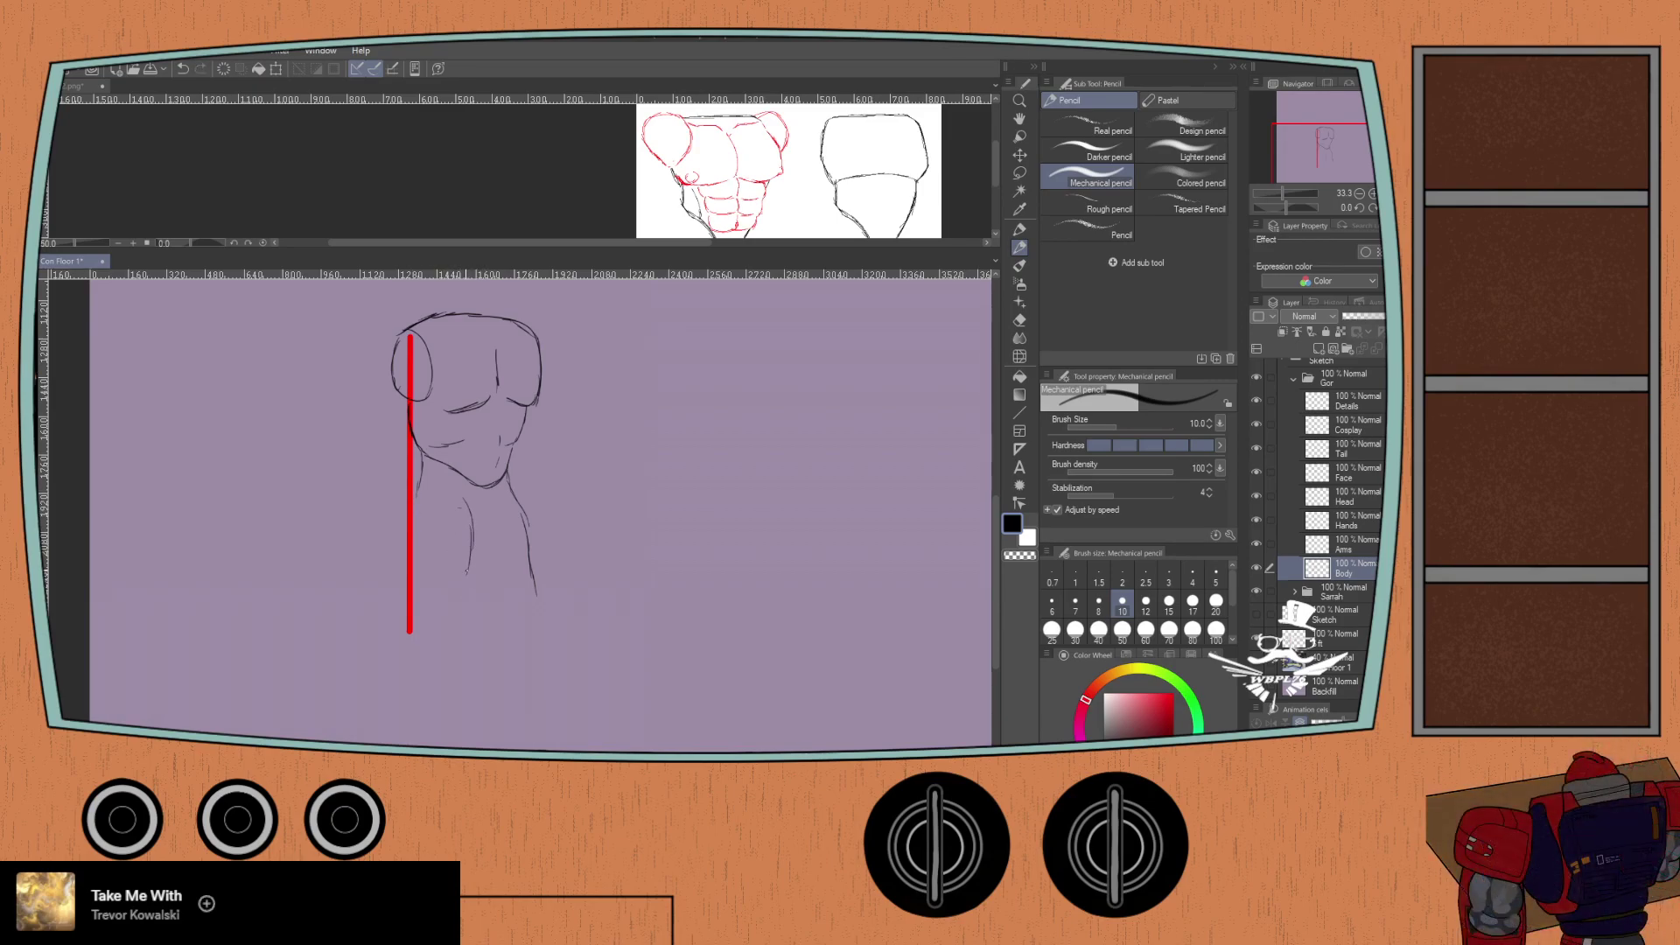
pyautogui.moveTo(410, 511); pyautogui.dragTo(405, 628)
# Step: Show the Sketch layer again and erase part of the vertical line between the figures
pyautogui.click(1256, 614)
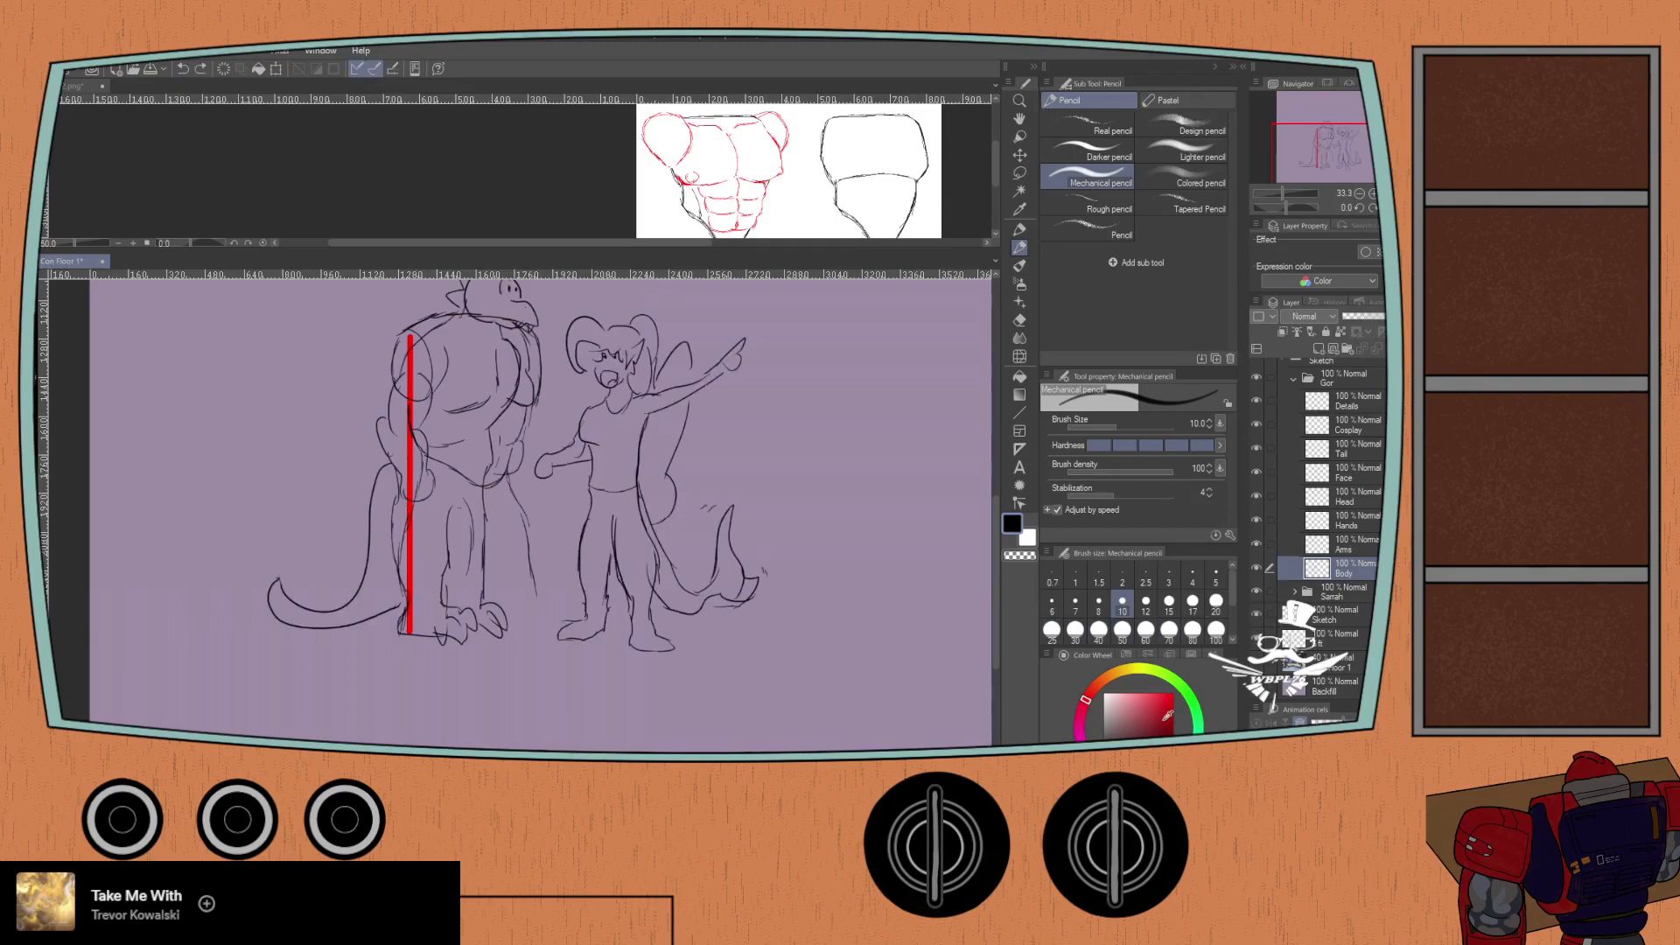
pyautogui.scroll(1, 391, 561)
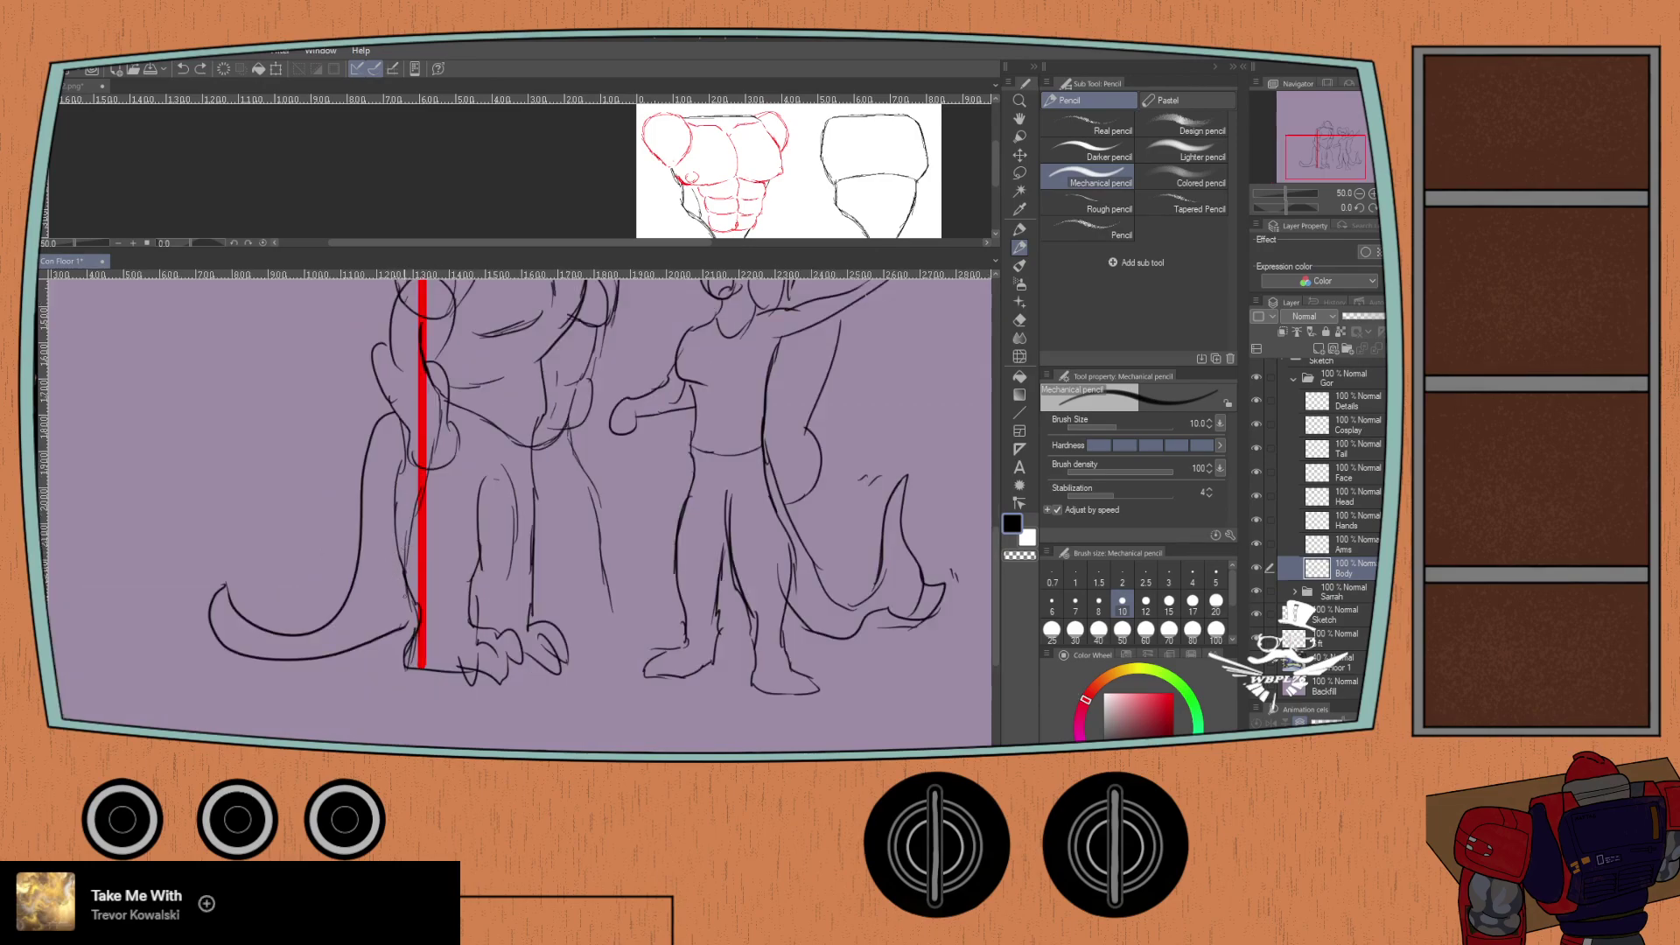
pyautogui.press('e')
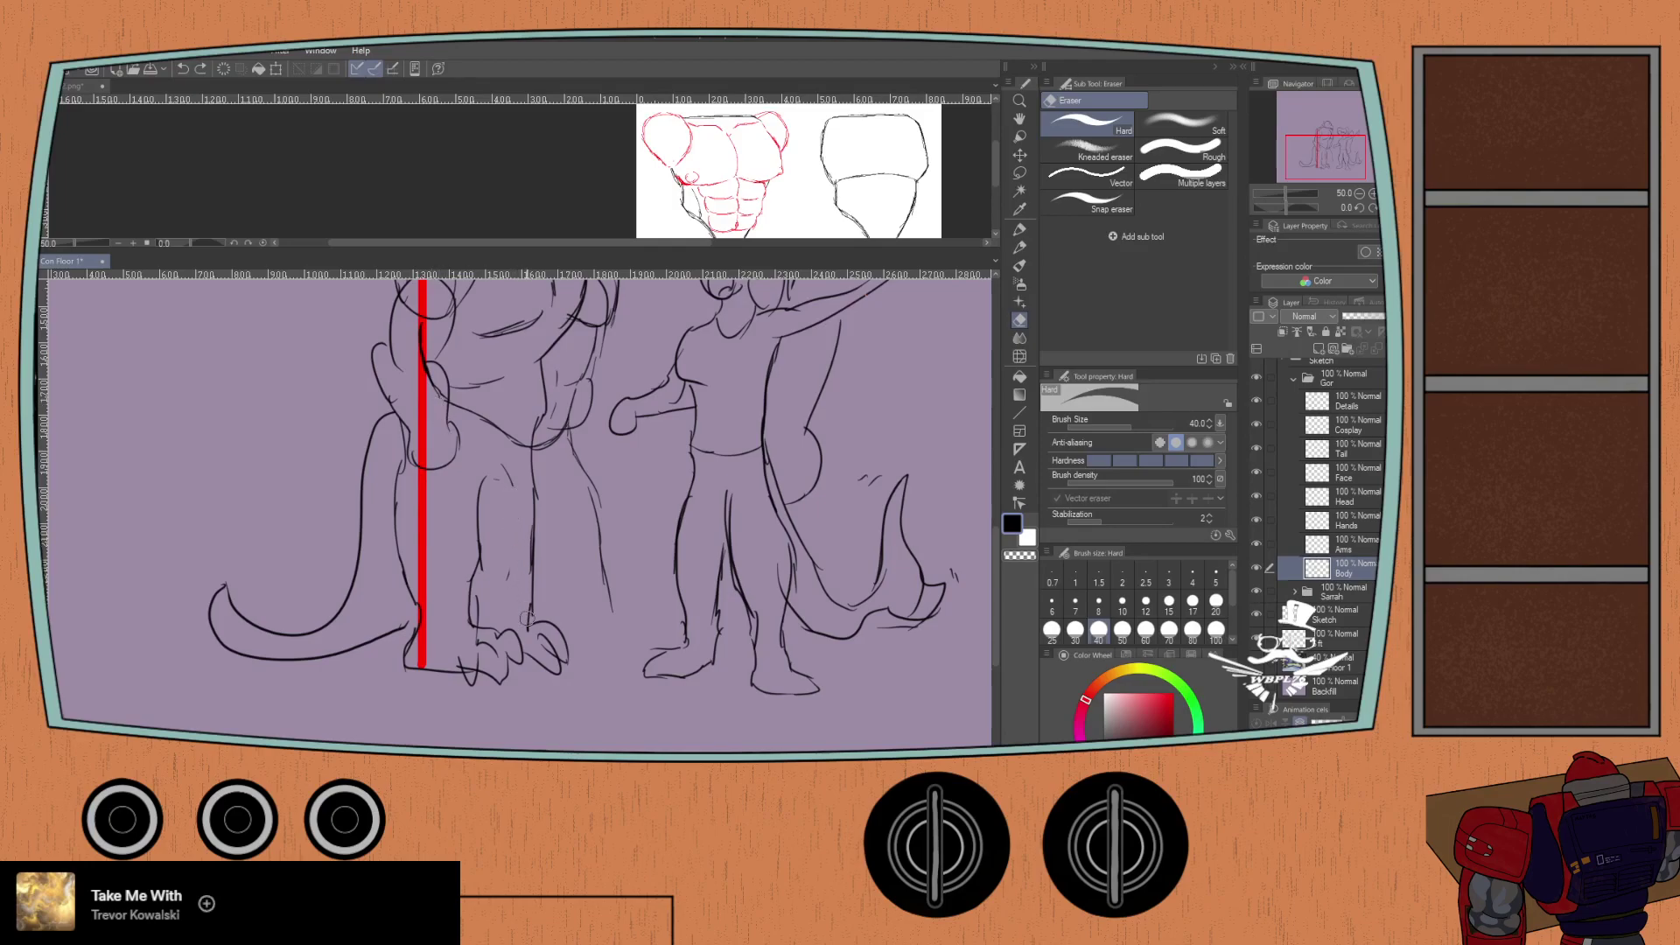
pyautogui.moveTo(586, 481); pyautogui.dragTo(596, 526)
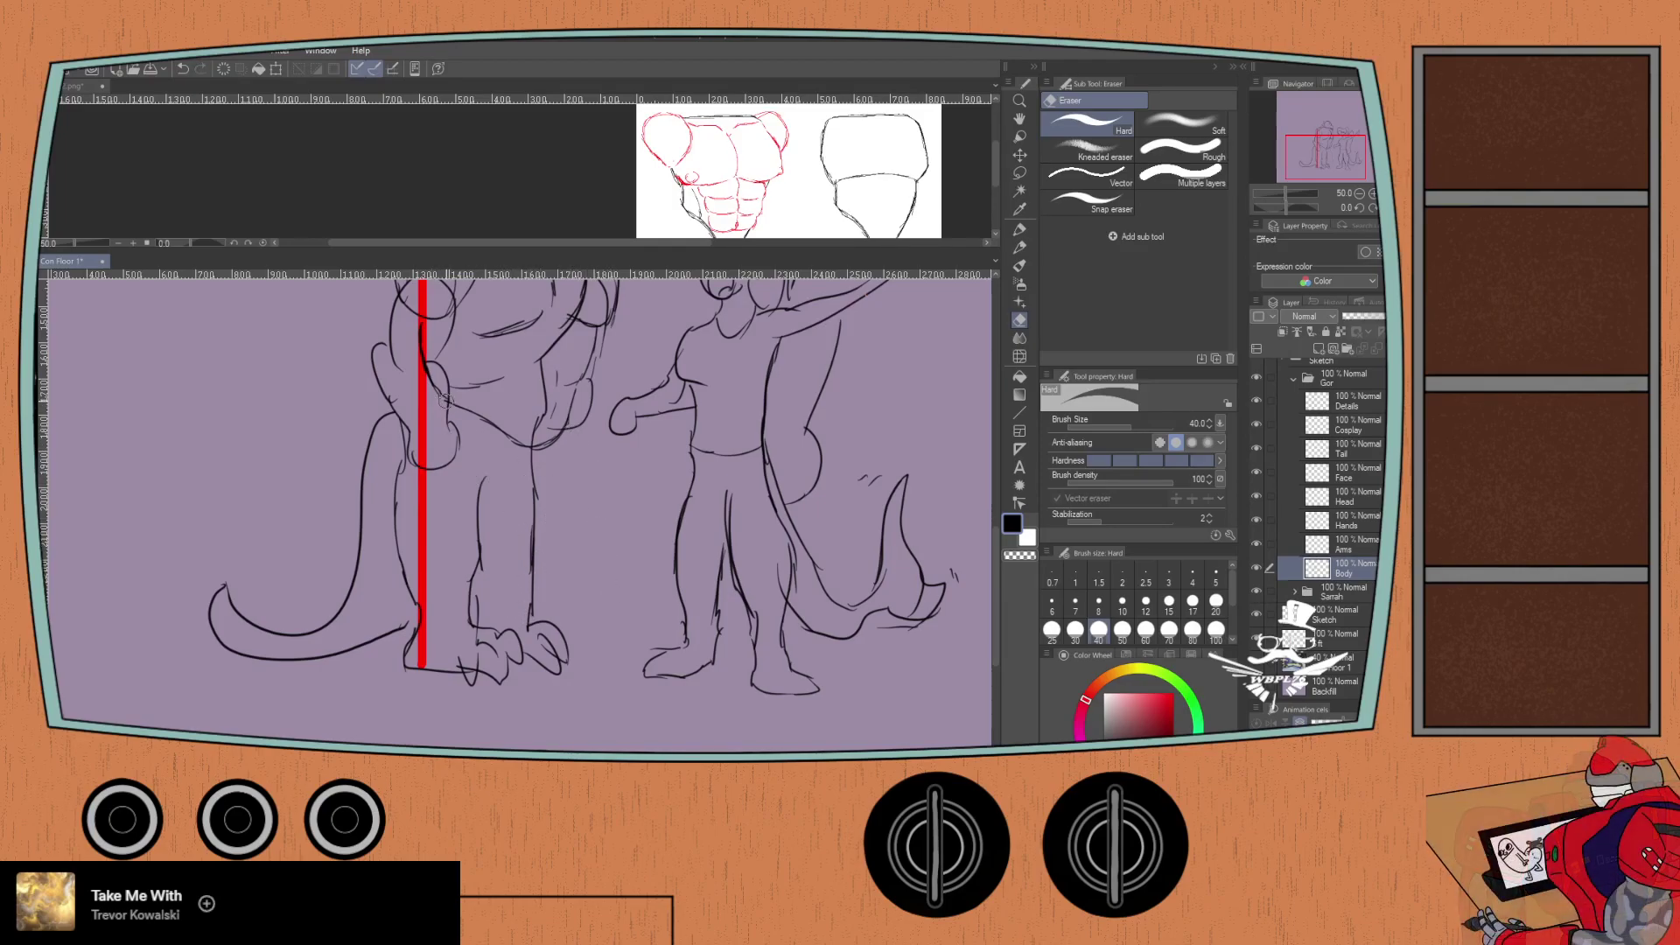
pyautogui.scroll(-1, 430, 357)
pyautogui.moveTo(426, 355); pyautogui.dragTo(439, 496)
pyautogui.scroll(1, 426, 453)
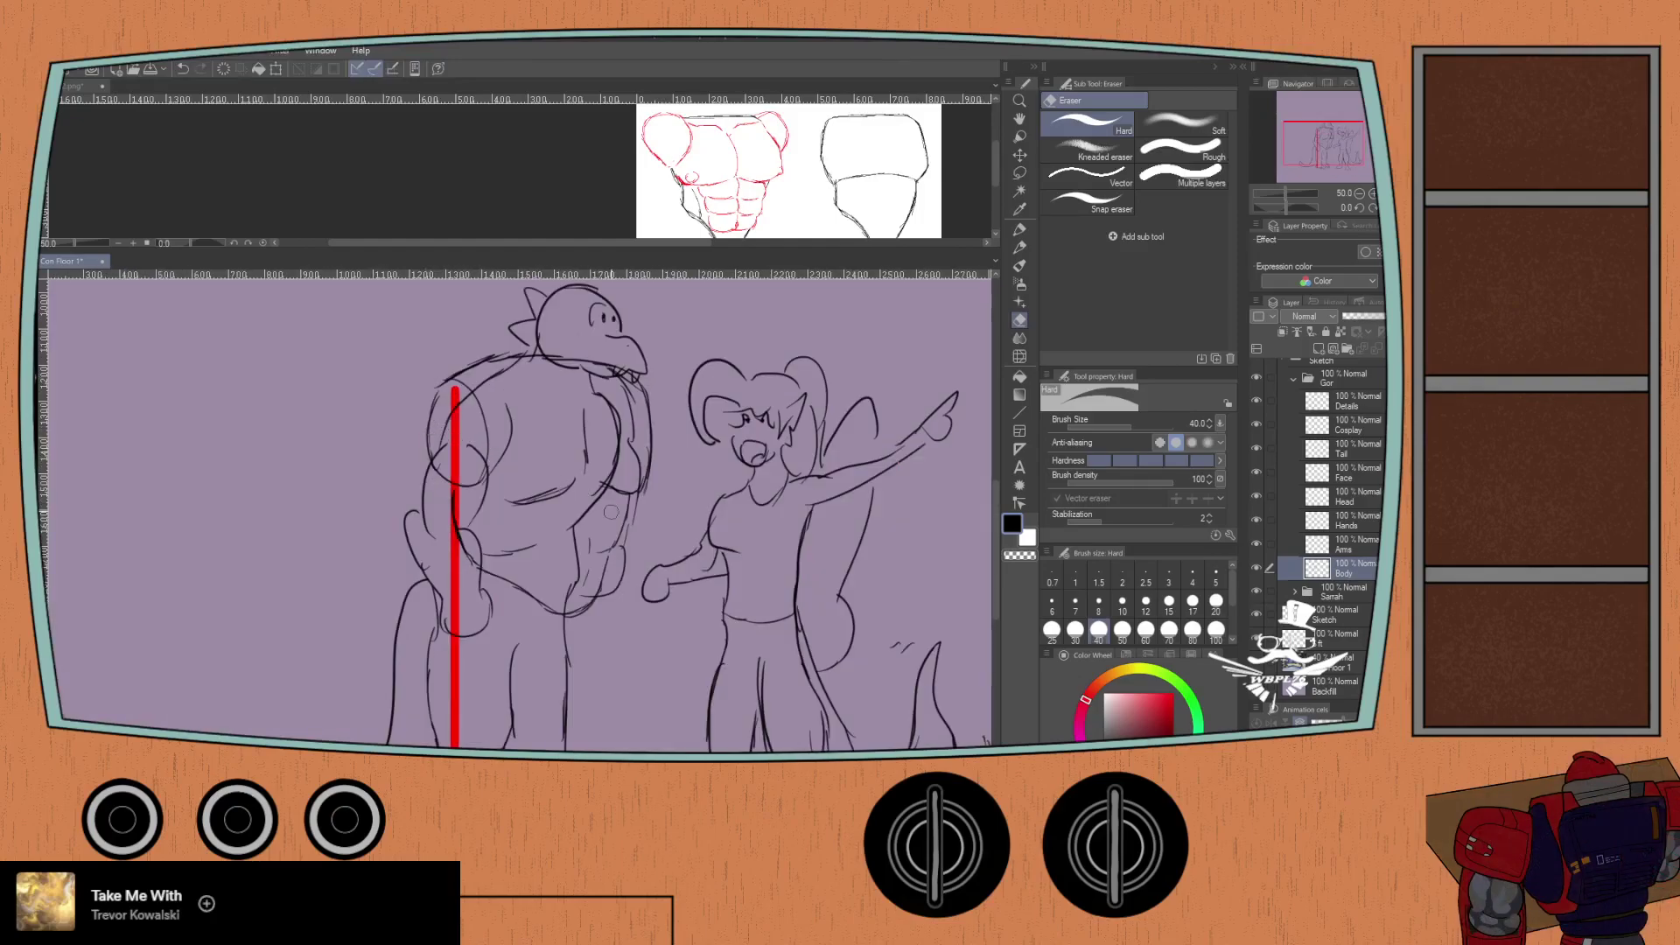
# Step: Shrink the dragon's chest drawing, shift it left, and add a new layer above Body
pyautogui.hotkey('ctrl', 't')
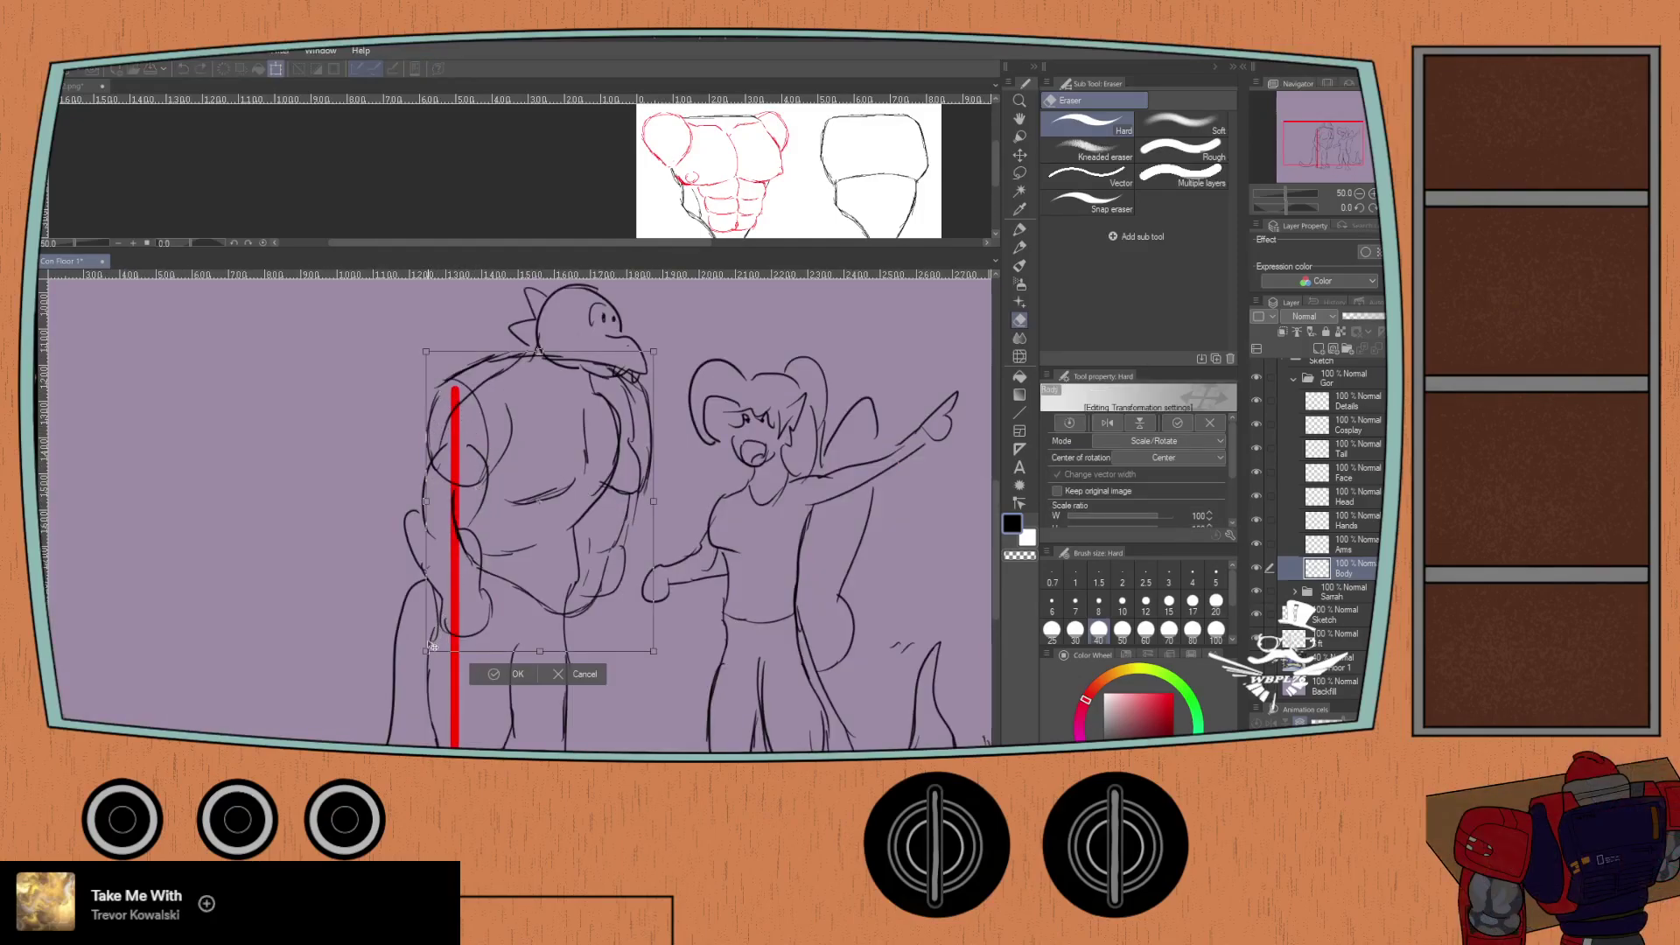
pyautogui.moveTo(426, 651); pyautogui.dragTo(456, 591)
pyautogui.moveTo(522, 504); pyautogui.dragTo(493, 516)
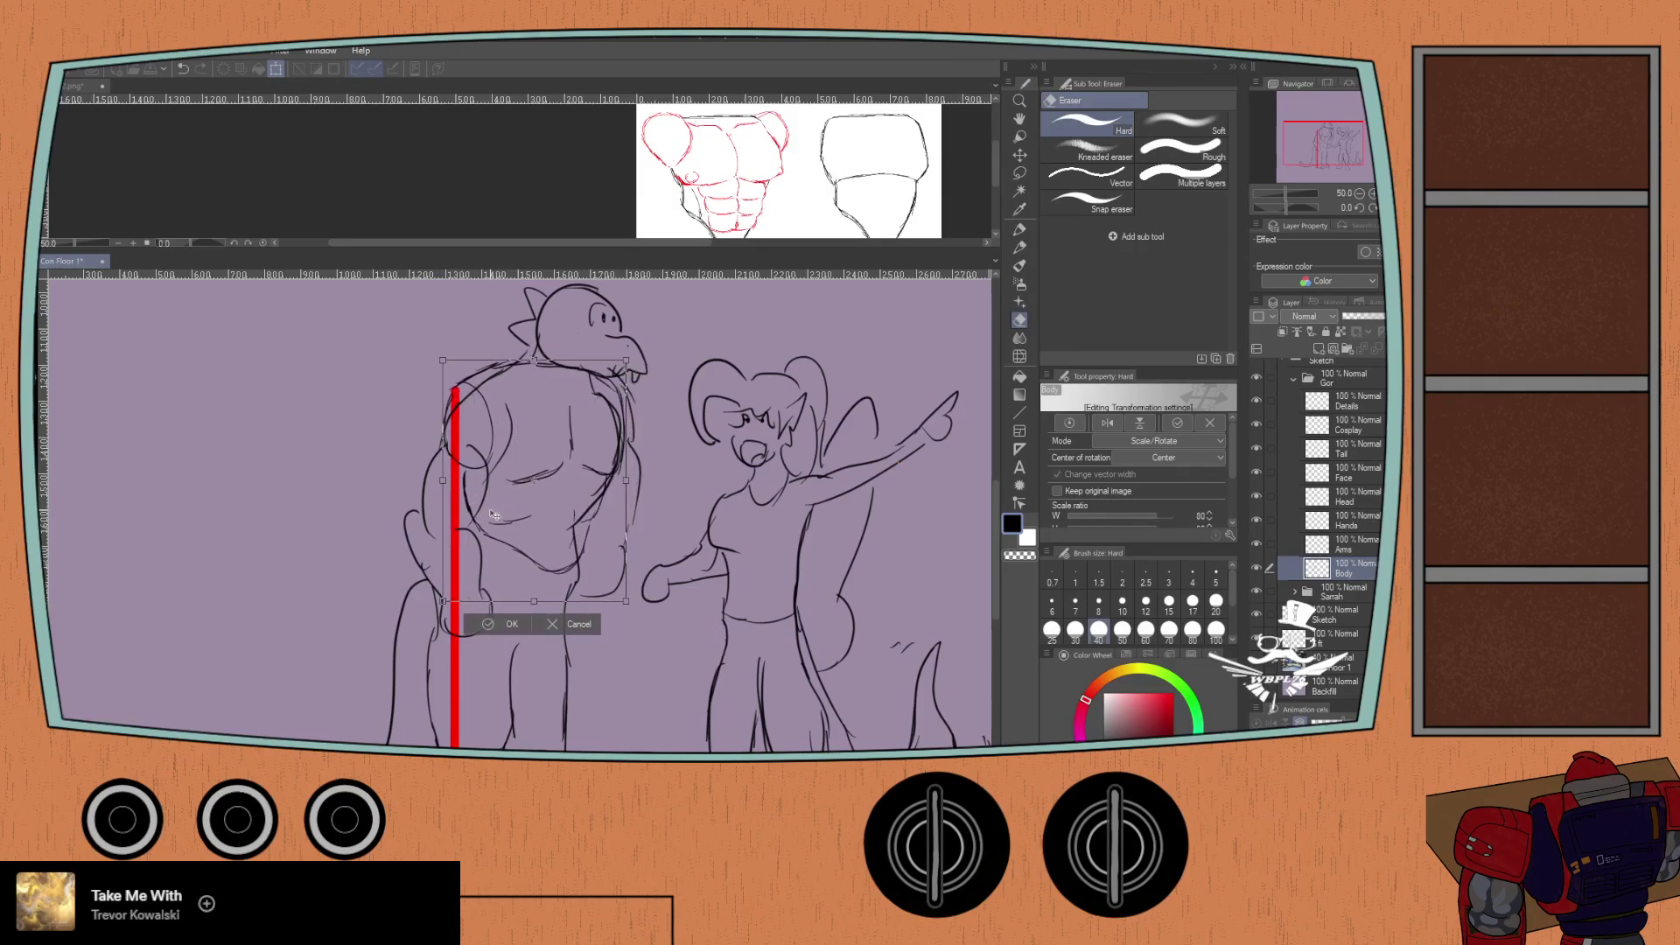
pyautogui.click(485, 622)
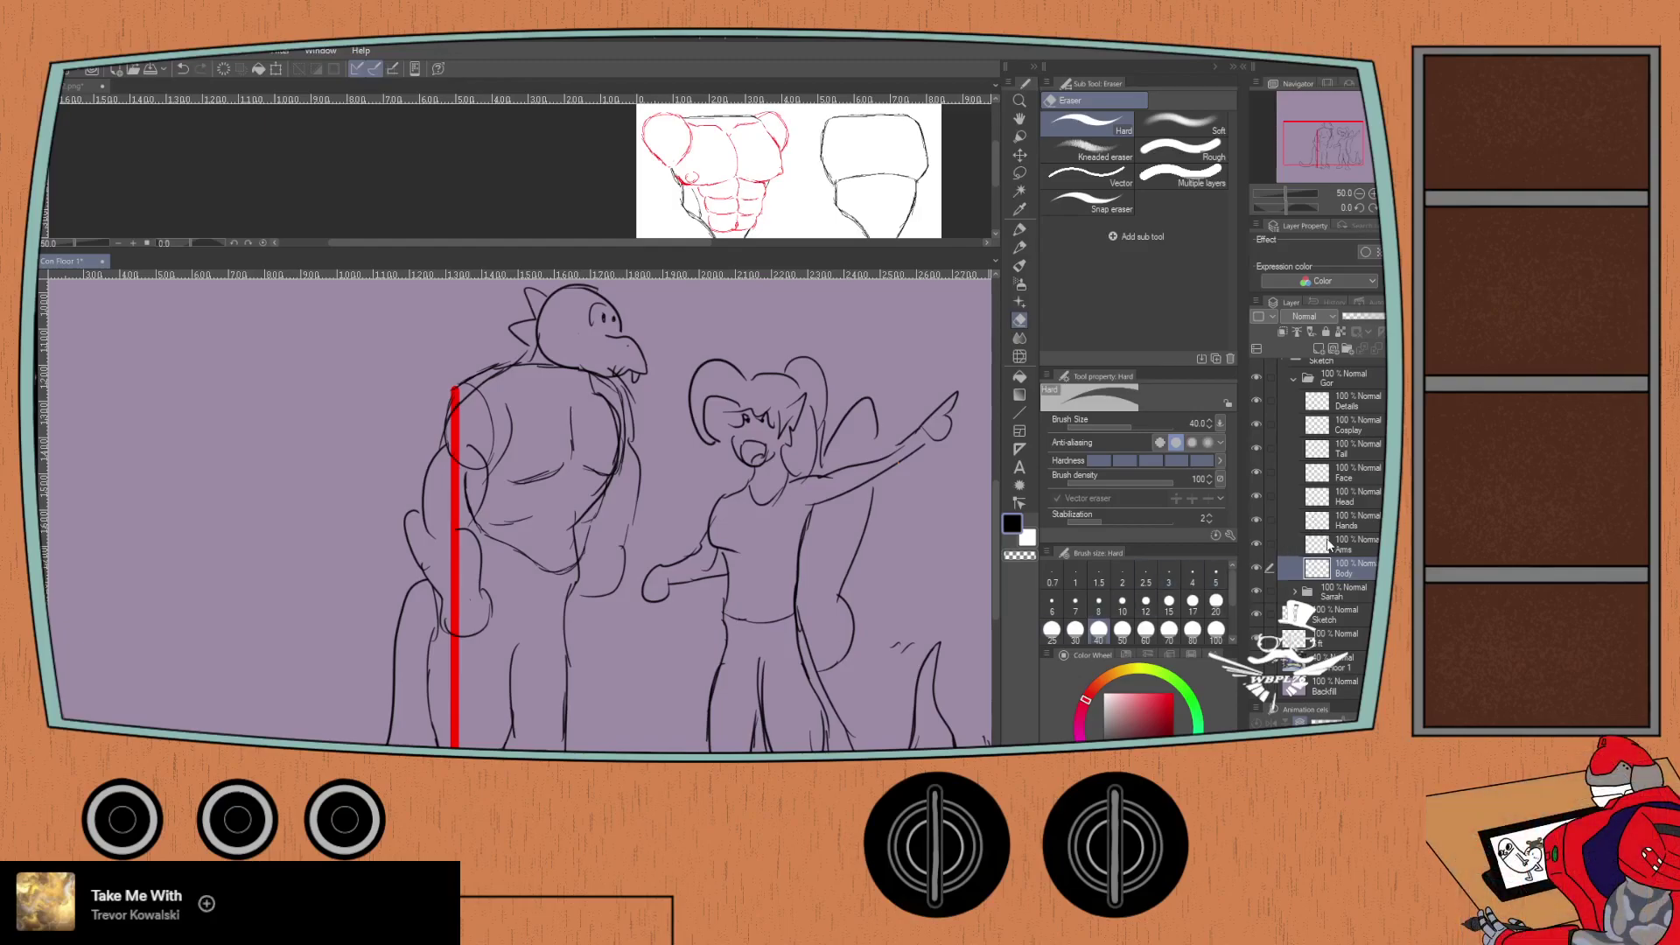
pyautogui.click(1316, 349)
# Step: Rename the new layer to Legs and move it up beneath the Head layer
pyautogui.doubleClick(1348, 574)
pyautogui.write('Legs')
pyautogui.press('Return')
pyautogui.moveTo(1344, 568); pyautogui.dragTo(1341, 497)
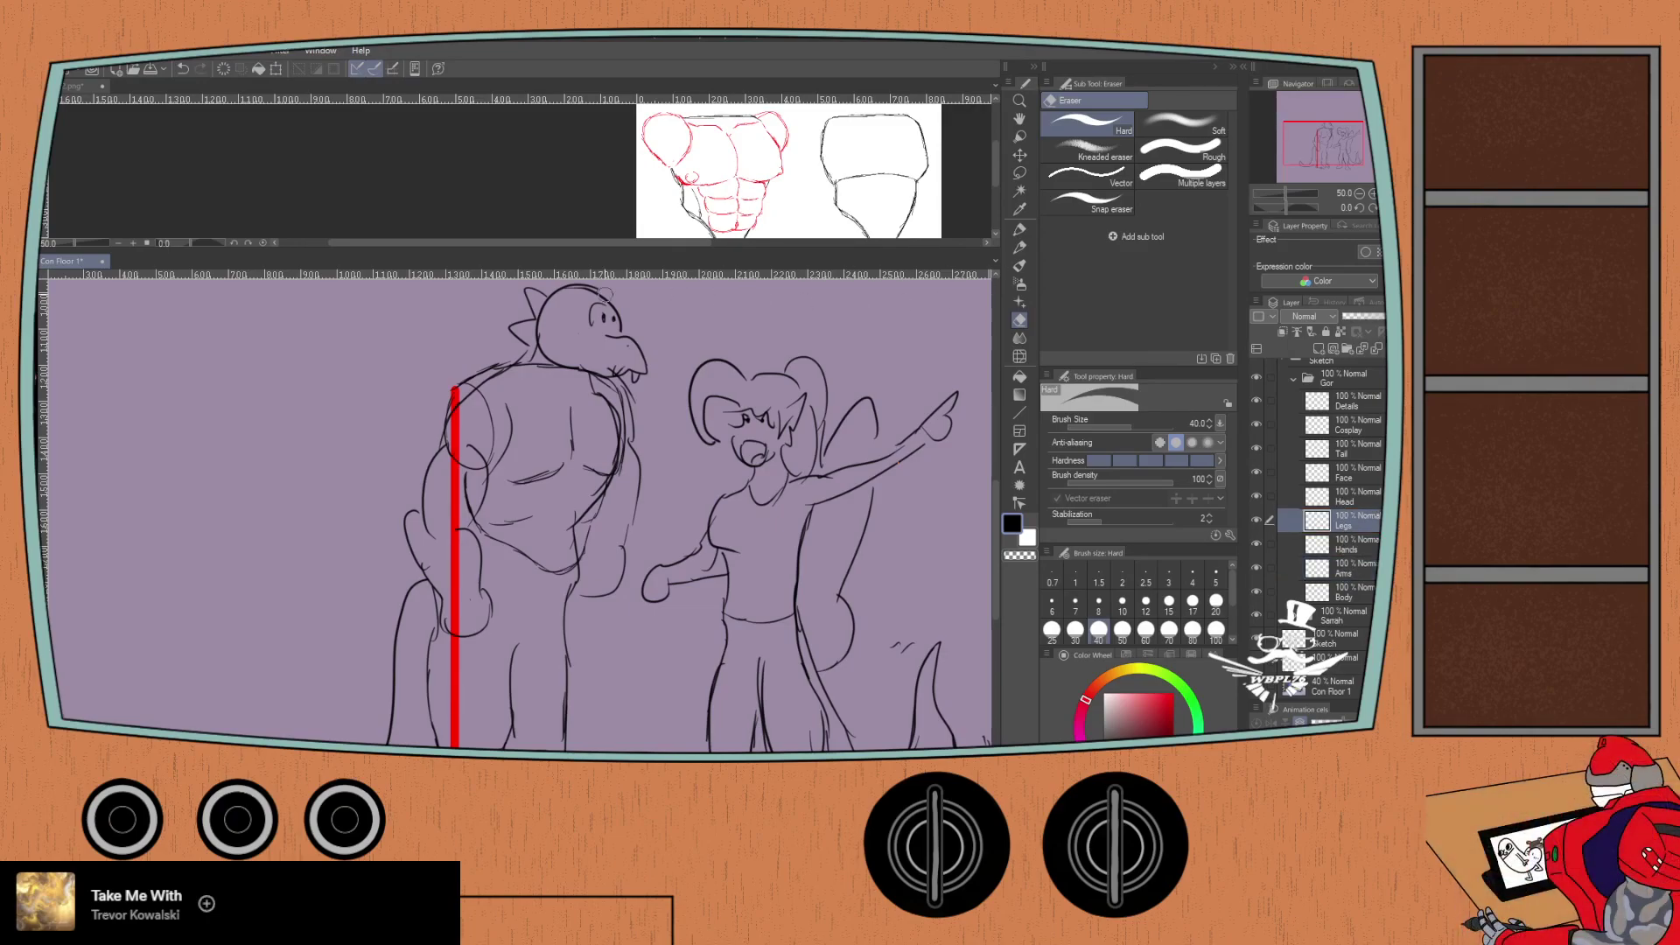
# Step: With the pencil, sketch both contours of the dragon's leg beside the red guide line
pyautogui.press('p')
pyautogui.press('p')
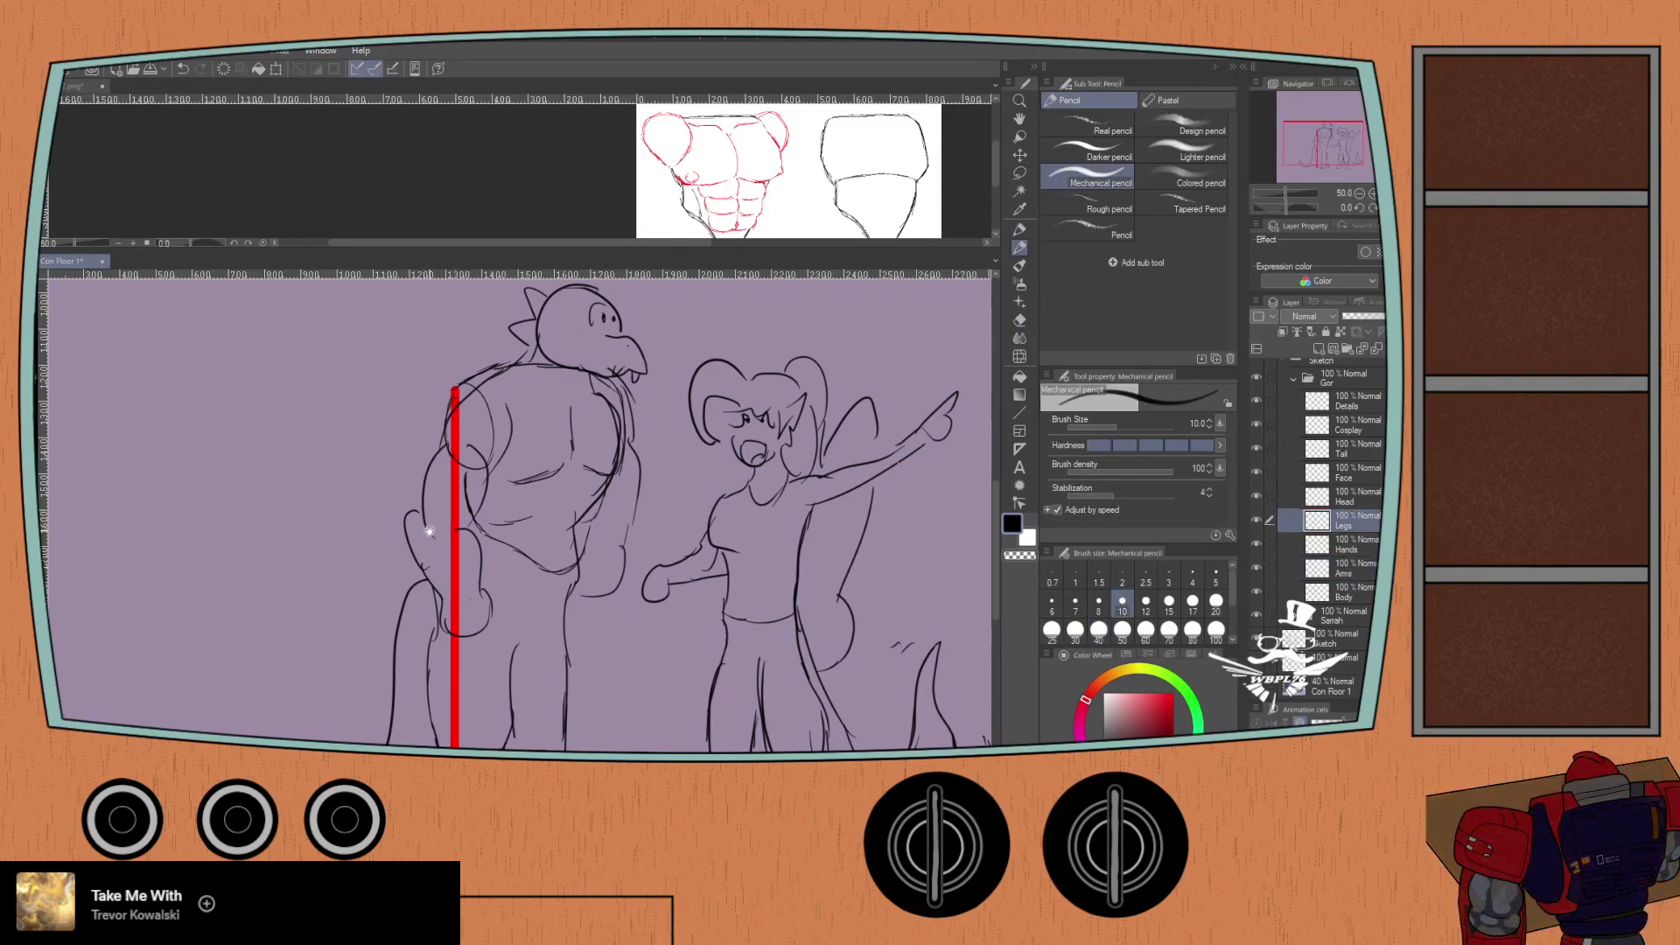
pyautogui.scroll(-2, 405, 368)
pyautogui.moveTo(473, 469); pyautogui.dragTo(432, 590)
pyautogui.hotkey('ctrl', 'z')
pyautogui.hotkey('ctrl', 'z')
pyautogui.moveTo(477, 455); pyautogui.dragTo(429, 585)
pyautogui.moveTo(573, 481)
pyautogui.mouseDown()
pyautogui.moveTo(594, 635)
pyautogui.moveTo(578, 705)
pyautogui.mouseUp()
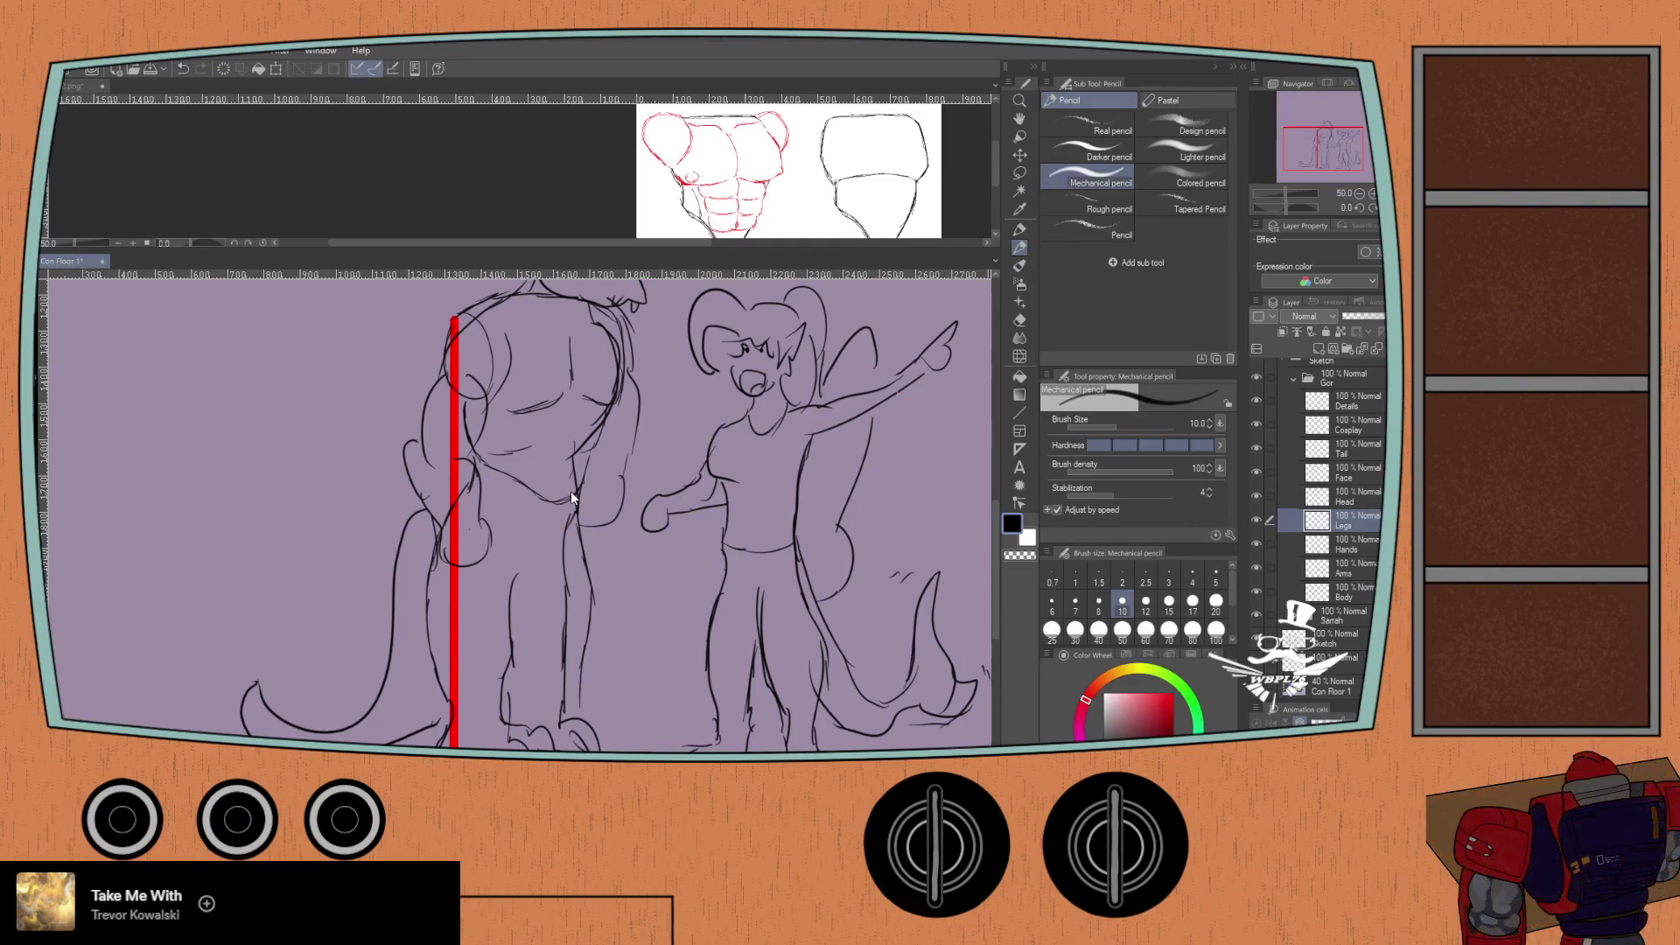
# Step: Show Gor Ref color by KLN.jpg in a taller top pane, merged with the anatomy reference, at 12.5%
pyautogui.doubleClick(840, 546)
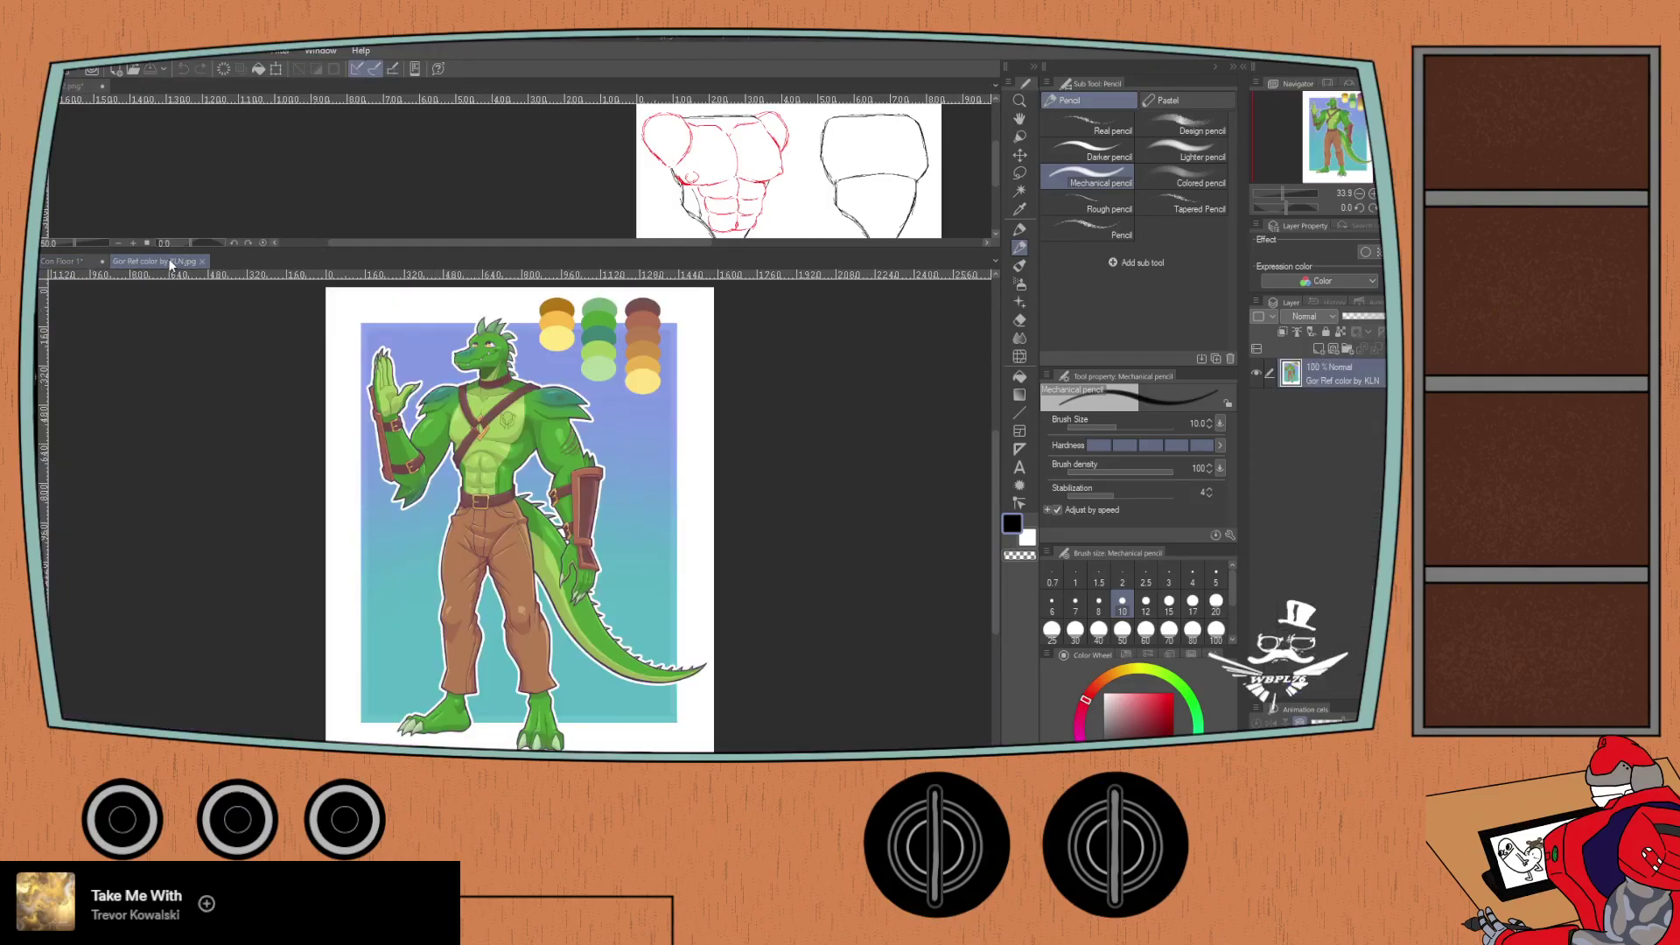
pyautogui.moveTo(202, 137); pyautogui.dragTo(182, 86)
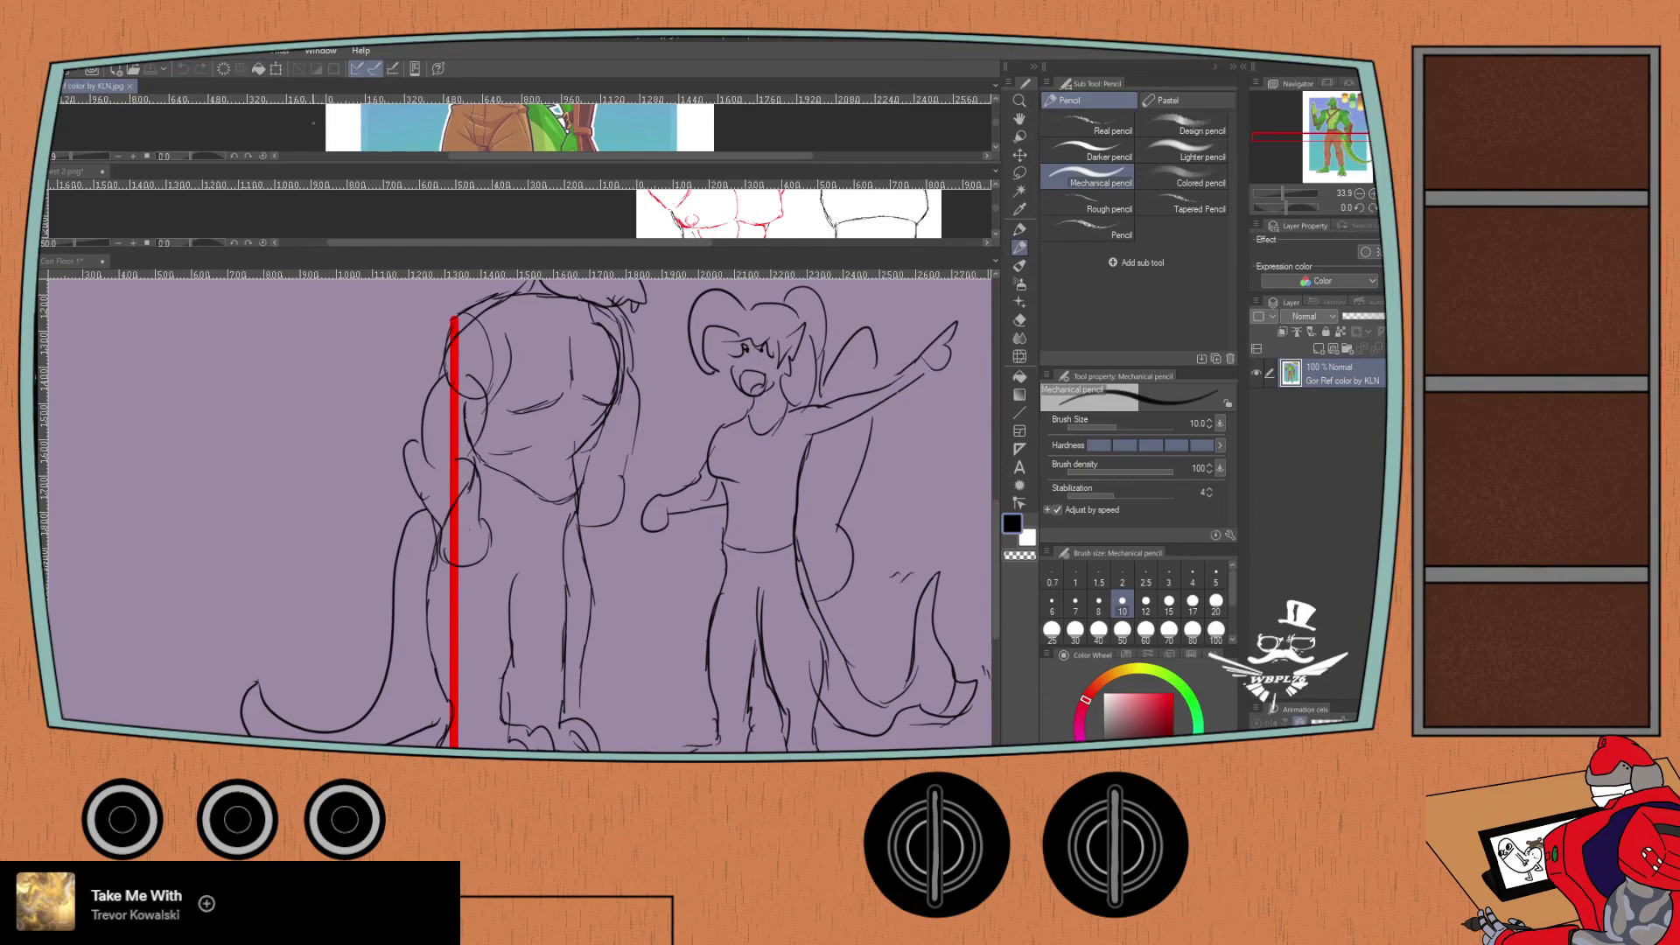
pyautogui.moveTo(285, 163)
pyautogui.mouseDown()
pyautogui.moveTo(289, 194)
pyautogui.moveTo(289, 167)
pyautogui.mouseUp()
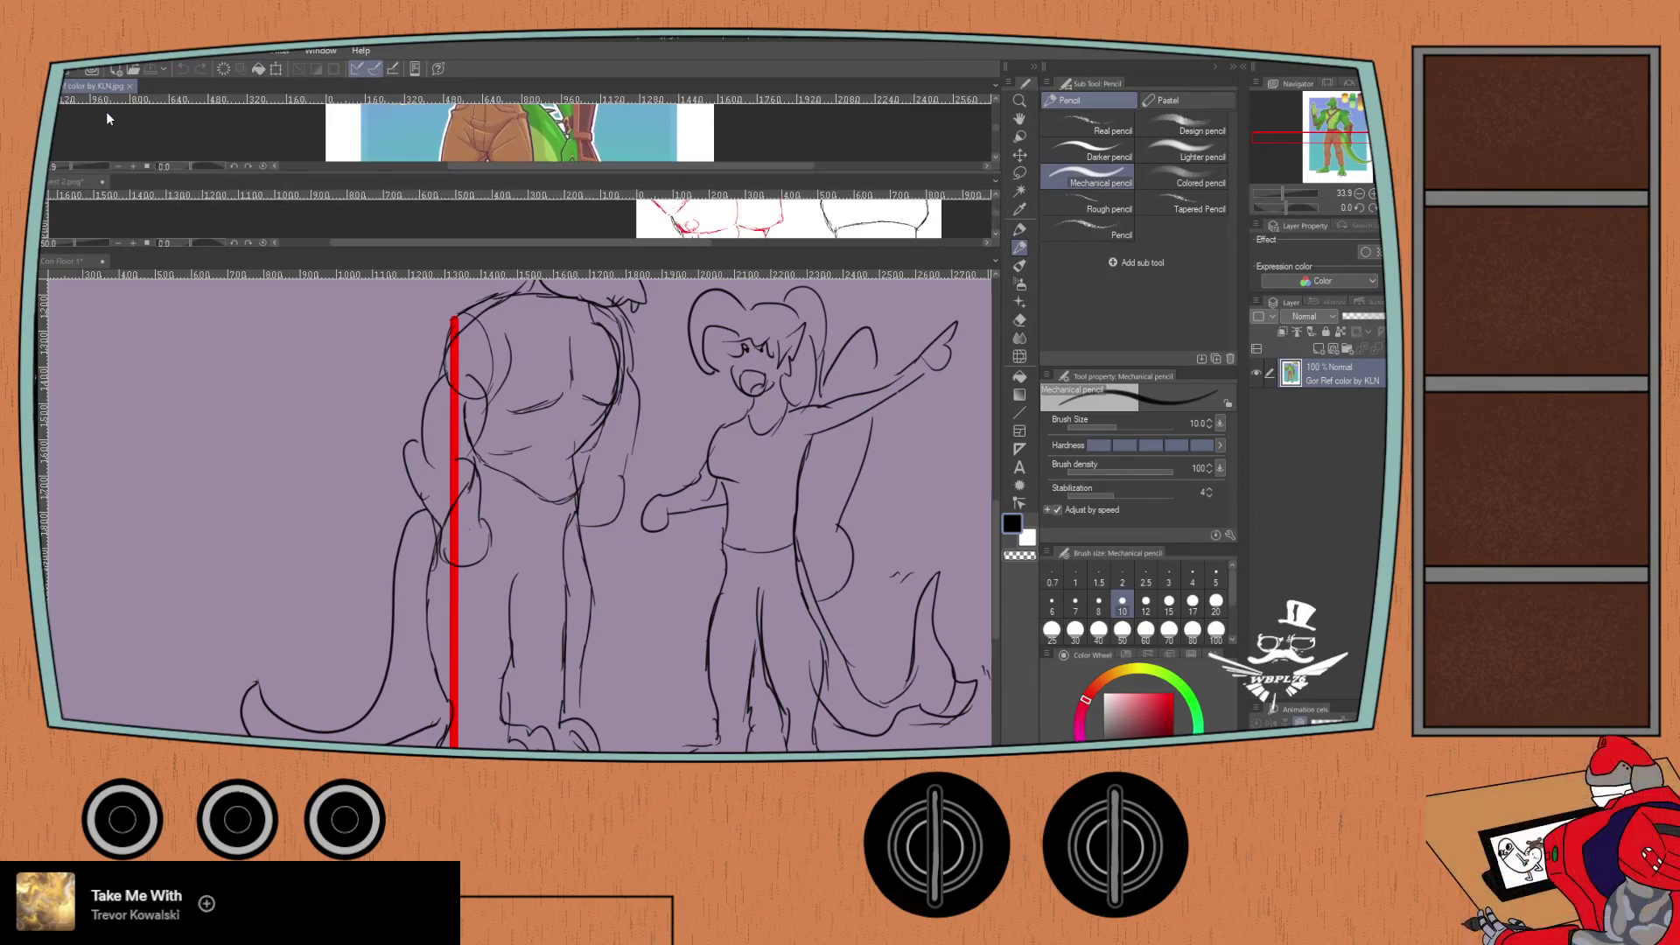
pyautogui.moveTo(117, 179); pyautogui.dragTo(83, 86)
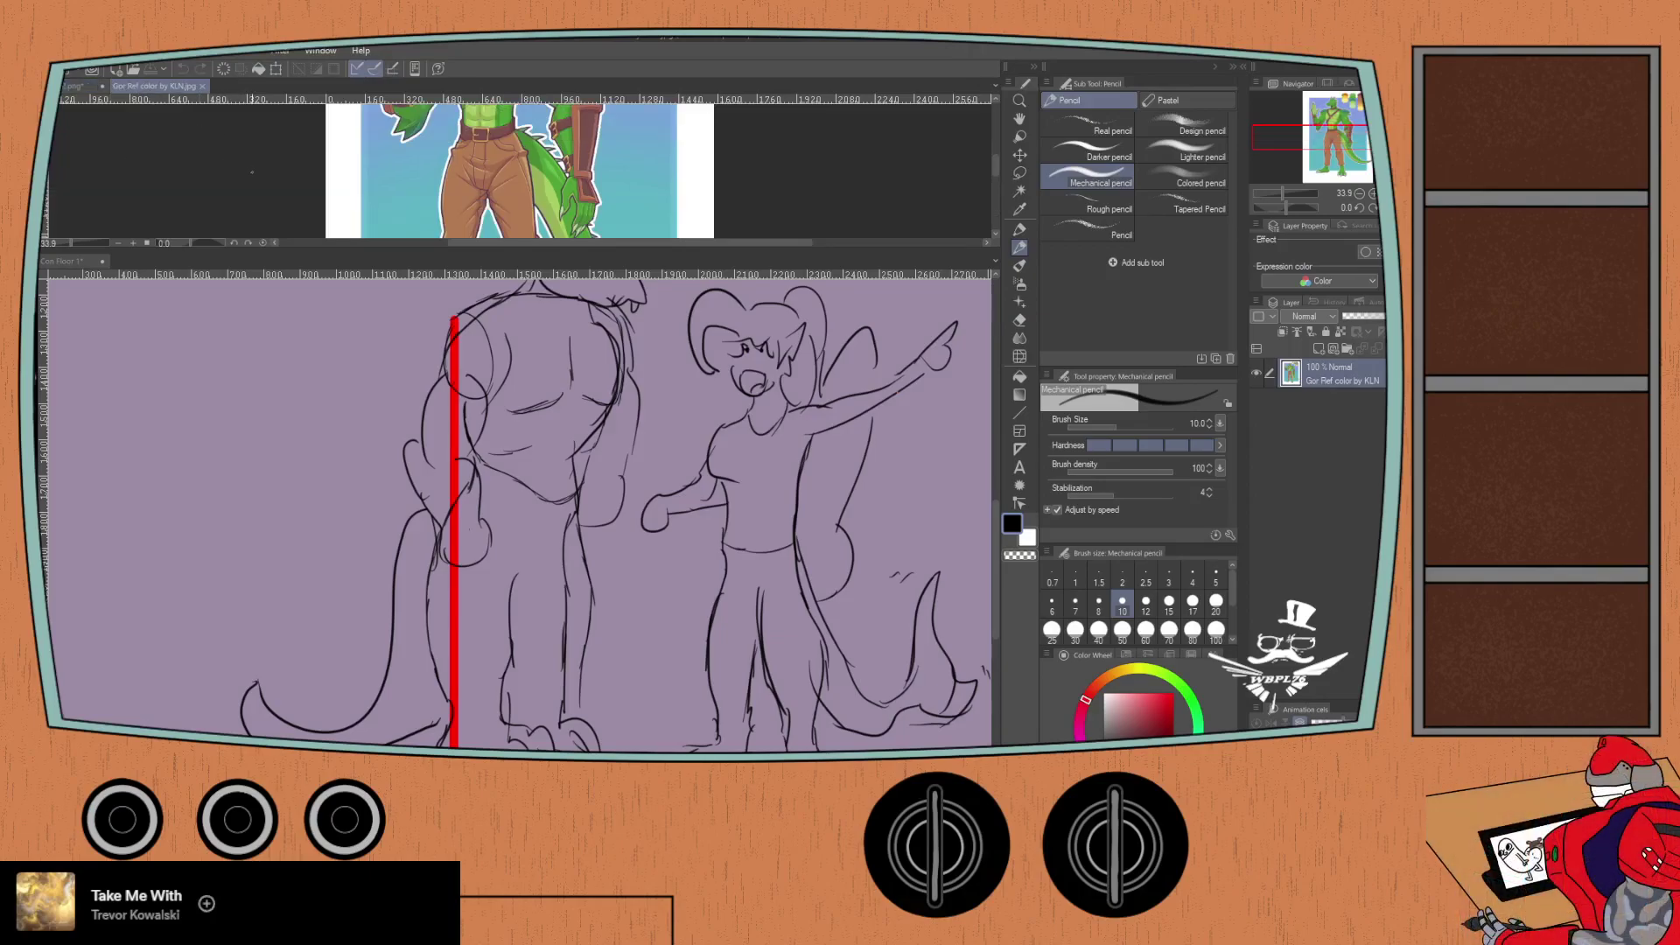
pyautogui.moveTo(248, 174); pyautogui.dragTo(452, 175)
pyautogui.scroll(-2, 291, 165)
pyautogui.scroll(-2, 291, 165)
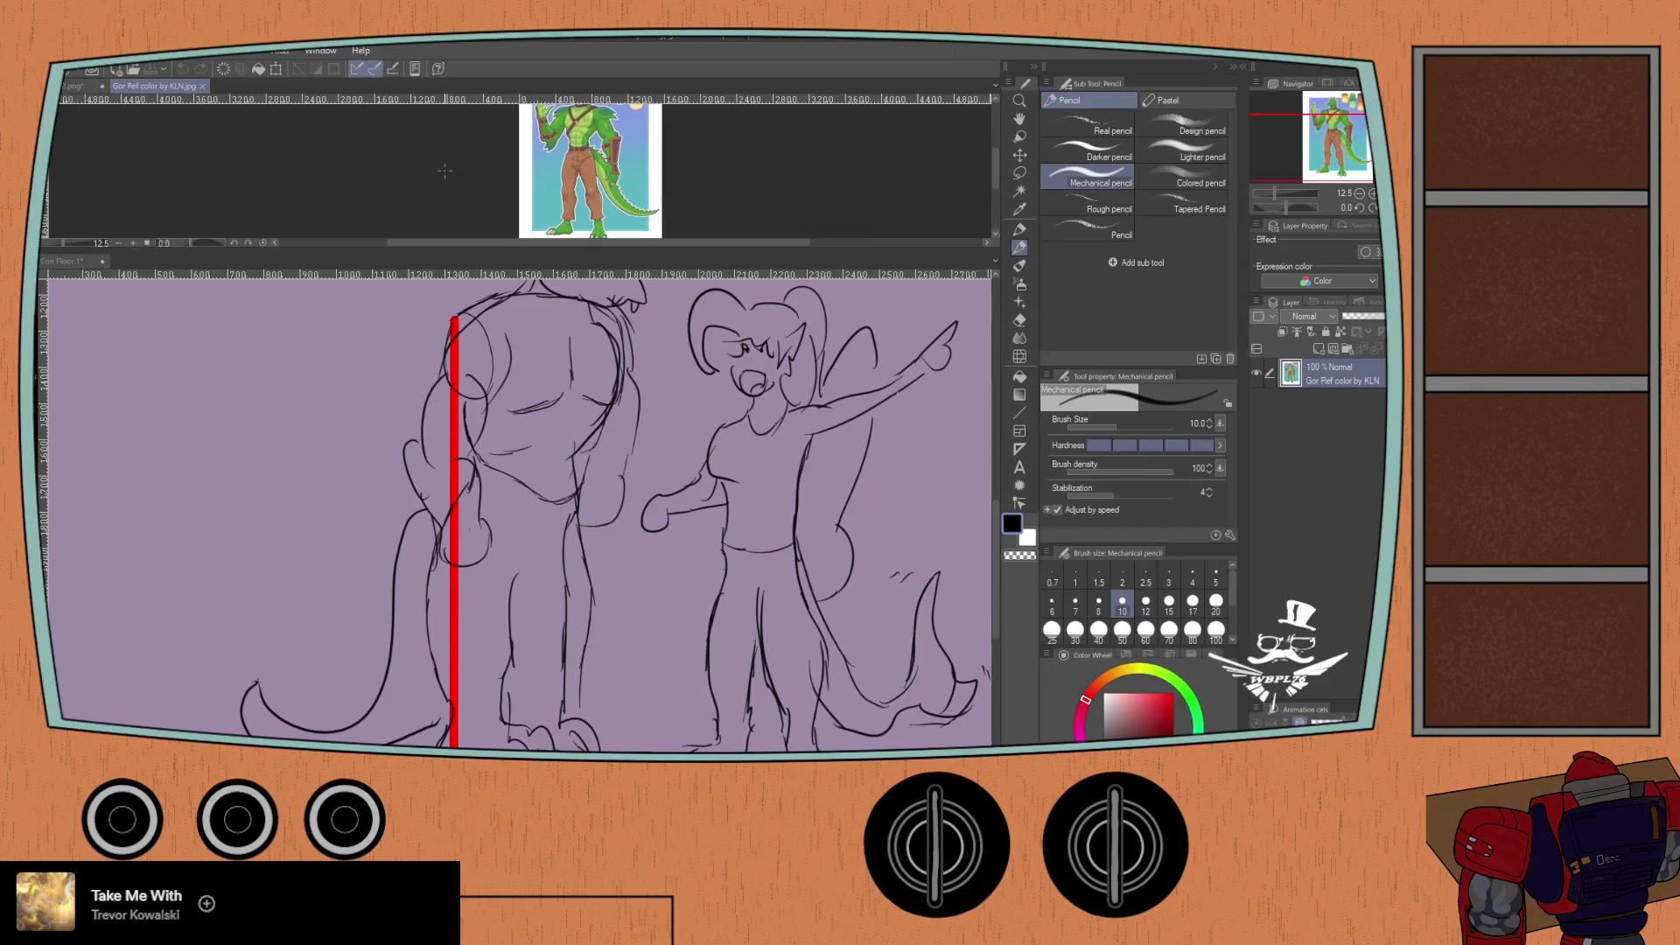
pyautogui.click(939, 491)
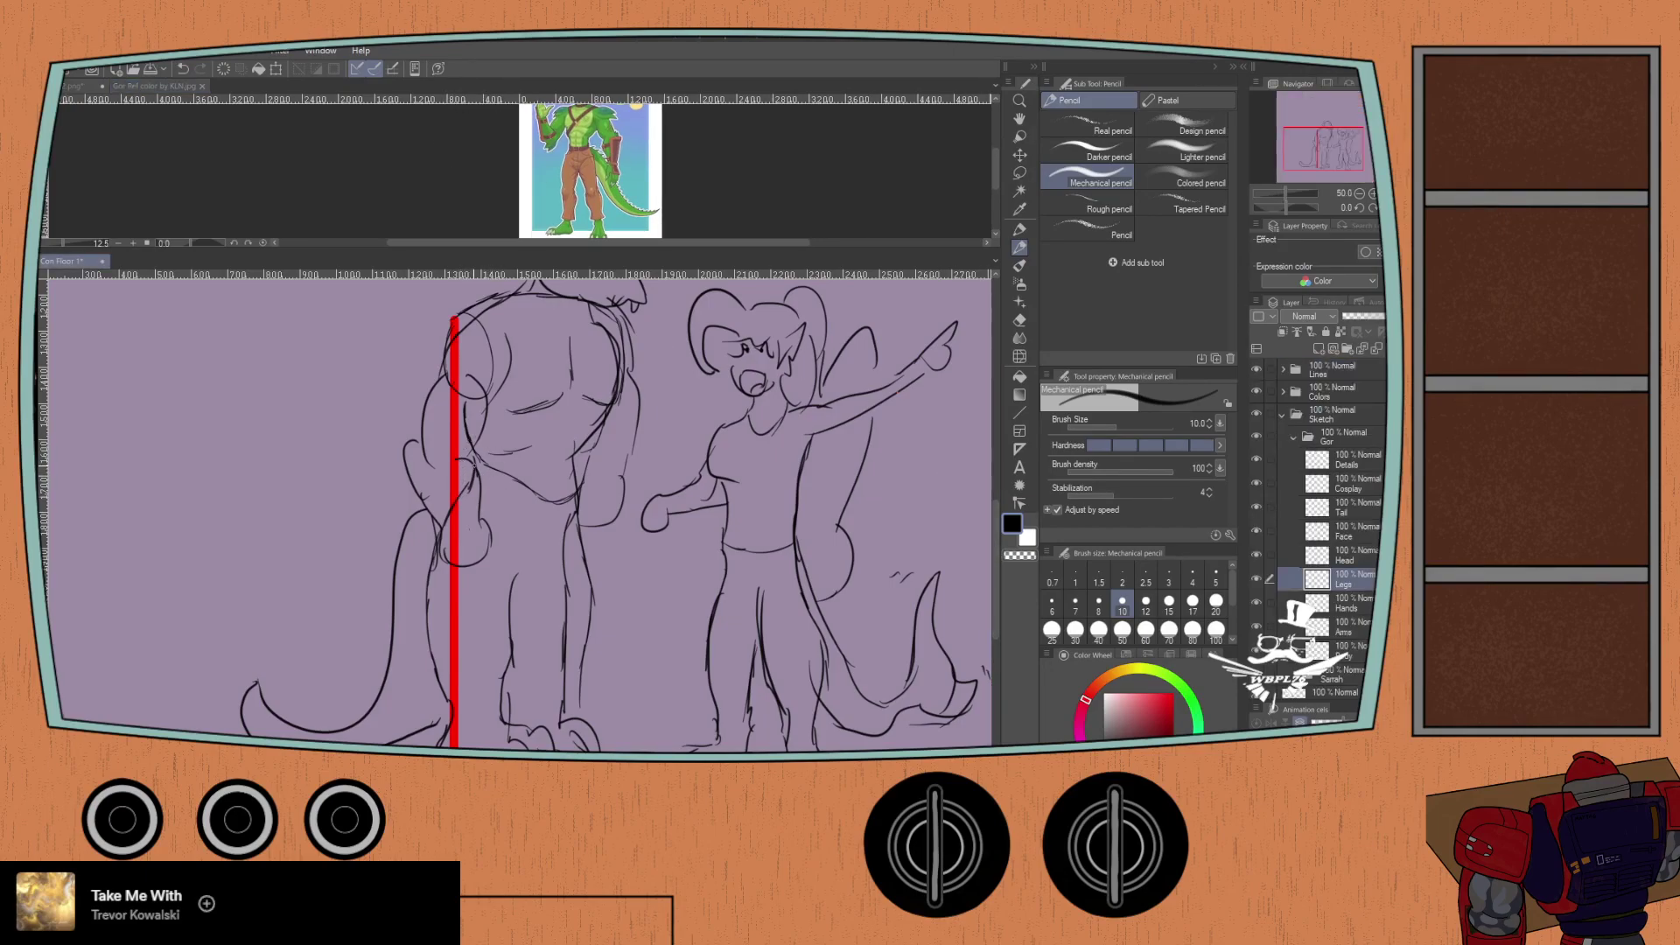
# Step: Sketch the left leg's outer edge down to the foot, then the foot base and a clawed toe
pyautogui.moveTo(471, 472)
pyautogui.mouseDown()
pyautogui.moveTo(436, 595)
pyautogui.moveTo(455, 511)
pyautogui.moveTo(435, 622)
pyautogui.moveTo(445, 707)
pyautogui.mouseUp()
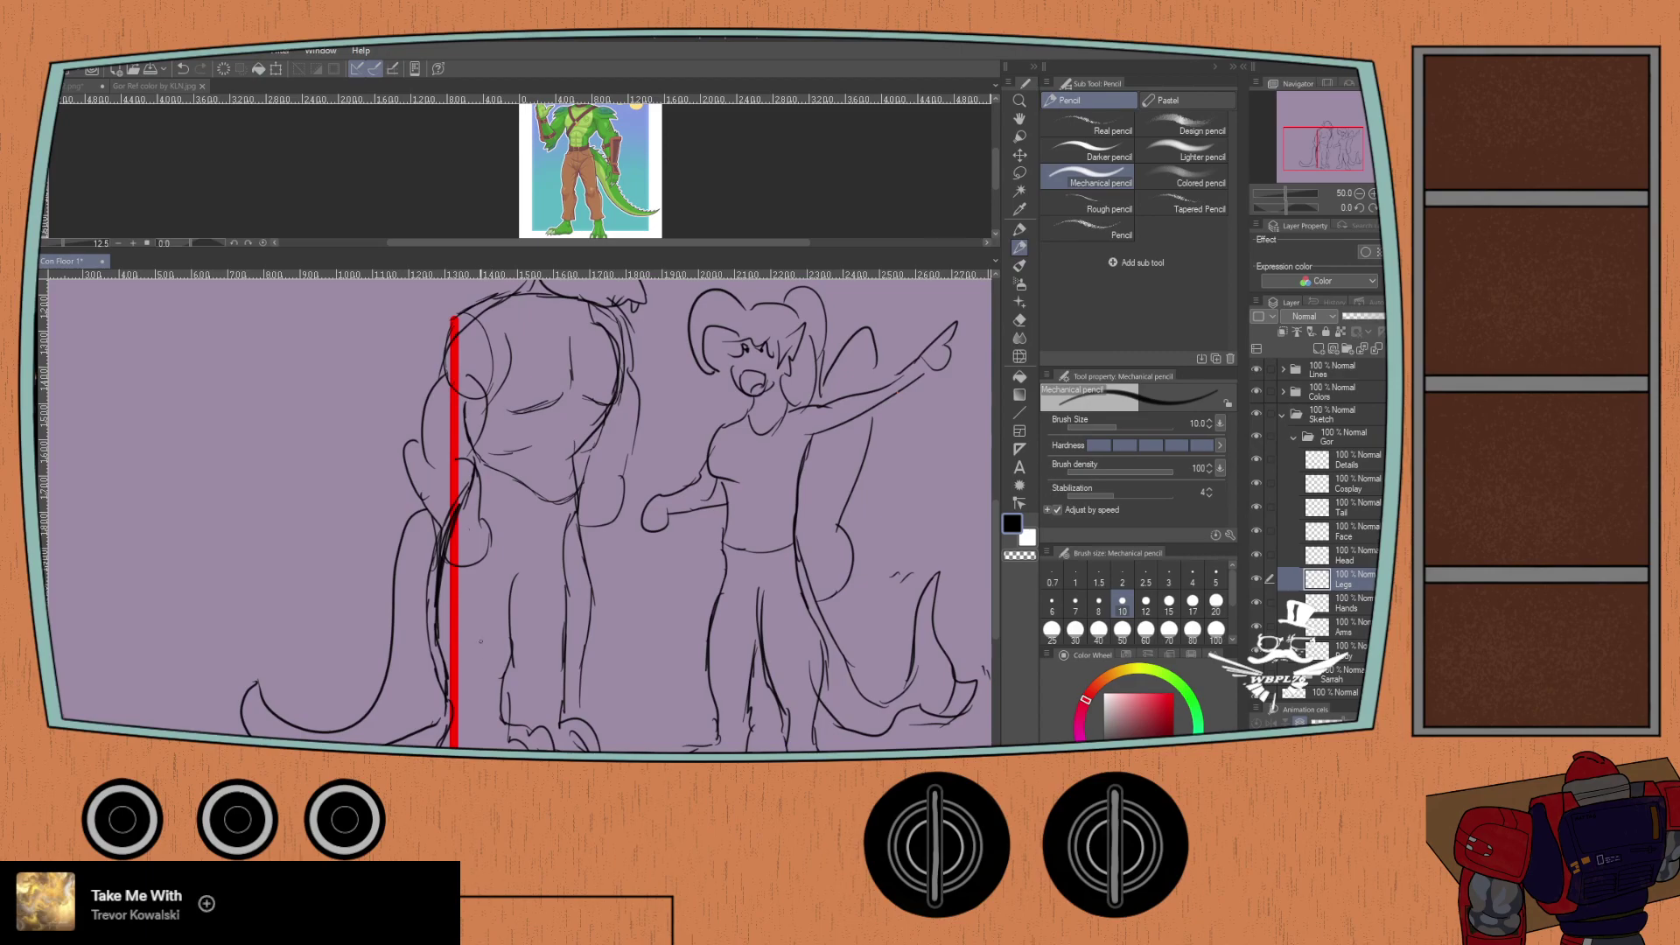
pyautogui.moveTo(445, 705); pyautogui.dragTo(440, 740)
pyautogui.moveTo(437, 593); pyautogui.dragTo(443, 498)
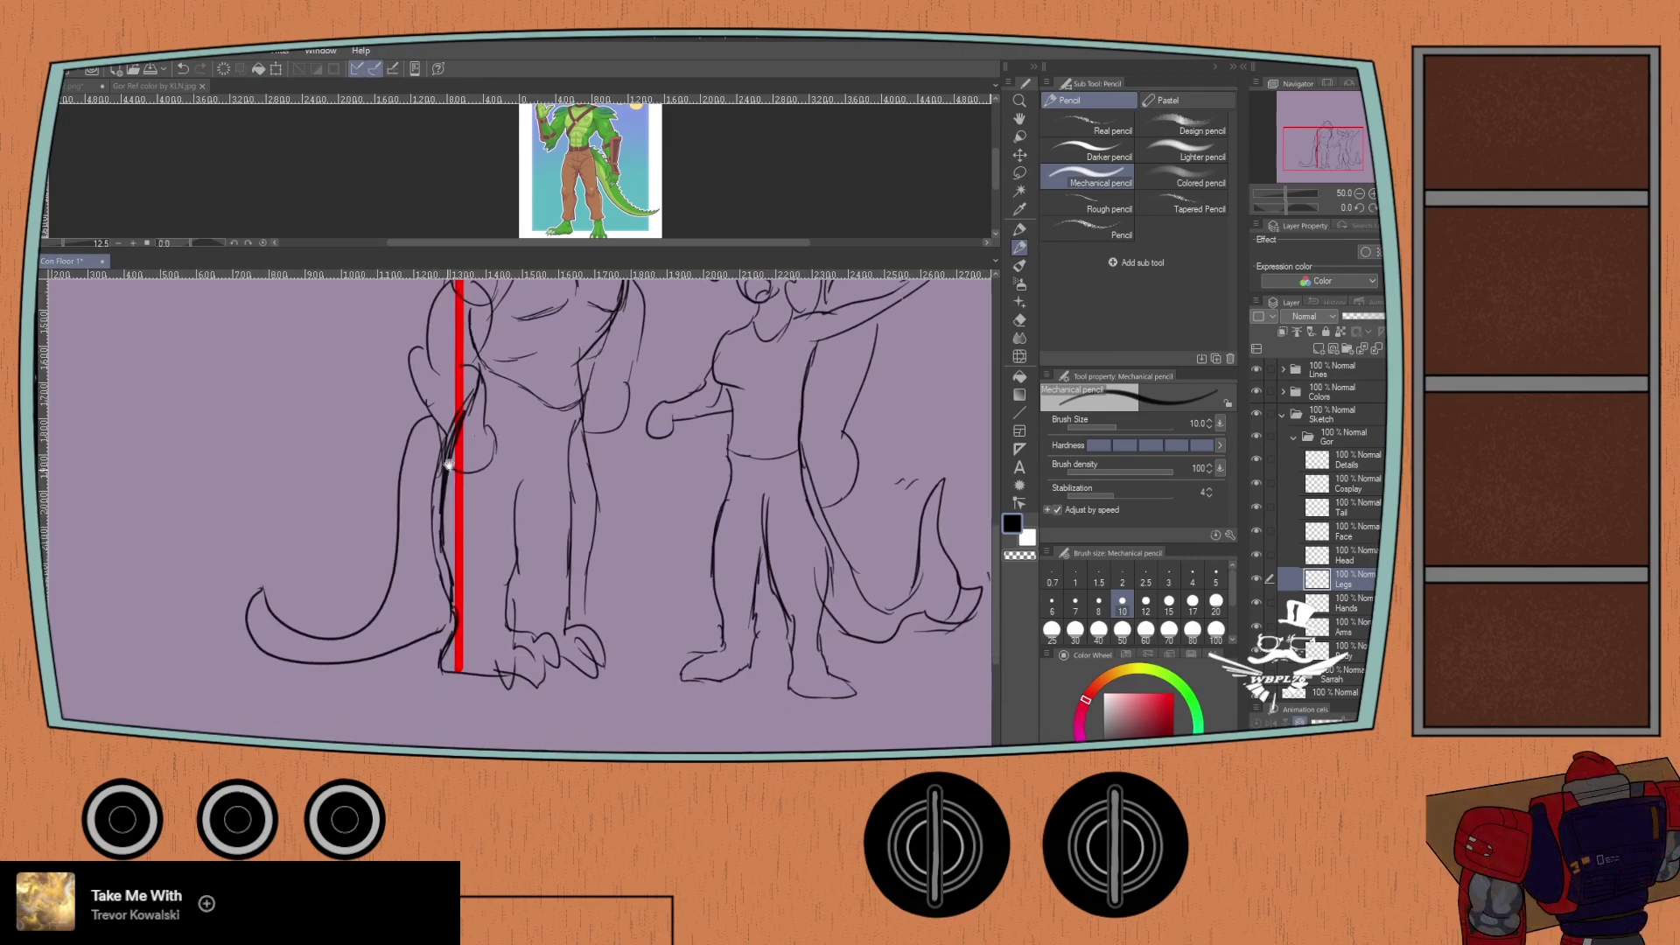
pyautogui.scroll(1, 400, 640)
pyautogui.moveTo(453, 654)
pyautogui.mouseDown()
pyautogui.moveTo(549, 699)
pyautogui.moveTo(520, 666)
pyautogui.moveTo(520, 684)
pyautogui.moveTo(577, 700)
pyautogui.moveTo(550, 669)
pyautogui.moveTo(595, 692)
pyautogui.moveTo(615, 679)
pyautogui.mouseUp()
pyautogui.moveTo(615, 679); pyautogui.dragTo(578, 656)
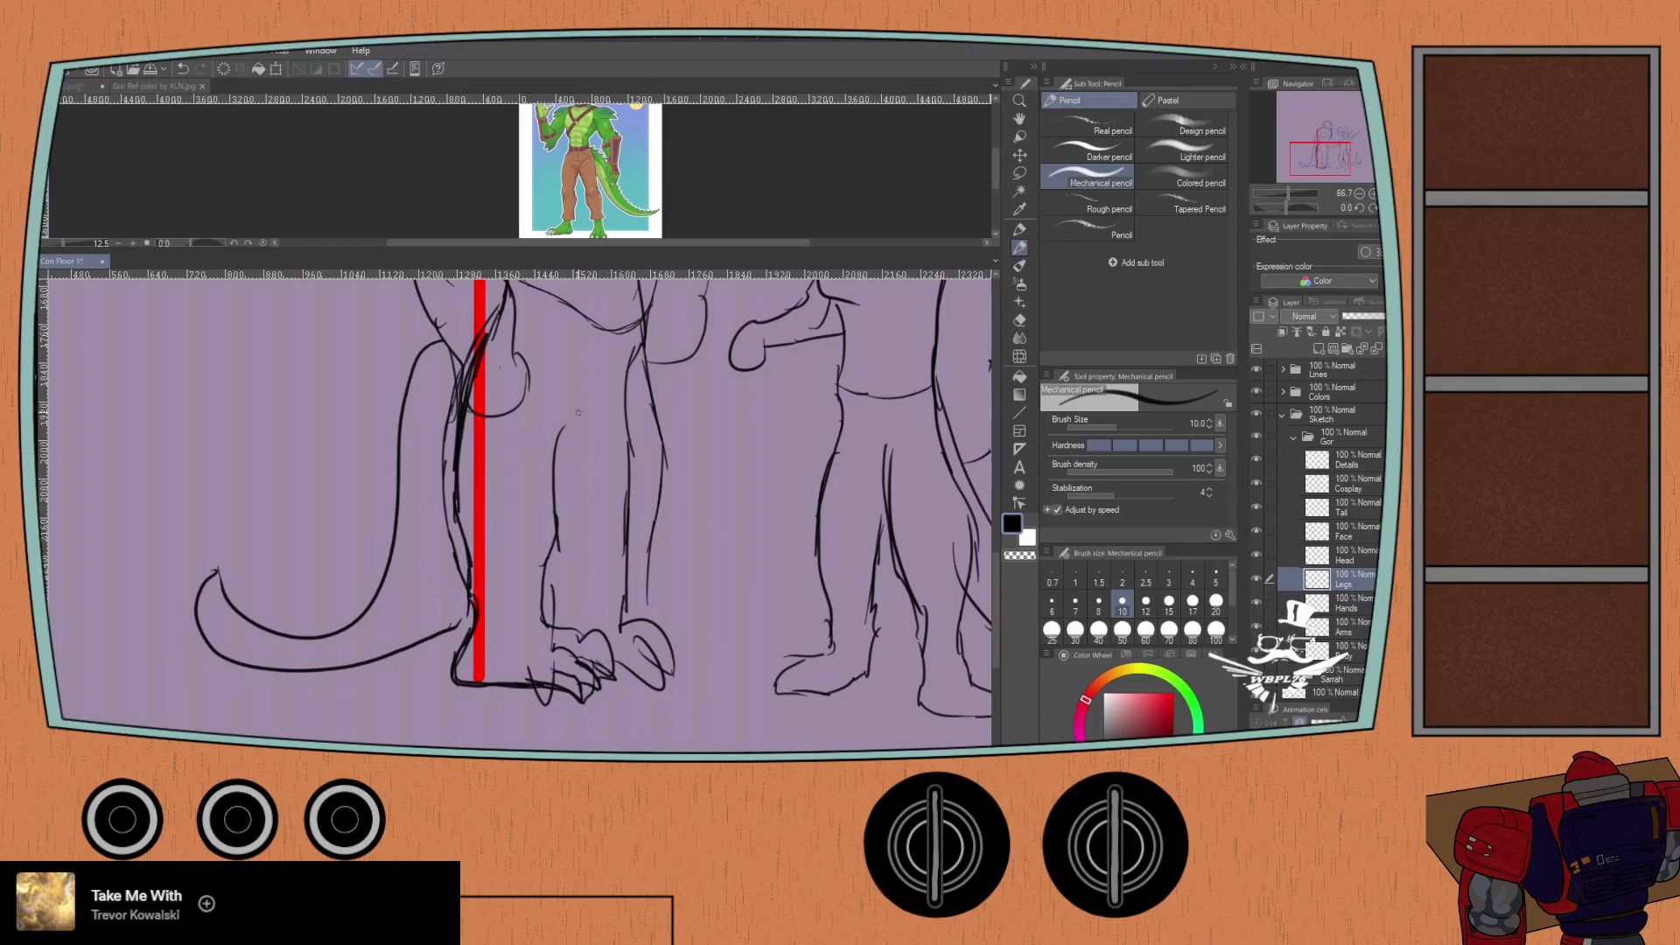
# Step: Draw and redraw the leg's inner and right contours, then zoom out to view both figures
pyautogui.moveTo(580, 376)
pyautogui.mouseDown()
pyautogui.moveTo(545, 577)
pyautogui.moveTo(553, 648)
pyautogui.mouseUp()
pyautogui.moveTo(547, 556); pyautogui.dragTo(554, 519)
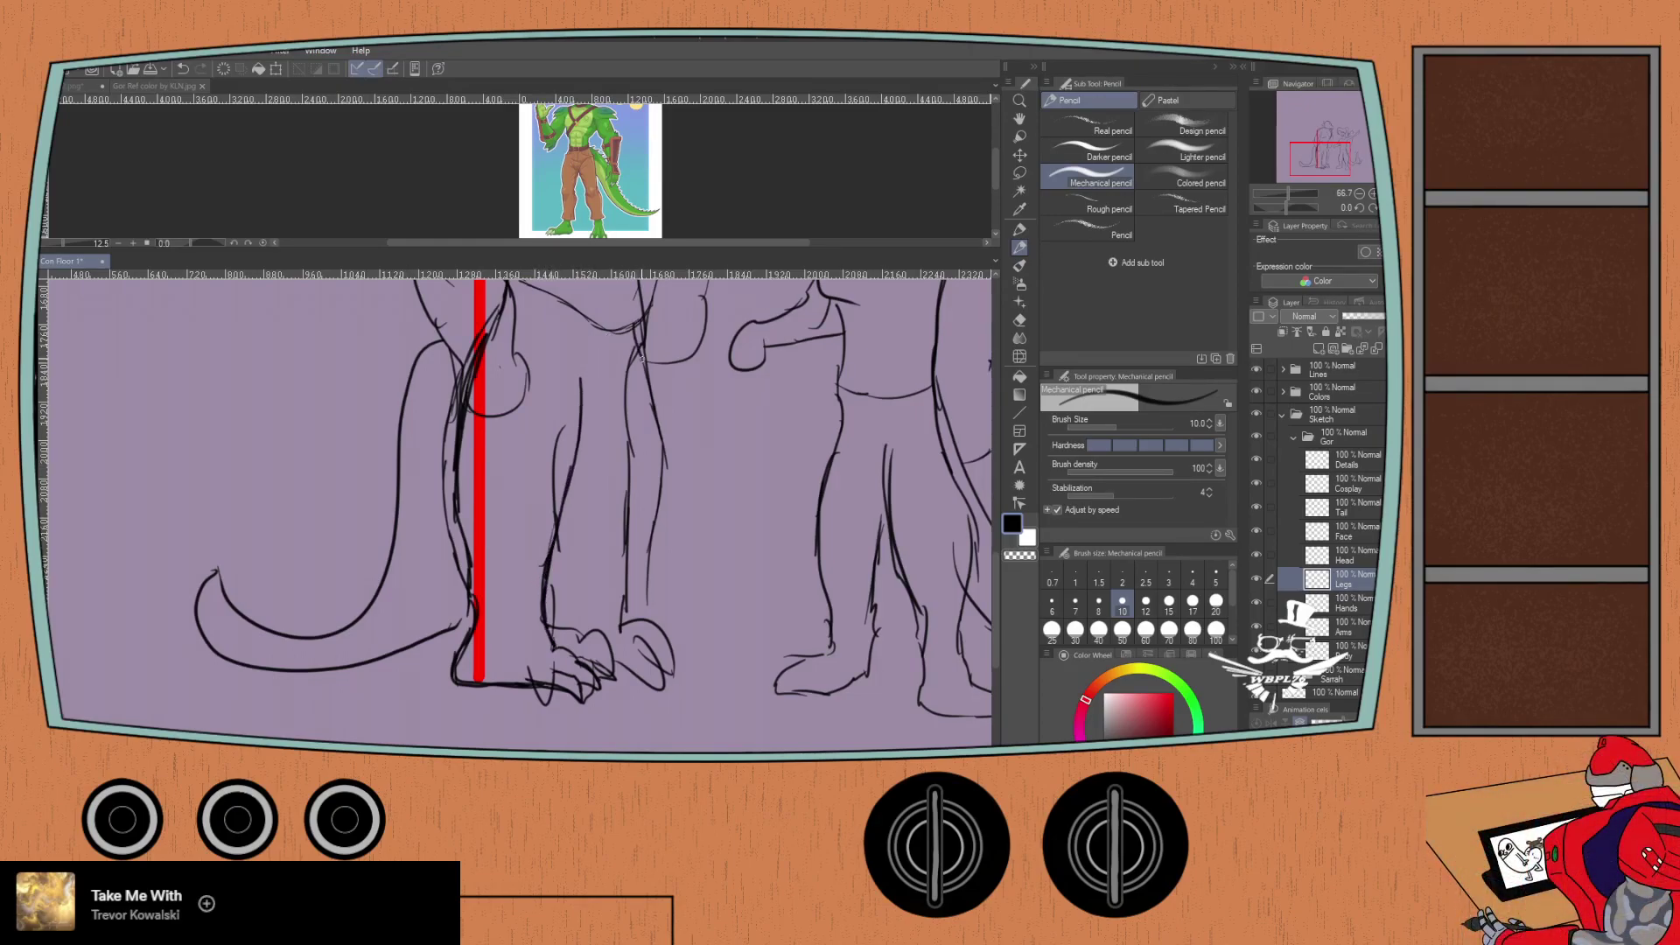
pyautogui.moveTo(635, 333)
pyautogui.mouseDown()
pyautogui.moveTo(656, 415)
pyautogui.moveTo(647, 463)
pyautogui.mouseUp()
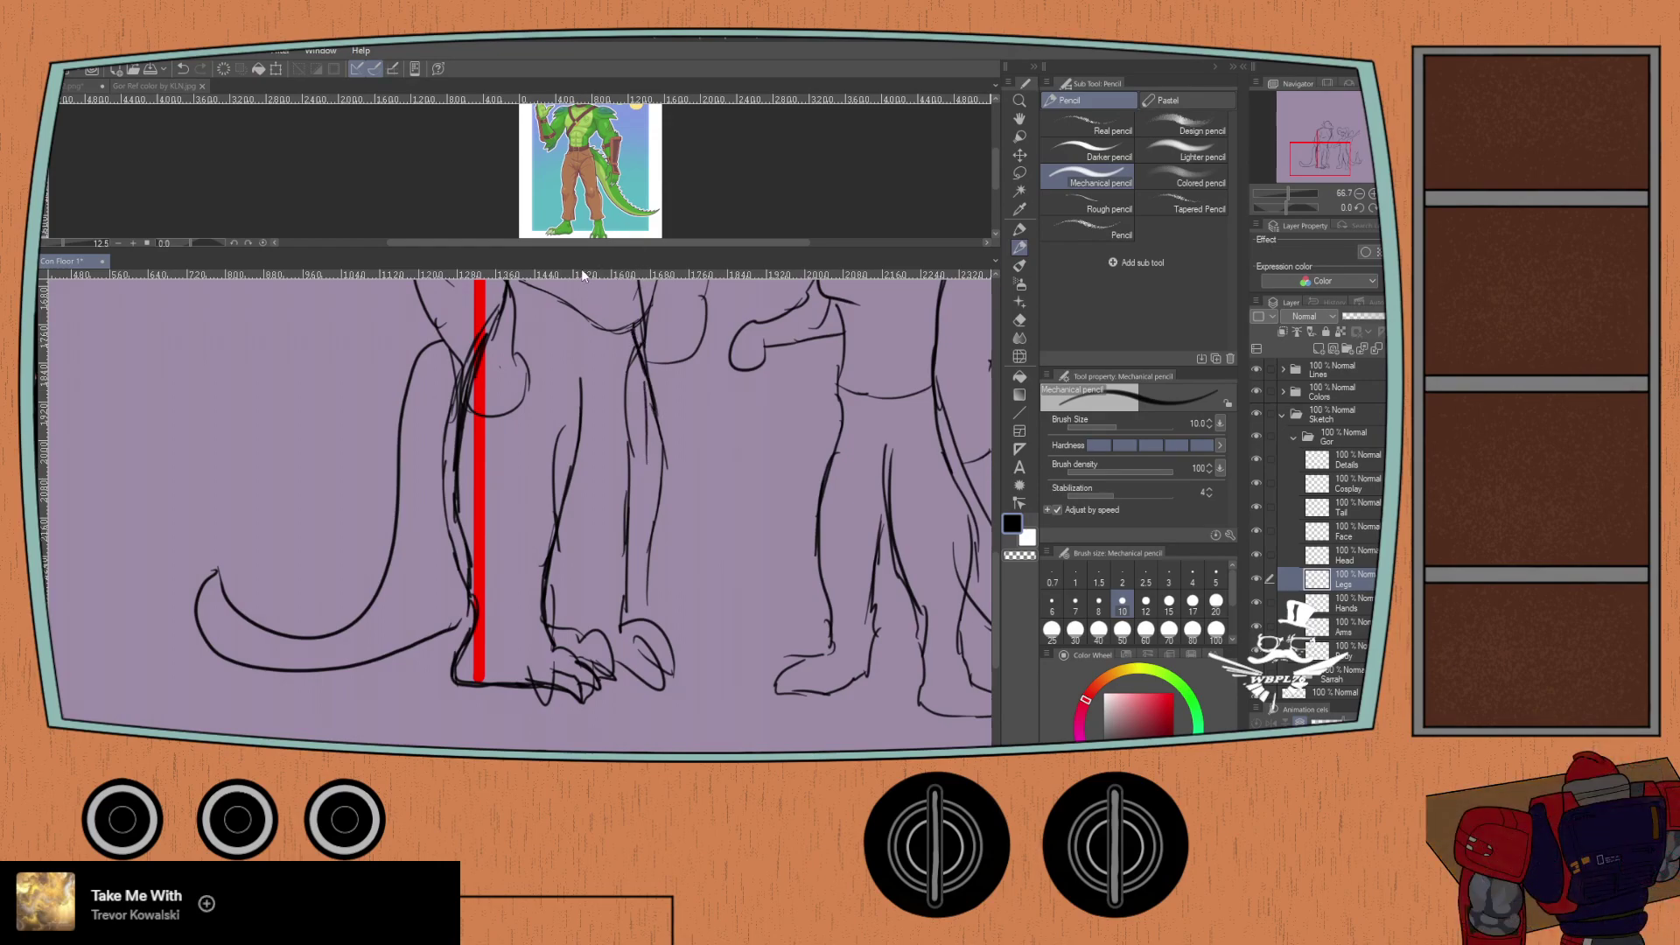
pyautogui.moveTo(652, 367); pyautogui.dragTo(616, 623)
pyautogui.hotkey('ctrl', 'z')
pyautogui.hotkey('ctrl', 'z')
pyautogui.hotkey('ctrl', 'z')
pyautogui.hotkey('ctrl', 'z')
pyautogui.hotkey('ctrl', 'z')
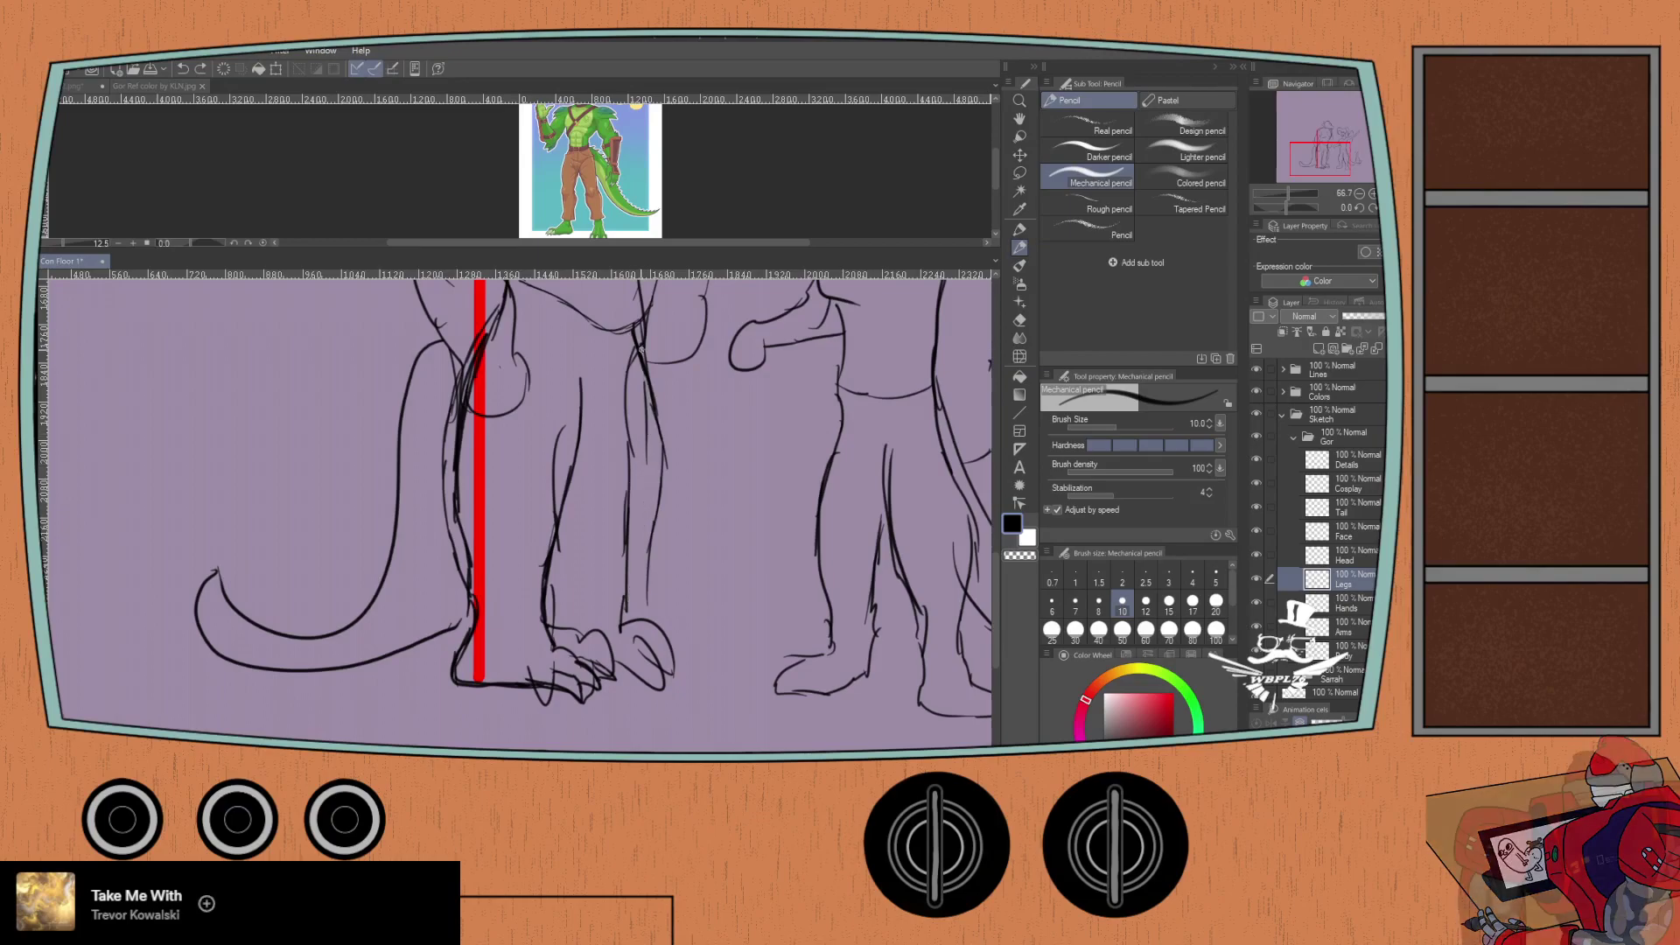
pyautogui.moveTo(630, 327)
pyautogui.mouseDown()
pyautogui.moveTo(643, 468)
pyautogui.moveTo(611, 623)
pyautogui.moveTo(656, 639)
pyautogui.moveTo(672, 673)
pyautogui.moveTo(649, 682)
pyautogui.moveTo(631, 662)
pyautogui.moveTo(624, 683)
pyautogui.mouseUp()
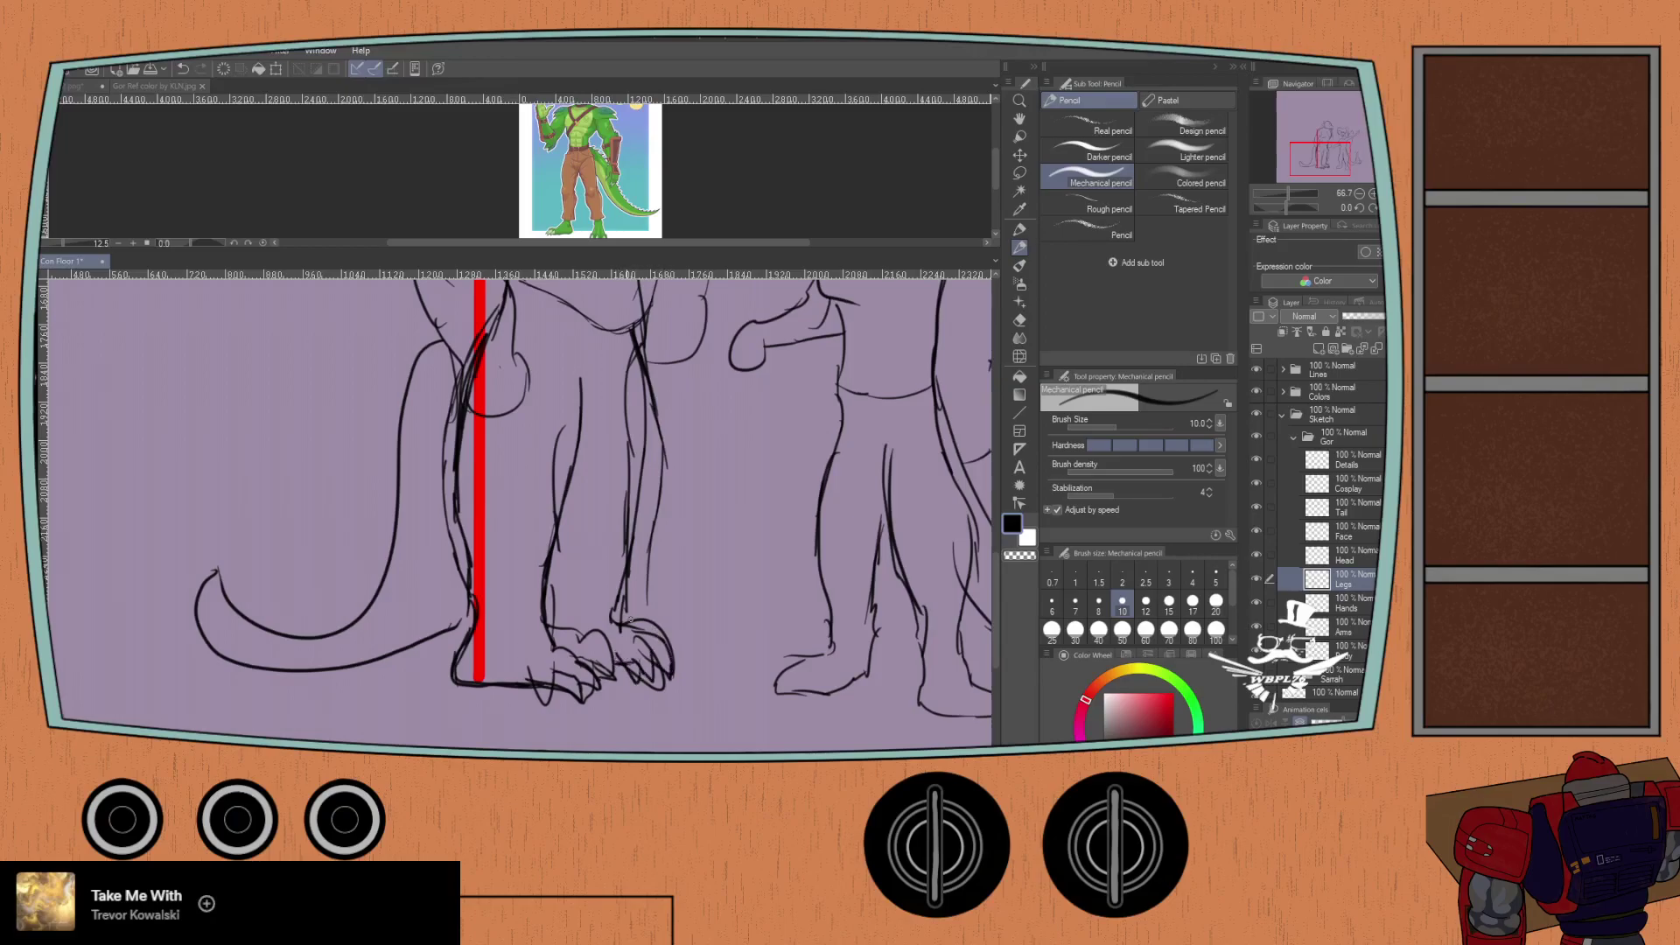
pyautogui.scroll(-2, 451, 372)
pyautogui.moveTo(451, 321); pyautogui.dragTo(473, 499)
pyautogui.scroll(1, 473, 380)
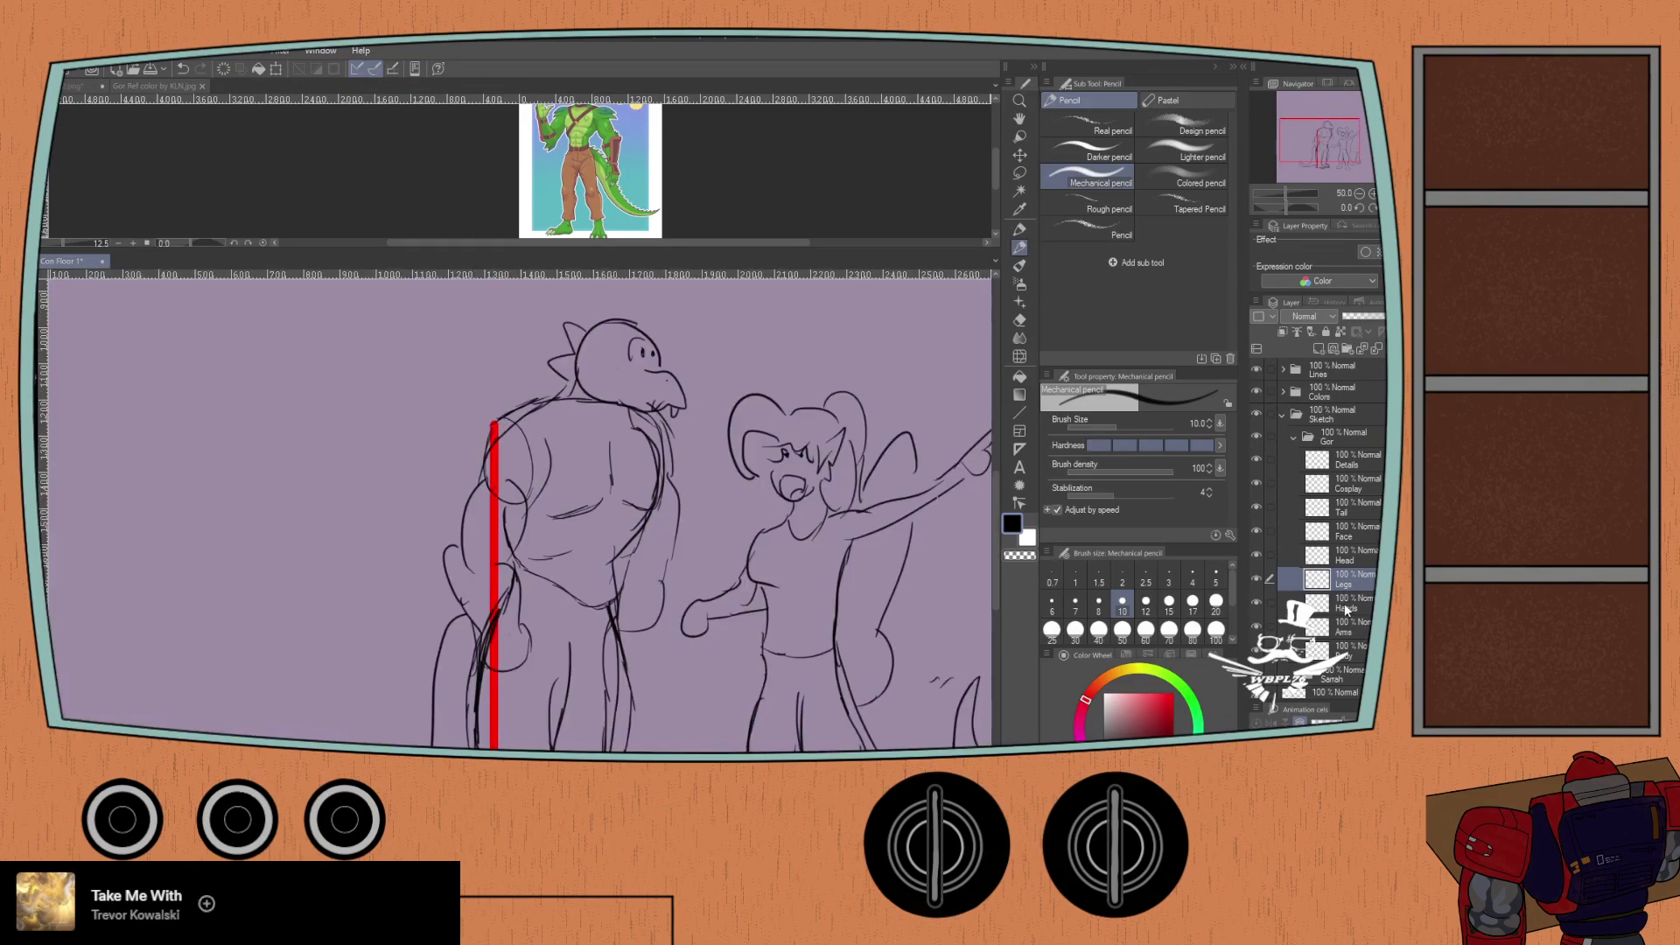
pyautogui.click(1344, 604)
# Step: On the Arms layer, sketch and redo the dragon's shoulder curve
pyautogui.click(1336, 628)
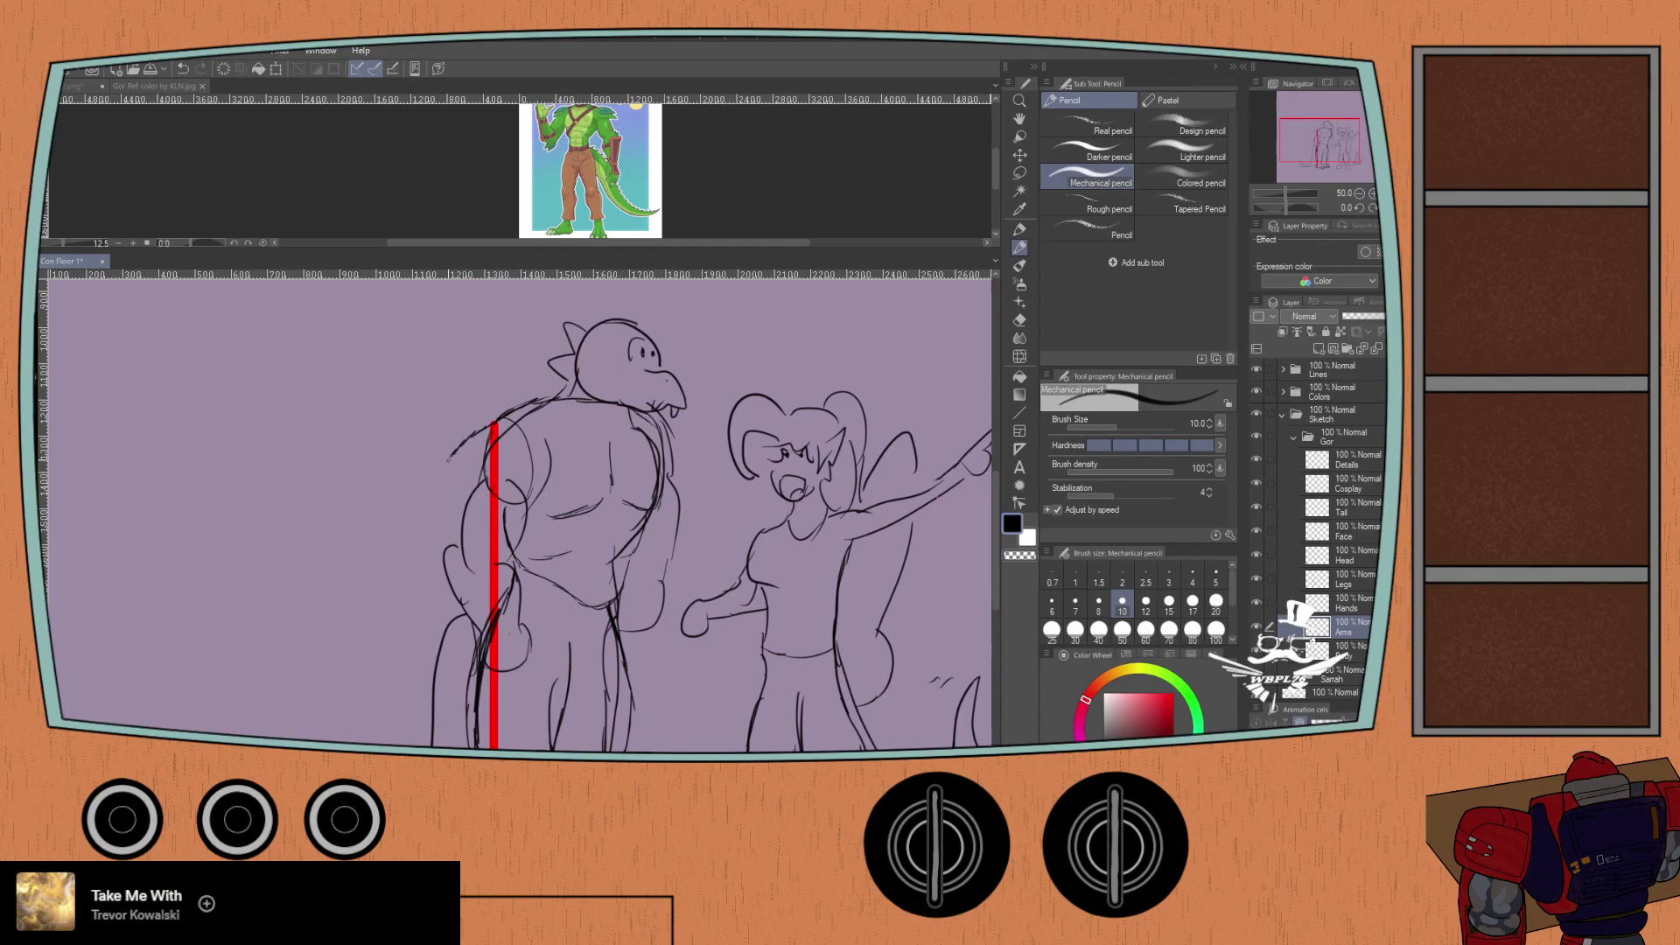
pyautogui.scroll(1, 464, 441)
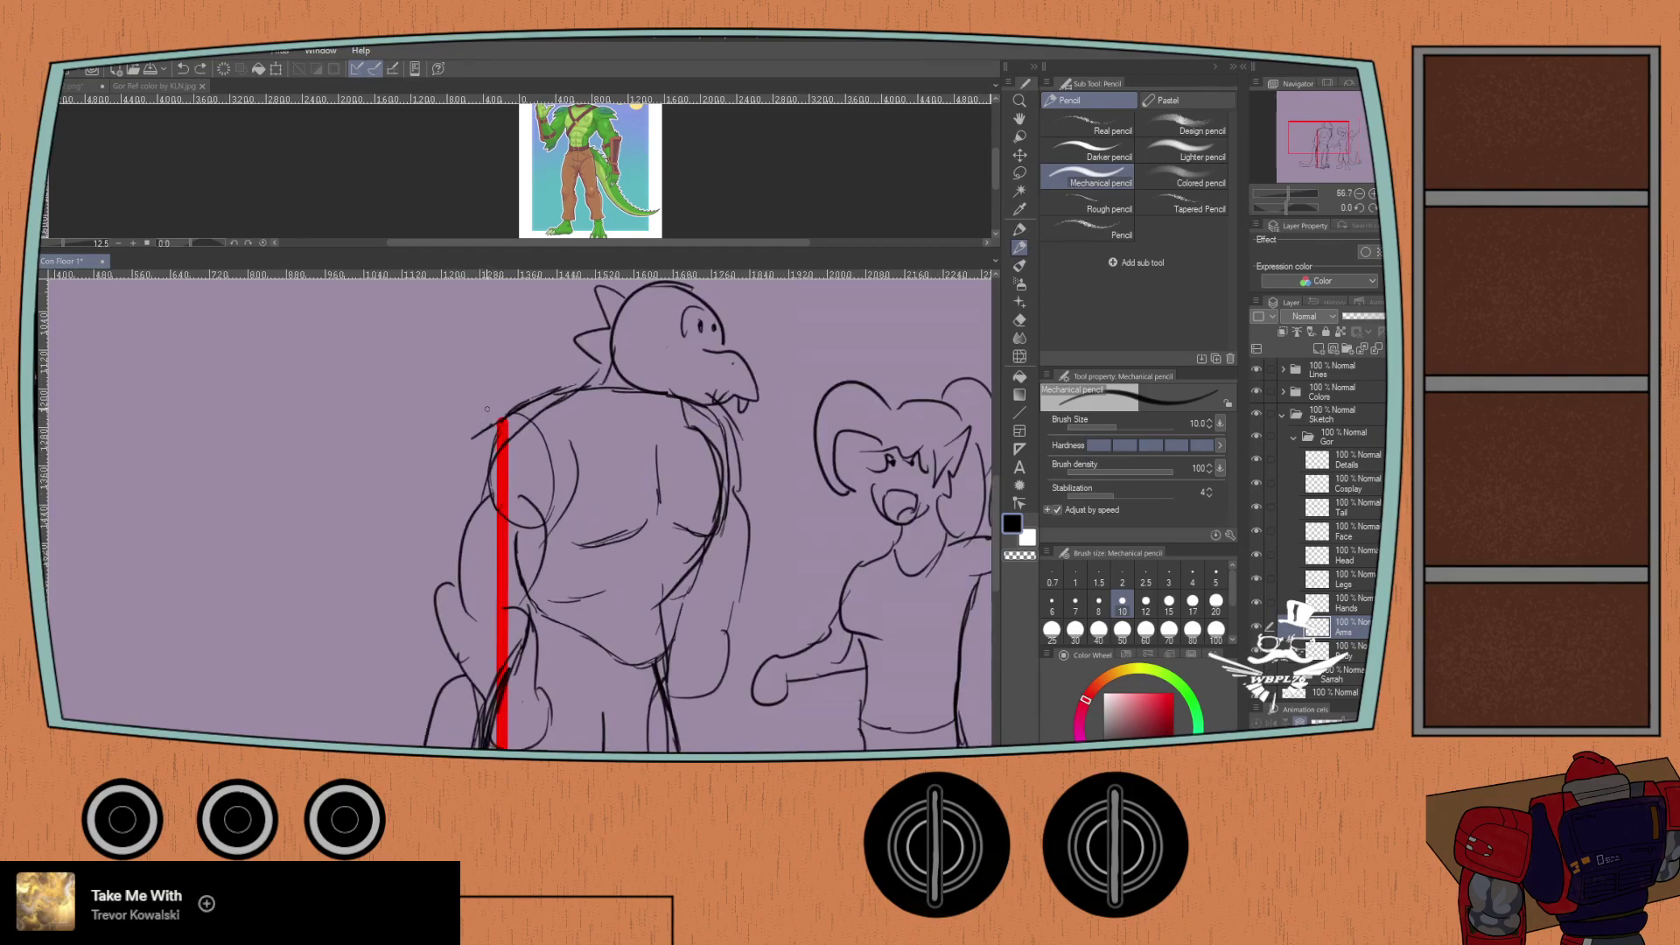
pyautogui.scroll(2, 481, 412)
pyautogui.hotkey('ctrl', 'z')
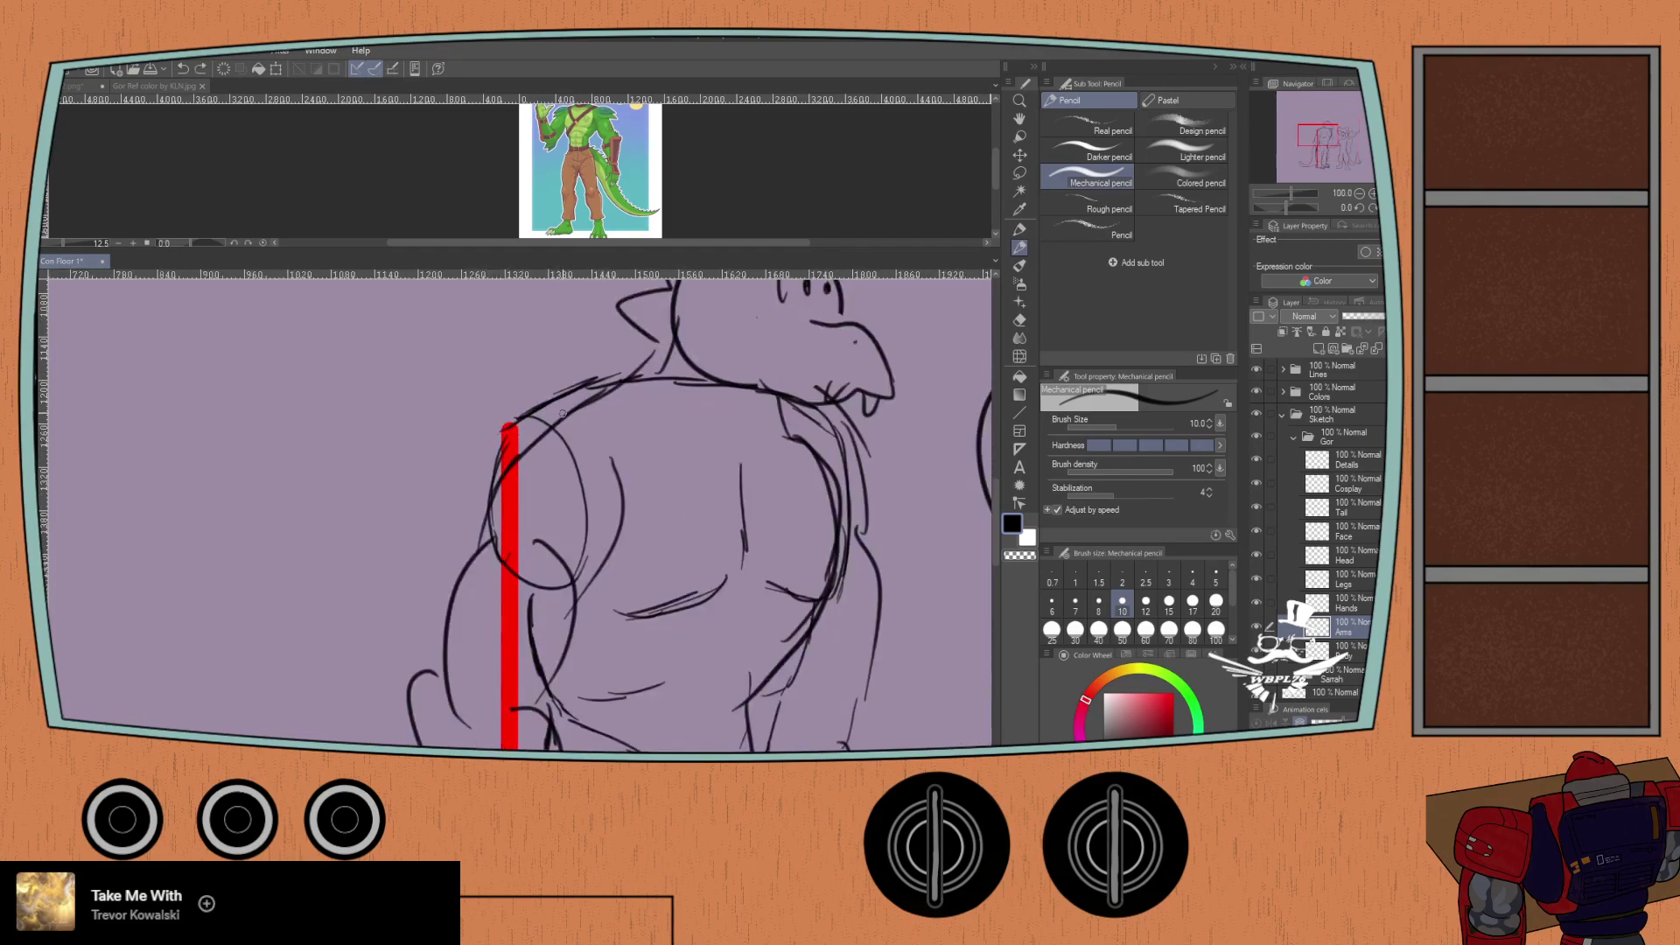
pyautogui.moveTo(537, 402)
pyautogui.mouseDown()
pyautogui.moveTo(481, 408)
pyautogui.moveTo(439, 438)
pyautogui.mouseUp()
pyautogui.hotkey('ctrl', 'z')
pyautogui.moveTo(527, 405)
pyautogui.mouseDown()
pyautogui.moveTo(452, 428)
pyautogui.moveTo(423, 463)
pyautogui.moveTo(486, 479)
pyautogui.moveTo(559, 442)
pyautogui.mouseUp()
pyautogui.moveTo(447, 465)
pyautogui.mouseDown()
pyautogui.moveTo(425, 493)
pyautogui.moveTo(497, 514)
pyautogui.mouseUp()
pyautogui.hotkey('ctrl', 'z')
# Step: Add the shoulder's lower contours and darken its lower right edge
pyautogui.moveTo(565, 466)
pyautogui.mouseDown()
pyautogui.moveTo(479, 504)
pyautogui.moveTo(420, 495)
pyautogui.moveTo(438, 469)
pyautogui.moveTo(413, 505)
pyautogui.moveTo(436, 467)
pyautogui.moveTo(474, 459)
pyautogui.moveTo(585, 370)
pyautogui.moveTo(448, 479)
pyautogui.mouseUp()
pyautogui.moveTo(445, 436); pyautogui.dragTo(454, 476)
pyautogui.moveTo(582, 474); pyautogui.dragTo(563, 500)
pyautogui.moveTo(590, 423); pyautogui.dragTo(562, 501)
pyautogui.moveTo(447, 477); pyautogui.dragTo(436, 502)
pyautogui.moveTo(442, 485)
pyautogui.mouseDown()
pyautogui.moveTo(436, 586)
pyautogui.moveTo(427, 567)
pyautogui.mouseUp()
pyautogui.hotkey('ctrl', 'z')
pyautogui.hotkey('ctrl', 'z')
pyautogui.hotkey('ctrl', 'z')
pyautogui.hotkey('ctrl', 'z')
# Step: Retrace the outer and inner arm contours and redraw the chin and neck line
pyautogui.moveTo(453, 474)
pyautogui.mouseDown()
pyautogui.moveTo(435, 617)
pyautogui.moveTo(445, 502)
pyautogui.moveTo(425, 549)
pyautogui.moveTo(430, 639)
pyautogui.mouseUp()
pyautogui.moveTo(442, 568); pyautogui.dragTo(423, 637)
pyautogui.moveTo(570, 484)
pyautogui.mouseDown()
pyautogui.moveTo(569, 578)
pyautogui.moveTo(543, 641)
pyautogui.mouseUp()
pyautogui.moveTo(568, 579)
pyautogui.mouseDown()
pyautogui.moveTo(542, 639)
pyautogui.moveTo(463, 519)
pyautogui.moveTo(534, 643)
pyautogui.mouseUp()
pyautogui.hotkey('ctrl', 'z')
pyautogui.hotkey('ctrl', 'z')
pyautogui.moveTo(525, 570); pyautogui.dragTo(528, 693)
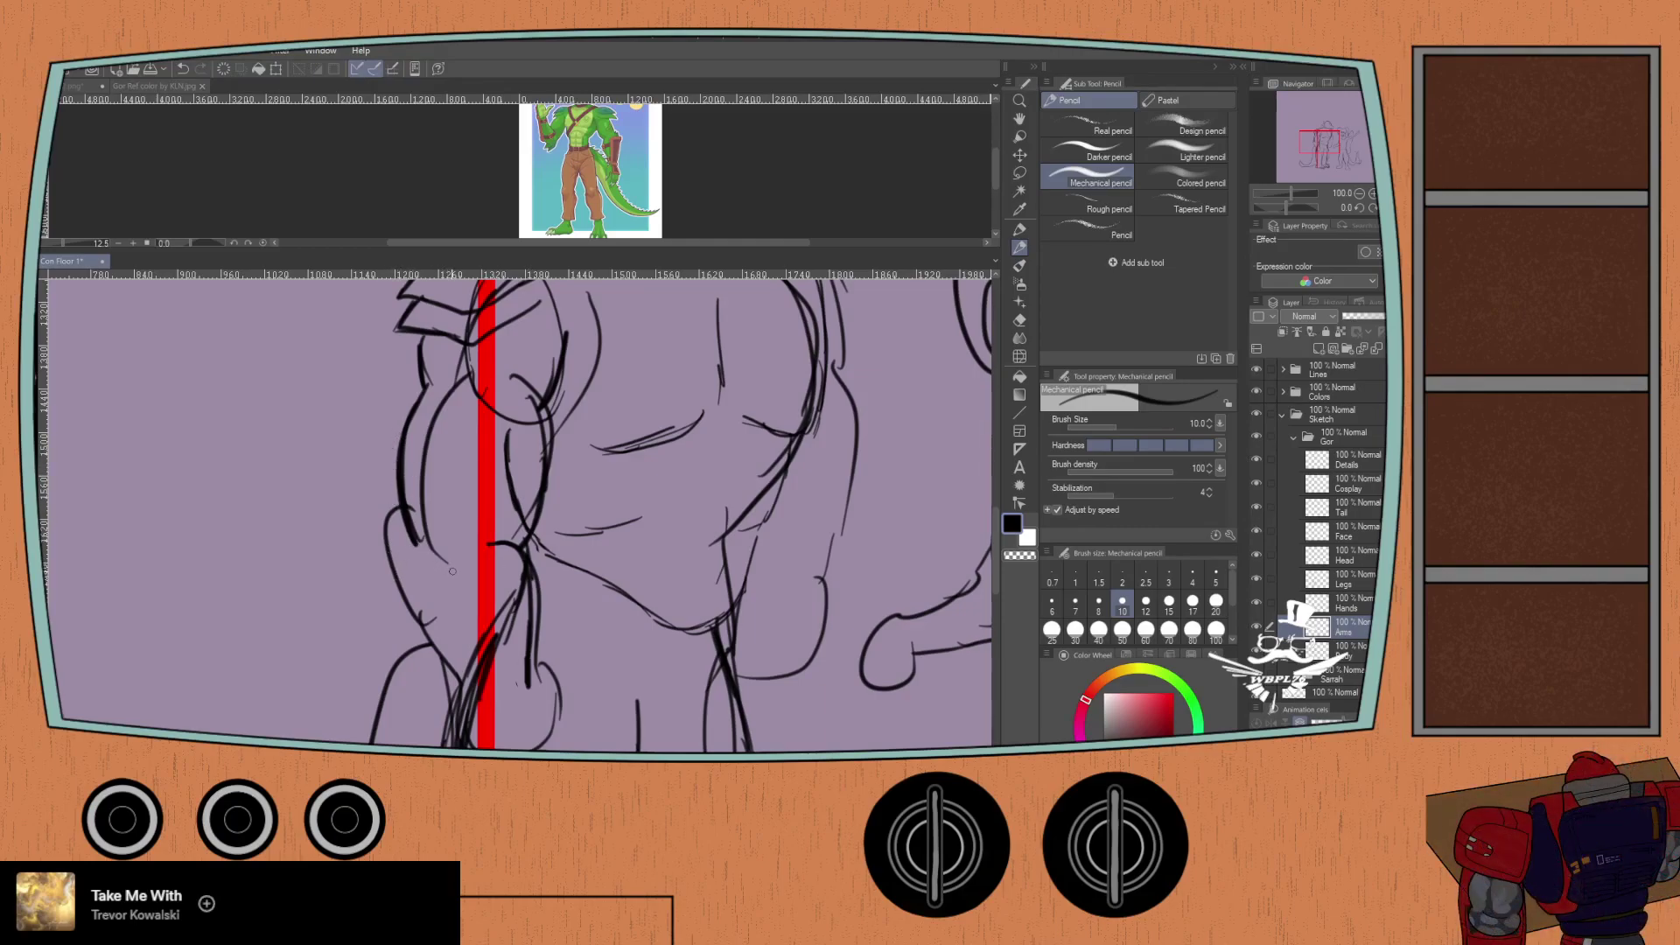
# Step: Sketch the raised hand left of the red guide, with a pointed finger and arm line
pyautogui.moveTo(457, 572)
pyautogui.mouseDown()
pyautogui.moveTo(389, 503)
pyautogui.moveTo(425, 627)
pyautogui.mouseUp()
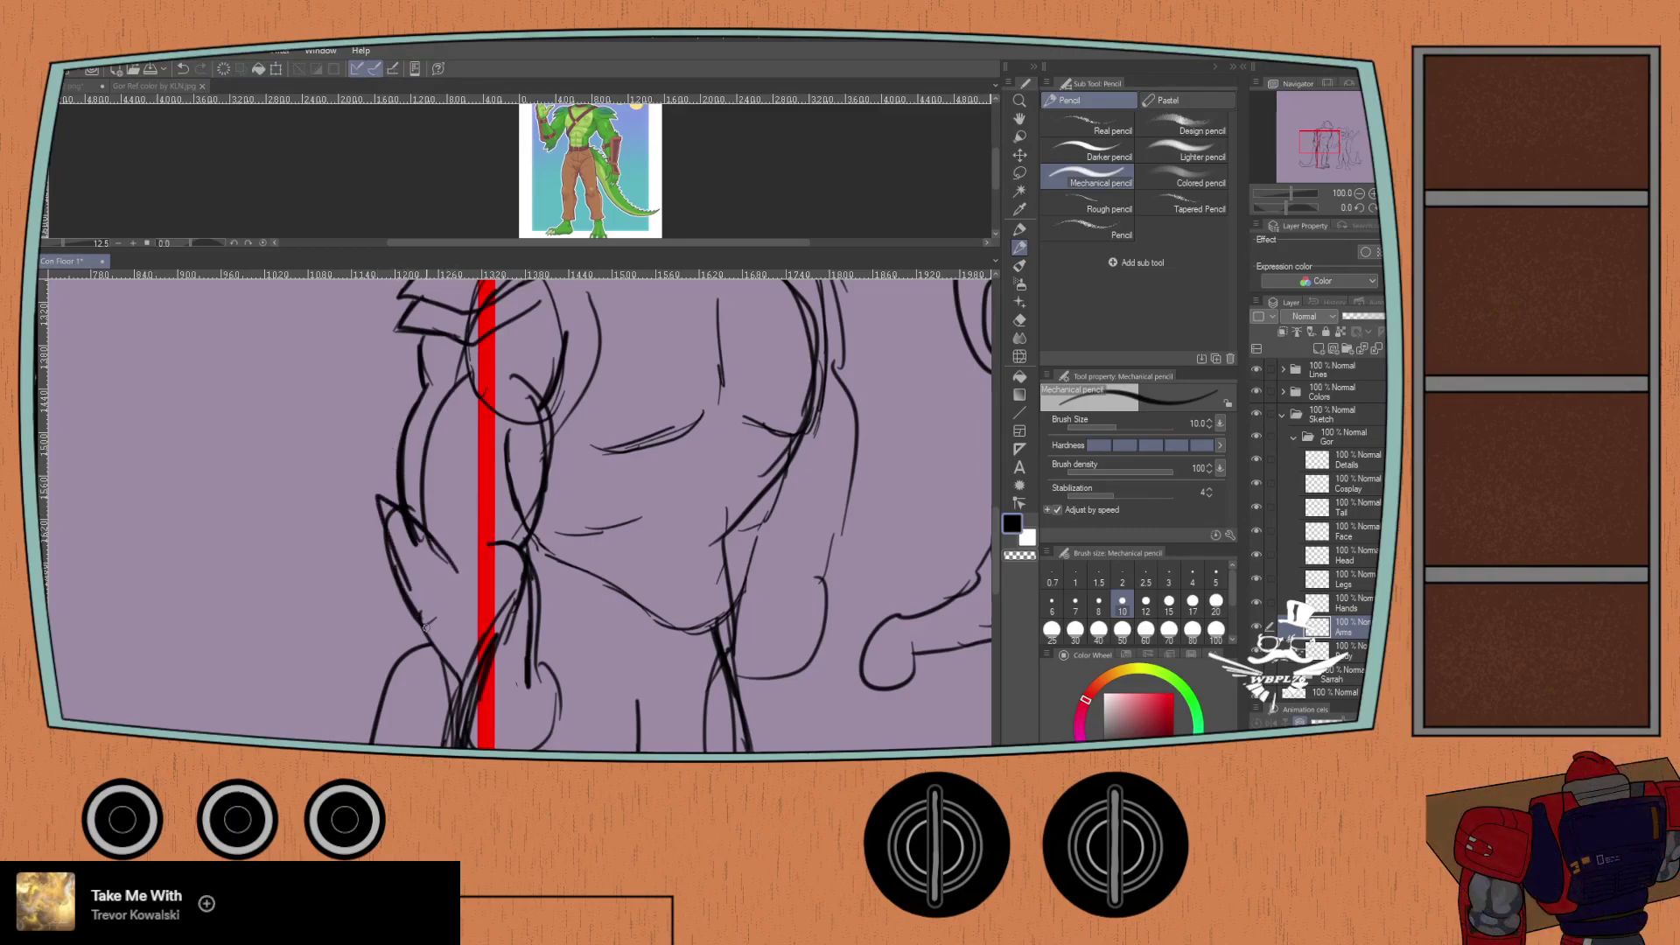
pyautogui.hotkey('ctrl', 'z')
pyautogui.hotkey('ctrl', 'z')
pyautogui.hotkey('ctrl', 'z')
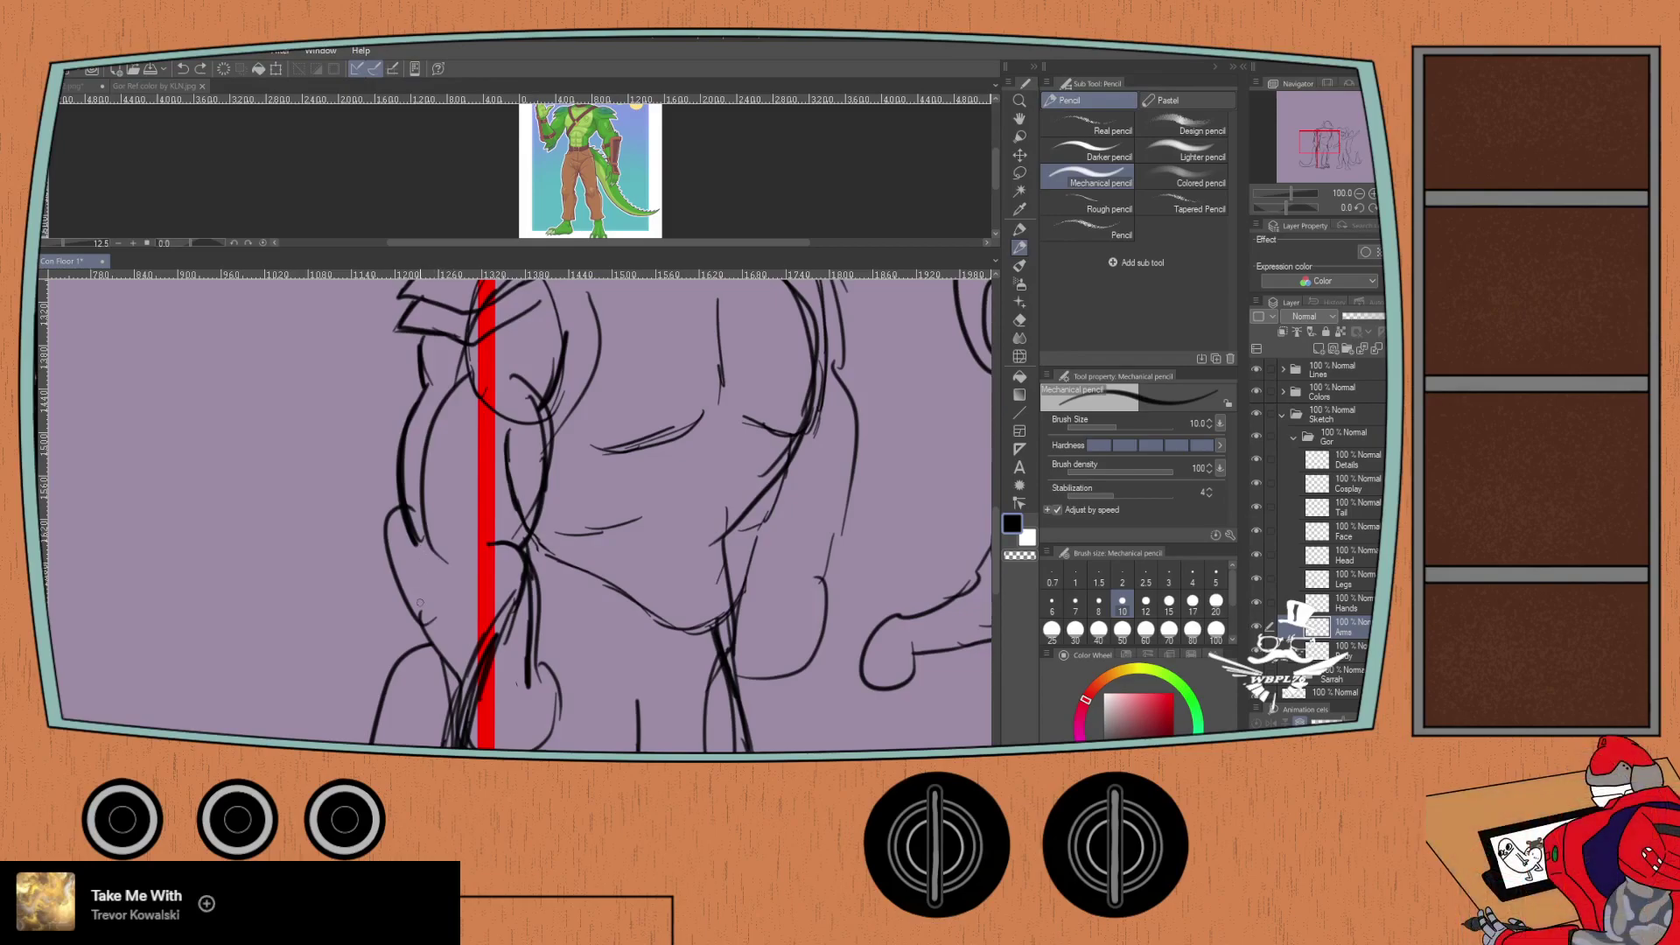
pyautogui.moveTo(435, 650); pyautogui.dragTo(360, 490)
pyautogui.hotkey('ctrl', 'z')
pyautogui.moveTo(420, 630)
pyautogui.mouseDown()
pyautogui.moveTo(362, 473)
pyautogui.moveTo(425, 568)
pyautogui.mouseUp()
pyautogui.moveTo(390, 497)
pyautogui.mouseDown()
pyautogui.moveTo(367, 479)
pyautogui.moveTo(384, 546)
pyautogui.moveTo(382, 460)
pyautogui.moveTo(445, 561)
pyautogui.mouseUp()
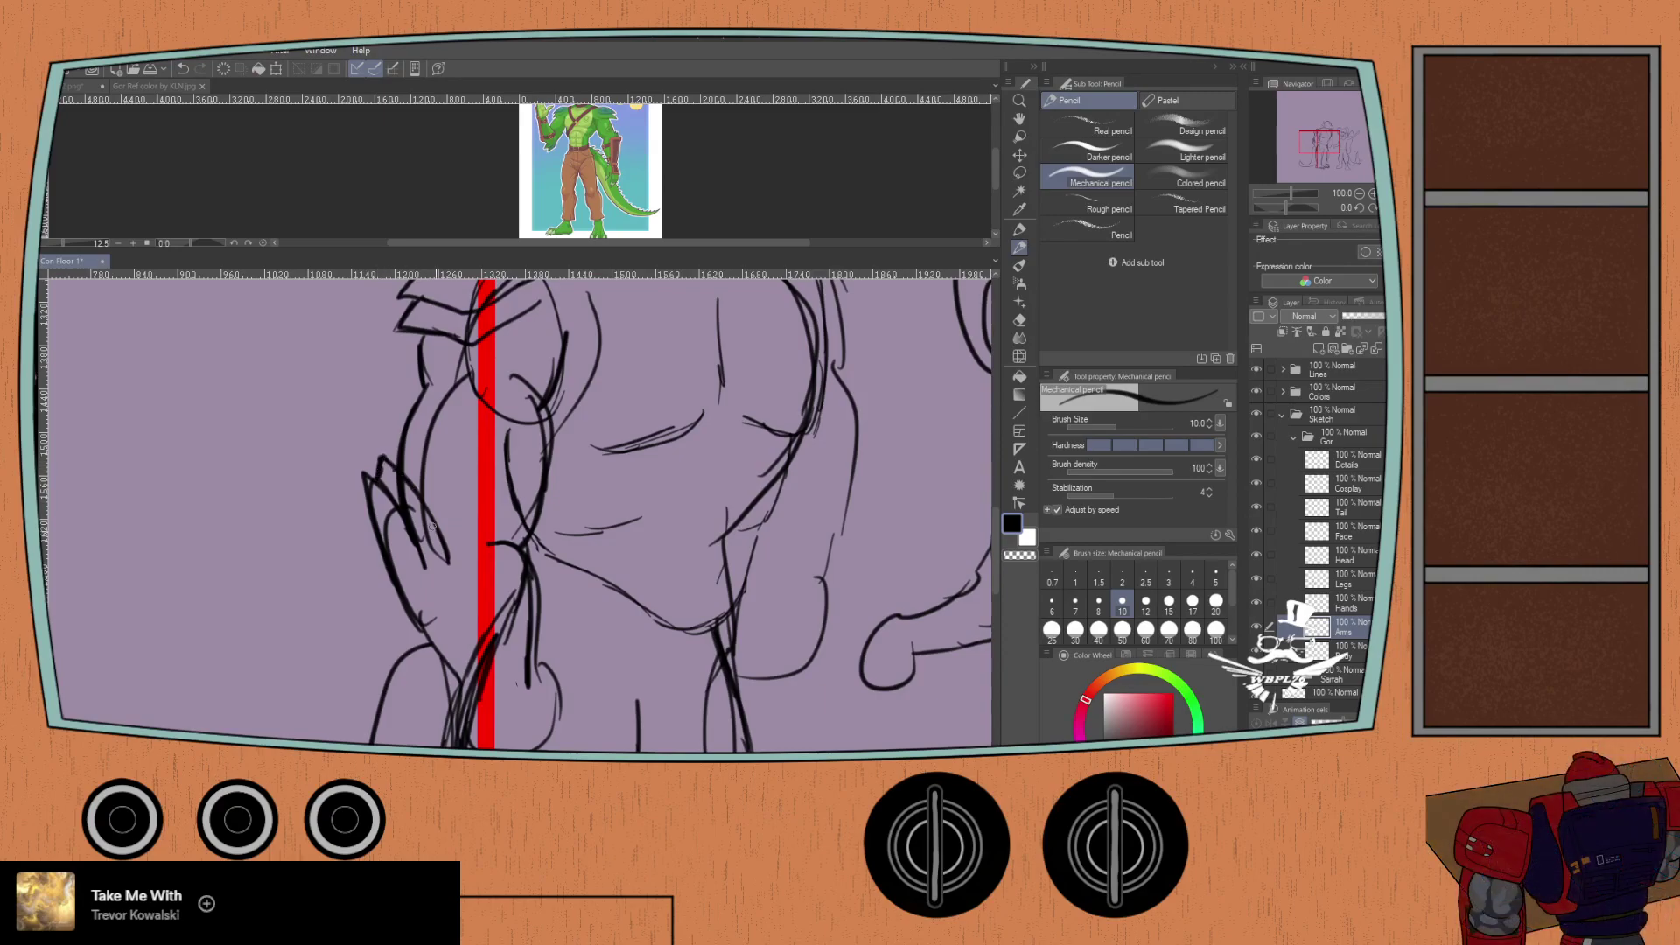
pyautogui.moveTo(400, 596)
pyautogui.mouseDown()
pyautogui.moveTo(462, 709)
pyautogui.moveTo(460, 680)
pyautogui.moveTo(471, 742)
pyautogui.mouseUp()
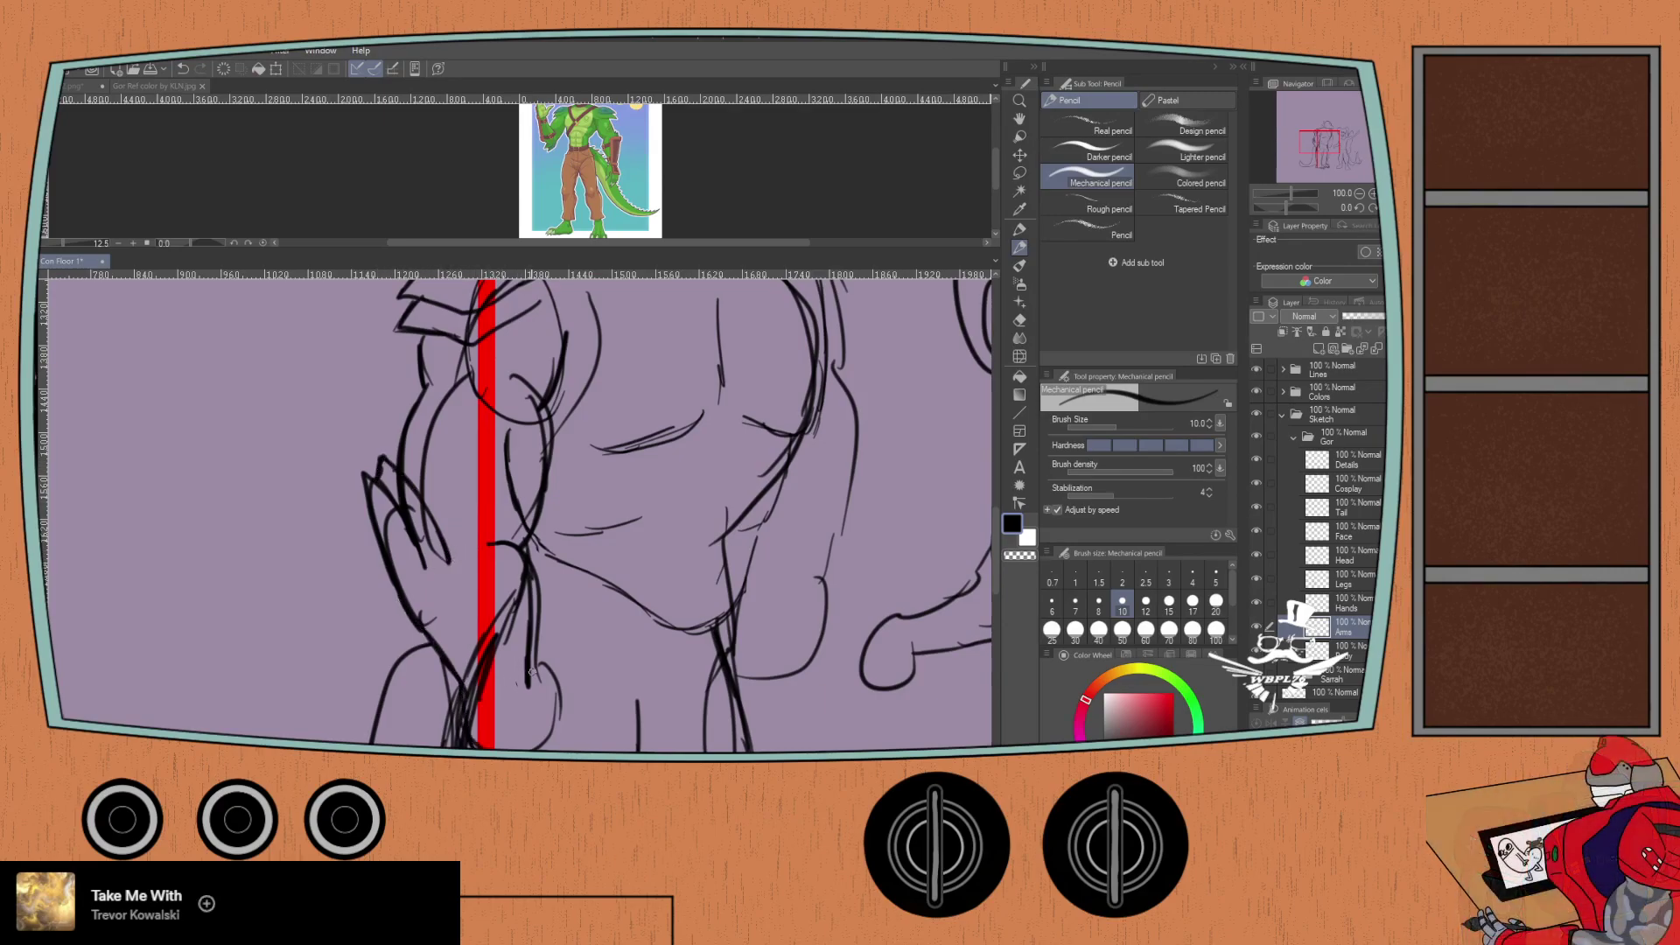
pyautogui.moveTo(525, 671)
pyautogui.mouseDown()
pyautogui.moveTo(552, 678)
pyautogui.moveTo(545, 726)
pyautogui.moveTo(558, 703)
pyautogui.moveTo(531, 750)
pyautogui.mouseUp()
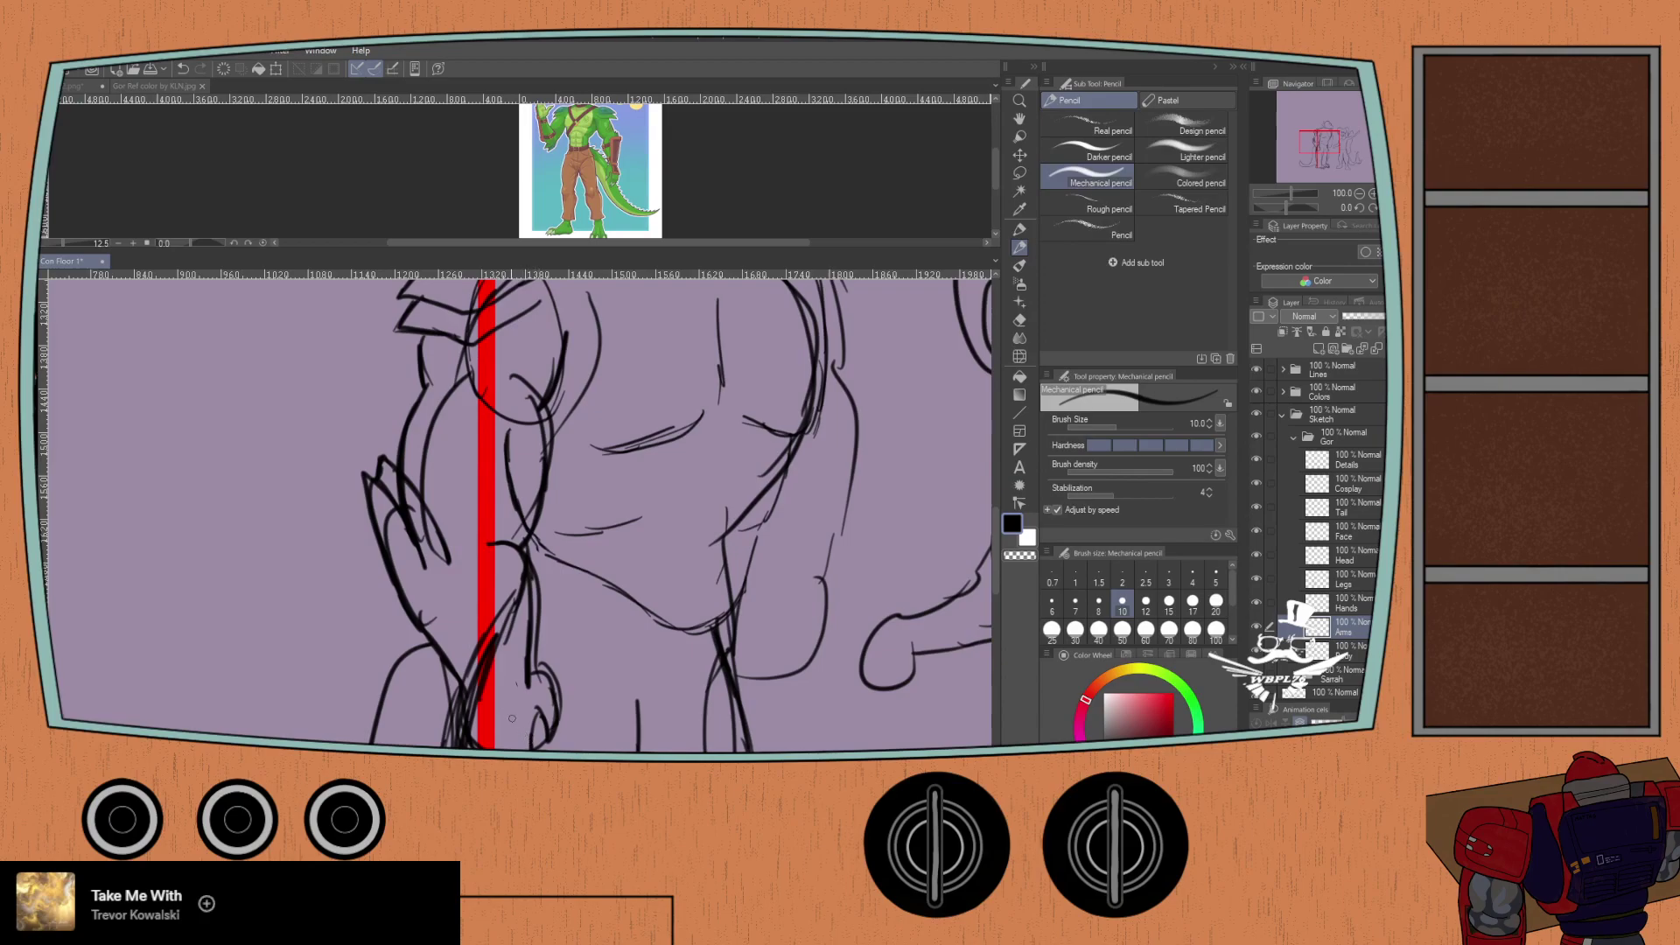
# Step: Outline the wrist around the small ring and zoom back out
pyautogui.moveTo(497, 678); pyautogui.dragTo(492, 569)
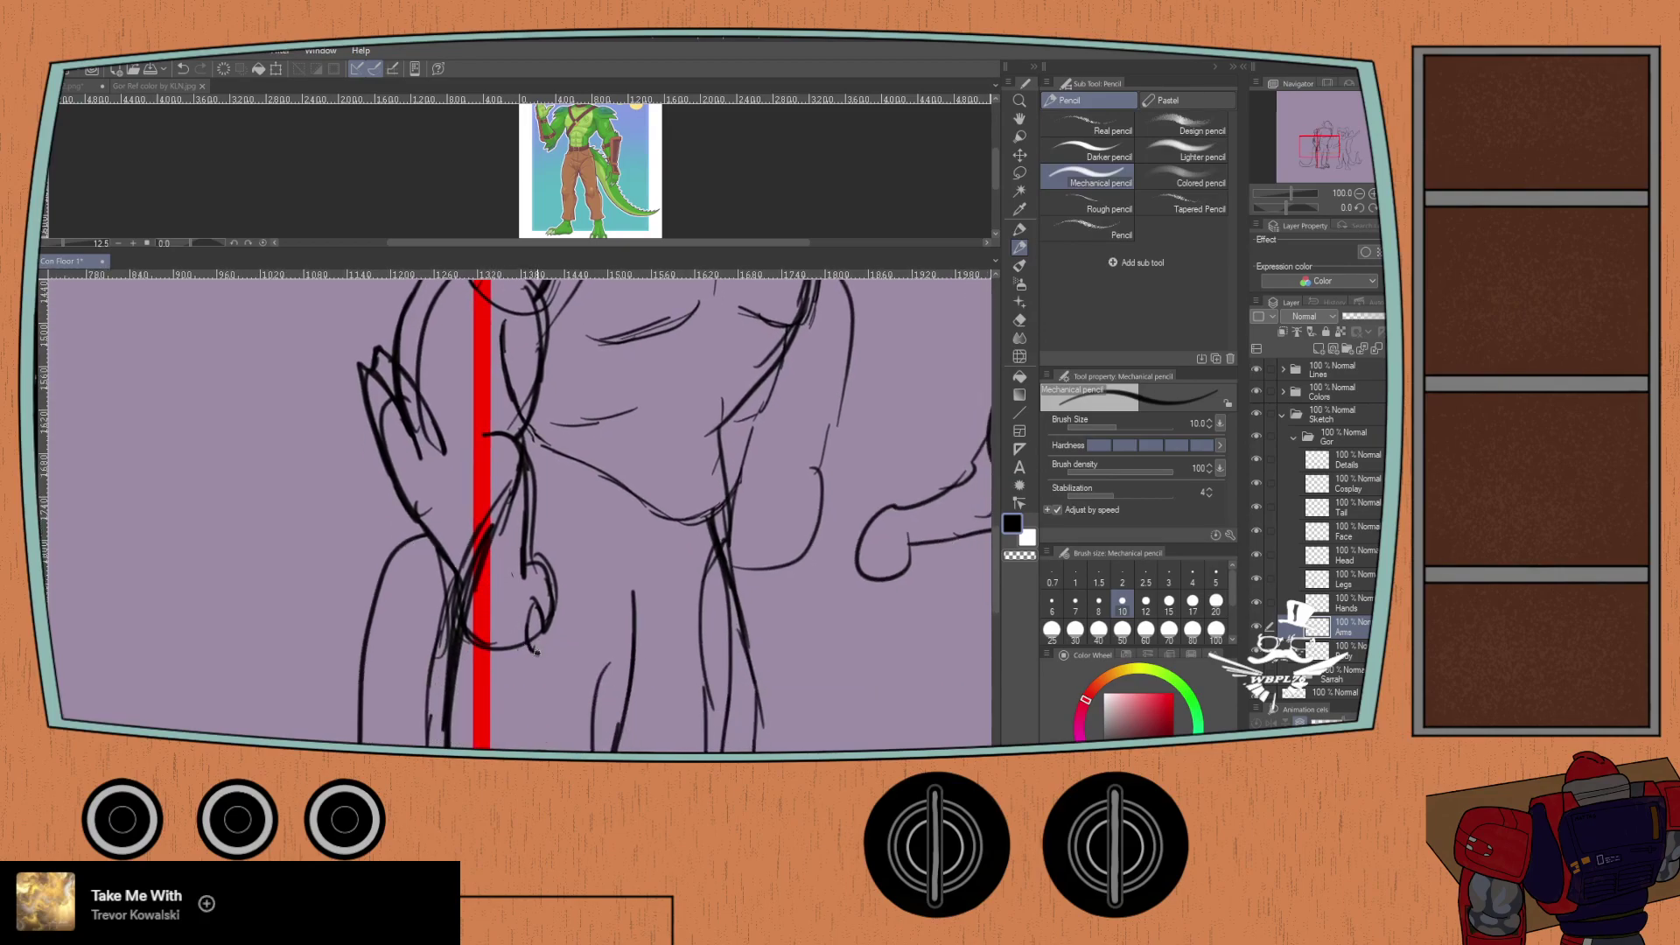
pyautogui.moveTo(535, 646)
pyautogui.mouseDown()
pyautogui.moveTo(548, 667)
pyautogui.moveTo(523, 674)
pyautogui.moveTo(465, 640)
pyautogui.moveTo(538, 676)
pyautogui.moveTo(525, 646)
pyautogui.moveTo(540, 664)
pyautogui.moveTo(544, 618)
pyautogui.mouseUp()
pyautogui.hotkey('ctrl', 'z')
pyautogui.scroll(5, 420, 544)
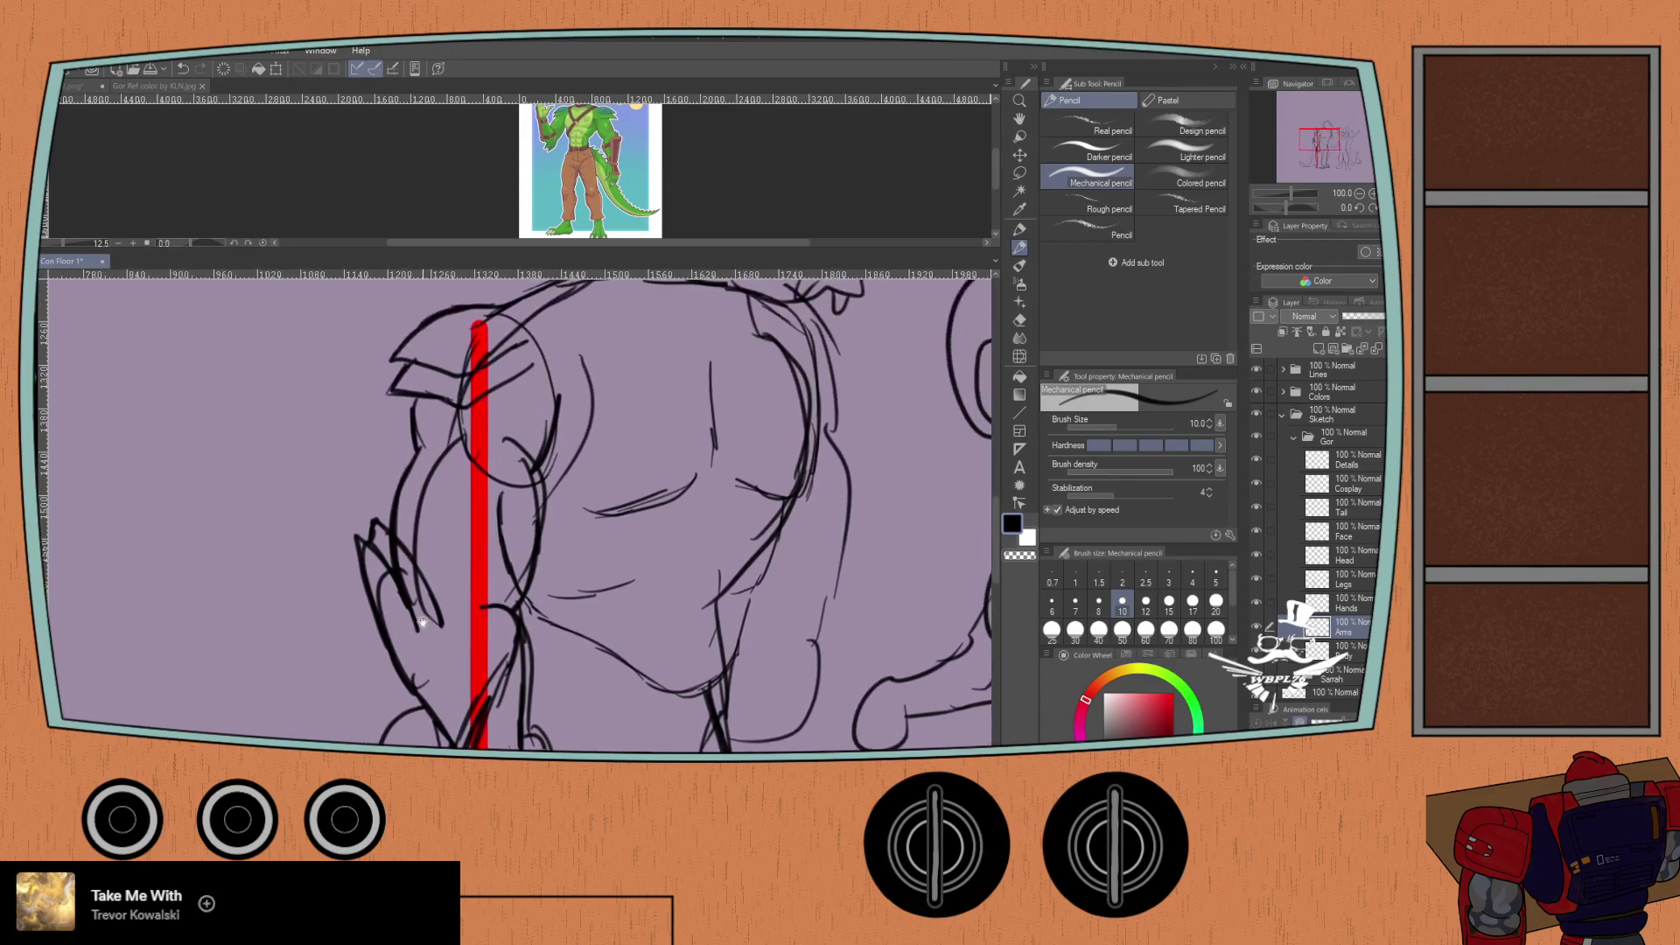
pyautogui.scroll(5, 418, 639)
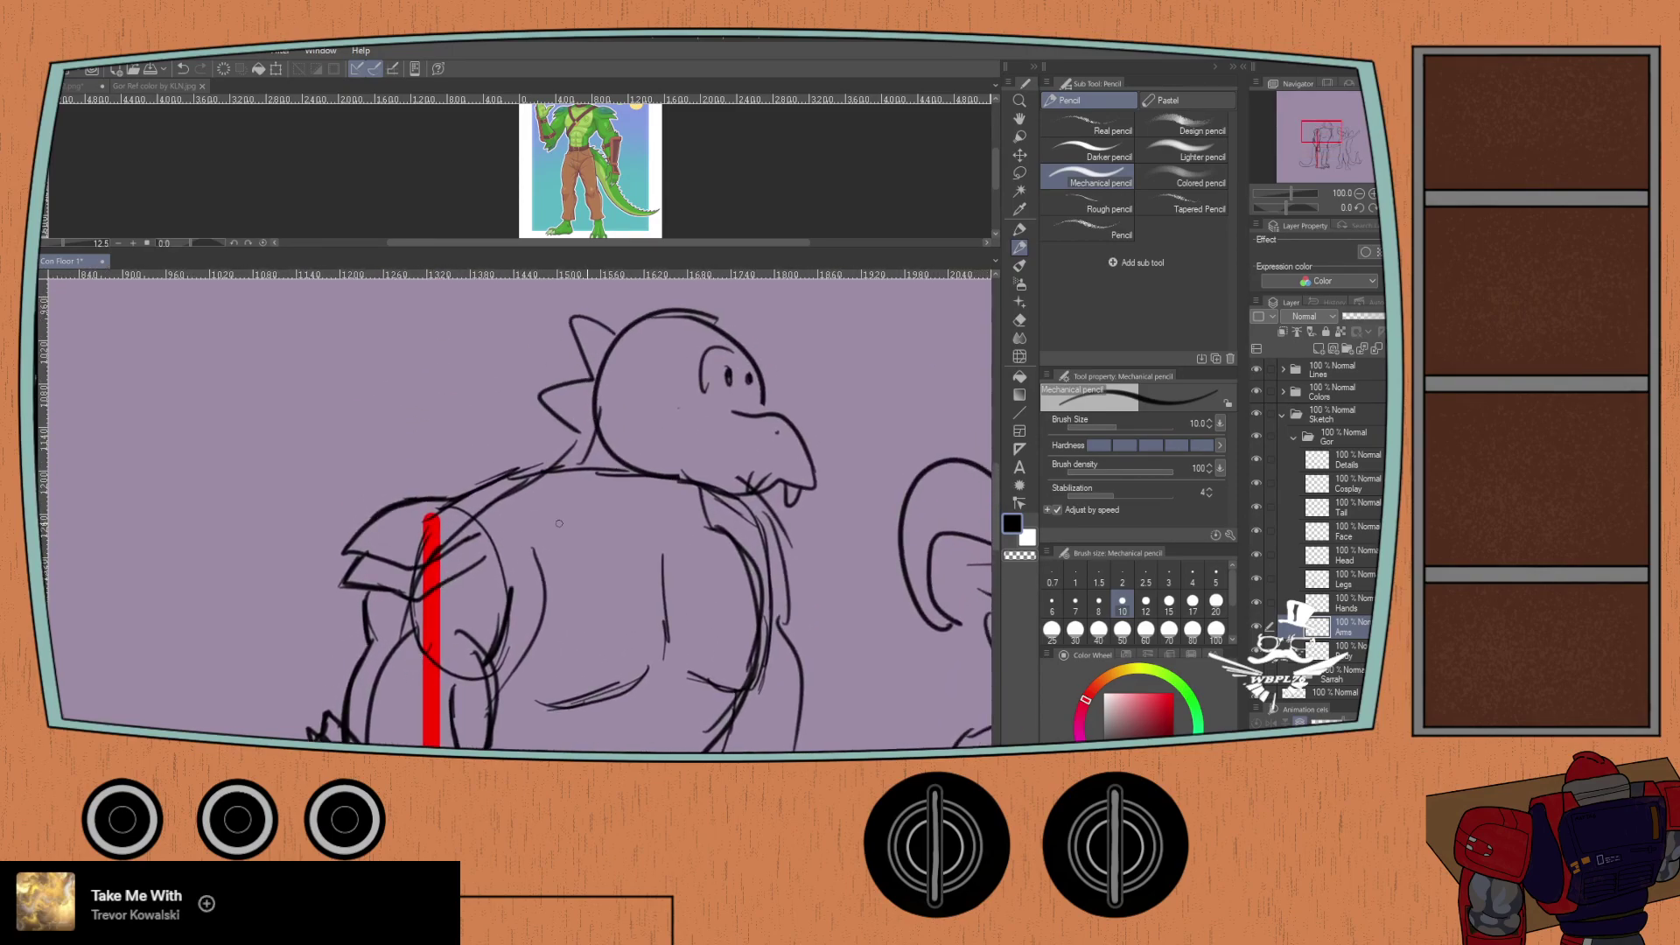
# Step: Select the Head layer and reposition the colour reference image in its window
pyautogui.click(1339, 560)
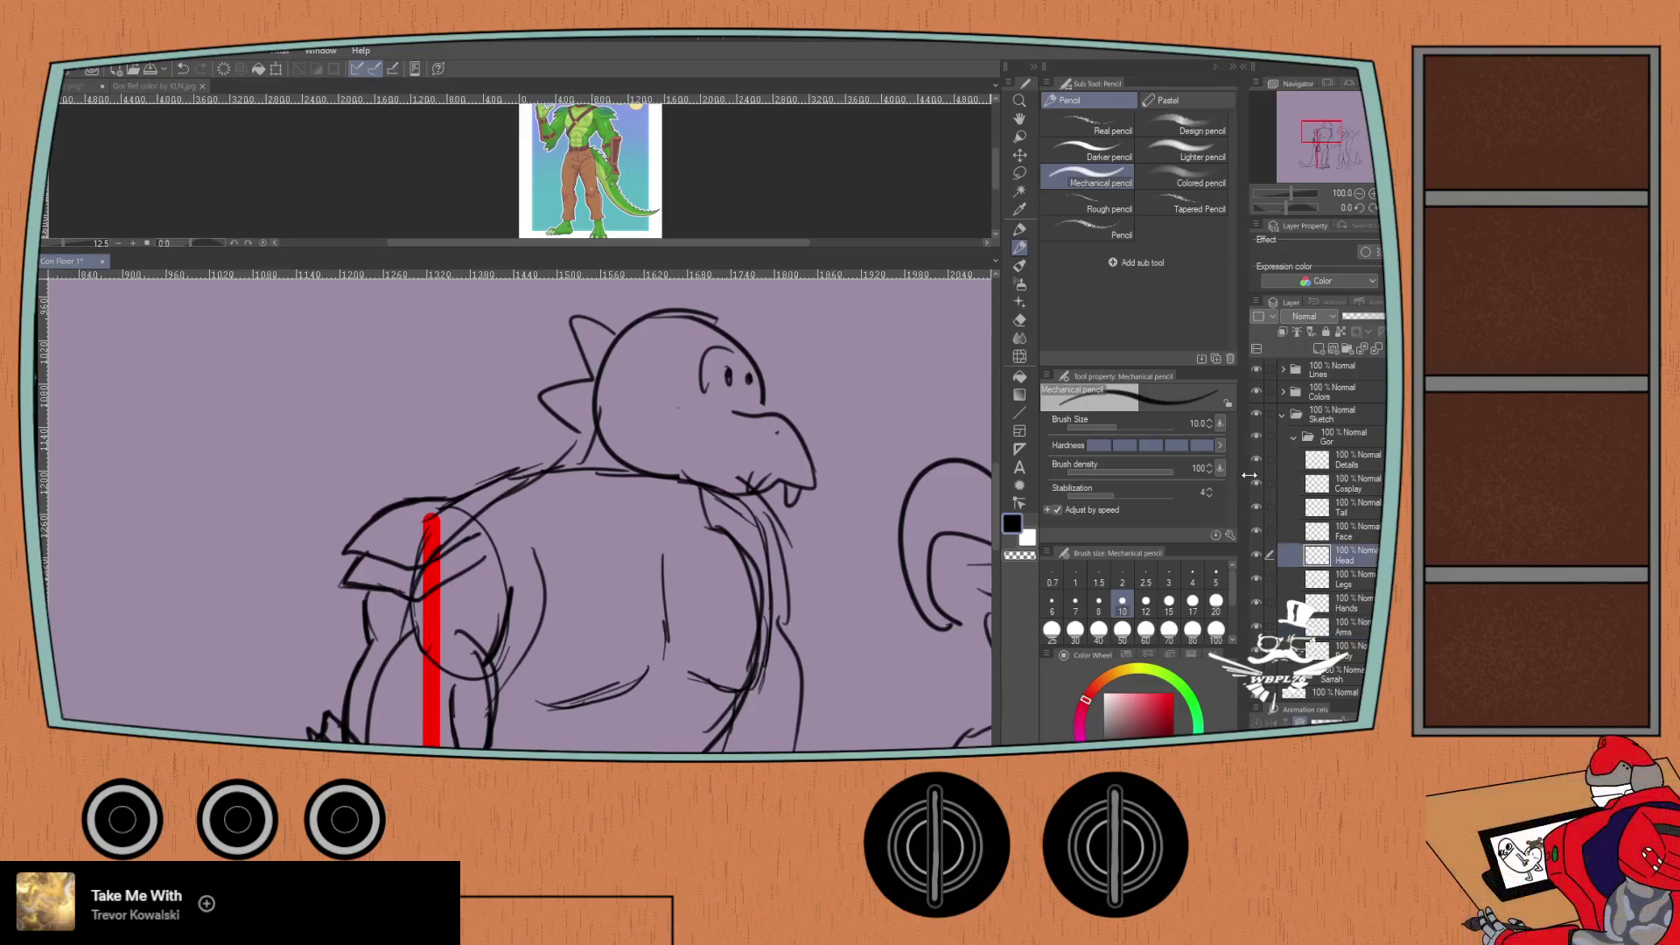
pyautogui.moveTo(534, 456); pyautogui.dragTo(511, 498)
pyautogui.click(974, 173)
pyautogui.moveTo(459, 158); pyautogui.dragTo(454, 190)
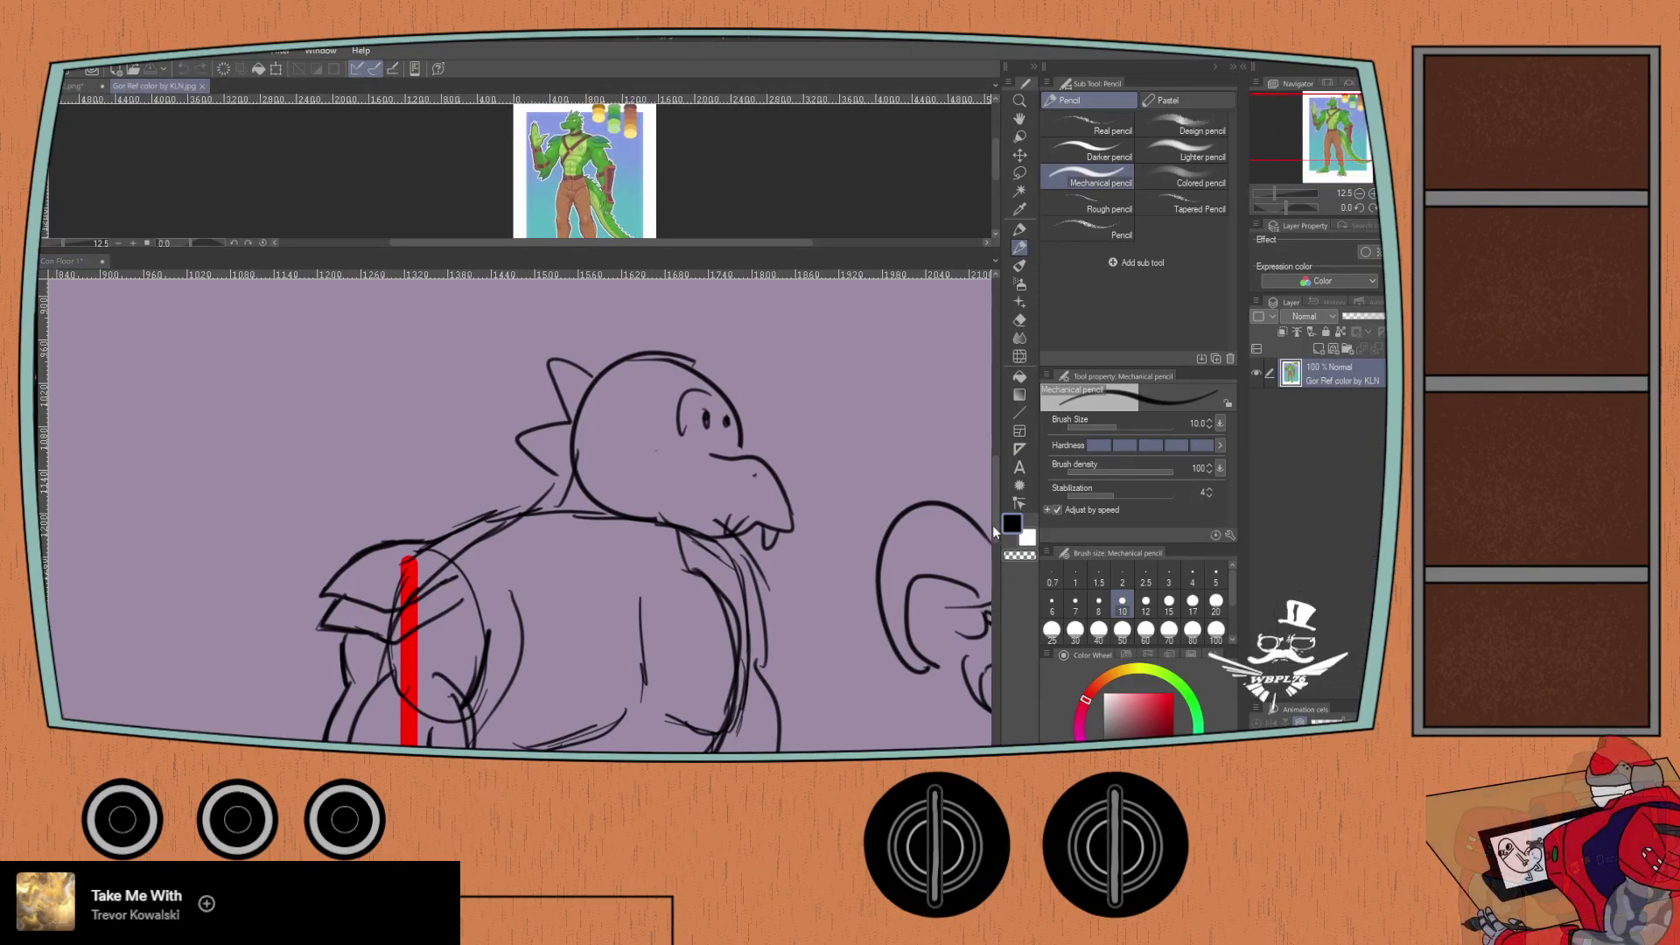
pyautogui.click(655, 445)
# Step: Sketch the first lines of a new head outline and a curved line left of the neck
pyautogui.moveTo(327, 381); pyautogui.dragTo(306, 473)
pyautogui.moveTo(380, 398)
pyautogui.mouseDown()
pyautogui.moveTo(379, 437)
pyautogui.moveTo(426, 371)
pyautogui.moveTo(319, 347)
pyautogui.moveTo(326, 389)
pyautogui.mouseUp()
pyautogui.moveTo(367, 346)
pyautogui.mouseDown()
pyautogui.moveTo(386, 340)
pyautogui.moveTo(400, 404)
pyautogui.moveTo(399, 315)
pyautogui.mouseUp()
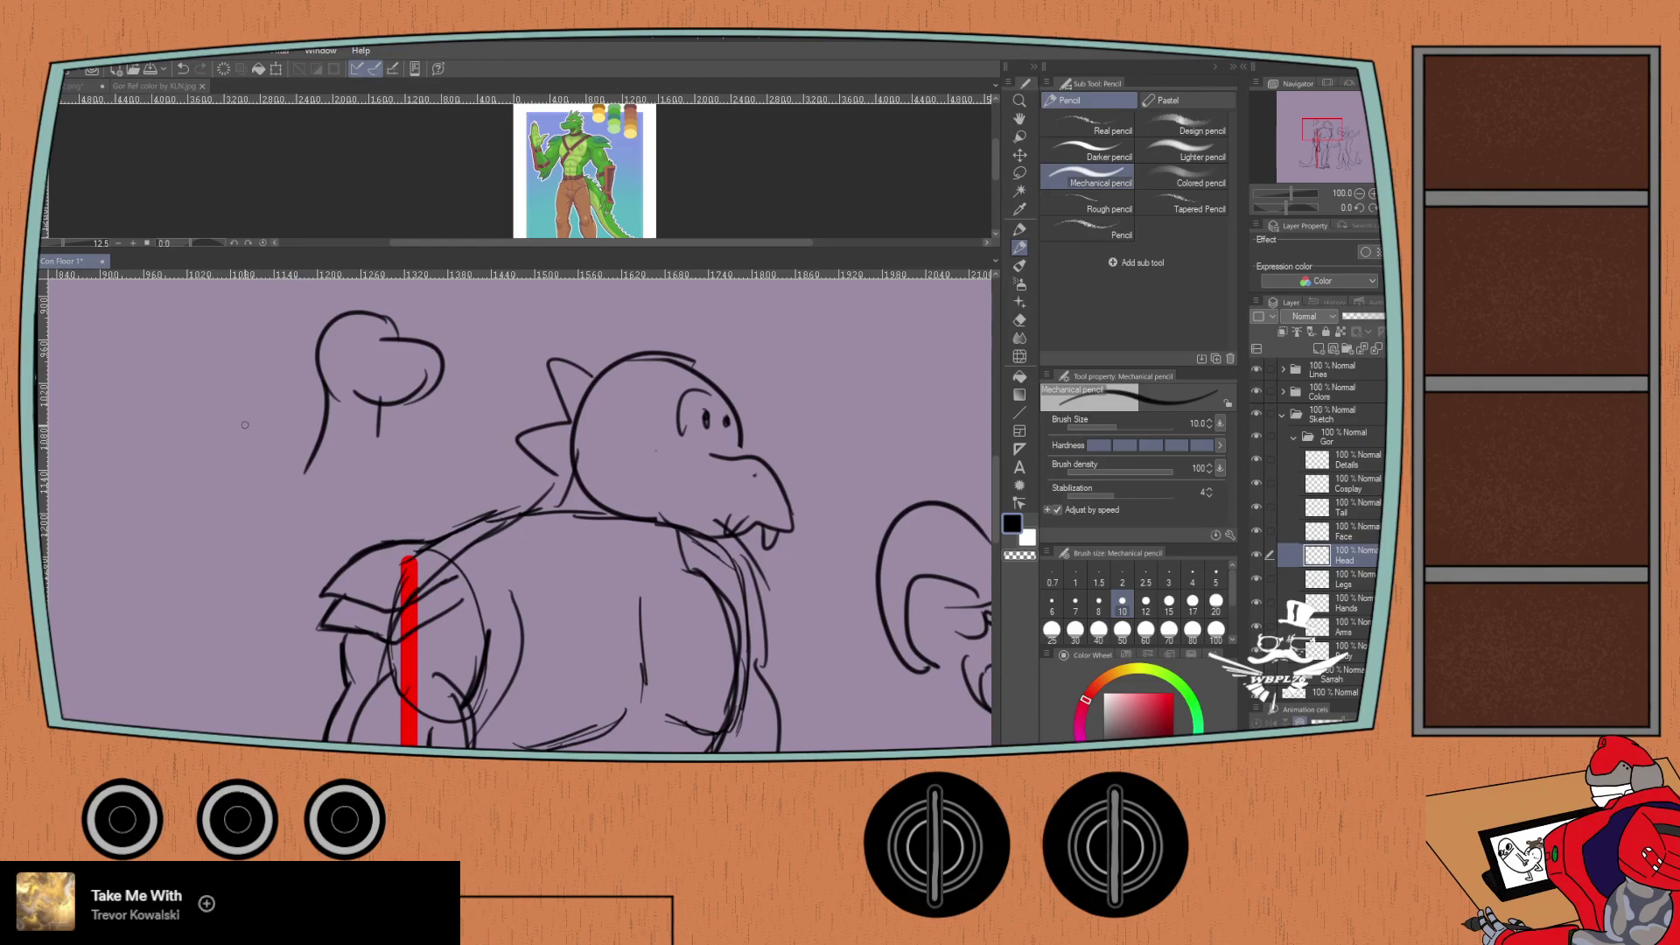
pyautogui.moveTo(316, 378); pyautogui.dragTo(245, 493)
pyautogui.hotkey('ctrl', 'z')
pyautogui.moveTo(316, 377)
pyautogui.mouseDown()
pyautogui.moveTo(216, 490)
pyautogui.moveTo(254, 515)
pyautogui.moveTo(222, 463)
pyautogui.moveTo(213, 485)
pyautogui.moveTo(205, 469)
pyautogui.moveTo(232, 471)
pyautogui.moveTo(278, 531)
pyautogui.moveTo(268, 451)
pyautogui.moveTo(283, 420)
pyautogui.moveTo(356, 478)
pyautogui.moveTo(308, 337)
pyautogui.moveTo(356, 344)
pyautogui.moveTo(426, 402)
pyautogui.moveTo(388, 305)
pyautogui.mouseUp()
pyautogui.press('e')
pyautogui.press('p')
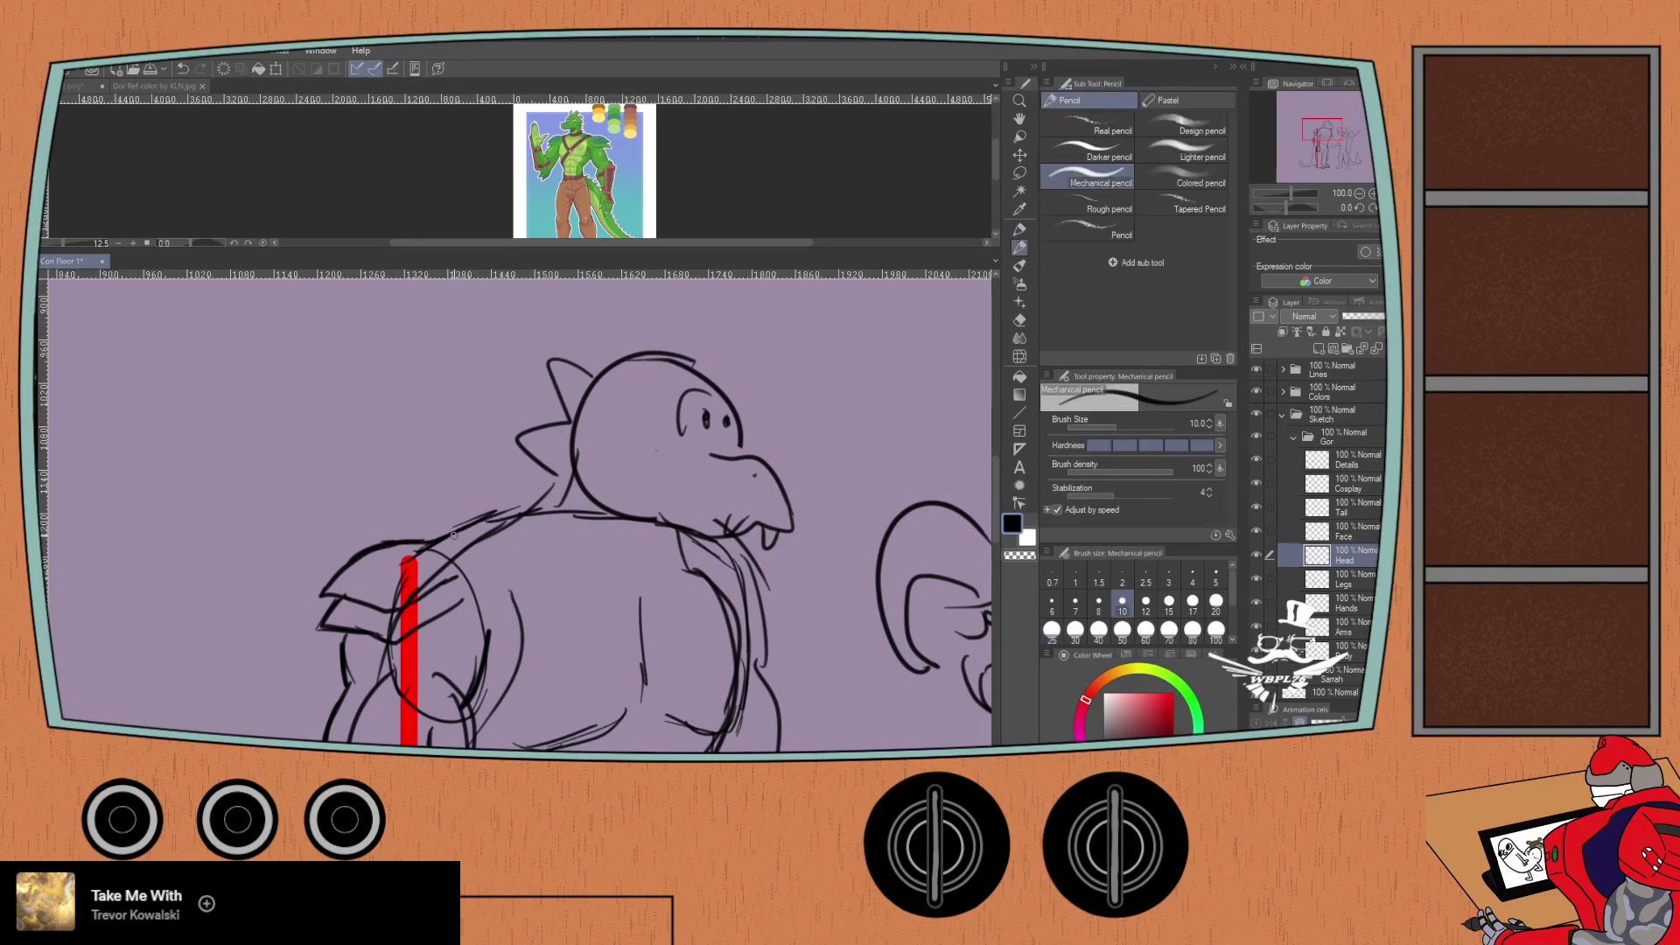
# Step: Try a shoulder-neck line, undo it, and hide the old rough dragon sketch layer
pyautogui.moveTo(435, 546); pyautogui.dragTo(544, 496)
pyautogui.hotkey('ctrl', 'z')
pyautogui.hotkey('ctrl', 'z')
pyautogui.hotkey('ctrl', 'z')
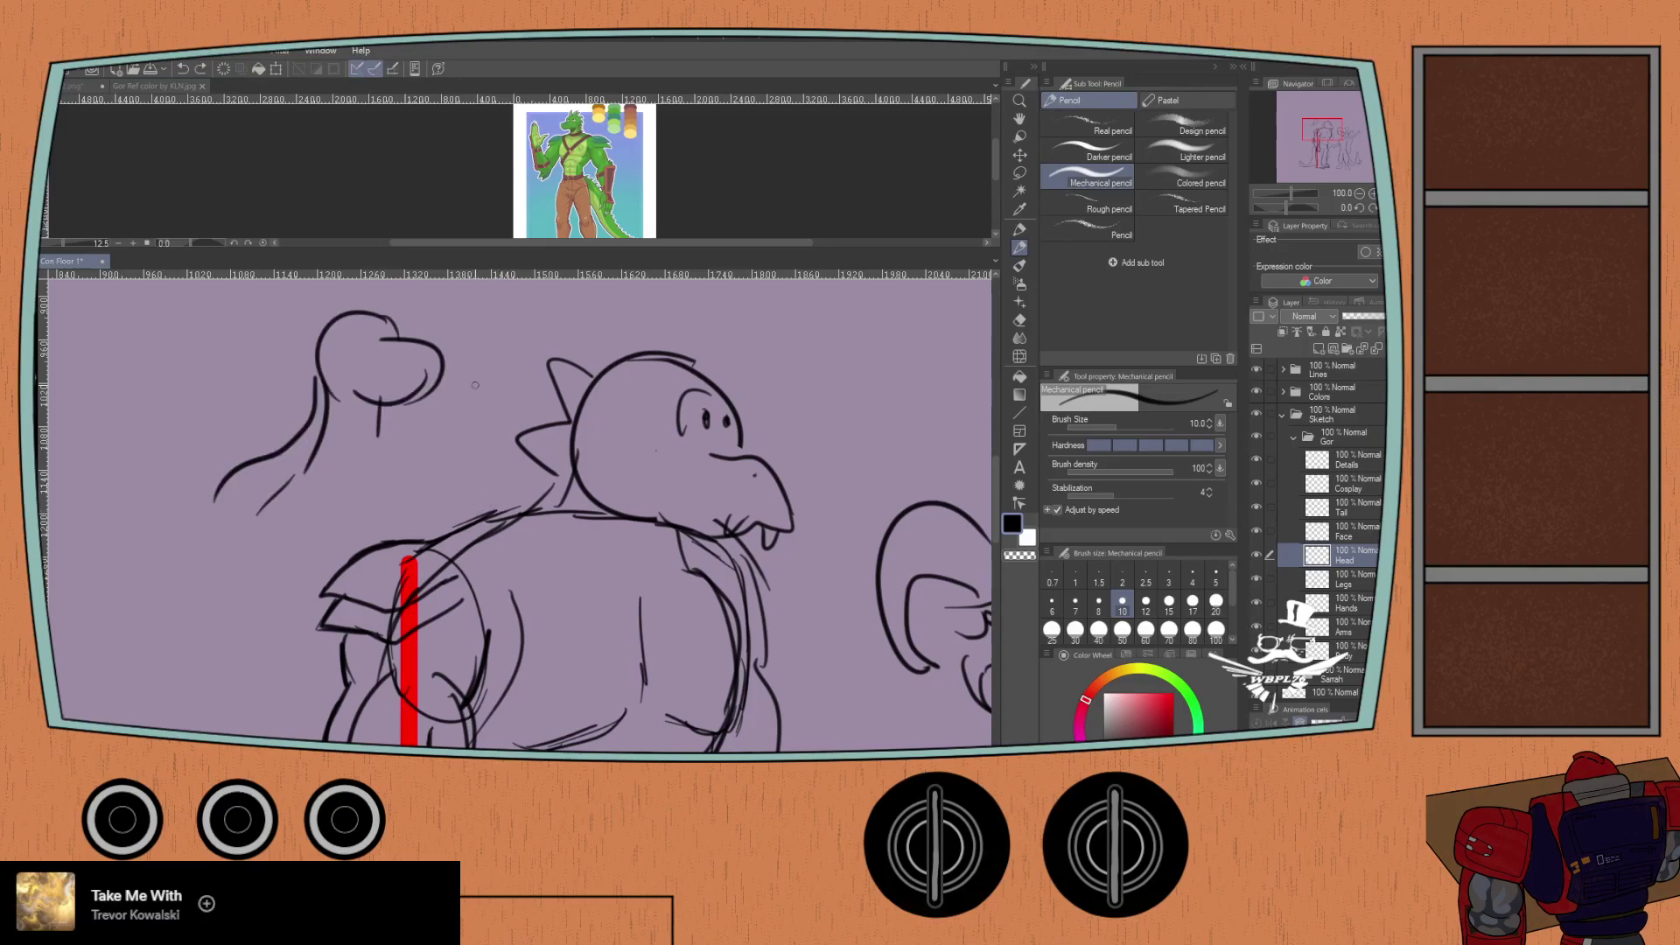
pyautogui.hotkey('ctrl', 'y')
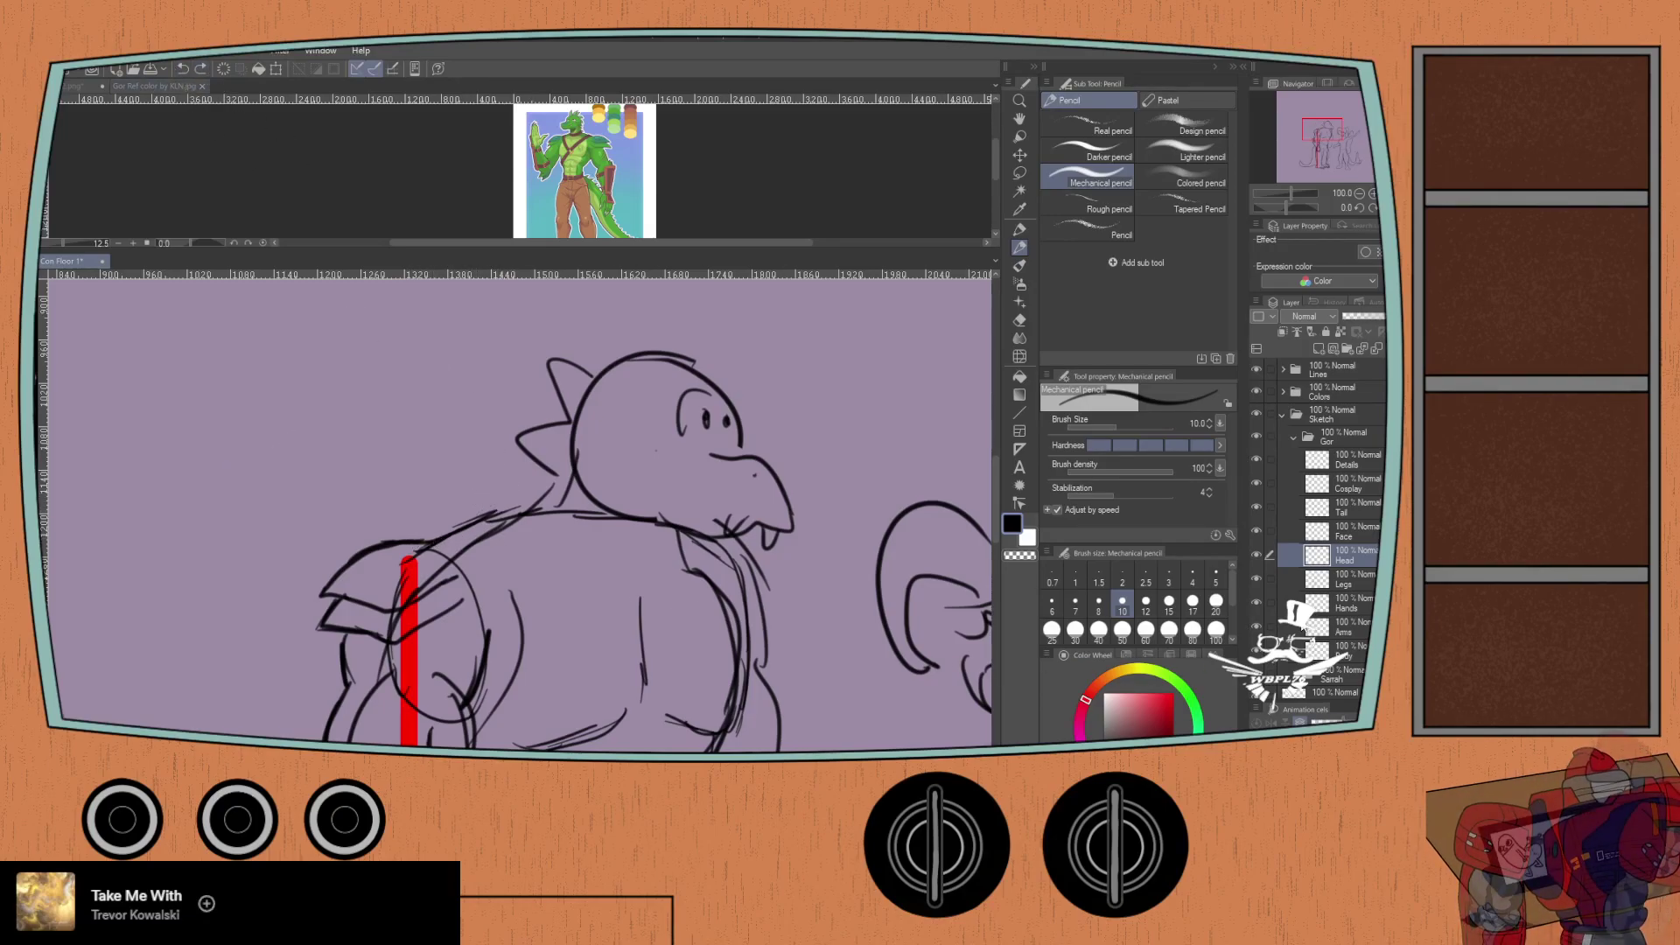
pyautogui.scroll(-2, 1261, 617)
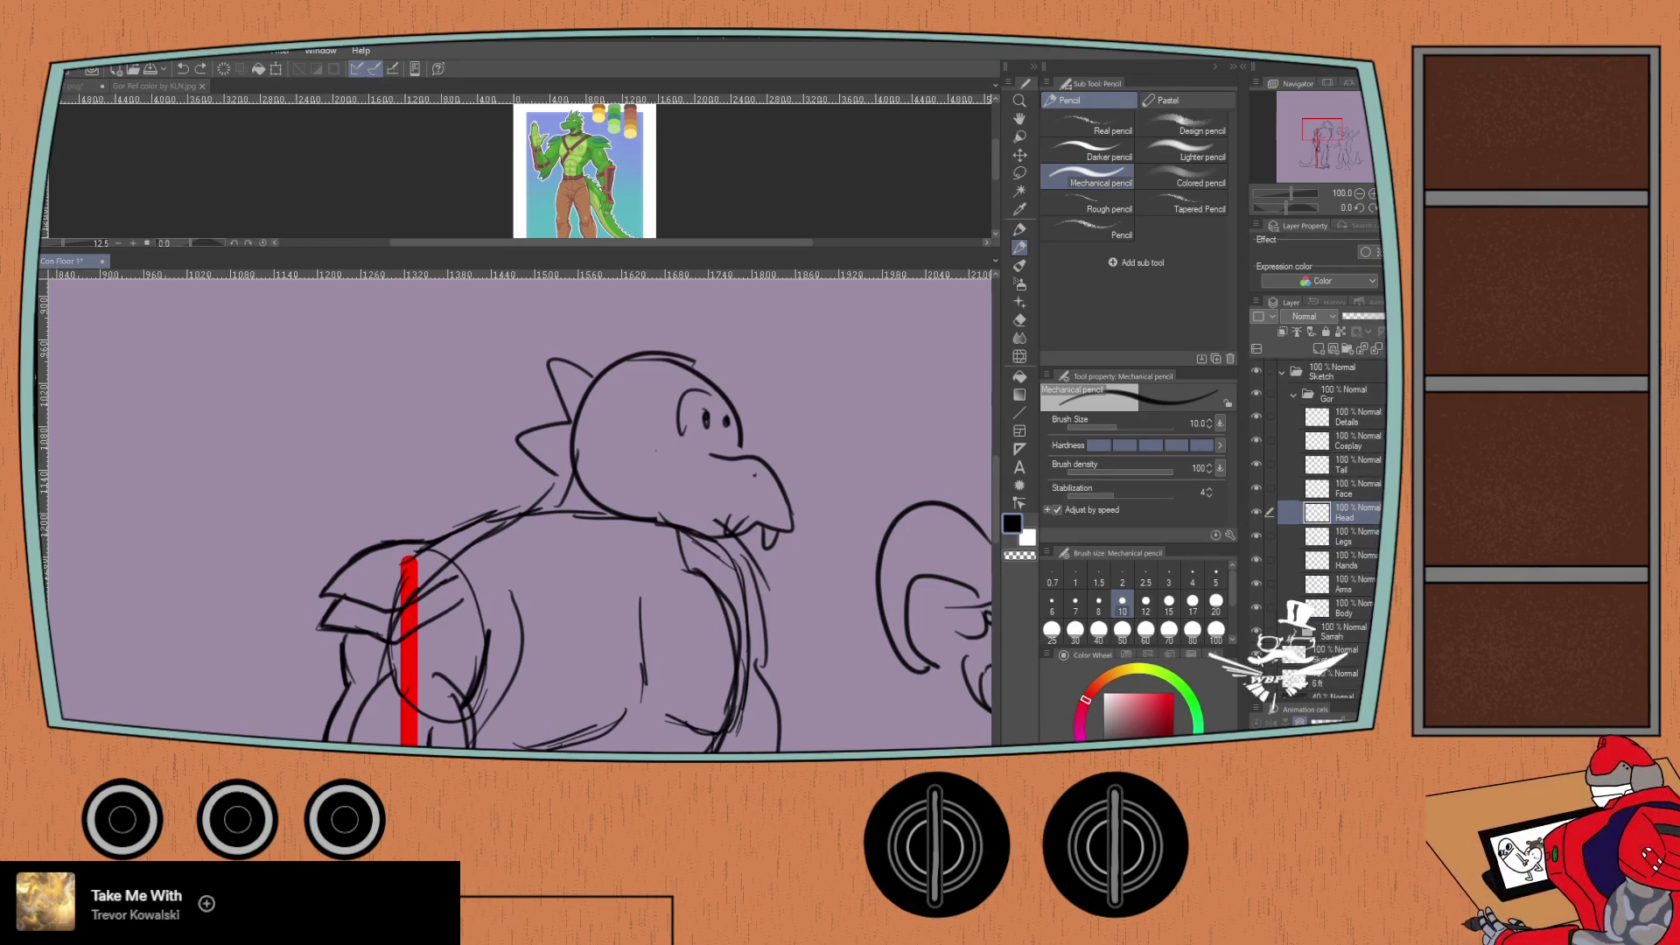
pyautogui.click(1258, 656)
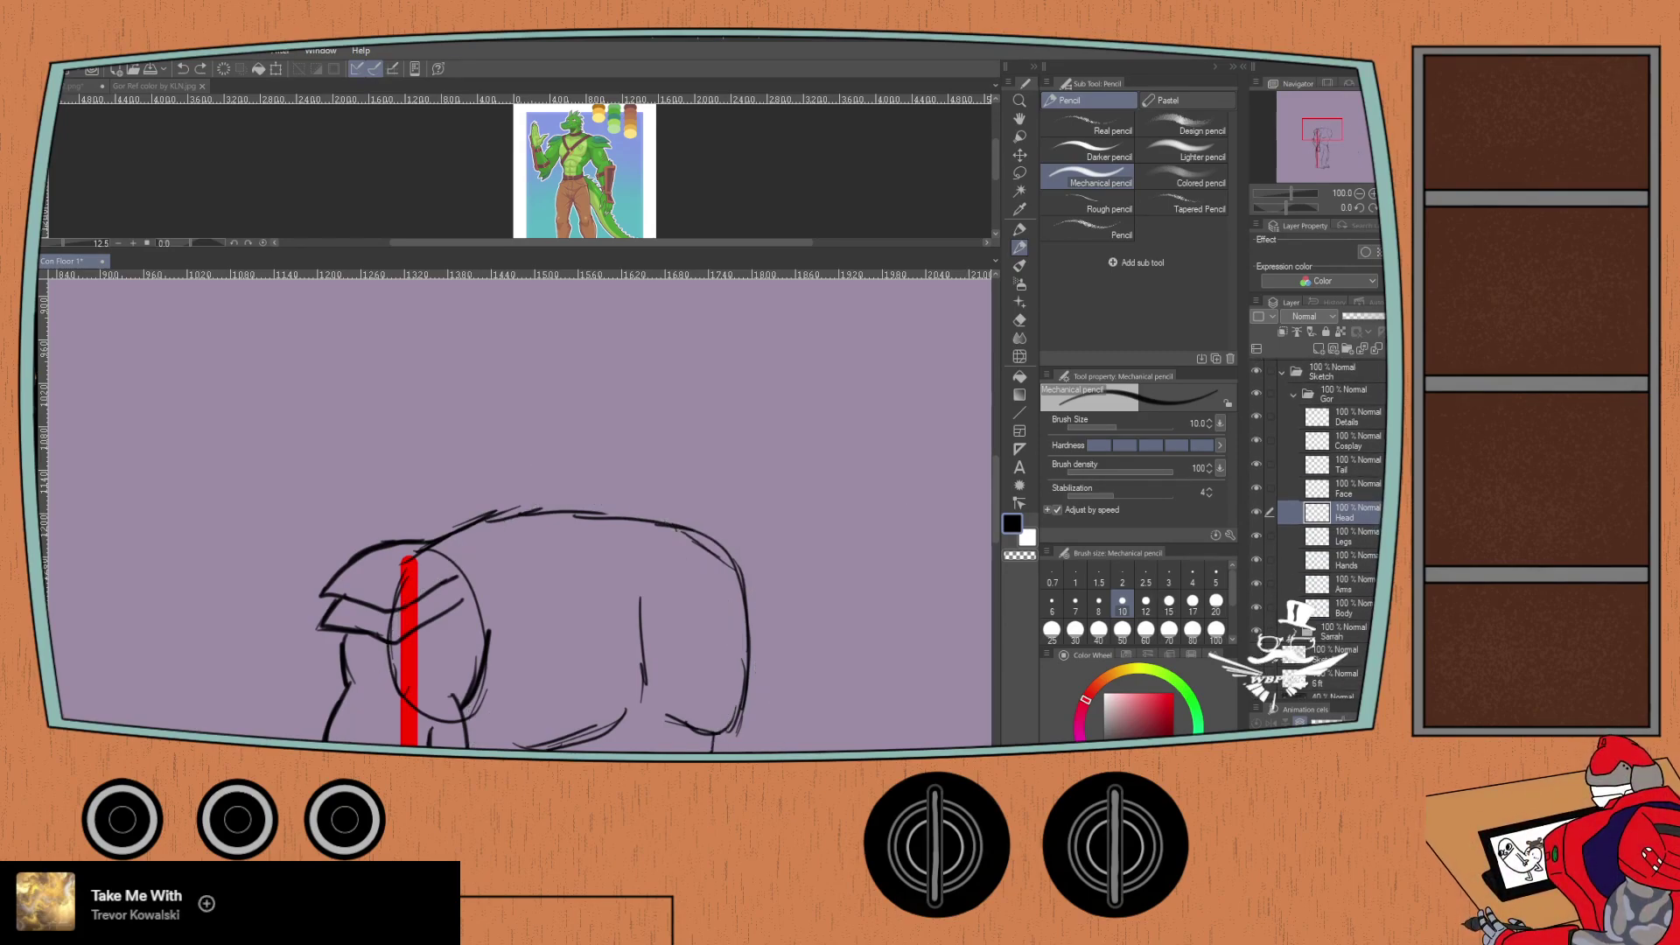
# Step: Draw a back line up from the head, remove it, and bring up the Gor colour reference
pyautogui.moveTo(430, 541)
pyautogui.mouseDown()
pyautogui.moveTo(532, 490)
pyautogui.moveTo(505, 502)
pyautogui.moveTo(533, 487)
pyautogui.moveTo(567, 396)
pyautogui.mouseUp()
pyautogui.hotkey('ctrl', 'z')
pyautogui.hotkey('ctrl', 'z')
pyautogui.hotkey('ctrl', 'z')
pyautogui.hotkey('ctrl', 'z')
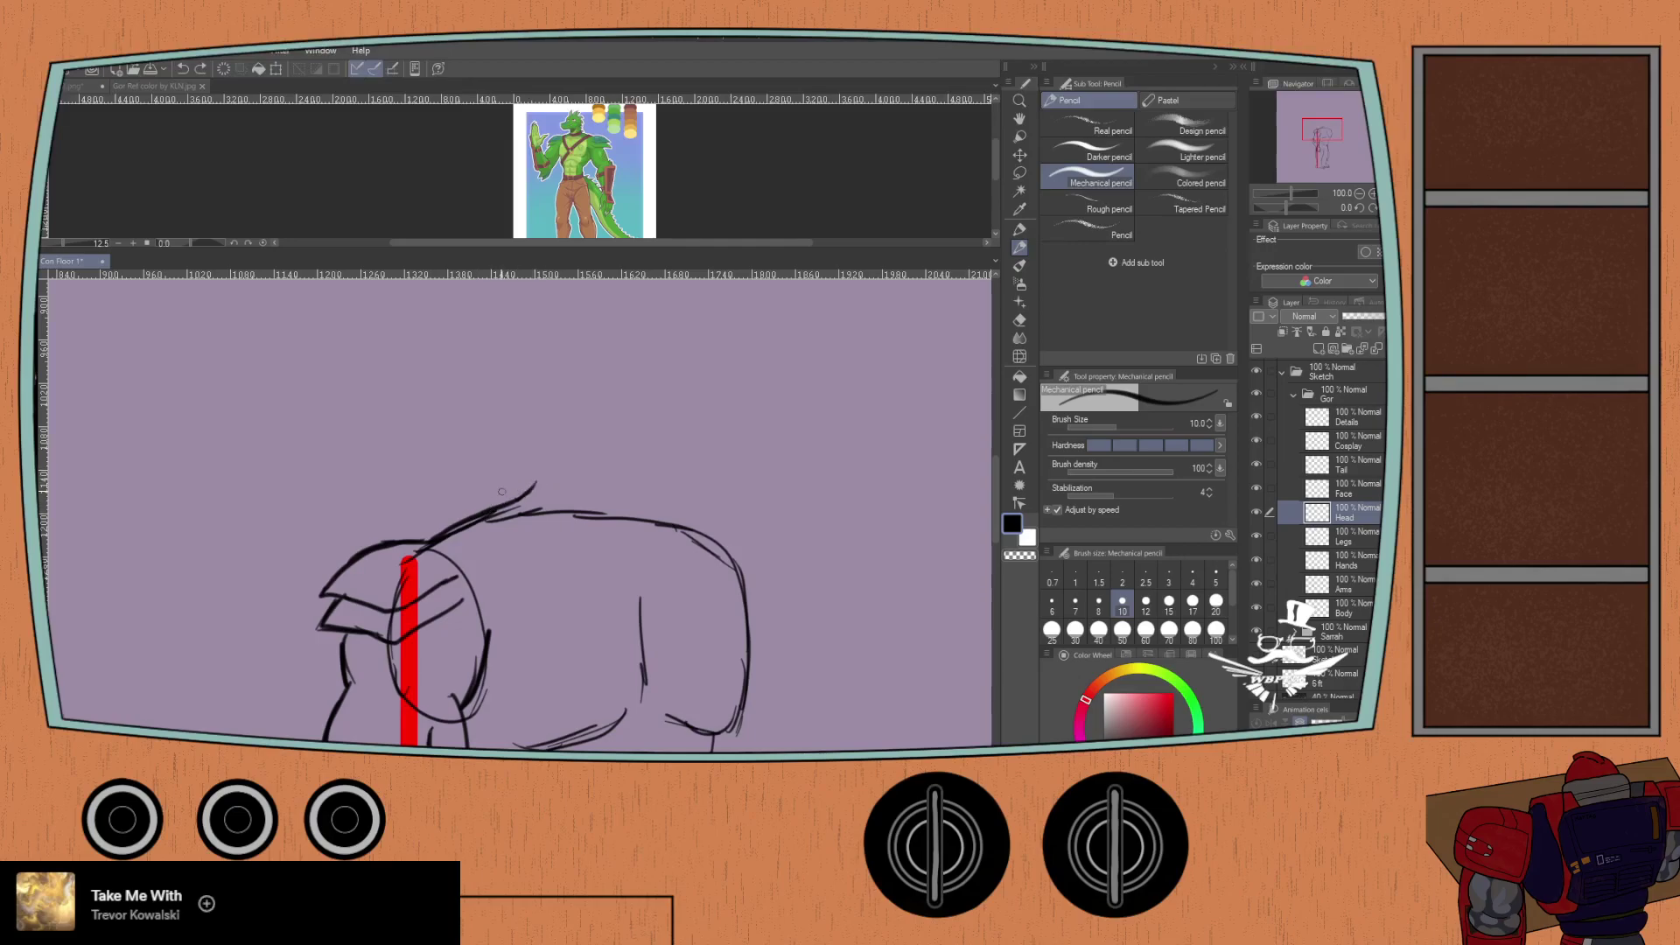
pyautogui.hotkey('ctrl', 'z')
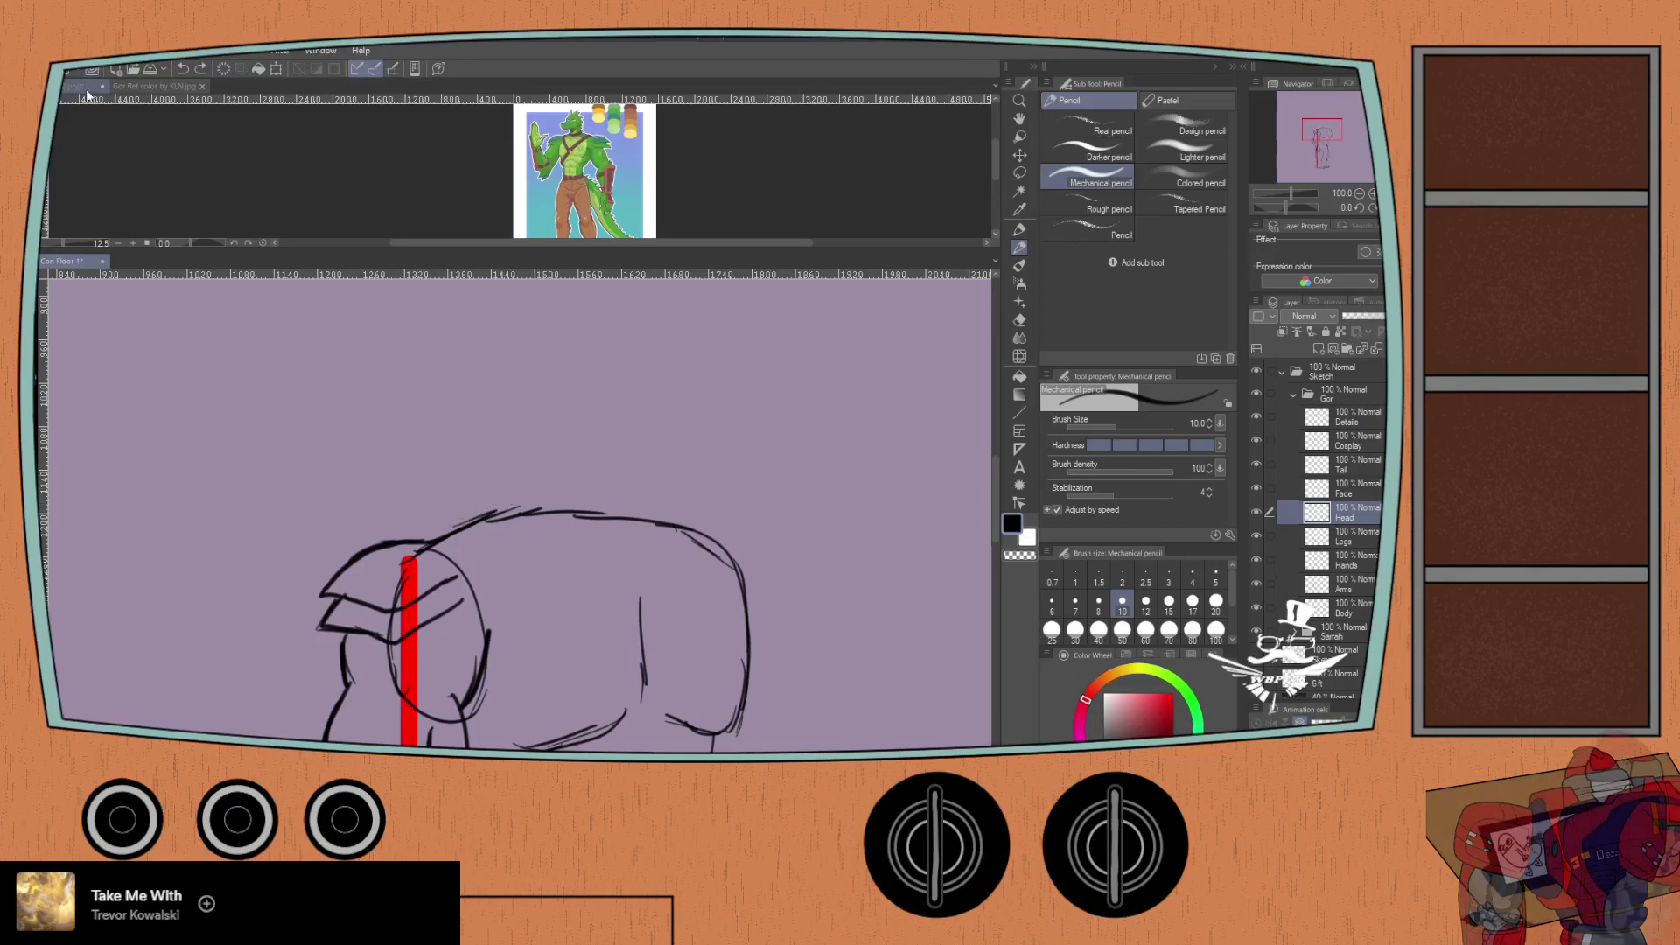
pyautogui.click(105, 125)
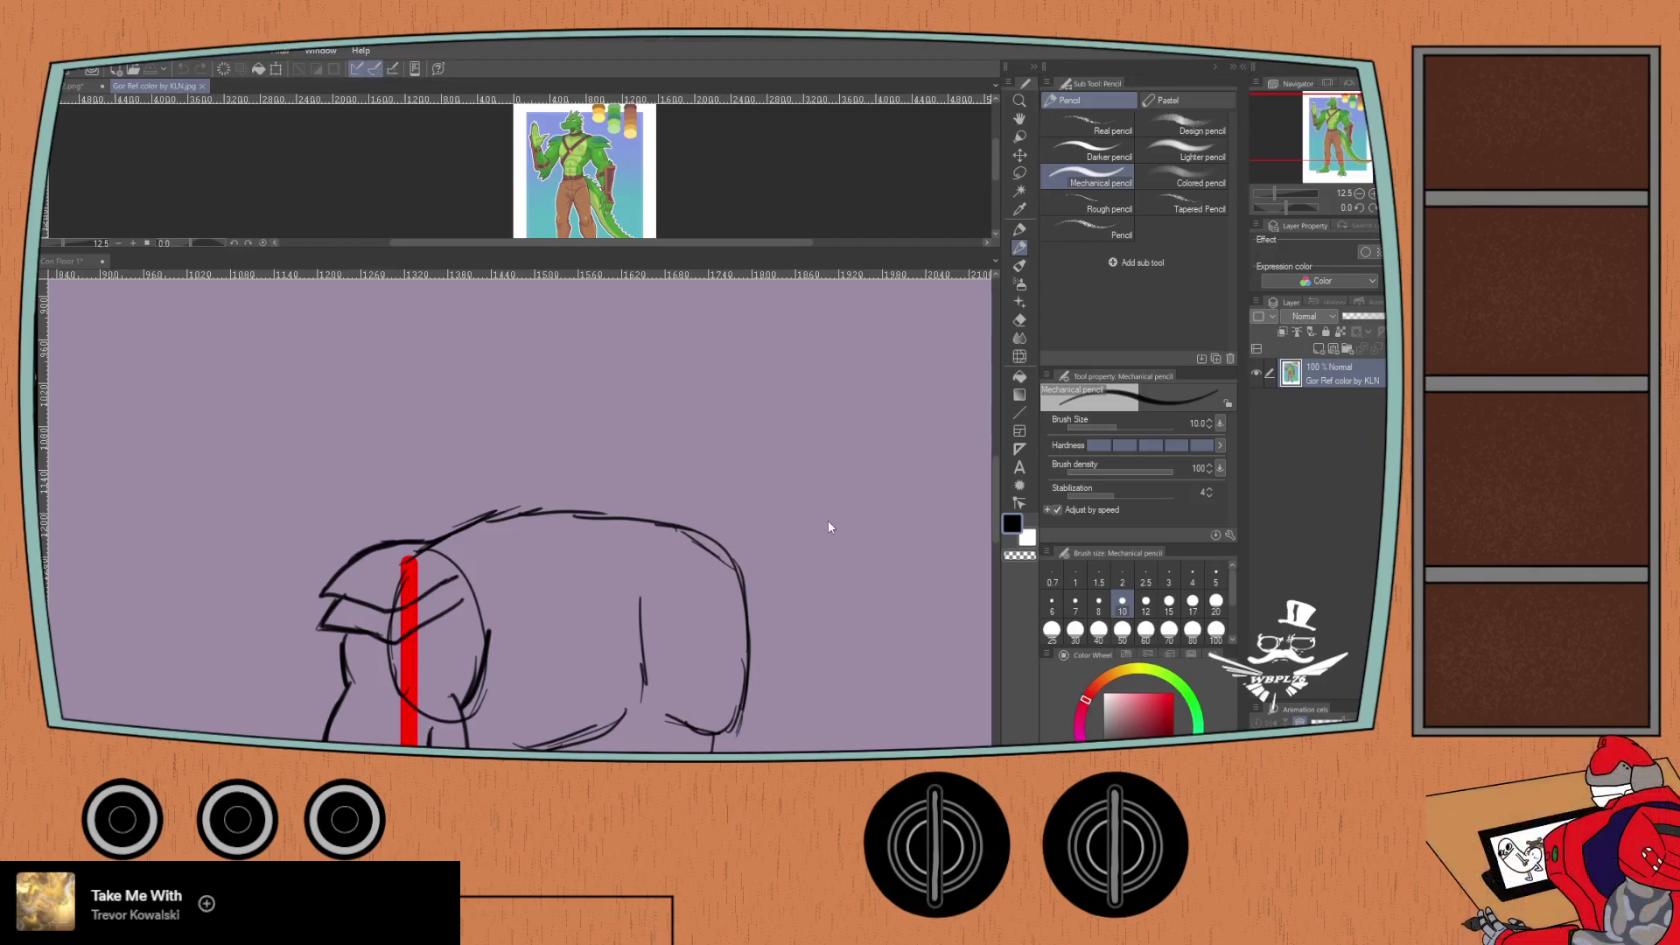
# Step: Load Physical Gor.png as the reference and flip it horizontally
pyautogui.click(856, 570)
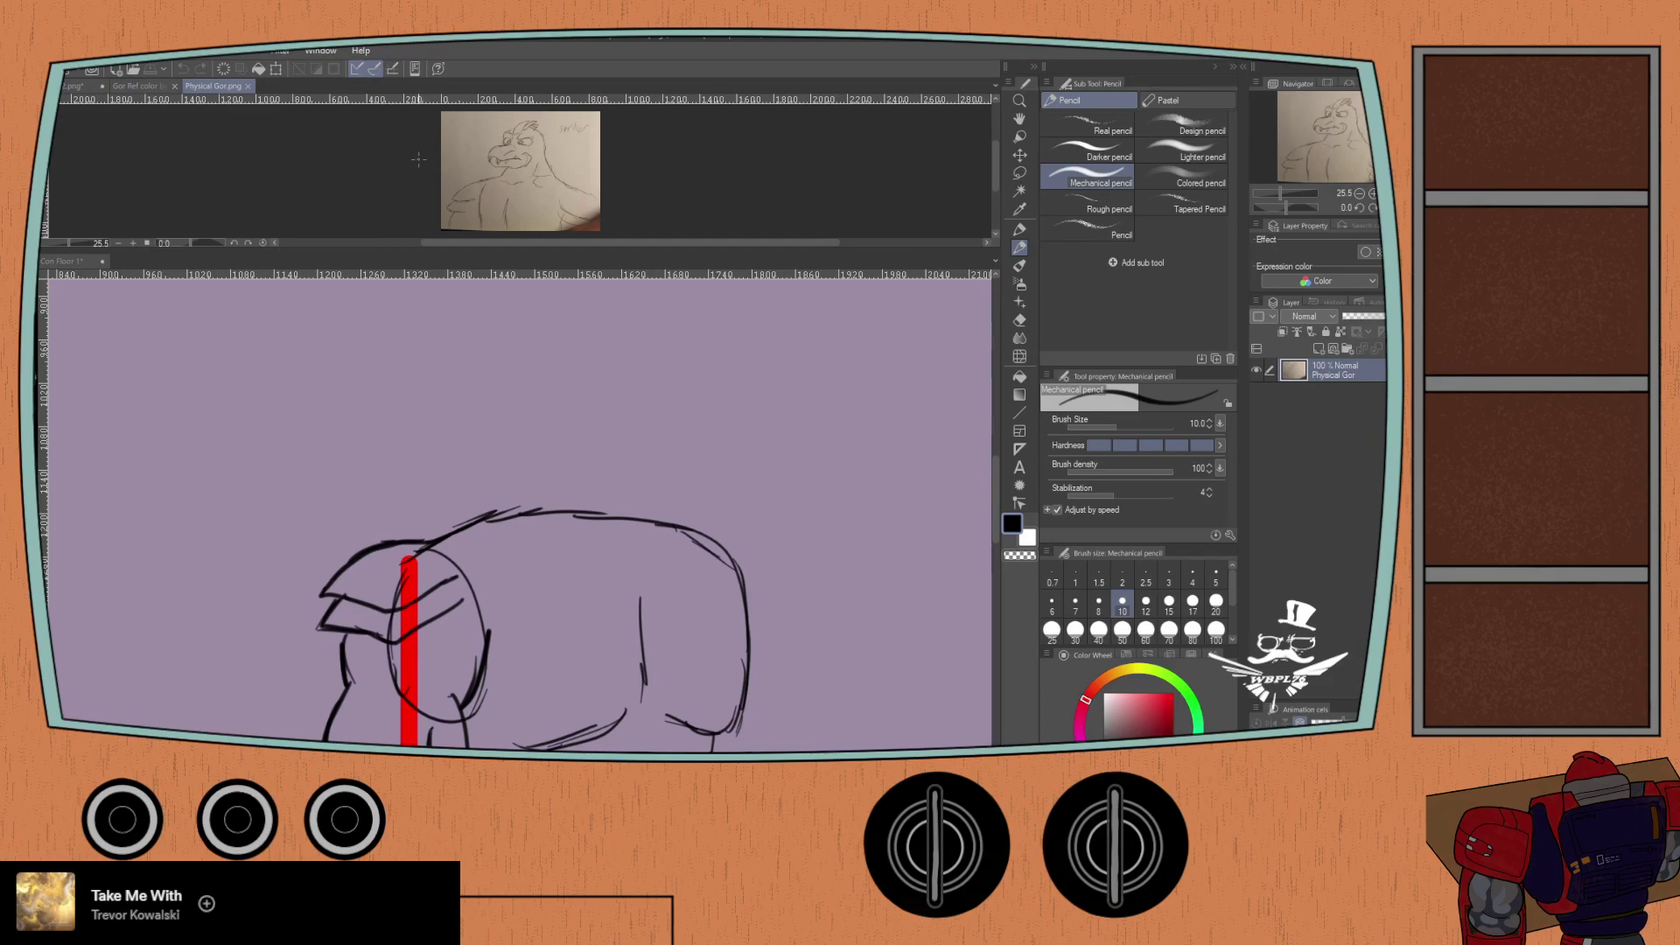
pyautogui.scroll(1, 447, 183)
pyautogui.moveTo(372, 155)
pyautogui.mouseDown()
pyautogui.moveTo(371, 187)
pyautogui.moveTo(366, 171)
pyautogui.mouseUp()
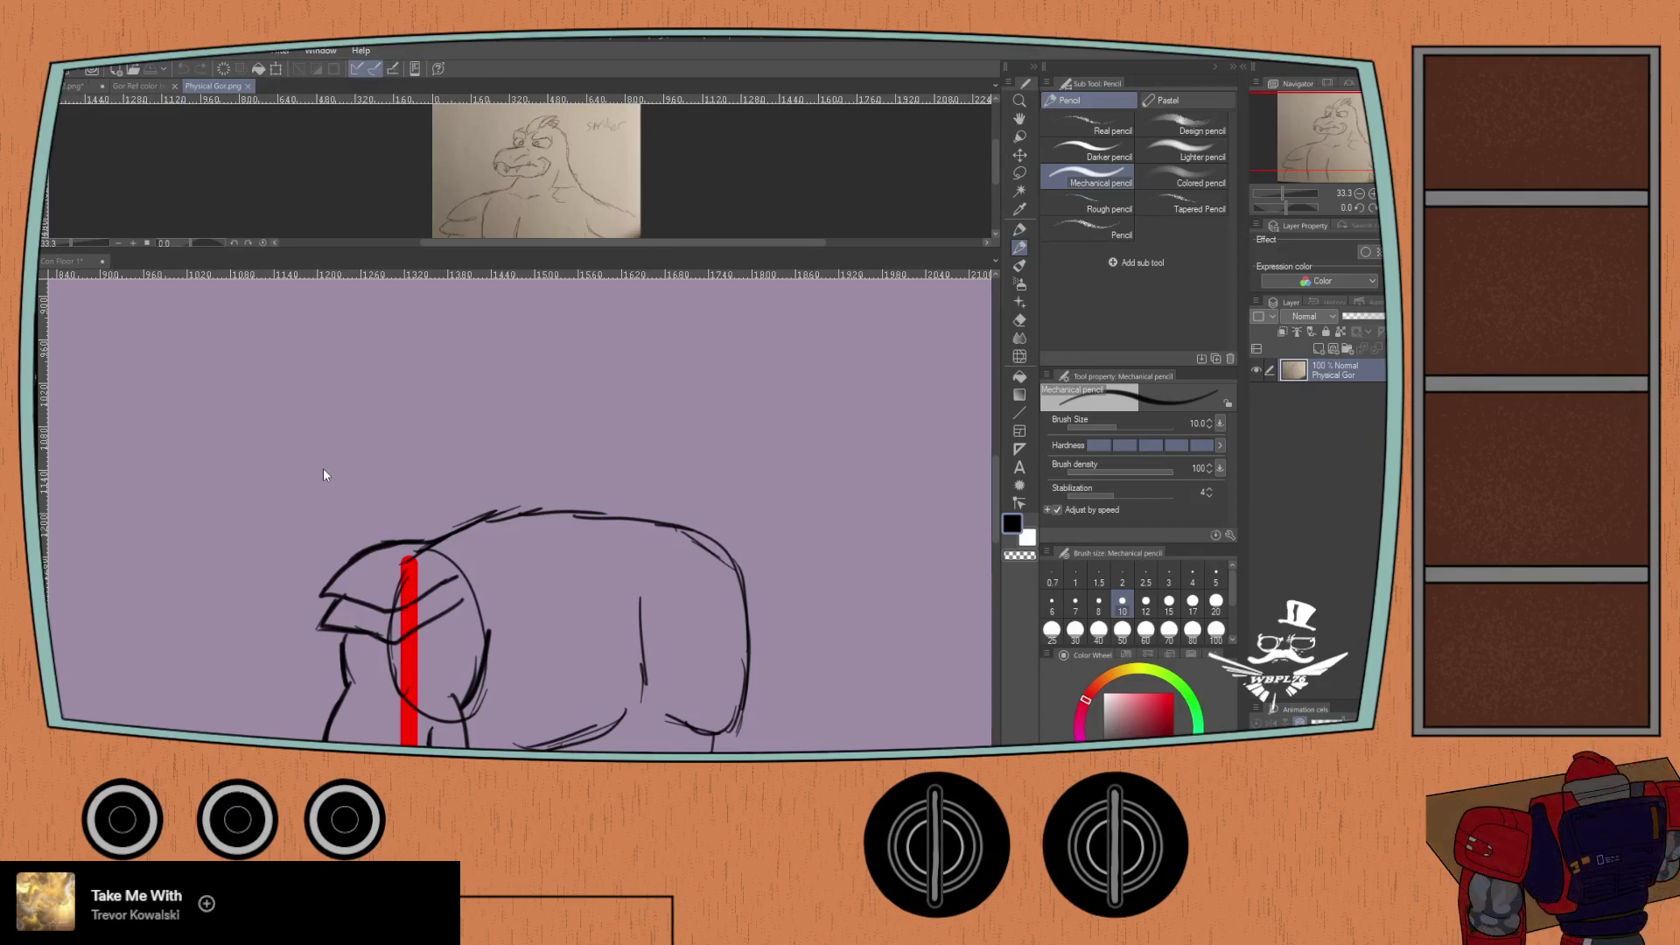
pyautogui.click(328, 537)
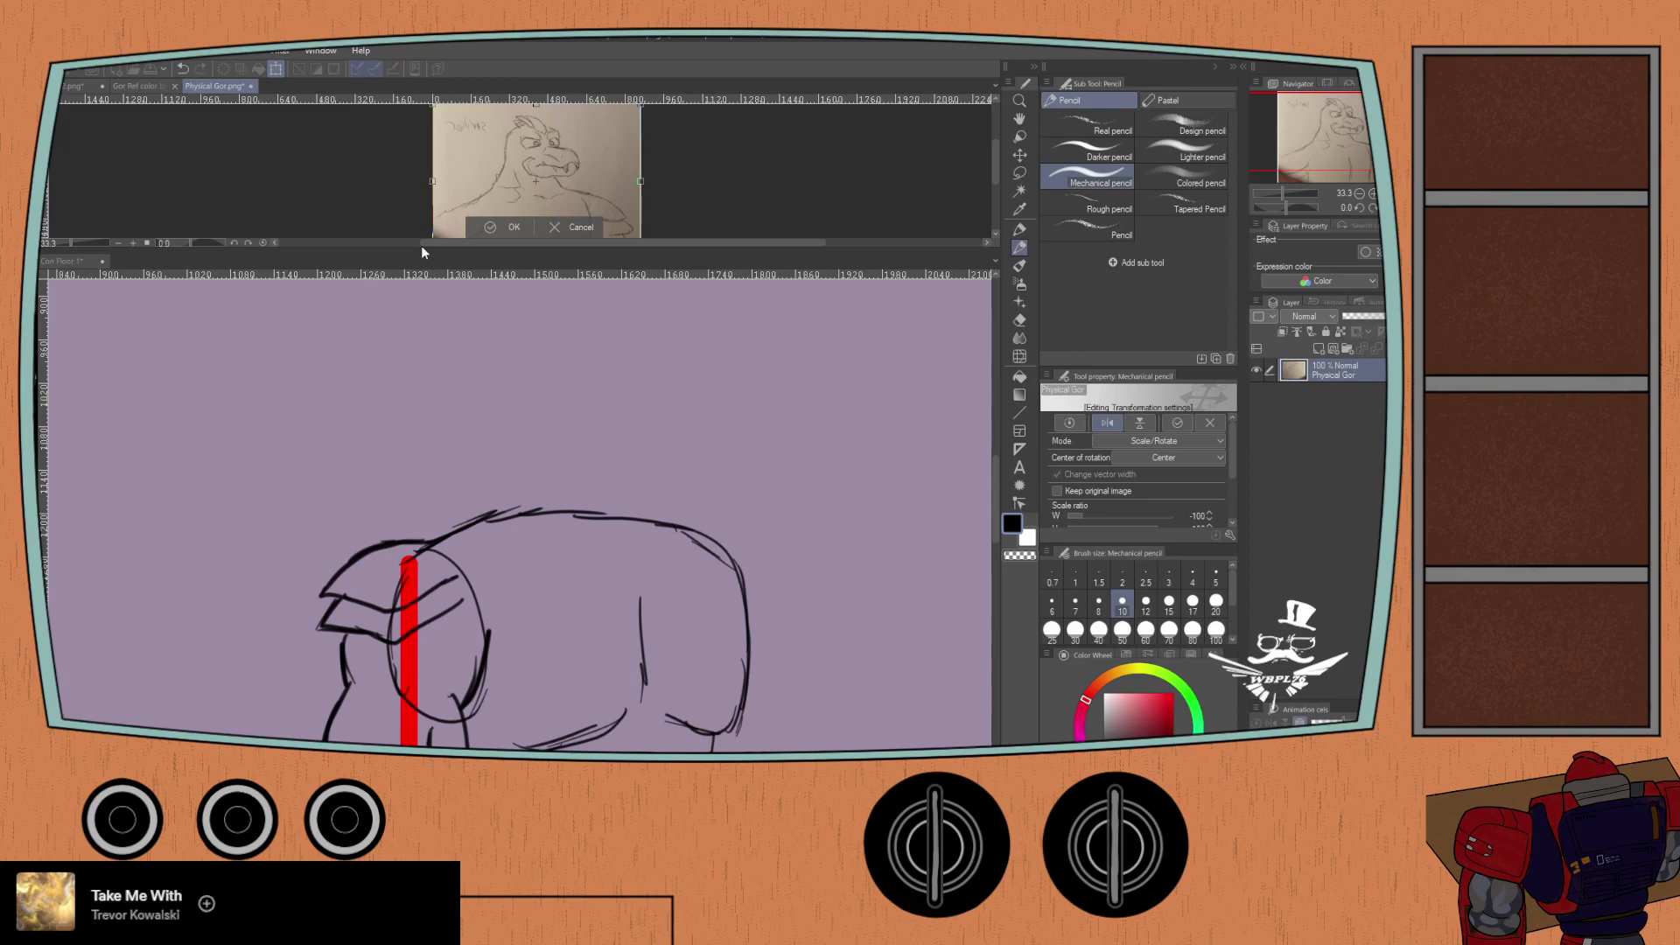
pyautogui.press('Return')
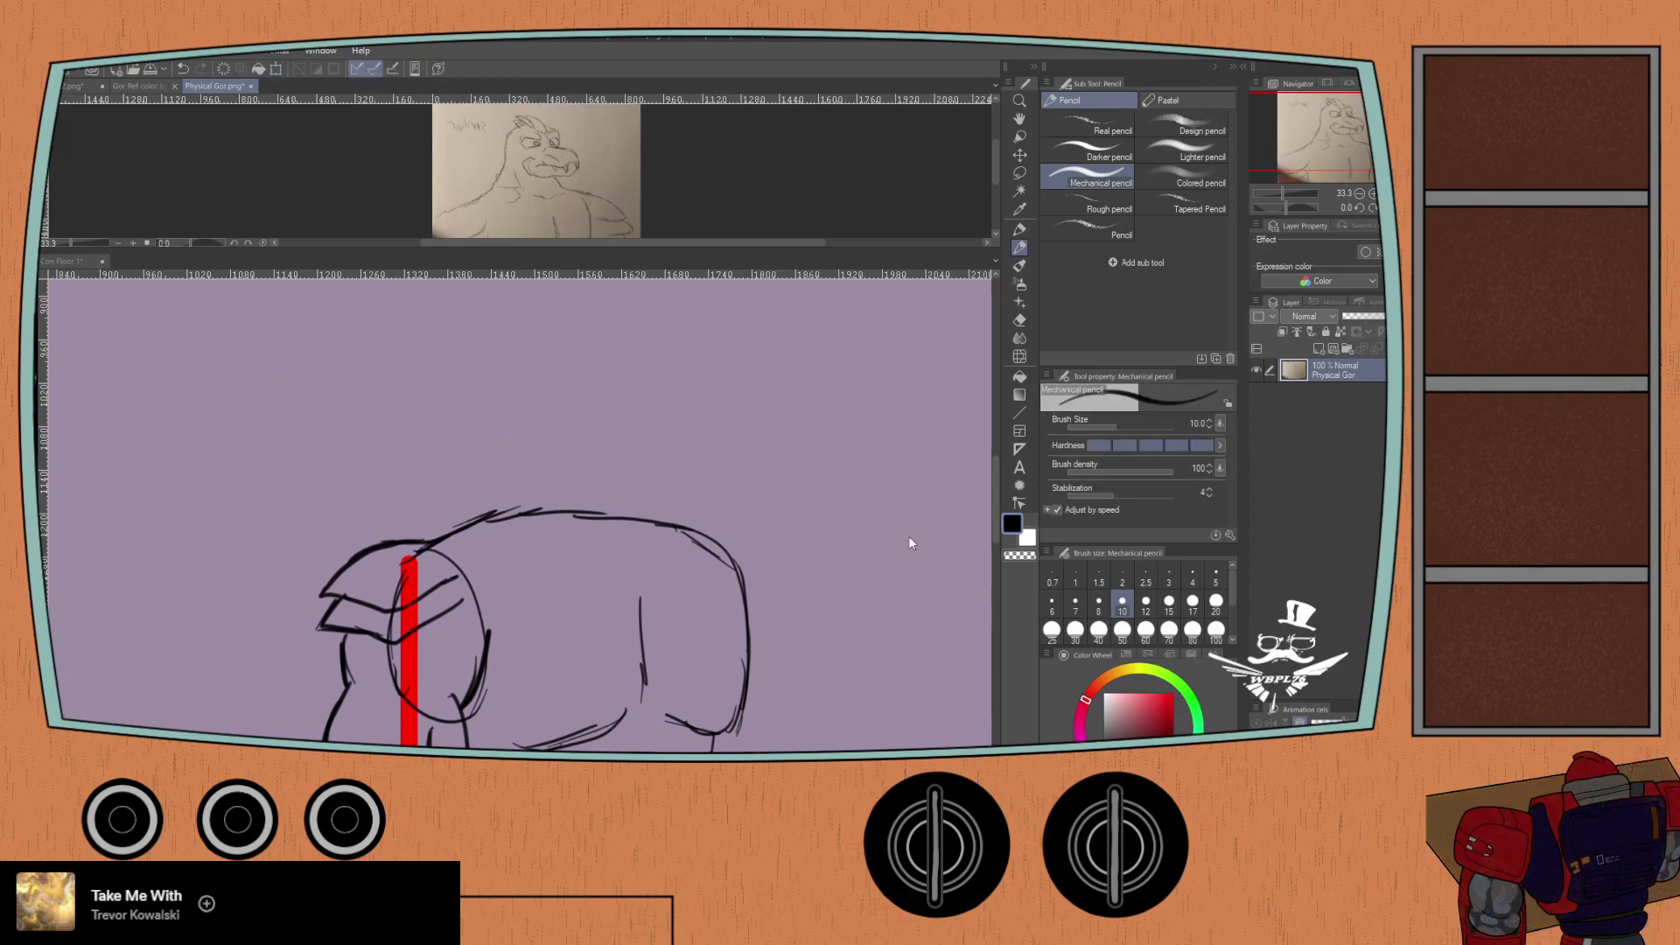
pyautogui.click(569, 374)
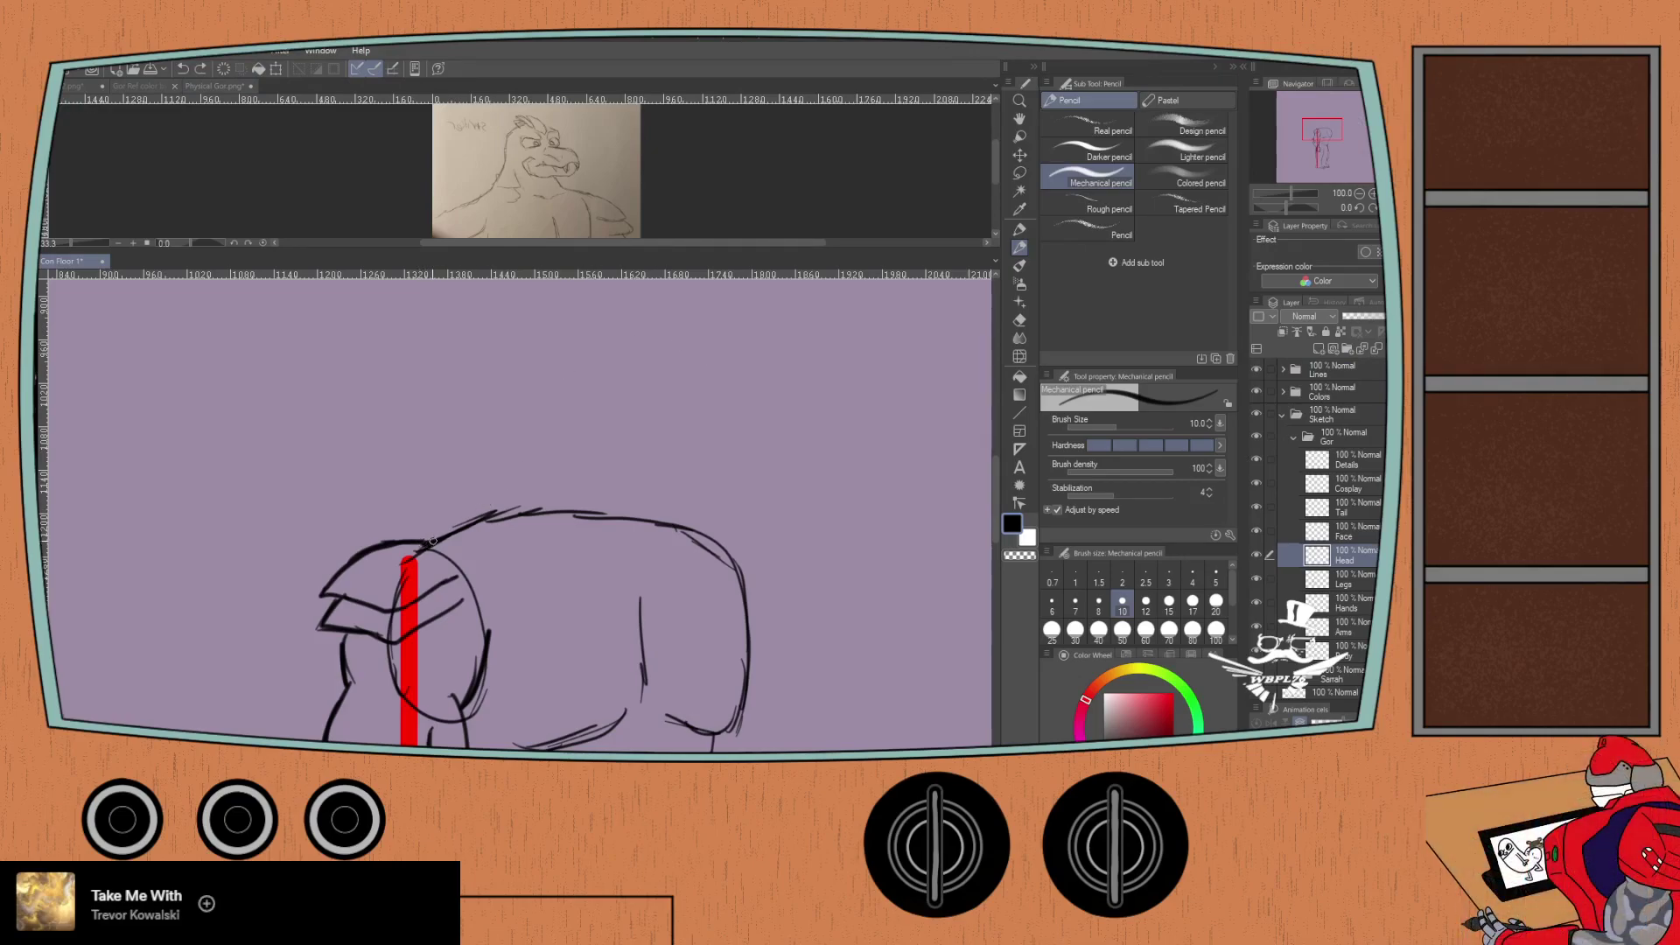
# Step: Draw the neck curve rising from the shoulders into a rounded head, redoing overlong strokes
pyautogui.moveTo(432, 545); pyautogui.dragTo(465, 530)
pyautogui.moveTo(454, 528); pyautogui.dragTo(531, 430)
pyautogui.moveTo(522, 450); pyautogui.dragTo(540, 407)
pyautogui.hotkey('ctrl', 'z')
pyautogui.hotkey('ctrl', 'z')
pyautogui.hotkey('ctrl', 'z')
pyautogui.moveTo(461, 523)
pyautogui.mouseDown()
pyautogui.moveTo(493, 501)
pyautogui.moveTo(542, 398)
pyautogui.mouseUp()
pyautogui.hotkey('ctrl', 'z')
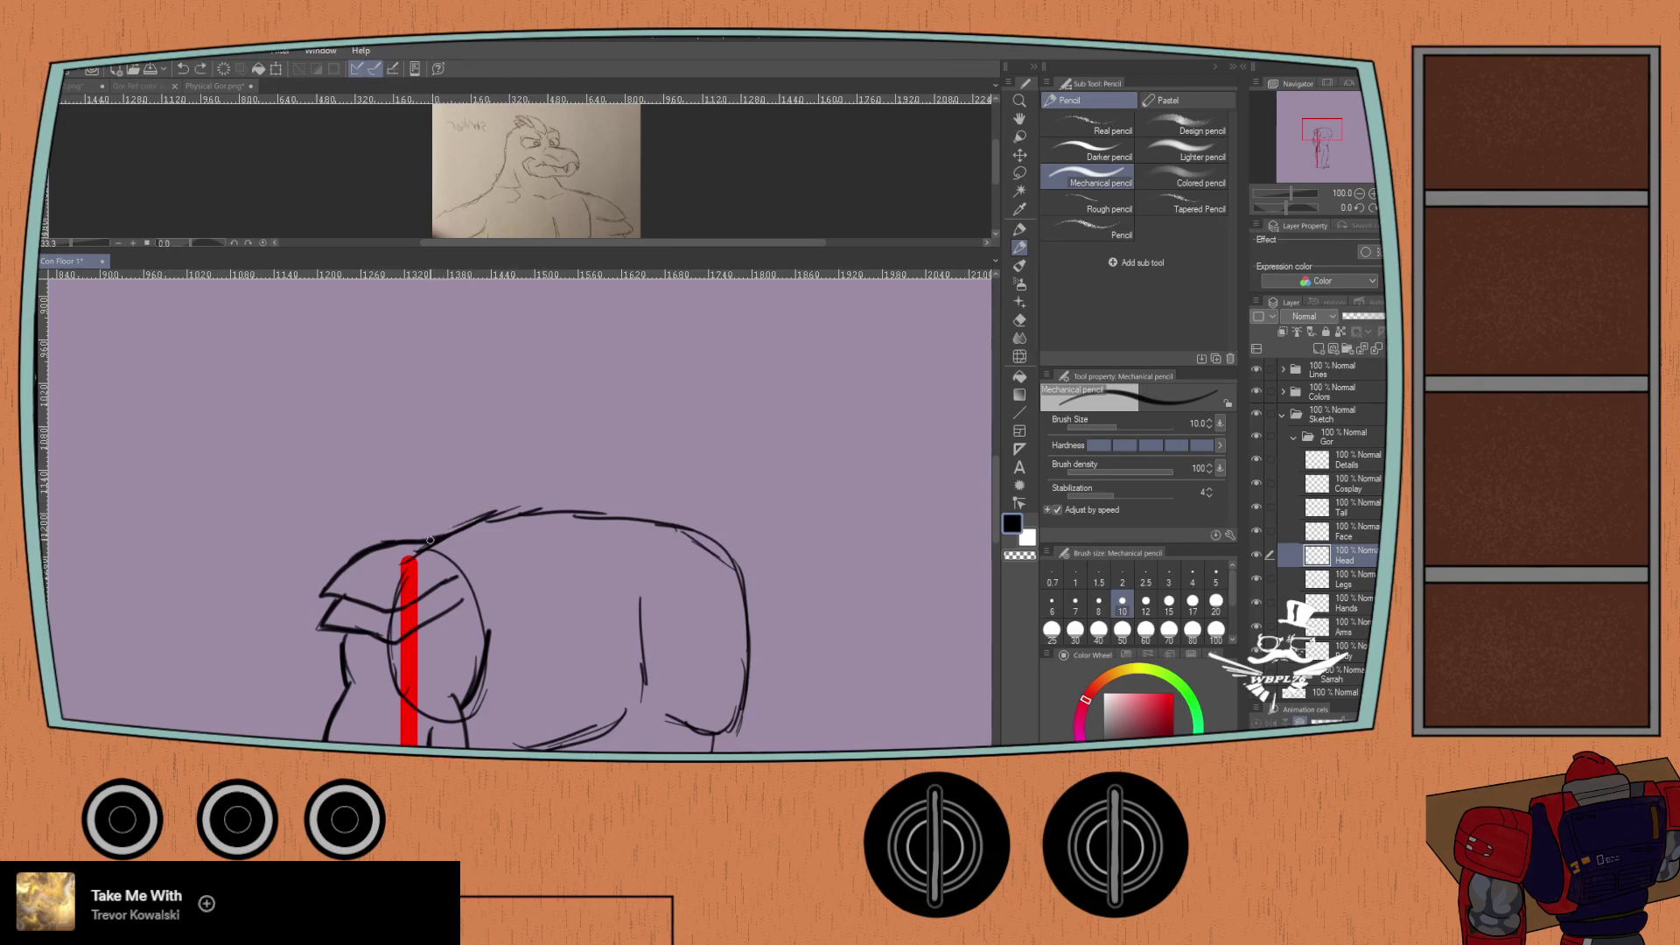
pyautogui.moveTo(449, 532)
pyautogui.mouseDown()
pyautogui.moveTo(539, 371)
pyautogui.moveTo(609, 354)
pyautogui.moveTo(671, 394)
pyautogui.moveTo(654, 505)
pyautogui.moveTo(735, 554)
pyautogui.mouseUp()
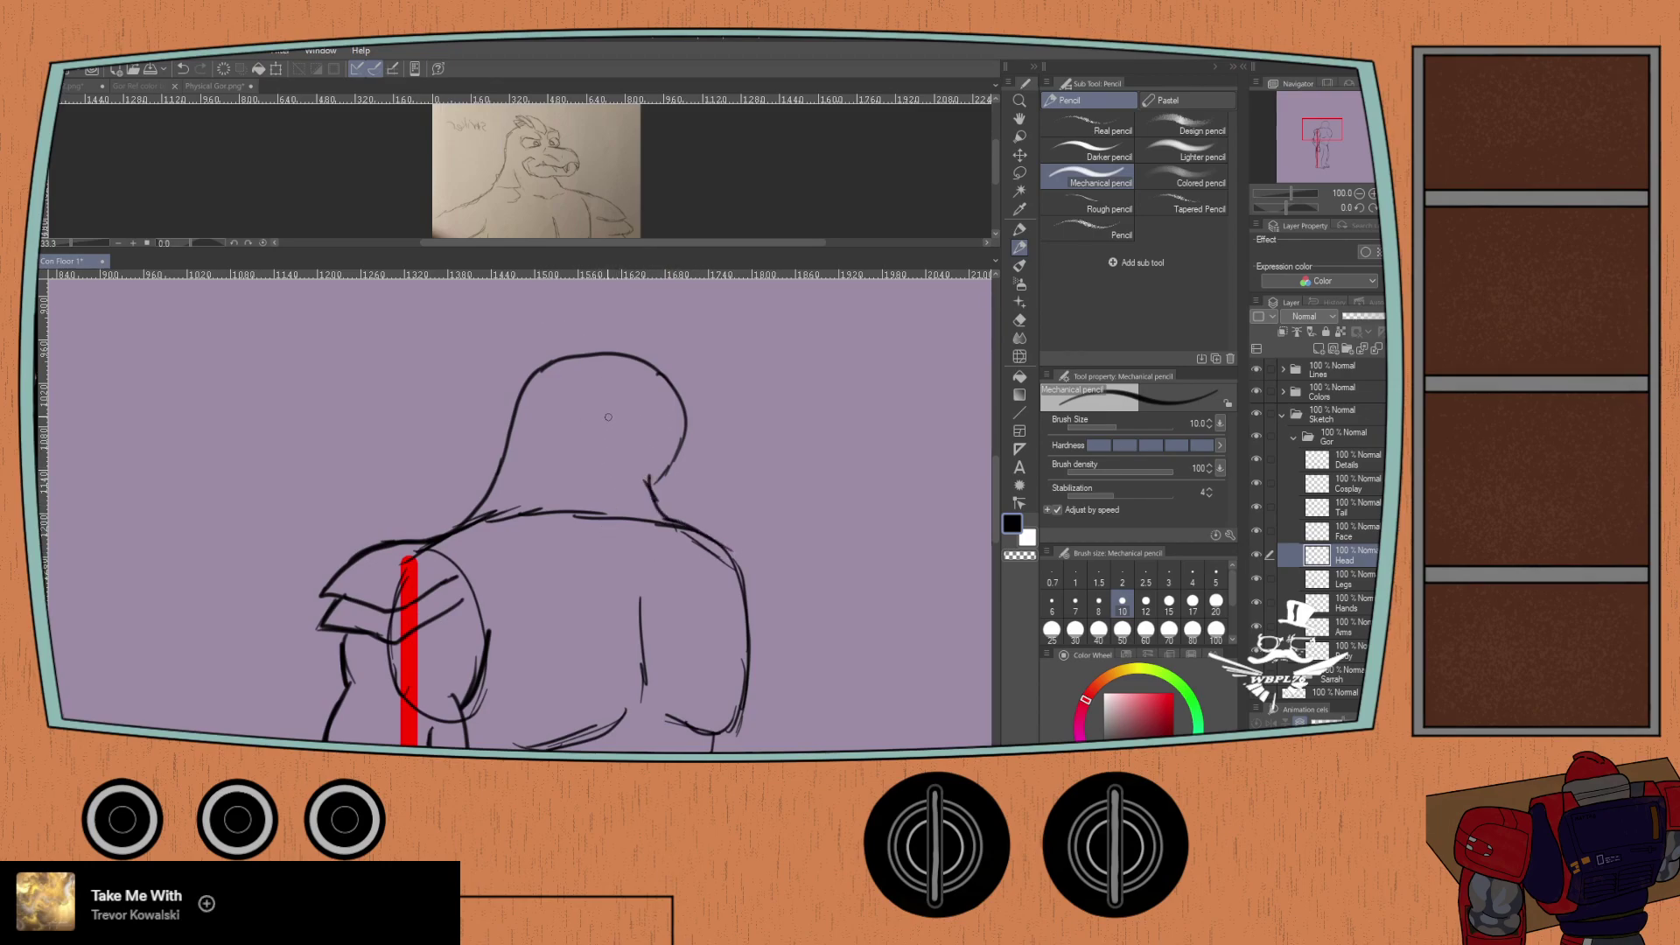
# Step: On the Face layer, sketch the hooked beak, lower jaw, brow and teeth at 150% zoom
pyautogui.click(1342, 530)
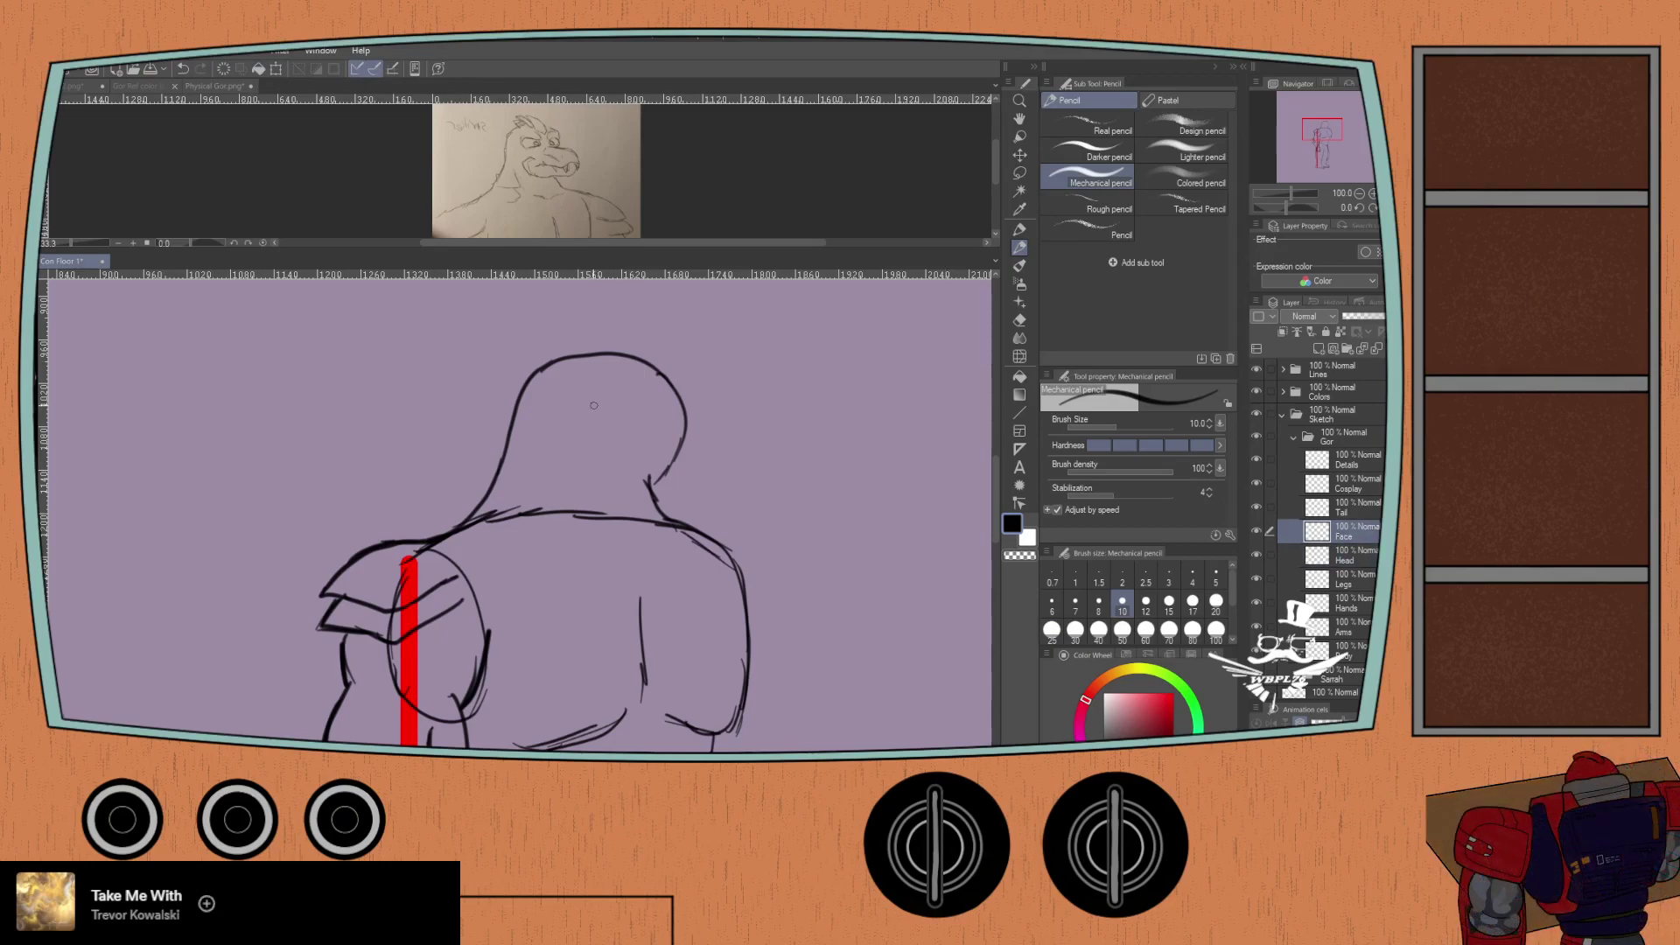
pyautogui.moveTo(610, 419)
pyautogui.mouseDown()
pyautogui.moveTo(581, 430)
pyautogui.moveTo(583, 462)
pyautogui.moveTo(676, 484)
pyautogui.mouseUp()
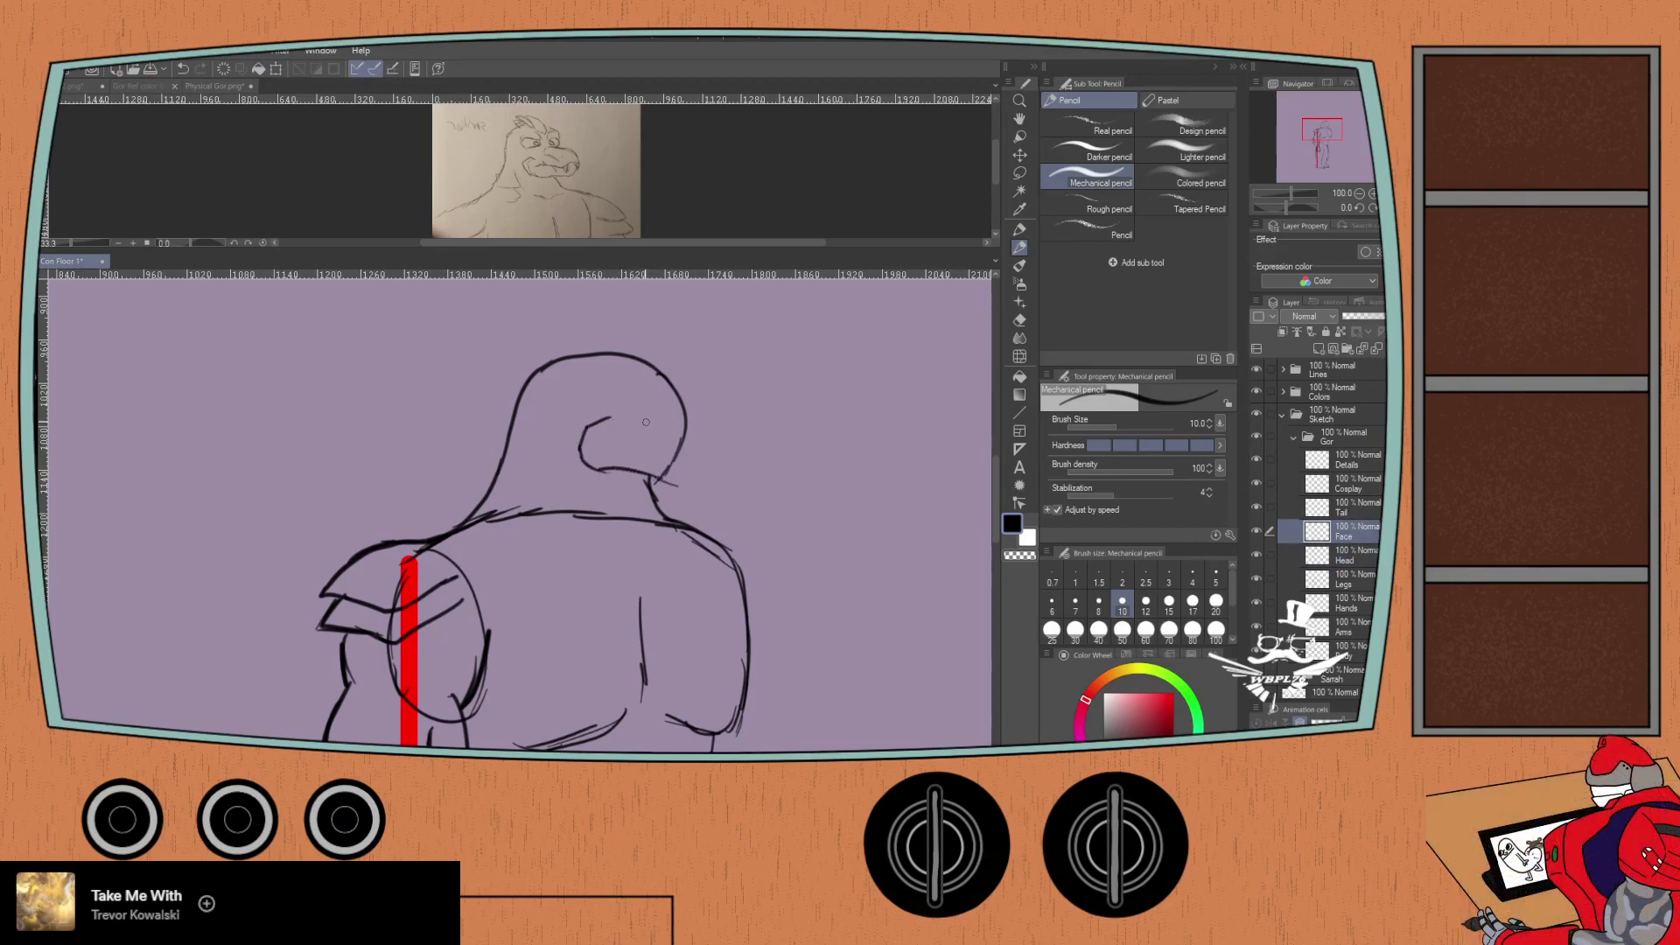
pyautogui.moveTo(663, 416)
pyautogui.mouseDown()
pyautogui.moveTo(711, 429)
pyautogui.moveTo(723, 491)
pyautogui.moveTo(601, 460)
pyautogui.mouseUp()
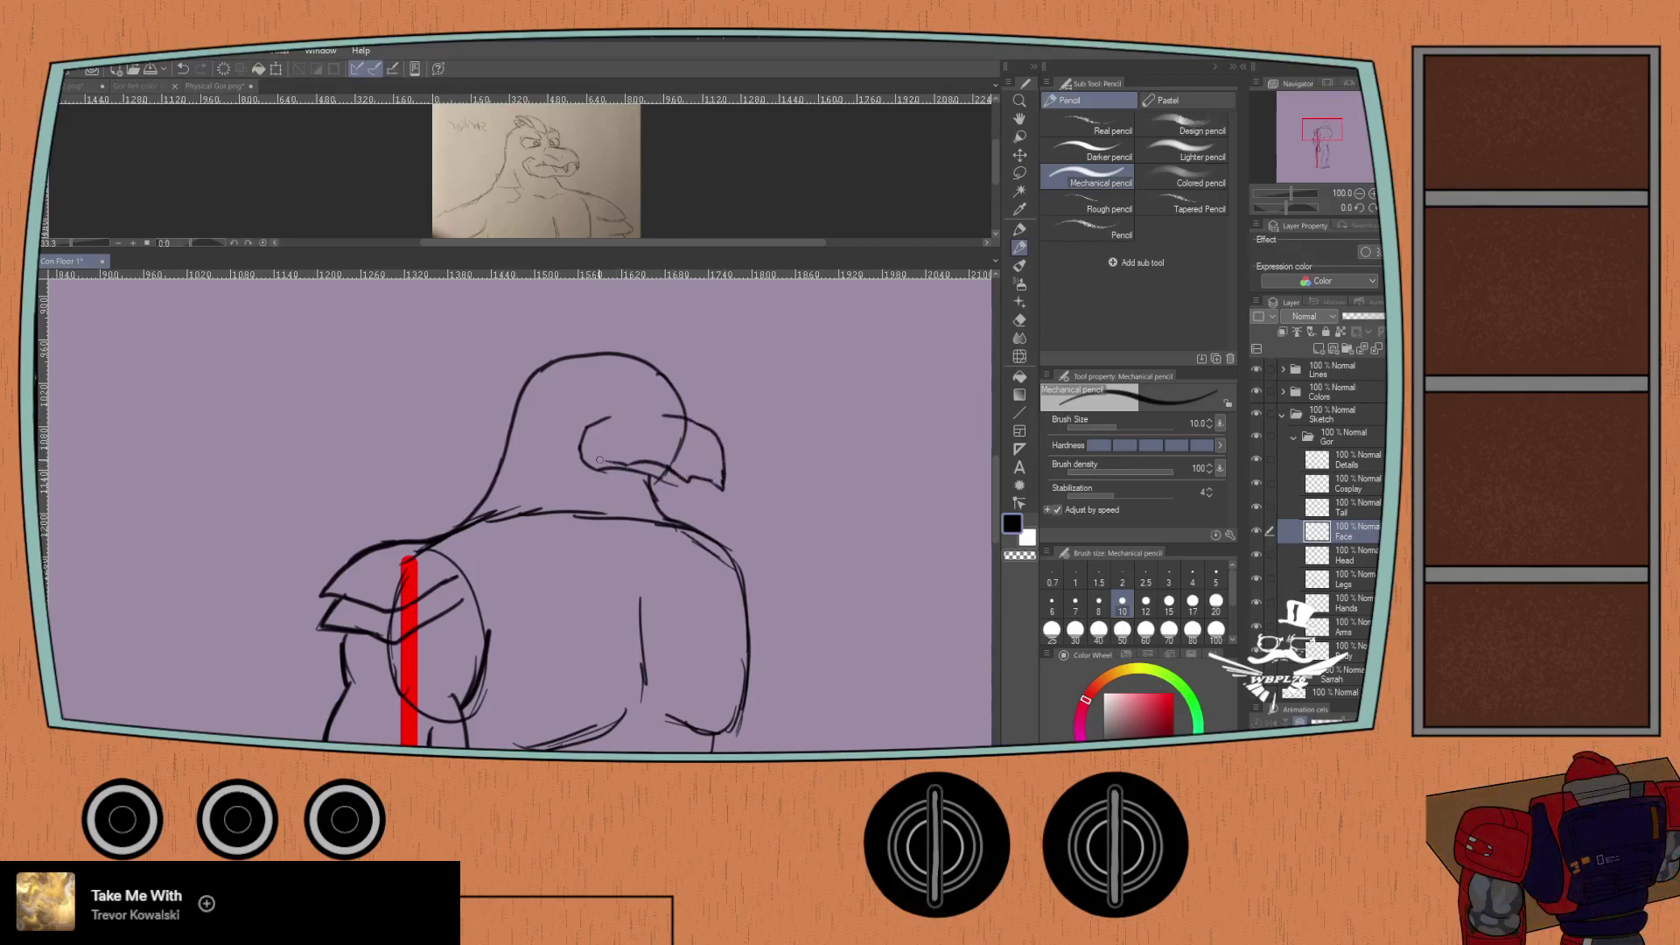
pyautogui.moveTo(710, 484)
pyautogui.mouseDown()
pyautogui.moveTo(679, 500)
pyautogui.moveTo(598, 478)
pyautogui.moveTo(580, 461)
pyautogui.moveTo(604, 416)
pyautogui.mouseUp()
pyautogui.moveTo(669, 474)
pyautogui.mouseDown()
pyautogui.moveTo(690, 505)
pyautogui.moveTo(716, 480)
pyautogui.moveTo(628, 476)
pyautogui.mouseUp()
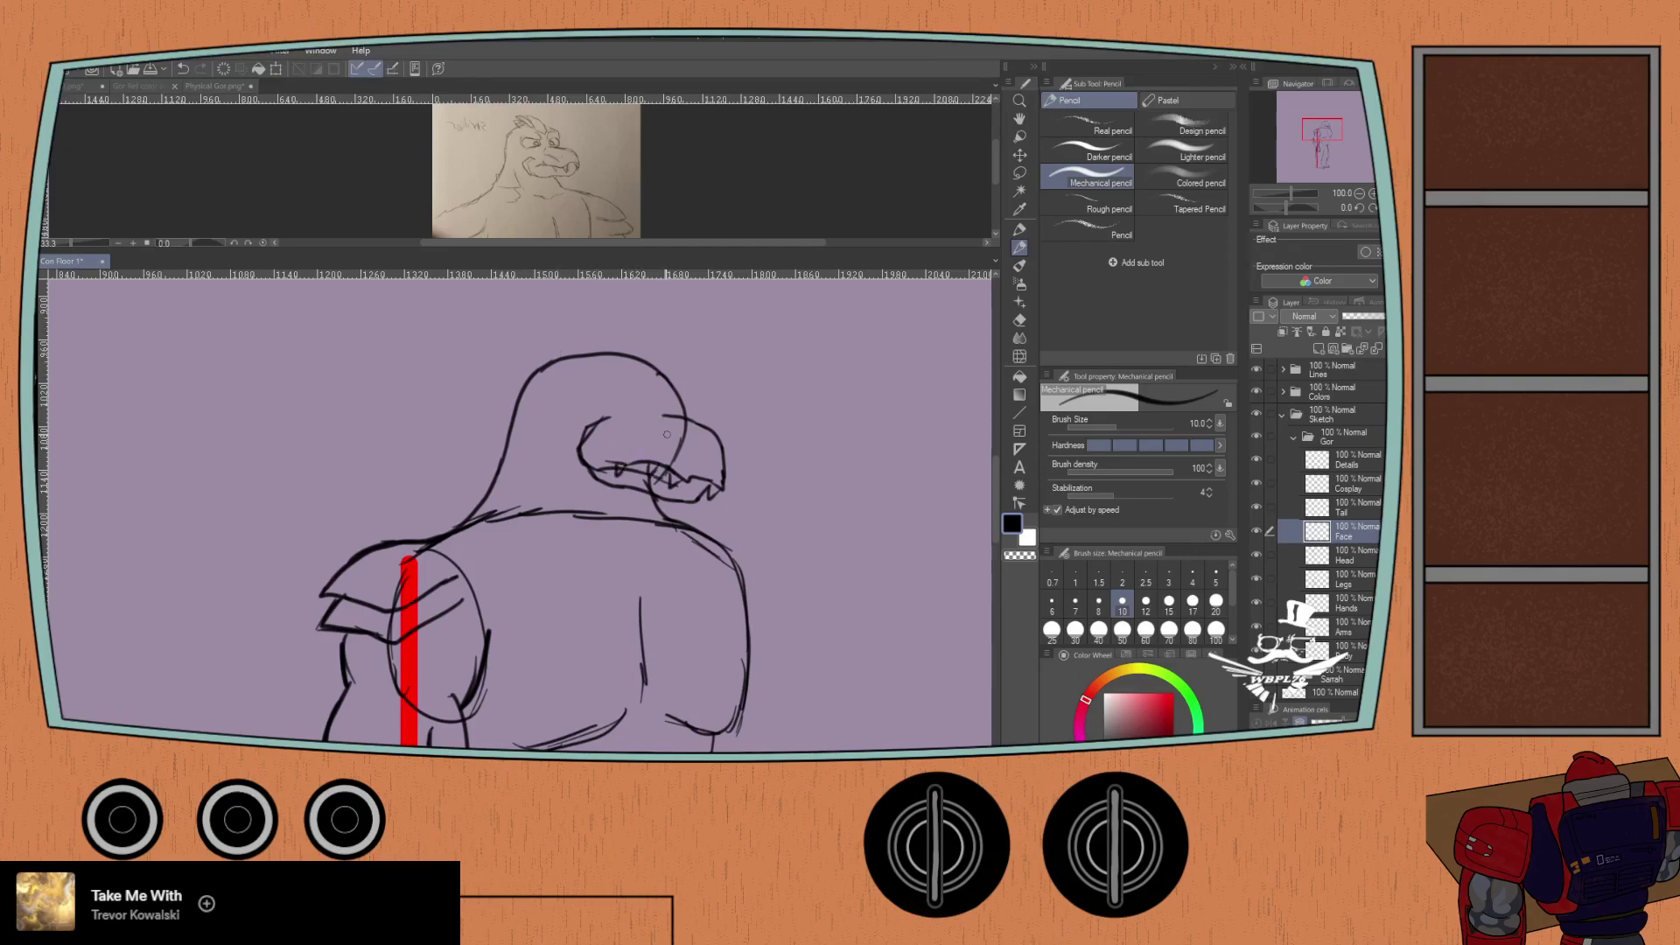
pyautogui.moveTo(624, 421); pyautogui.dragTo(642, 415)
pyautogui.scroll(1, 537, 446)
pyautogui.moveTo(489, 442); pyautogui.dragTo(479, 539)
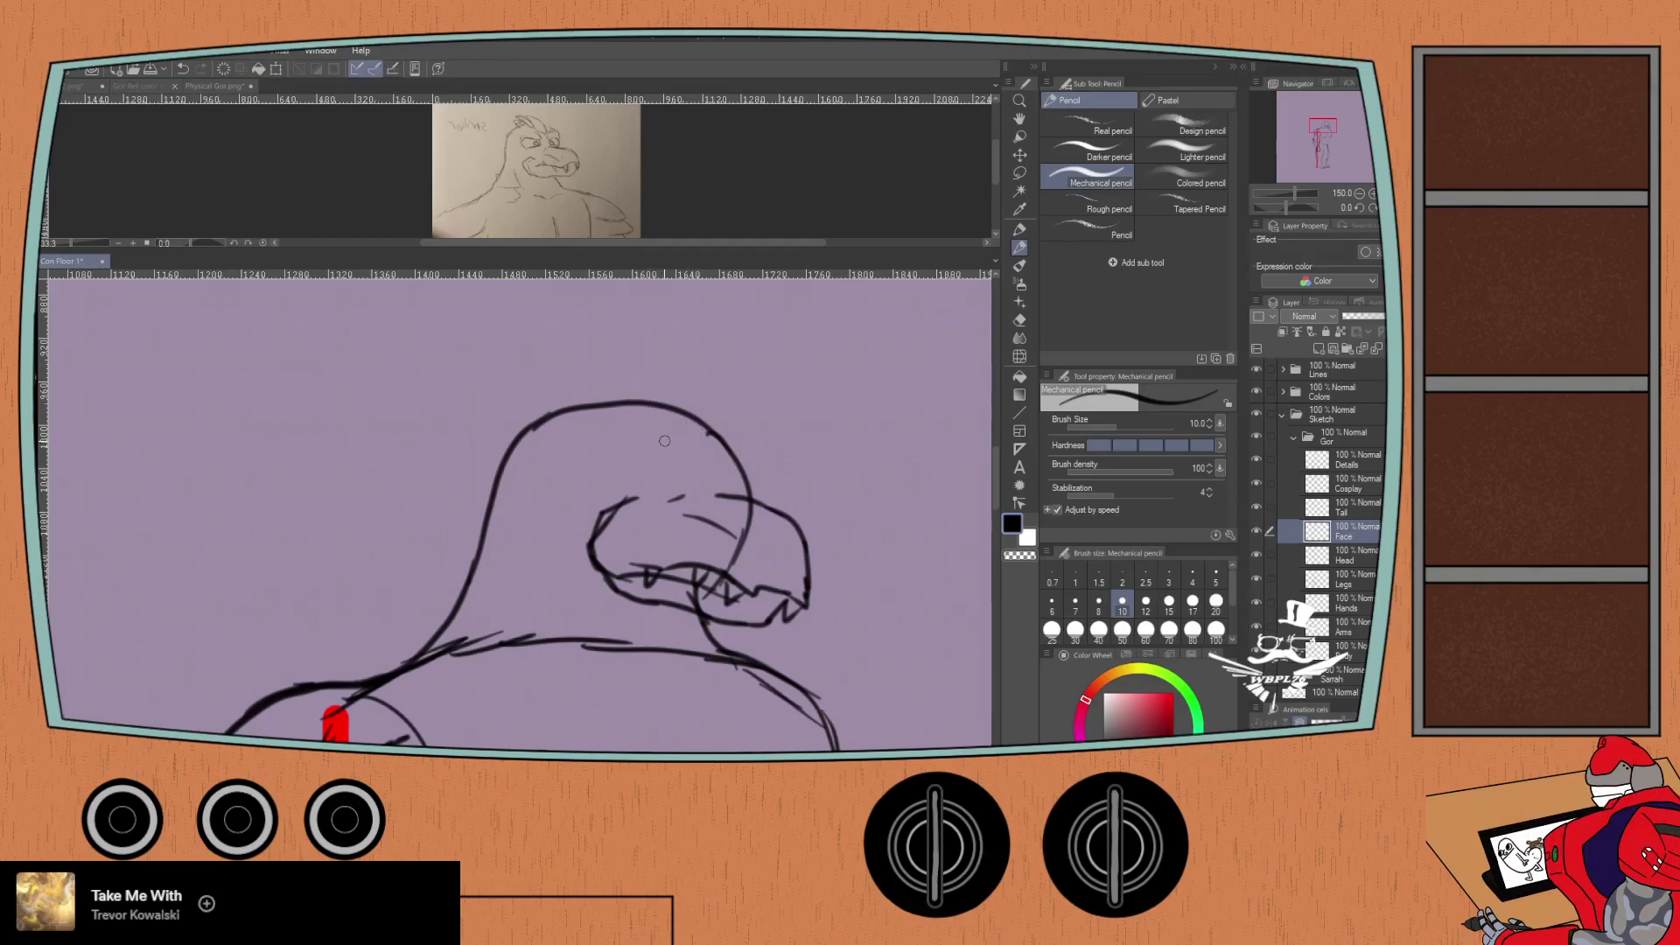
pyautogui.moveTo(674, 449); pyautogui.dragTo(658, 440)
pyautogui.hotkey('ctrl', 'z')
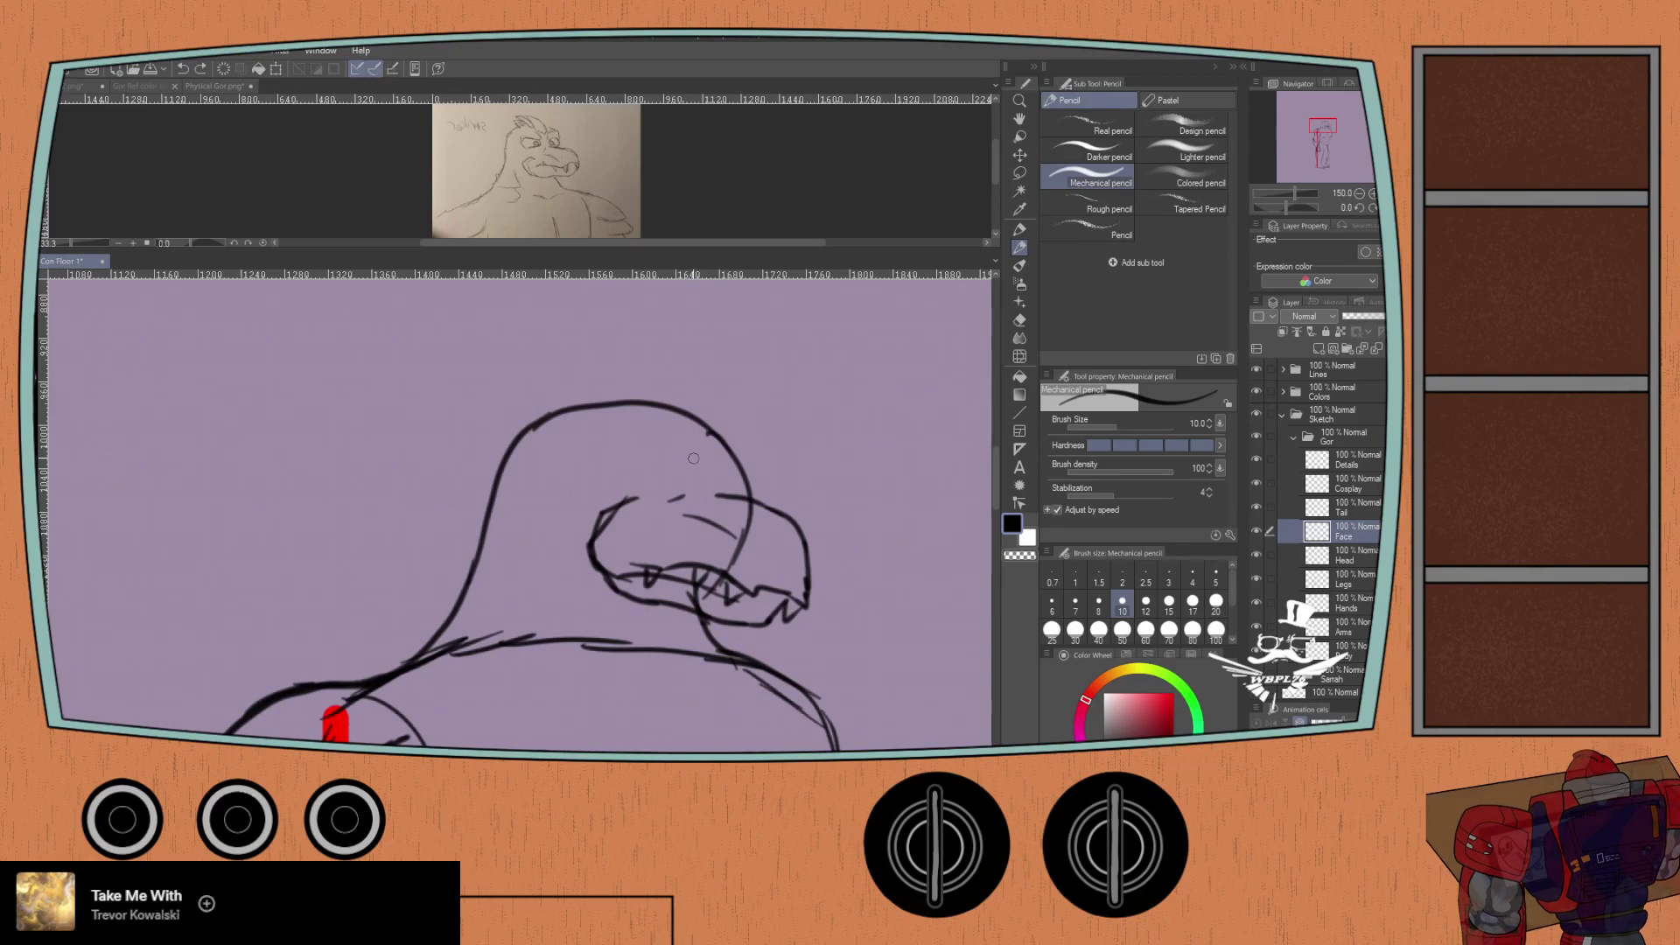
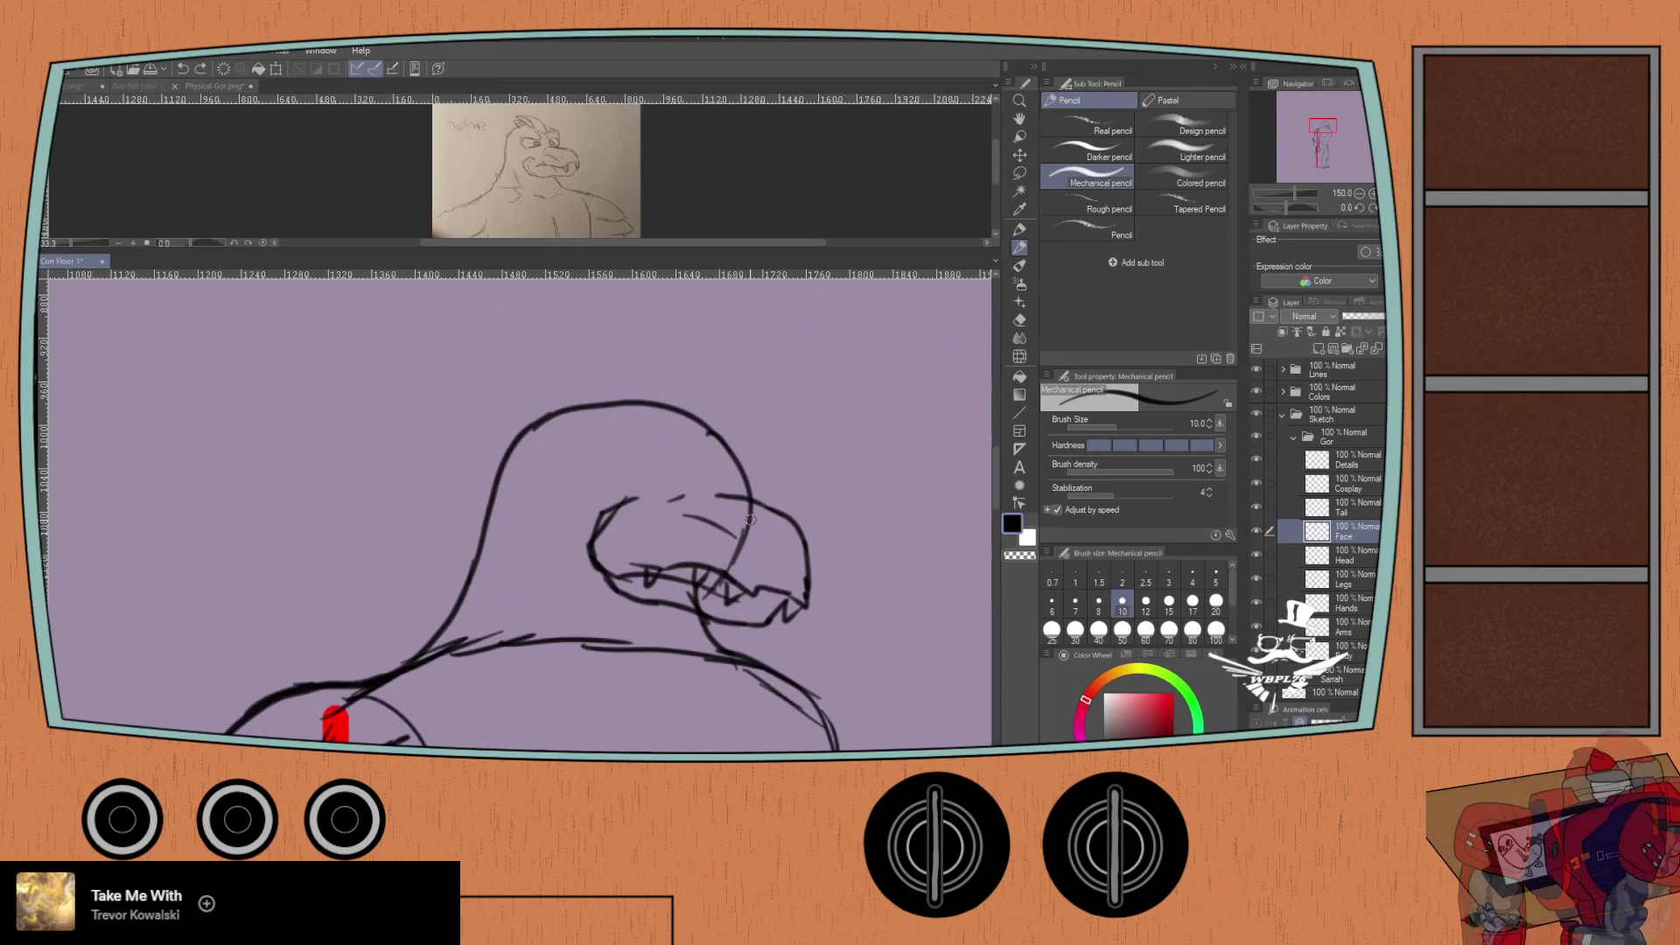
# Step: Draw a nostril on the snout and undo the two stray marks beside the beak
pyautogui.moveTo(755, 532); pyautogui.dragTo(791, 528)
pyautogui.hotkey('ctrl', 'z')
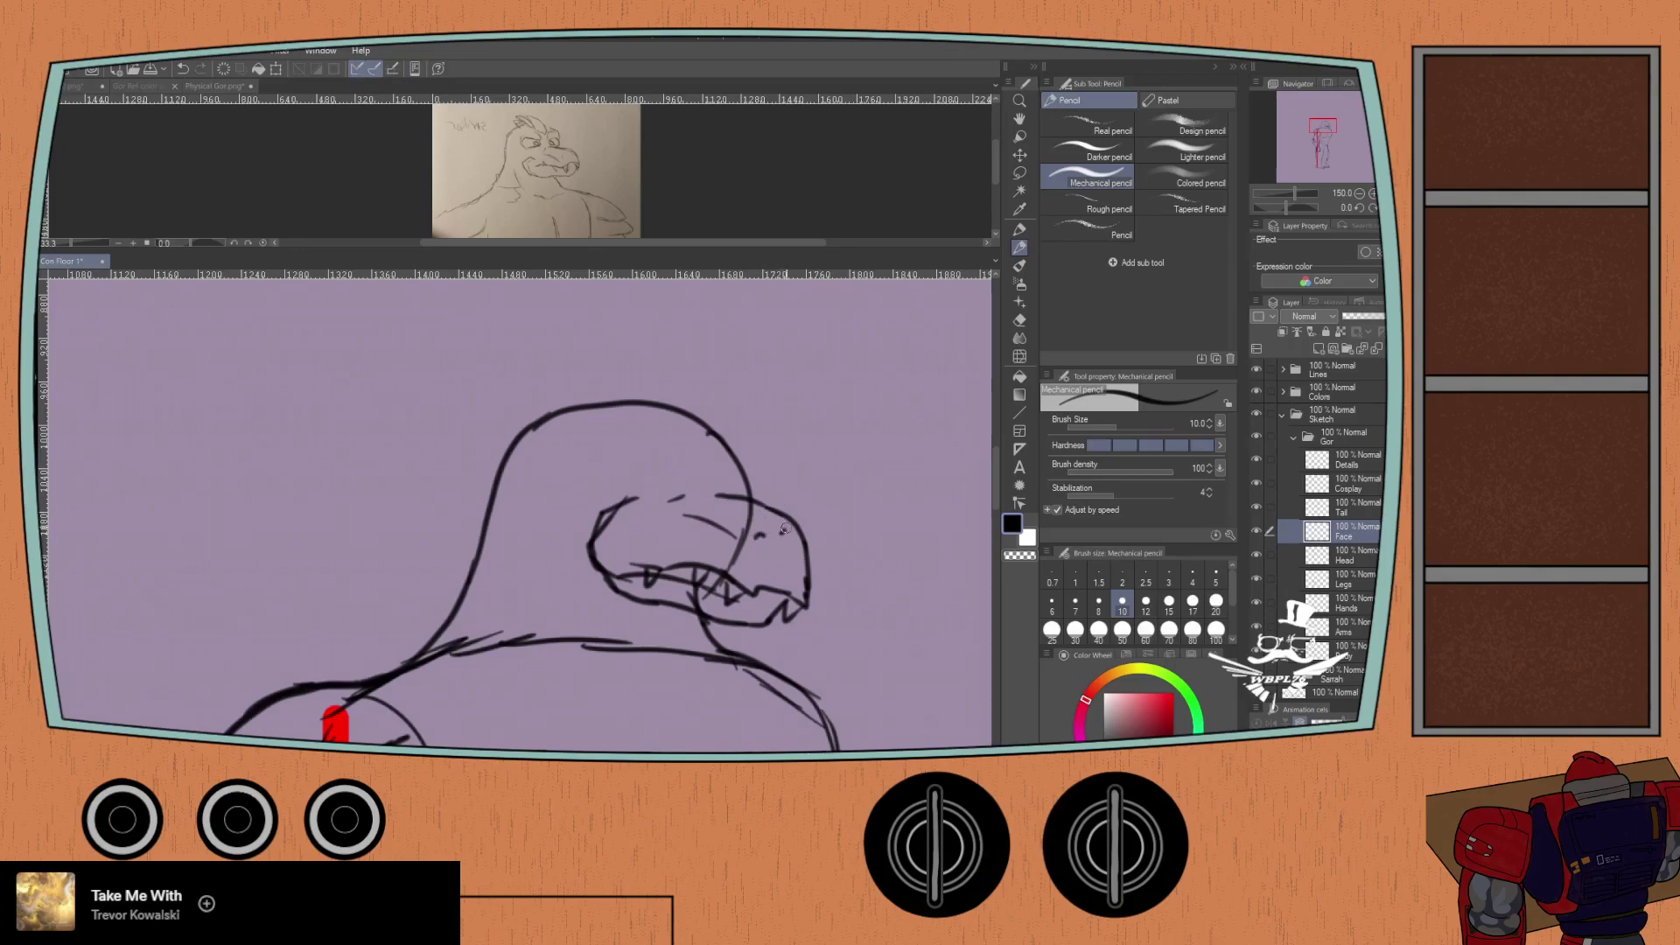
pyautogui.hotkey('ctrl', 'z')
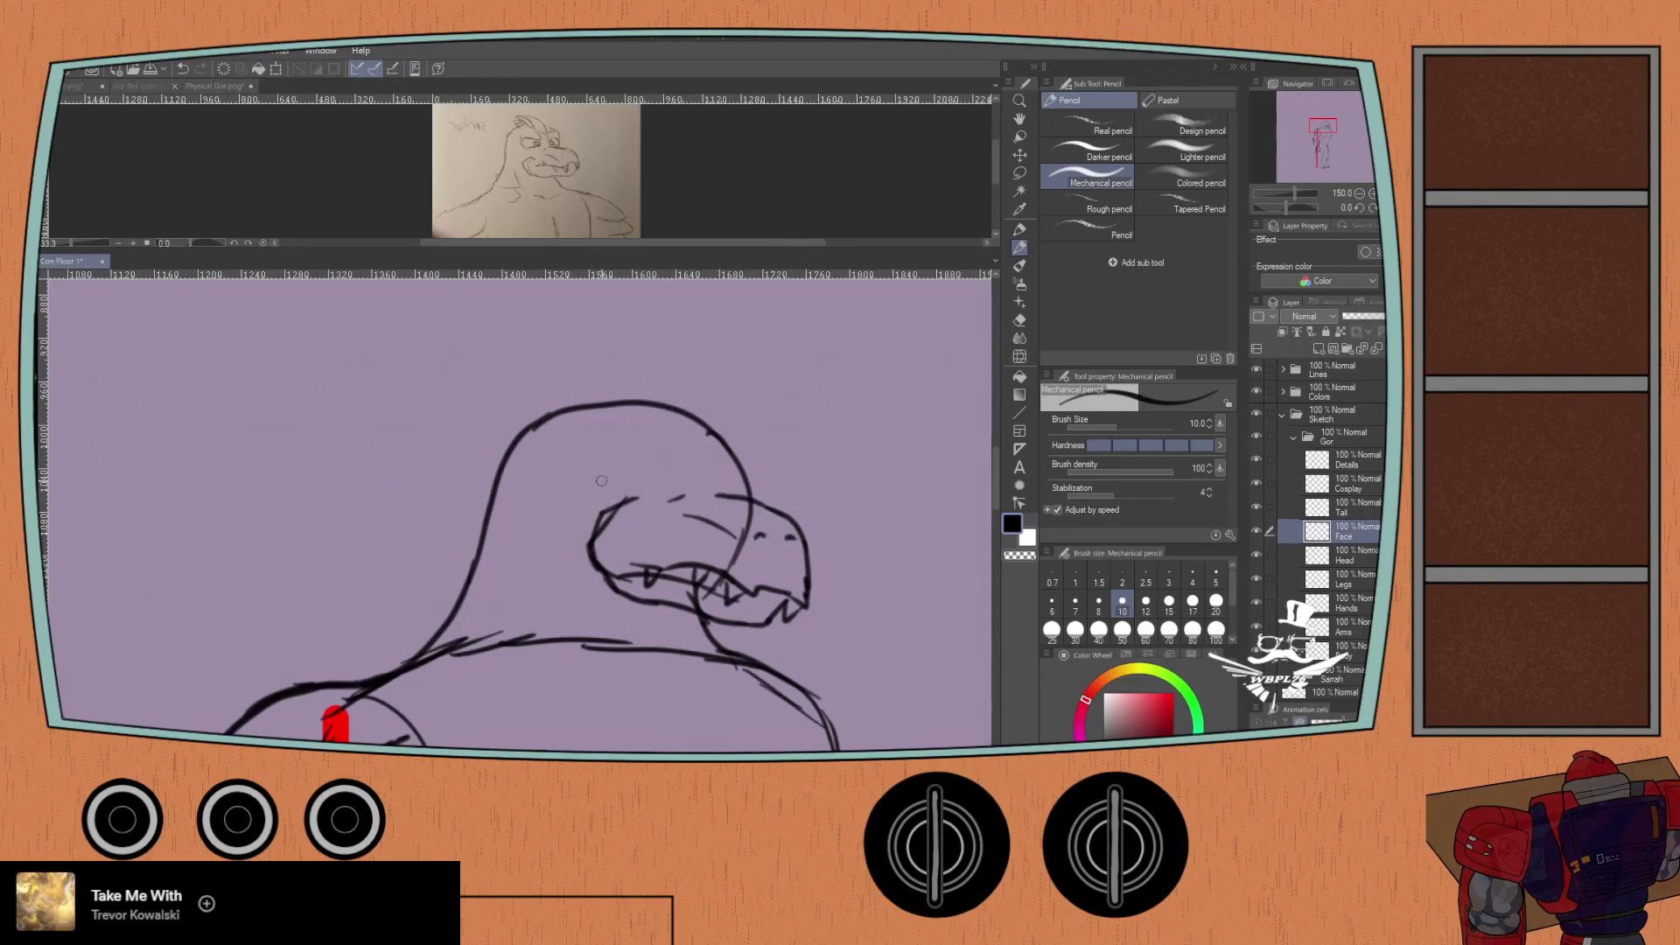
pyautogui.scroll(1, 608, 456)
# Step: Save the drawing, then trim the upper-lip line's left end with the Hard eraser at size 12
pyautogui.press('e')
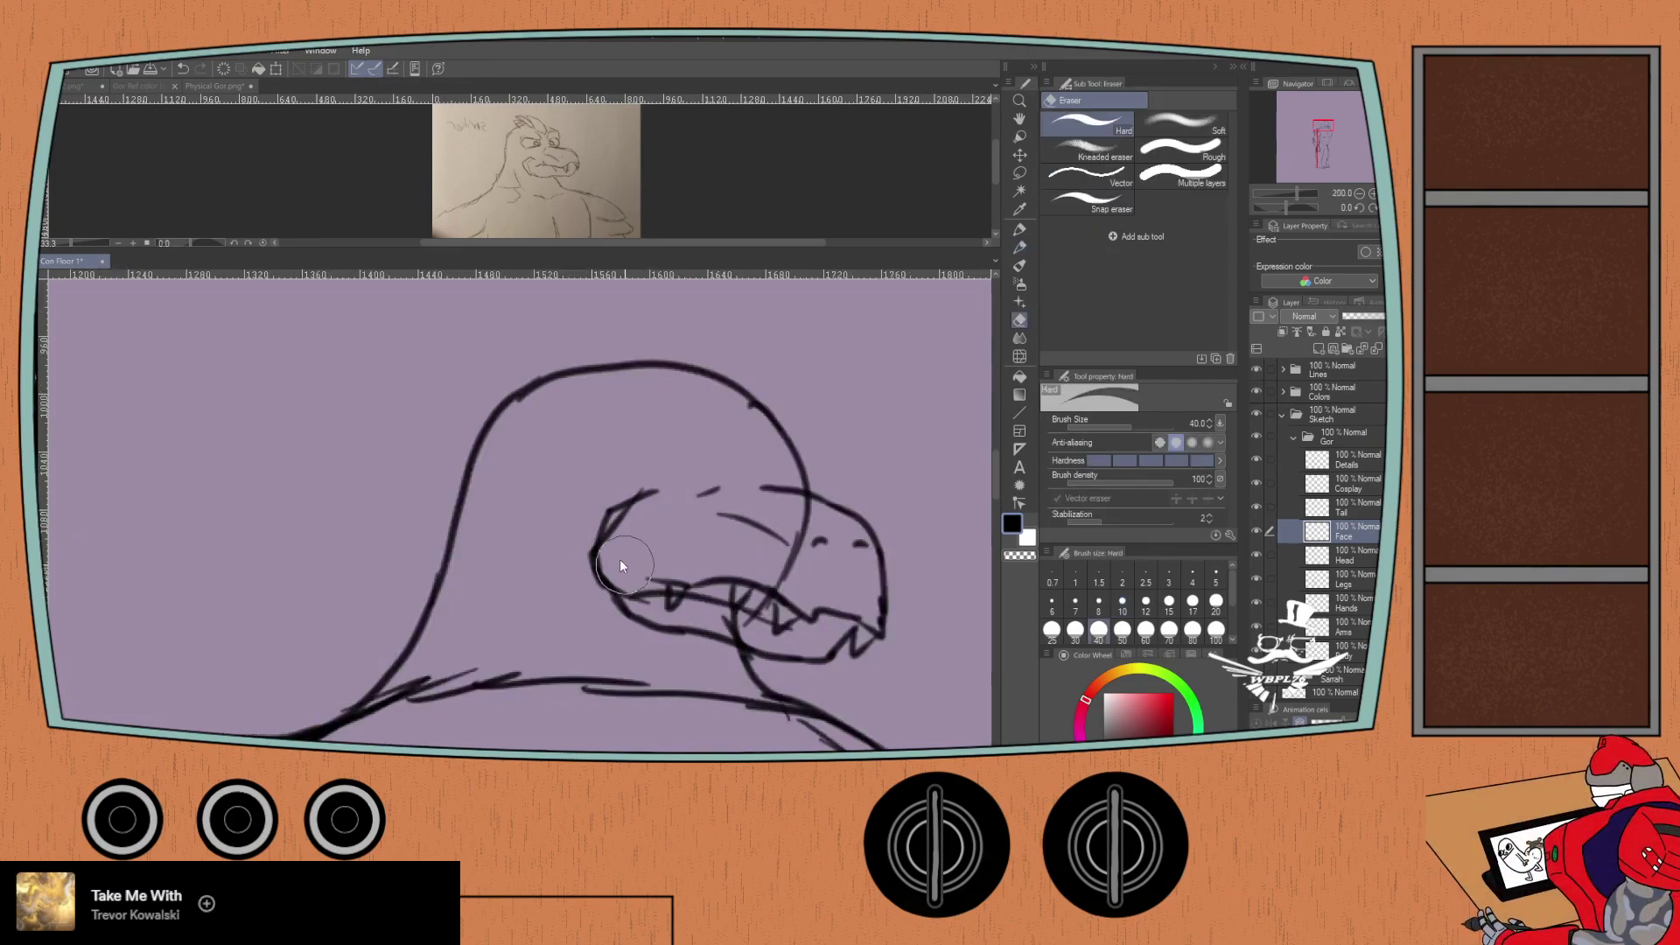
pyautogui.hotkey('ctrl', 's')
pyautogui.scroll(2, 625, 564)
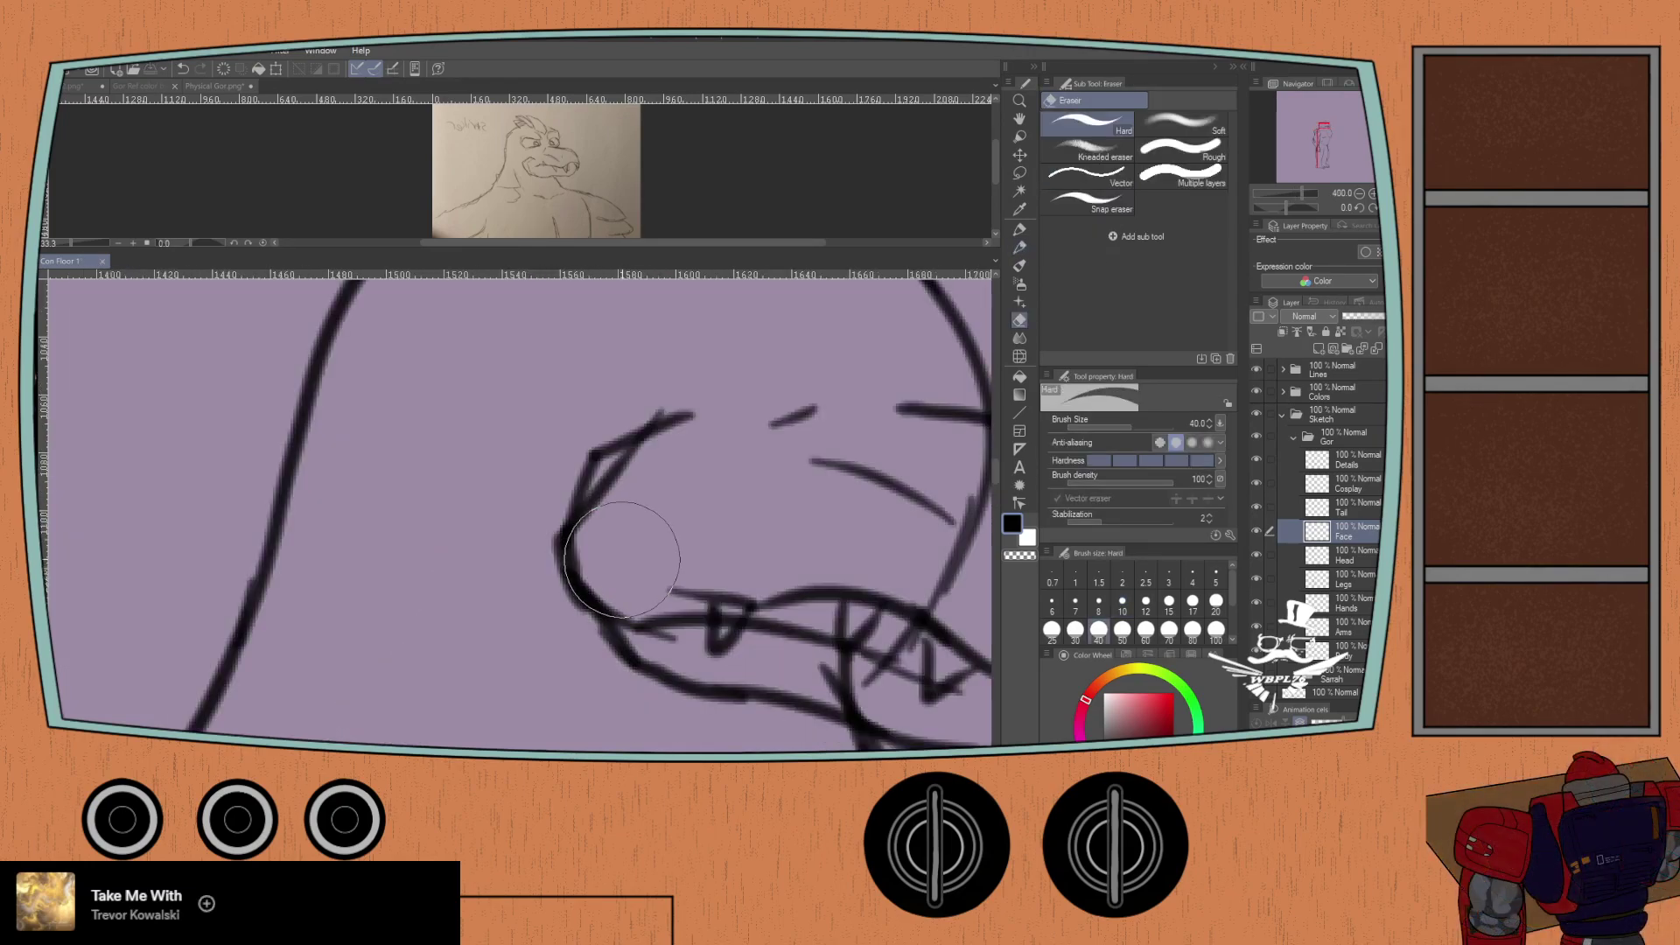
pyautogui.scroll(-2, 621, 558)
pyautogui.scroll(-2, 621, 557)
pyautogui.click(1146, 602)
pyautogui.moveTo(612, 561)
pyautogui.mouseDown()
pyautogui.moveTo(595, 573)
pyautogui.moveTo(723, 595)
pyautogui.mouseUp()
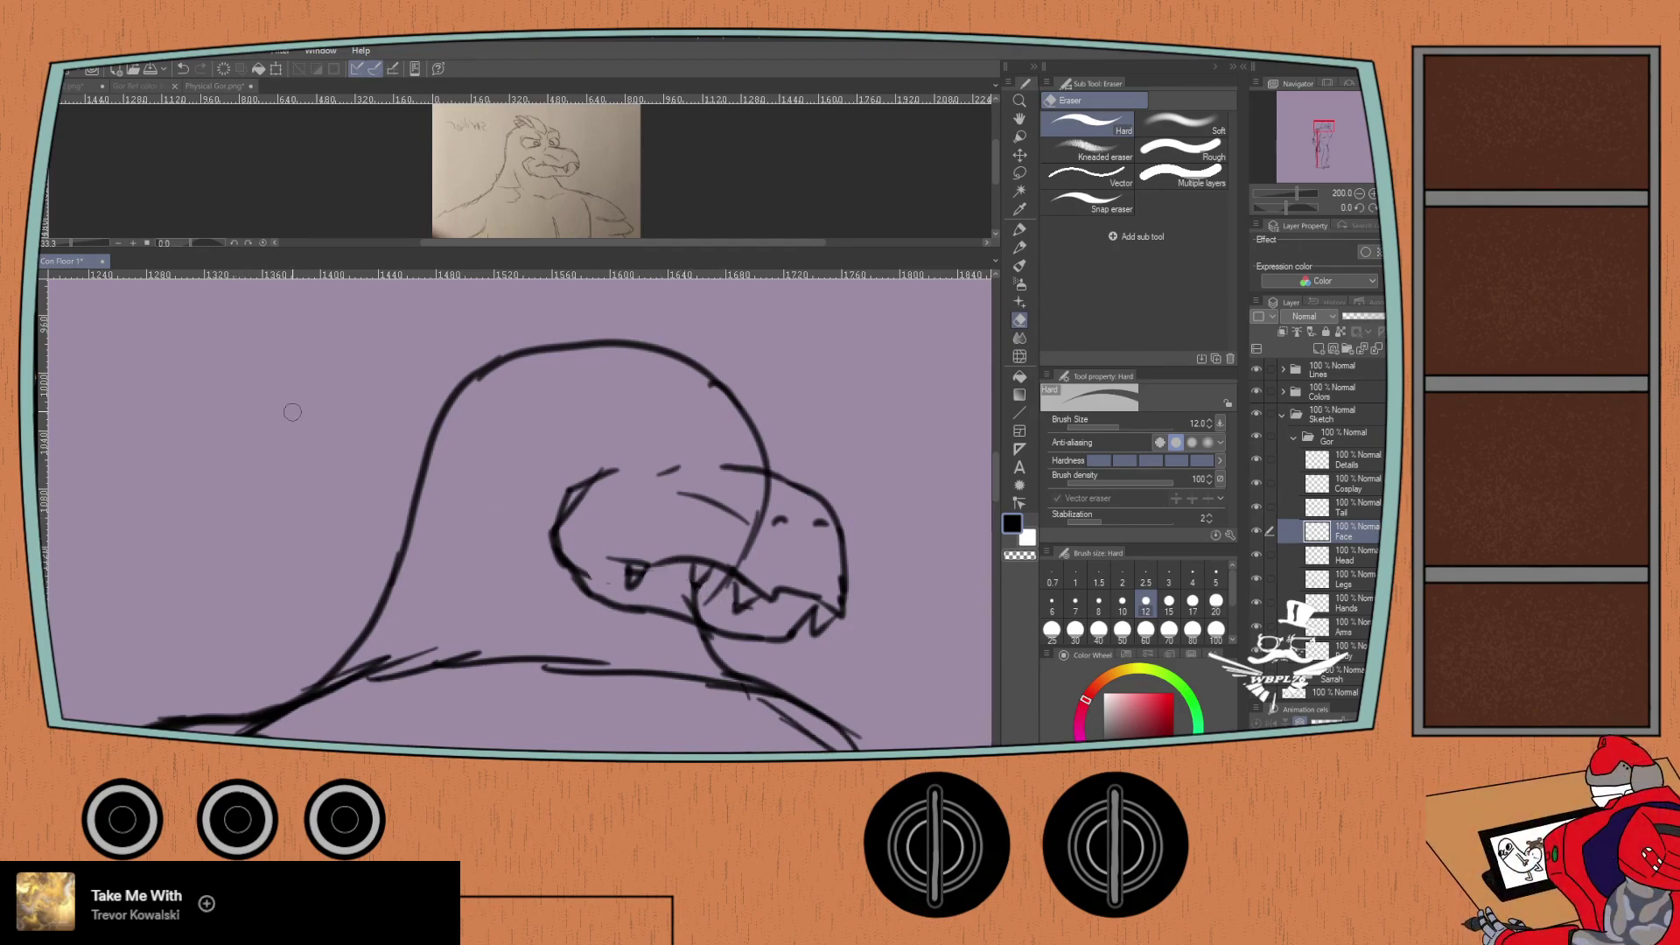
# Step: Back on the pencil, try a small loop from the head outline toward the brow, then undo it
pyautogui.press('p')
pyautogui.press('p')
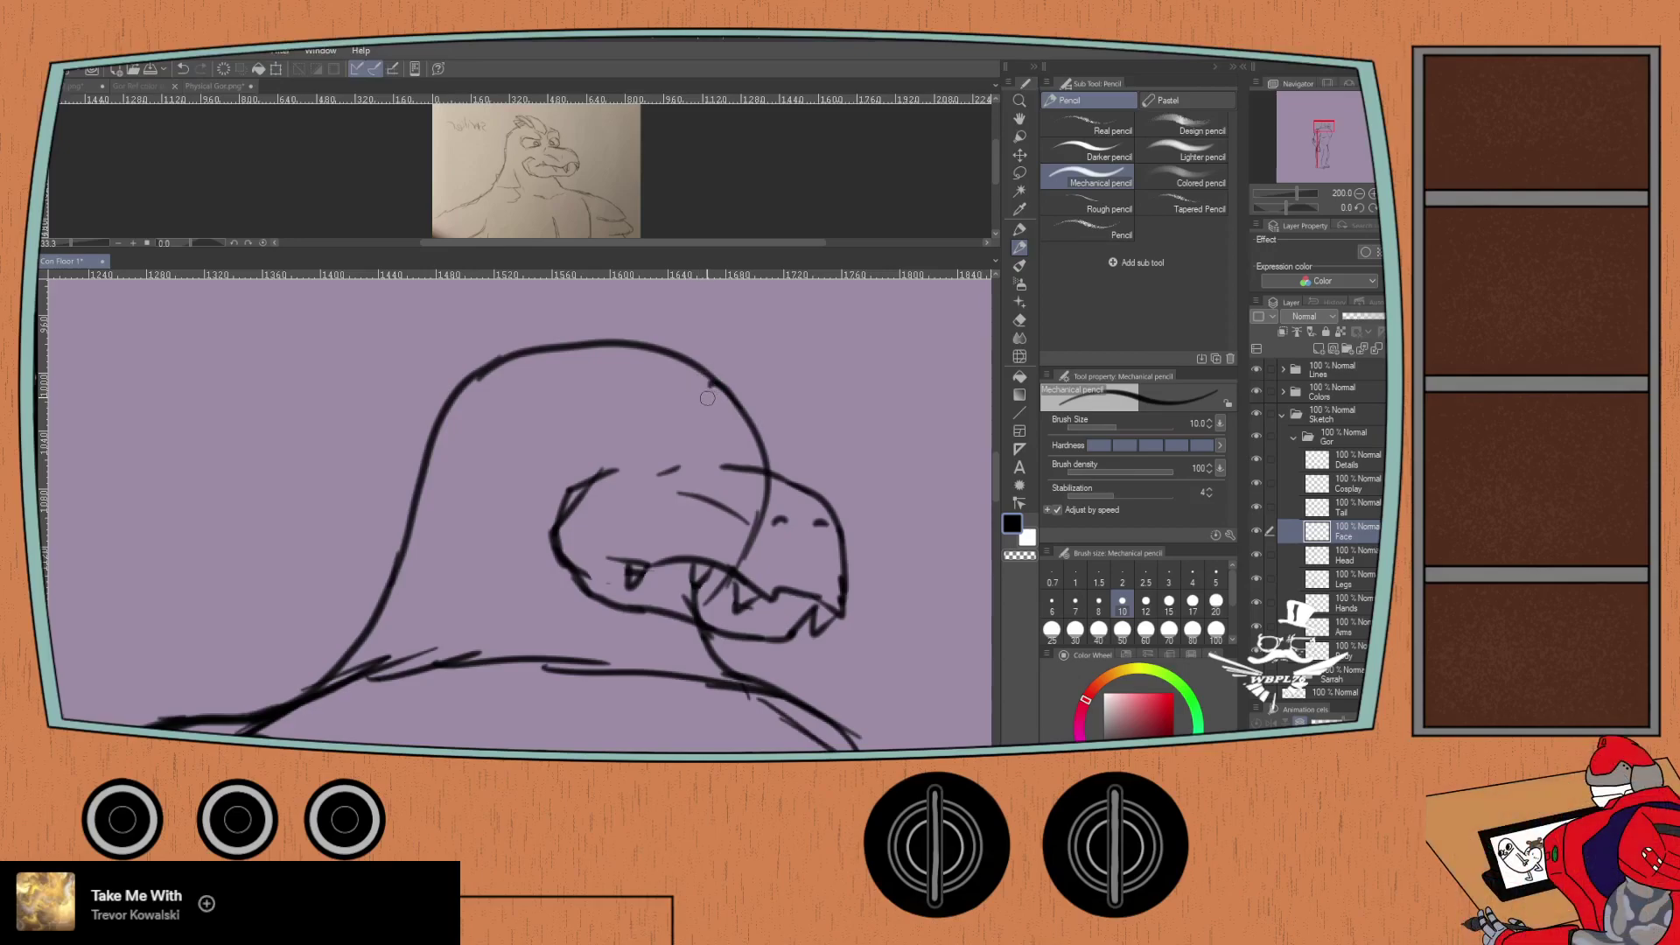
pyautogui.moveTo(713, 378)
pyautogui.mouseDown()
pyautogui.moveTo(697, 411)
pyautogui.moveTo(764, 446)
pyautogui.mouseUp()
pyautogui.hotkey('ctrl', 'z')
pyautogui.hotkey('ctrl', 'z')
pyautogui.hotkey('ctrl', 'z')
pyautogui.hotkey('ctrl', 'z')
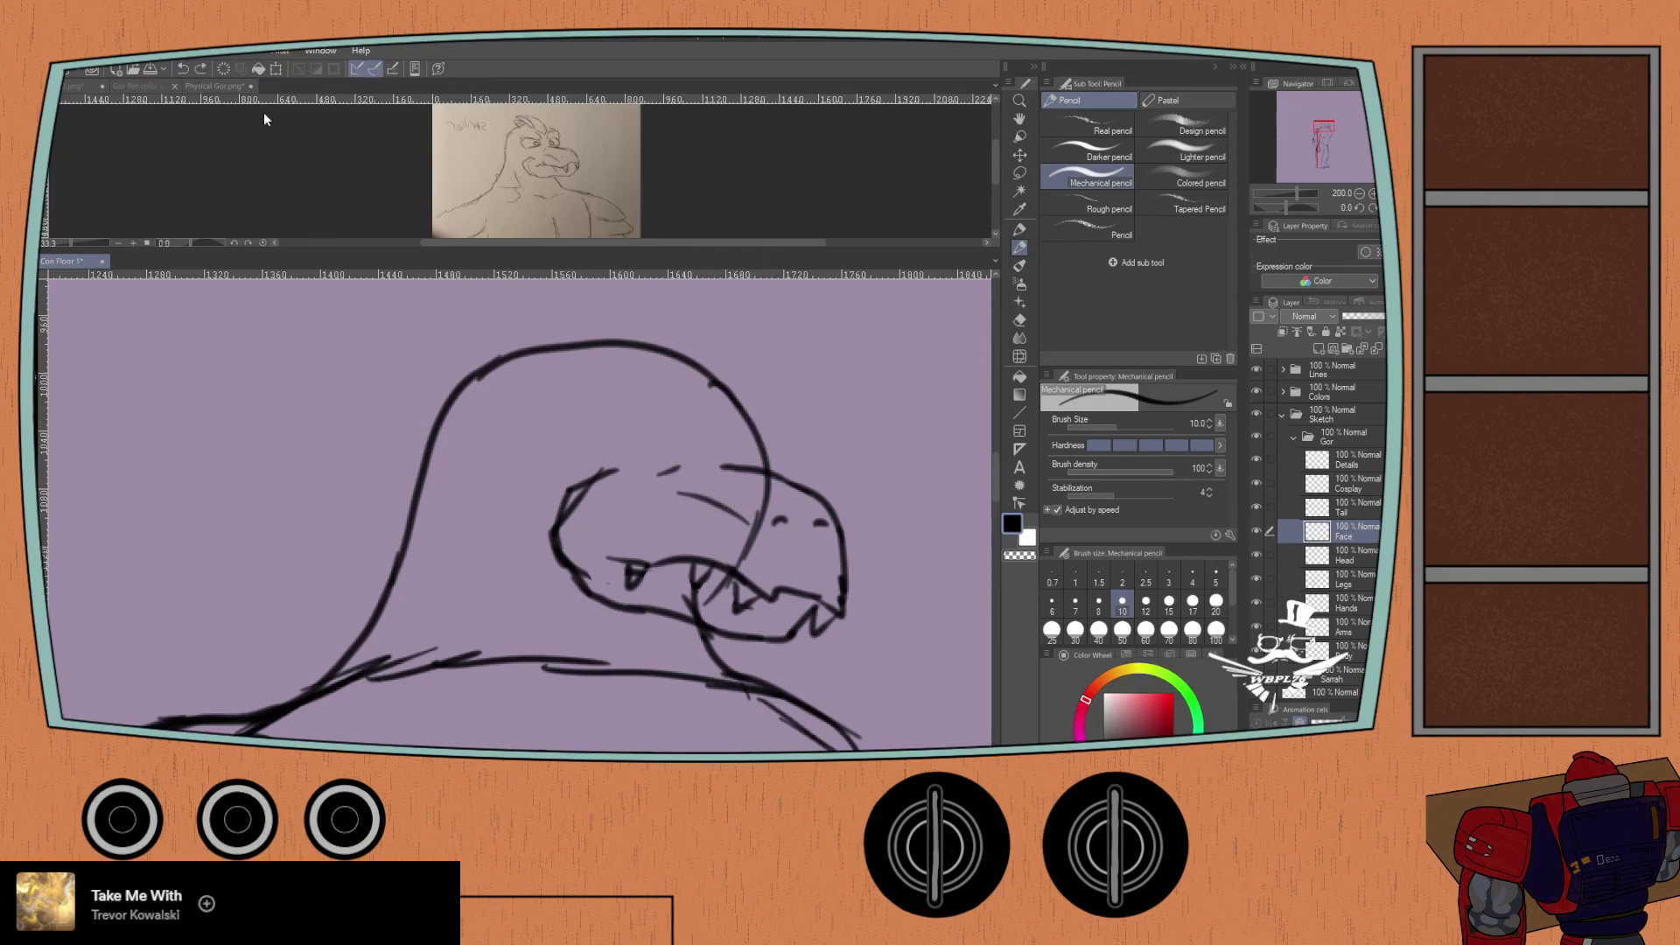
pyautogui.click(147, 85)
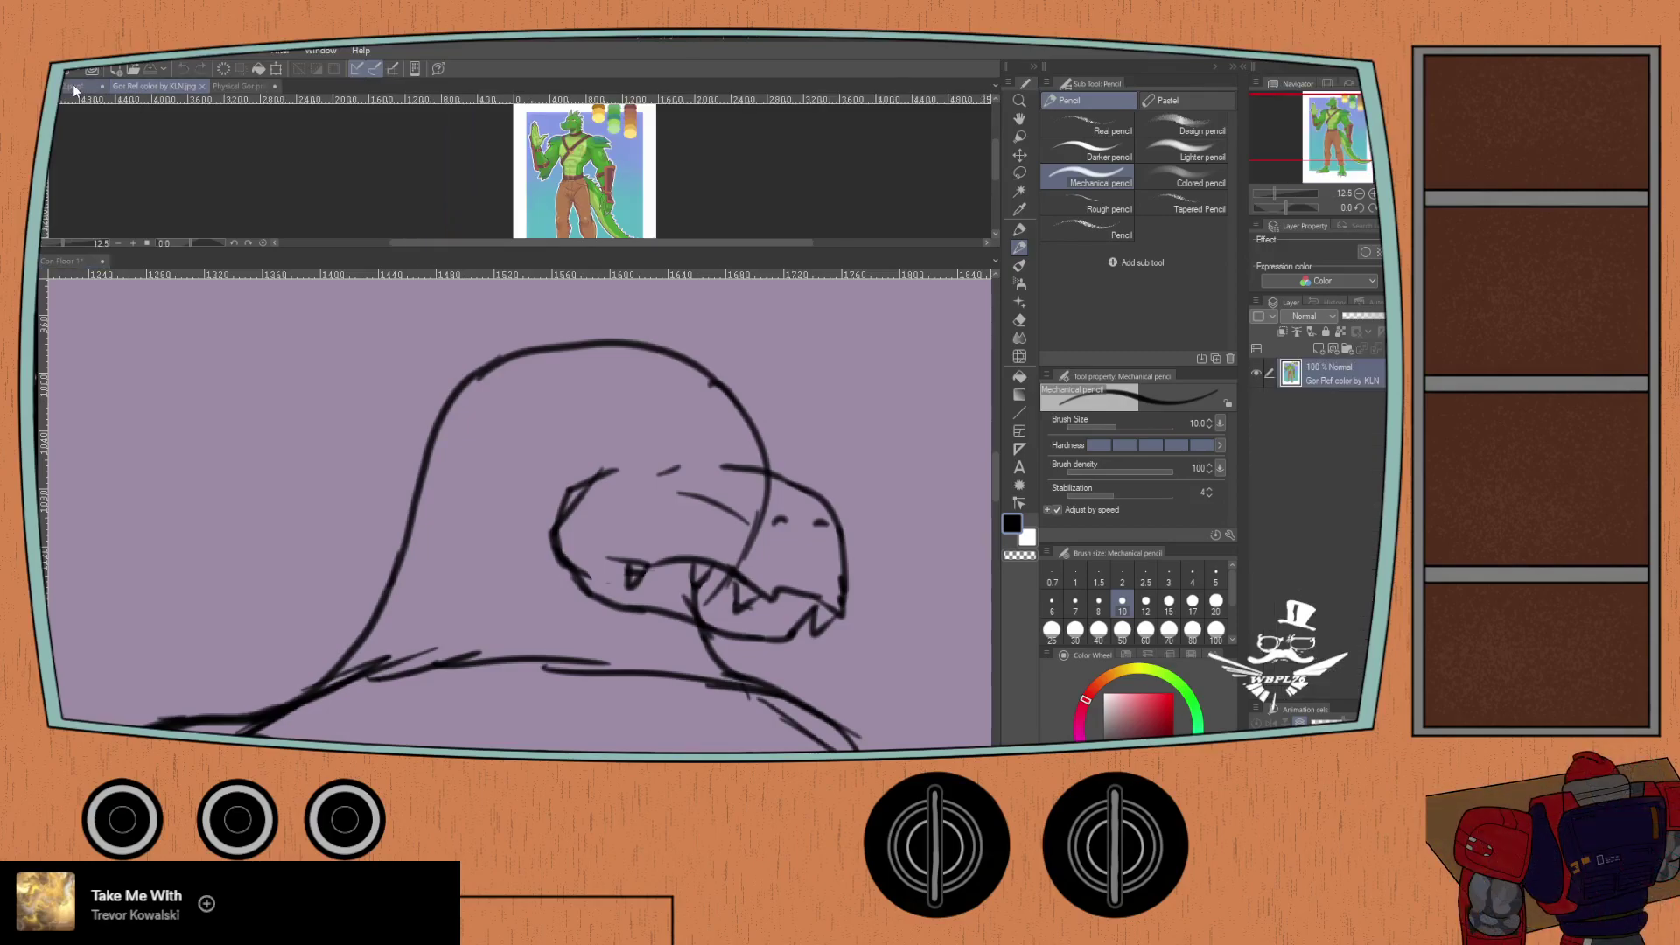
pyautogui.click(72, 82)
pyautogui.click(145, 82)
pyautogui.scroll(5, 565, 124)
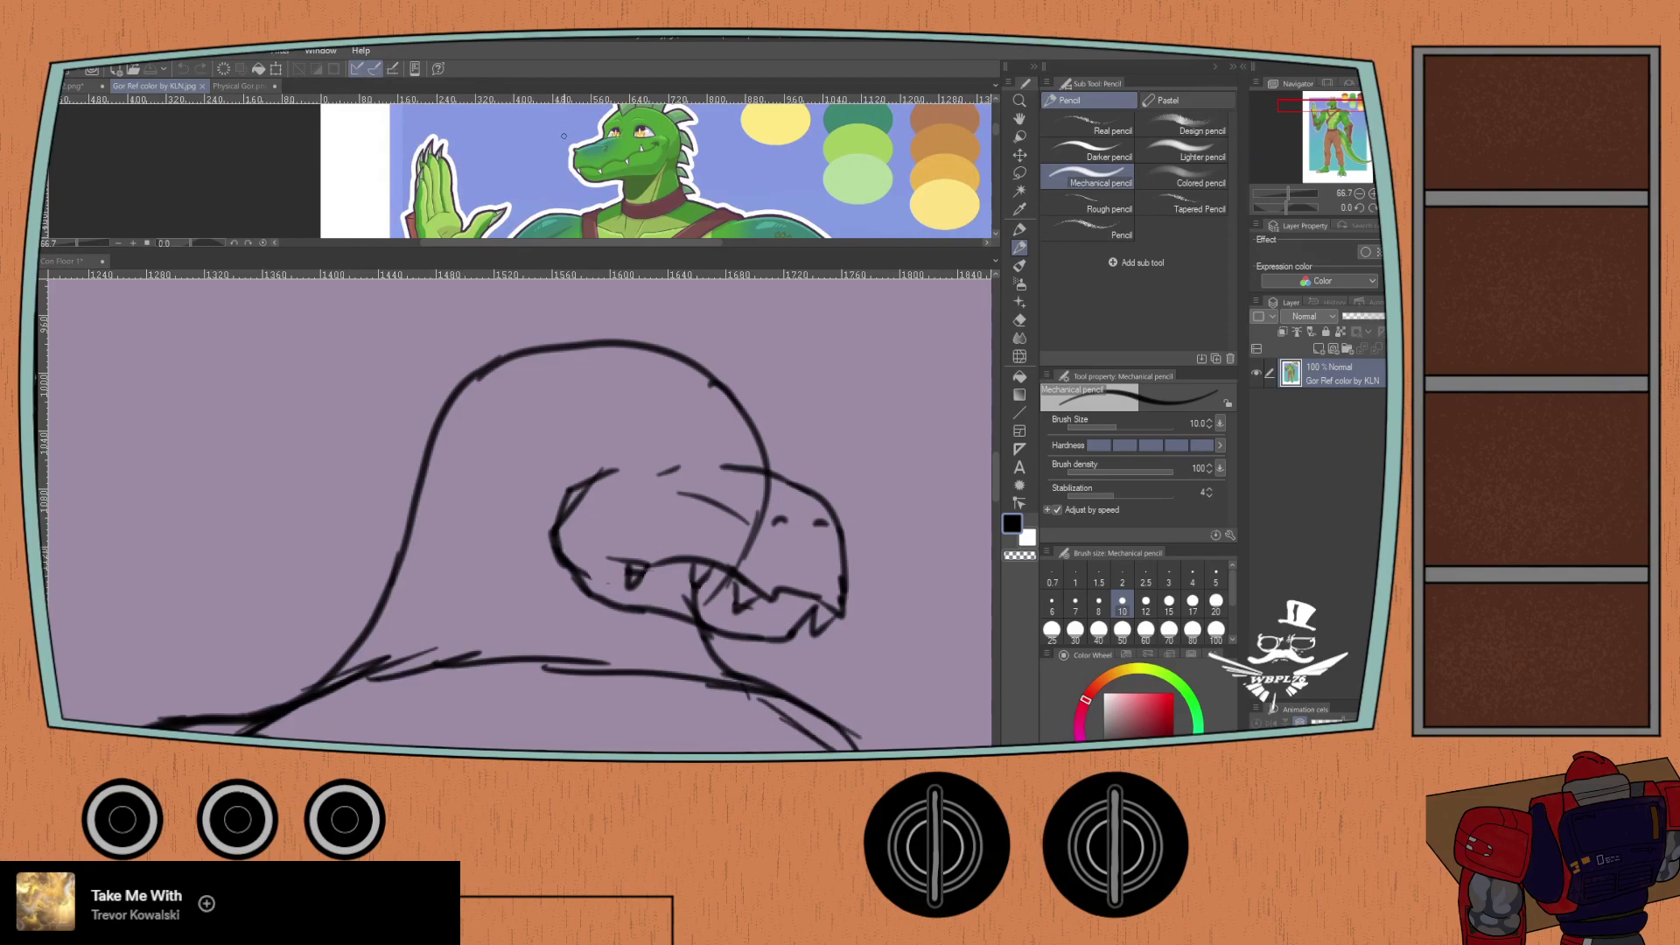
pyautogui.click(236, 85)
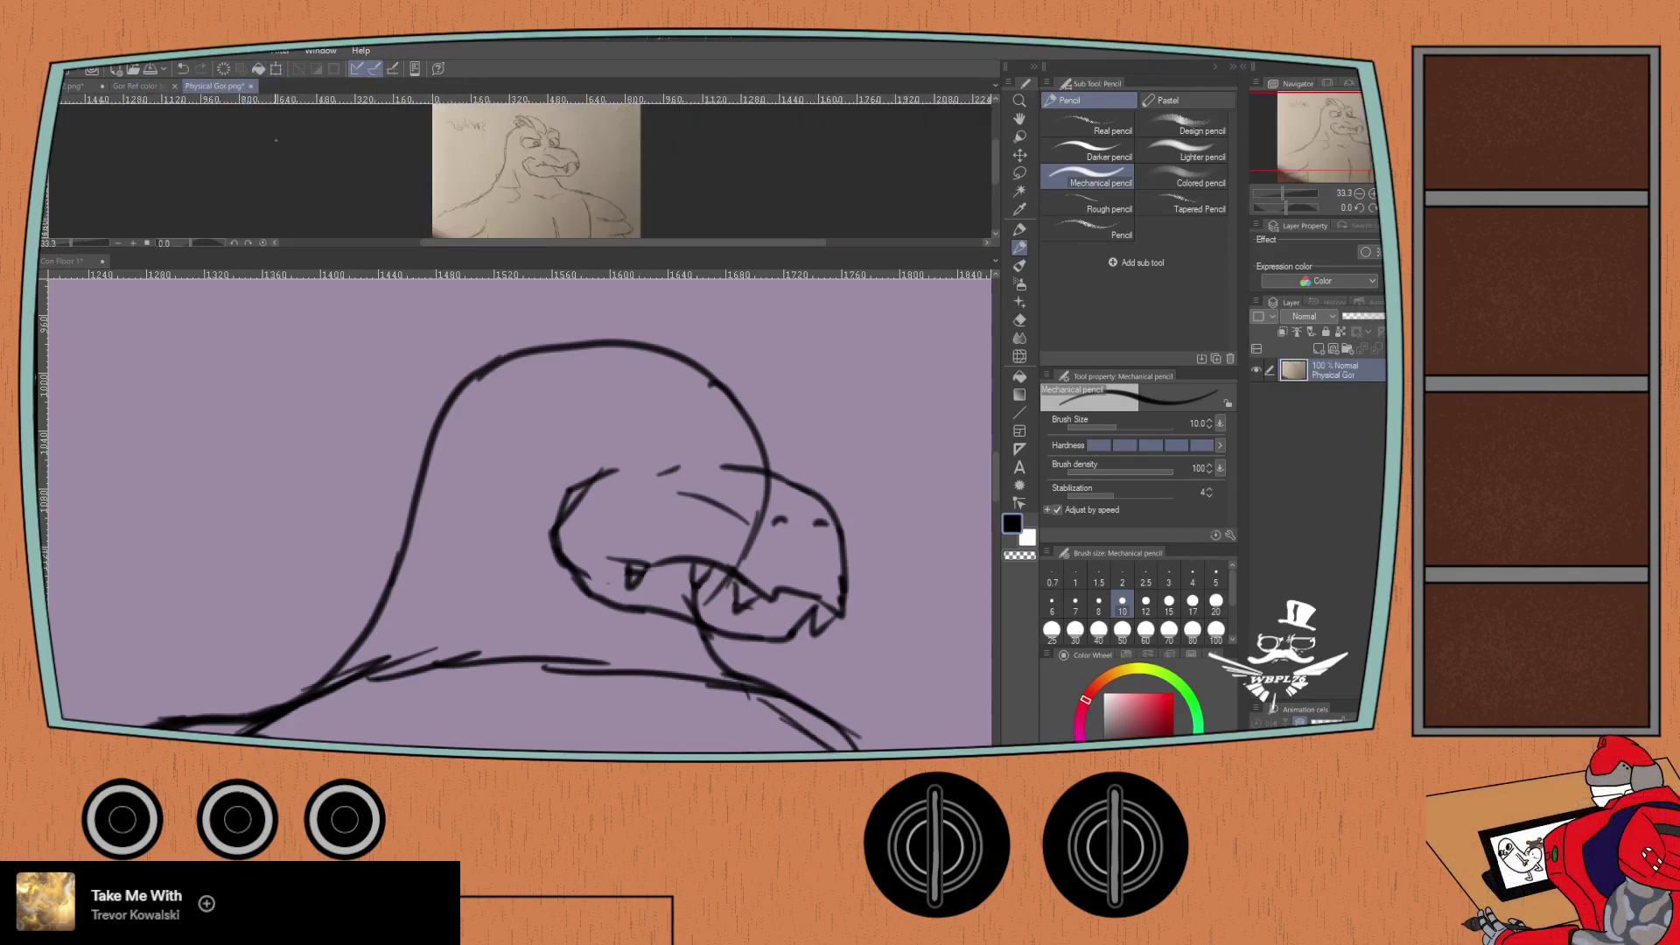
pyautogui.hotkey('ctrl', '+')
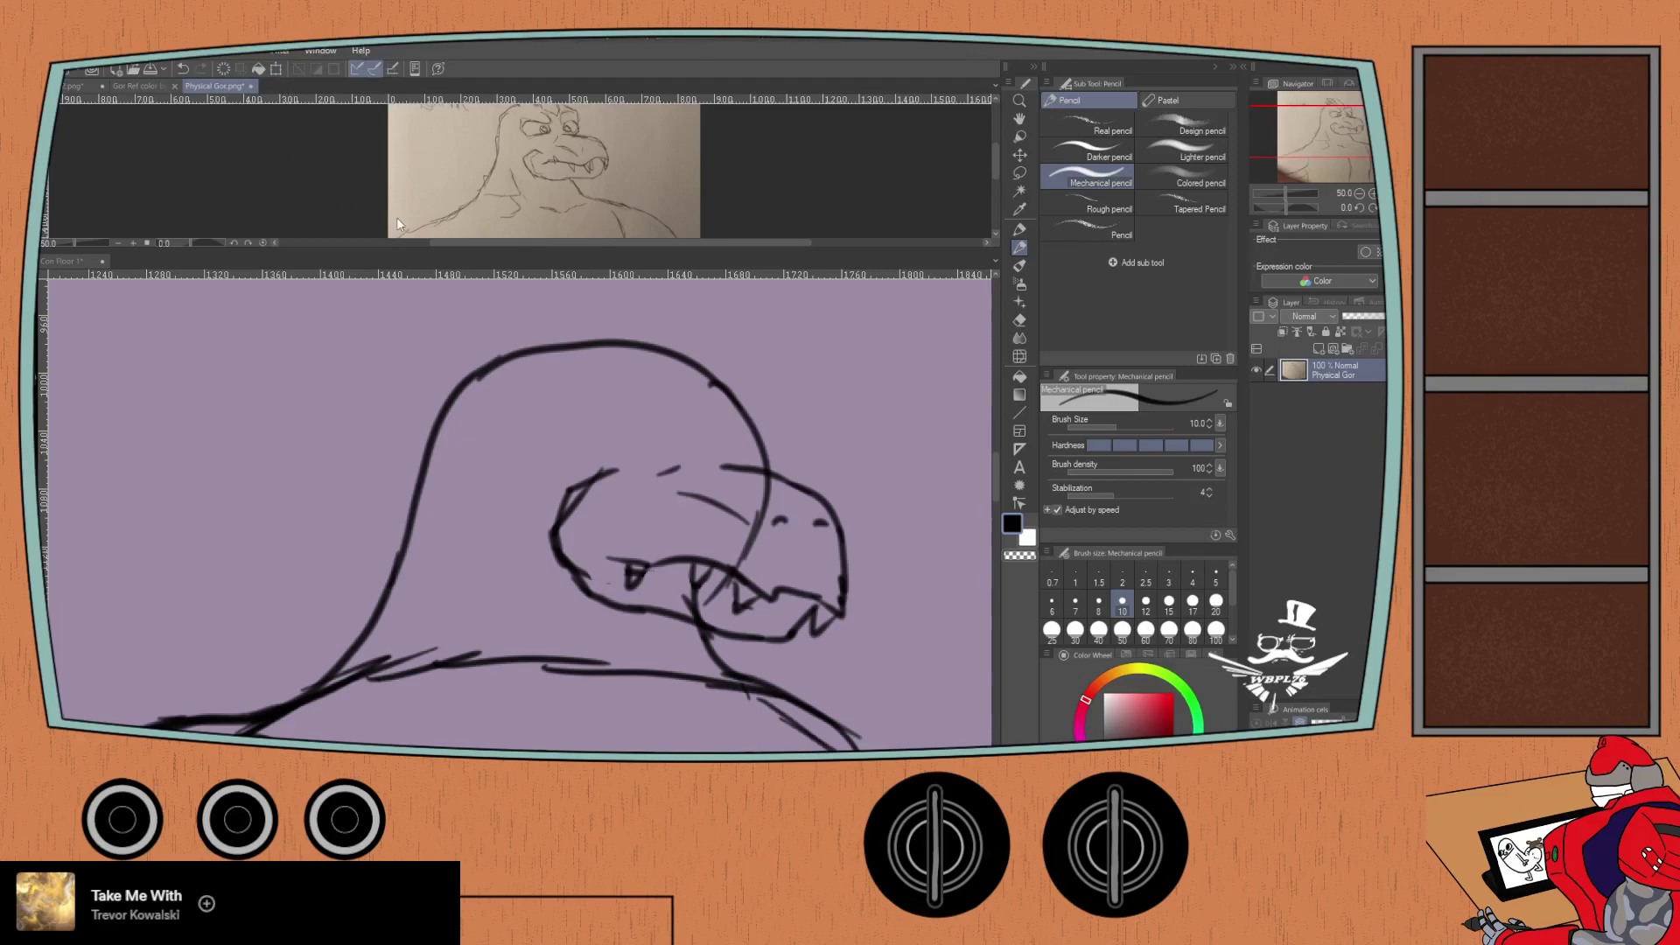
pyautogui.scroll(5, 311, 149)
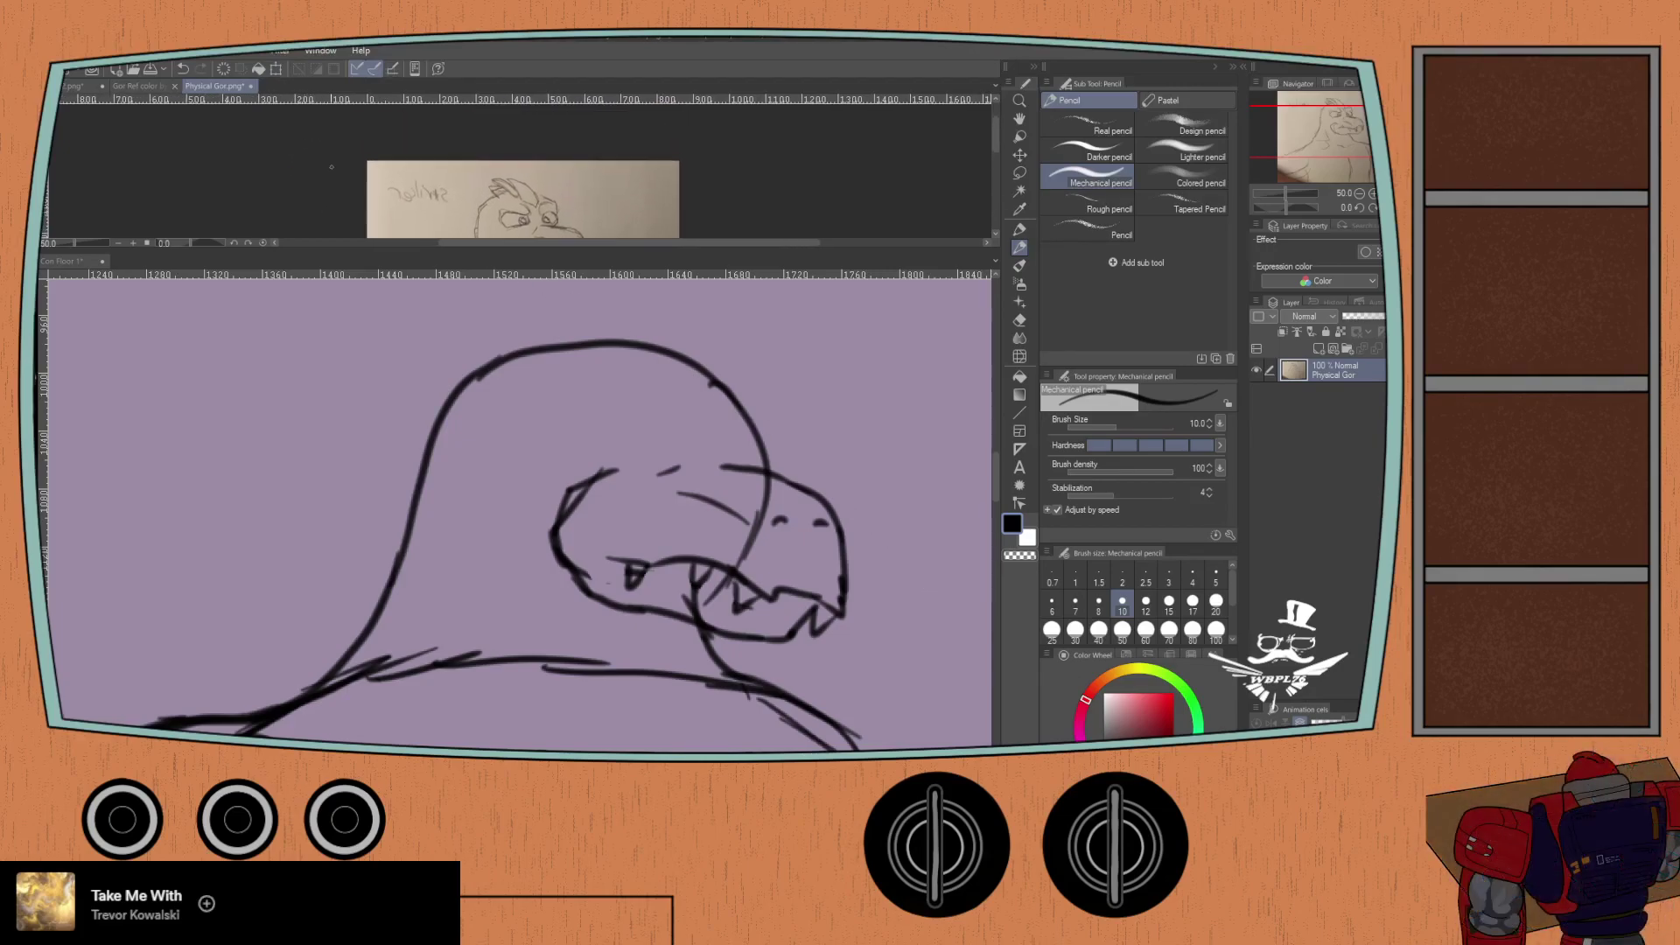
pyautogui.moveTo(316, 182); pyautogui.dragTo(320, 149)
pyautogui.scroll(1, 333, 156)
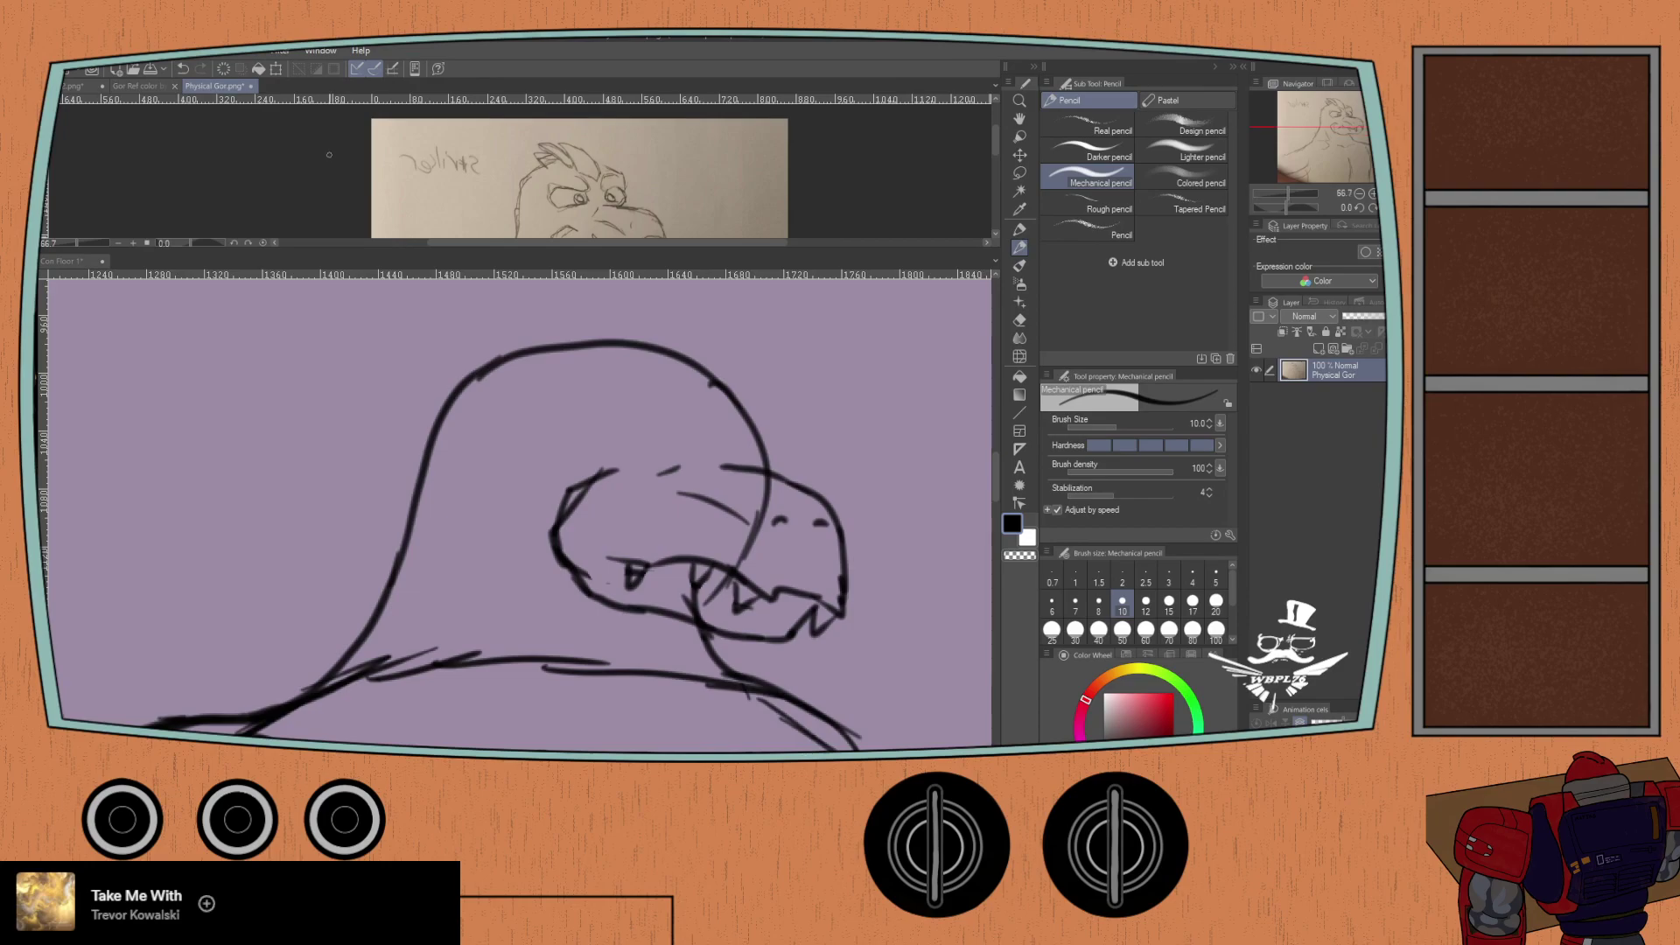
pyautogui.click(992, 490)
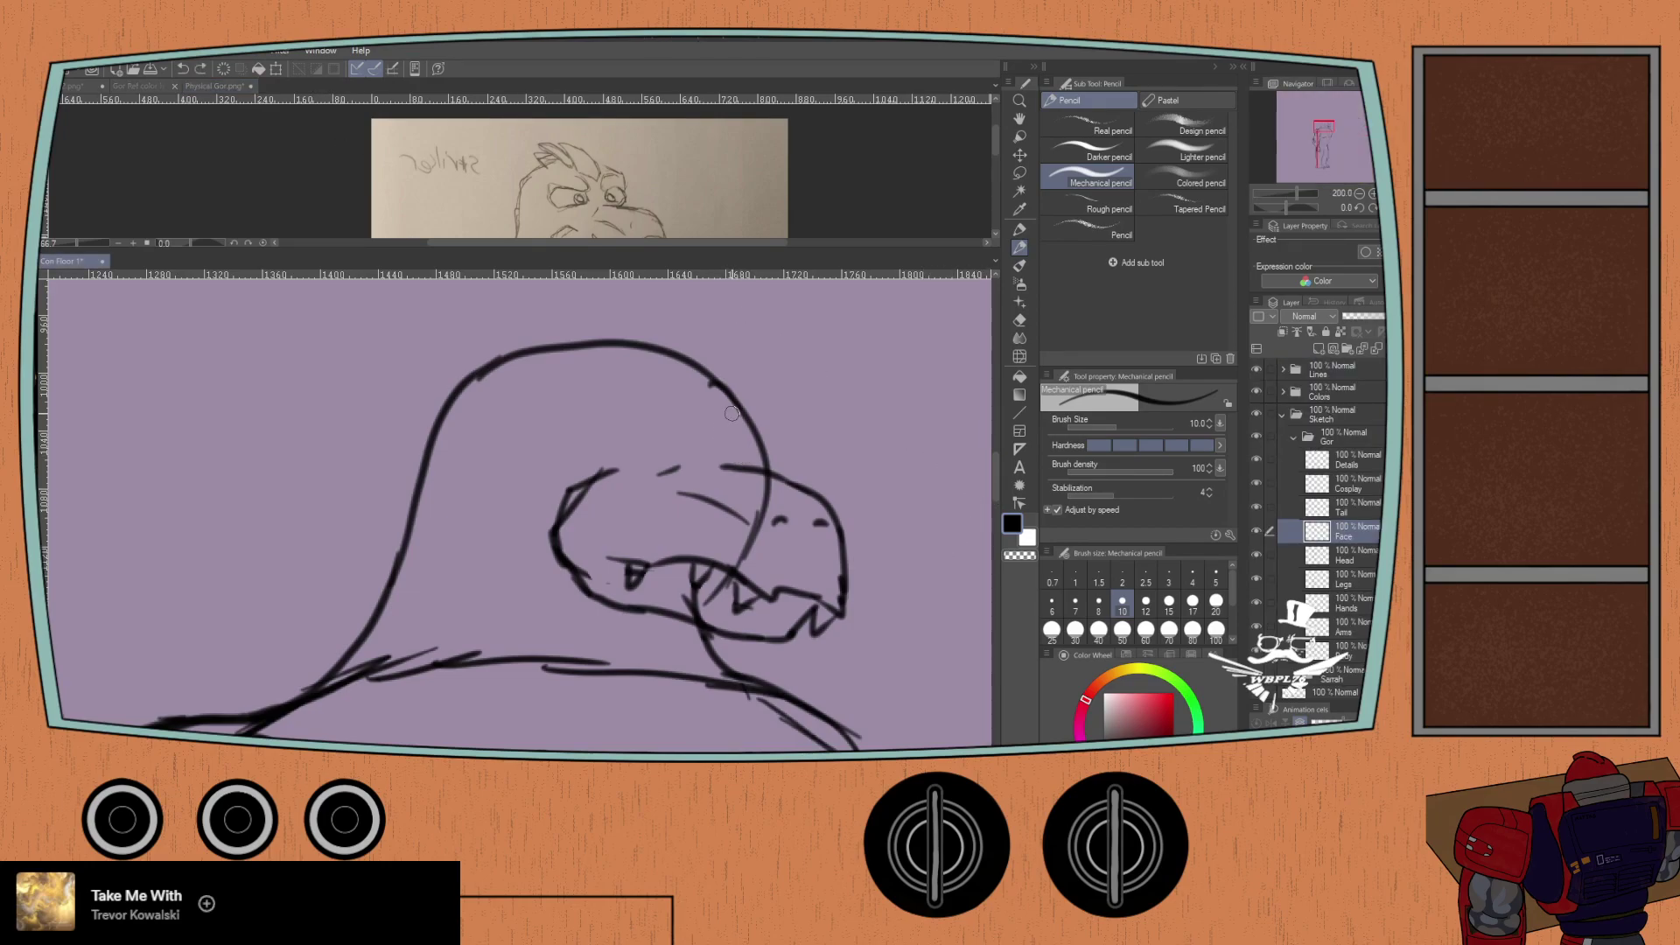
# Step: Try an ear on the side of the head, then undo the ear strokes
pyautogui.moveTo(730, 452)
pyautogui.mouseDown()
pyautogui.moveTo(721, 415)
pyautogui.moveTo(746, 410)
pyautogui.mouseUp()
pyautogui.moveTo(747, 408)
pyautogui.mouseDown()
pyautogui.moveTo(760, 461)
pyautogui.moveTo(728, 433)
pyautogui.moveTo(724, 462)
pyautogui.moveTo(726, 425)
pyautogui.moveTo(753, 413)
pyautogui.moveTo(776, 434)
pyautogui.moveTo(767, 470)
pyautogui.moveTo(754, 421)
pyautogui.moveTo(786, 424)
pyautogui.moveTo(743, 378)
pyautogui.moveTo(707, 409)
pyautogui.moveTo(783, 400)
pyautogui.moveTo(779, 430)
pyautogui.moveTo(726, 428)
pyautogui.moveTo(742, 428)
pyautogui.mouseUp()
pyautogui.hotkey('ctrl', 'z')
pyautogui.hotkey('ctrl', 'z')
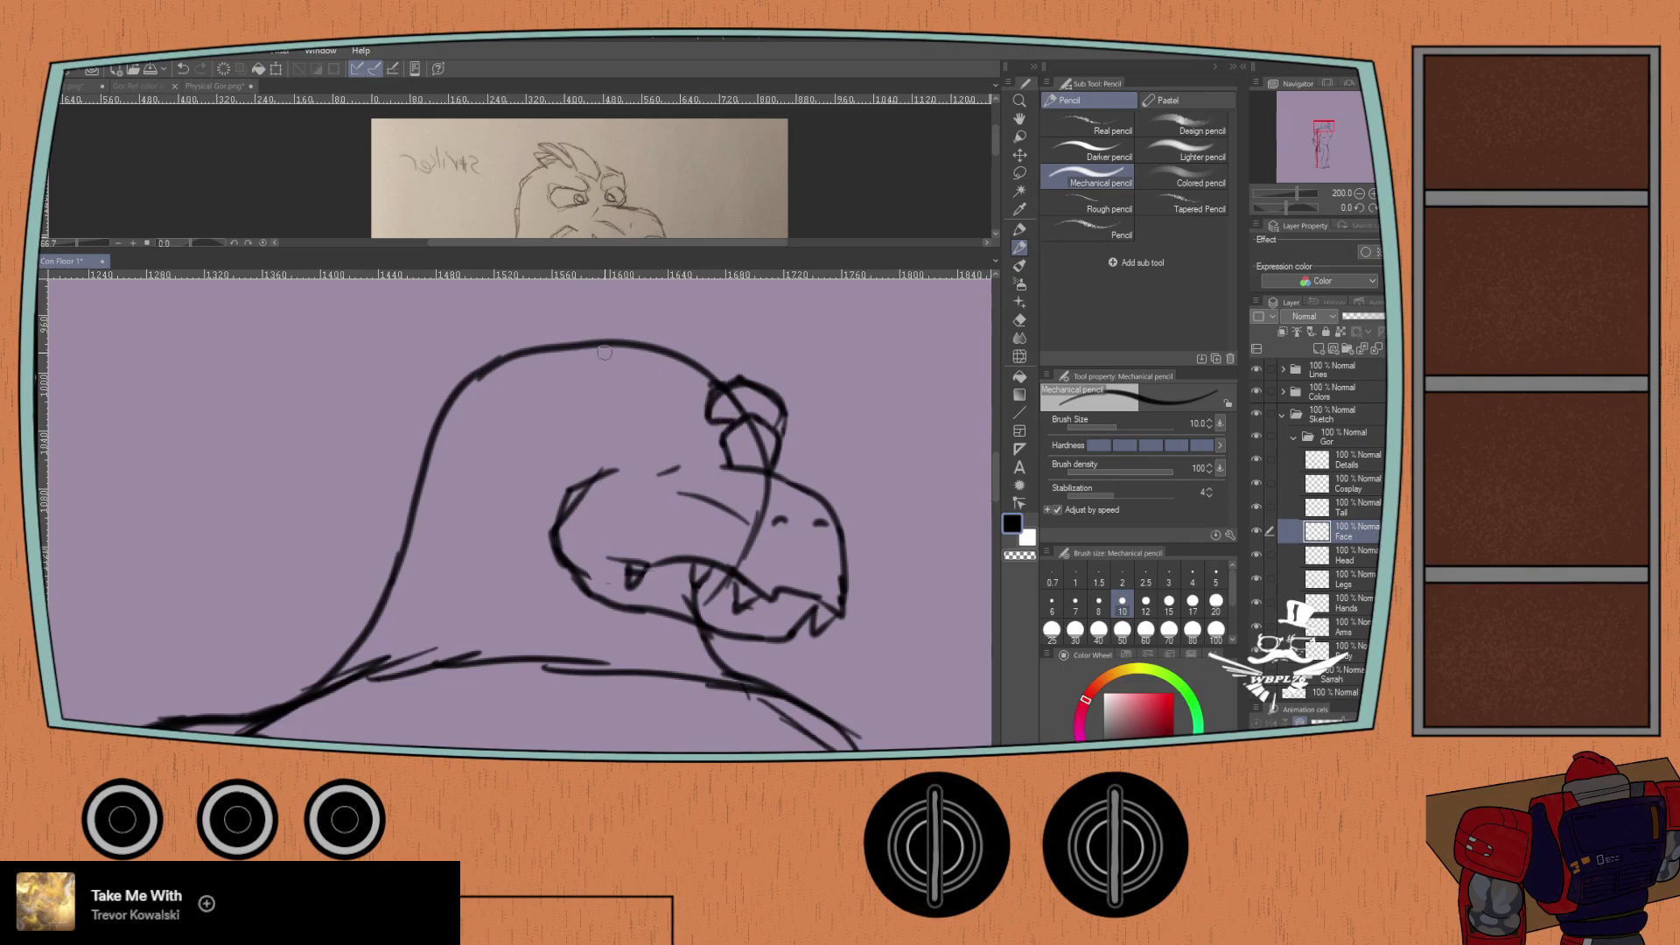
pyautogui.hotkey('ctrl', 'z')
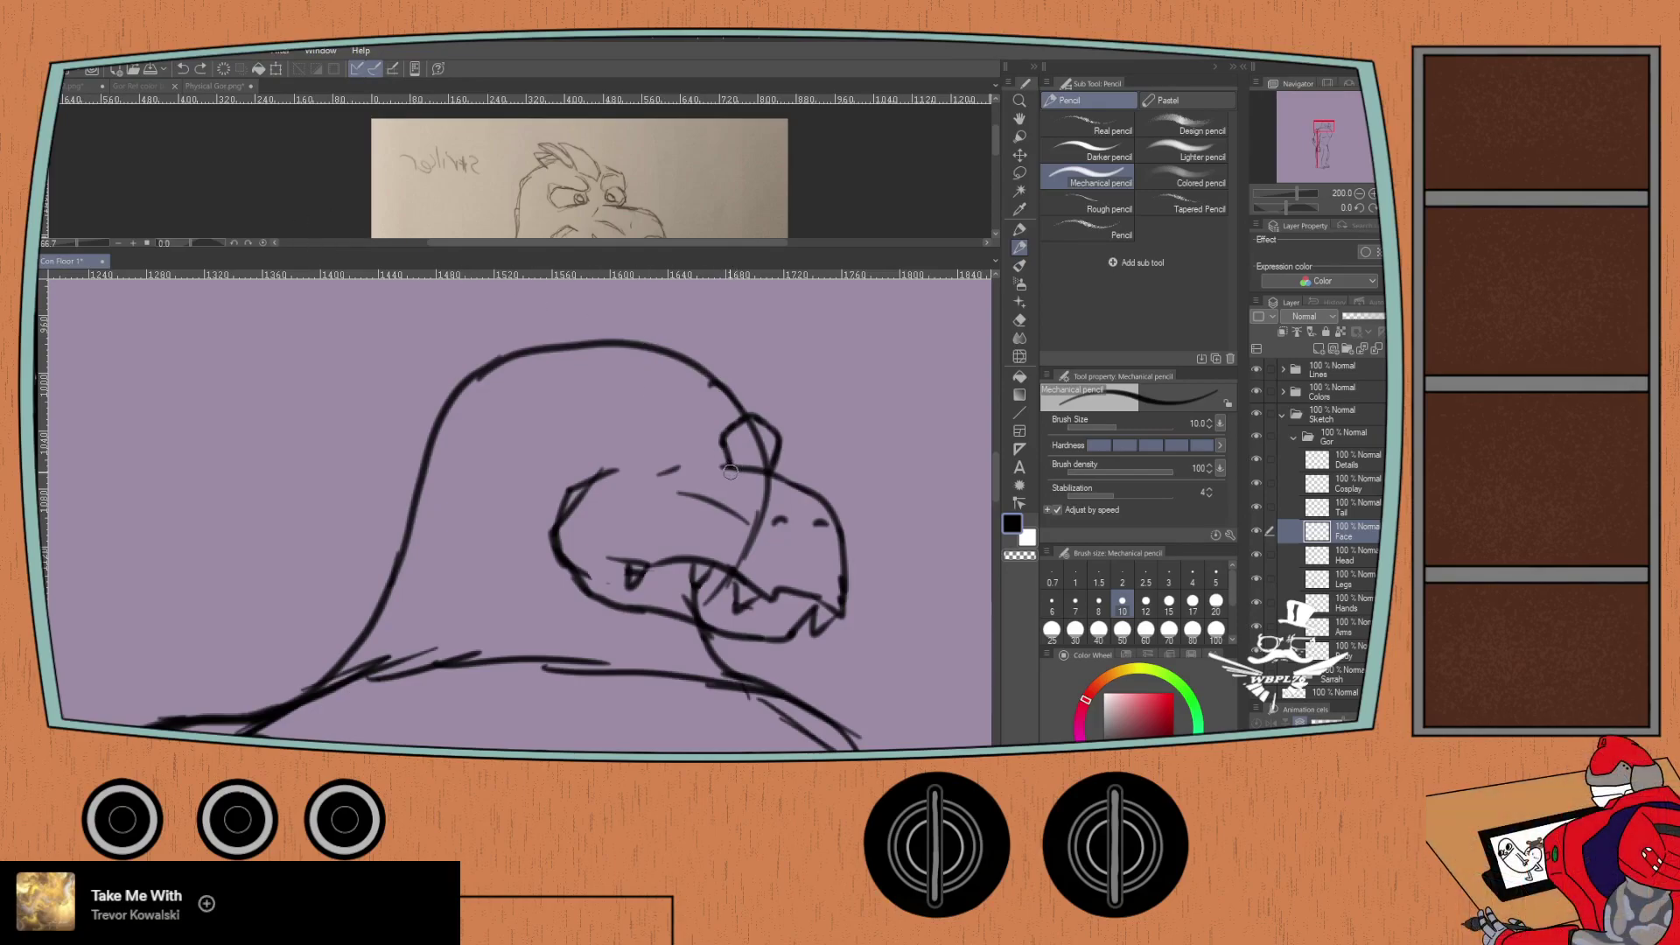
pyautogui.moveTo(751, 470)
pyautogui.mouseDown()
pyautogui.moveTo(664, 466)
pyautogui.moveTo(792, 493)
pyautogui.mouseUp()
pyautogui.hotkey('ctrl', 'z')
pyautogui.hotkey('ctrl', 'z')
pyautogui.hotkey('ctrl', 'z')
pyautogui.hotkey('ctrl', 'z')
pyautogui.hotkey('ctrl', 'z')
pyautogui.hotkey('ctrl', 'z')
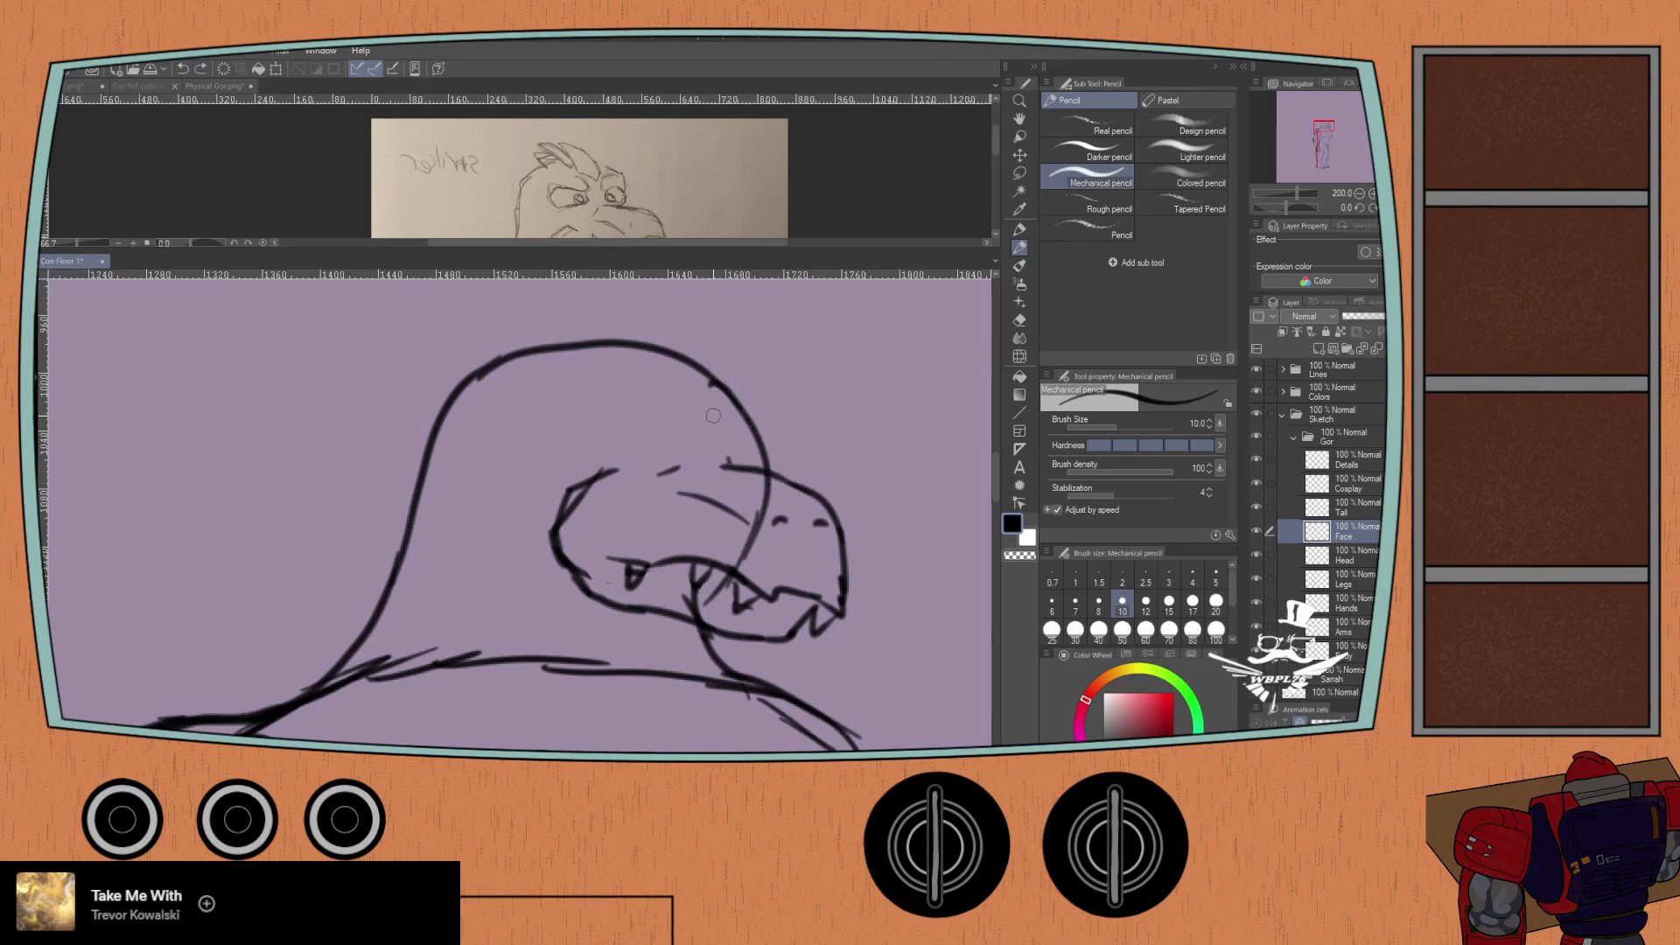
# Step: Remove a stray dab, then erase the short ear stroke, the snout line and the upper eye stroke
pyautogui.press('b')
pyautogui.click(660, 470)
pyautogui.hotkey('ctrl', 'z')
pyautogui.press('e')
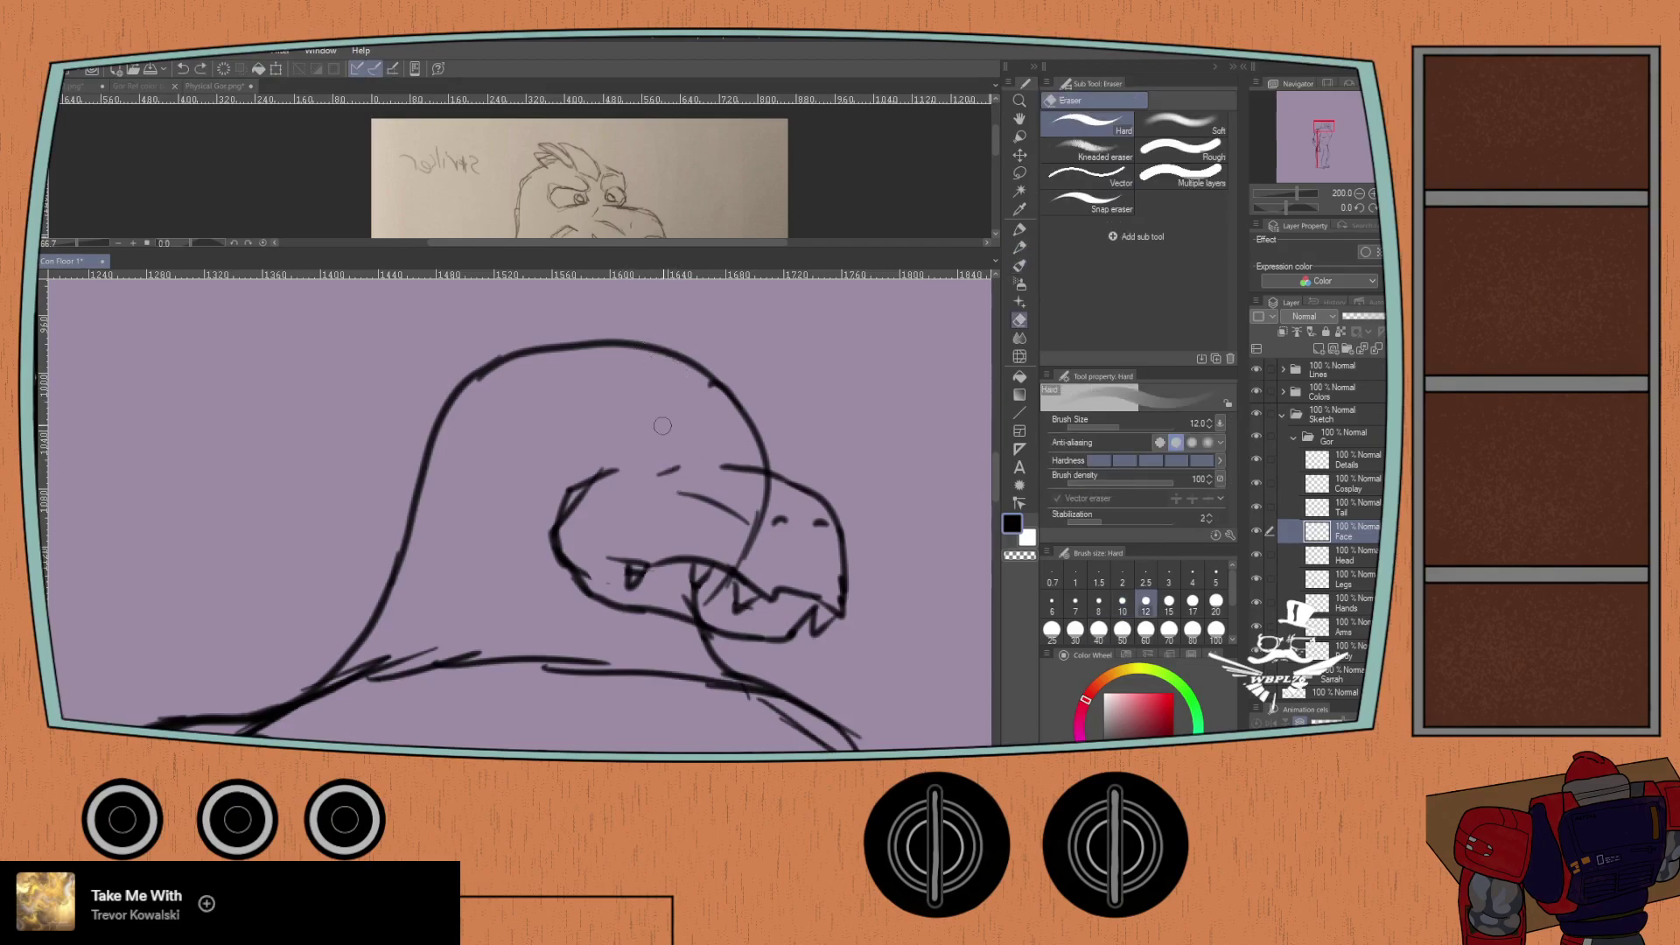
pyautogui.moveTo(669, 461)
pyautogui.mouseDown()
pyautogui.moveTo(661, 480)
pyautogui.moveTo(760, 532)
pyautogui.moveTo(827, 525)
pyautogui.mouseUp()
pyautogui.press('p')
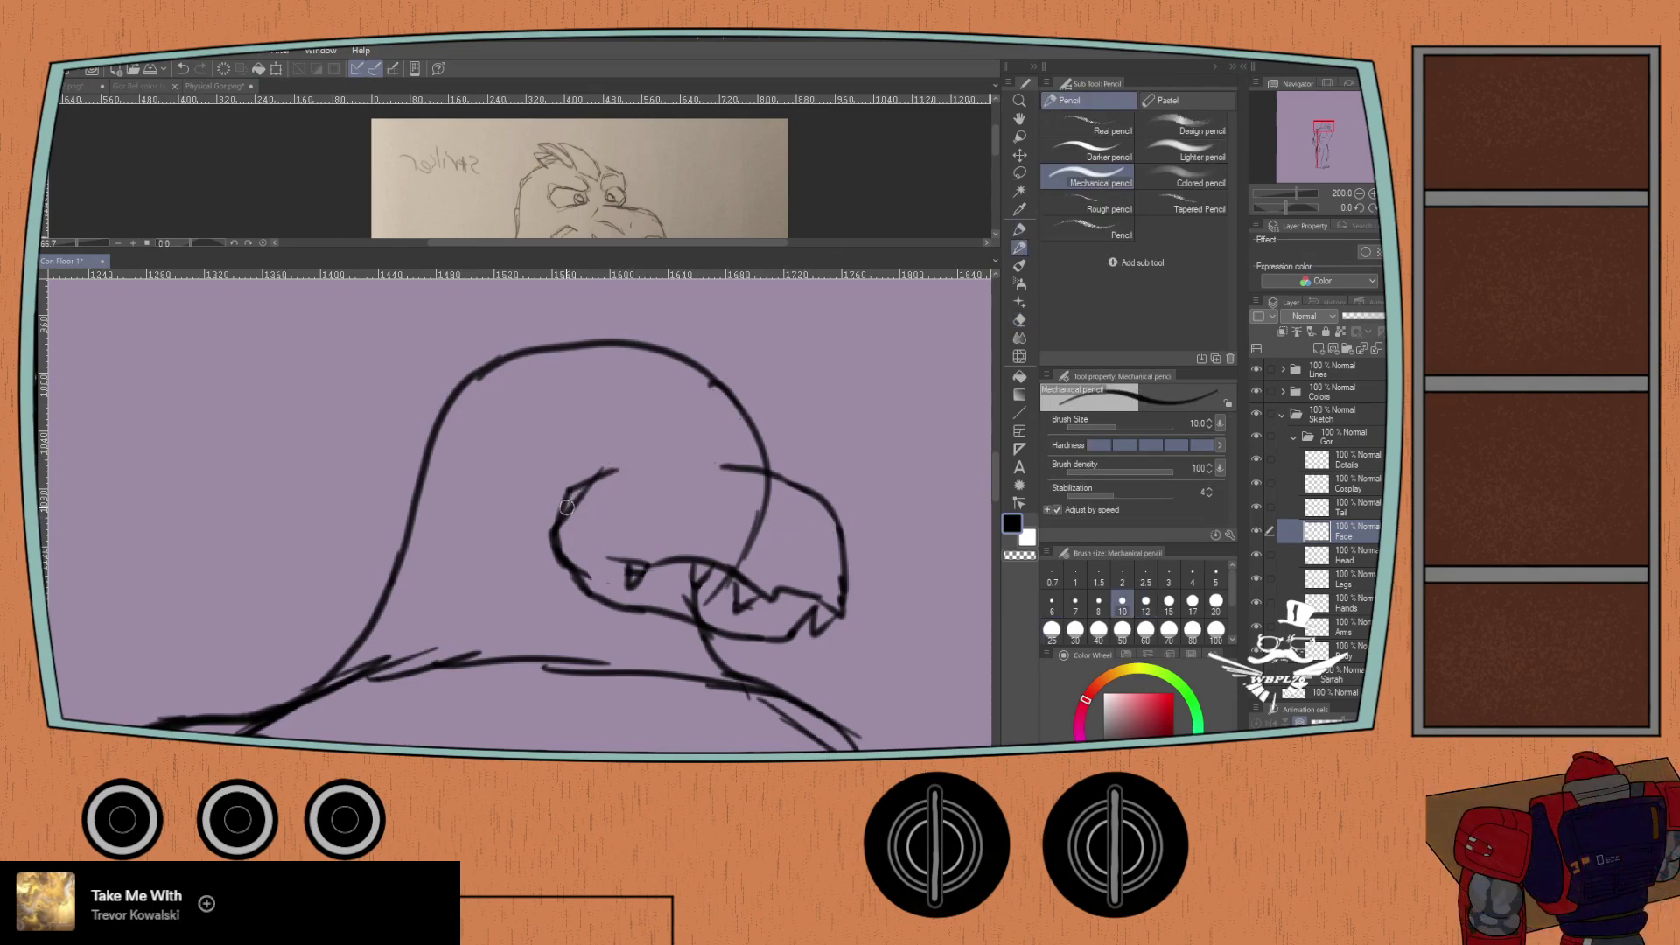
pyautogui.press('e')
pyautogui.moveTo(617, 473)
pyautogui.mouseDown()
pyautogui.moveTo(572, 493)
pyautogui.moveTo(588, 483)
pyautogui.moveTo(552, 571)
pyautogui.moveTo(555, 547)
pyautogui.moveTo(573, 541)
pyautogui.moveTo(582, 596)
pyautogui.moveTo(547, 563)
pyautogui.moveTo(593, 467)
pyautogui.moveTo(615, 506)
pyautogui.moveTo(580, 501)
pyautogui.moveTo(552, 542)
pyautogui.moveTo(599, 592)
pyautogui.moveTo(547, 541)
pyautogui.moveTo(571, 510)
pyautogui.moveTo(624, 509)
pyautogui.mouseUp()
pyautogui.press('p')
pyautogui.press('p')
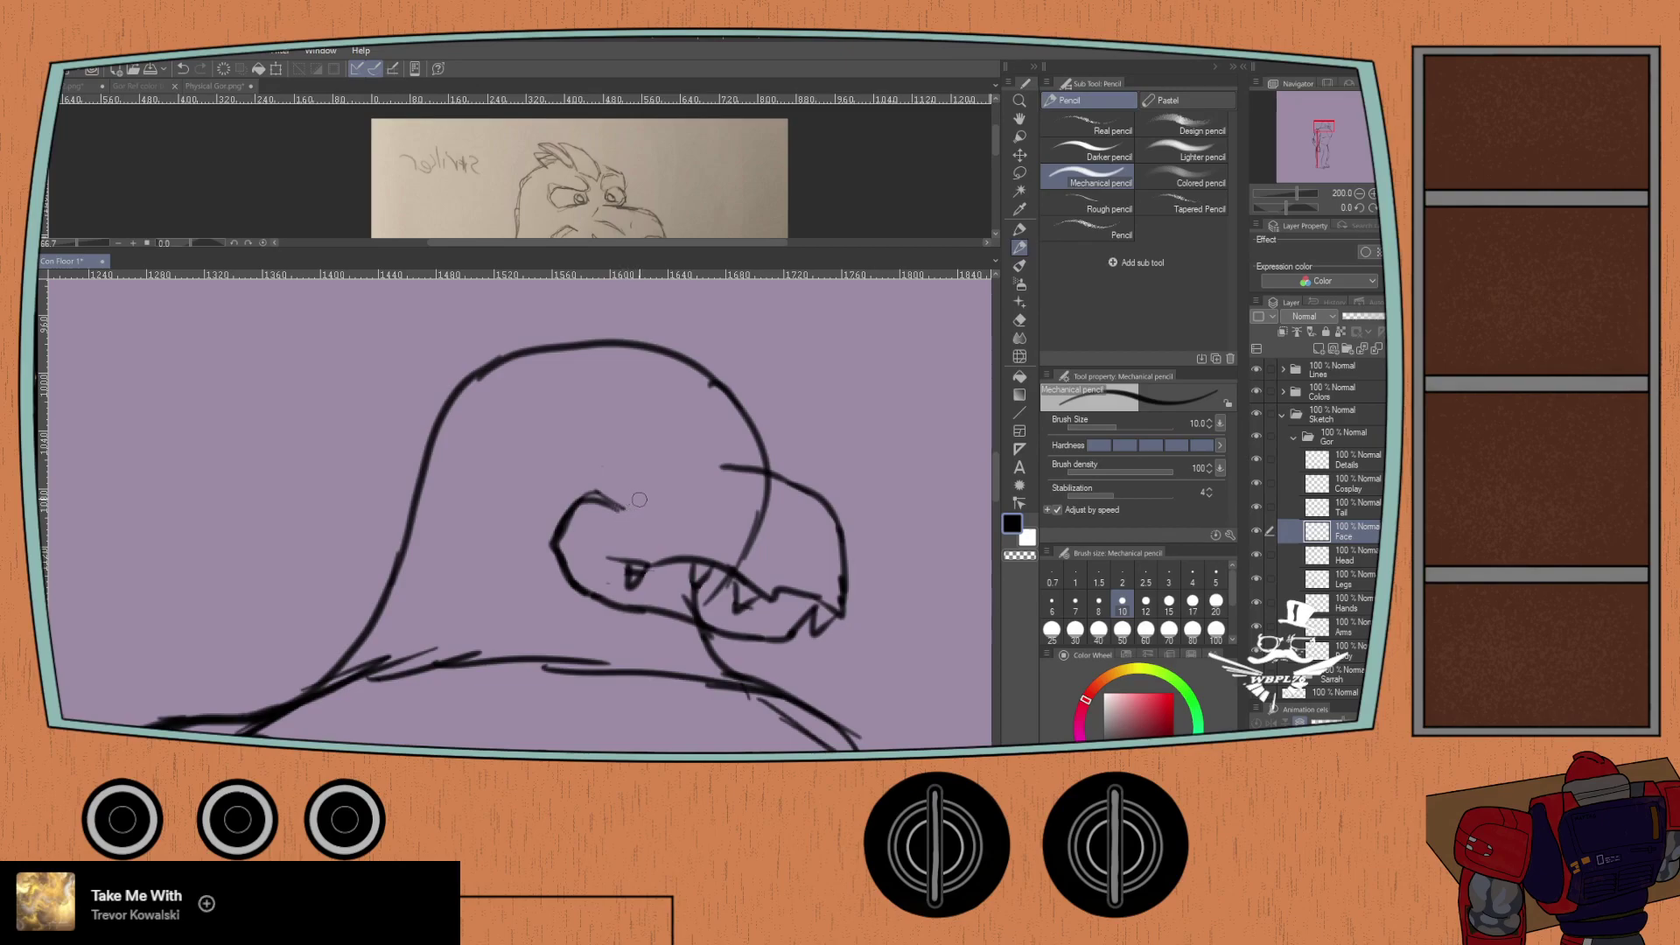
# Step: Draw a line across the beak and try brow and eye shapes above it, undoing the misses
pyautogui.moveTo(685, 473); pyautogui.dragTo(653, 482)
pyautogui.hotkey('ctrl', 'z')
pyautogui.moveTo(744, 535); pyautogui.dragTo(676, 520)
pyautogui.moveTo(690, 472)
pyautogui.mouseDown()
pyautogui.moveTo(666, 481)
pyautogui.moveTo(679, 442)
pyautogui.moveTo(620, 448)
pyautogui.moveTo(614, 429)
pyautogui.moveTo(651, 400)
pyautogui.moveTo(674, 421)
pyautogui.moveTo(677, 403)
pyautogui.moveTo(640, 387)
pyautogui.mouseUp()
pyautogui.hotkey('ctrl', 'z')
pyautogui.hotkey('ctrl', 'z')
pyautogui.hotkey('ctrl', 'z')
pyautogui.hotkey('ctrl', 'z')
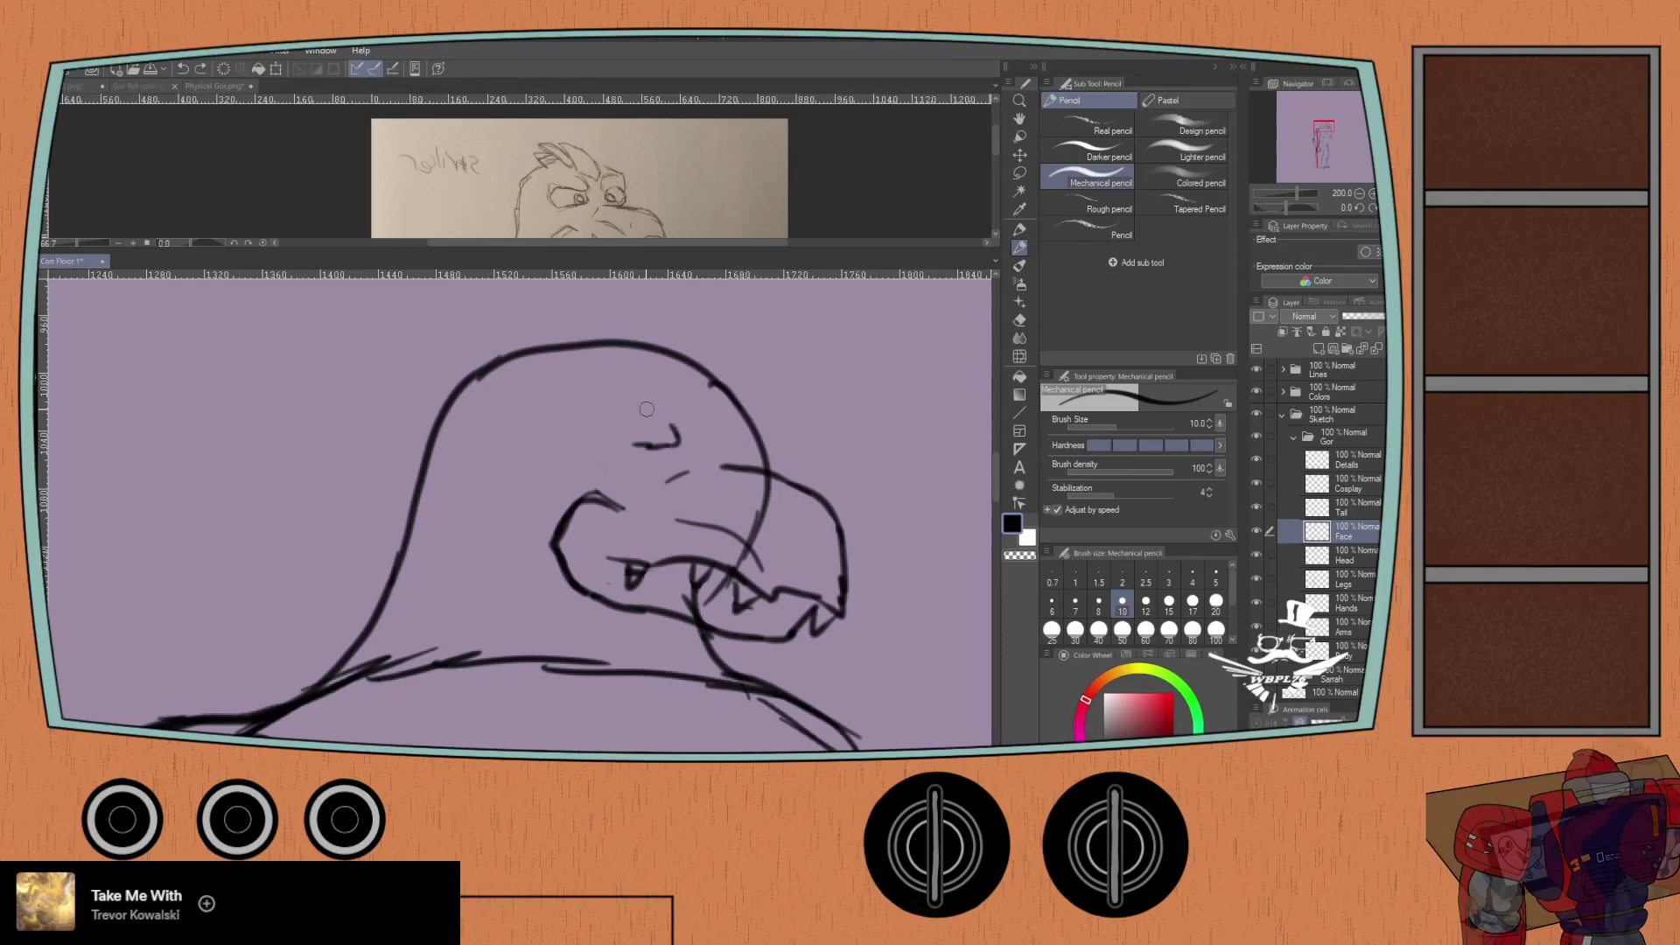
pyautogui.moveTo(671, 393)
pyautogui.mouseDown()
pyautogui.moveTo(620, 423)
pyautogui.moveTo(671, 396)
pyautogui.moveTo(657, 388)
pyautogui.moveTo(635, 389)
pyautogui.moveTo(678, 428)
pyautogui.moveTo(669, 442)
pyautogui.moveTo(618, 444)
pyautogui.moveTo(656, 440)
pyautogui.mouseUp()
pyautogui.hotkey('ctrl', 'z')
pyautogui.hotkey('ctrl', 'z')
pyautogui.hotkey('ctrl', 'z')
pyautogui.hotkey('ctrl', 'z')
pyautogui.hotkey('ctrl', 'z')
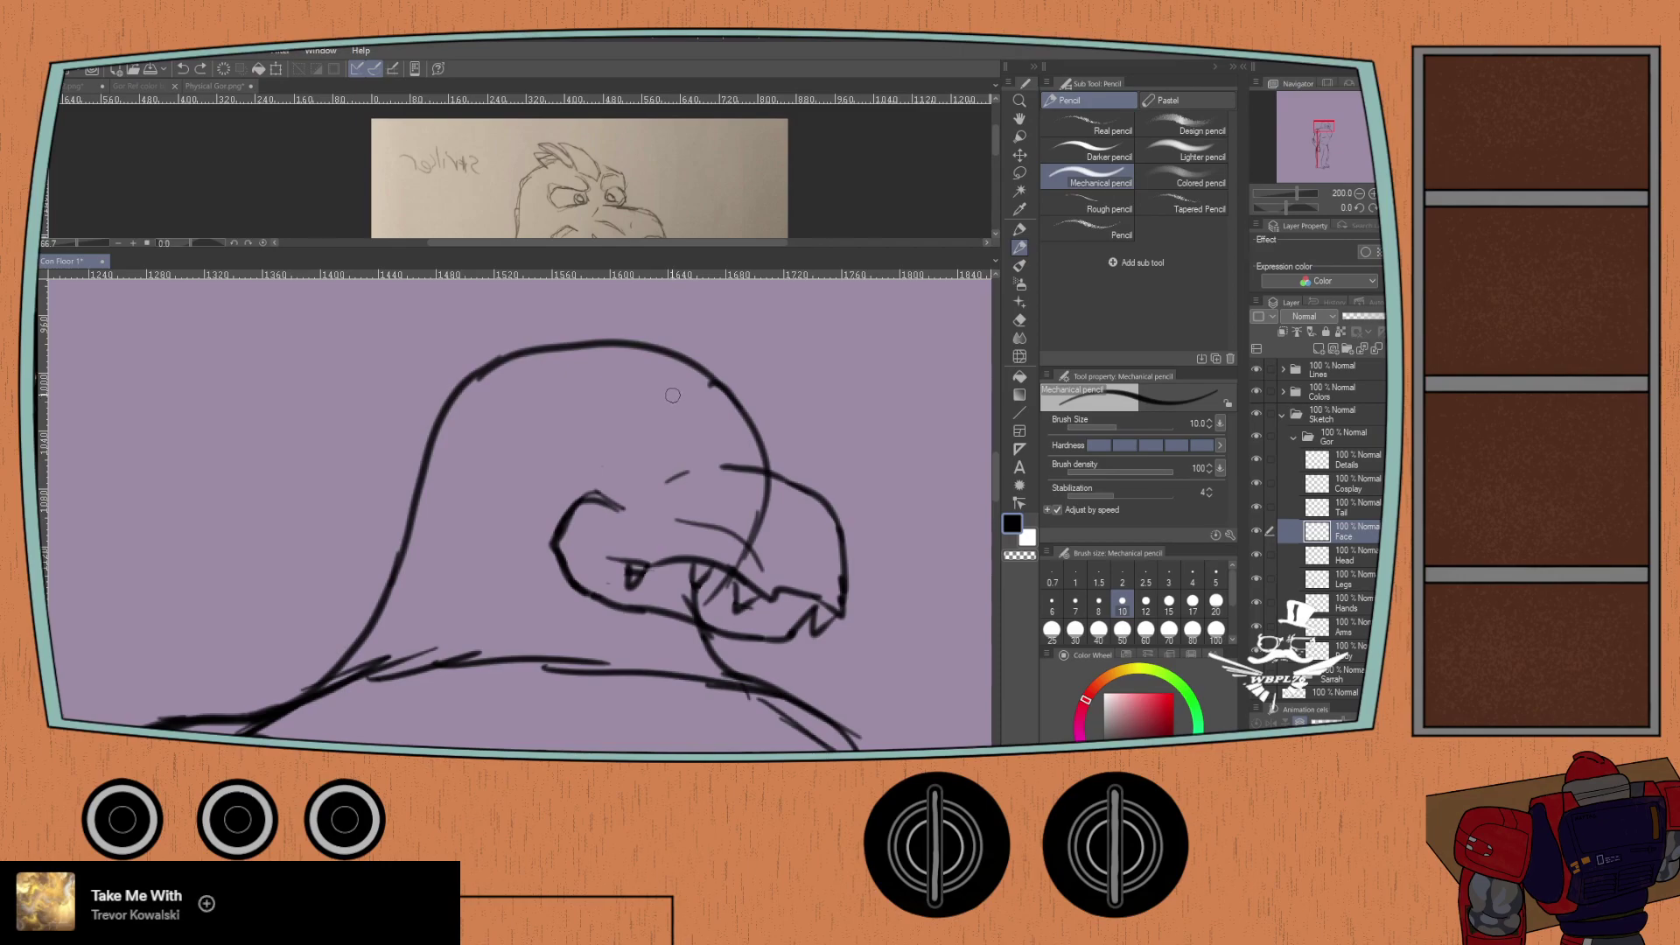
# Step: Draw a curled eyebrow over the near eye and the far eye at the head outline
pyautogui.moveTo(669, 392)
pyautogui.mouseDown()
pyautogui.moveTo(625, 416)
pyautogui.moveTo(624, 456)
pyautogui.moveTo(691, 442)
pyautogui.moveTo(657, 419)
pyautogui.moveTo(682, 444)
pyautogui.moveTo(636, 447)
pyautogui.moveTo(660, 431)
pyautogui.moveTo(661, 450)
pyautogui.moveTo(666, 426)
pyautogui.moveTo(640, 457)
pyautogui.moveTo(730, 417)
pyautogui.mouseUp()
pyautogui.hotkey('ctrl', 'z')
pyautogui.hotkey('ctrl', 'z')
pyautogui.hotkey('ctrl', 'z')
pyautogui.hotkey('ctrl', 'z')
pyautogui.hotkey('ctrl', 'z')
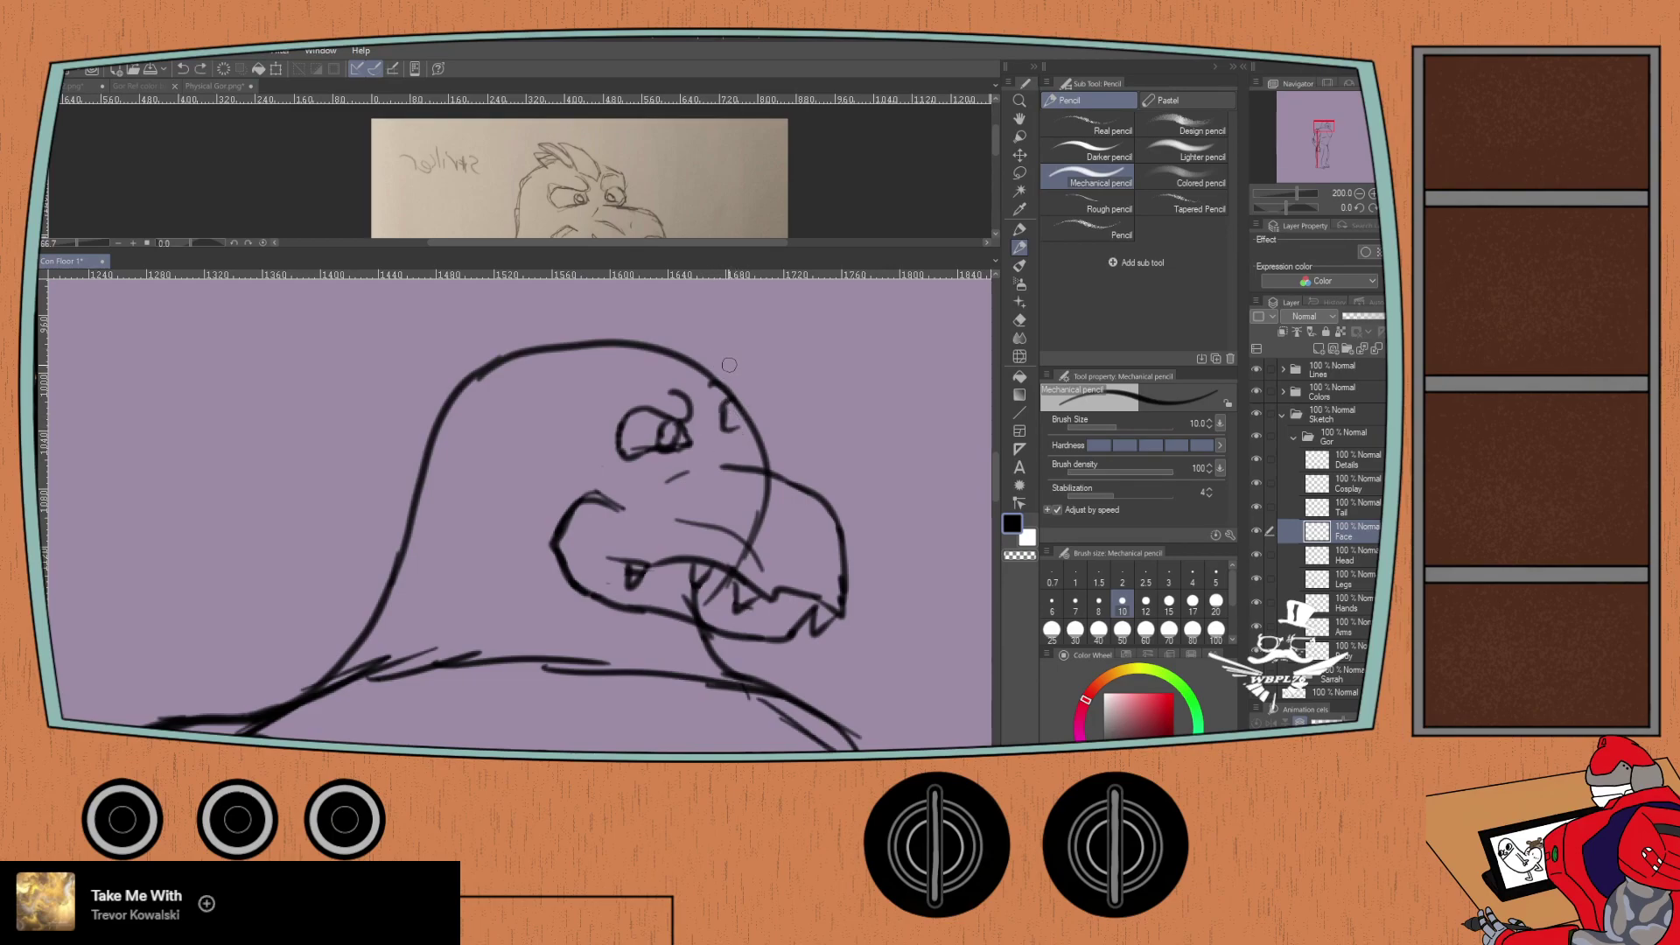
pyautogui.moveTo(750, 399)
pyautogui.mouseDown()
pyautogui.moveTo(728, 418)
pyautogui.moveTo(761, 427)
pyautogui.moveTo(725, 448)
pyautogui.moveTo(767, 458)
pyautogui.moveTo(743, 425)
pyautogui.mouseUp()
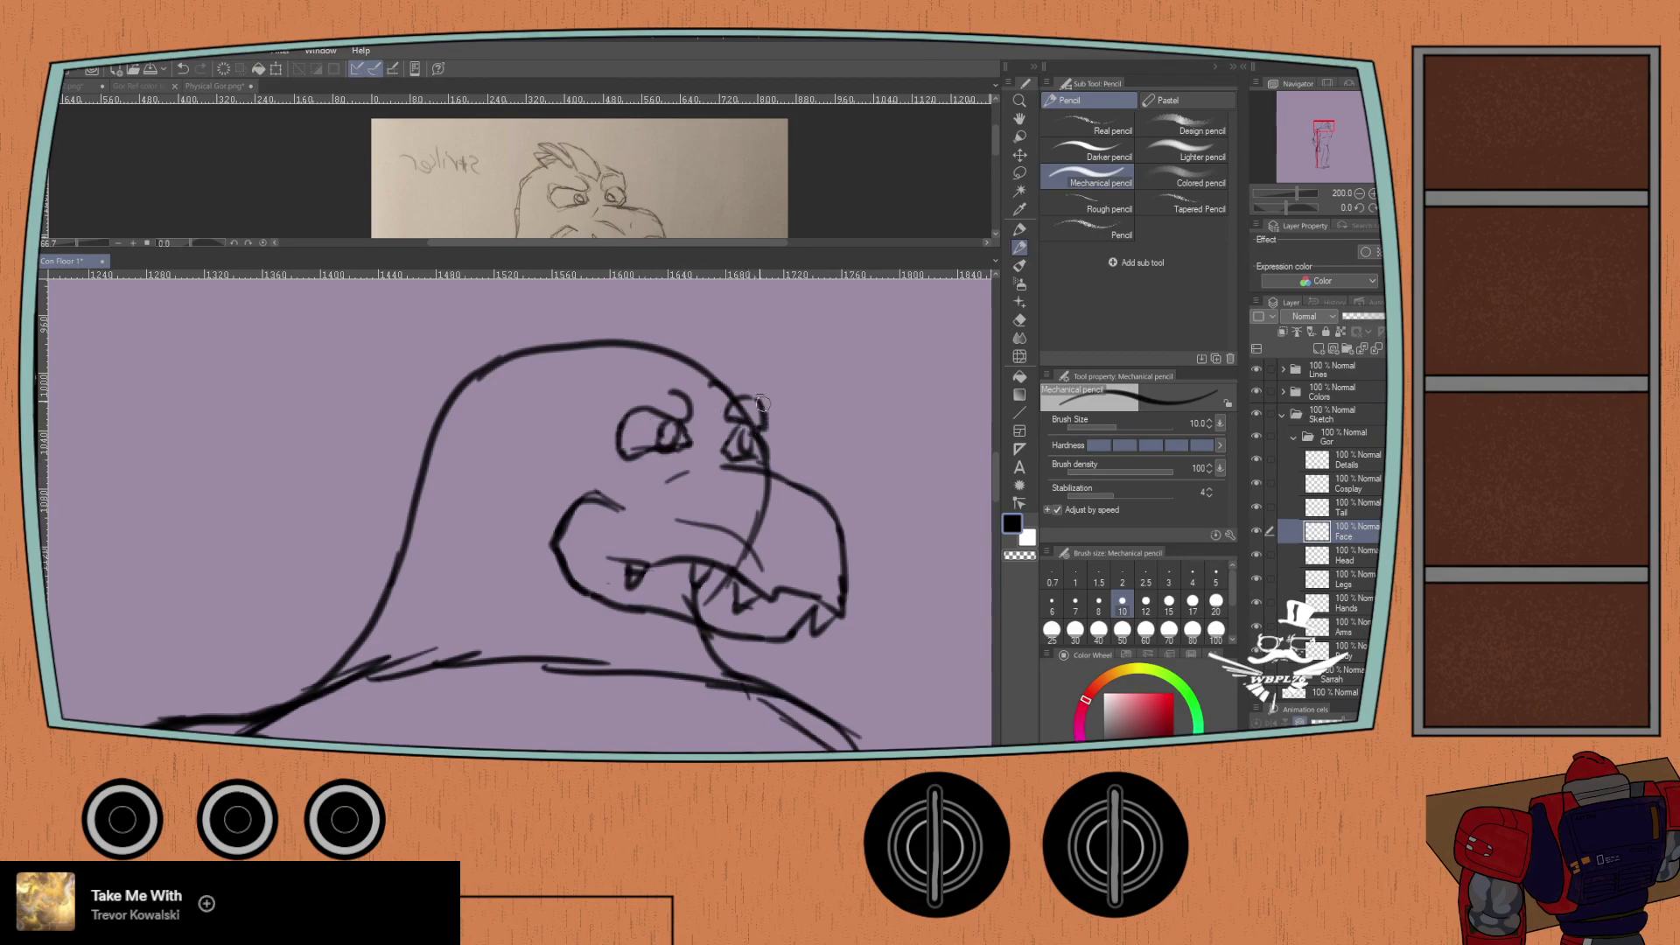
pyautogui.moveTo(674, 388)
pyautogui.mouseDown()
pyautogui.moveTo(644, 379)
pyautogui.moveTo(626, 395)
pyautogui.moveTo(691, 378)
pyautogui.mouseUp()
pyautogui.hotkey('ctrl', 'z')
# Step: On the Details layer, sketch a pointed horn rising from the top of the head
pyautogui.click(1336, 459)
pyautogui.moveTo(661, 362); pyautogui.dragTo(642, 307)
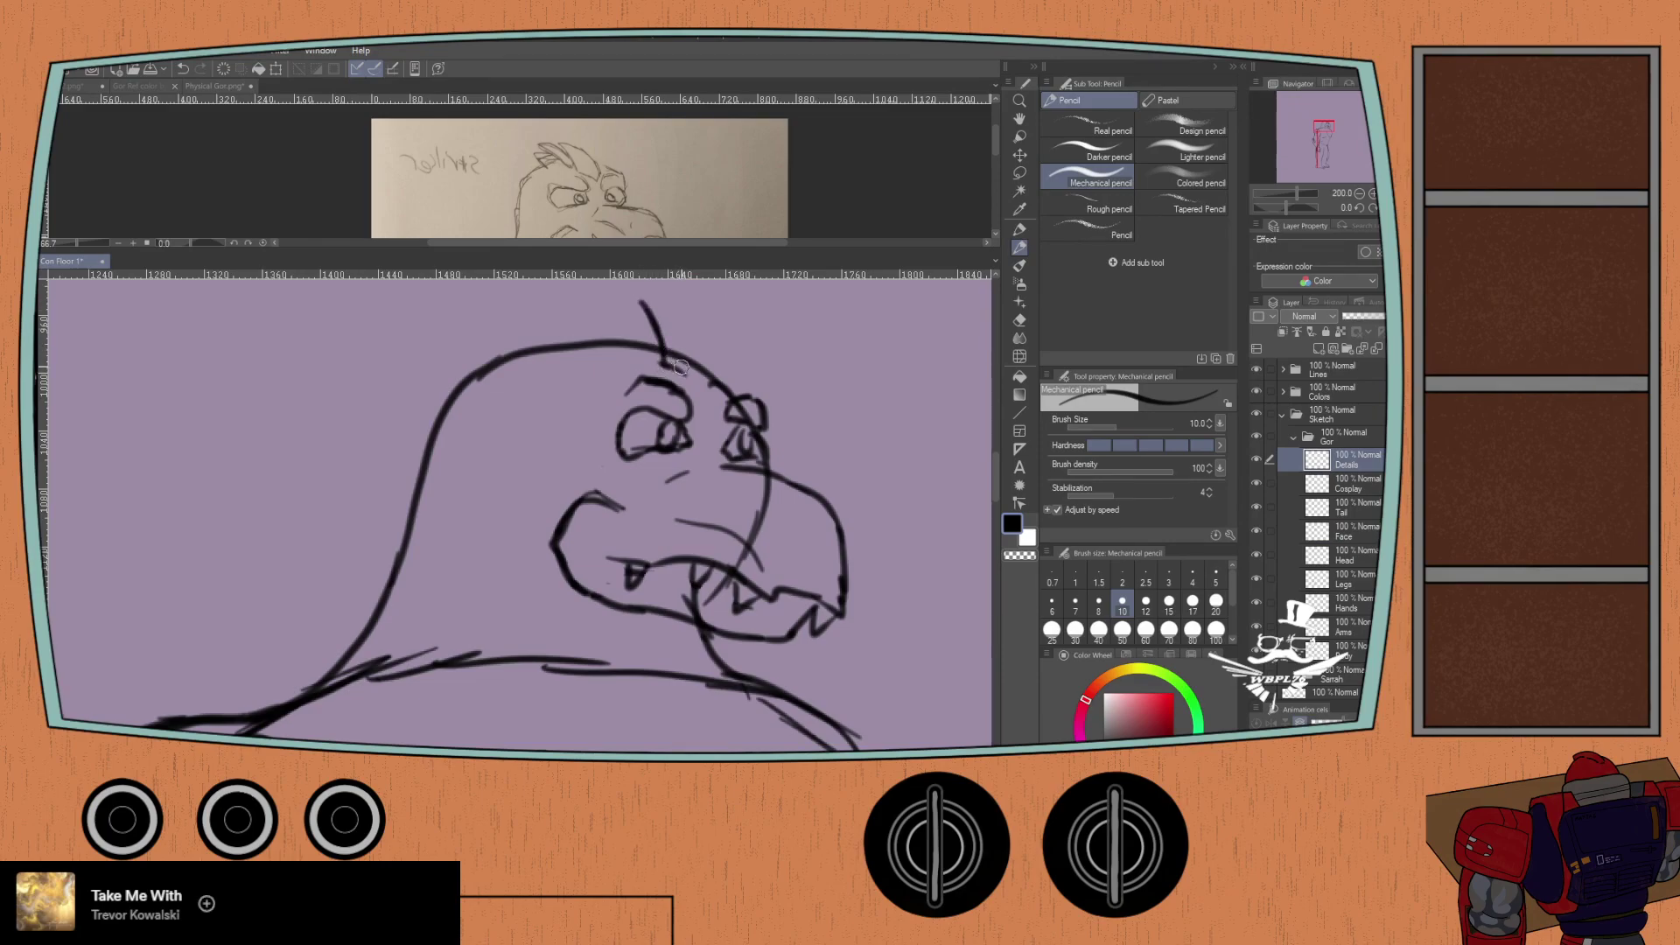
pyautogui.moveTo(665, 358)
pyautogui.mouseDown()
pyautogui.moveTo(639, 297)
pyautogui.moveTo(596, 409)
pyautogui.moveTo(676, 429)
pyautogui.moveTo(656, 362)
pyautogui.moveTo(679, 366)
pyautogui.moveTo(728, 448)
pyautogui.mouseUp()
pyautogui.moveTo(728, 444); pyautogui.dragTo(684, 372)
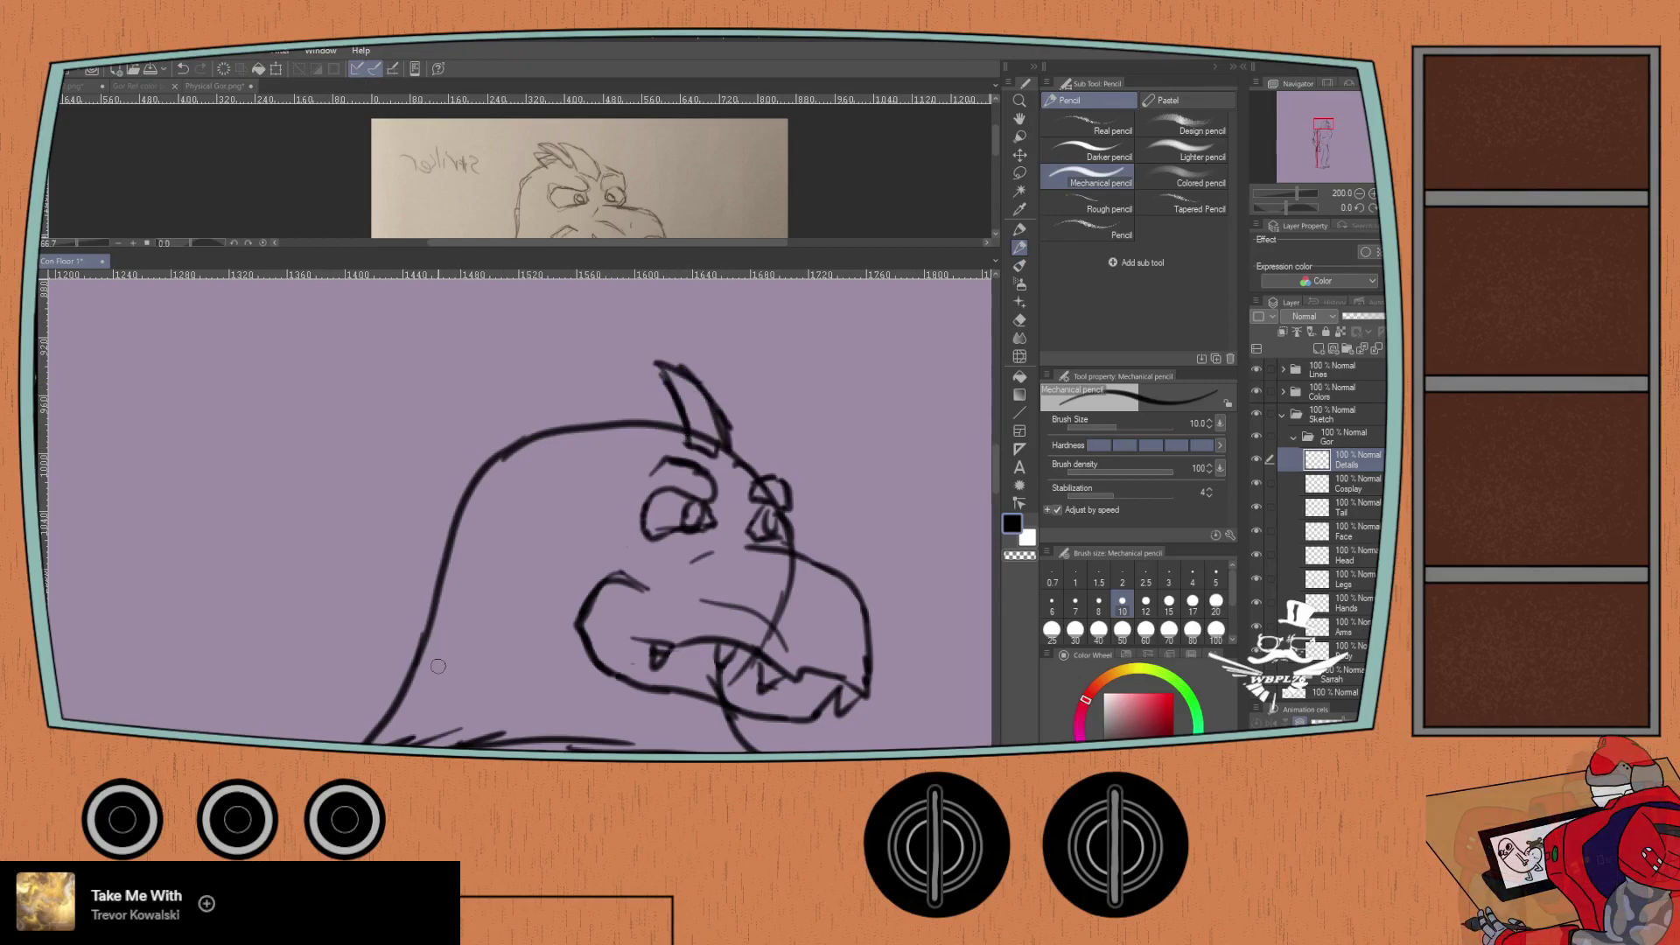
# Step: On the Head layer, erase the head's left outline and draw a second line up the neck
pyautogui.moveTo(448, 568); pyautogui.dragTo(475, 477)
pyautogui.click(1315, 556)
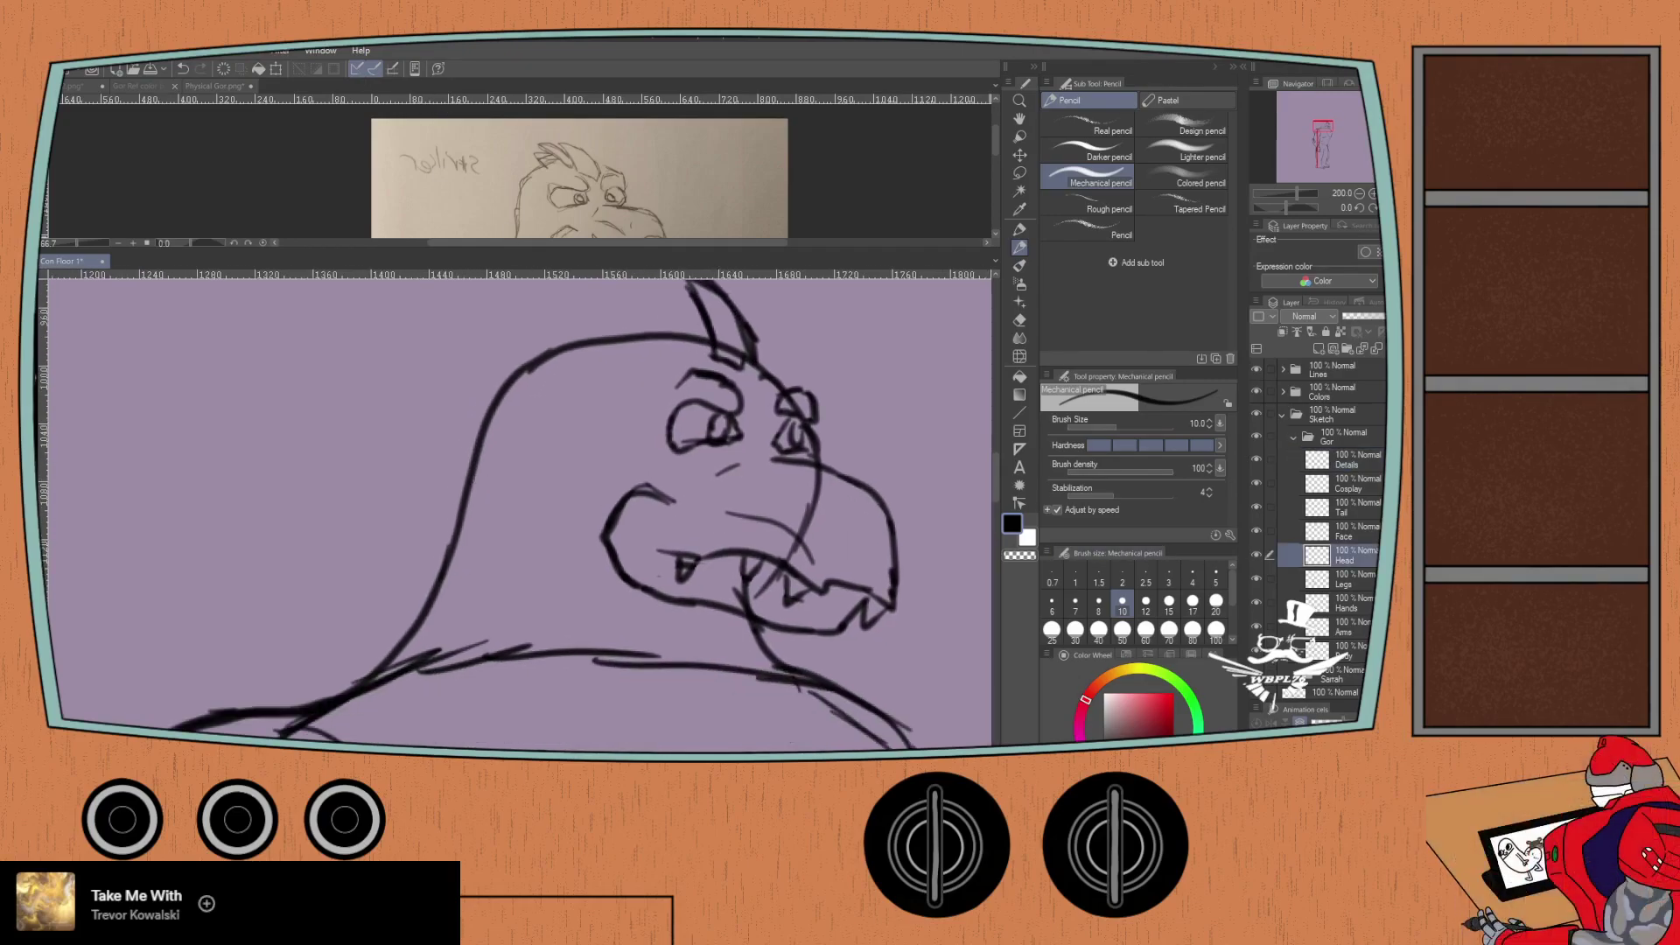
pyautogui.scroll(-1, 398, 530)
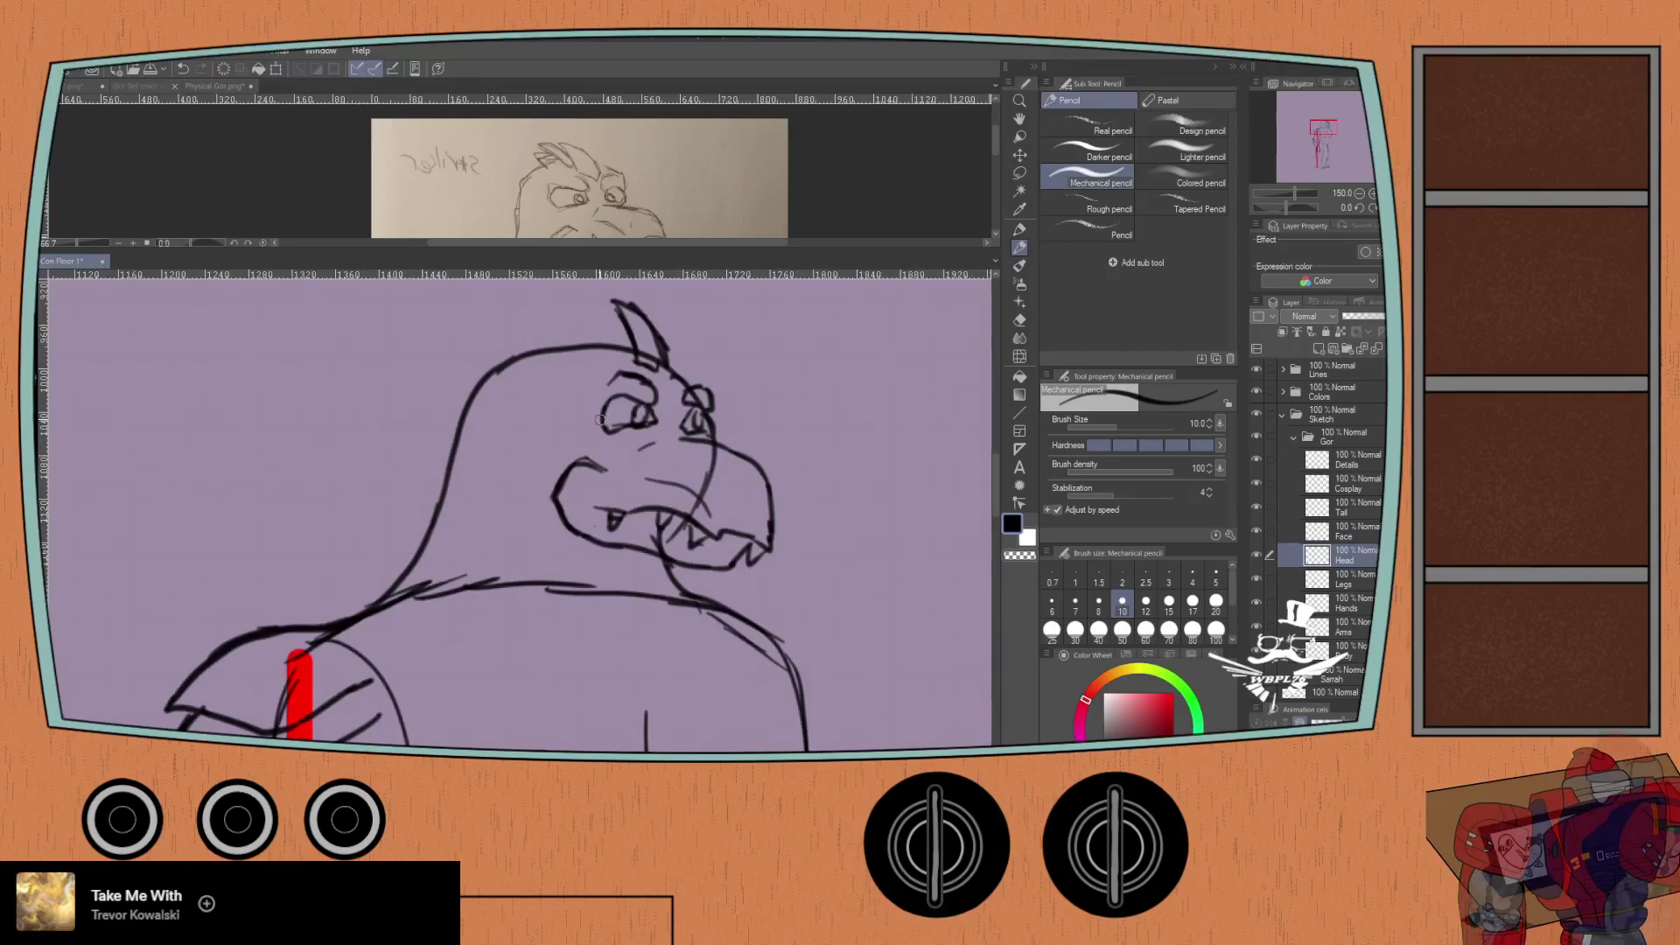
pyautogui.press('e')
pyautogui.moveTo(462, 398)
pyautogui.mouseDown()
pyautogui.moveTo(452, 498)
pyautogui.moveTo(441, 489)
pyautogui.moveTo(426, 544)
pyautogui.moveTo(372, 610)
pyautogui.mouseUp()
pyautogui.moveTo(460, 402)
pyautogui.mouseDown()
pyautogui.moveTo(544, 350)
pyautogui.moveTo(615, 346)
pyautogui.moveTo(667, 368)
pyautogui.moveTo(532, 371)
pyautogui.moveTo(490, 415)
pyautogui.moveTo(420, 601)
pyautogui.mouseUp()
pyautogui.press('p')
pyautogui.press('p')
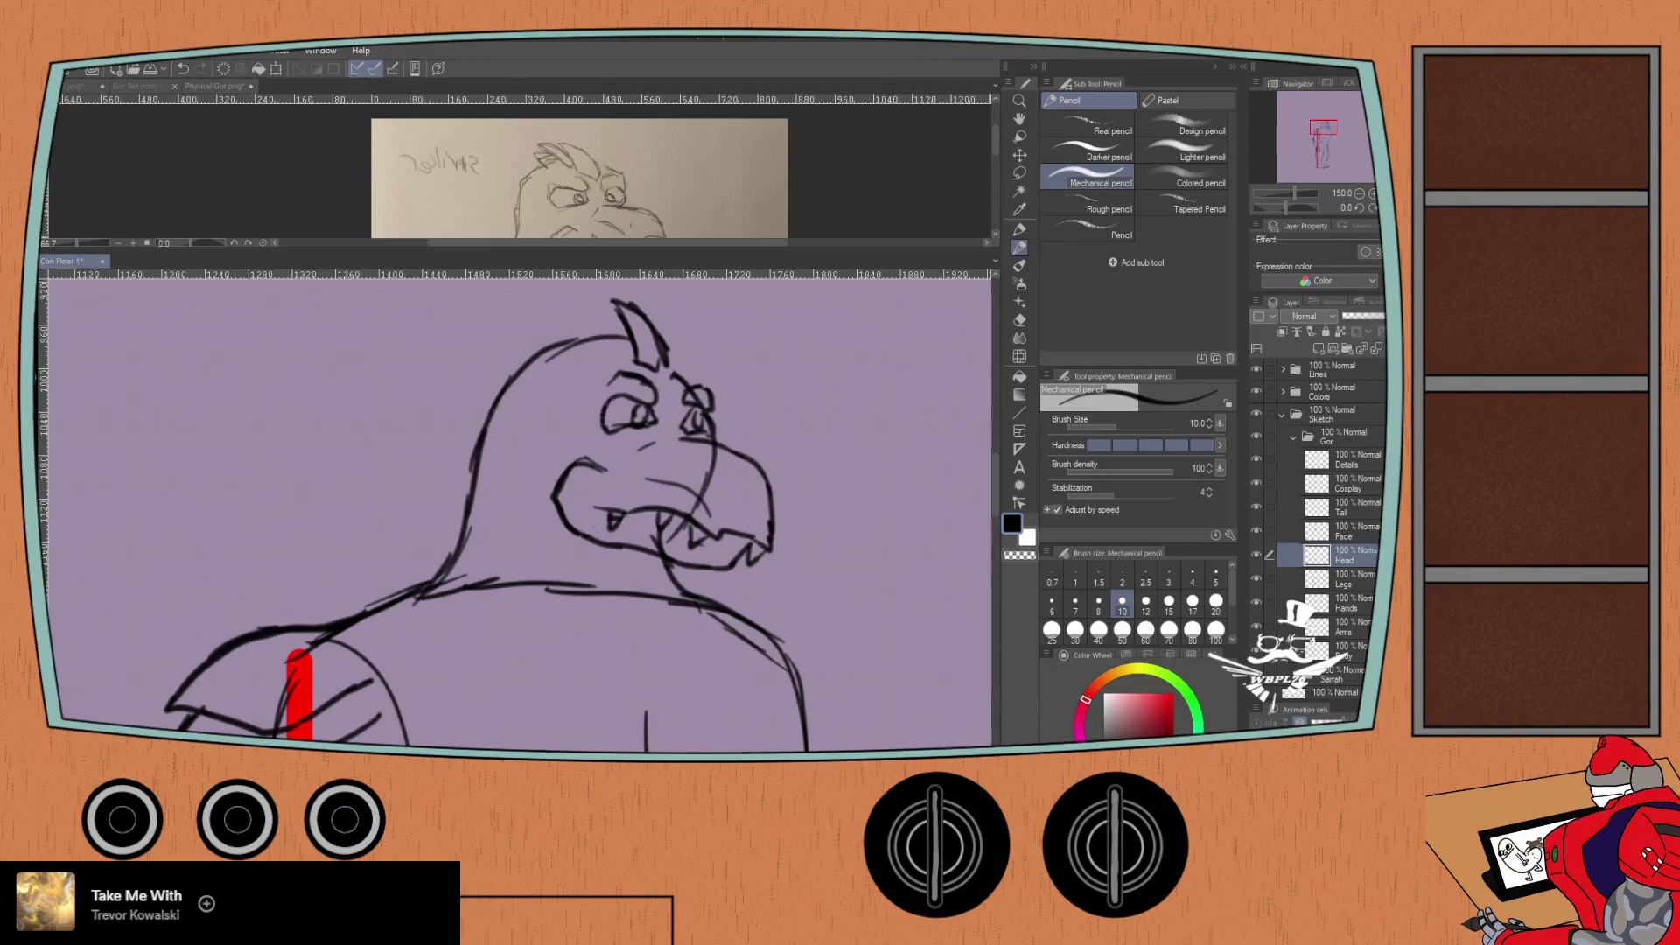
pyautogui.moveTo(420, 598)
pyautogui.mouseDown()
pyautogui.moveTo(464, 552)
pyautogui.moveTo(473, 430)
pyautogui.moveTo(525, 359)
pyautogui.moveTo(632, 338)
pyautogui.moveTo(636, 361)
pyautogui.moveTo(711, 398)
pyautogui.mouseUp()
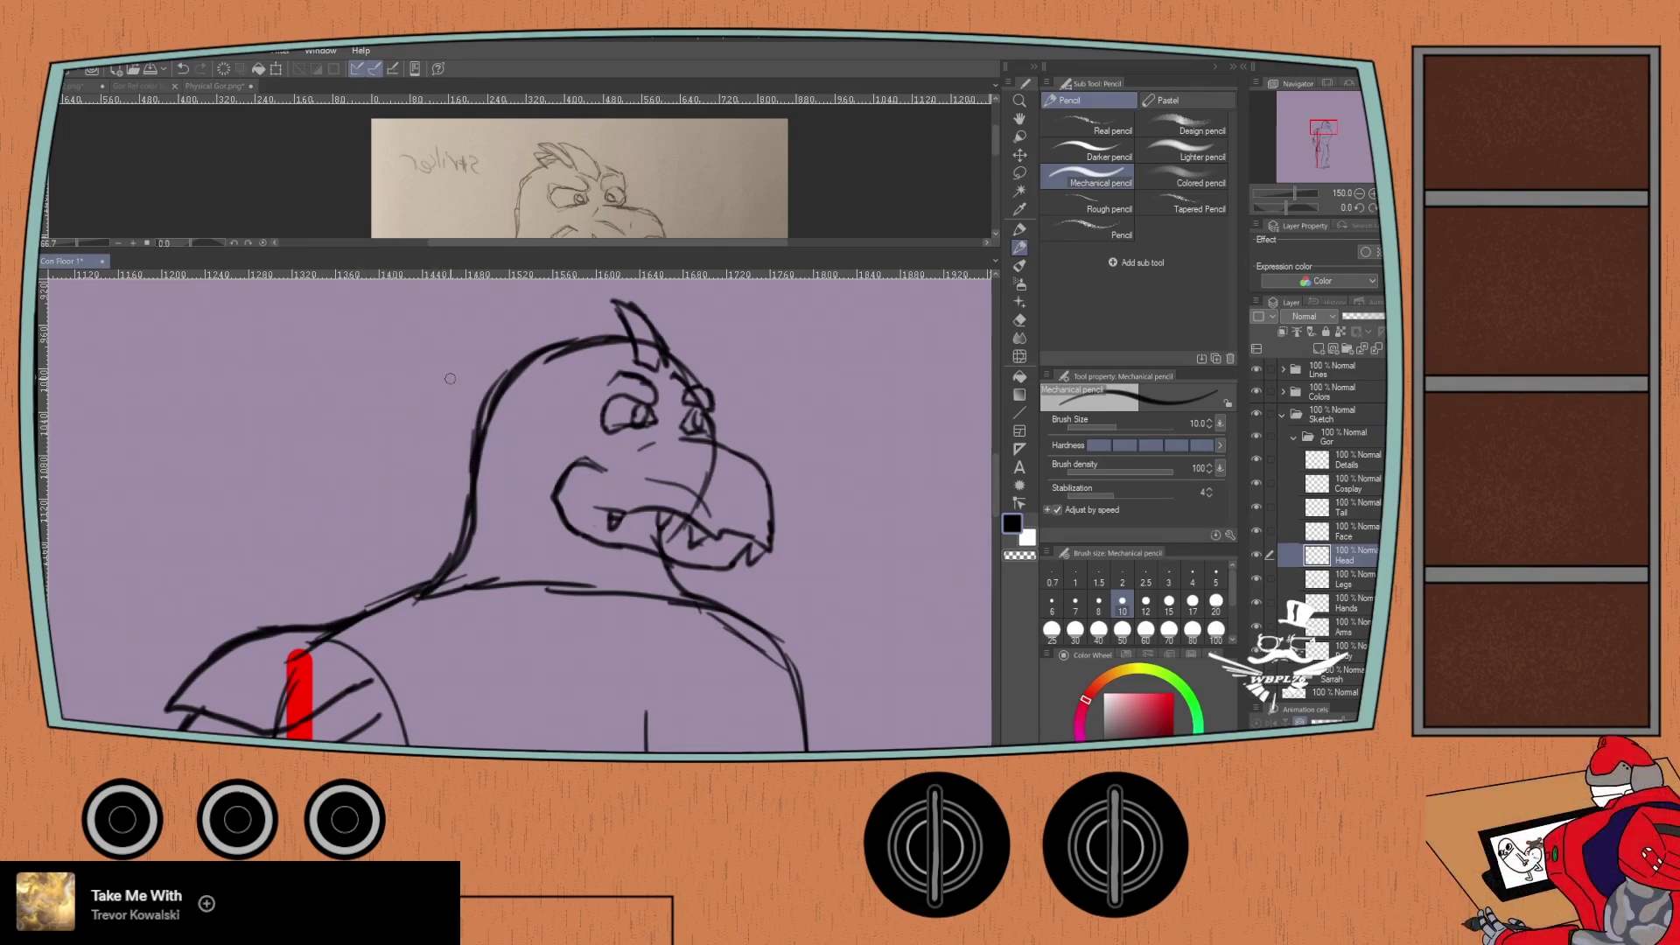
# Step: Erase the dragon's old left neck line with the eraser at size 50
pyautogui.press('e')
pyautogui.scroll(-1, 438, 525)
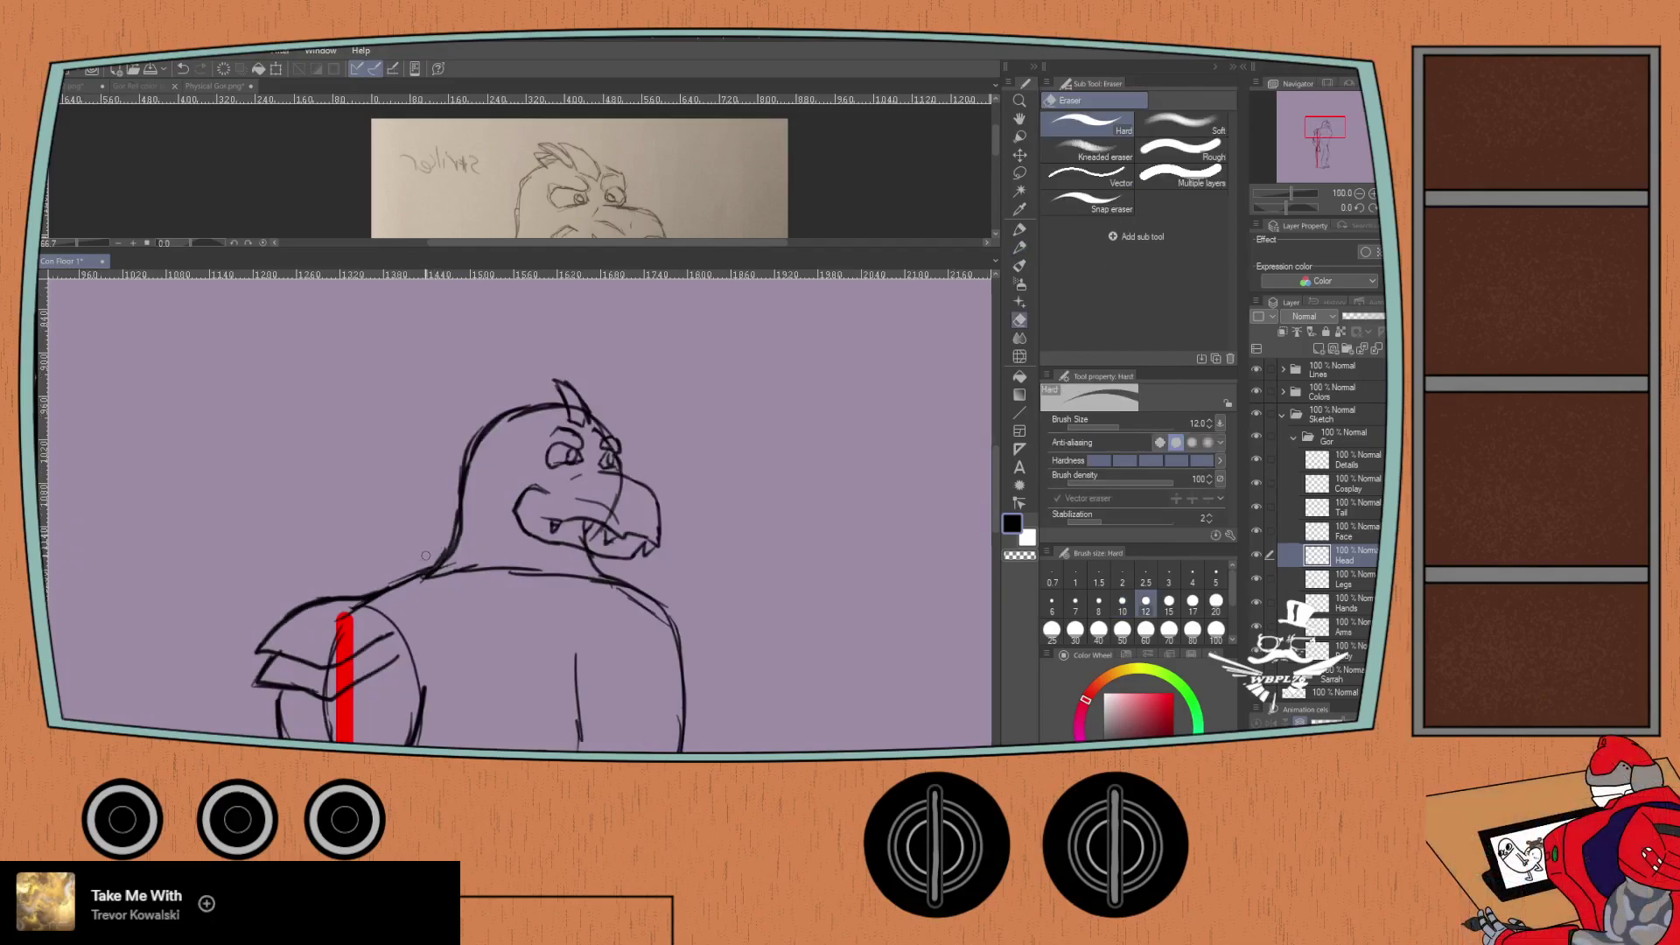
pyautogui.click(1192, 602)
pyautogui.click(1121, 628)
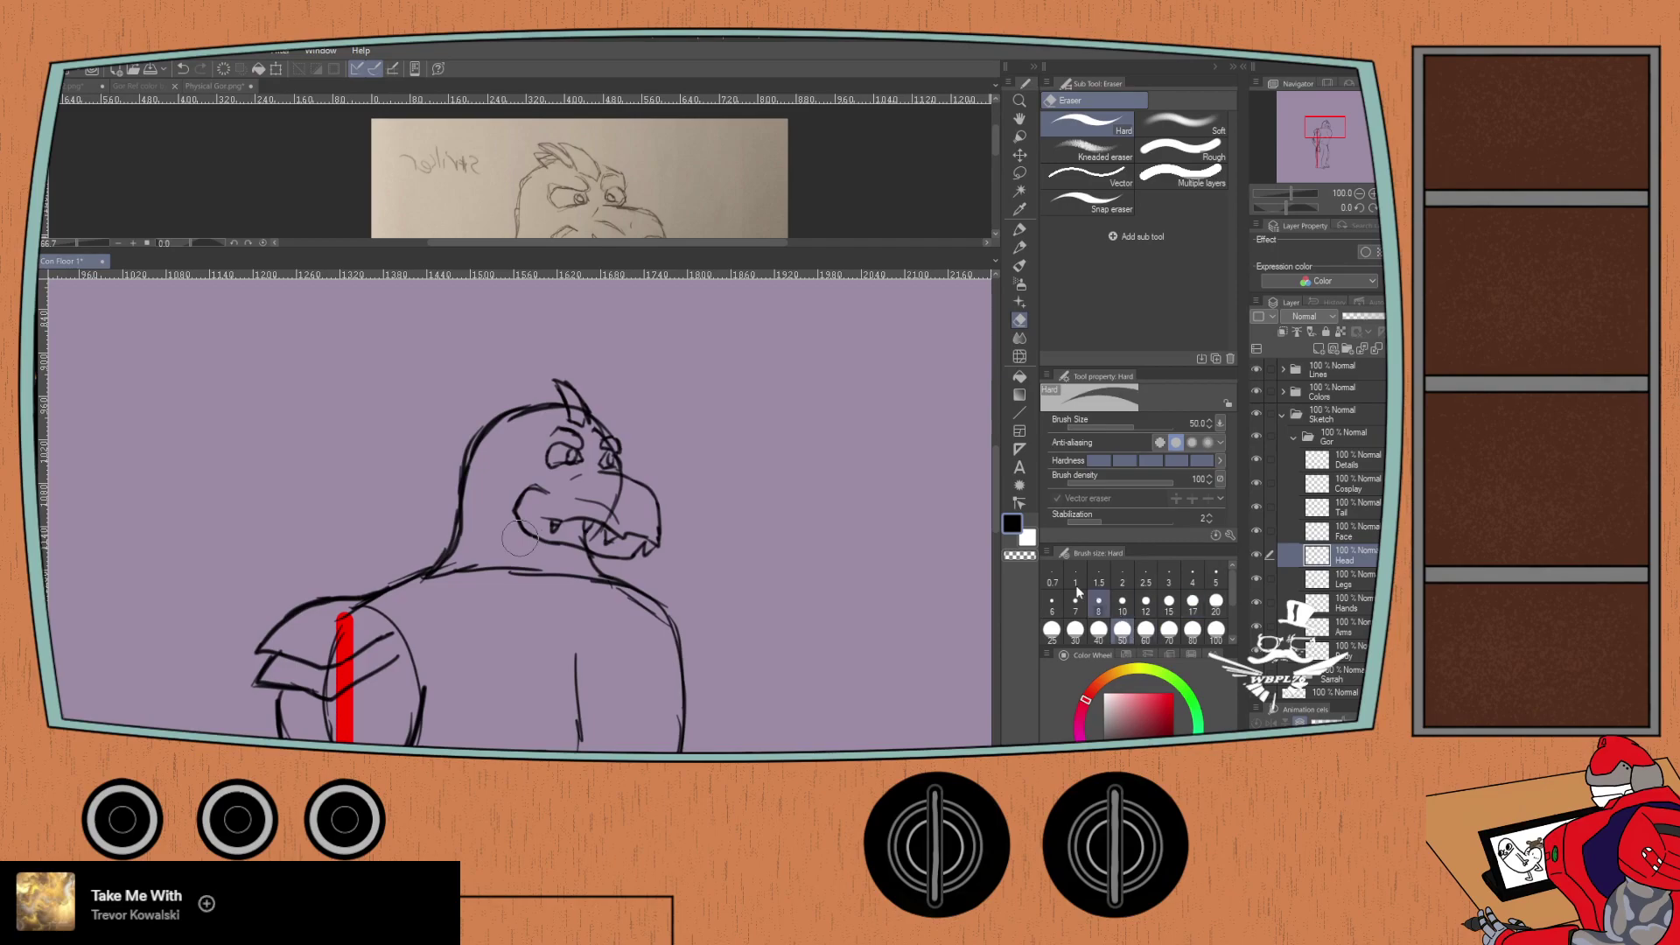
pyautogui.moveTo(426, 576)
pyautogui.mouseDown()
pyautogui.moveTo(427, 483)
pyautogui.moveTo(478, 479)
pyautogui.moveTo(571, 552)
pyautogui.moveTo(574, 496)
pyautogui.moveTo(551, 386)
pyautogui.mouseUp()
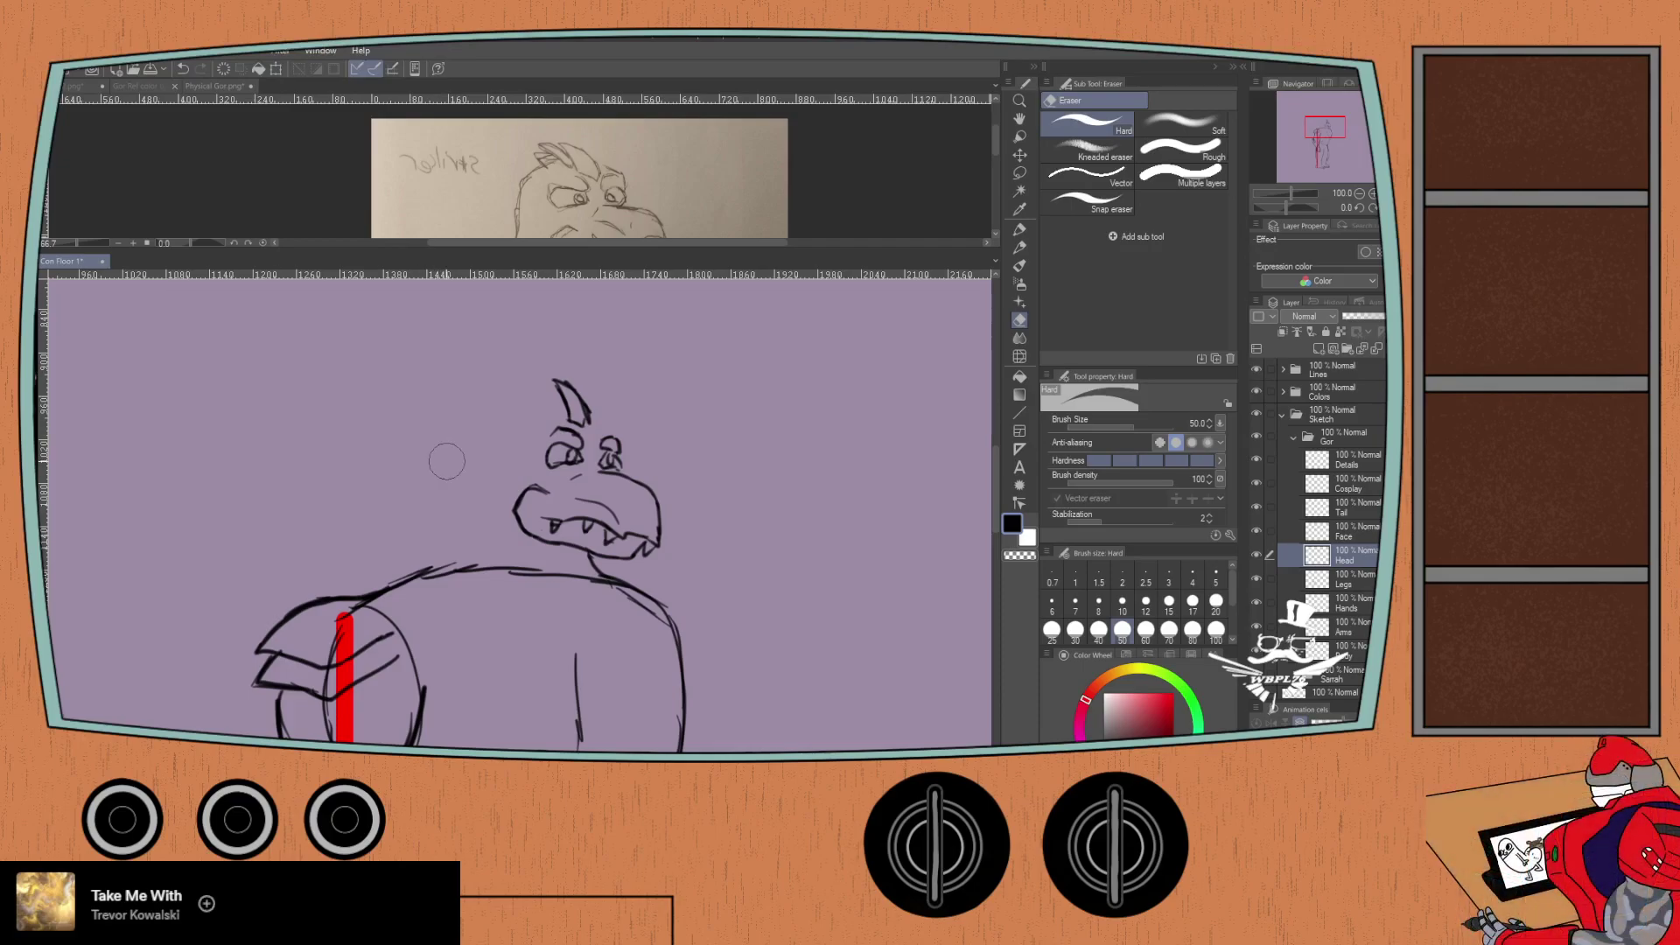
# Step: Select the Face layer and pan the reference photo to bring its head into view
pyautogui.press('p')
pyautogui.press('p')
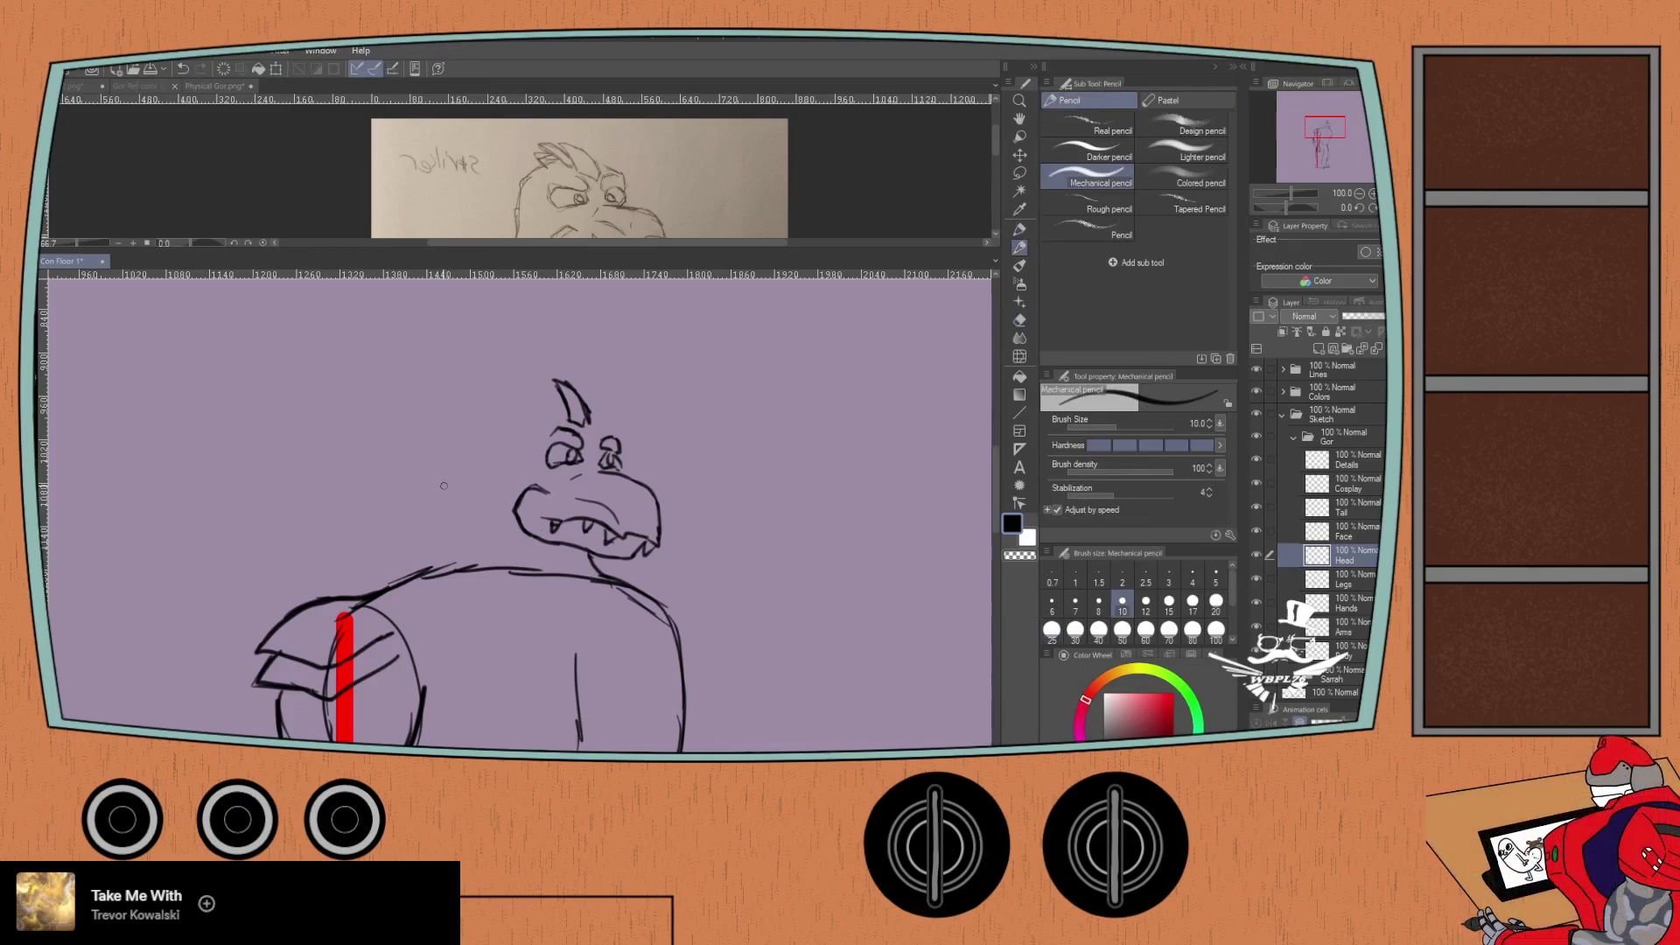
pyautogui.scroll(1, 446, 490)
pyautogui.moveTo(635, 375); pyautogui.dragTo(605, 322)
pyautogui.hotkey('ctrl', 'z')
pyautogui.click(1329, 531)
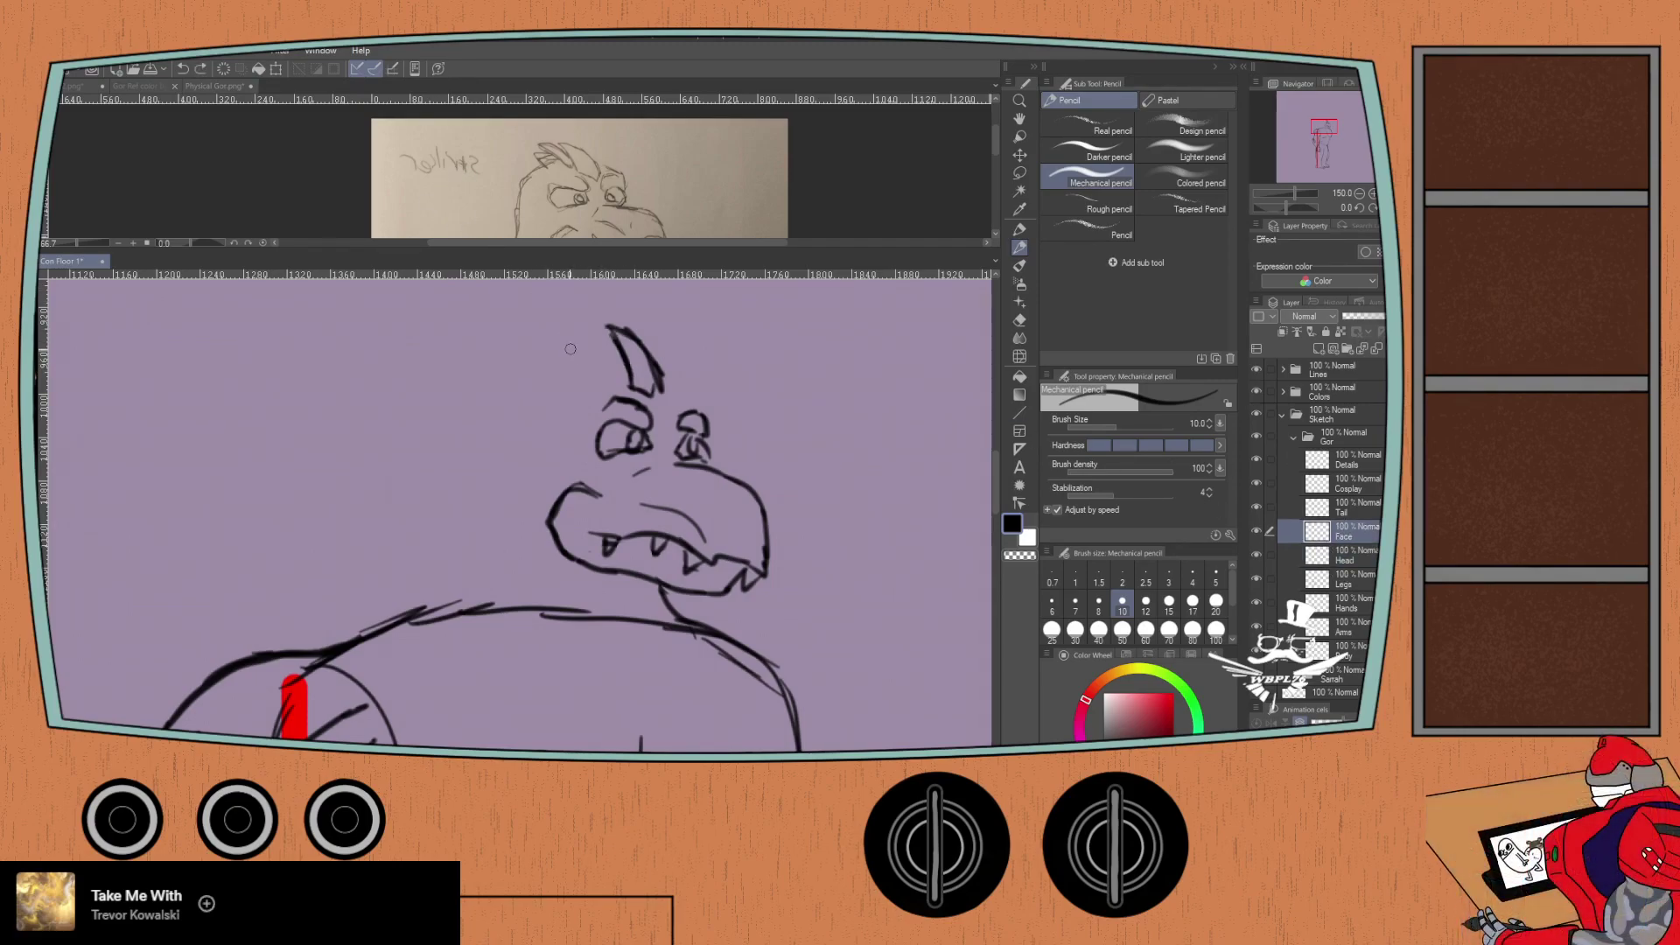
pyautogui.click(996, 144)
pyautogui.moveTo(318, 185)
pyautogui.mouseDown()
pyautogui.moveTo(313, 144)
pyautogui.moveTo(337, 171)
pyautogui.mouseUp()
pyautogui.scroll(-1, 313, 144)
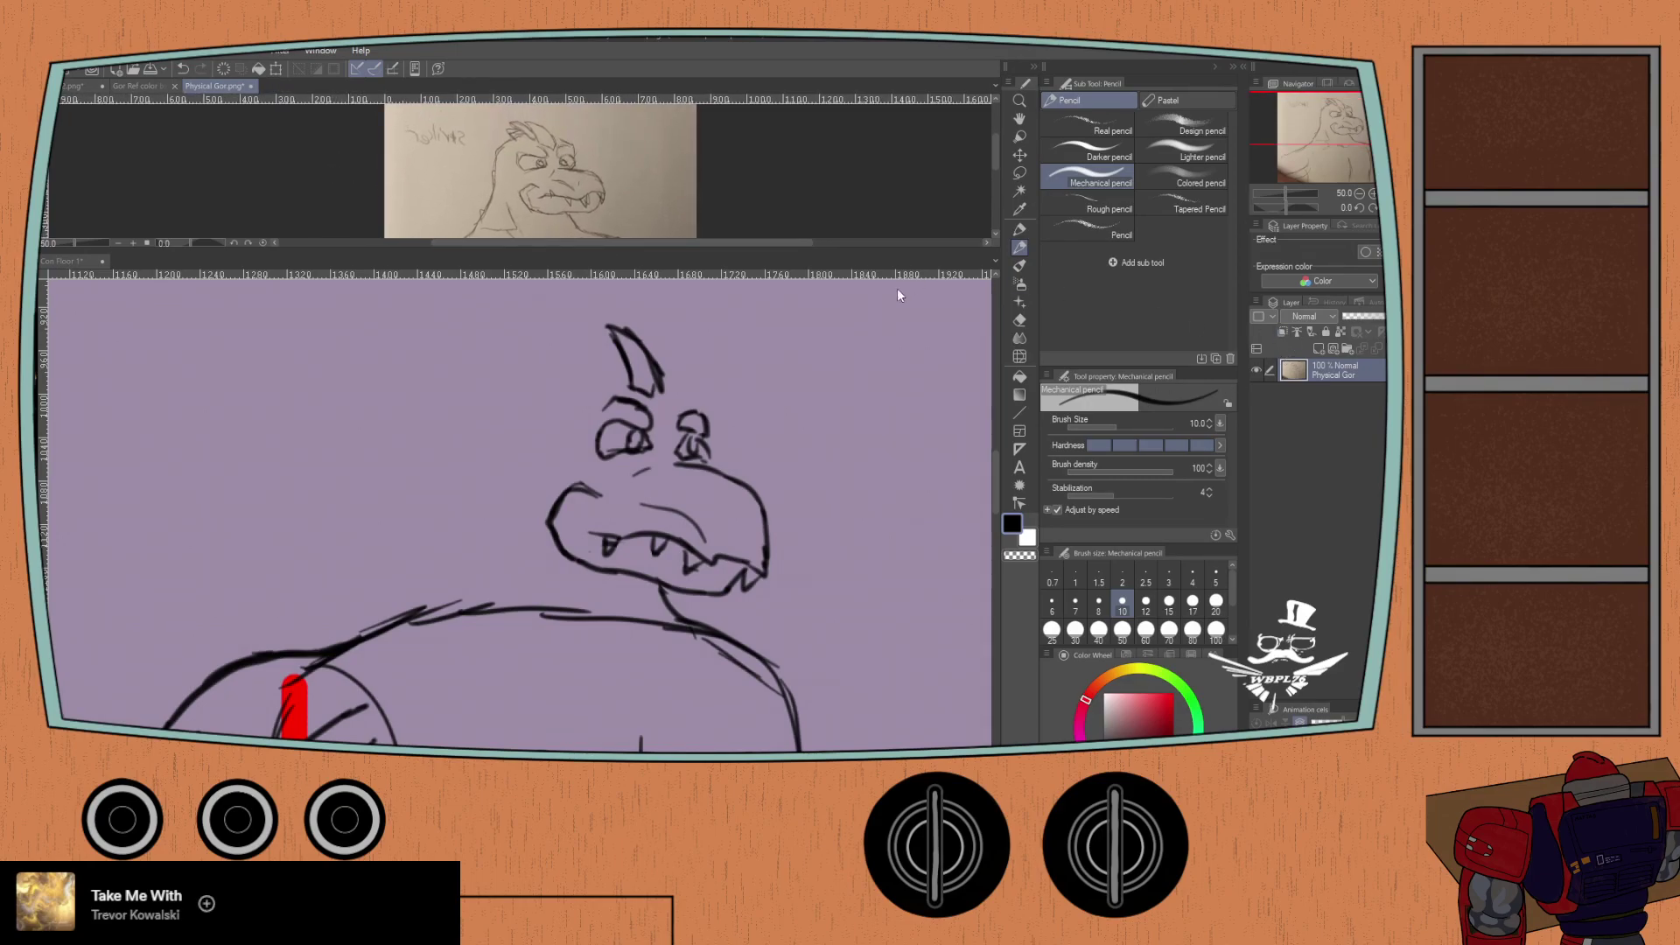
# Step: Transform the Face layer, rotating it slightly counterclockwise and nudging it right and down
pyautogui.click(994, 472)
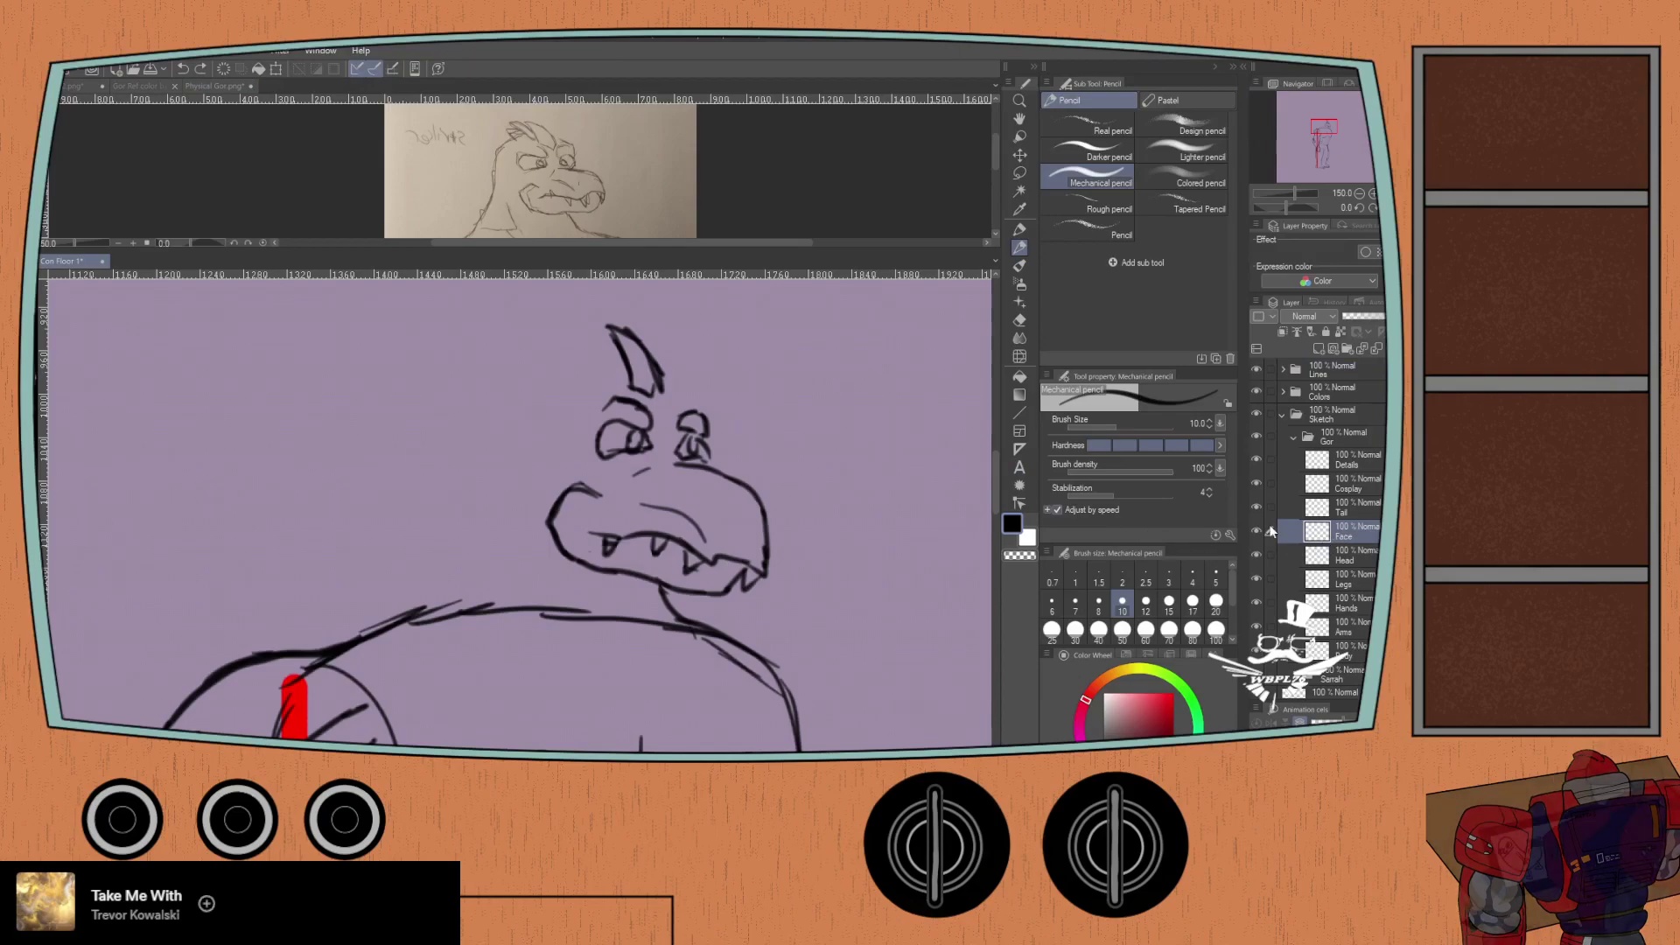
pyautogui.hotkey('ctrl', 't')
pyautogui.moveTo(477, 386); pyautogui.dragTo(465, 403)
pyautogui.moveTo(543, 443); pyautogui.dragTo(551, 448)
pyautogui.moveTo(504, 392); pyautogui.dragTo(496, 406)
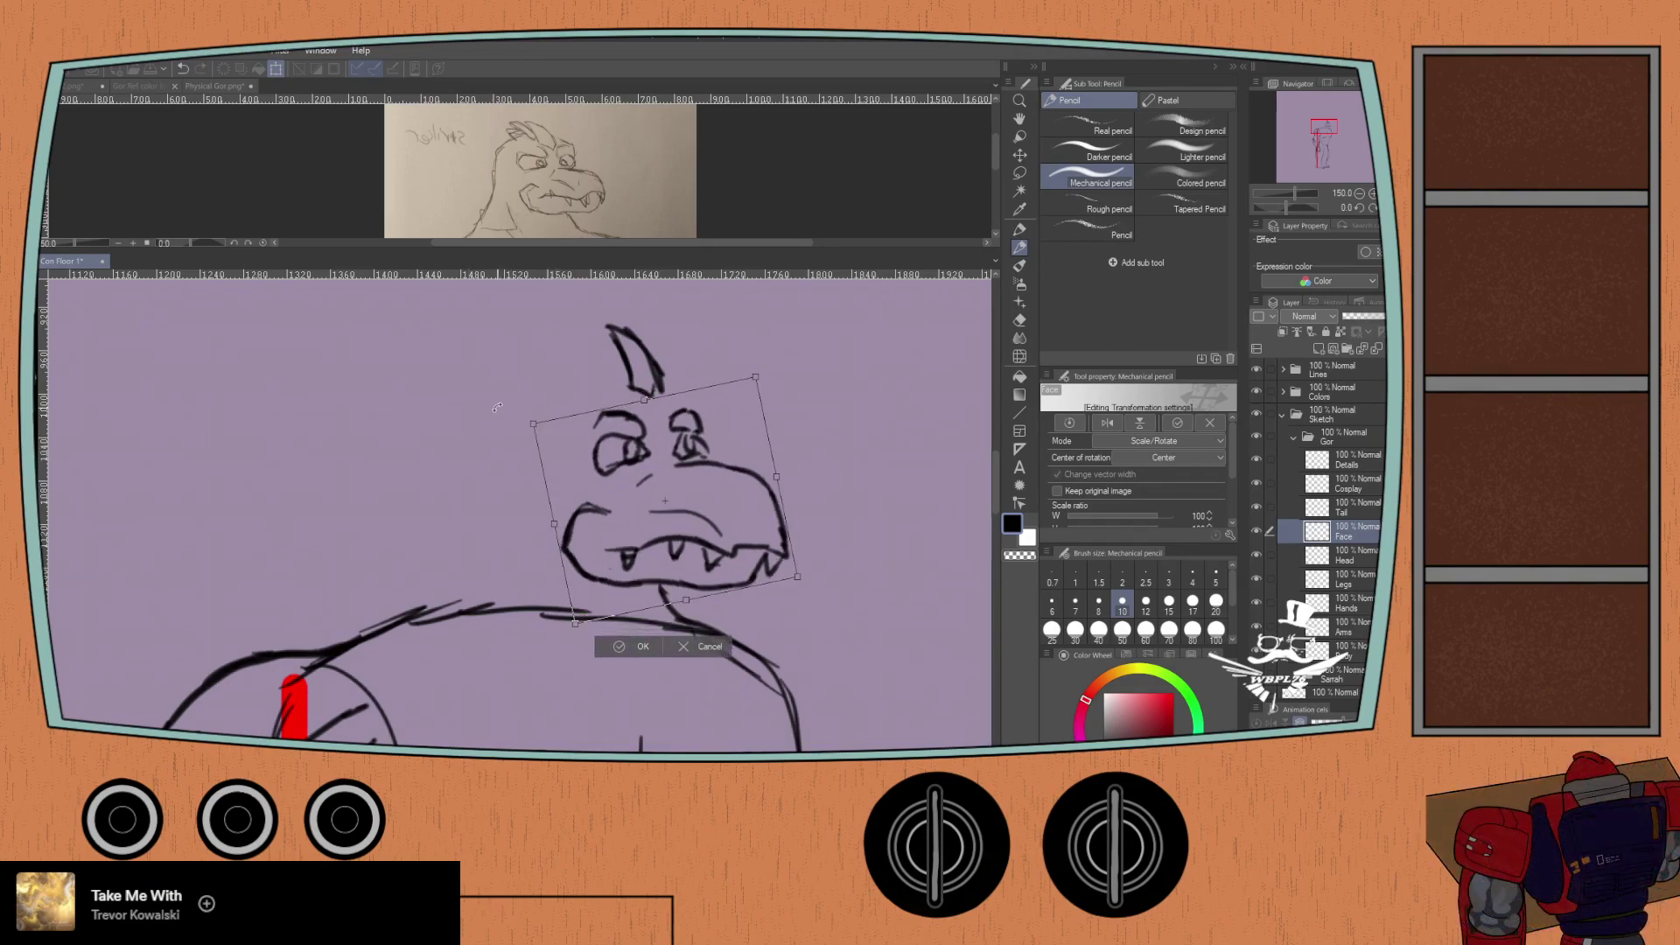
pyautogui.moveTo(554, 453); pyautogui.dragTo(546, 453)
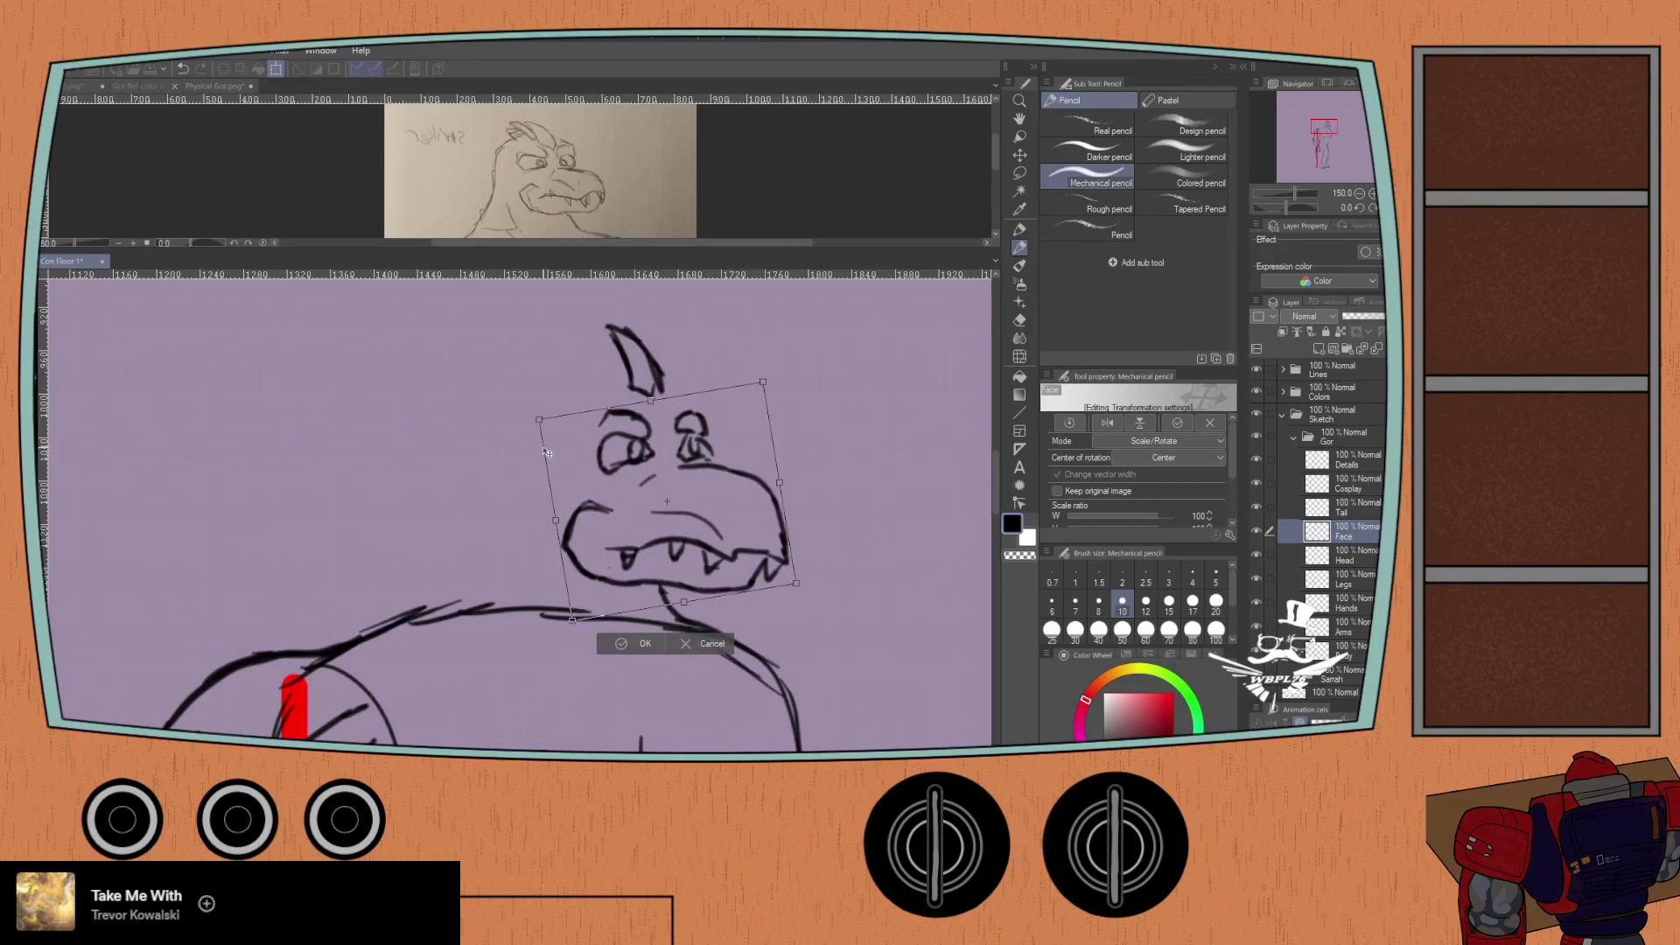
pyautogui.click(619, 643)
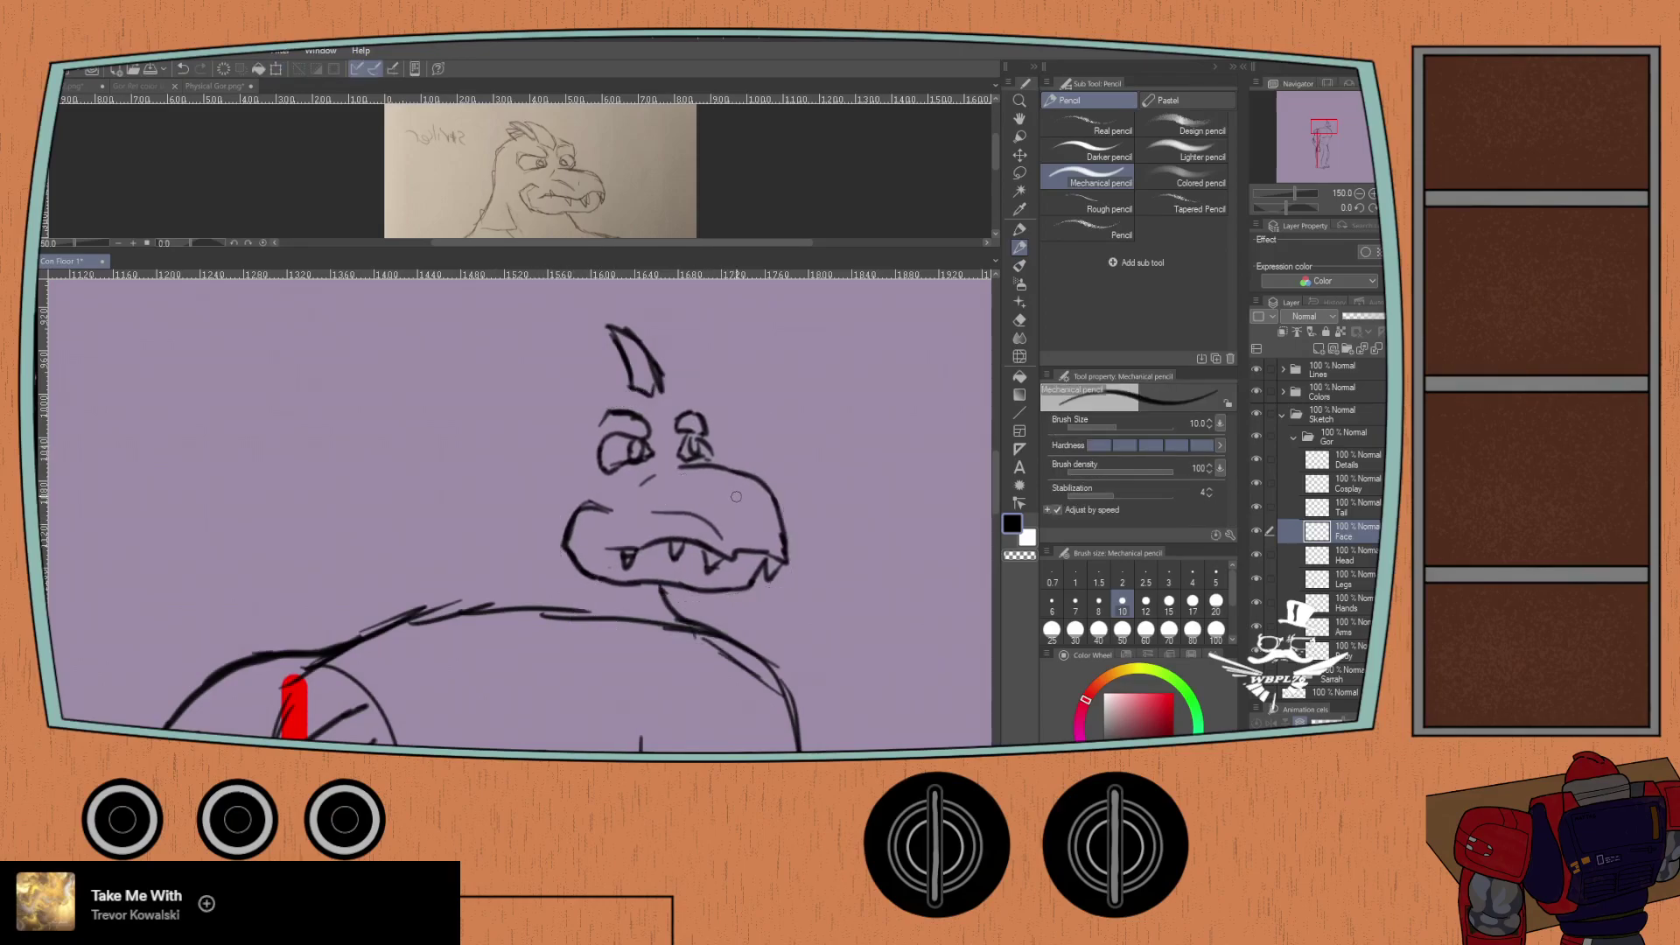
# Step: Pencil a nostril and the right eye's lower edge, then start a new neck line on the Head layer
pyautogui.moveTo(731, 502); pyautogui.dragTo(740, 498)
pyautogui.moveTo(702, 451); pyautogui.dragTo(711, 466)
pyautogui.click(1319, 553)
pyautogui.moveTo(685, 412)
pyautogui.mouseDown()
pyautogui.moveTo(656, 382)
pyautogui.moveTo(667, 391)
pyautogui.moveTo(578, 367)
pyautogui.moveTo(621, 369)
pyautogui.moveTo(532, 417)
pyautogui.moveTo(466, 609)
pyautogui.mouseUp()
pyautogui.hotkey('ctrl', 'z')
pyautogui.hotkey('ctrl', 'z')
pyautogui.hotkey('ctrl', 'z')
pyautogui.hotkey('ctrl', 'z')
pyautogui.hotkey('ctrl', 'z')
pyautogui.hotkey('ctrl', 'z')
pyautogui.hotkey('ctrl', 'z')
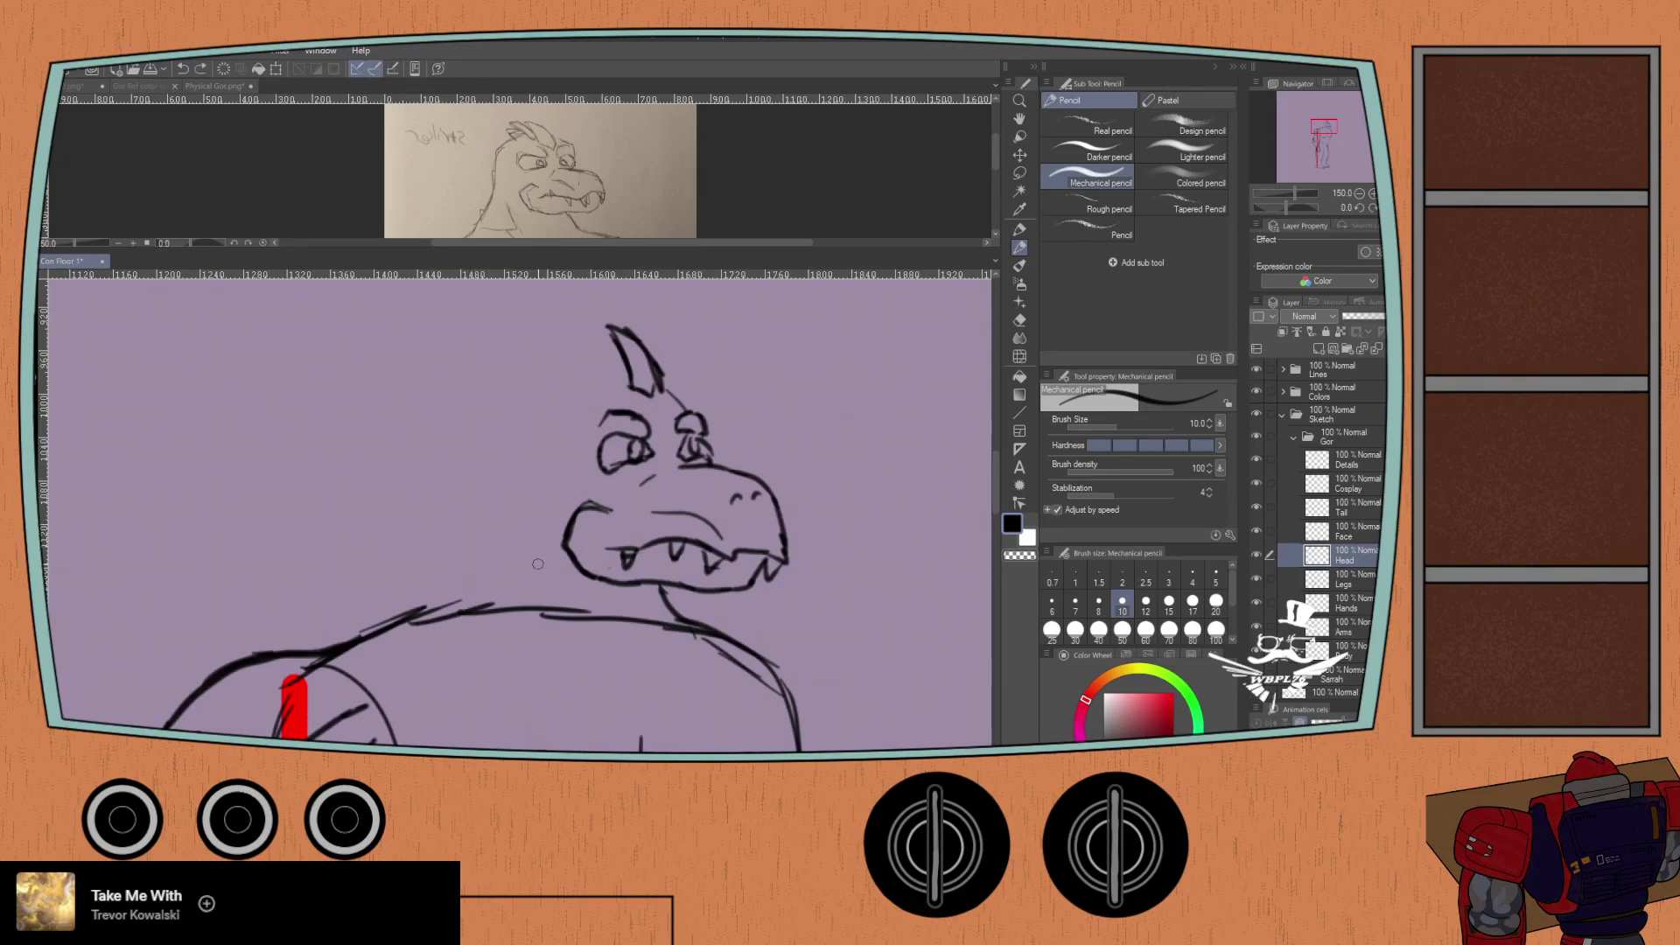
pyautogui.moveTo(478, 556); pyautogui.dragTo(418, 628)
pyautogui.moveTo(476, 560)
pyautogui.mouseDown()
pyautogui.moveTo(412, 620)
pyautogui.moveTo(479, 555)
pyautogui.moveTo(486, 521)
pyautogui.moveTo(491, 550)
pyautogui.mouseUp()
# Step: Redraw the back of the head and neck as one curve from the shoulders to the horn base
pyautogui.moveTo(490, 531); pyautogui.dragTo(478, 454)
pyautogui.moveTo(490, 538)
pyautogui.mouseDown()
pyautogui.moveTo(483, 434)
pyautogui.moveTo(504, 400)
pyautogui.moveTo(540, 373)
pyautogui.moveTo(643, 385)
pyautogui.mouseUp()
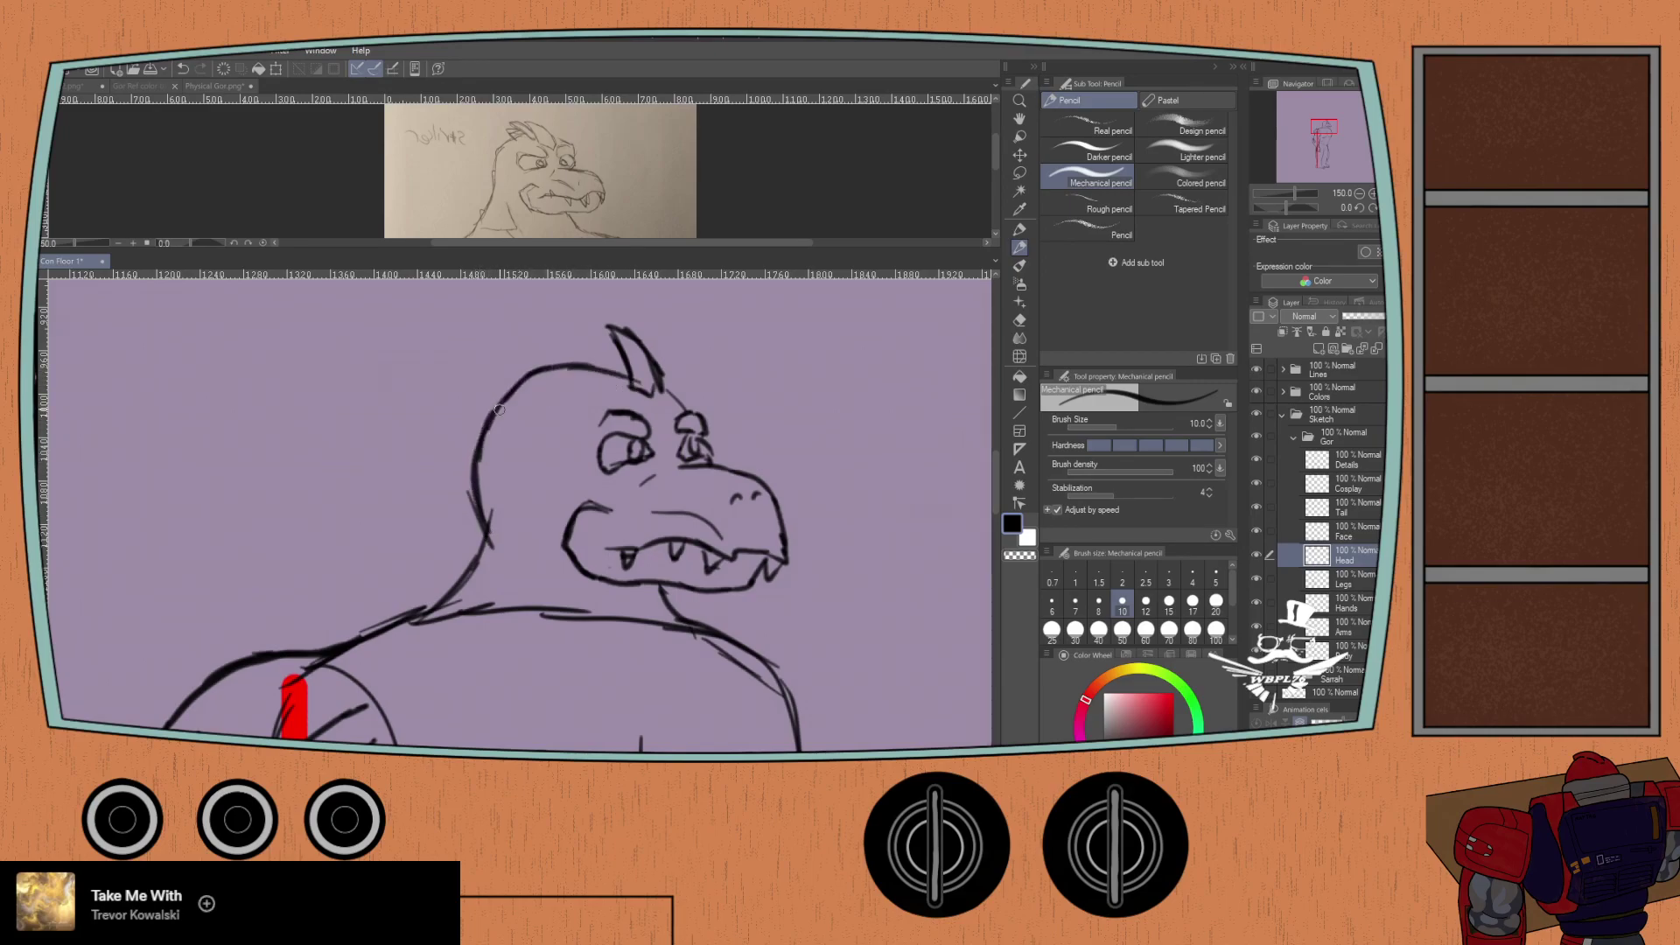
pyautogui.hotkey('ctrl', 'z')
pyautogui.hotkey('ctrl', 'z')
pyautogui.hotkey('ctrl', 'z')
pyautogui.hotkey('ctrl', 'z')
pyautogui.hotkey('ctrl', 'z')
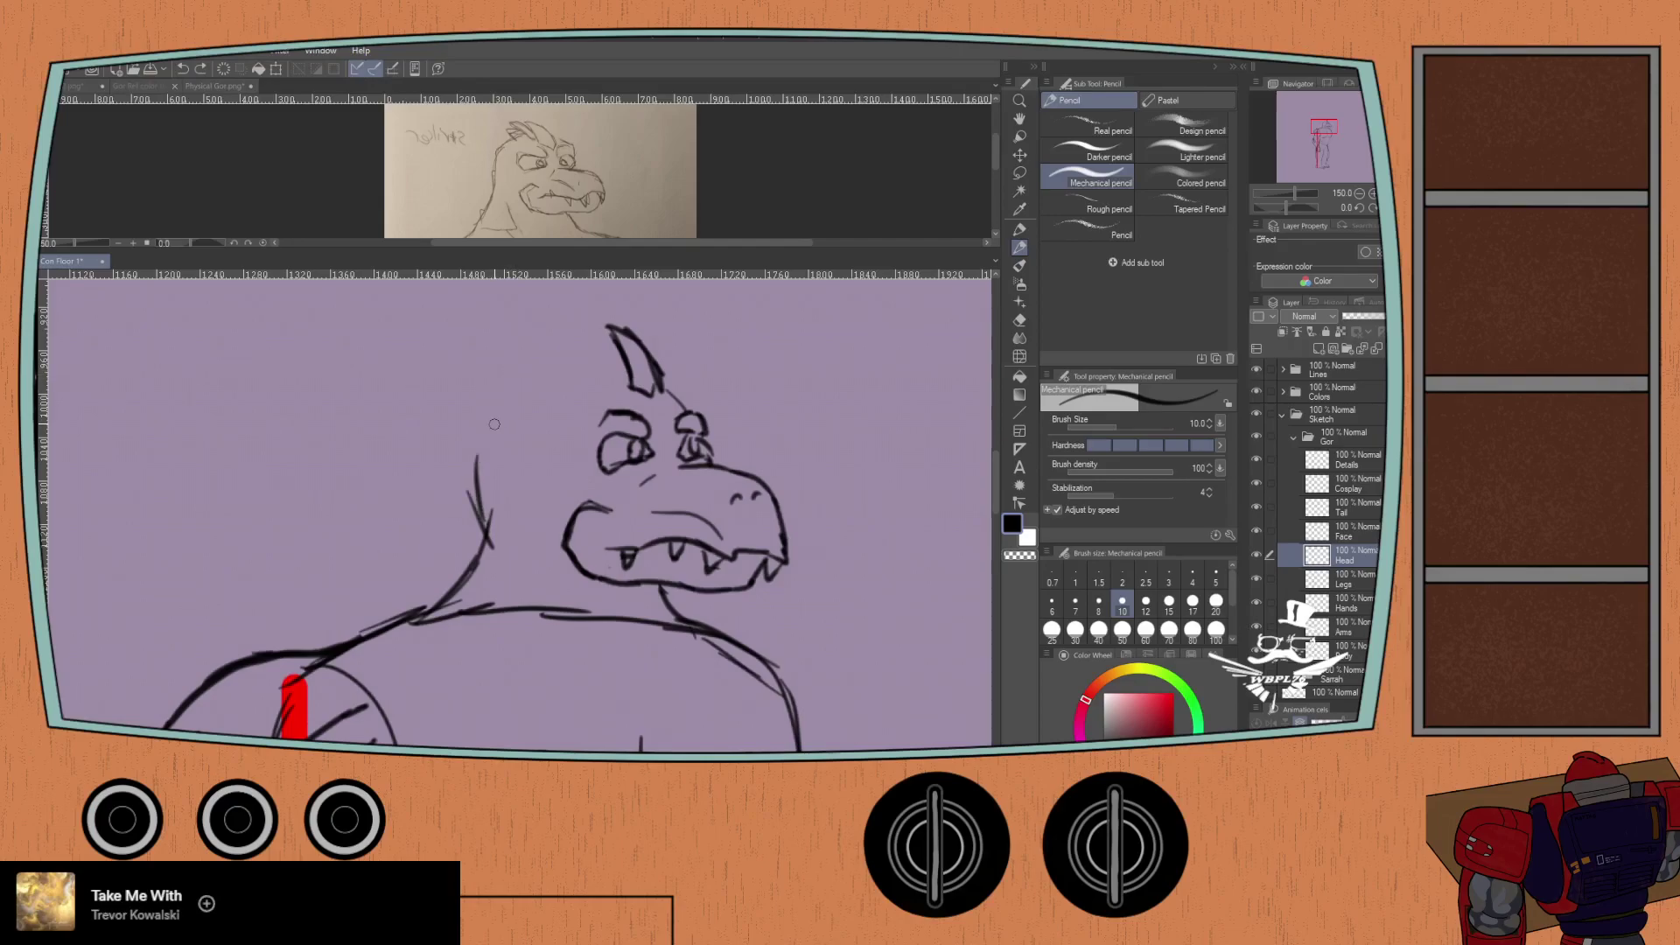
pyautogui.hotkey('ctrl', 'z')
pyautogui.moveTo(484, 525)
pyautogui.mouseDown()
pyautogui.moveTo(490, 420)
pyautogui.moveTo(571, 374)
pyautogui.mouseUp()
pyautogui.hotkey('ctrl', 'z')
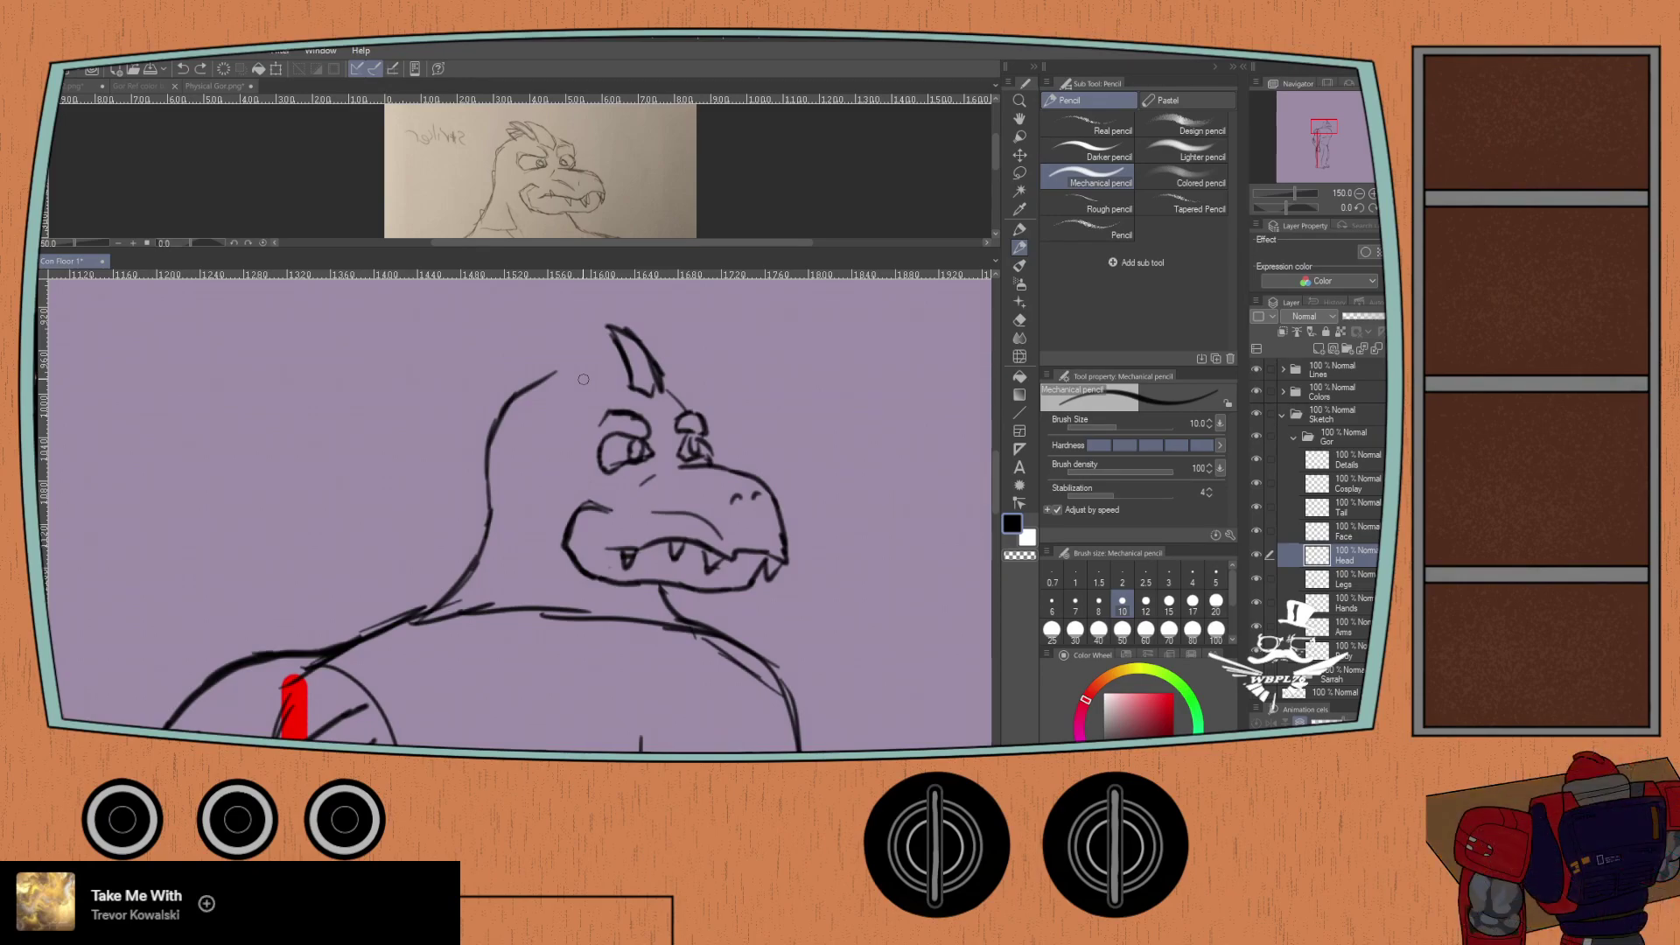
pyautogui.moveTo(554, 371)
pyautogui.mouseDown()
pyautogui.moveTo(494, 424)
pyautogui.moveTo(519, 396)
pyautogui.moveTo(479, 479)
pyautogui.moveTo(484, 538)
pyautogui.moveTo(443, 603)
pyautogui.mouseUp()
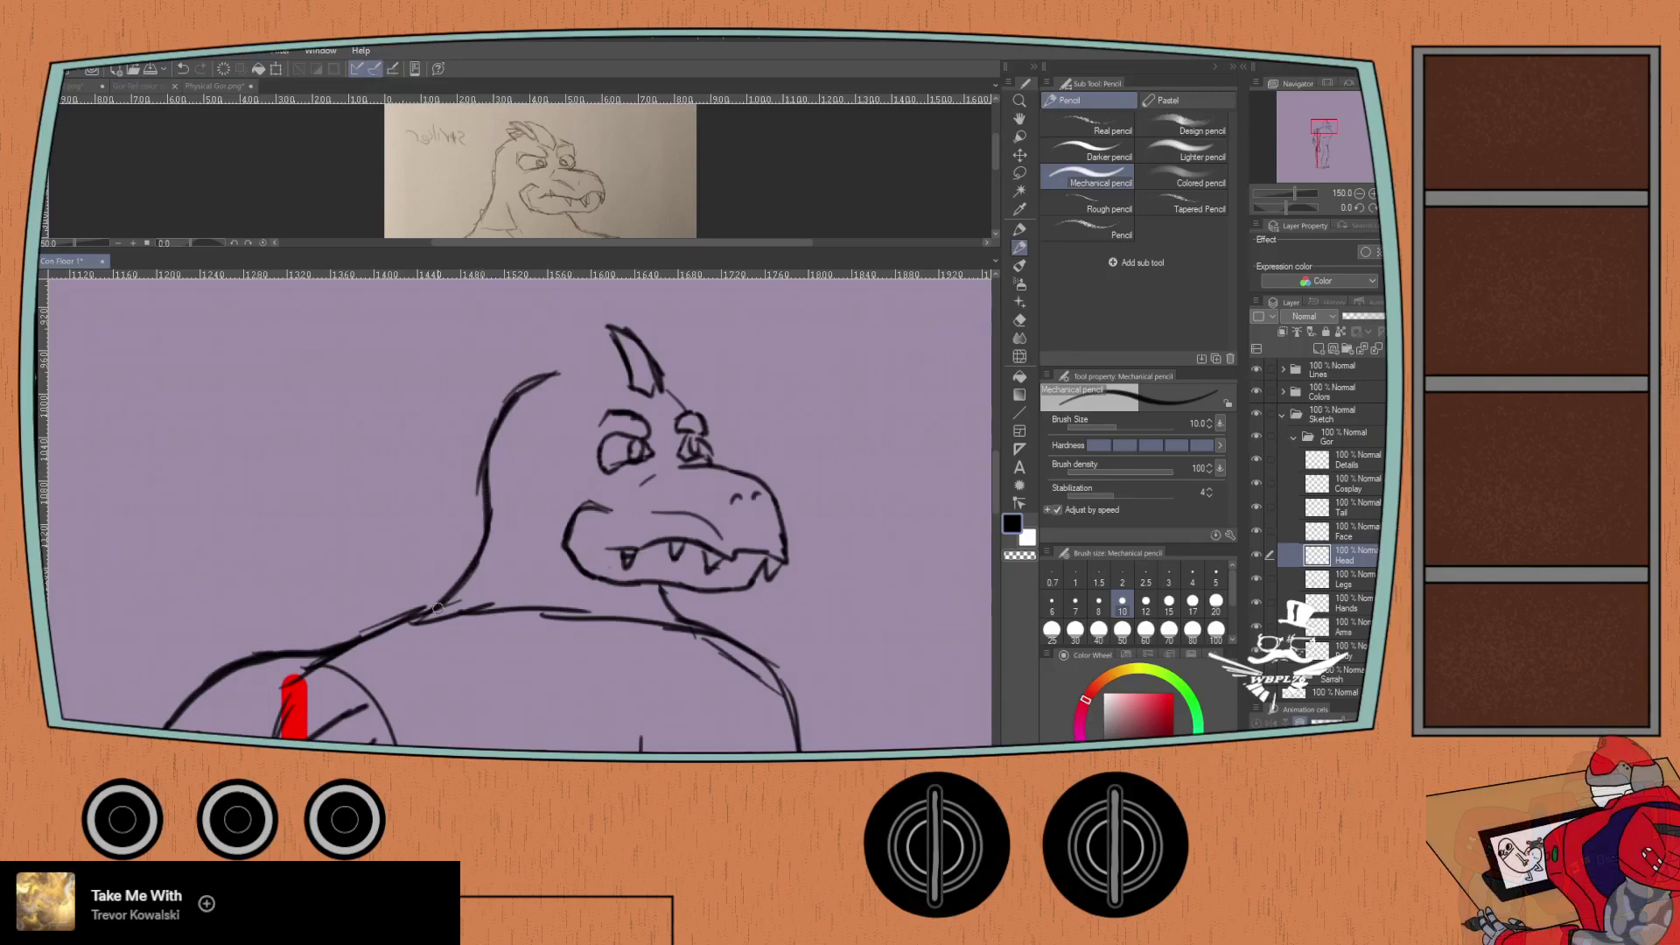
pyautogui.moveTo(552, 374); pyautogui.dragTo(612, 369)
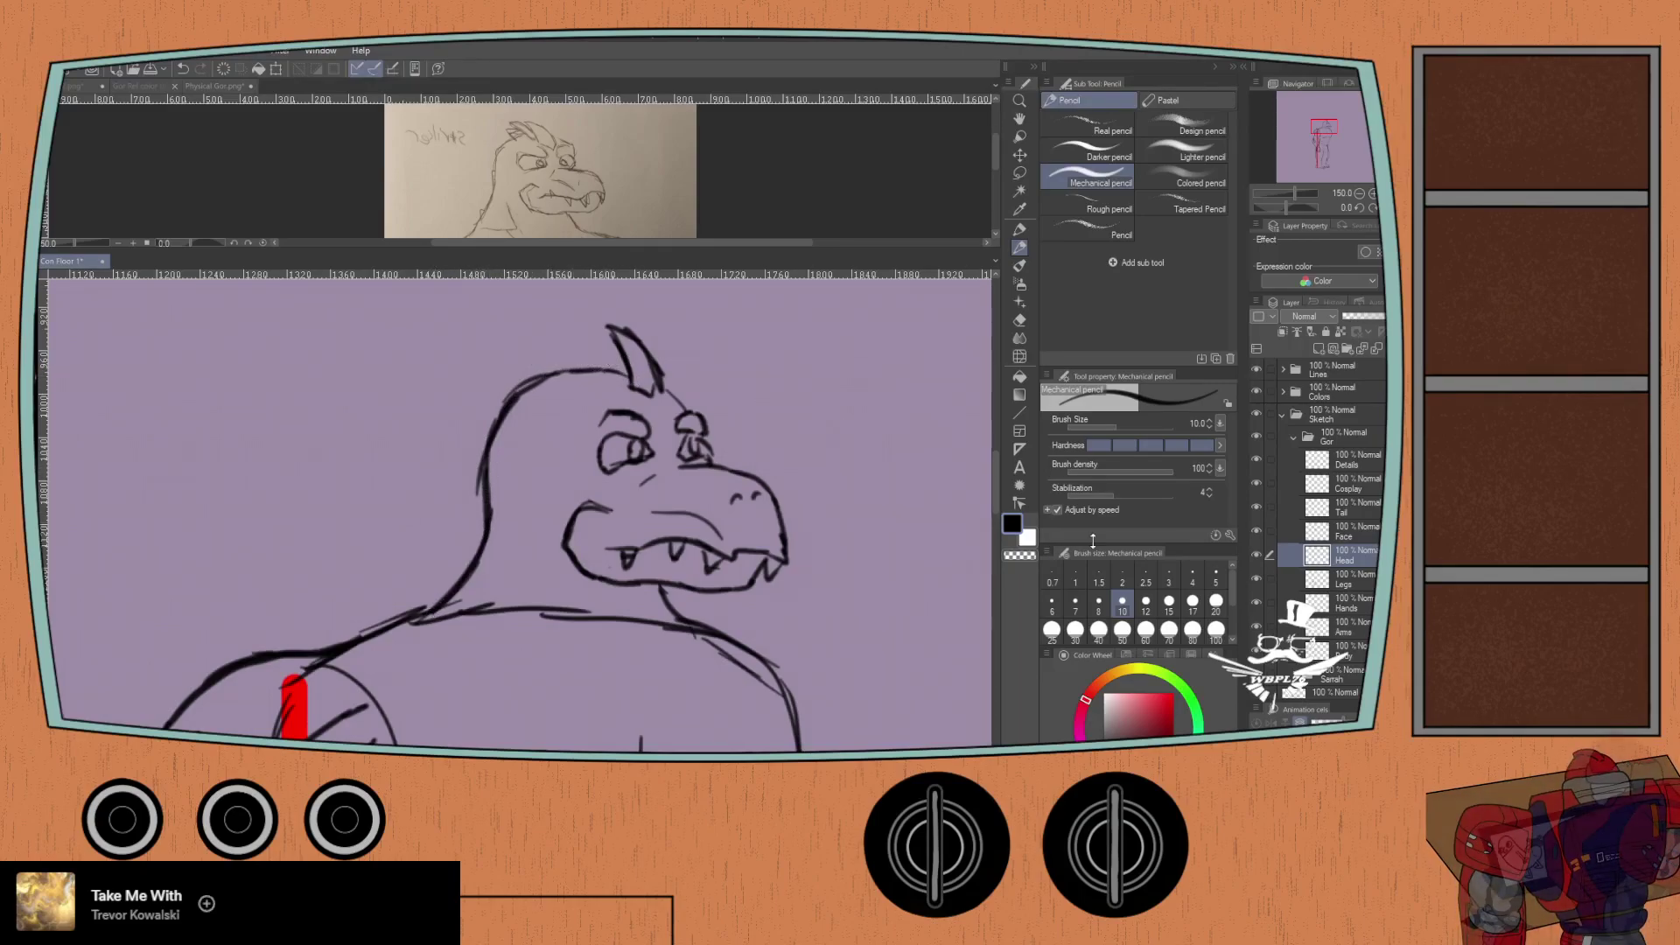
pyautogui.click(1336, 468)
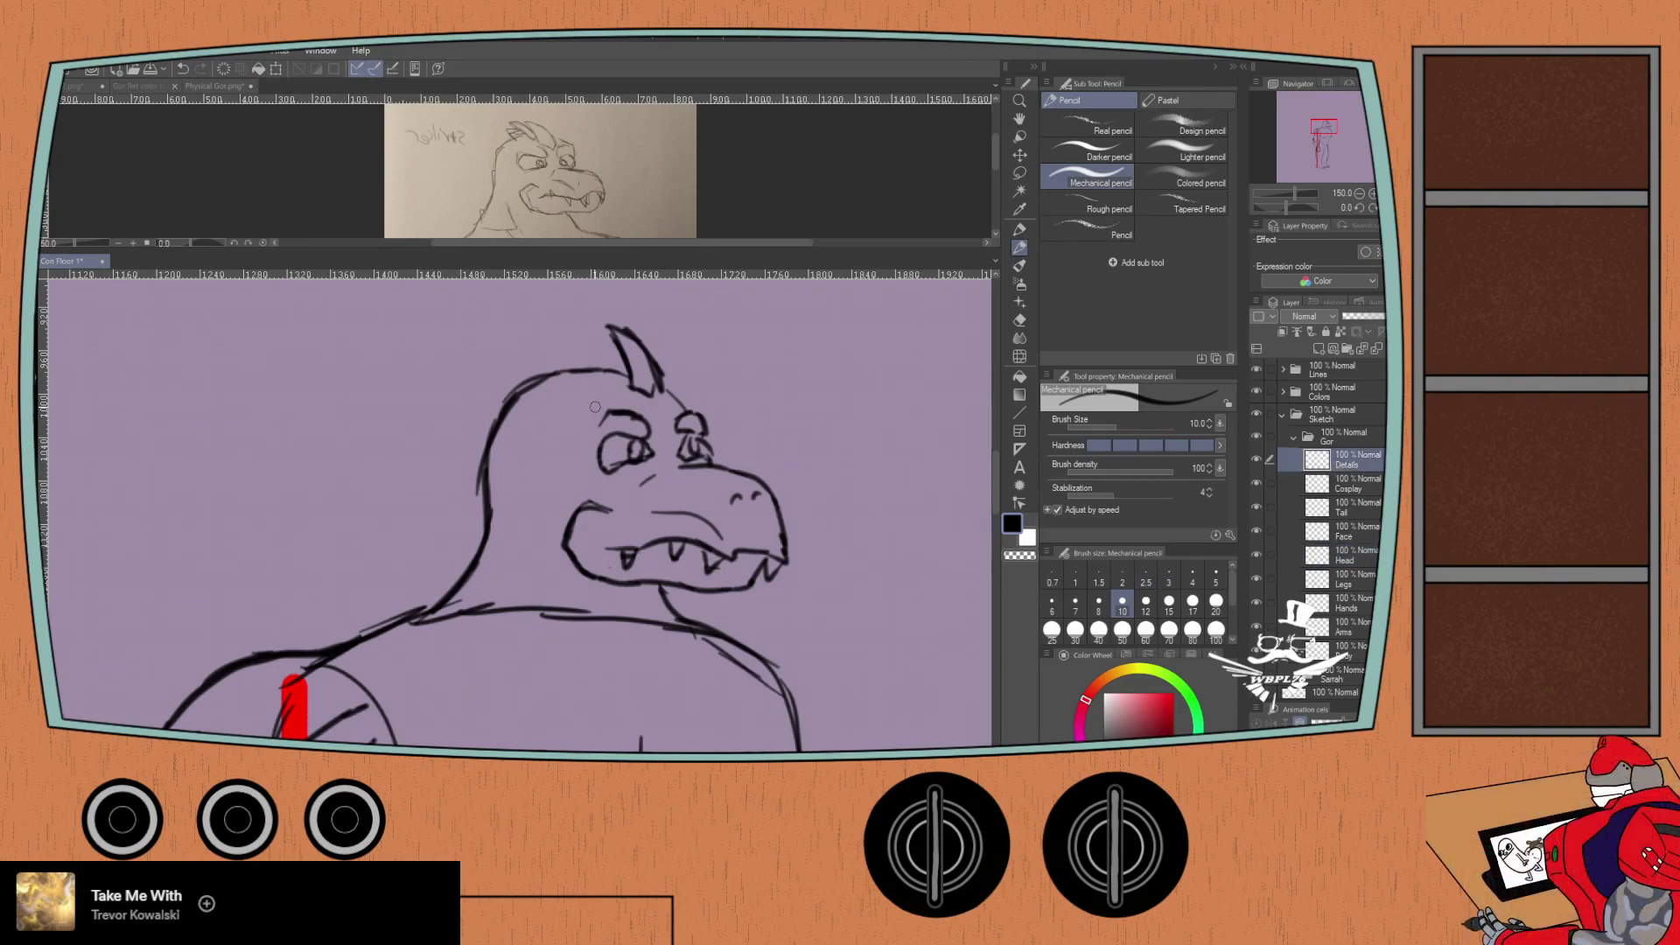
# Step: Move the horn down and right onto the head and sketch a second horn beside it
pyautogui.scroll(2, 587, 355)
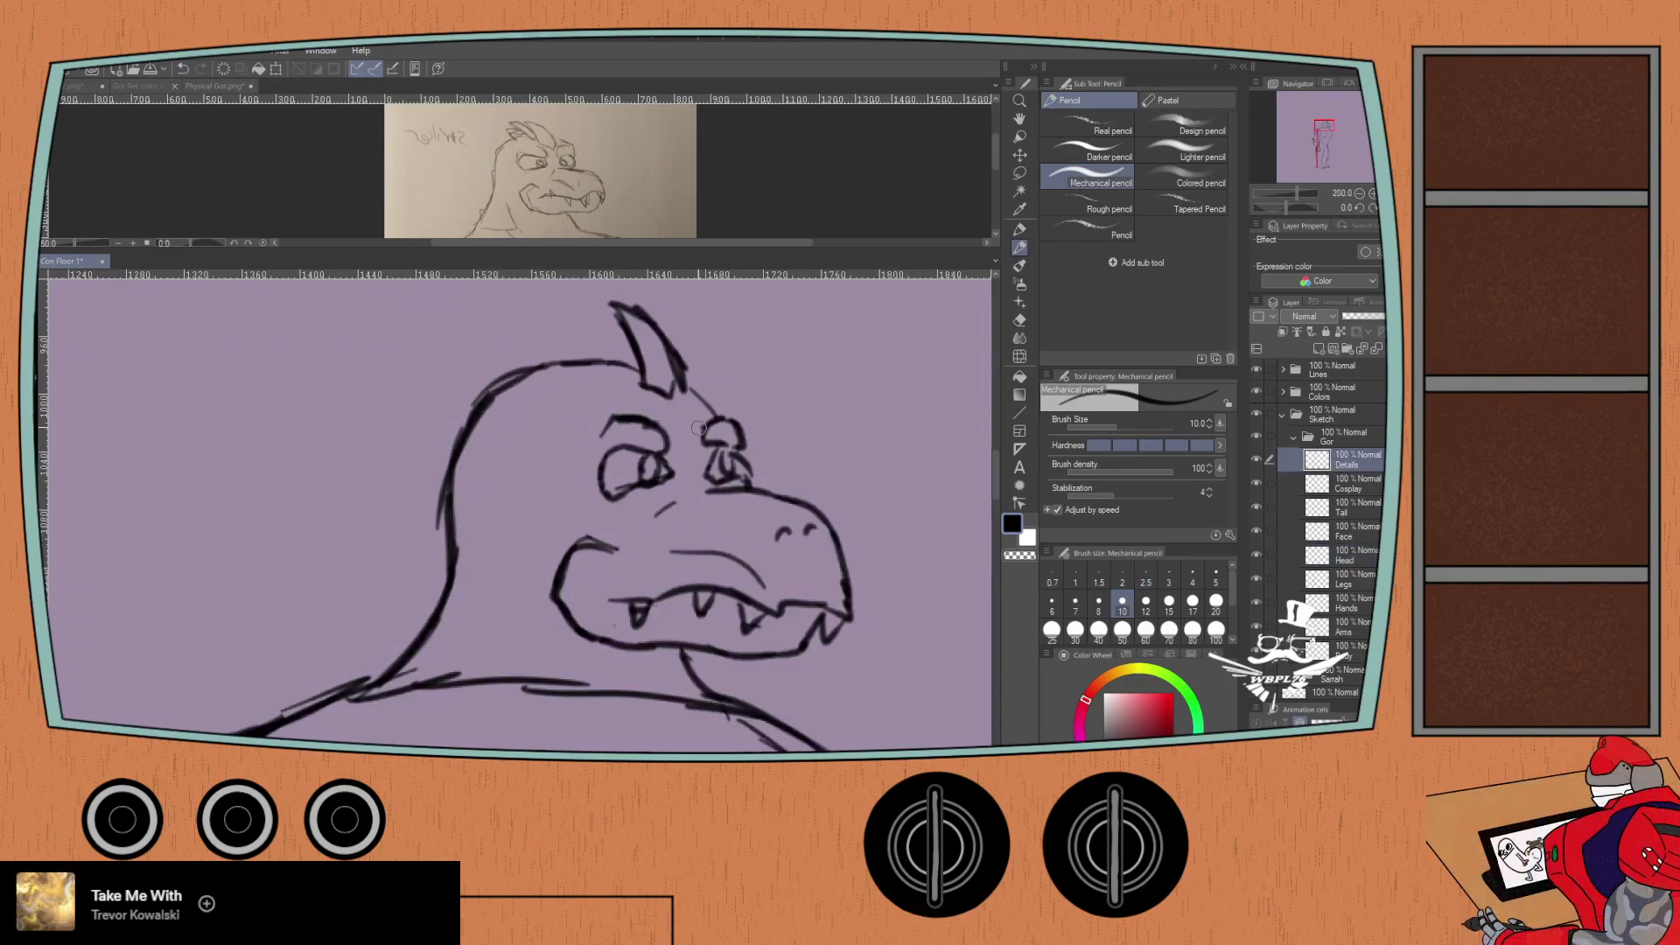
pyautogui.hotkey('ctrl', 't')
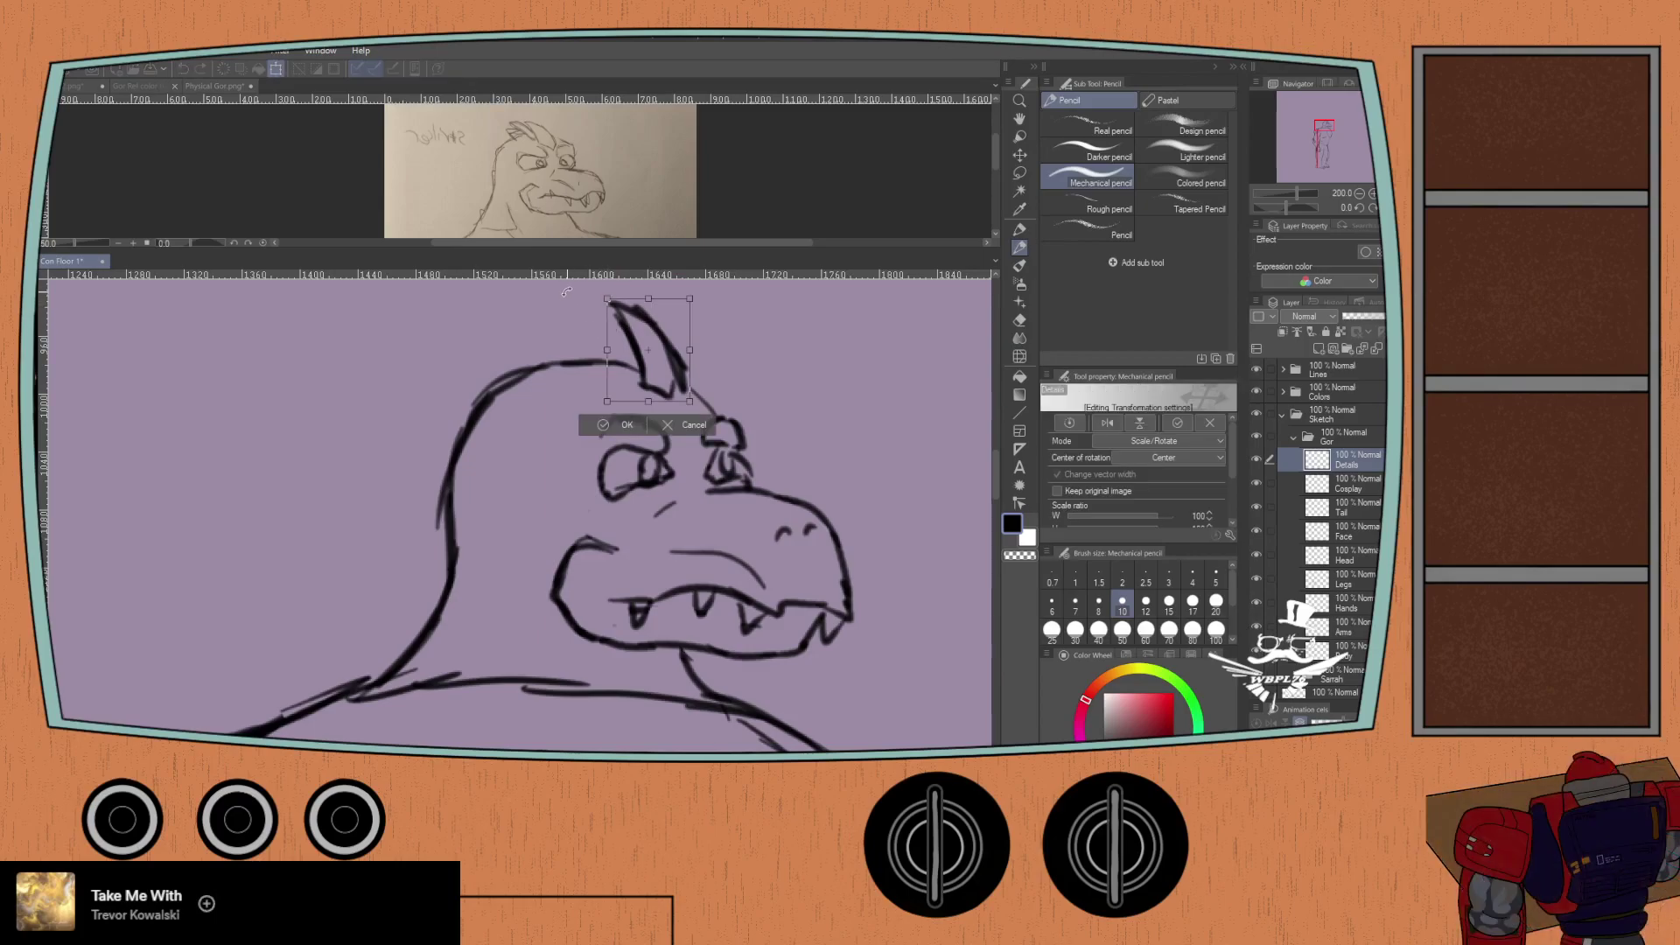
pyautogui.moveTo(629, 346)
pyautogui.mouseDown()
pyautogui.moveTo(639, 389)
pyautogui.moveTo(639, 367)
pyautogui.mouseUp()
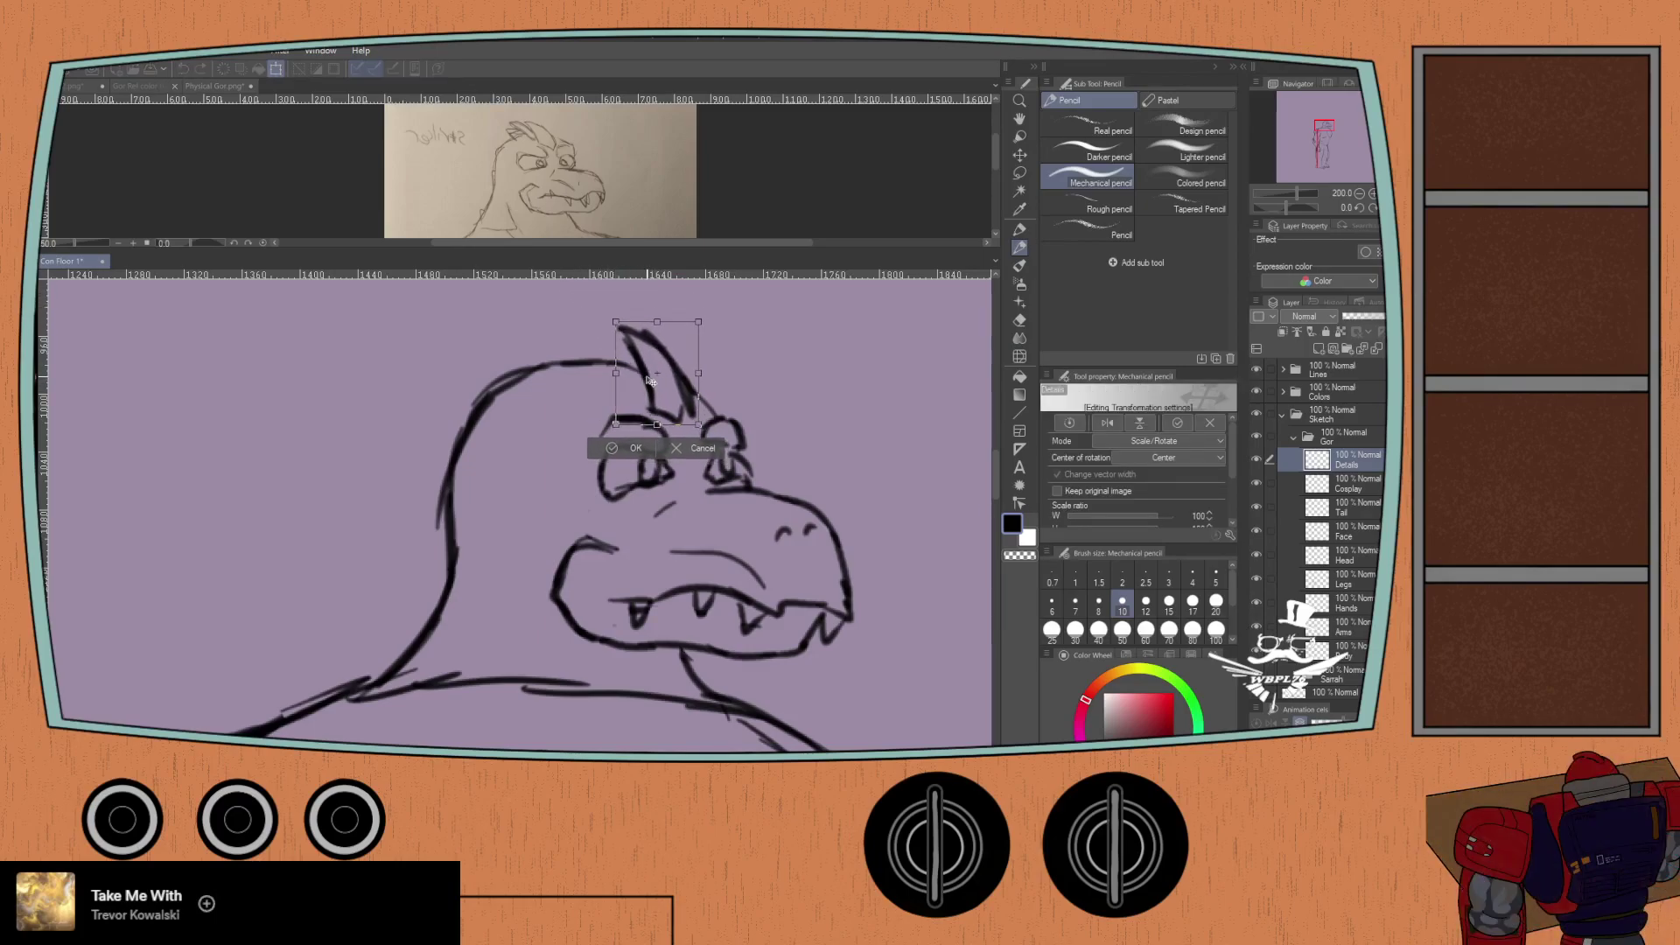
pyautogui.click(621, 444)
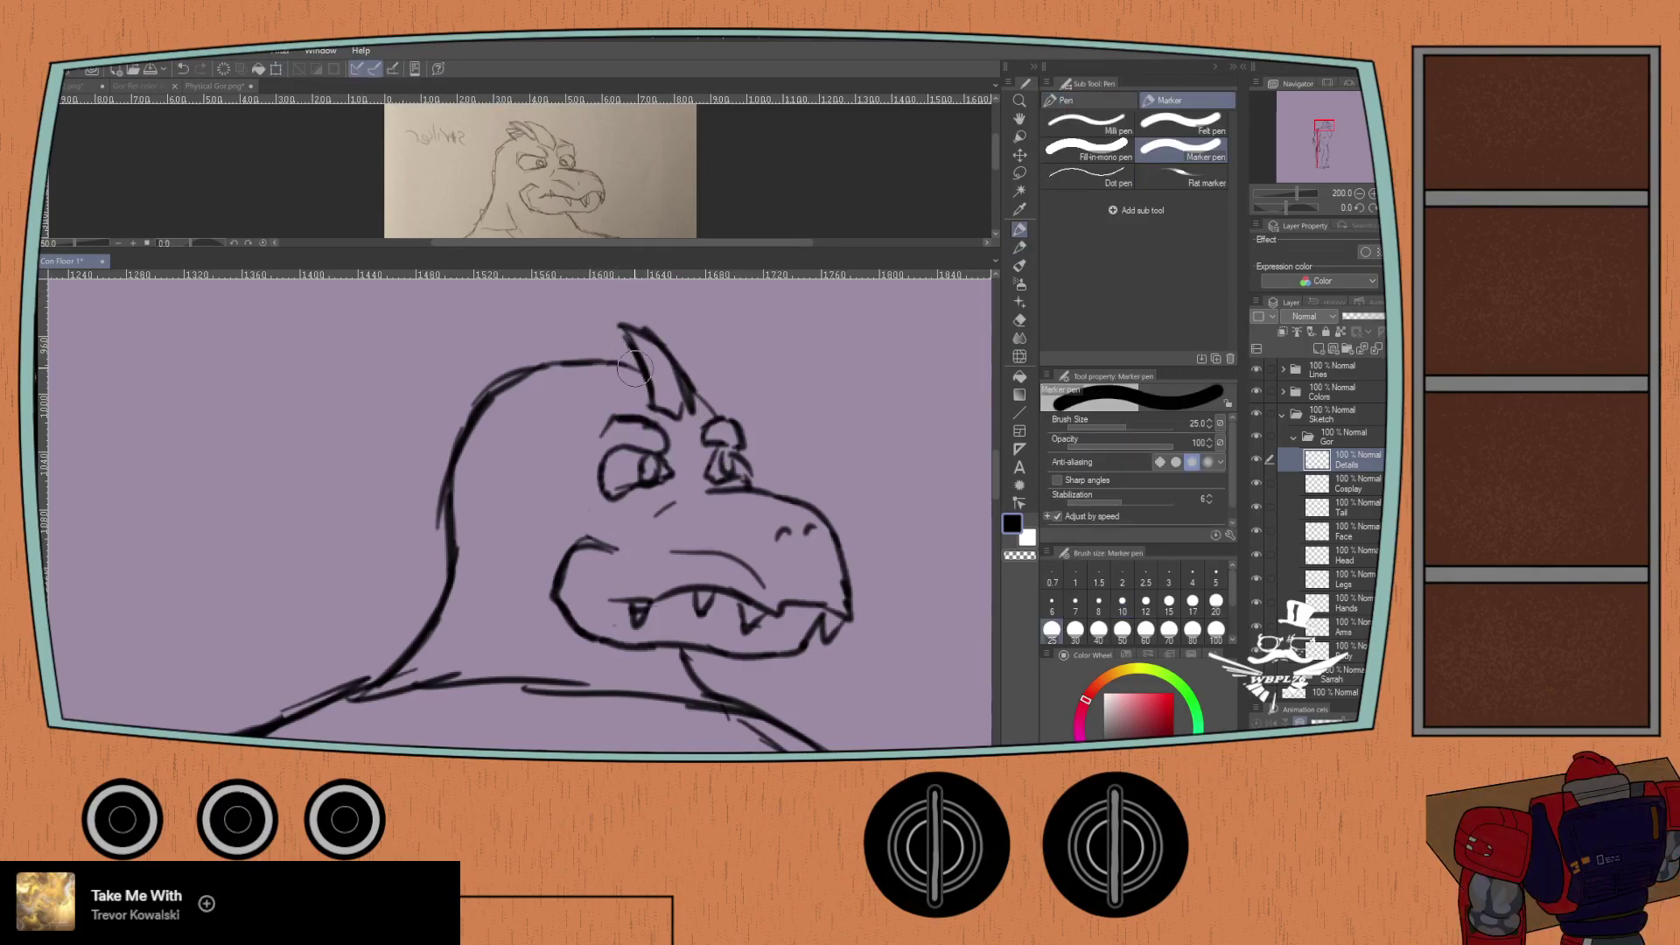
pyautogui.moveTo(642, 388)
pyautogui.mouseDown()
pyautogui.moveTo(608, 374)
pyautogui.moveTo(574, 322)
pyautogui.moveTo(623, 347)
pyautogui.moveTo(634, 386)
pyautogui.moveTo(550, 338)
pyautogui.moveTo(604, 357)
pyautogui.mouseUp()
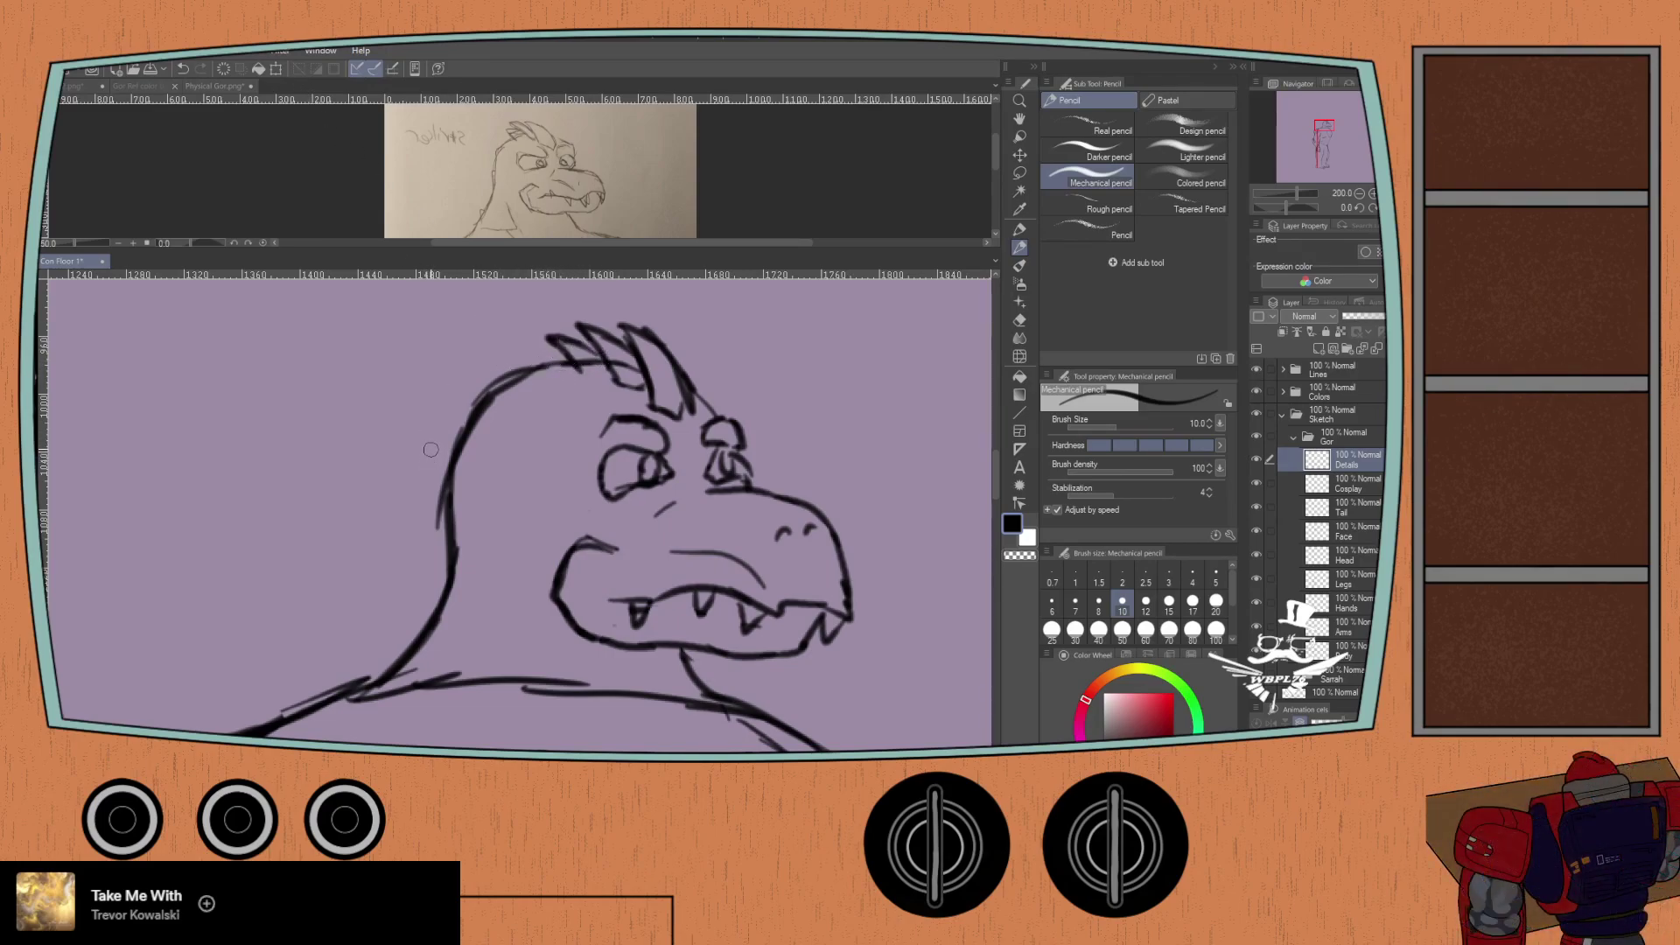
pyautogui.scroll(-3, 367, 371)
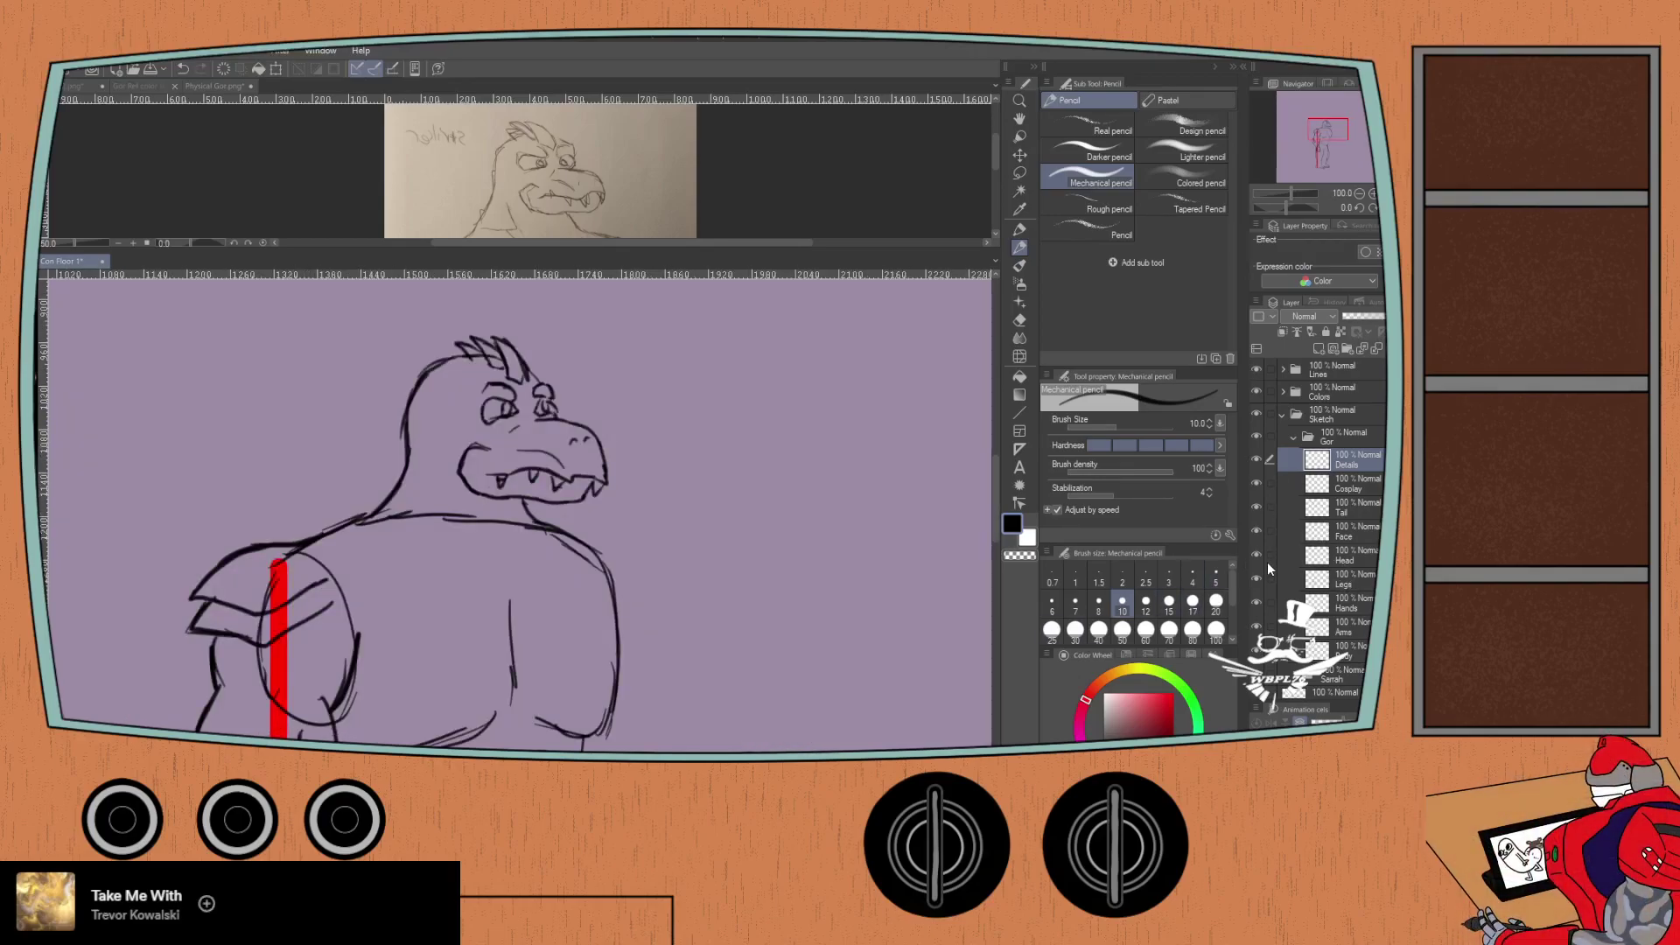
# Step: Select the Face and Head layers together and shift them left
pyautogui.moveTo(1267, 531); pyautogui.dragTo(1268, 554)
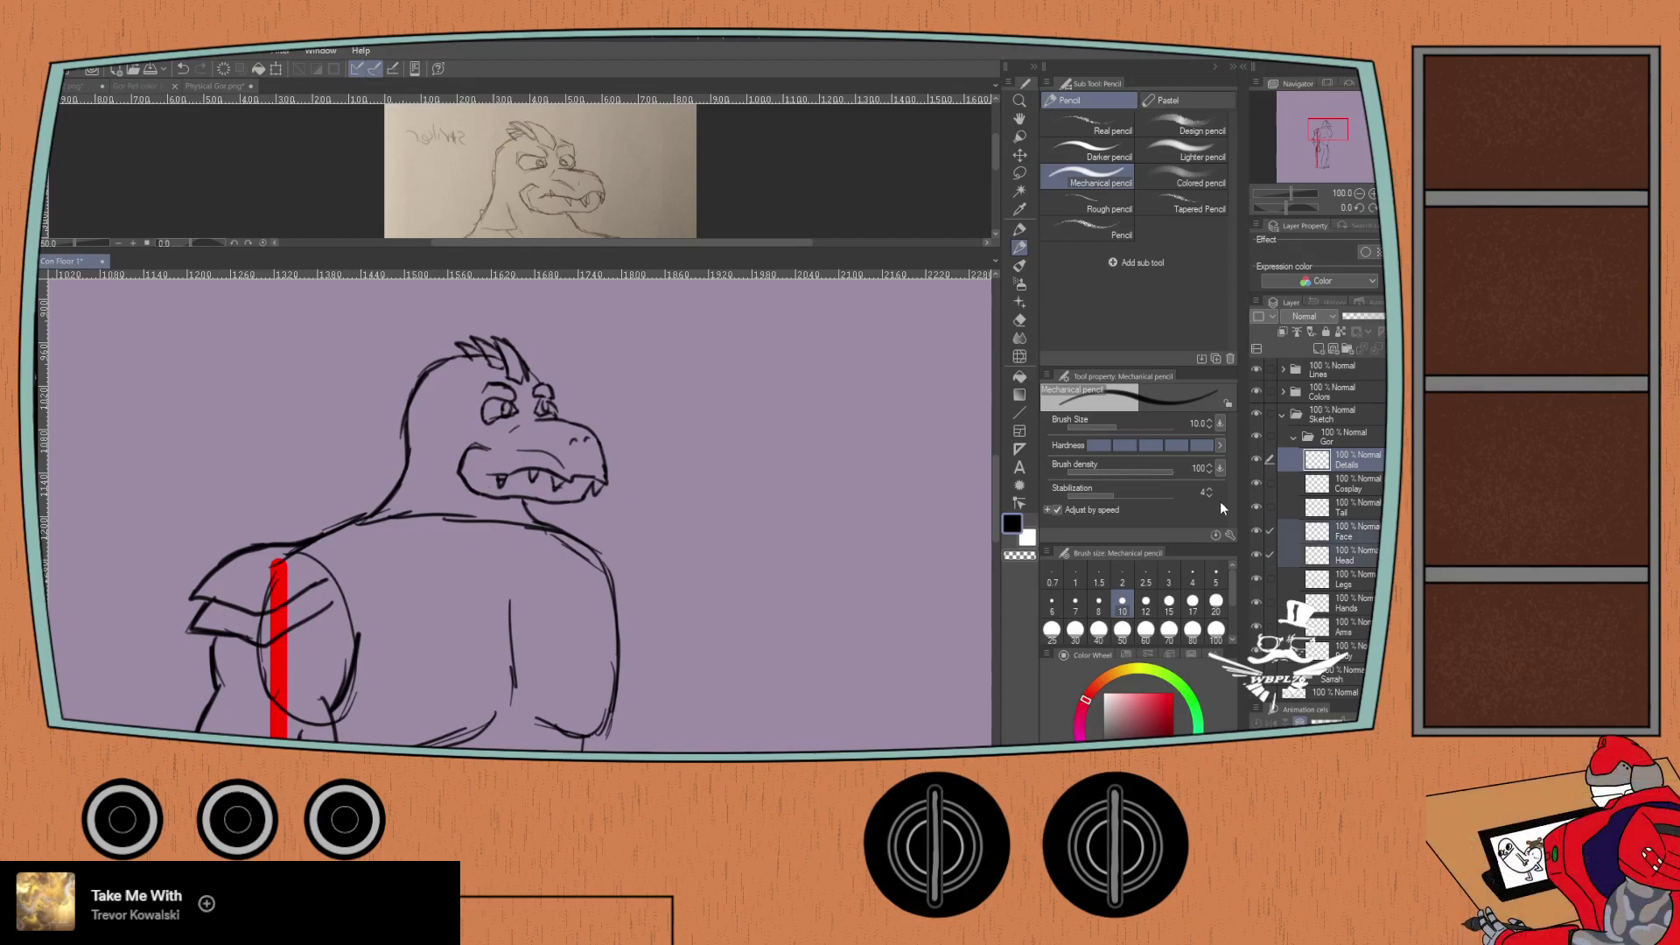
pyautogui.hotkey('ctrl', 't')
pyautogui.moveTo(341, 437); pyautogui.dragTo(340, 437)
pyautogui.click(378, 580)
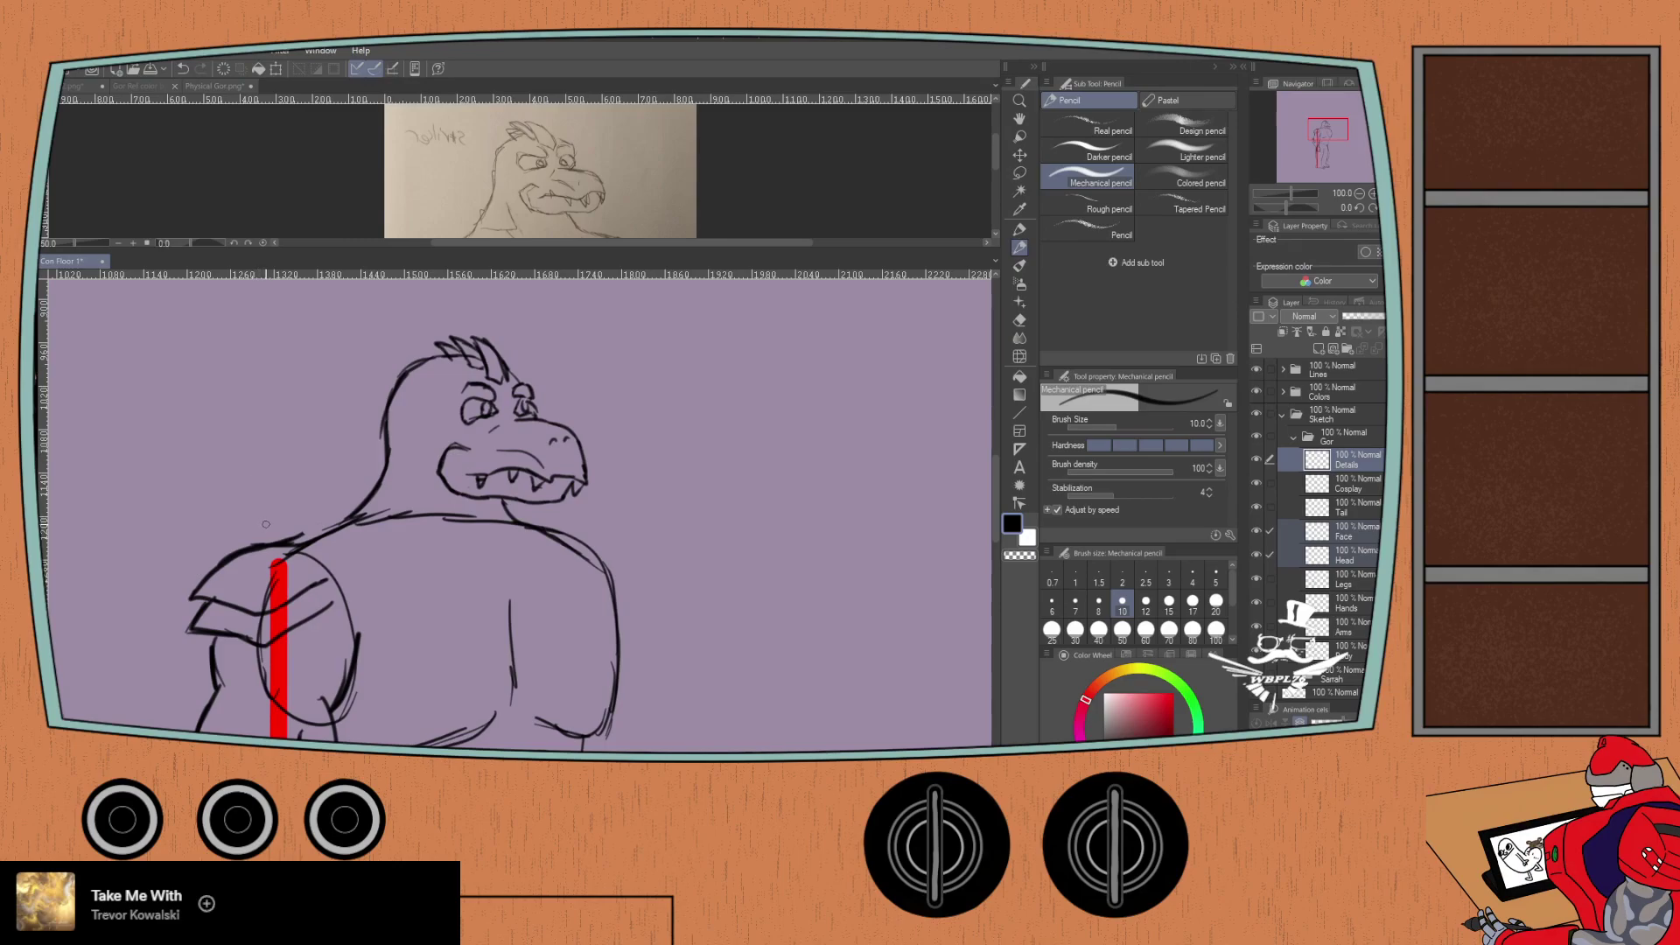
# Step: Zoom out and pan to see the whole dragon down to its legs, selecting the Body layer
pyautogui.press('e')
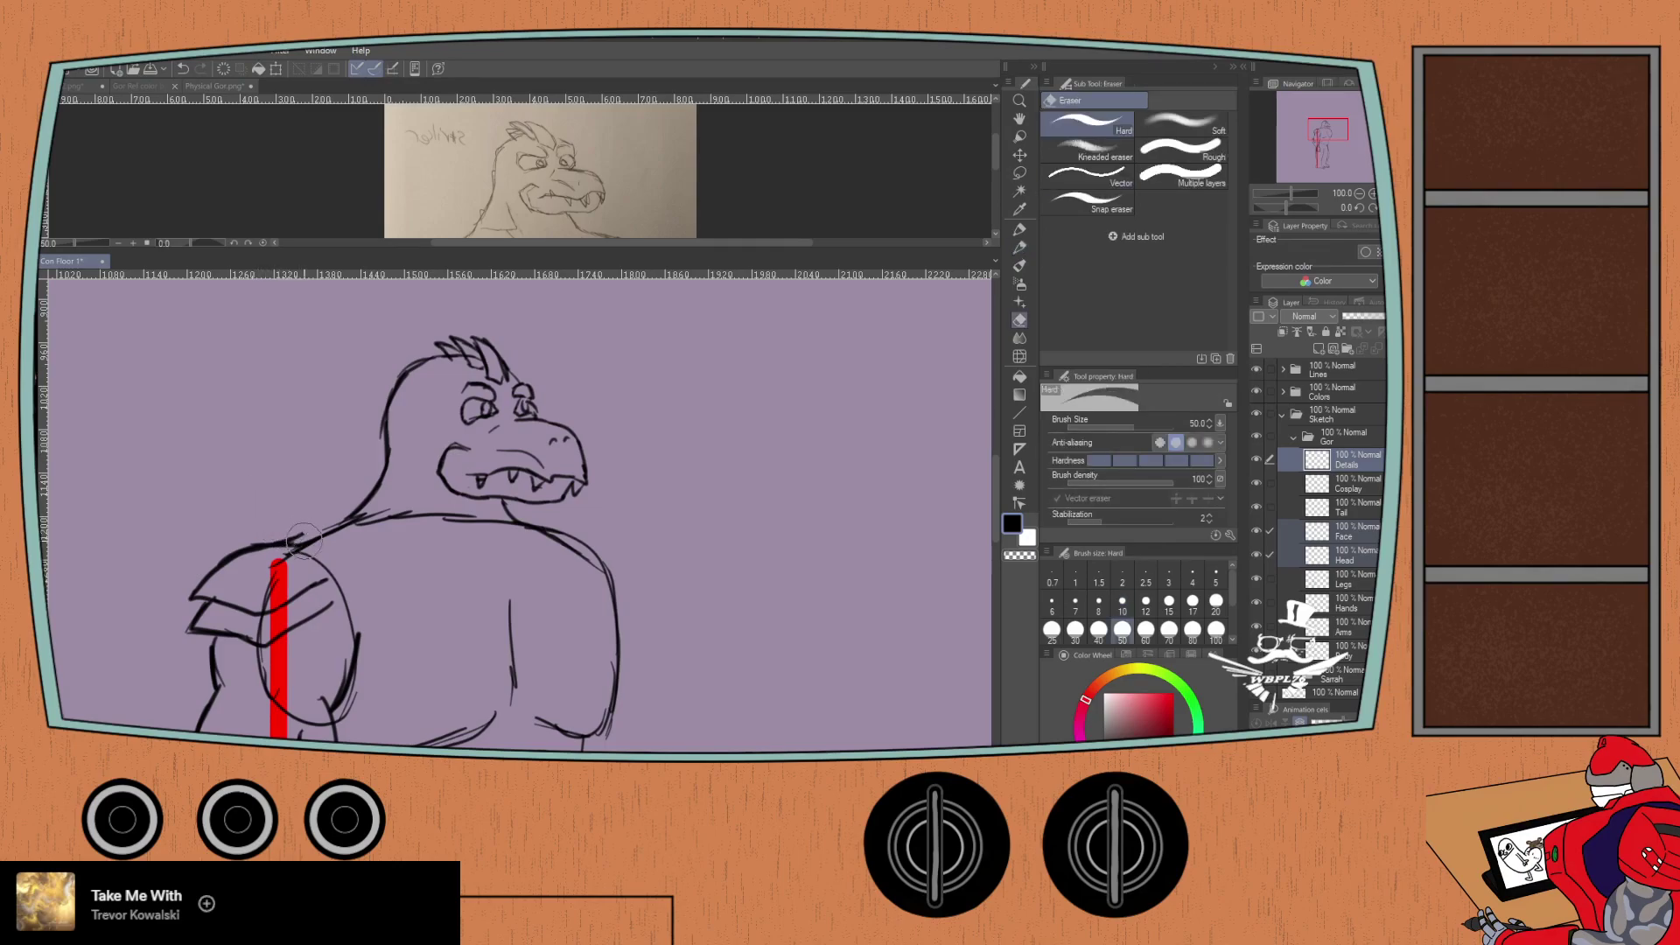
pyautogui.click(1330, 560)
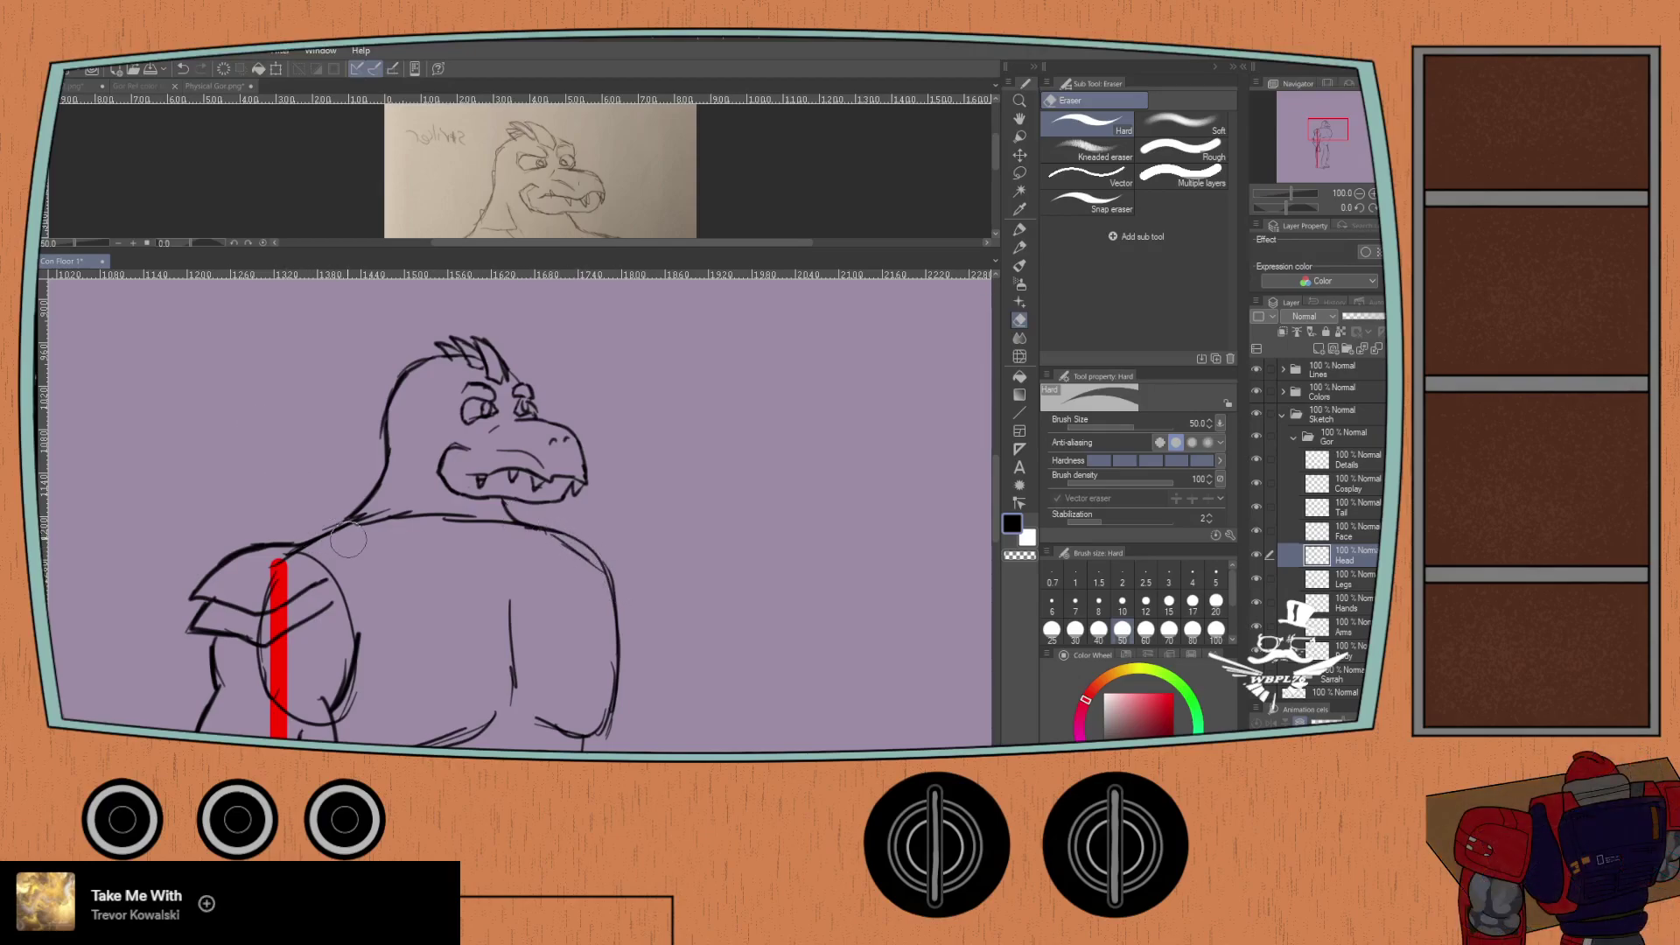
pyautogui.press('p')
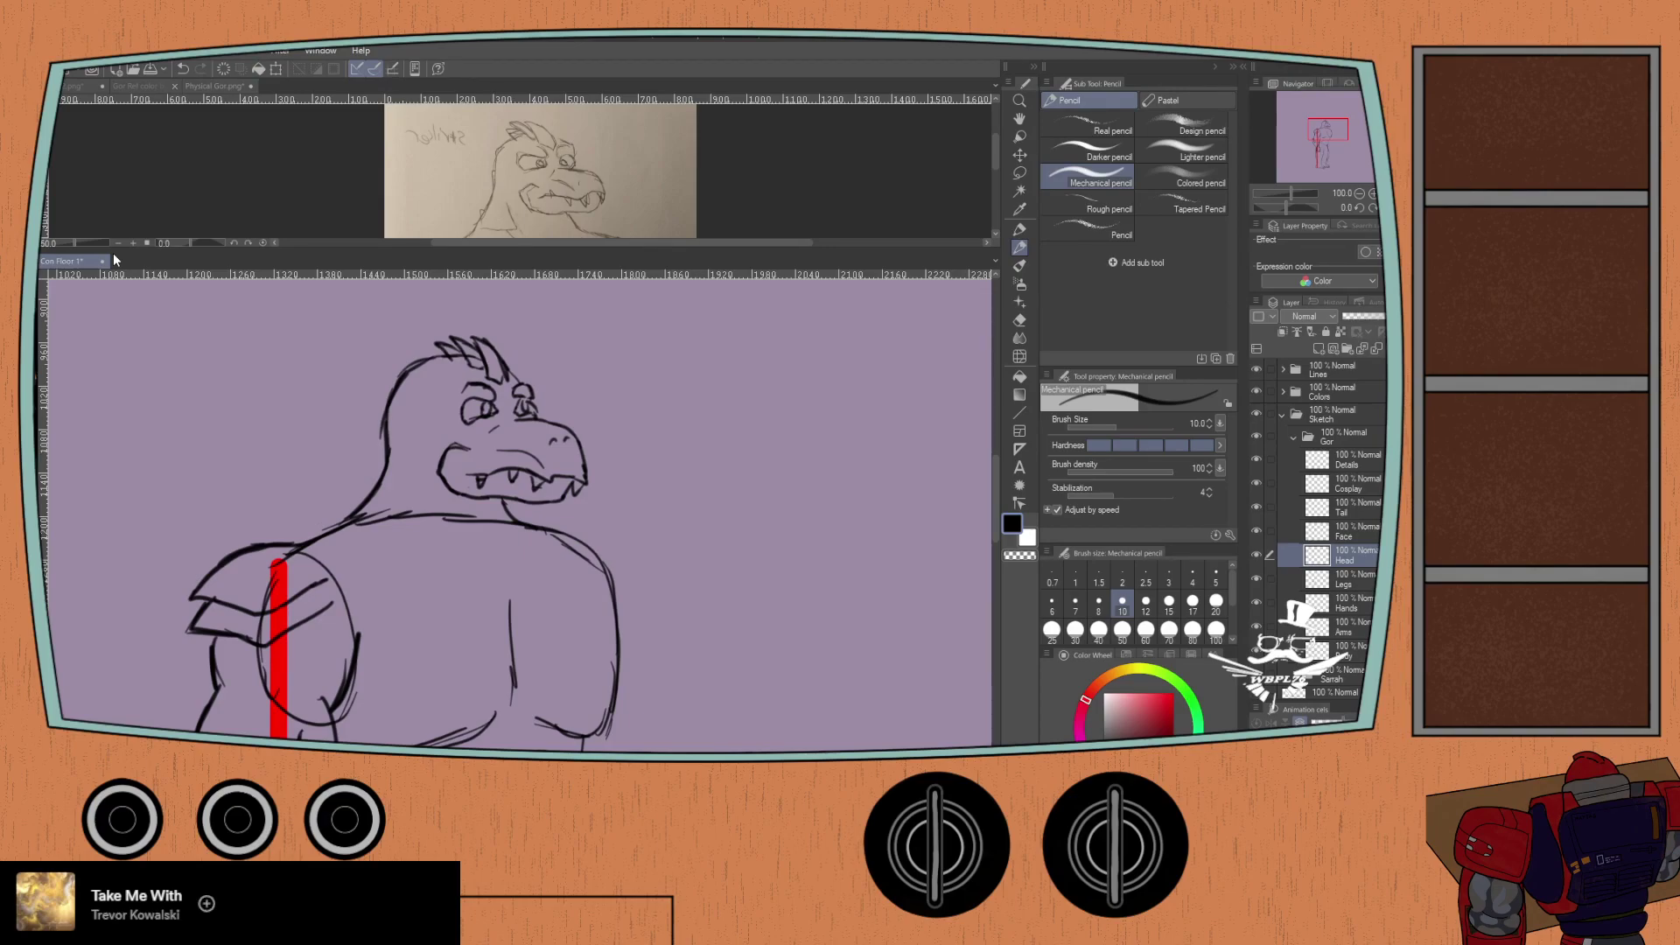
pyautogui.hotkey('ctrl', '-')
pyautogui.moveTo(221, 502)
pyautogui.mouseDown()
pyautogui.moveTo(206, 429)
pyautogui.moveTo(184, 409)
pyautogui.moveTo(189, 465)
pyautogui.mouseUp()
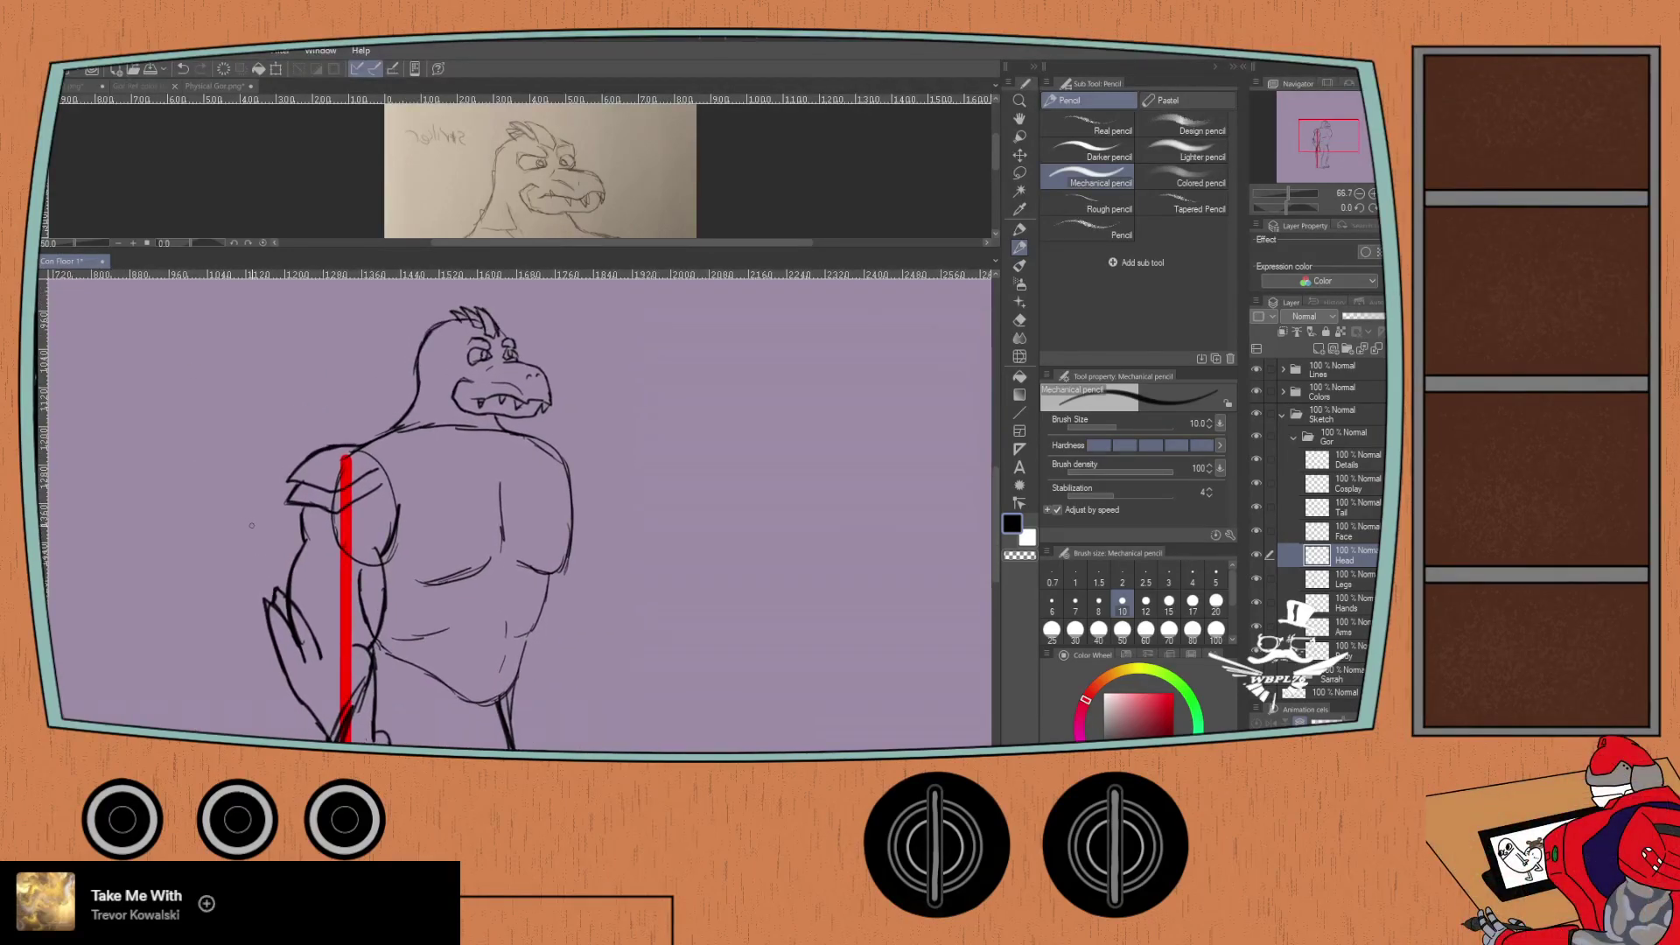
pyautogui.scroll(2, 254, 528)
pyautogui.scroll(-2, 304, 557)
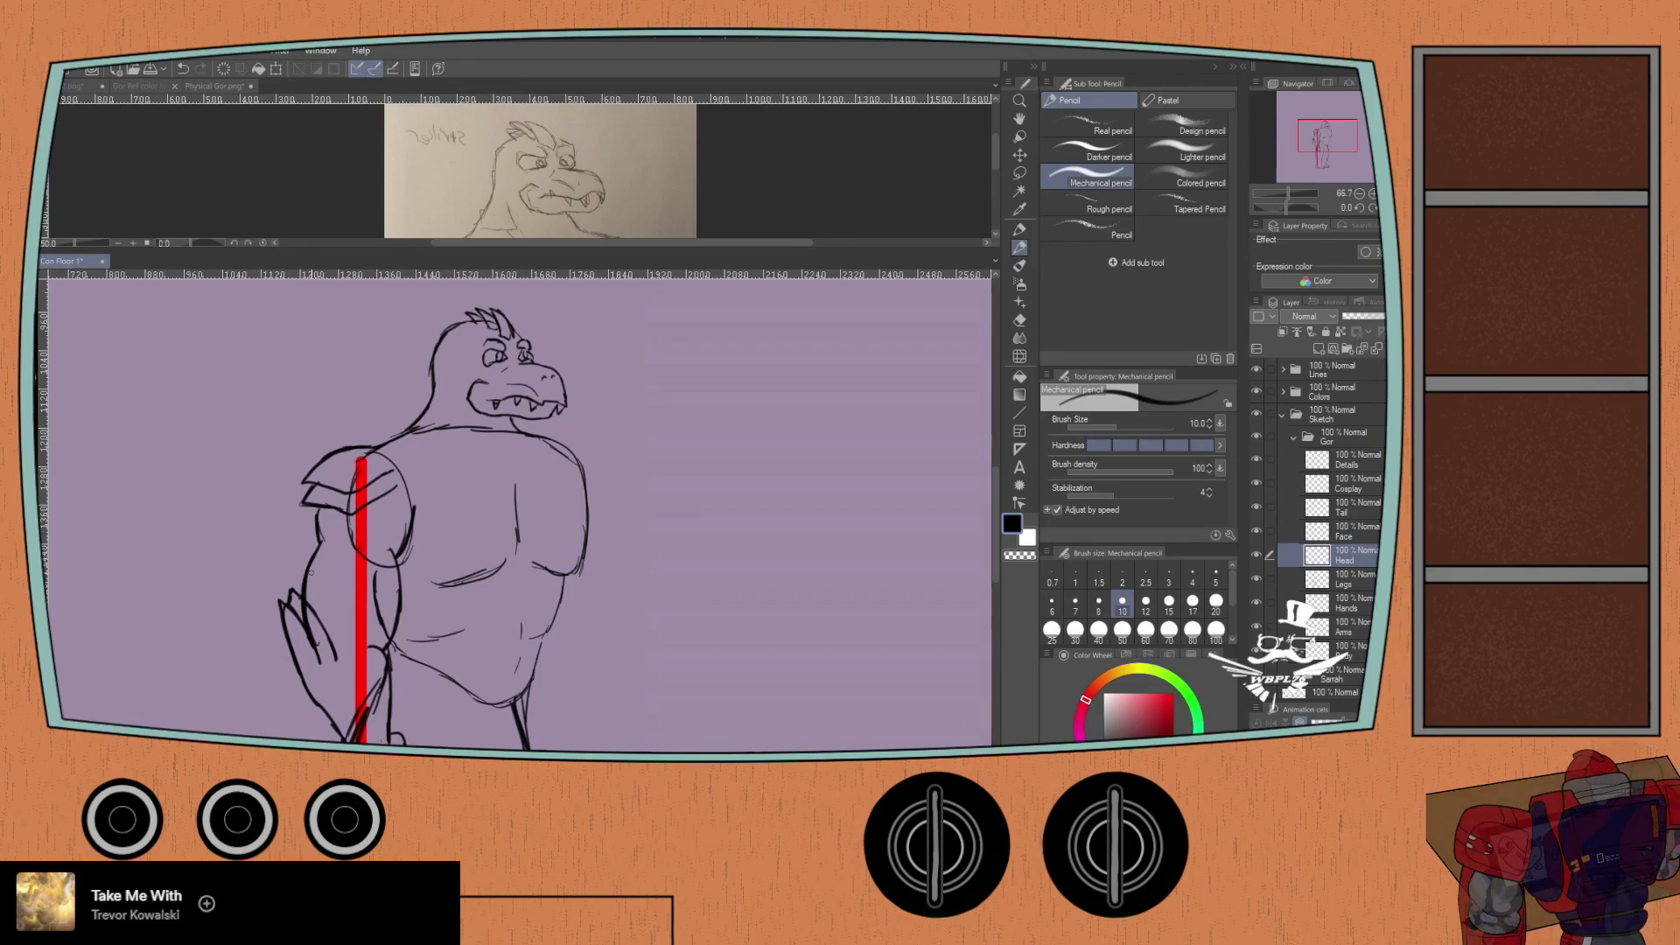
pyautogui.click(1348, 649)
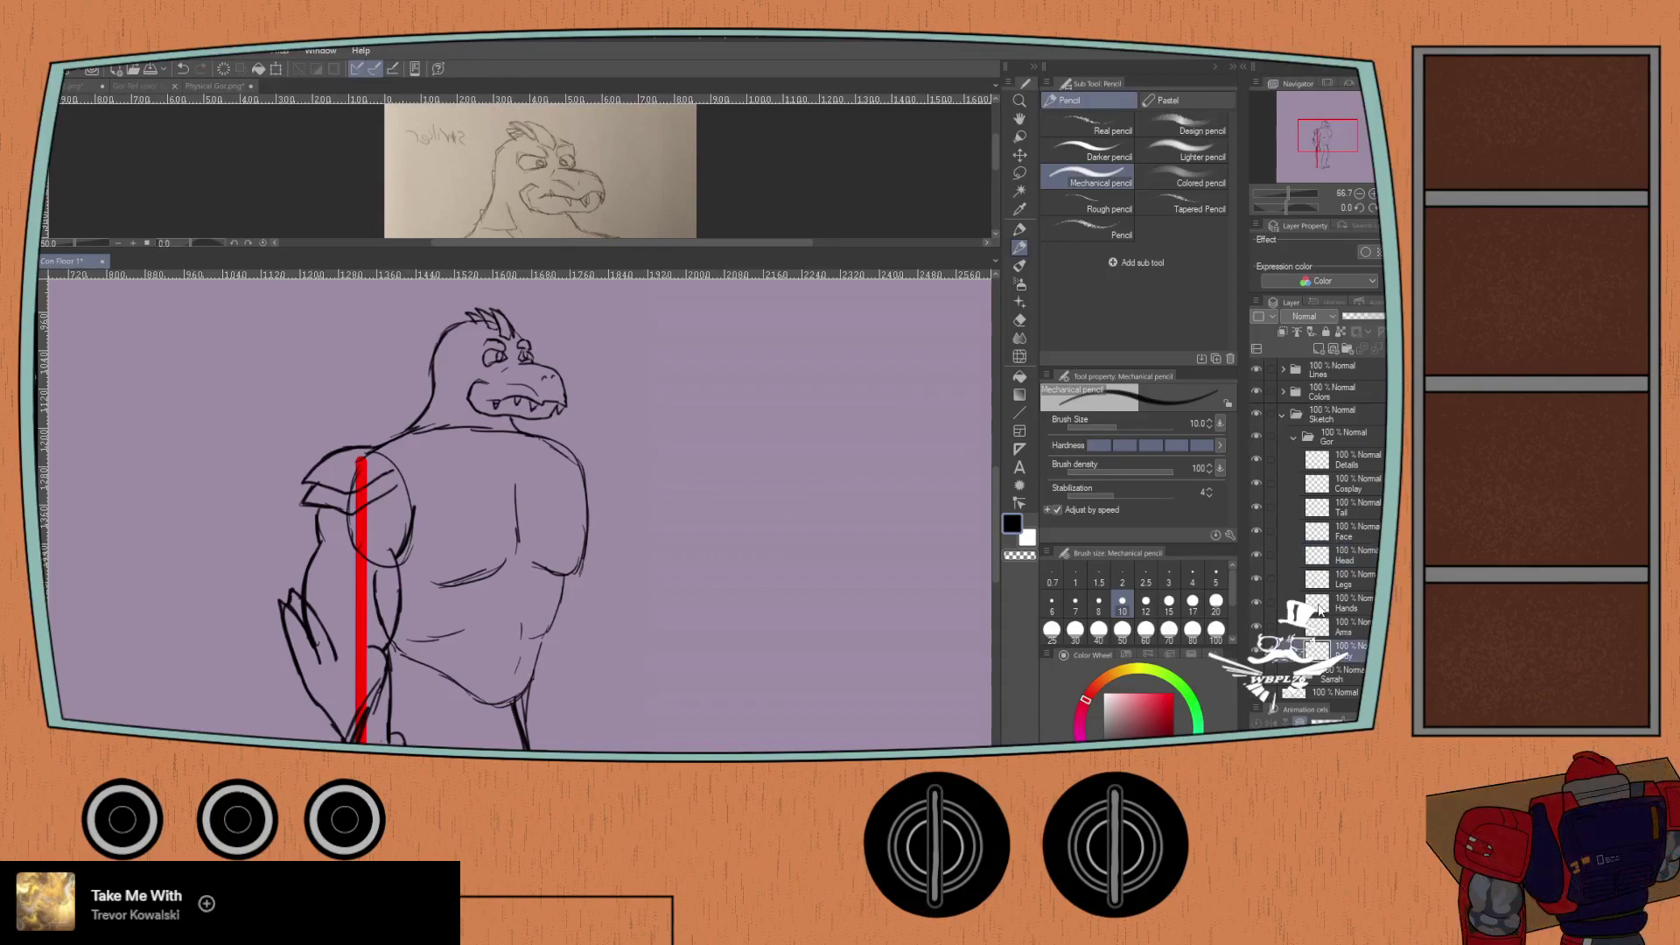
# Step: Select the Hands layer and toggle the rough sketch, Legs and Arms layers to compare them
pyautogui.click(1289, 602)
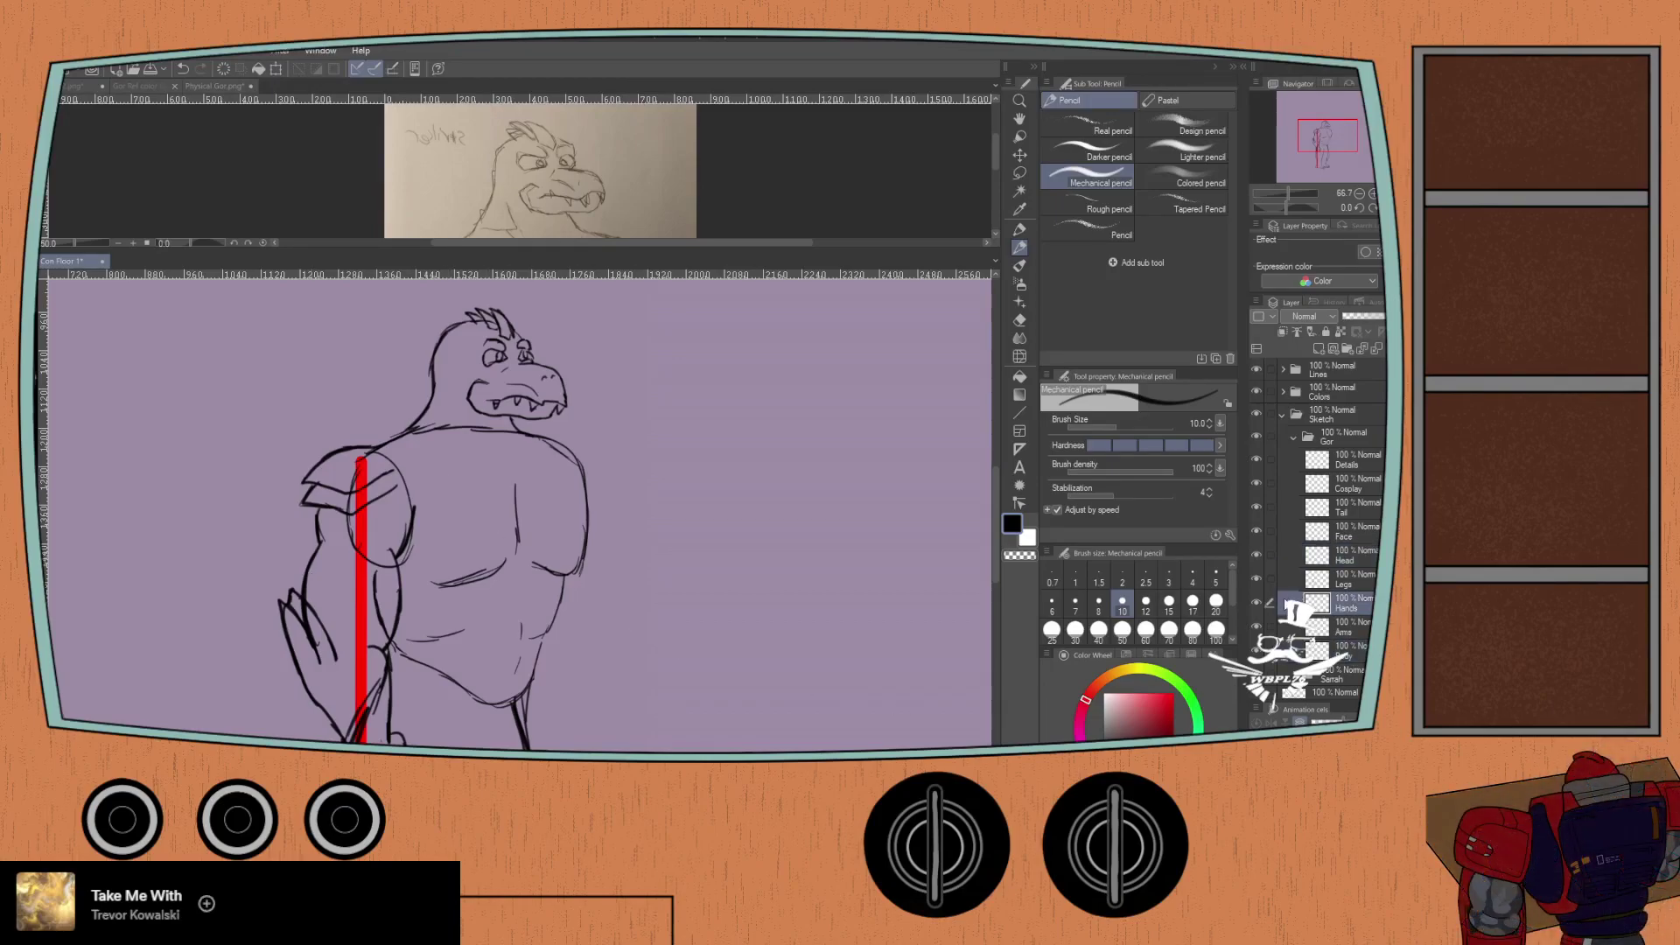
pyautogui.scroll(-1, 1312, 603)
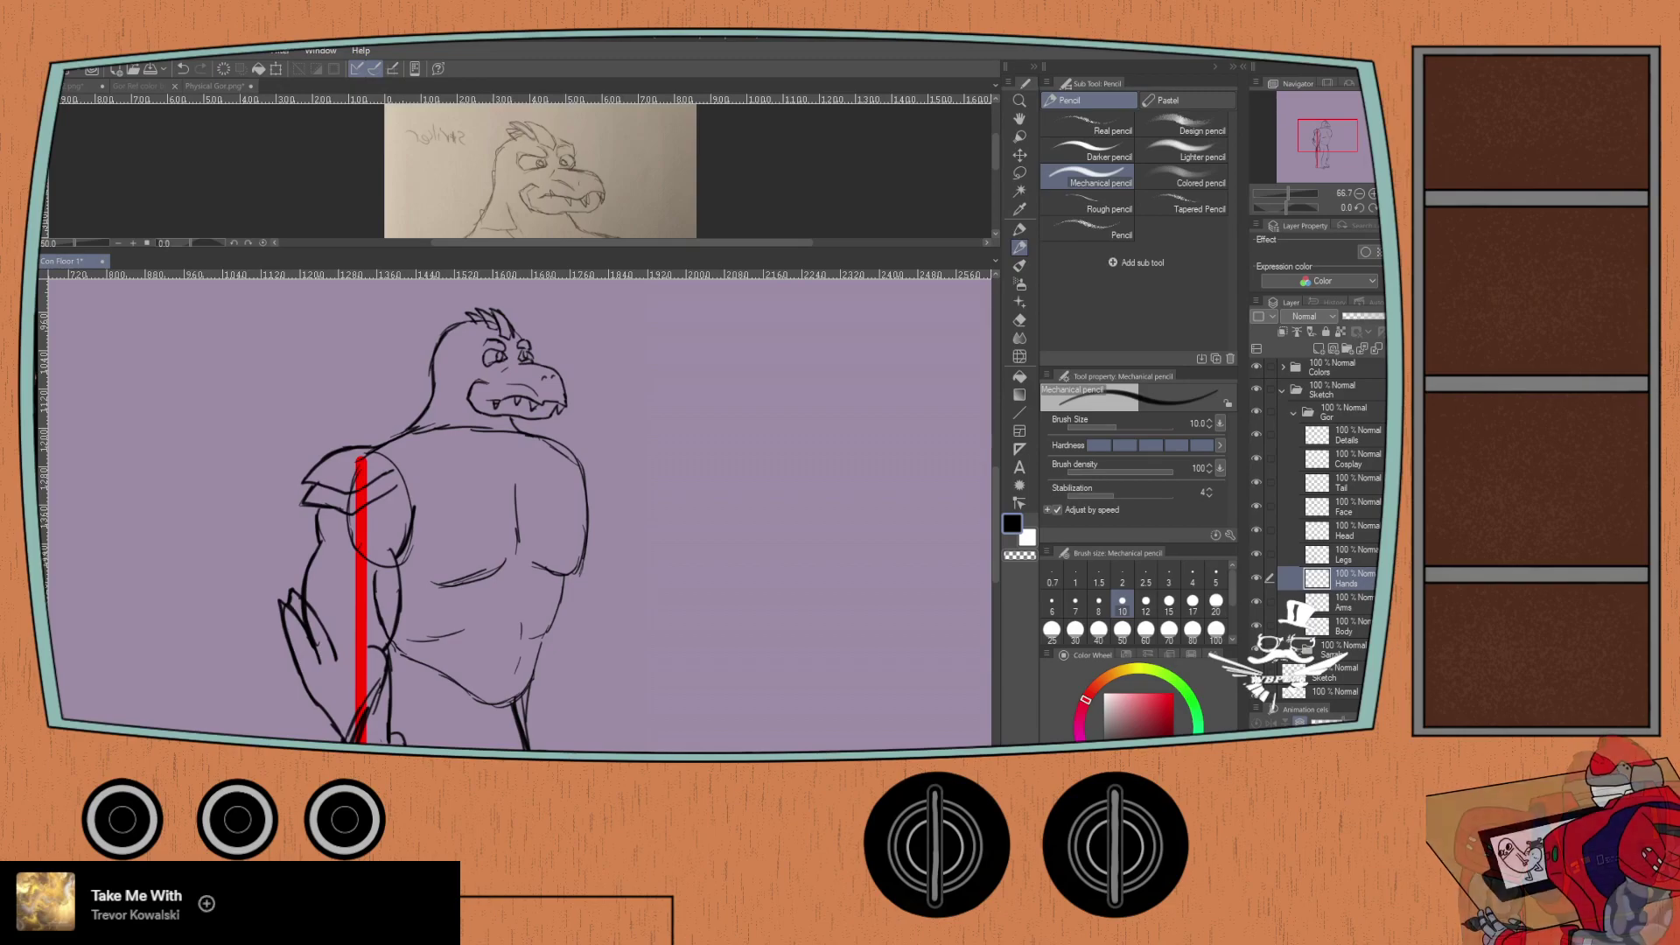
pyautogui.click(1256, 672)
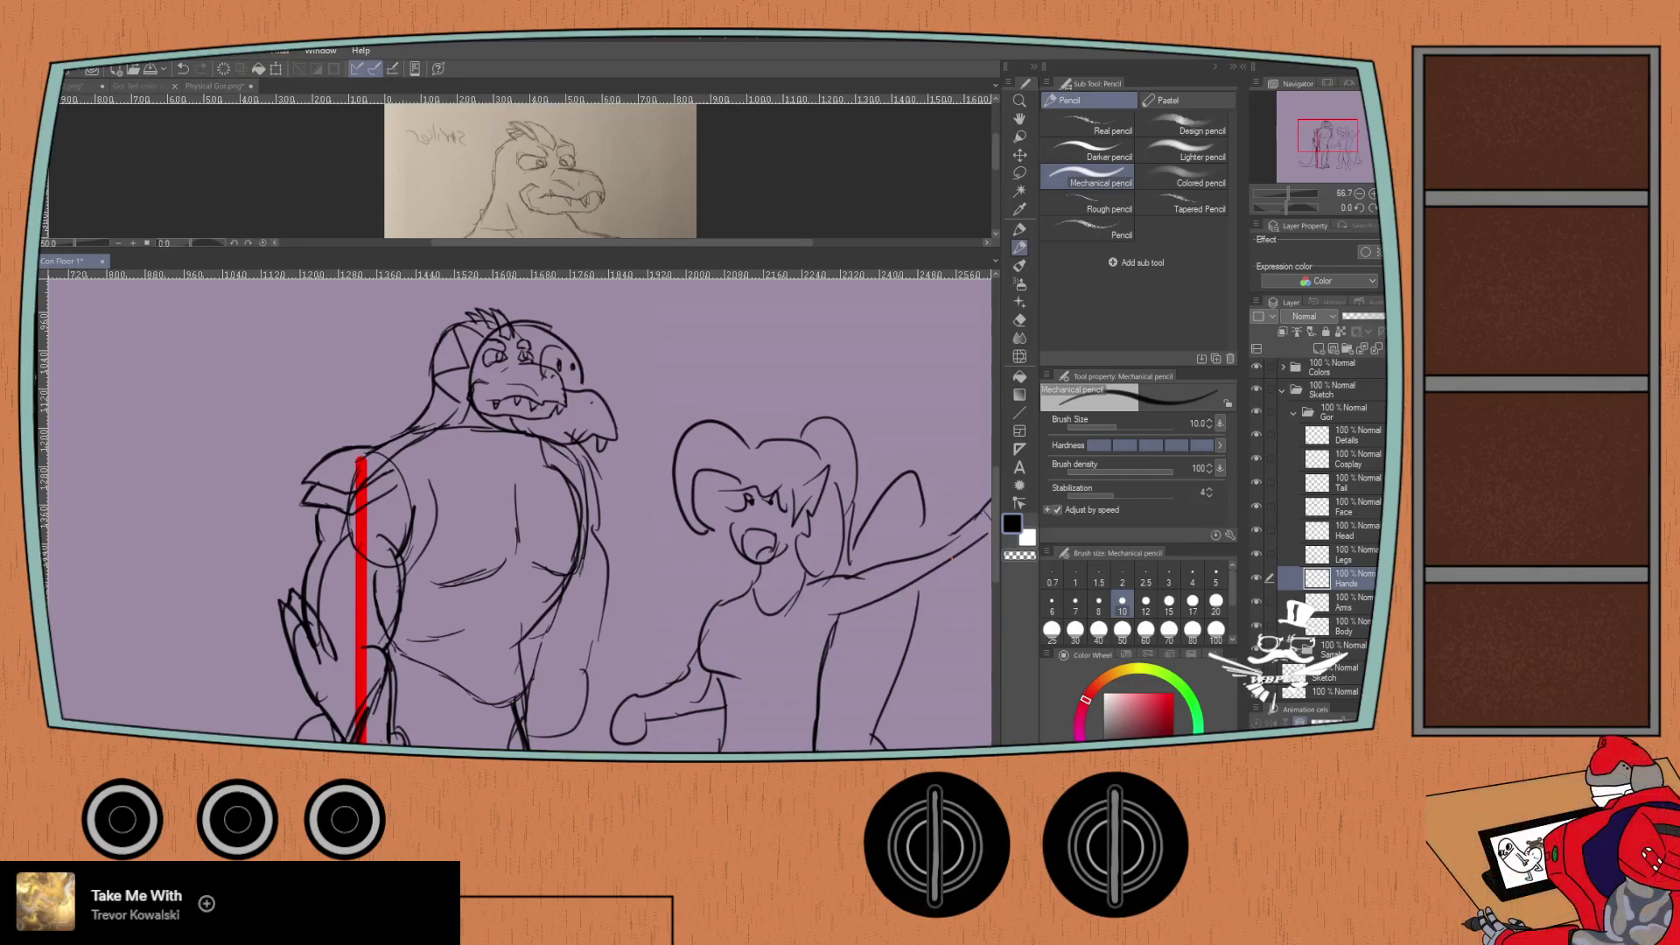
pyautogui.click(1256, 671)
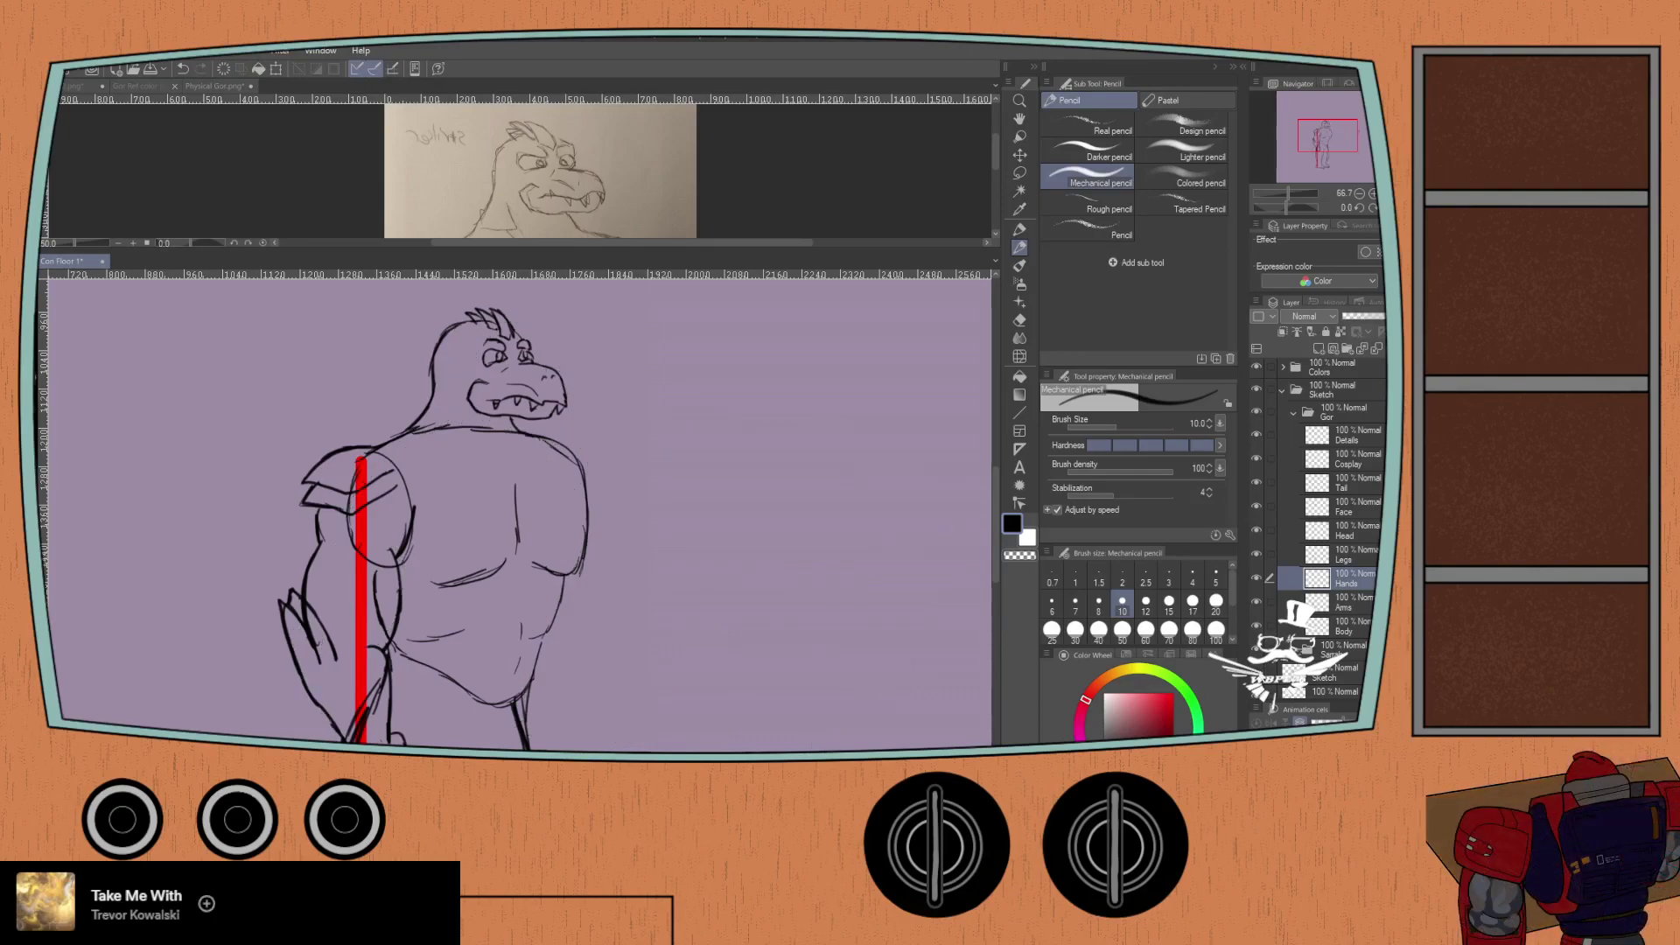
pyautogui.click(1257, 554)
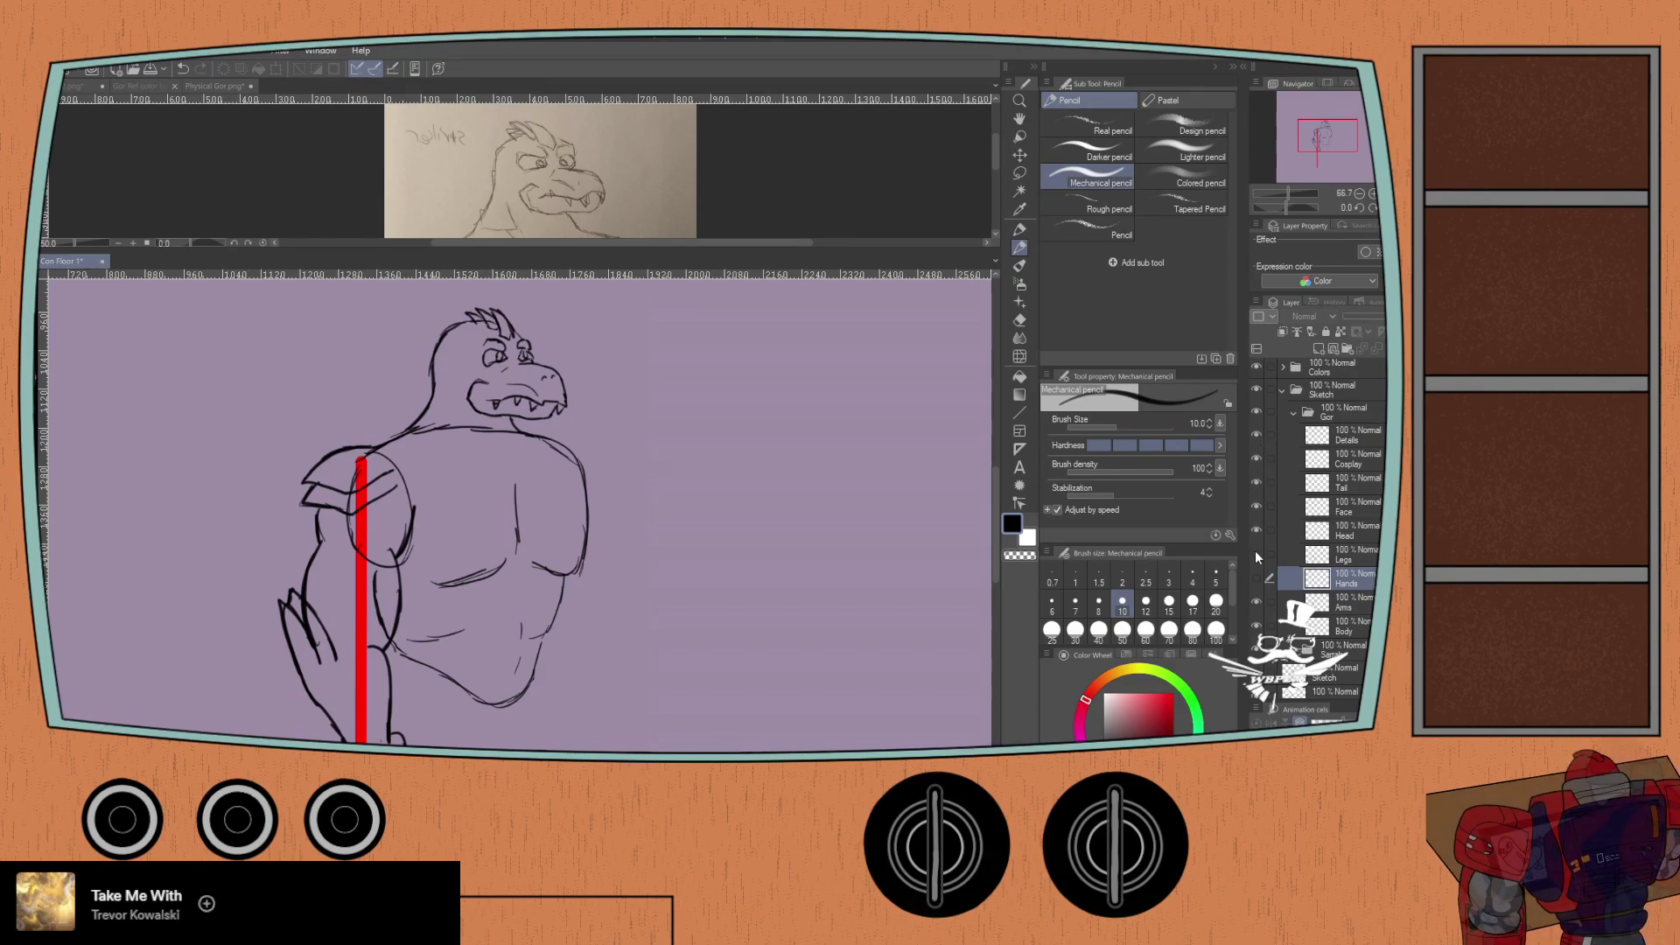
pyautogui.click(1256, 554)
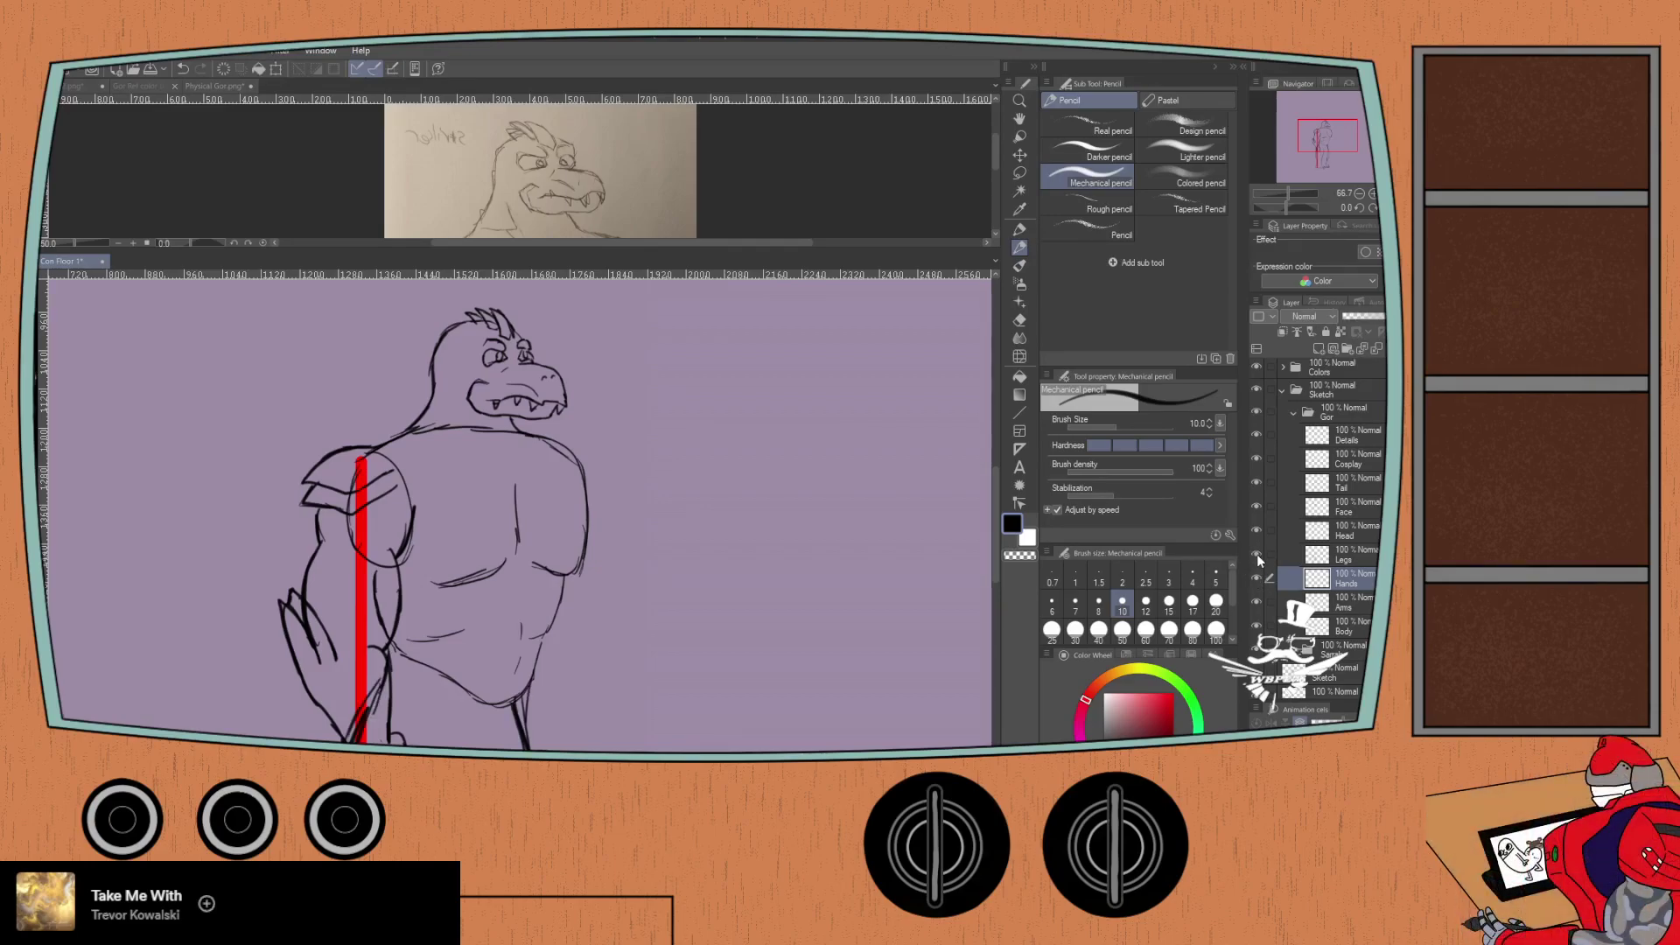
pyautogui.click(1256, 604)
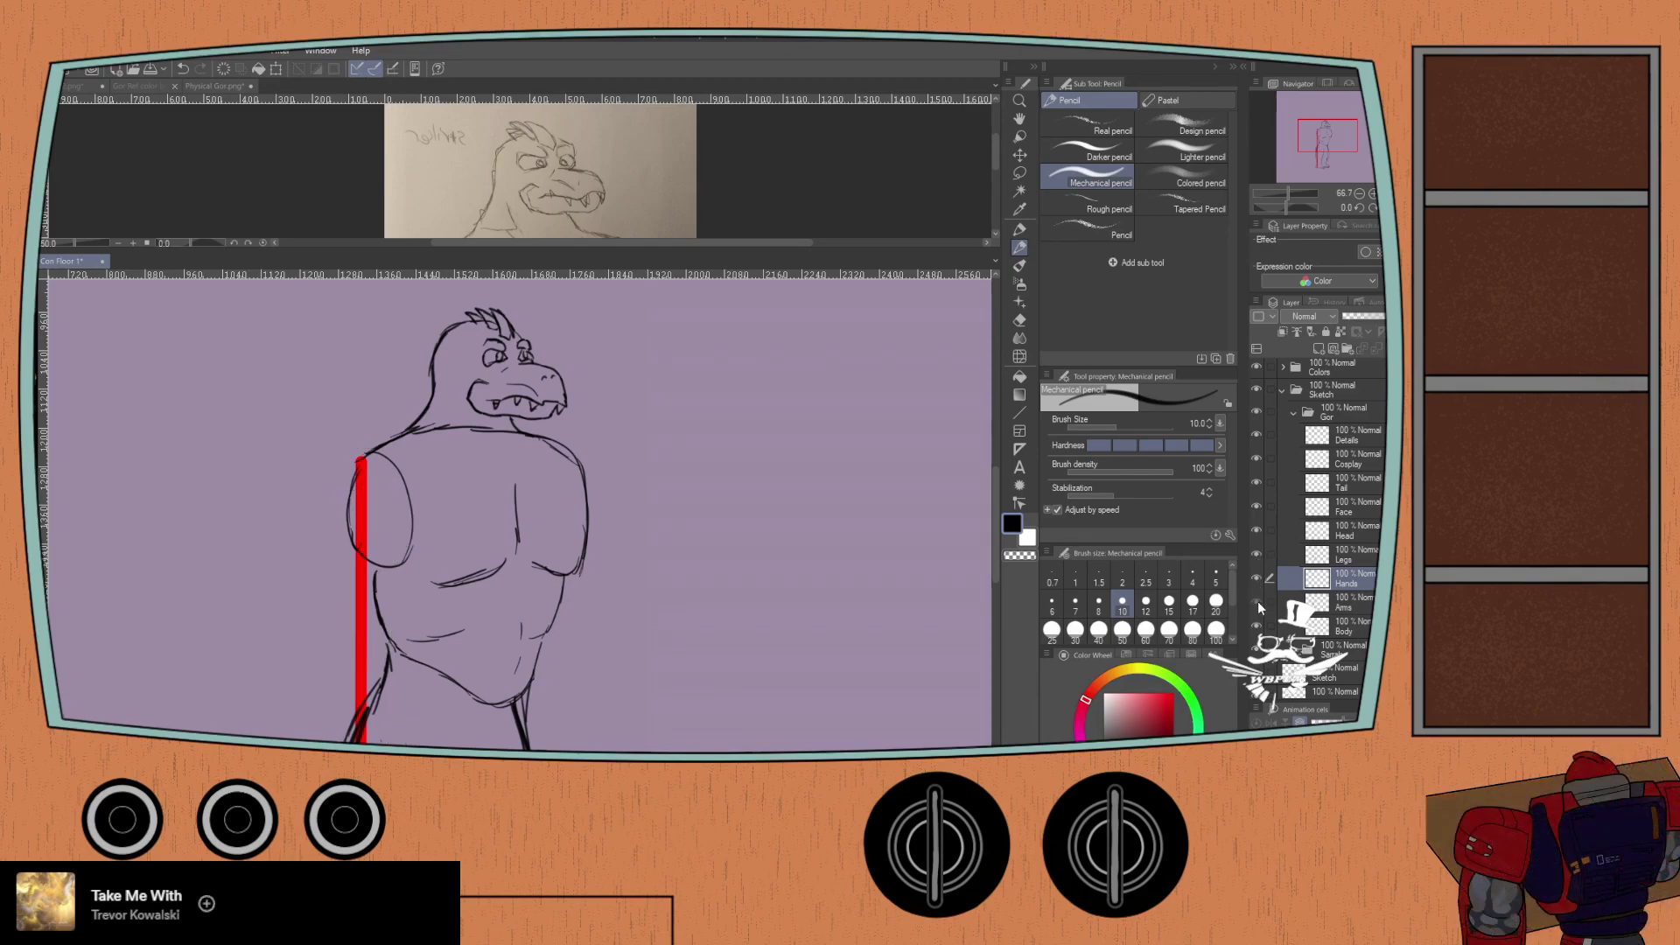
pyautogui.click(1257, 601)
pyautogui.click(1257, 601)
pyautogui.click(1257, 601)
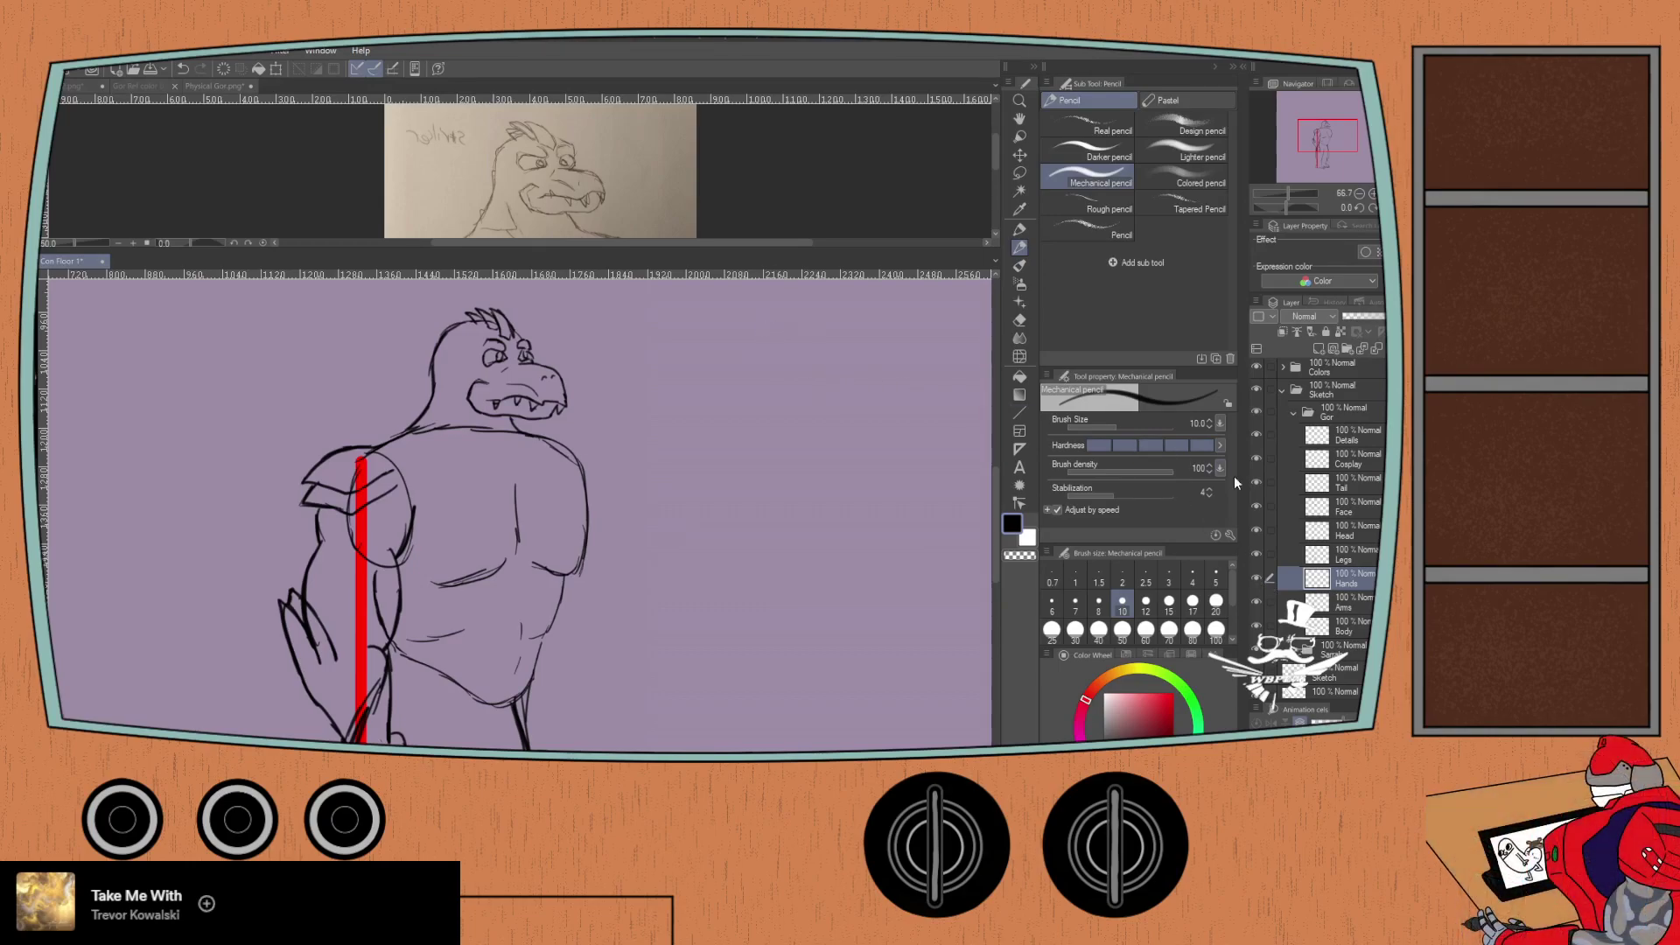
# Step: Hide Head, Face and Details, flick the rough sketch on and off, restore them, then show the chest reference
pyautogui.click(1257, 529)
pyautogui.click(1256, 510)
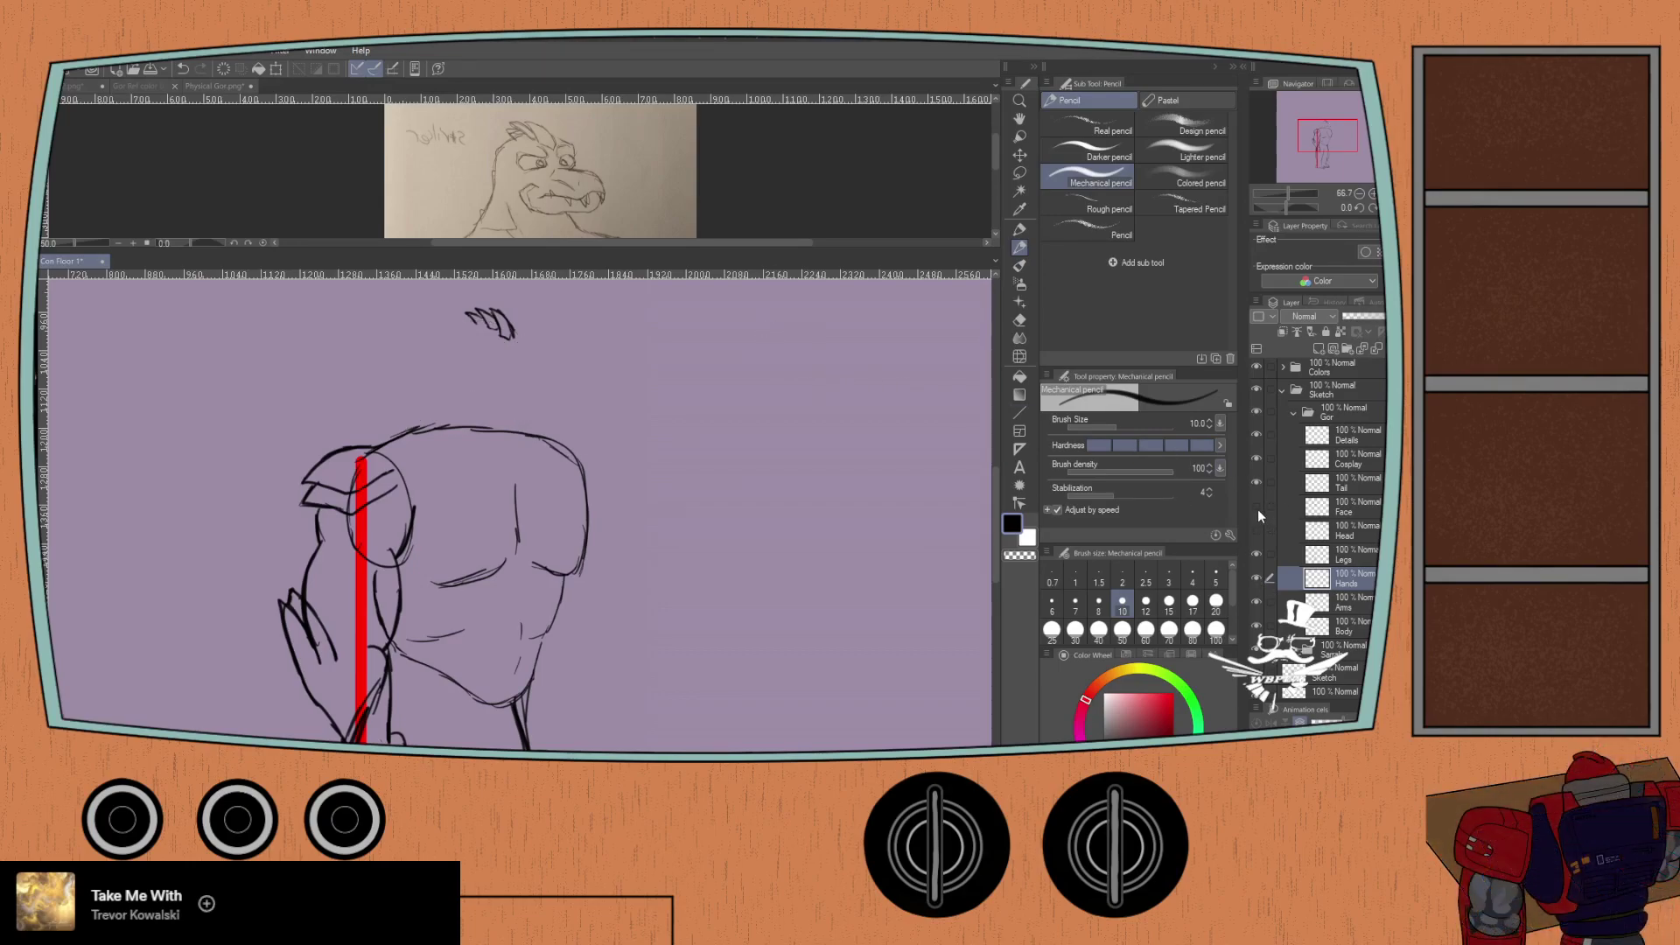
pyautogui.click(1255, 437)
pyautogui.click(1257, 673)
pyautogui.click(1257, 675)
pyautogui.click(1257, 676)
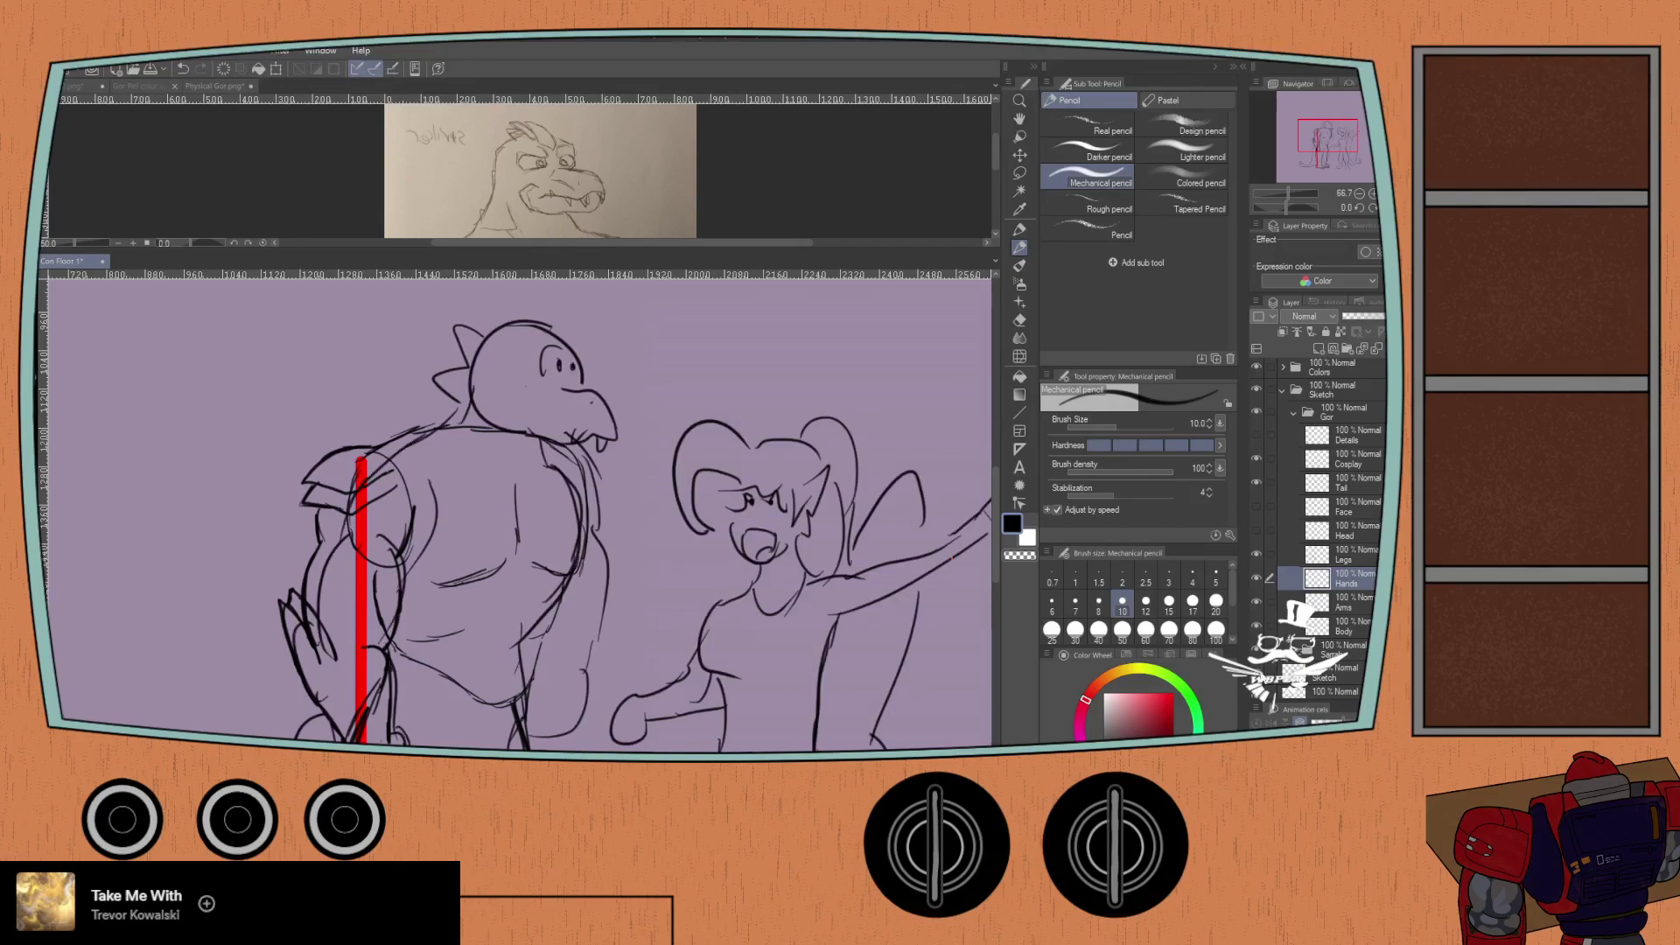
pyautogui.click(1257, 675)
pyautogui.click(1257, 675)
pyautogui.click(1257, 675)
pyautogui.click(1258, 675)
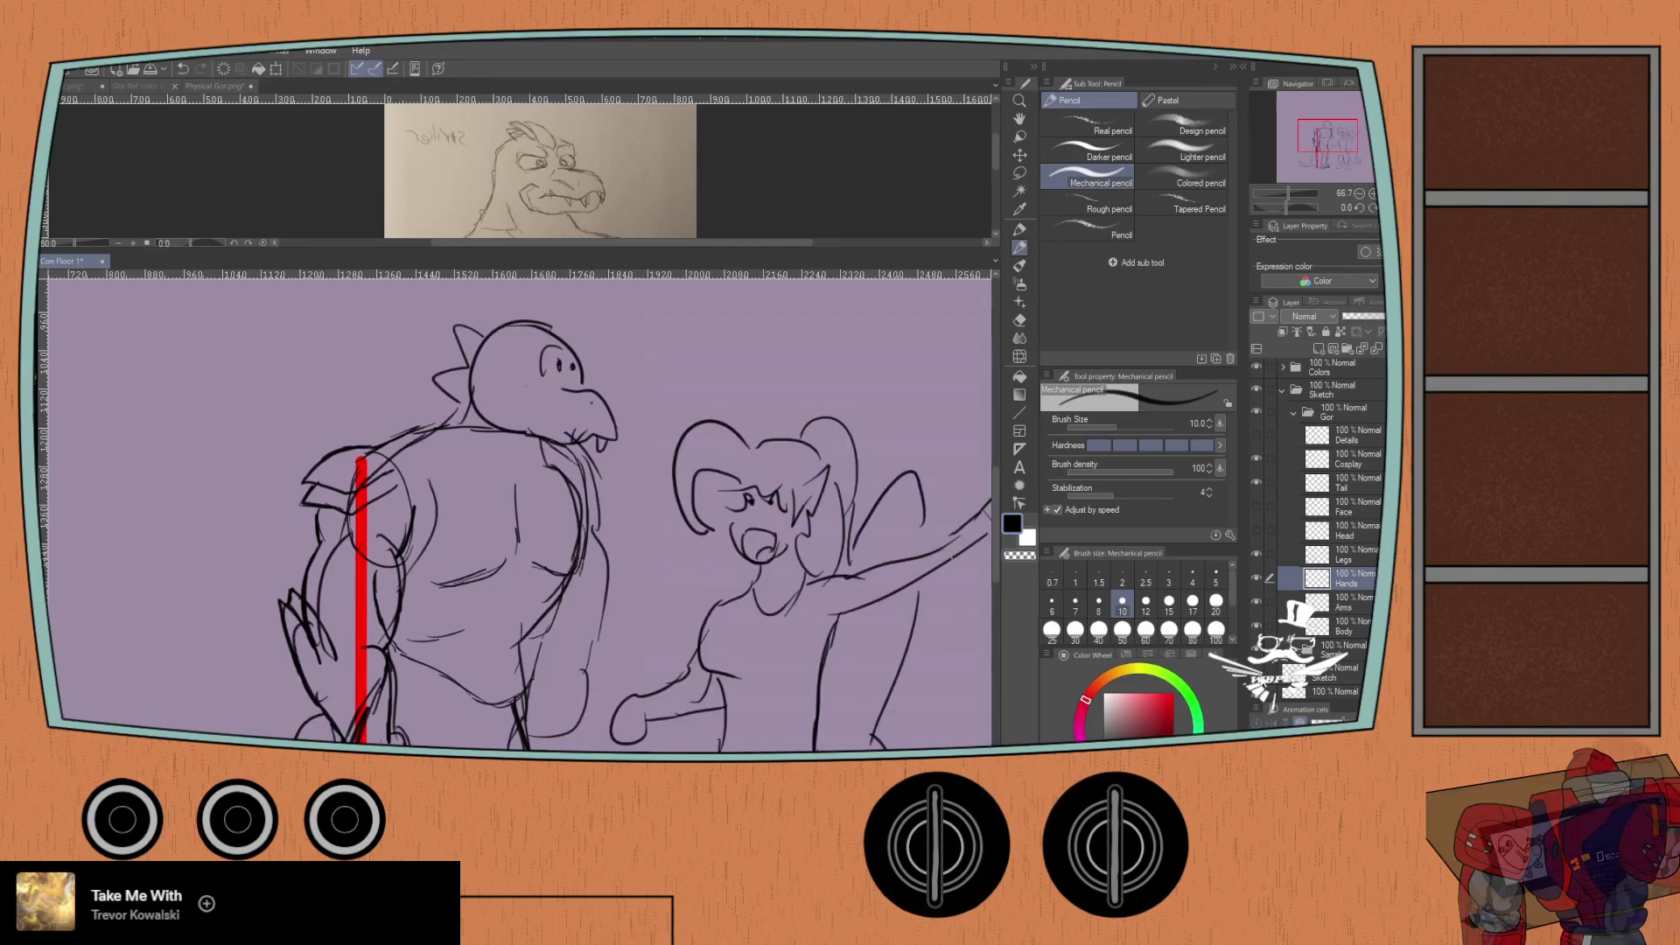
pyautogui.click(1257, 675)
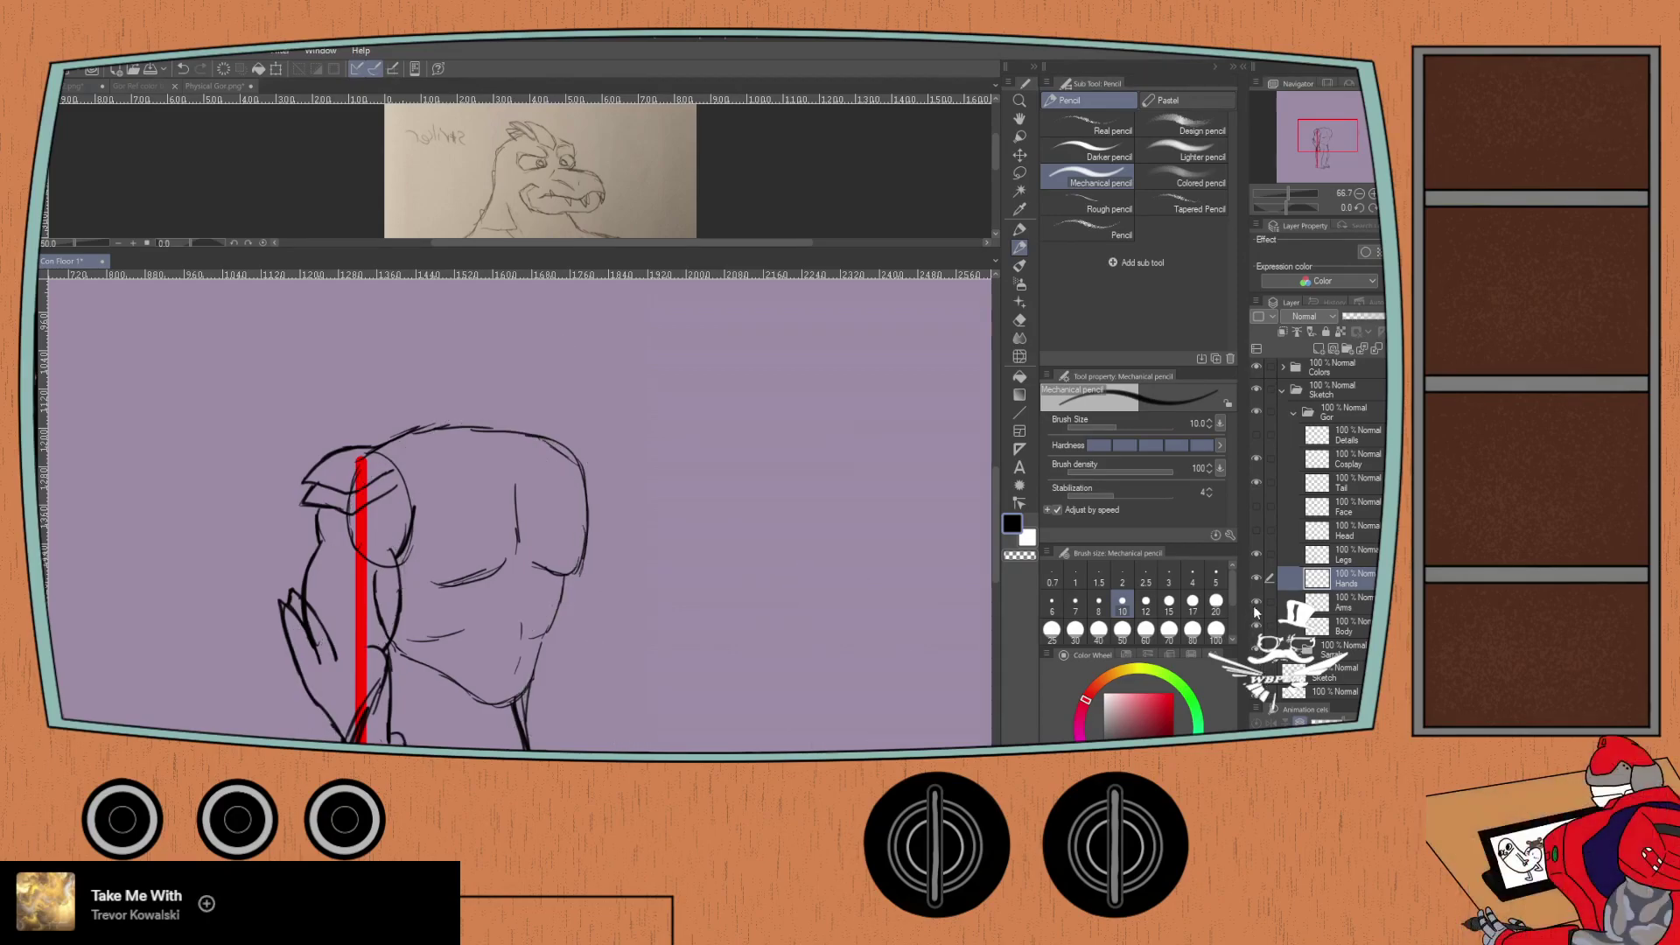
pyautogui.click(1257, 507)
pyautogui.click(1256, 530)
pyautogui.click(1256, 435)
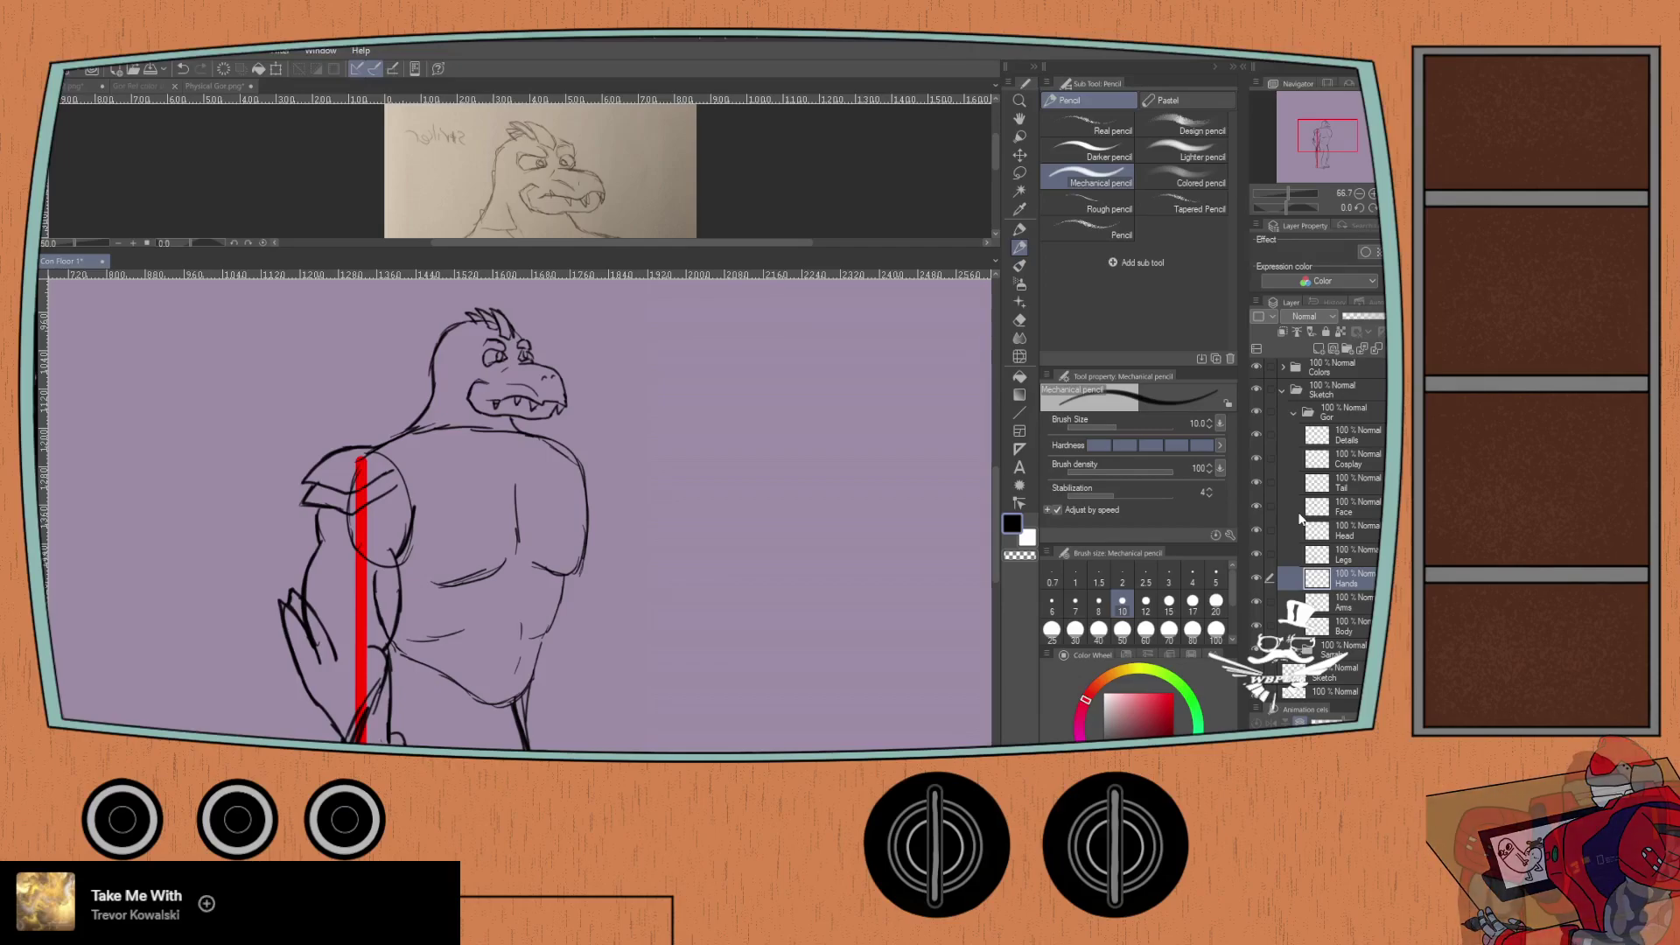
pyautogui.click(77, 85)
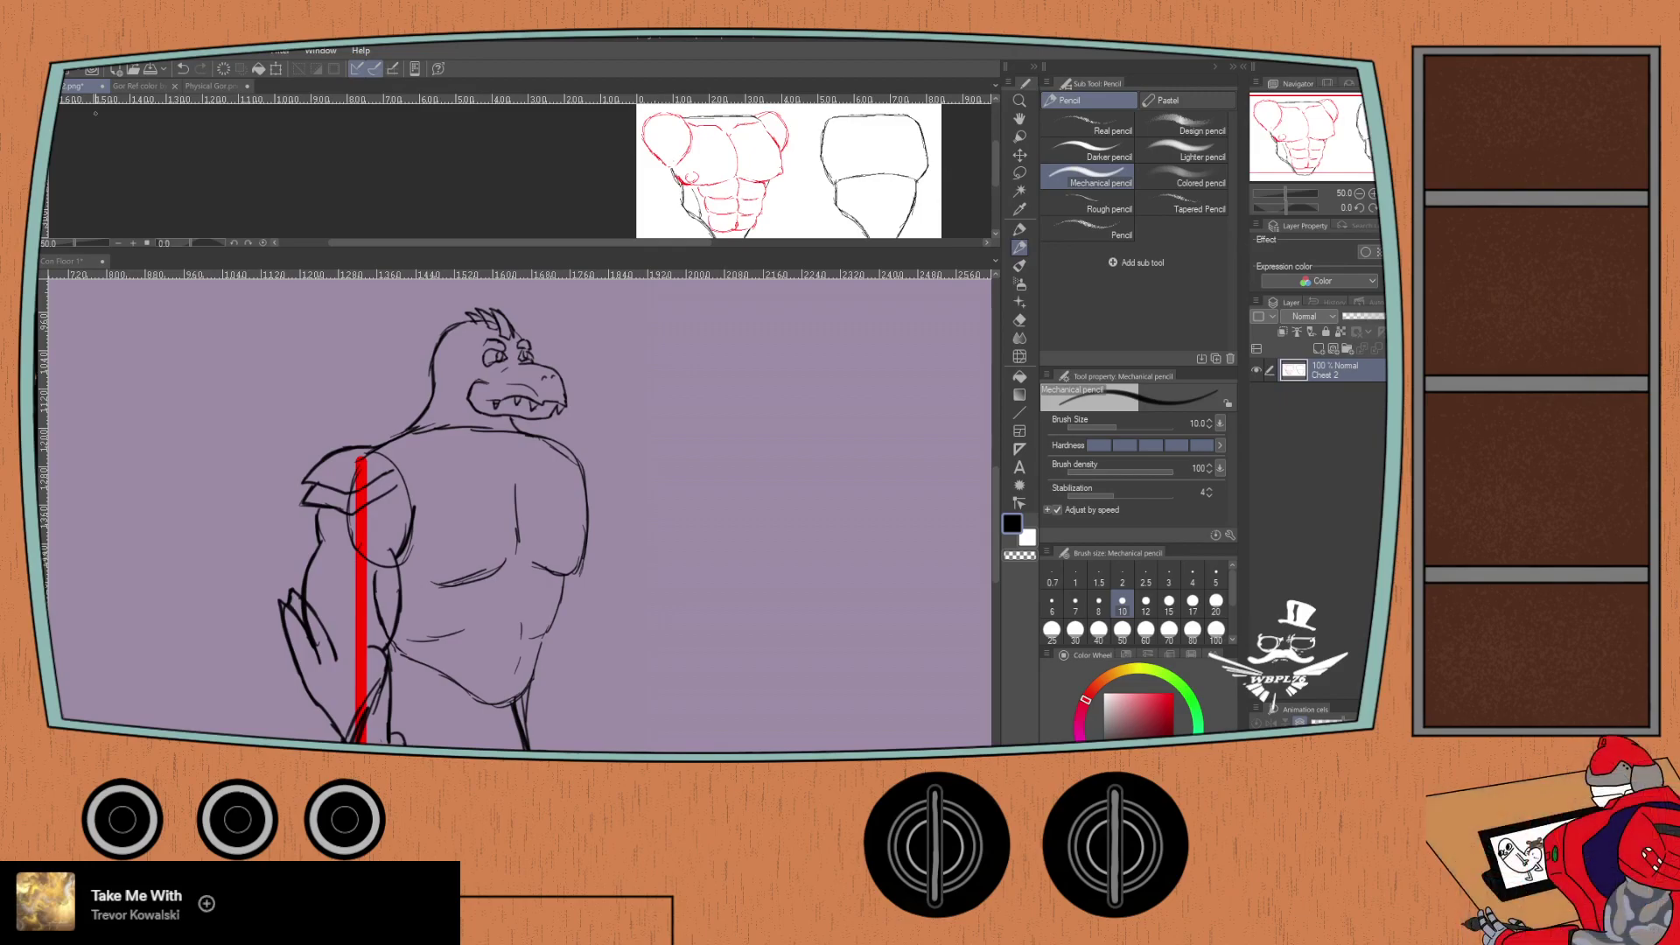
# Step: Mark two black X's with the marker on the chest reference's left side and right shoulder
pyautogui.press('p')
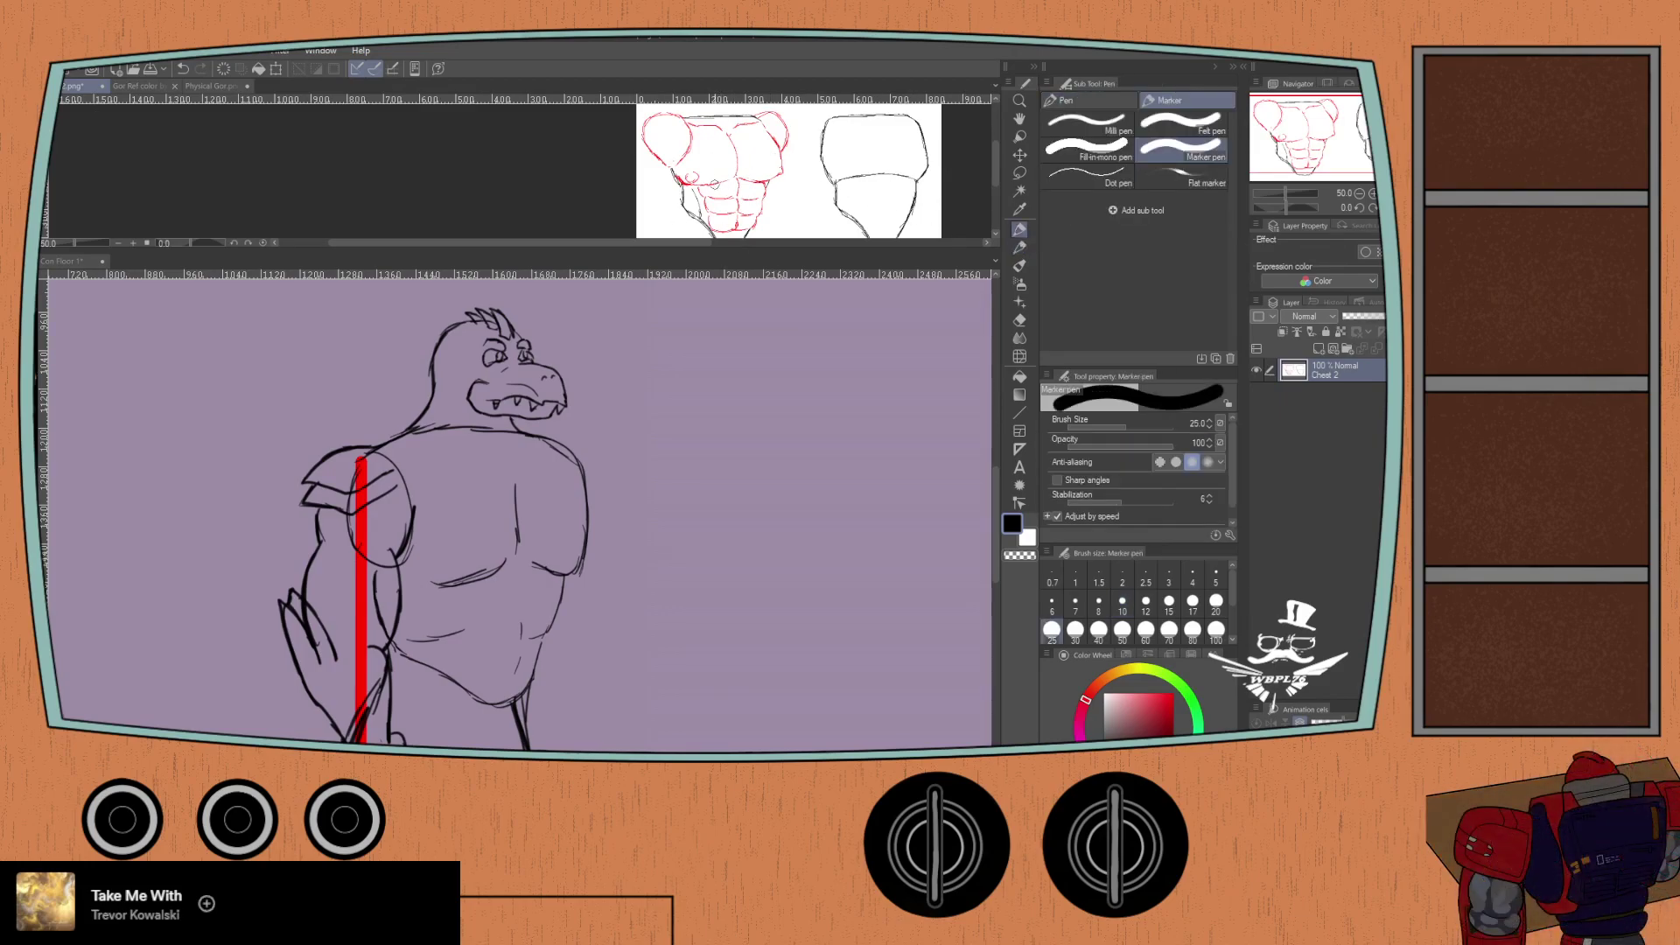
pyautogui.scroll(1, 749, 166)
pyautogui.moveTo(700, 163)
pyautogui.mouseDown()
pyautogui.moveTo(673, 193)
pyautogui.moveTo(701, 189)
pyautogui.mouseUp()
pyautogui.moveTo(814, 165)
pyautogui.mouseDown()
pyautogui.moveTo(797, 181)
pyautogui.moveTo(822, 179)
pyautogui.mouseUp()
pyautogui.hotkey('ctrl', '-')
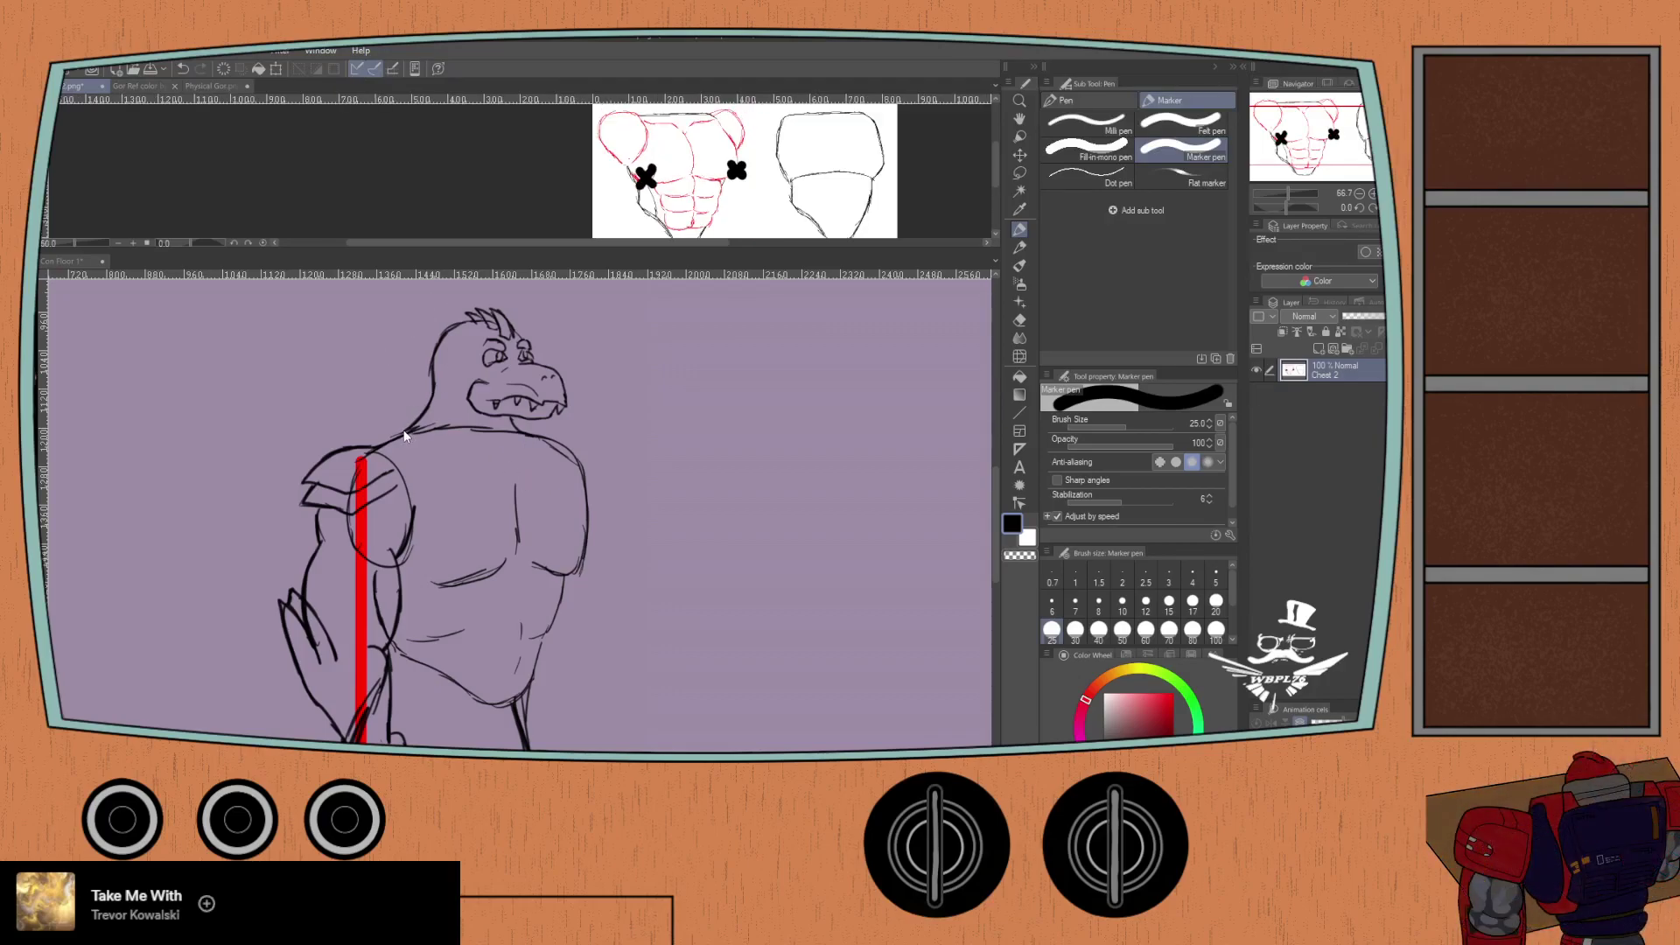
pyautogui.click(986, 520)
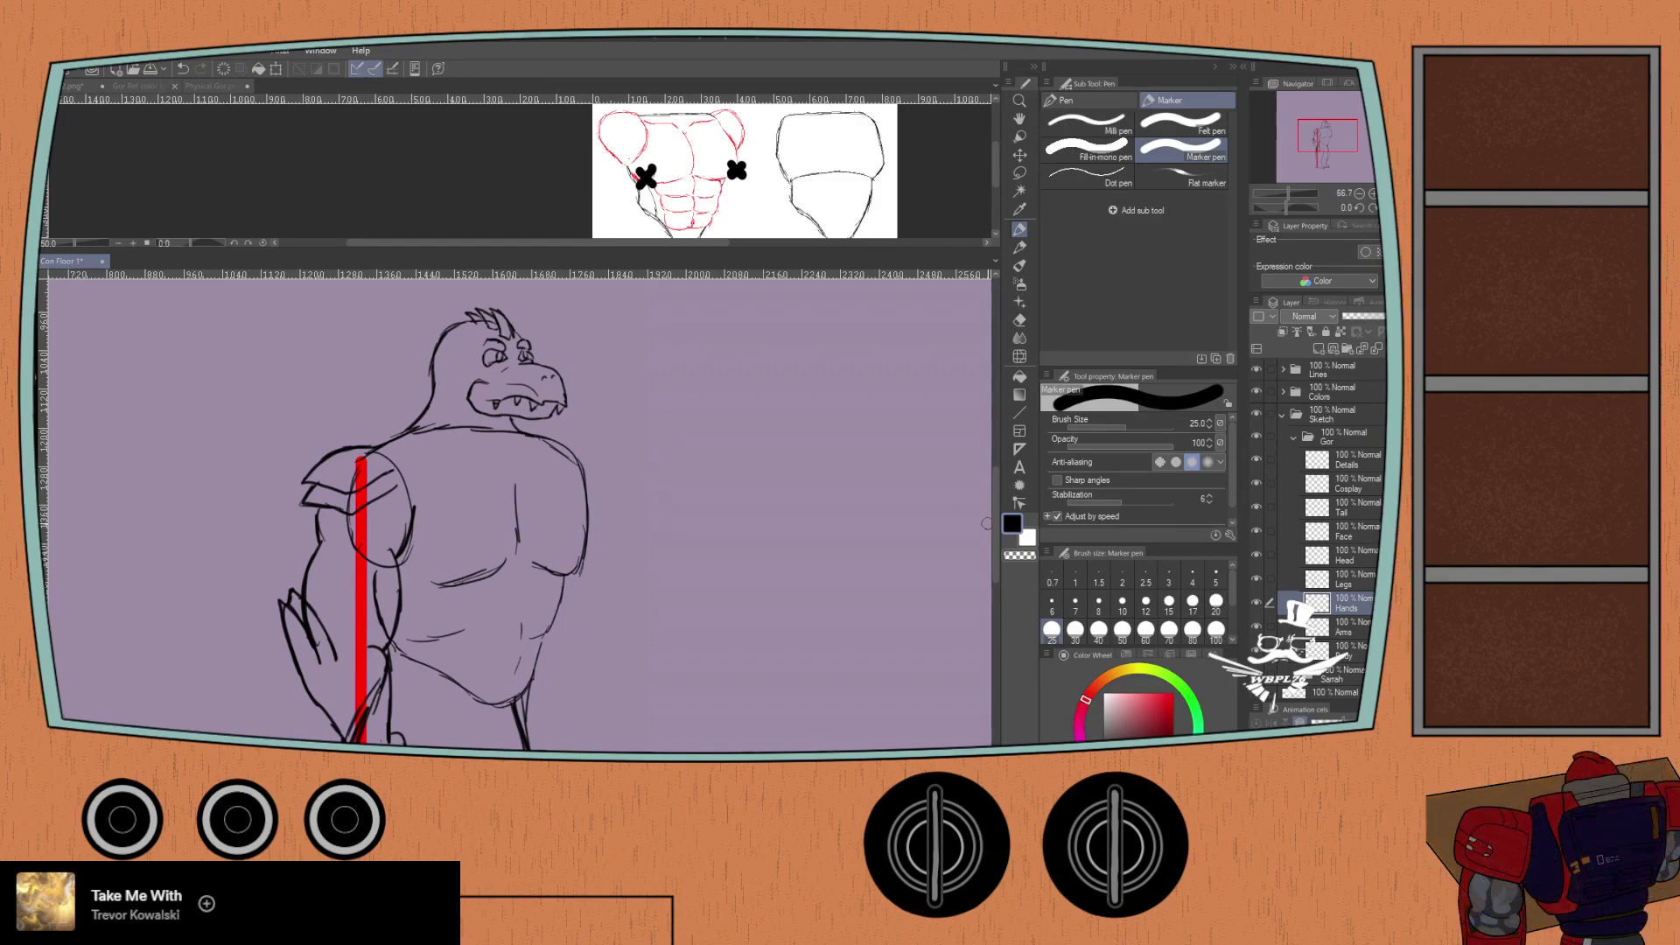
# Step: On the Details layer, pencil the angular shoulder piece's top edge and lower wedge edge across the red line
pyautogui.moveTo(996, 524); pyautogui.dragTo(995, 522)
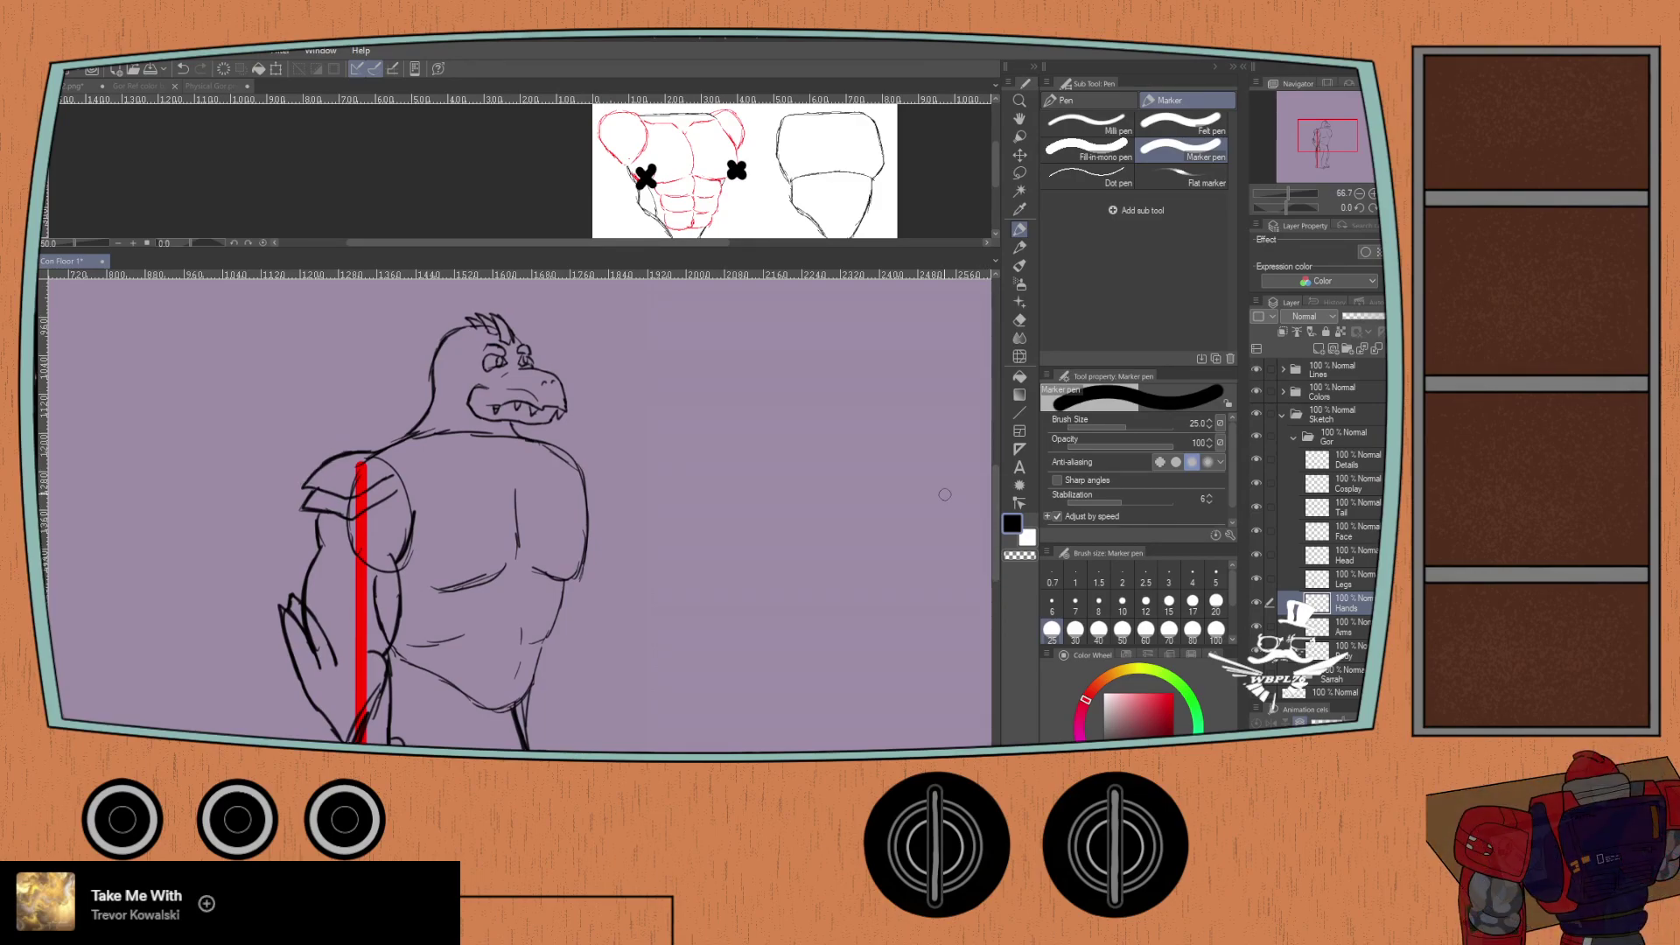
pyautogui.moveTo(355, 593); pyautogui.dragTo(387, 510)
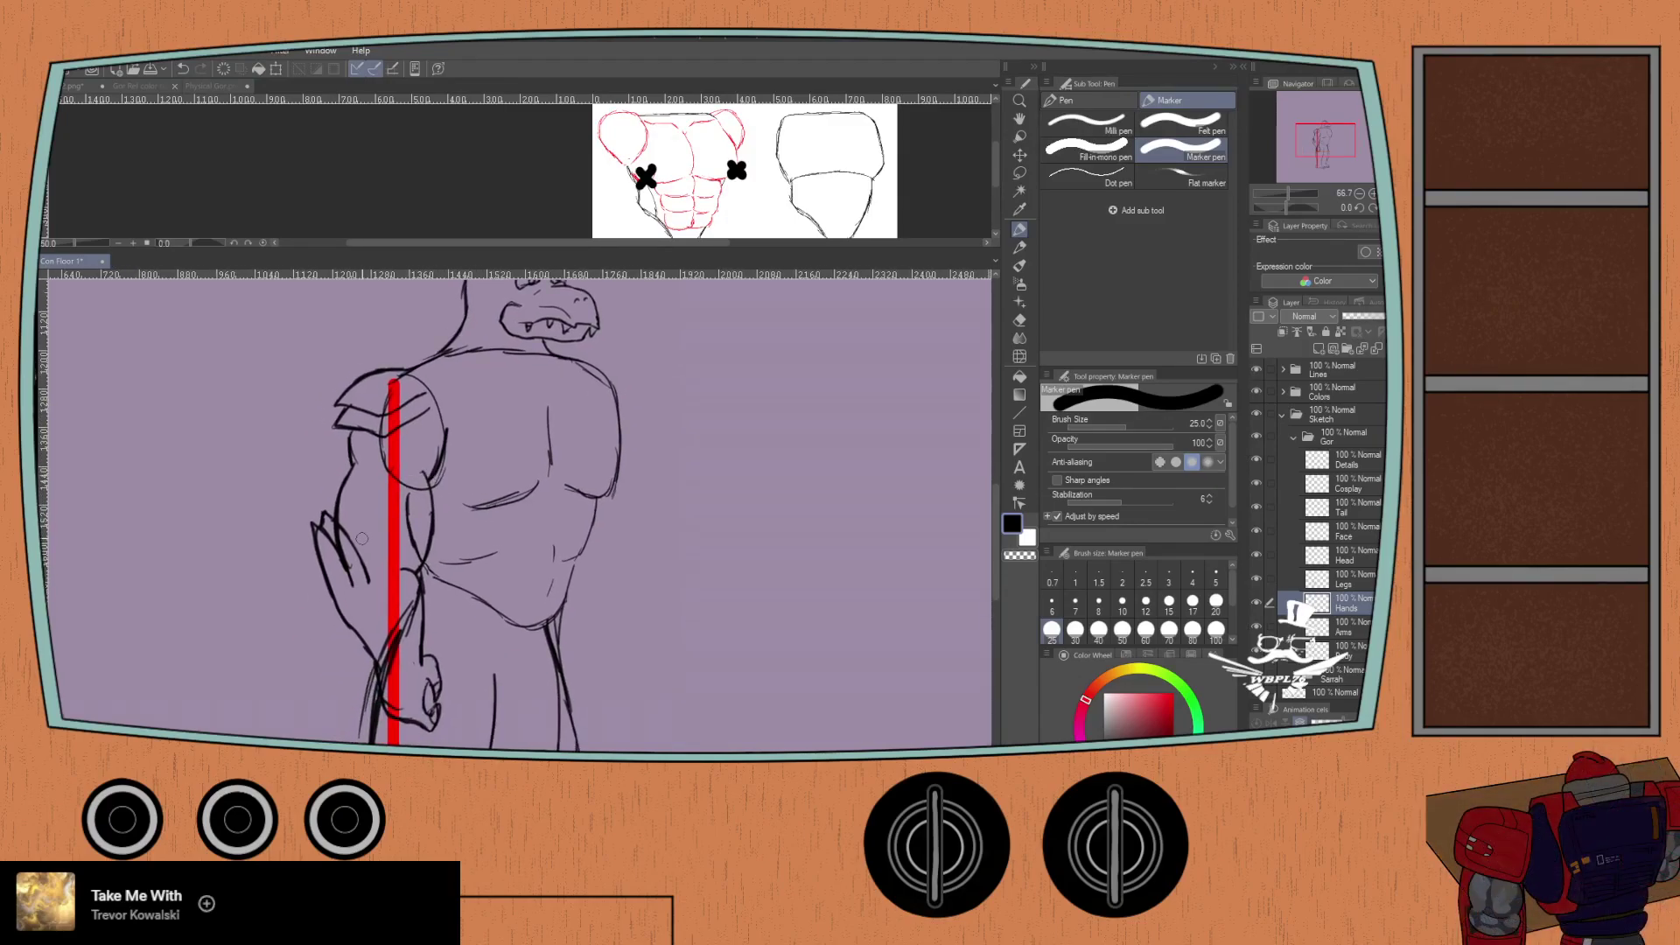
pyautogui.click(1286, 626)
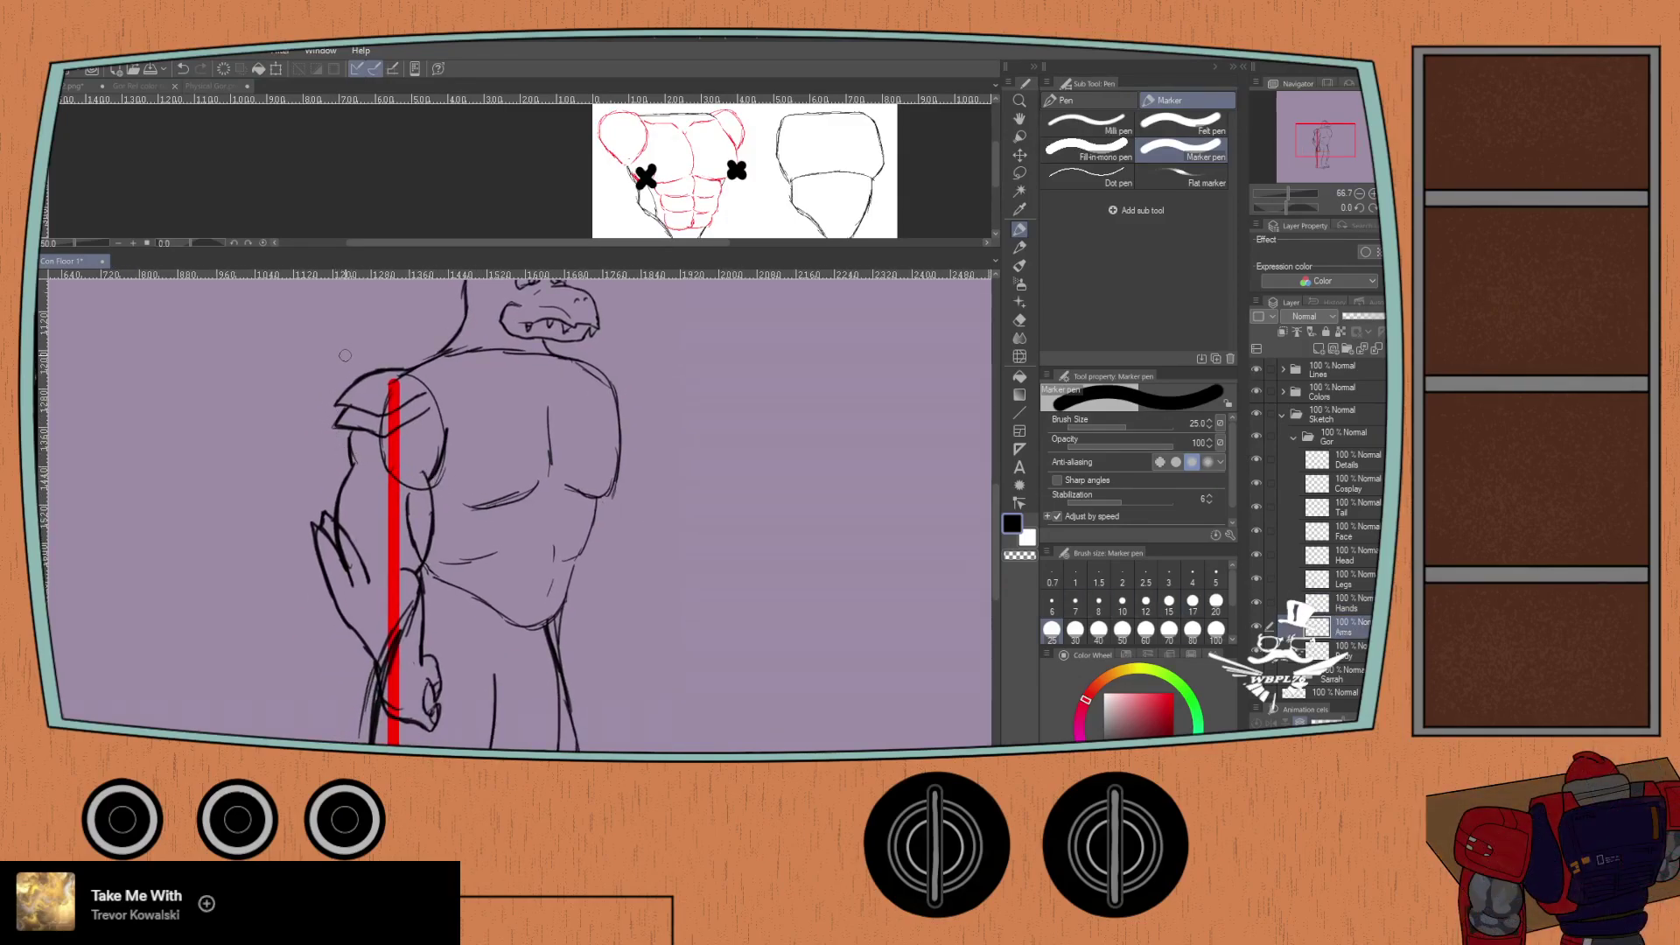
pyautogui.scroll(2, 342, 348)
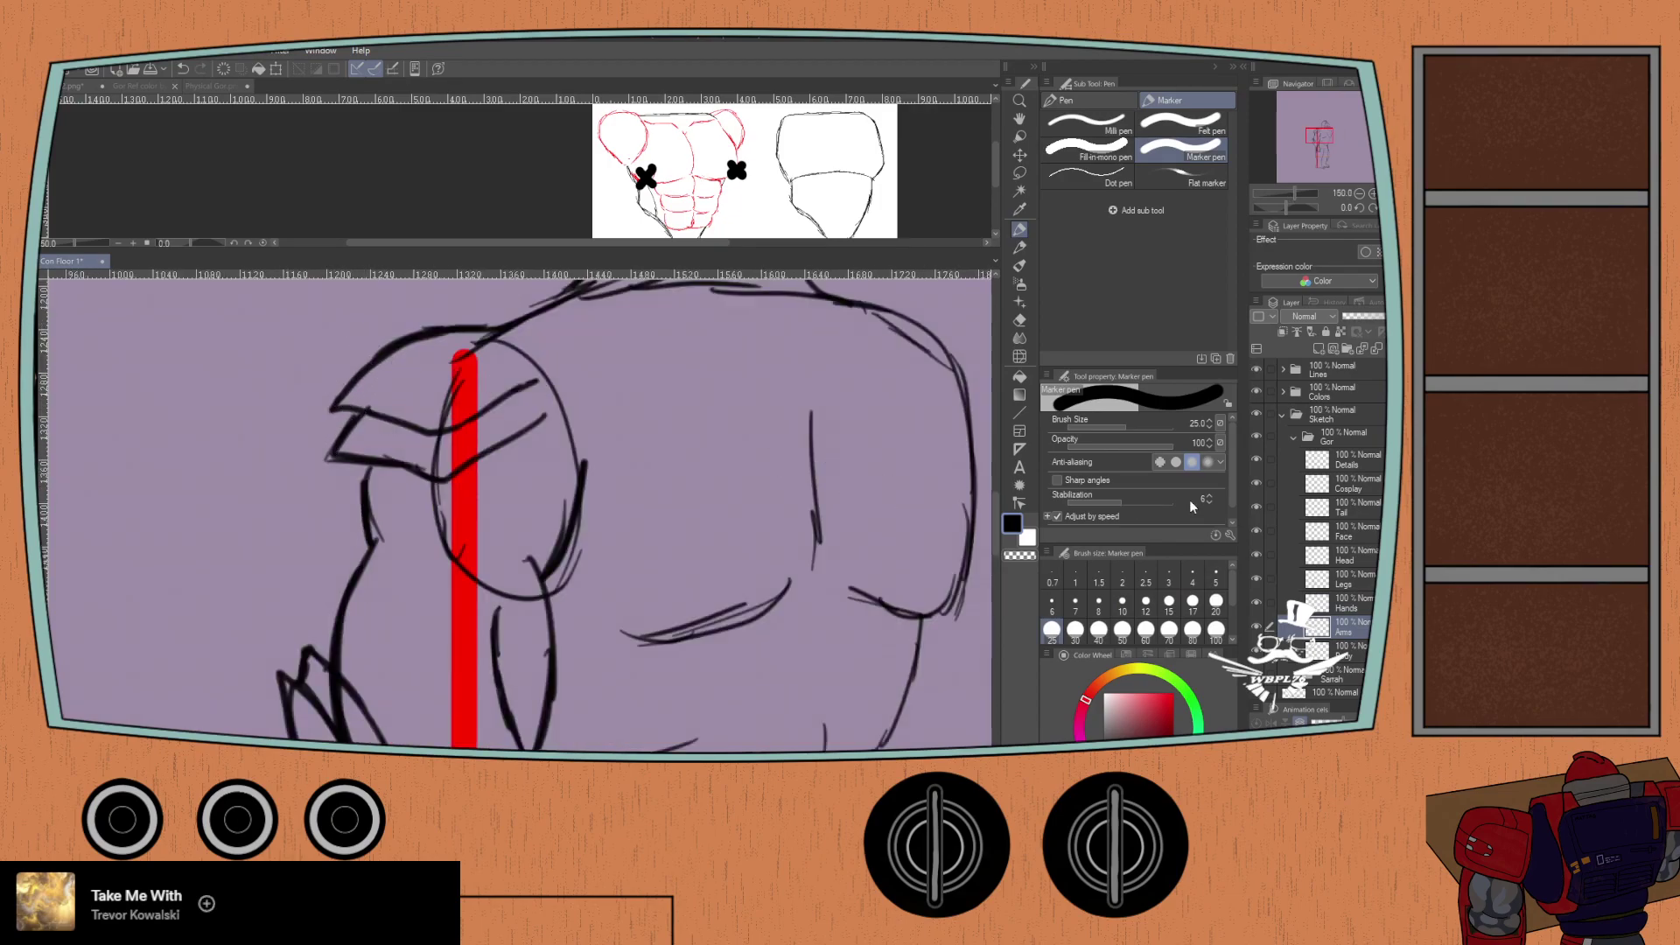
pyautogui.click(1351, 462)
pyautogui.press('p')
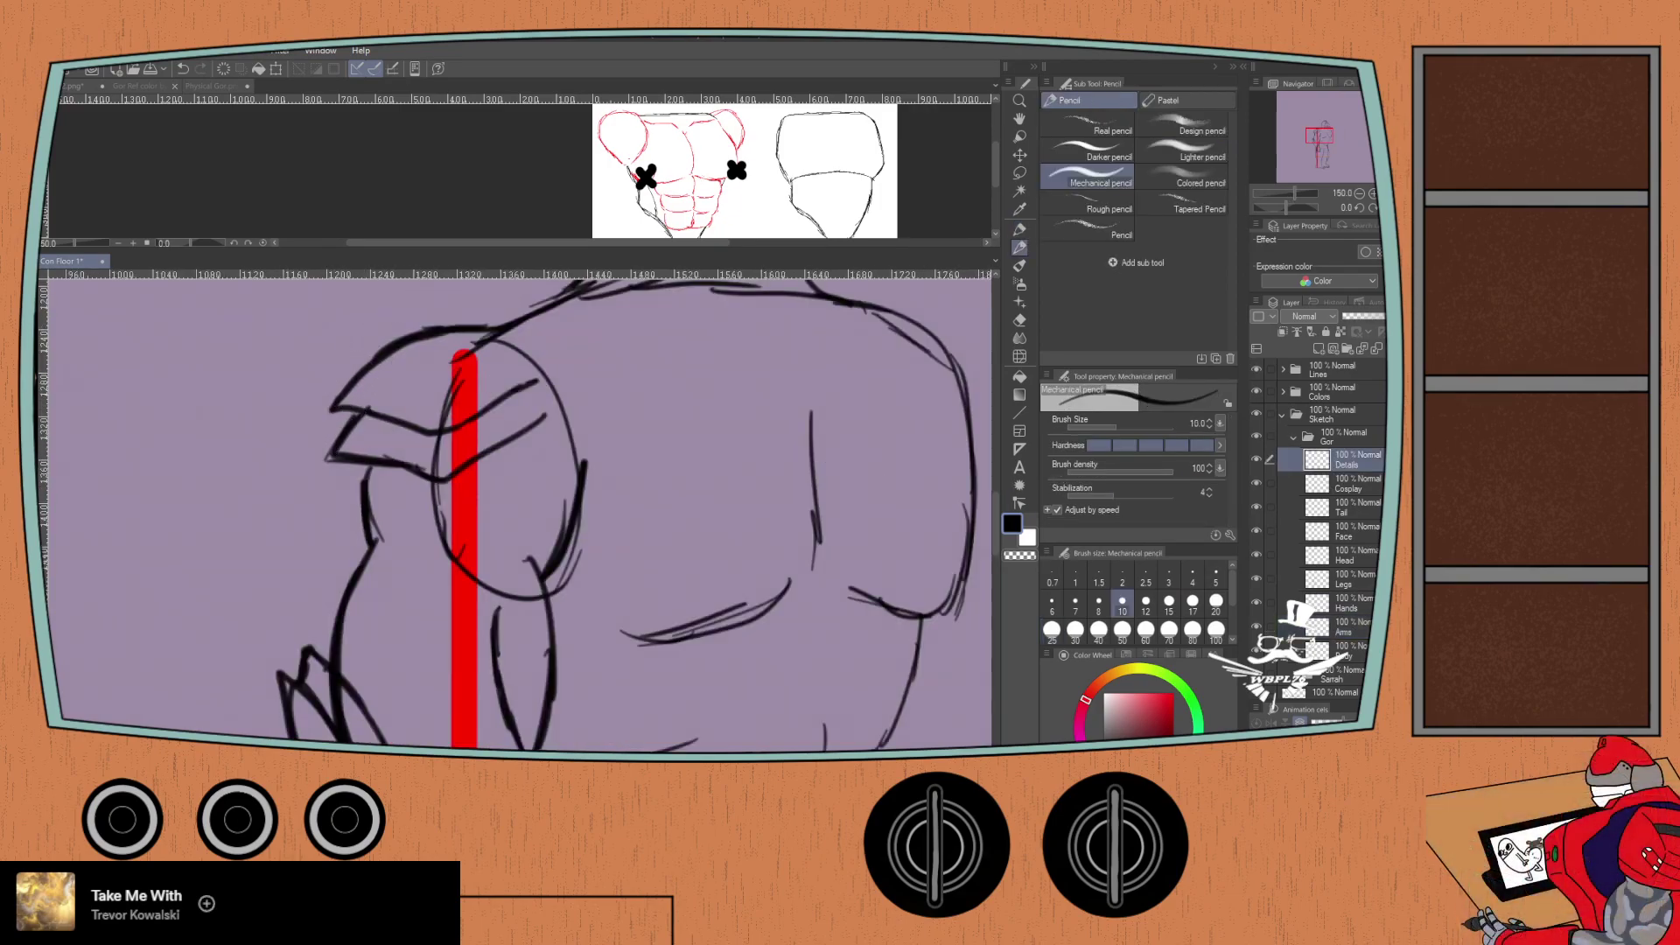
pyautogui.moveTo(495, 321)
pyautogui.mouseDown()
pyautogui.moveTo(353, 337)
pyautogui.moveTo(254, 407)
pyautogui.moveTo(418, 416)
pyautogui.moveTo(459, 377)
pyautogui.moveTo(274, 402)
pyautogui.moveTo(378, 415)
pyautogui.moveTo(262, 414)
pyautogui.moveTo(286, 375)
pyautogui.moveTo(478, 322)
pyautogui.mouseUp()
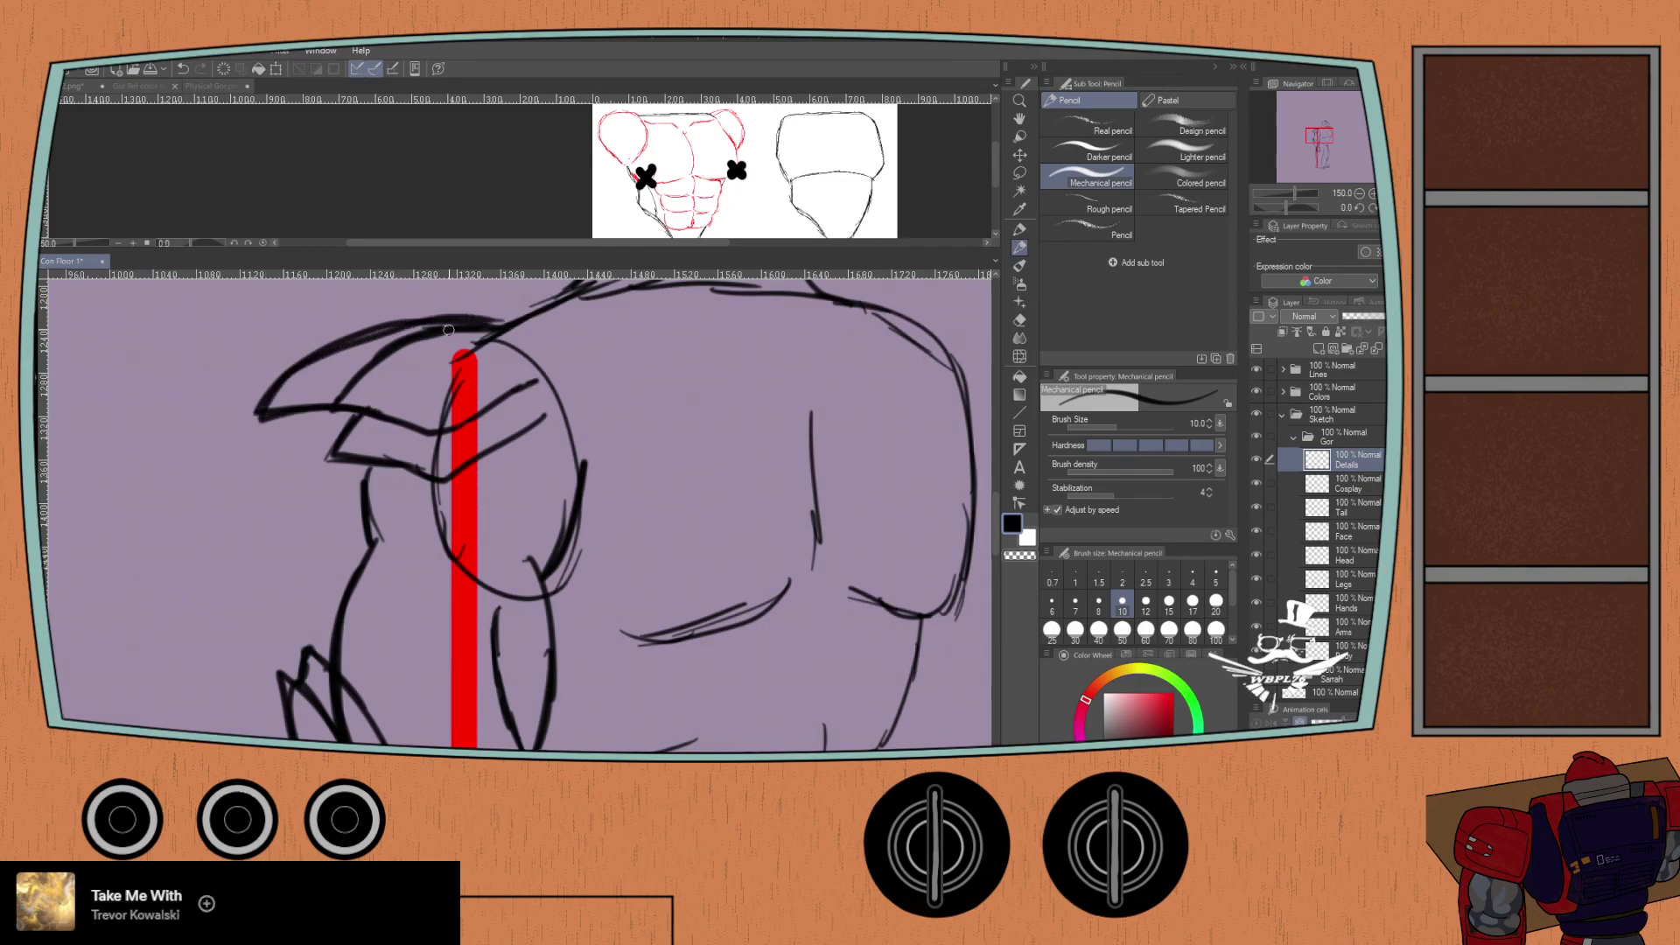
pyautogui.moveTo(329, 405)
pyautogui.mouseDown()
pyautogui.moveTo(445, 426)
pyautogui.moveTo(540, 382)
pyautogui.mouseUp()
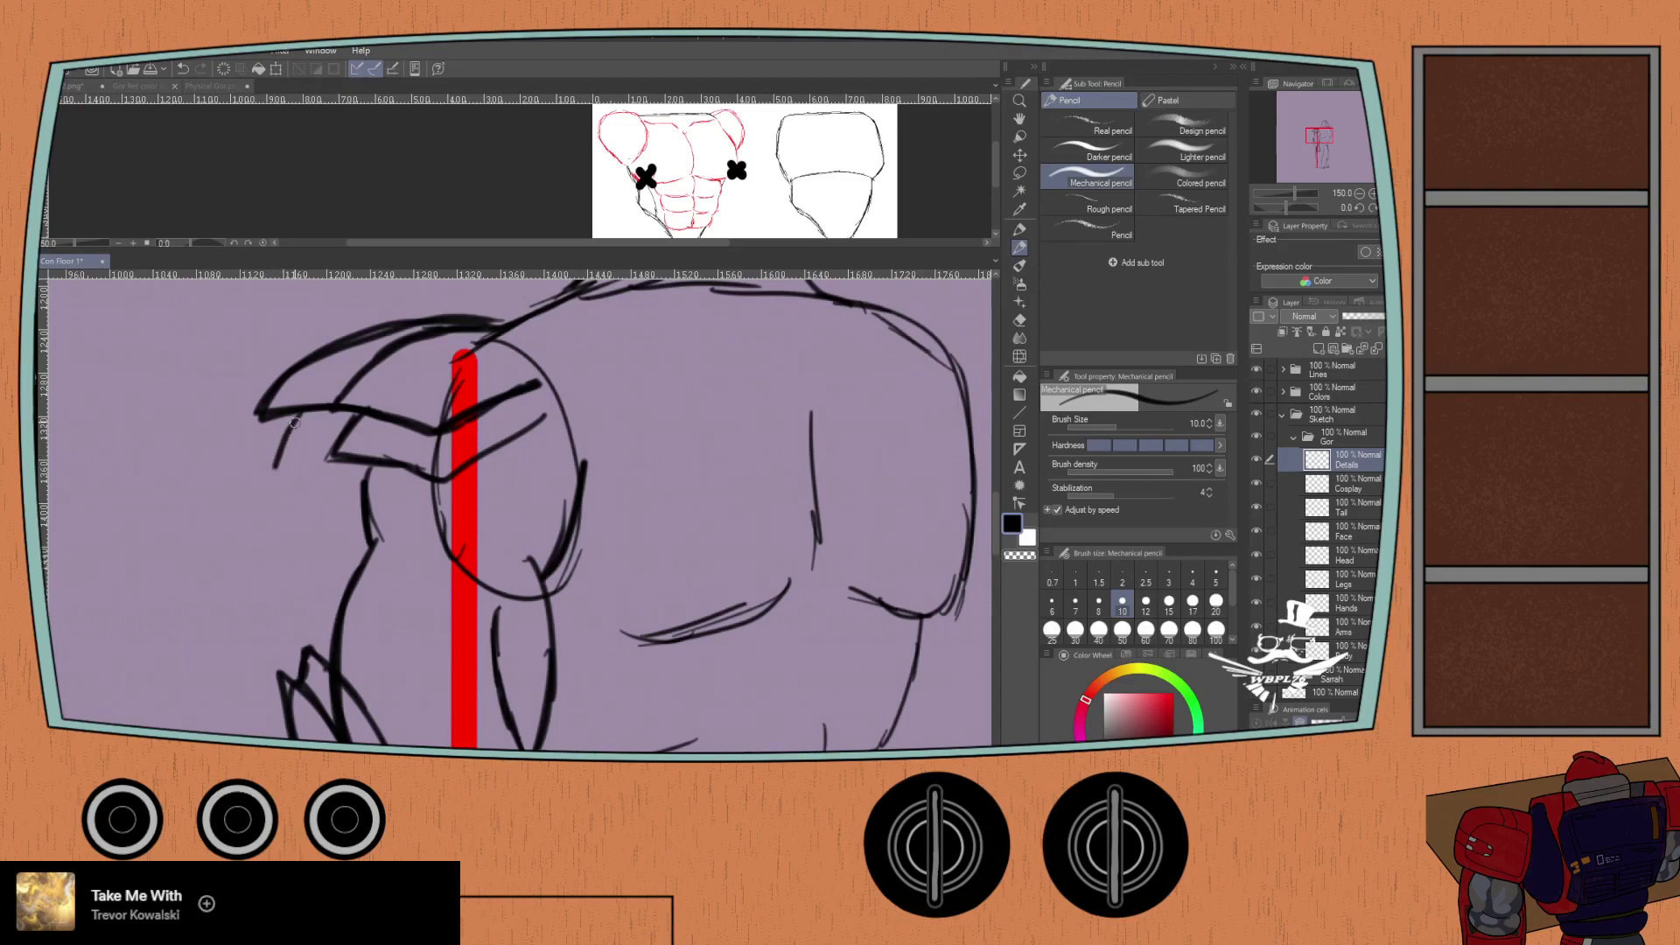
pyautogui.moveTo(289, 406)
pyautogui.mouseDown()
pyautogui.moveTo(260, 459)
pyautogui.moveTo(429, 479)
pyautogui.mouseUp()
pyautogui.moveTo(286, 412)
pyautogui.mouseDown()
pyautogui.moveTo(276, 453)
pyautogui.moveTo(431, 467)
pyautogui.moveTo(547, 422)
pyautogui.mouseUp()
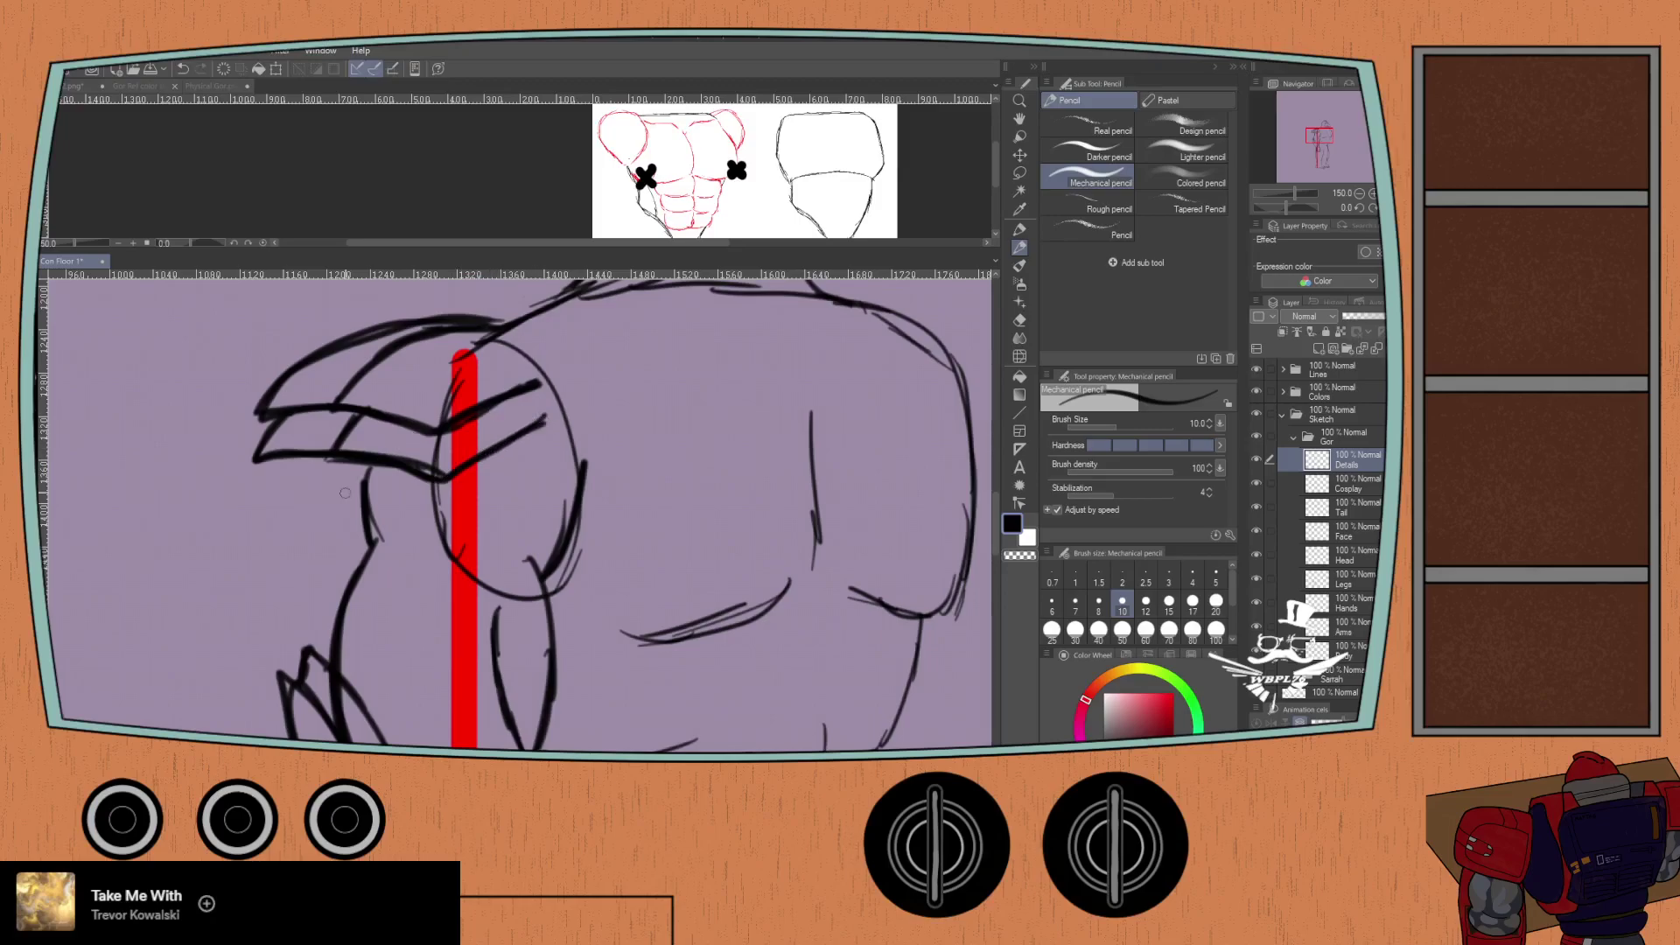
# Step: On the Arms layer, erase the wedge's inner lines, stray marks and the inner arm curve
pyautogui.click(1340, 628)
pyautogui.press('e')
pyautogui.moveTo(385, 355)
pyautogui.mouseDown()
pyautogui.moveTo(329, 392)
pyautogui.moveTo(341, 456)
pyautogui.moveTo(368, 438)
pyautogui.moveTo(424, 468)
pyautogui.moveTo(509, 425)
pyautogui.moveTo(459, 467)
pyautogui.moveTo(405, 453)
pyautogui.moveTo(459, 462)
pyautogui.moveTo(534, 424)
pyautogui.mouseUp()
pyautogui.moveTo(368, 413); pyautogui.dragTo(434, 343)
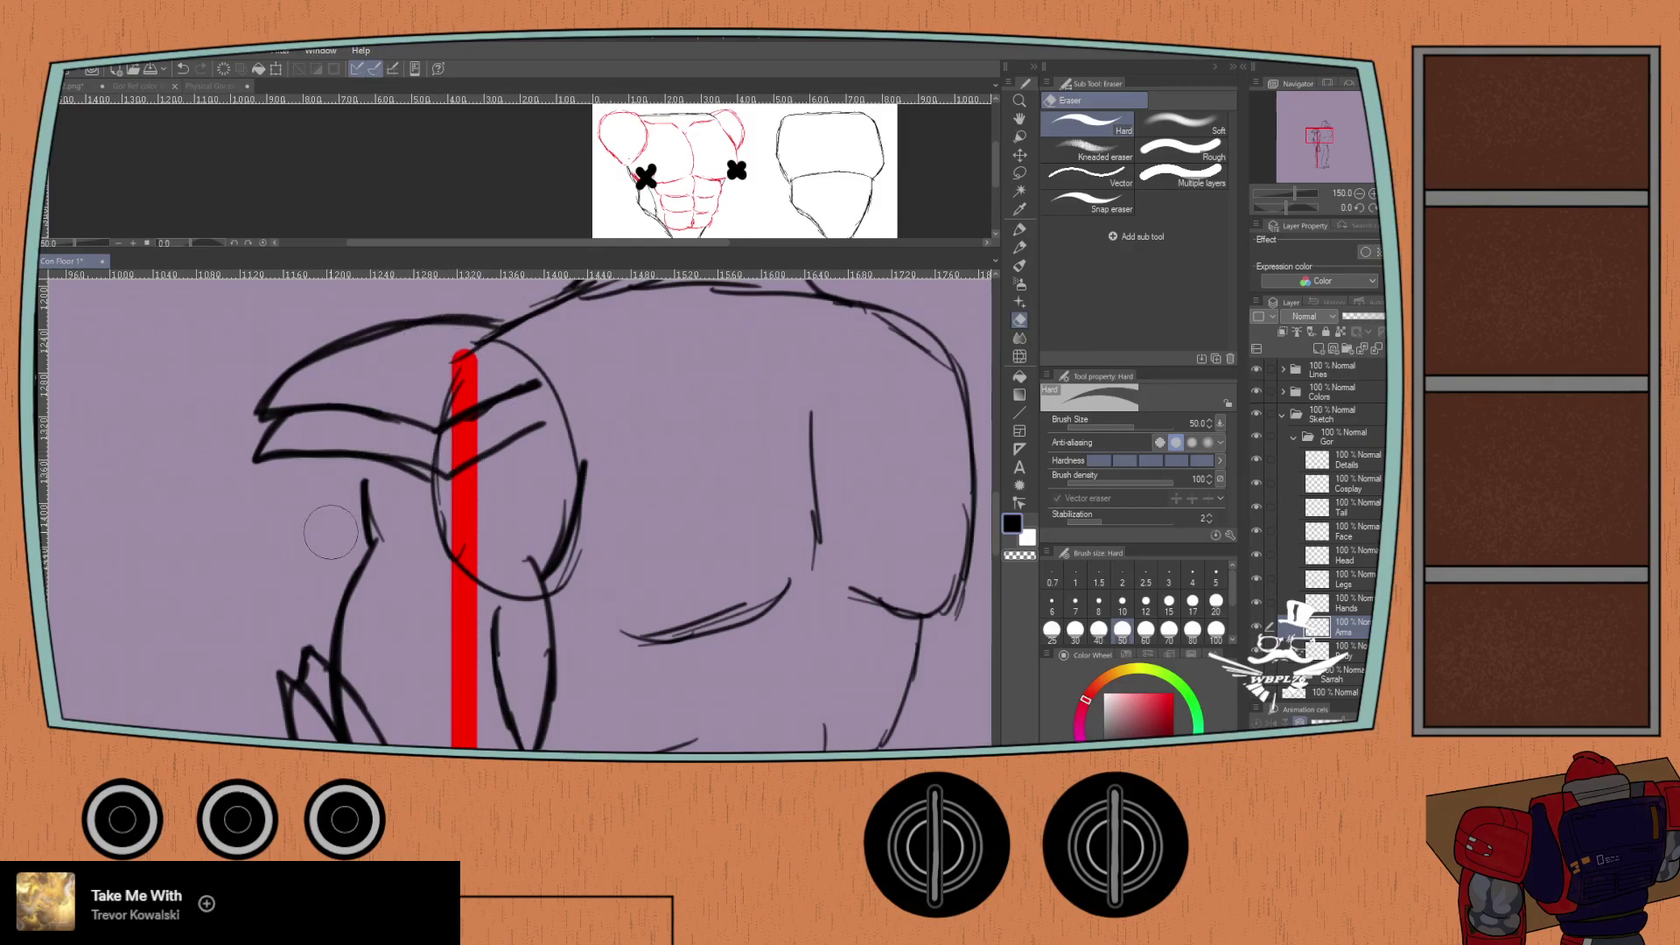
# Step: Sketch the neck line beside the shoulder, clean up doubled strokes, and add a curved shoulder line
pyautogui.press('p')
pyautogui.moveTo(350, 450); pyautogui.dragTo(368, 551)
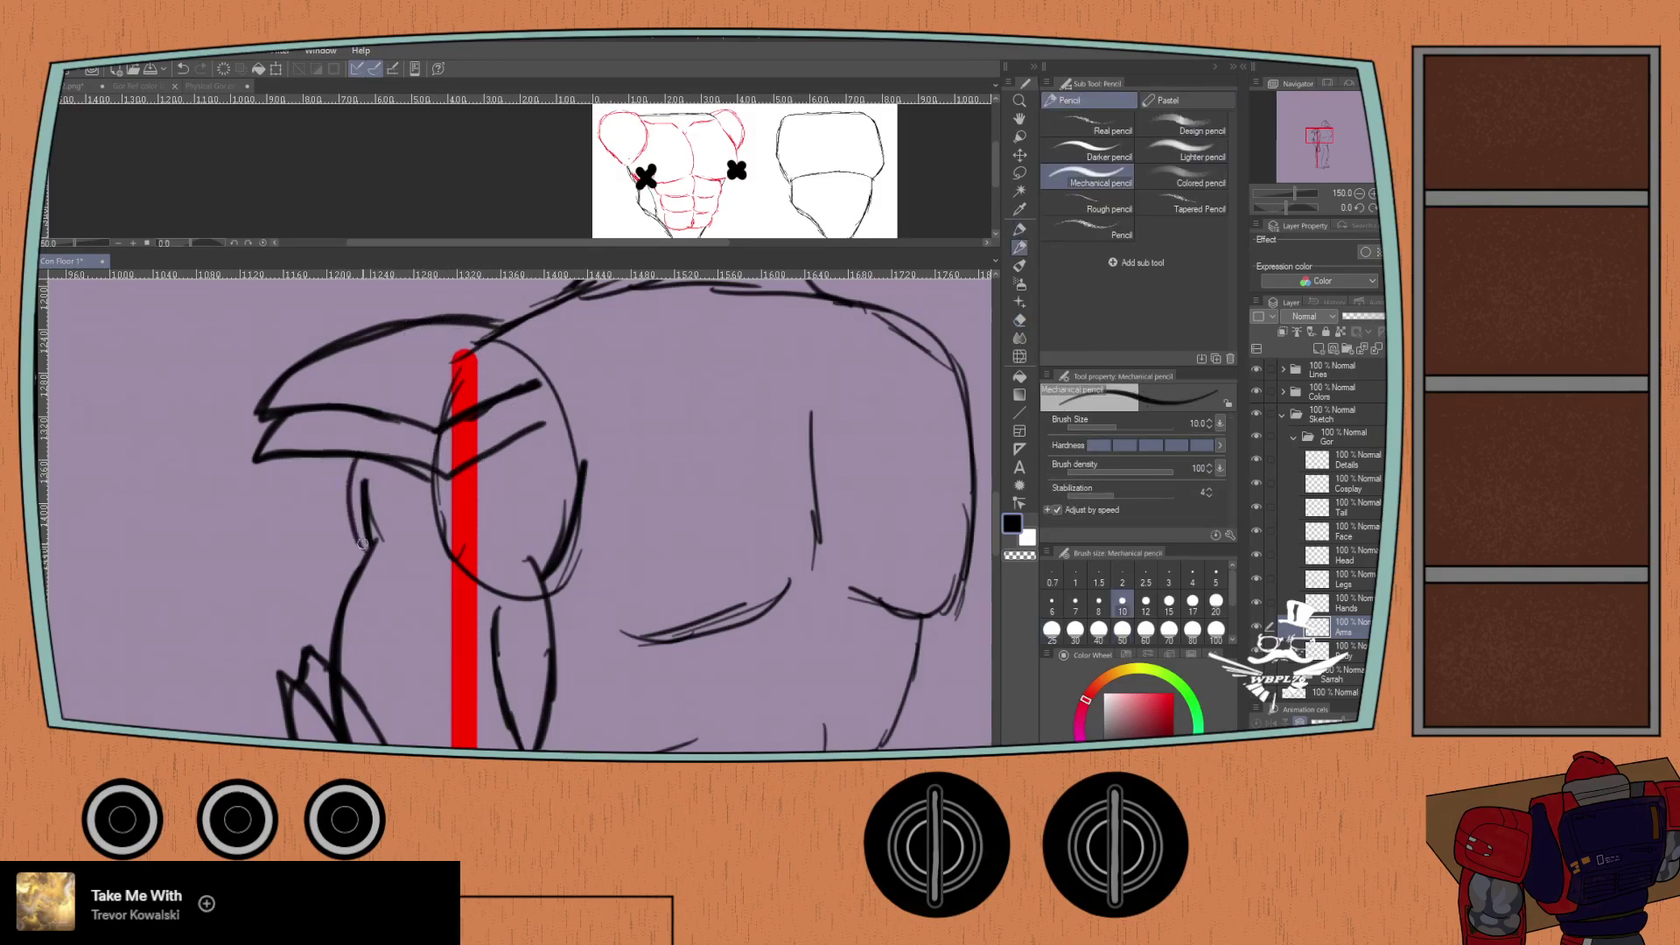
pyautogui.moveTo(345, 461)
pyautogui.mouseDown()
pyautogui.moveTo(372, 527)
pyautogui.moveTo(374, 487)
pyautogui.mouseUp()
pyautogui.press('e')
pyautogui.hotkey('ctrl', 'z')
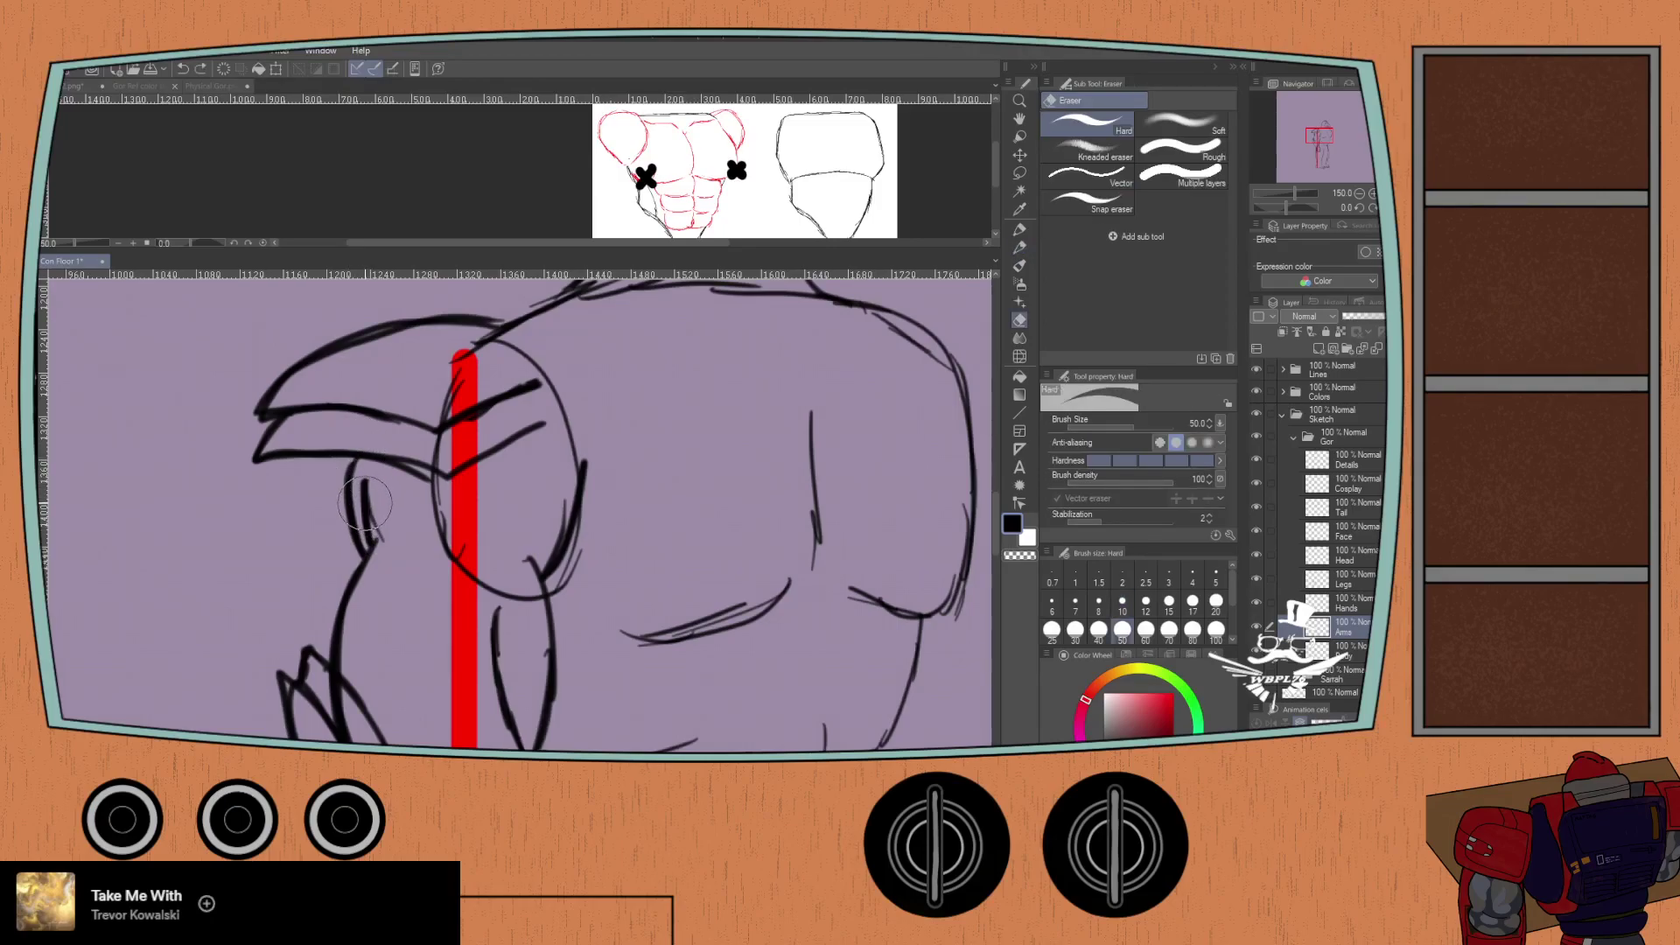
pyautogui.click(202, 69)
pyautogui.press('p')
pyautogui.moveTo(366, 505)
pyautogui.mouseDown()
pyautogui.moveTo(360, 554)
pyautogui.moveTo(374, 513)
pyautogui.mouseUp()
pyautogui.hotkey('ctrl', 'z')
pyautogui.moveTo(517, 510); pyautogui.dragTo(531, 563)
# Step: Select the Body layer and add a new layer above it for the mechanical pencil
pyautogui.scroll(-1, 354, 448)
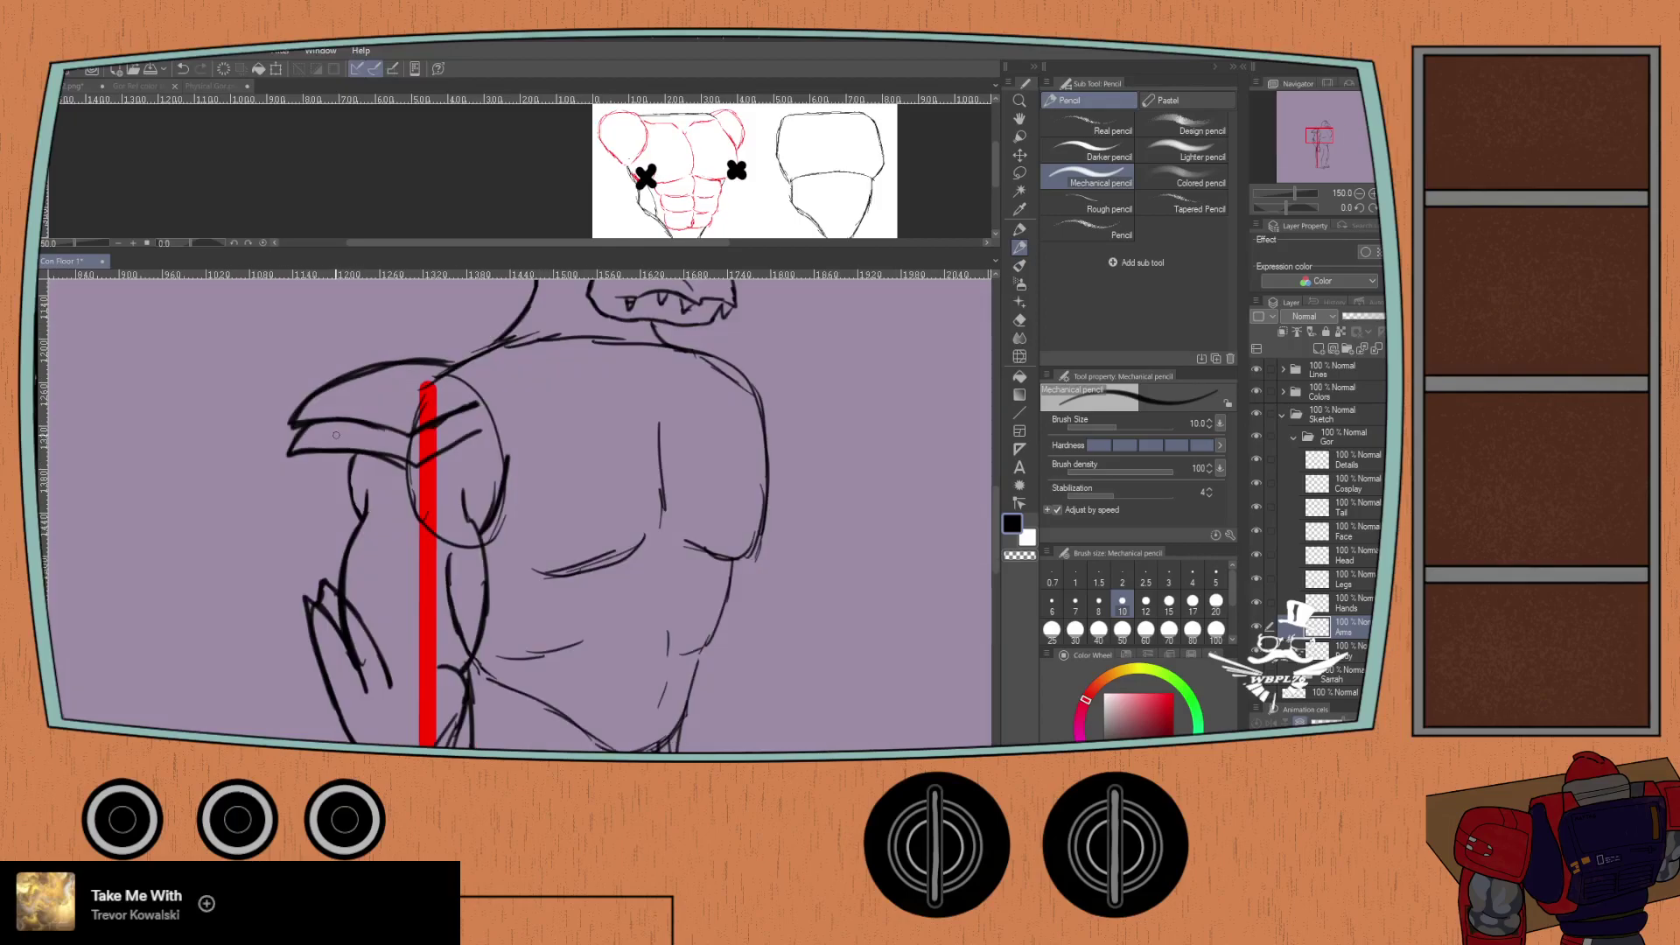
pyautogui.scroll(-1, 331, 571)
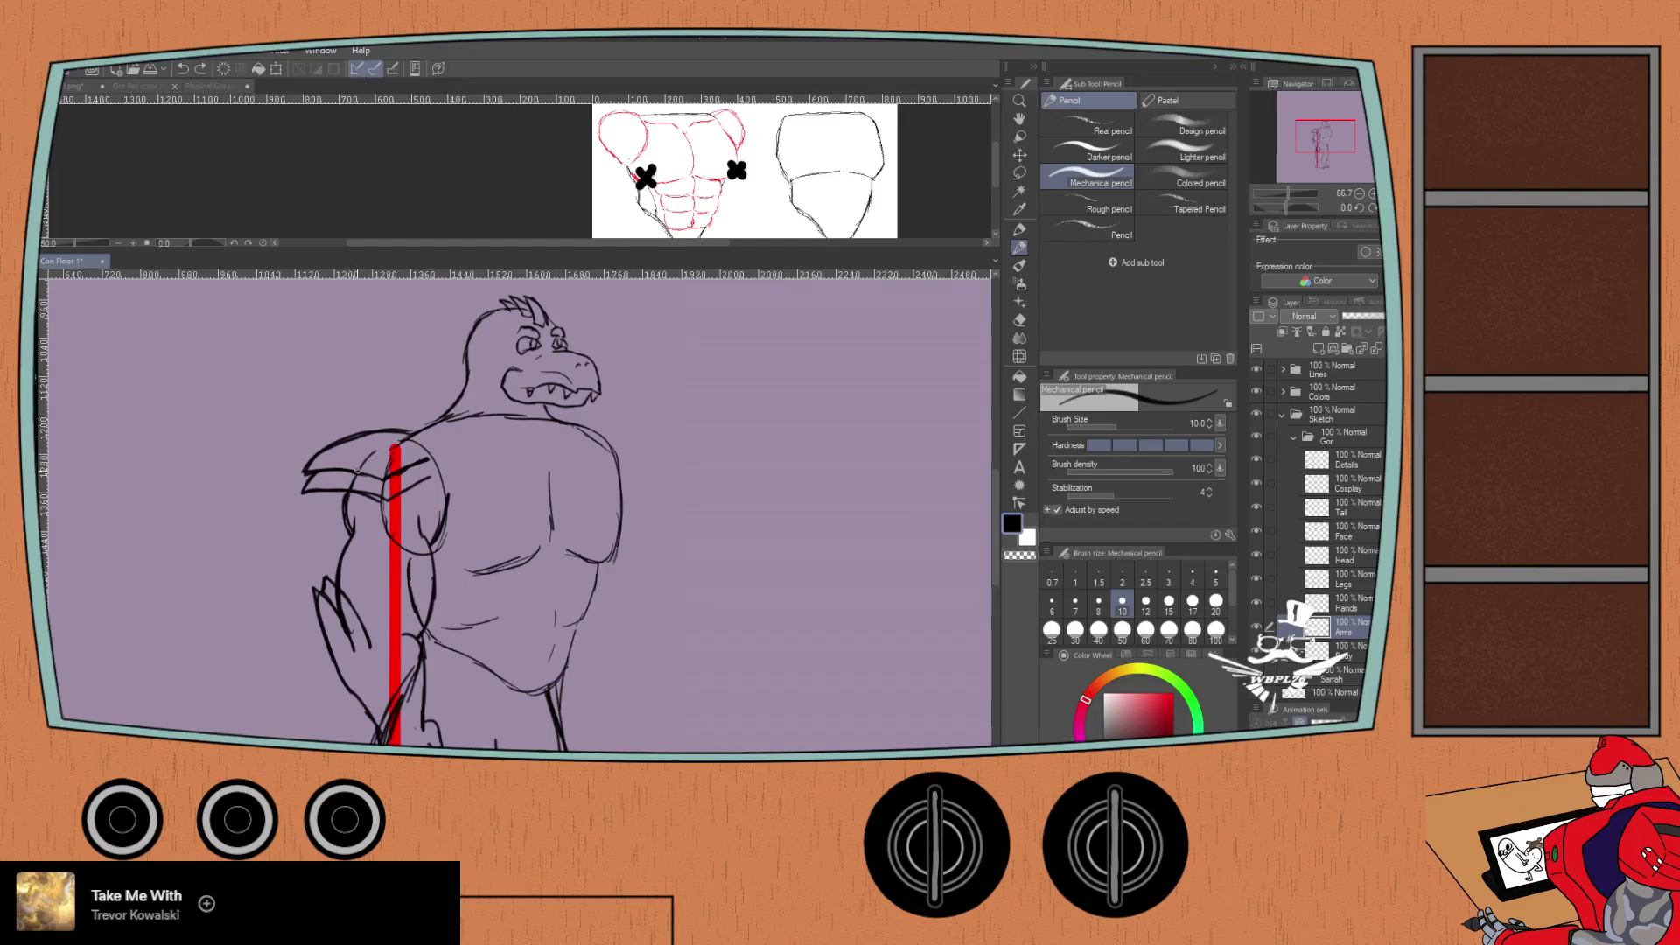
pyautogui.press('e')
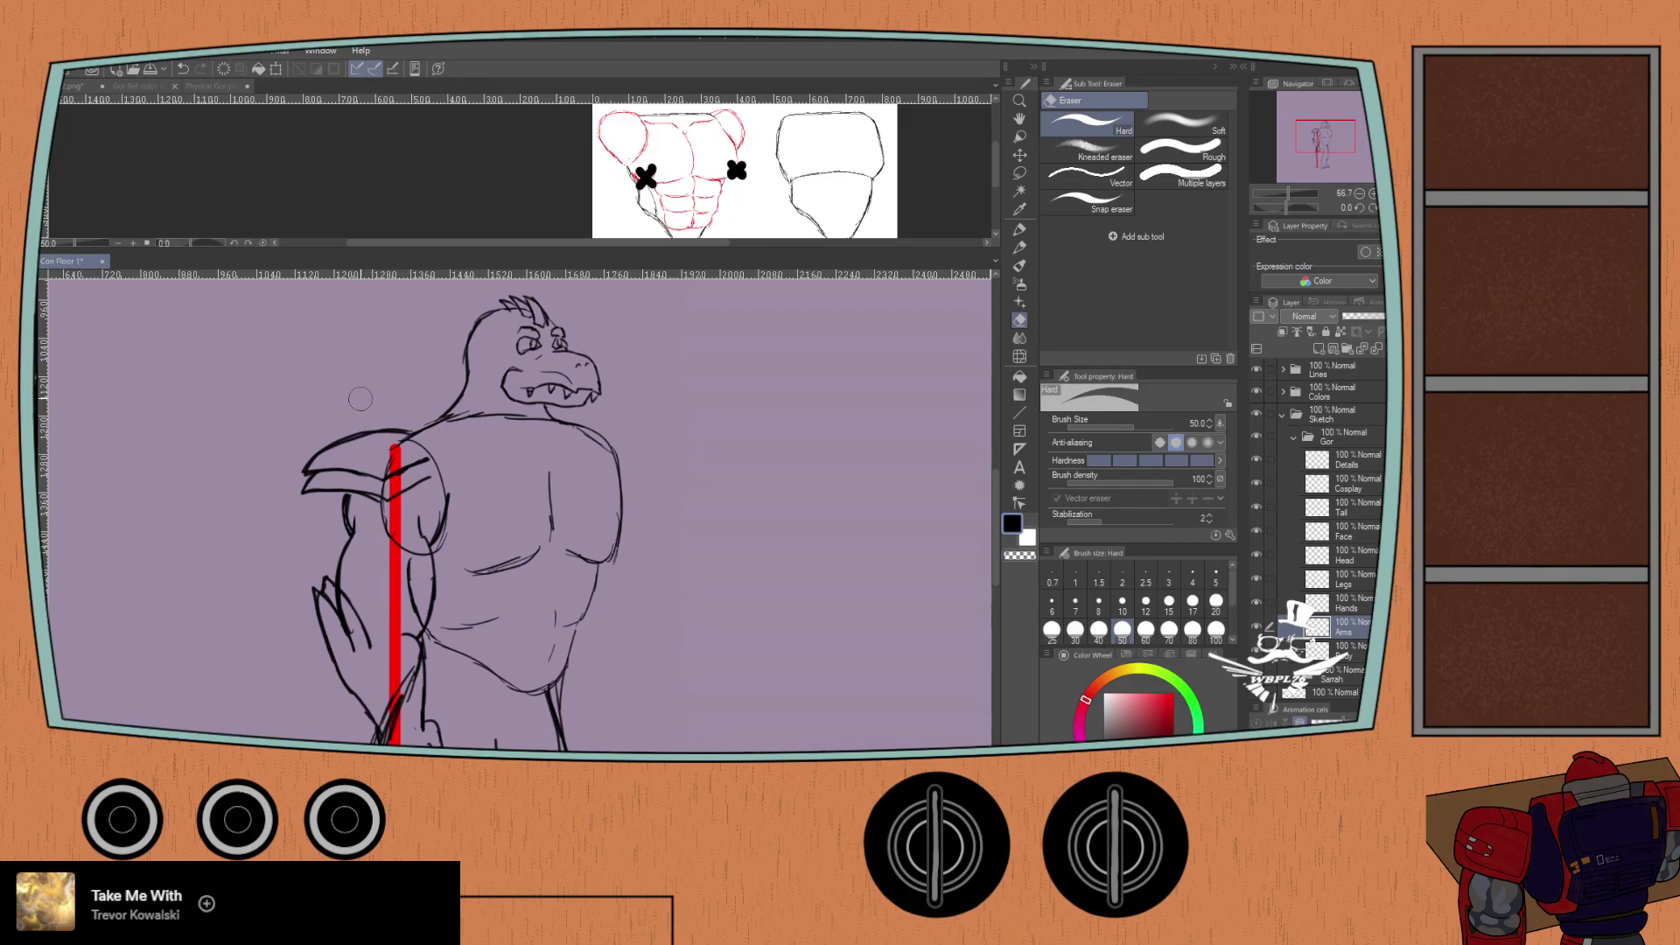
pyautogui.press('p')
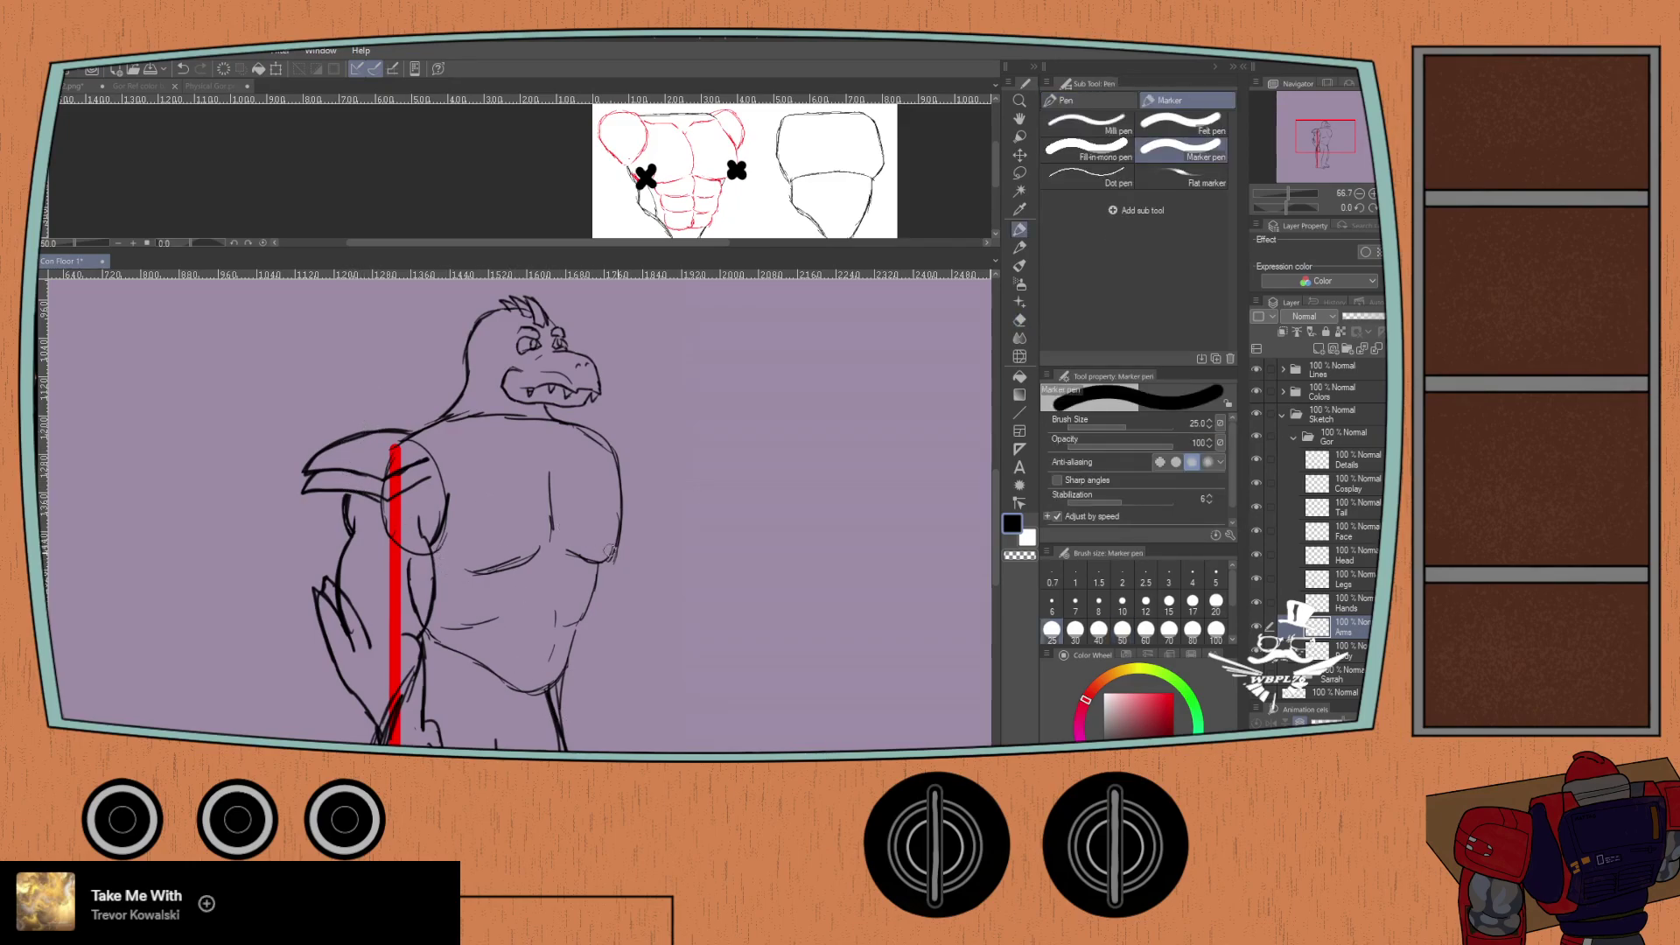
pyautogui.click(1349, 643)
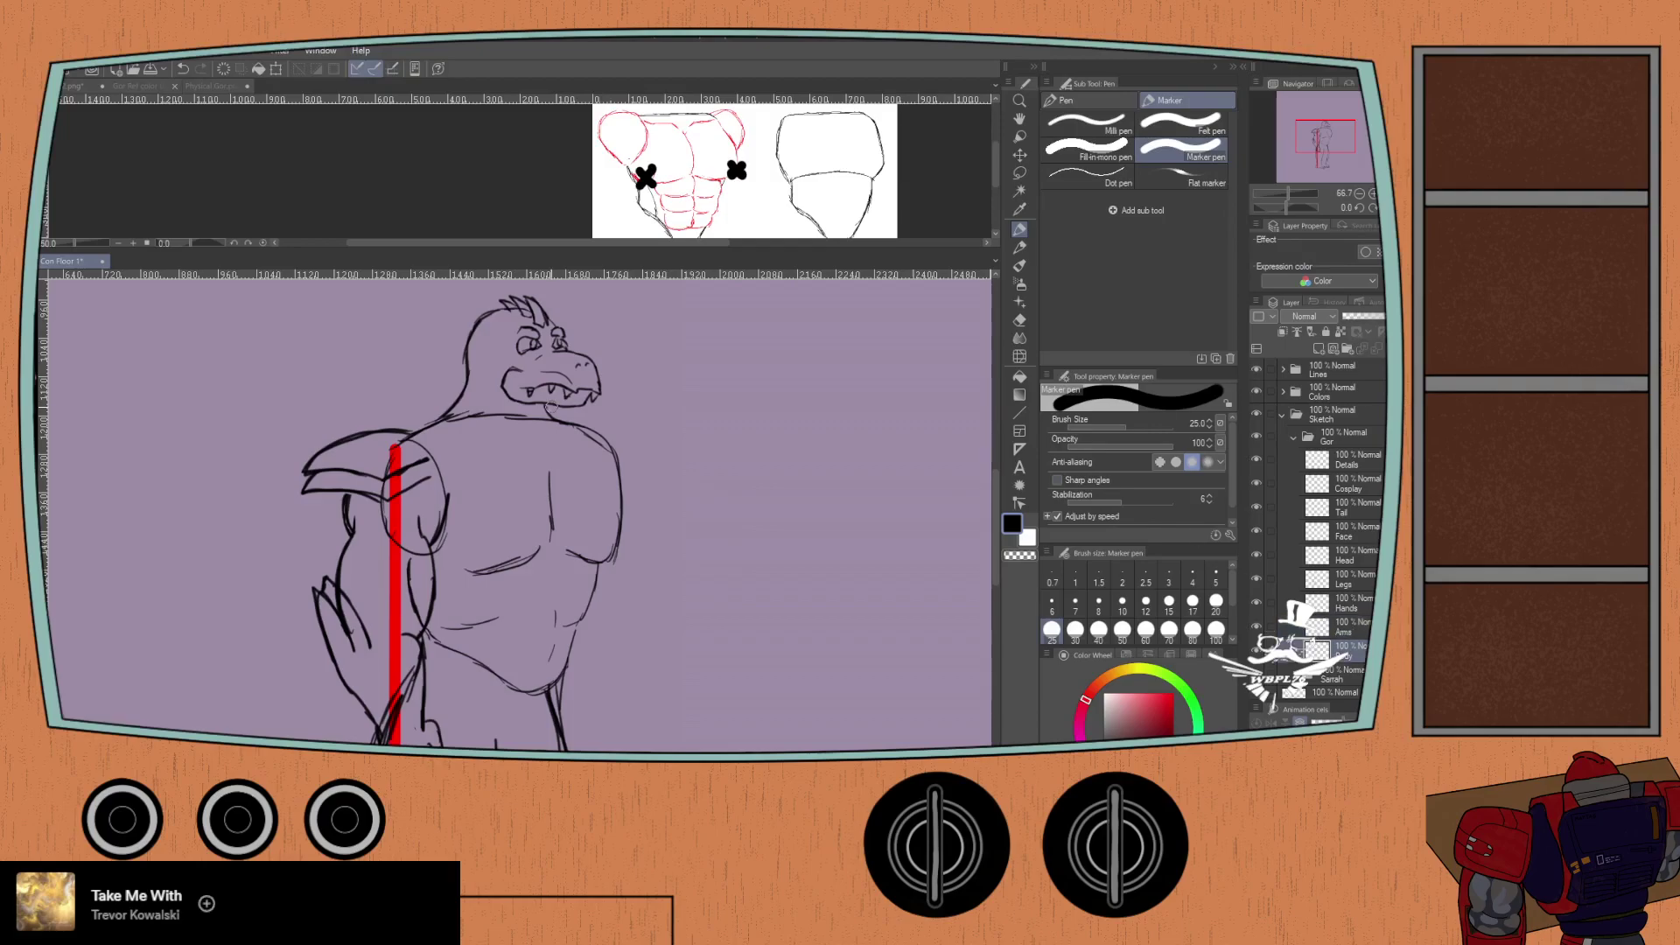
pyautogui.scroll(2, 552, 405)
pyautogui.press('p')
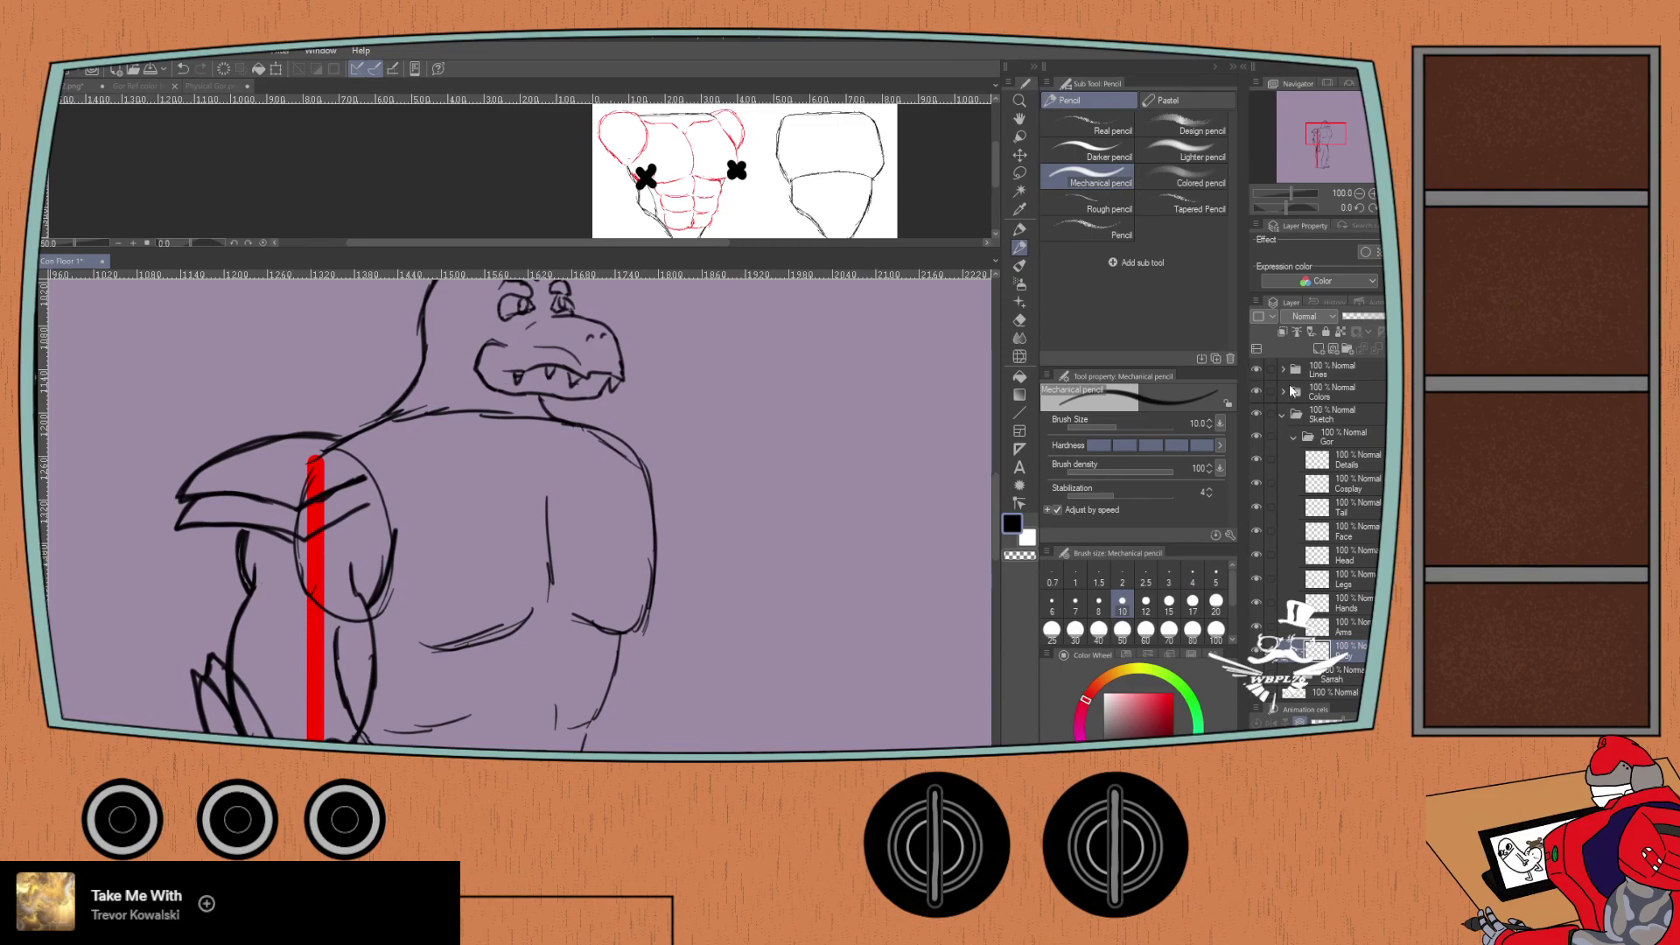
pyautogui.hotkey('ctrl', 'shift', 'n')
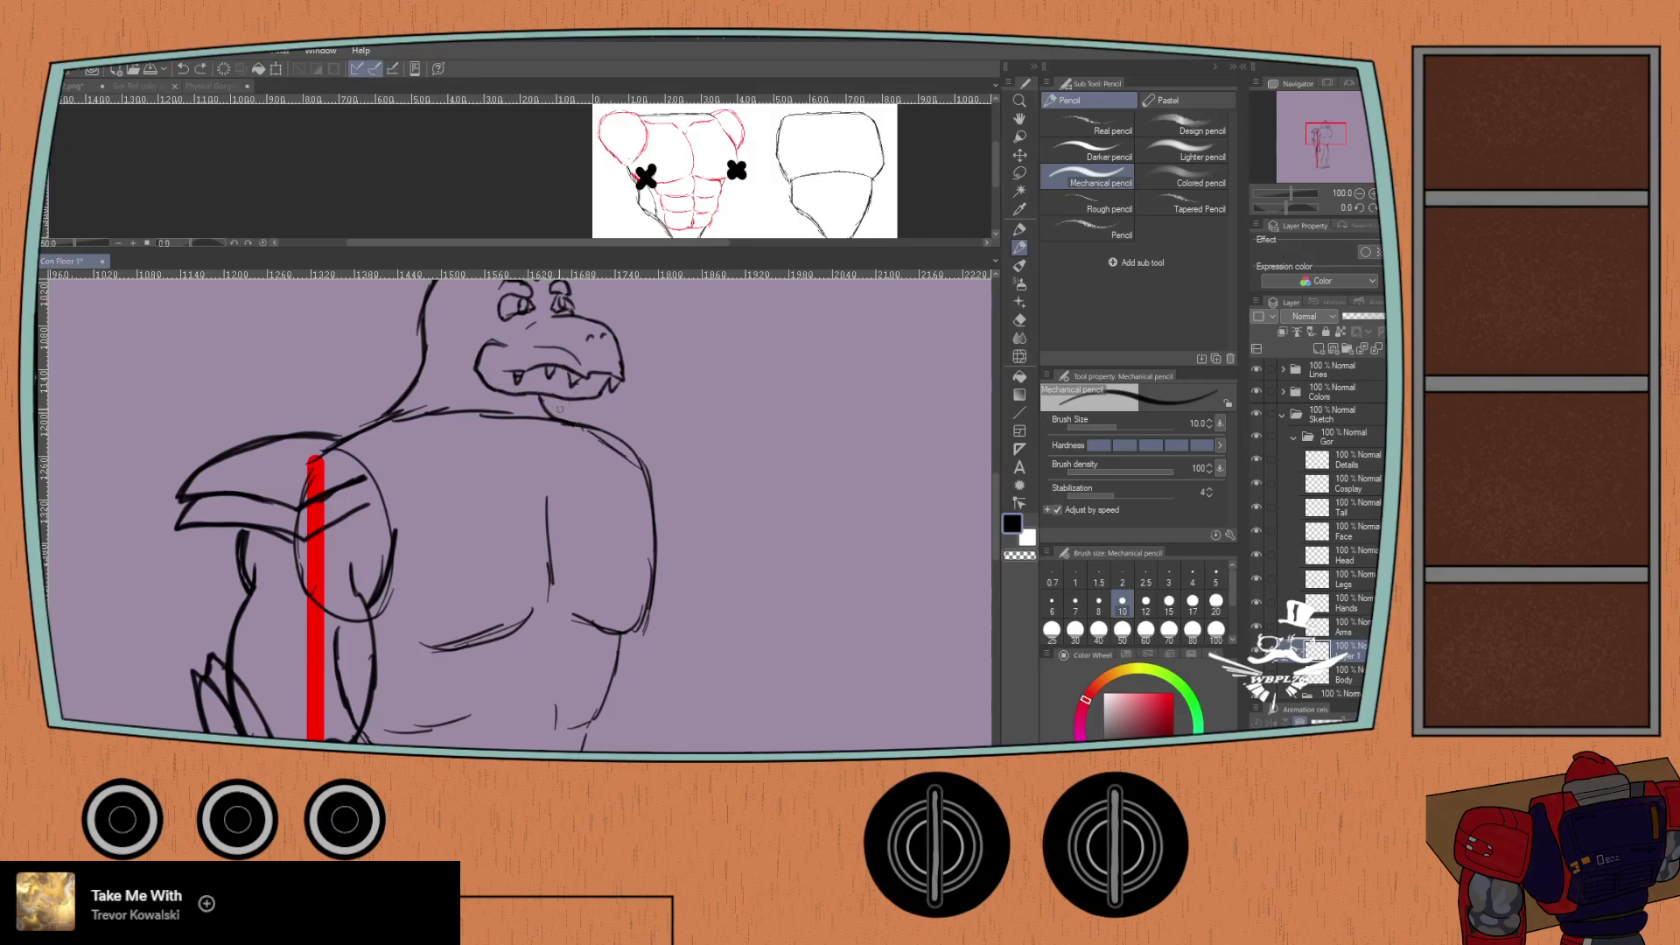
# Step: Try several right shoulder contour strokes down from the neck, undoing each attempt
pyautogui.moveTo(557, 421)
pyautogui.mouseDown()
pyautogui.moveTo(648, 491)
pyautogui.moveTo(653, 541)
pyautogui.mouseUp()
pyautogui.hotkey('ctrl', 'z')
pyautogui.moveTo(553, 420)
pyautogui.mouseDown()
pyautogui.moveTo(611, 459)
pyautogui.moveTo(642, 513)
pyautogui.moveTo(616, 630)
pyautogui.mouseUp()
pyautogui.hotkey('ctrl', 'z')
pyautogui.moveTo(552, 409)
pyautogui.mouseDown()
pyautogui.moveTo(626, 464)
pyautogui.moveTo(652, 524)
pyautogui.moveTo(648, 587)
pyautogui.moveTo(617, 634)
pyautogui.moveTo(558, 418)
pyautogui.moveTo(625, 485)
pyautogui.moveTo(645, 551)
pyautogui.moveTo(622, 630)
pyautogui.mouseUp()
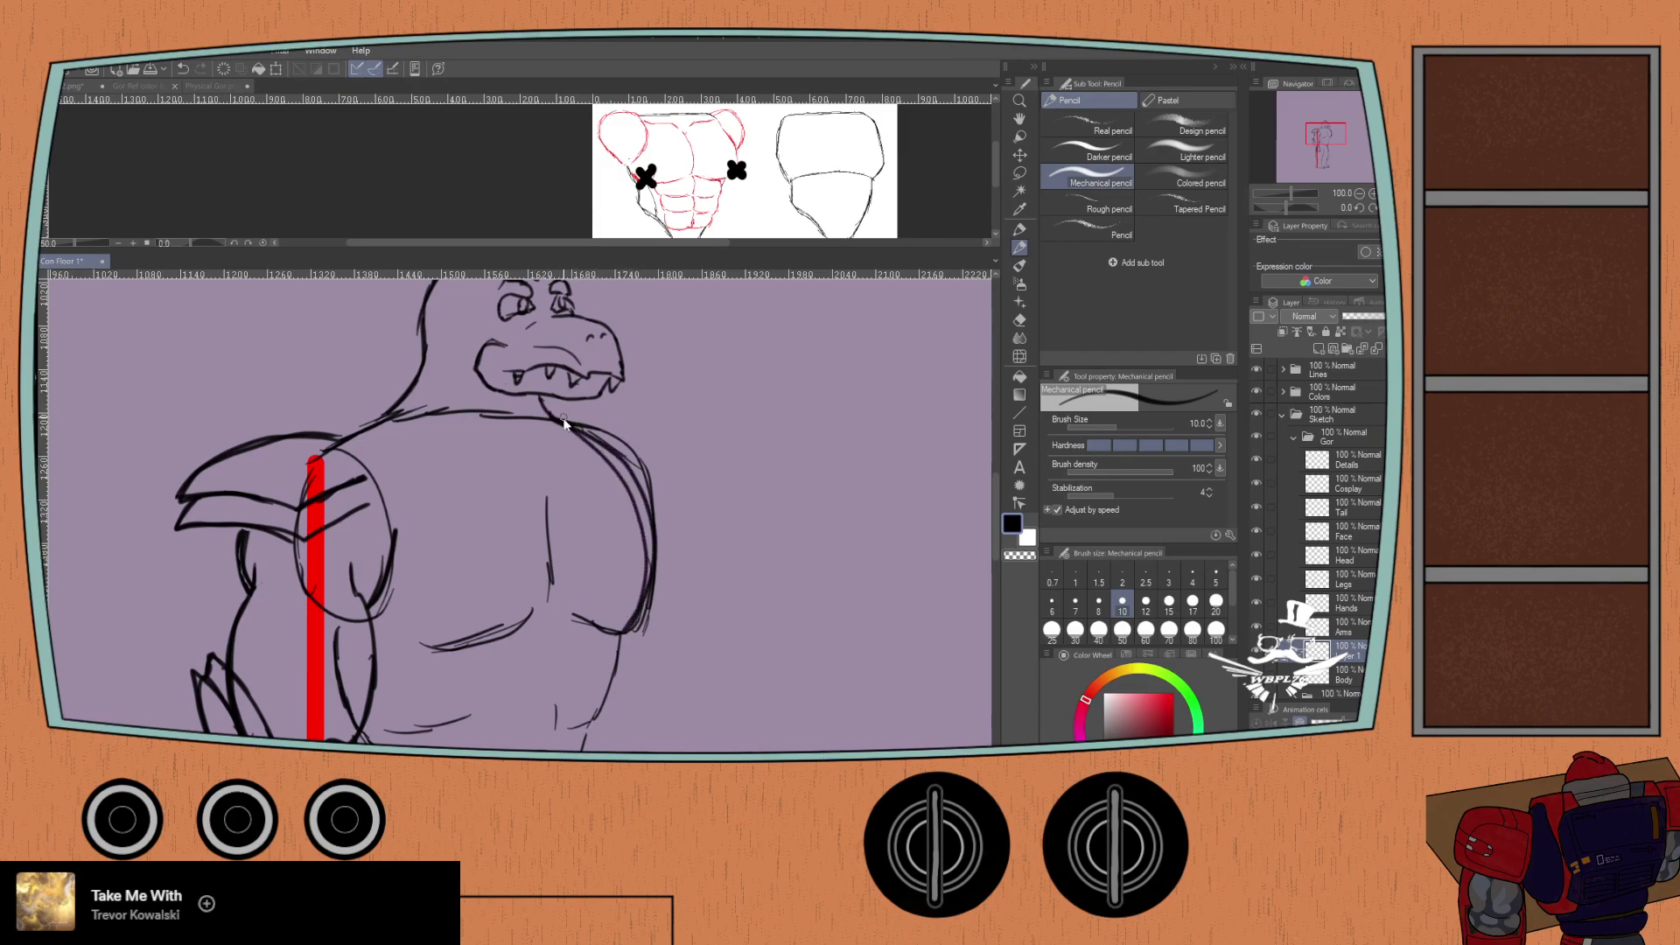
pyautogui.hotkey('ctrl', 'z')
pyautogui.hotkey('ctrl', 'z')
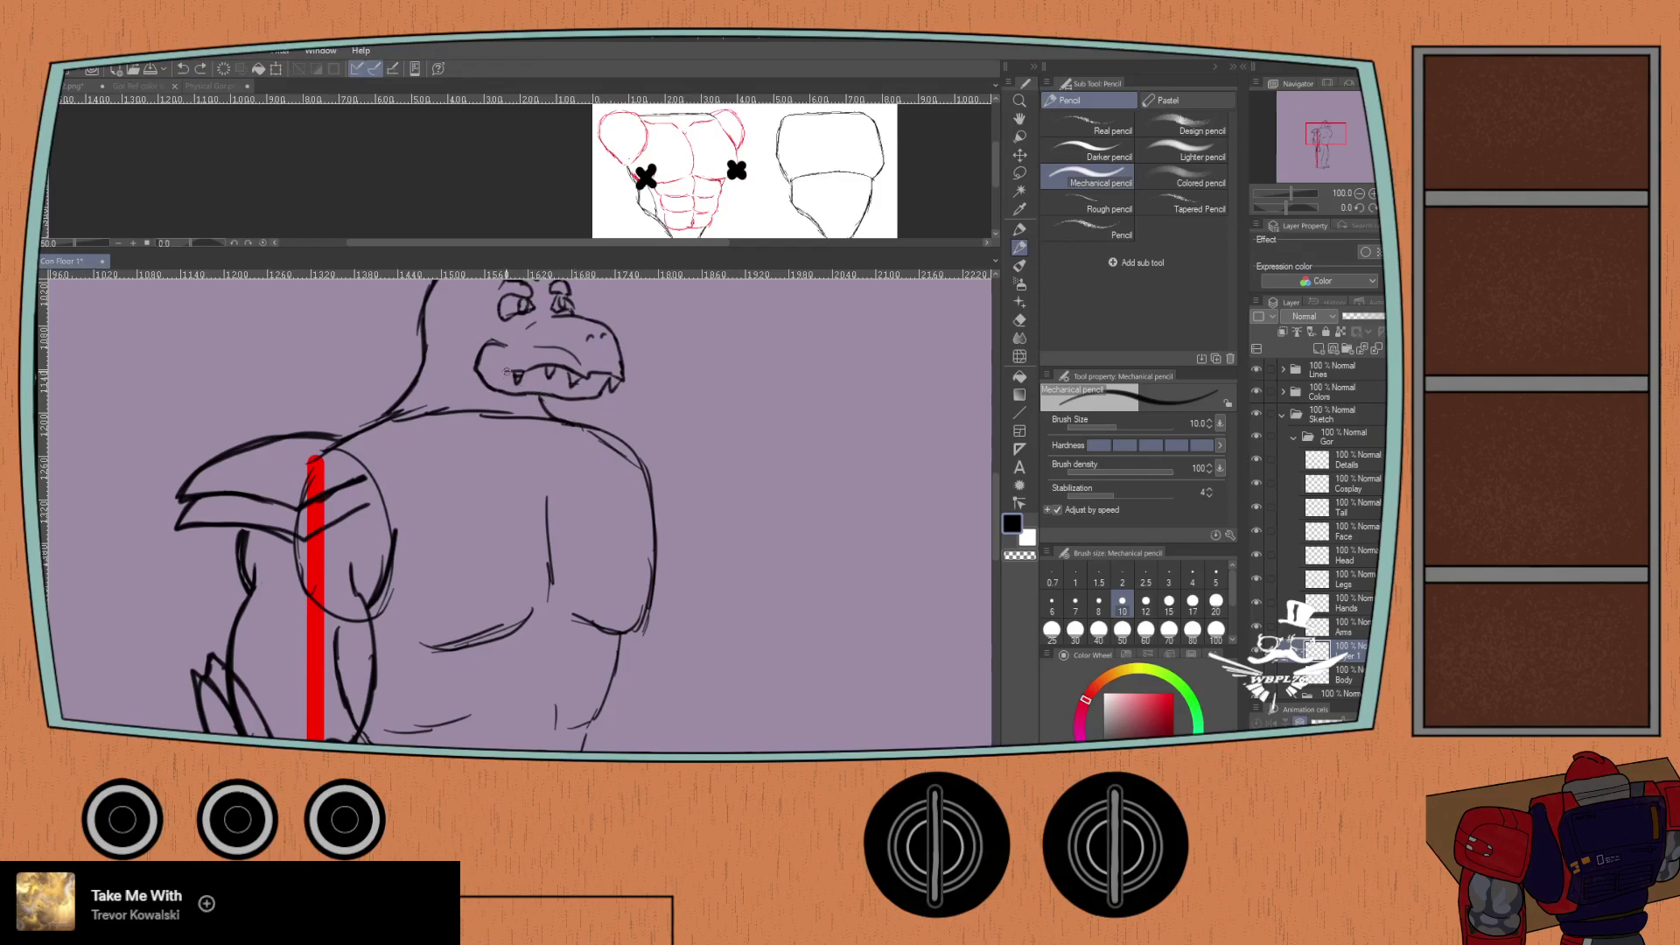
pyautogui.moveTo(562, 421)
pyautogui.mouseDown()
pyautogui.moveTo(646, 518)
pyautogui.moveTo(653, 587)
pyautogui.moveTo(630, 636)
pyautogui.mouseUp()
pyautogui.hotkey('ctrl', 'z')
pyautogui.hotkey('ctrl', 'z')
# Step: Draw the right back line up the shoulder and the right waist line, then undo the recent strokes
pyautogui.moveTo(619, 643)
pyautogui.mouseDown()
pyautogui.moveTo(653, 602)
pyautogui.moveTo(658, 559)
pyautogui.moveTo(629, 474)
pyautogui.mouseUp()
pyautogui.moveTo(564, 420)
pyautogui.mouseDown()
pyautogui.moveTo(618, 454)
pyautogui.moveTo(645, 510)
pyautogui.moveTo(652, 572)
pyautogui.moveTo(638, 618)
pyautogui.mouseUp()
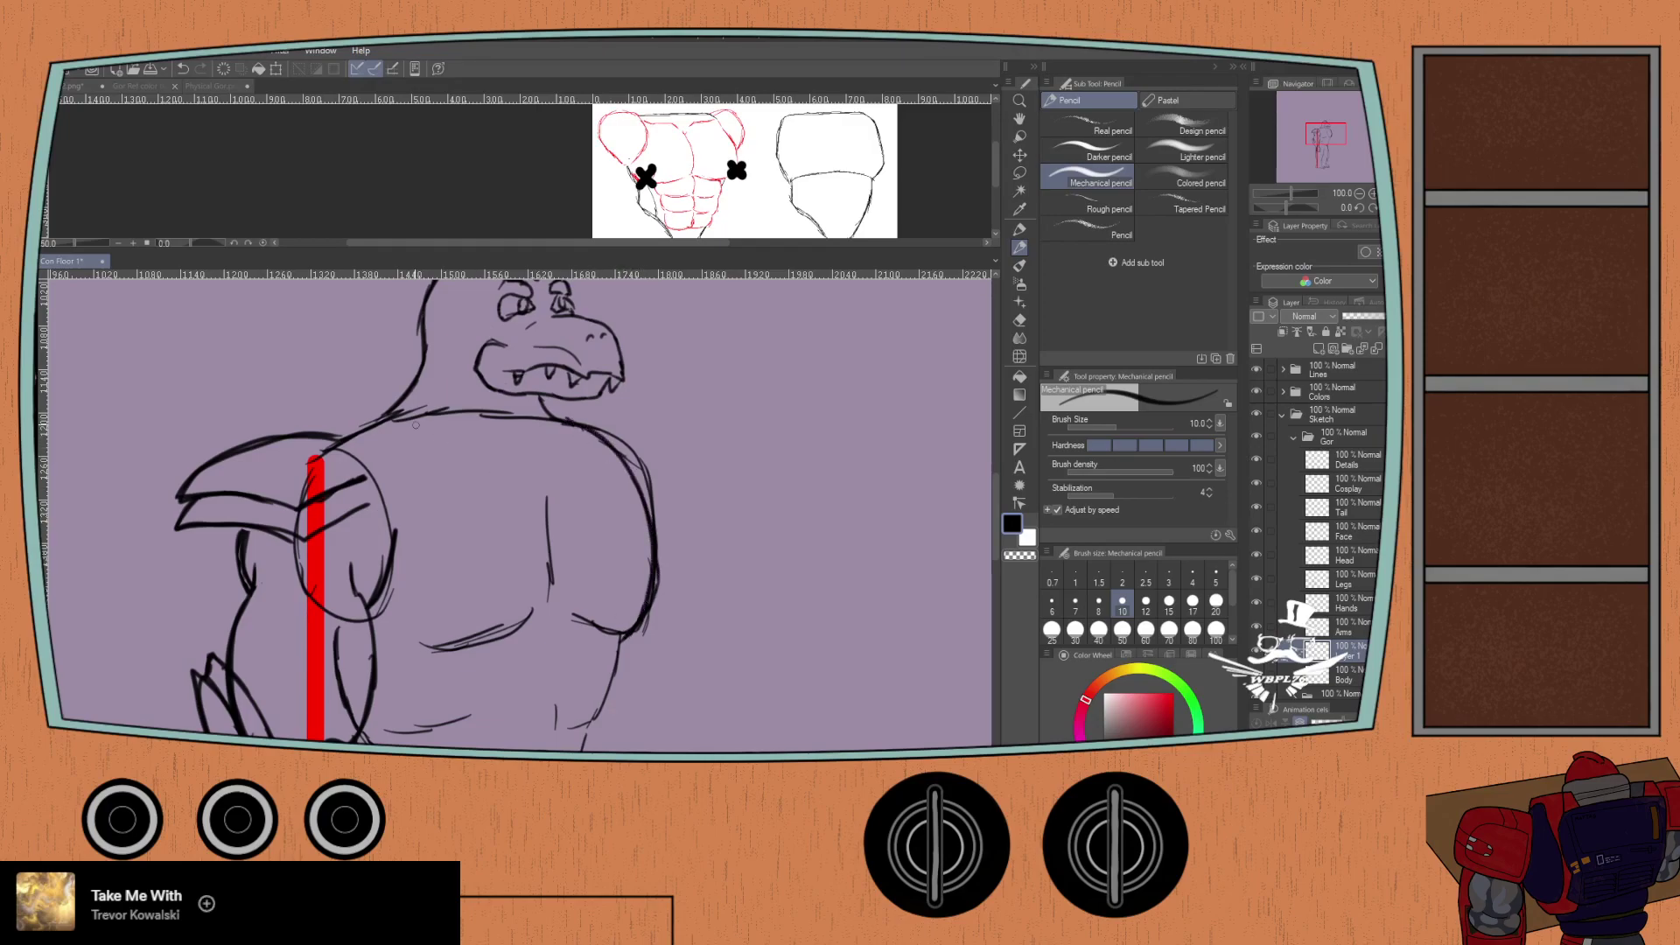
pyautogui.moveTo(566, 566); pyautogui.dragTo(590, 484)
pyautogui.moveTo(647, 555); pyautogui.dragTo(604, 674)
pyautogui.hotkey('ctrl', 'z')
pyautogui.moveTo(645, 557); pyautogui.dragTo(612, 649)
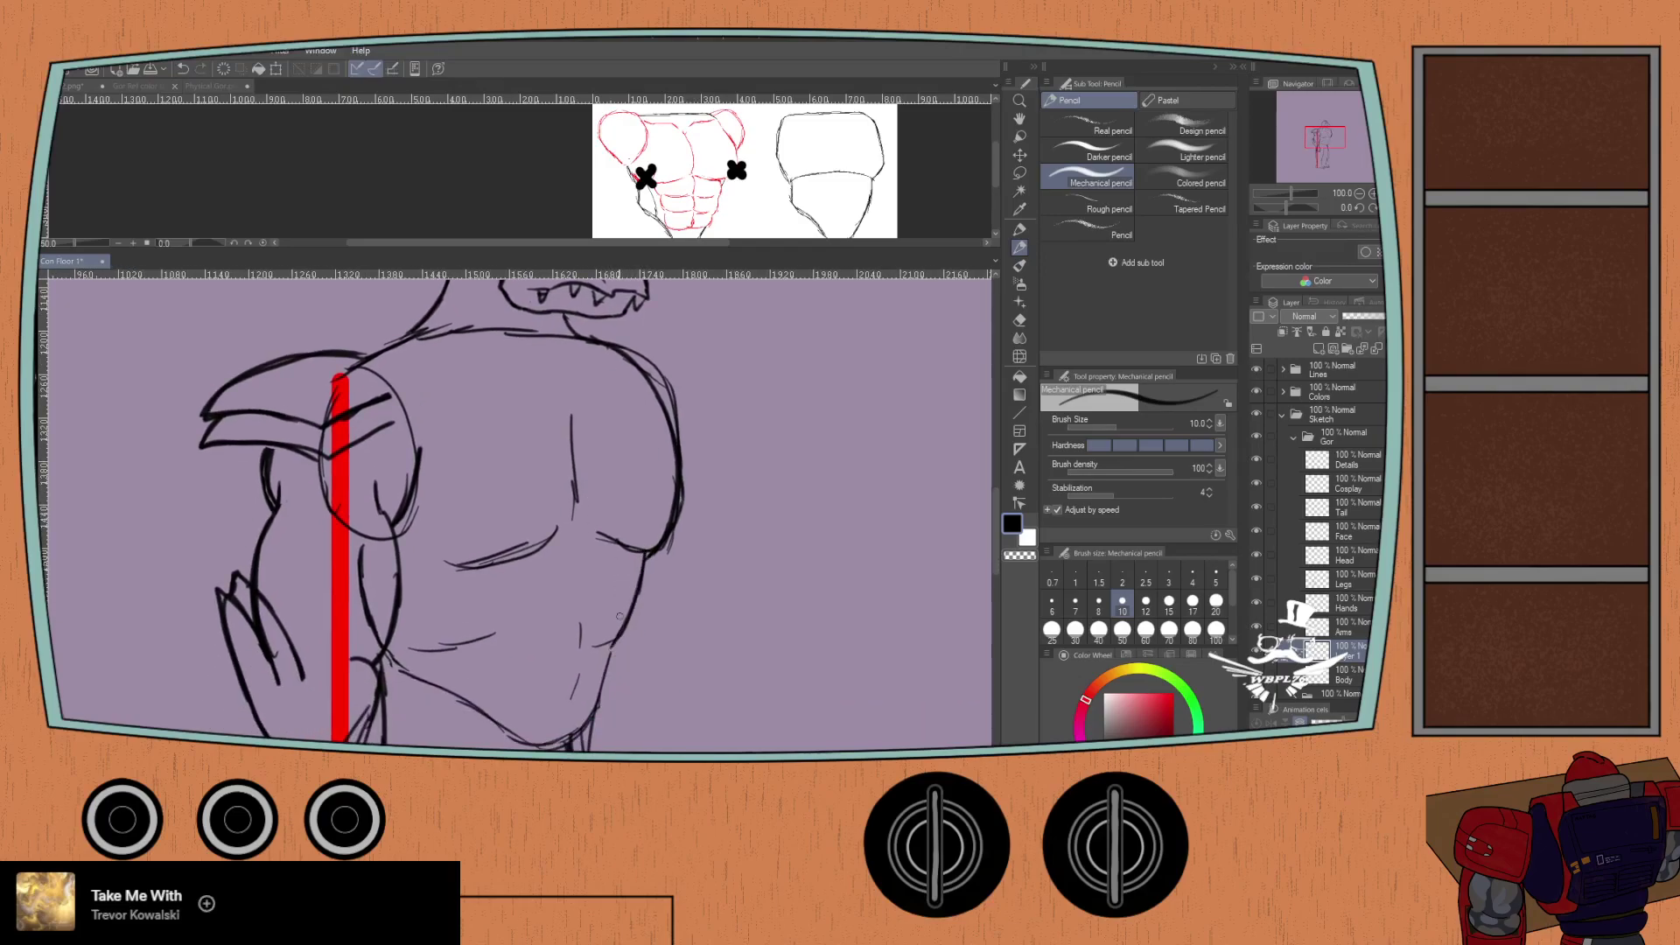
pyautogui.hotkey('ctrl', 'z')
pyautogui.hotkey('ctrl', 'z')
# Step: Merge the new layer down into the Body layer
pyautogui.scroll(3, 595, 468)
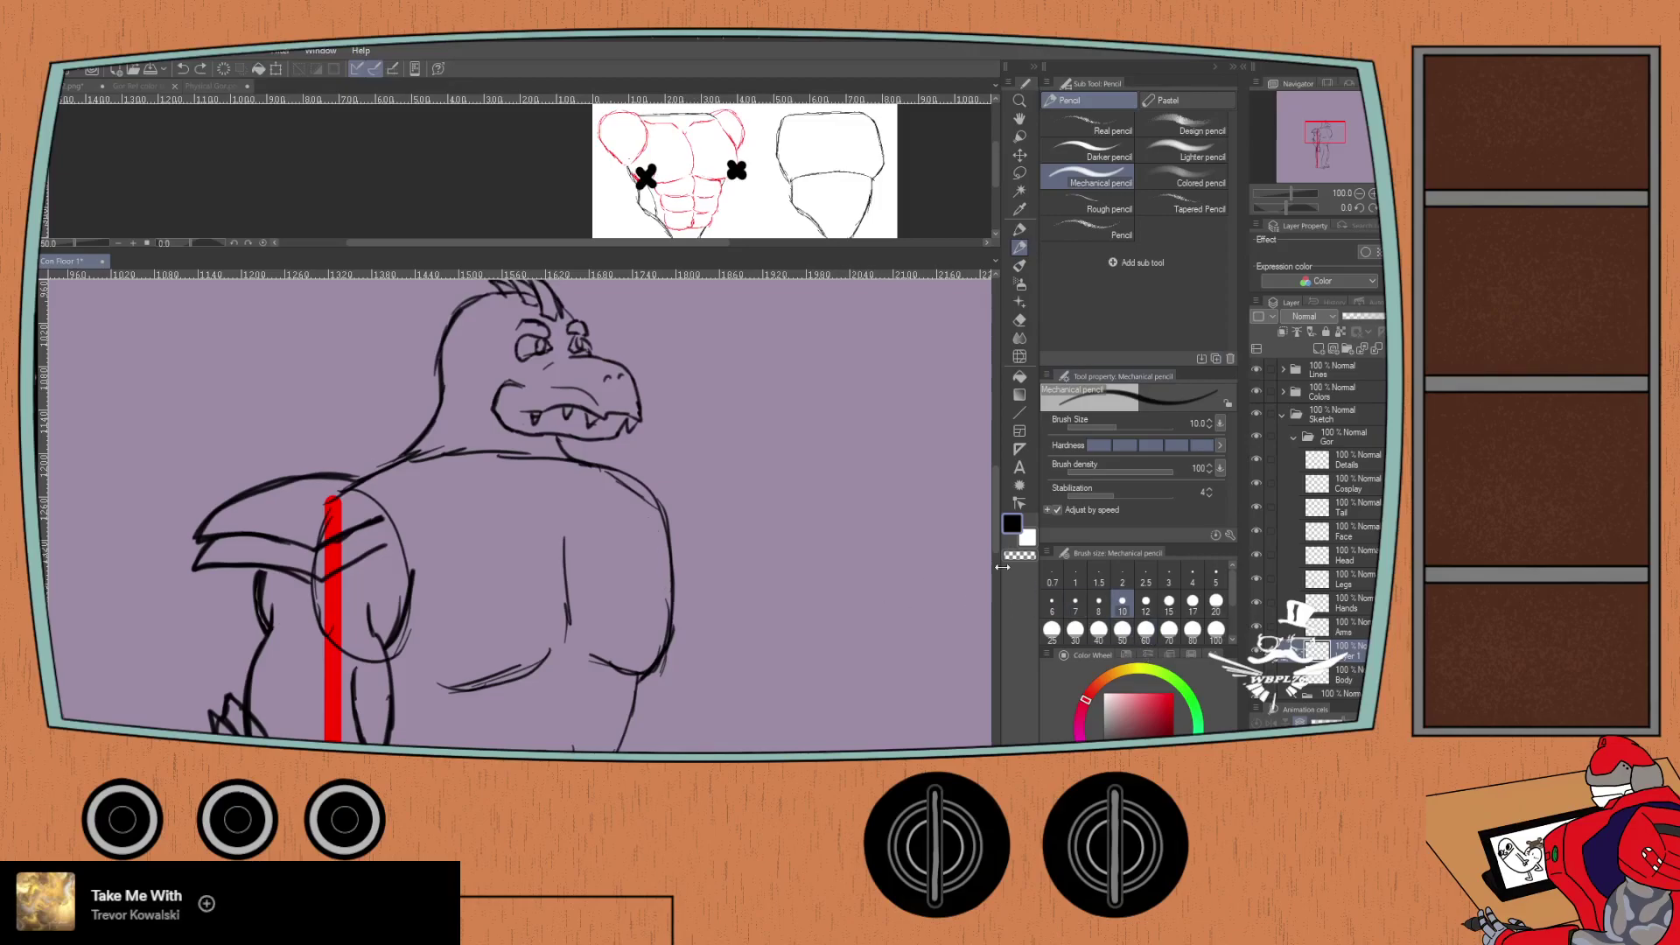
pyautogui.hotkey('ctrl', 'z')
pyautogui.hotkey('ctrl', 'z')
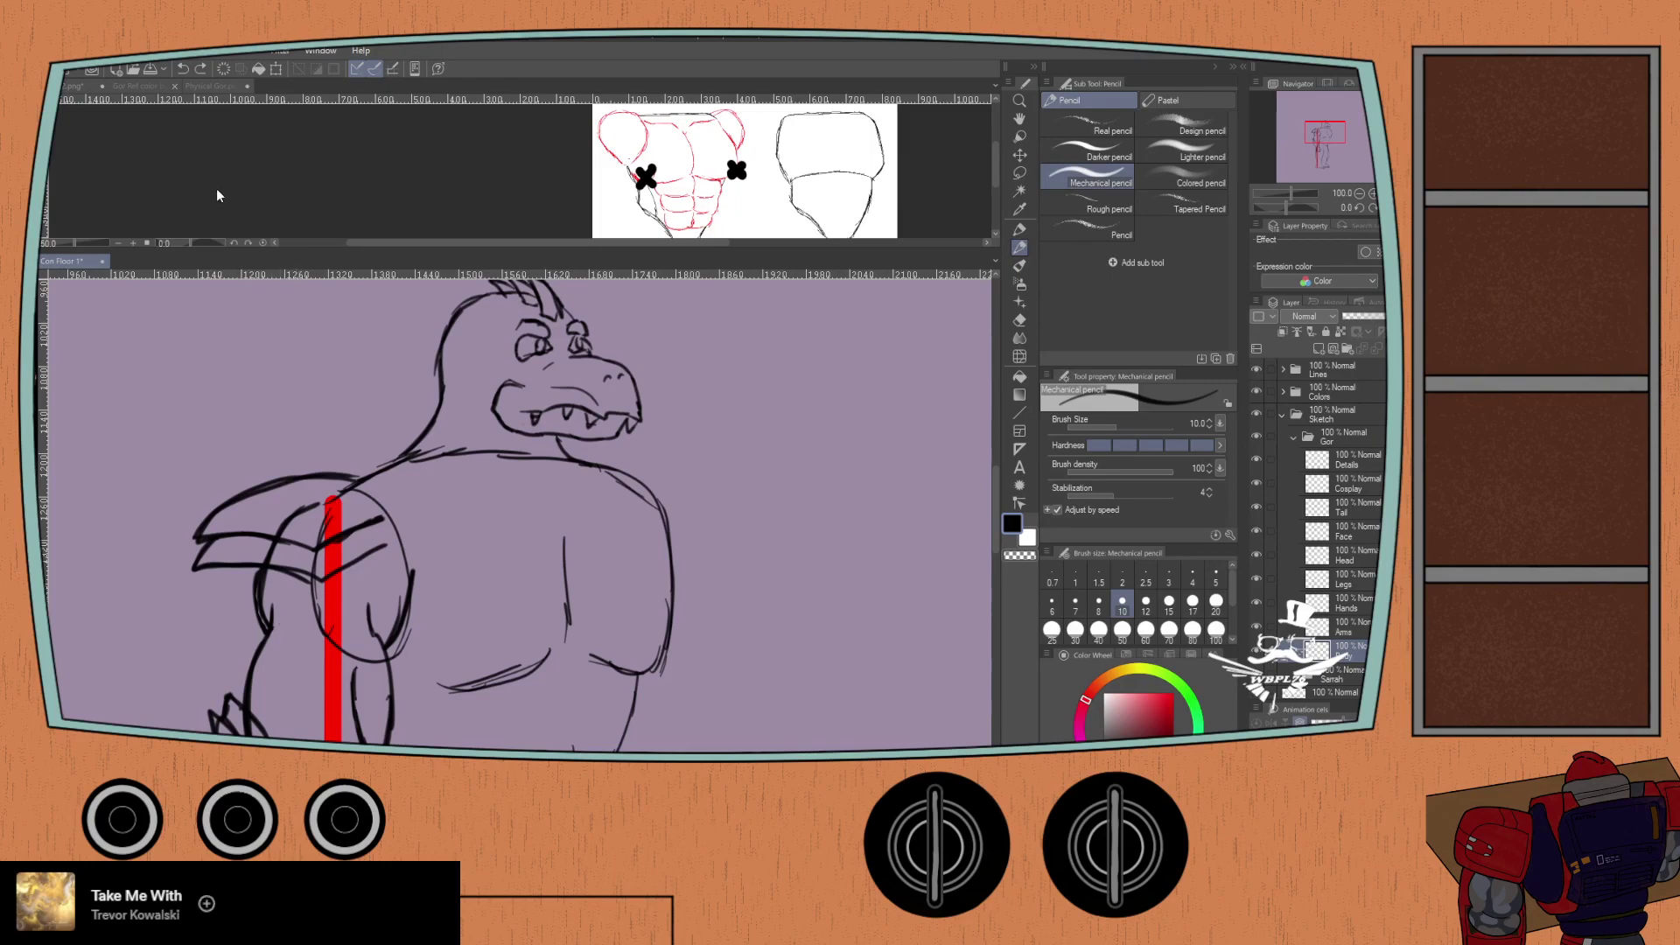
pyautogui.click(201, 73)
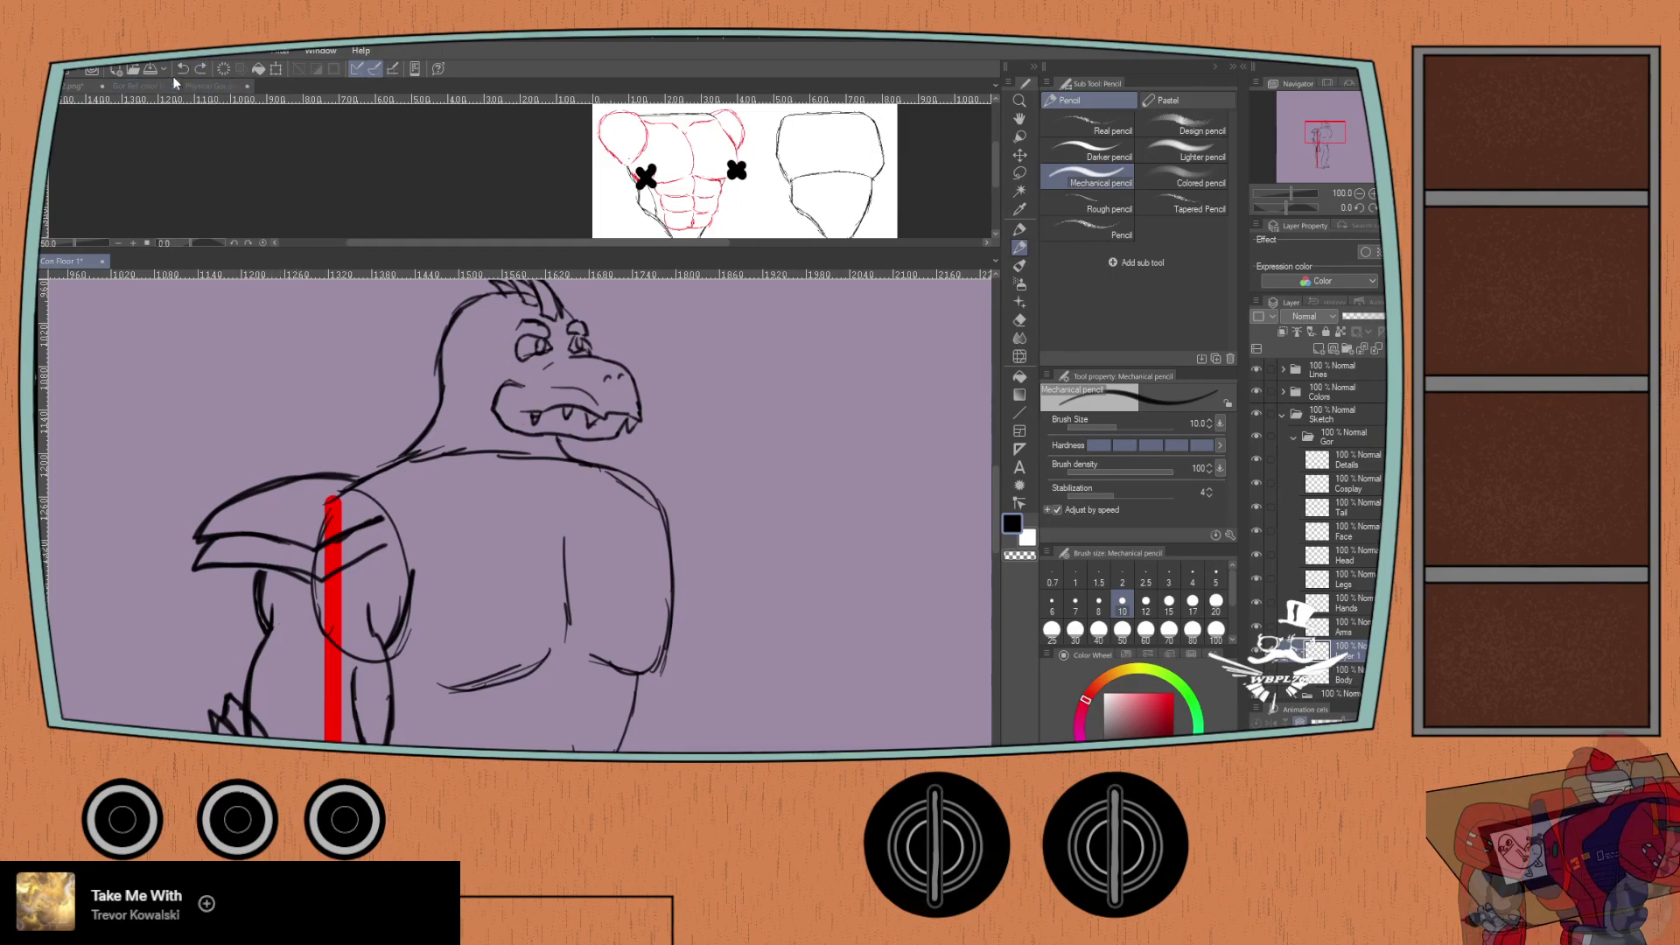
pyautogui.click(201, 74)
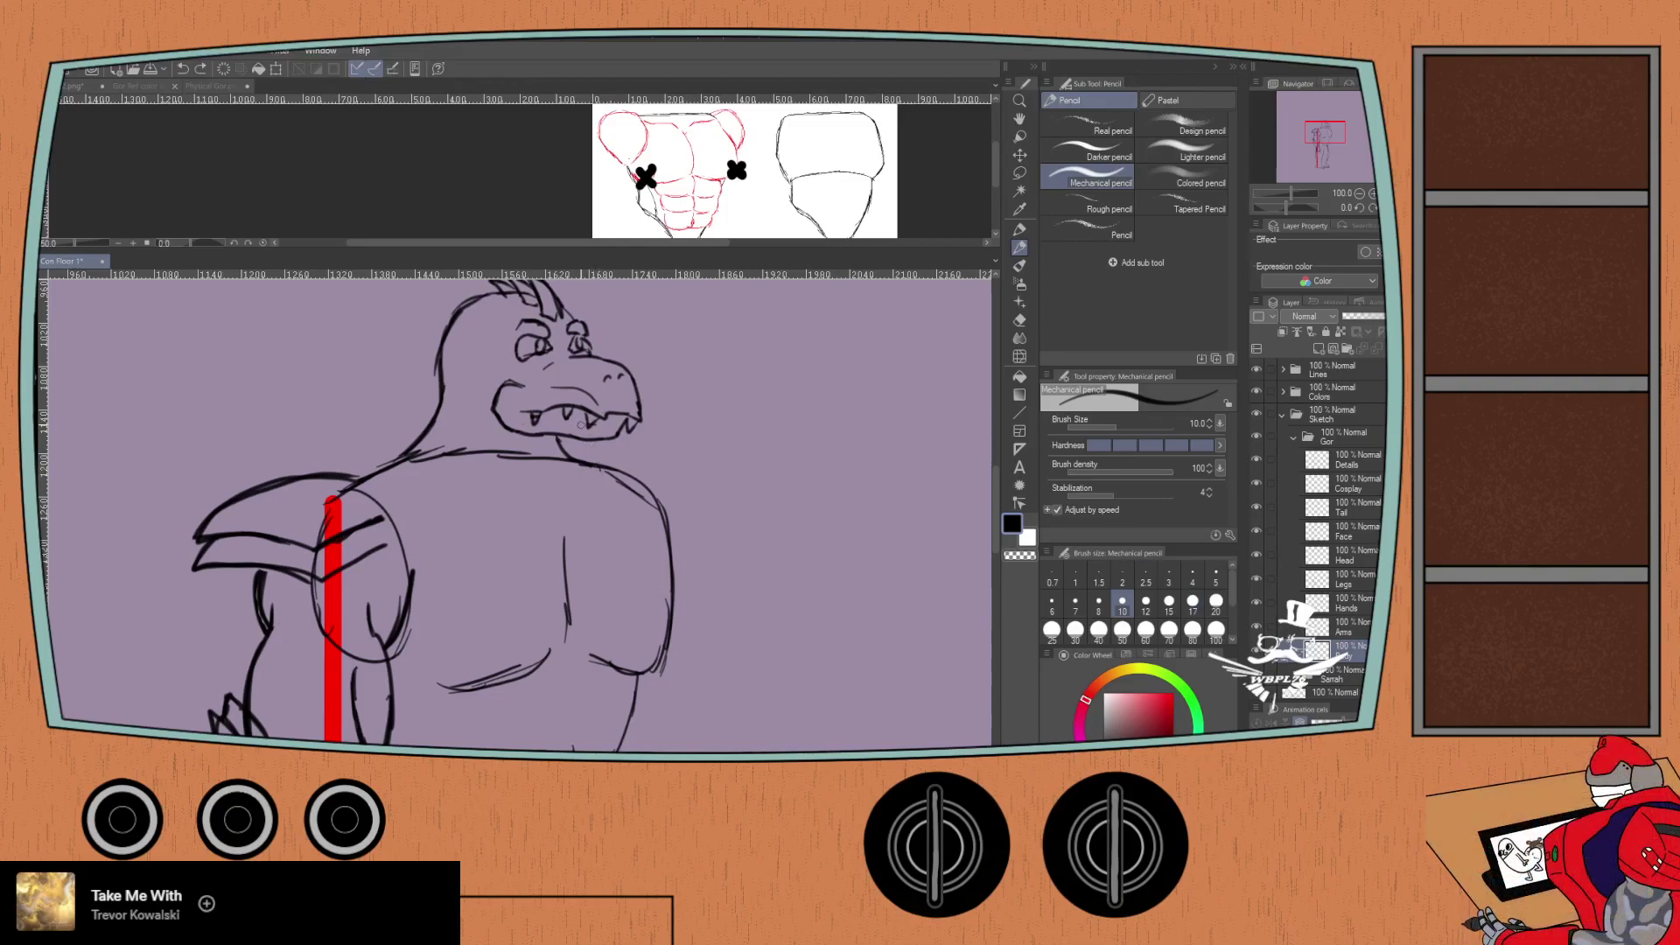
# Step: Erase the old right shoulder line and try new back lines from under the jaw
pyautogui.press('e')
pyautogui.moveTo(586, 469)
pyautogui.mouseDown()
pyautogui.moveTo(662, 529)
pyautogui.moveTo(678, 631)
pyautogui.moveTo(657, 665)
pyautogui.mouseUp()
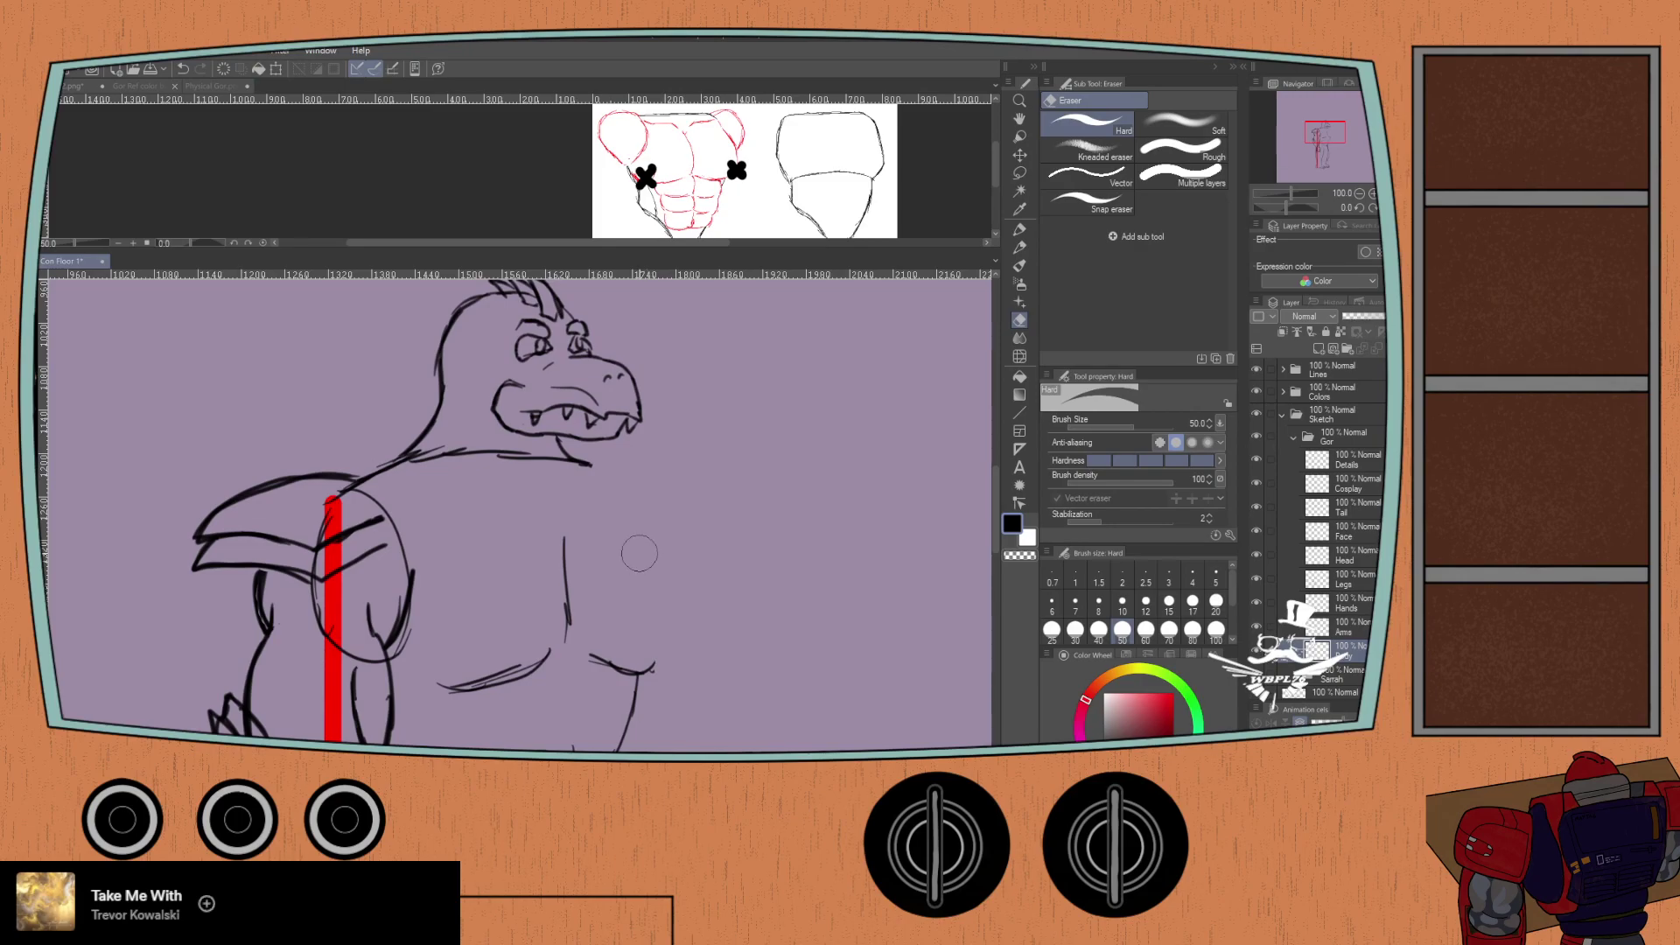
pyautogui.press('p')
pyautogui.press('p')
pyautogui.moveTo(585, 463)
pyautogui.mouseDown()
pyautogui.moveTo(639, 499)
pyautogui.moveTo(663, 617)
pyautogui.mouseUp()
pyautogui.hotkey('ctrl', 'z')
pyautogui.moveTo(578, 453)
pyautogui.mouseDown()
pyautogui.moveTo(637, 487)
pyautogui.moveTo(664, 670)
pyautogui.mouseUp()
pyautogui.hotkey('ctrl', 'z')
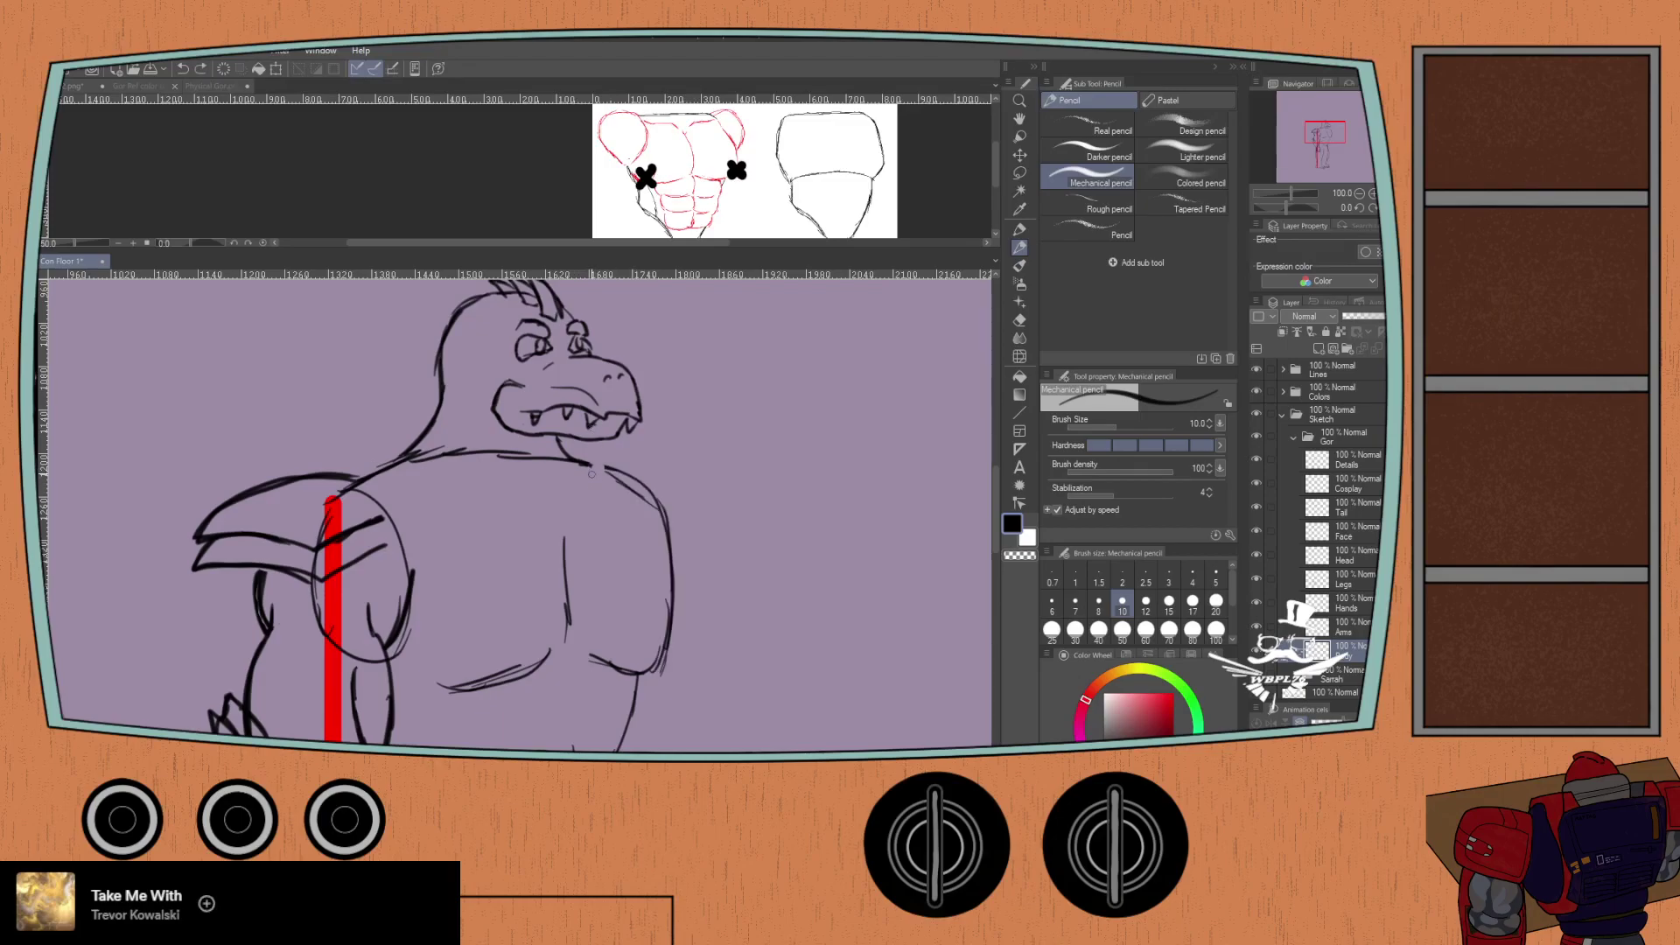
pyautogui.moveTo(584, 462); pyautogui.dragTo(607, 470)
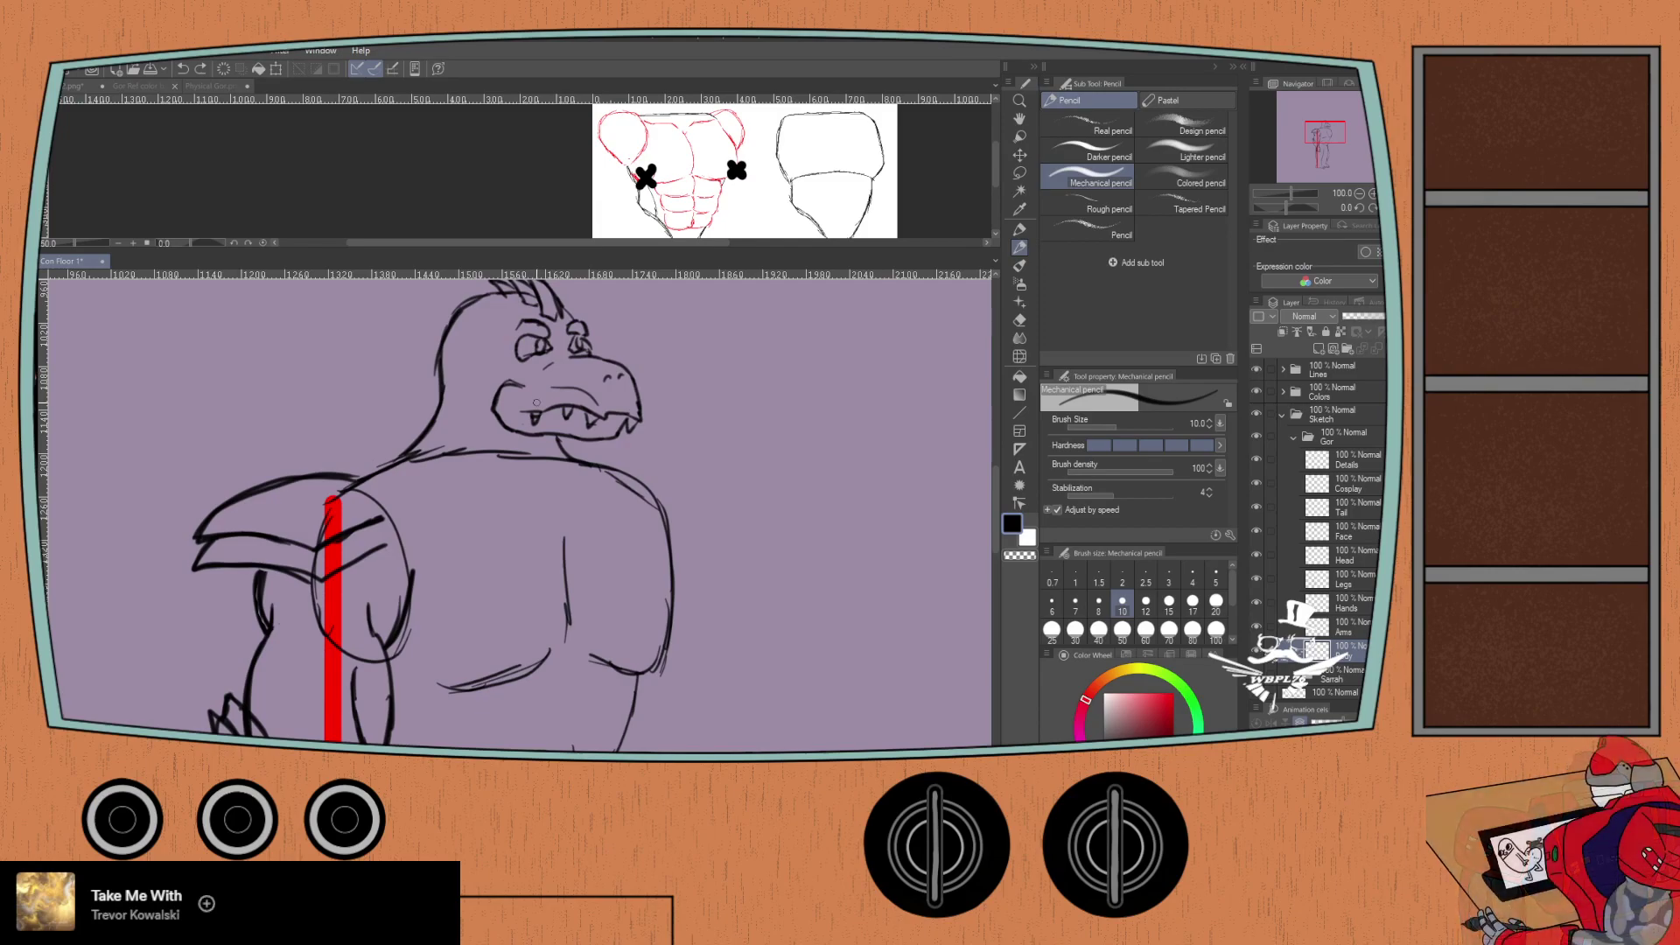
pyautogui.click(183, 69)
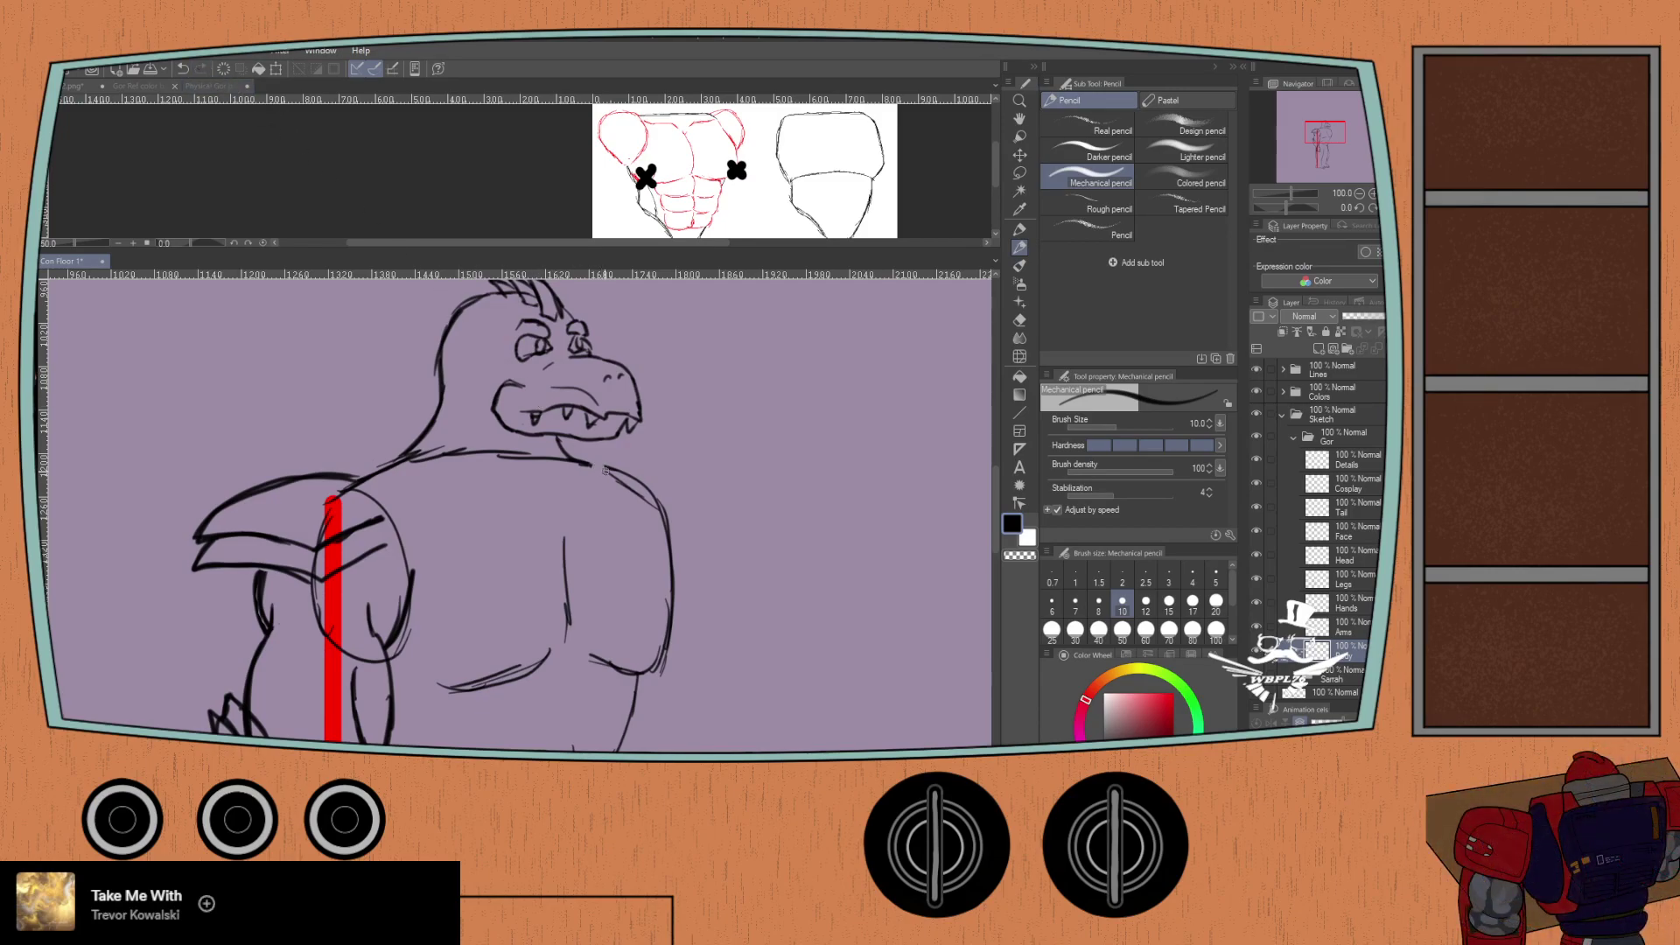
# Step: Replace the torso's right side with one line from chin around the shoulder to the belly, plus the lower belly line
pyautogui.press('e')
pyautogui.moveTo(648, 508)
pyautogui.mouseDown()
pyautogui.moveTo(670, 570)
pyautogui.moveTo(669, 675)
pyautogui.mouseUp()
pyautogui.press('p')
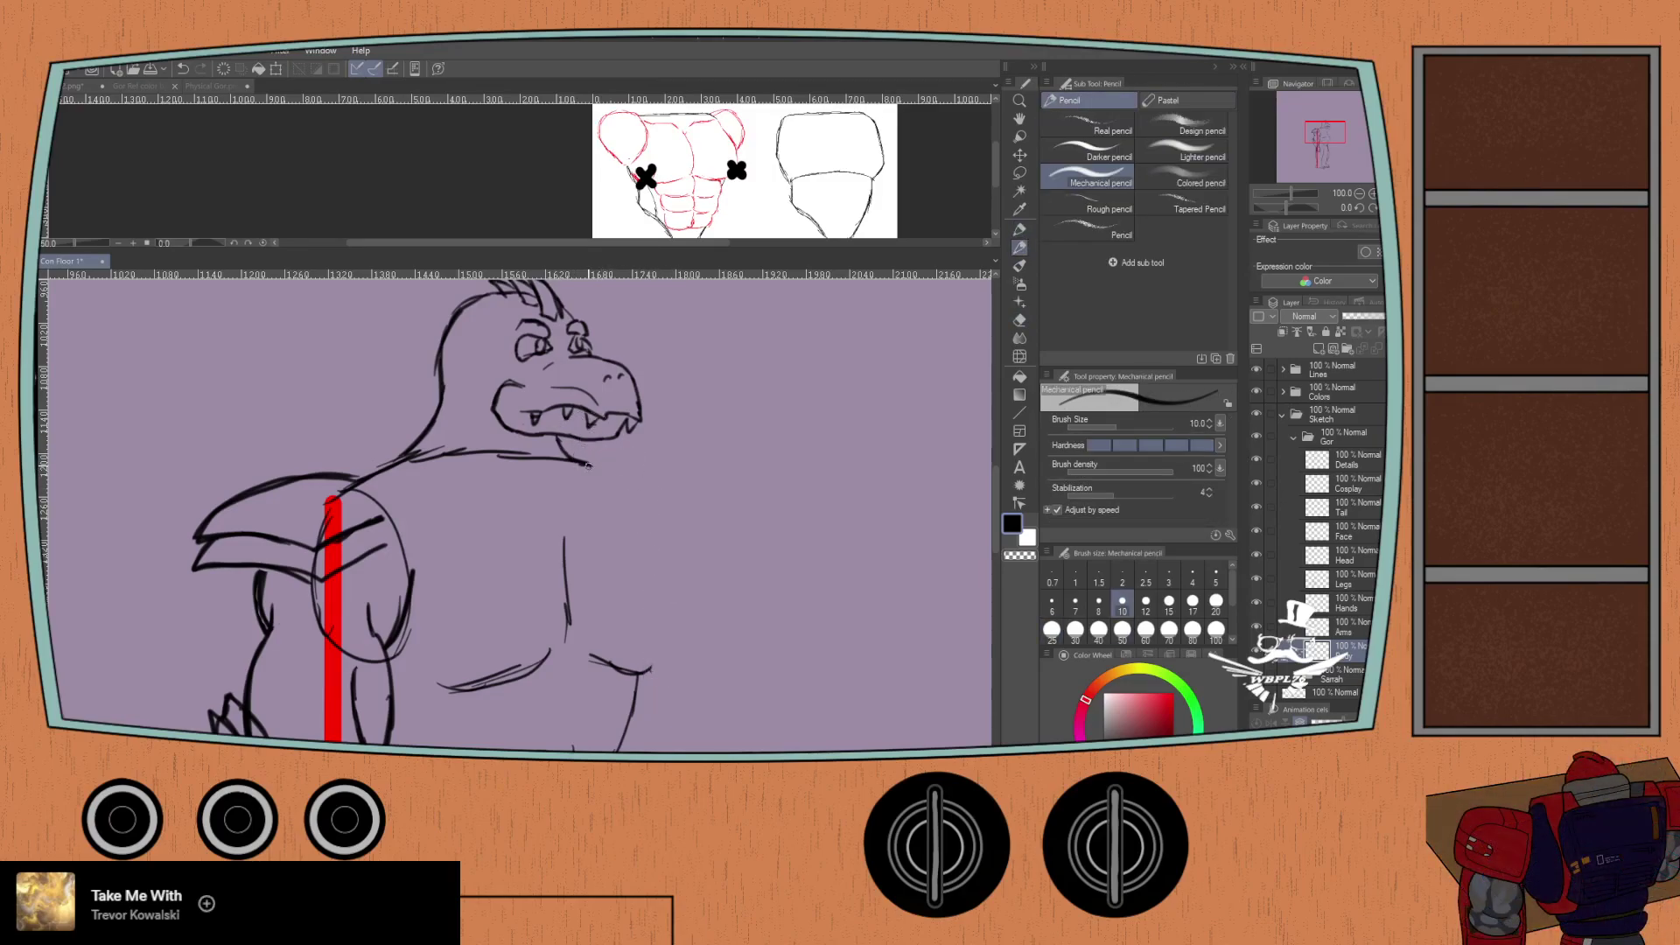
pyautogui.moveTo(589, 464)
pyautogui.mouseDown()
pyautogui.moveTo(666, 558)
pyautogui.moveTo(666, 624)
pyautogui.moveTo(649, 670)
pyautogui.mouseUp()
pyautogui.hotkey('ctrl', 'z')
pyautogui.hotkey('ctrl', 'z')
pyautogui.moveTo(591, 464)
pyautogui.mouseDown()
pyautogui.moveTo(658, 502)
pyautogui.moveTo(672, 623)
pyautogui.moveTo(649, 674)
pyautogui.moveTo(680, 603)
pyautogui.mouseUp()
pyautogui.hotkey('ctrl', 'z')
pyautogui.moveTo(600, 464)
pyautogui.mouseDown()
pyautogui.moveTo(650, 488)
pyautogui.moveTo(684, 555)
pyautogui.moveTo(678, 624)
pyautogui.moveTo(652, 678)
pyautogui.mouseUp()
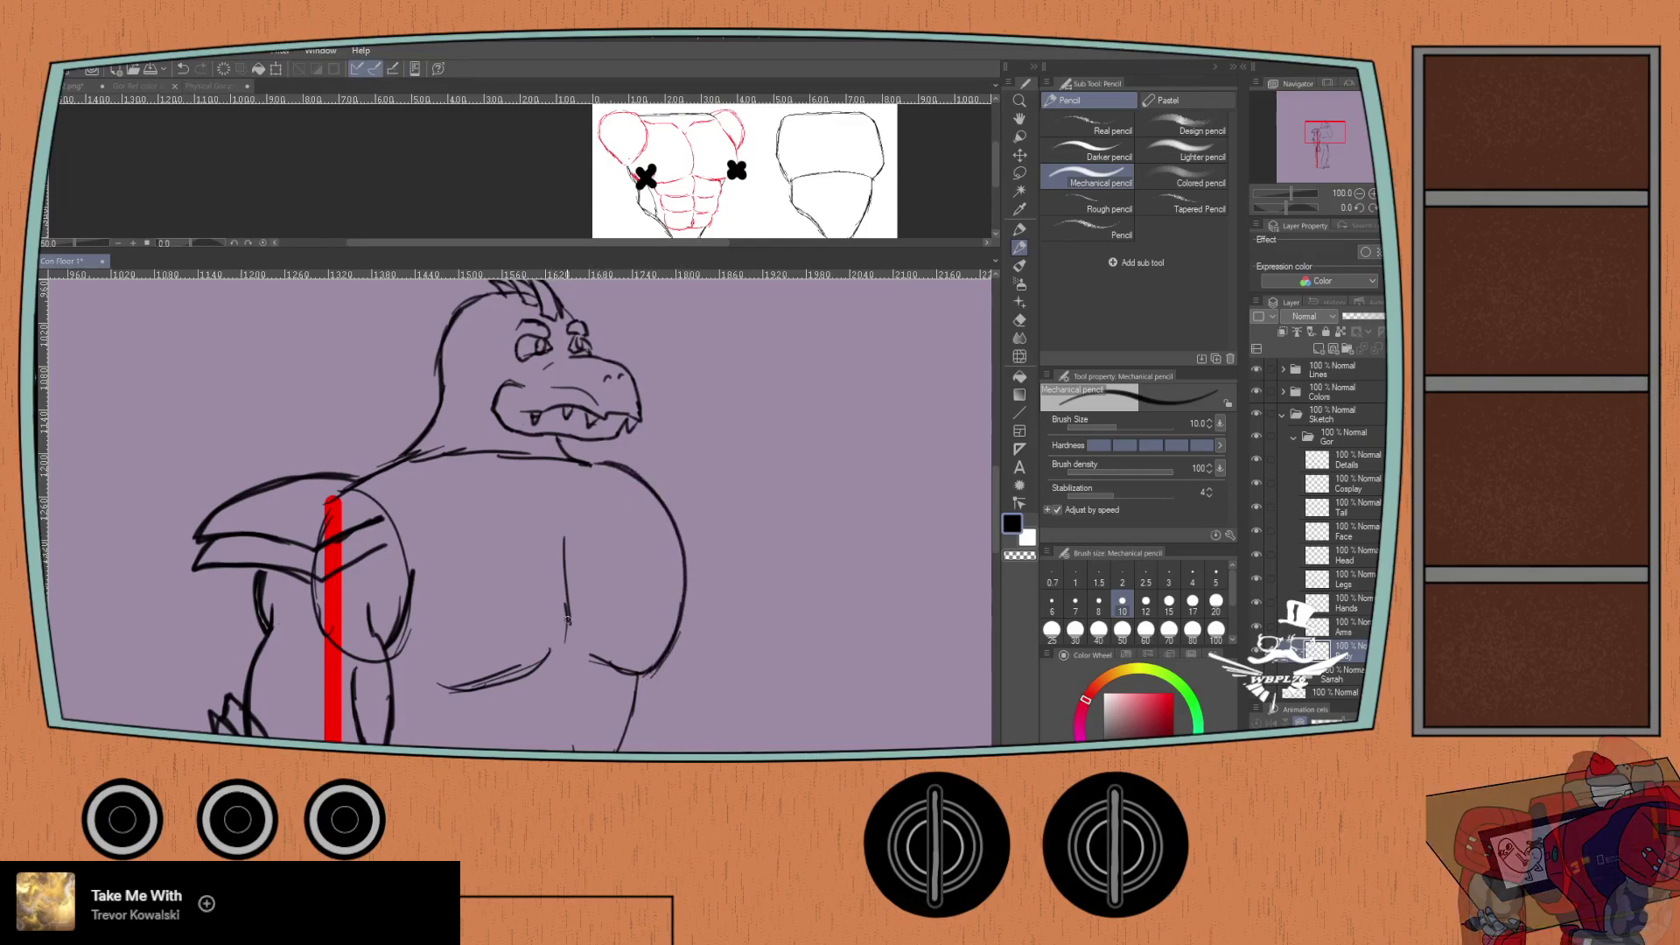
pyautogui.moveTo(547, 653); pyautogui.dragTo(450, 680)
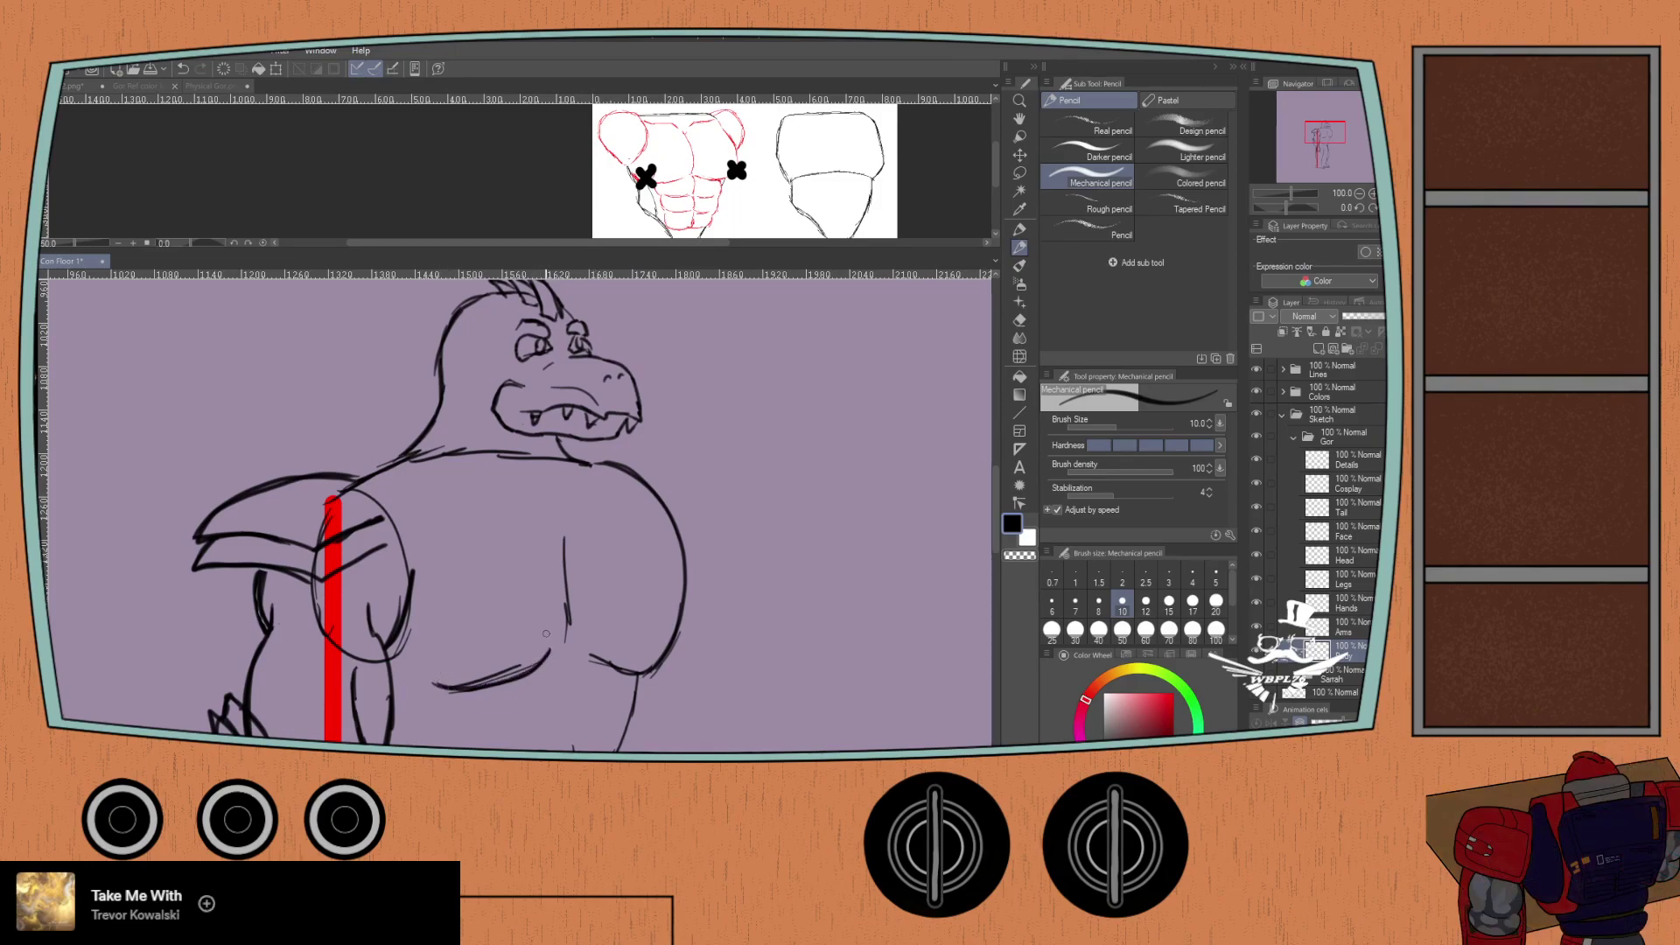
# Step: Hatch shading where neck meets chest, darken the shoulder collar line, and trial a shoulder extension on Arms
pyautogui.moveTo(564, 640)
pyautogui.mouseDown()
pyautogui.moveTo(569, 582)
pyautogui.moveTo(568, 634)
pyautogui.mouseUp()
pyautogui.hotkey('ctrl', 'z')
pyautogui.moveTo(548, 486)
pyautogui.mouseDown()
pyautogui.moveTo(536, 466)
pyautogui.moveTo(569, 485)
pyautogui.mouseUp()
pyautogui.moveTo(486, 452); pyautogui.dragTo(452, 458)
pyautogui.moveTo(551, 488); pyautogui.dragTo(541, 476)
pyautogui.click(1330, 628)
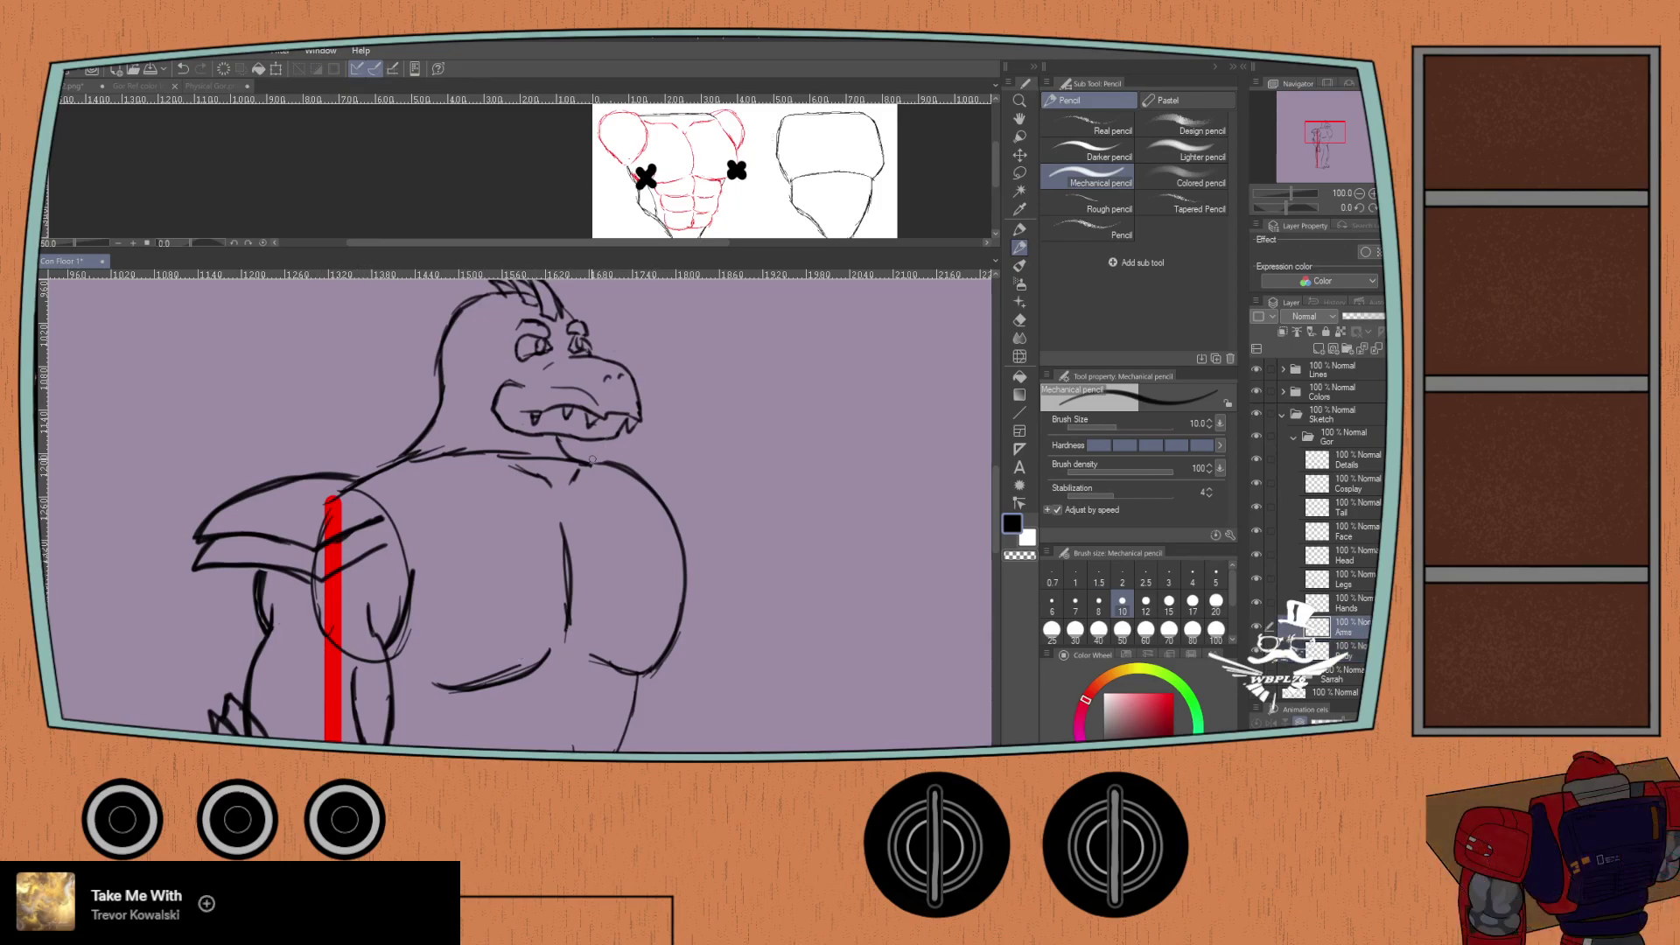
pyautogui.moveTo(589, 462); pyautogui.dragTo(710, 477)
pyautogui.hotkey('ctrl', 'z')
# Step: Show the Physical Gor.png reference panned to the torso, then return to the Con Floor 1 drawing
pyautogui.click(215, 86)
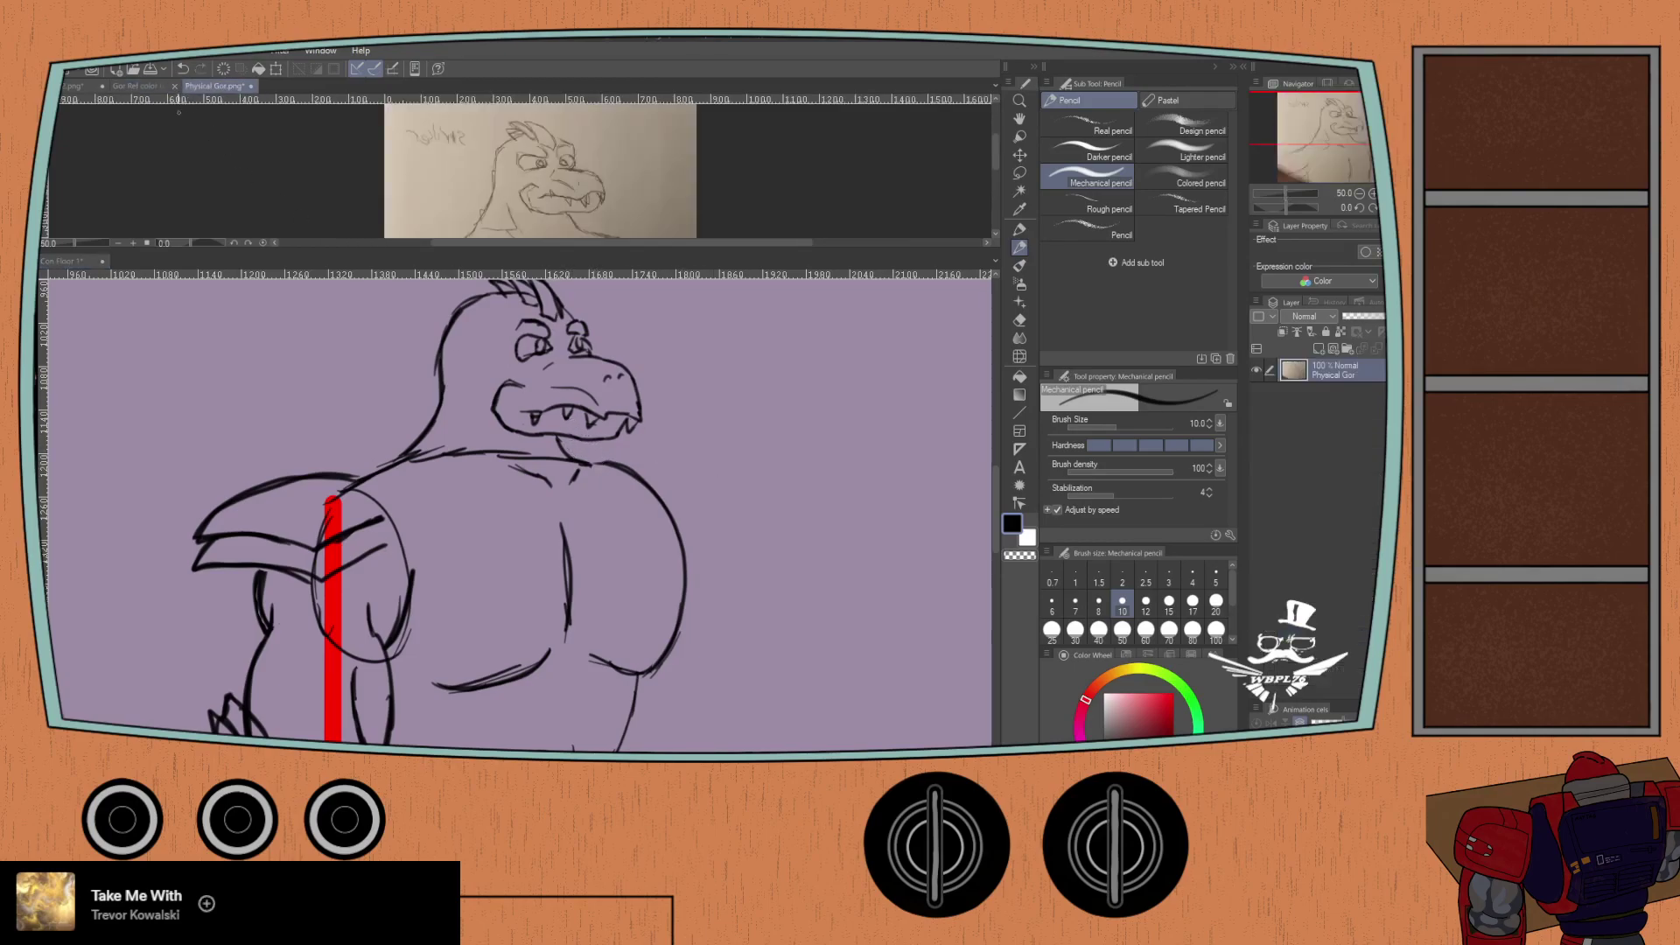
pyautogui.click(500, 533)
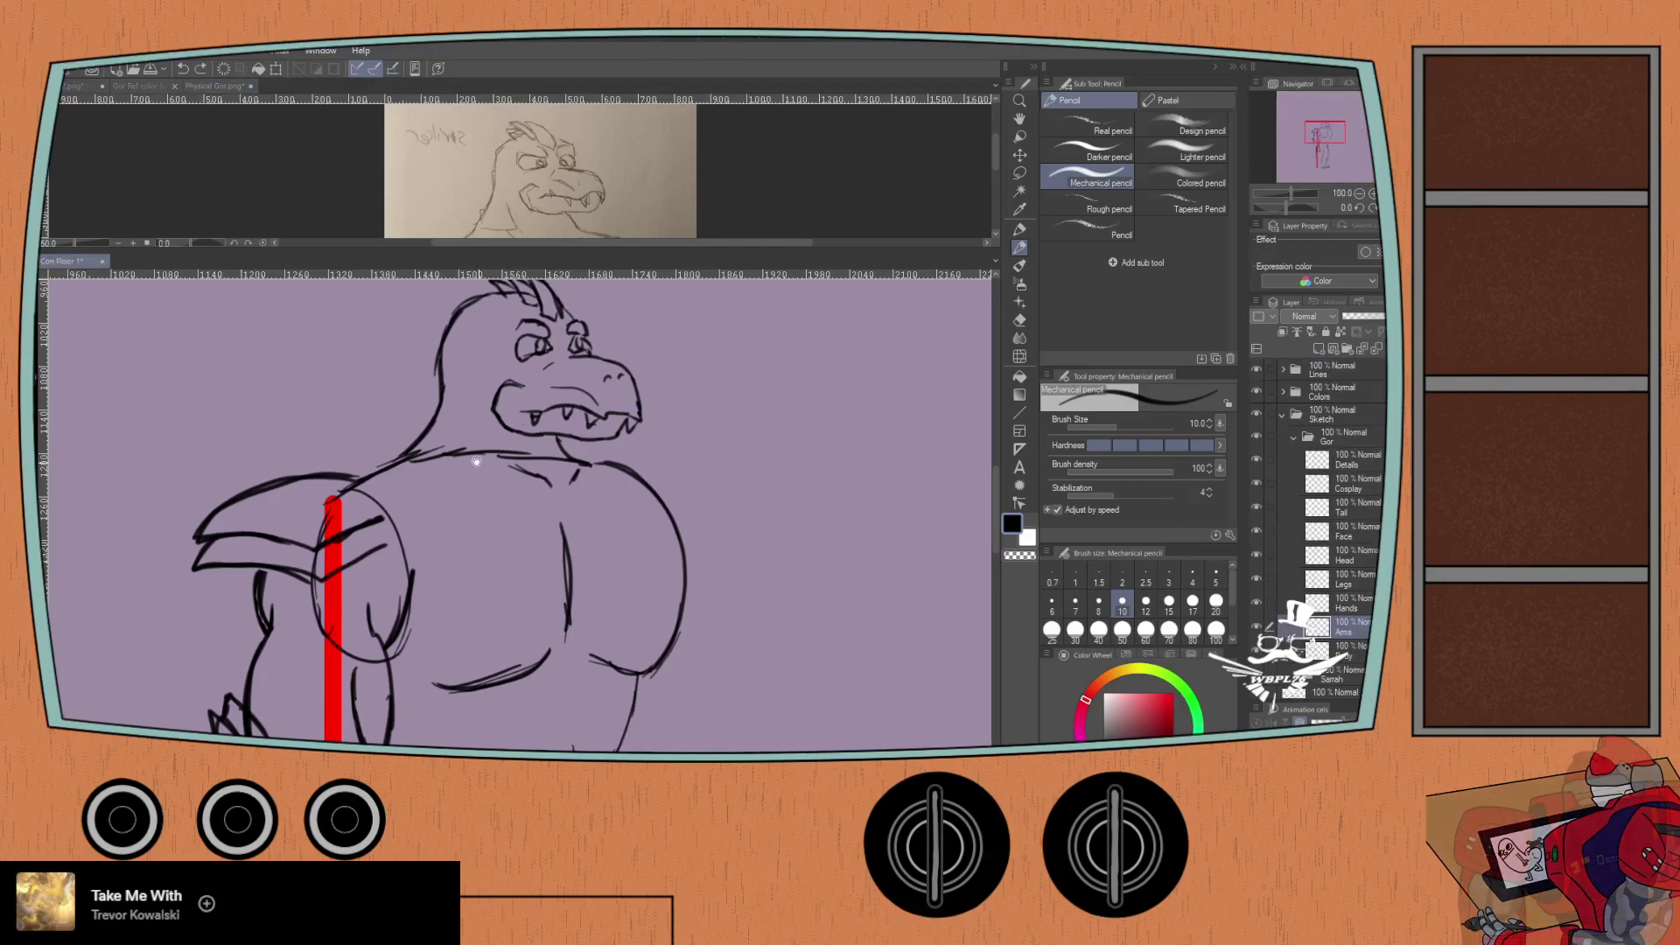
pyautogui.click(273, 202)
pyautogui.moveTo(270, 176); pyautogui.dragTo(316, 158)
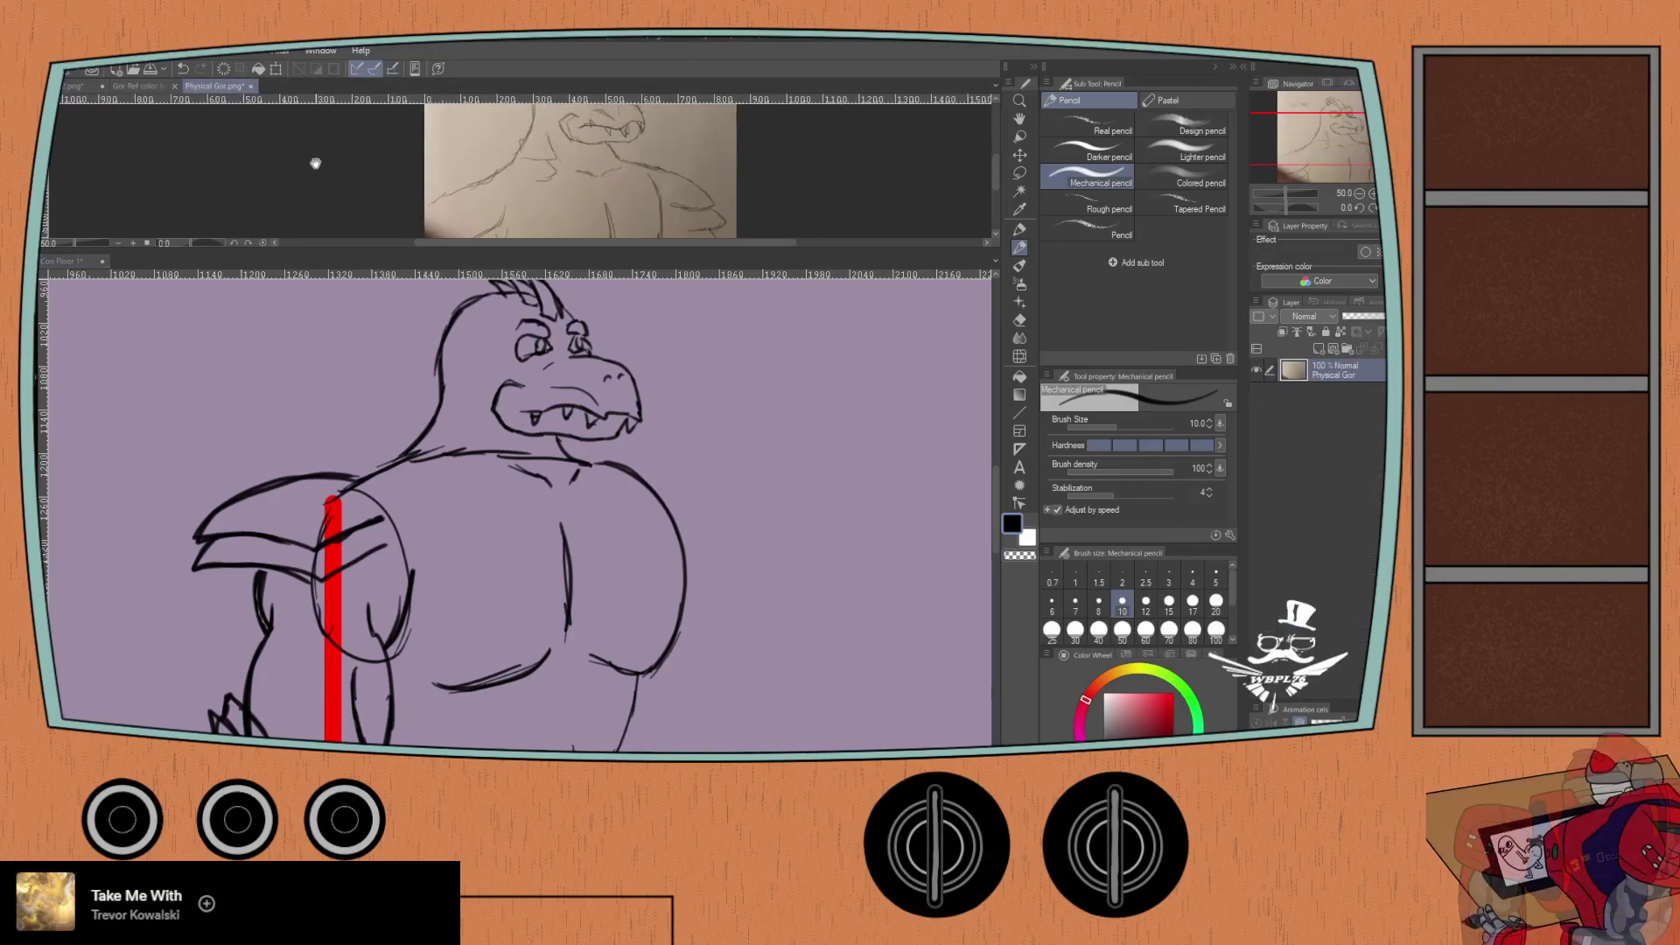
pyautogui.click(980, 516)
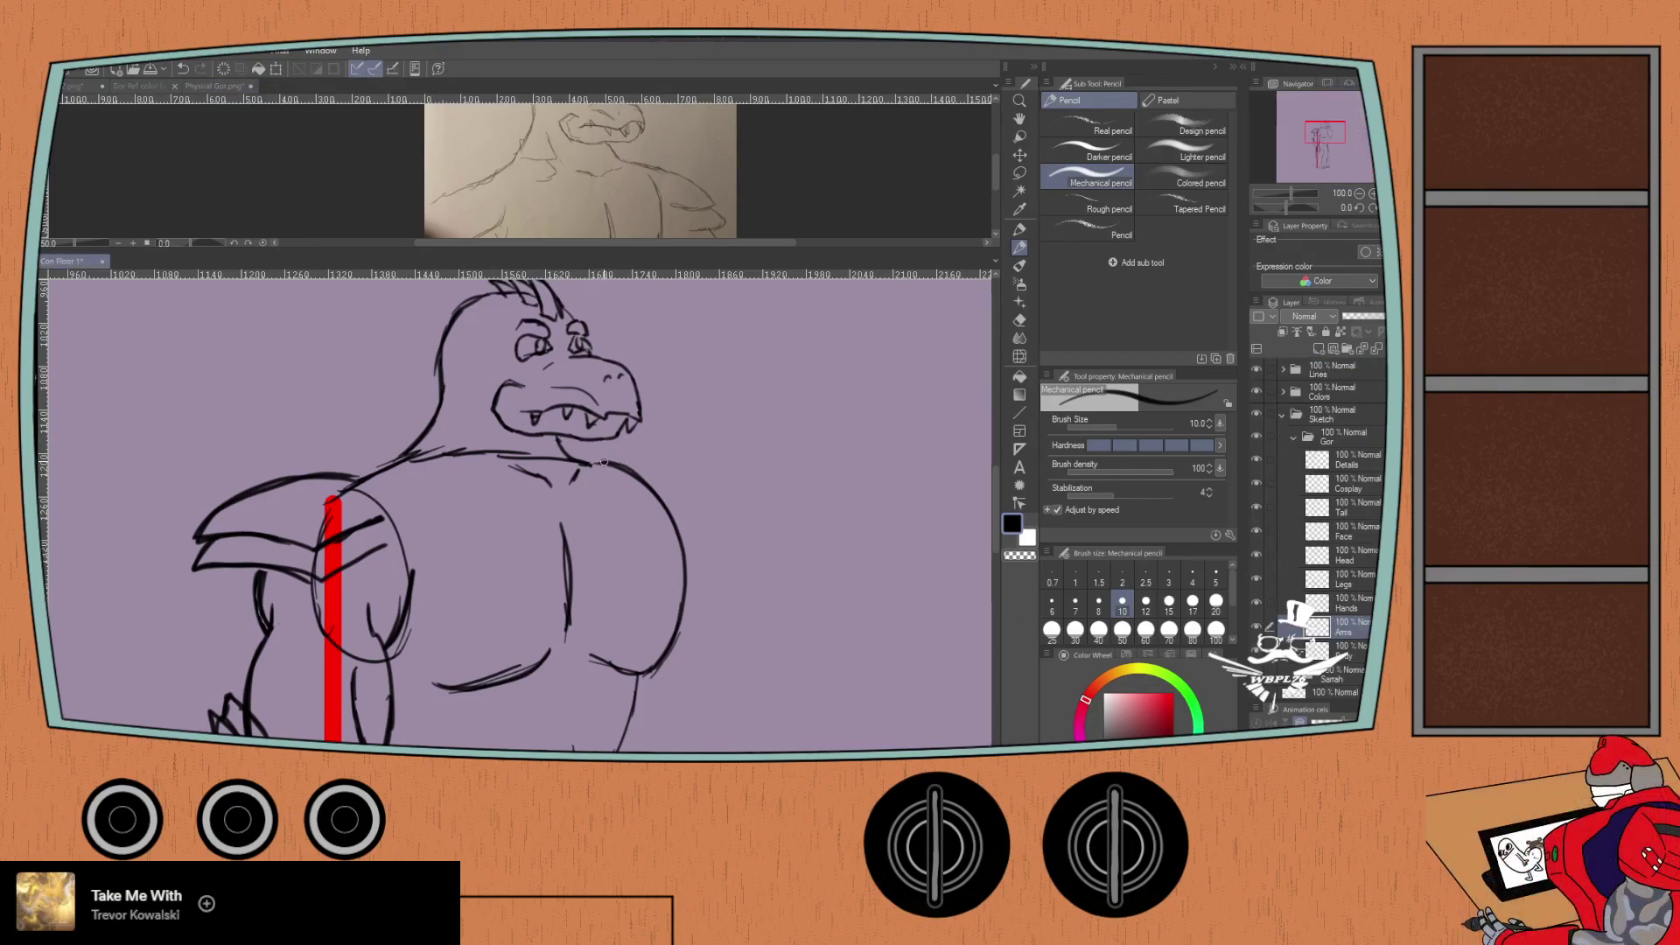
# Step: Extend the shoulder line right, compare the coloured reference, and settle on the Physical Gor sketch
pyautogui.moveTo(618, 461); pyautogui.dragTo(713, 476)
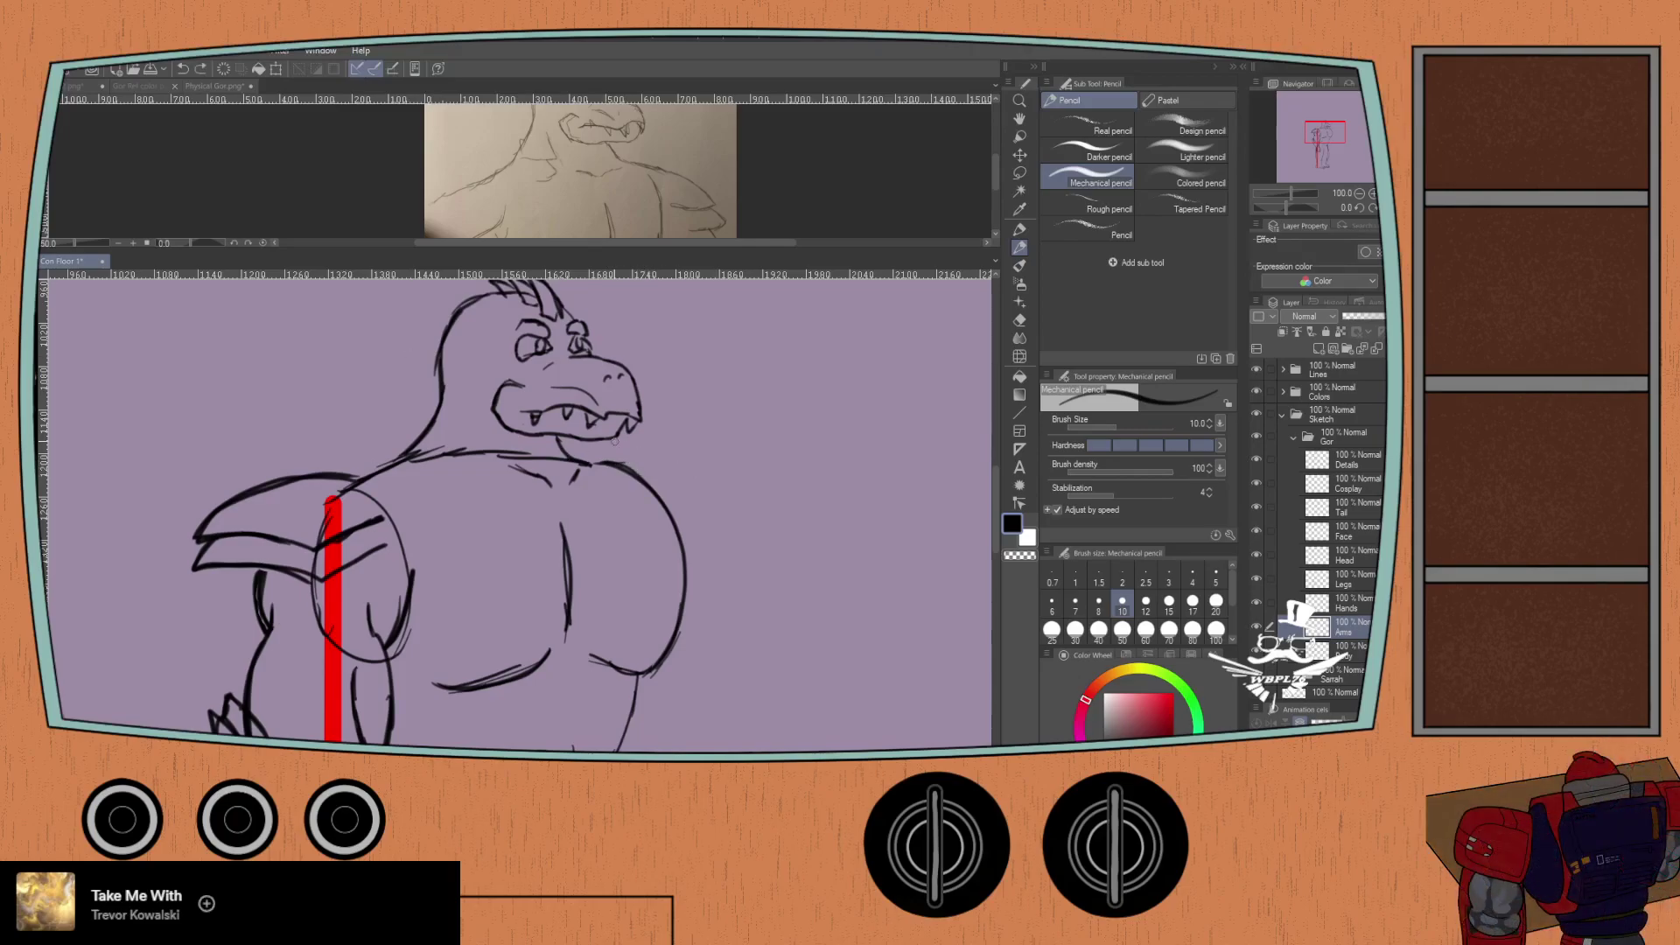
pyautogui.click(135, 86)
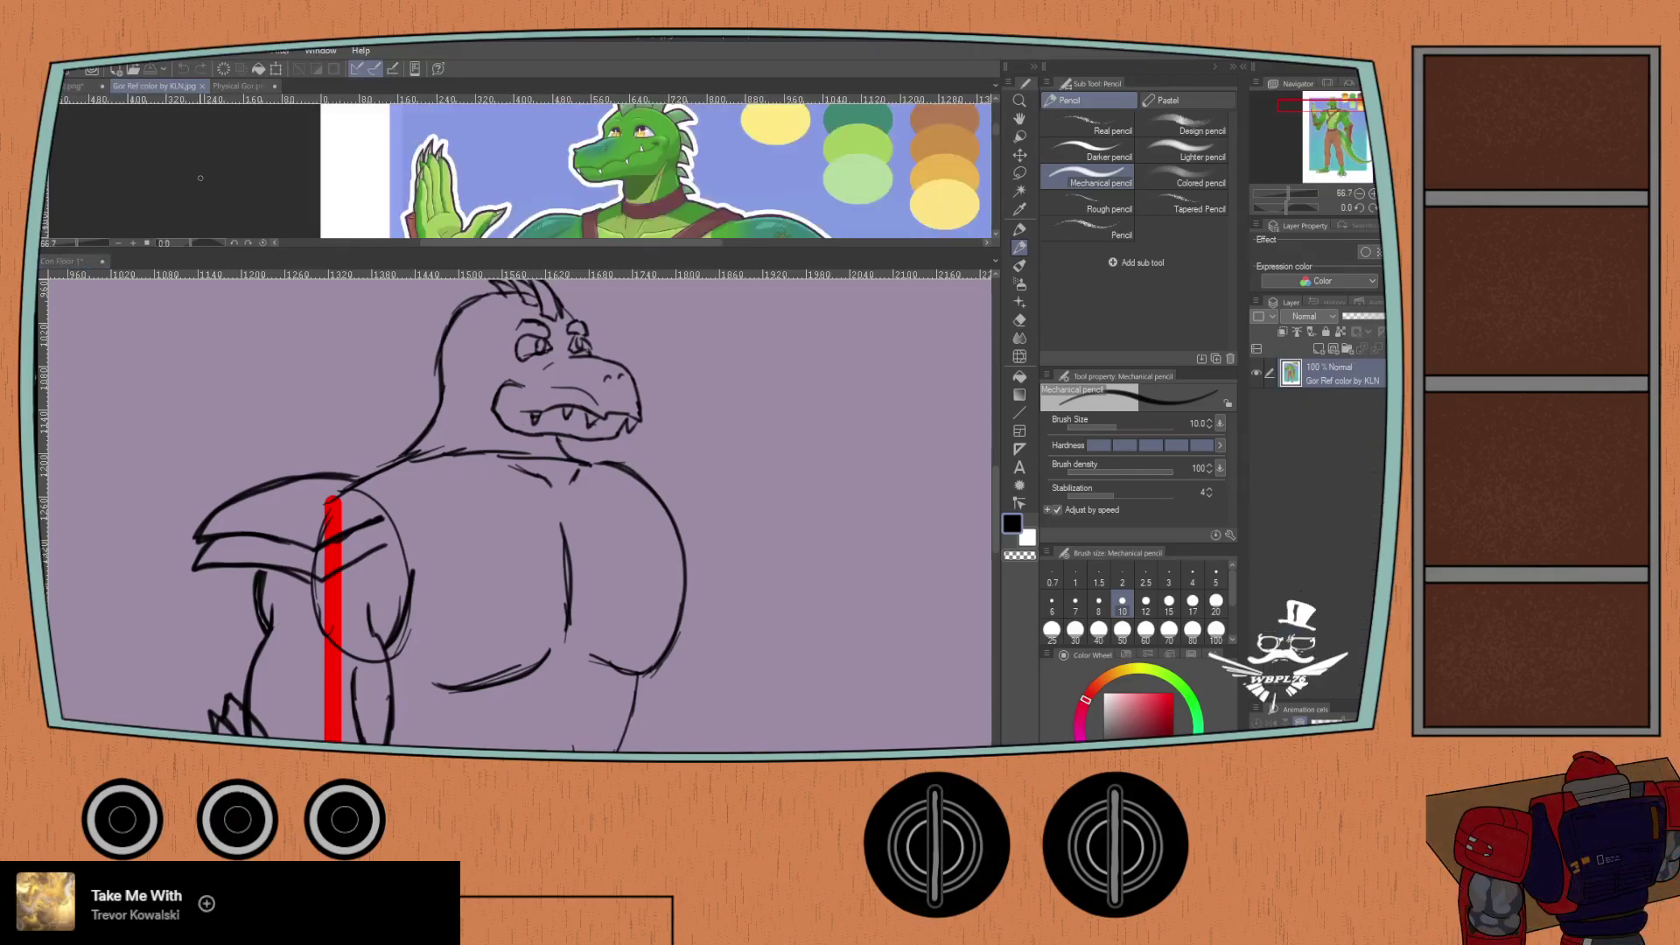
pyautogui.scroll(-1, 209, 175)
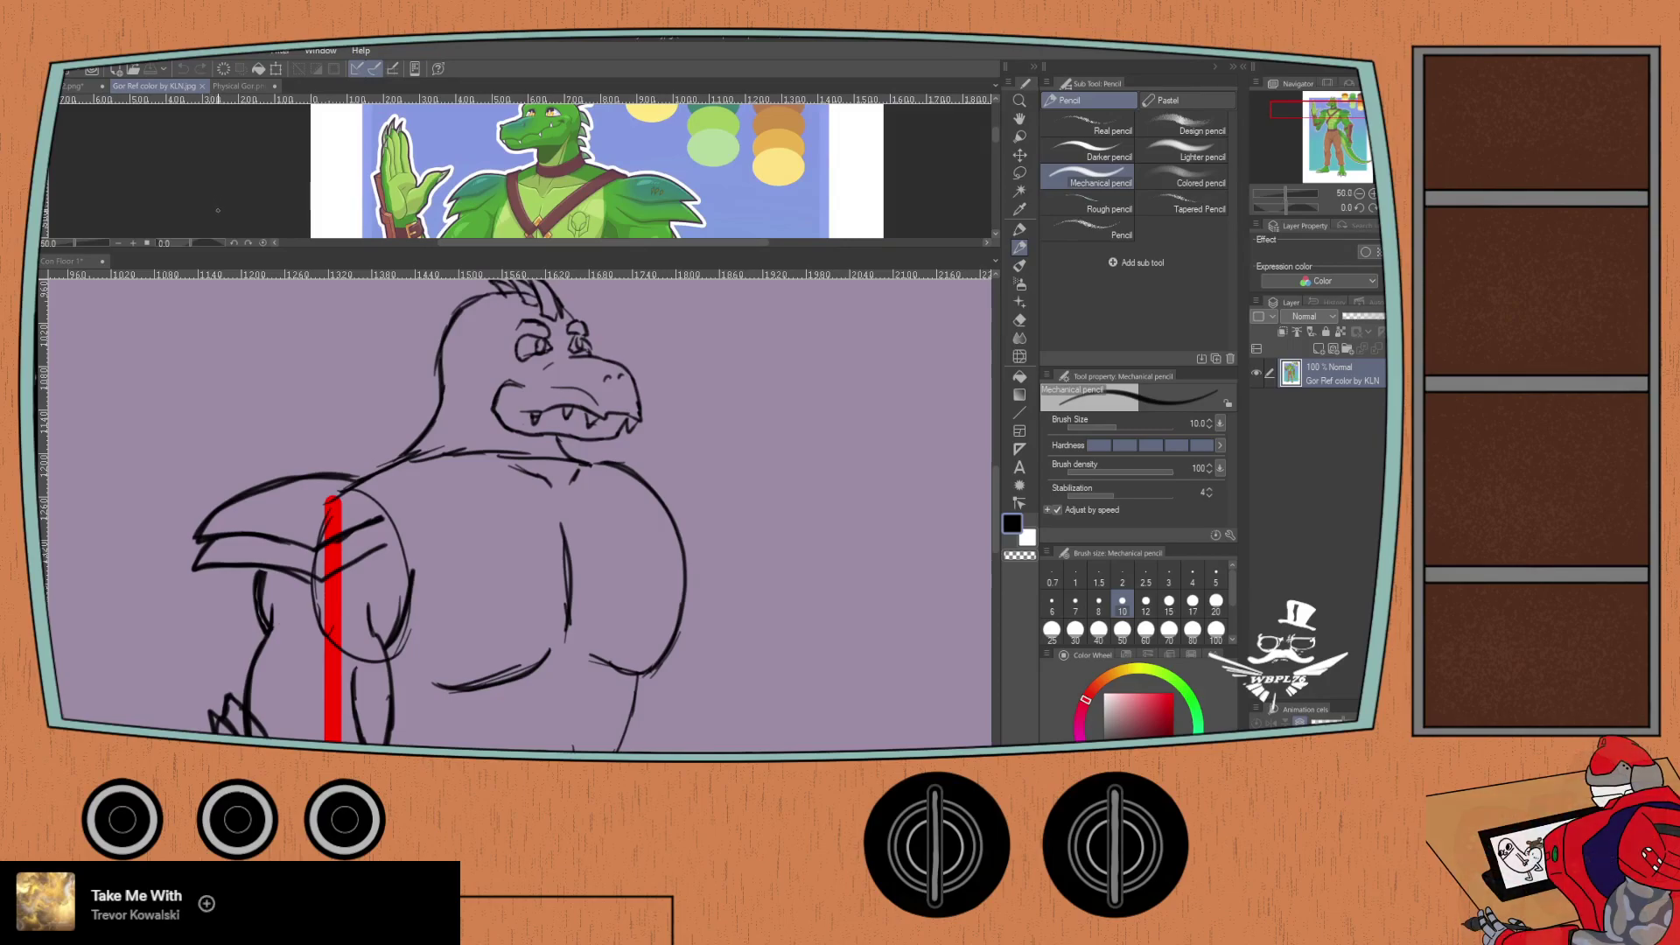
pyautogui.click(223, 87)
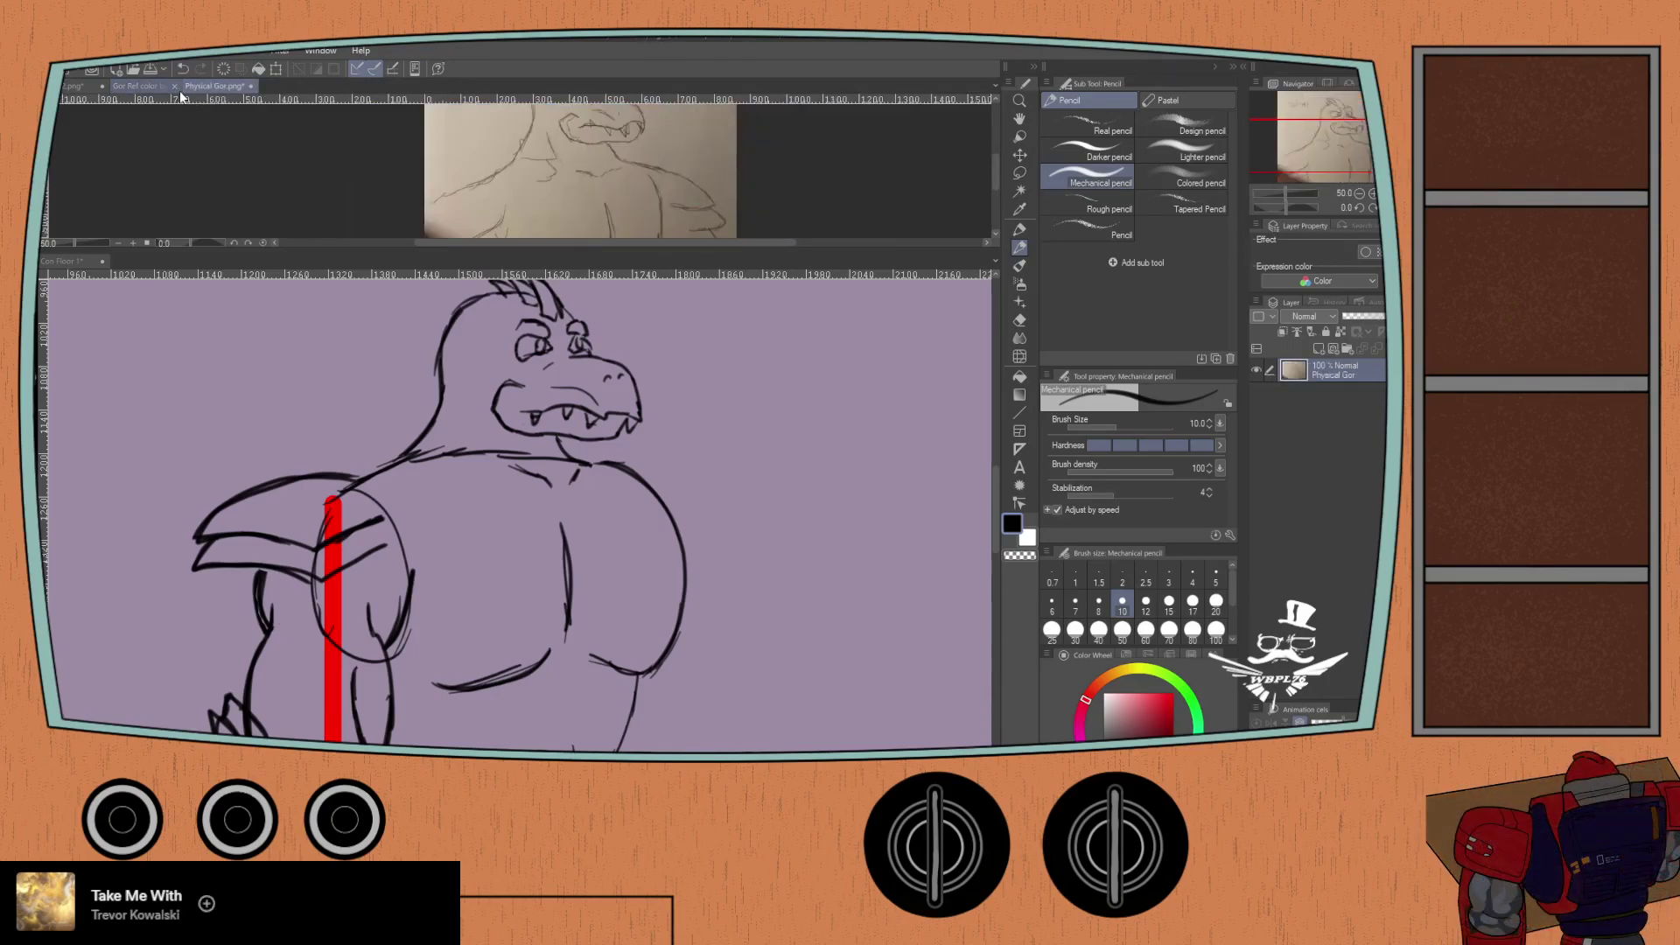
pyautogui.click(990, 512)
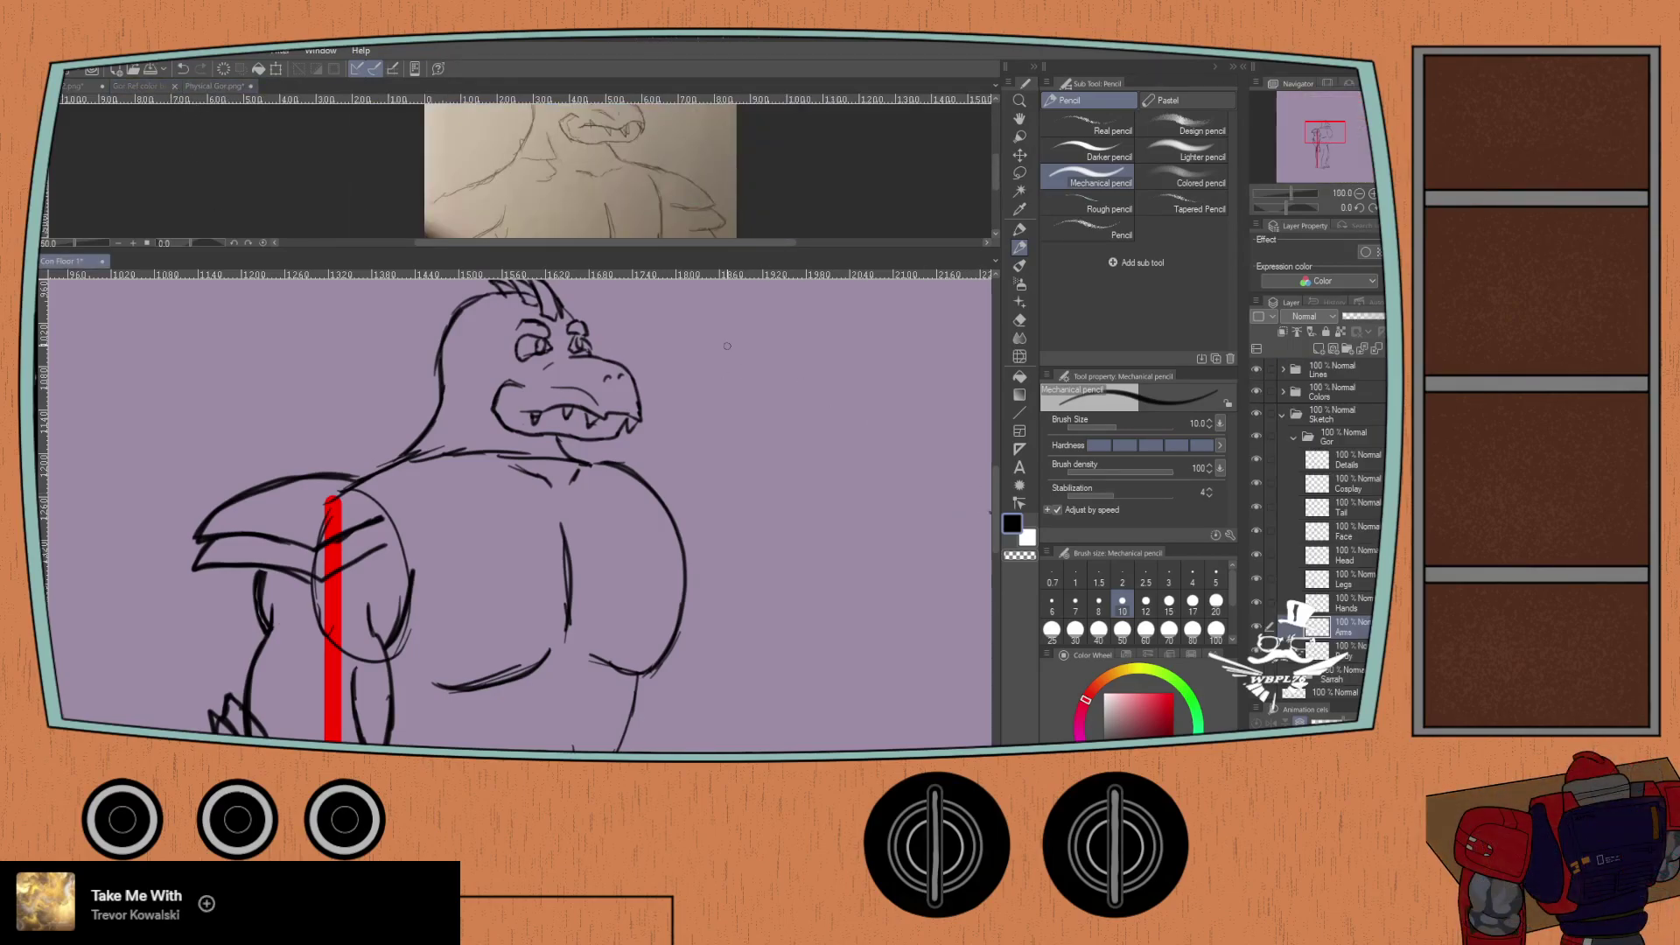
# Step: Draw the right shoulder spike's pointed upper edge from the neck, discarding trial arm and shoulder strokes
pyautogui.moveTo(592, 461)
pyautogui.mouseDown()
pyautogui.moveTo(718, 466)
pyautogui.moveTo(770, 505)
pyautogui.moveTo(693, 518)
pyautogui.mouseUp()
pyautogui.hotkey('ctrl', 'z')
pyautogui.moveTo(699, 461)
pyautogui.mouseDown()
pyautogui.moveTo(777, 503)
pyautogui.moveTo(709, 538)
pyautogui.mouseUp()
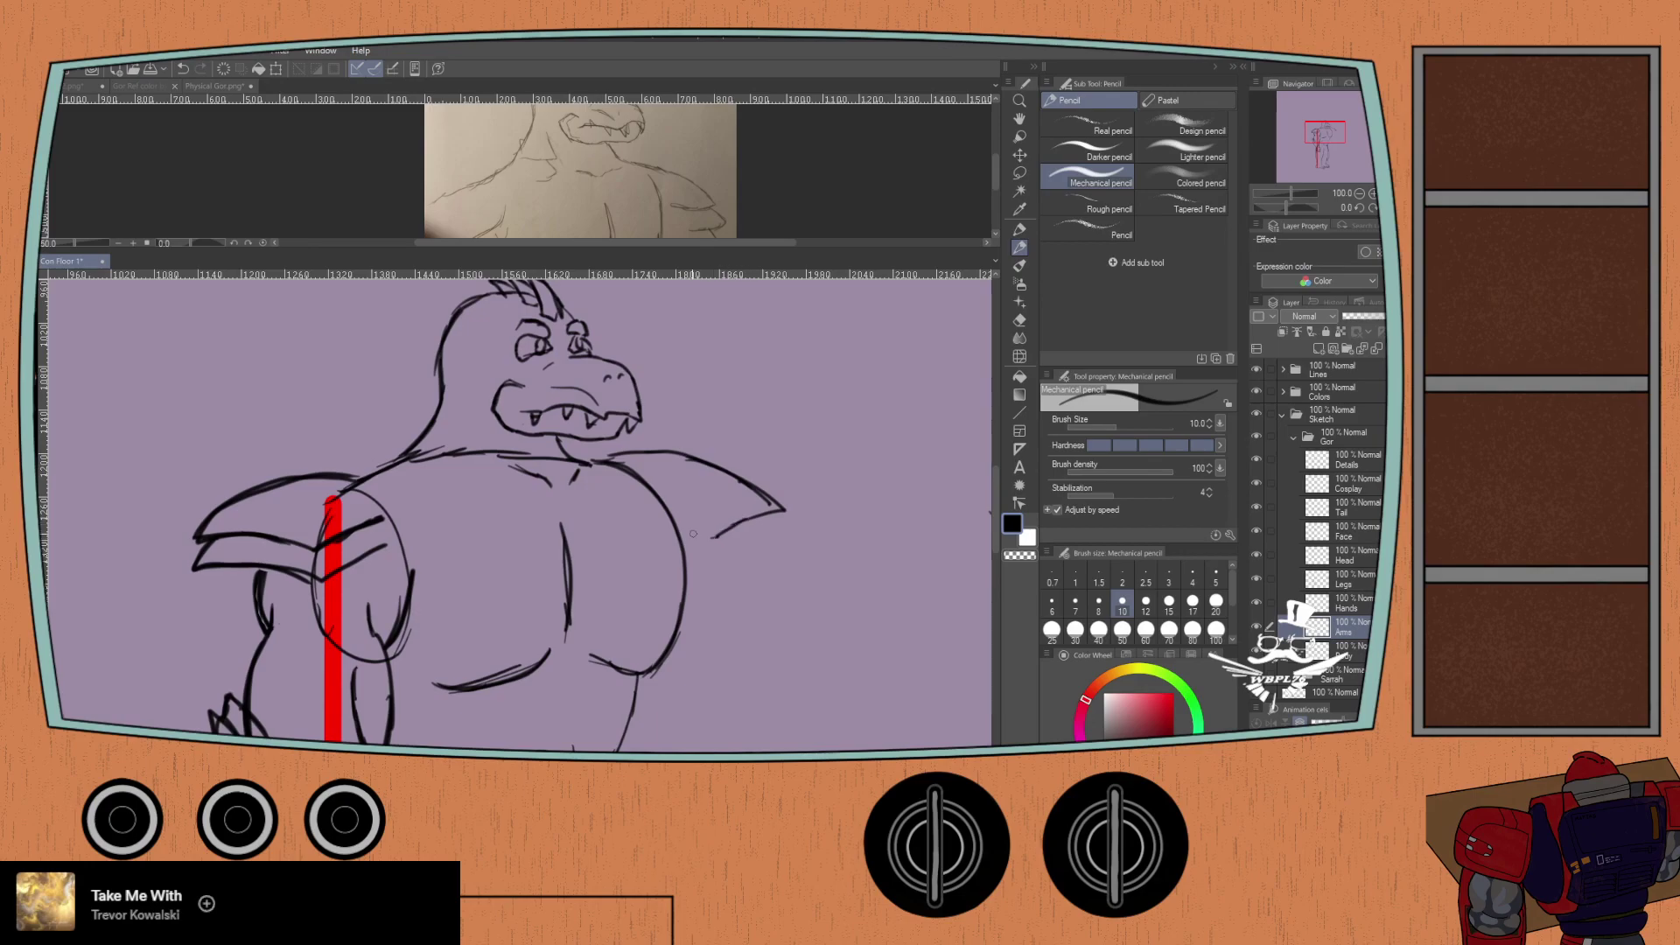
pyautogui.hotkey('ctrl', 'z')
pyautogui.hotkey('ctrl', 'z')
pyautogui.hotkey('ctrl', 'z')
pyautogui.hotkey('ctrl', 'z')
pyautogui.hotkey('ctrl', 'z')
pyautogui.hotkey('ctrl', 'z')
pyautogui.moveTo(604, 460); pyautogui.dragTo(653, 466)
pyautogui.moveTo(641, 462); pyautogui.dragTo(721, 483)
pyautogui.hotkey('ctrl', 'z')
pyautogui.hotkey('ctrl', 'z')
pyautogui.hotkey('ctrl', 'z')
pyautogui.moveTo(612, 461)
pyautogui.mouseDown()
pyautogui.moveTo(700, 468)
pyautogui.moveTo(784, 525)
pyautogui.moveTo(704, 542)
pyautogui.moveTo(795, 553)
pyautogui.moveTo(715, 567)
pyautogui.moveTo(784, 555)
pyautogui.mouseUp()
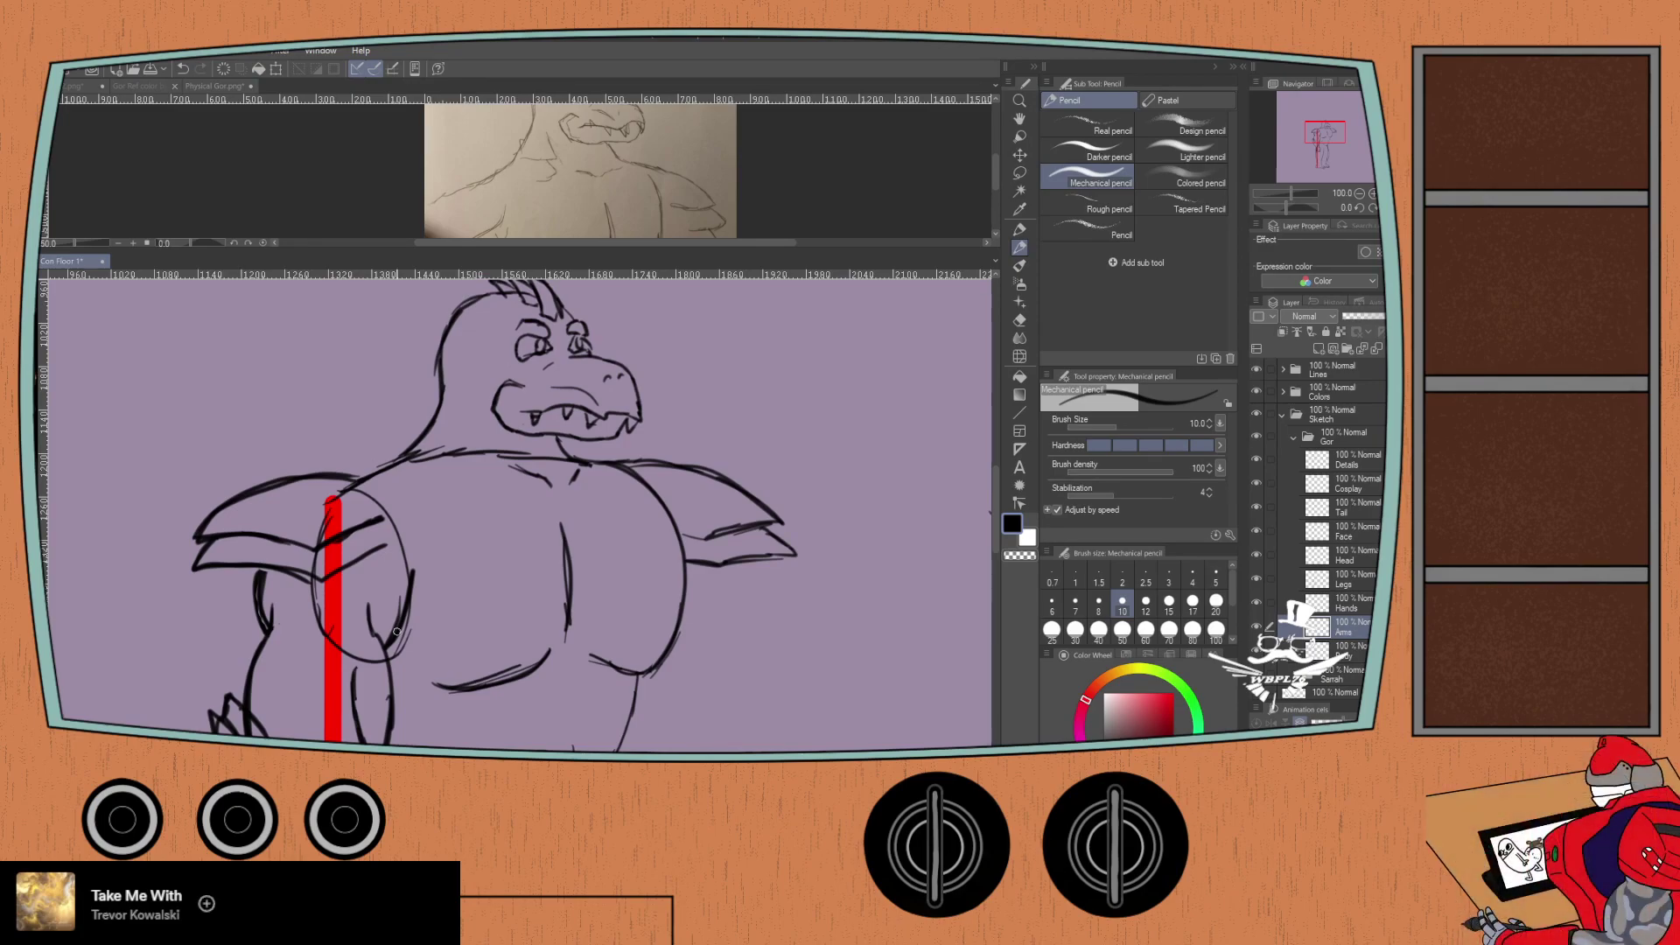
# Step: Switch the reference to the Gor Ref color image and erase the pointed right shoulder spike
pyautogui.click(81, 86)
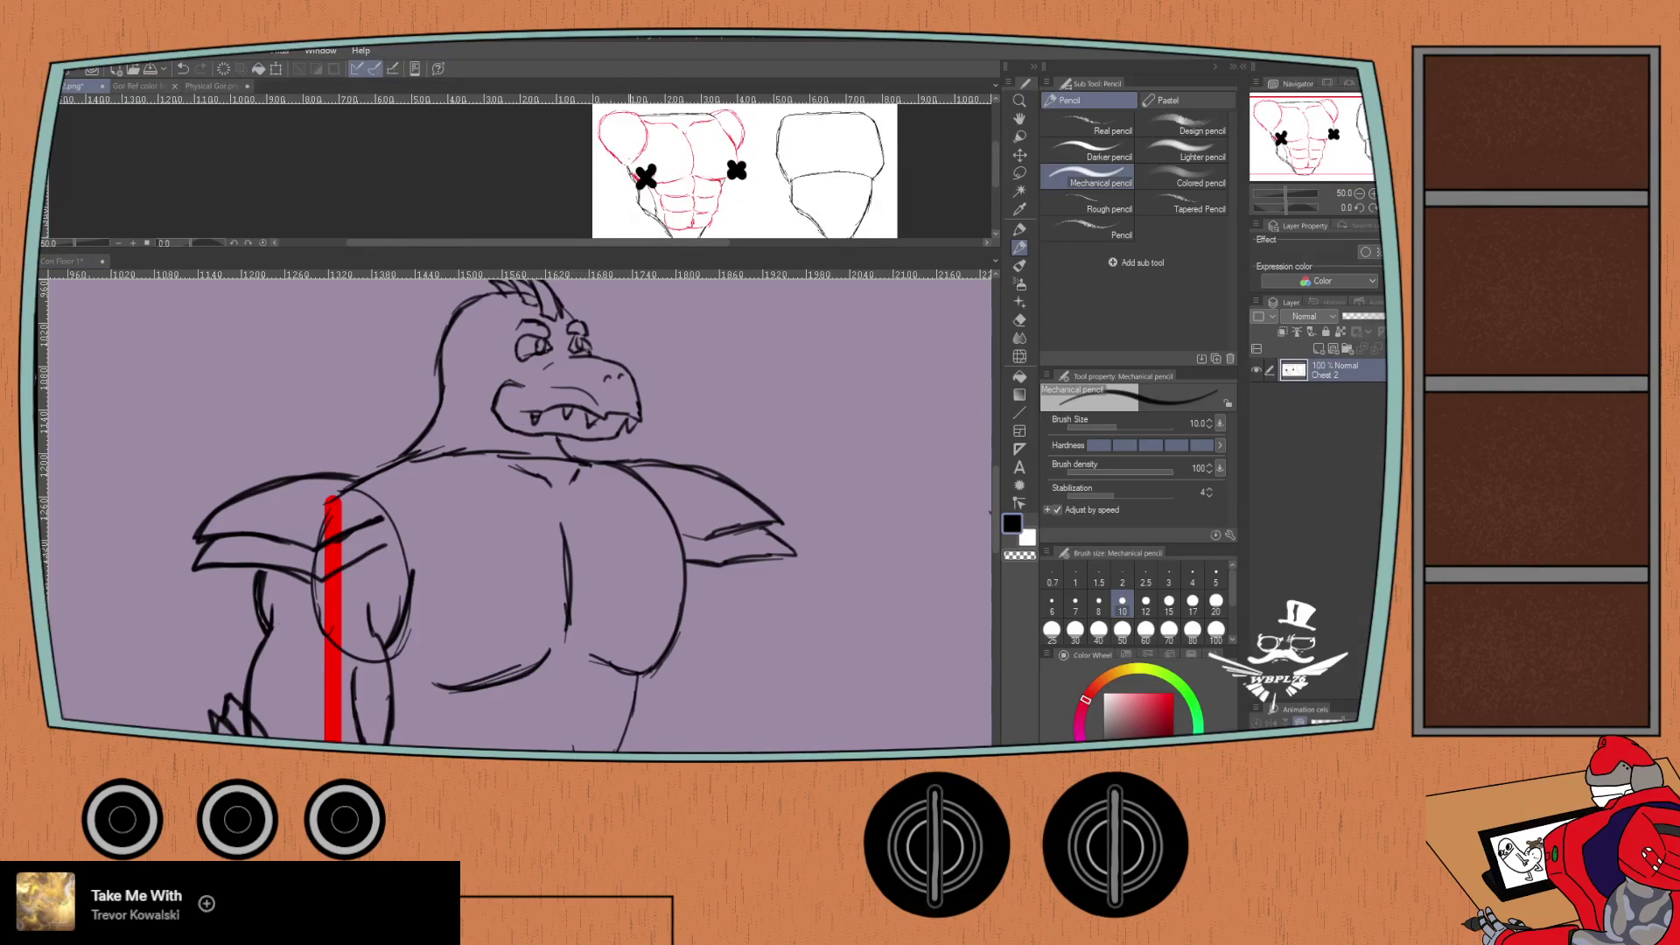
pyautogui.click(215, 86)
pyautogui.click(81, 86)
pyautogui.click(140, 86)
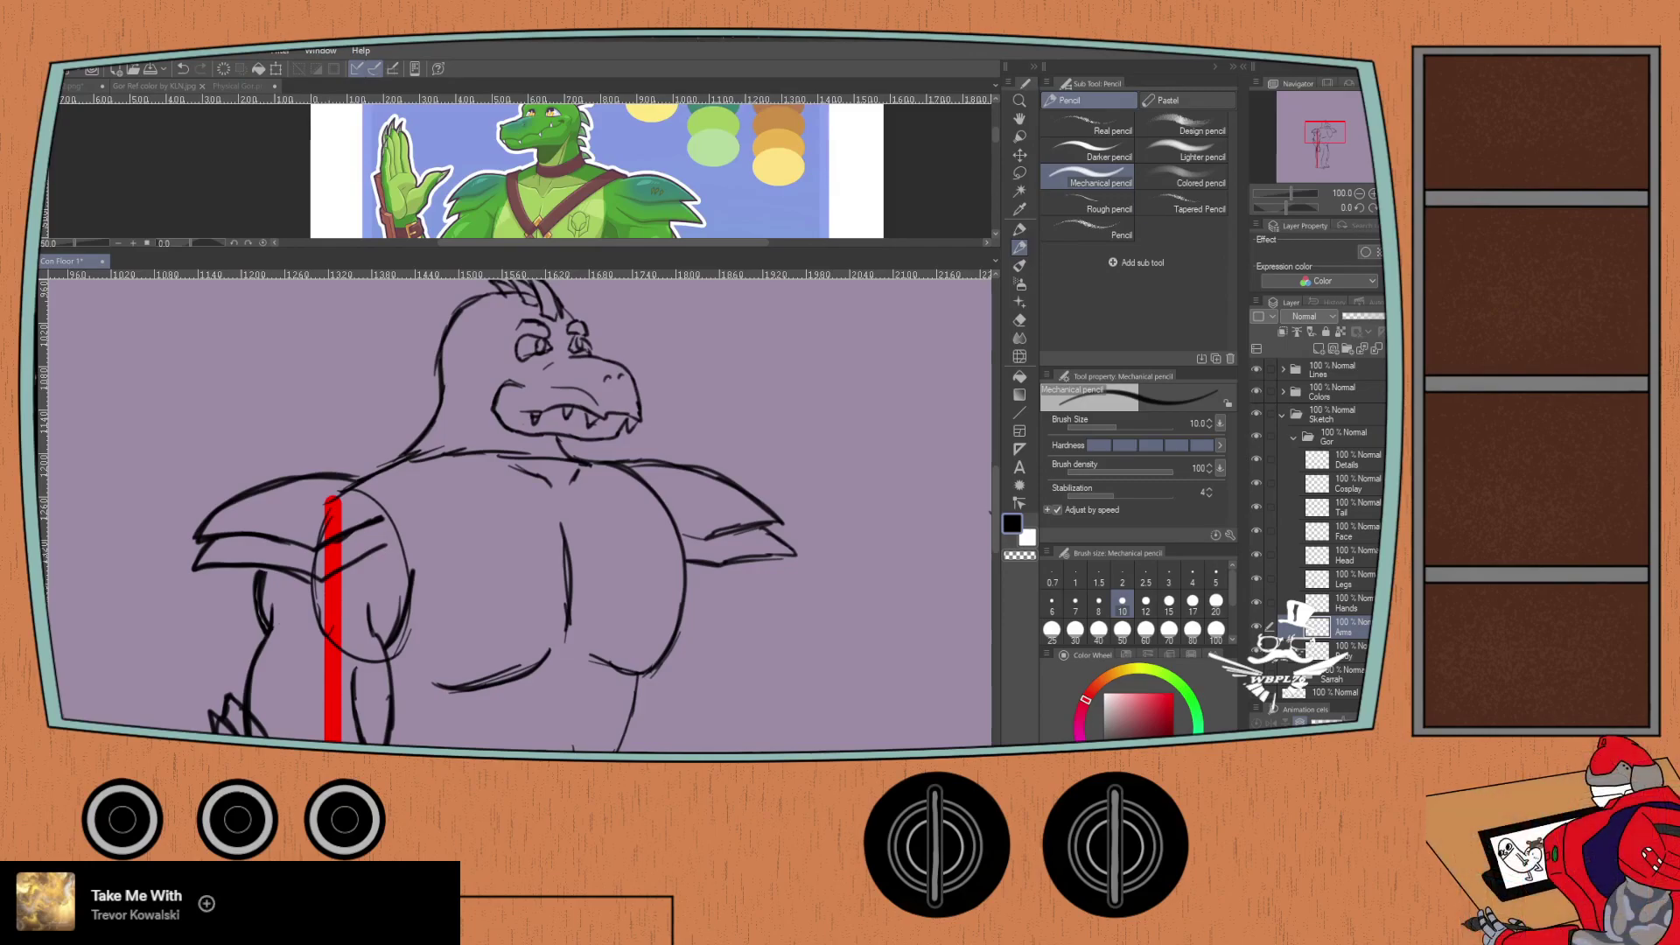
pyautogui.press('e')
pyautogui.moveTo(698, 525)
pyautogui.mouseDown()
pyautogui.moveTo(726, 575)
pyautogui.moveTo(724, 523)
pyautogui.moveTo(768, 566)
pyautogui.moveTo(782, 550)
pyautogui.moveTo(755, 494)
pyautogui.moveTo(636, 450)
pyautogui.mouseUp()
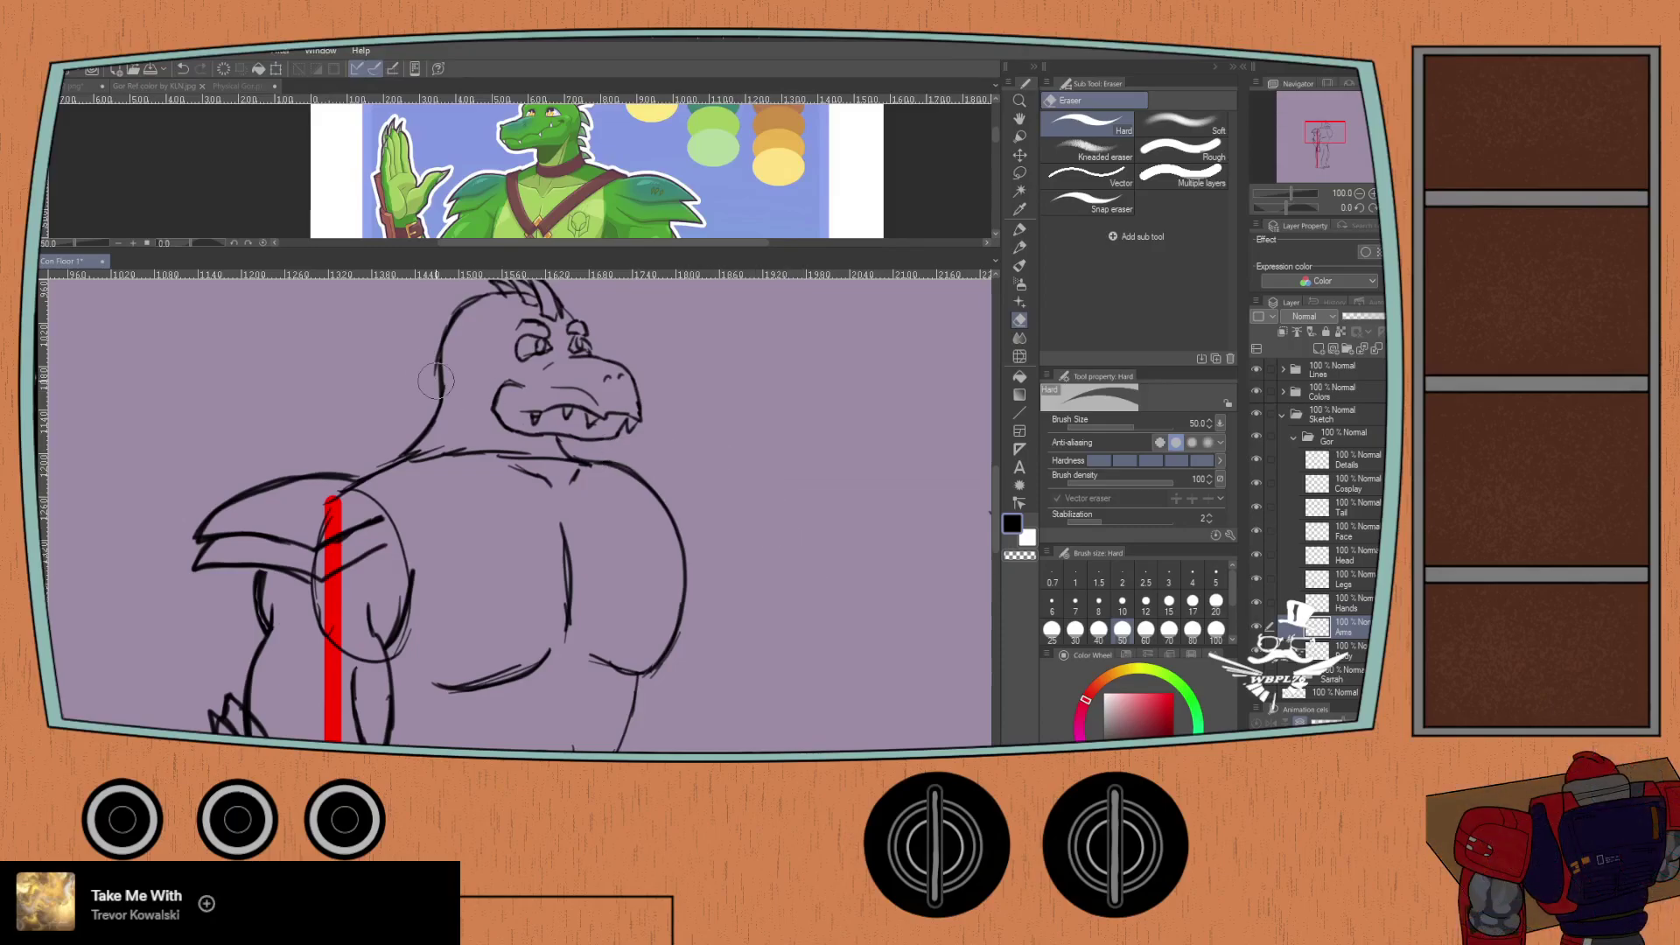
# Step: Frame the dragon's torso and raised hand at 66.7% zoom with the mechanical pencil ready
pyautogui.scroll(-2, 408, 467)
pyautogui.moveTo(340, 540); pyautogui.dragTo(359, 445)
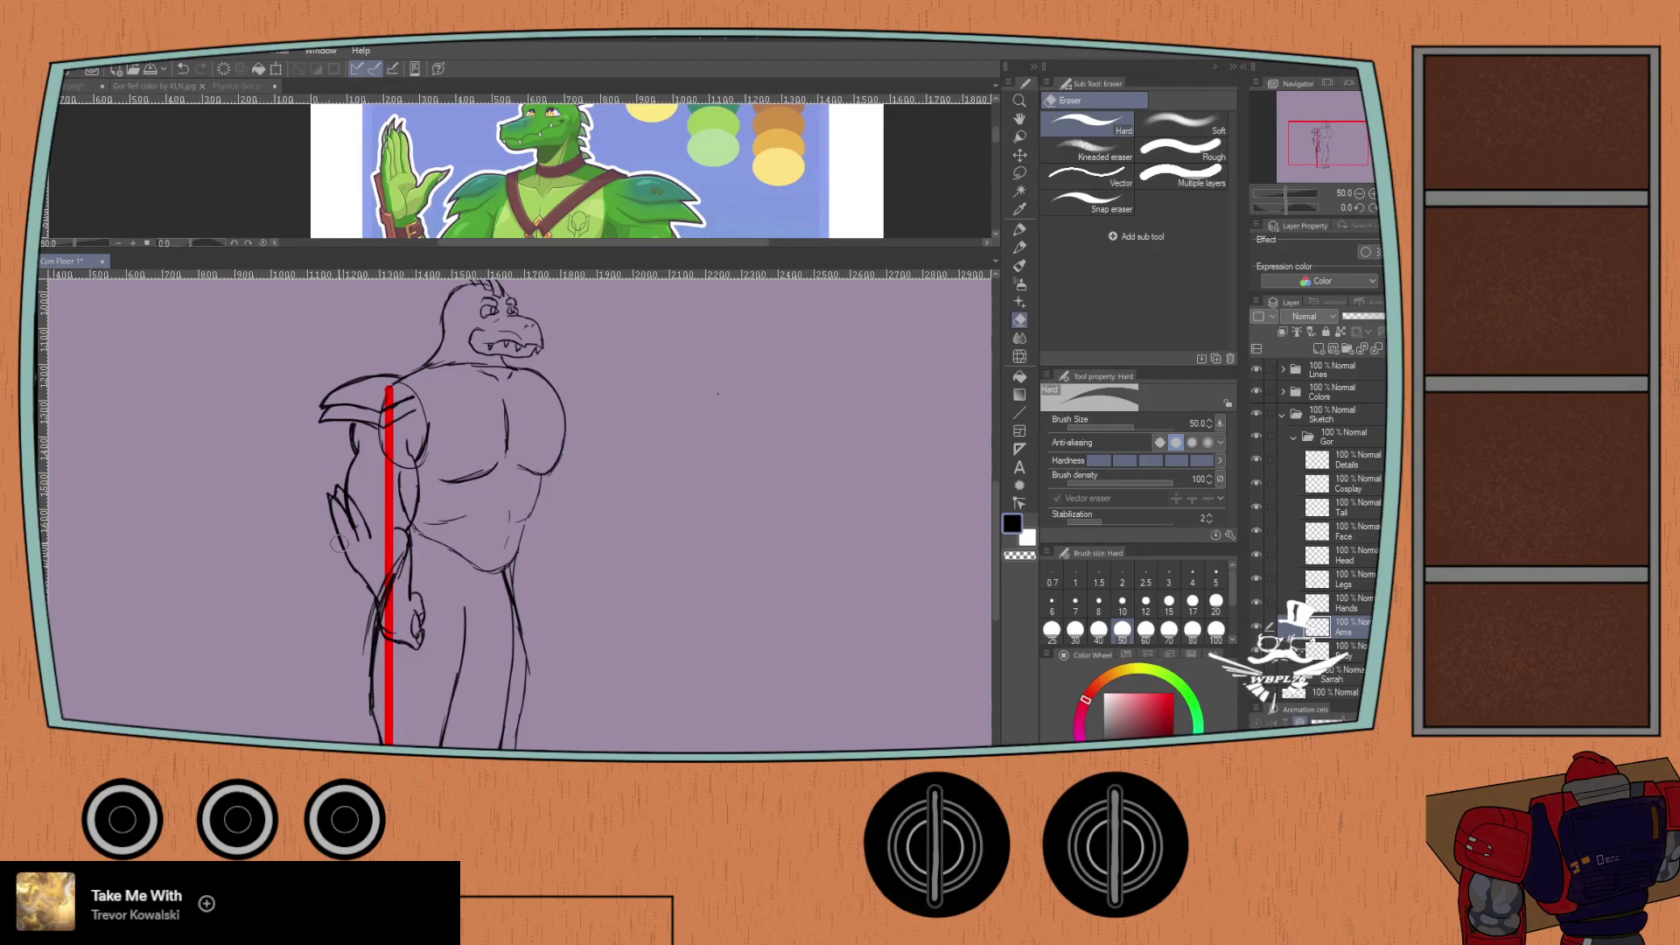
pyautogui.scroll(1, 463, 585)
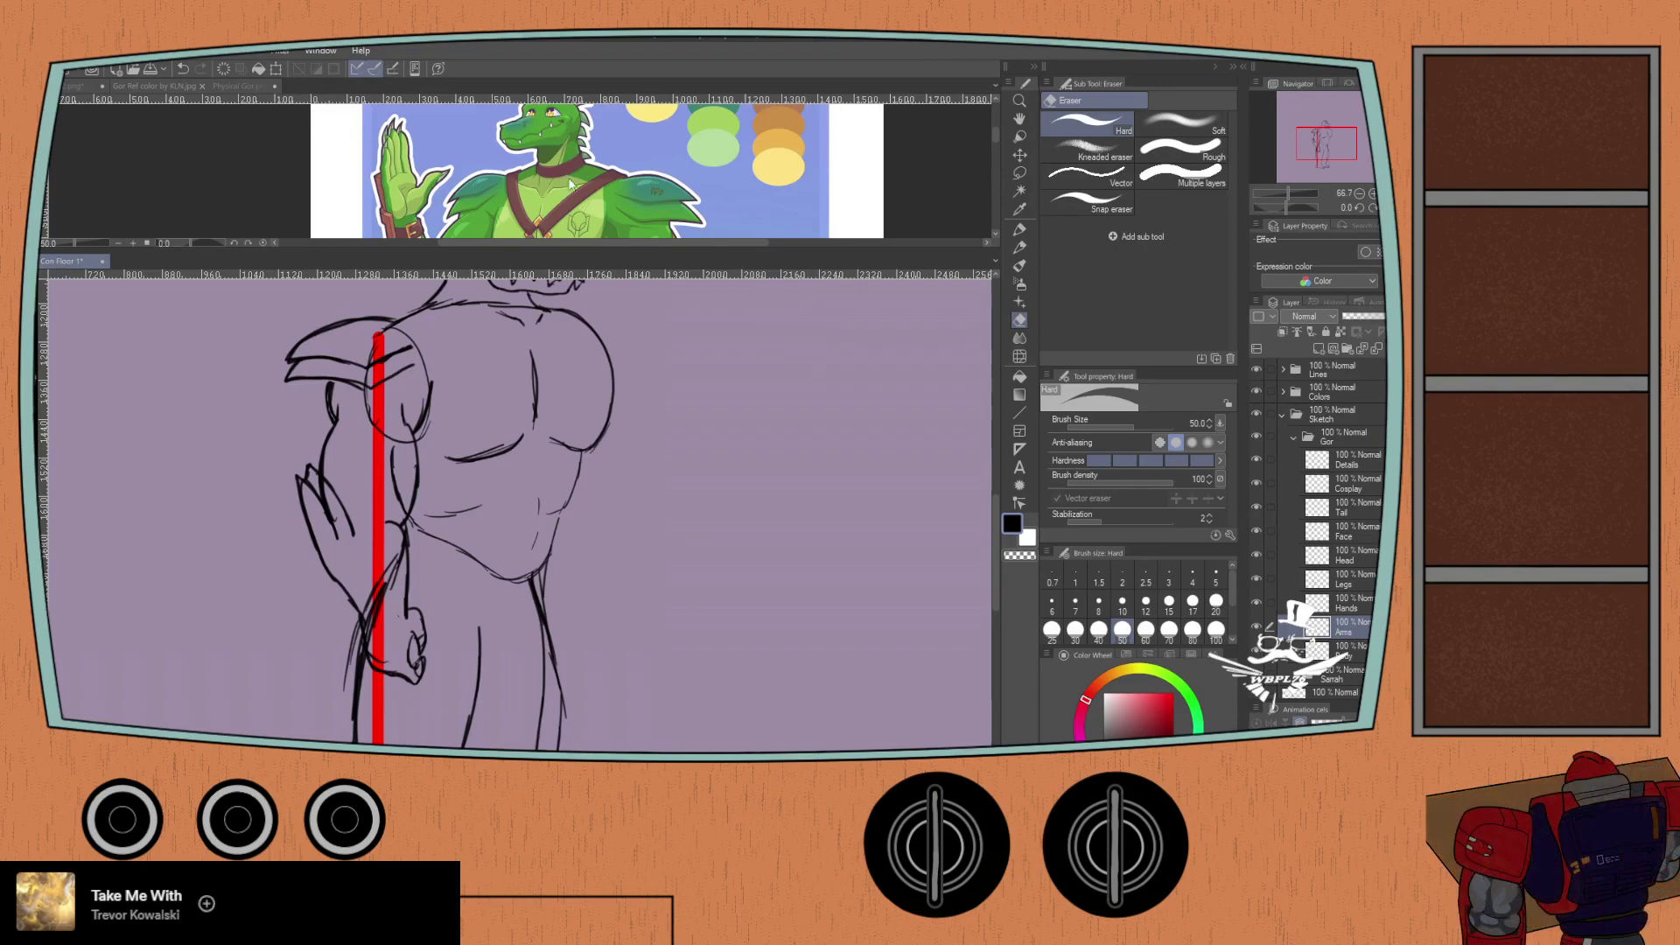
pyautogui.press('p')
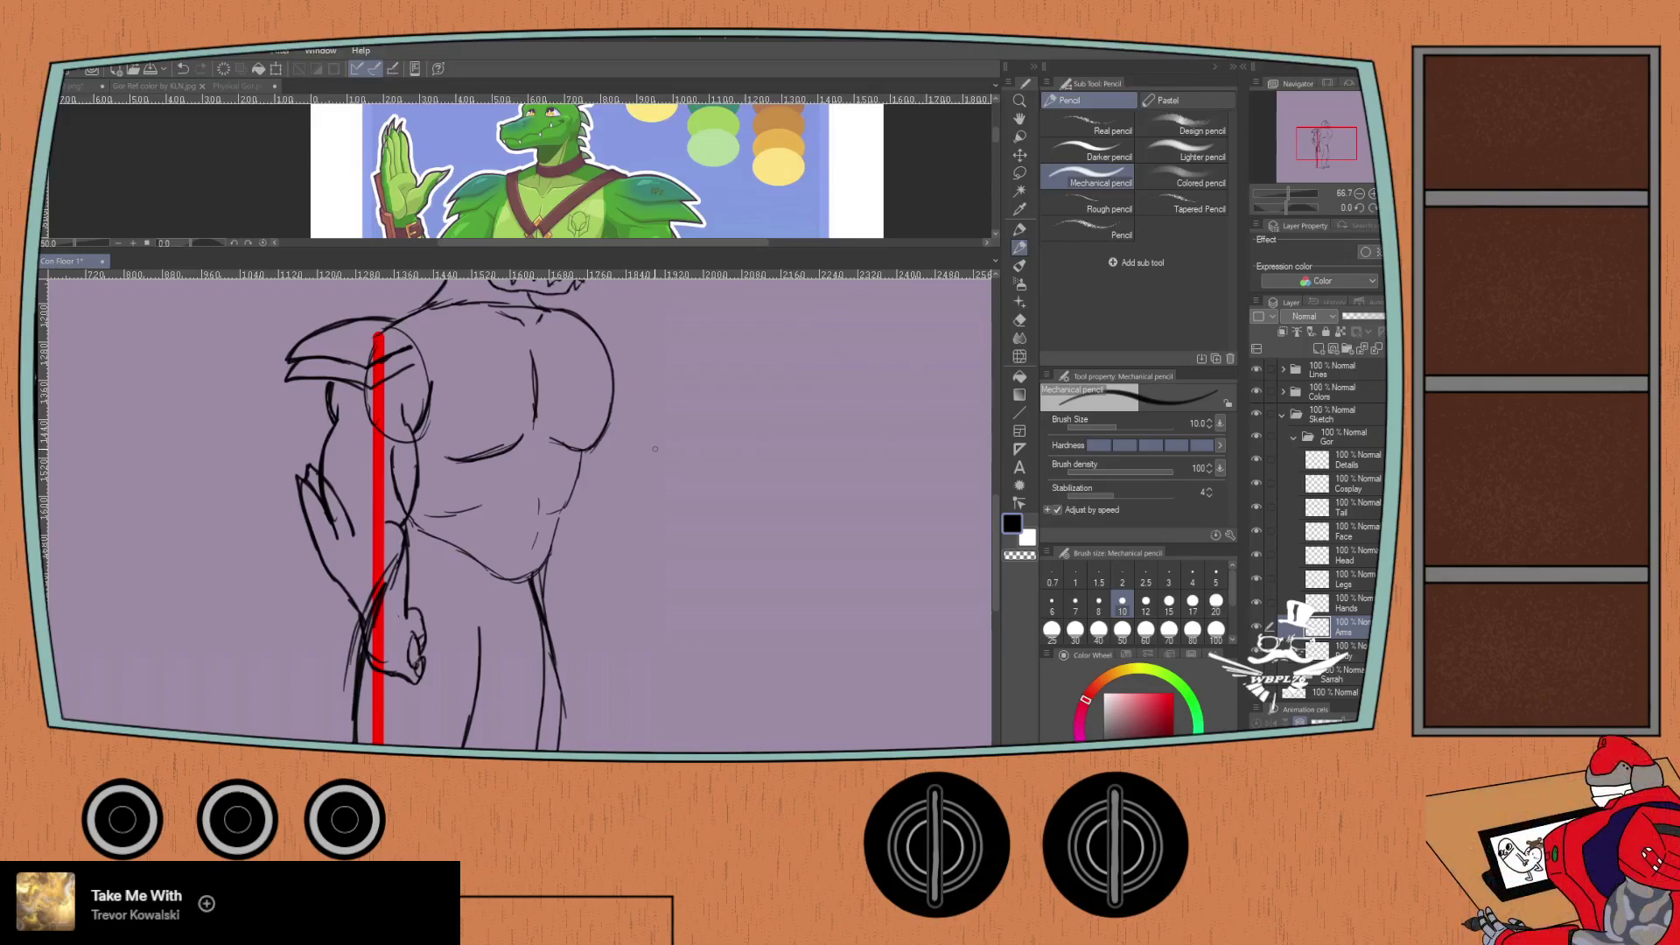
# Step: With the Sketch layer shown, draw a rough fist circle on the second character's Hands layer, then hide Sketch
pyautogui.scroll(-1, 1353, 663)
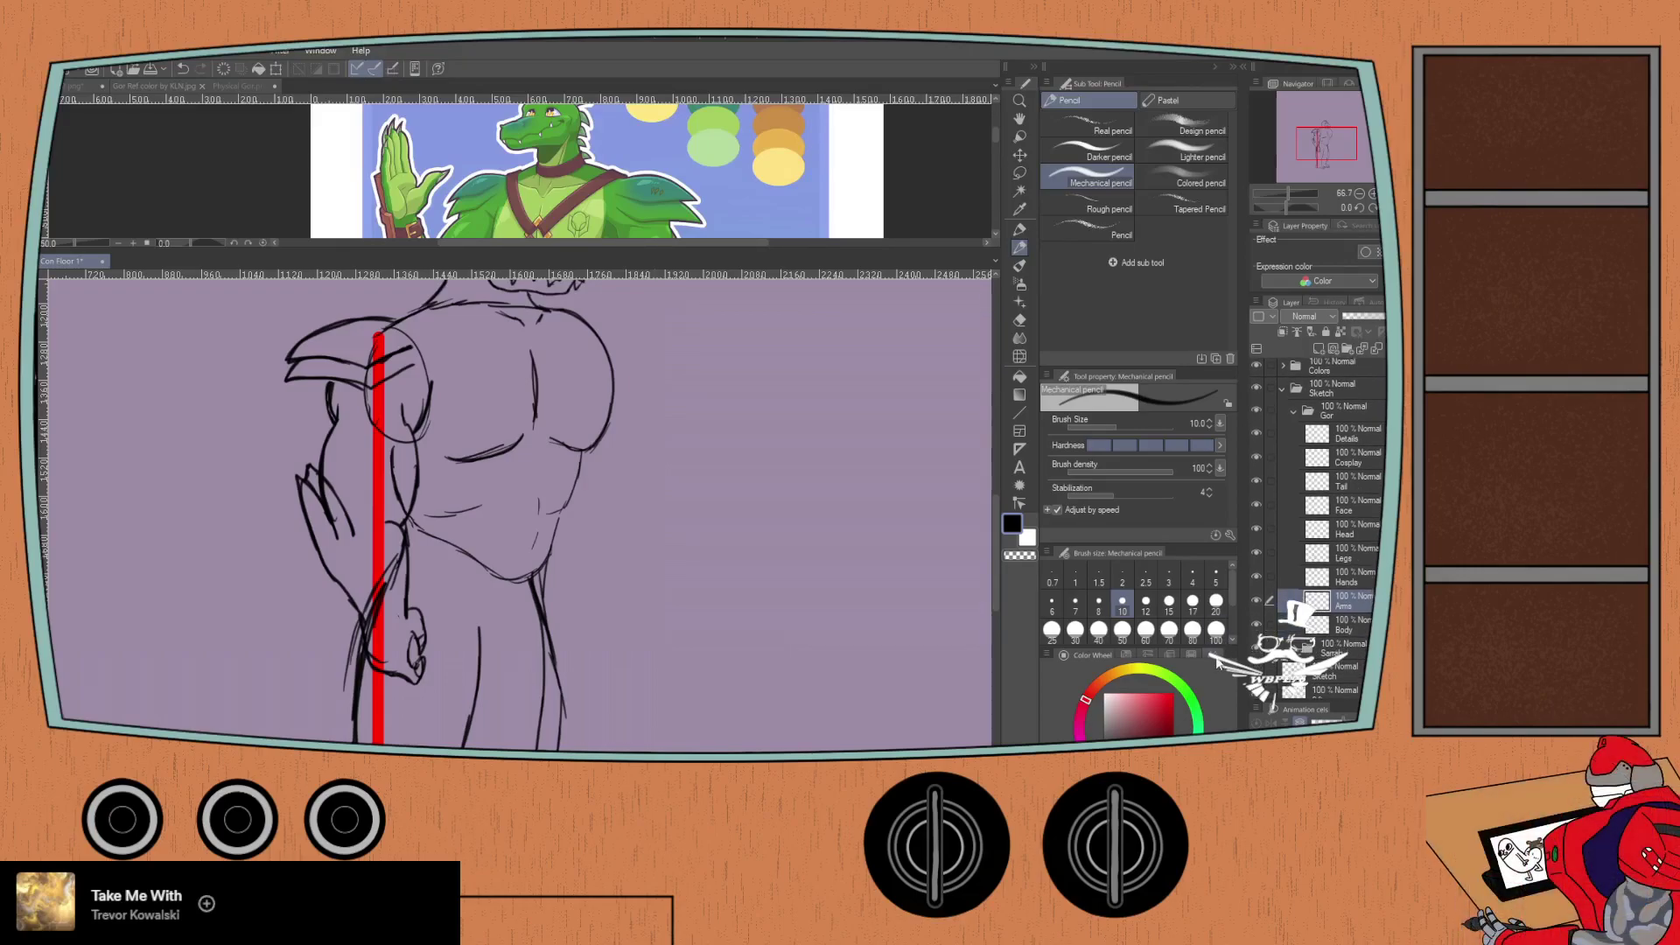
pyautogui.click(1256, 672)
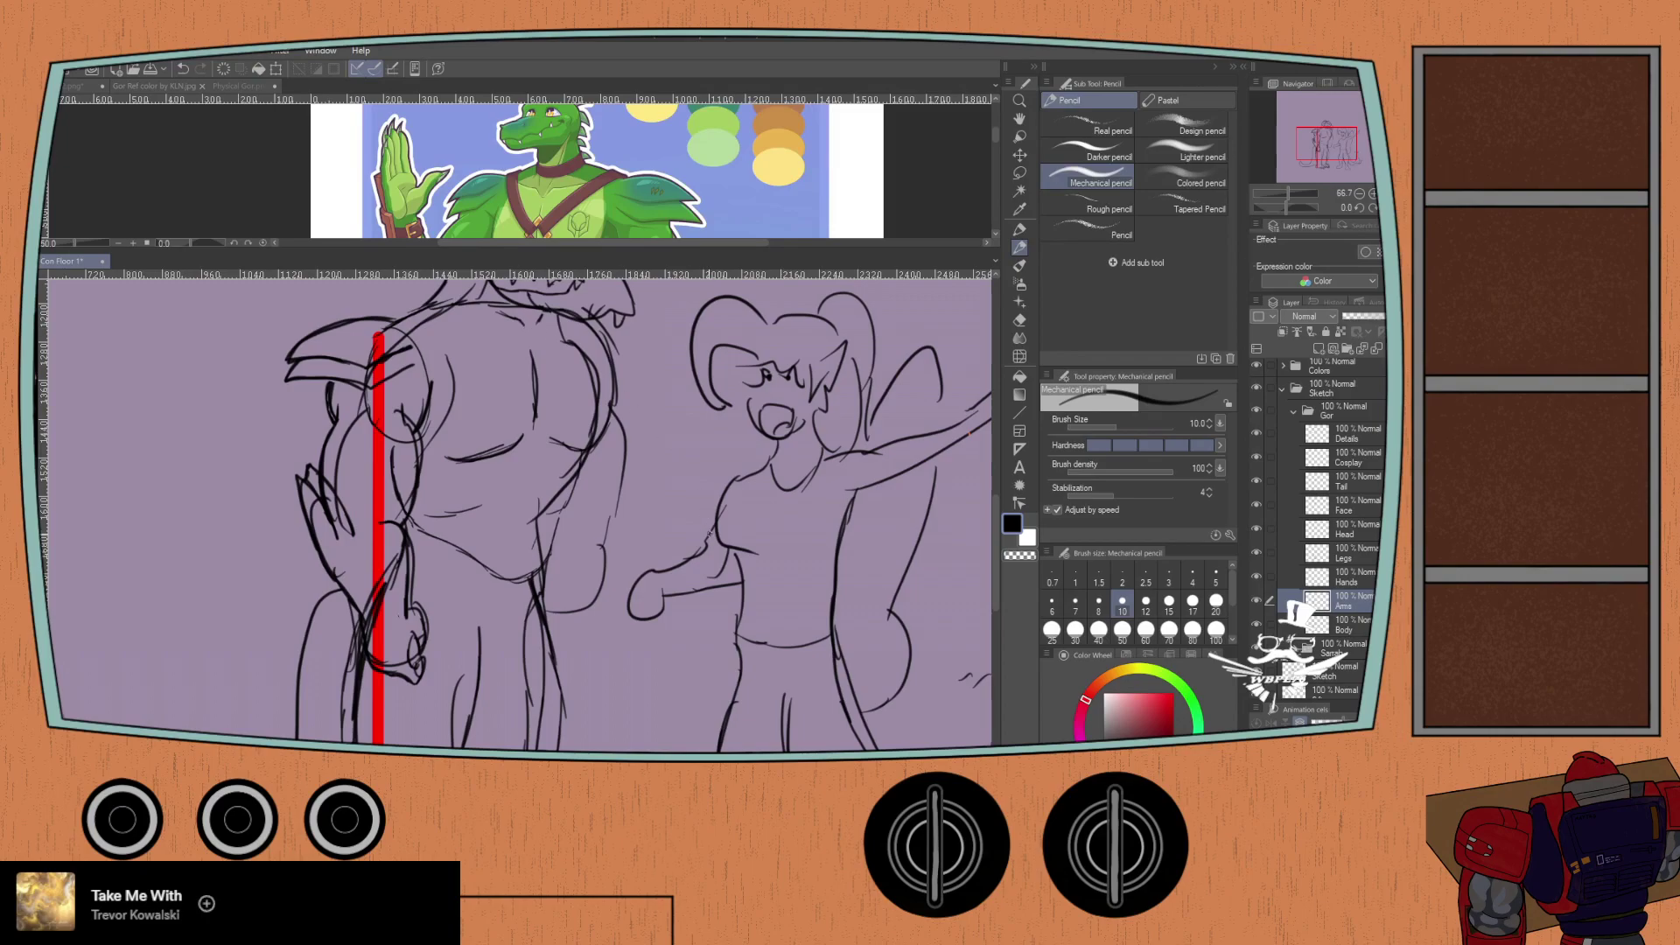
pyautogui.click(1346, 582)
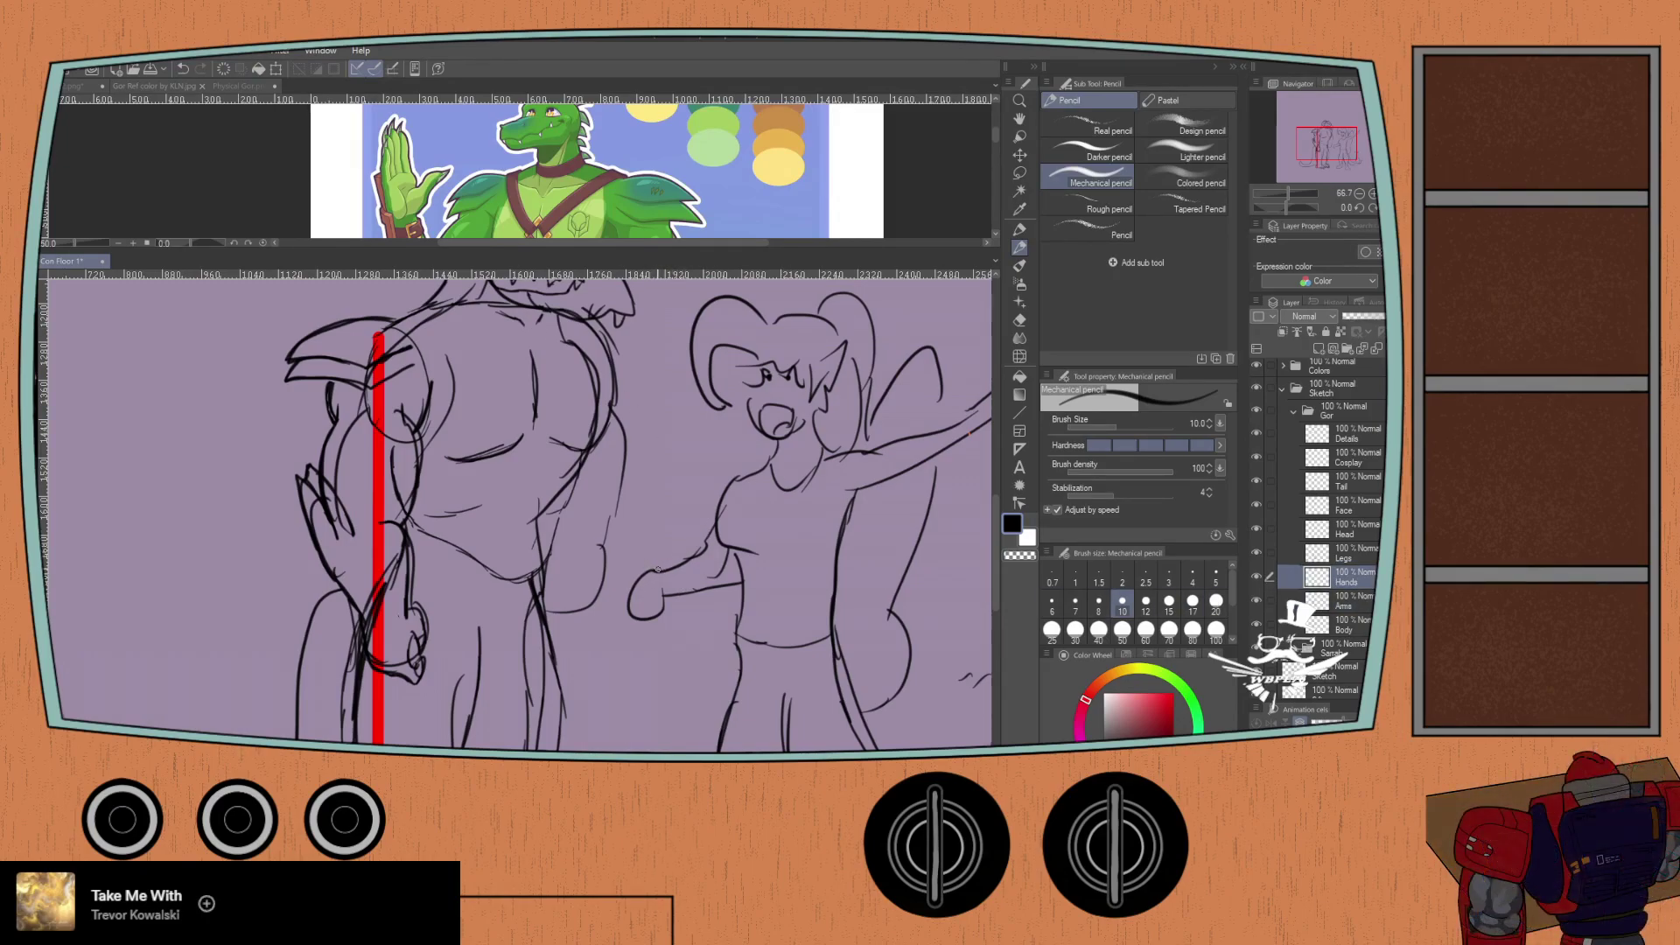
pyautogui.moveTo(659, 564)
pyautogui.mouseDown()
pyautogui.moveTo(685, 613)
pyautogui.moveTo(655, 618)
pyautogui.mouseUp()
pyautogui.moveTo(660, 603)
pyautogui.mouseDown()
pyautogui.moveTo(635, 575)
pyautogui.moveTo(683, 620)
pyautogui.mouseUp()
pyautogui.click(1293, 648)
pyautogui.scroll(-5, 1321, 525)
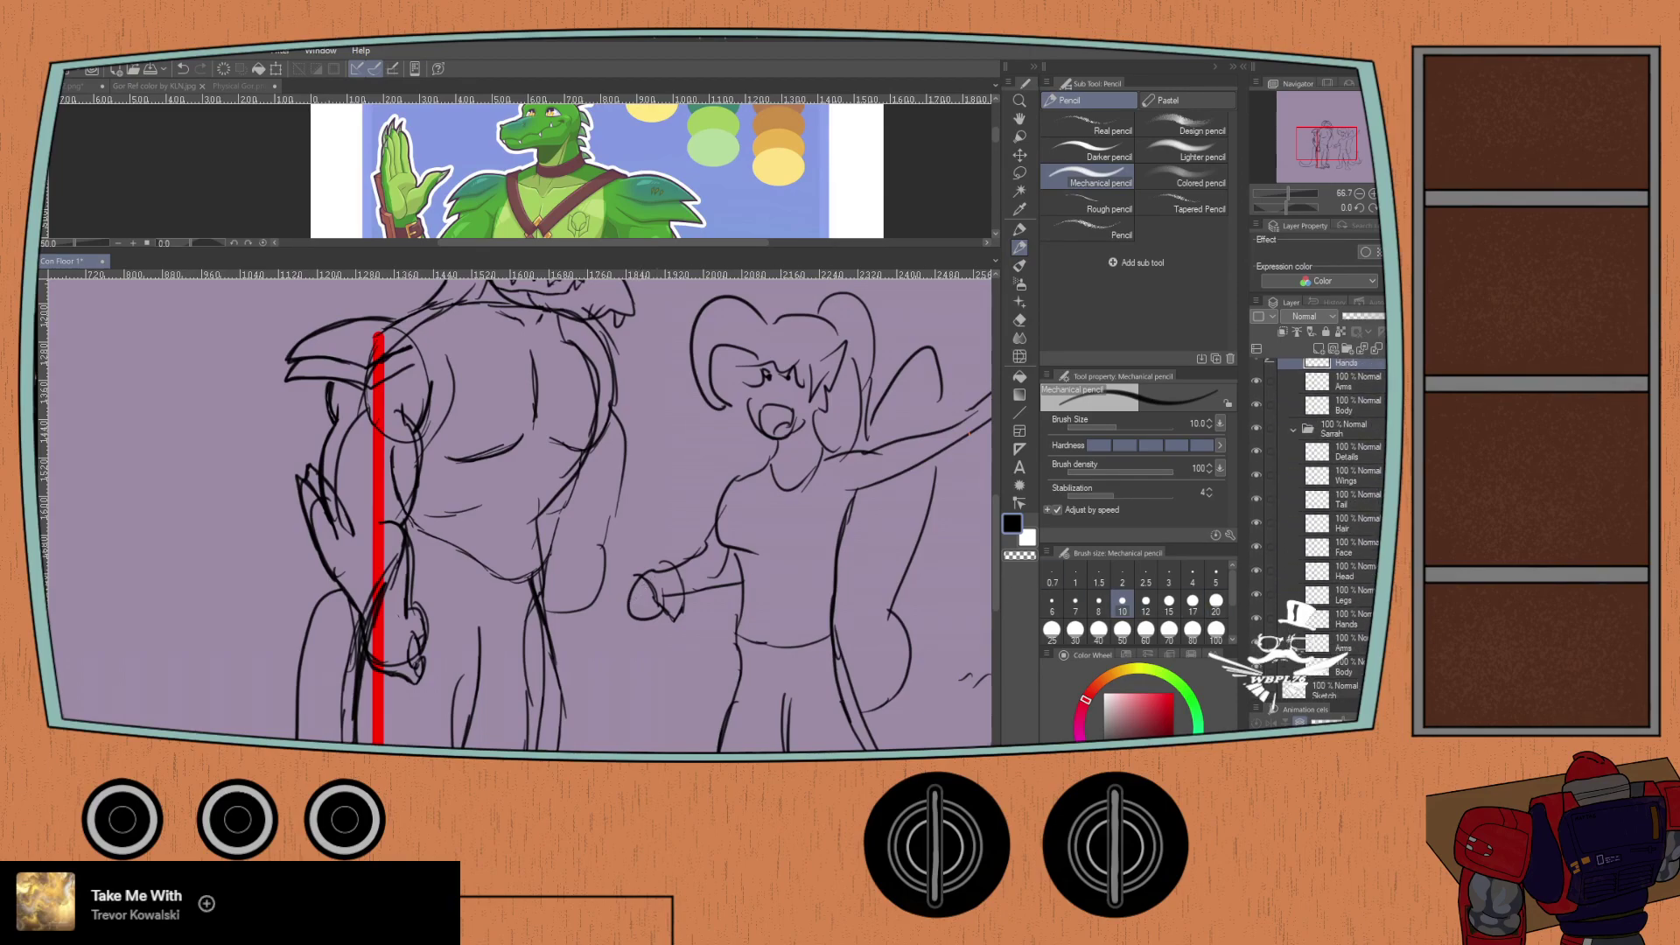
pyautogui.click(1344, 619)
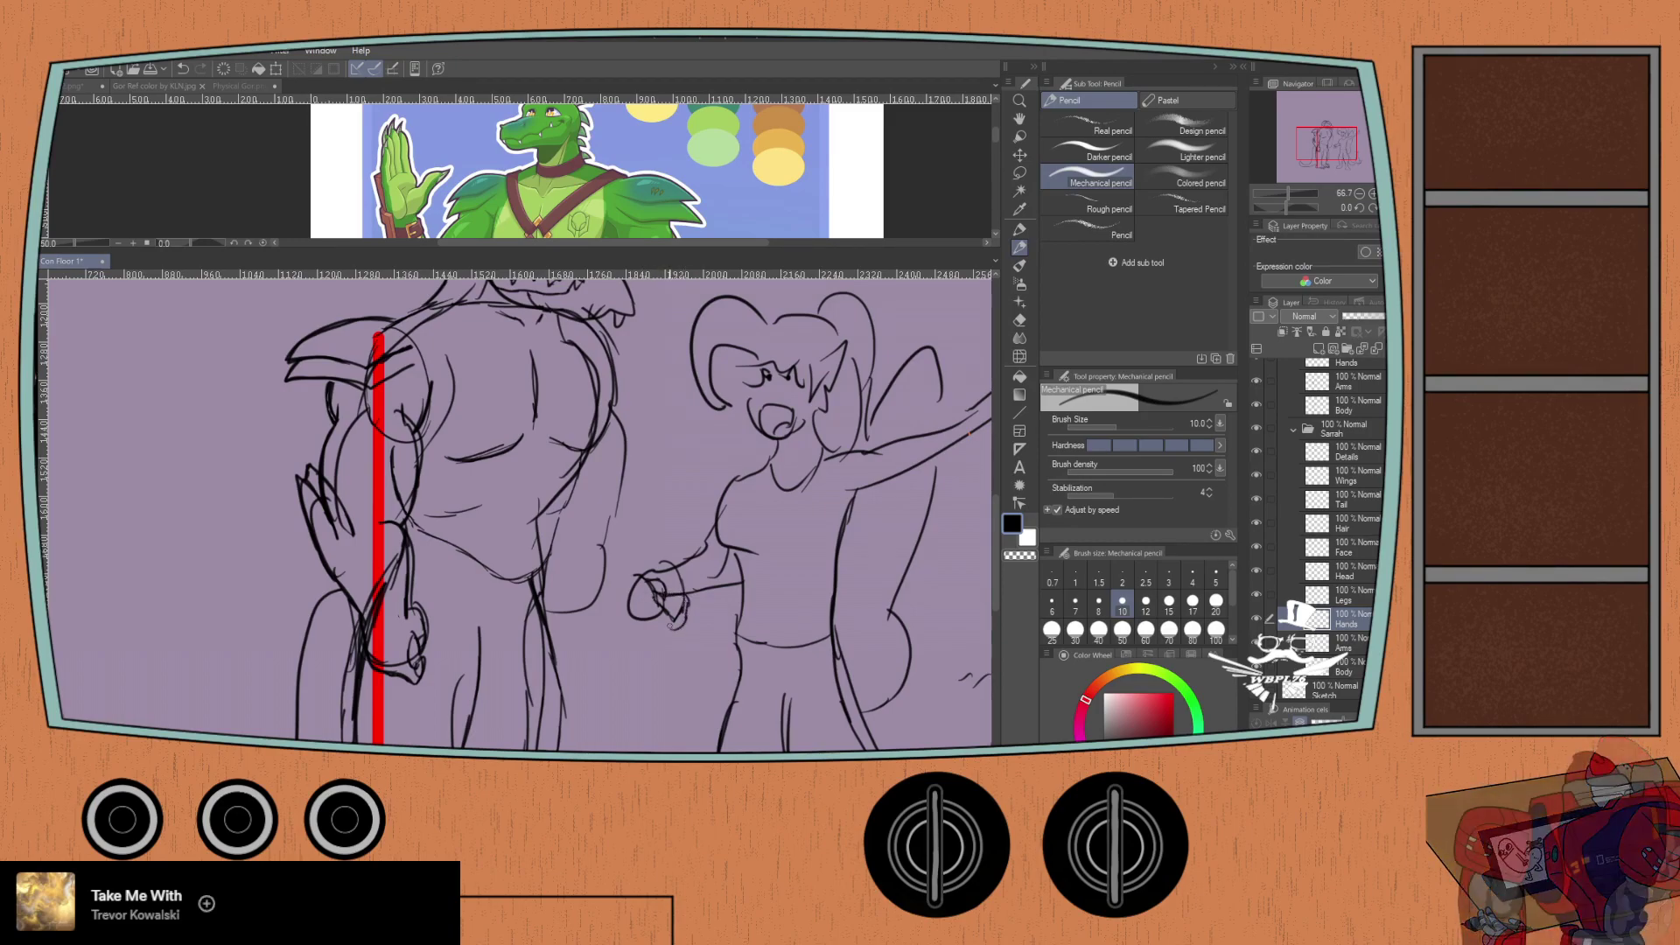
pyautogui.moveTo(636, 584)
pyautogui.mouseDown()
pyautogui.moveTo(634, 619)
pyautogui.moveTo(680, 630)
pyautogui.moveTo(688, 605)
pyautogui.moveTo(636, 593)
pyautogui.moveTo(652, 630)
pyautogui.moveTo(673, 595)
pyautogui.mouseUp()
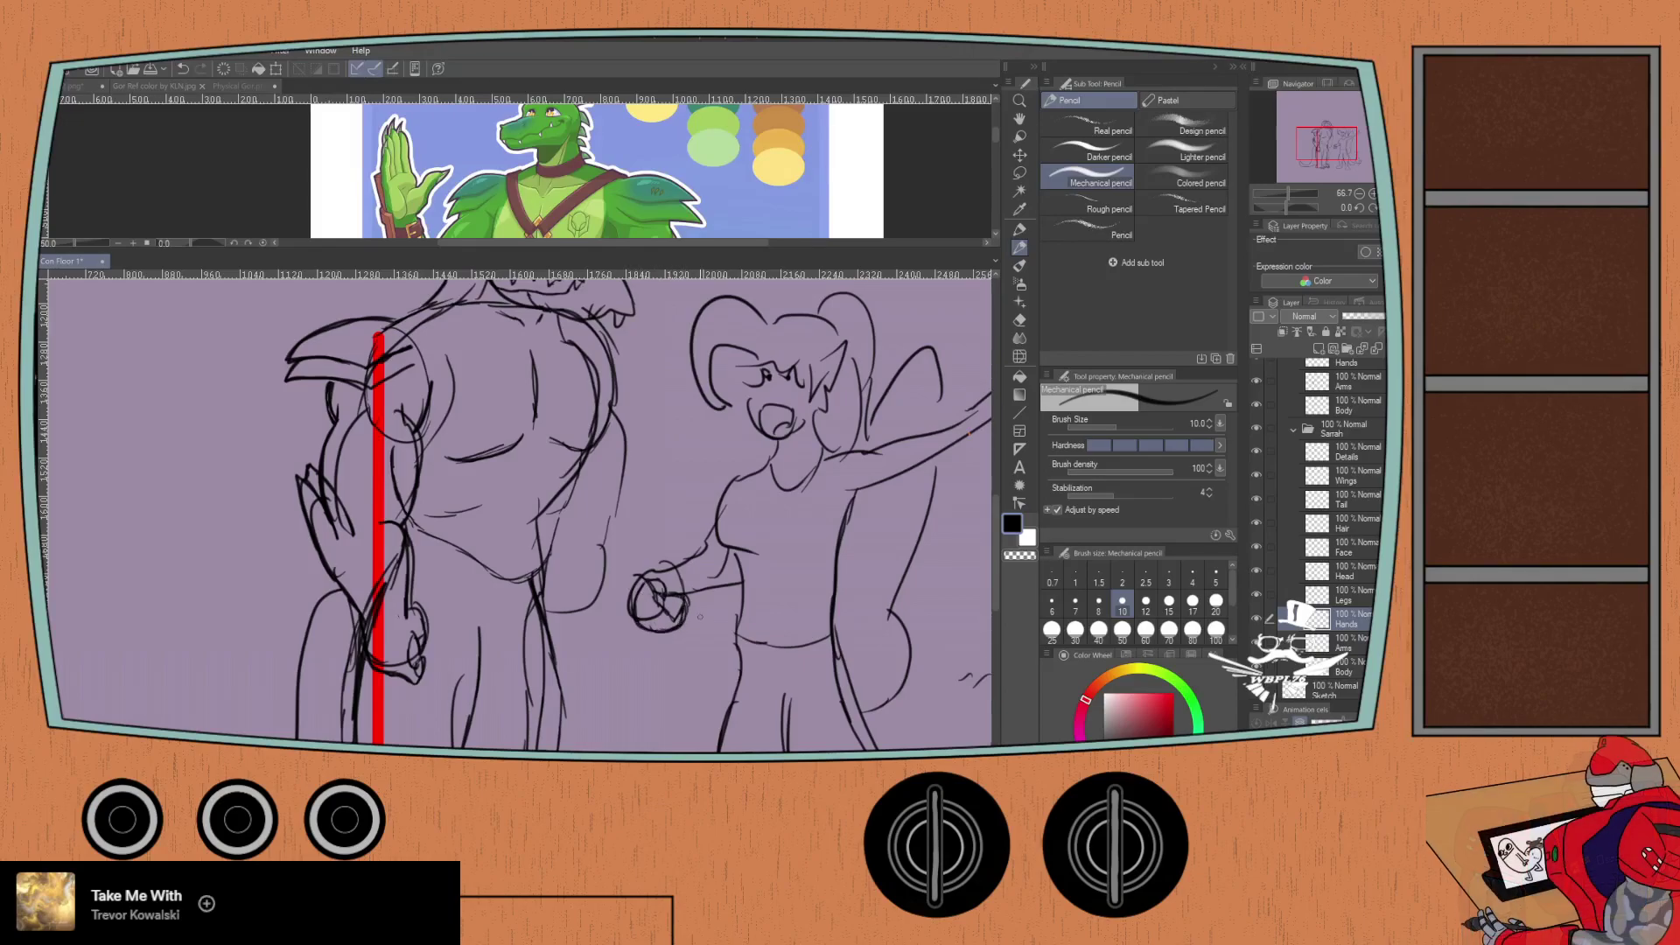
pyautogui.click(1257, 695)
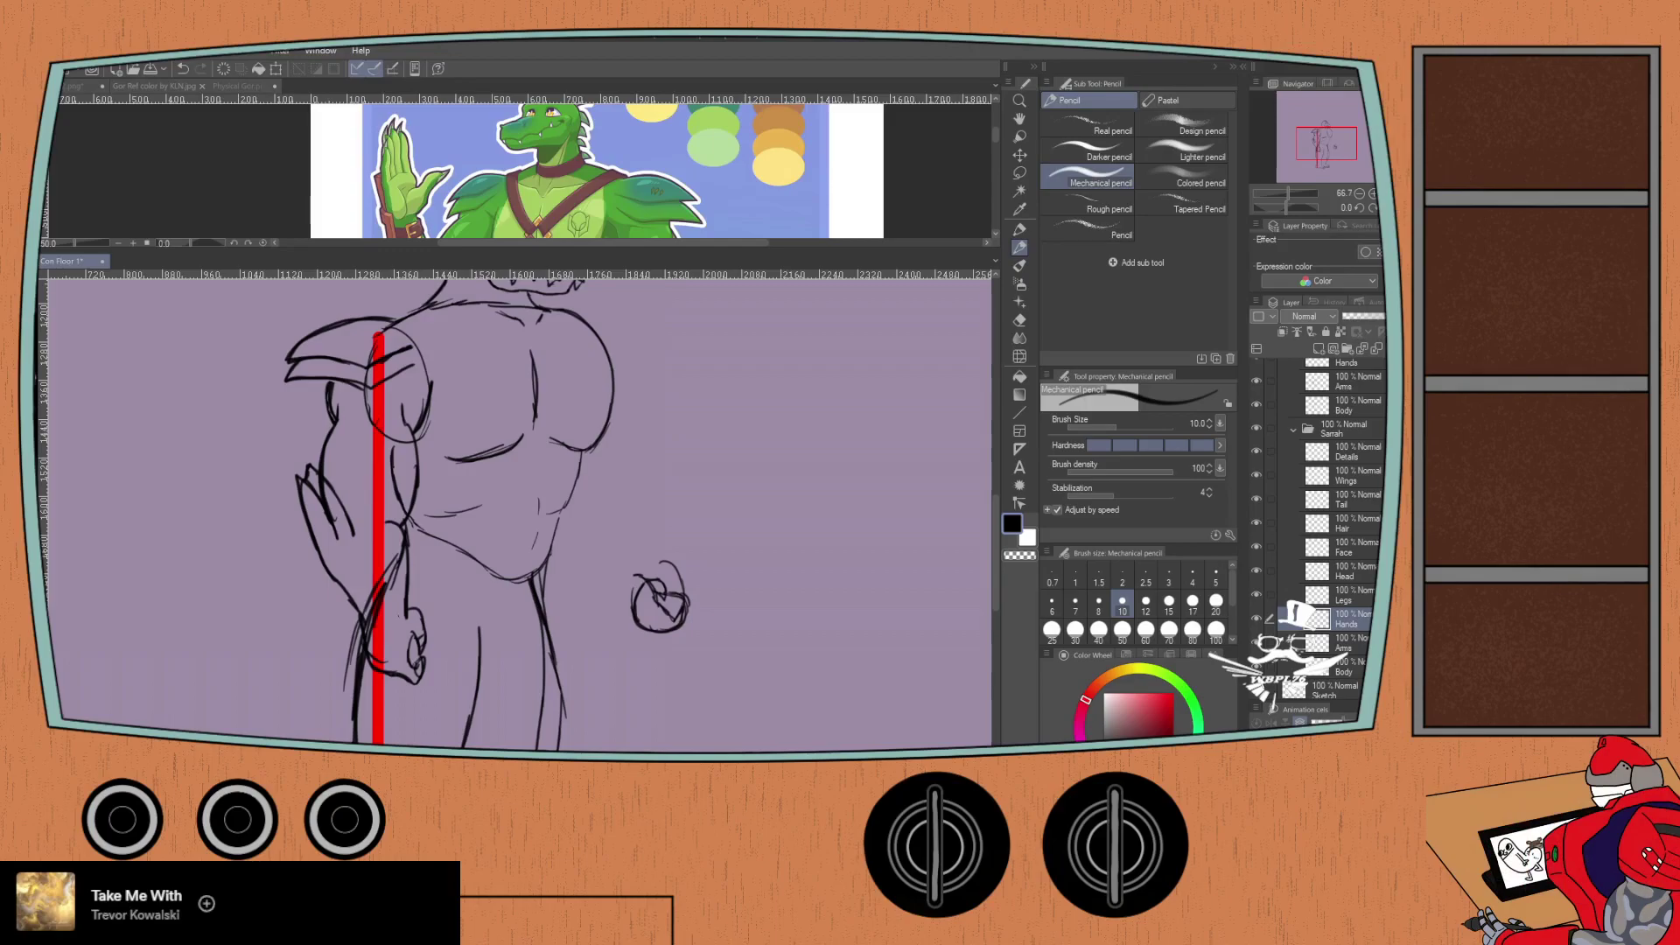
# Step: Zoom out, try a diagonal chest line on the Arms layer, undo it, and return to Hands
pyautogui.hotkey('ctrl', '-')
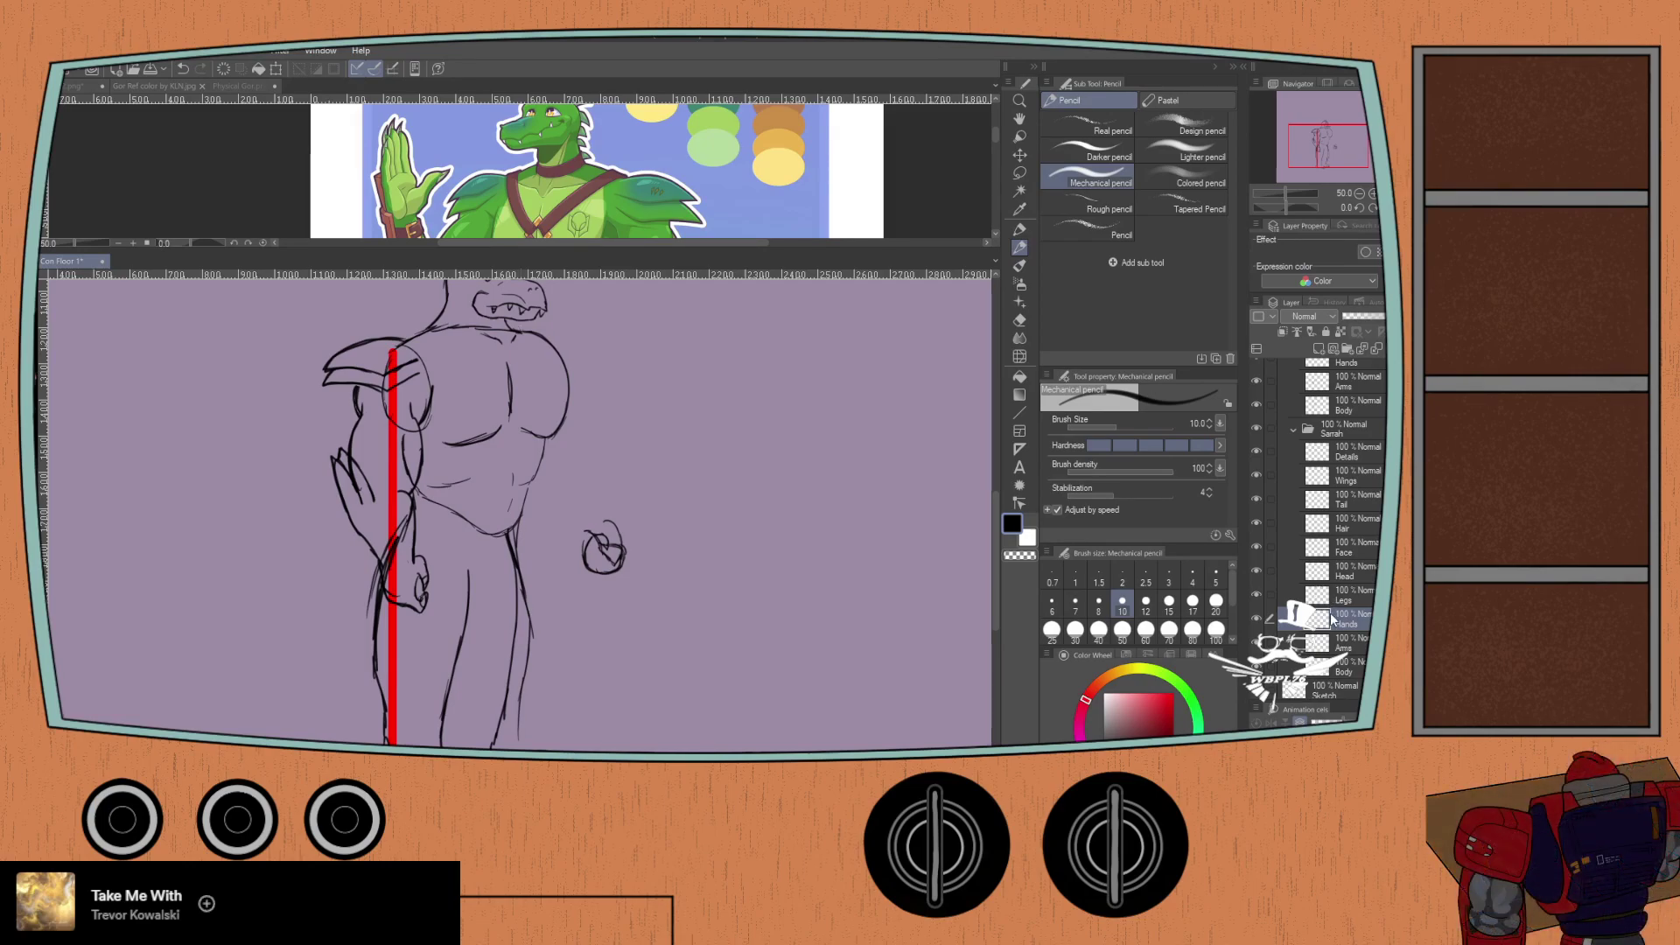
pyautogui.click(1343, 644)
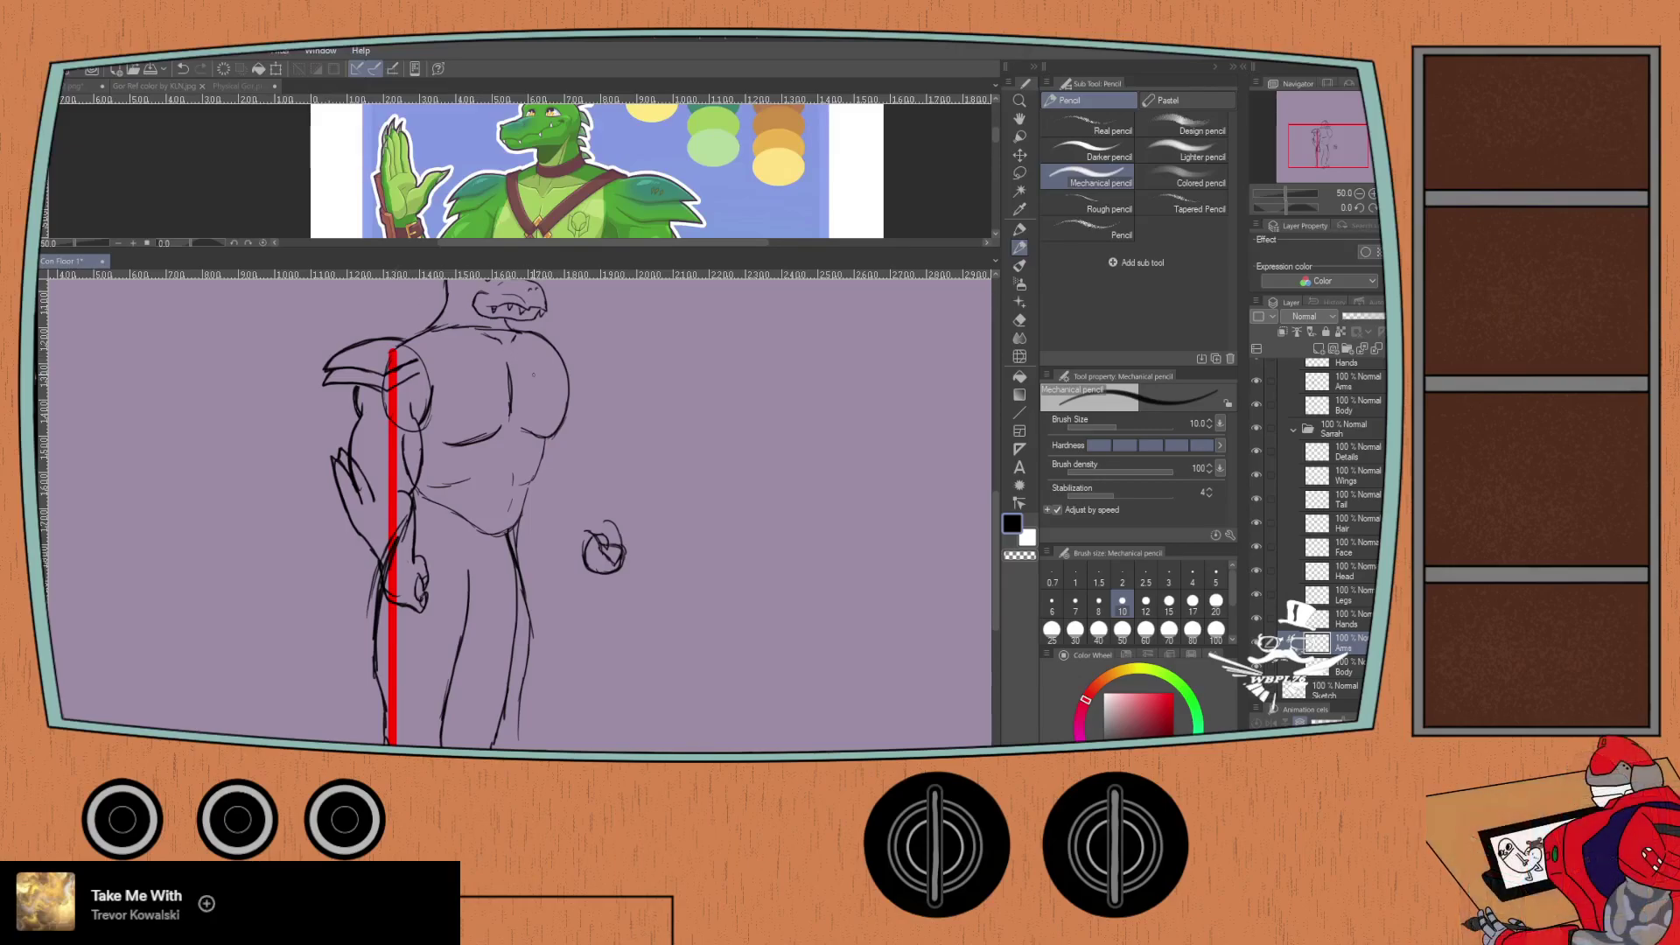
pyautogui.moveTo(527, 368); pyautogui.dragTo(679, 554)
pyautogui.hotkey('ctrl', 'z')
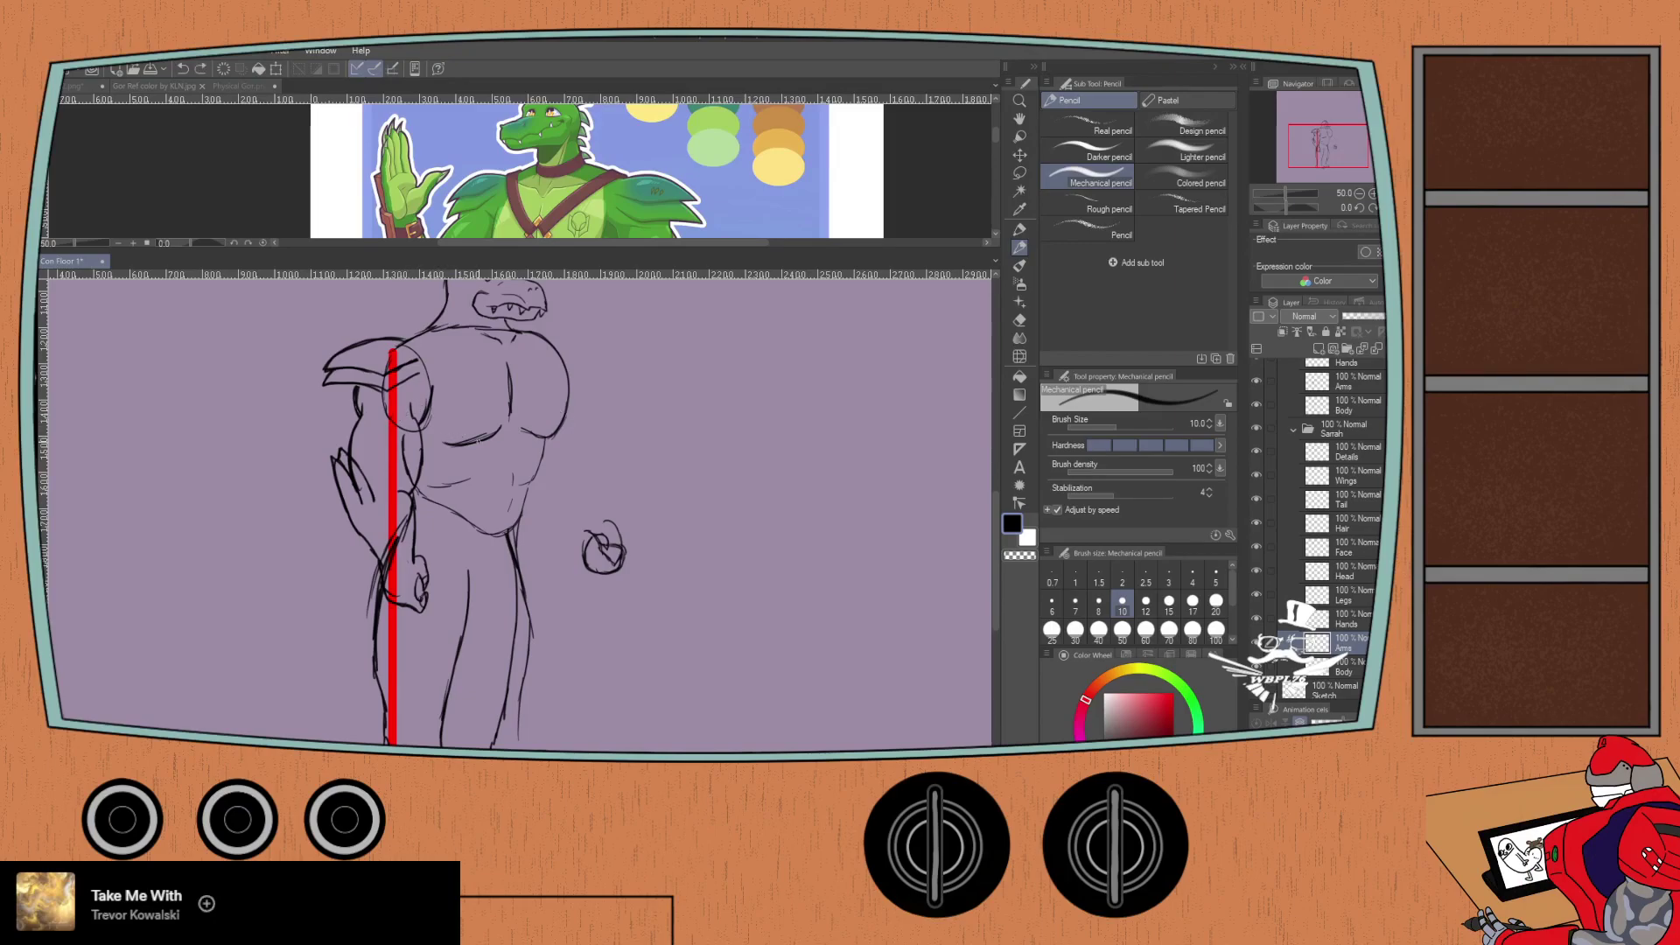
pyautogui.click(1319, 616)
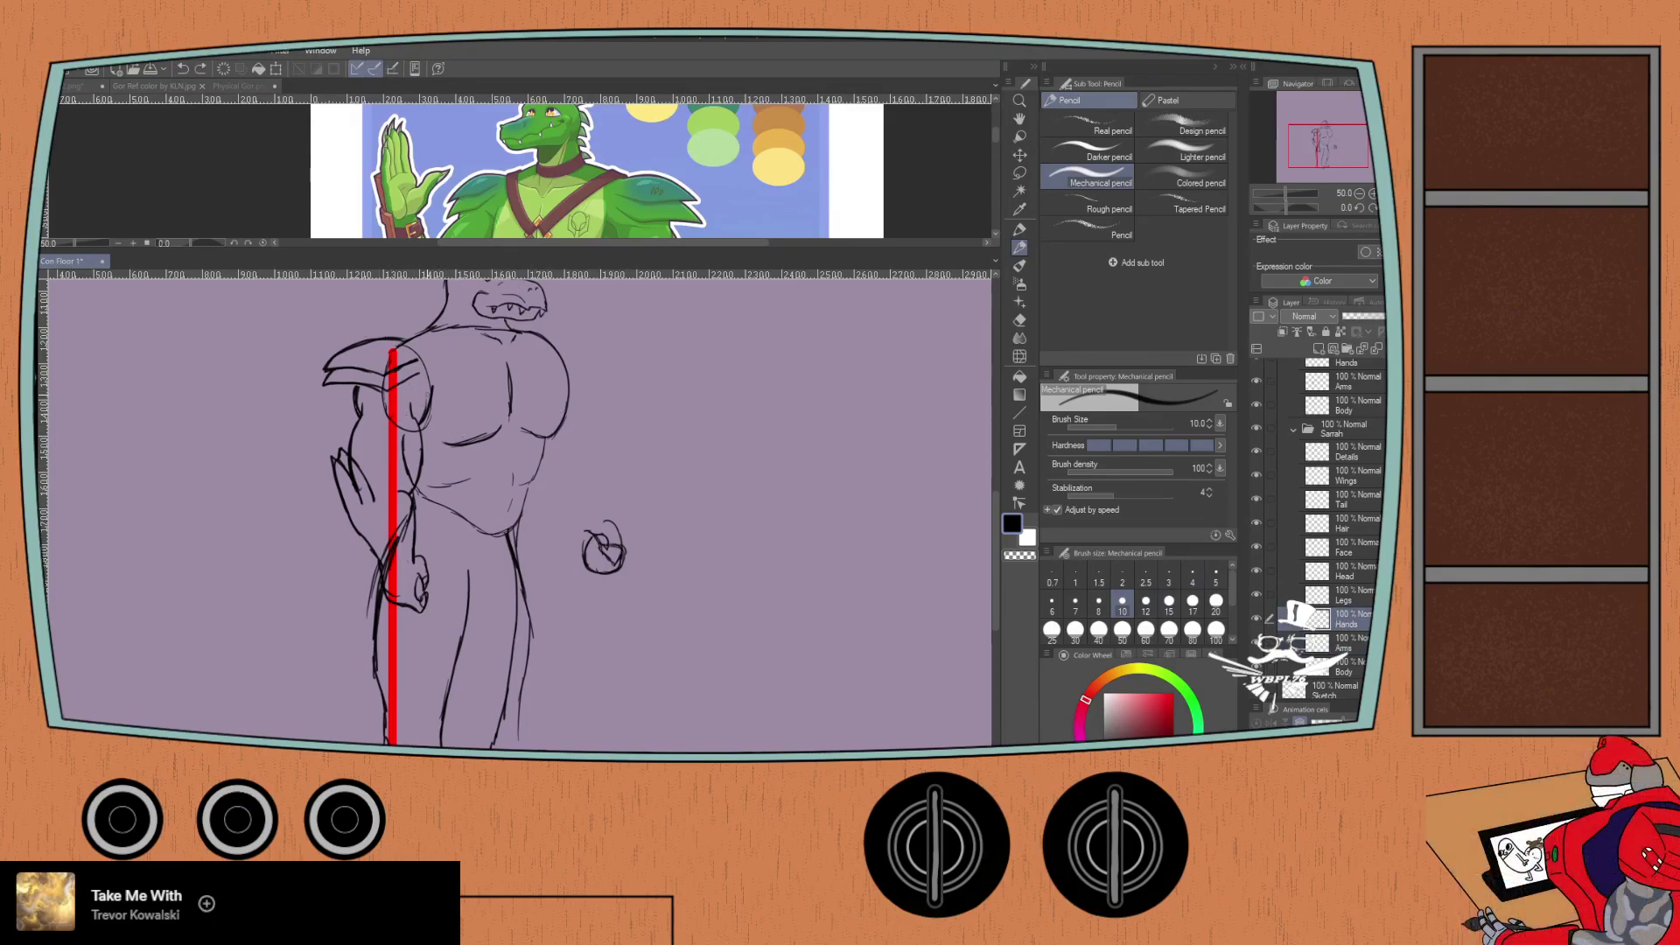
pyautogui.press('p')
pyautogui.press('p')
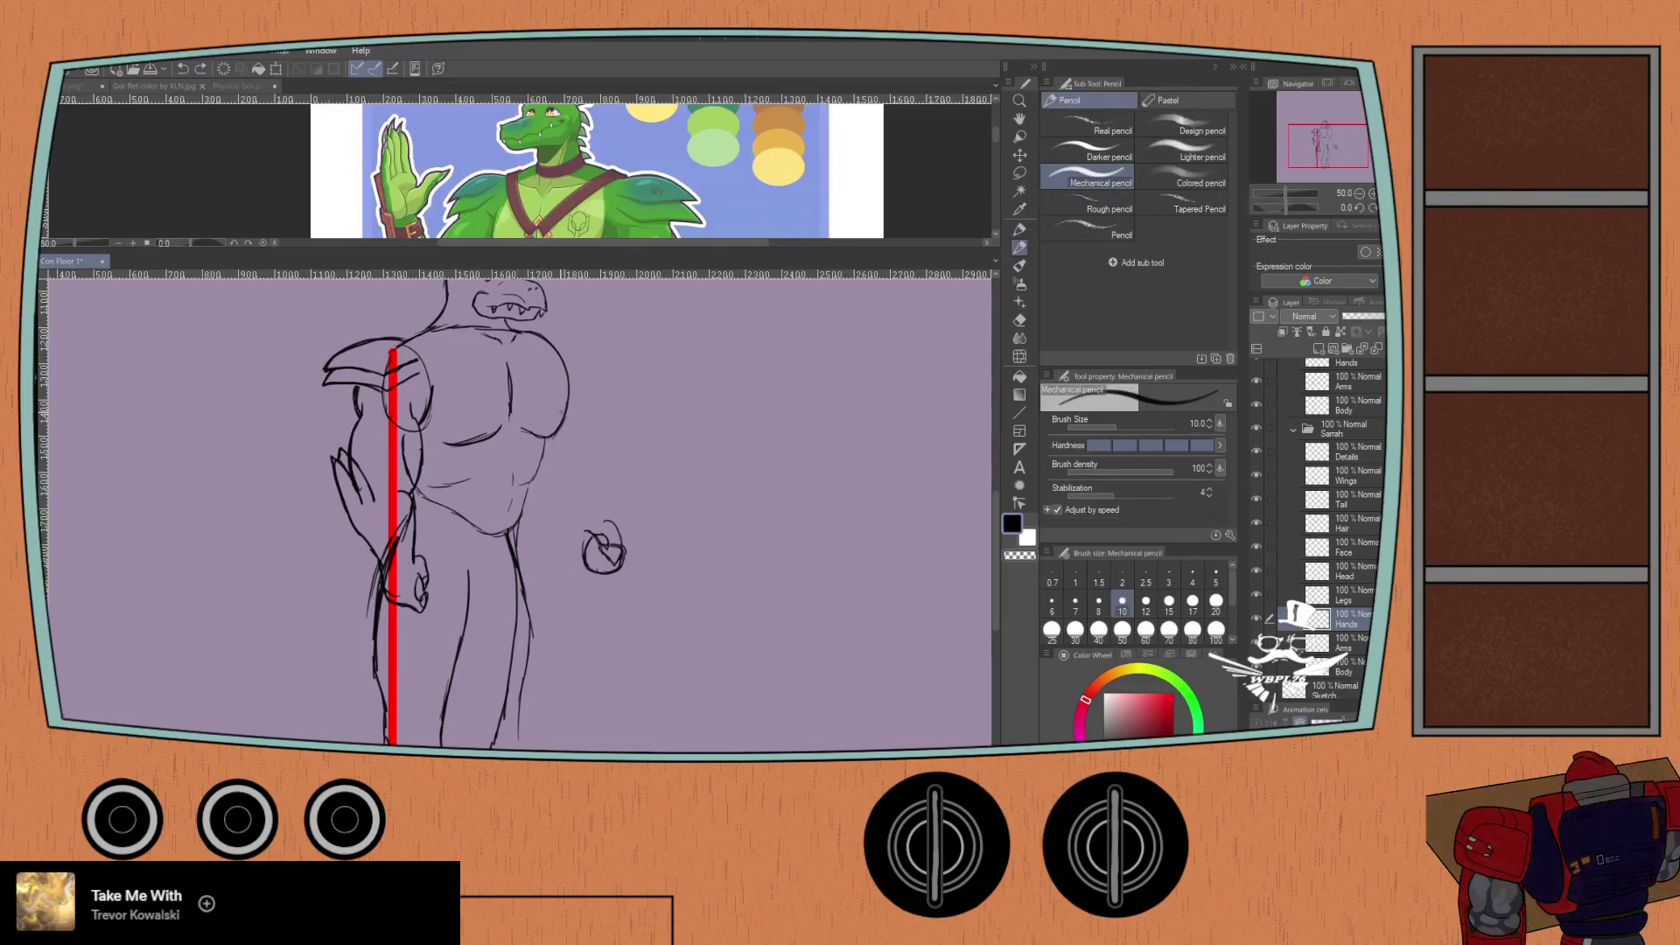
# Step: Show the Gor Ref color reference and pan it down toward the legs and tail
pyautogui.click(158, 88)
pyautogui.scroll(-1, 197, 196)
pyautogui.moveTo(197, 196); pyautogui.dragTo(319, 189)
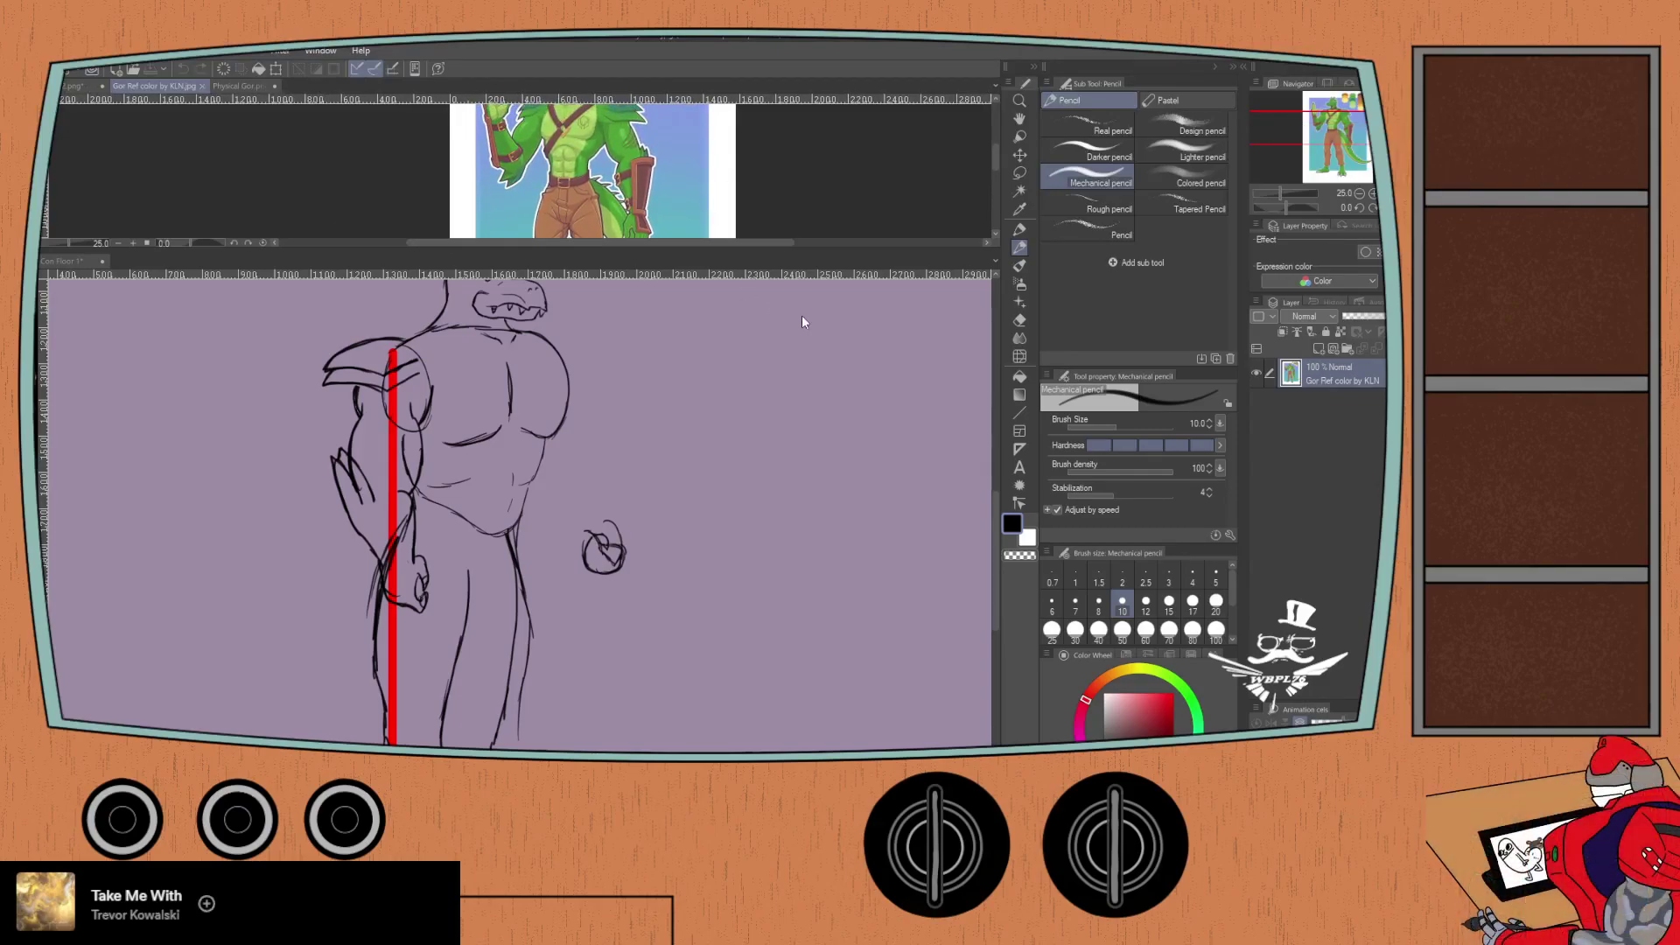
# Step: Return to the Con Floor 1 drawing, collapse the second character's folder and select the dragon's Arms layer
pyautogui.click(992, 518)
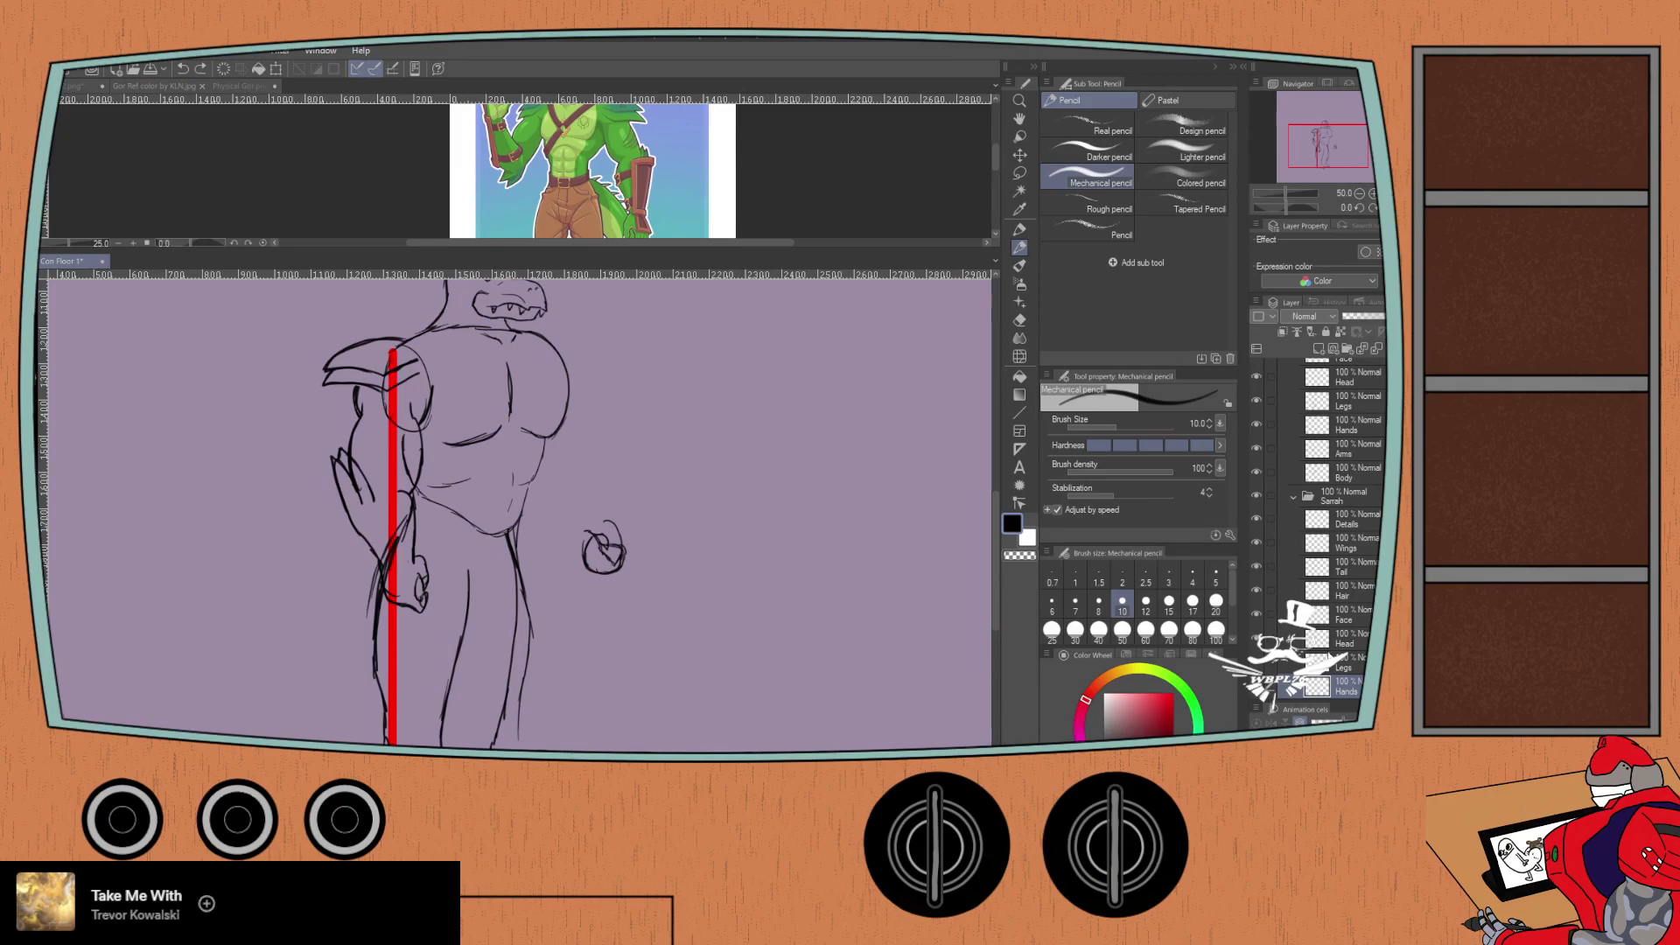
pyautogui.scroll(-2, 1348, 608)
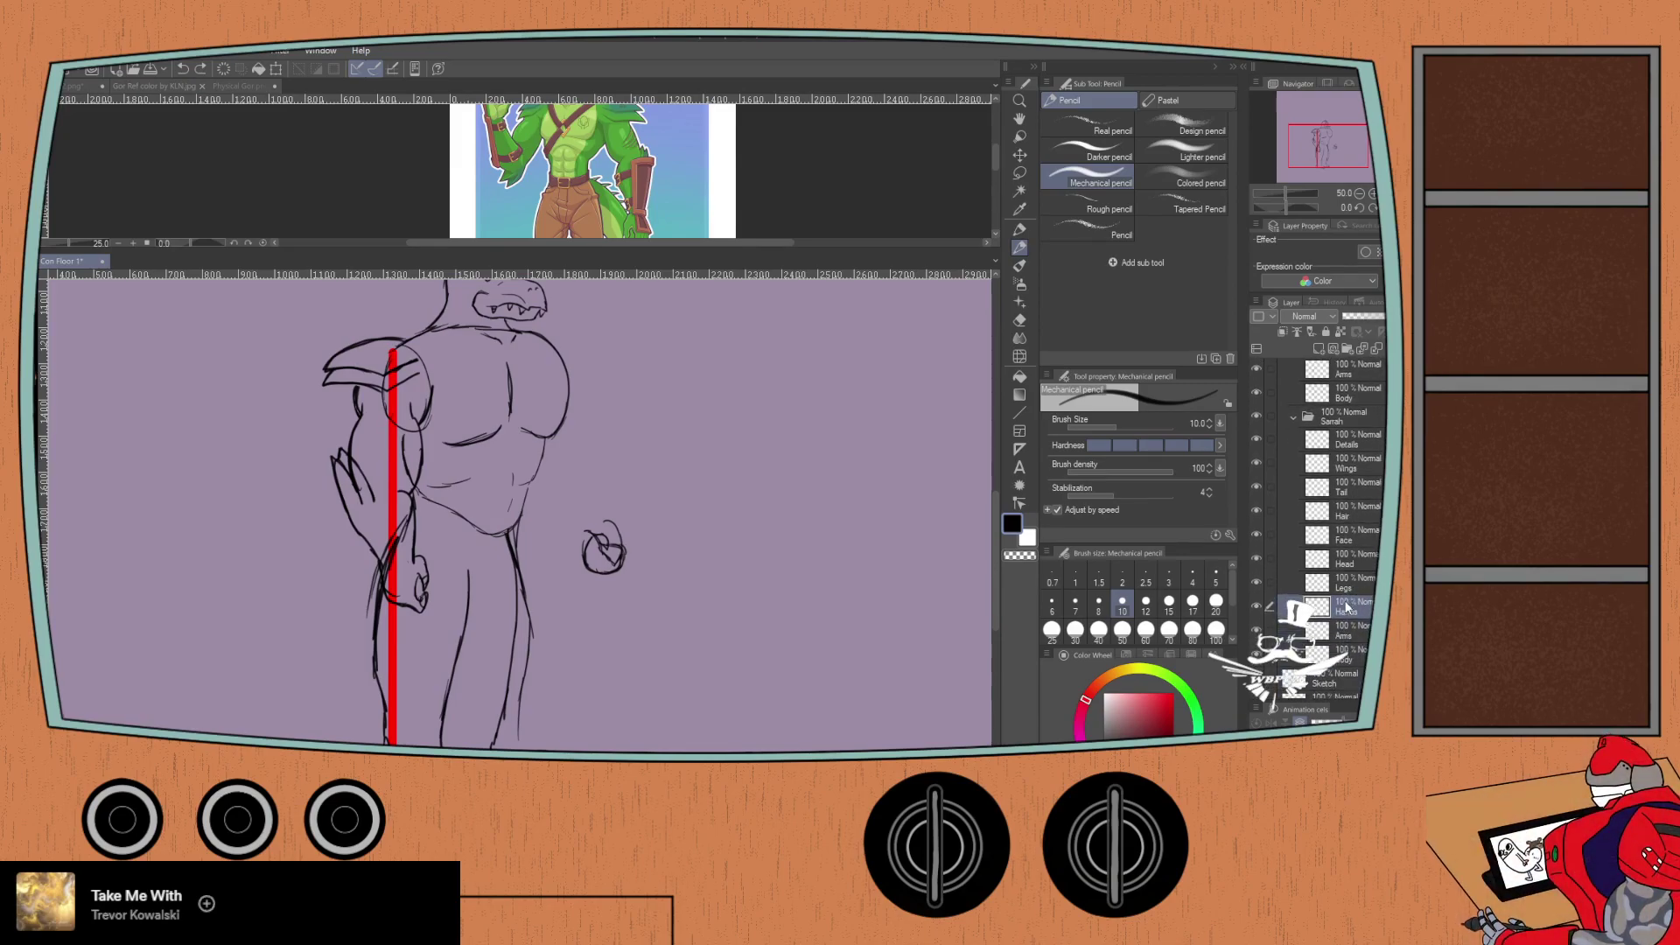
pyautogui.click(1344, 633)
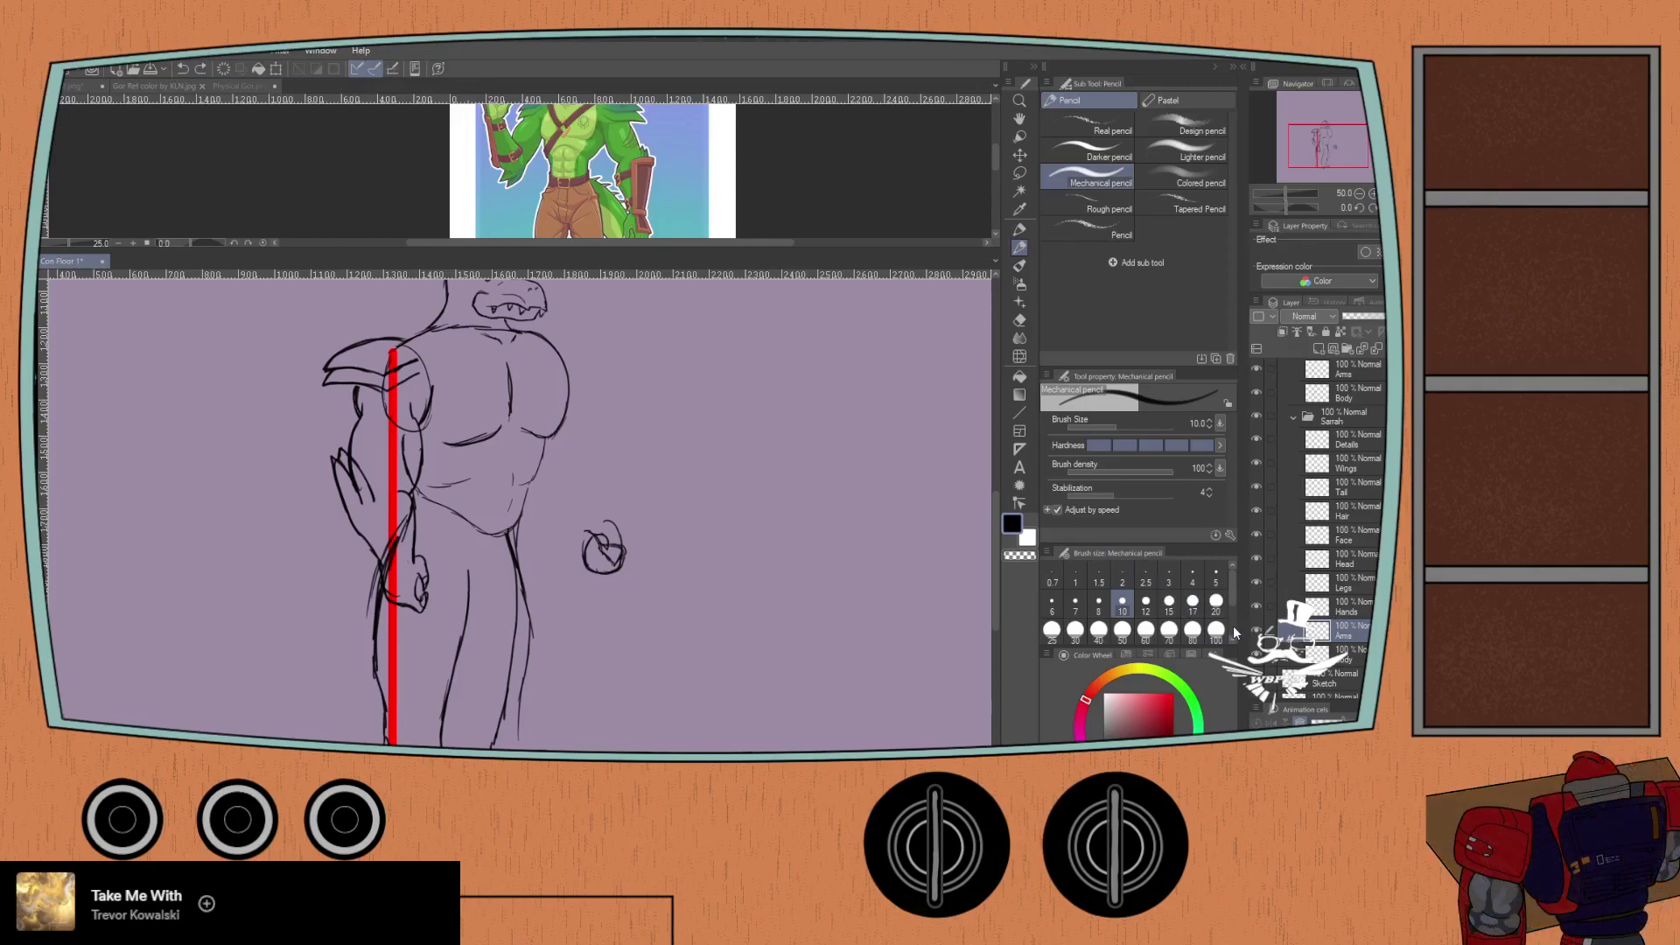
pyautogui.click(1292, 419)
pyautogui.click(1335, 543)
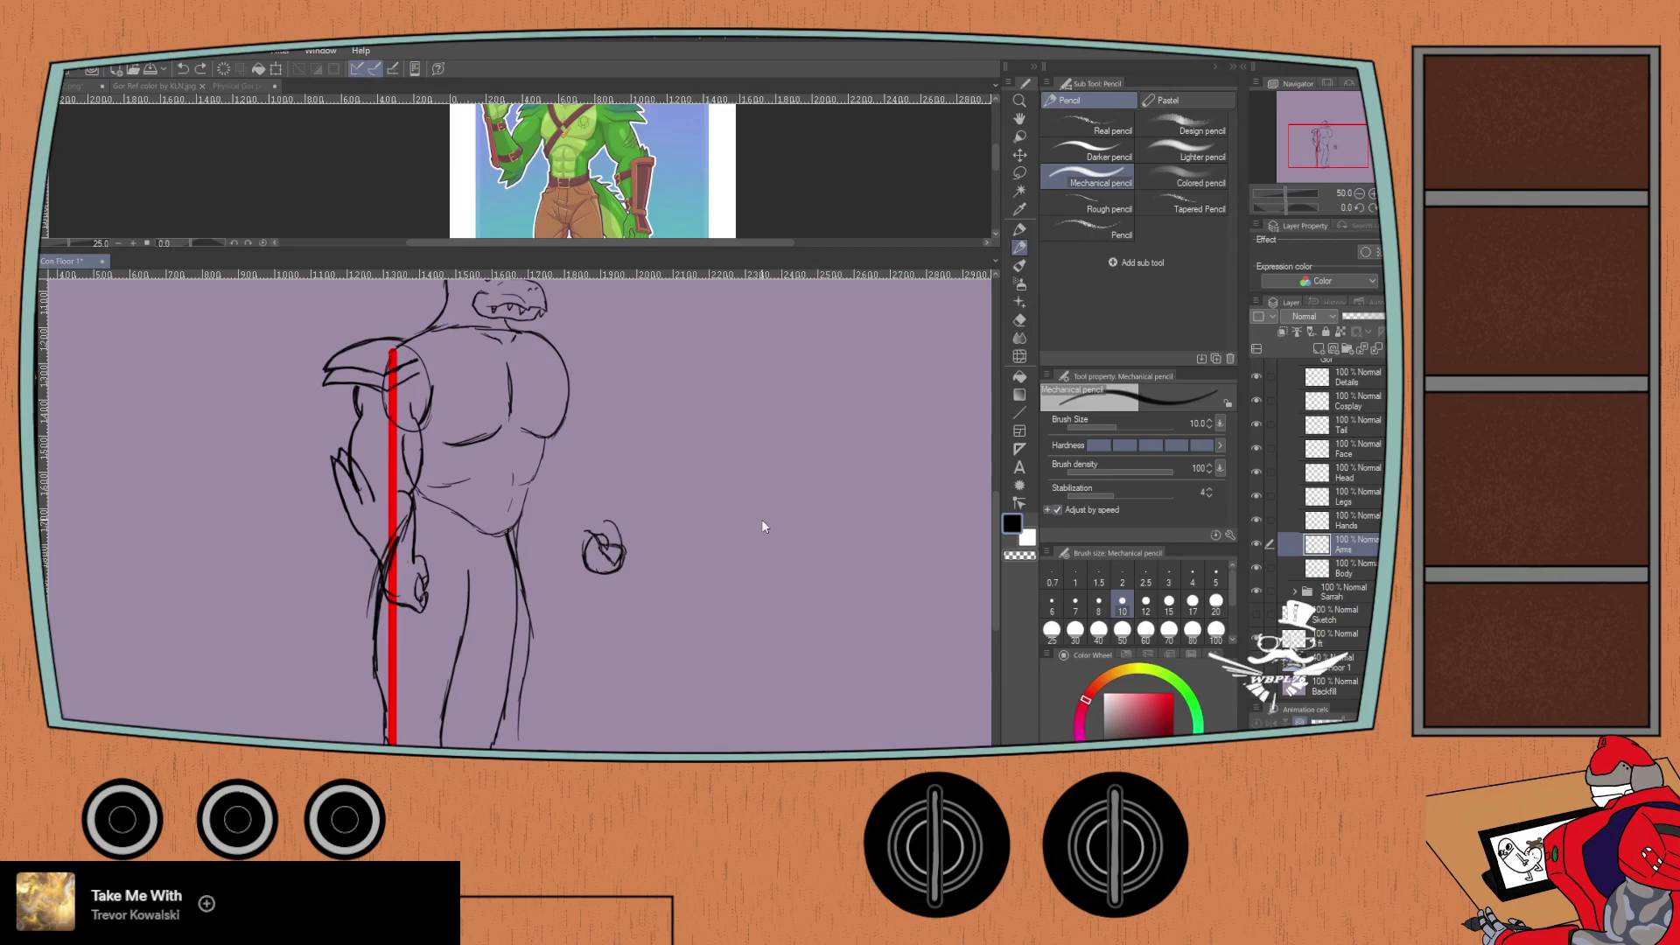
# Step: Try tilting the arm sketch, undo and cancel the transform, then duplicate the Arms layer
pyautogui.hotkey('ctrl', 't')
pyautogui.moveTo(269, 574)
pyautogui.mouseDown()
pyautogui.moveTo(248, 504)
pyautogui.moveTo(276, 525)
pyautogui.mouseUp()
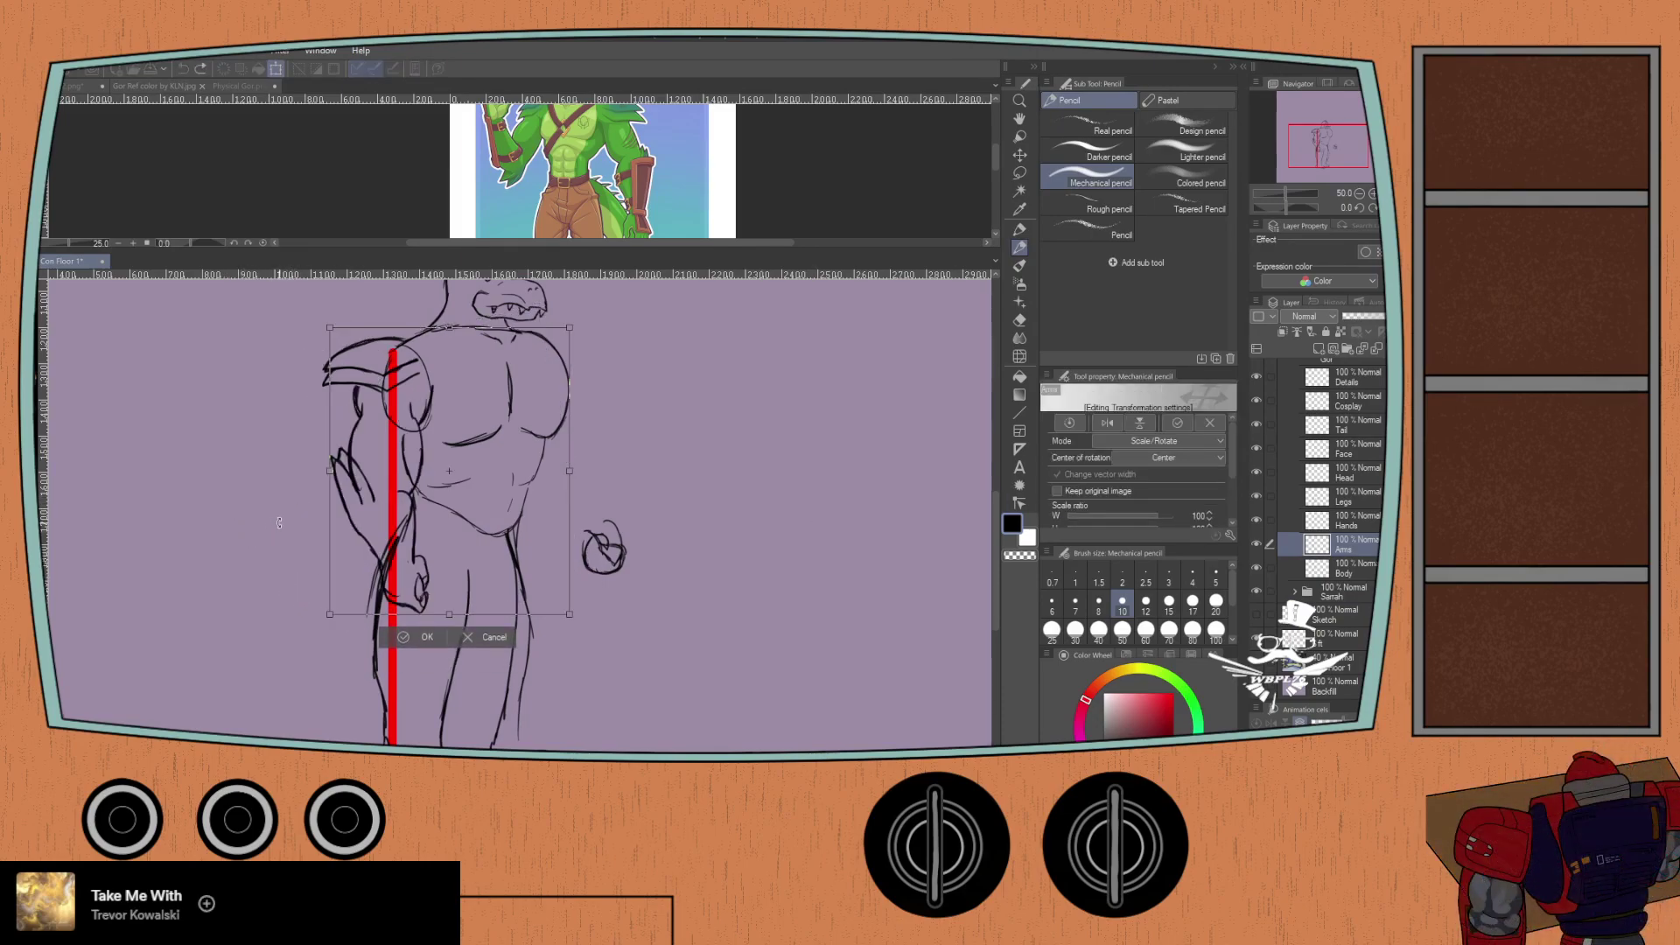
pyautogui.click(465, 638)
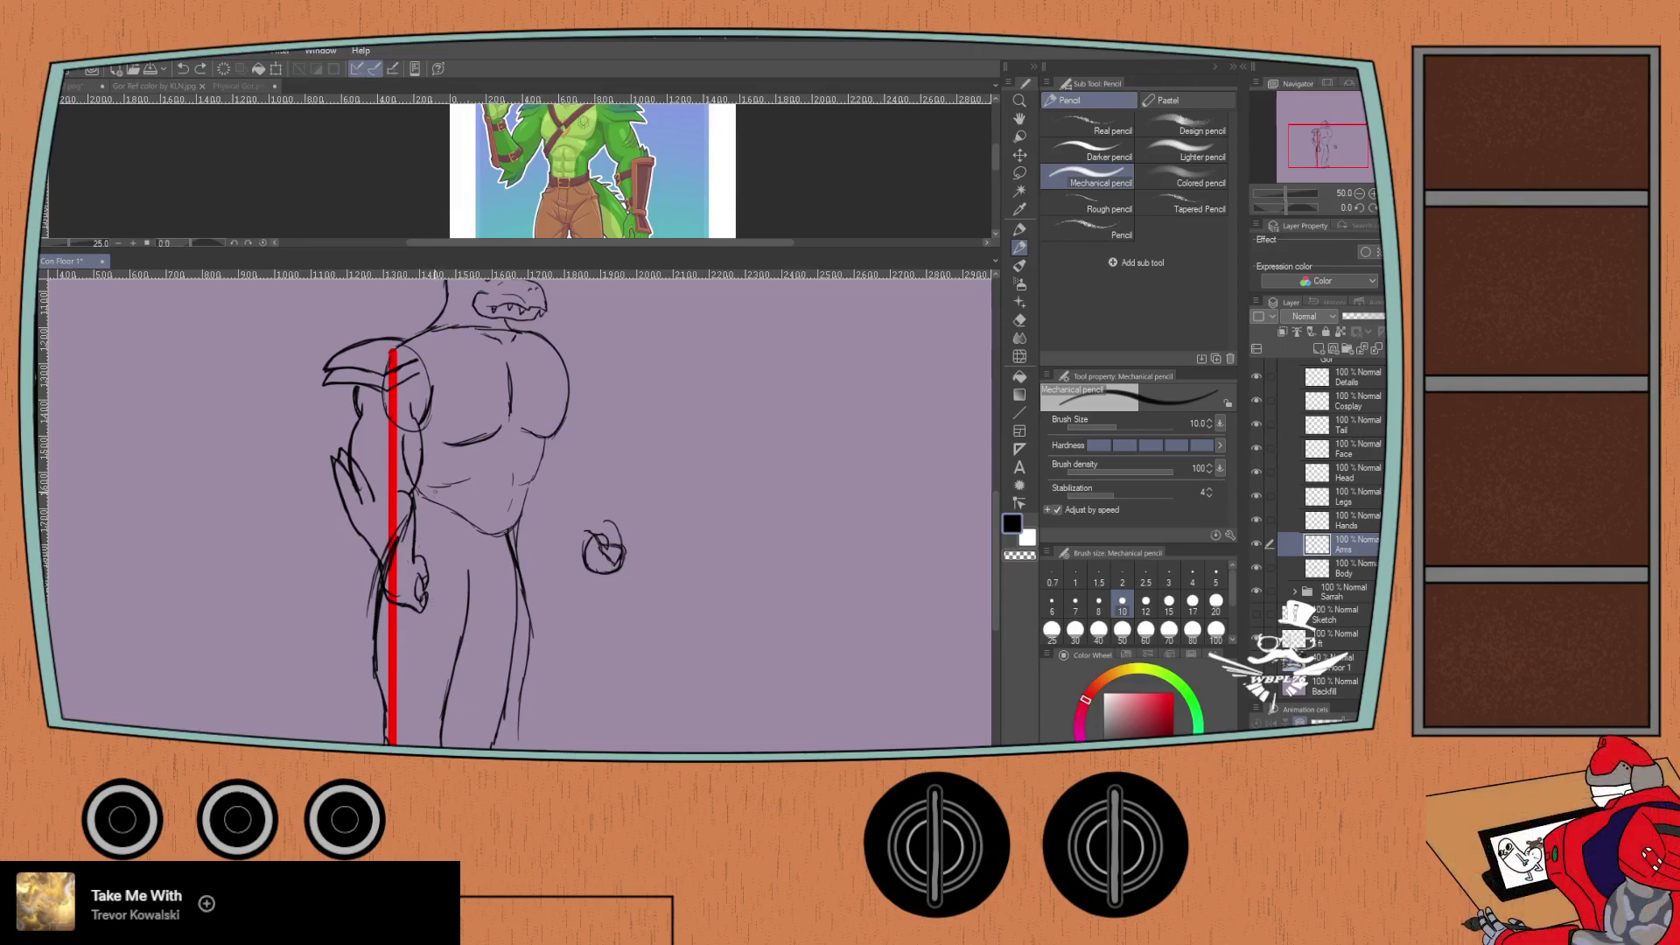
pyautogui.press('e')
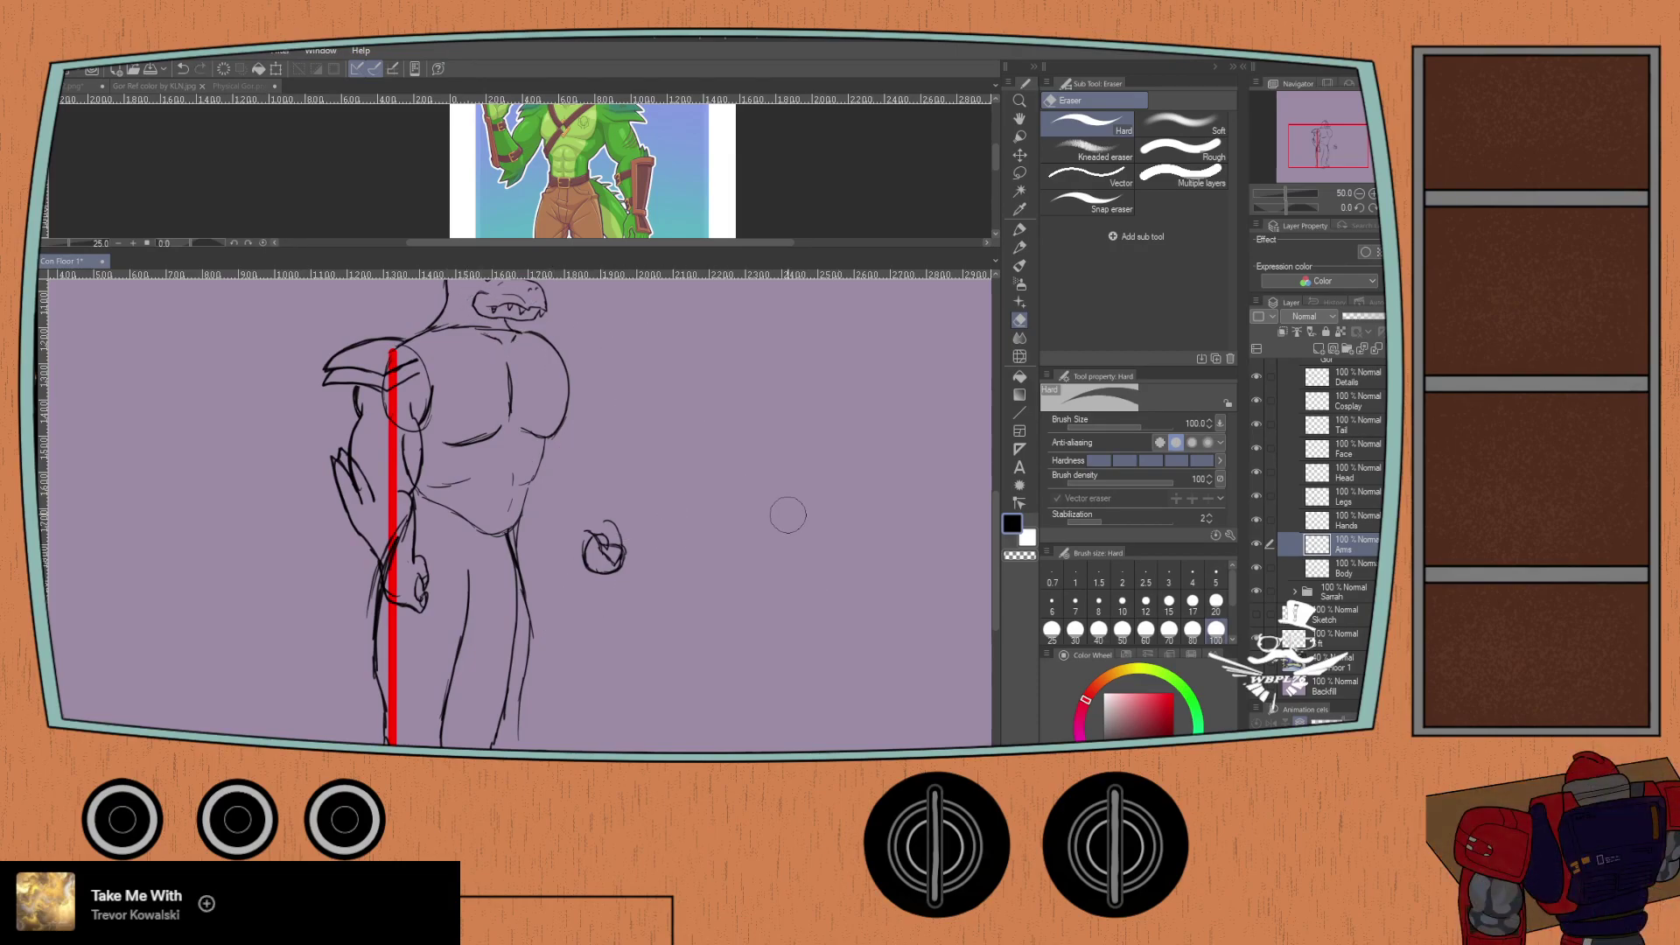
pyautogui.hotkey('ctrl', 't')
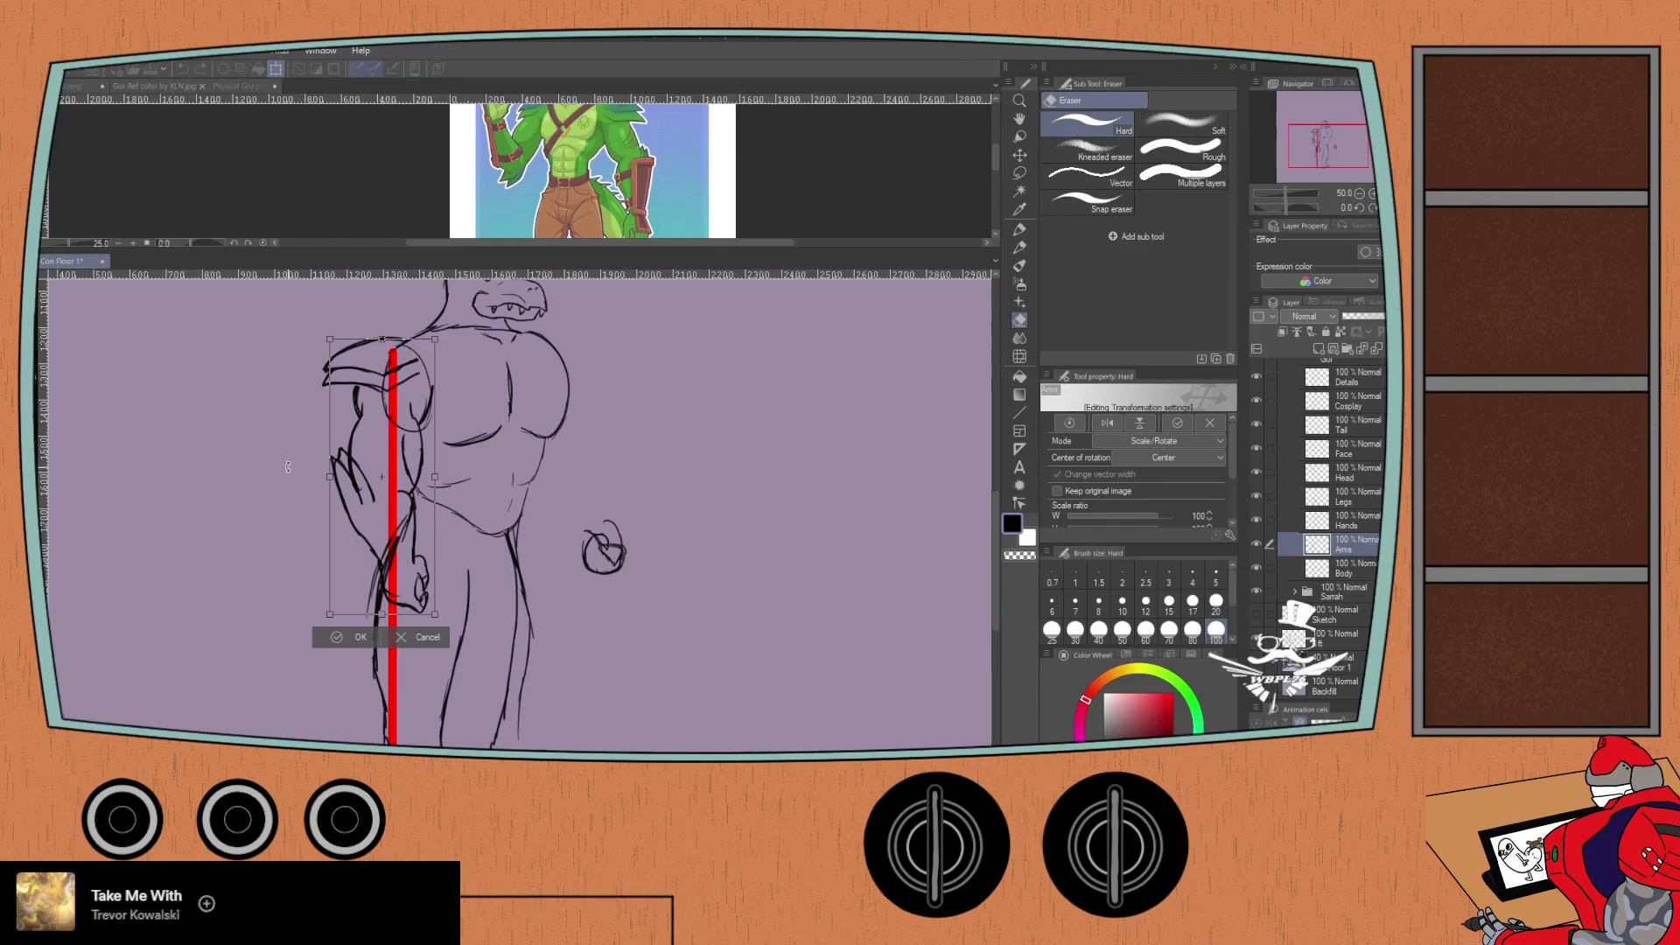
pyautogui.moveTo(280, 531); pyautogui.dragTo(561, 495)
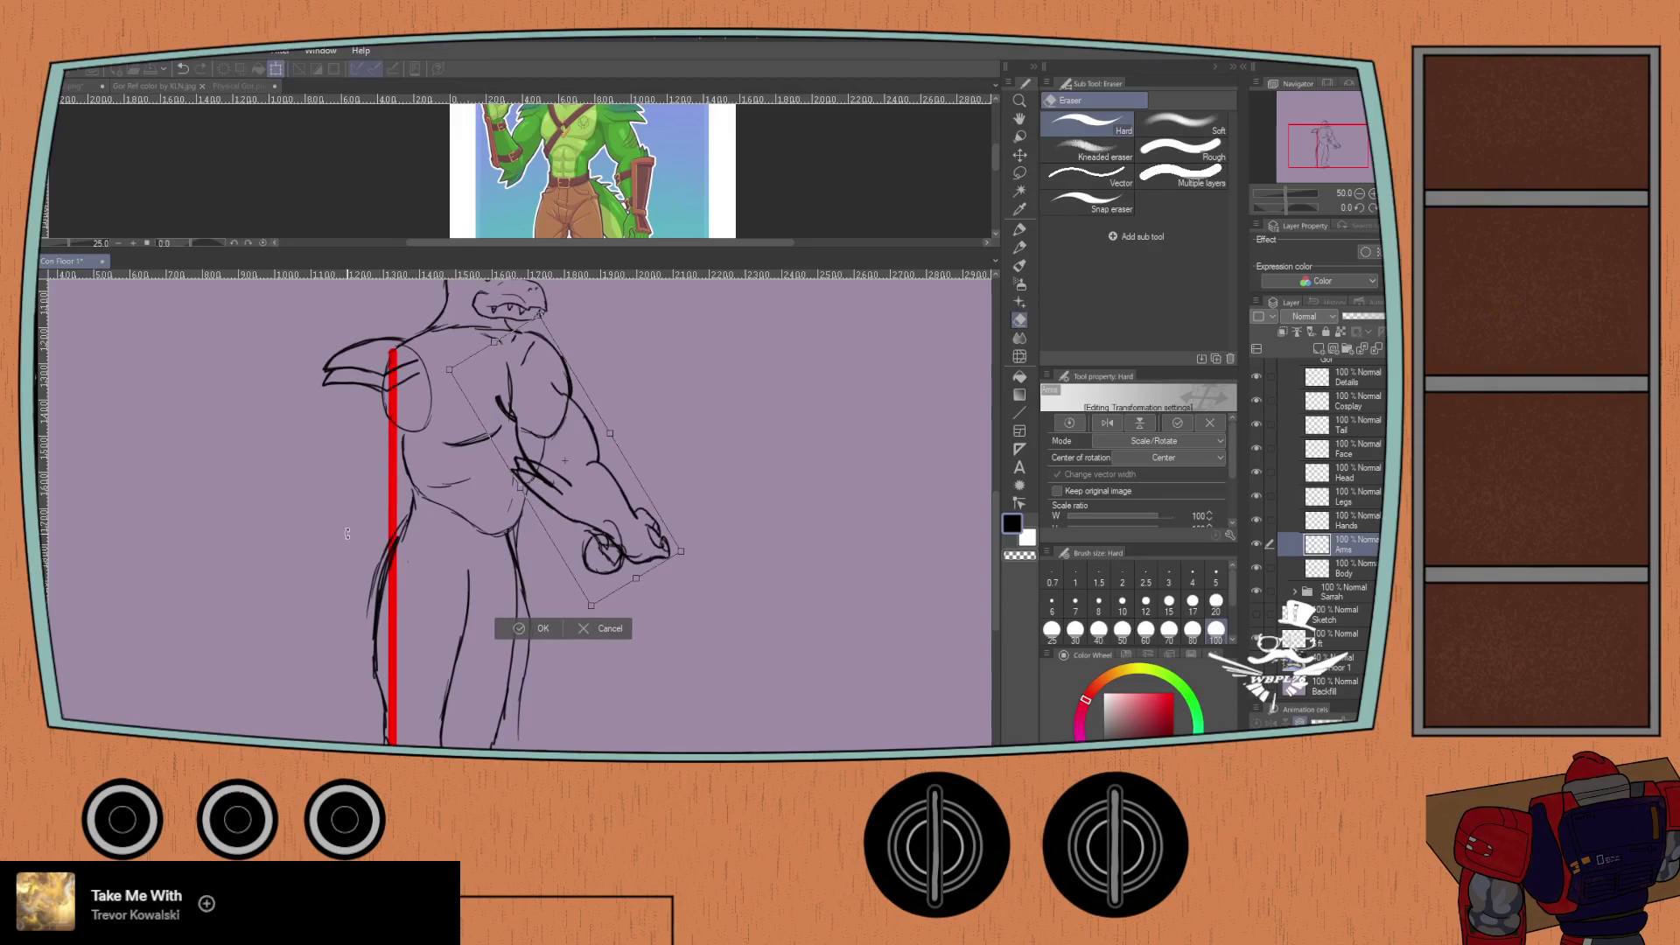
pyautogui.hotkey('ctrl', 'z')
pyautogui.hotkey('ctrl', 'z')
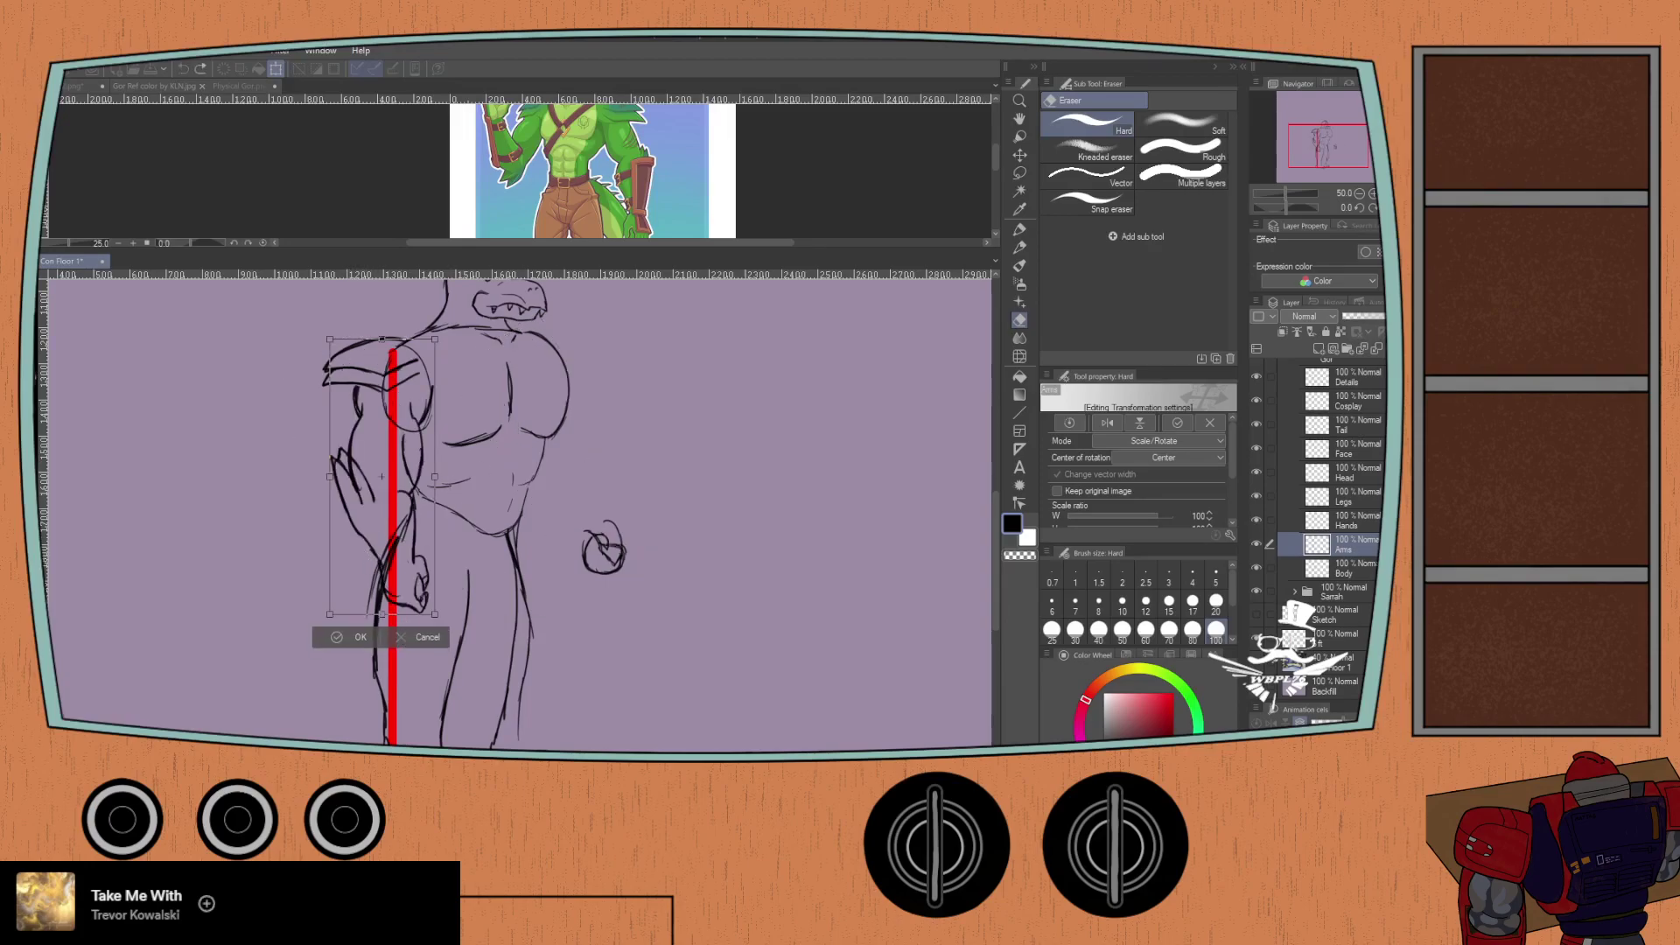
pyautogui.click(404, 636)
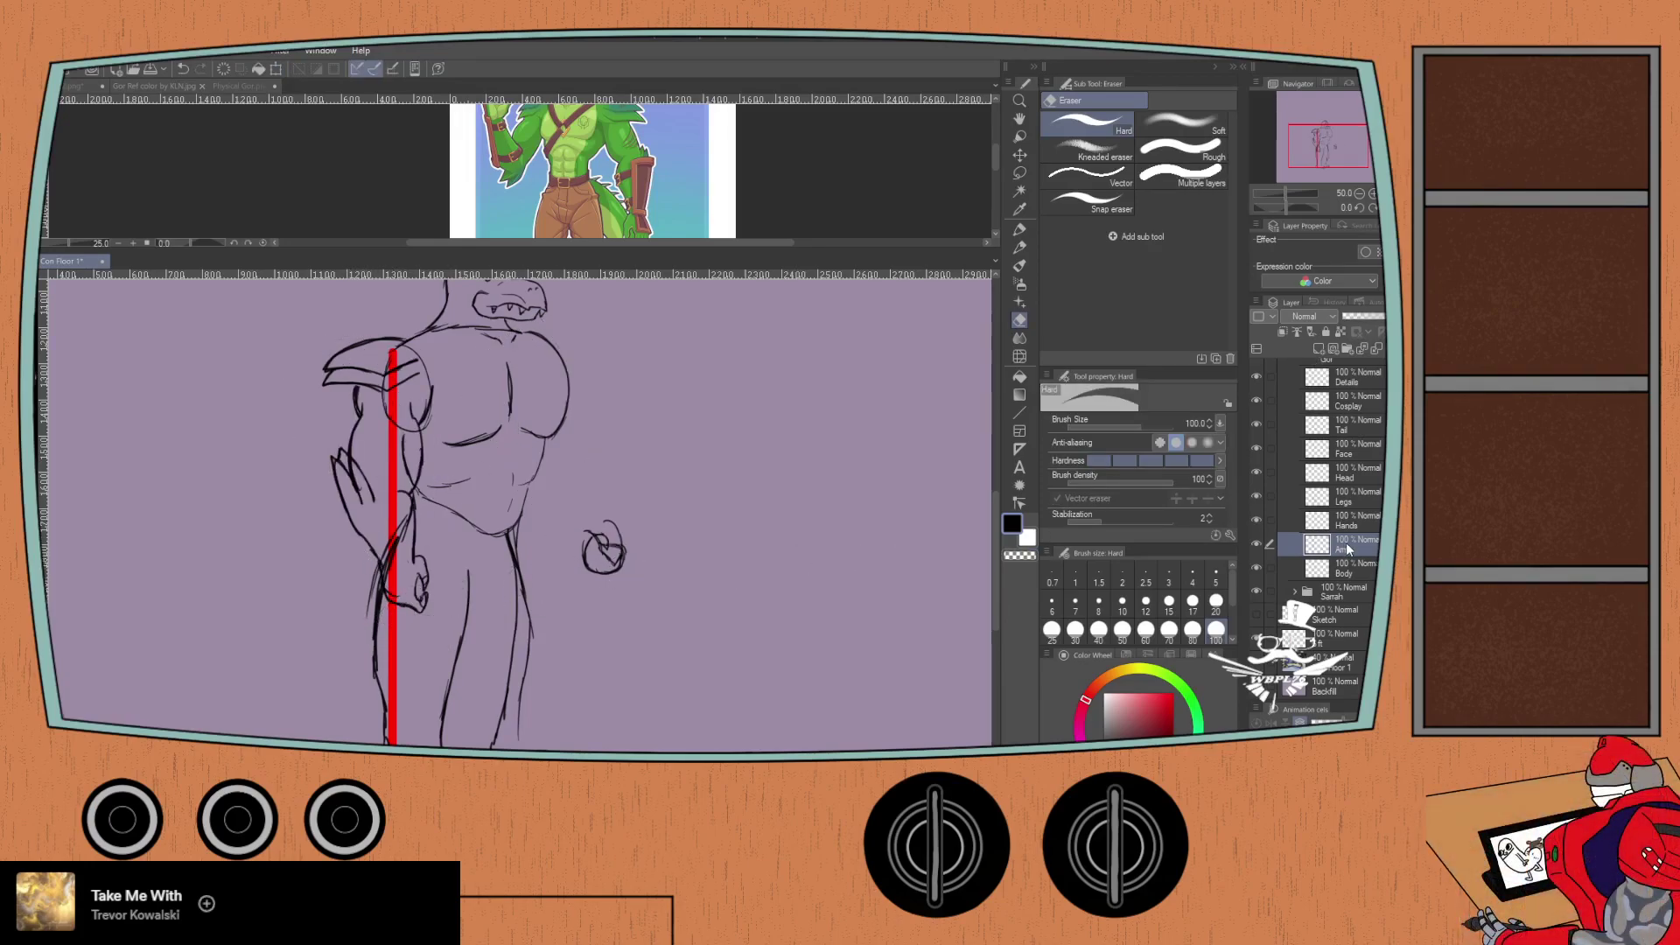
pyautogui.click(1356, 271)
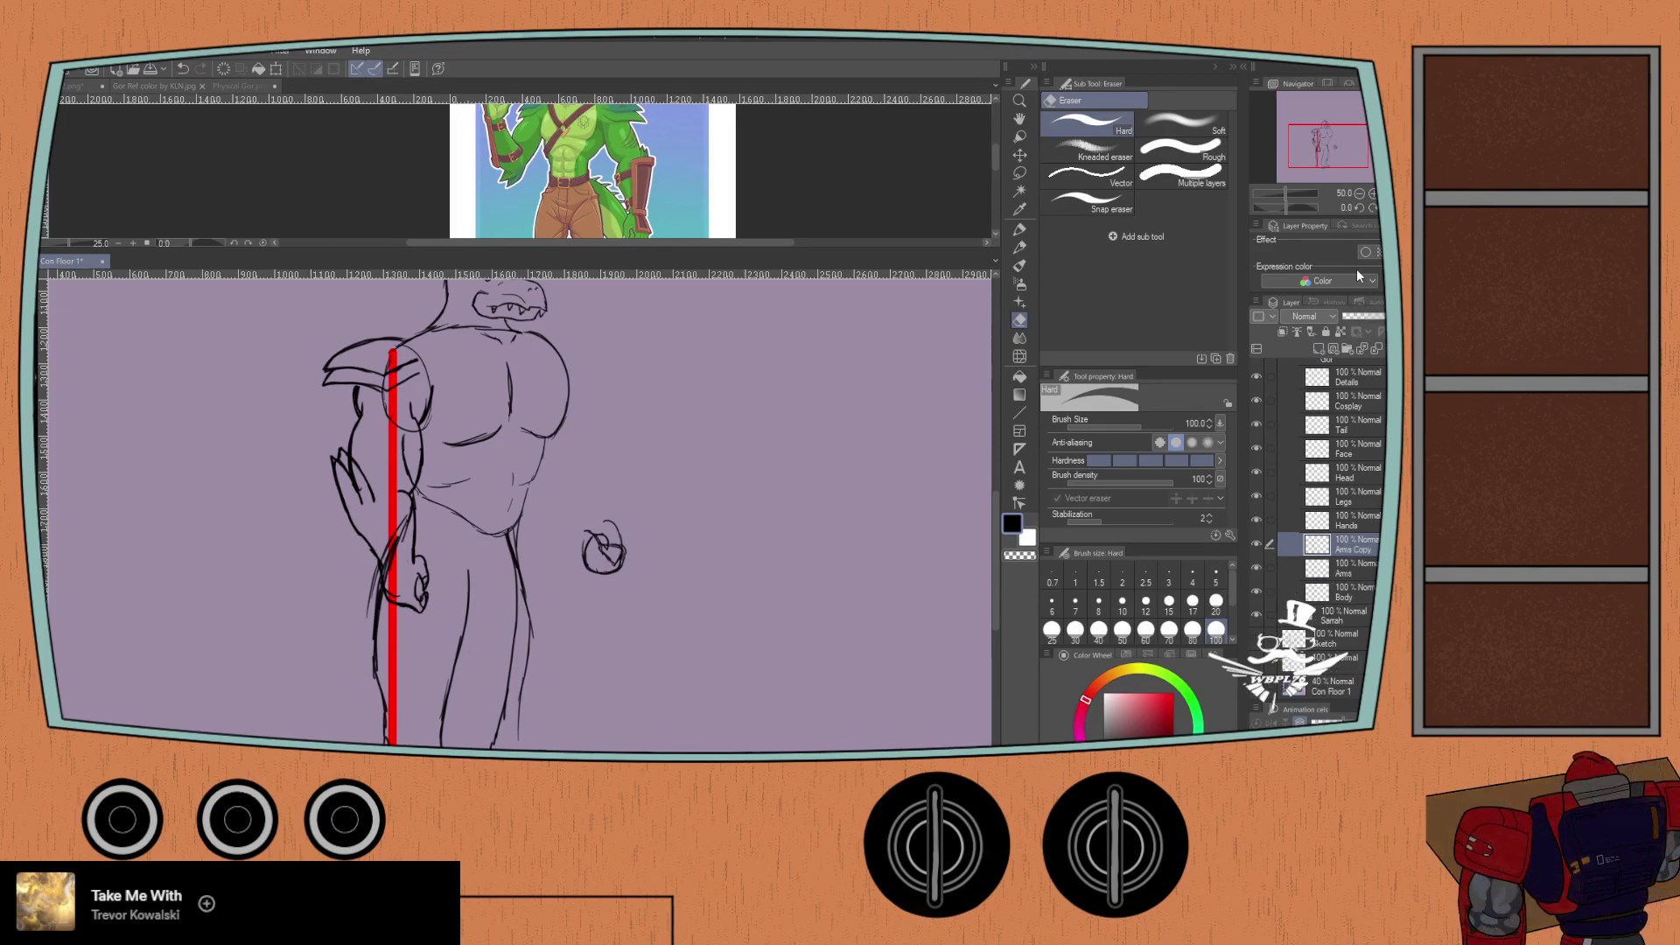
# Step: Move the copied arm to the dragon's right side, nudge it slightly down, and confirm
pyautogui.hotkey('ctrl', 't')
pyautogui.moveTo(347, 547)
pyautogui.mouseDown()
pyautogui.moveTo(536, 541)
pyautogui.moveTo(470, 544)
pyautogui.moveTo(531, 512)
pyautogui.moveTo(494, 507)
pyautogui.moveTo(558, 518)
pyautogui.moveTo(534, 513)
pyautogui.moveTo(538, 561)
pyautogui.moveTo(536, 527)
pyautogui.moveTo(577, 514)
pyautogui.moveTo(573, 528)
pyautogui.mouseUp()
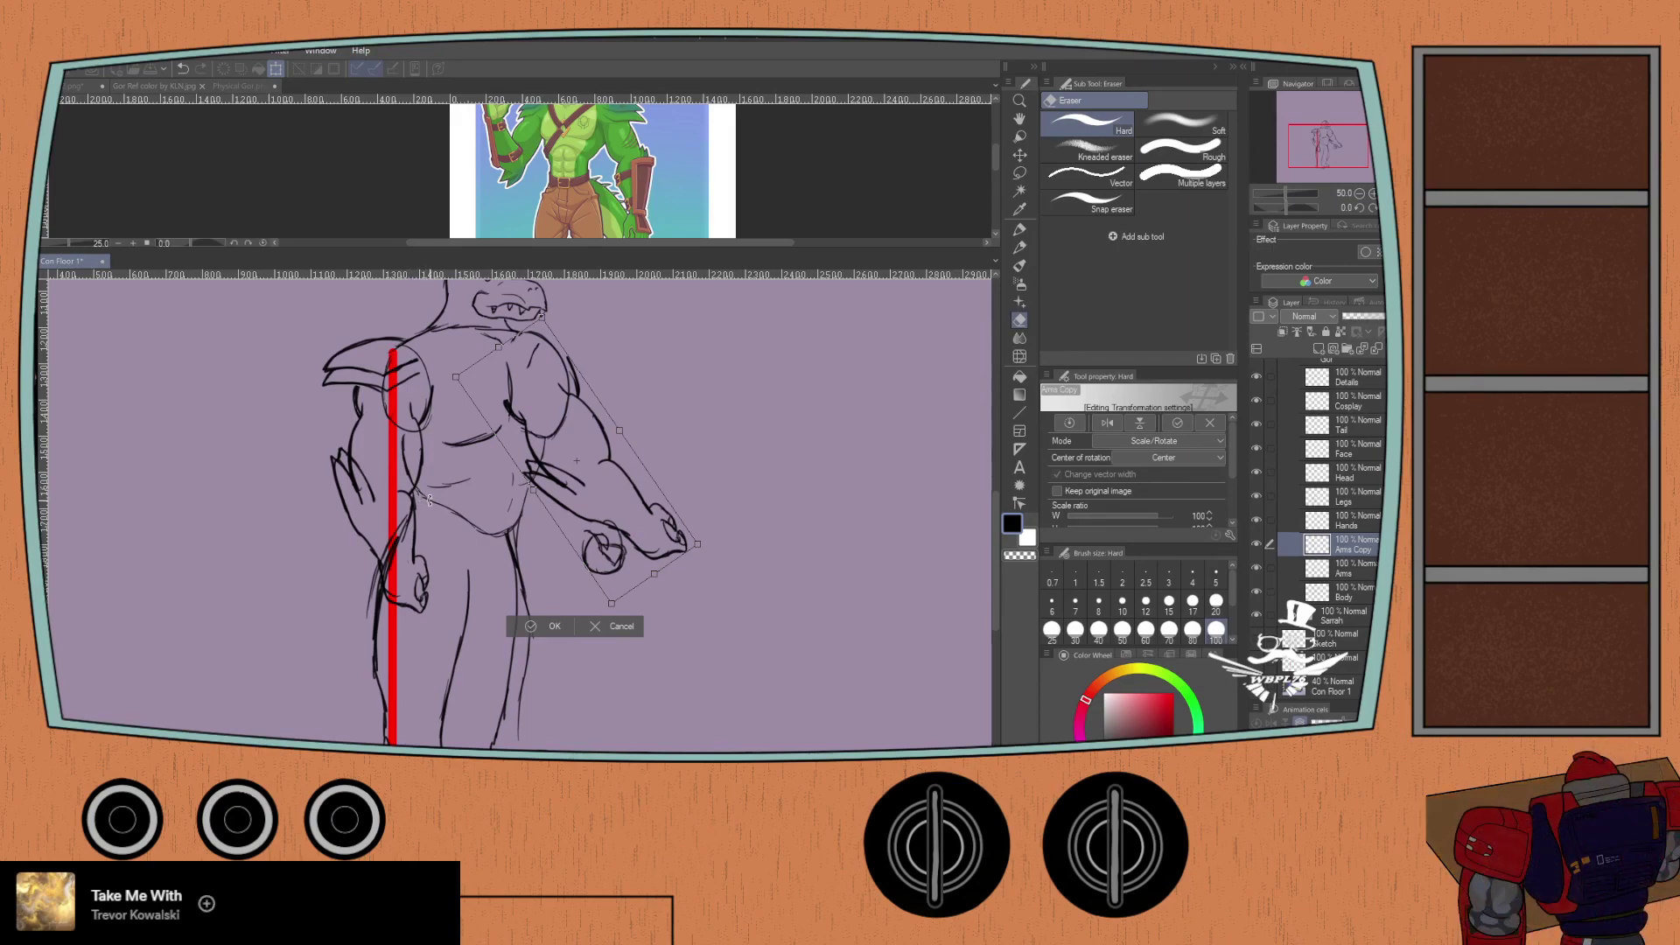
pyautogui.moveTo(560, 485); pyautogui.dragTo(511, 502)
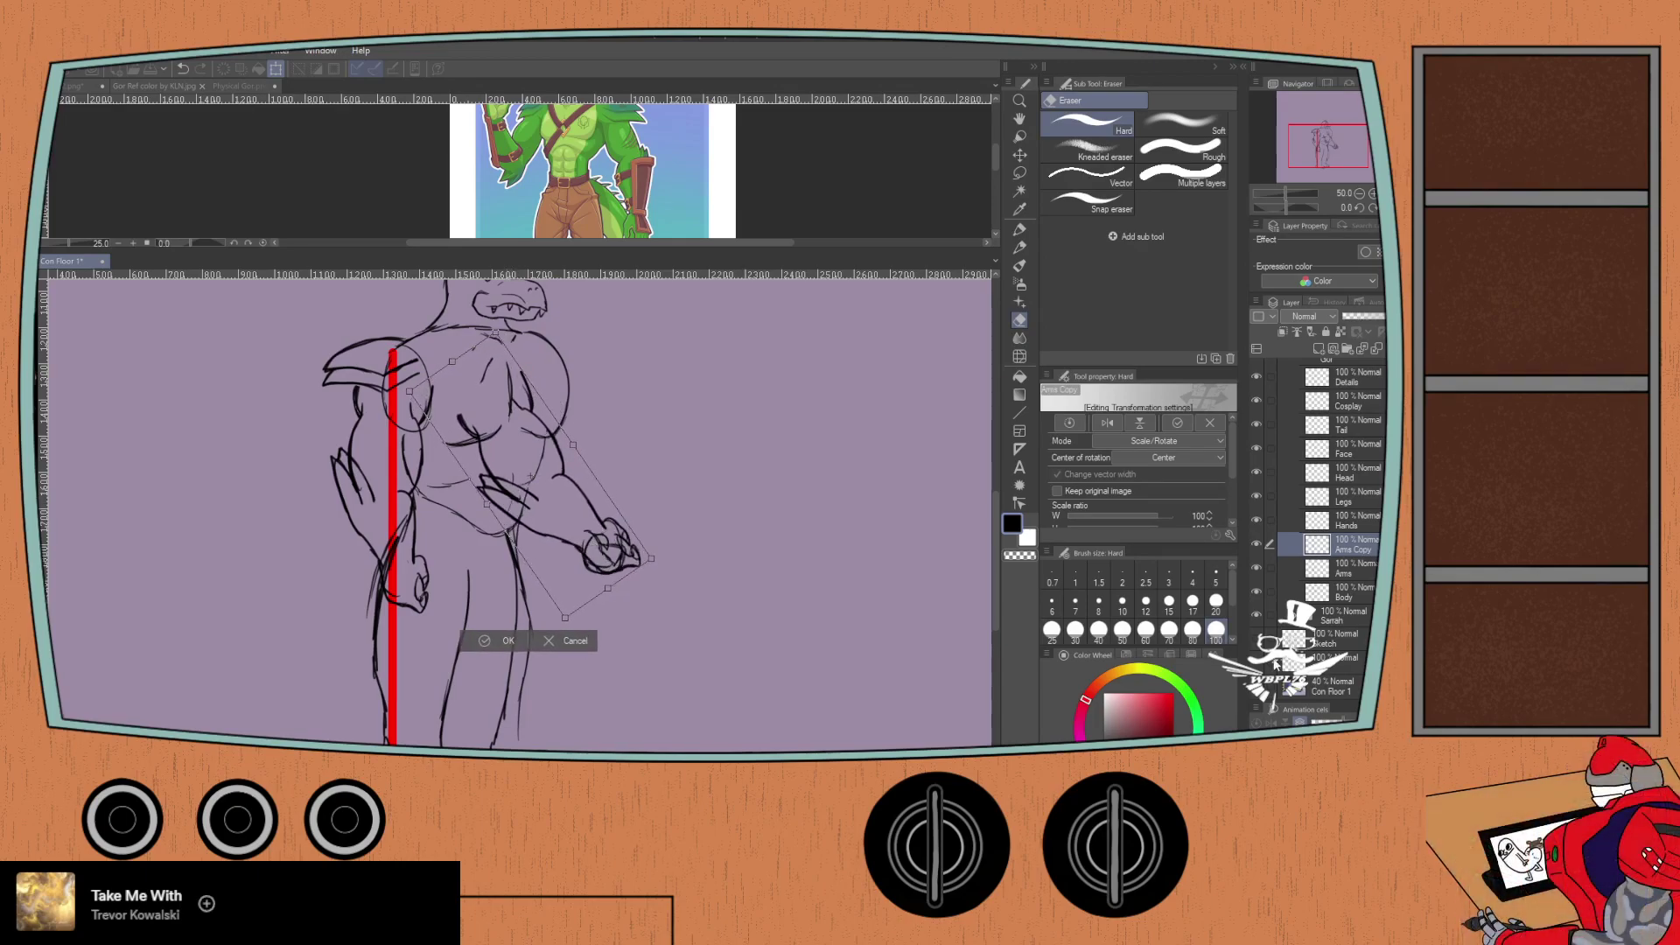
pyautogui.click(488, 642)
# Step: Briefly show then hide the Sketch and convention photo layers, then select the Body and Arms layers
pyautogui.click(1256, 638)
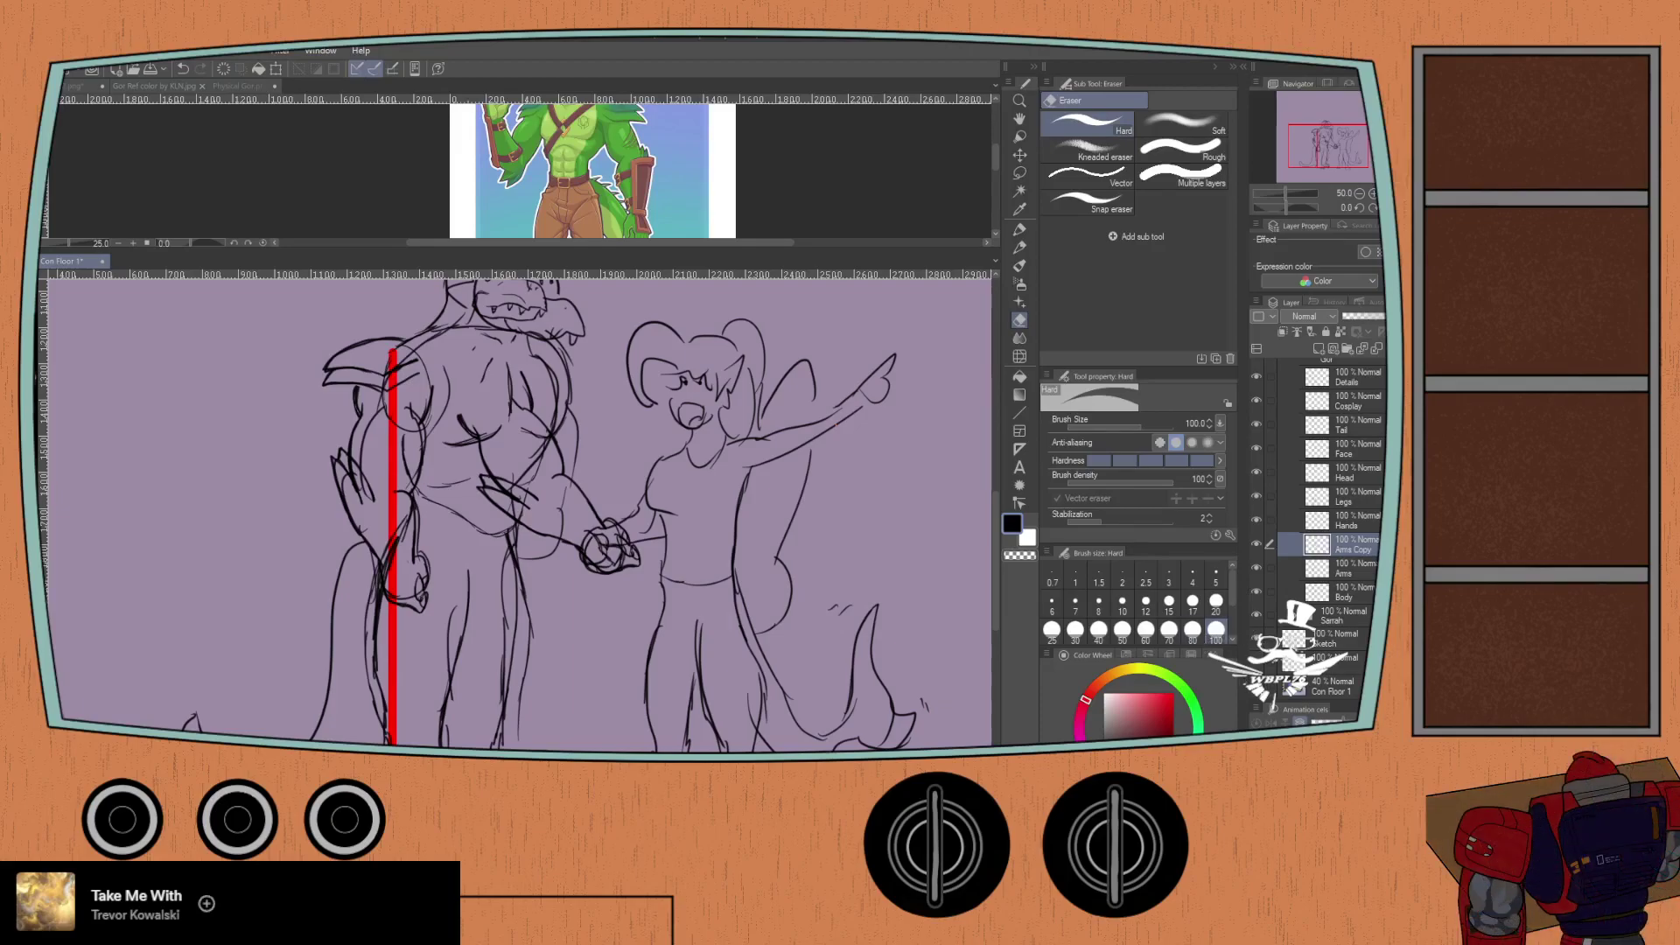
pyautogui.click(1254, 686)
pyautogui.click(1255, 686)
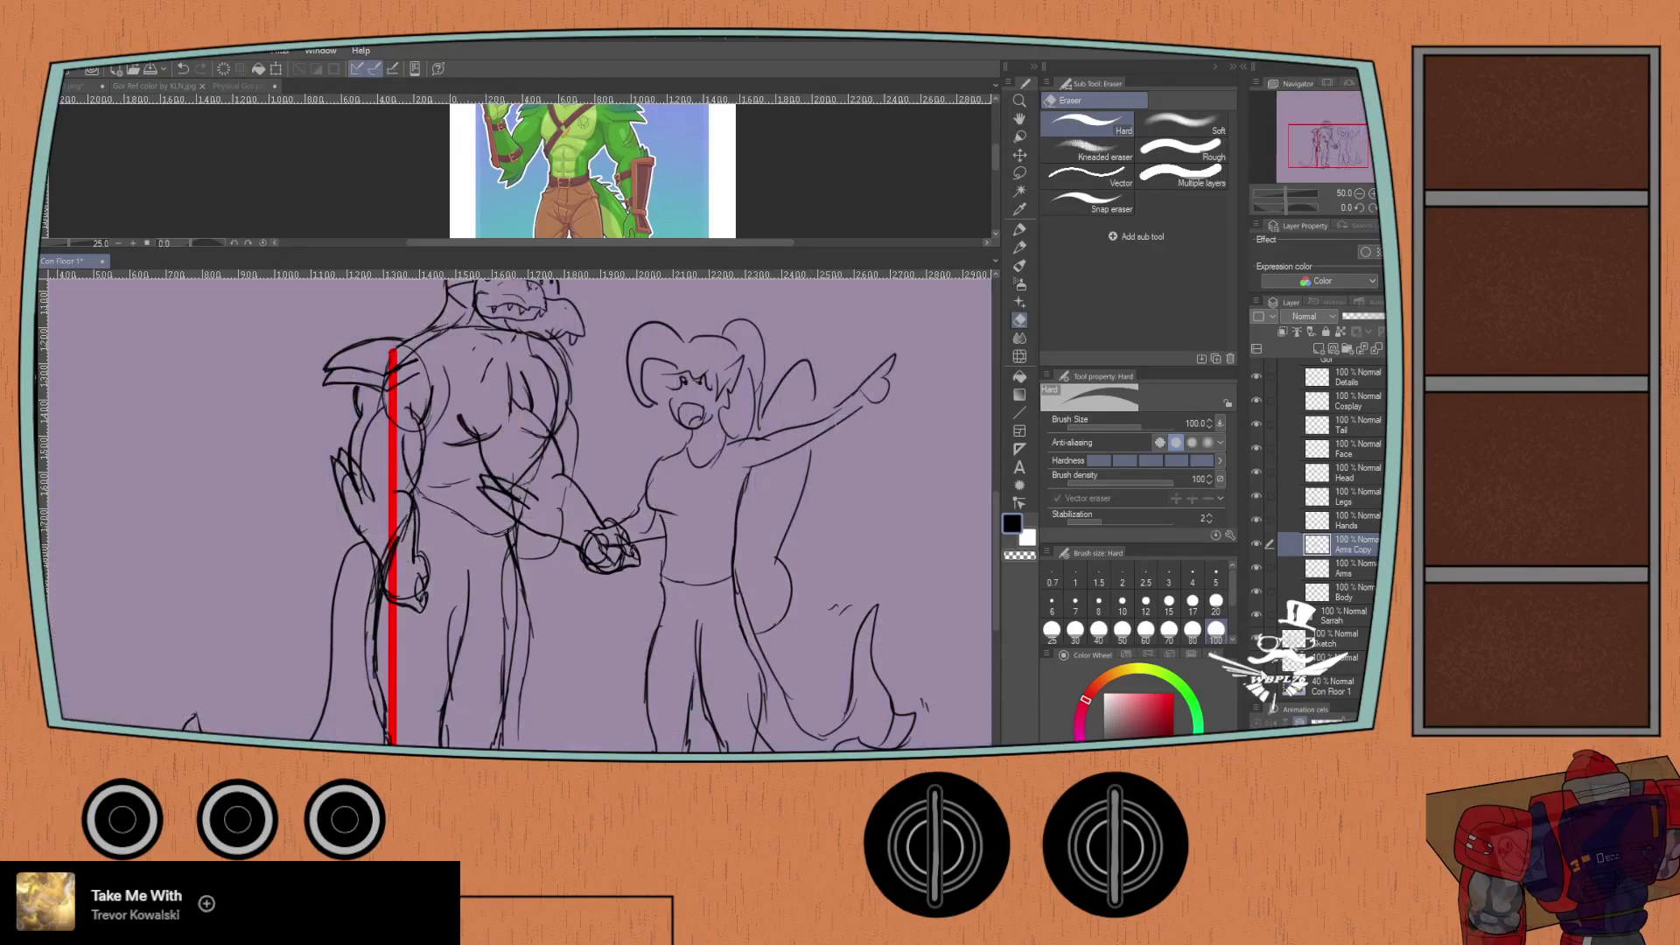
pyautogui.click(1256, 637)
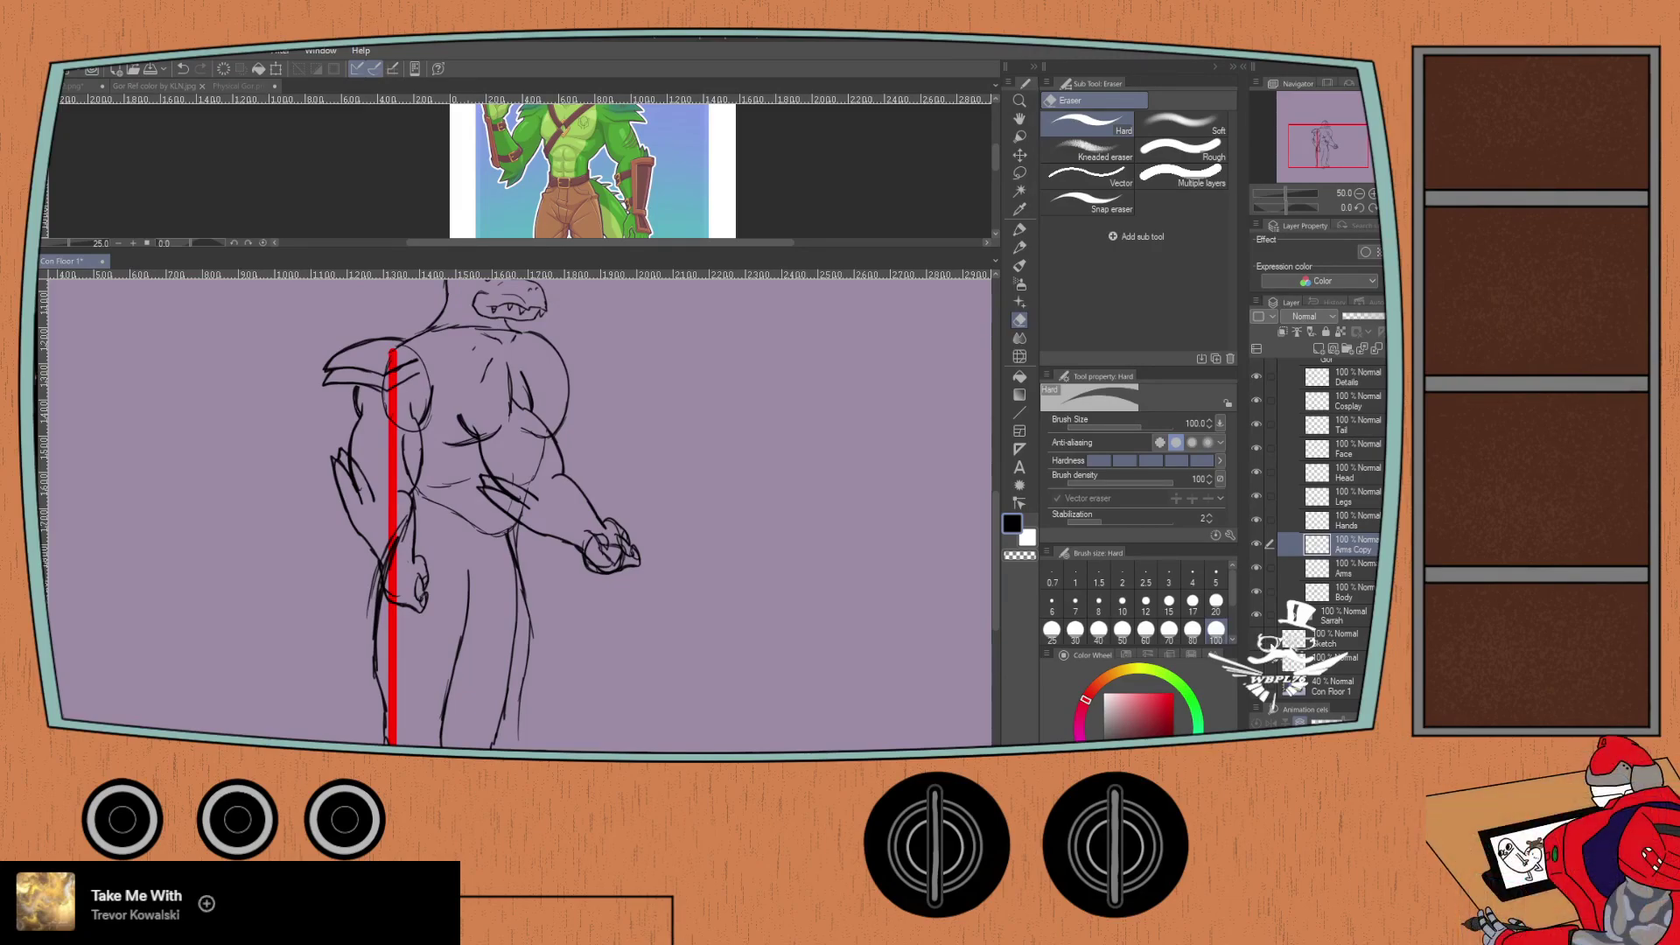
pyautogui.click(1347, 593)
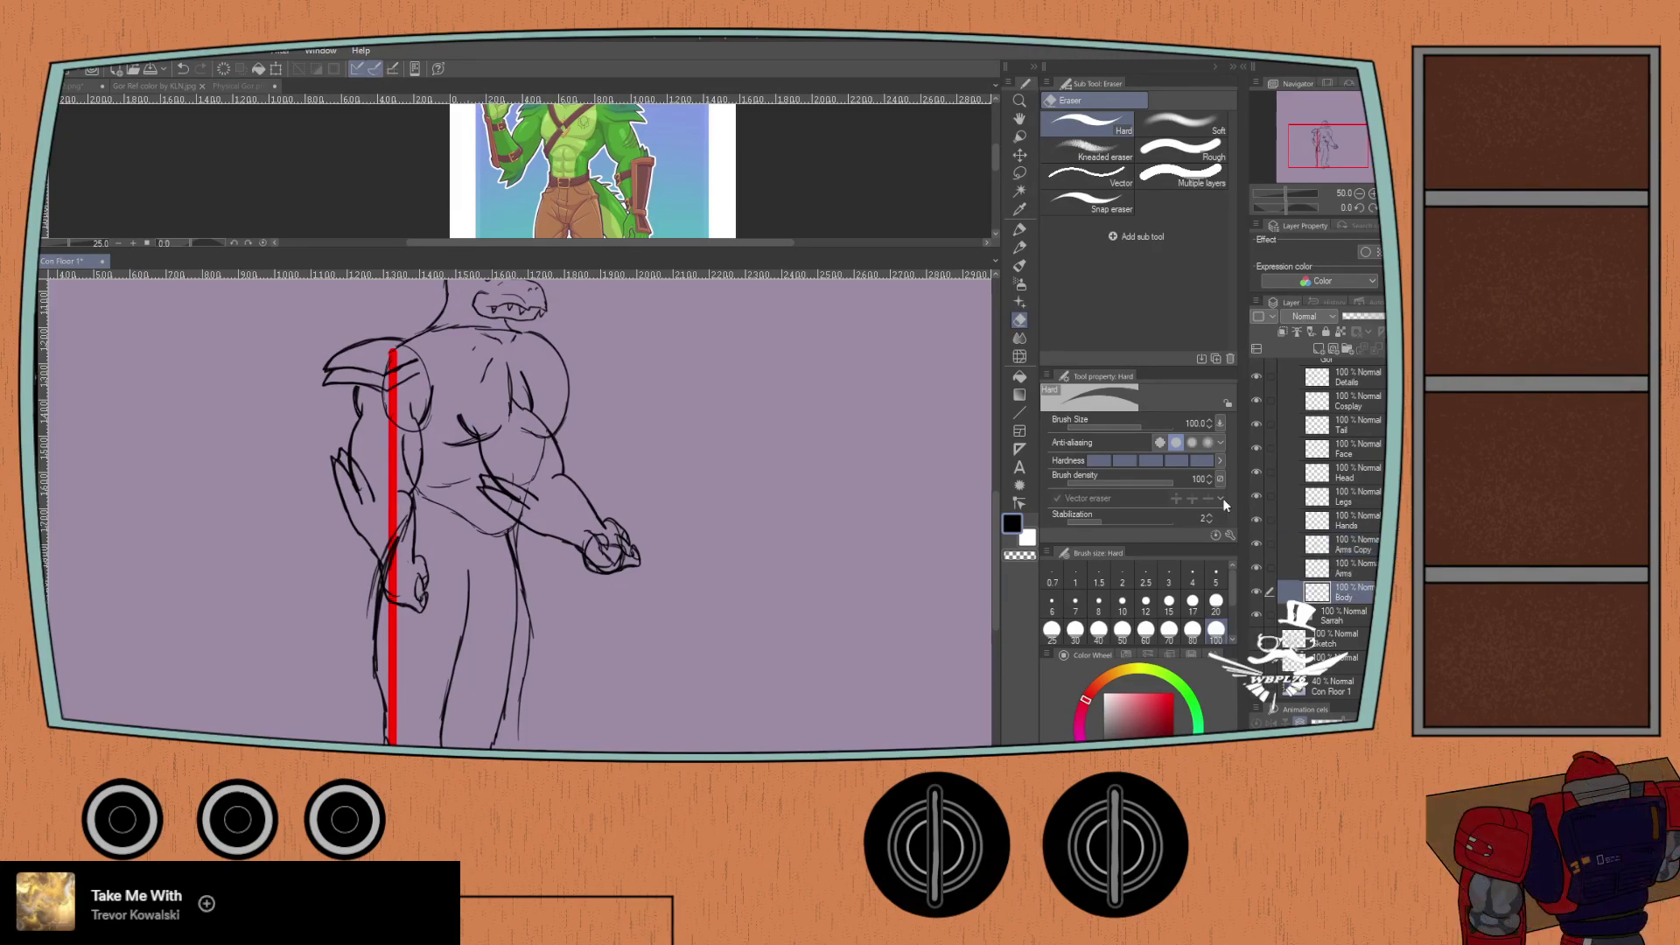
pyautogui.click(1269, 568)
# Step: Add Hands, Legs, Head, Face, Tail, Cosplay and Details to the selection and move them together
pyautogui.click(1269, 520)
pyautogui.moveTo(1268, 491); pyautogui.dragTo(1268, 398)
pyautogui.click(1269, 376)
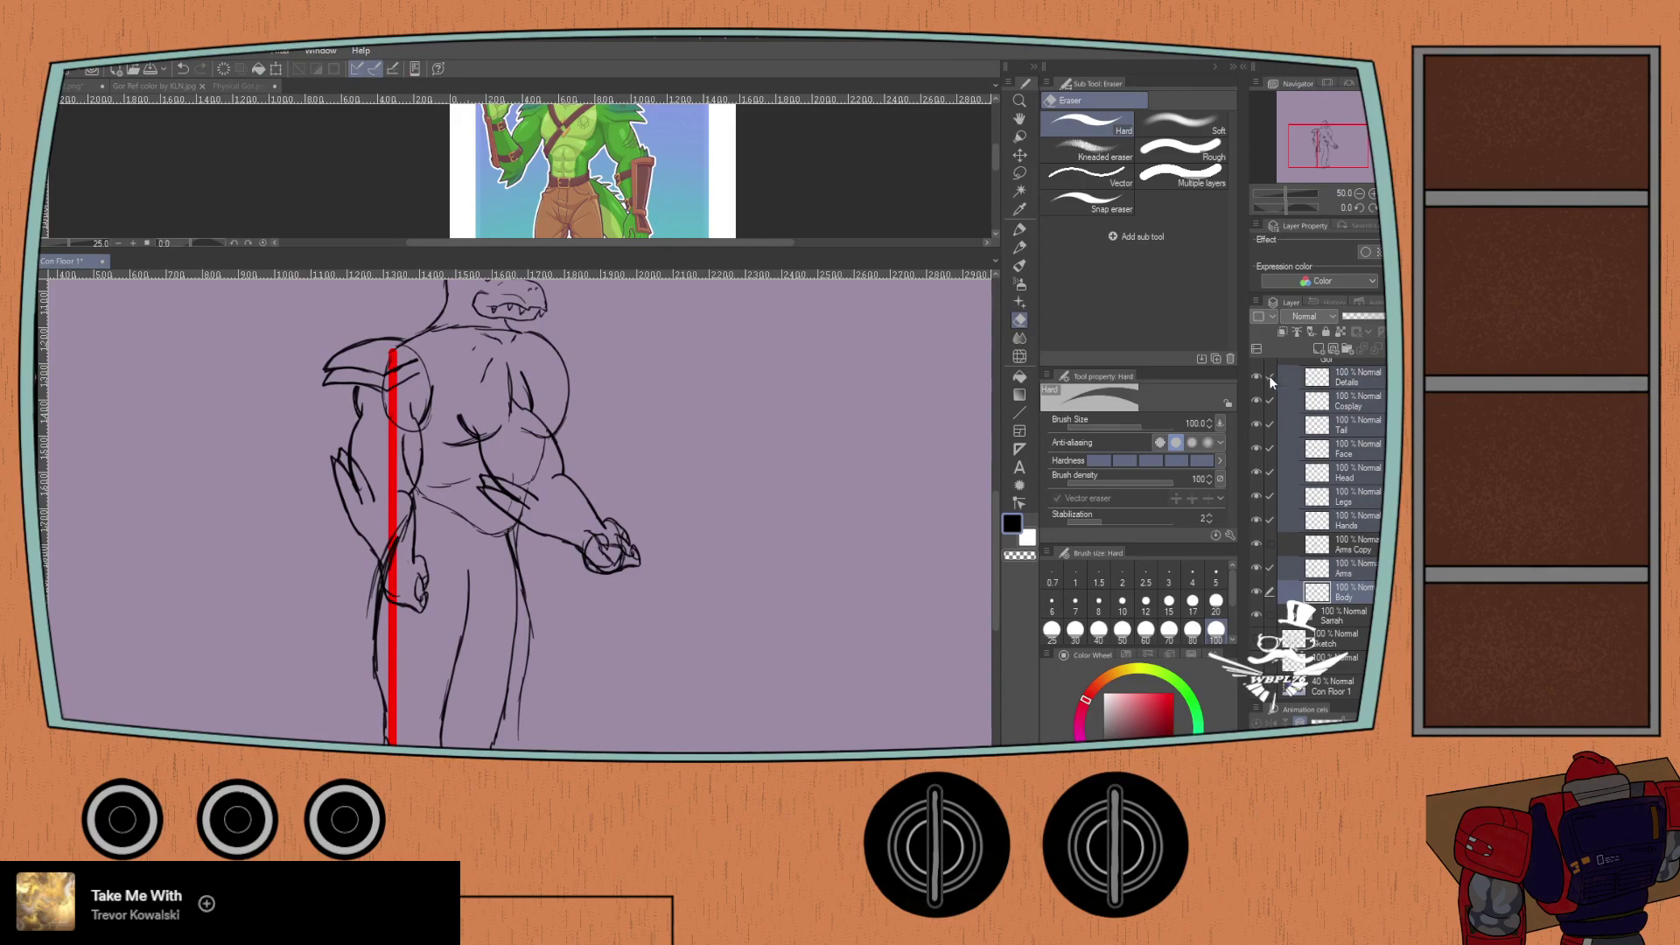
pyautogui.hotkey('ctrl', 't')
pyautogui.scroll(-1, 236, 490)
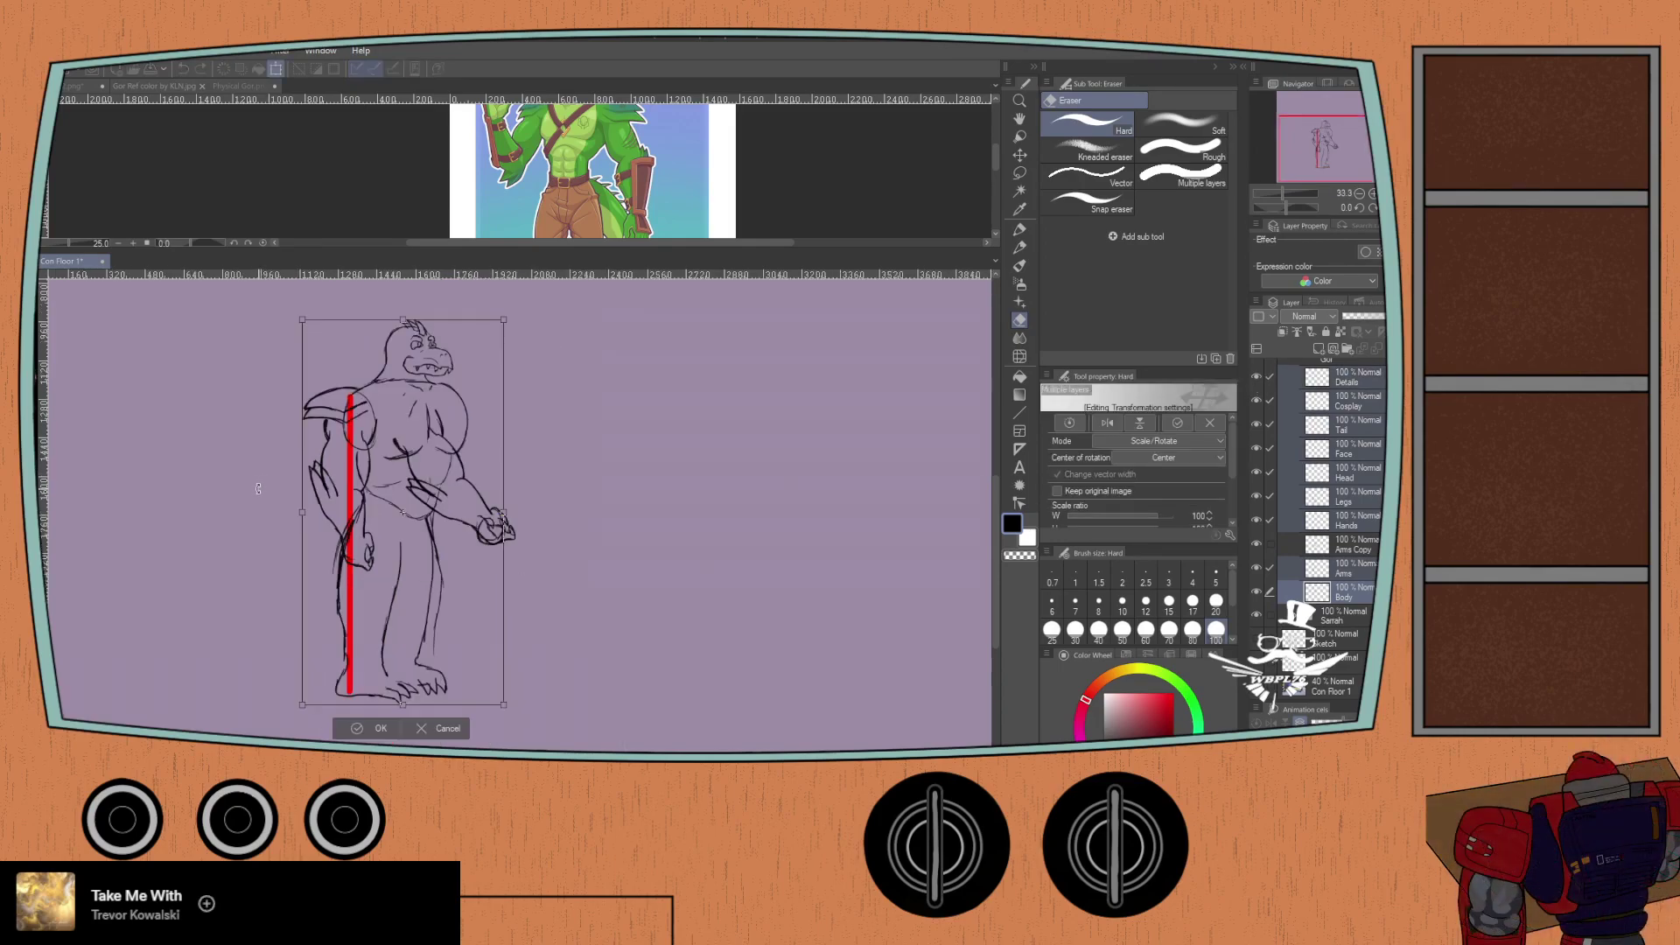
pyautogui.moveTo(233, 491); pyautogui.dragTo(477, 481)
pyautogui.scroll(1, 477, 480)
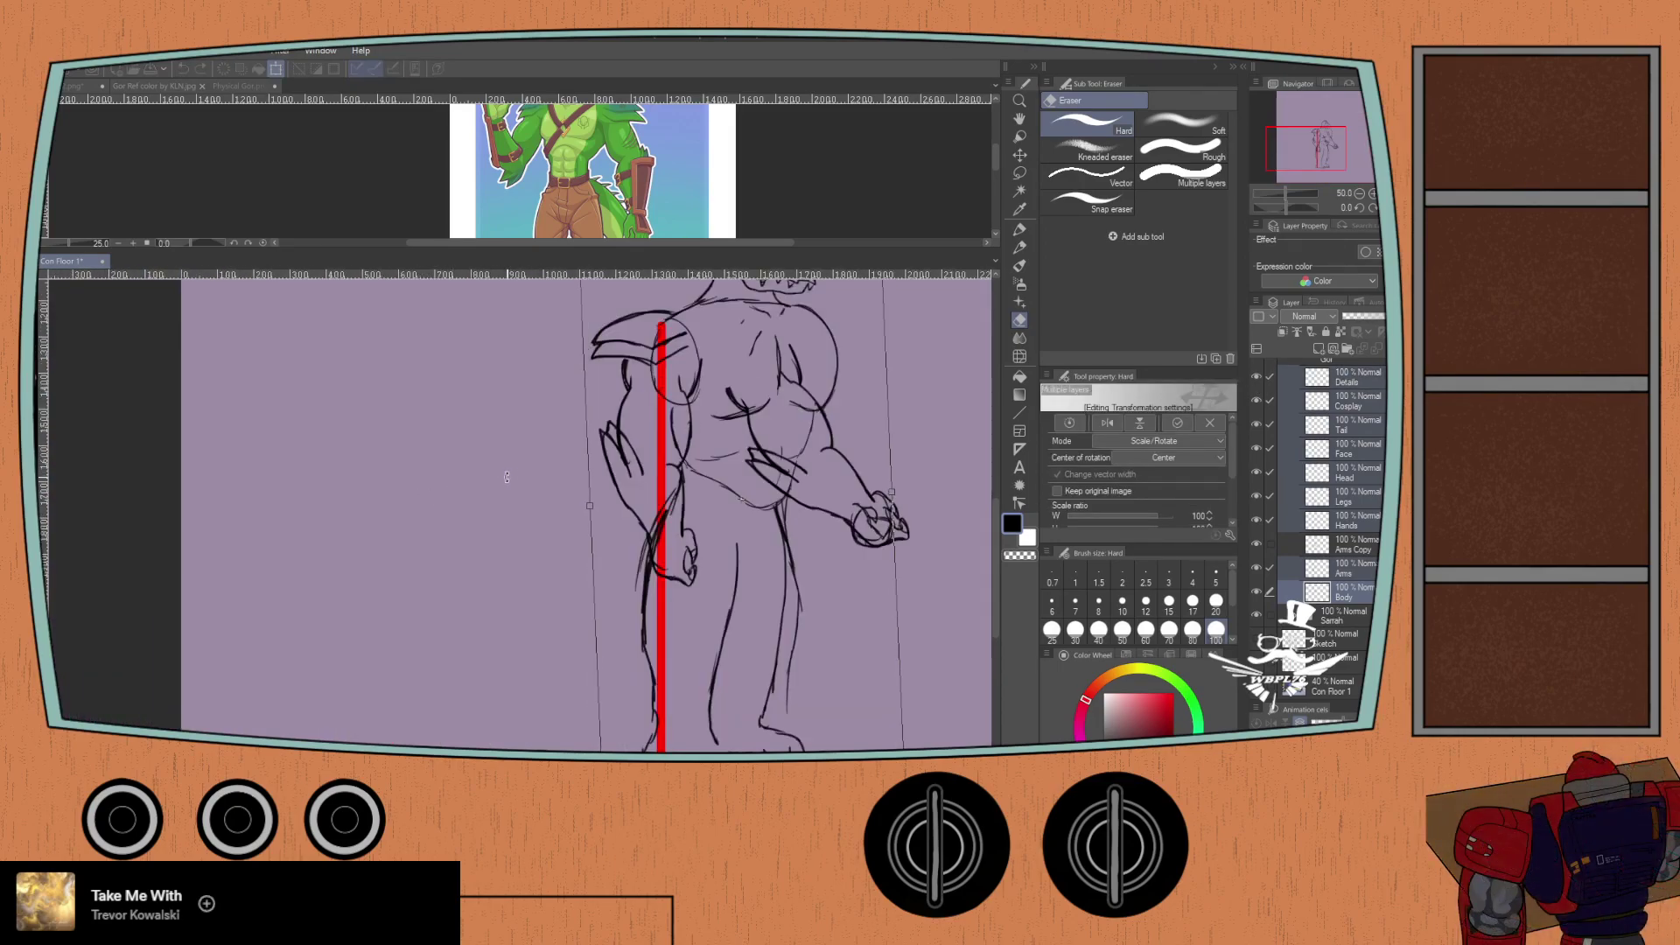
pyautogui.press('Return')
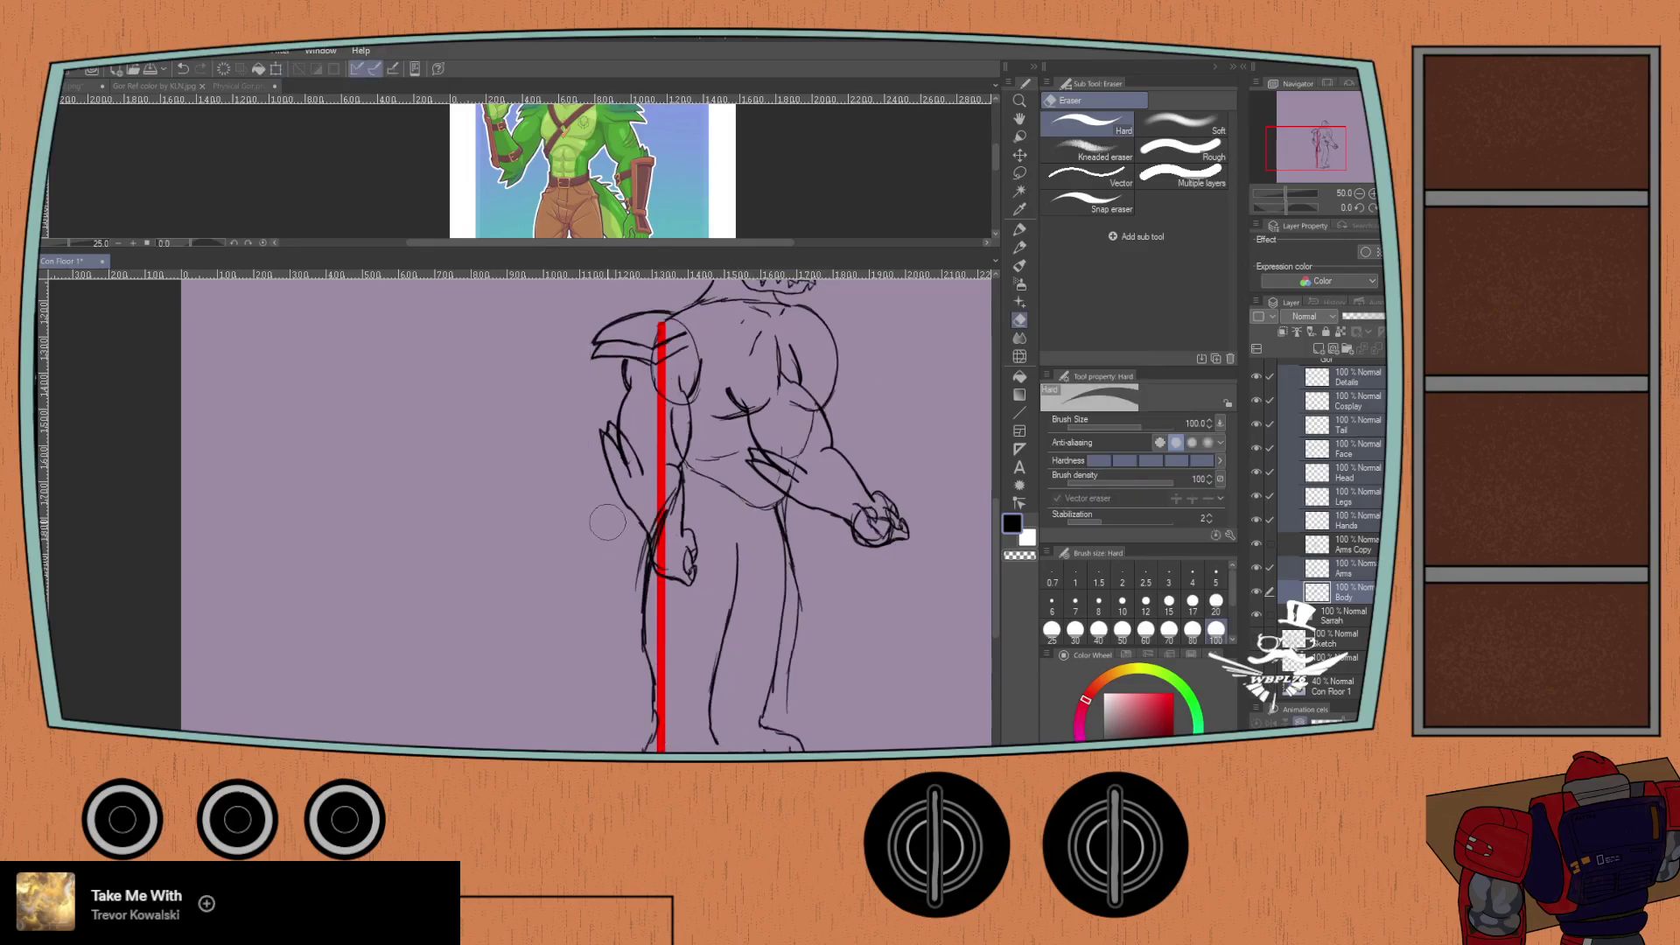
# Step: Shift the grouped dragon layers left so the red center line runs through the torso
pyautogui.hotkey('ctrl', 't')
pyautogui.moveTo(652, 557); pyautogui.dragTo(559, 555)
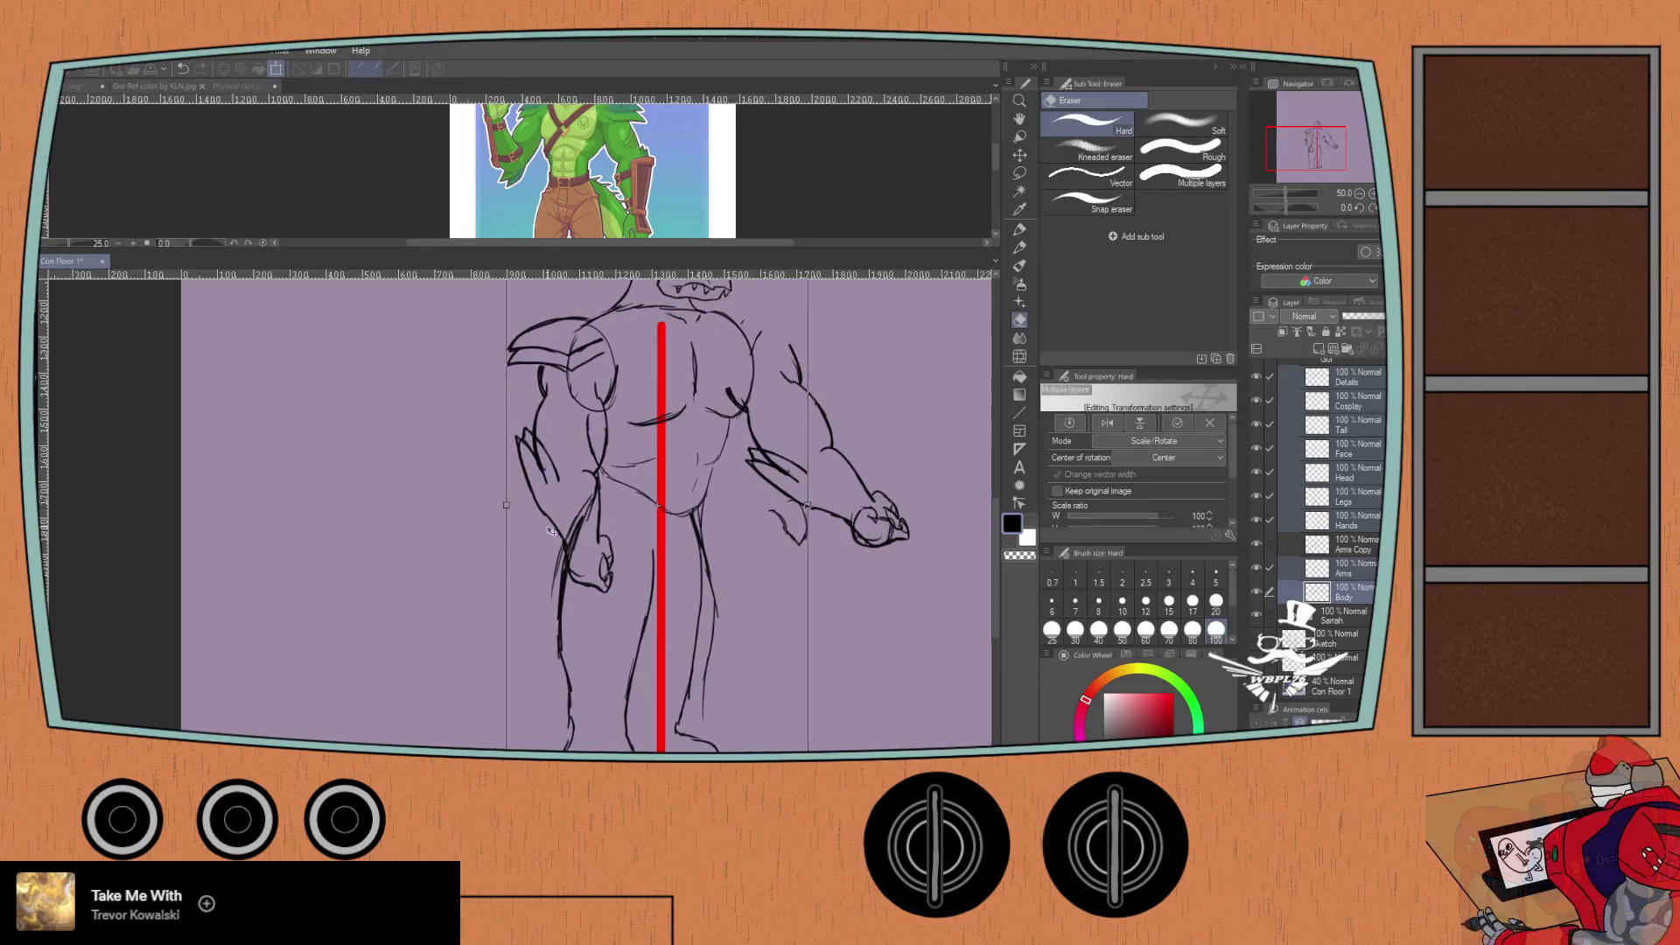
pyautogui.scroll(-1, 513, 533)
pyautogui.moveTo(549, 475); pyautogui.dragTo(553, 476)
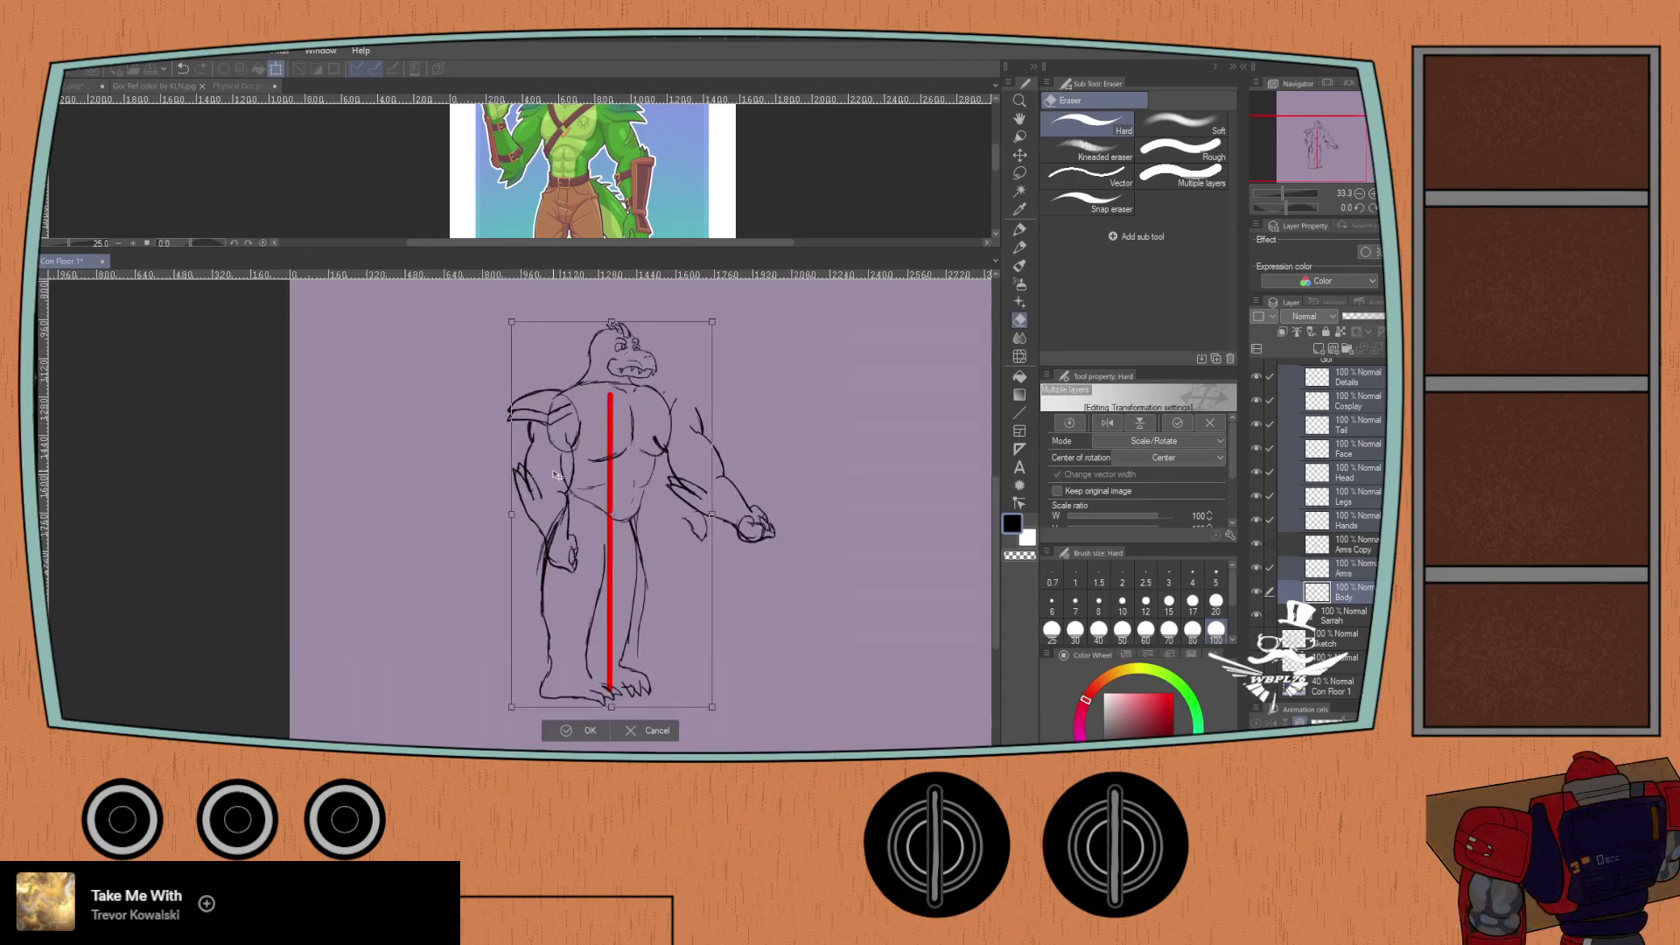
pyautogui.scroll(1, 547, 496)
pyautogui.scroll(-1, 544, 501)
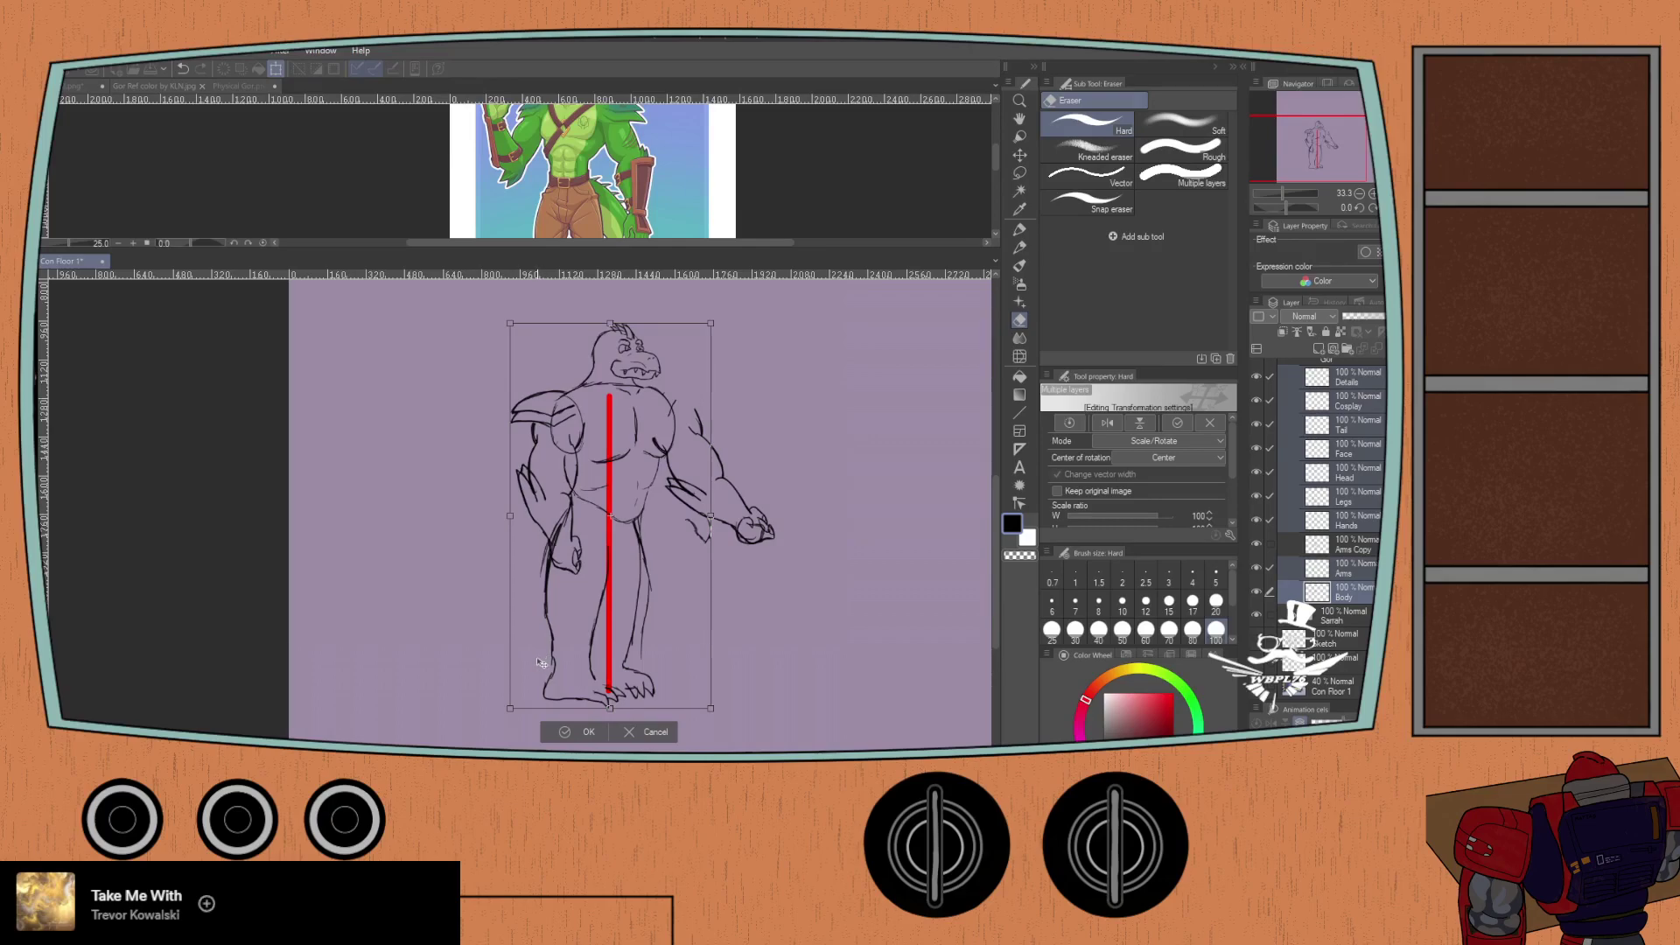
pyautogui.click(584, 731)
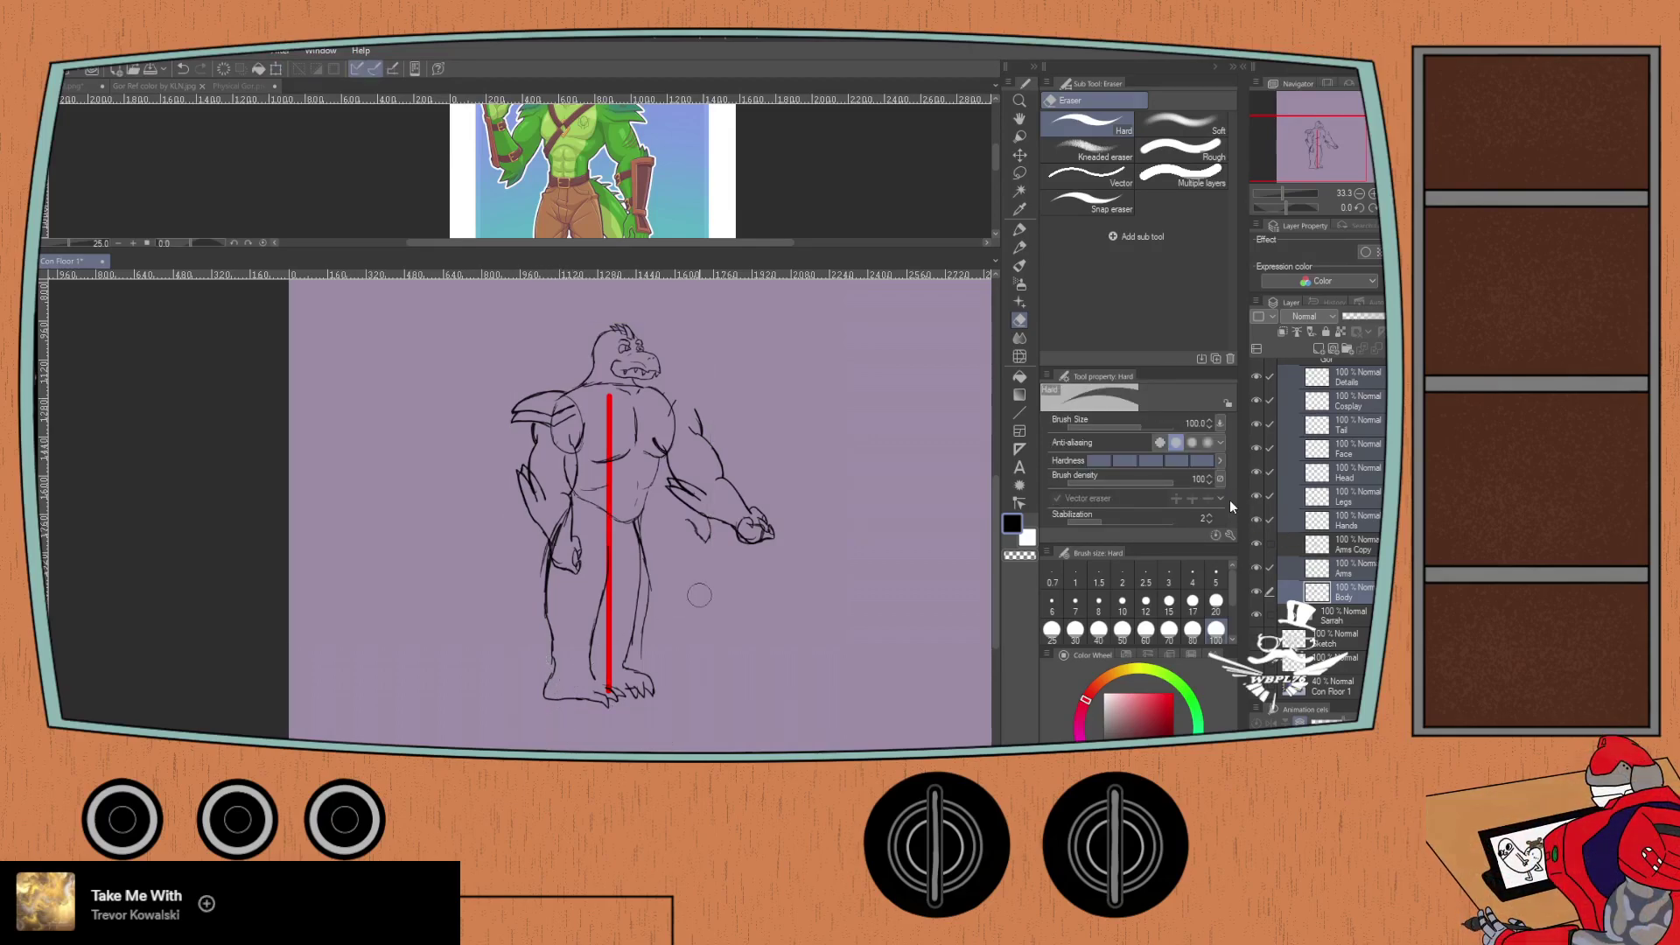
# Step: Rotate only the Body layer slightly clockwise, shift it right, then nudge the torso up on the red line
pyautogui.click(1346, 594)
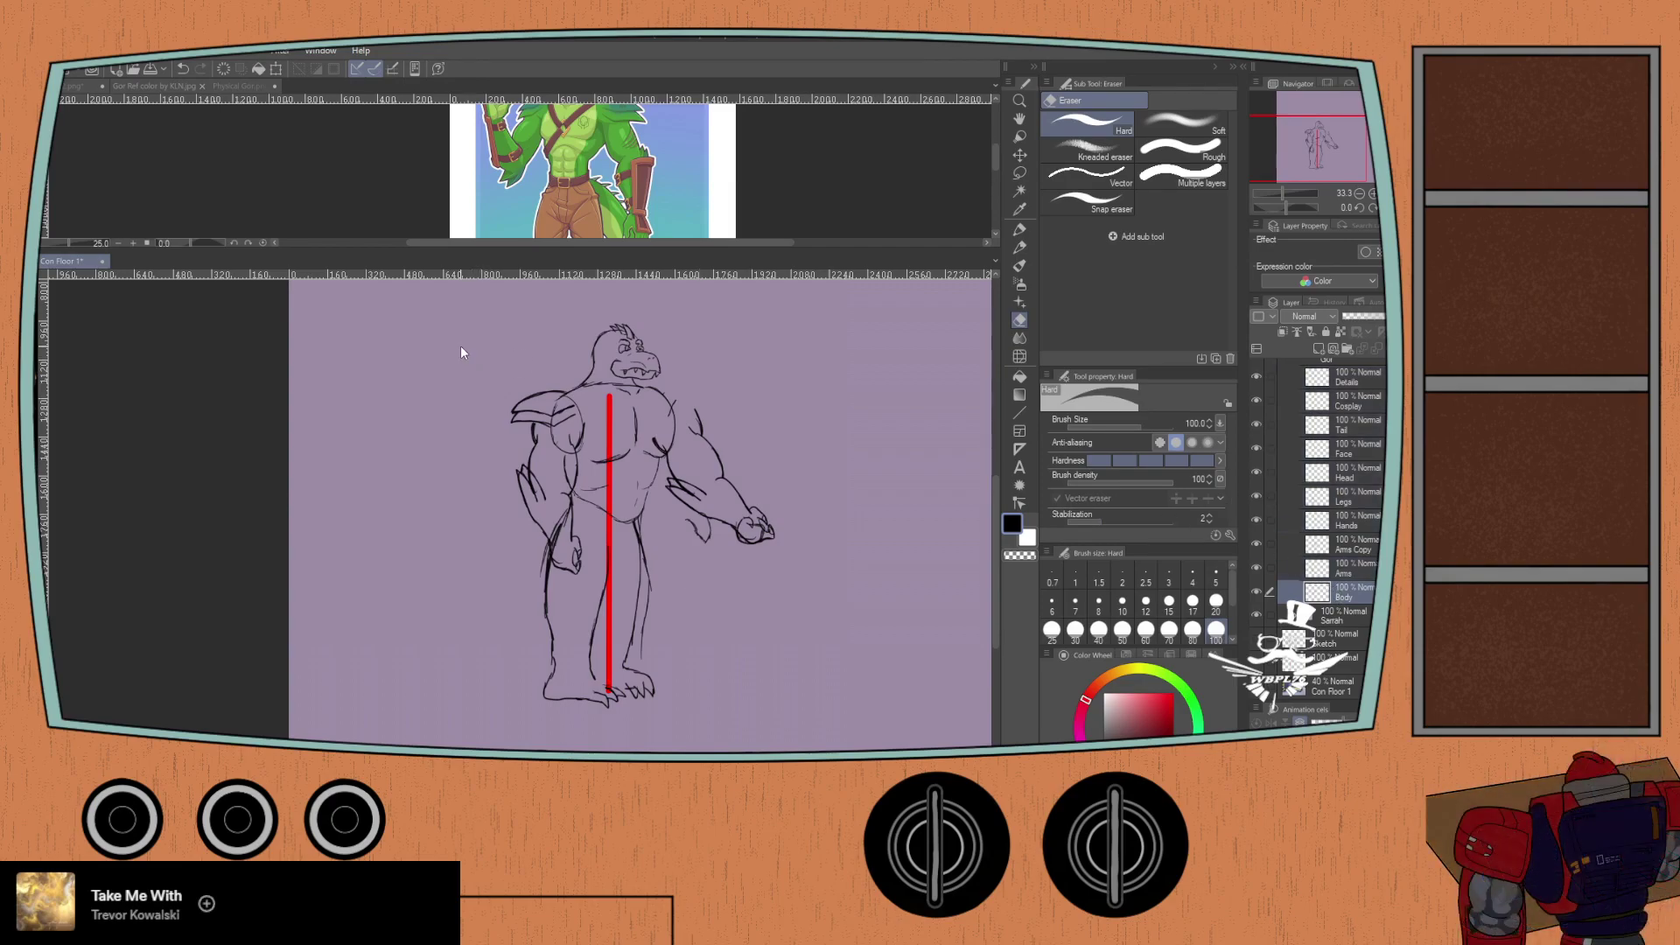
pyautogui.hotkey('ctrl', 't')
pyautogui.moveTo(520, 395); pyautogui.dragTo(528, 382)
pyautogui.moveTo(577, 450); pyautogui.dragTo(592, 472)
pyautogui.press('Return')
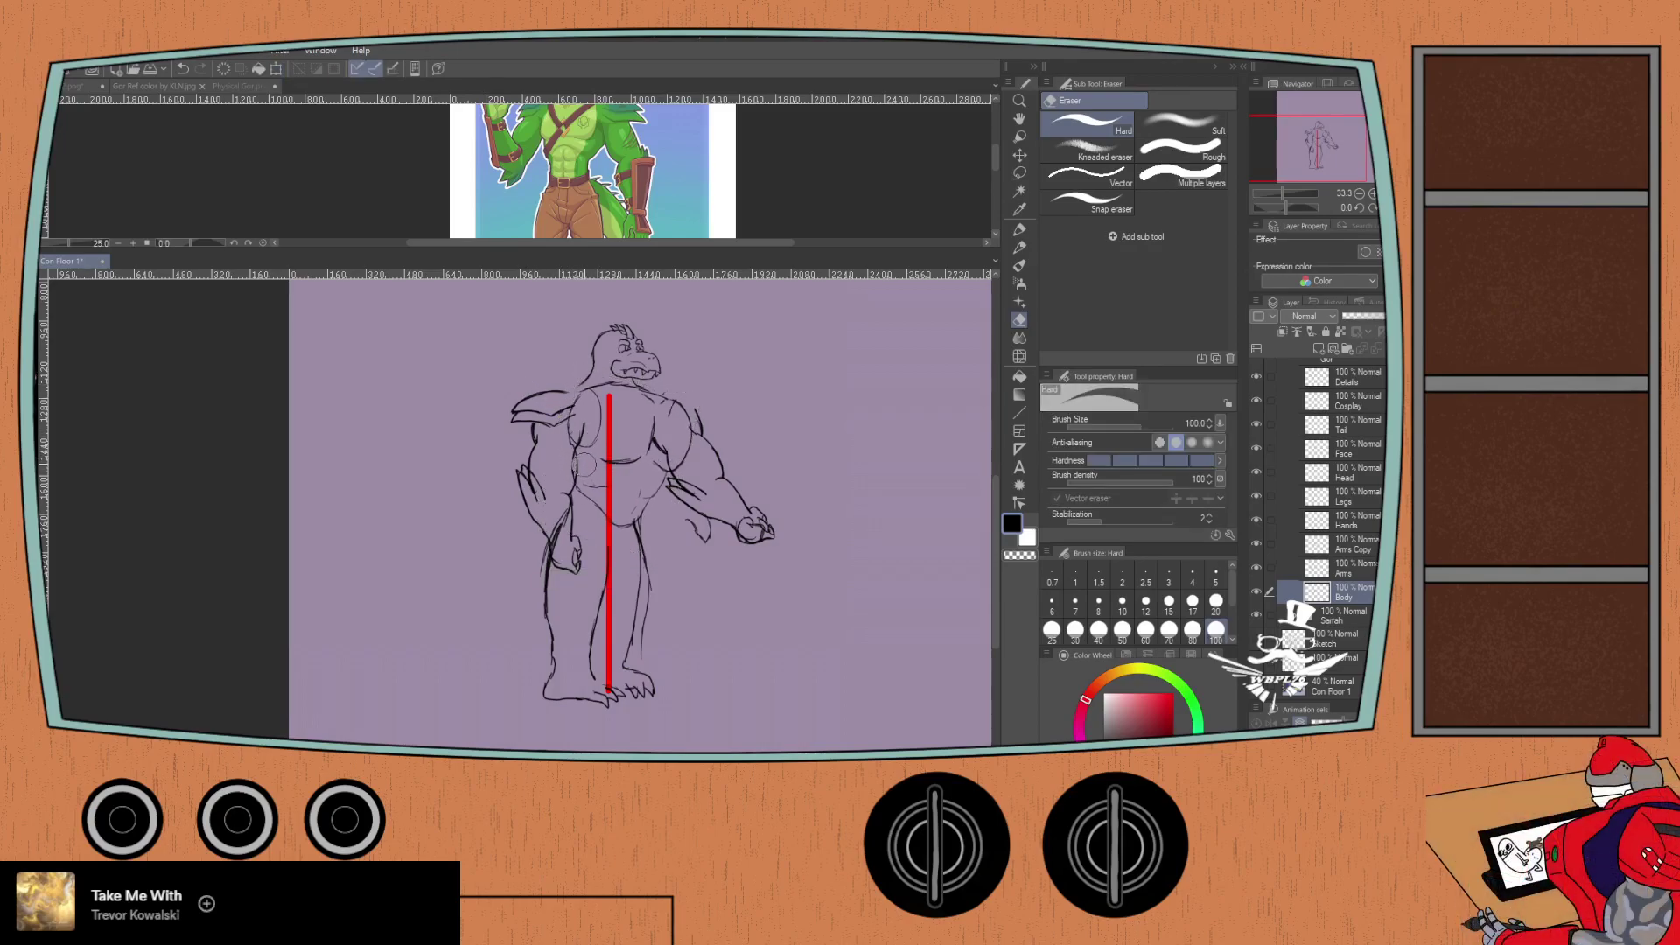
pyautogui.hotkey('ctrl', 't')
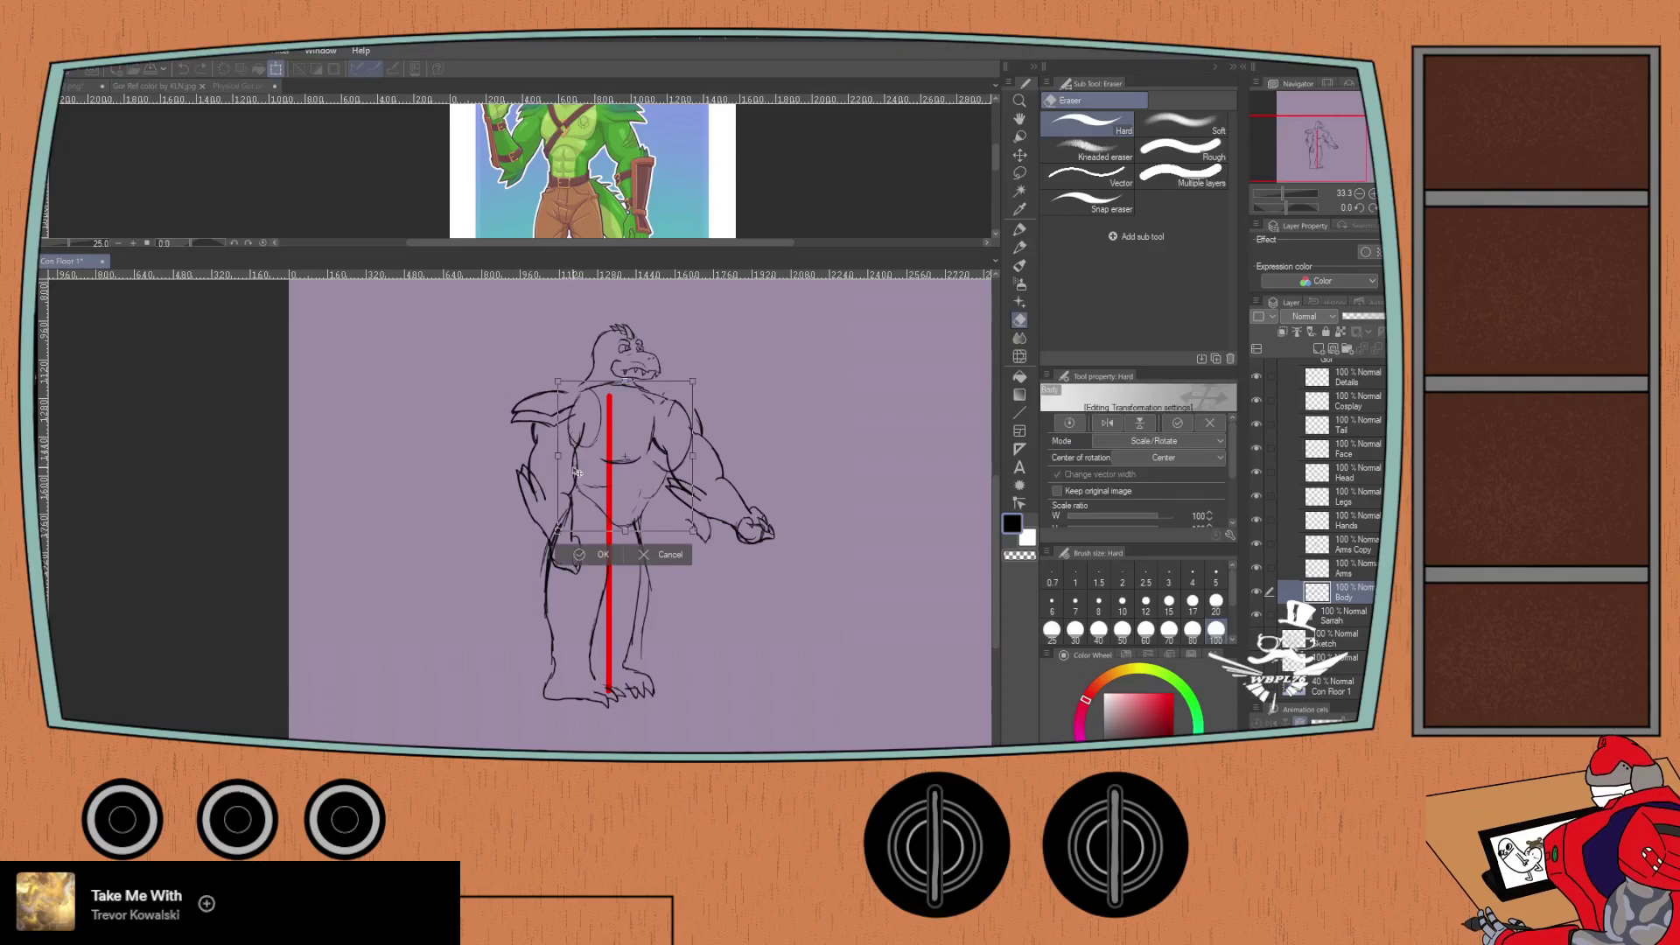
pyautogui.moveTo(582, 473); pyautogui.dragTo(573, 500)
pyautogui.click(577, 552)
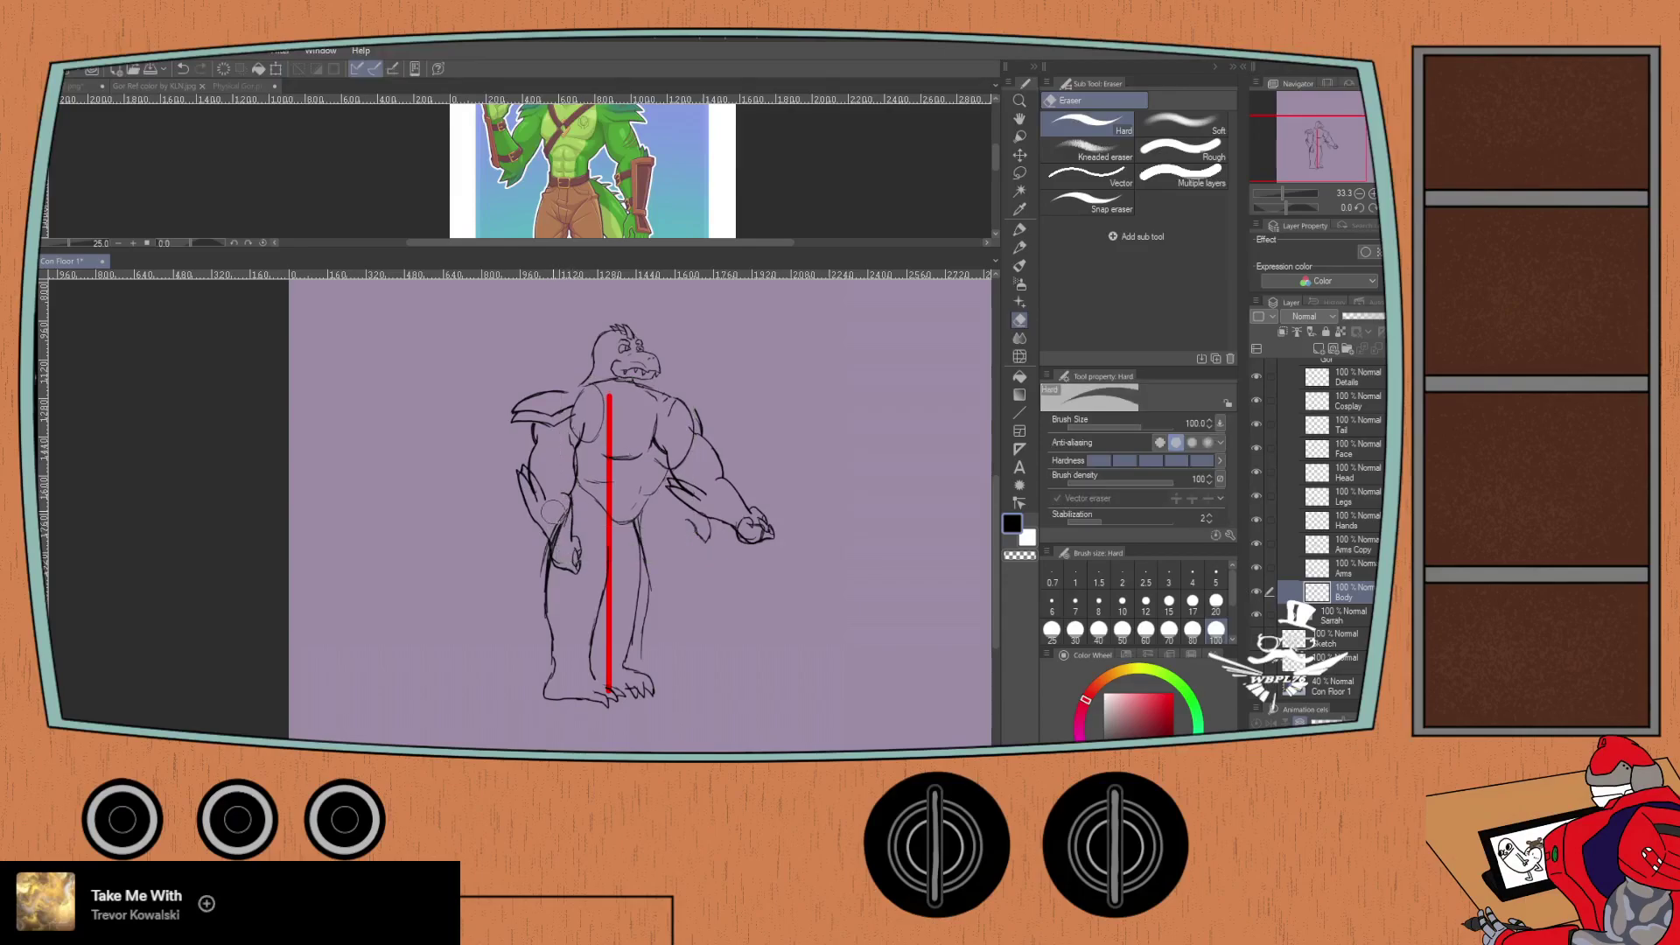
pyautogui.scroll(1, 550, 512)
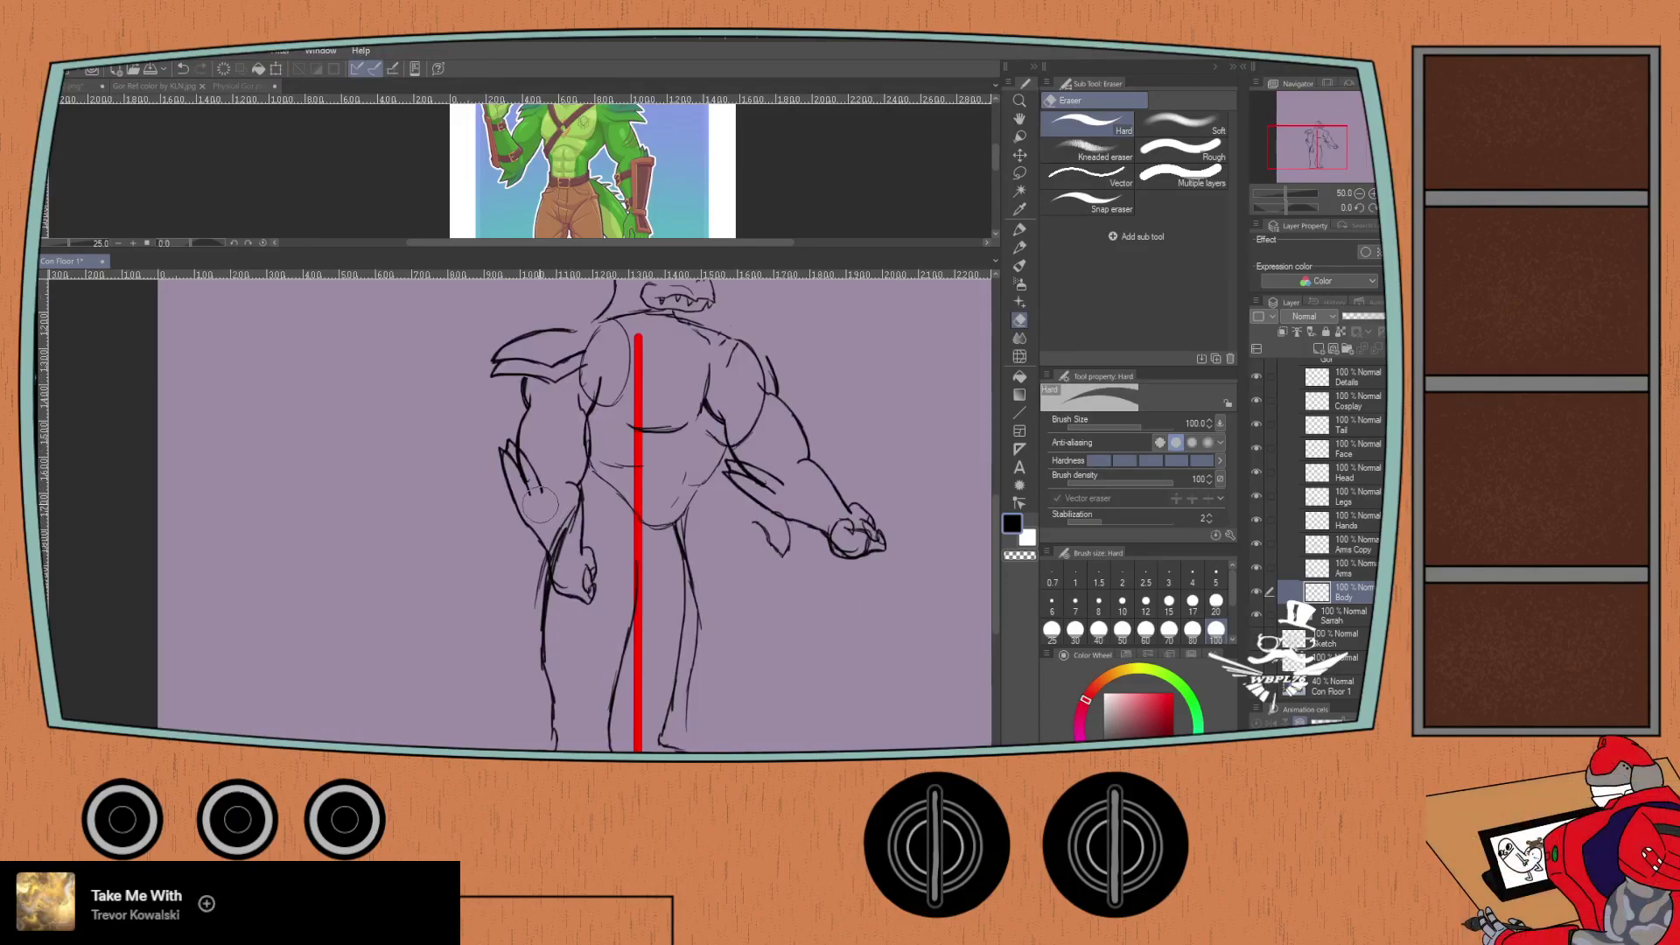
# Step: Rotate the left-side arm on the Arms layer clockwise and keep Arms as the active layer
pyautogui.click(1314, 564)
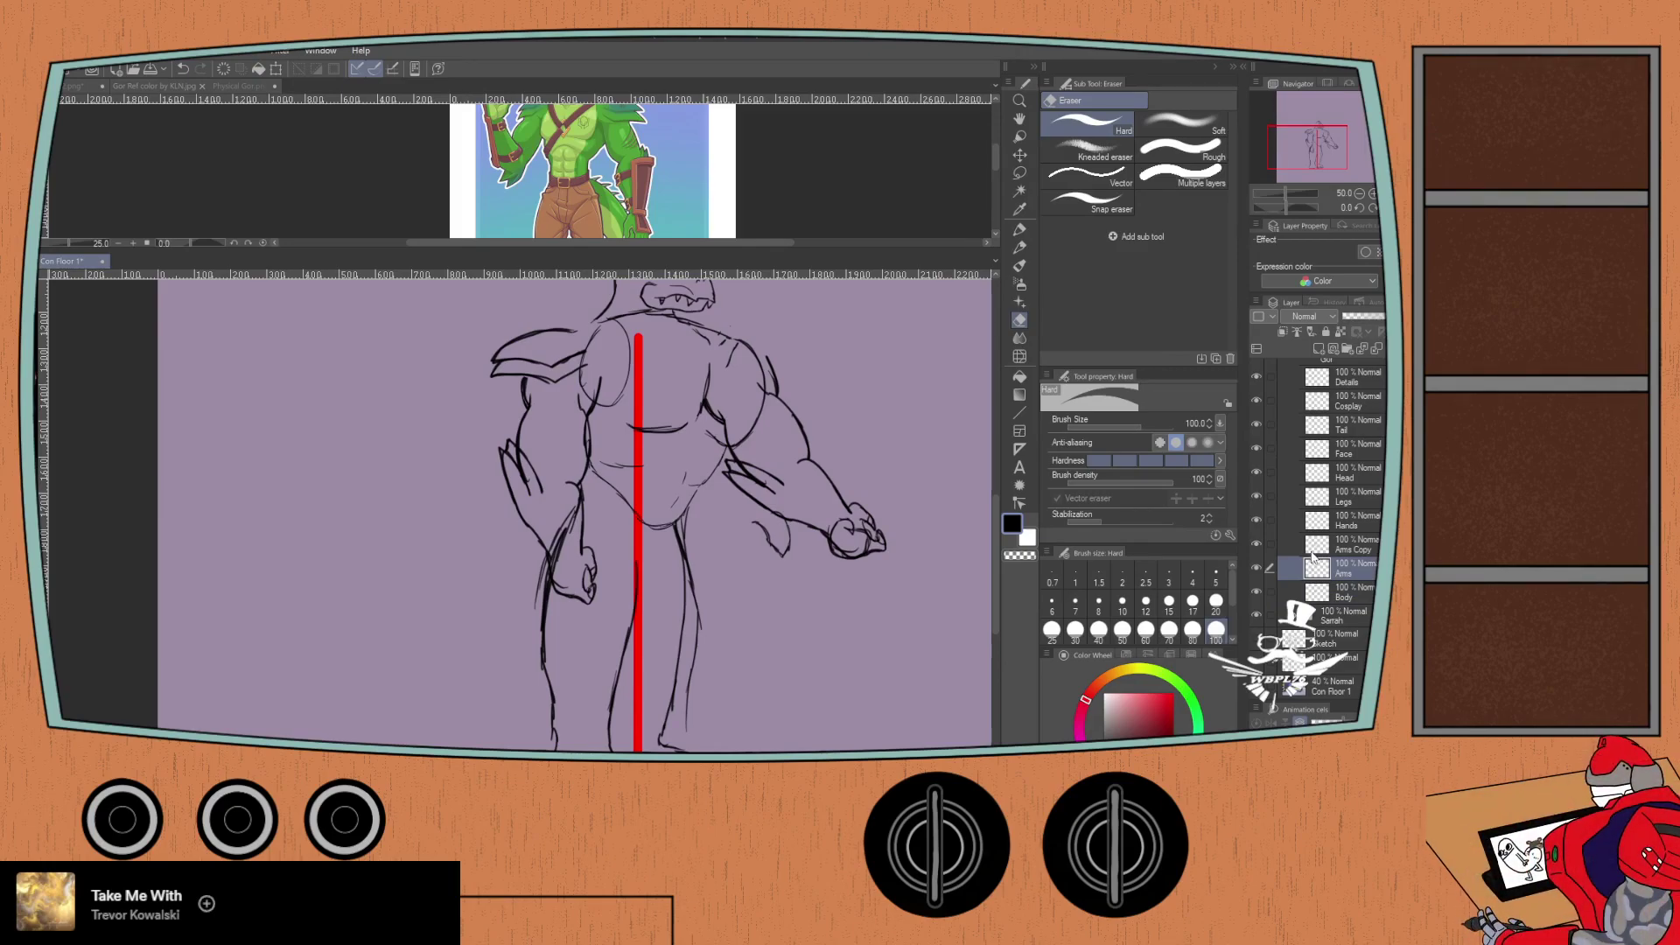
pyautogui.hotkey('ctrl', 't')
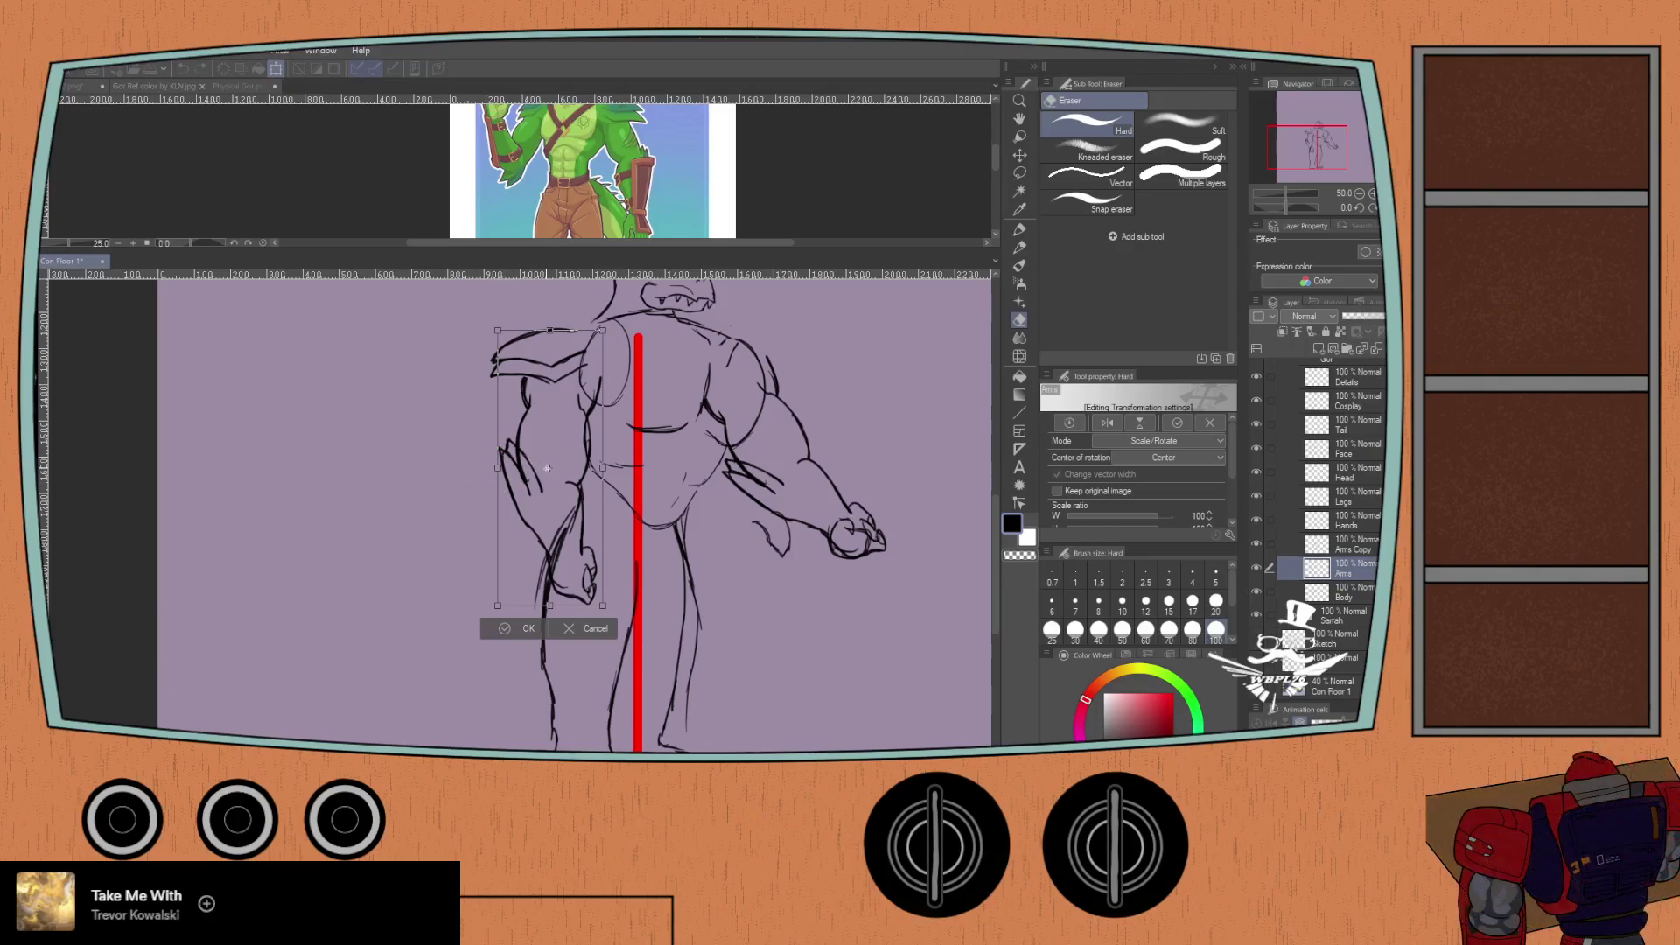
pyautogui.moveTo(490, 470)
pyautogui.mouseDown()
pyautogui.moveTo(449, 437)
pyautogui.moveTo(472, 451)
pyautogui.mouseUp()
pyautogui.press('Return')
pyautogui.click(1344, 378)
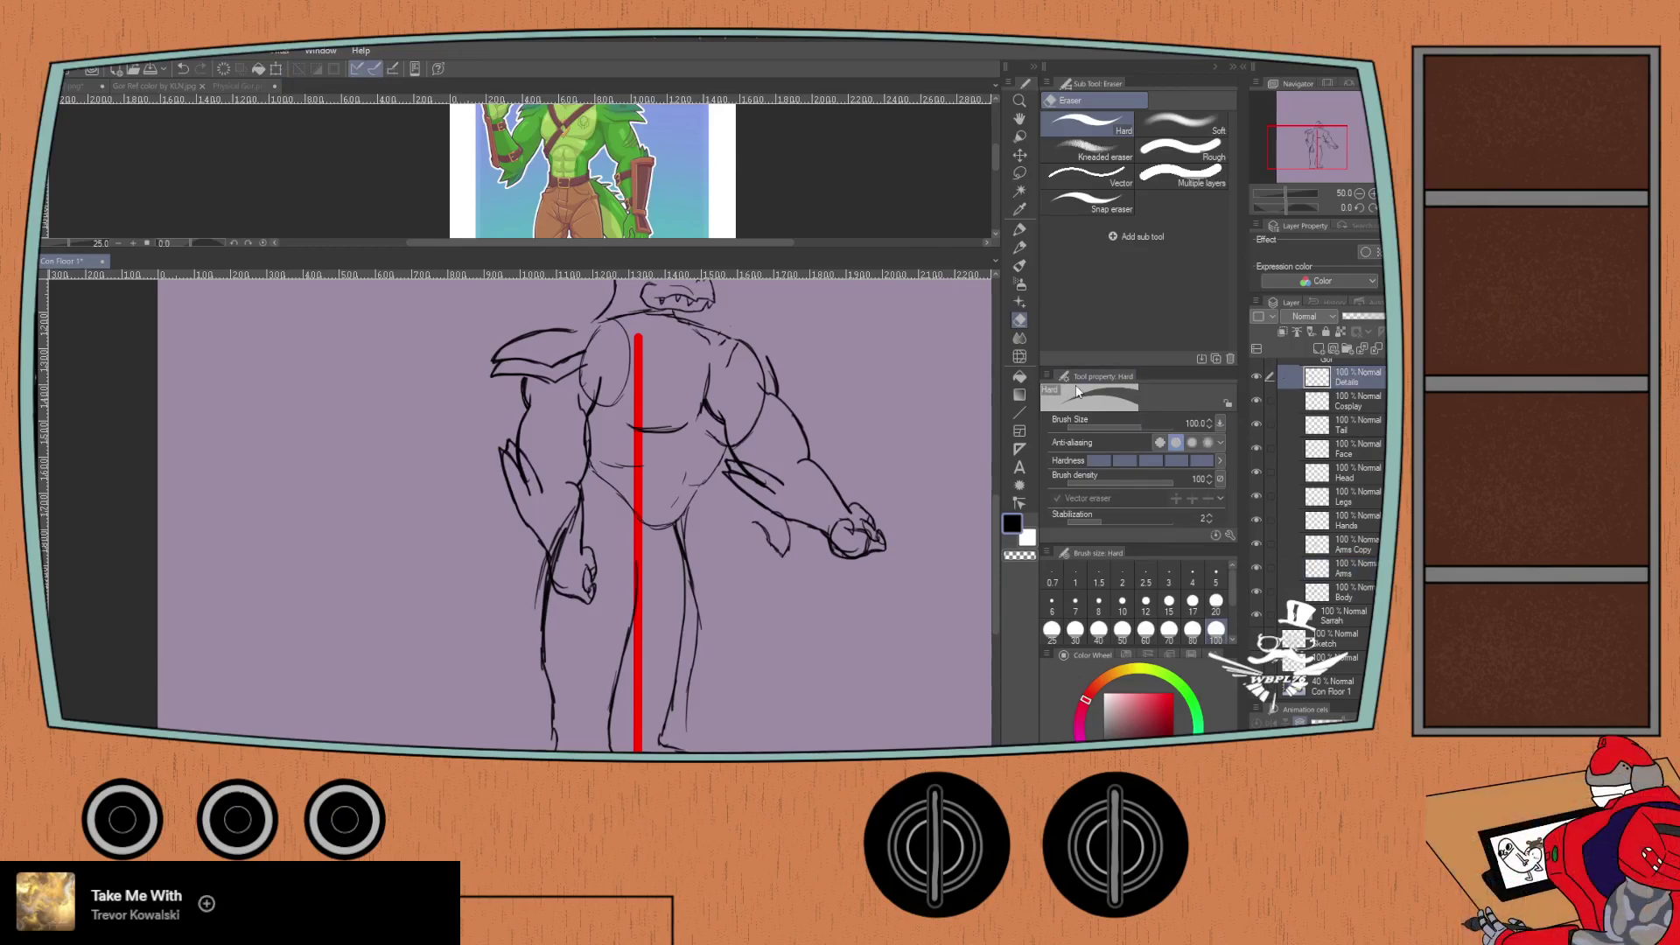
pyautogui.click(1341, 565)
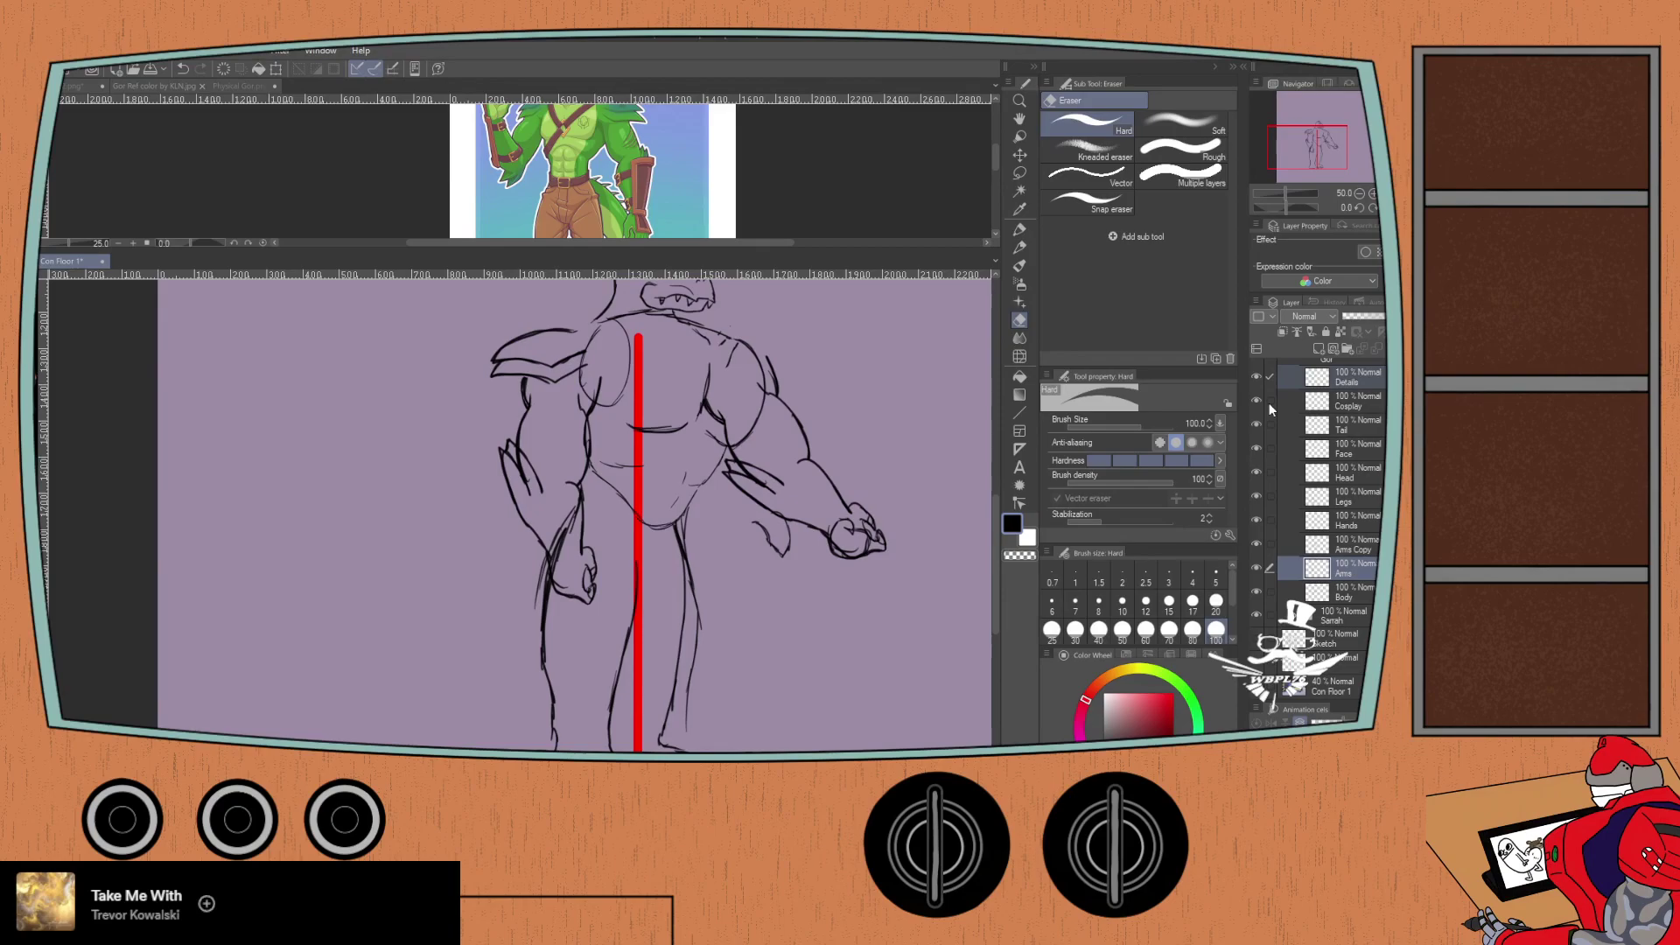
# Step: Lasso the left arm and shoulder with the Hands layer included, rotate it clockwise and nudge it down-left
pyautogui.press('m')
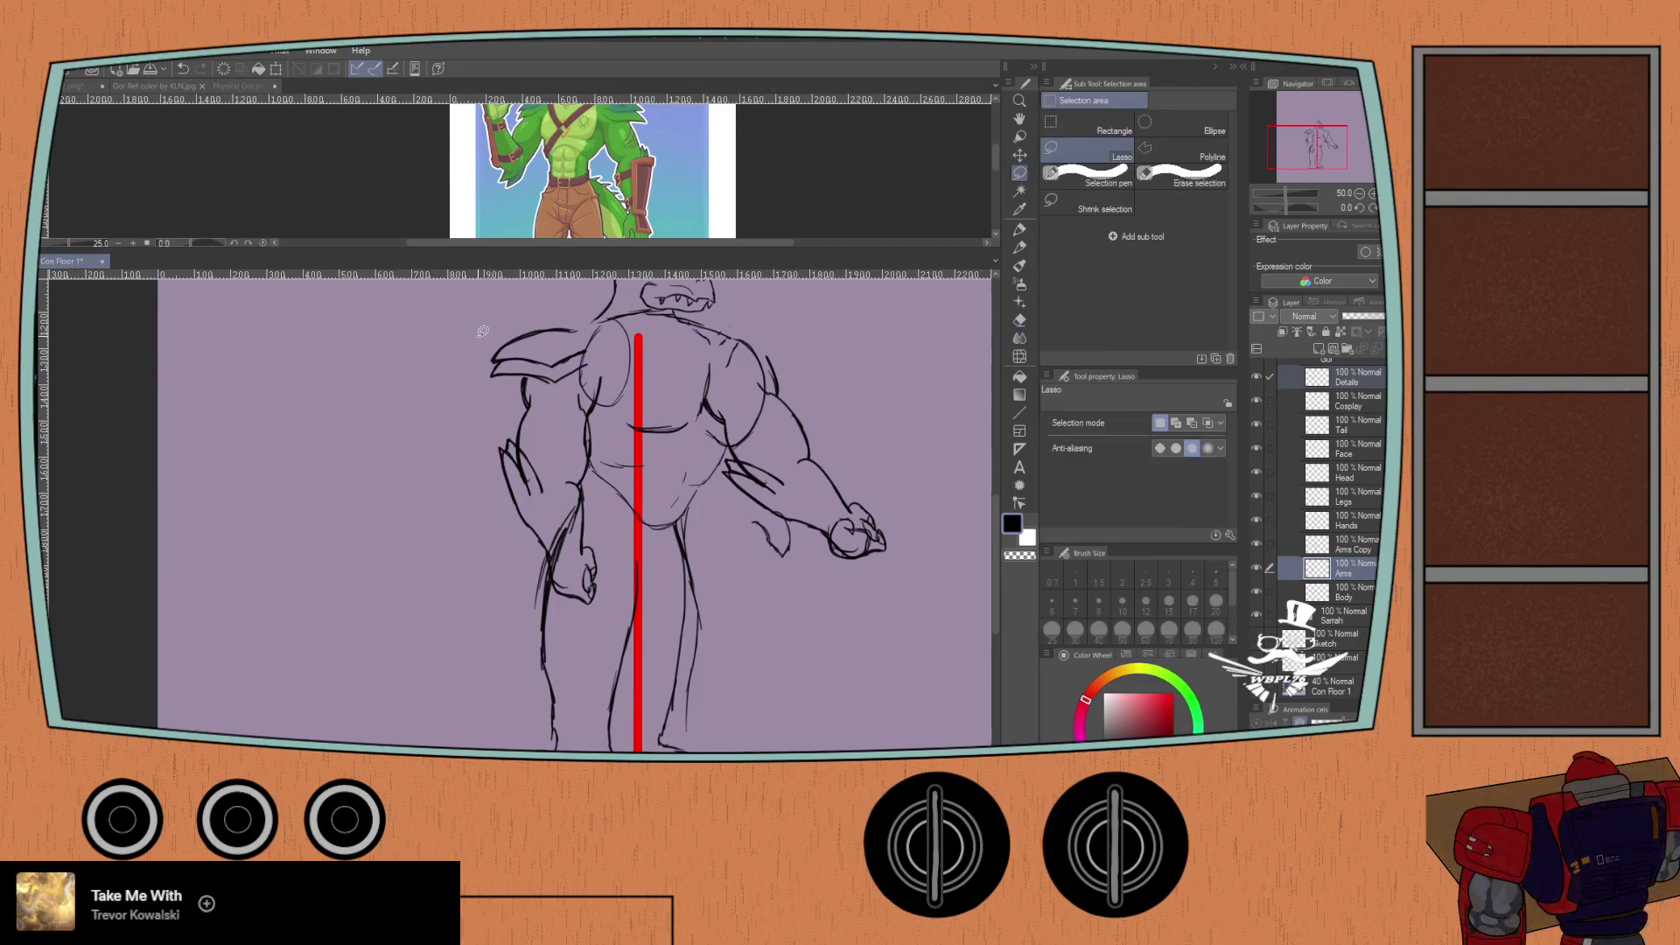
pyautogui.moveTo(541, 298)
pyautogui.mouseDown()
pyautogui.moveTo(614, 366)
pyautogui.moveTo(615, 604)
pyautogui.moveTo(554, 618)
pyautogui.moveTo(509, 532)
pyautogui.moveTo(477, 331)
pyautogui.mouseUp()
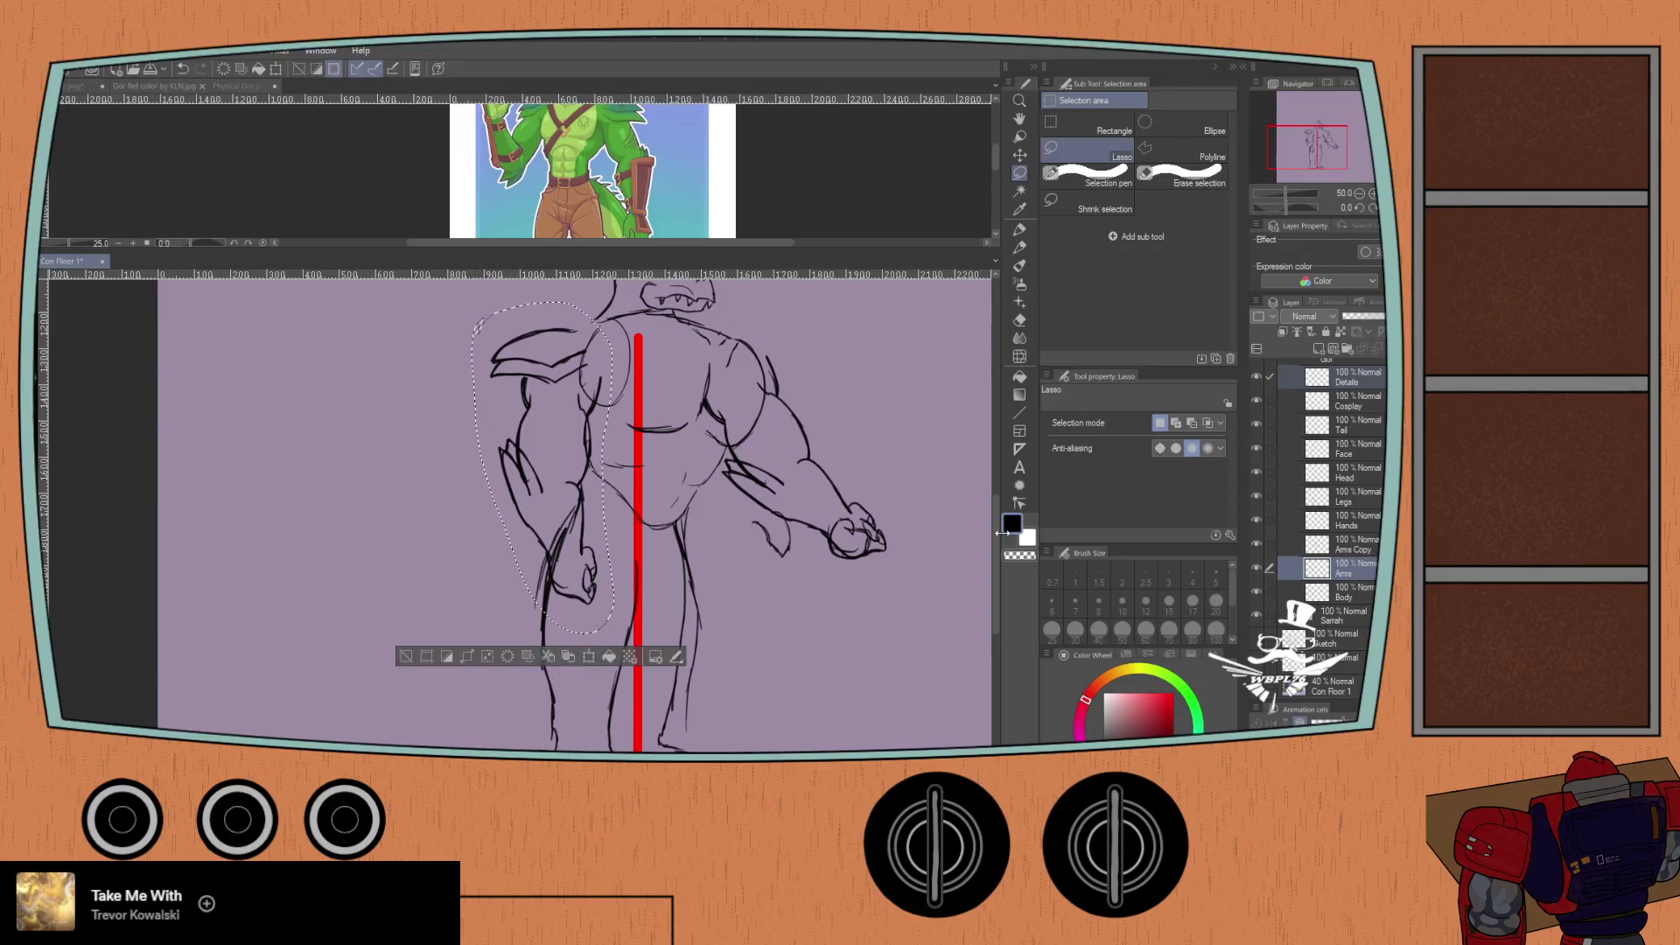
pyautogui.click(1268, 521)
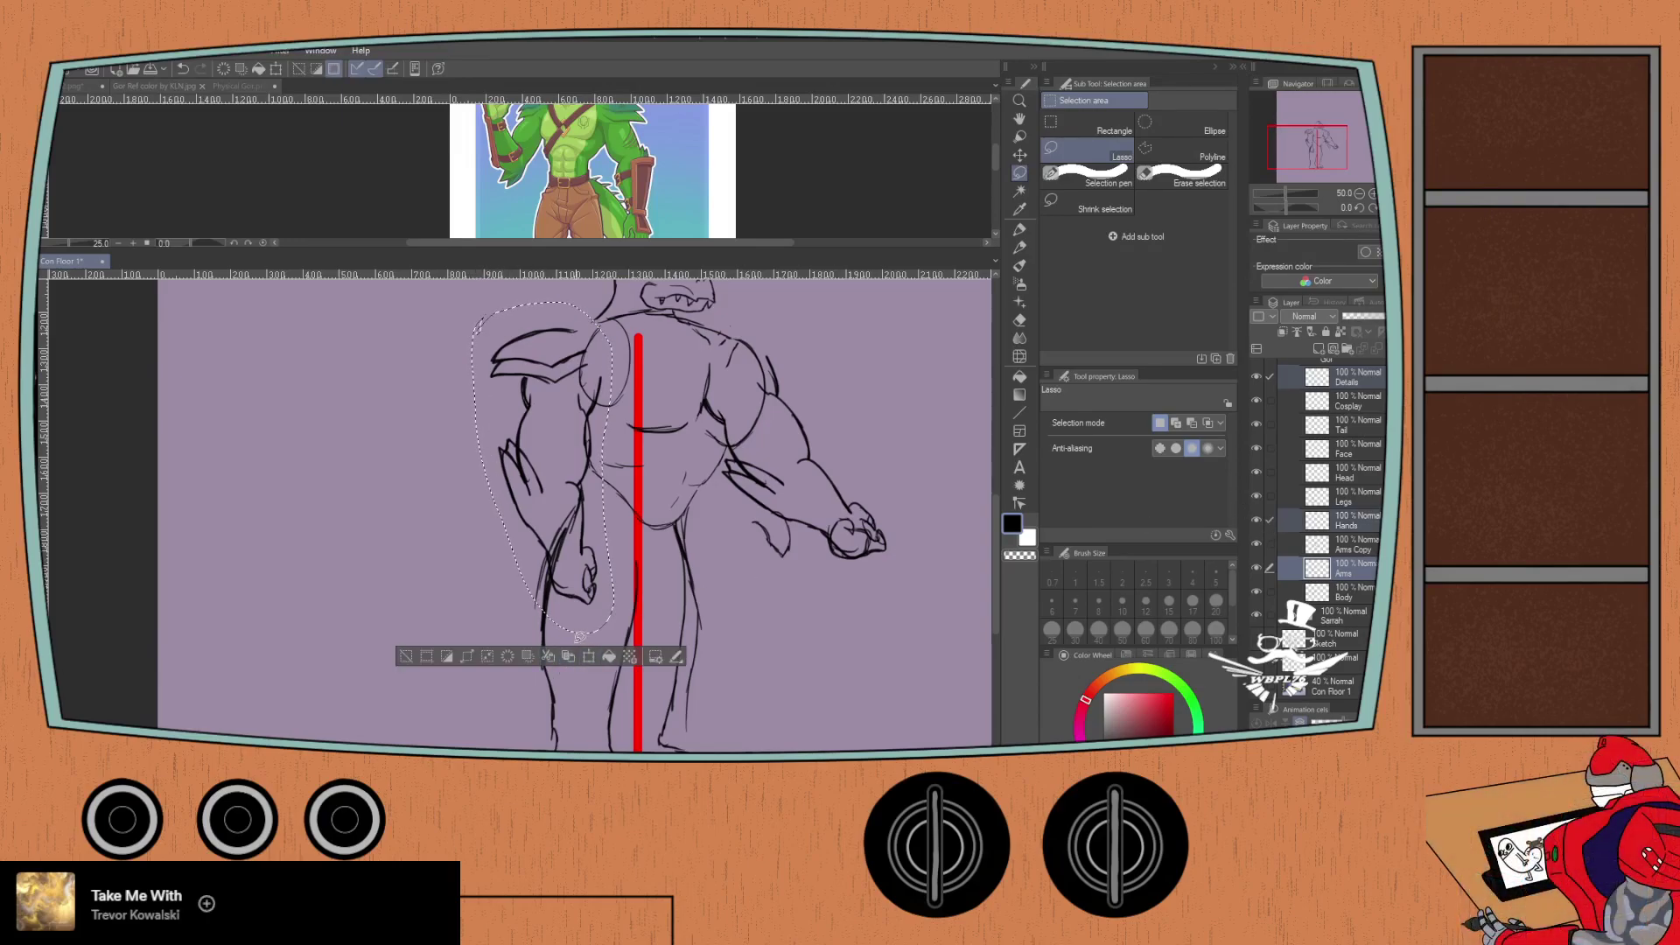
pyautogui.click(588, 656)
pyautogui.moveTo(492, 544)
pyautogui.mouseDown()
pyautogui.moveTo(454, 466)
pyautogui.moveTo(491, 467)
pyautogui.mouseUp()
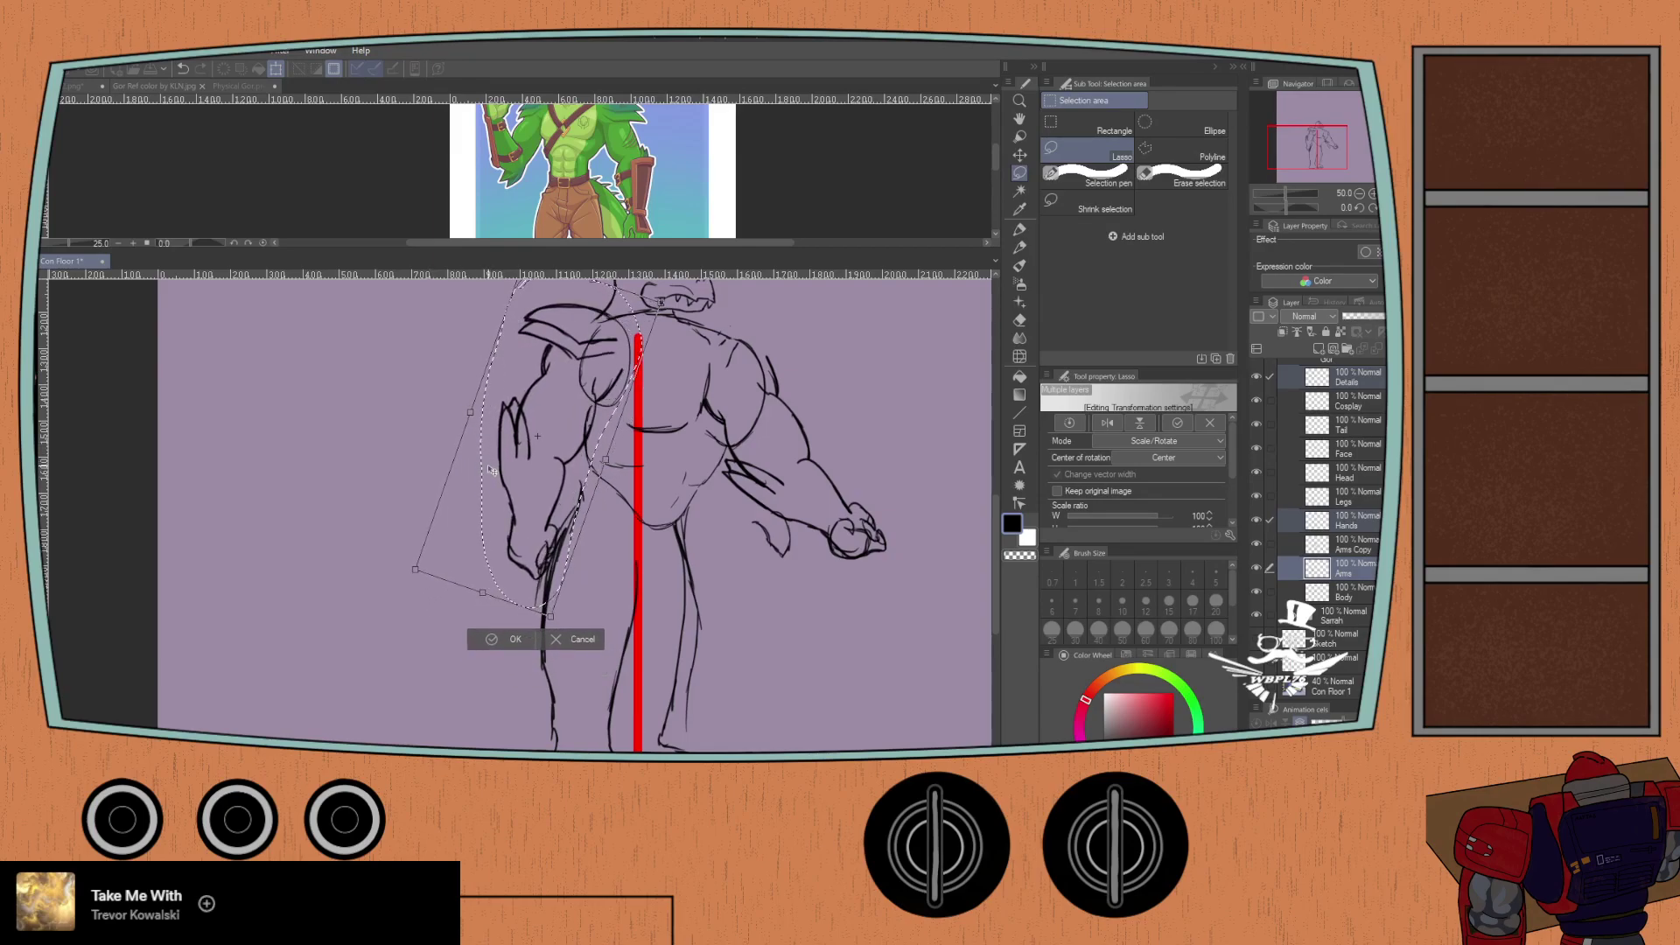
pyautogui.scroll(-1, 439, 456)
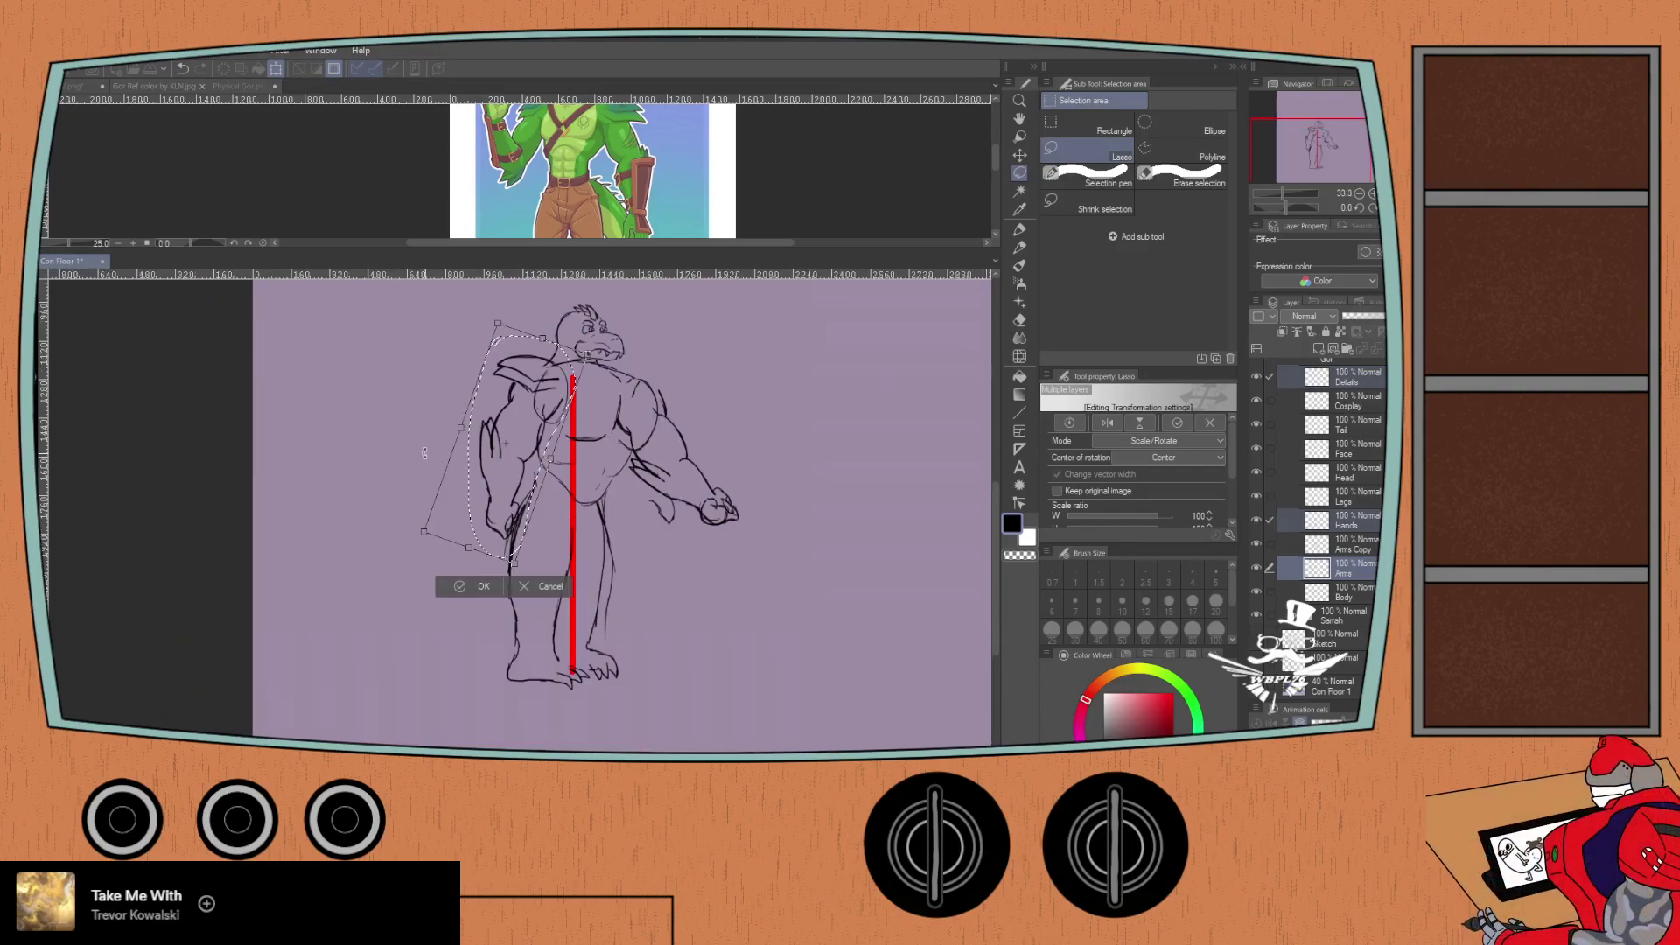
pyautogui.scroll(1, 420, 452)
pyautogui.moveTo(542, 439); pyautogui.dragTo(539, 439)
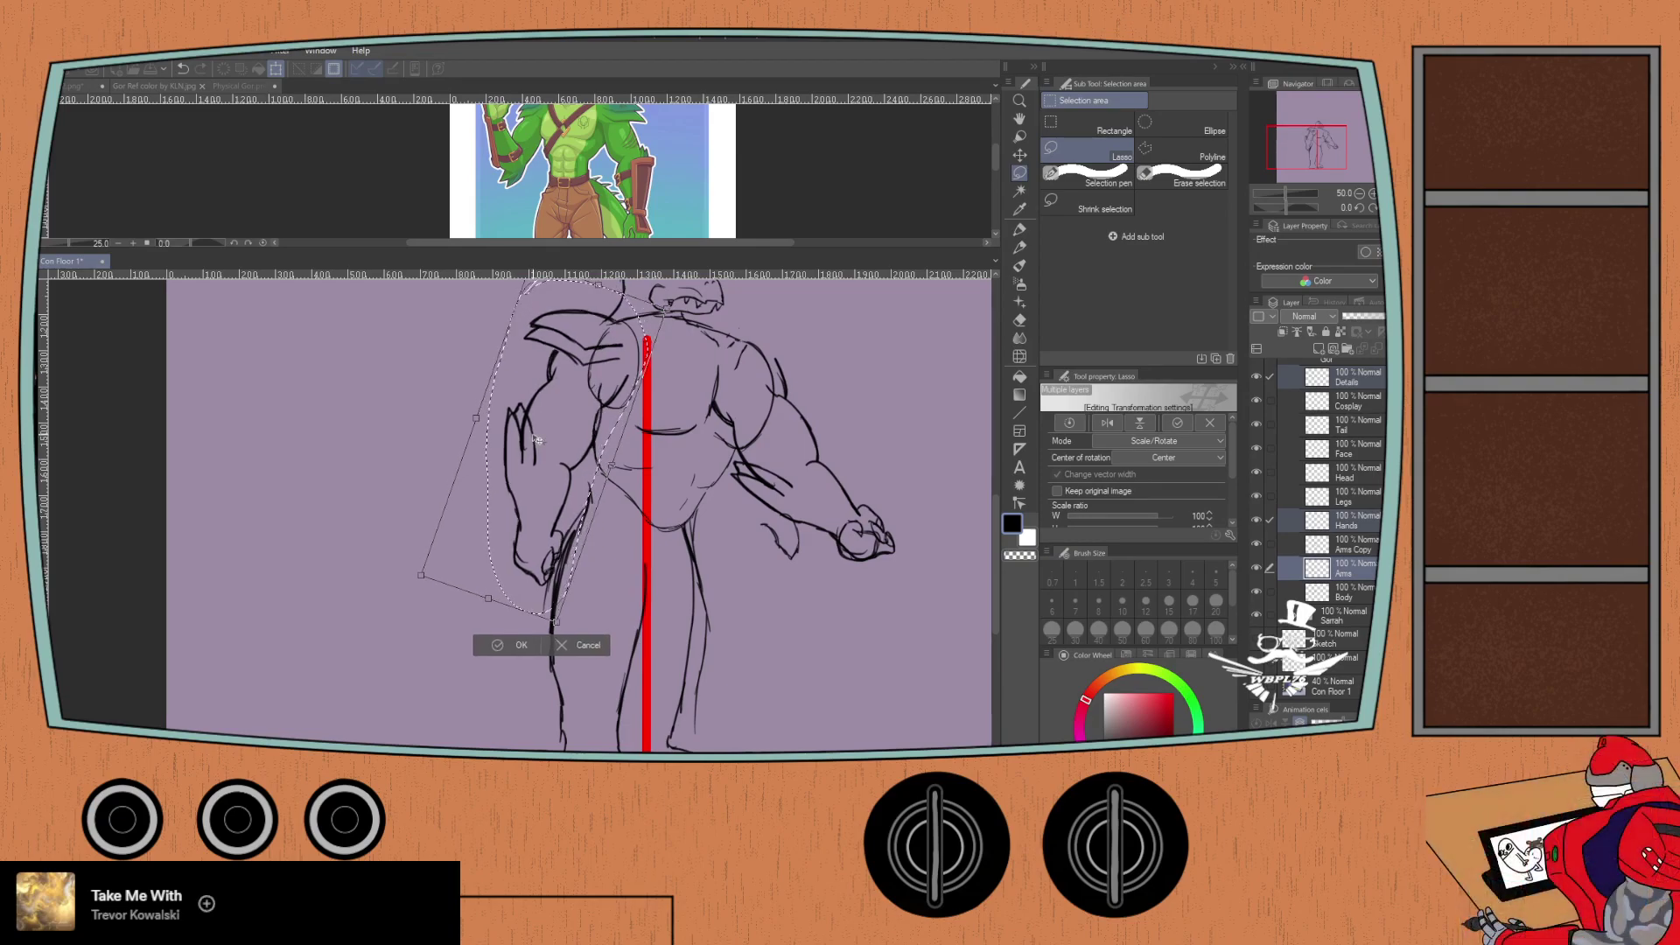
pyautogui.click(496, 646)
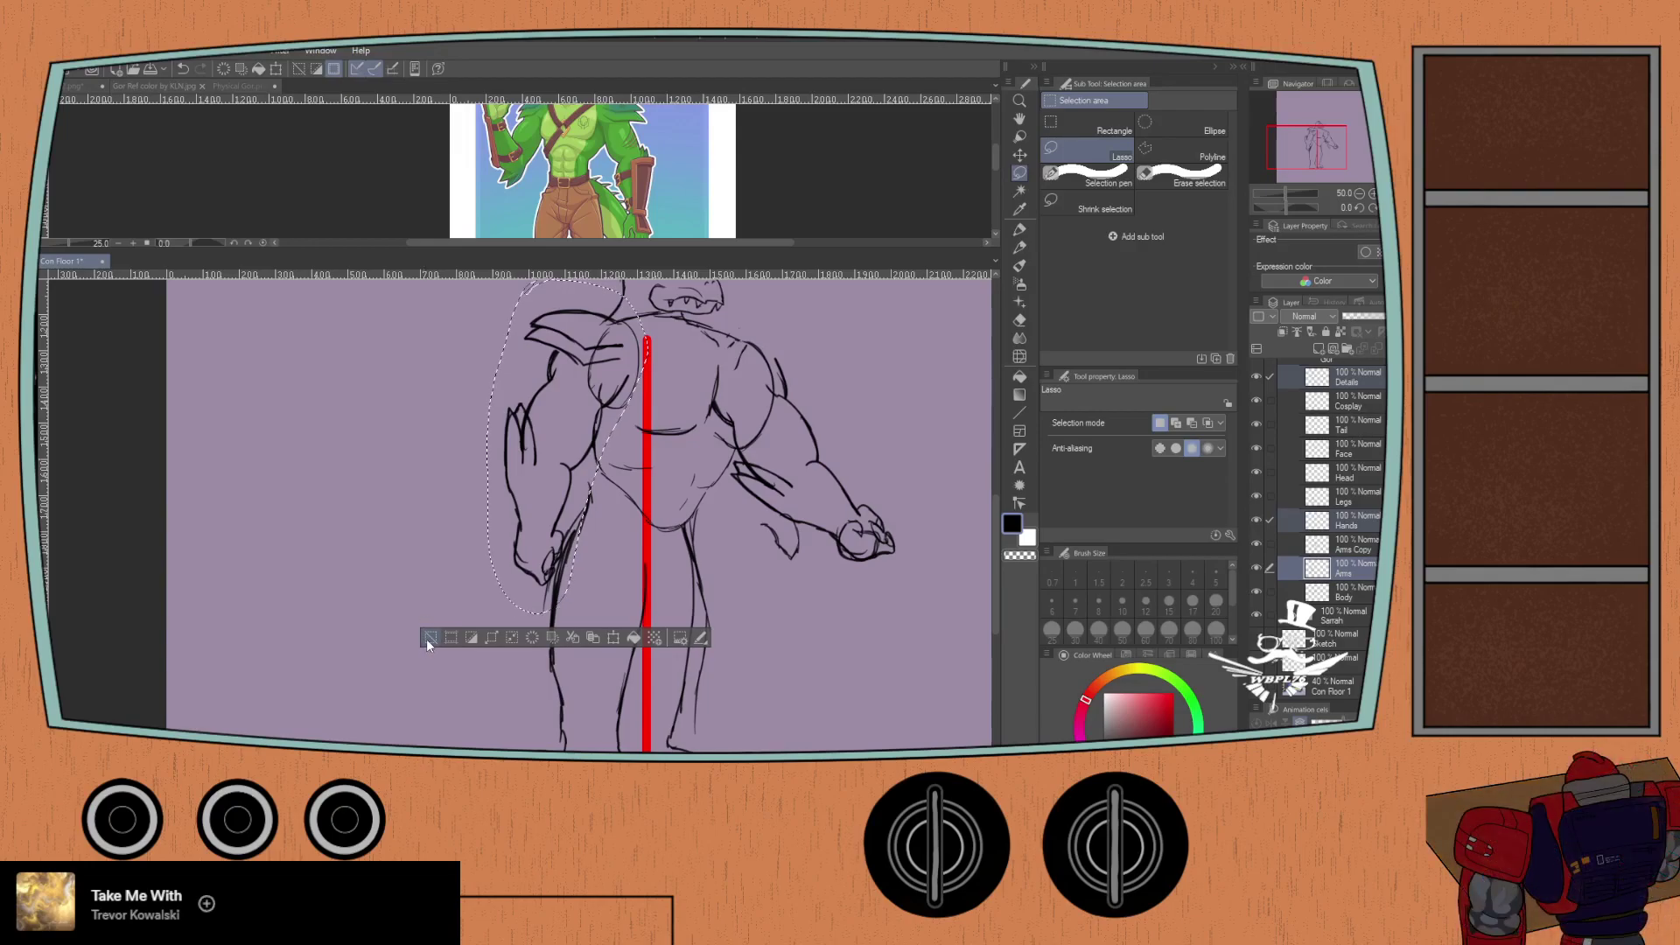
# Step: Rotate the lassoed arm further and move it up-left toward the torso, then deselect
pyautogui.click(612, 638)
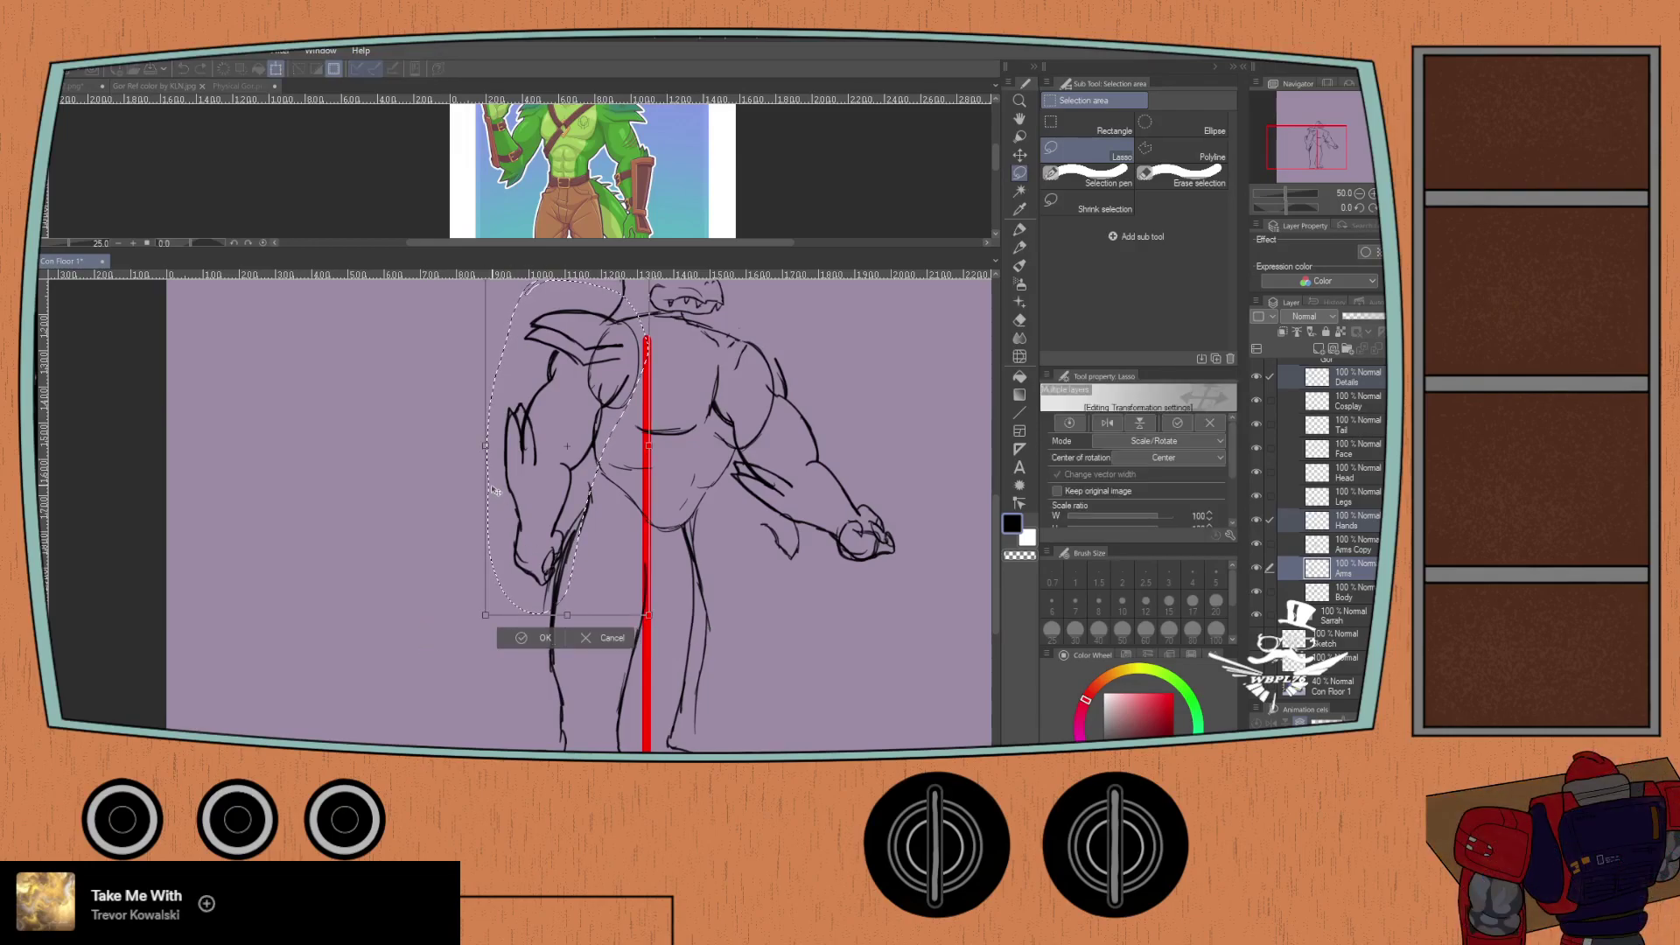
pyautogui.moveTo(444, 496); pyautogui.dragTo(491, 500)
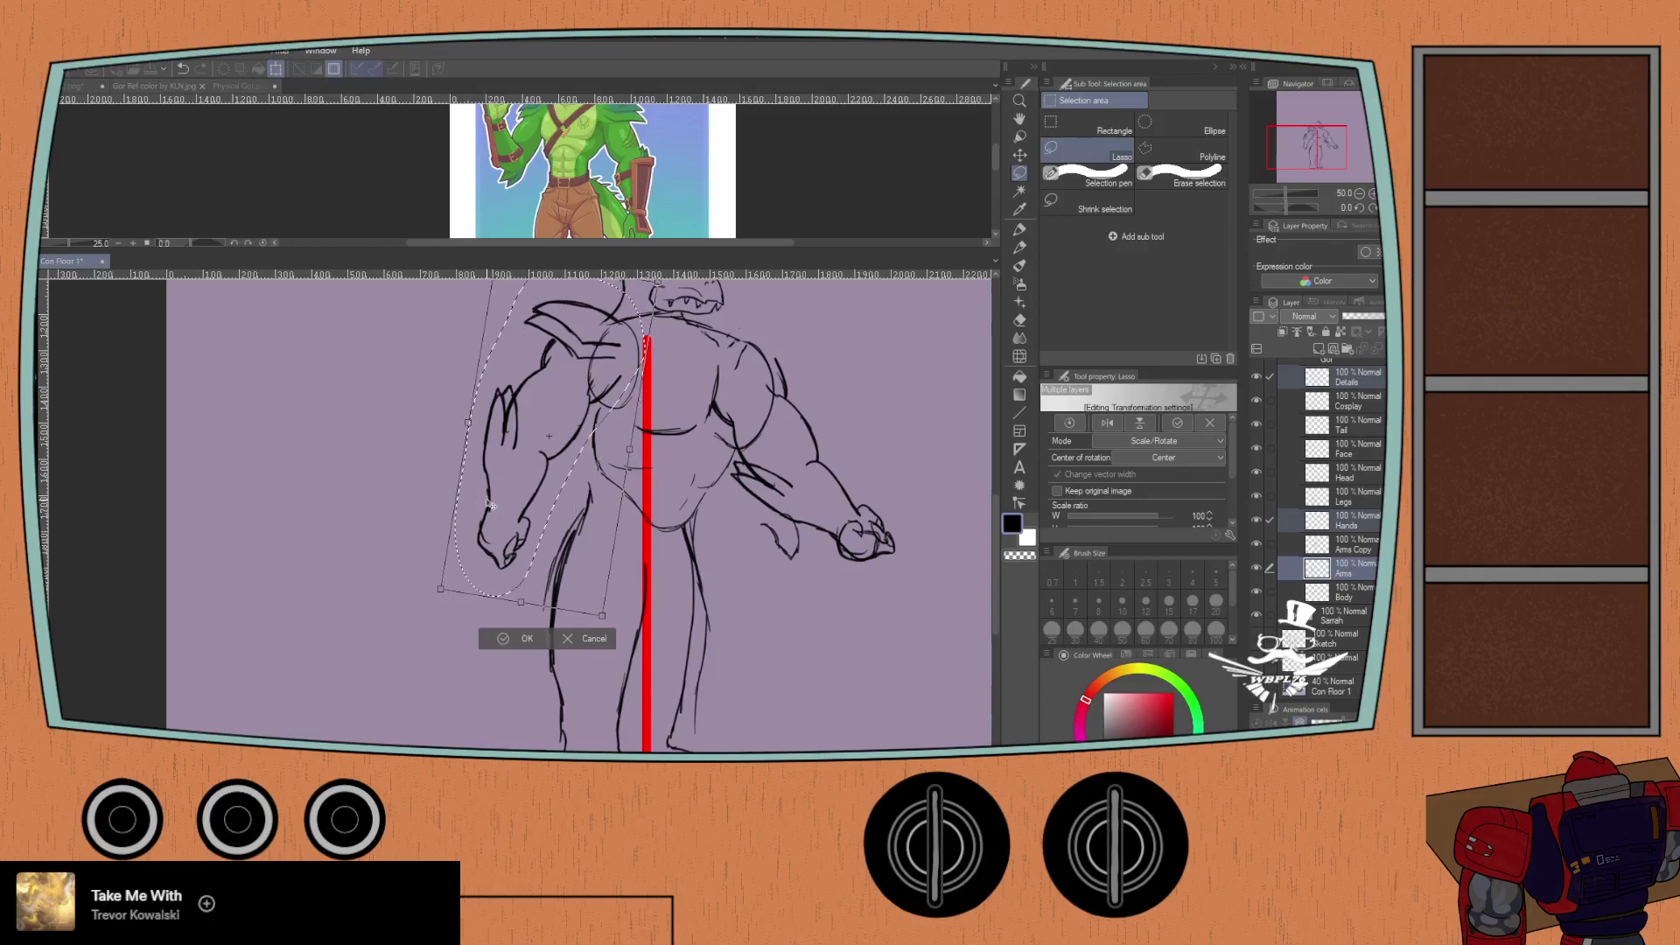
pyautogui.click(502, 640)
pyautogui.click(417, 617)
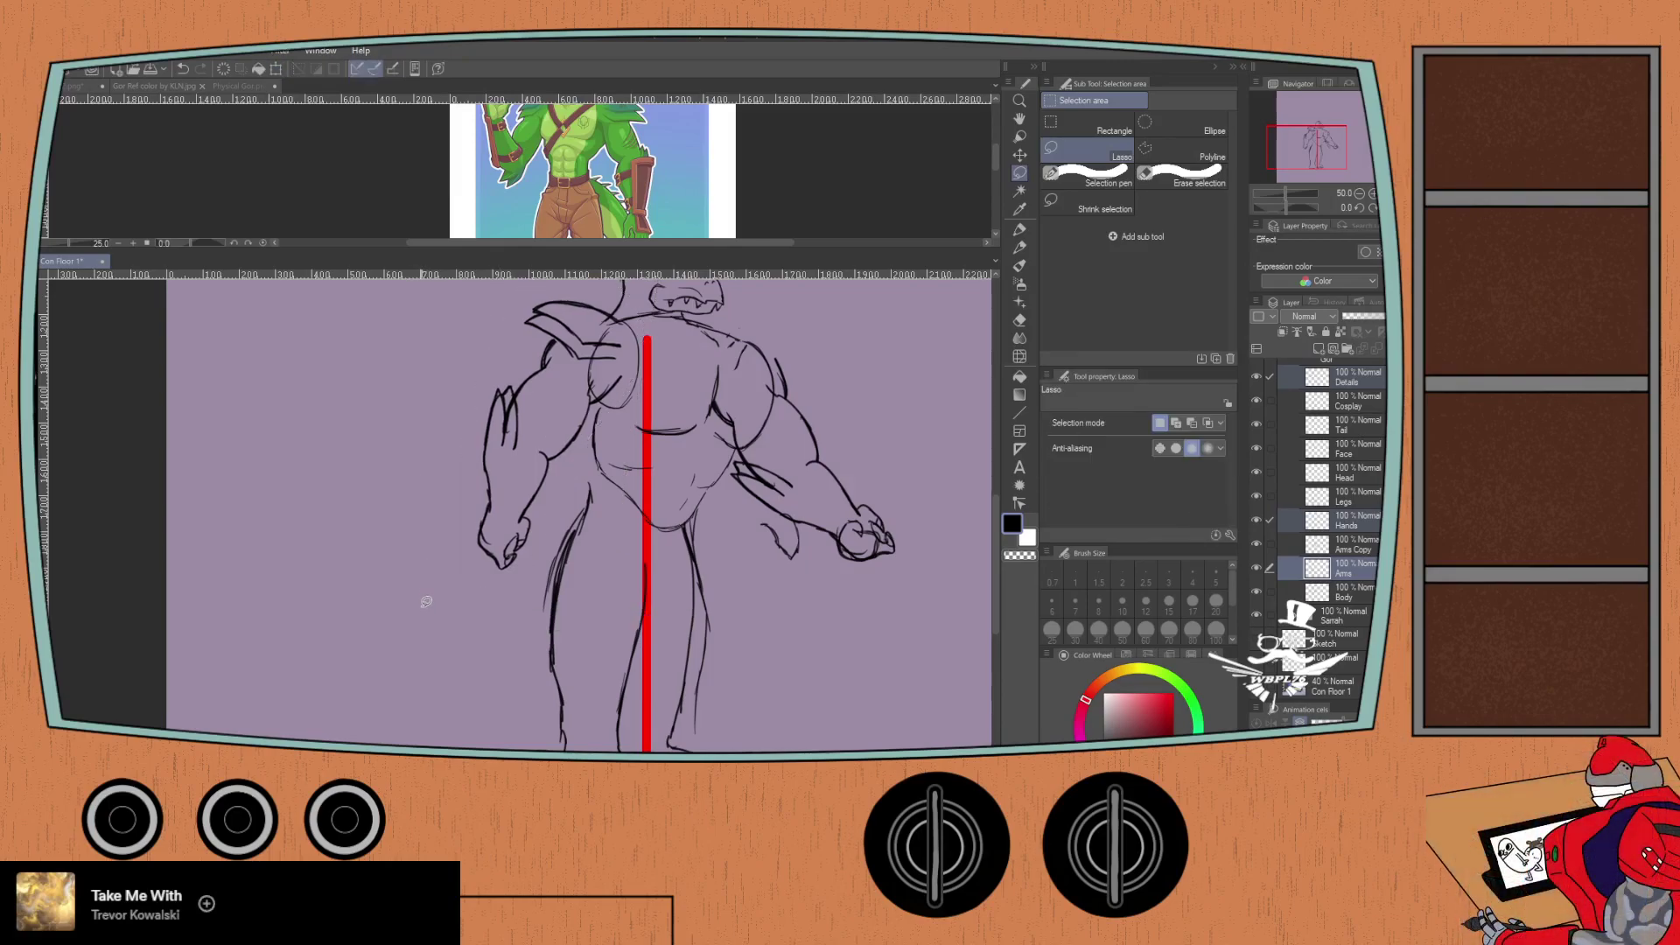
pyautogui.moveTo(437, 416); pyautogui.dragTo(423, 481)
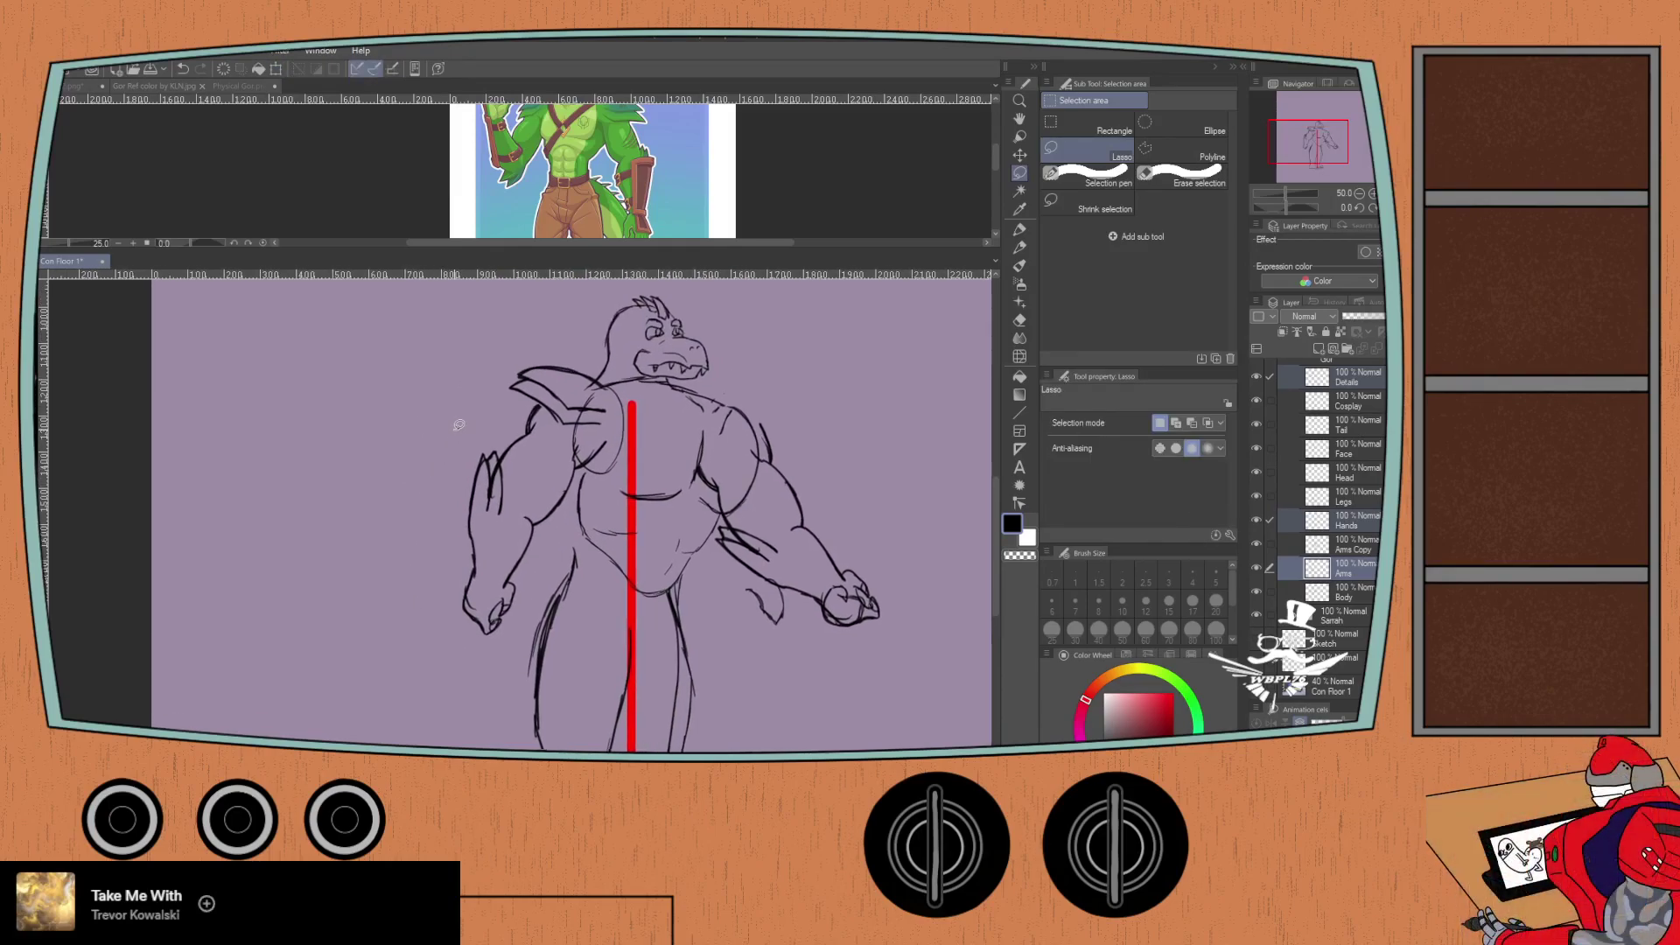
# Step: Select the Head, Face and Details layers and check the Details layer's contents by toggling its visibility
pyautogui.click(1329, 472)
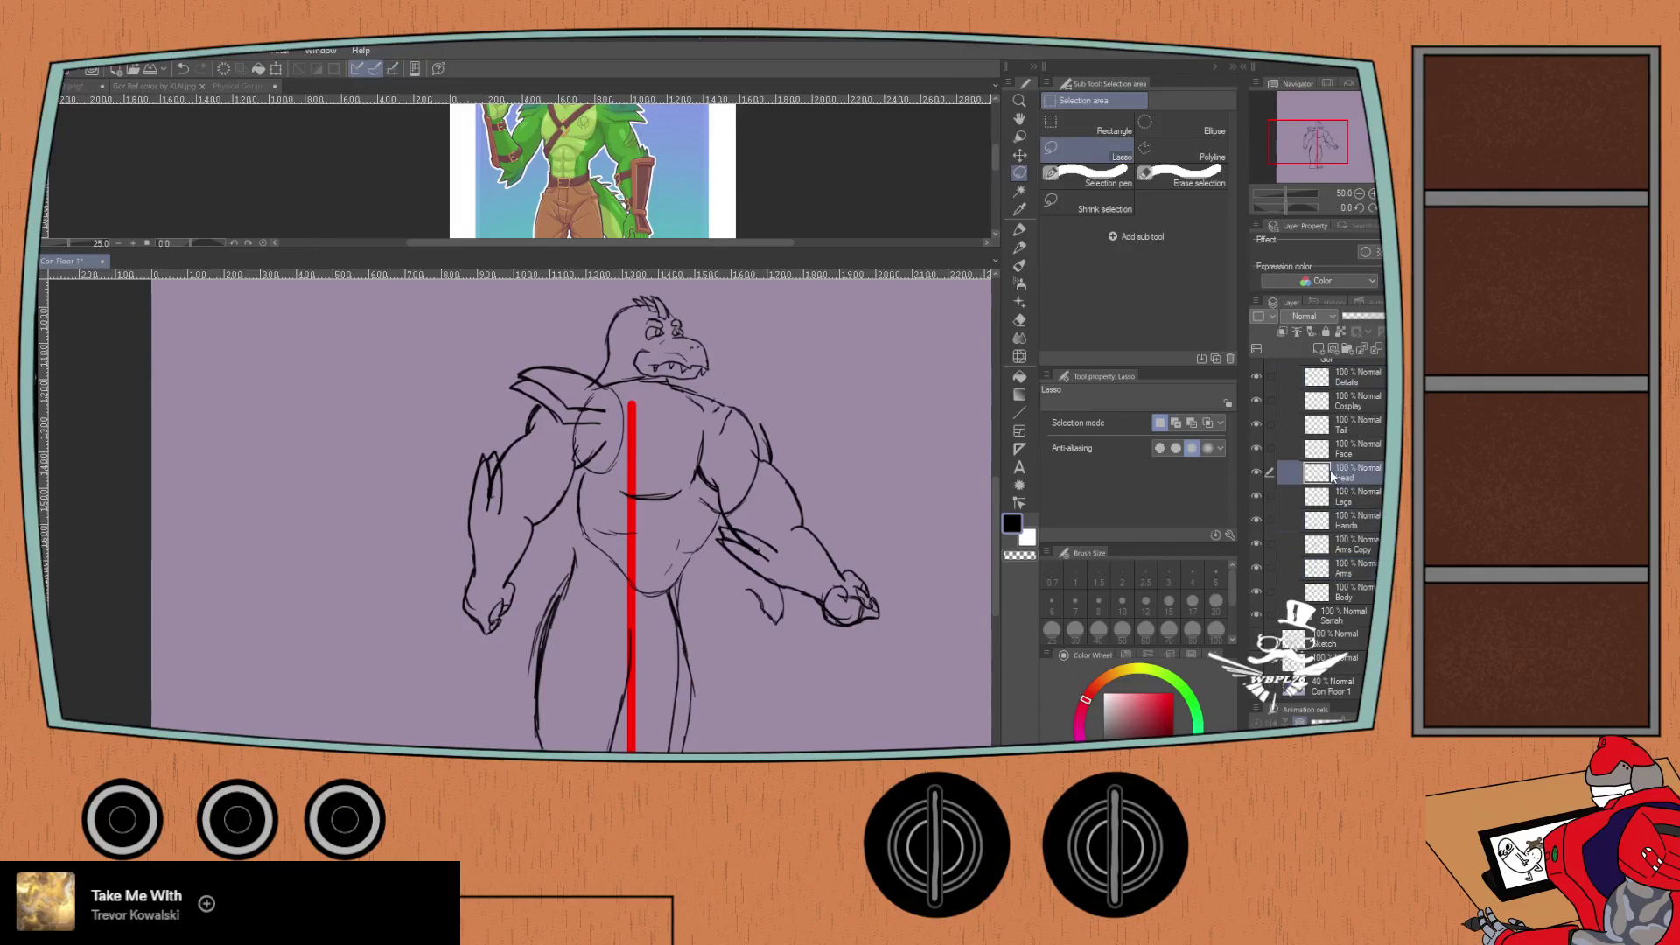
pyautogui.click(1270, 447)
pyautogui.click(1269, 377)
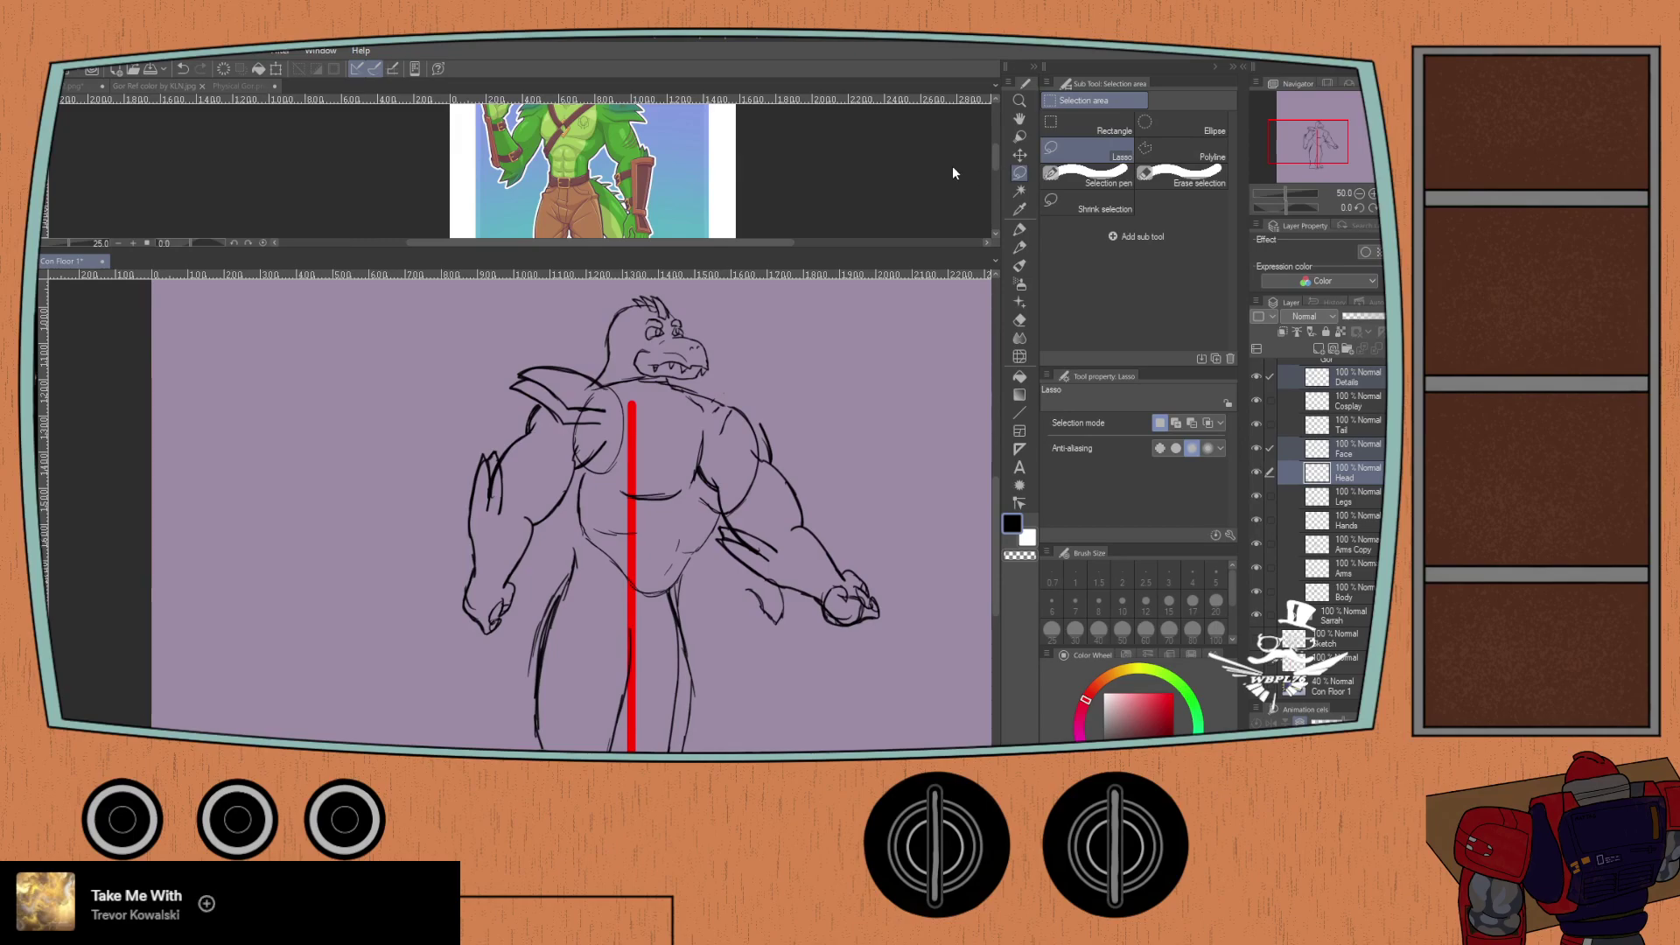
pyautogui.moveTo(578, 325); pyautogui.dragTo(575, 382)
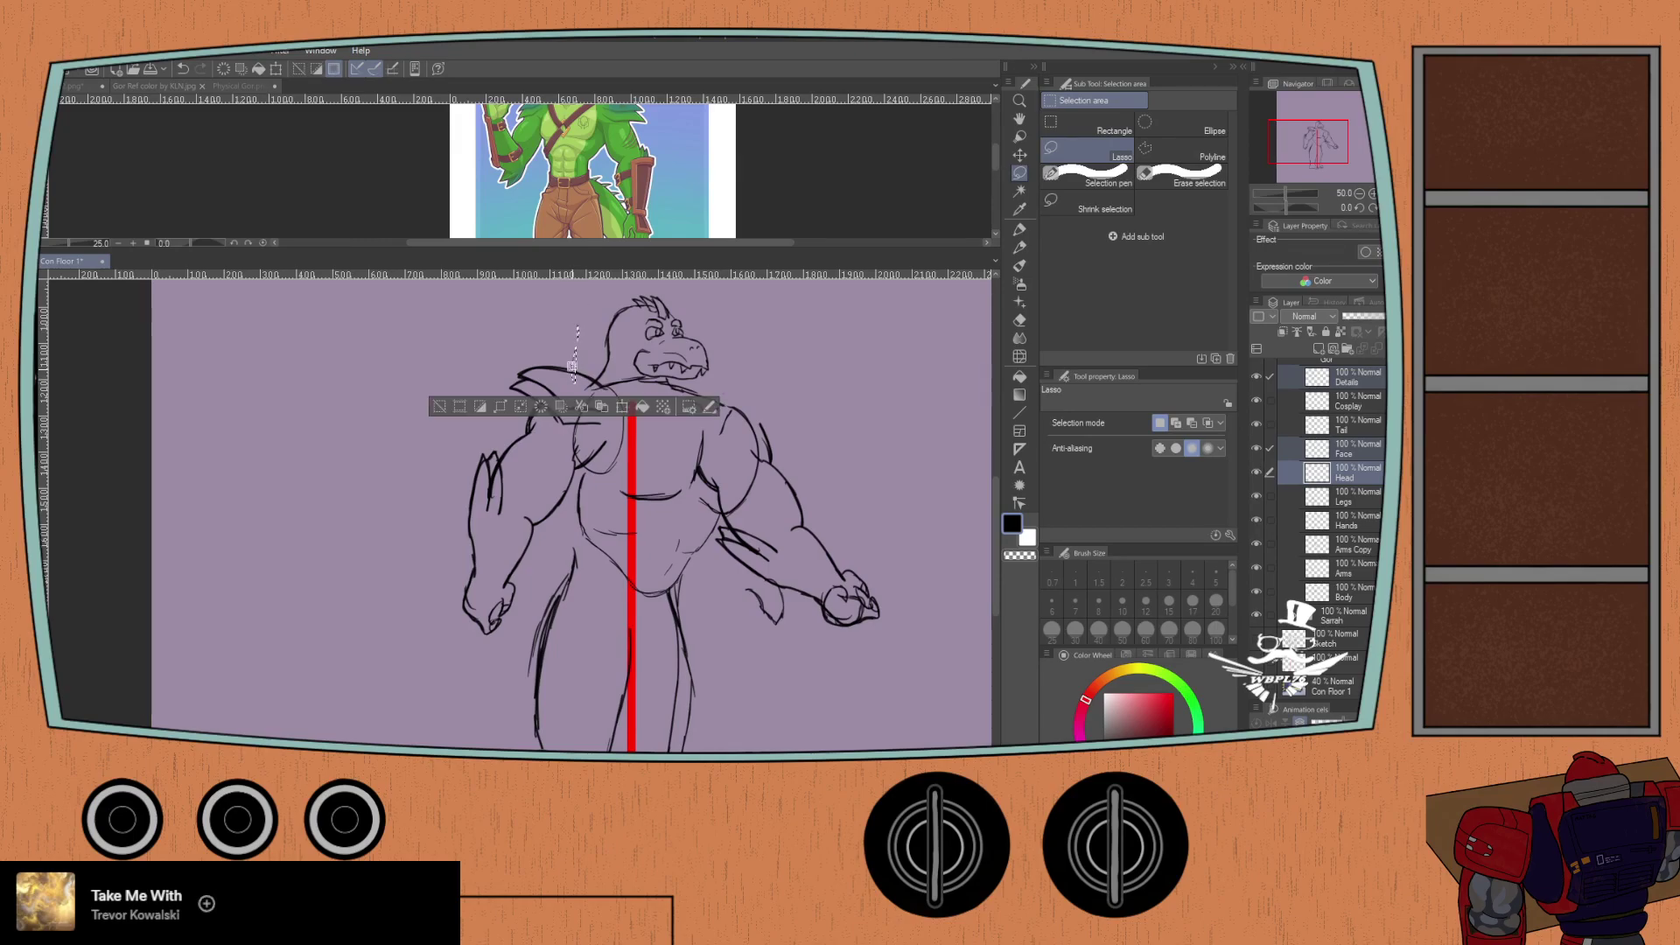
pyautogui.click(571, 333)
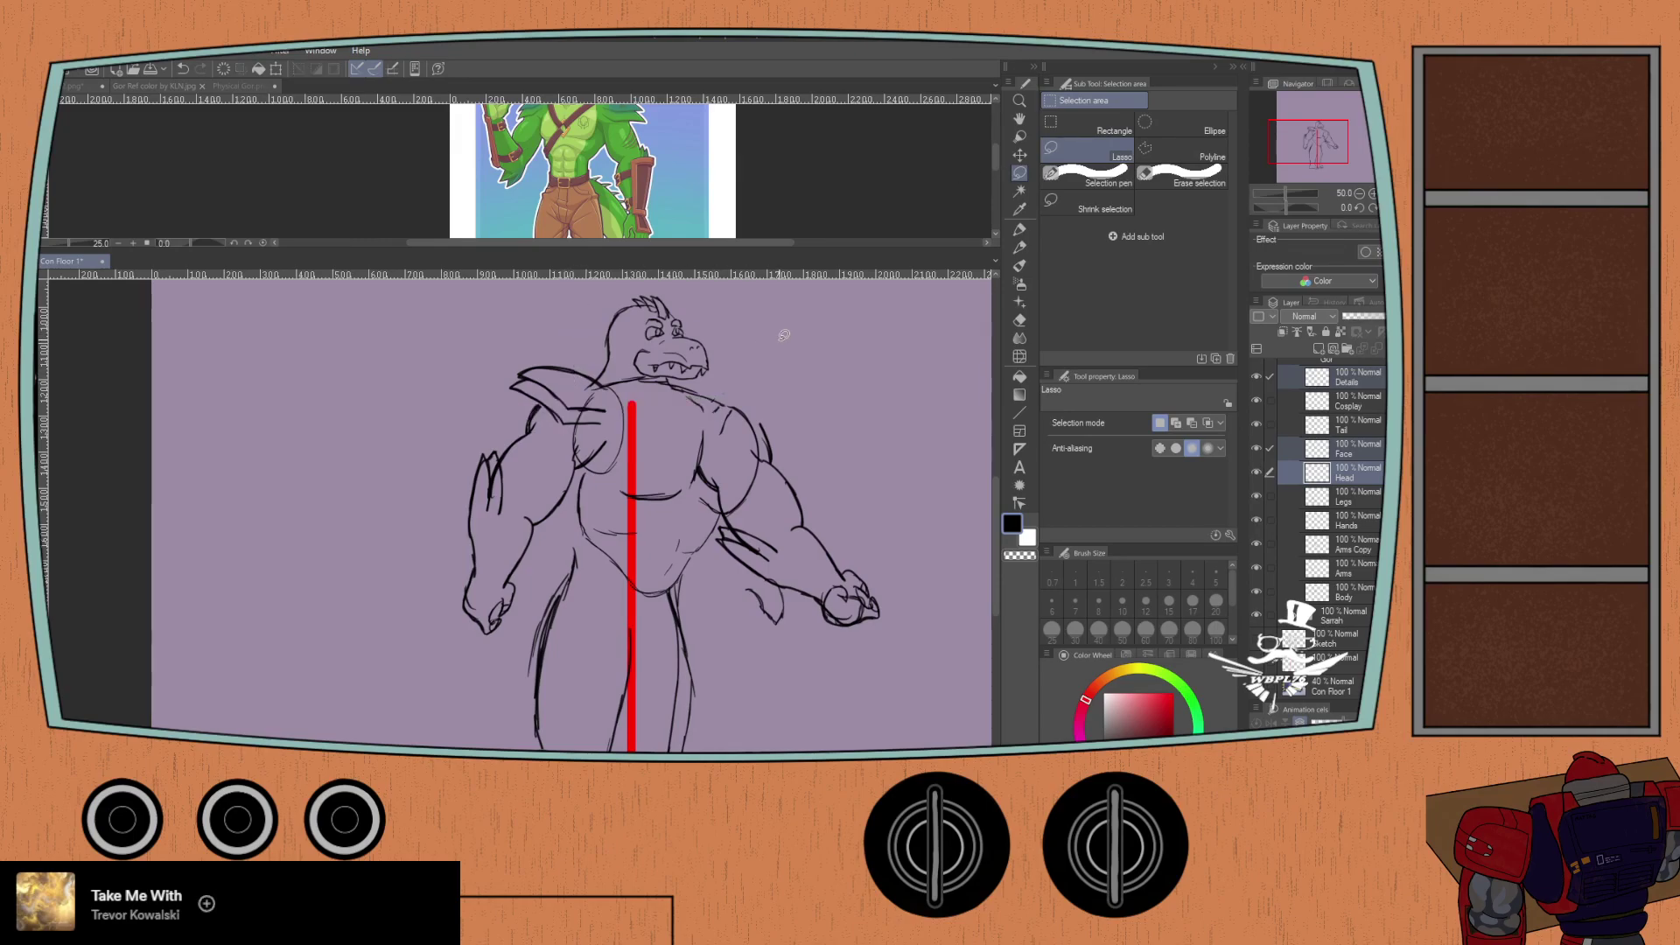
pyautogui.click(1256, 376)
pyautogui.click(1256, 376)
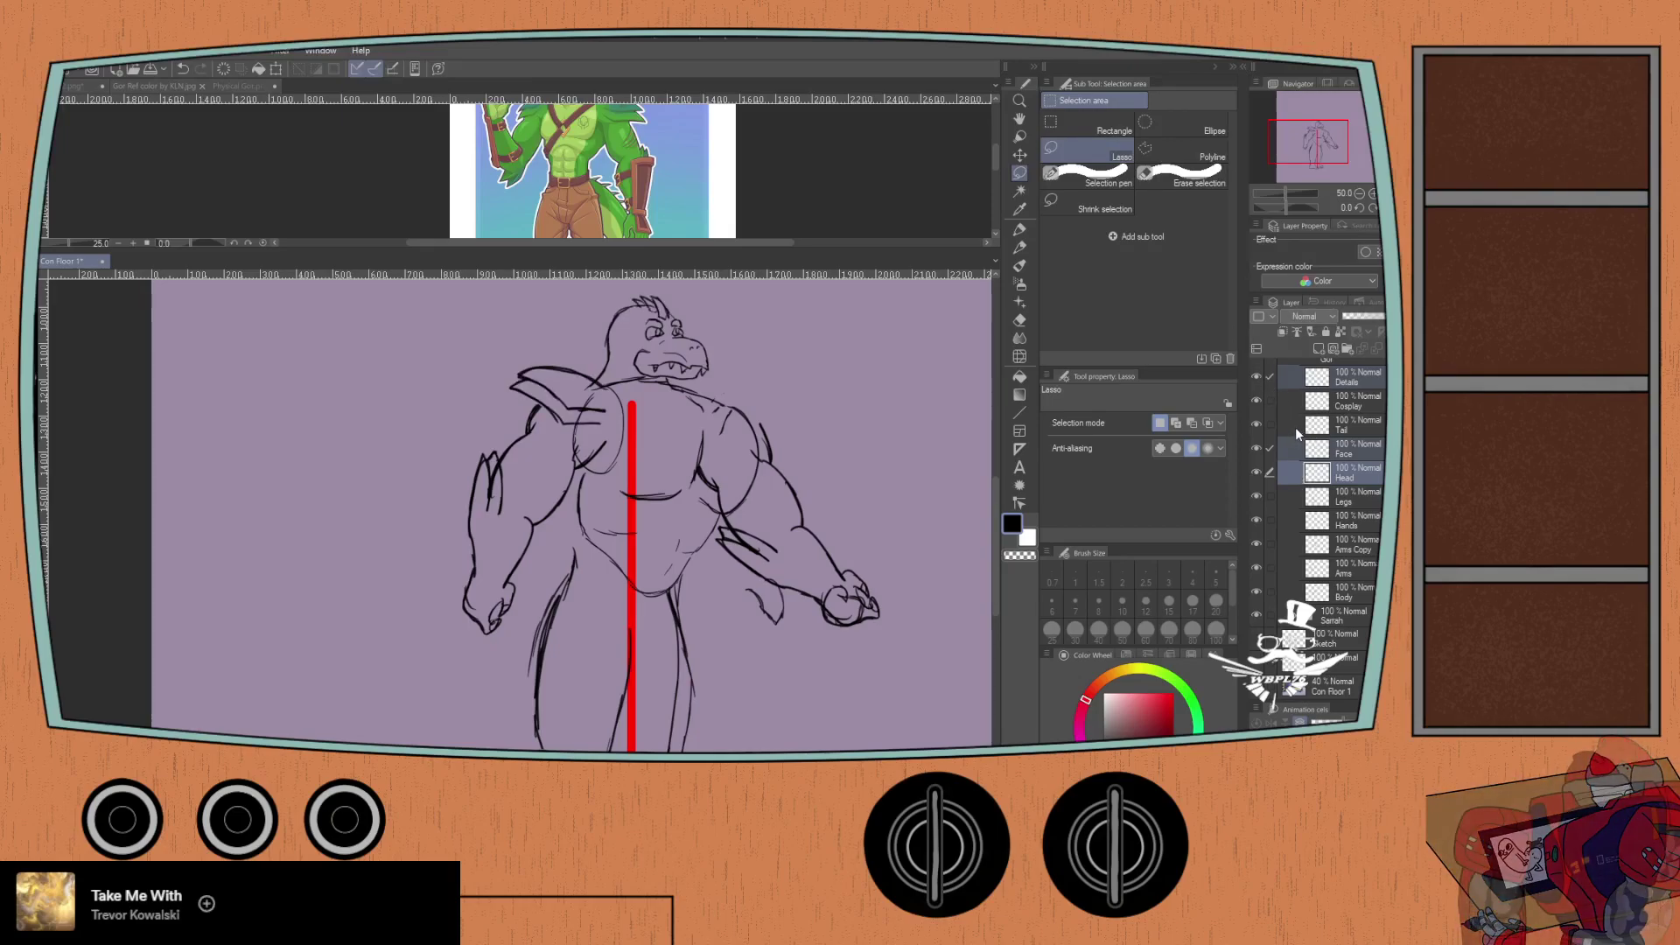
pyautogui.click(1256, 376)
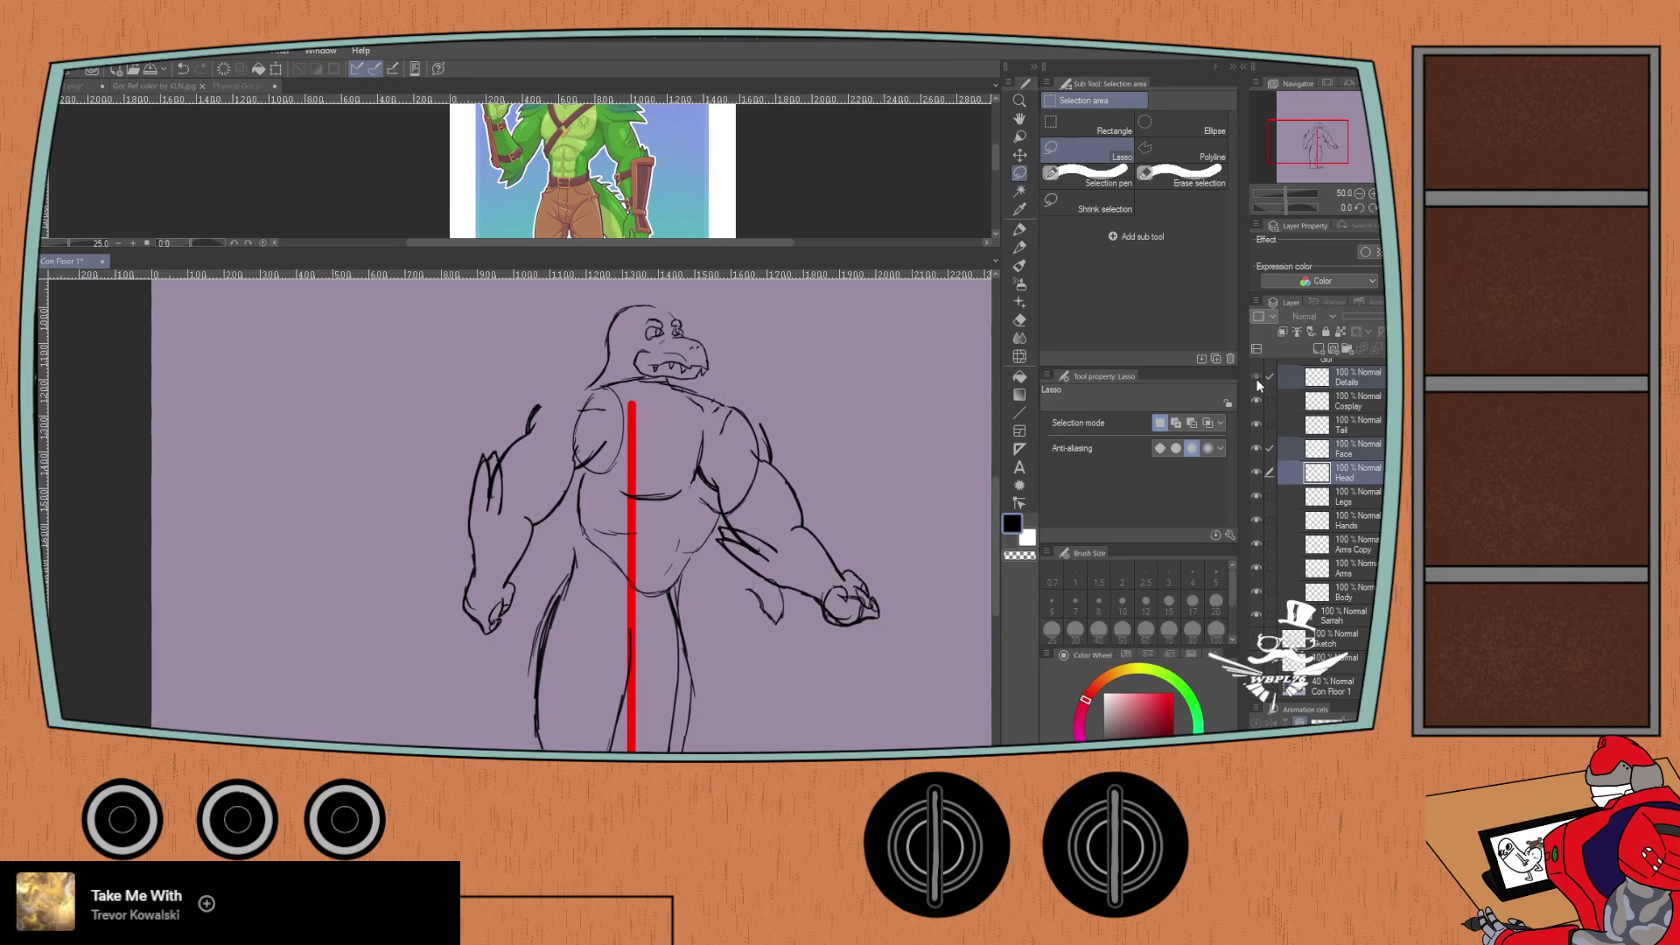
pyautogui.click(1256, 376)
pyautogui.click(1303, 453)
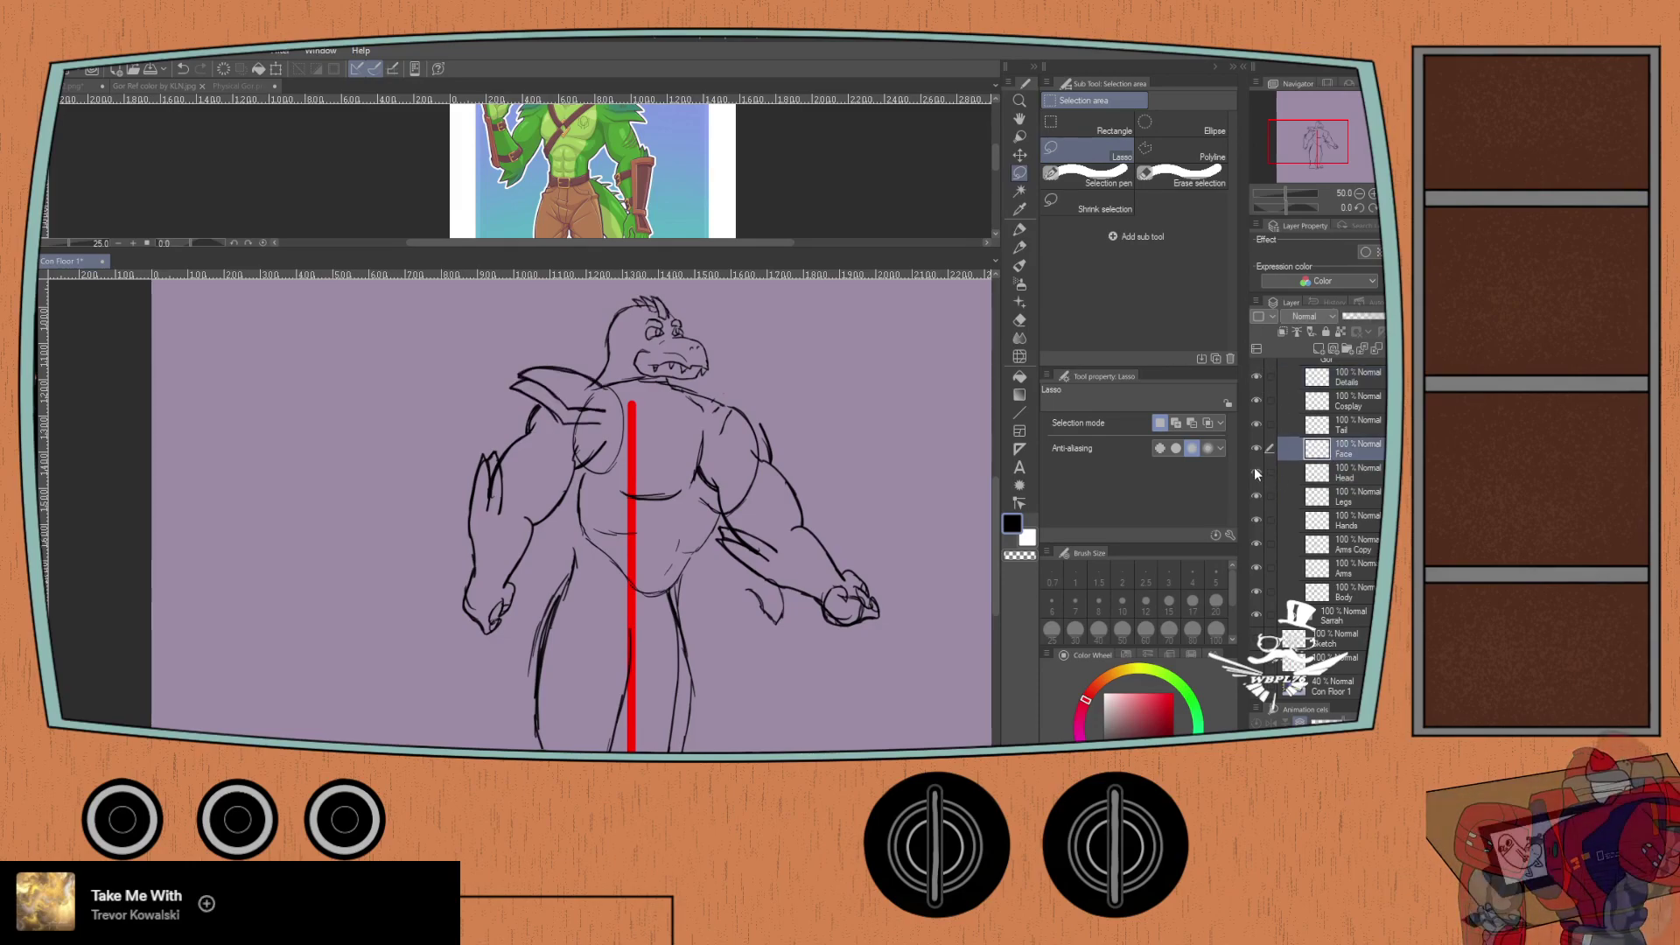
# Step: Rotate the head about 9° clockwise, shift it right and down, then fine-tune its position
pyautogui.hotkey('ctrl', 't')
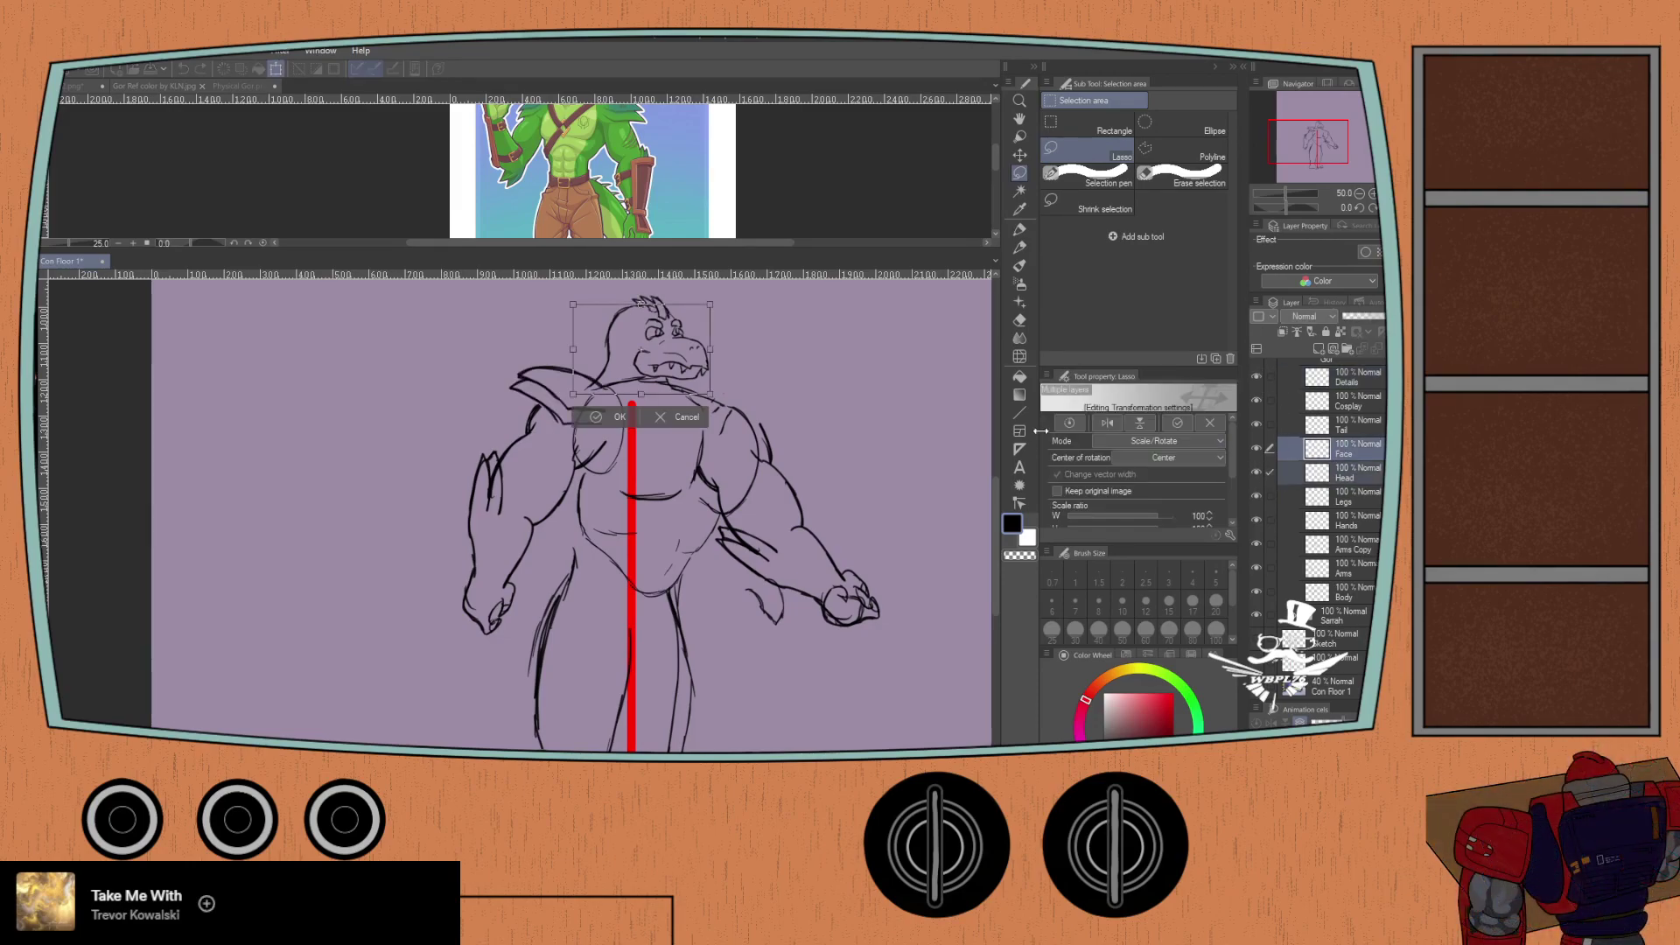
pyautogui.moveTo(728, 363); pyautogui.dragTo(725, 377)
pyautogui.moveTo(592, 350)
pyautogui.mouseDown()
pyautogui.moveTo(617, 368)
pyautogui.moveTo(589, 352)
pyautogui.mouseUp()
pyautogui.scroll(1, 586, 348)
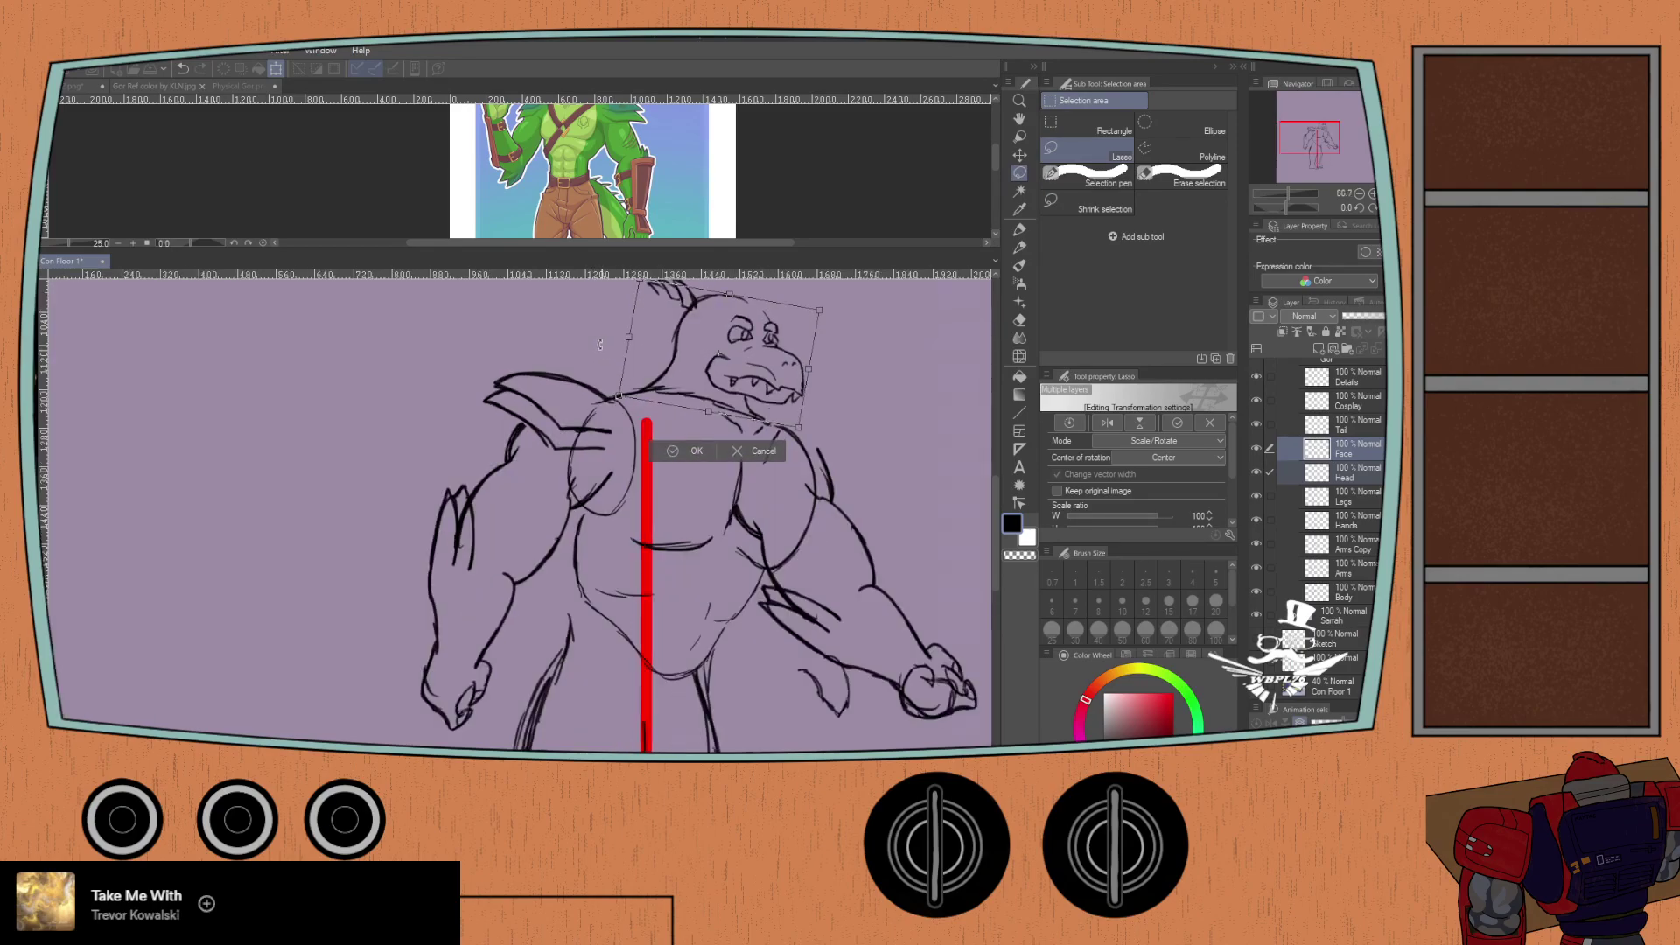
pyautogui.moveTo(645, 362); pyautogui.dragTo(654, 364)
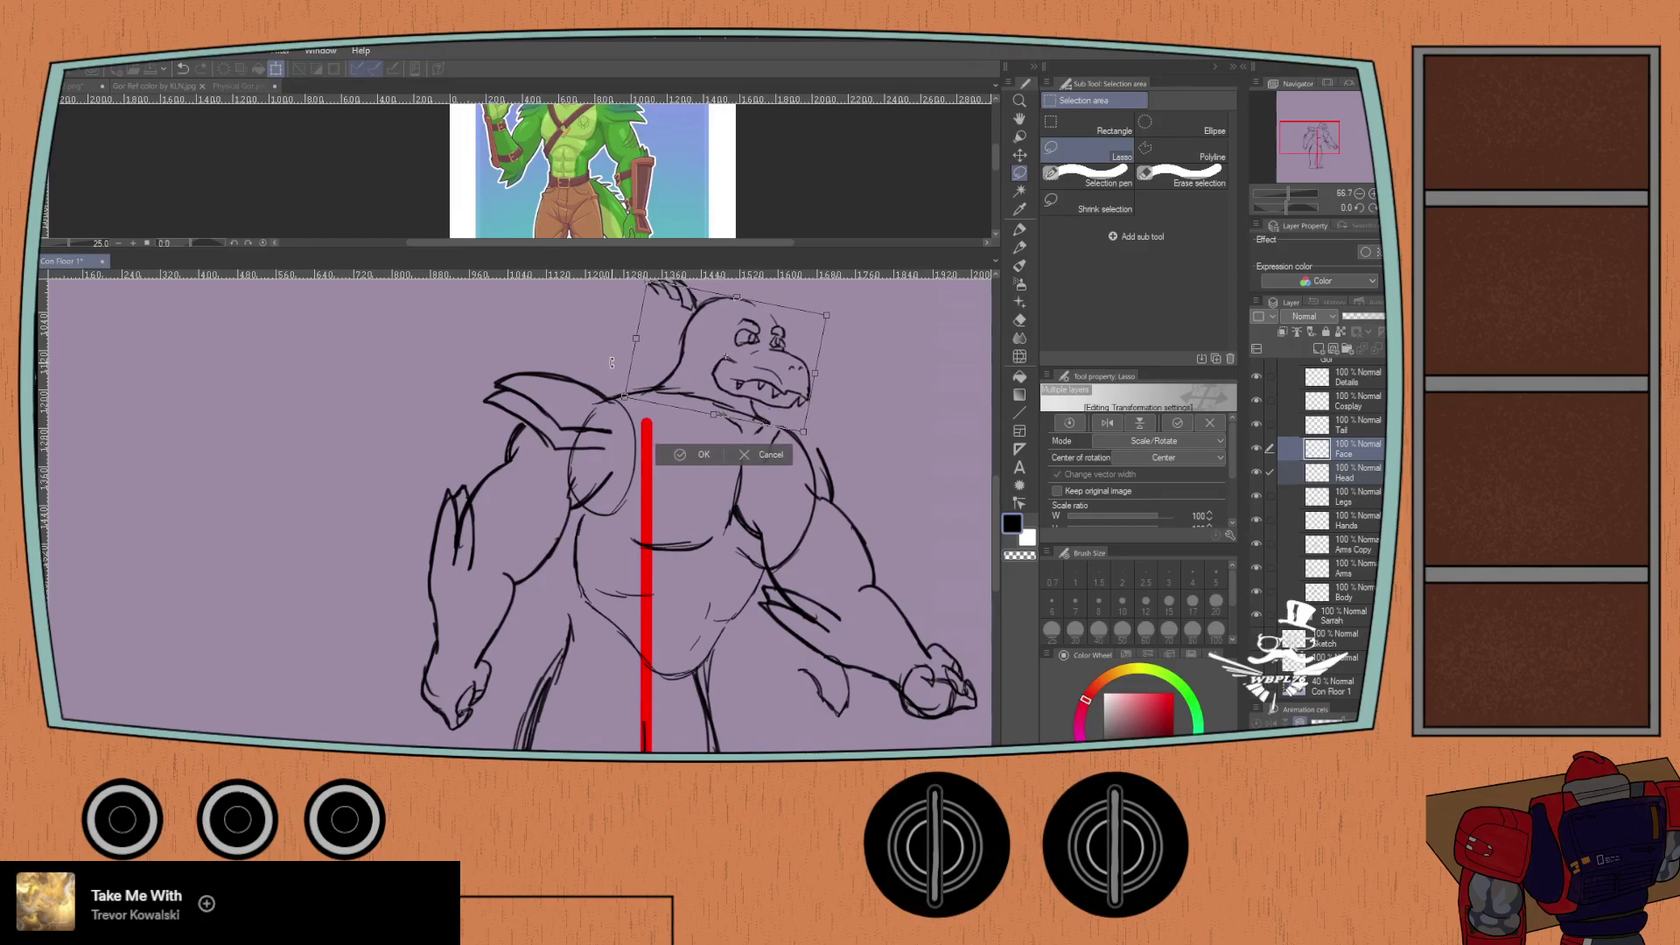
pyautogui.click(681, 454)
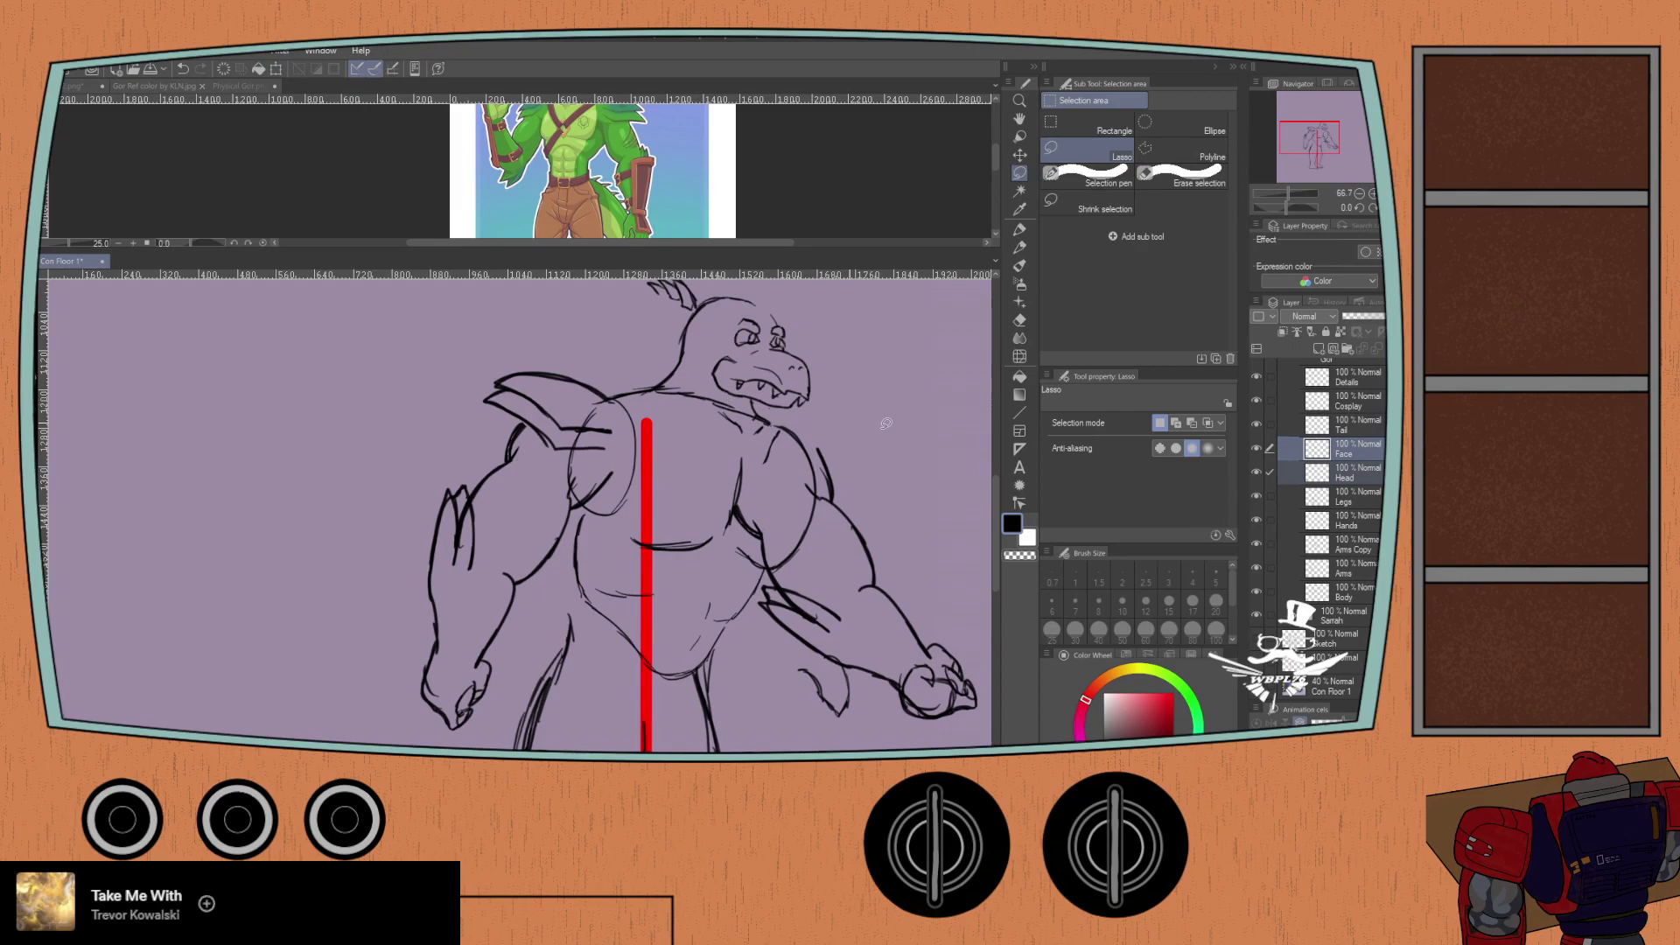
pyautogui.hotkey('ctrl', 't')
pyautogui.moveTo(691, 335)
pyautogui.mouseDown()
pyautogui.moveTo(713, 350)
pyautogui.moveTo(698, 384)
pyautogui.moveTo(723, 358)
pyautogui.moveTo(708, 350)
pyautogui.mouseUp()
pyautogui.click(717, 432)
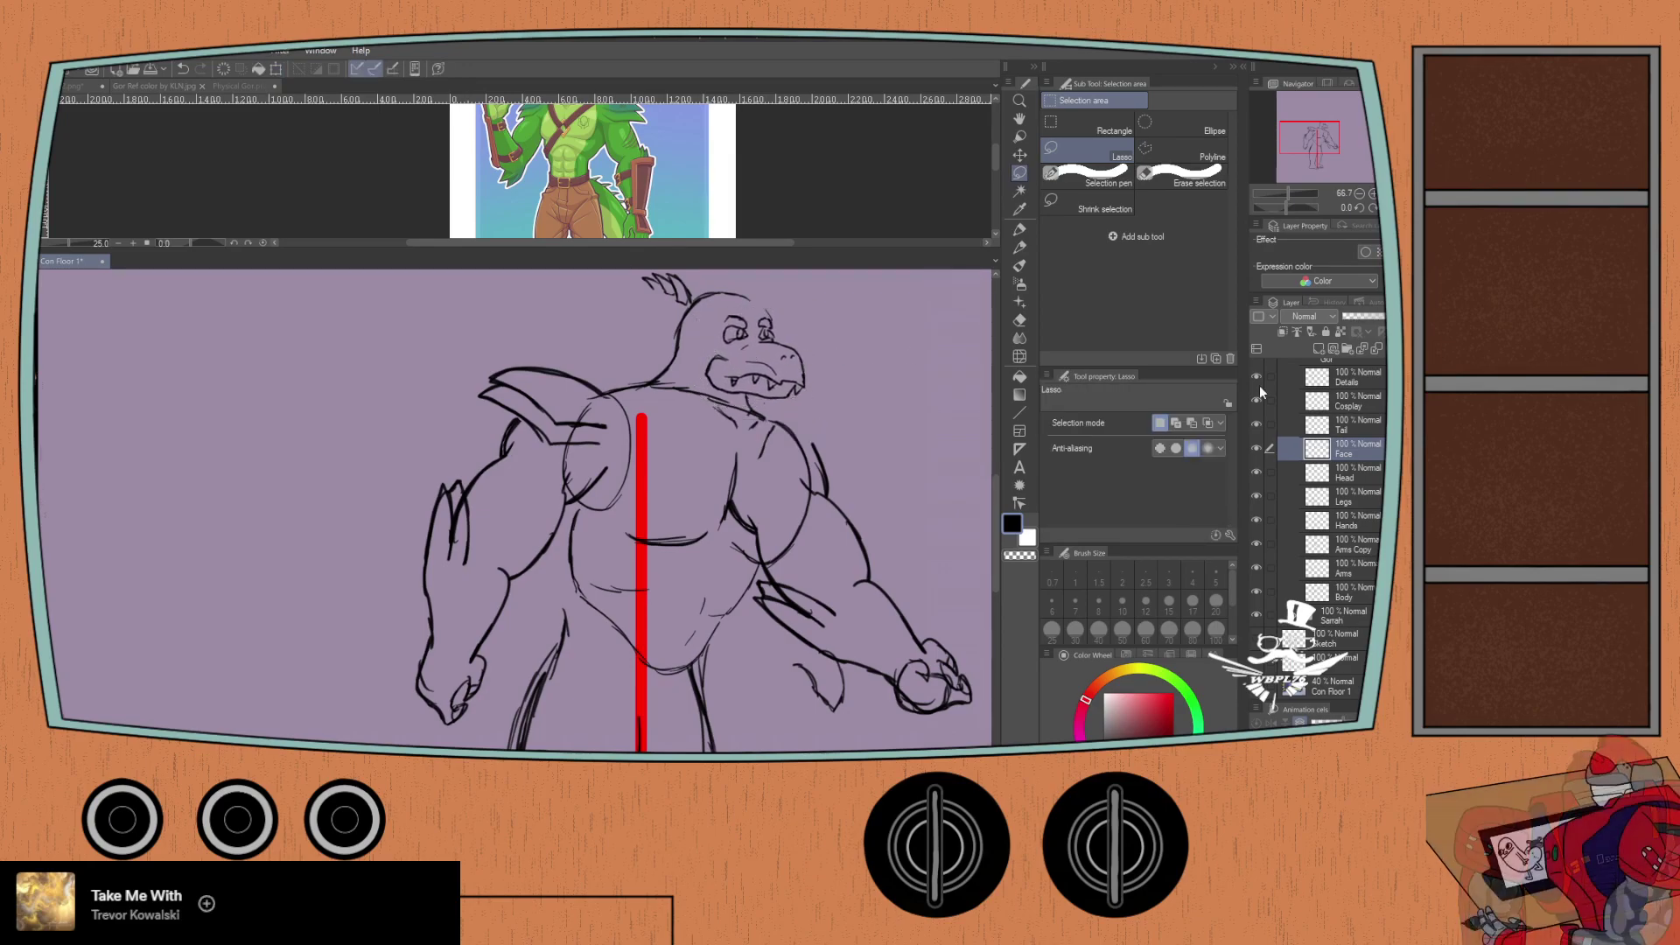
# Step: Select the horns on the Details layer and move them right onto the top of the head
pyautogui.click(1344, 383)
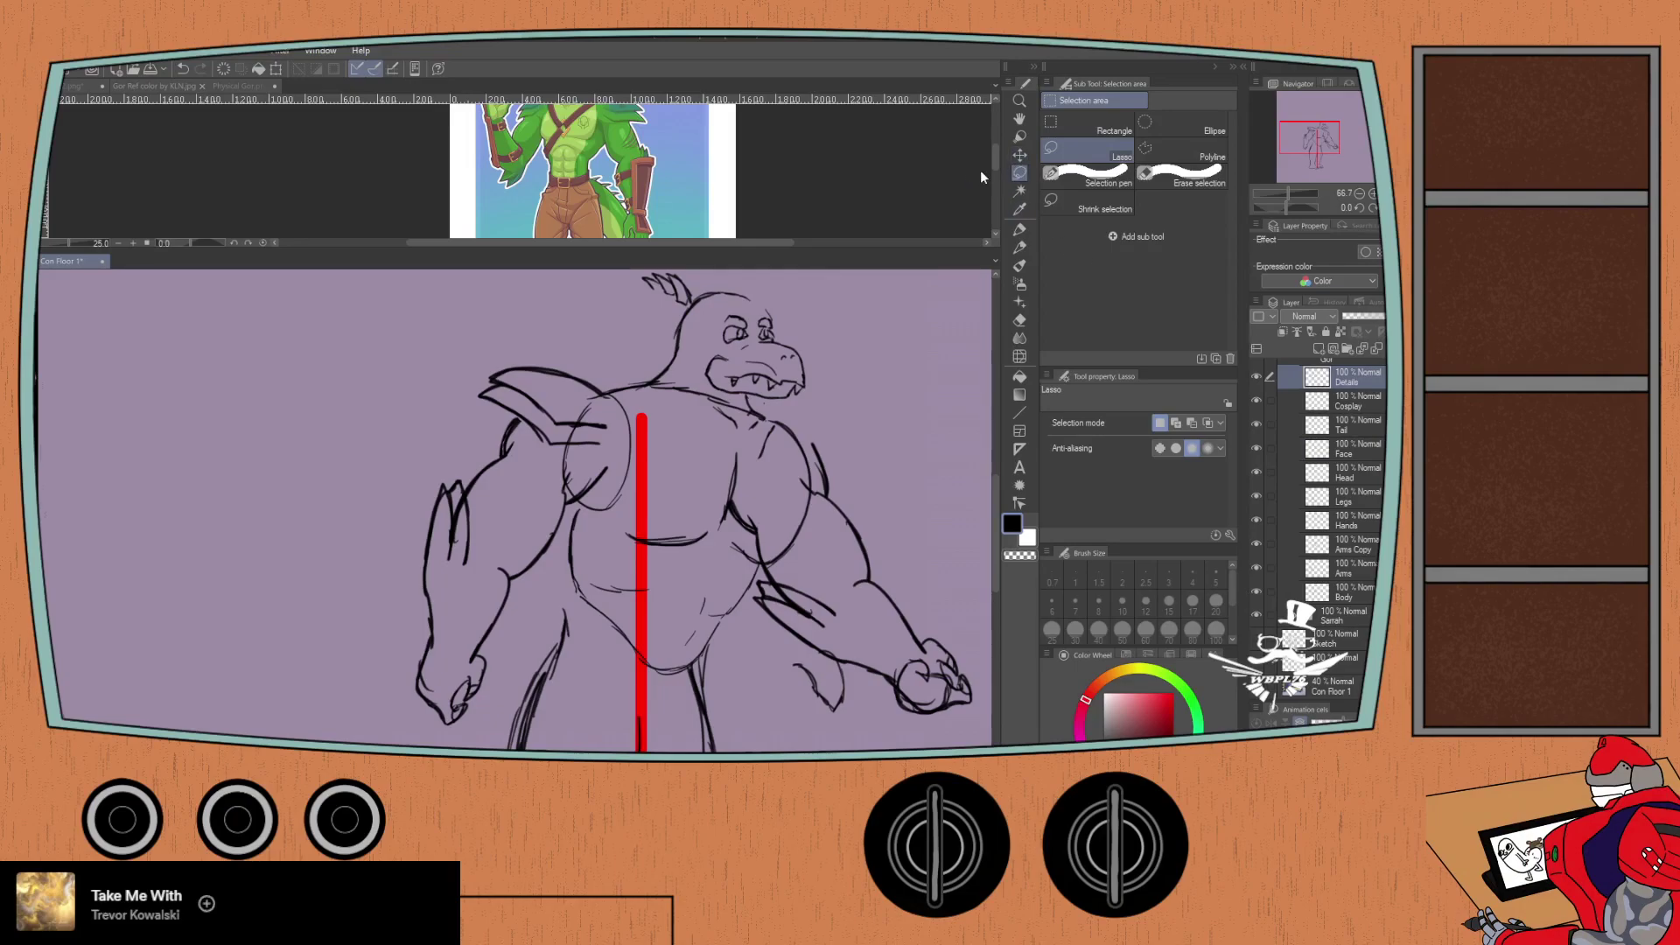
pyautogui.moveTo(645, 269)
pyautogui.mouseDown()
pyautogui.moveTo(629, 297)
pyautogui.moveTo(730, 306)
pyautogui.mouseUp()
pyautogui.click(692, 339)
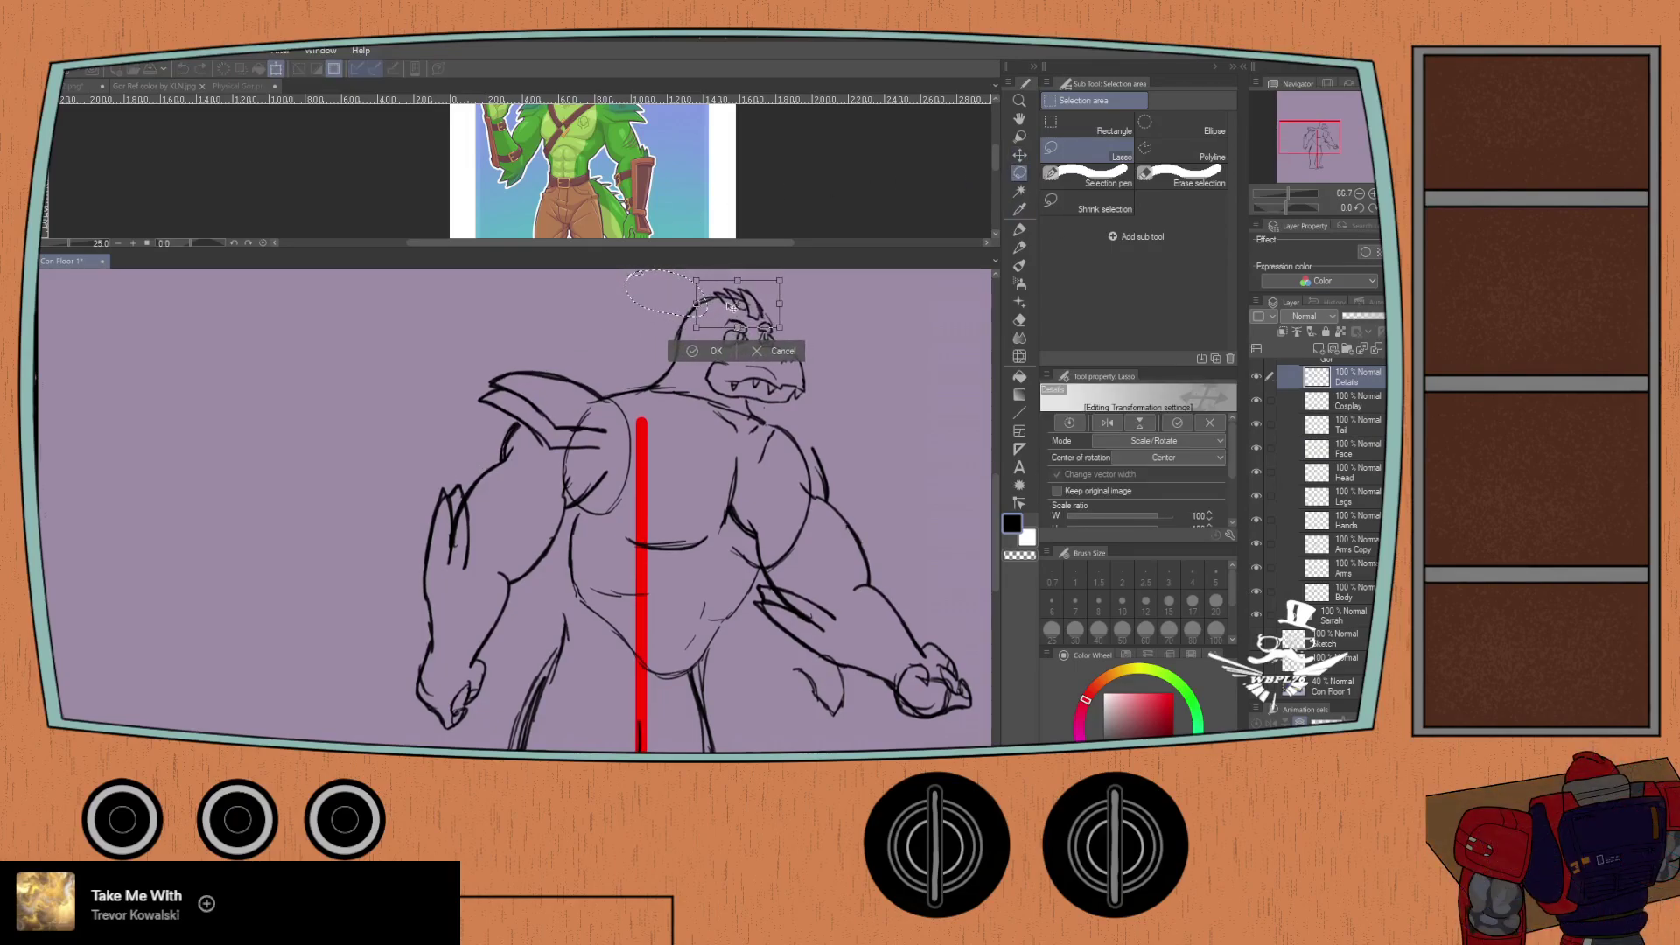
pyautogui.click(709, 351)
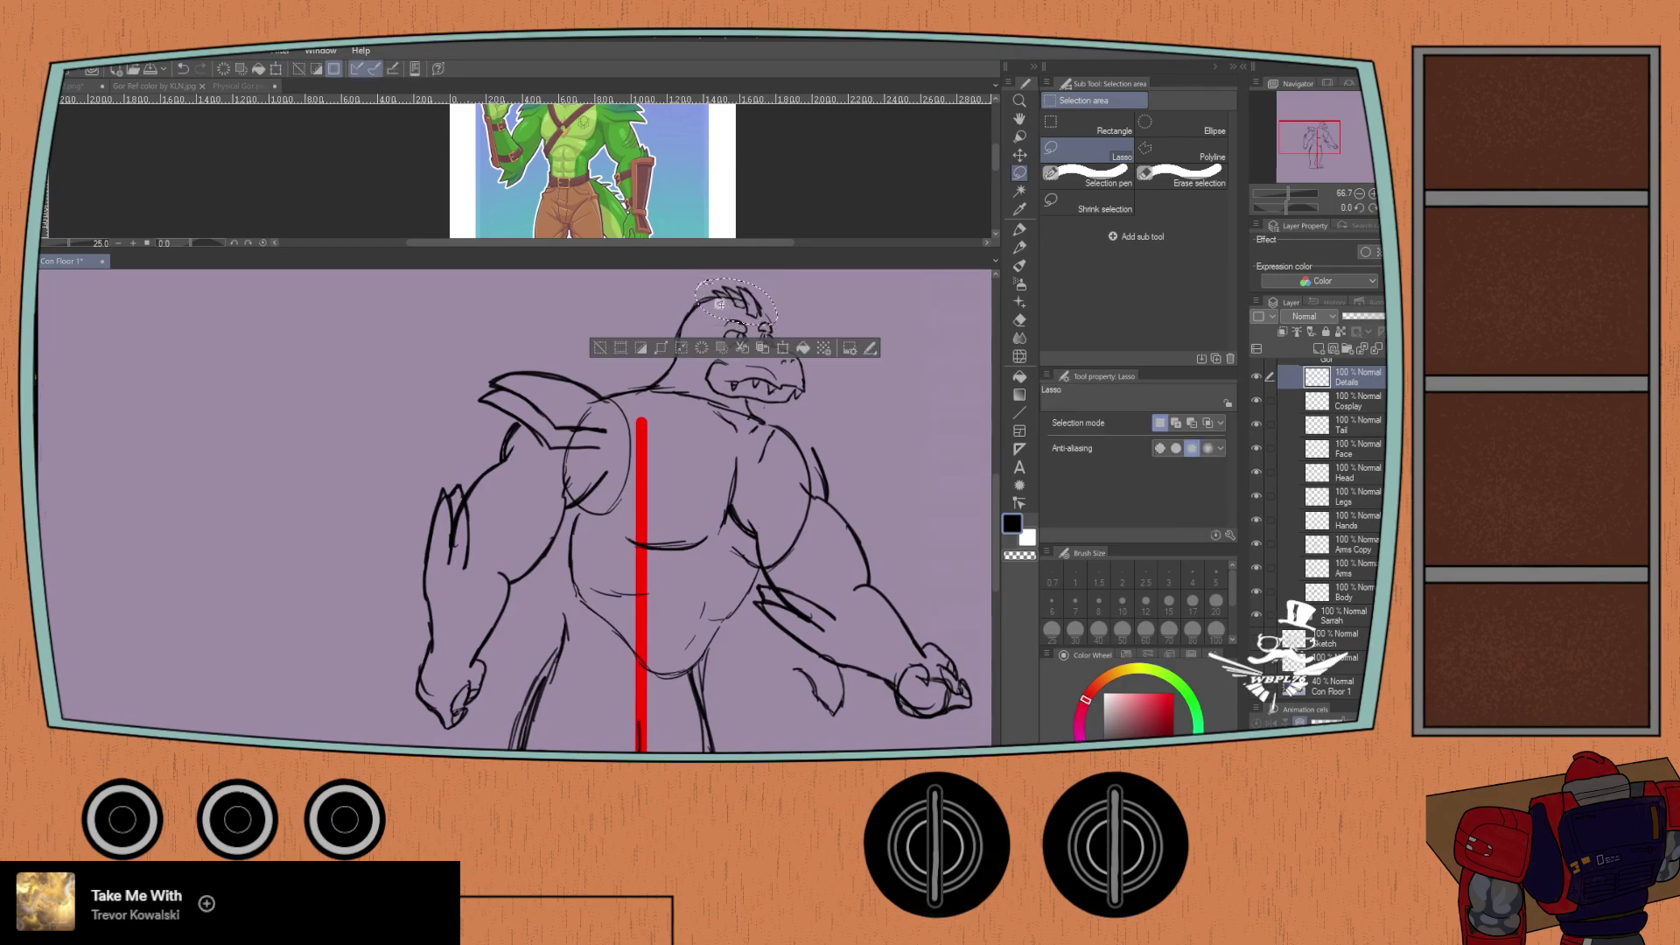
pyautogui.click(600, 347)
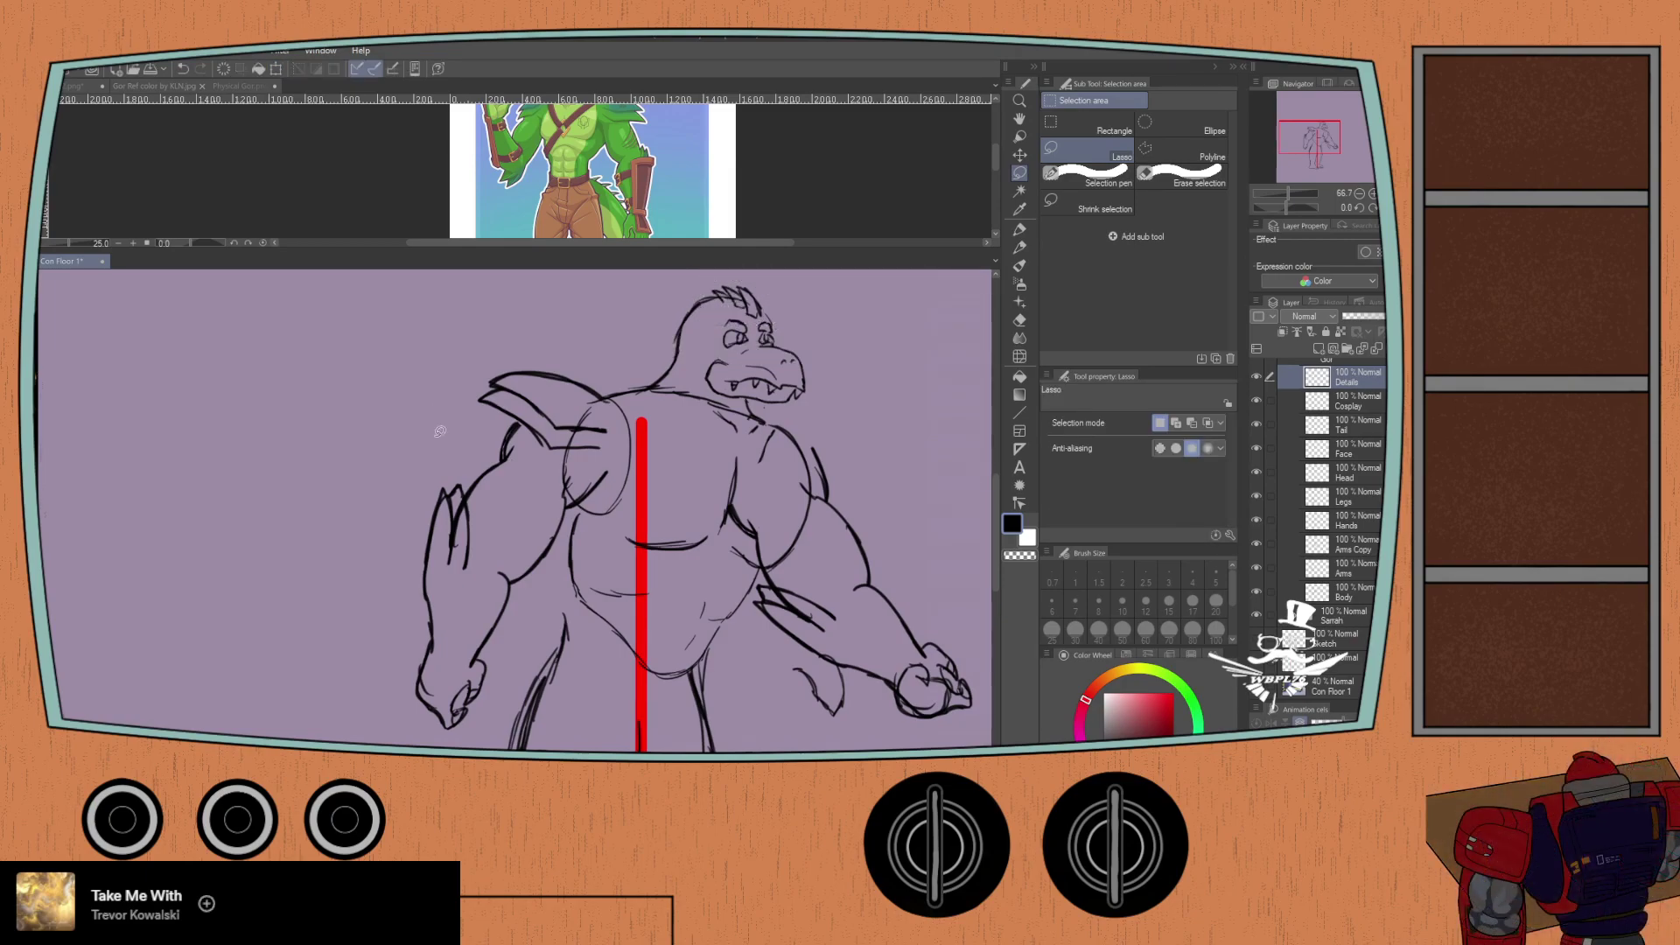
pyautogui.scroll(-1, 454, 516)
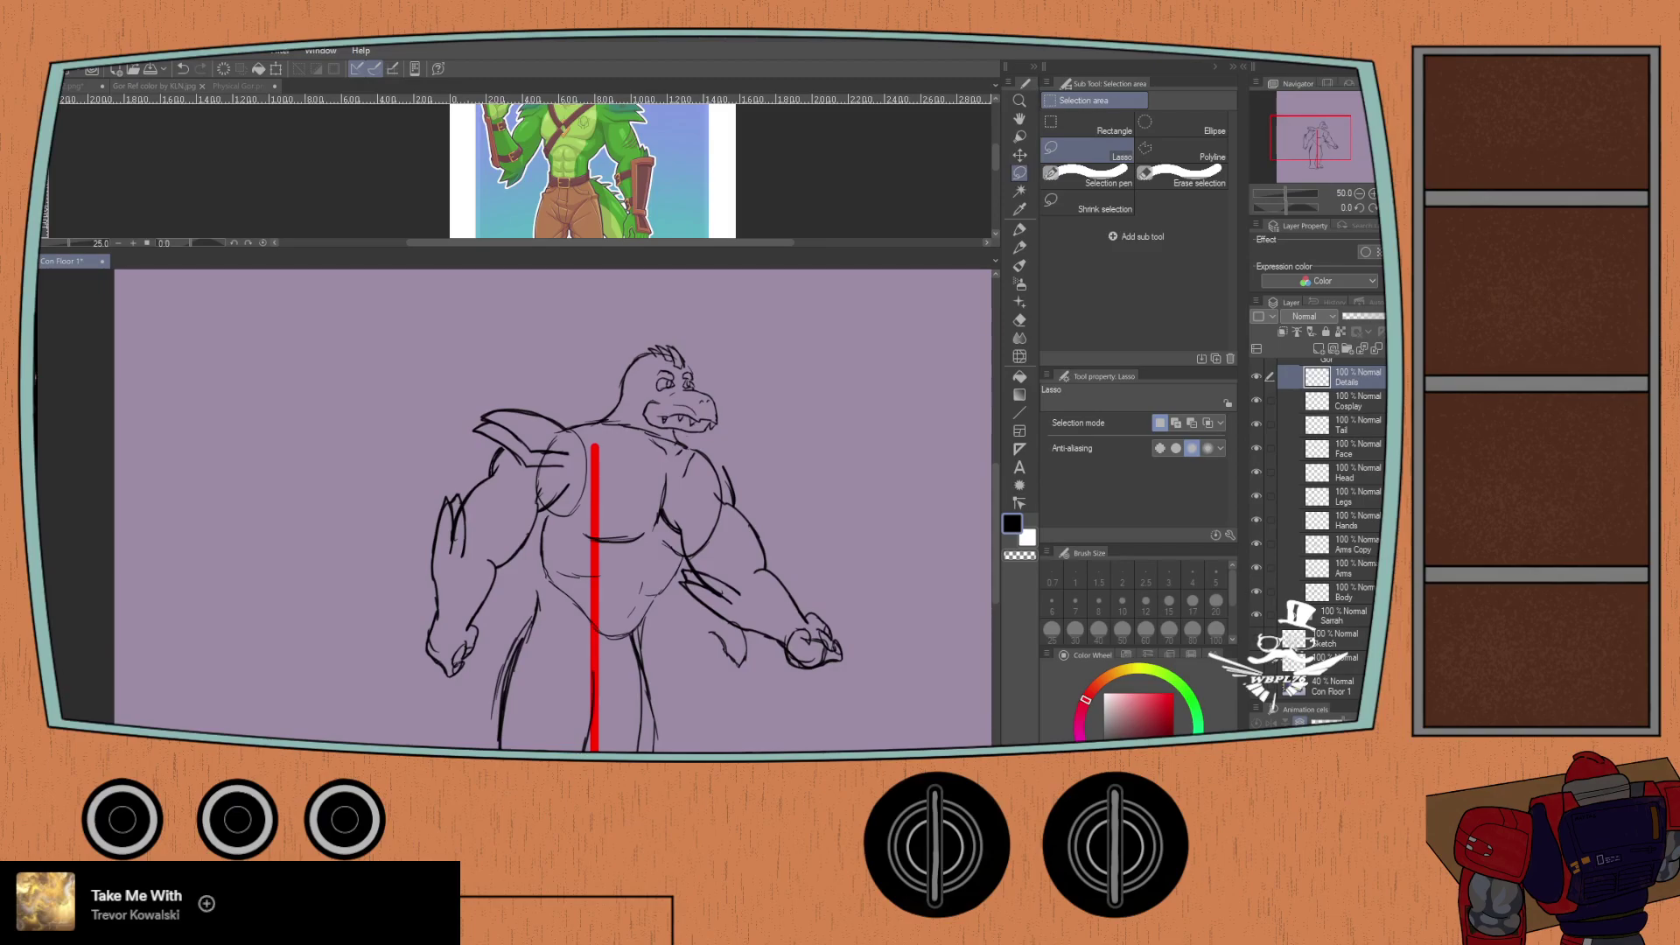
pyautogui.click(1346, 496)
# Step: Erase the dragon's leg lines on the Legs layer, pick the mechanical pencil, and open the reference document
pyautogui.moveTo(406, 535); pyautogui.dragTo(423, 339)
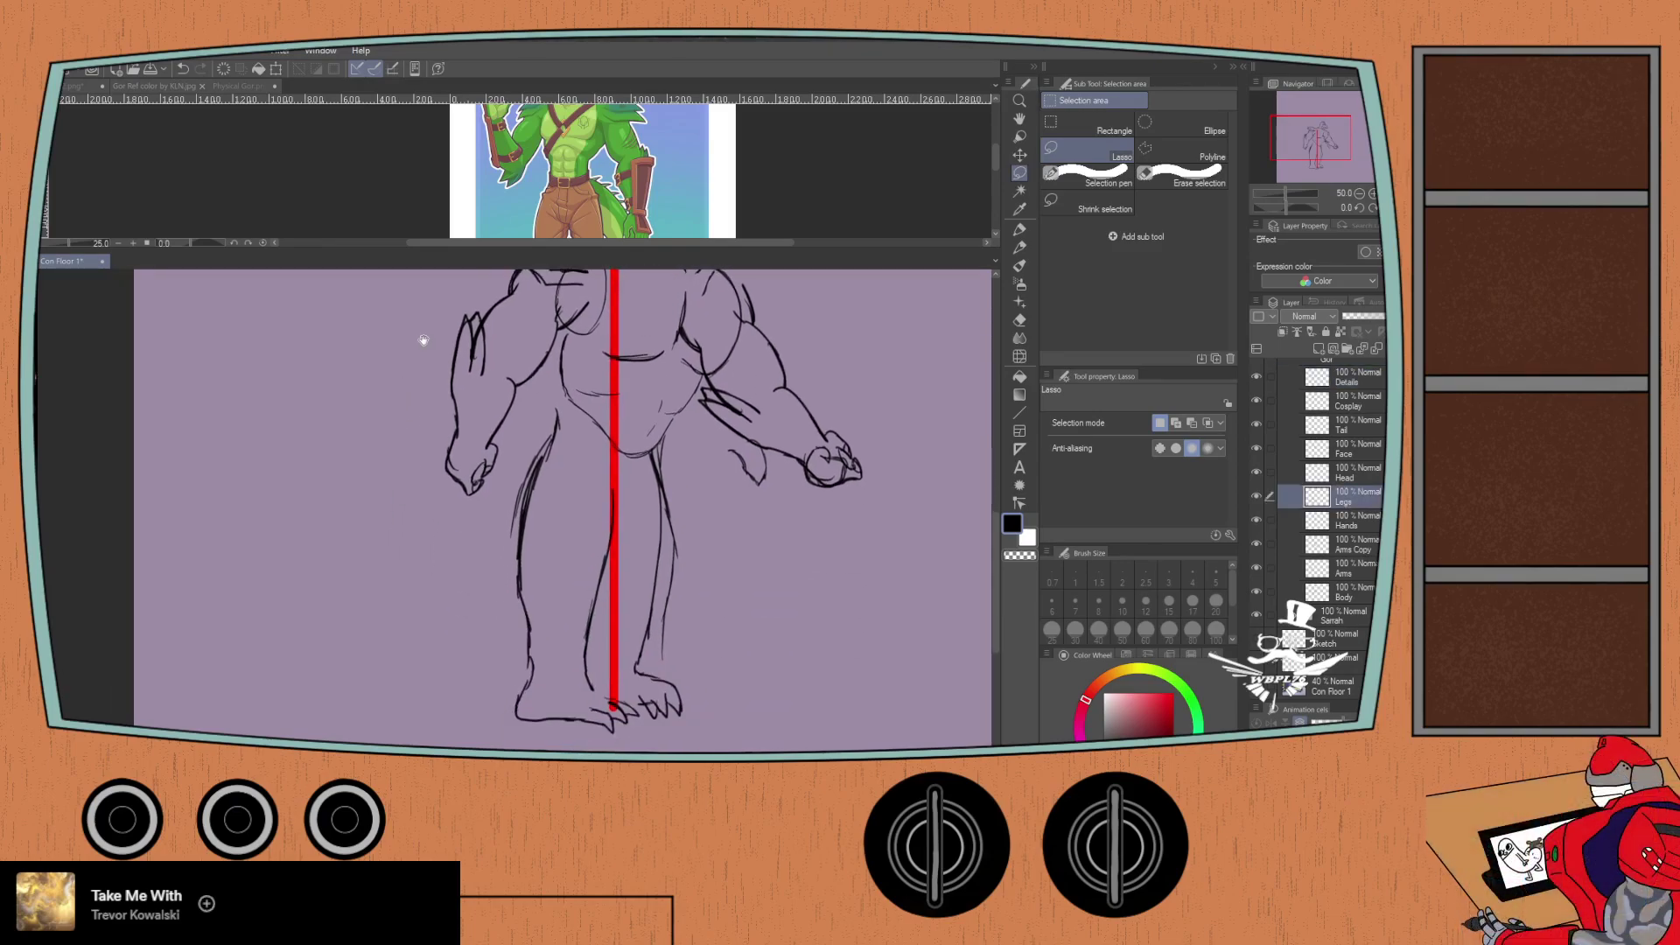
pyautogui.press('e')
pyautogui.moveTo(546, 422)
pyautogui.mouseDown()
pyautogui.moveTo(520, 598)
pyautogui.moveTo(533, 667)
pyautogui.mouseUp()
pyautogui.moveTo(593, 494)
pyautogui.mouseDown()
pyautogui.moveTo(614, 537)
pyautogui.moveTo(585, 658)
pyautogui.moveTo(622, 714)
pyautogui.moveTo(593, 739)
pyautogui.moveTo(539, 723)
pyautogui.moveTo(684, 683)
pyautogui.moveTo(635, 671)
pyautogui.moveTo(671, 446)
pyautogui.mouseUp()
pyautogui.press('p')
pyautogui.press('p')
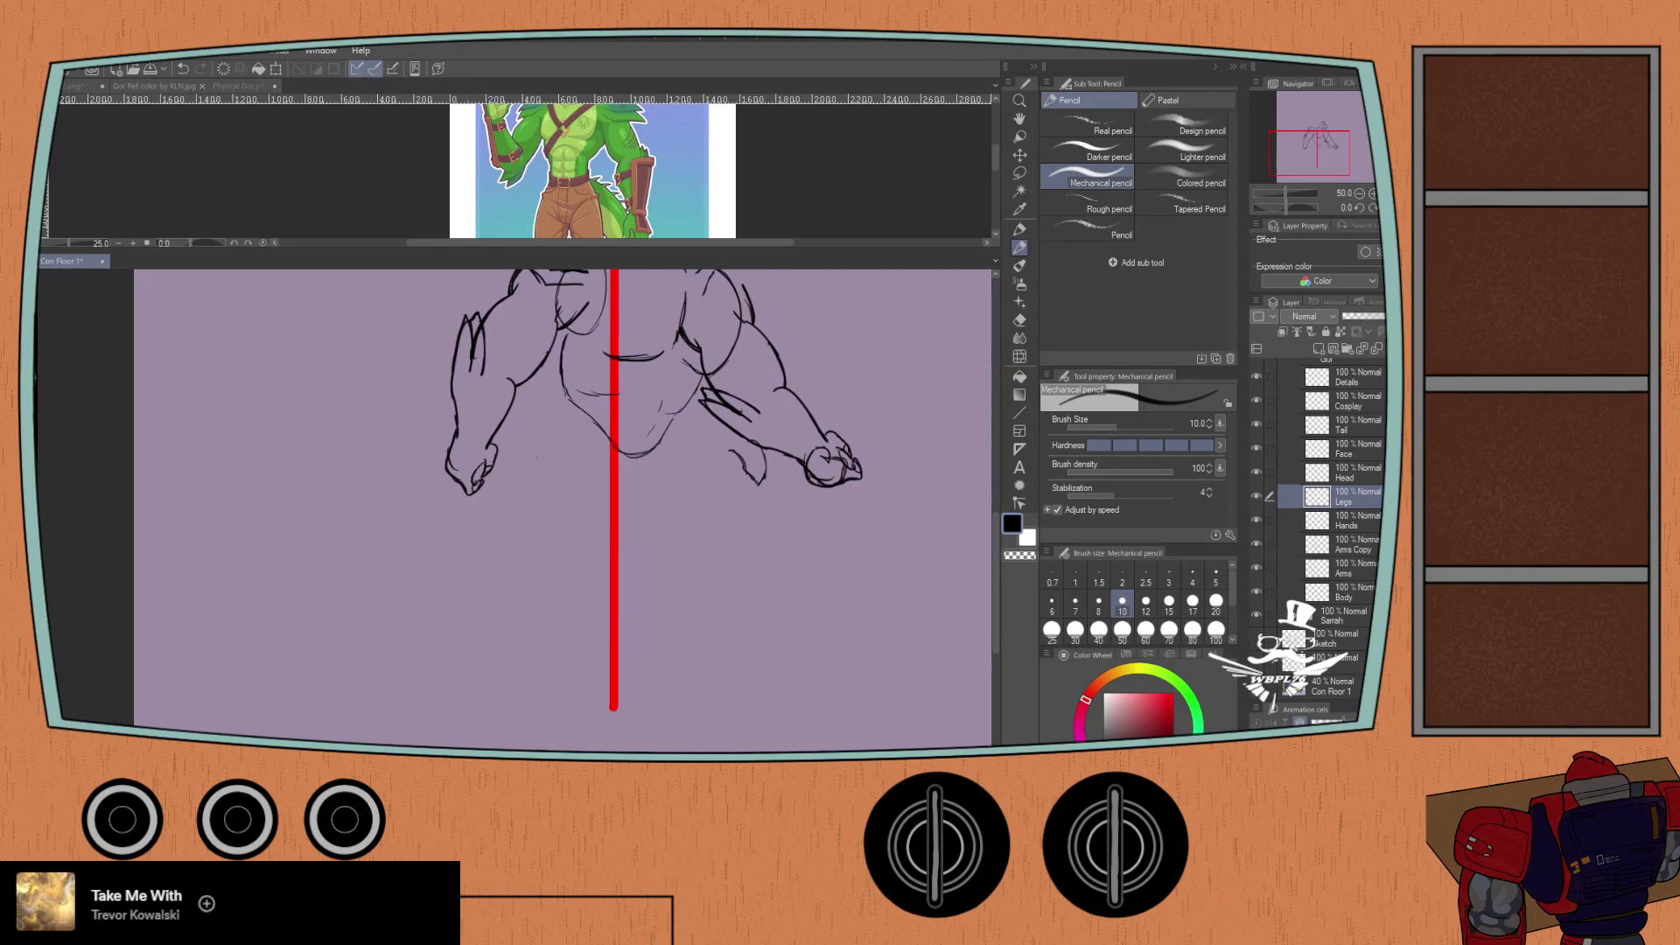
pyautogui.click(92, 134)
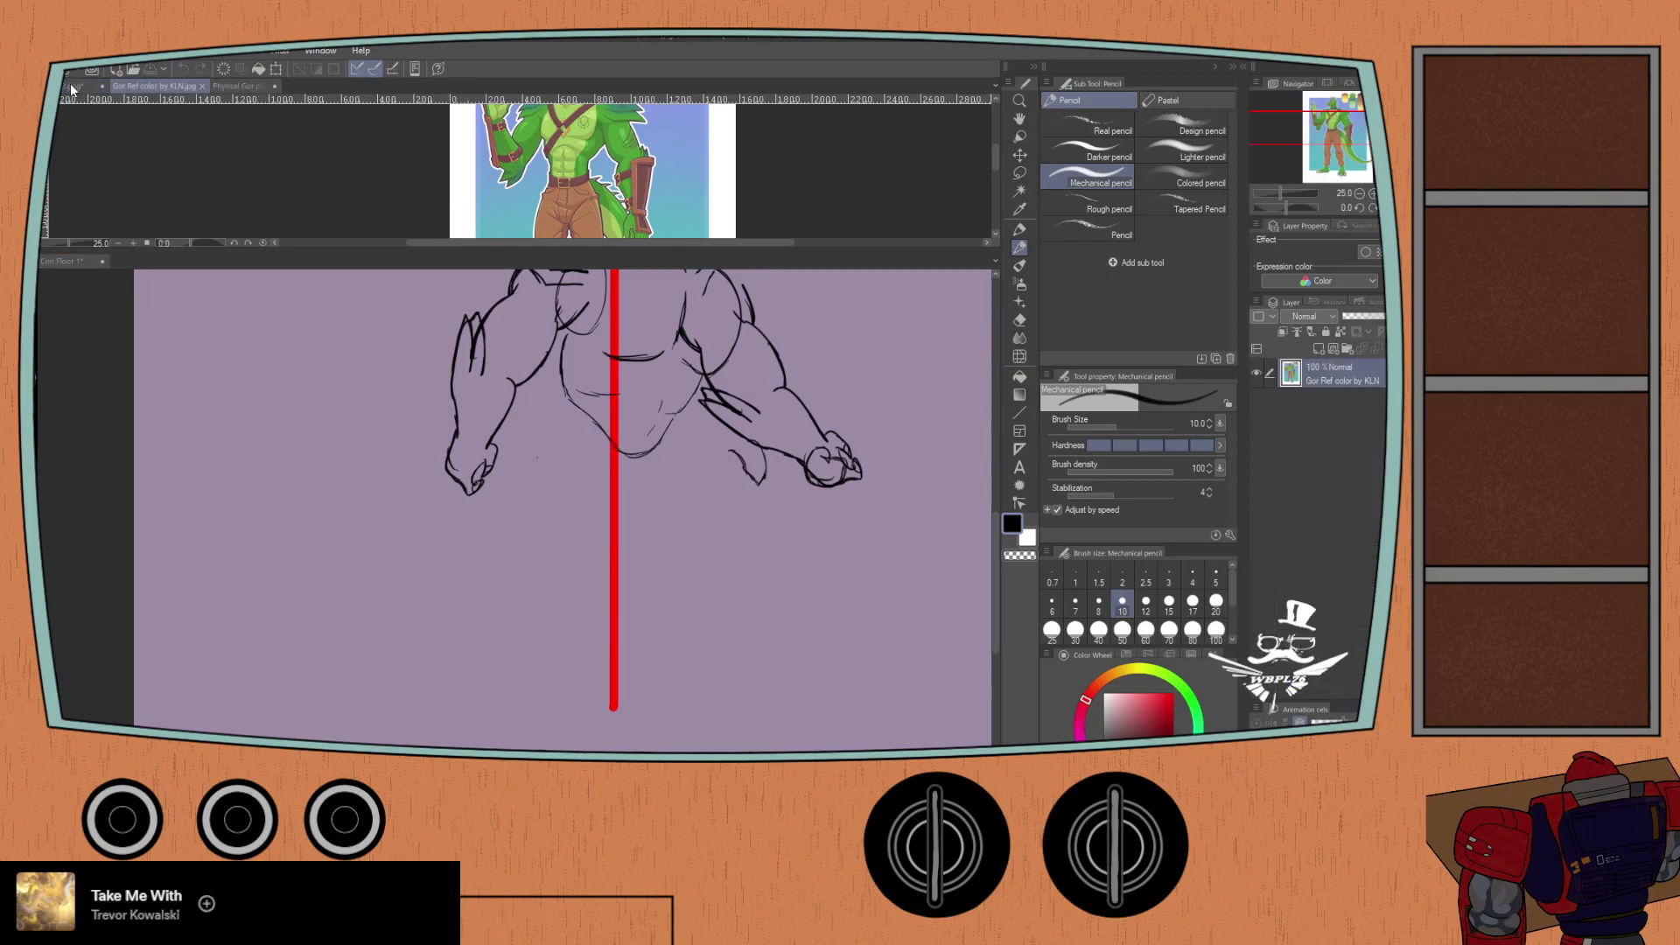
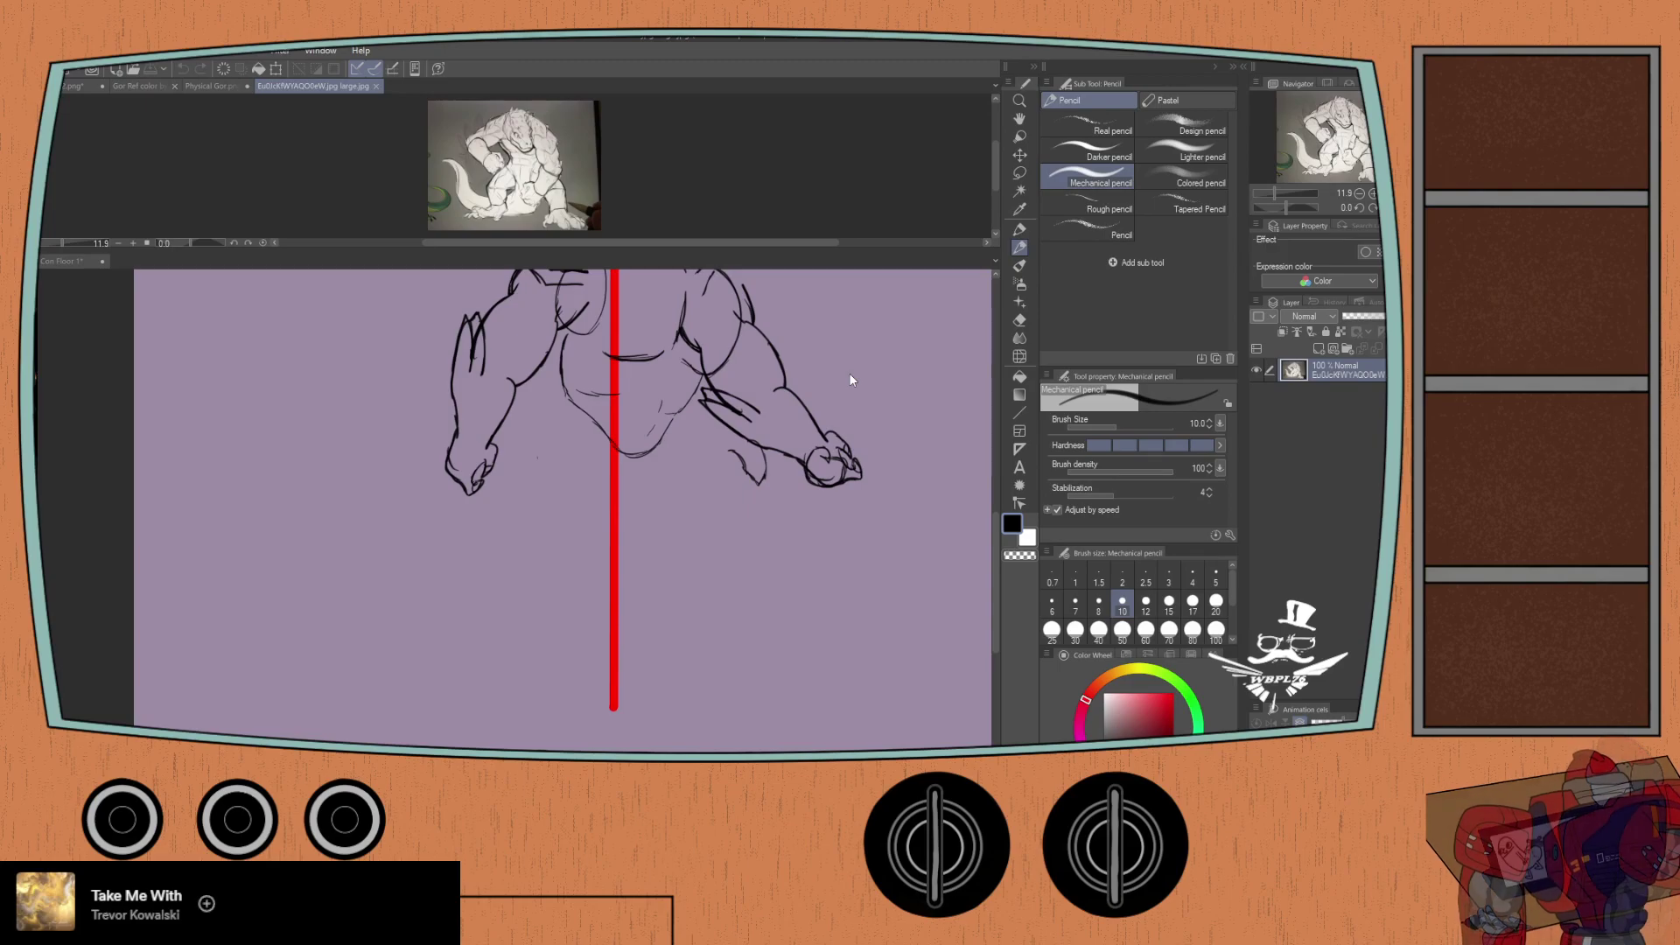
# Step: Bring the reference photo's lower body and feet into view, then return to the canvas
pyautogui.scroll(3, 405, 172)
pyautogui.moveTo(382, 169)
pyautogui.mouseDown()
pyautogui.moveTo(368, 131)
pyautogui.moveTo(389, 170)
pyautogui.mouseUp()
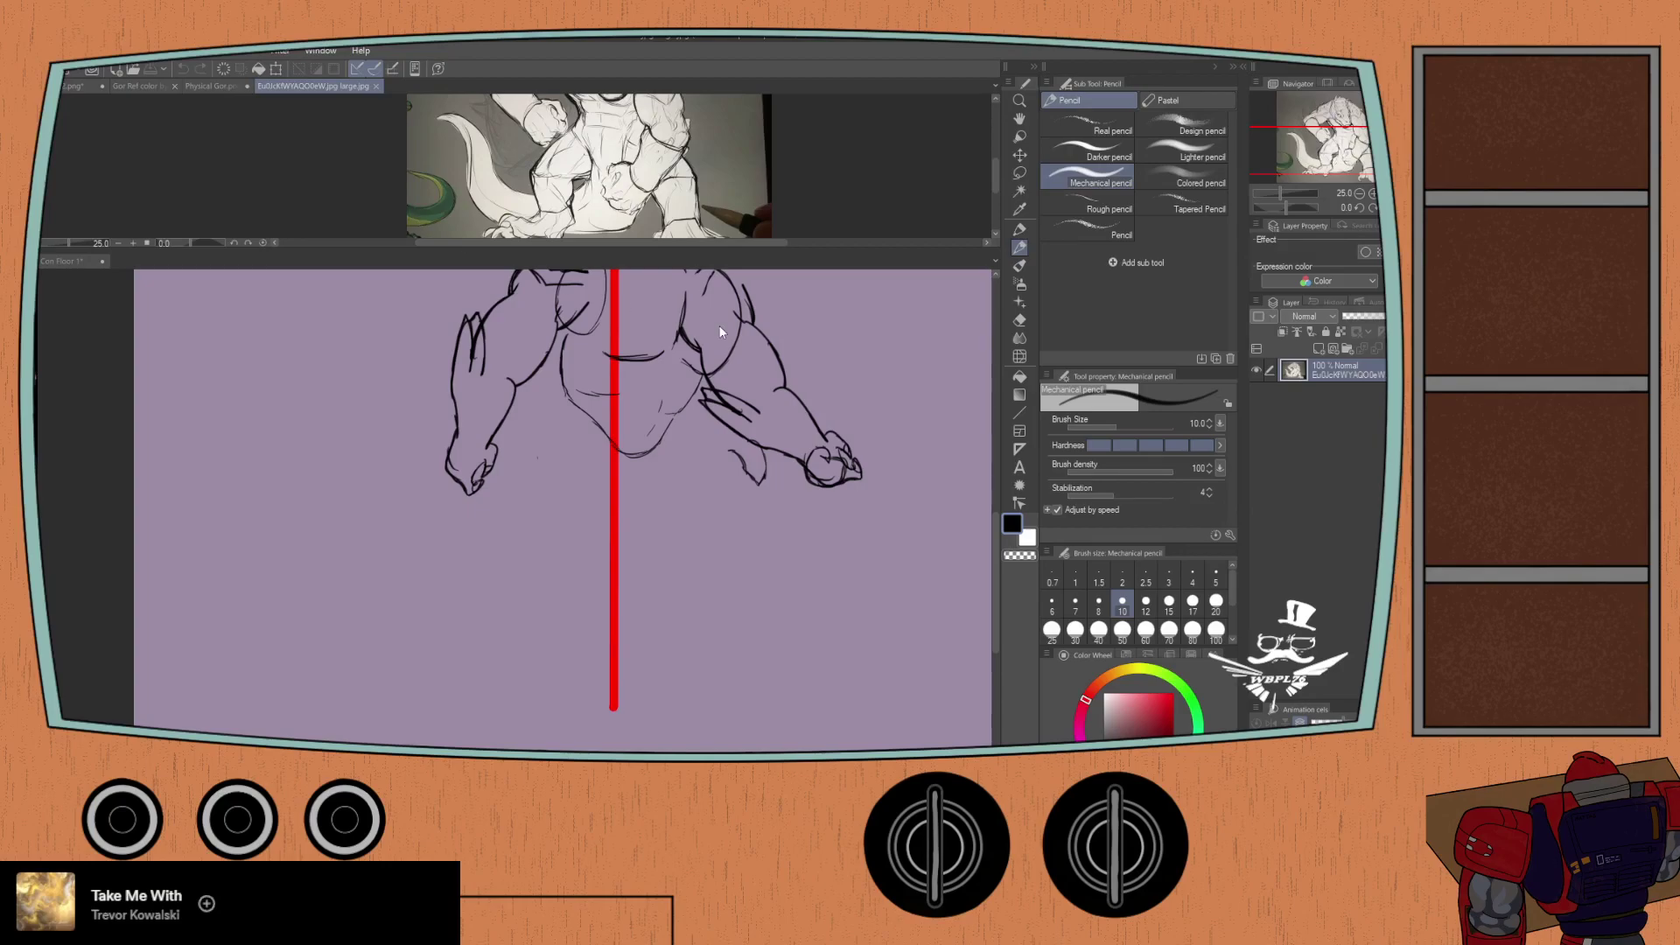
pyautogui.click(994, 544)
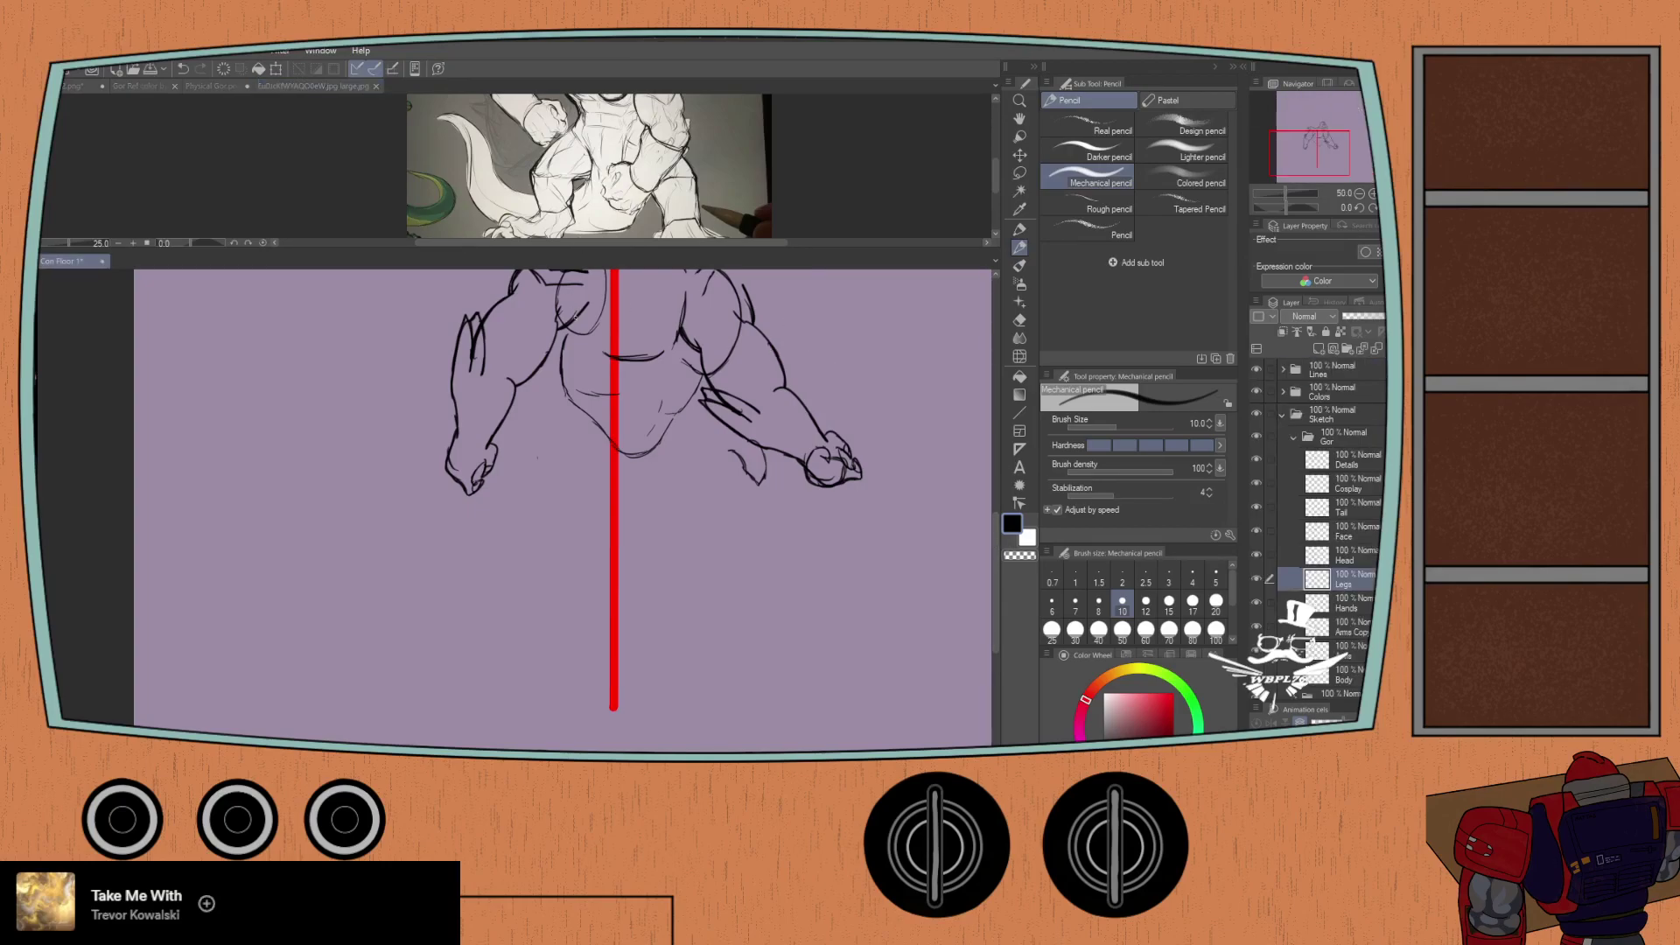
# Step: Sketch the outer and inner contours of both legs on either side of the red line
pyautogui.moveTo(566, 391); pyautogui.dragTo(486, 533)
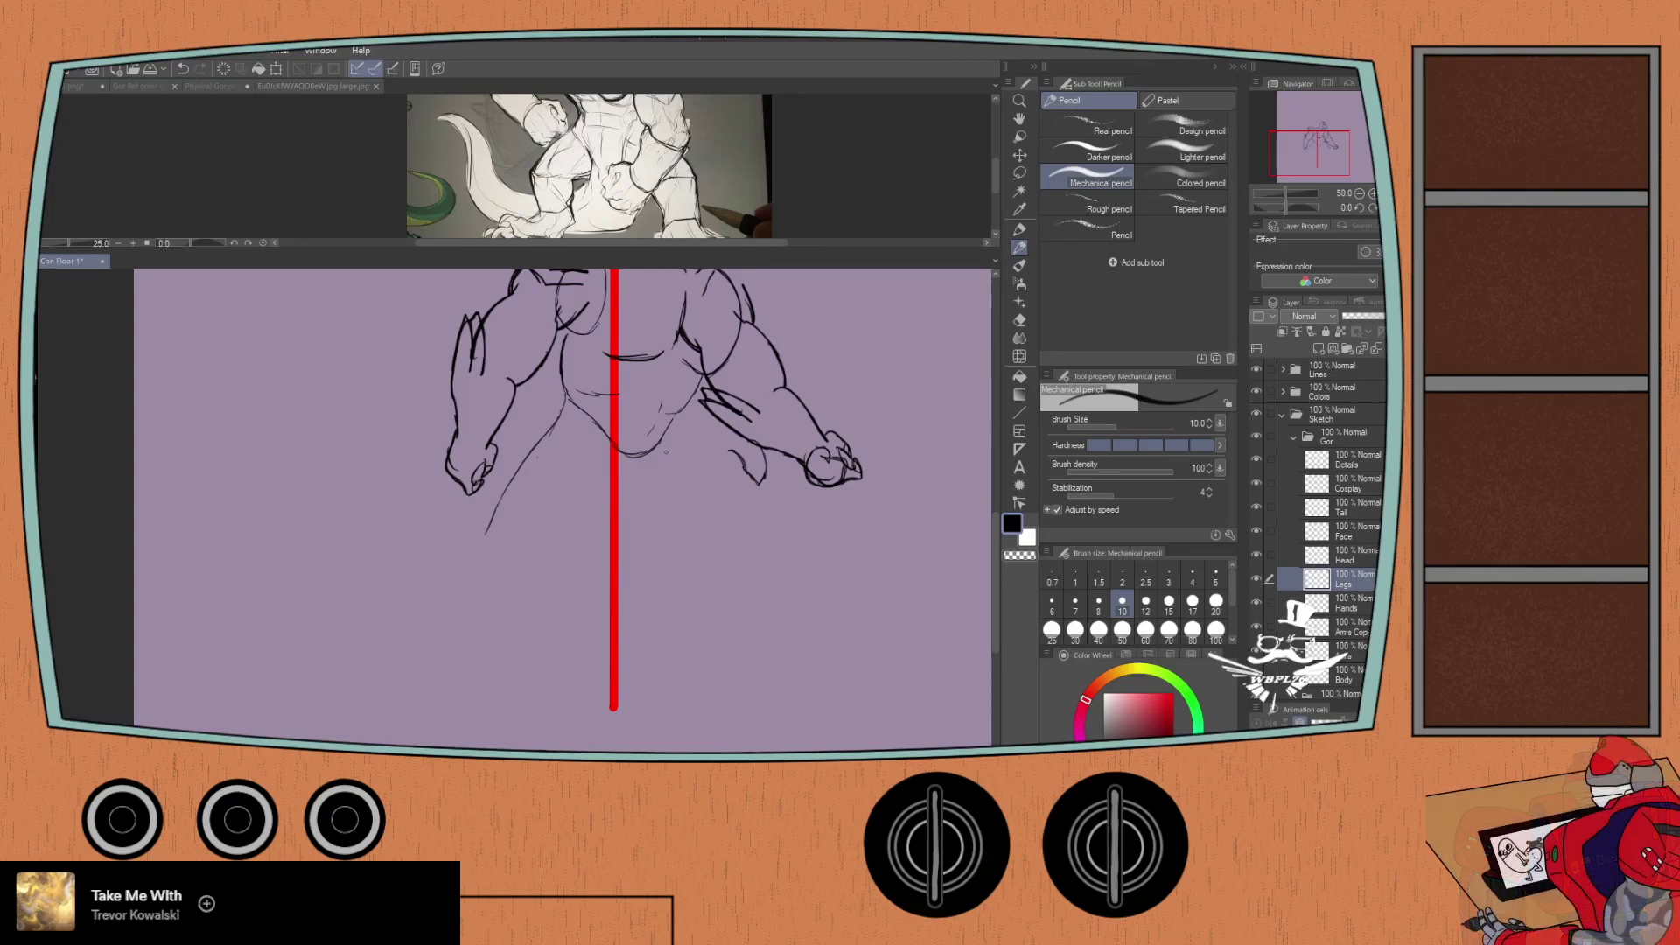
pyautogui.moveTo(659, 446)
pyautogui.mouseDown()
pyautogui.moveTo(673, 501)
pyautogui.moveTo(748, 578)
pyautogui.moveTo(708, 678)
pyautogui.moveTo(744, 595)
pyautogui.moveTo(692, 507)
pyautogui.moveTo(737, 557)
pyautogui.moveTo(701, 714)
pyautogui.mouseUp()
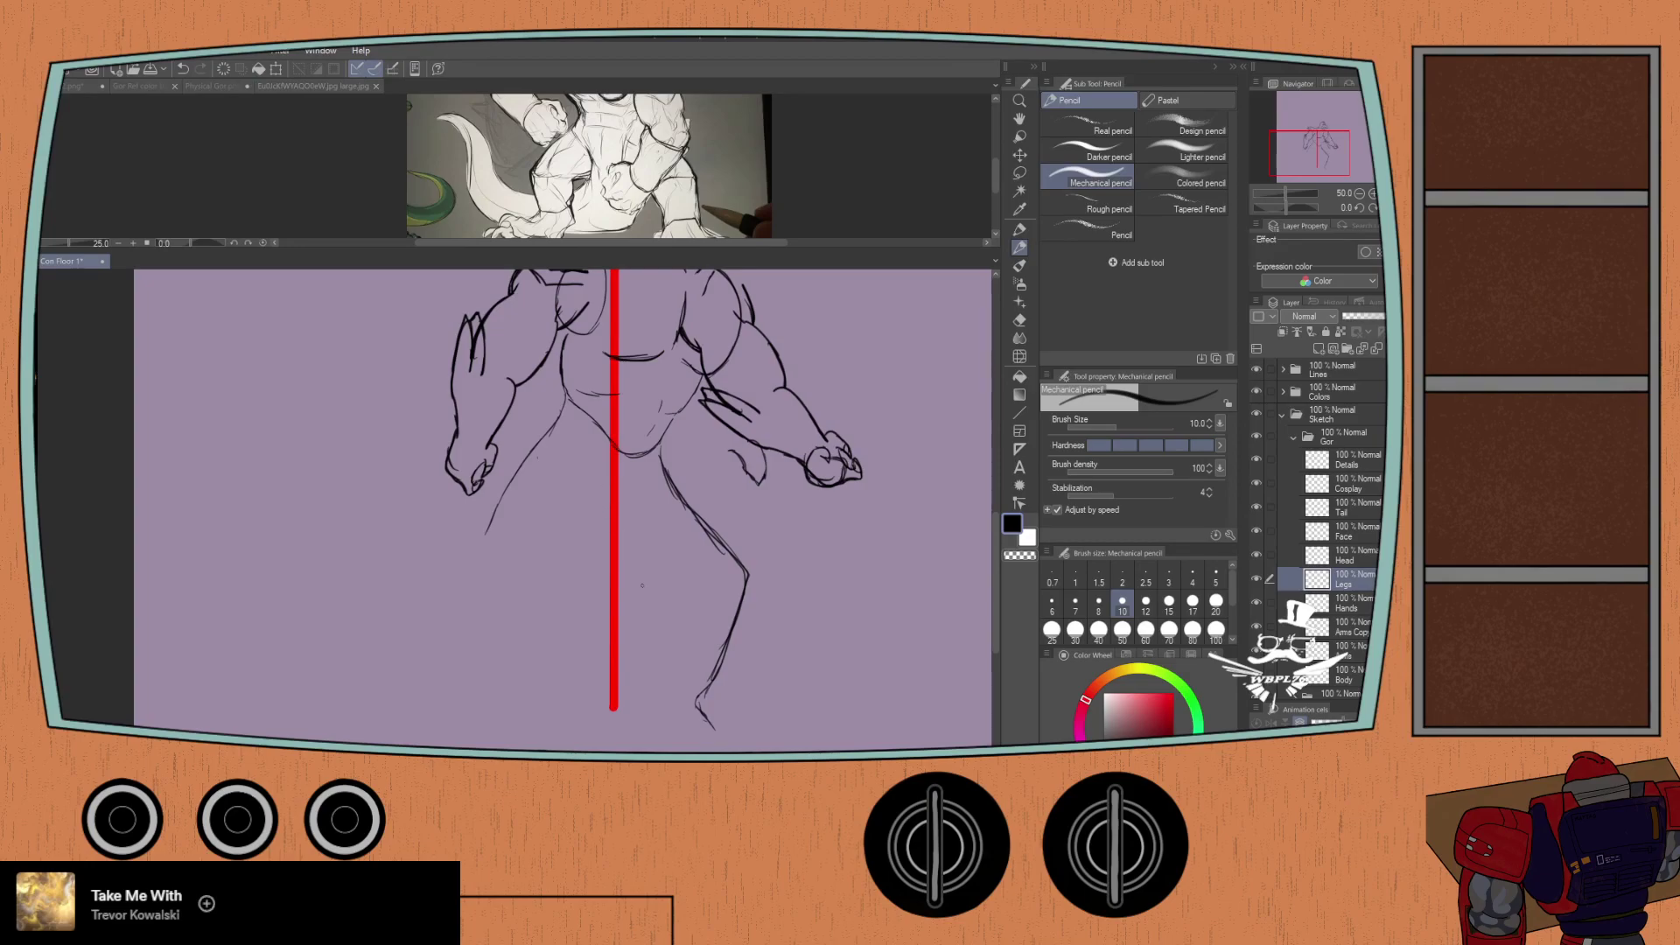
pyautogui.moveTo(673, 577)
pyautogui.mouseDown()
pyautogui.moveTo(638, 670)
pyautogui.moveTo(667, 598)
pyautogui.mouseUp()
pyautogui.moveTo(628, 542); pyautogui.dragTo(662, 600)
pyautogui.moveTo(603, 481); pyautogui.dragTo(565, 579)
pyautogui.moveTo(516, 477)
pyautogui.mouseDown()
pyautogui.moveTo(455, 598)
pyautogui.moveTo(437, 693)
pyautogui.mouseUp()
pyautogui.moveTo(535, 609); pyautogui.dragTo(495, 711)
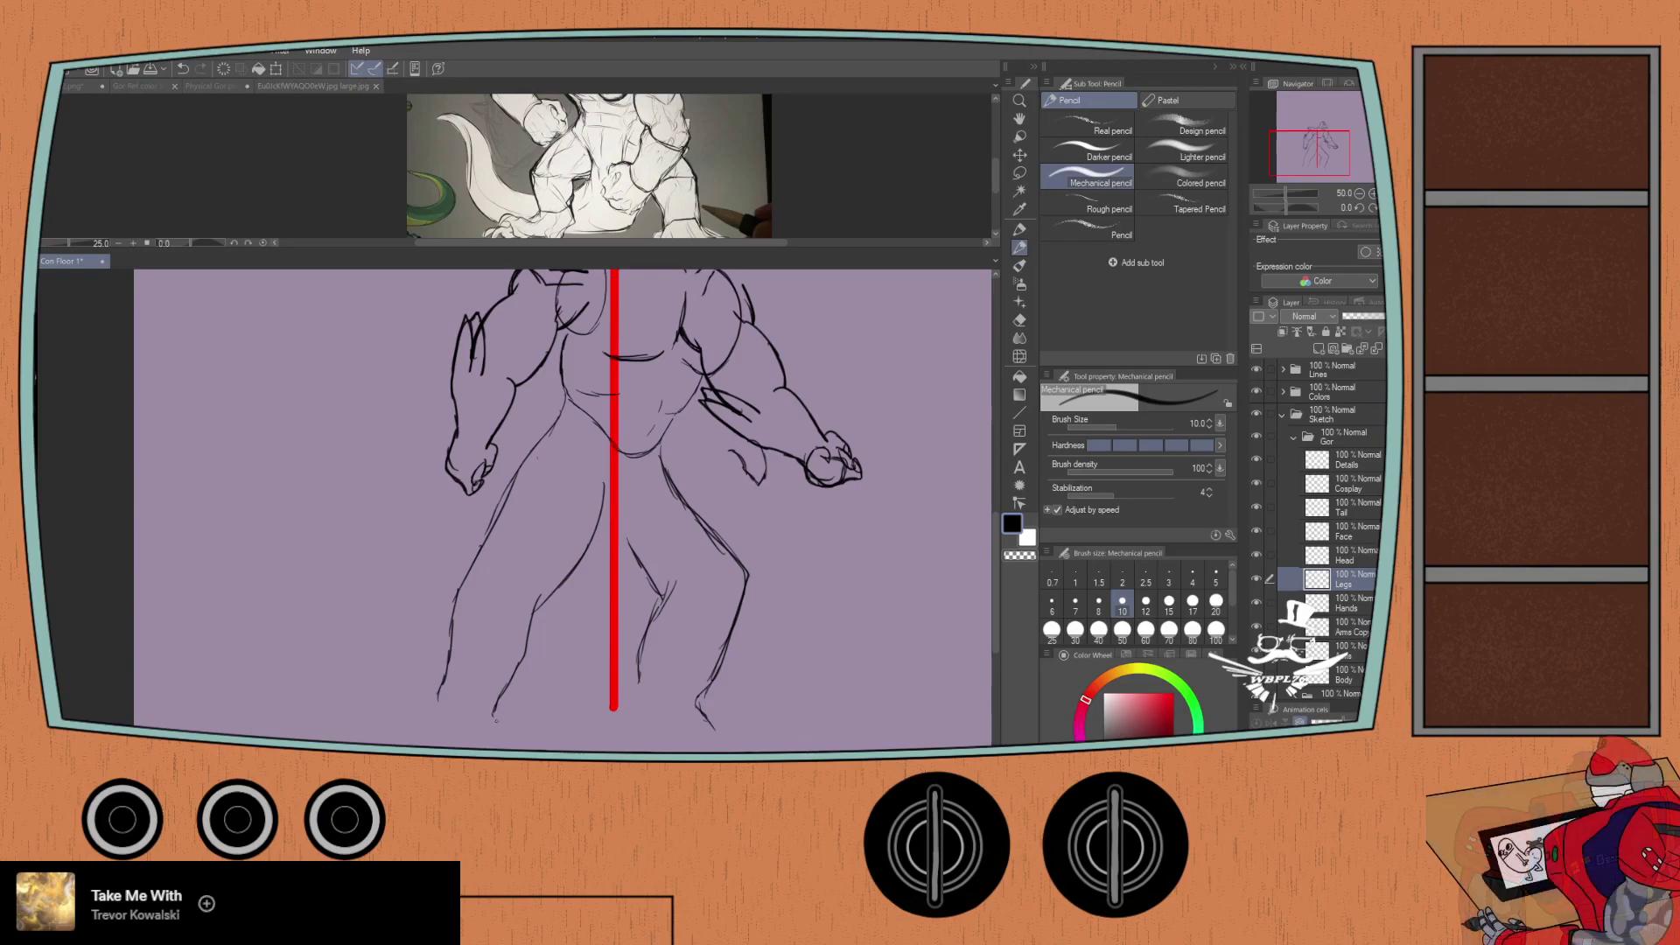
# Step: Extend the left leg down to the foot and draw its toes
pyautogui.moveTo(509, 631); pyautogui.dragTo(562, 534)
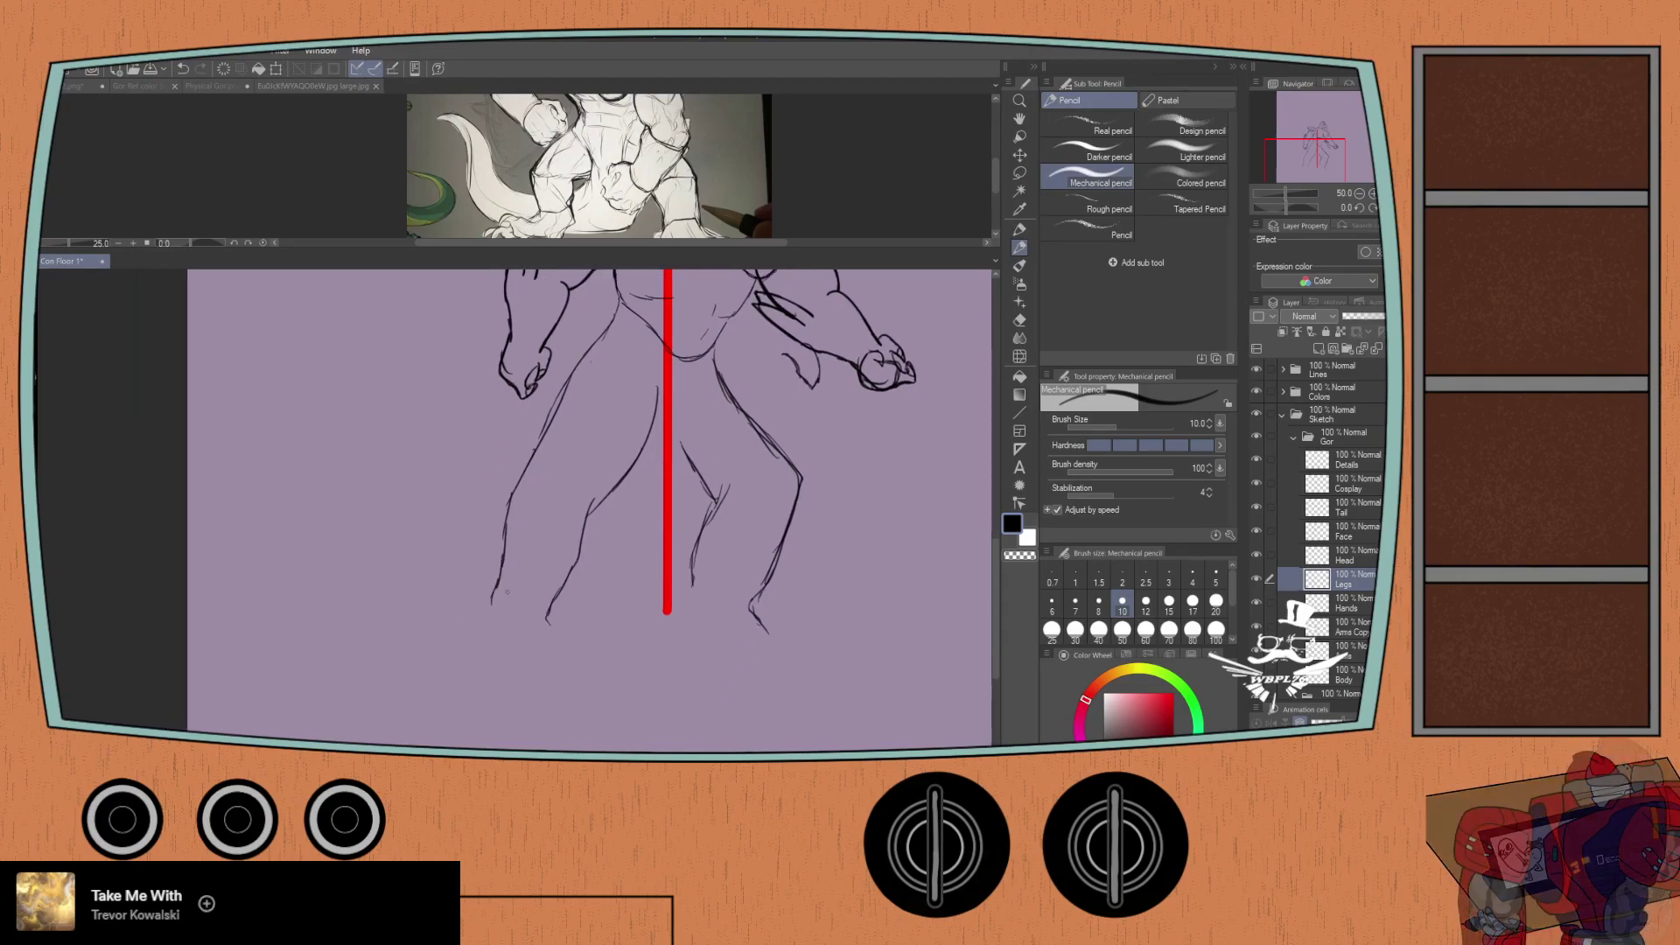
pyautogui.moveTo(496, 589)
pyautogui.mouseDown()
pyautogui.moveTo(429, 651)
pyautogui.moveTo(415, 689)
pyautogui.moveTo(466, 679)
pyautogui.mouseUp()
pyautogui.moveTo(545, 629); pyautogui.dragTo(528, 671)
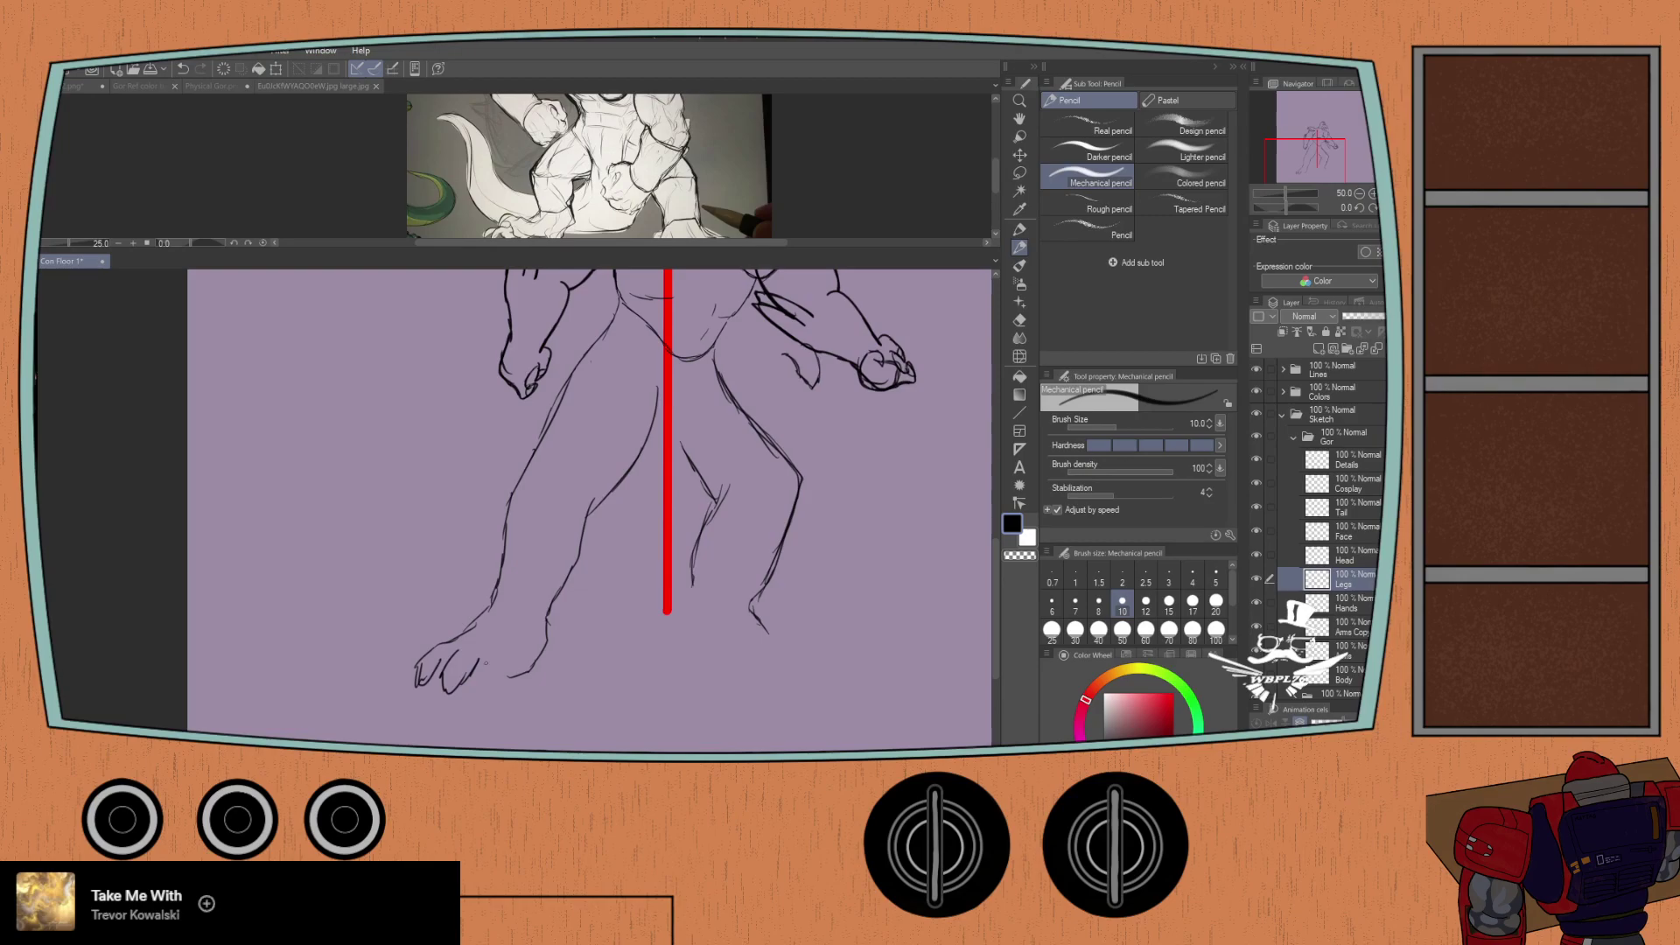
pyautogui.moveTo(480, 663); pyautogui.dragTo(483, 695)
pyautogui.moveTo(483, 696); pyautogui.dragTo(512, 663)
pyautogui.moveTo(511, 666)
pyautogui.mouseDown()
pyautogui.moveTo(492, 692)
pyautogui.moveTo(508, 650)
pyautogui.mouseUp()
# Step: Extend the right leg's inner line, remove stray foot strokes, and refine the knee lines
pyautogui.moveTo(696, 570)
pyautogui.mouseDown()
pyautogui.moveTo(685, 634)
pyautogui.moveTo(799, 632)
pyautogui.moveTo(804, 653)
pyautogui.moveTo(777, 644)
pyautogui.moveTo(793, 661)
pyautogui.moveTo(711, 660)
pyautogui.moveTo(727, 666)
pyautogui.moveTo(816, 643)
pyautogui.mouseUp()
pyautogui.hotkey('ctrl', 'z')
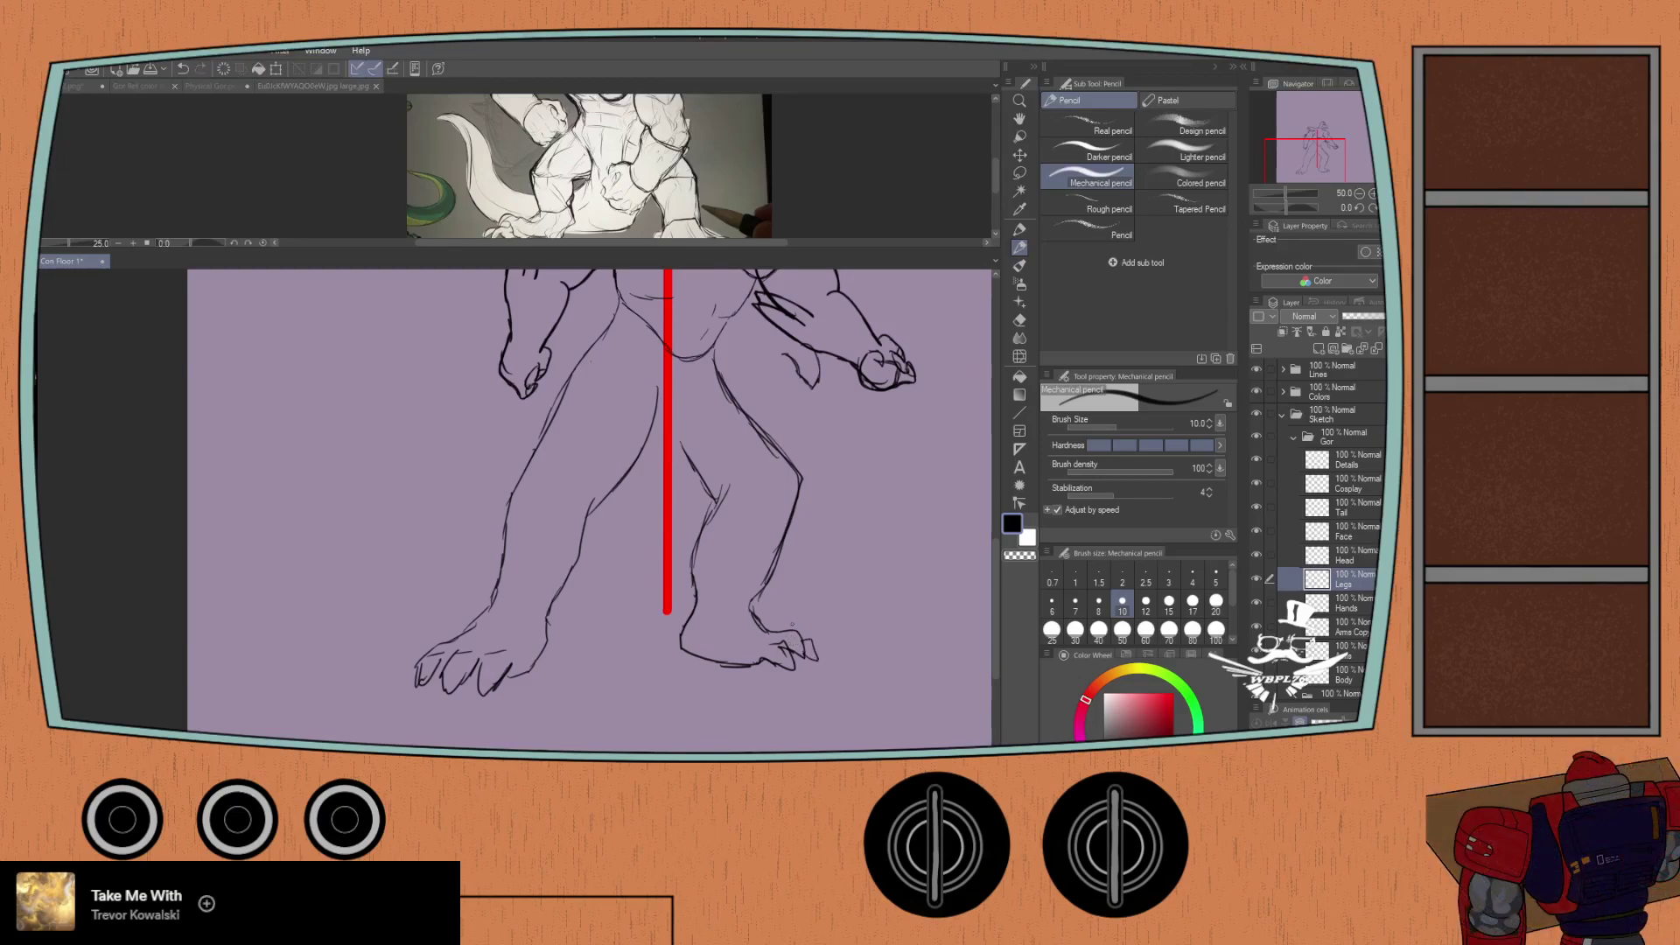
pyautogui.hotkey('ctrl', 'z')
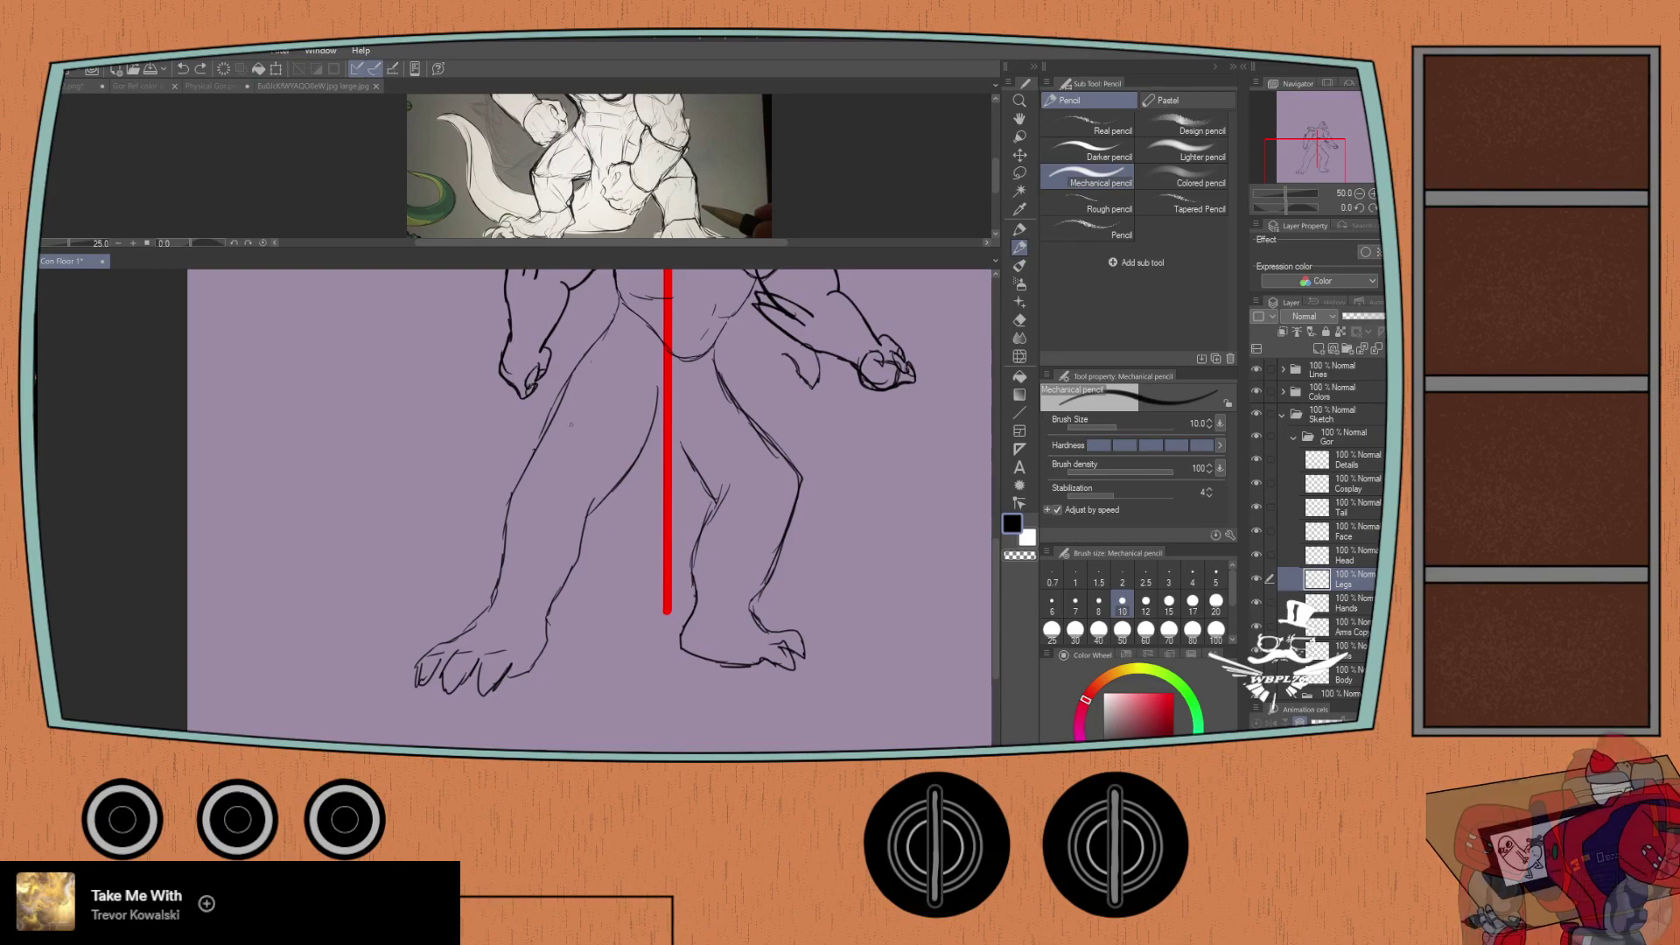
pyautogui.moveTo(656, 412)
pyautogui.mouseDown()
pyautogui.moveTo(709, 488)
pyautogui.moveTo(700, 557)
pyautogui.mouseUp()
pyautogui.moveTo(565, 353); pyautogui.dragTo(537, 568)
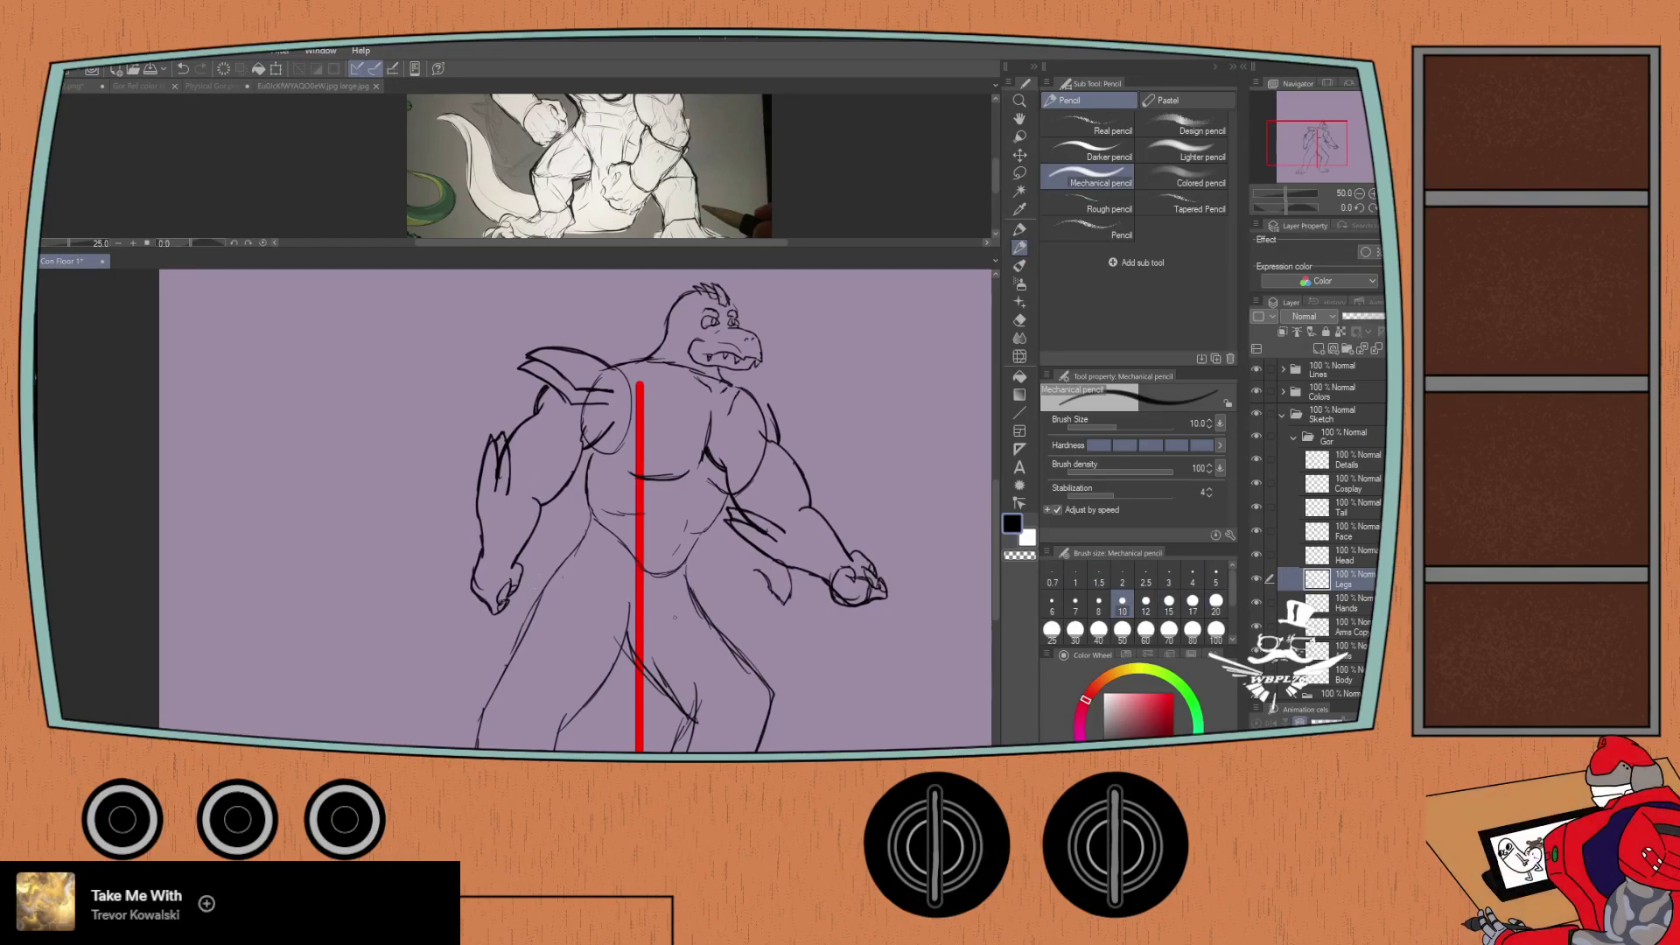
pyautogui.click(1342, 515)
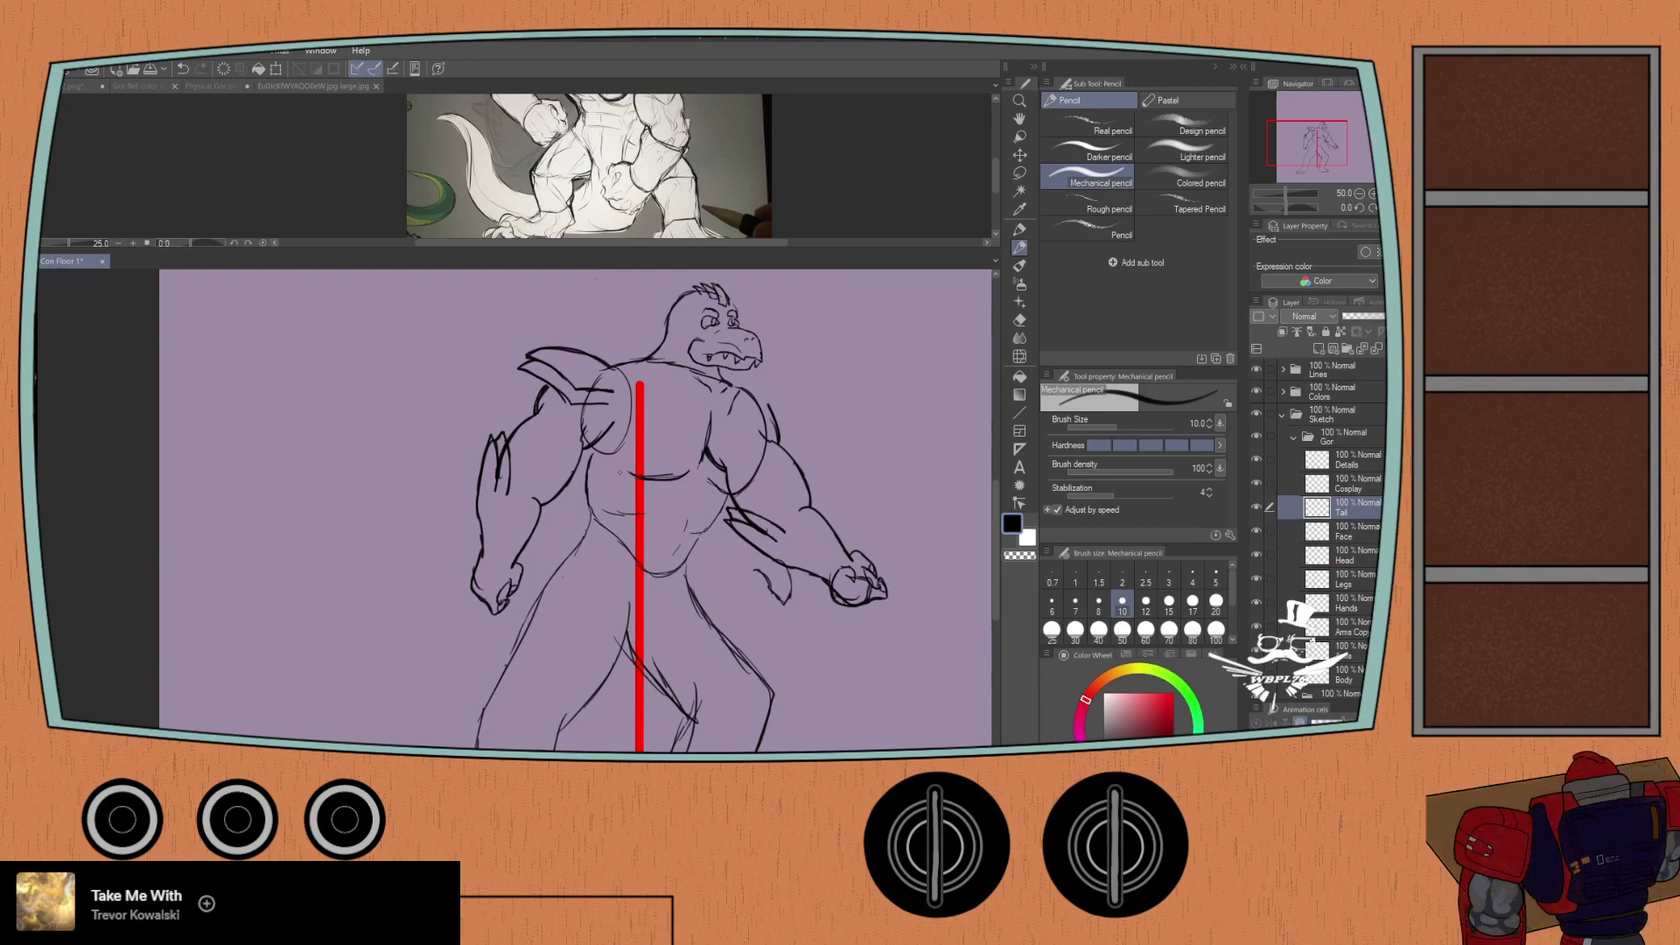
# Step: Draw a long tail from the hip curving to a lower-left tip, with an underside line
pyautogui.moveTo(581, 528)
pyautogui.mouseDown()
pyautogui.moveTo(446, 681)
pyautogui.moveTo(371, 687)
pyautogui.moveTo(458, 596)
pyautogui.moveTo(498, 466)
pyautogui.mouseUp()
pyautogui.hotkey('ctrl', 'z')
pyautogui.hotkey('ctrl', 'z')
pyautogui.hotkey('ctrl', 'z')
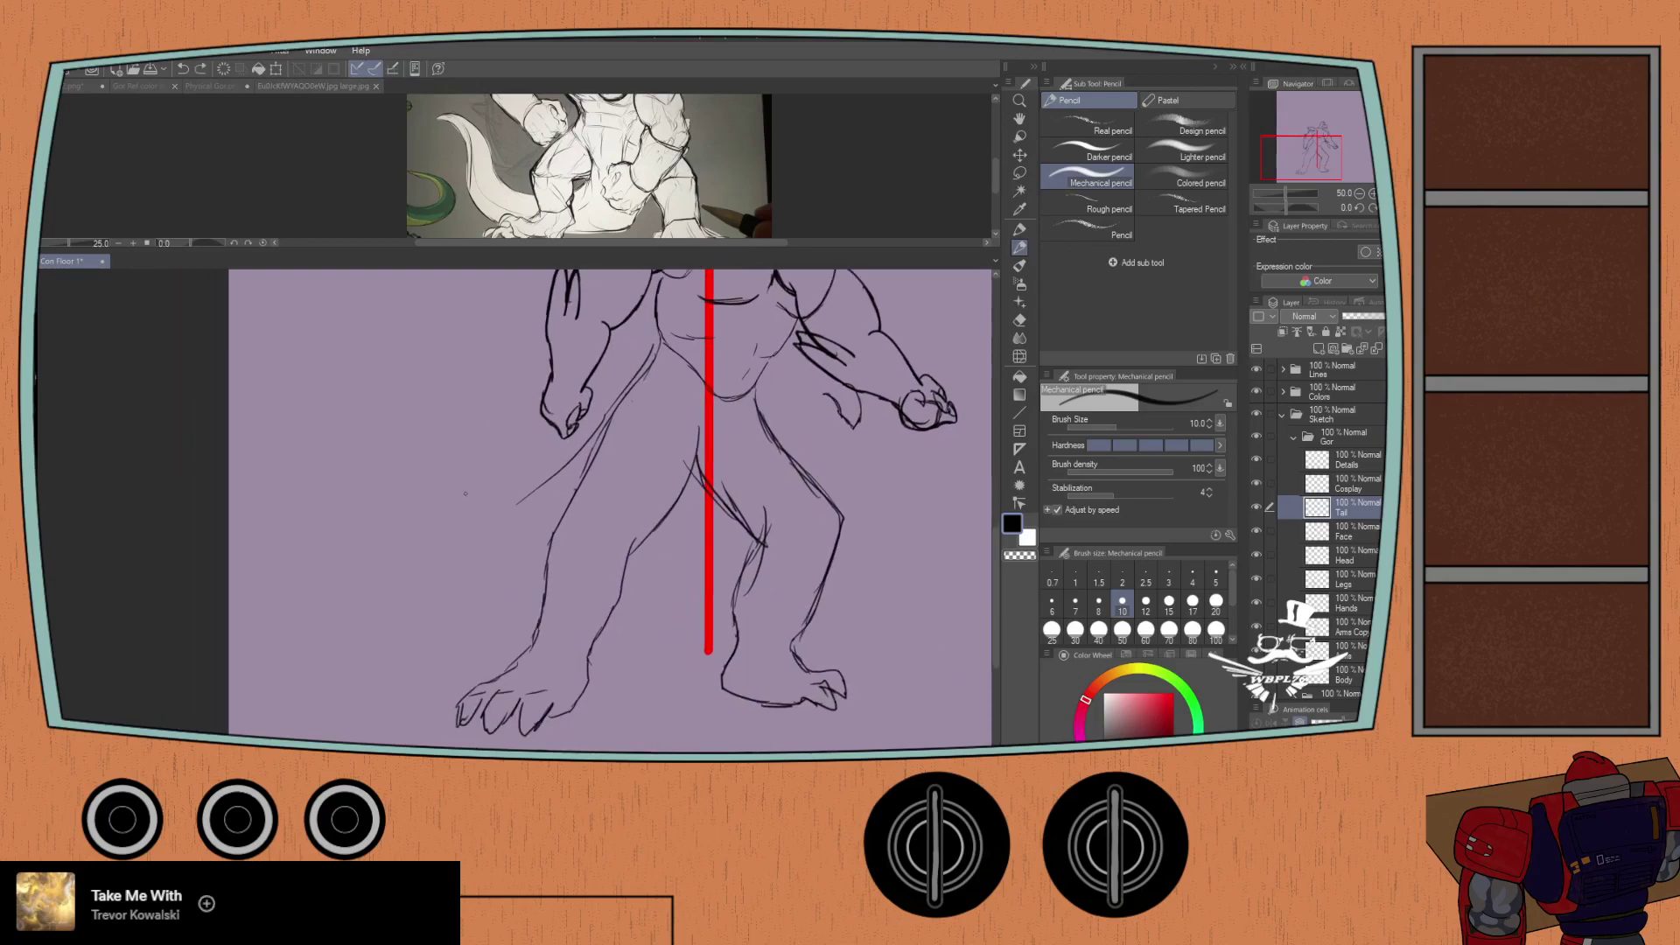
pyautogui.moveTo(560, 511)
pyautogui.mouseDown()
pyautogui.moveTo(451, 586)
pyautogui.moveTo(385, 583)
pyautogui.moveTo(340, 551)
pyautogui.moveTo(485, 582)
pyautogui.mouseUp()
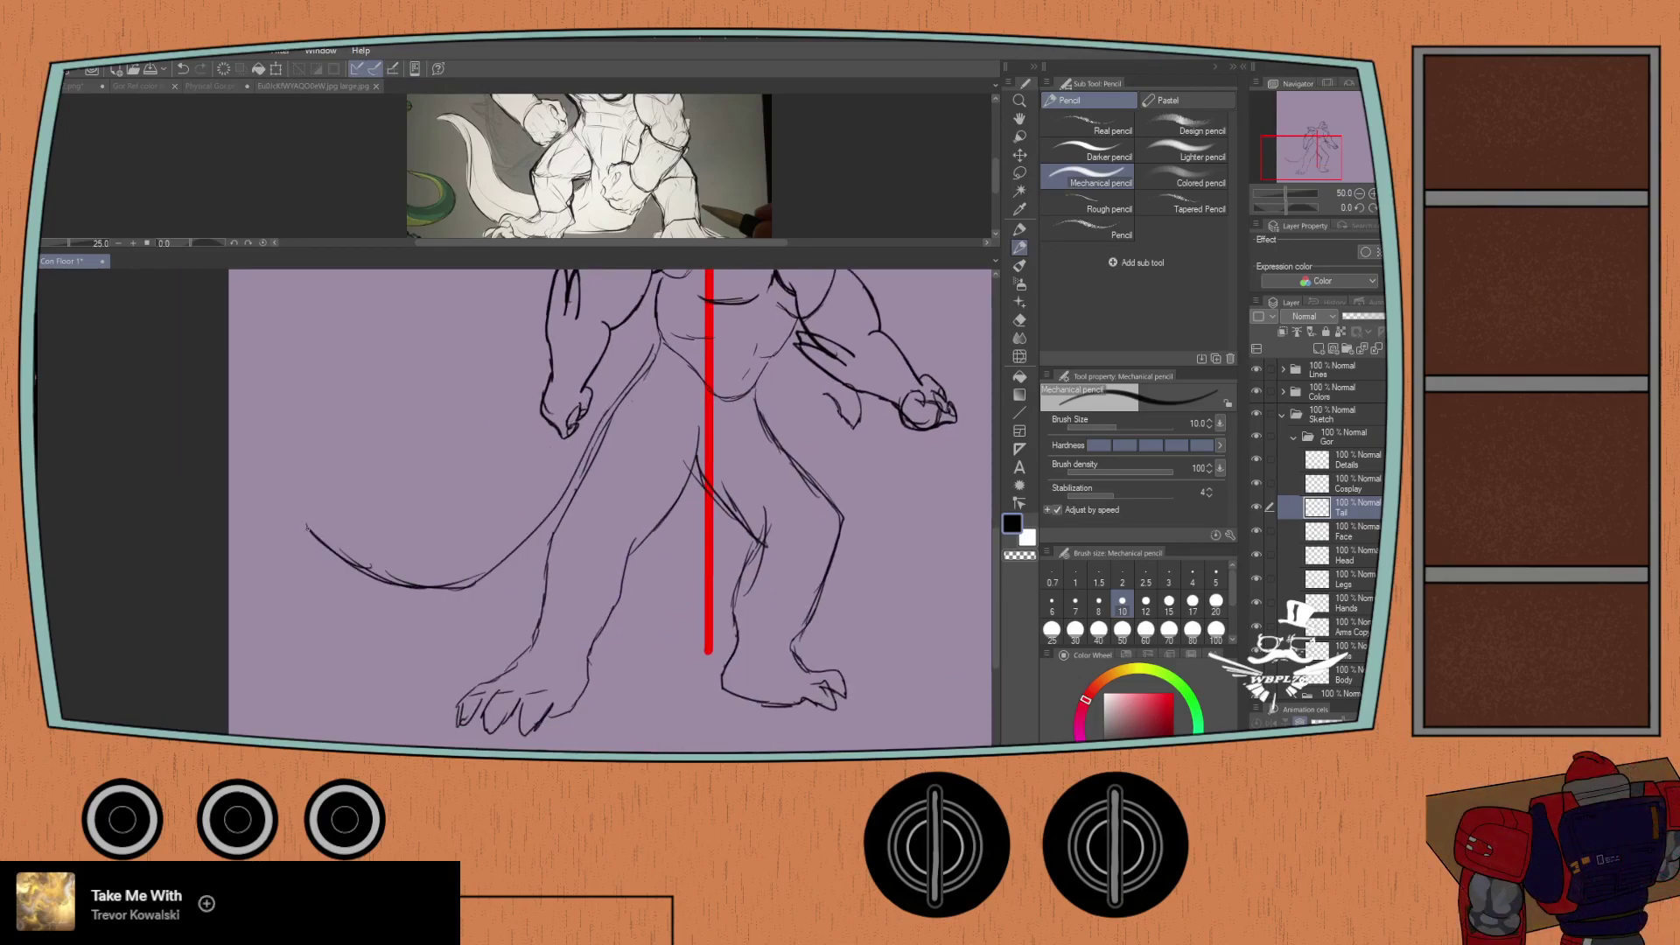
pyautogui.moveTo(267, 501); pyautogui.dragTo(306, 529)
pyautogui.hotkey('ctrl', 'z')
pyautogui.hotkey('ctrl', 'z')
pyautogui.hotkey('ctrl', 'z')
pyautogui.hotkey('ctrl', 'z')
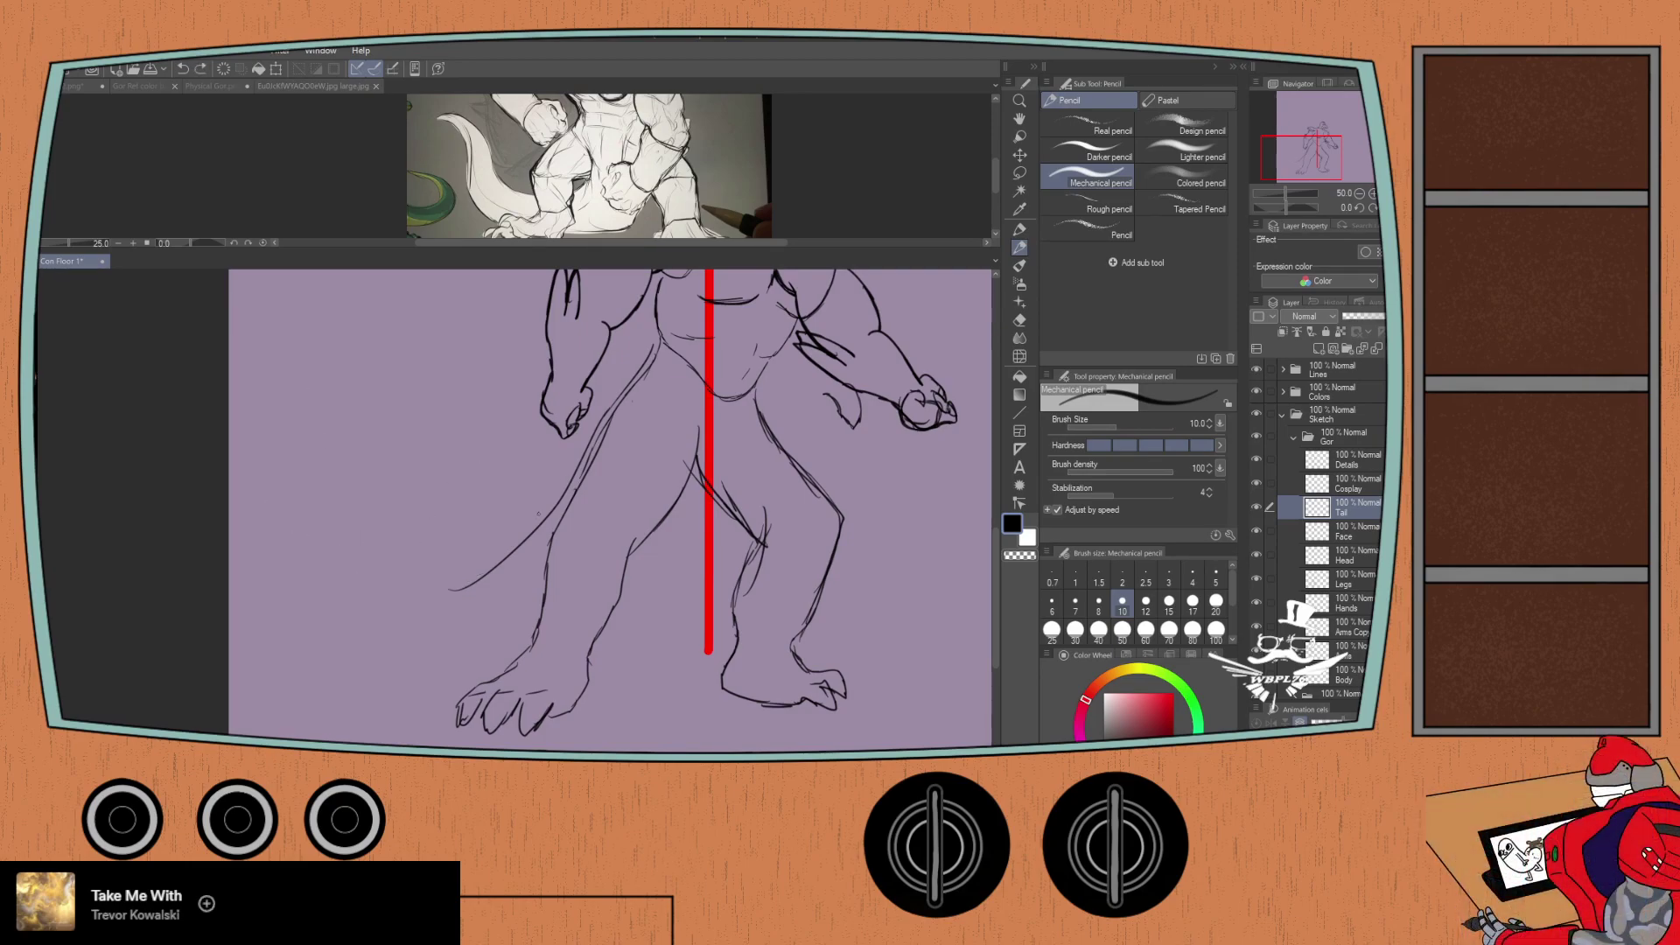
pyautogui.moveTo(385, 637); pyautogui.dragTo(515, 540)
pyautogui.hotkey('ctrl', 'z')
pyautogui.hotkey('ctrl', 'z')
pyautogui.moveTo(573, 482)
pyautogui.mouseDown()
pyautogui.moveTo(507, 613)
pyautogui.moveTo(446, 655)
pyautogui.moveTo(309, 661)
pyautogui.moveTo(325, 654)
pyautogui.moveTo(255, 711)
pyautogui.moveTo(322, 687)
pyautogui.moveTo(451, 703)
pyautogui.mouseUp()
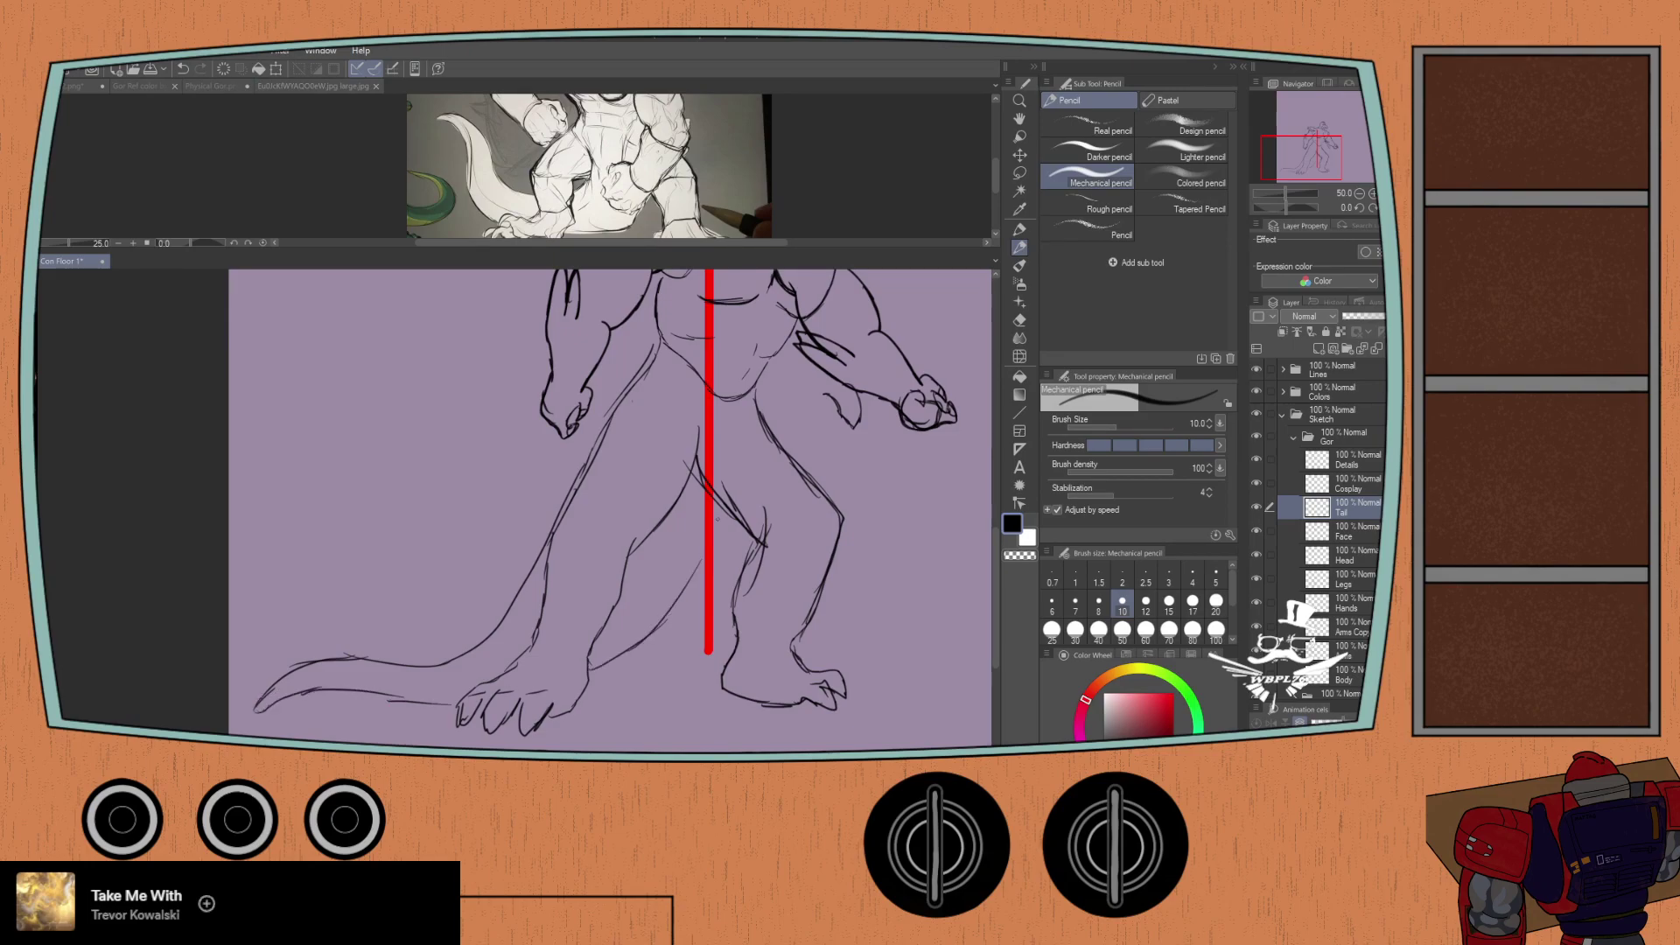
pyautogui.moveTo(309, 697)
pyautogui.mouseDown()
pyautogui.moveTo(455, 704)
pyautogui.moveTo(258, 719)
pyautogui.moveTo(377, 691)
pyautogui.moveTo(462, 698)
pyautogui.mouseUp()
pyautogui.moveTo(557, 539); pyautogui.dragTo(421, 767)
pyautogui.click(1347, 485)
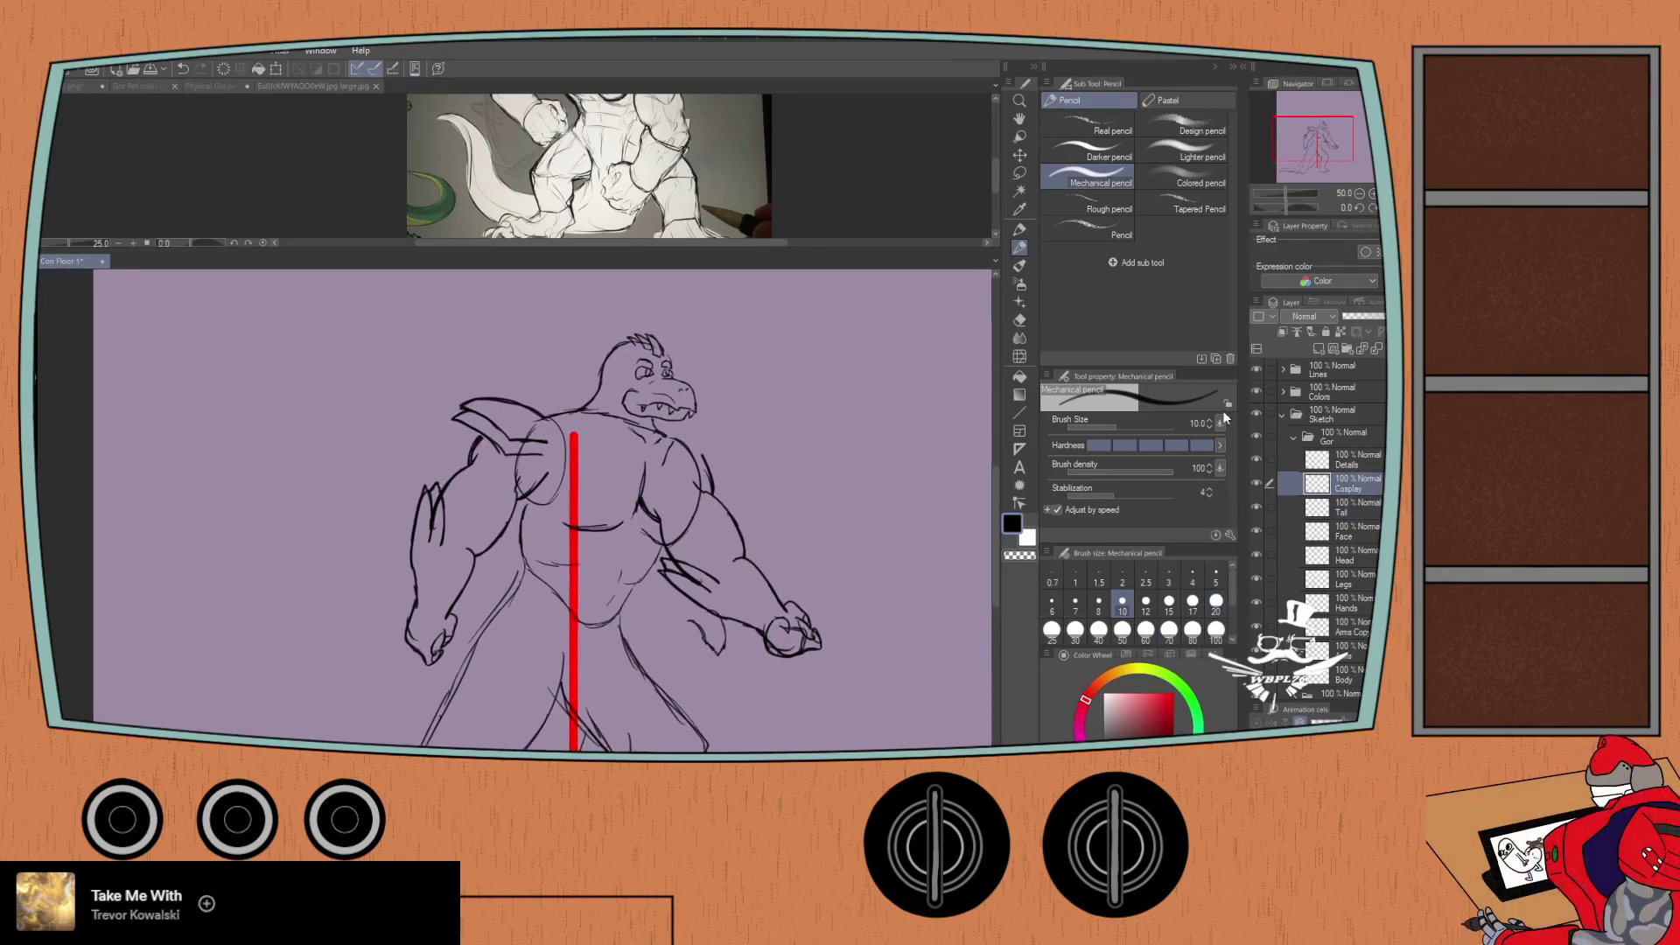
# Step: Draw armor edges from the neck down the chest and along the right torso
pyautogui.scroll(1, 618, 433)
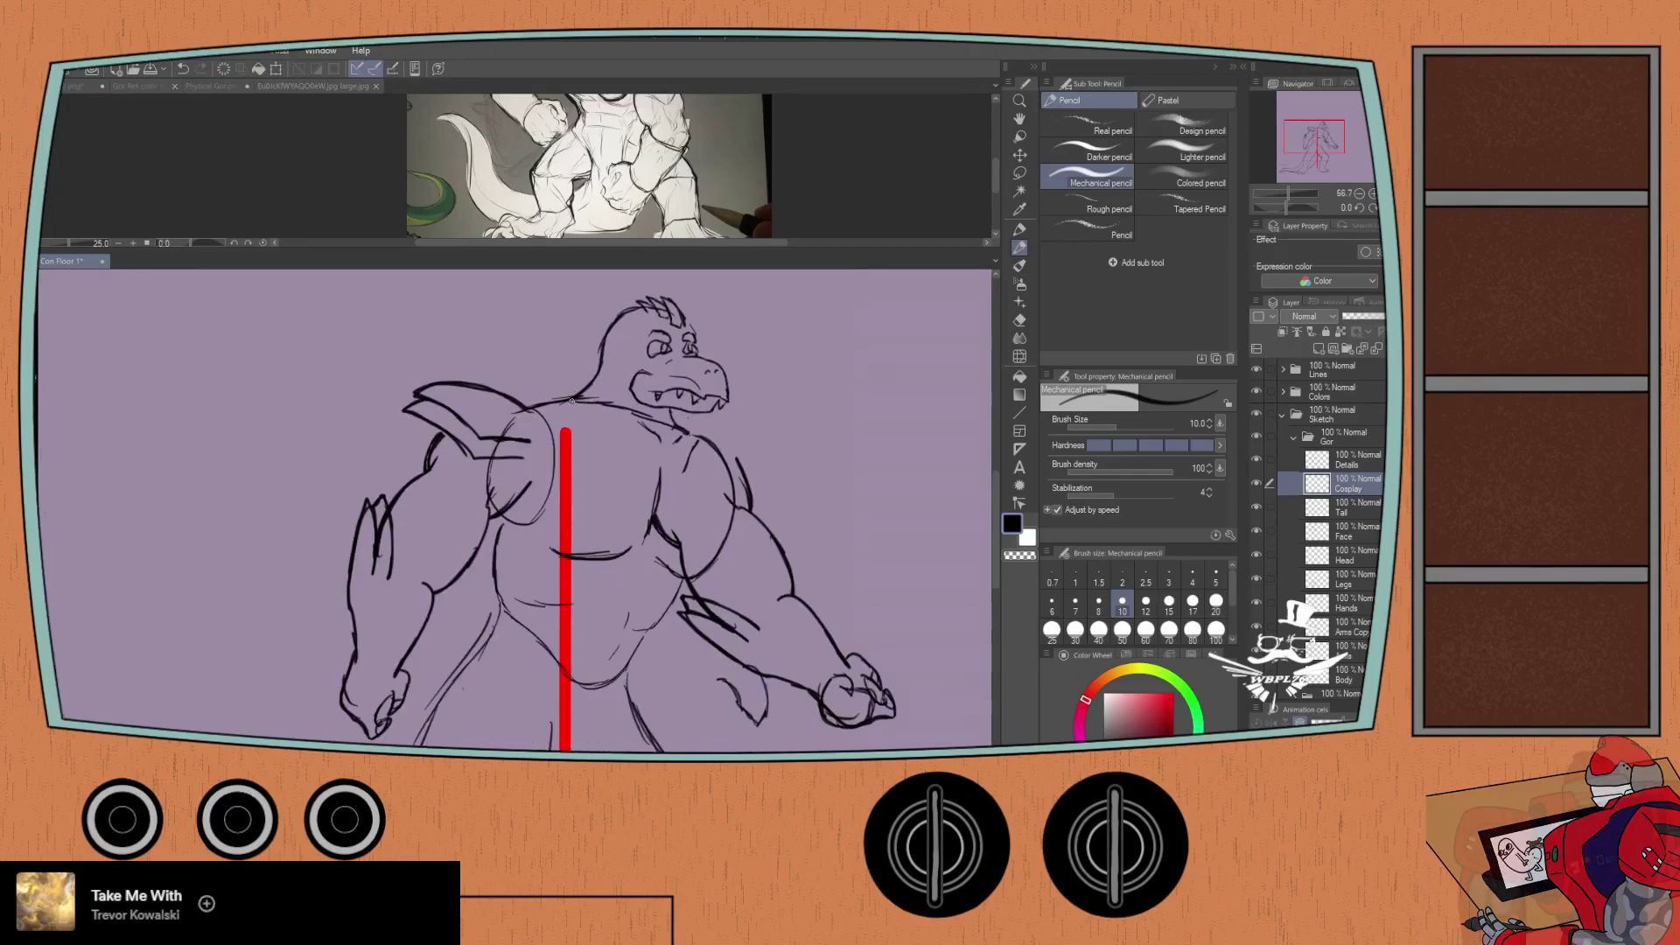
pyautogui.moveTo(576, 404)
pyautogui.mouseDown()
pyautogui.moveTo(617, 425)
pyautogui.moveTo(626, 521)
pyautogui.moveTo(554, 661)
pyautogui.mouseUp()
pyautogui.moveTo(619, 541); pyautogui.dragTo(593, 614)
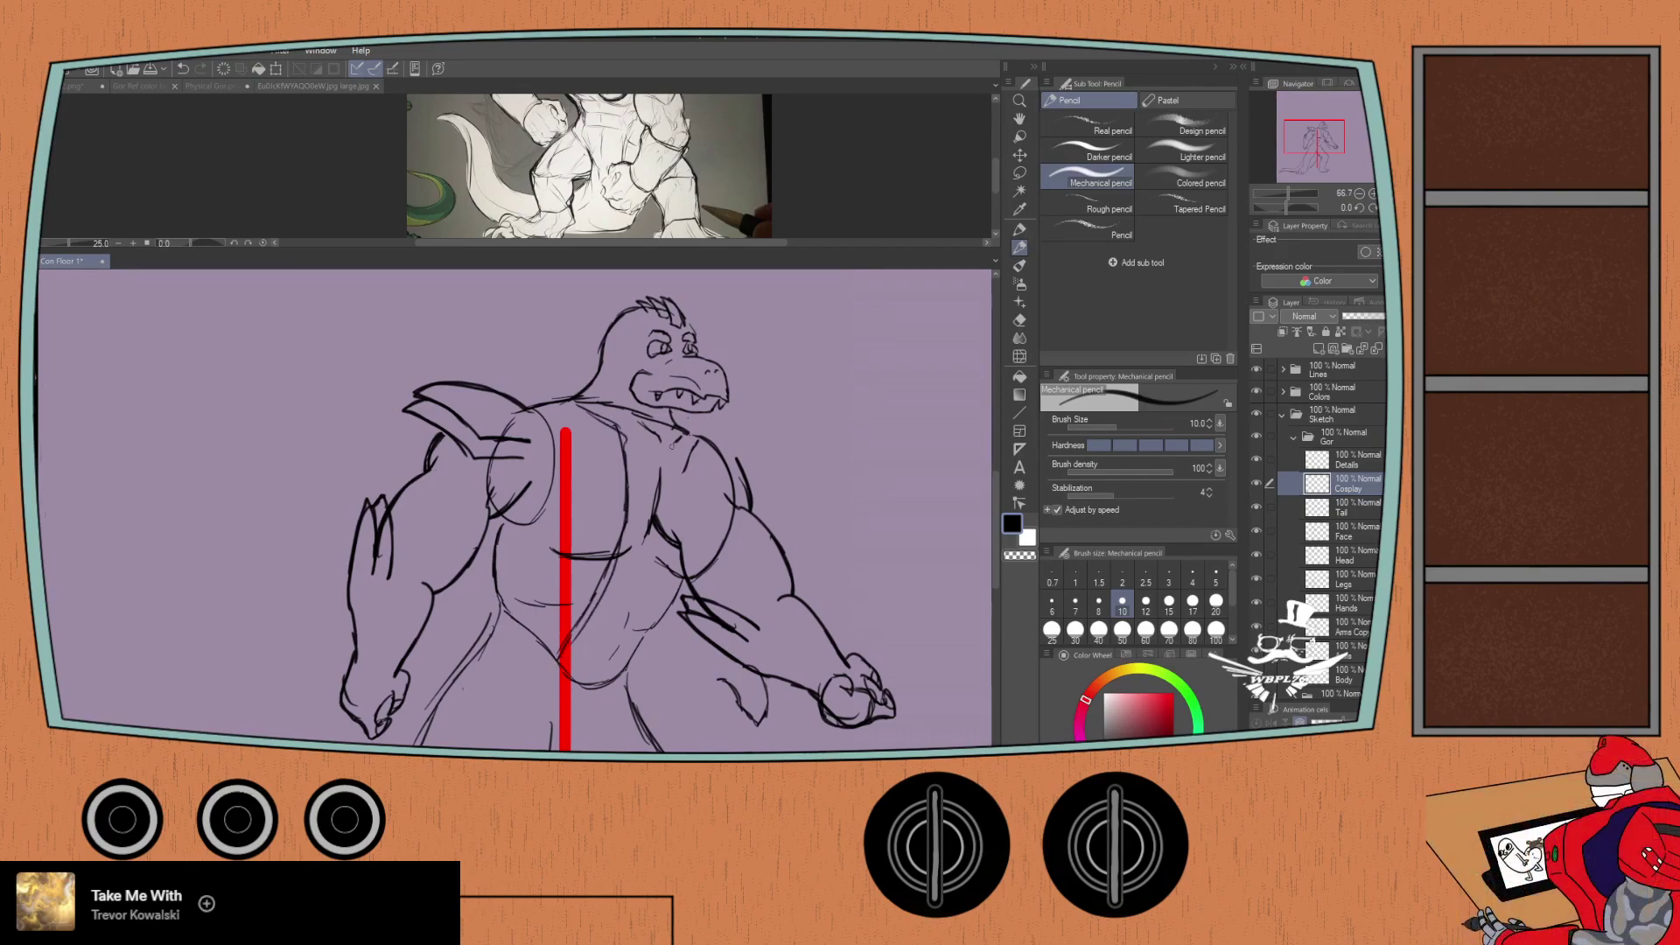
pyautogui.moveTo(688, 435)
pyautogui.mouseDown()
pyautogui.moveTo(635, 682)
pyautogui.moveTo(682, 599)
pyautogui.mouseUp()
pyautogui.moveTo(688, 439)
pyautogui.mouseDown()
pyautogui.moveTo(709, 434)
pyautogui.moveTo(693, 577)
pyautogui.mouseUp()
pyautogui.hotkey('ctrl', 'z')
pyautogui.hotkey('ctrl', 'z')
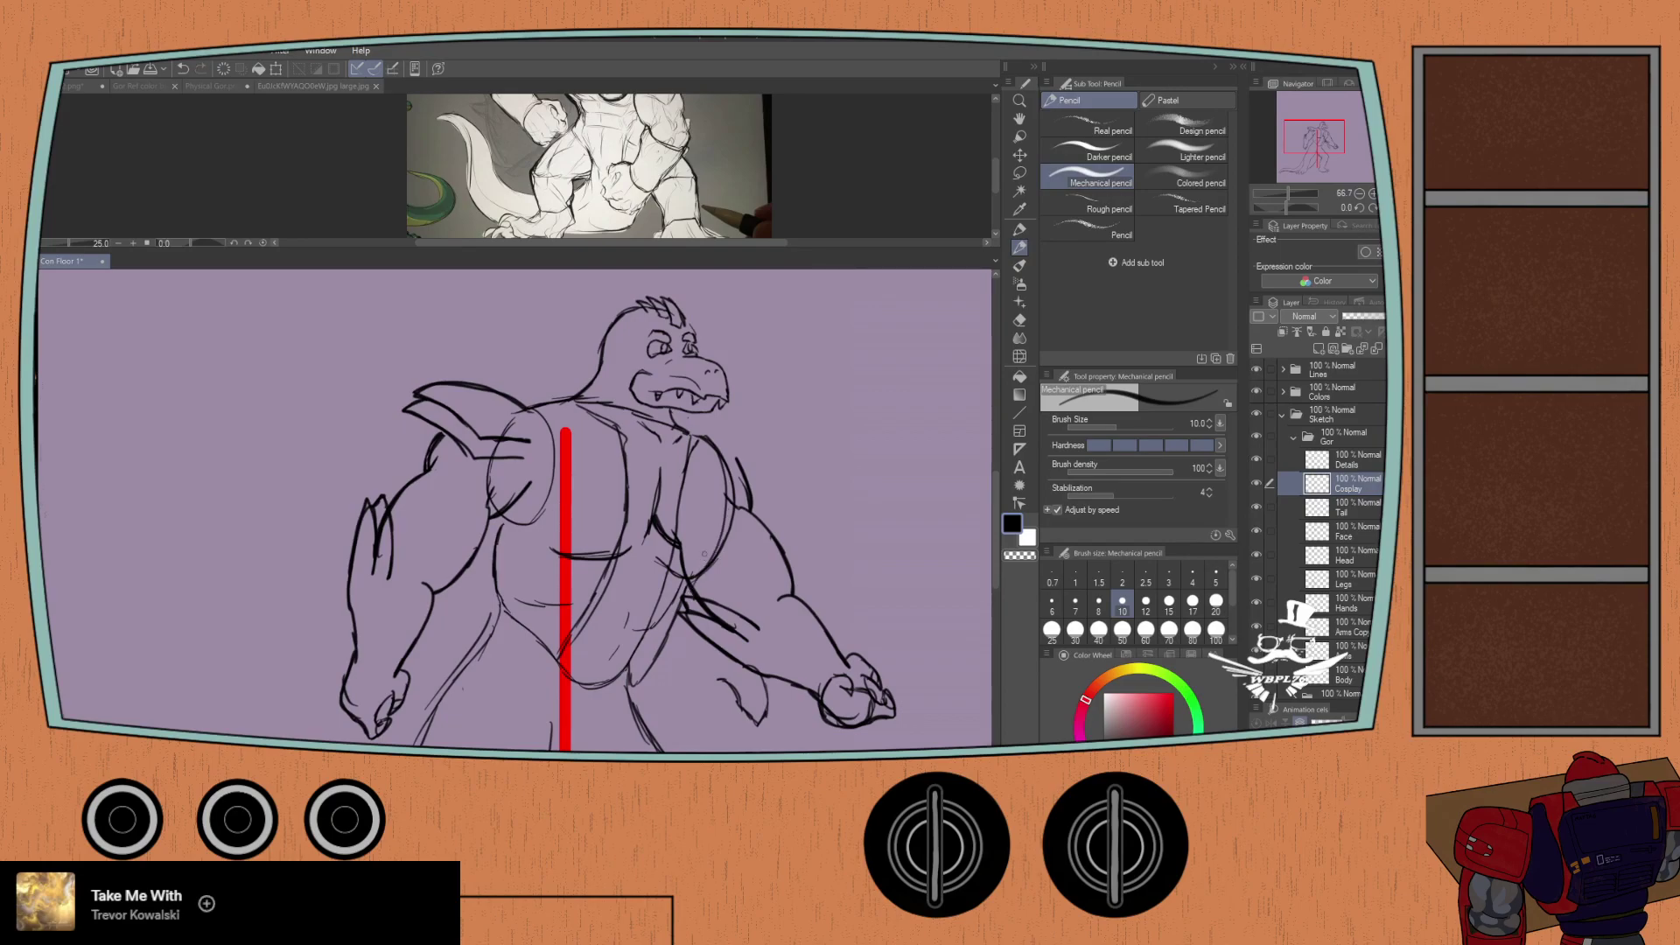
pyautogui.hotkey('ctrl', 'z')
pyautogui.hotkey('ctrl', 'z')
pyautogui.hotkey('ctrl', 'z')
pyautogui.hotkey('ctrl', 'z')
pyautogui.hotkey('ctrl', 'z')
pyautogui.hotkey('ctrl', 'z')
pyautogui.hotkey('ctrl', 'z')
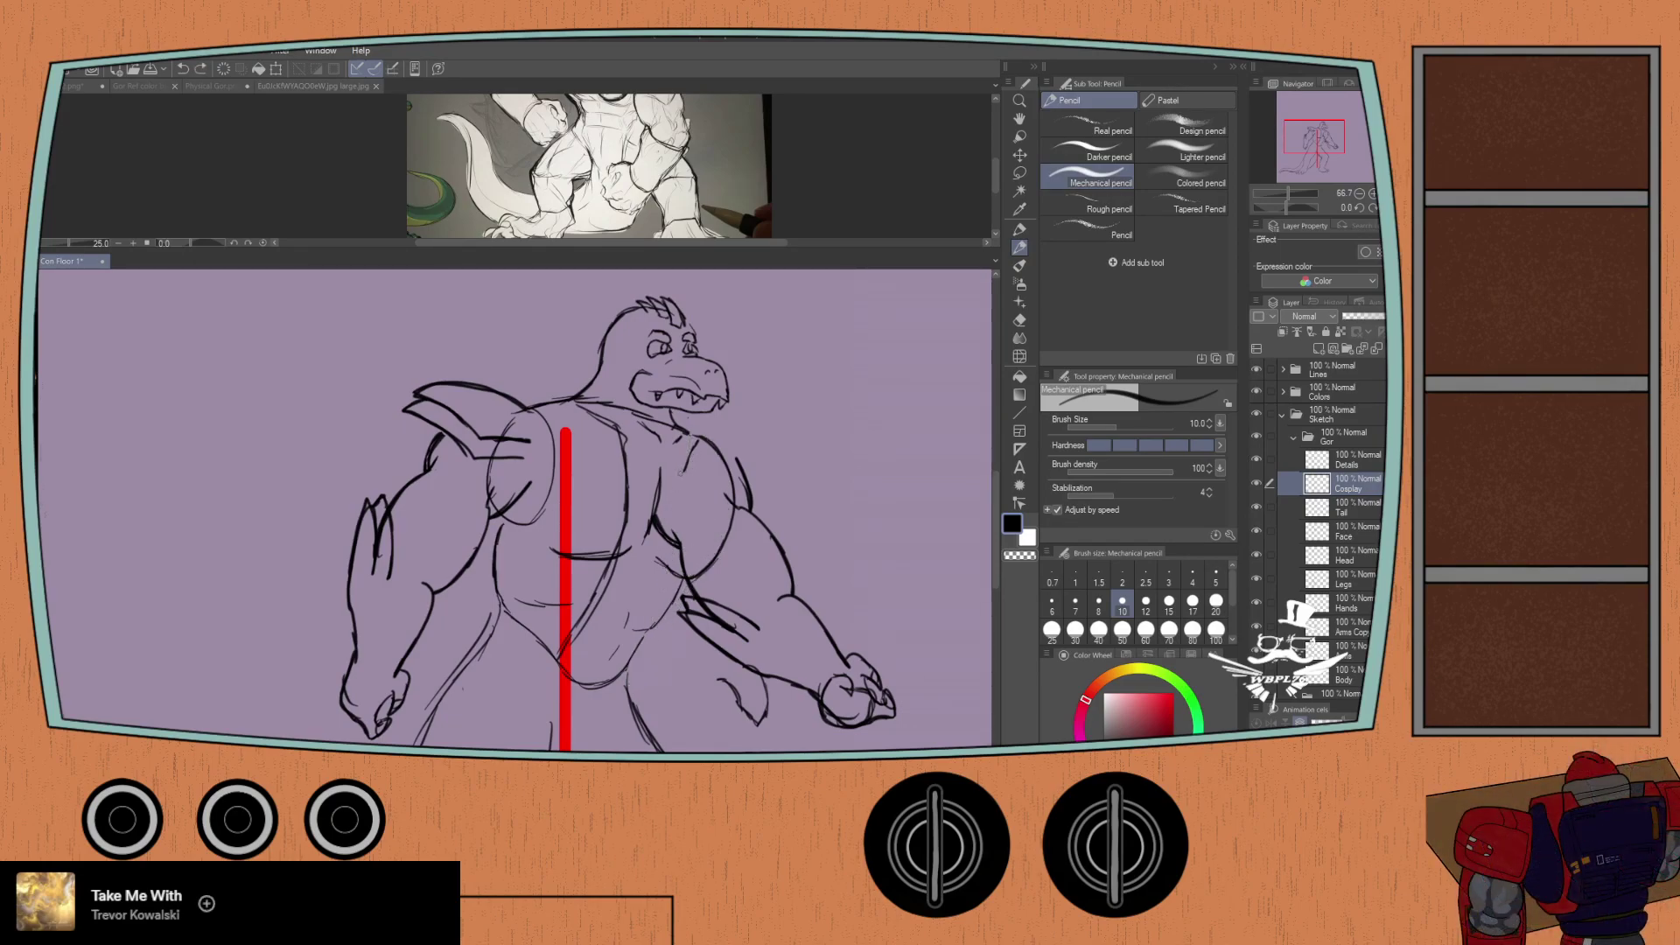
pyautogui.moveTo(686, 431)
pyautogui.mouseDown()
pyautogui.moveTo(710, 446)
pyautogui.moveTo(728, 509)
pyautogui.moveTo(646, 696)
pyautogui.moveTo(638, 637)
pyautogui.moveTo(694, 435)
pyautogui.mouseUp()
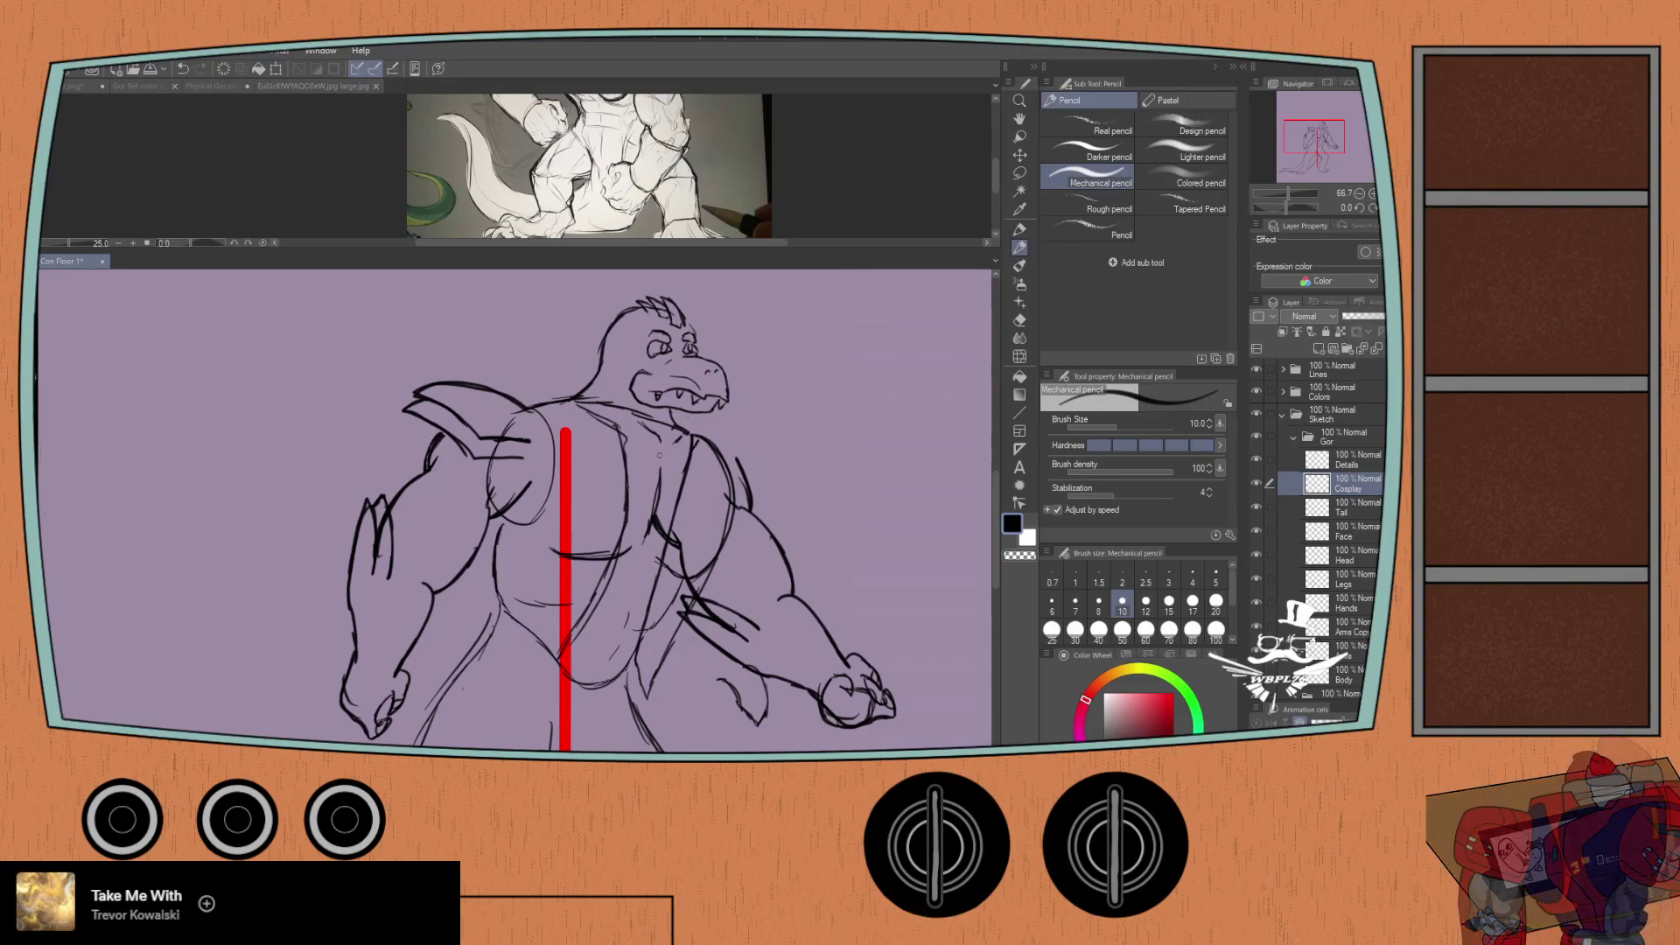
# Step: Sketch the collar at the neck and shoulder, the armor's waist edge, and a left torso line
pyautogui.moveTo(590, 418); pyautogui.dragTo(563, 399)
pyautogui.moveTo(544, 677)
pyautogui.mouseDown()
pyautogui.moveTo(498, 655)
pyautogui.moveTo(541, 675)
pyautogui.moveTo(504, 658)
pyautogui.moveTo(530, 646)
pyautogui.moveTo(535, 594)
pyautogui.moveTo(520, 656)
pyautogui.moveTo(539, 622)
pyautogui.moveTo(540, 686)
pyautogui.moveTo(479, 634)
pyautogui.moveTo(495, 526)
pyautogui.moveTo(476, 634)
pyautogui.moveTo(533, 681)
pyautogui.mouseUp()
pyautogui.hotkey('ctrl', 'z')
pyautogui.hotkey('ctrl', 'z')
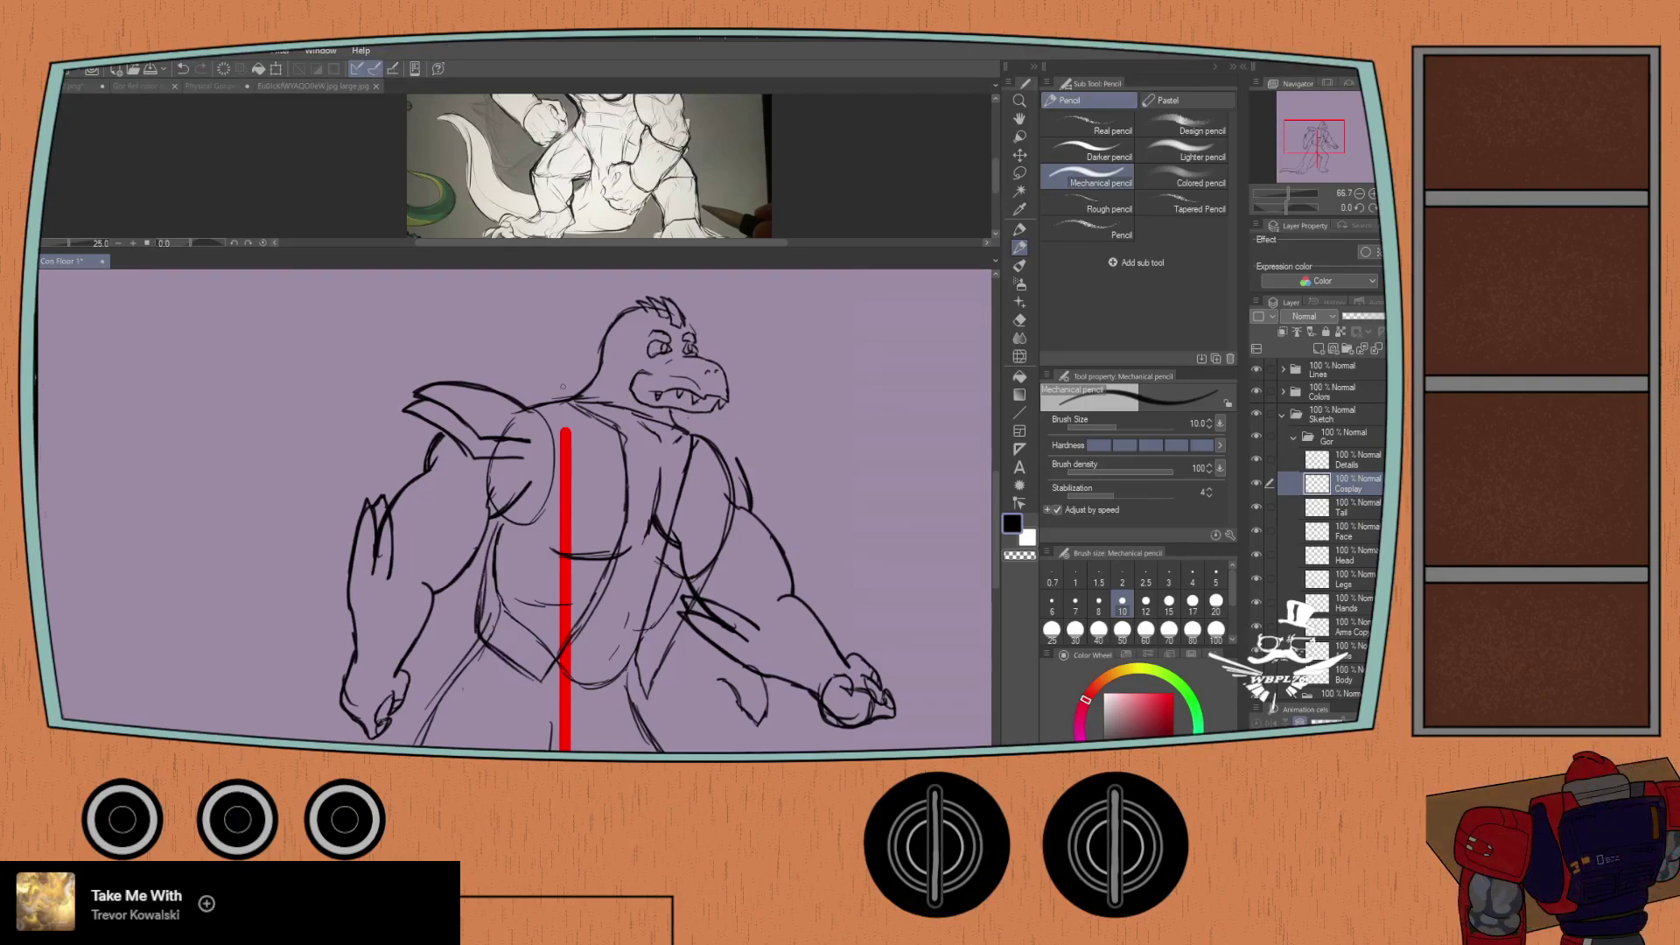
pyautogui.moveTo(583, 393)
pyautogui.mouseDown()
pyautogui.moveTo(562, 360)
pyautogui.moveTo(551, 372)
pyautogui.moveTo(509, 348)
pyautogui.moveTo(513, 392)
pyautogui.moveTo(490, 386)
pyautogui.mouseUp()
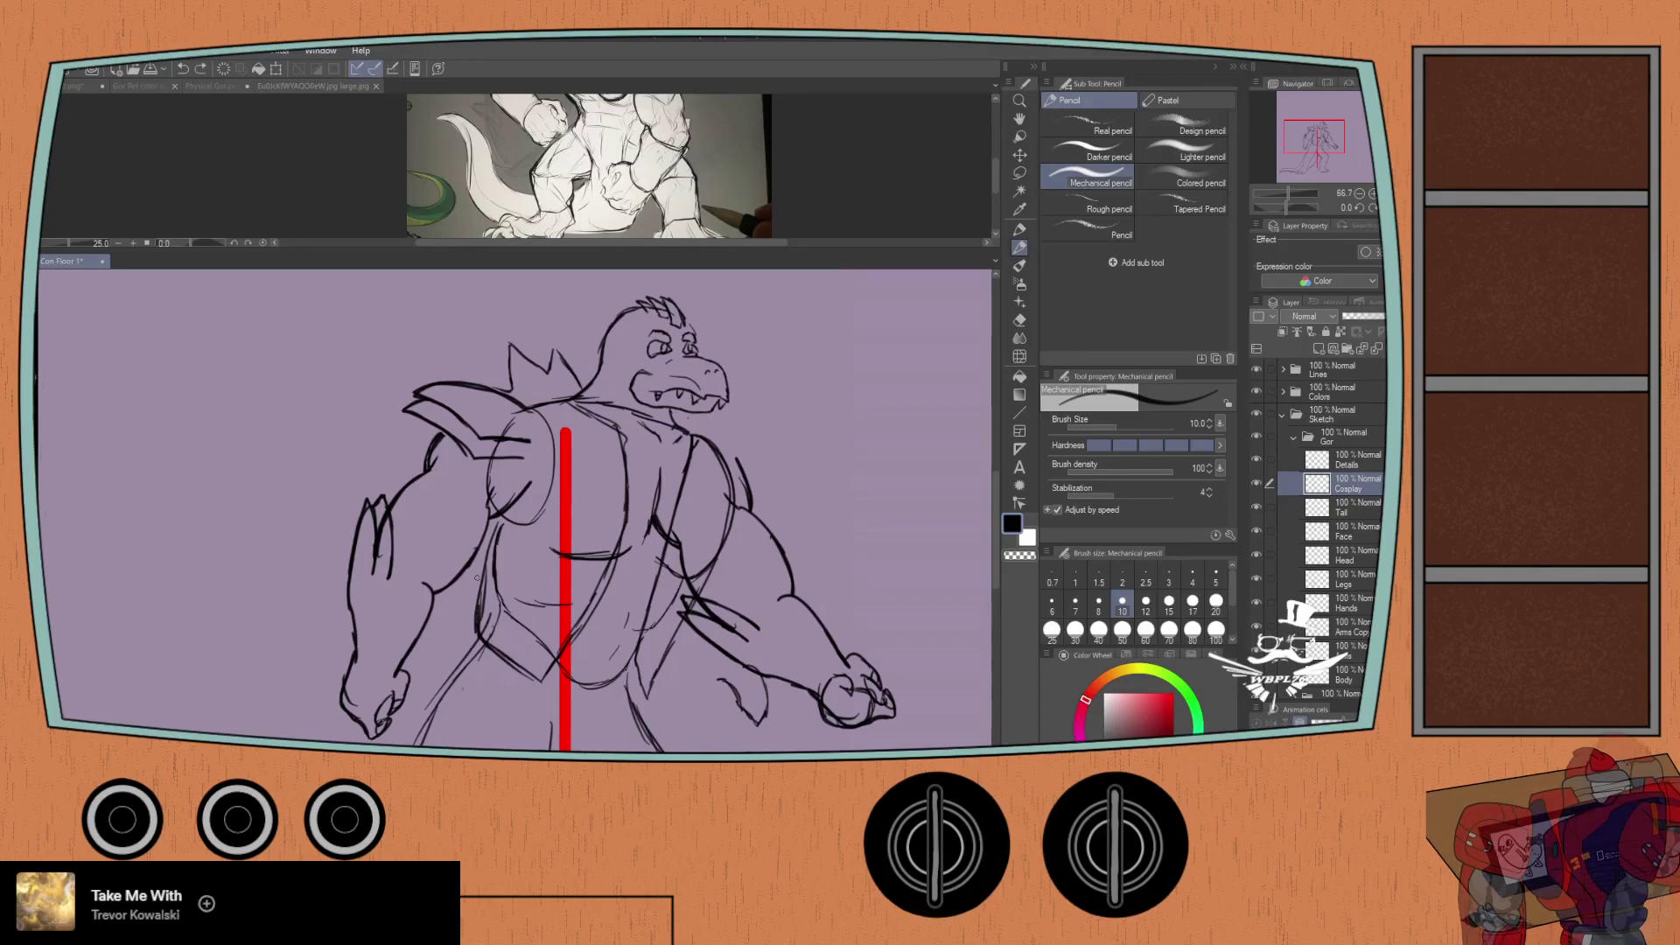
pyautogui.moveTo(437, 634); pyautogui.dragTo(449, 605)
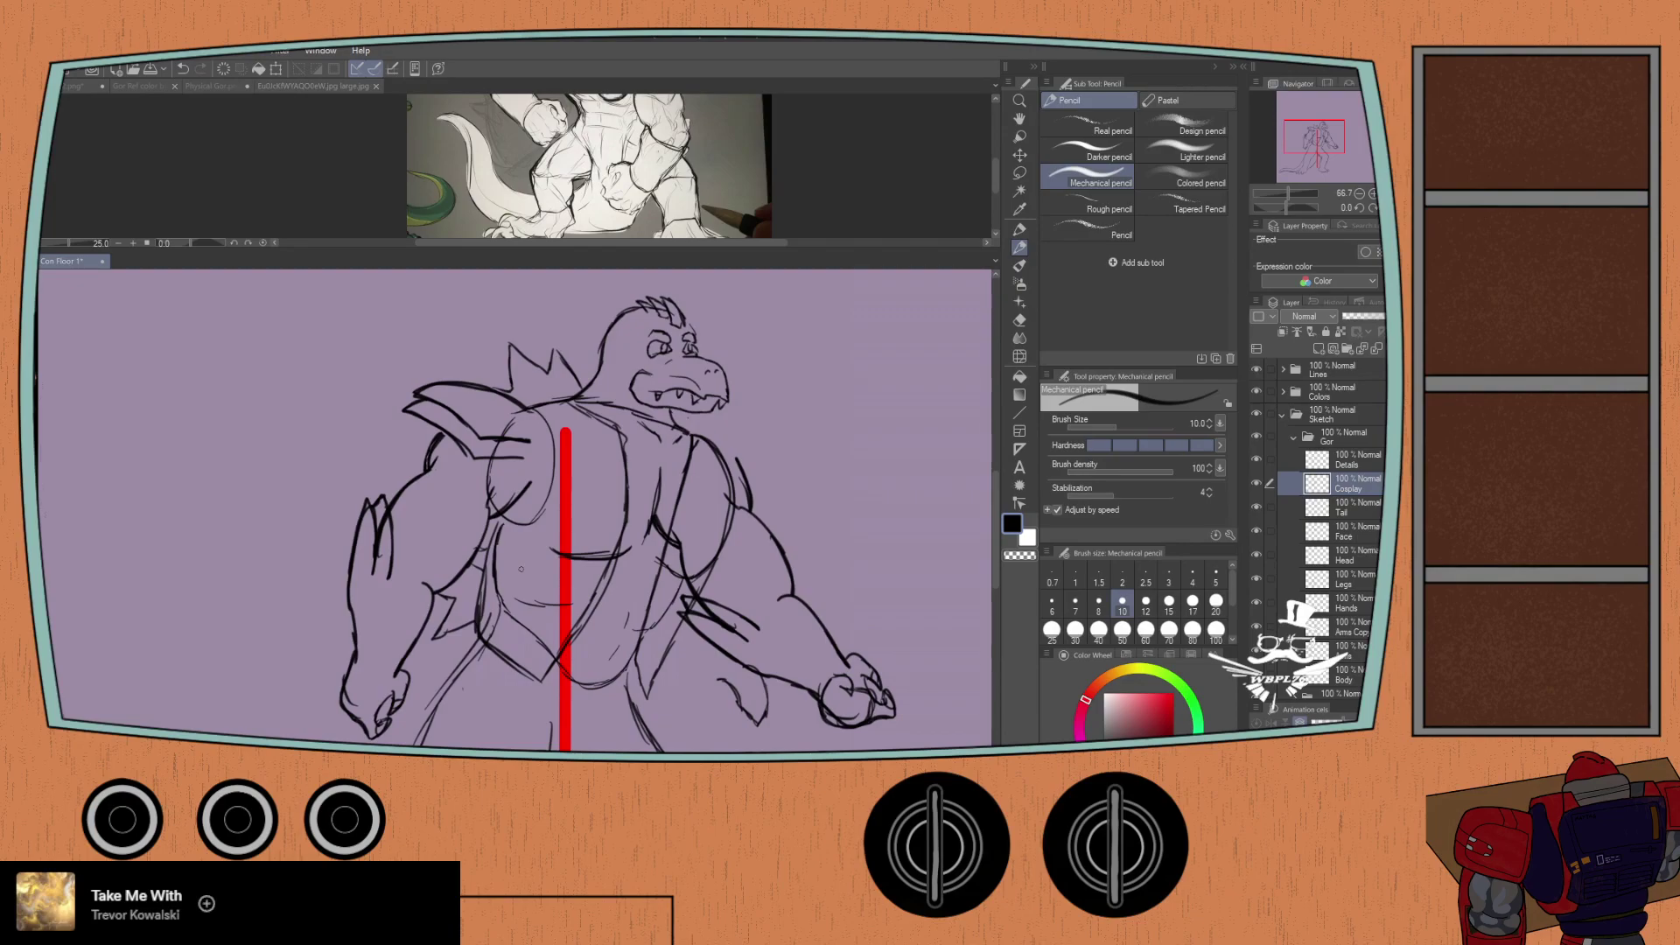
# Step: Draw a jagged spiky back ridge on Cosplay and small head spines on the Details layer
pyautogui.scroll(3, 600, 335)
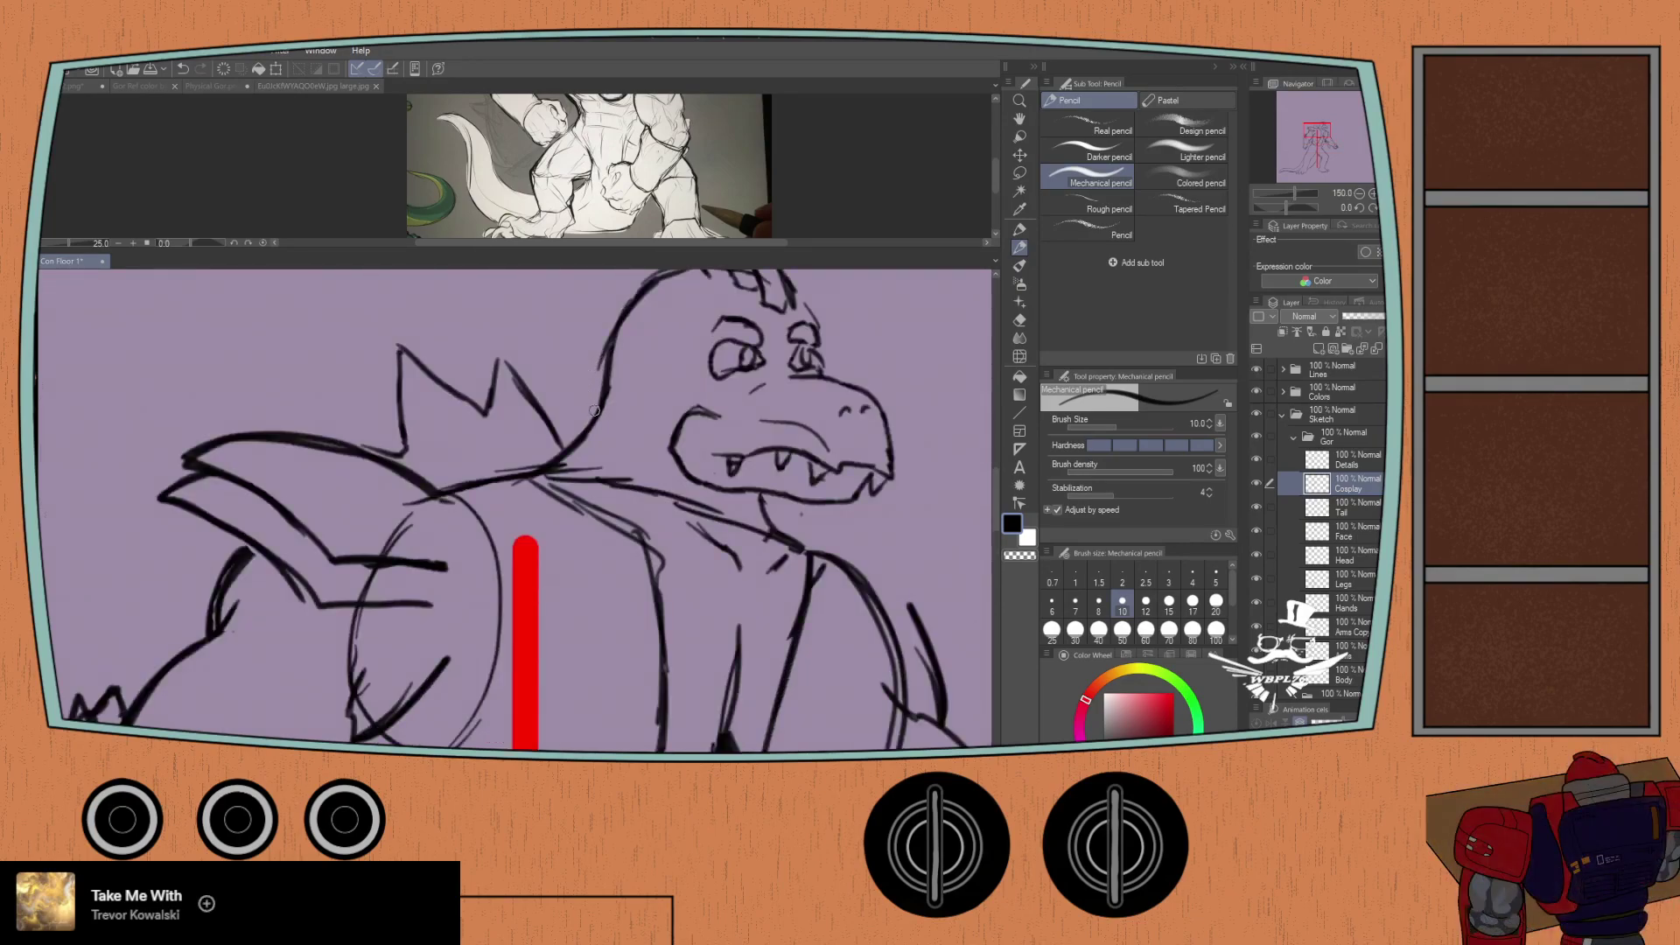
pyautogui.moveTo(596, 407)
pyautogui.mouseDown()
pyautogui.moveTo(578, 357)
pyautogui.moveTo(604, 340)
pyautogui.moveTo(603, 389)
pyautogui.moveTo(584, 376)
pyautogui.moveTo(616, 343)
pyautogui.moveTo(655, 345)
pyautogui.moveTo(622, 334)
pyautogui.moveTo(663, 353)
pyautogui.mouseUp()
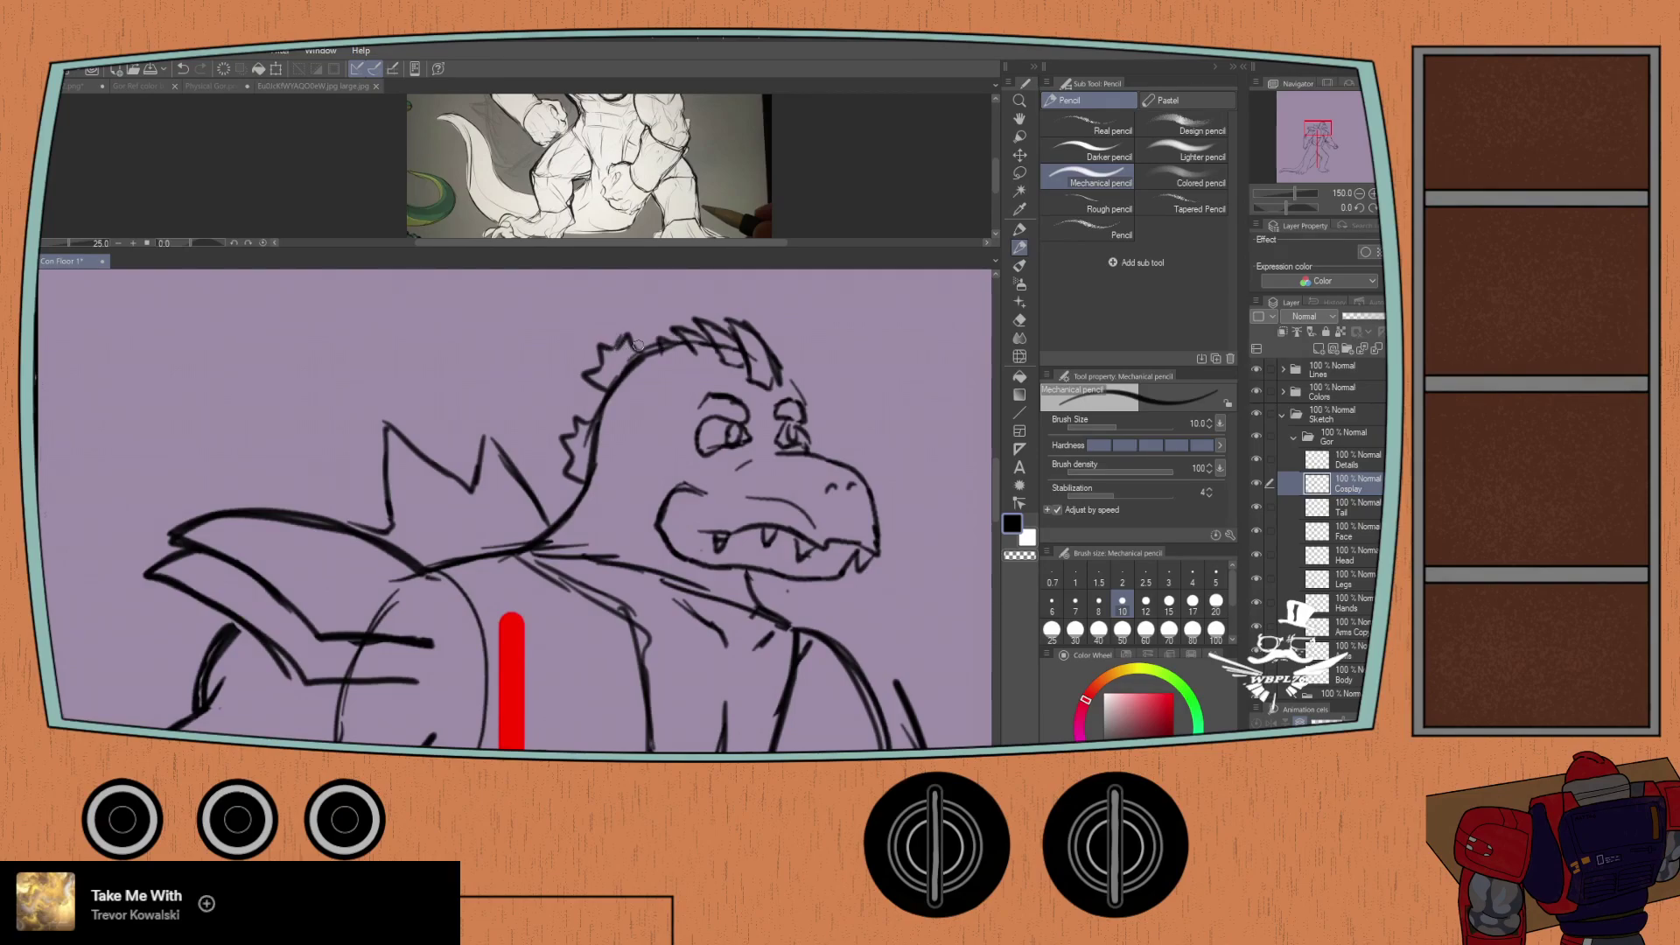
pyautogui.click(1347, 459)
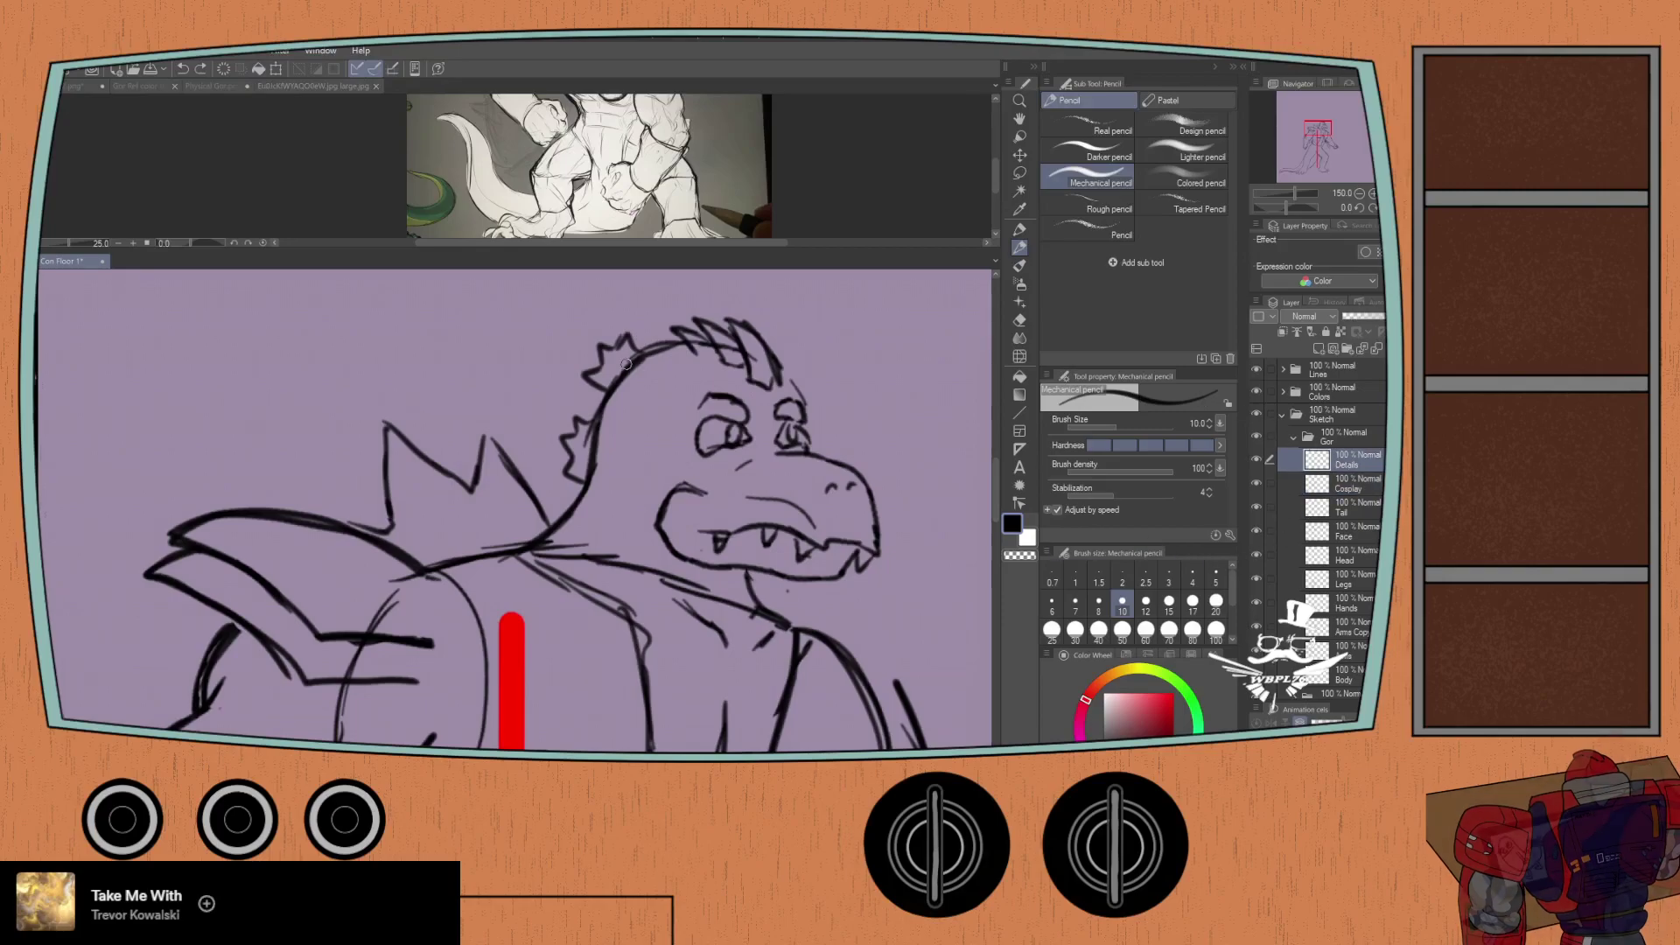
pyautogui.moveTo(629, 358)
pyautogui.mouseDown()
pyautogui.moveTo(587, 420)
pyautogui.moveTo(573, 505)
pyautogui.moveTo(515, 540)
pyautogui.mouseUp()
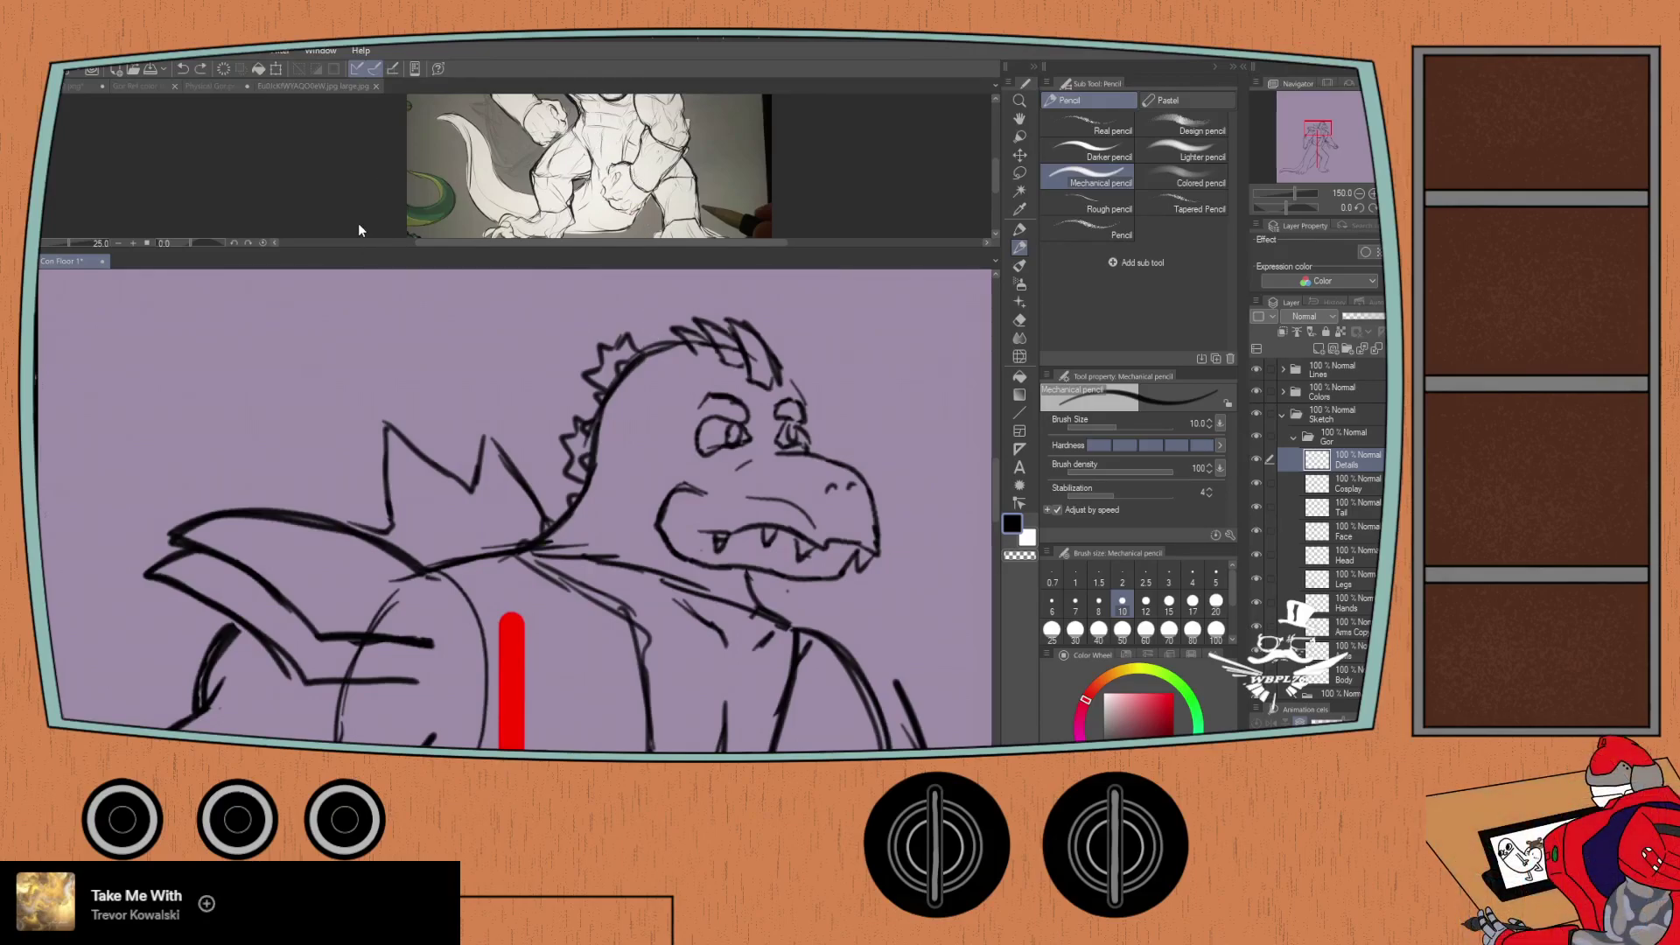
pyautogui.scroll(-5, 398, 298)
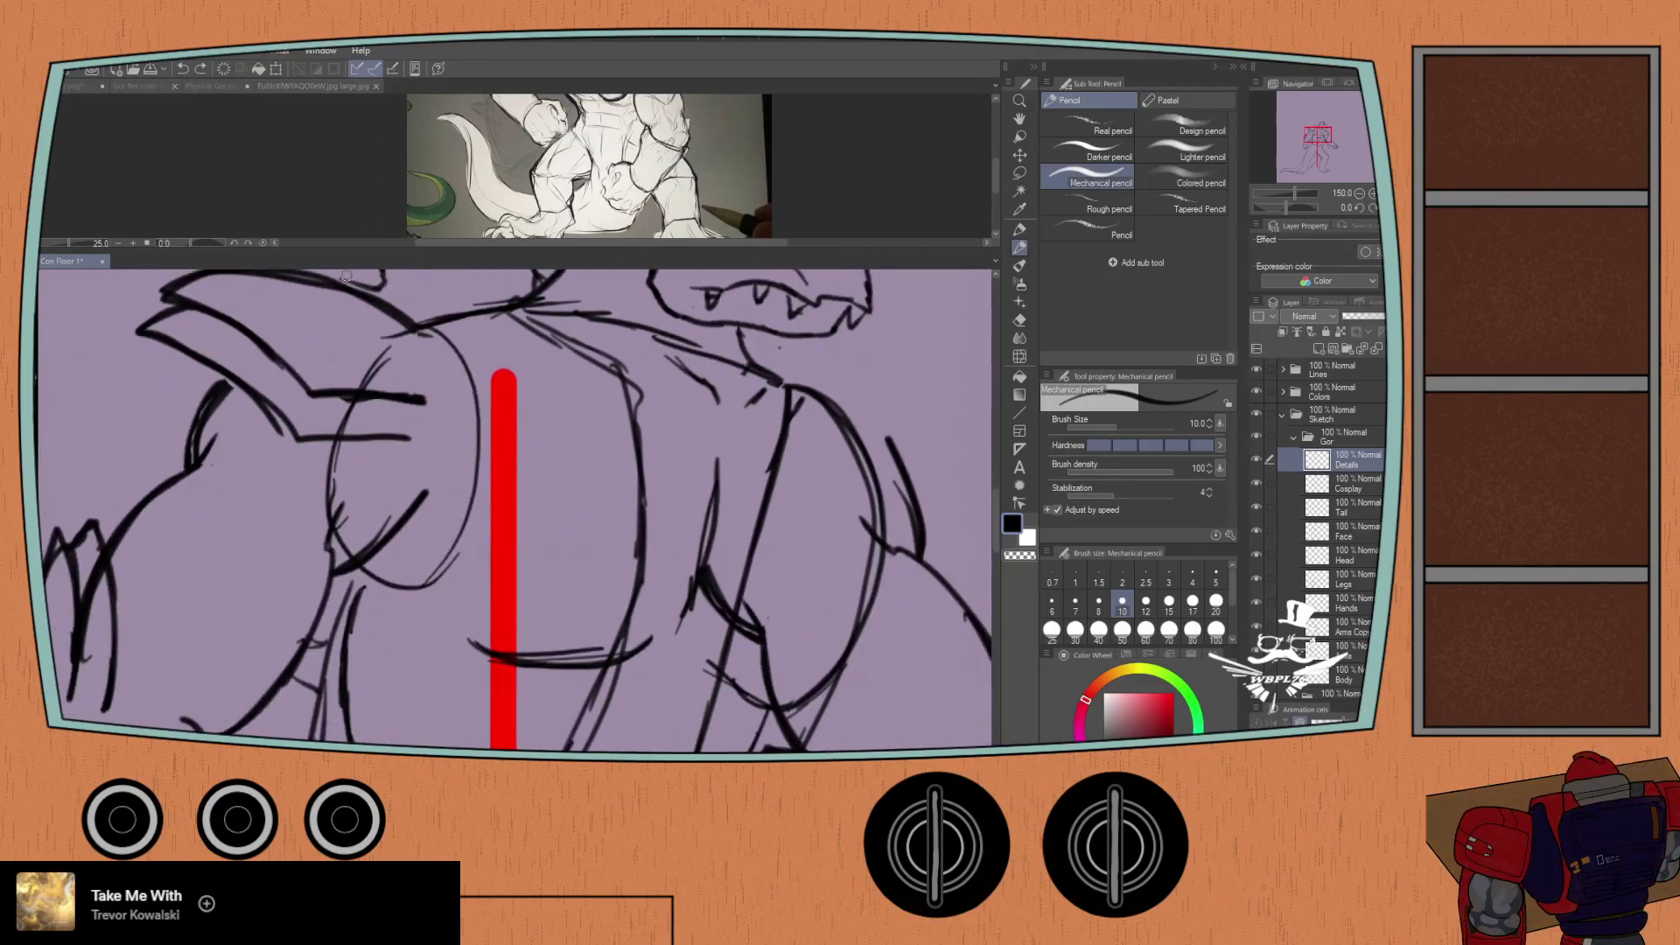
pyautogui.scroll(-2, 359, 285)
pyautogui.moveTo(294, 538); pyautogui.dragTo(400, 418)
pyautogui.moveTo(316, 568)
pyautogui.mouseDown()
pyautogui.moveTo(339, 507)
pyautogui.moveTo(374, 577)
pyautogui.moveTo(368, 629)
pyautogui.mouseUp()
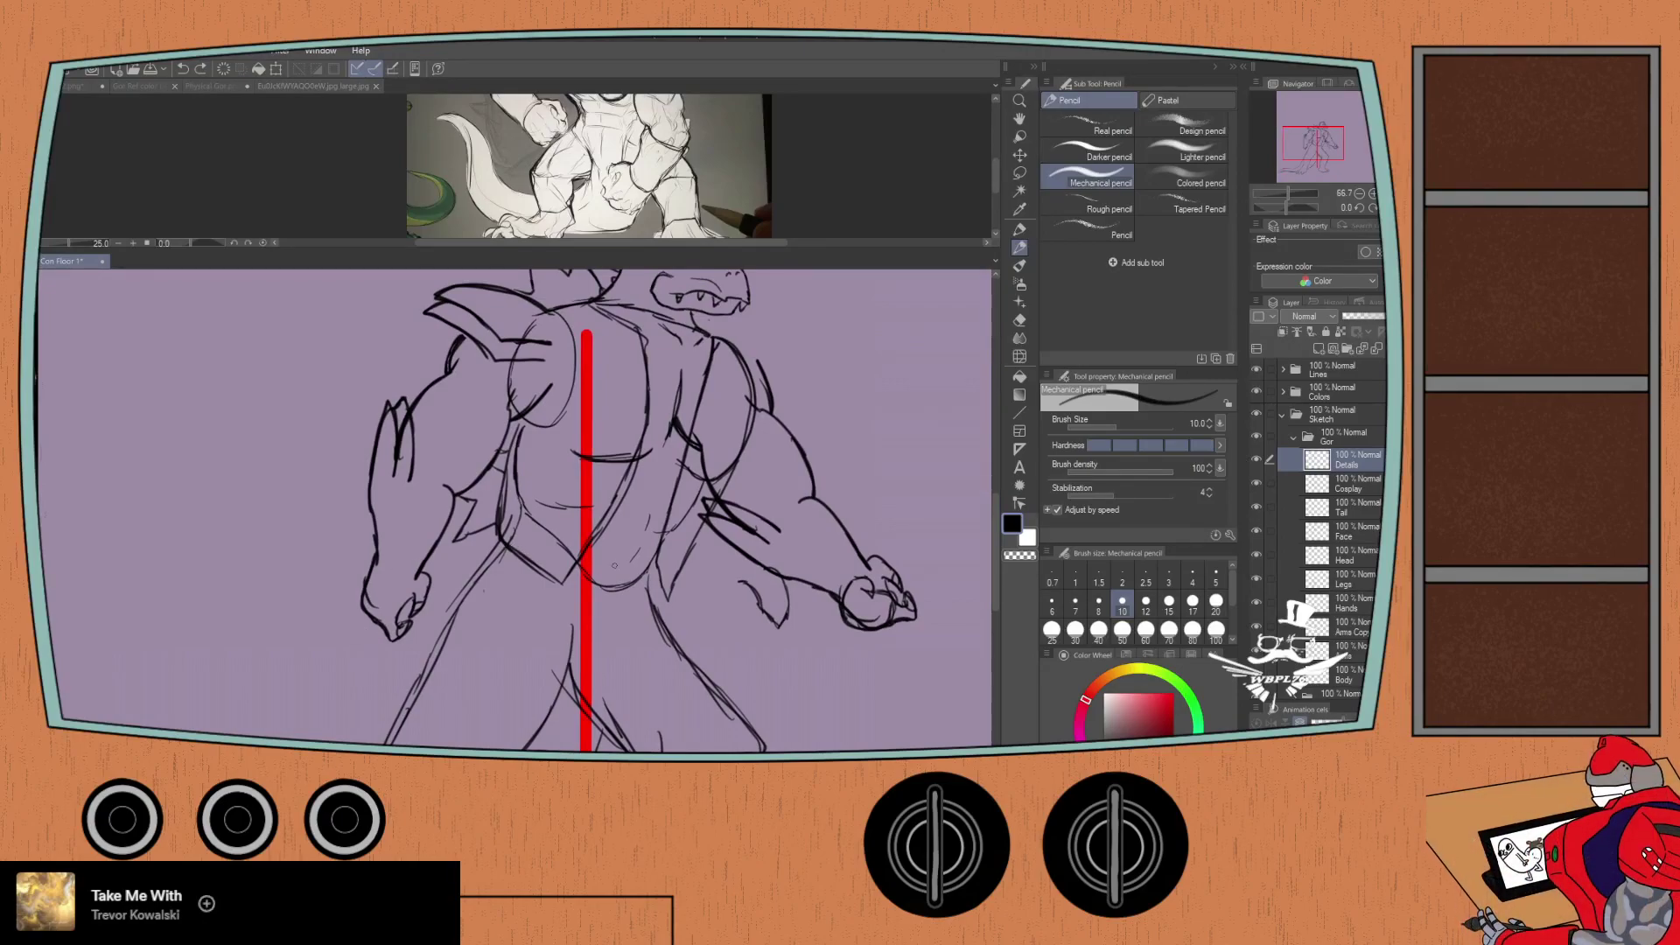
# Step: On the Details layer, add short strokes under the jaw and along the right shoulder spike
pyautogui.click(1347, 485)
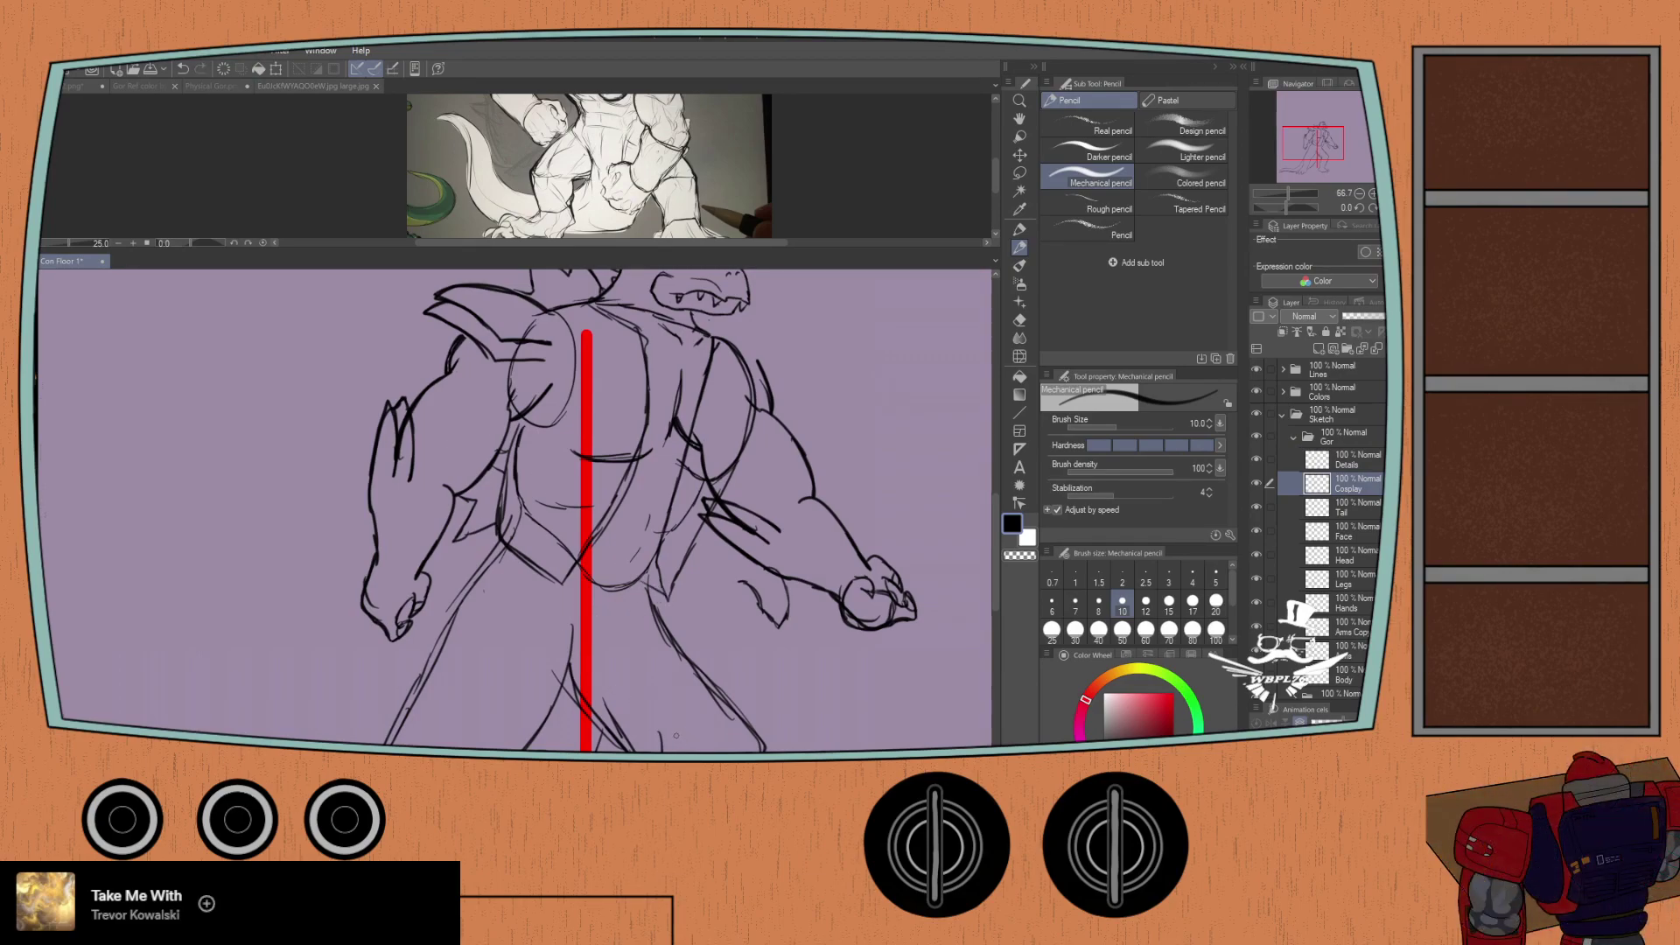
pyautogui.click(1344, 647)
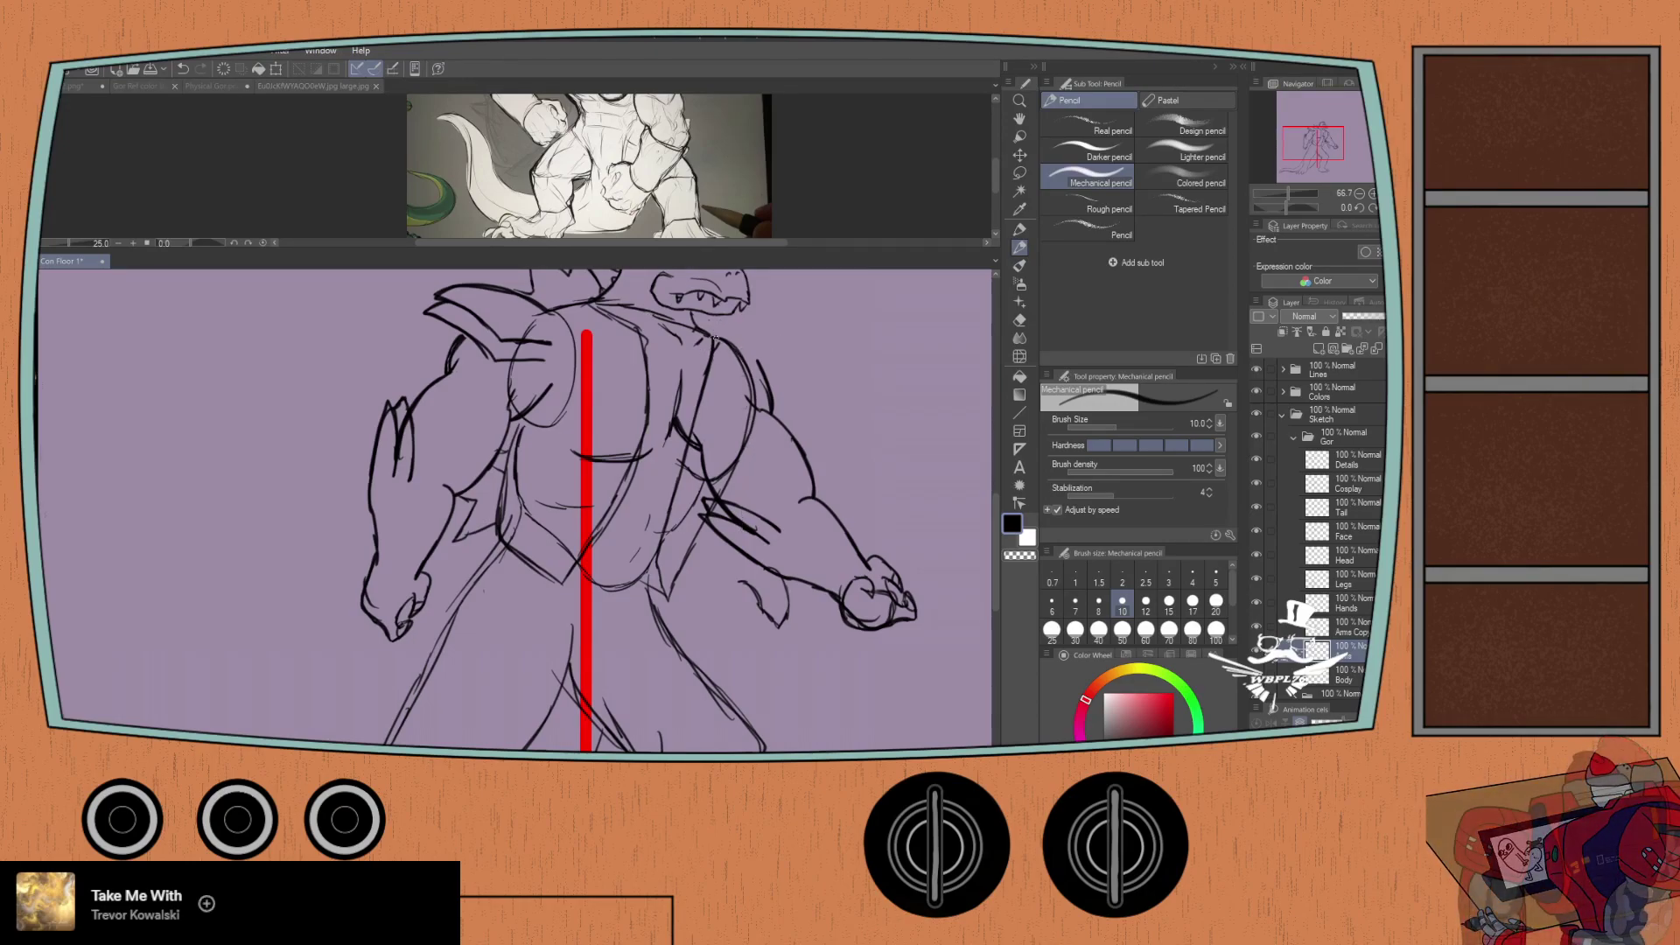
pyautogui.click(1329, 466)
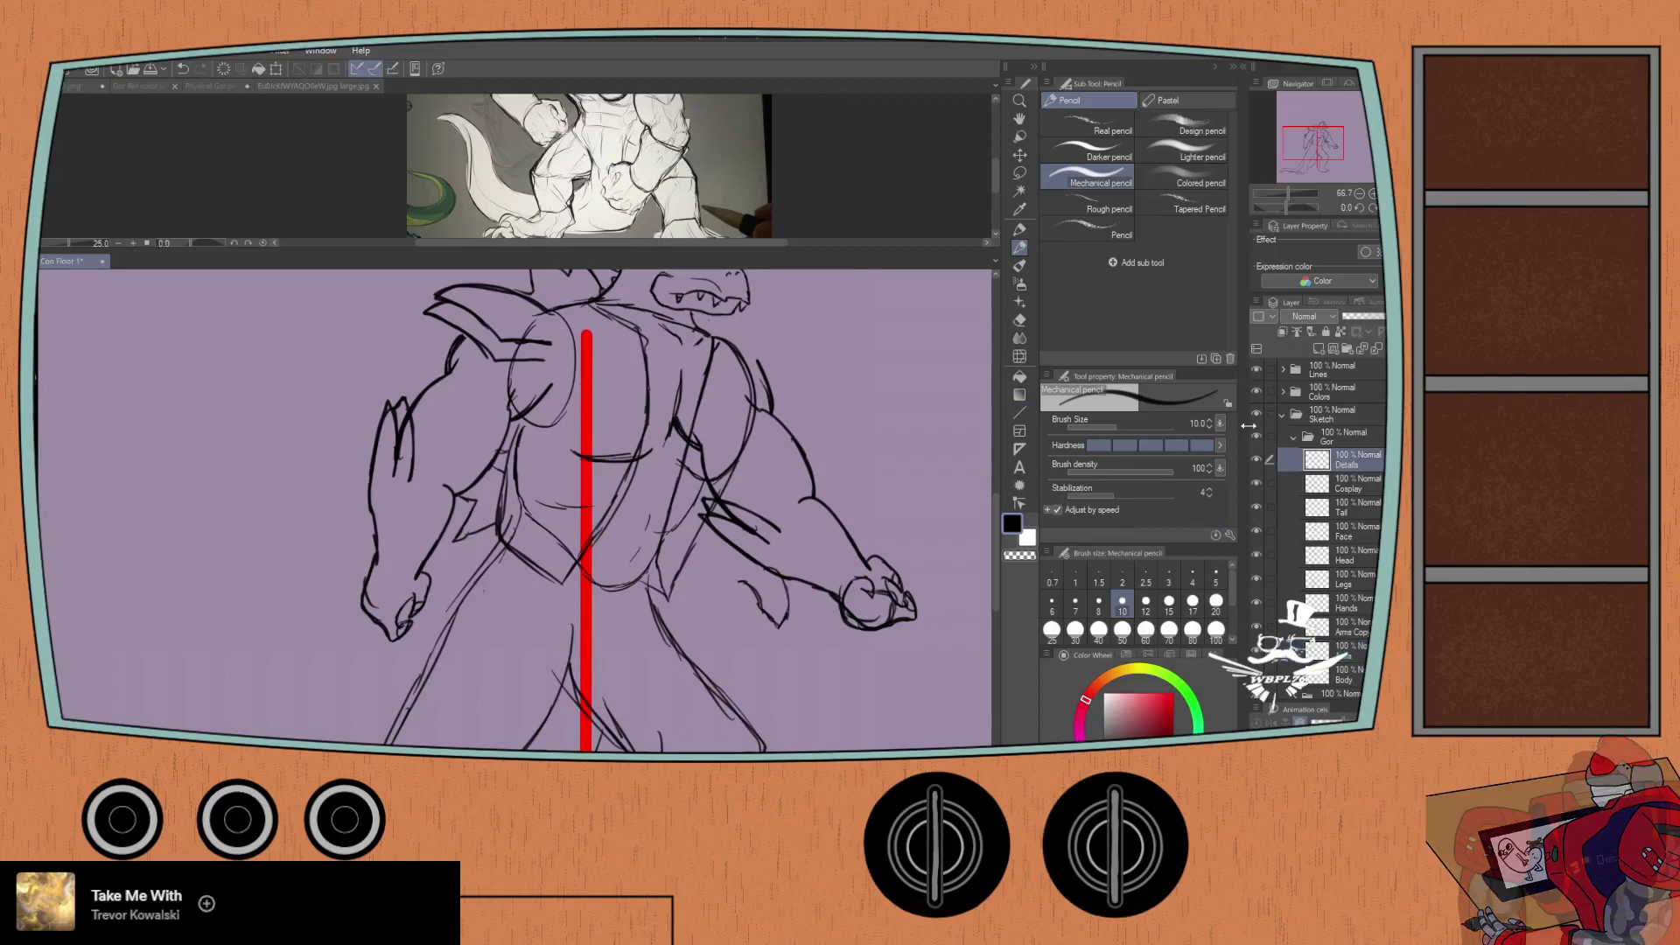
pyautogui.moveTo(707, 335)
pyautogui.mouseDown()
pyautogui.moveTo(755, 320)
pyautogui.moveTo(737, 356)
pyautogui.moveTo(769, 321)
pyautogui.moveTo(748, 333)
pyautogui.moveTo(776, 335)
pyautogui.moveTo(746, 382)
pyautogui.mouseUp()
pyautogui.moveTo(780, 329); pyautogui.dragTo(757, 366)
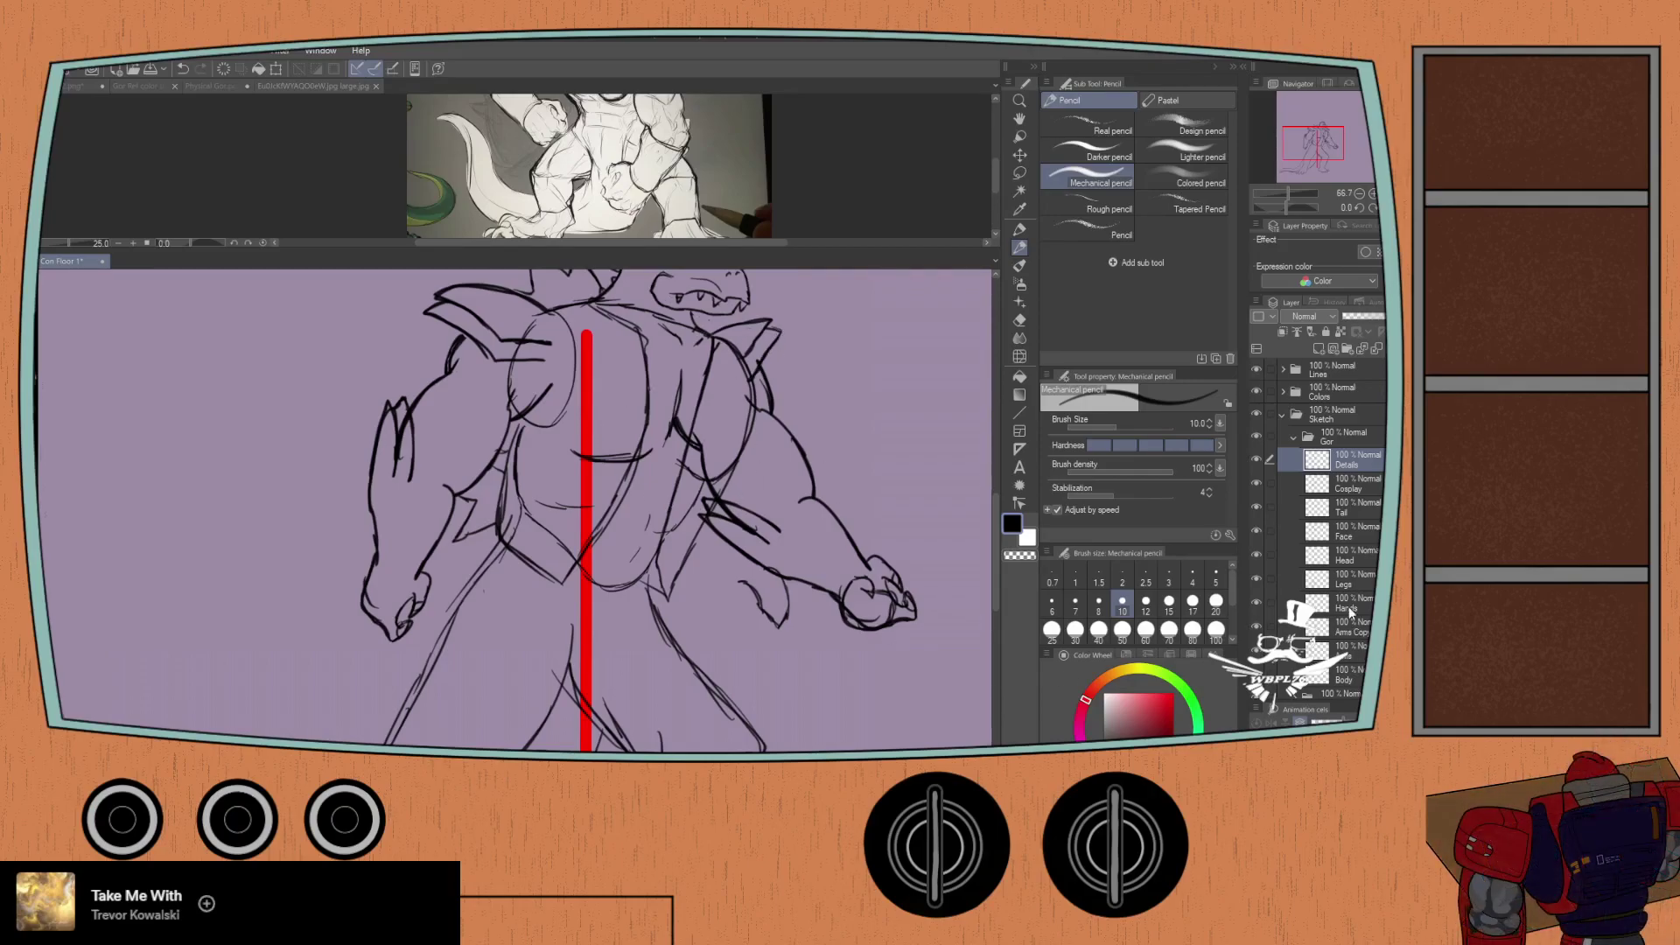
# Step: On the layer below Arms Copy, redraw the right shoulder, upper-arm and forearm contours
pyautogui.click(1345, 649)
pyautogui.moveTo(757, 364); pyautogui.dragTo(777, 437)
pyautogui.hotkey('ctrl', 'z')
pyautogui.hotkey('ctrl', 'z')
pyautogui.moveTo(756, 360)
pyautogui.mouseDown()
pyautogui.moveTo(764, 424)
pyautogui.moveTo(801, 502)
pyautogui.mouseUp()
pyautogui.moveTo(778, 434); pyautogui.dragTo(866, 565)
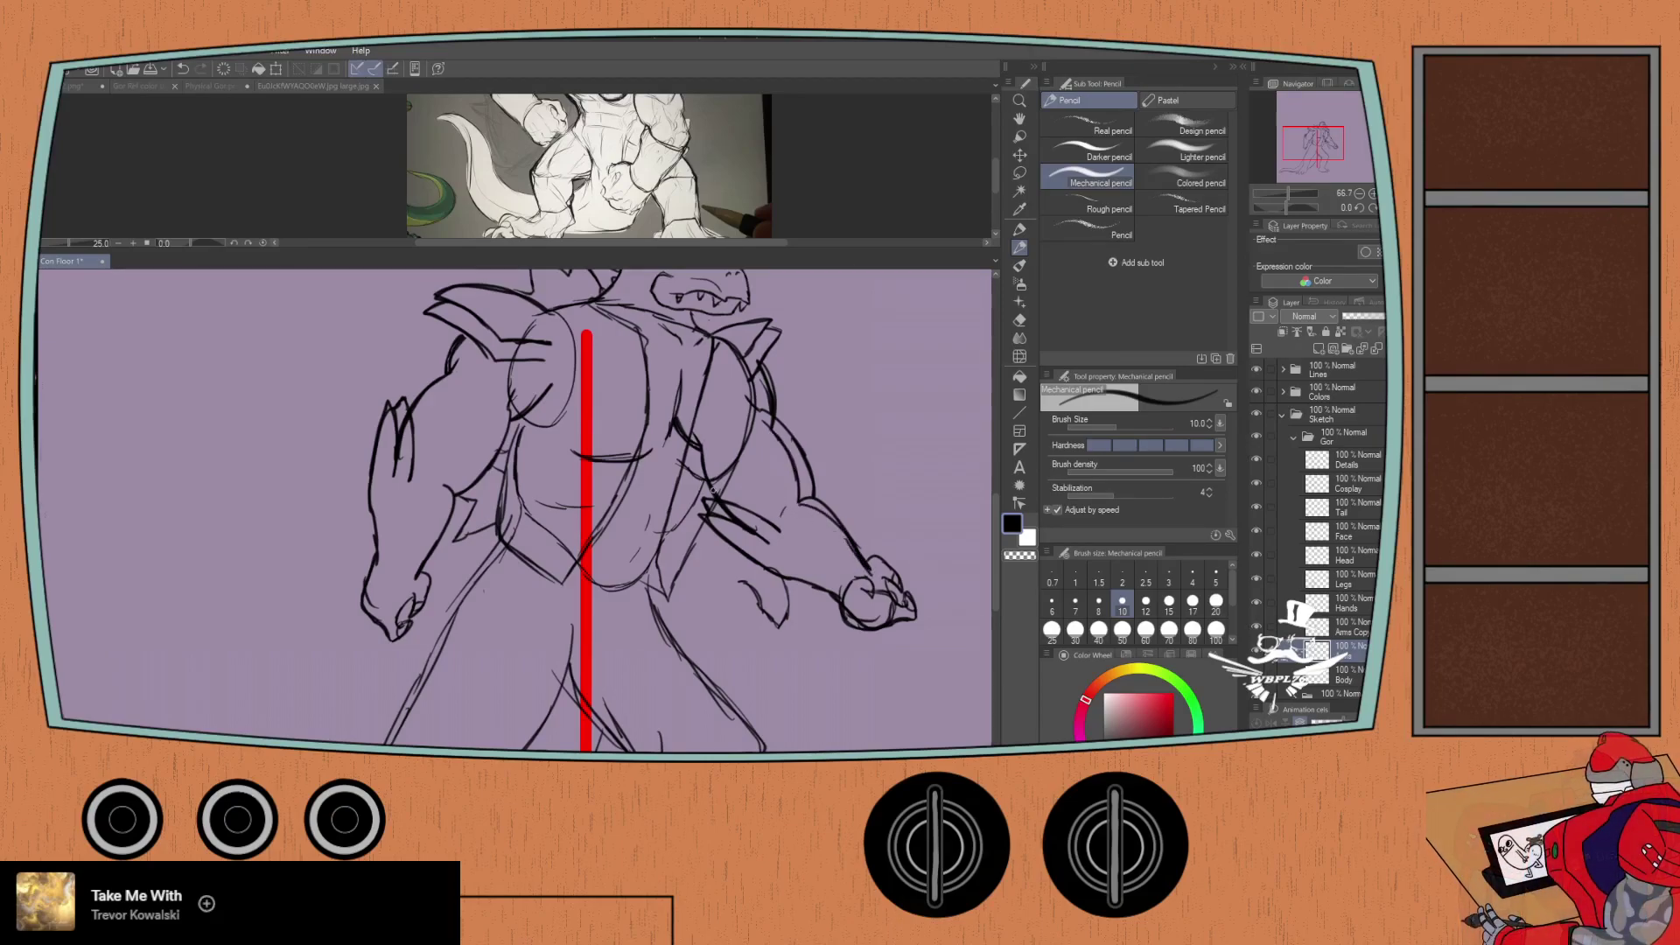
pyautogui.moveTo(832, 590); pyautogui.dragTo(728, 547)
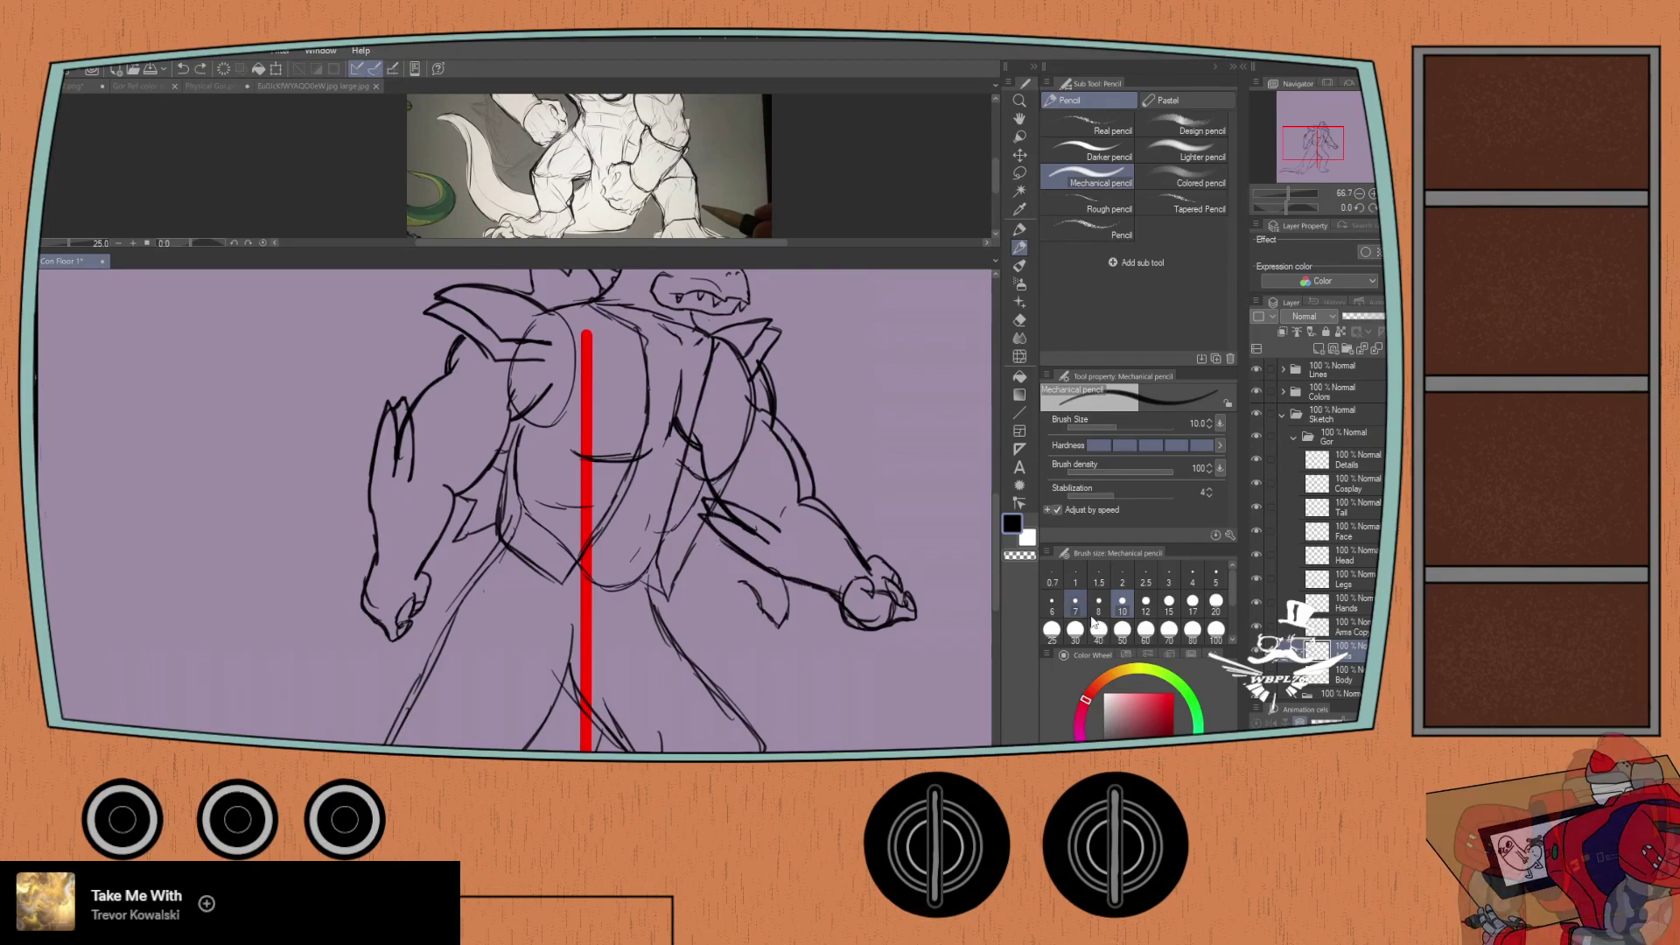
pyautogui.hotkey('ctrl', 'z')
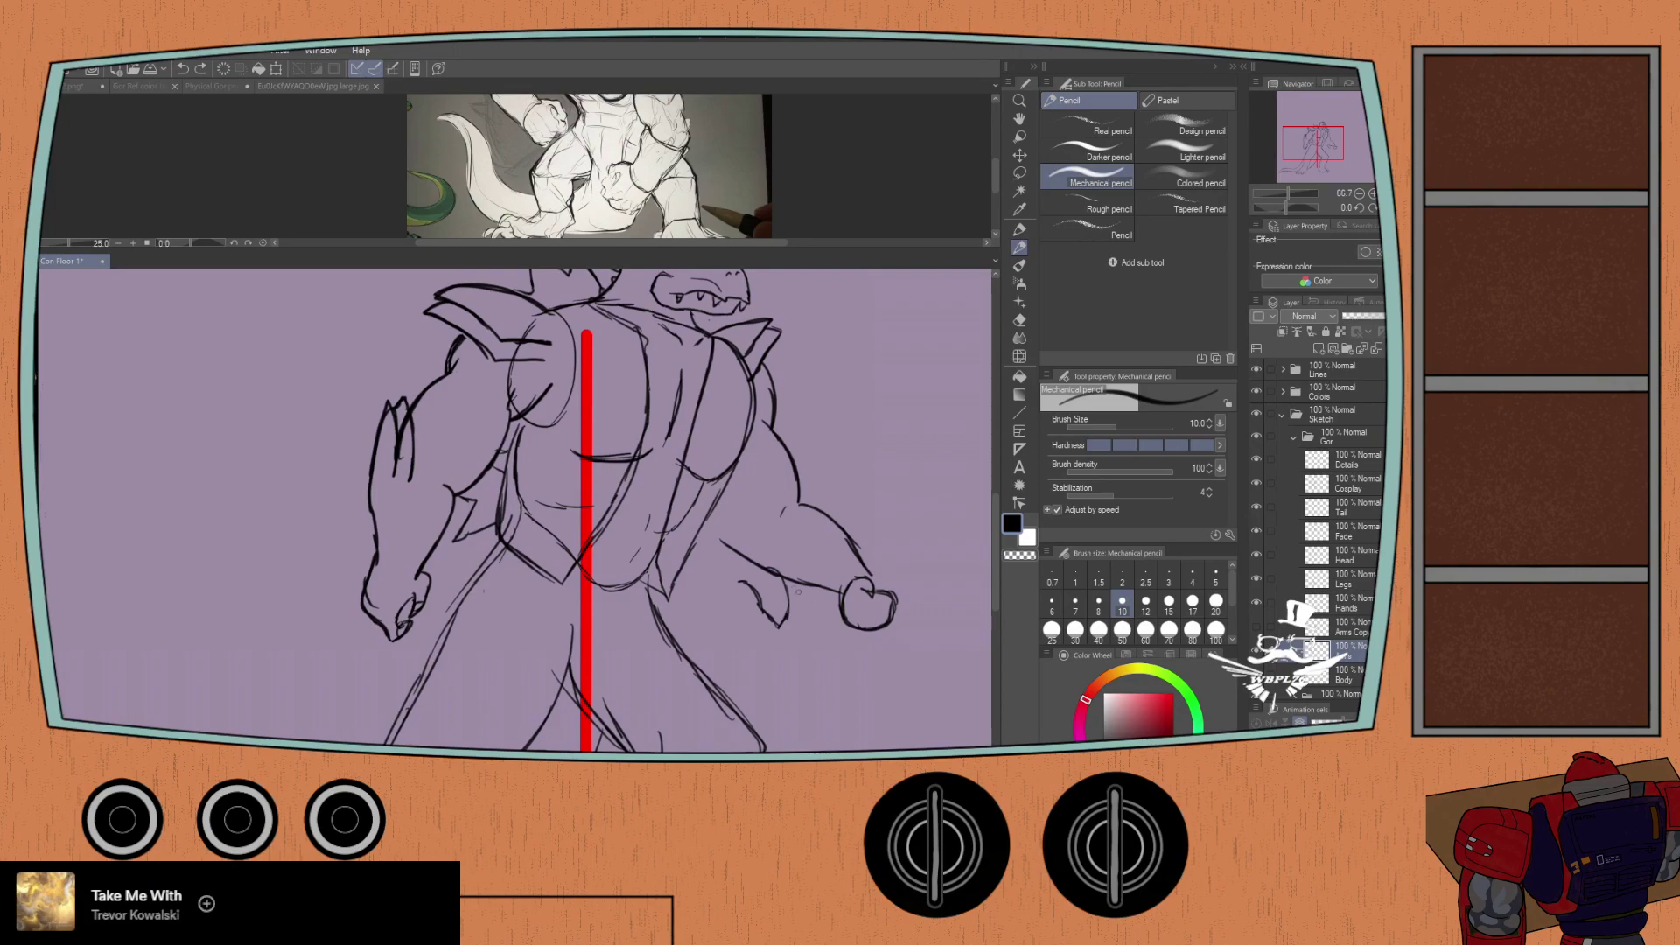
# Step: Erase a stray stroke near the elbow, then return to the pencil on the layer below Arms Copy
pyautogui.click(1346, 603)
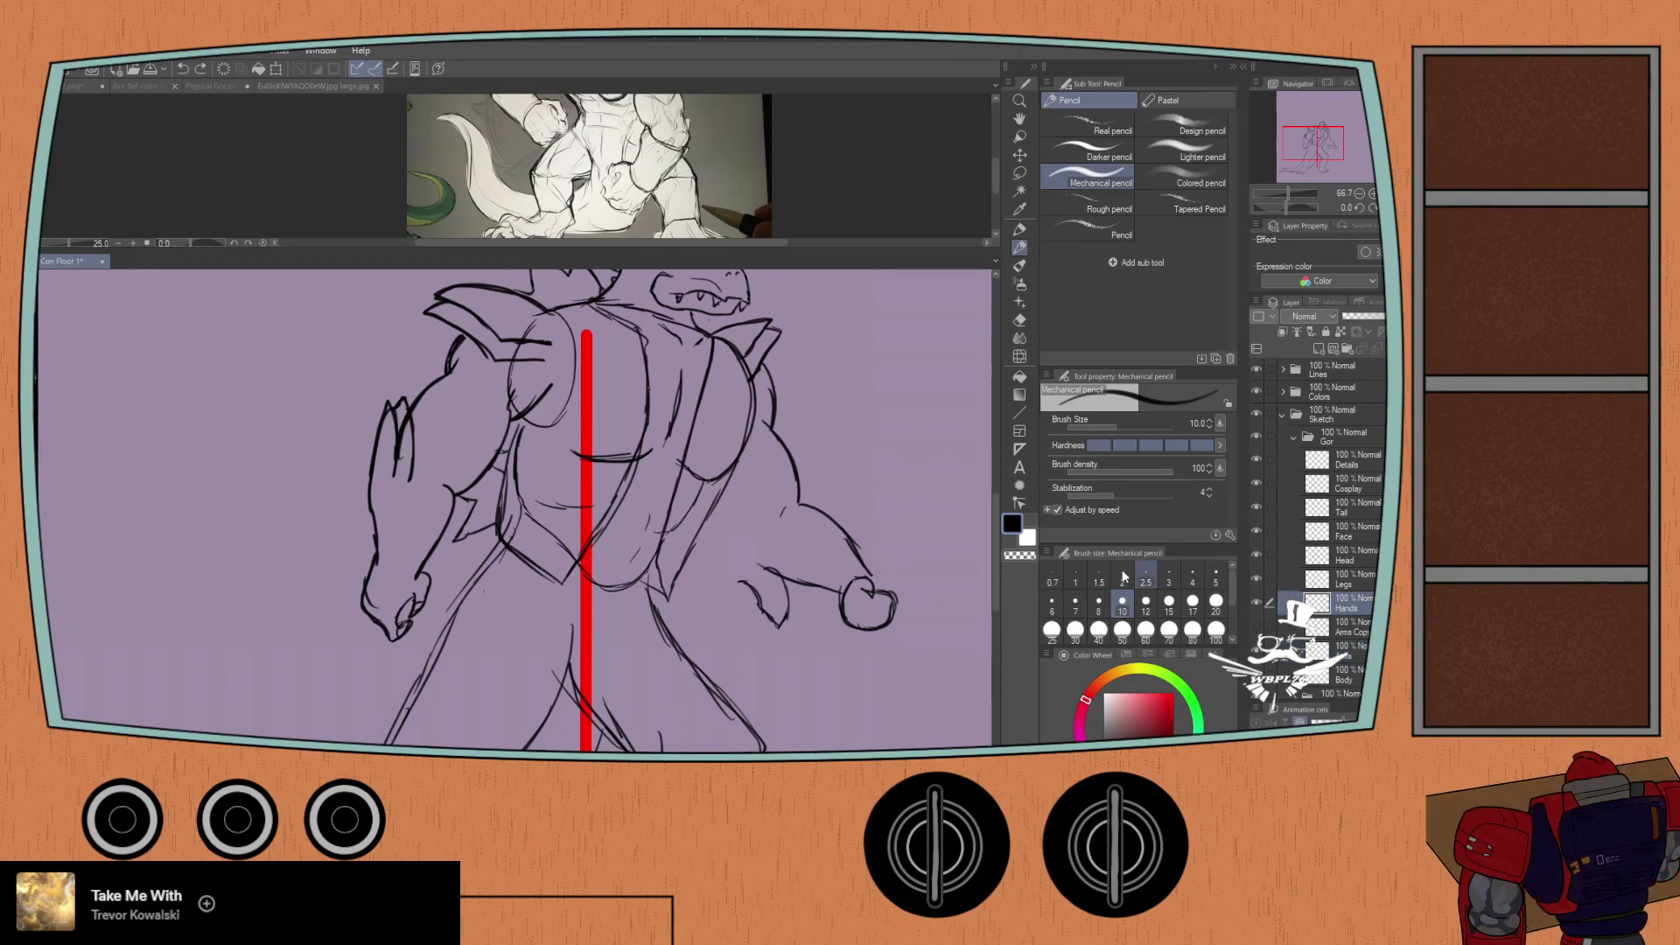
pyautogui.press('e')
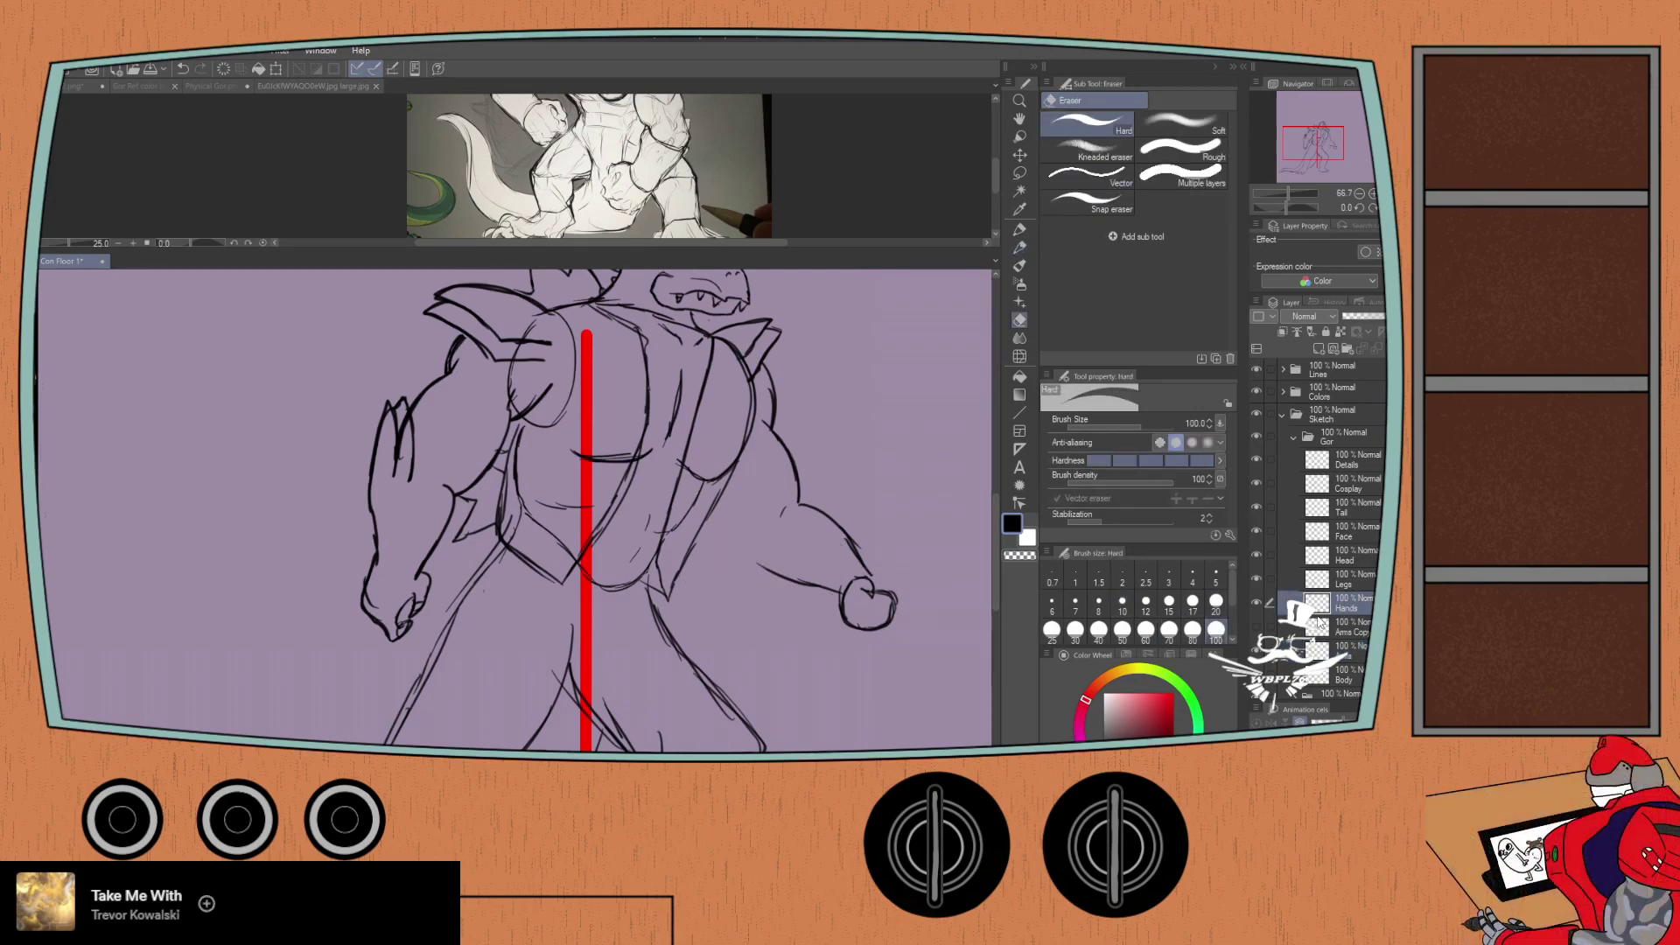
pyautogui.click(1346, 651)
pyautogui.press('p')
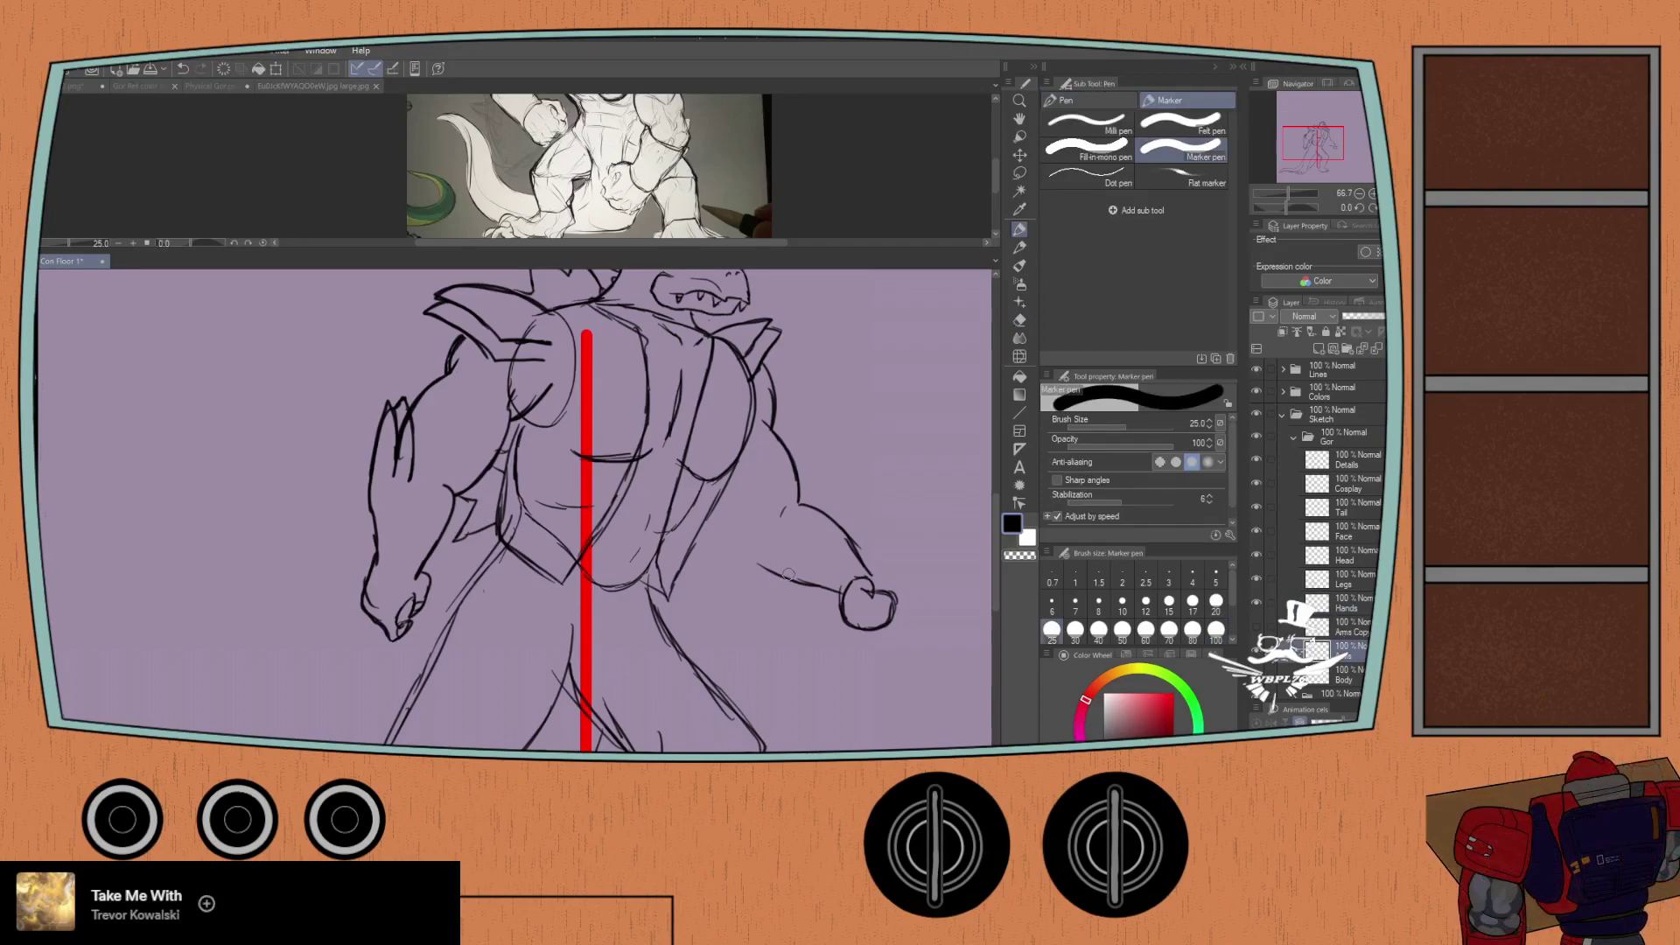
pyautogui.press('p')
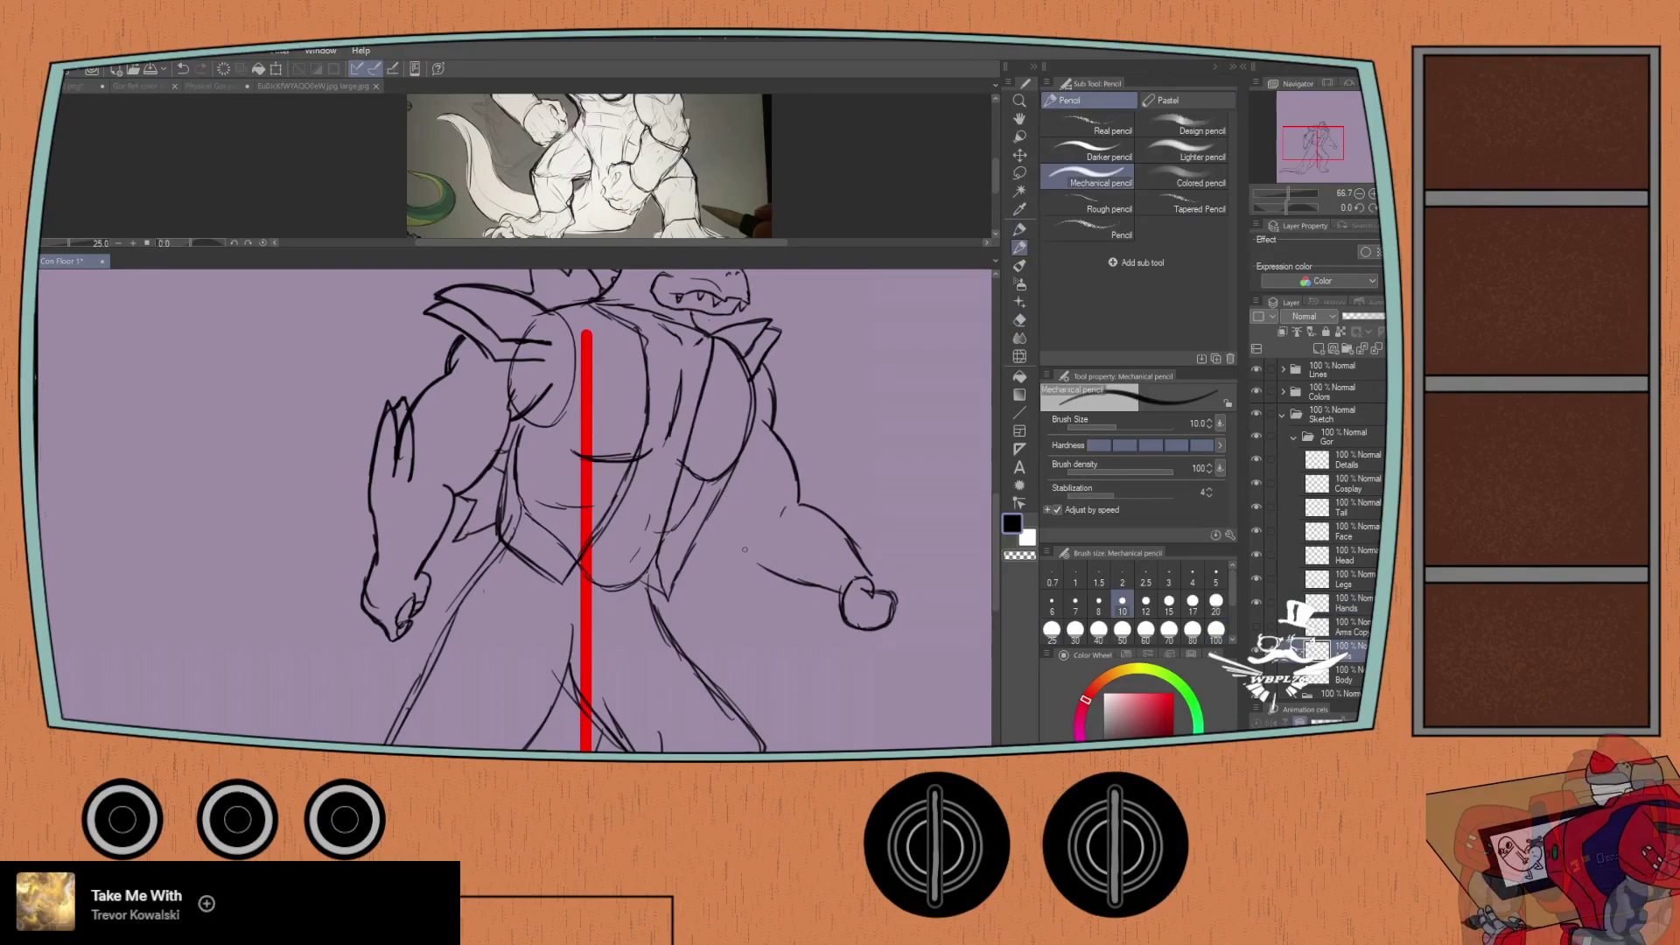
# Step: Look at the Gor Ref color reference, then return to the Con Floor 1 sketch
pyautogui.press('e')
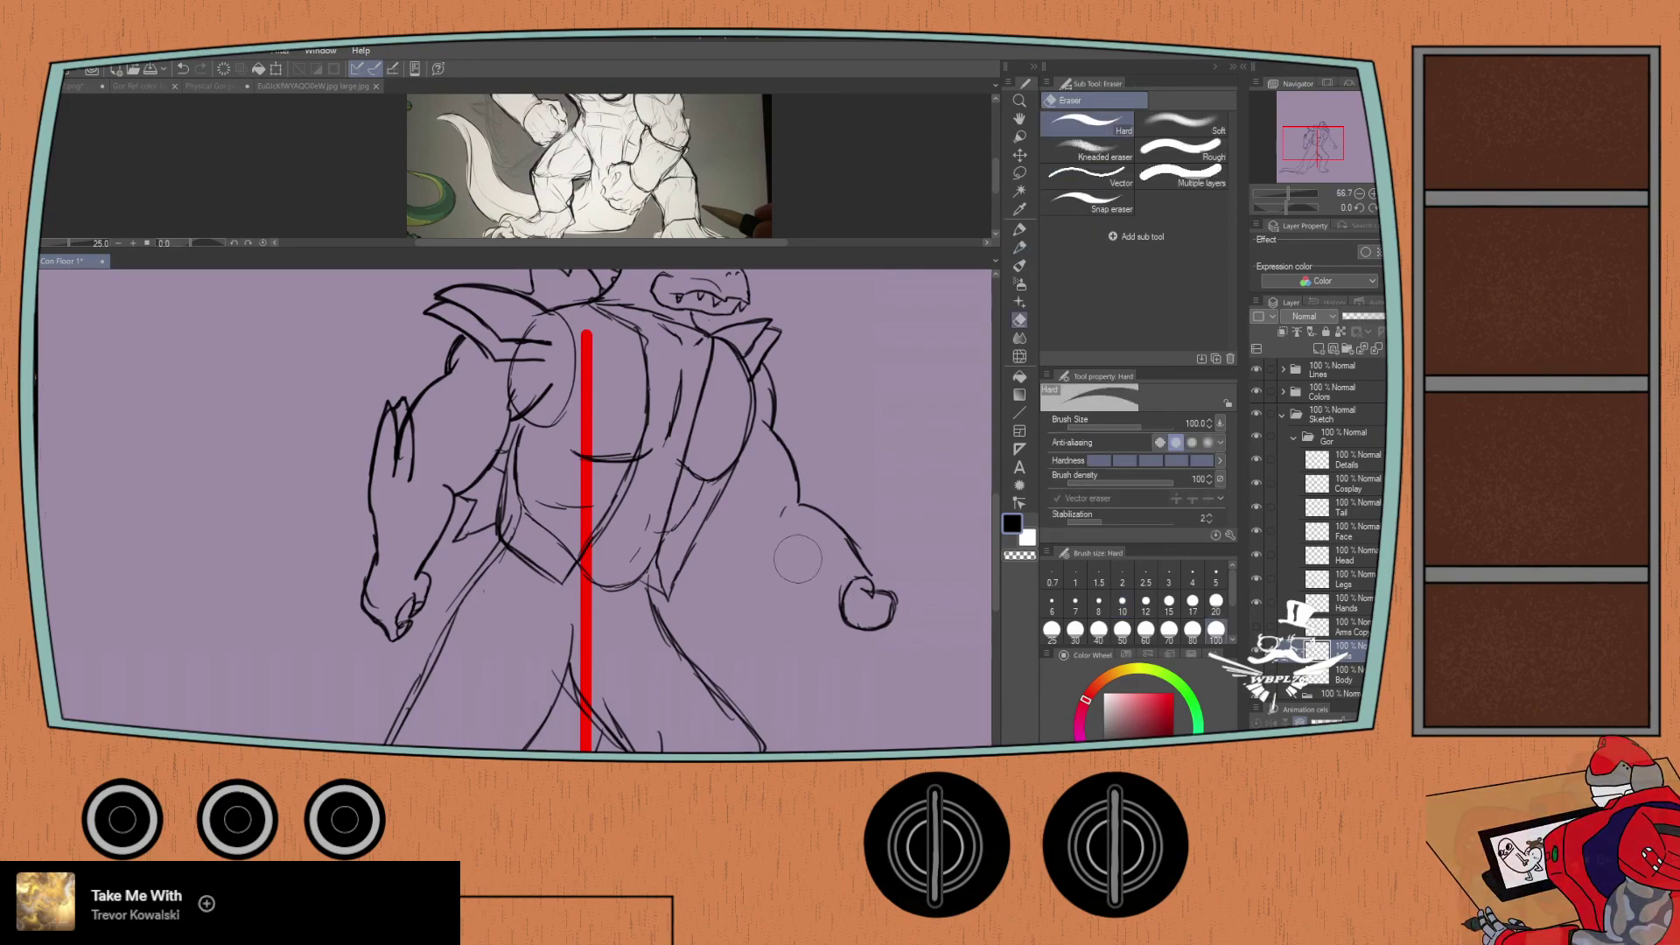
pyautogui.press('p')
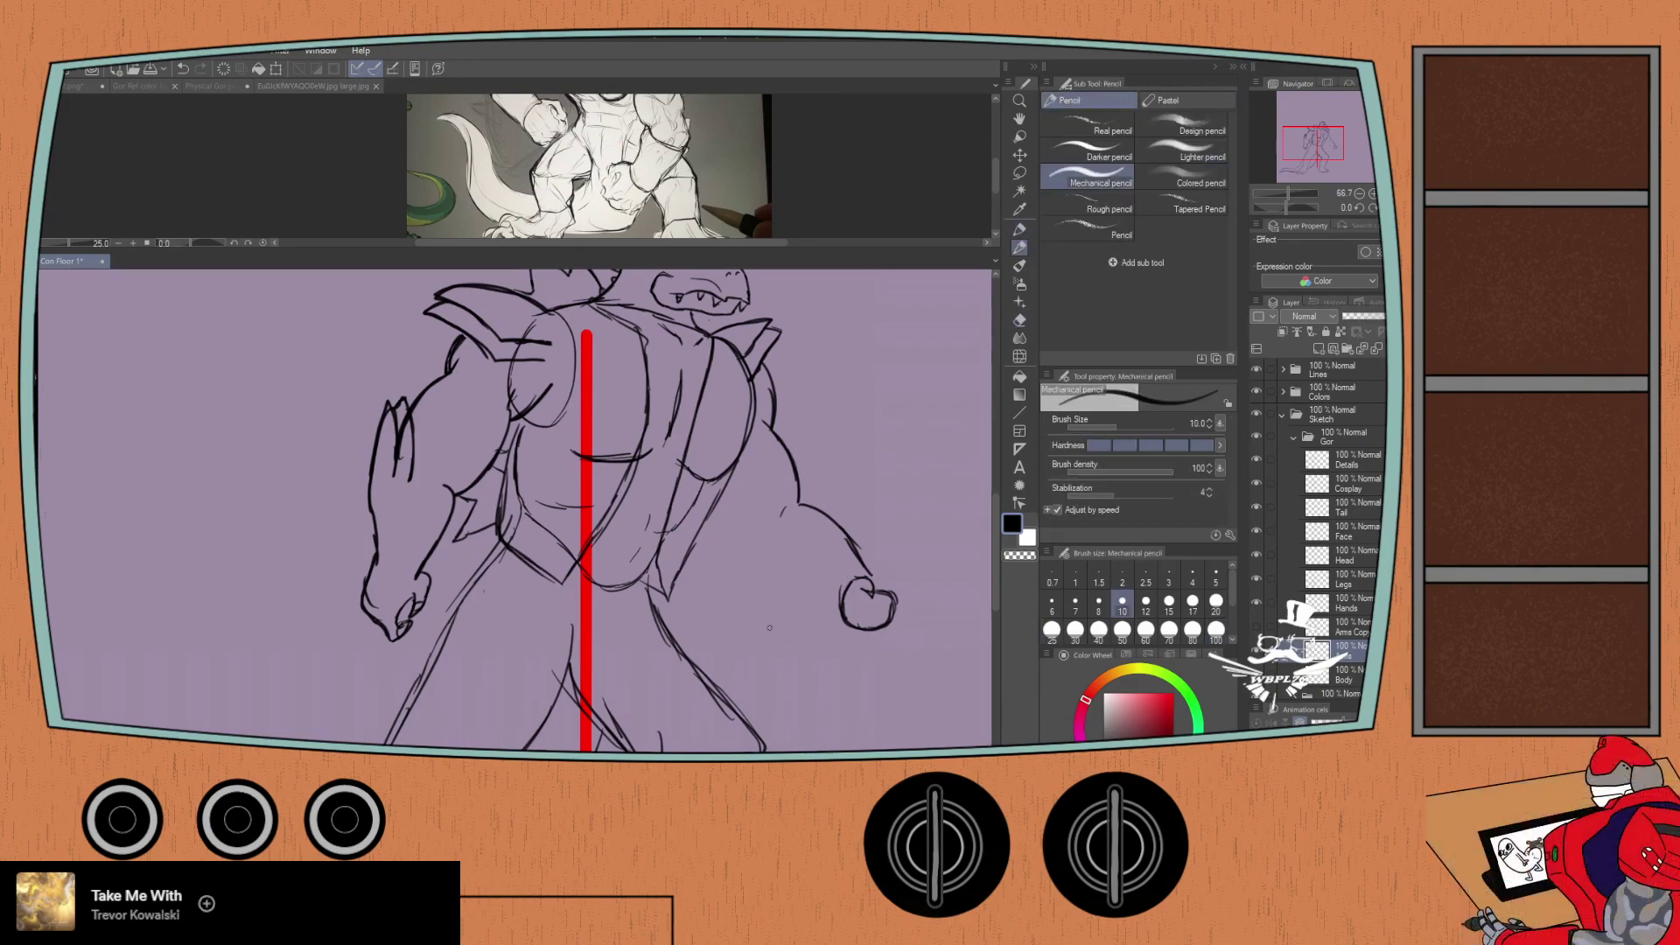
pyautogui.click(198, 86)
pyautogui.click(147, 87)
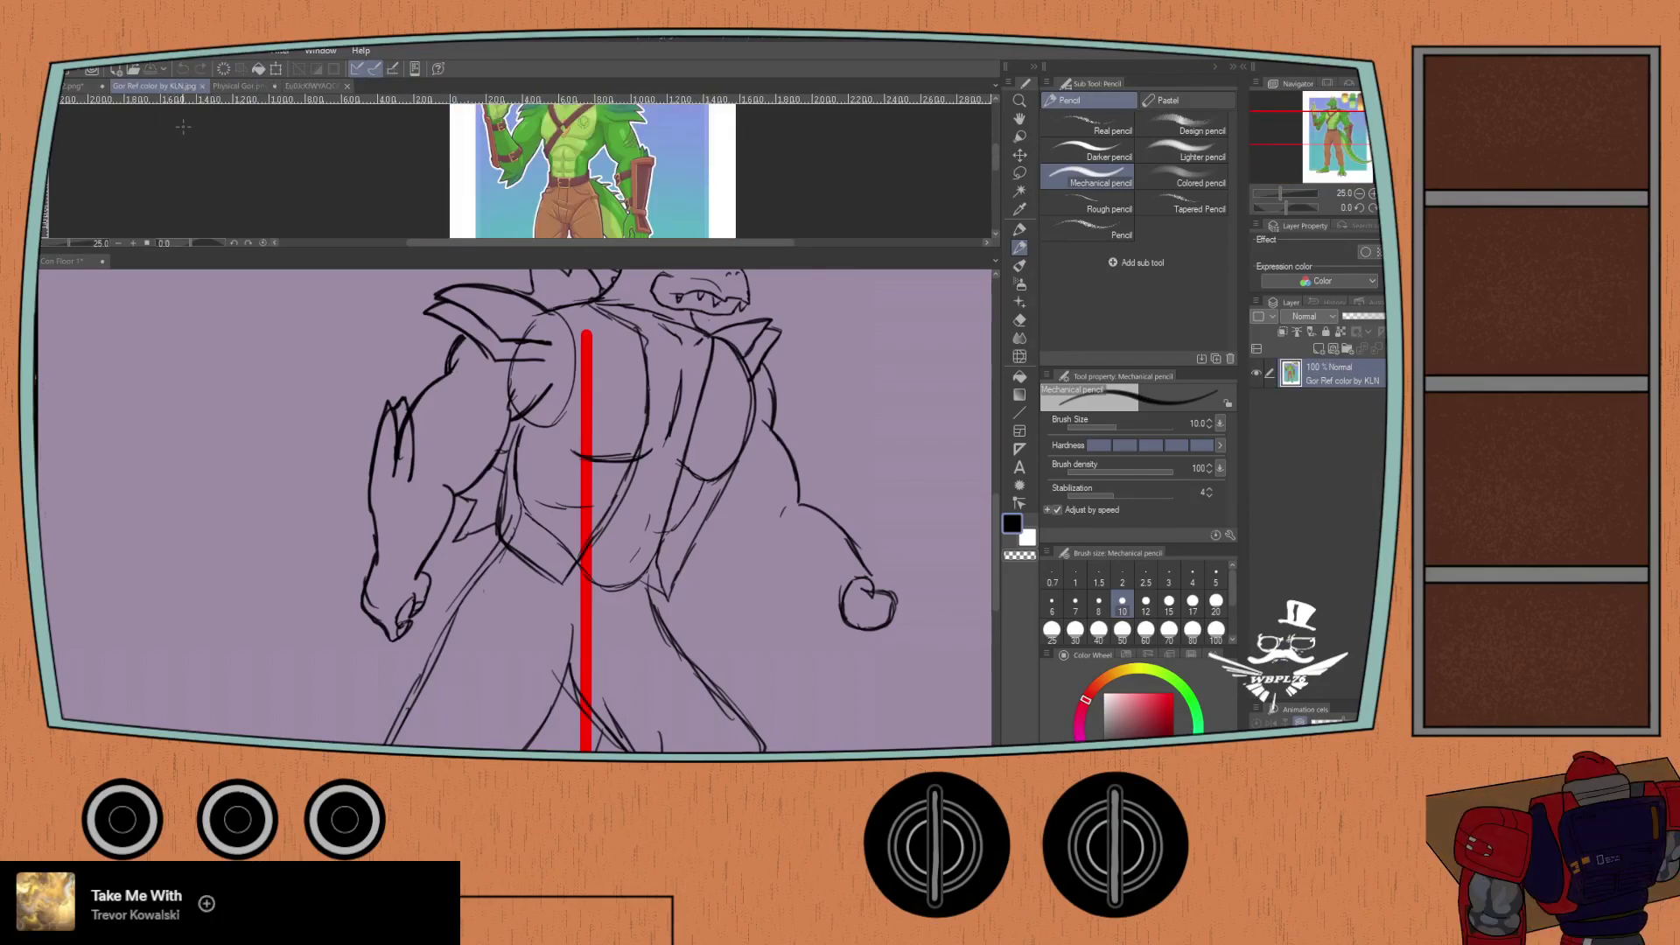
pyautogui.click(984, 583)
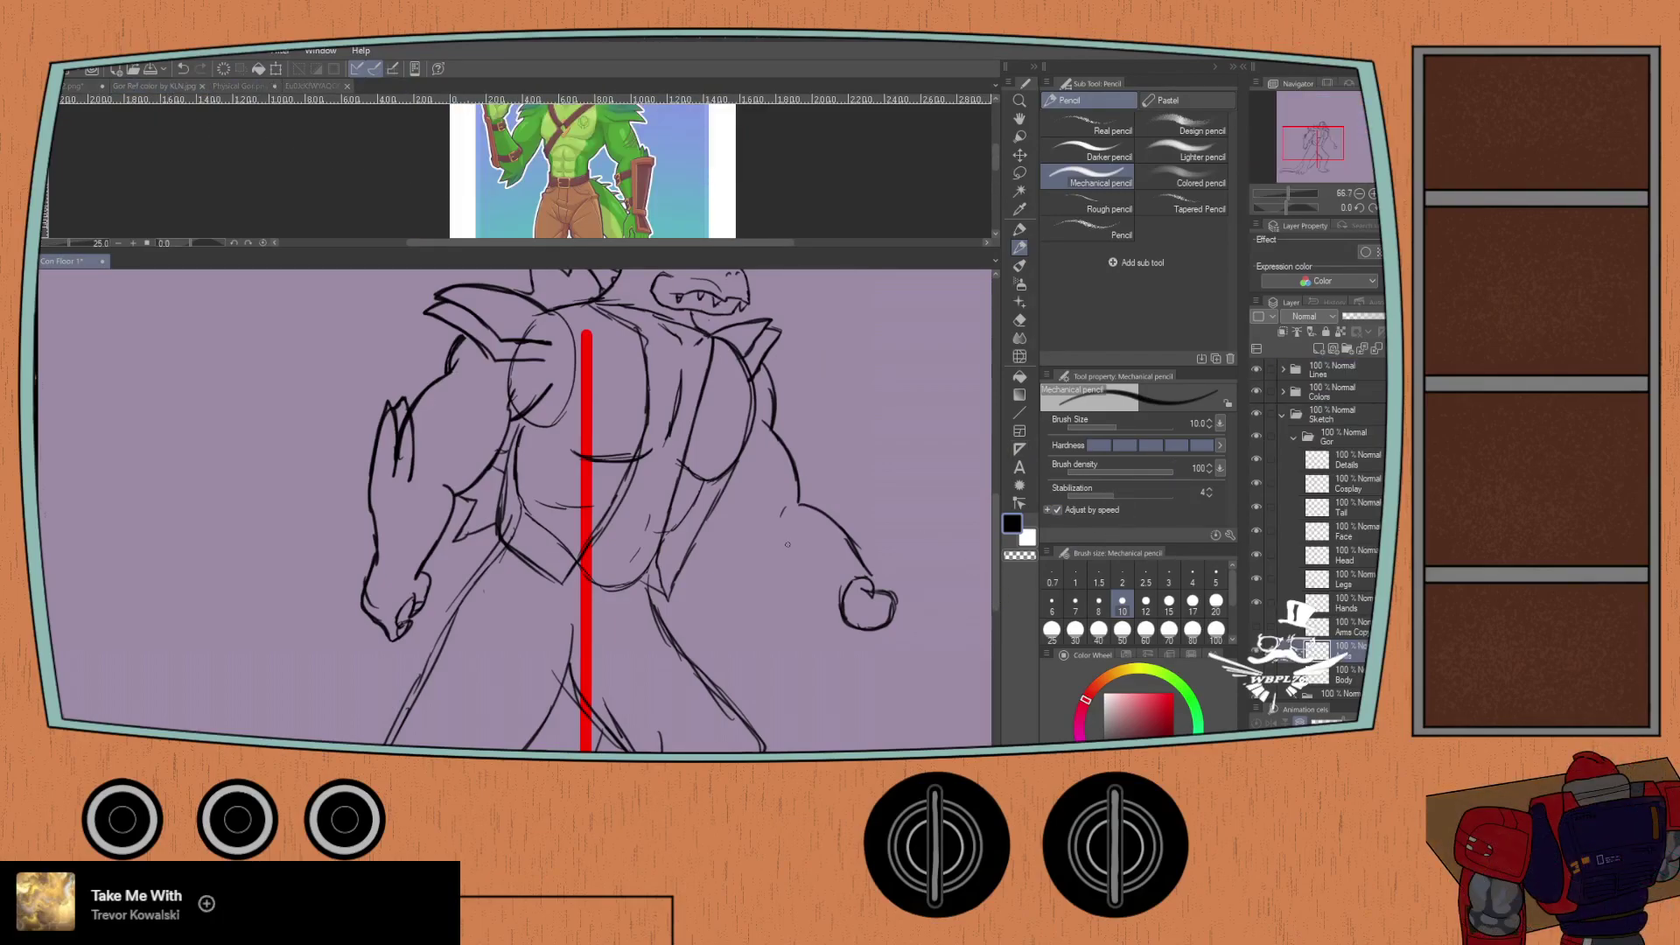
# Step: Draw forearm strokes leading to the fist, then bring up the Gor Ref color reference
pyautogui.moveTo(838, 600); pyautogui.dragTo(770, 566)
pyautogui.moveTo(763, 529); pyautogui.dragTo(733, 516)
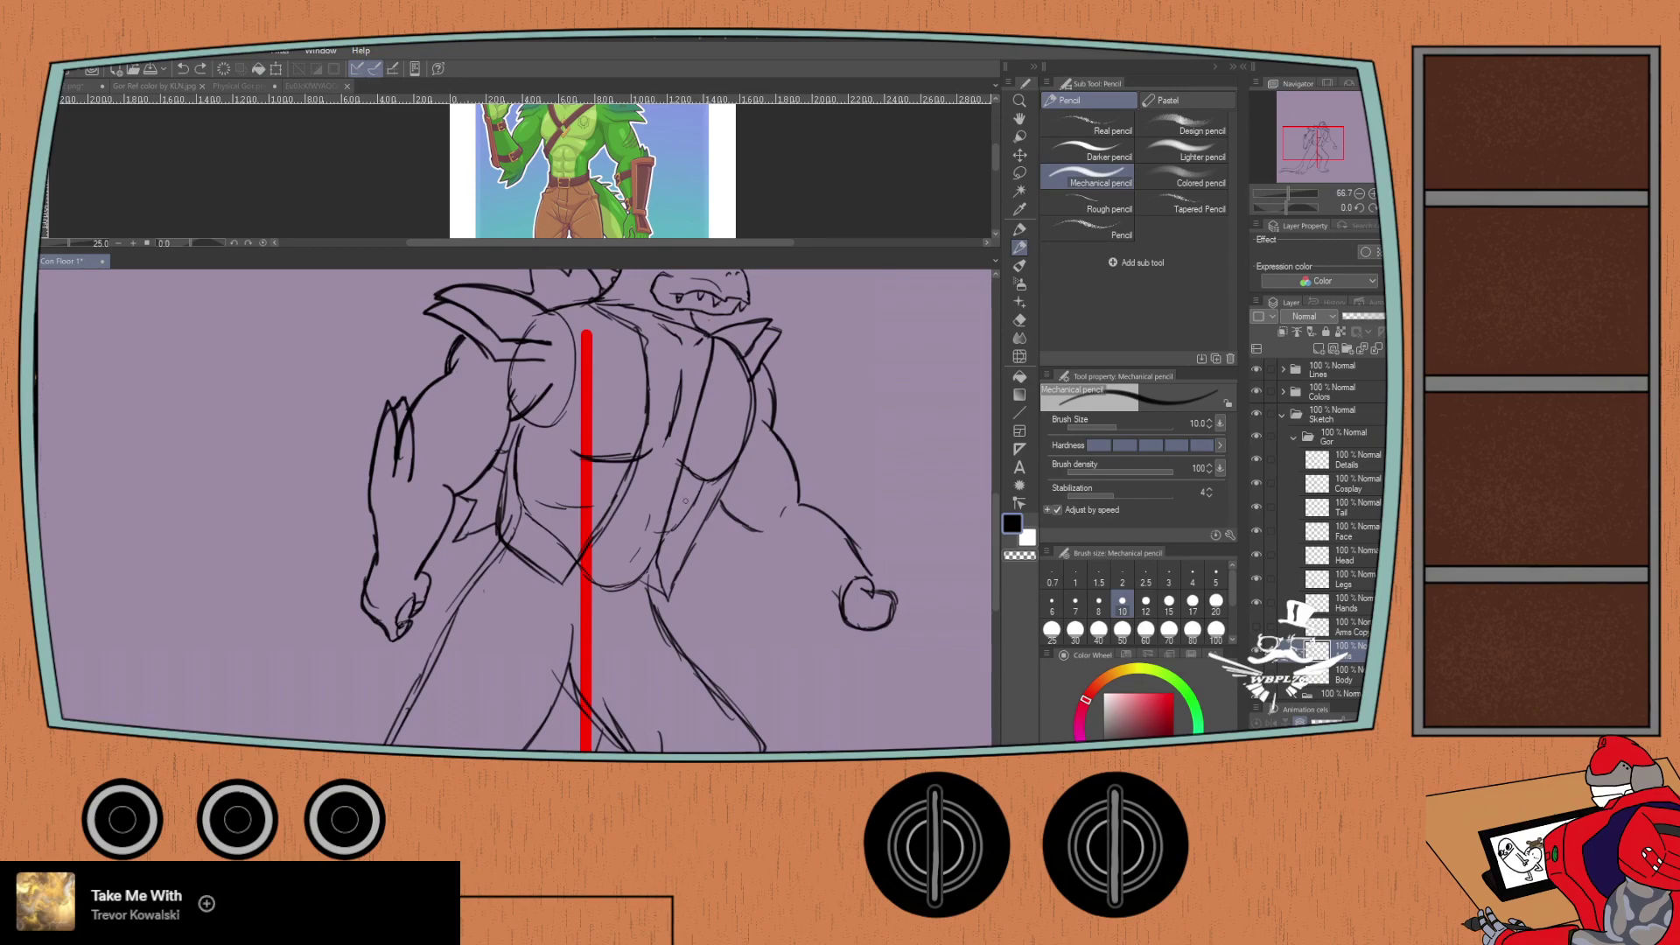
pyautogui.moveTo(719, 500); pyautogui.dragTo(738, 527)
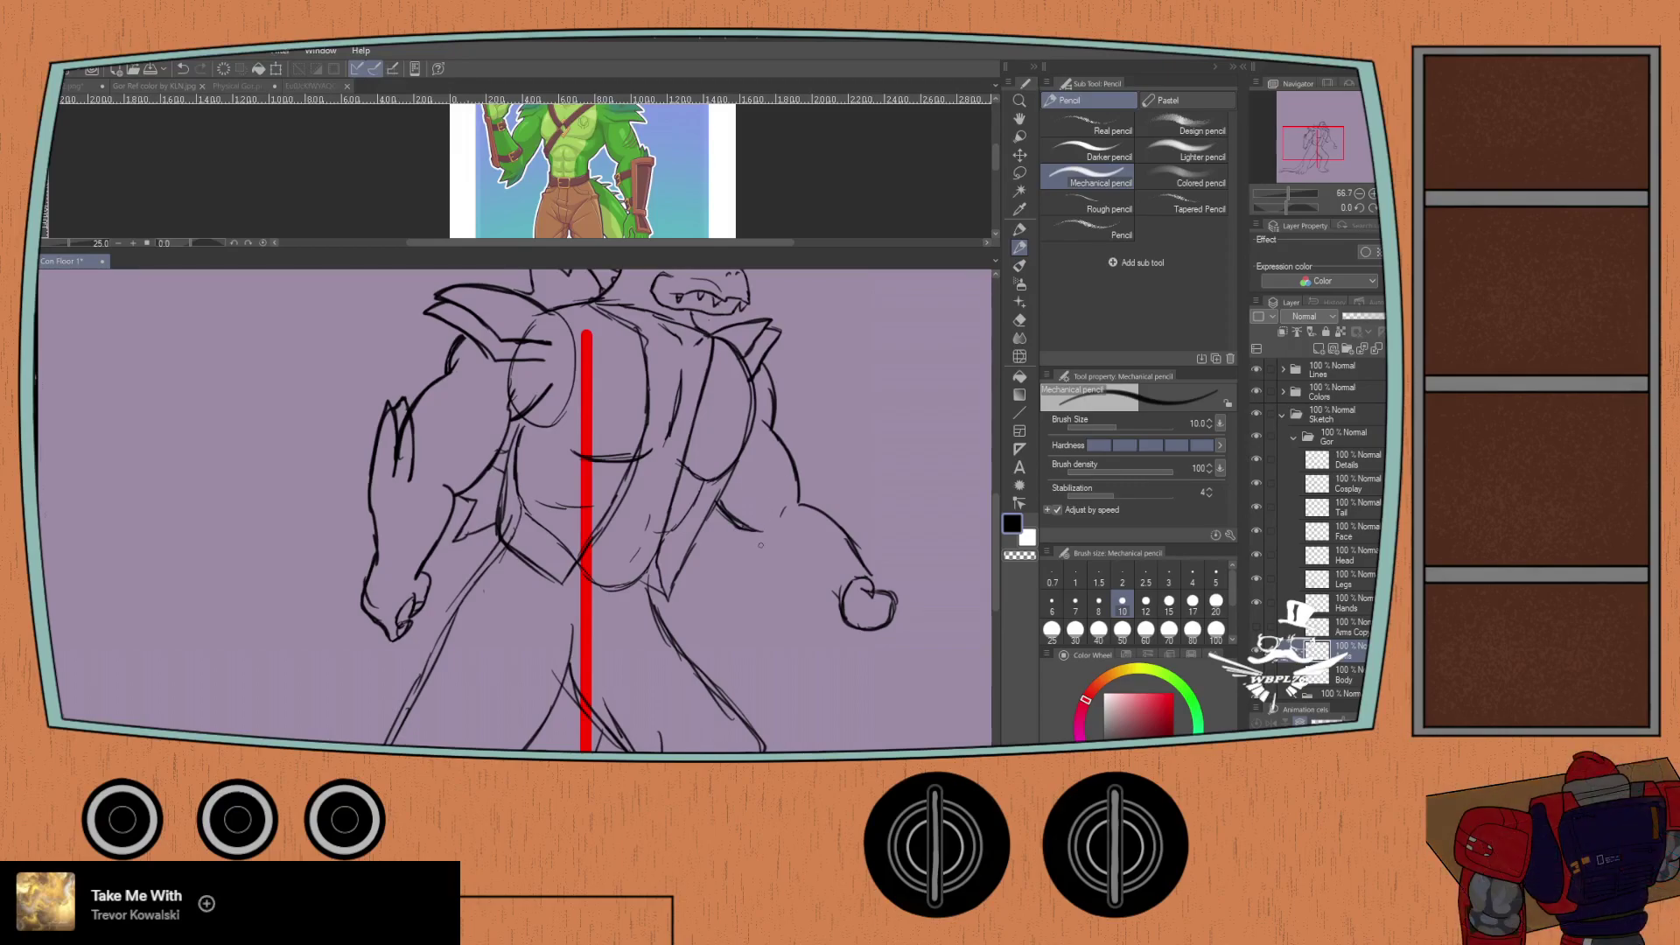
pyautogui.moveTo(742, 532); pyautogui.dragTo(838, 605)
pyautogui.click(107, 135)
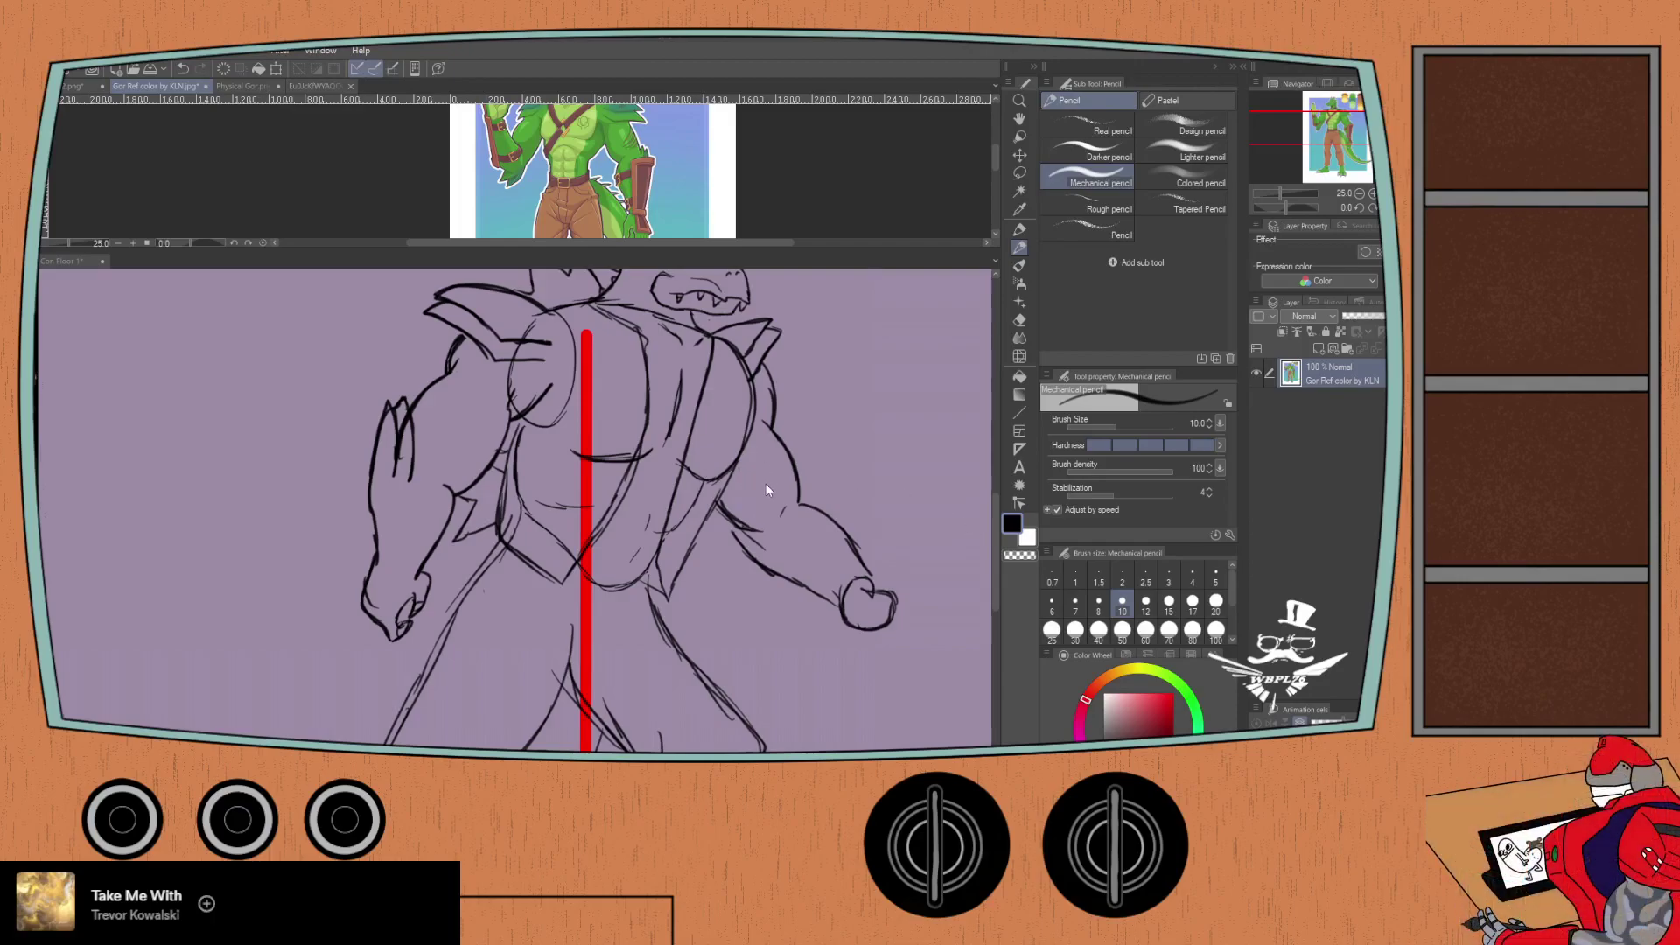
# Step: Zoom and pan around the Gor 1.png reference's head, horns, torso and belt, then return to Con Floor 1
pyautogui.click(845, 562)
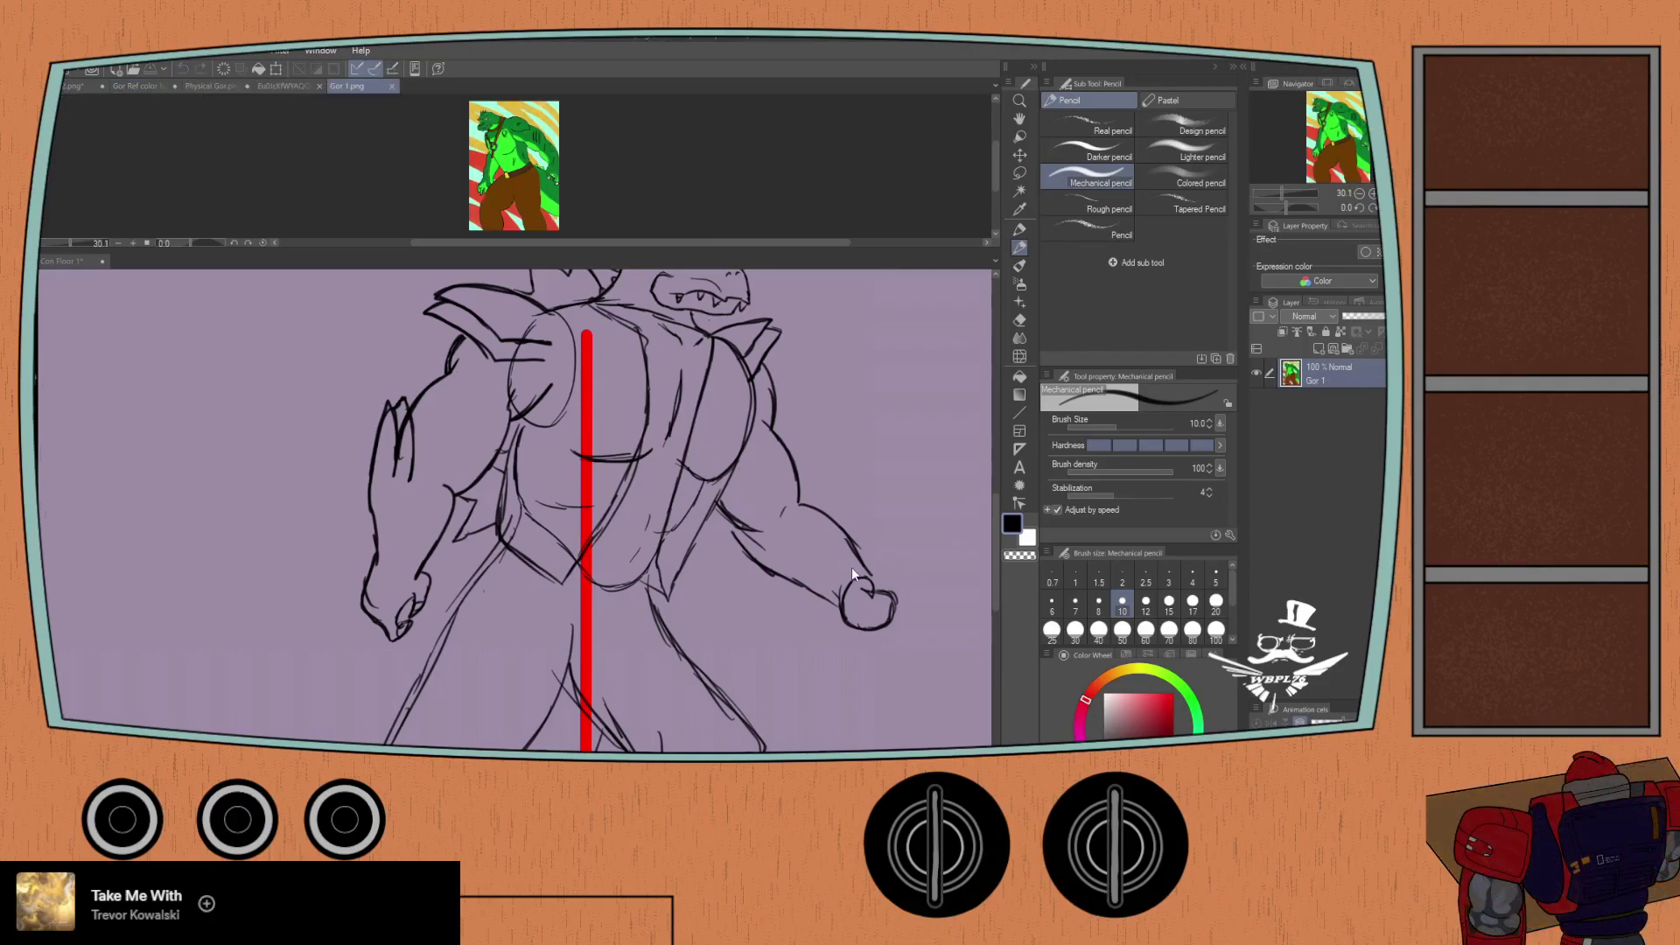
pyautogui.scroll(5, 436, 153)
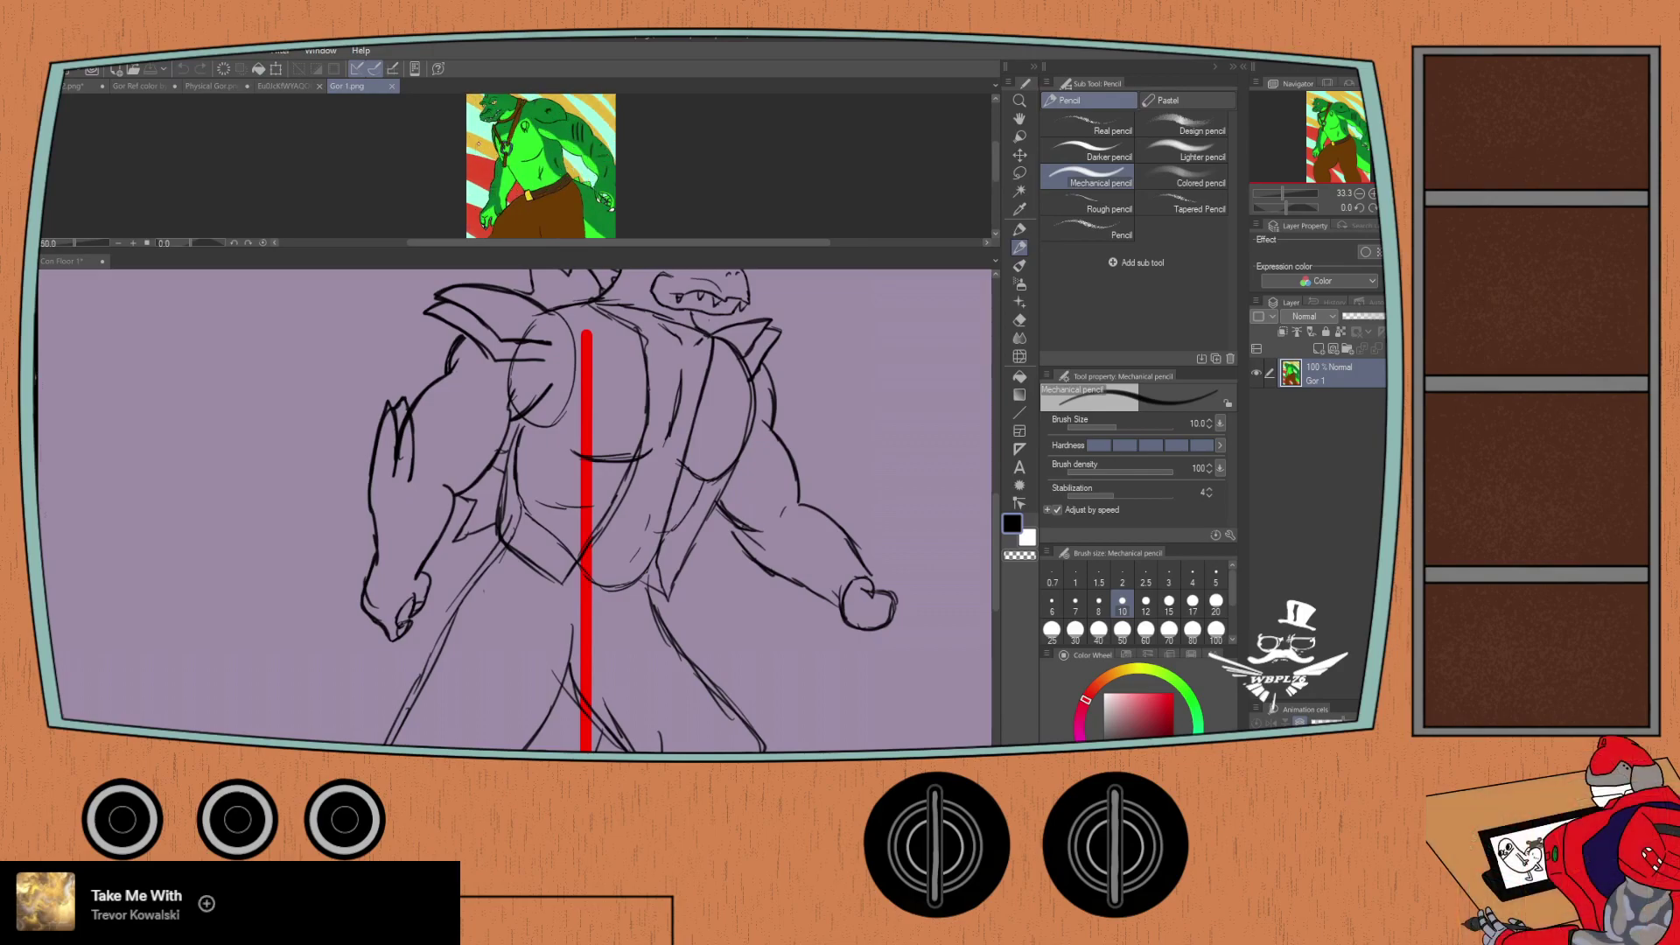
pyautogui.scroll(-2, 420, 183)
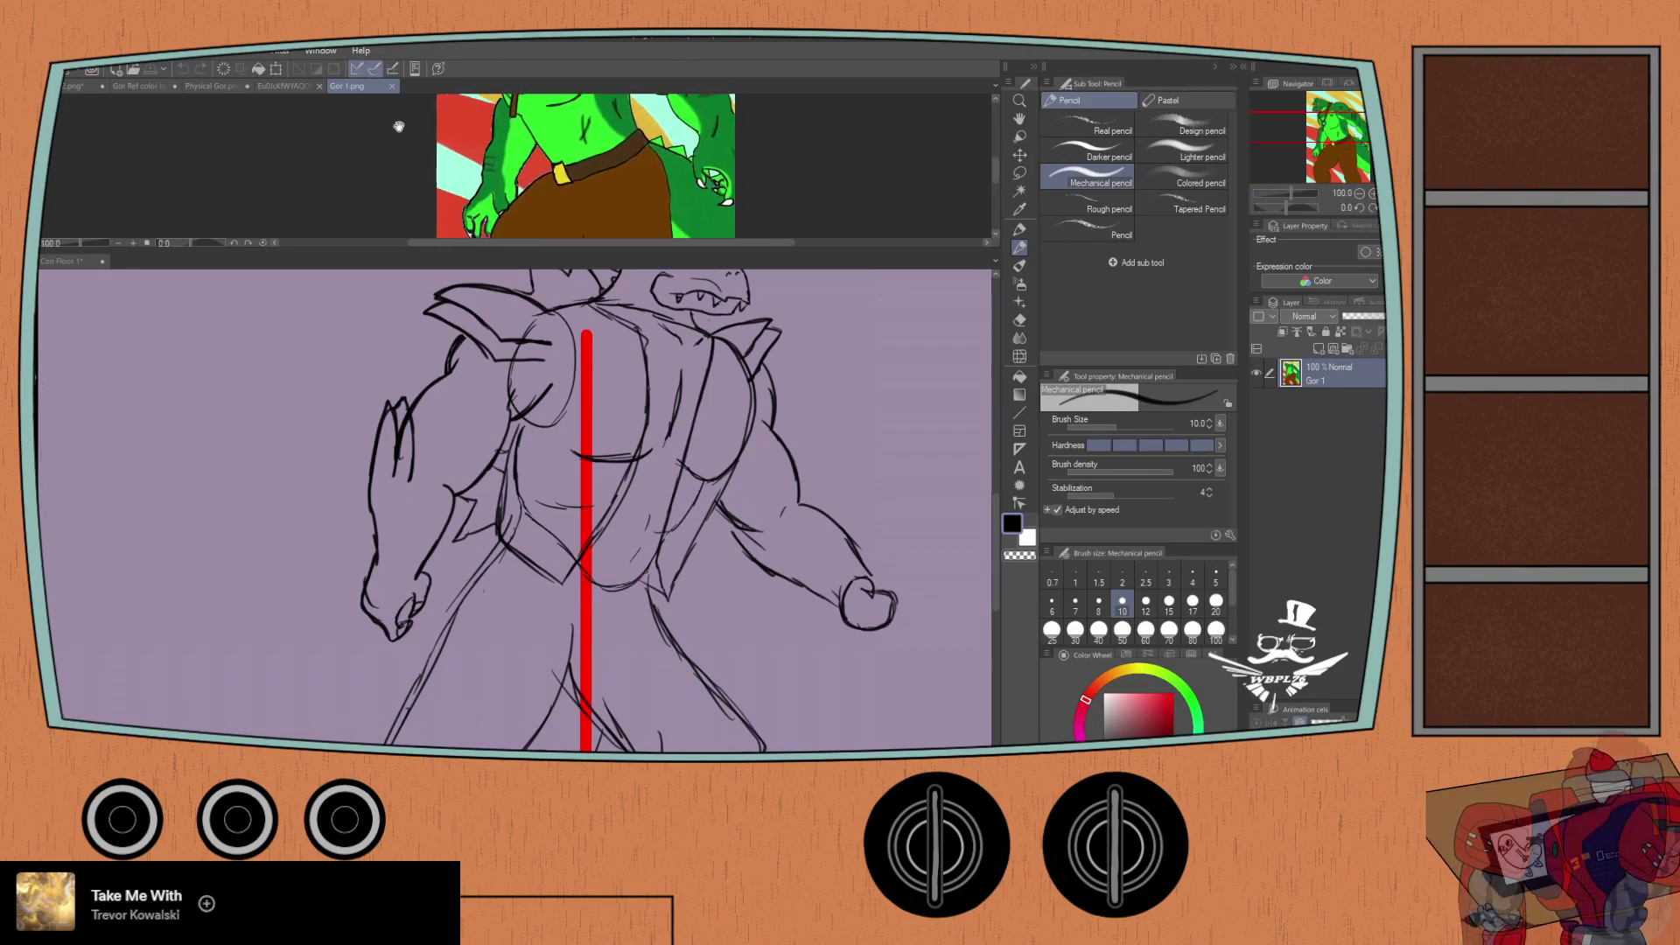
pyautogui.moveTo(409, 163)
pyautogui.mouseDown()
pyautogui.moveTo(442, 194)
pyautogui.moveTo(439, 174)
pyautogui.mouseUp()
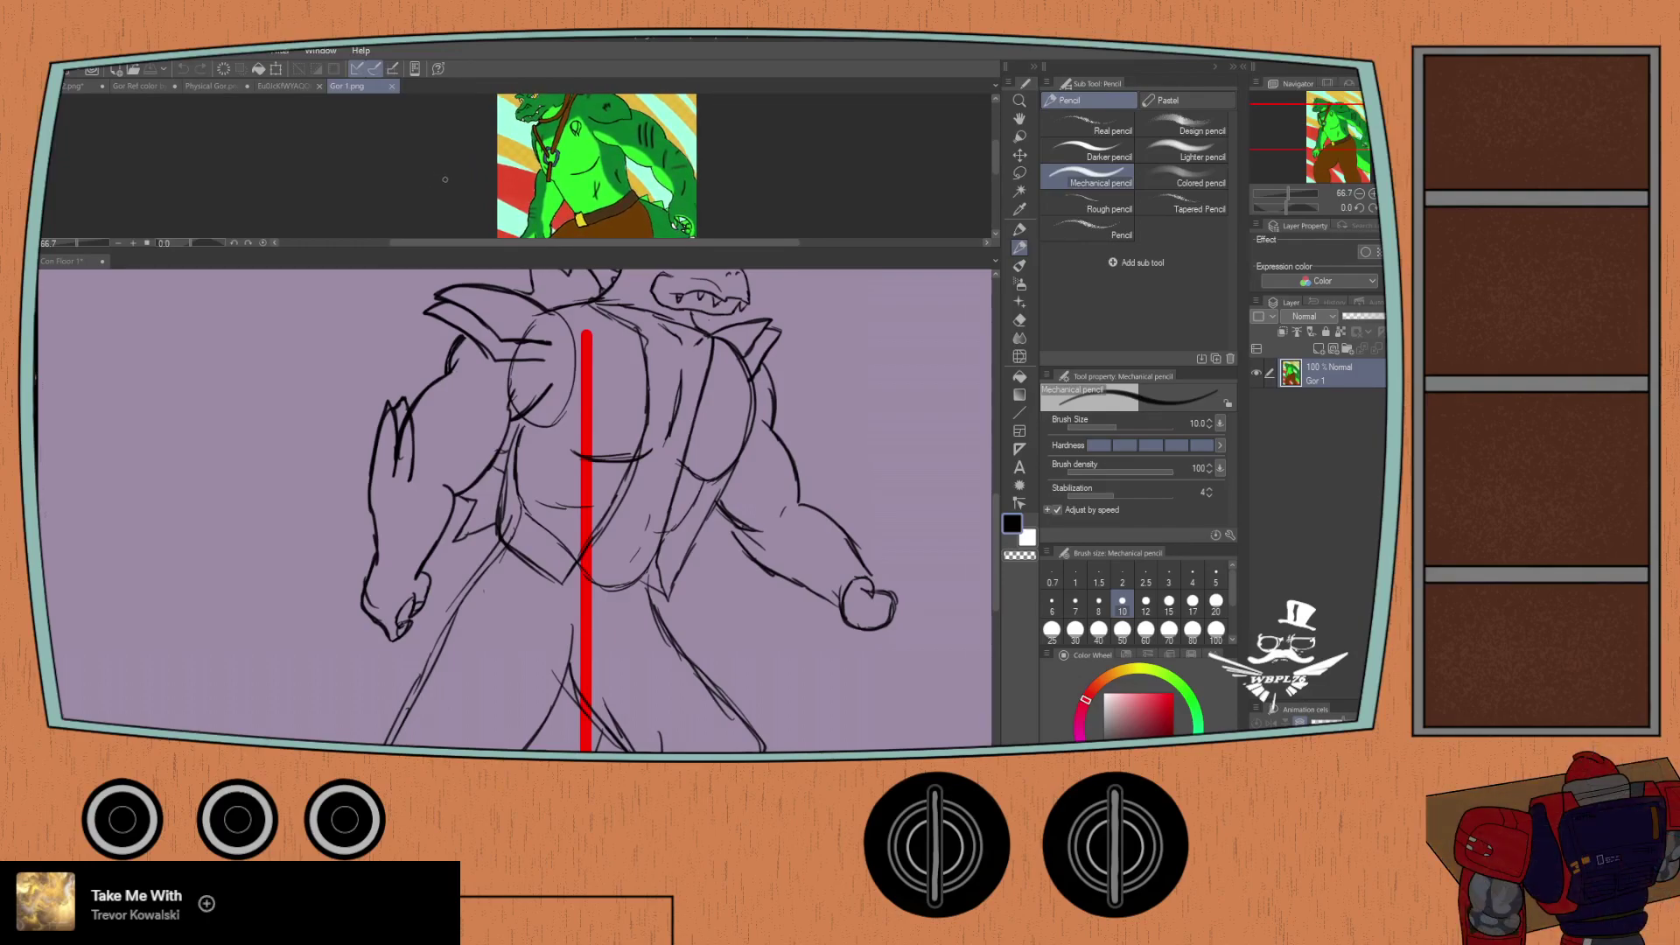
pyautogui.moveTo(439, 180)
pyautogui.mouseDown()
pyautogui.moveTo(426, 147)
pyautogui.moveTo(462, 203)
pyautogui.mouseUp()
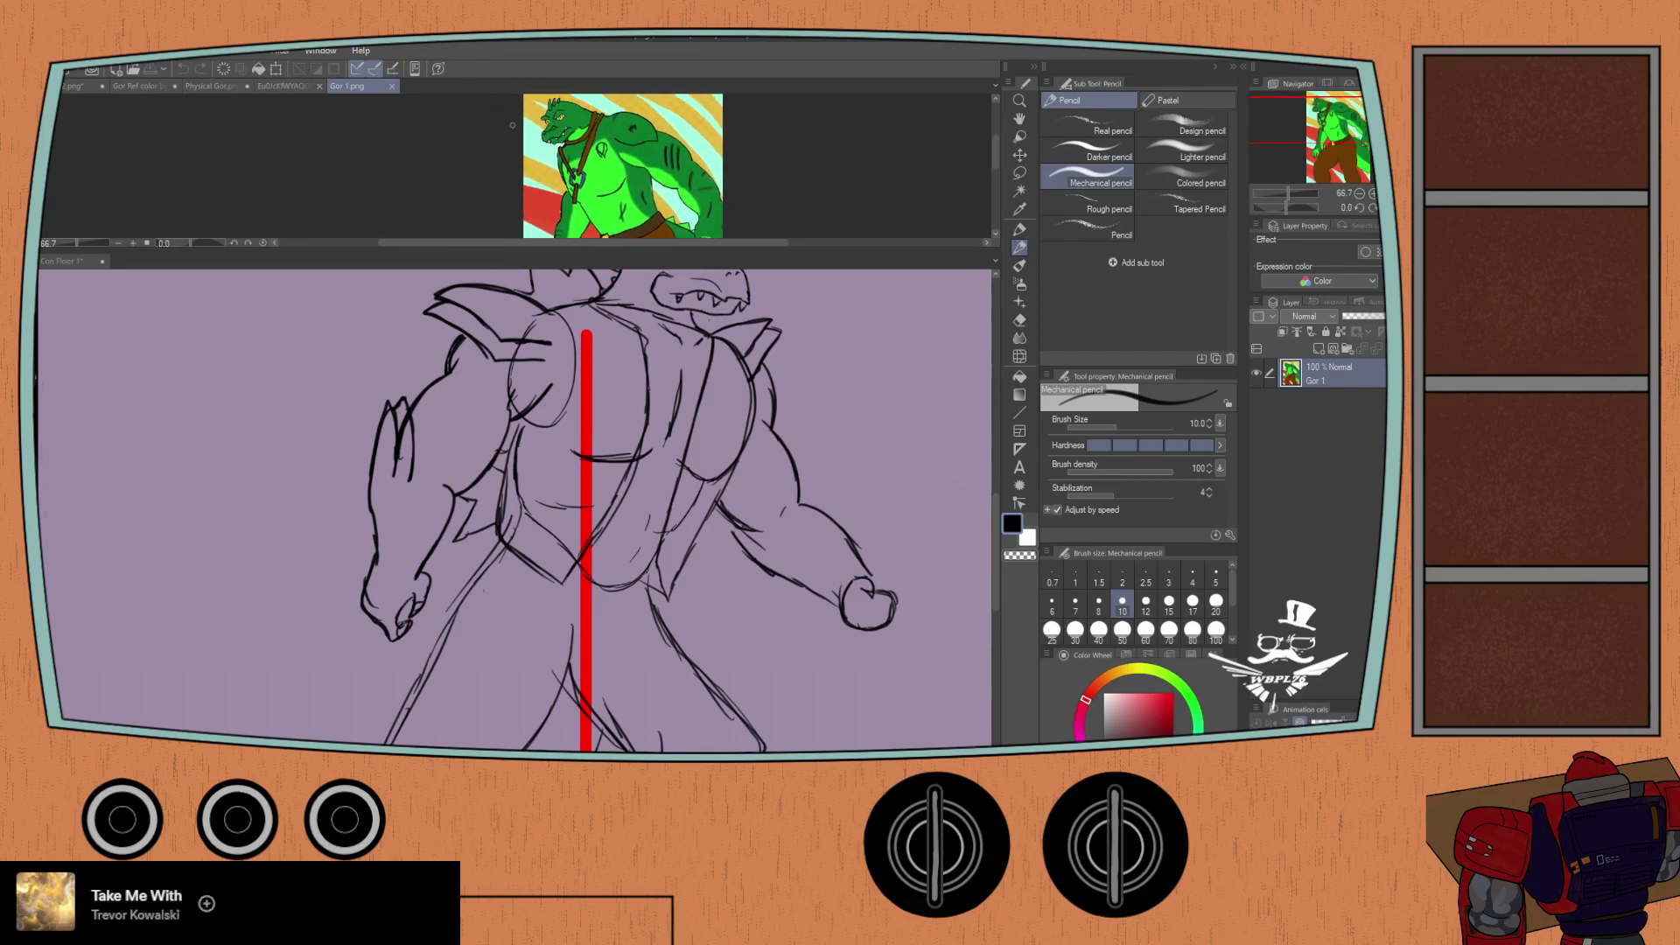
pyautogui.scroll(4, 511, 136)
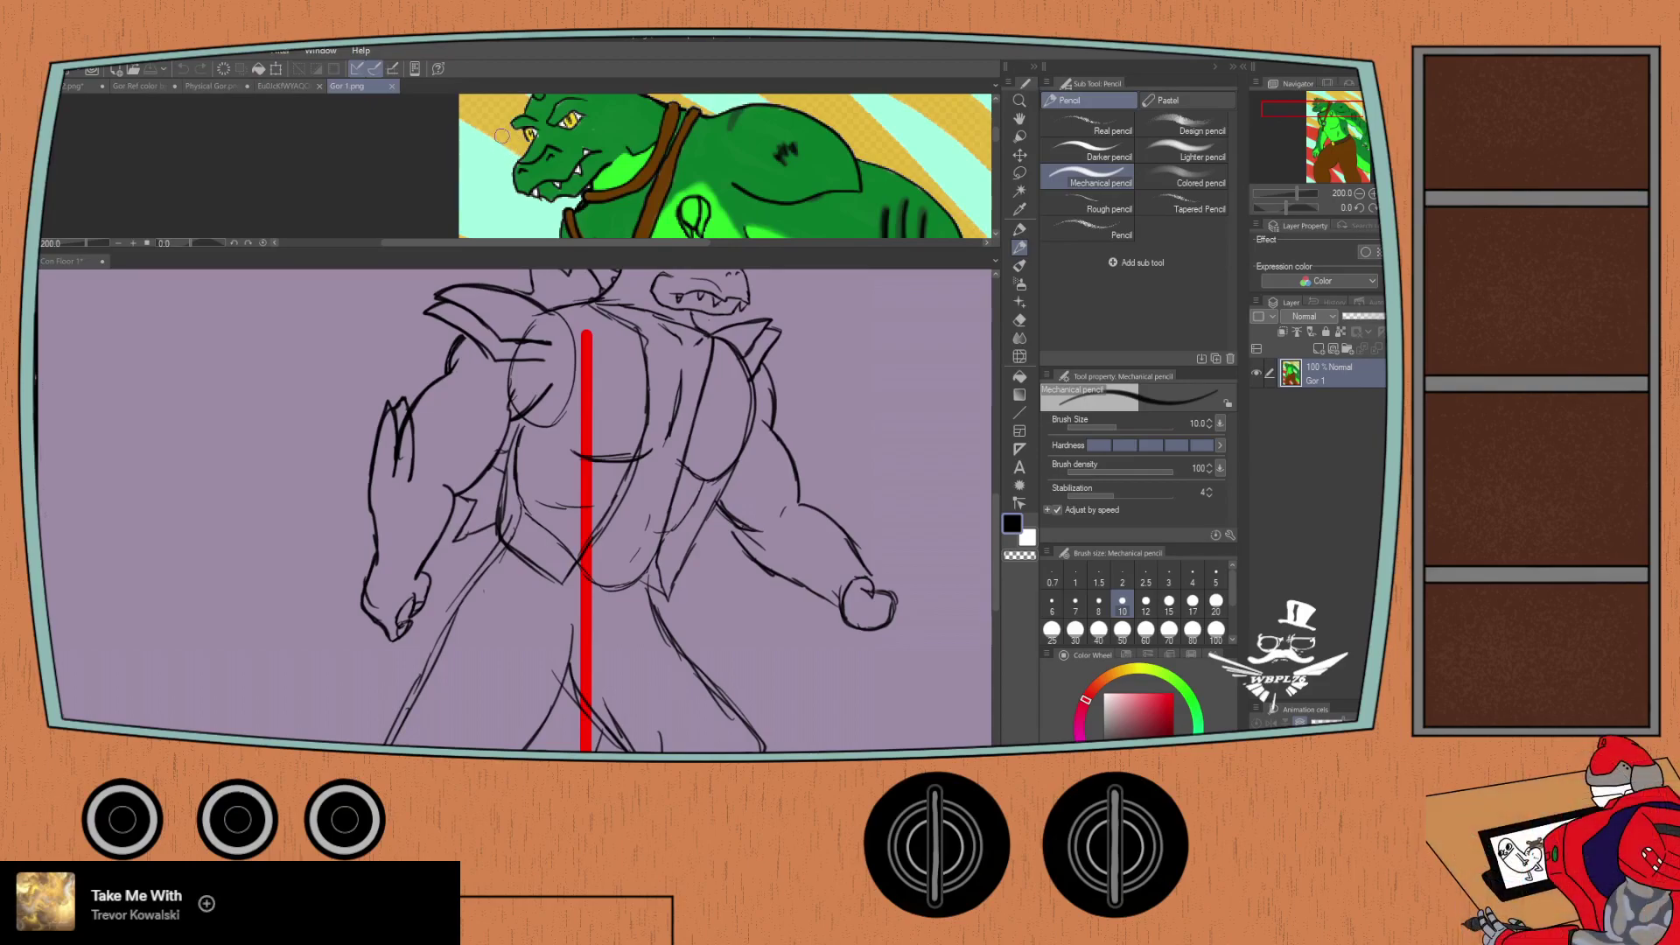
pyautogui.moveTo(524, 131); pyautogui.dragTo(526, 194)
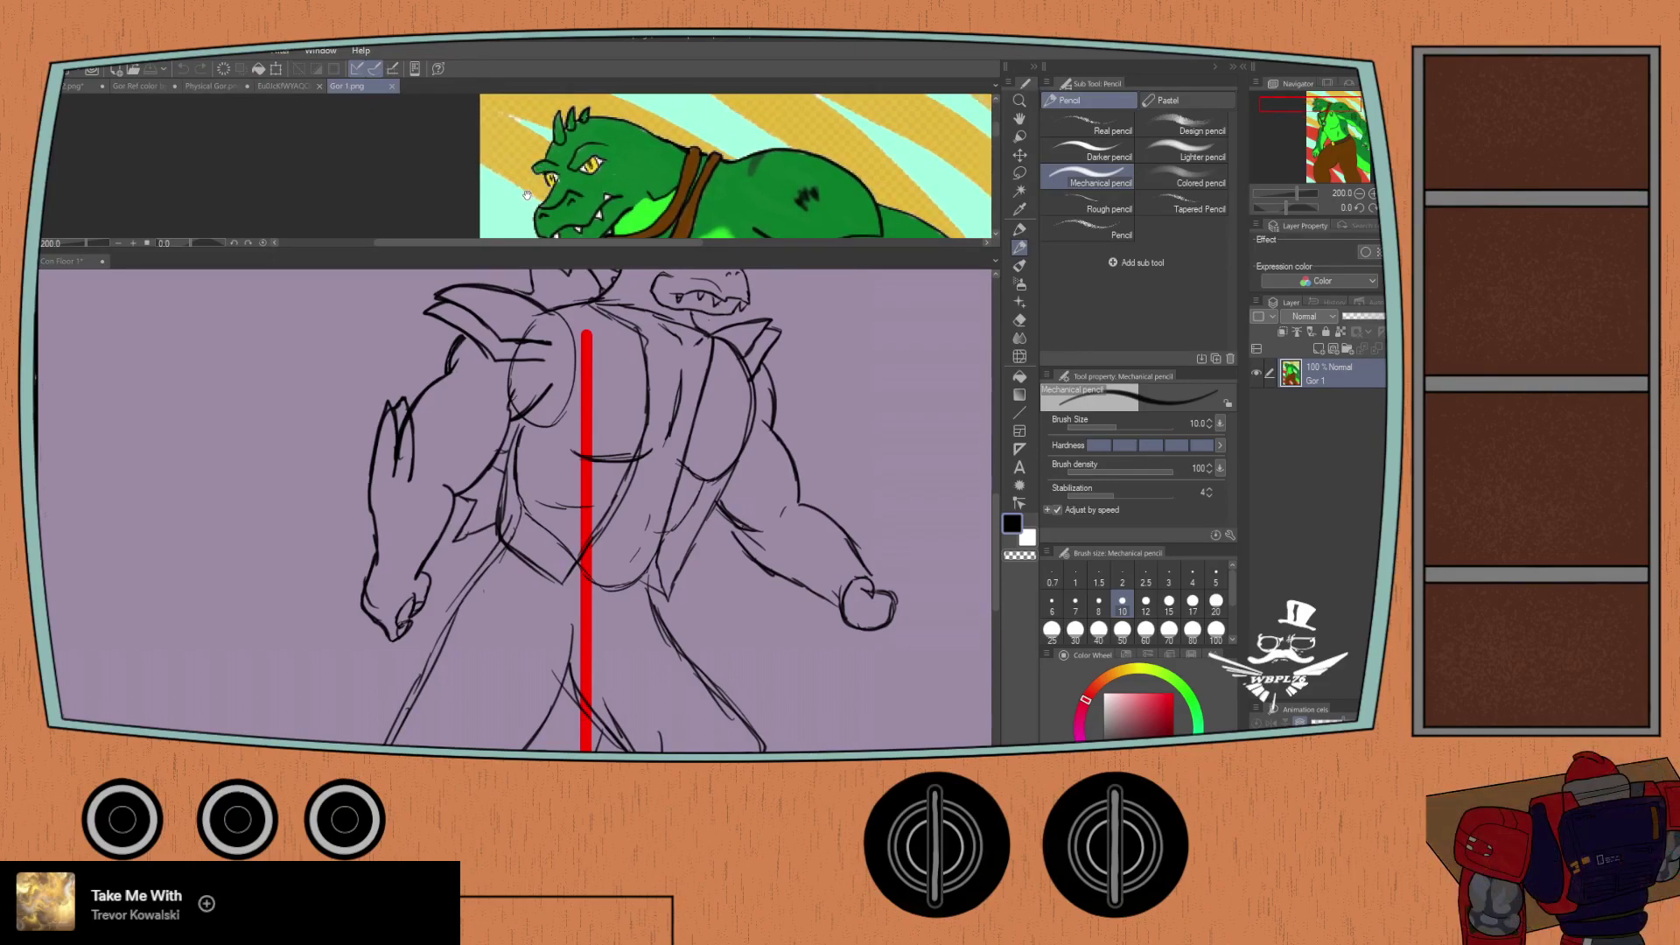
pyautogui.scroll(-2, 479, 198)
pyautogui.moveTo(505, 198); pyautogui.dragTo(542, 43)
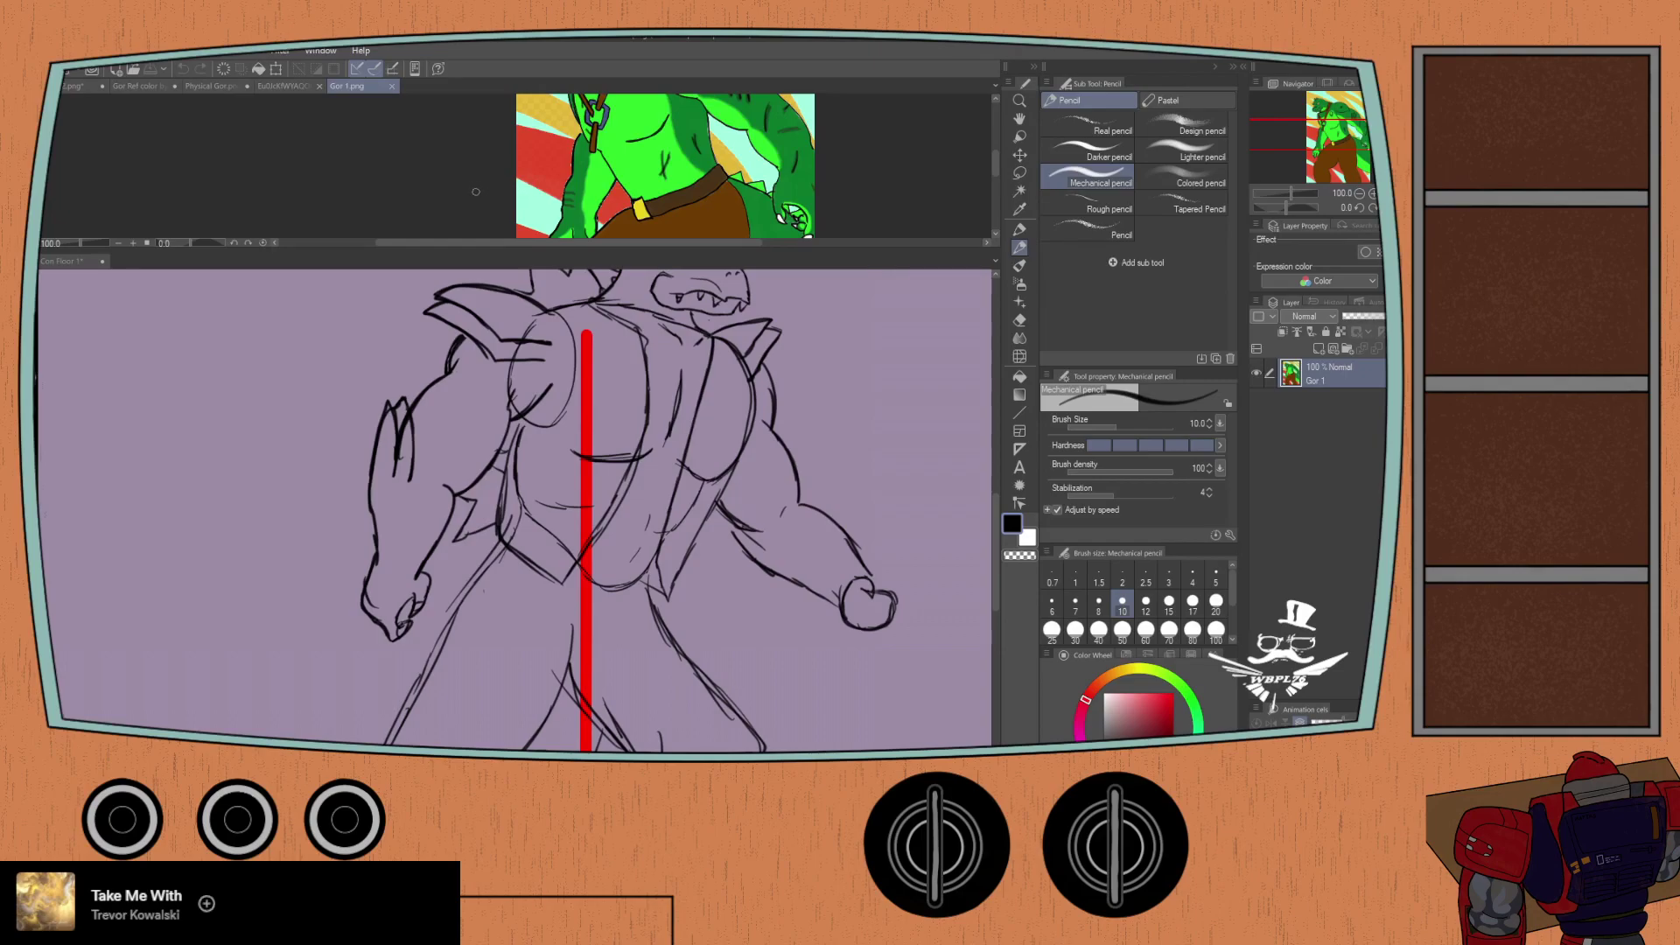
pyautogui.moveTo(477, 195); pyautogui.dragTo(480, 154)
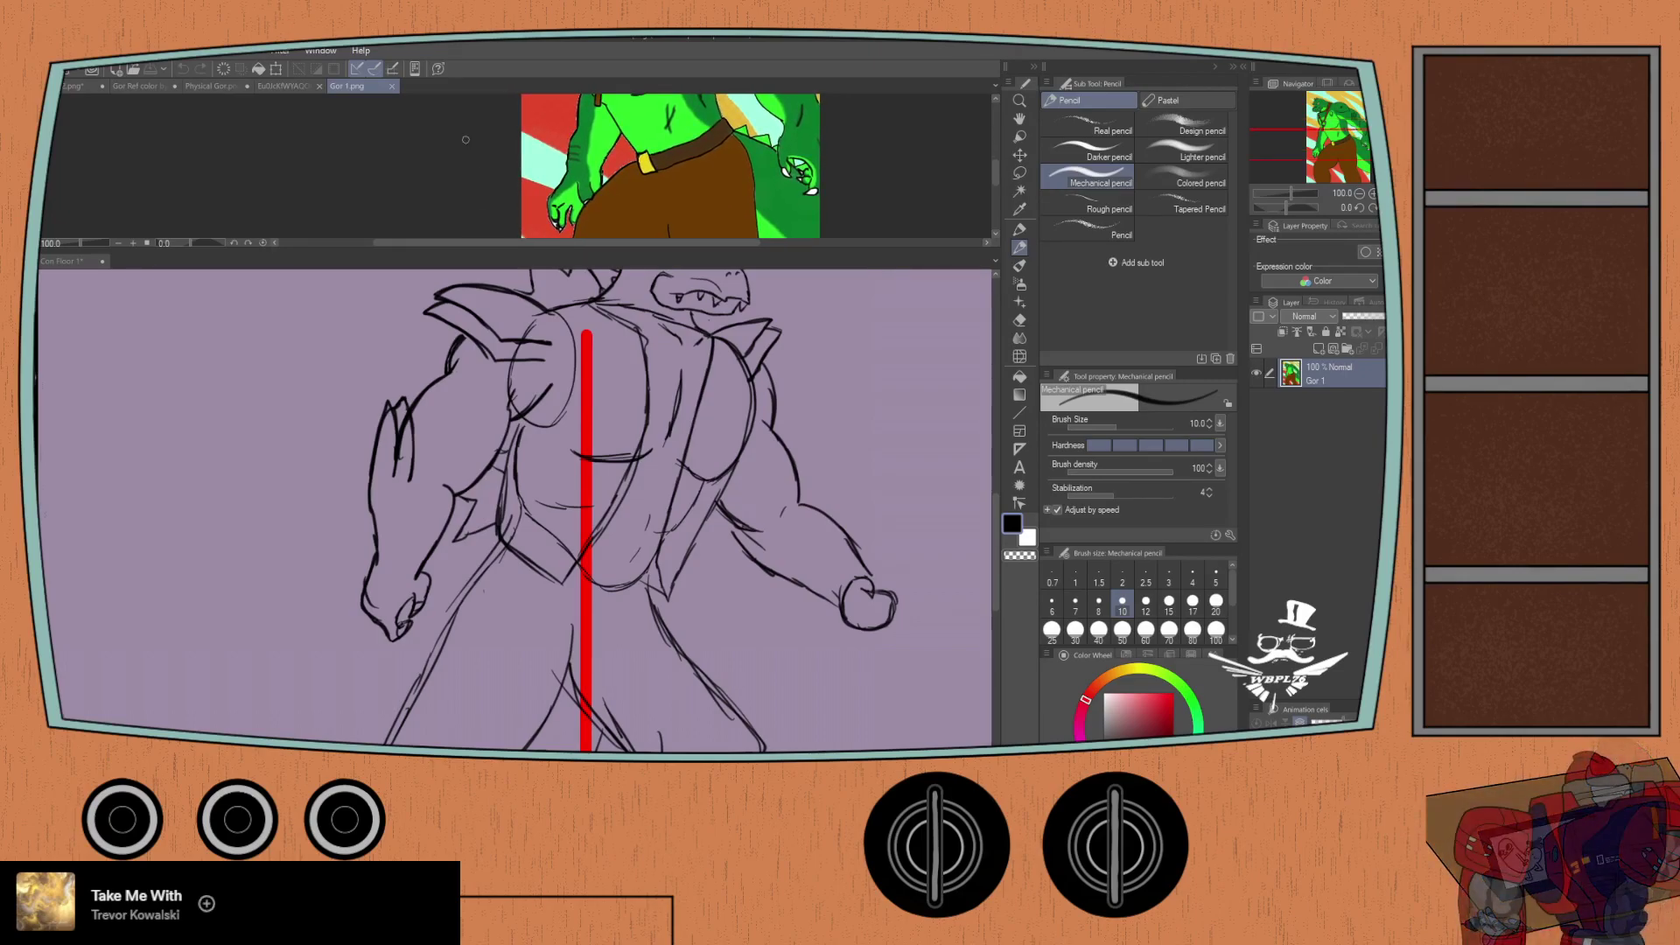
pyautogui.click(708, 547)
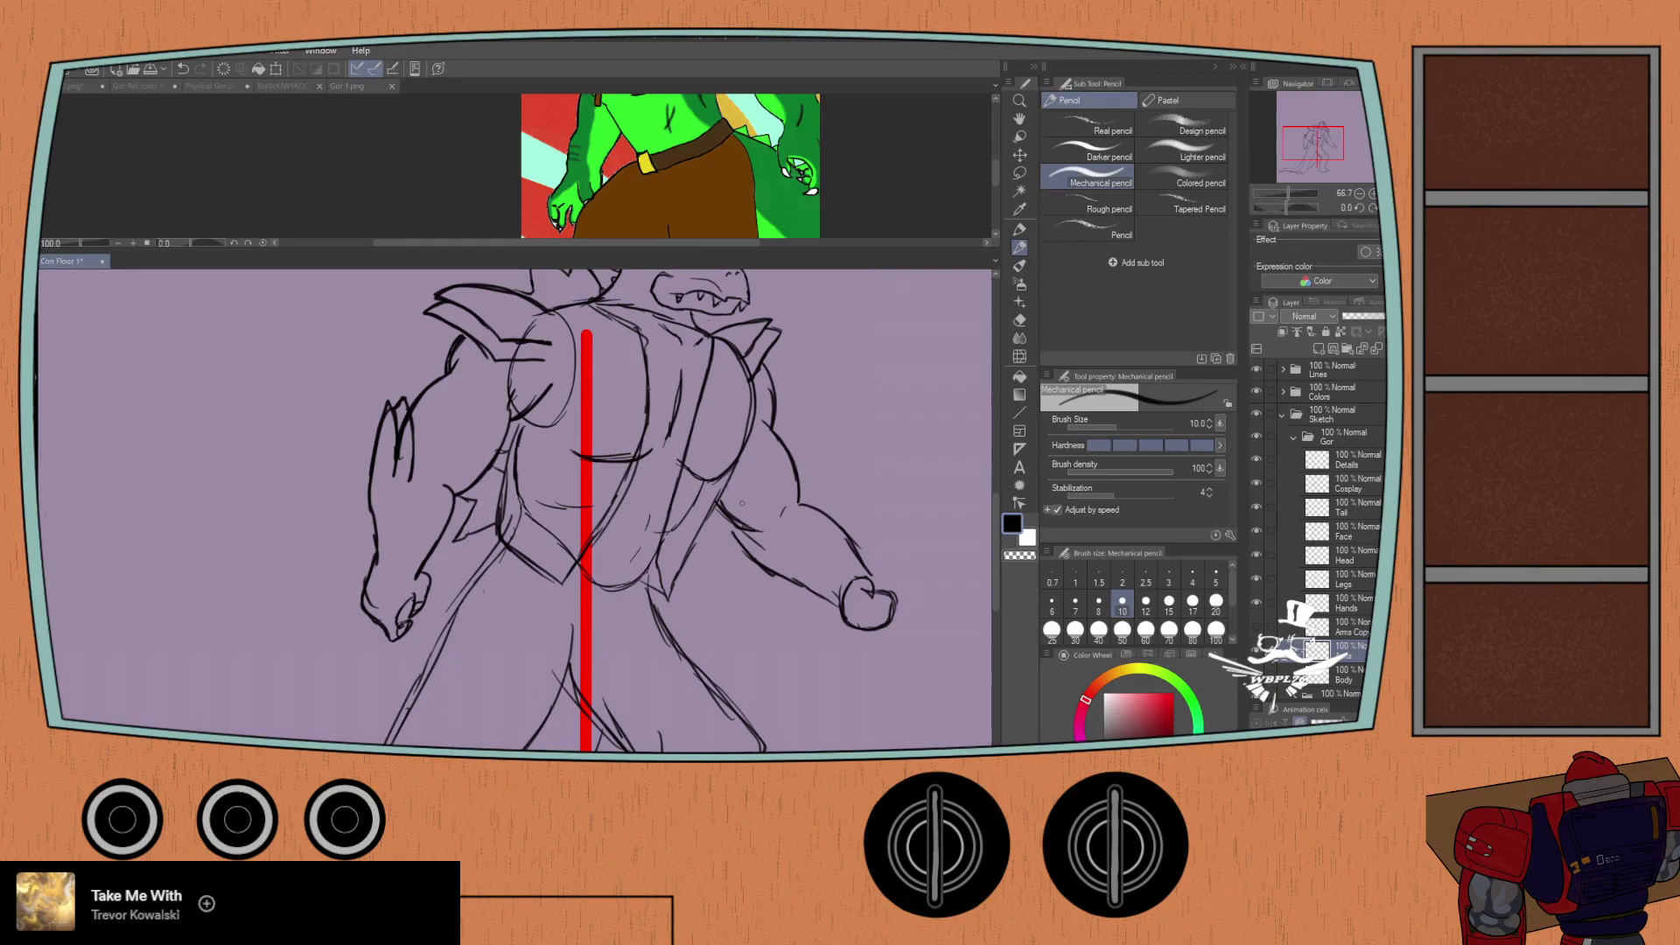
# Step: Erase the right upper-arm sketch lines while keeping the fist, and adjust the sketch and reference views
pyautogui.press('e')
pyautogui.moveTo(769, 422)
pyautogui.mouseDown()
pyautogui.moveTo(803, 501)
pyautogui.moveTo(871, 580)
pyautogui.moveTo(810, 596)
pyautogui.moveTo(735, 524)
pyautogui.mouseUp()
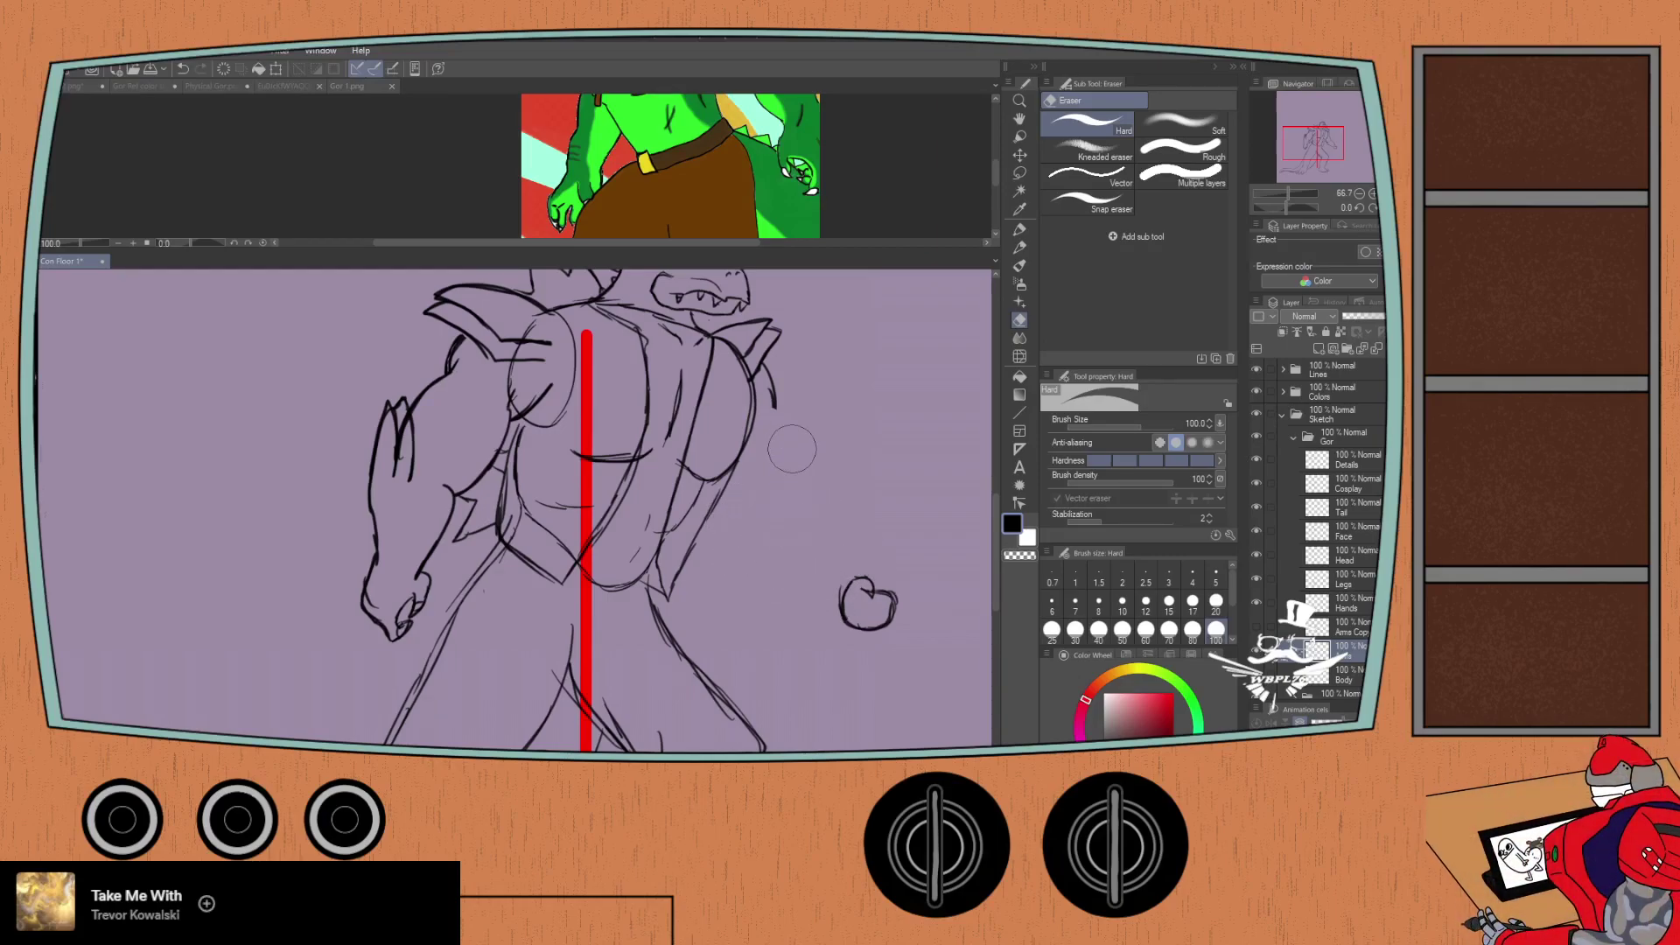
pyautogui.press('p')
pyautogui.moveTo(680, 383); pyautogui.dragTo(685, 392)
pyautogui.moveTo(430, 108)
pyautogui.mouseDown()
pyautogui.moveTo(429, 207)
pyautogui.moveTo(442, 156)
pyautogui.mouseUp()
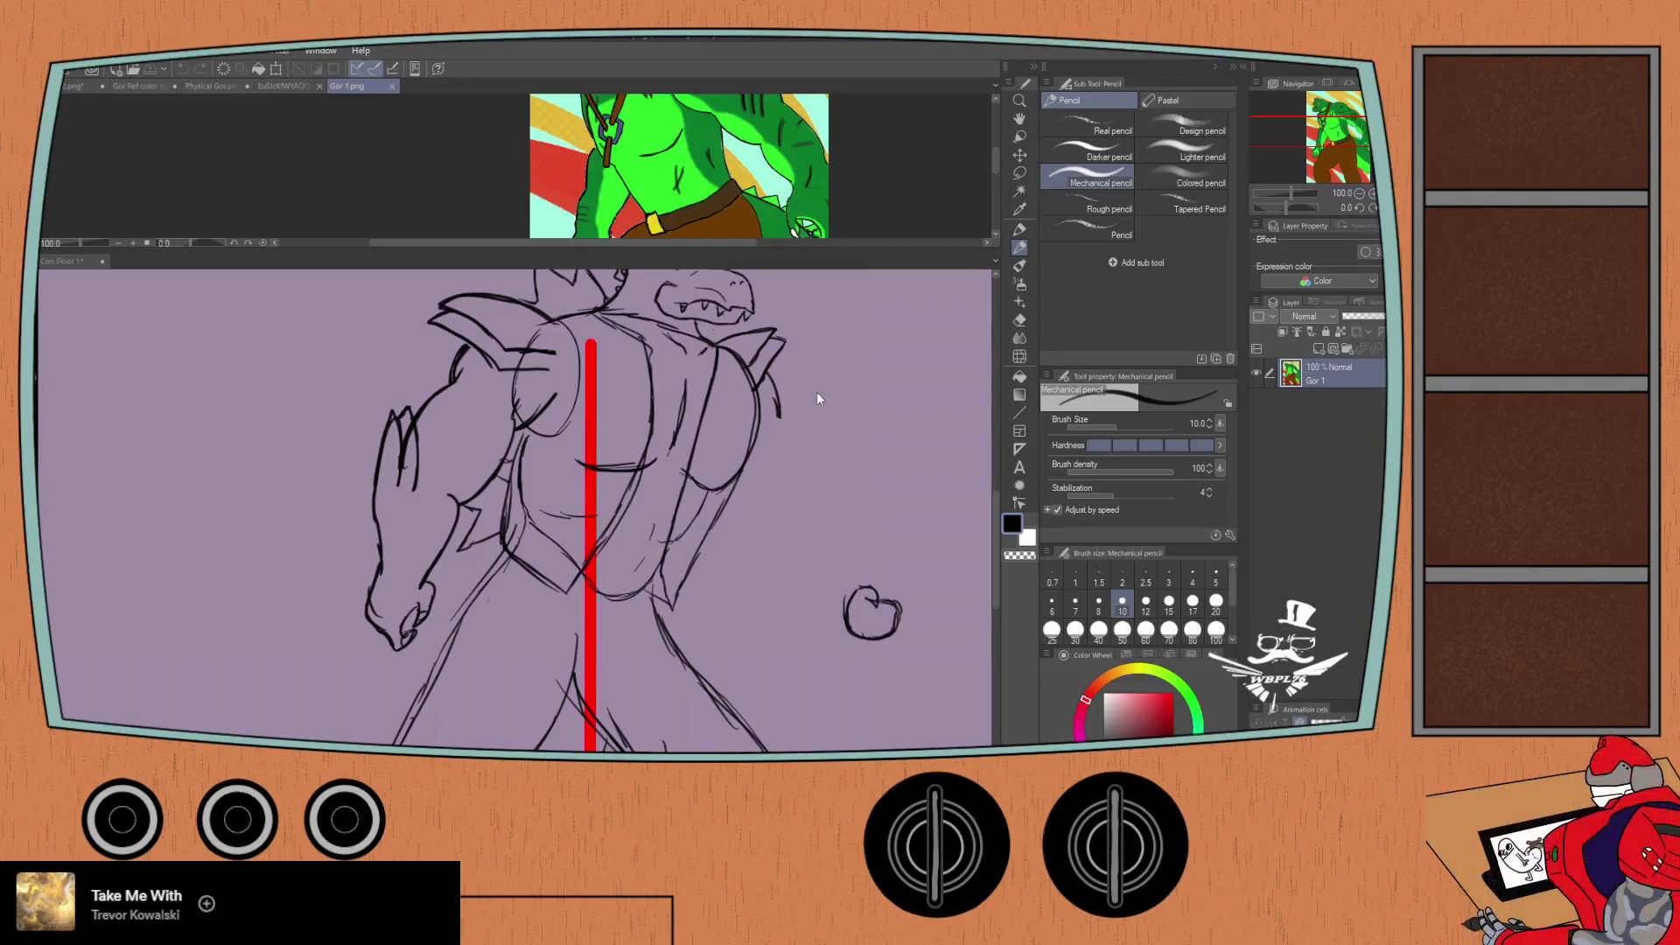
pyautogui.click(985, 500)
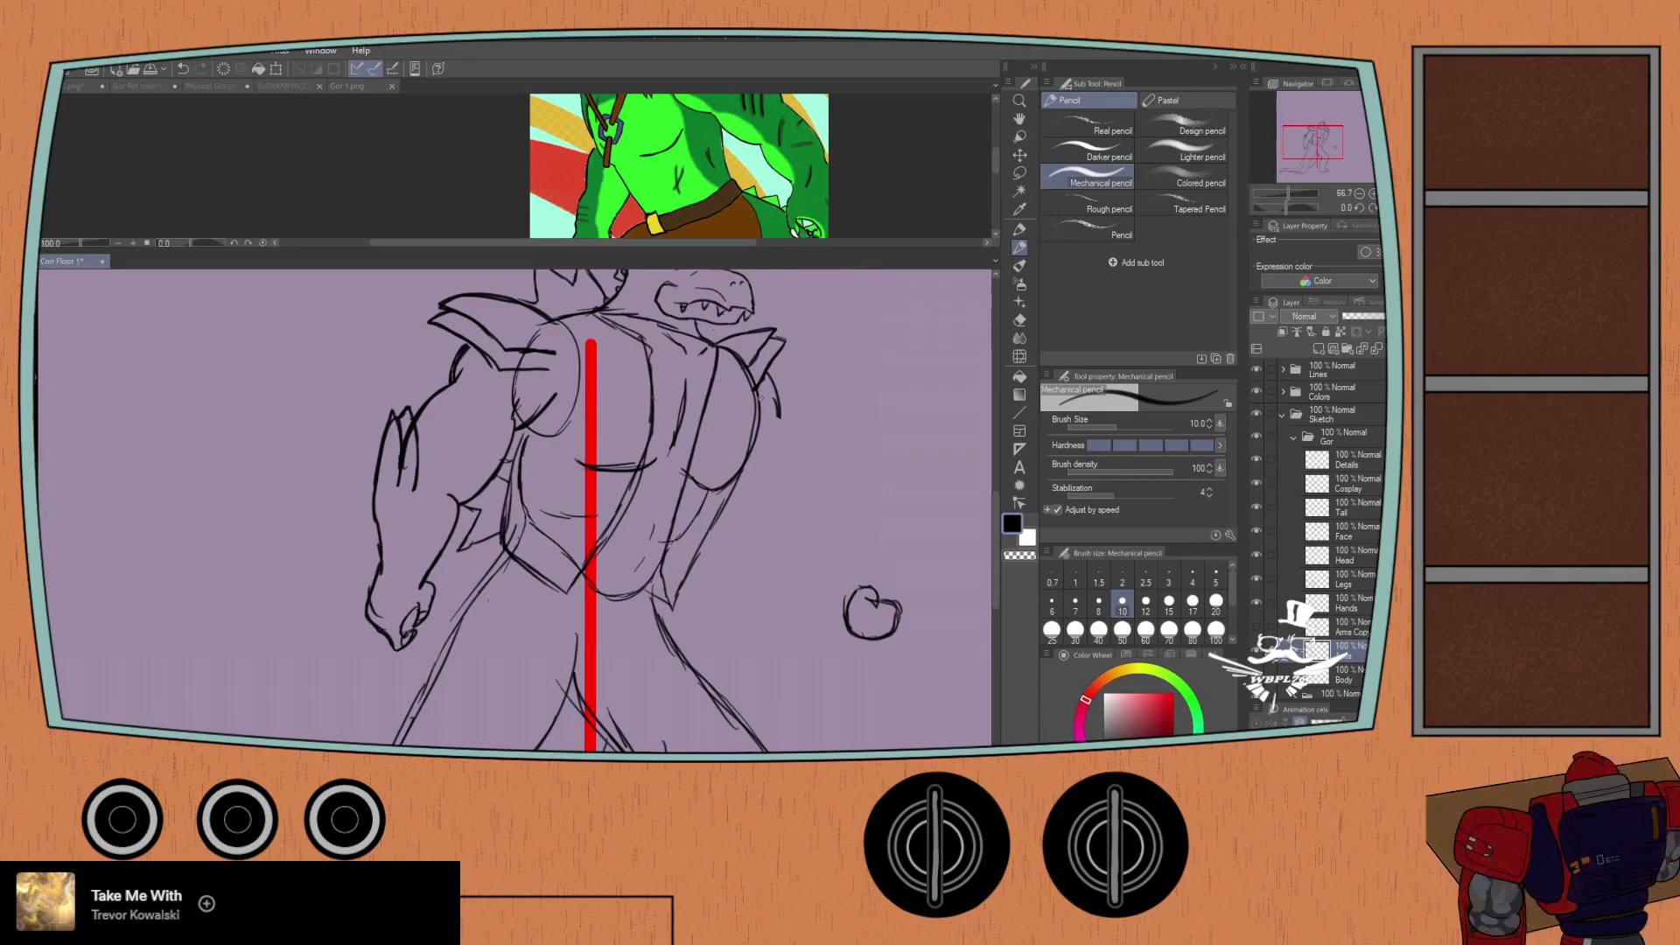
# Step: Sketch the right shoulder line at the chest's edge, redoing a rejected stroke
pyautogui.press('e')
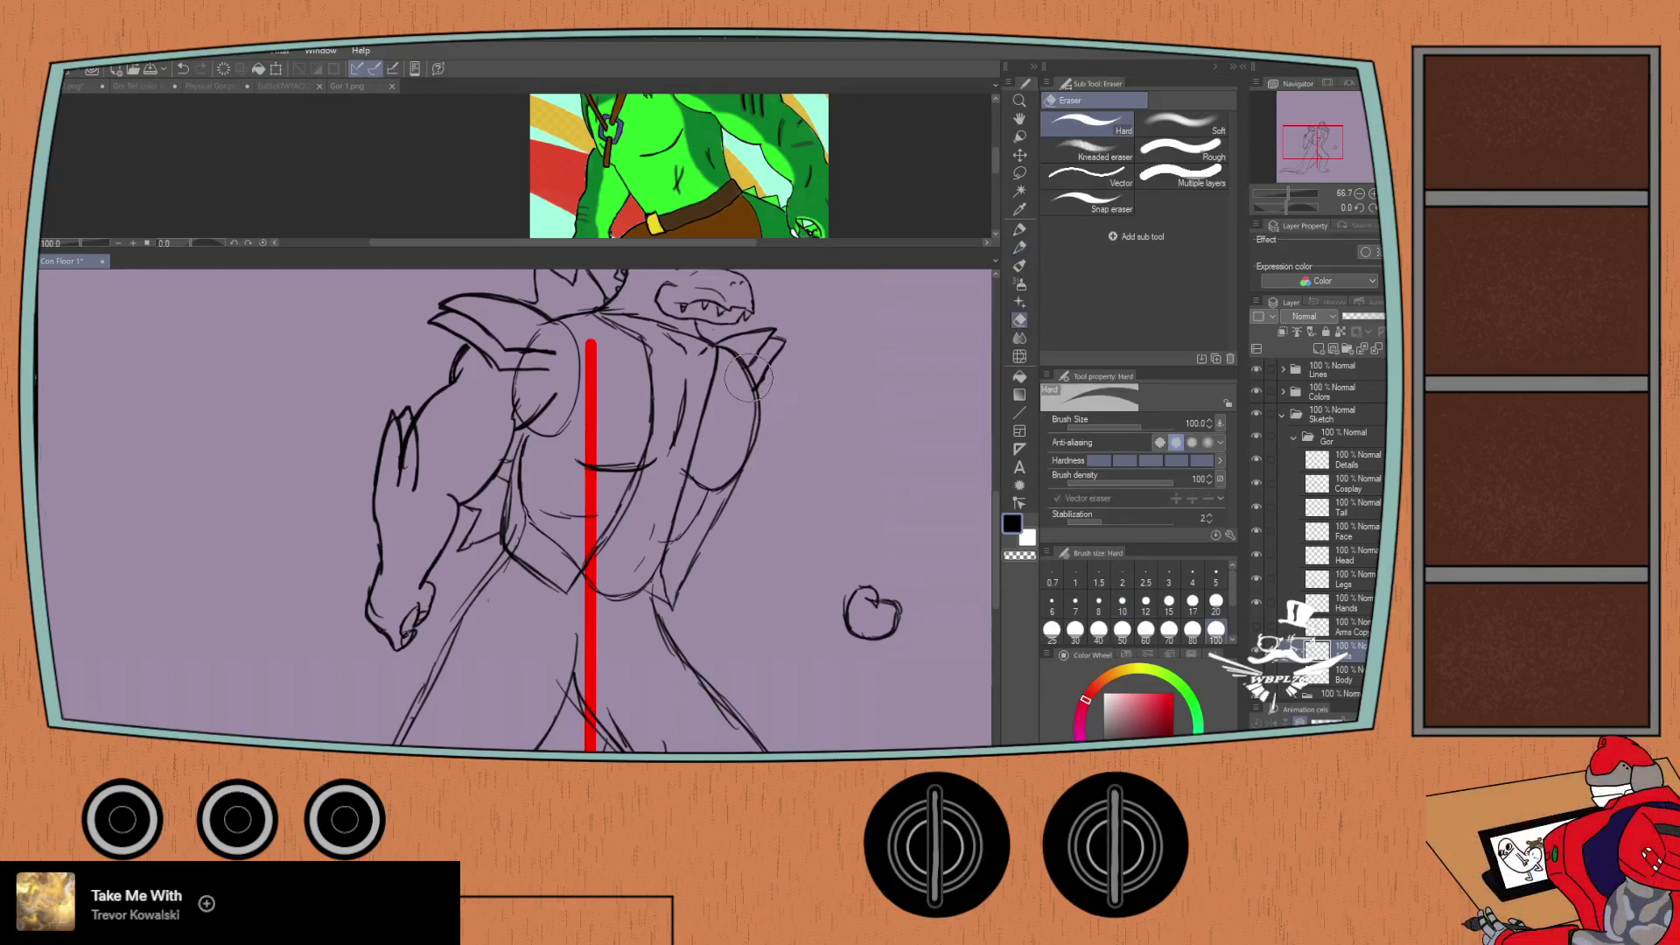
pyautogui.press('p')
pyautogui.press('p')
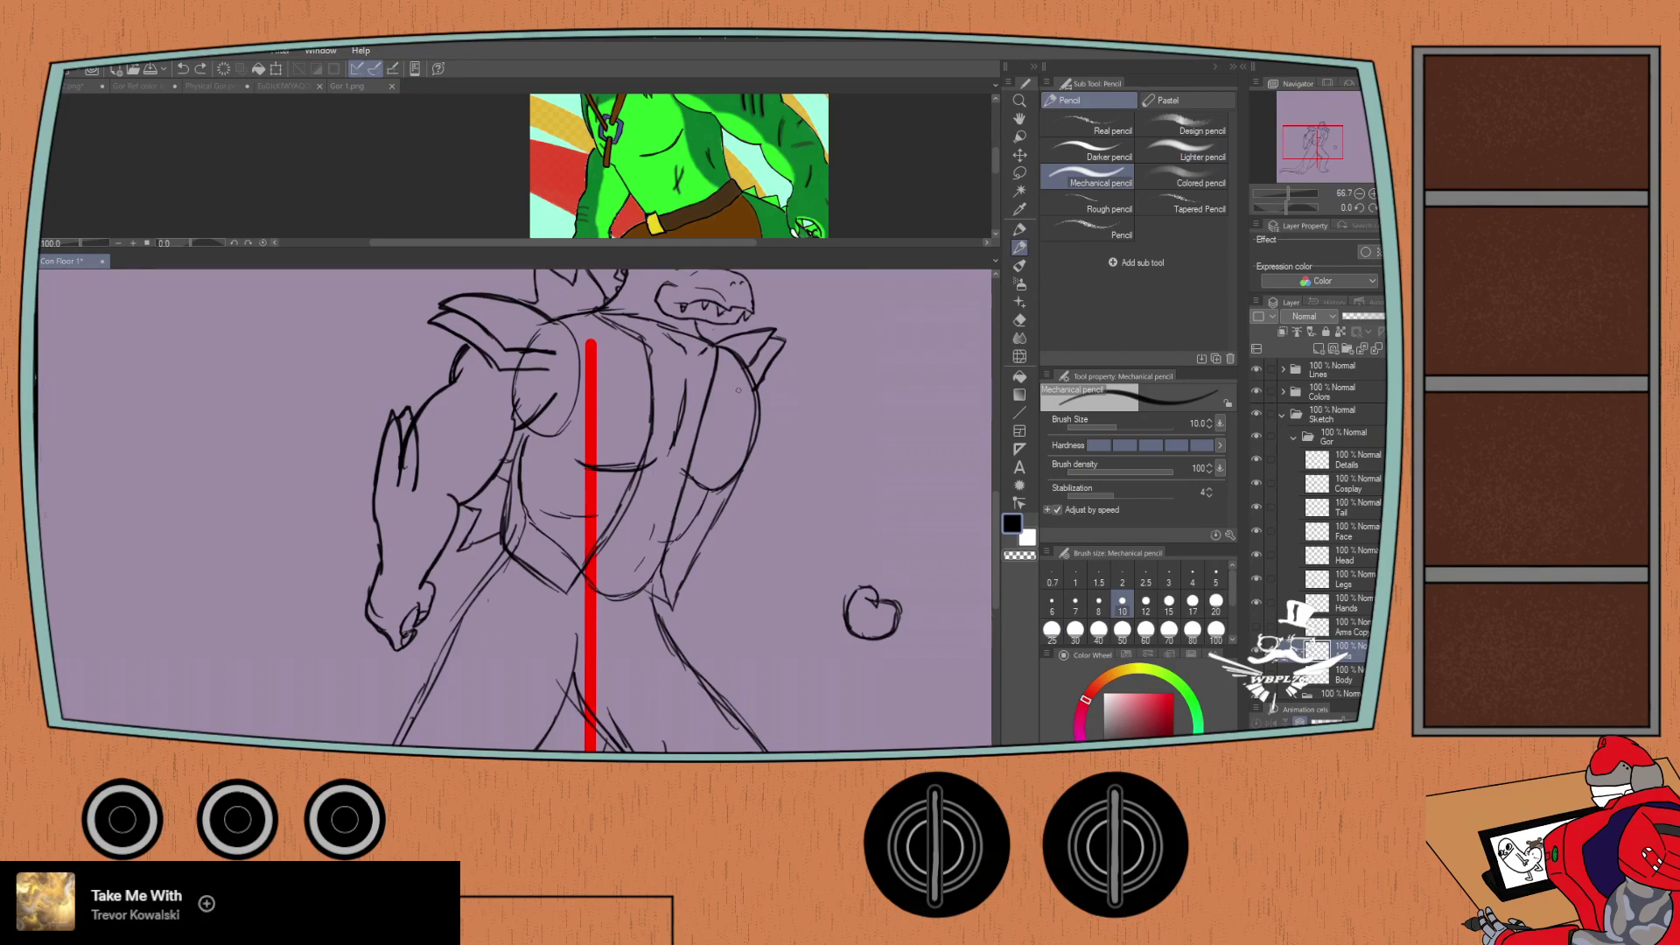
pyautogui.moveTo(761, 388); pyautogui.dragTo(771, 476)
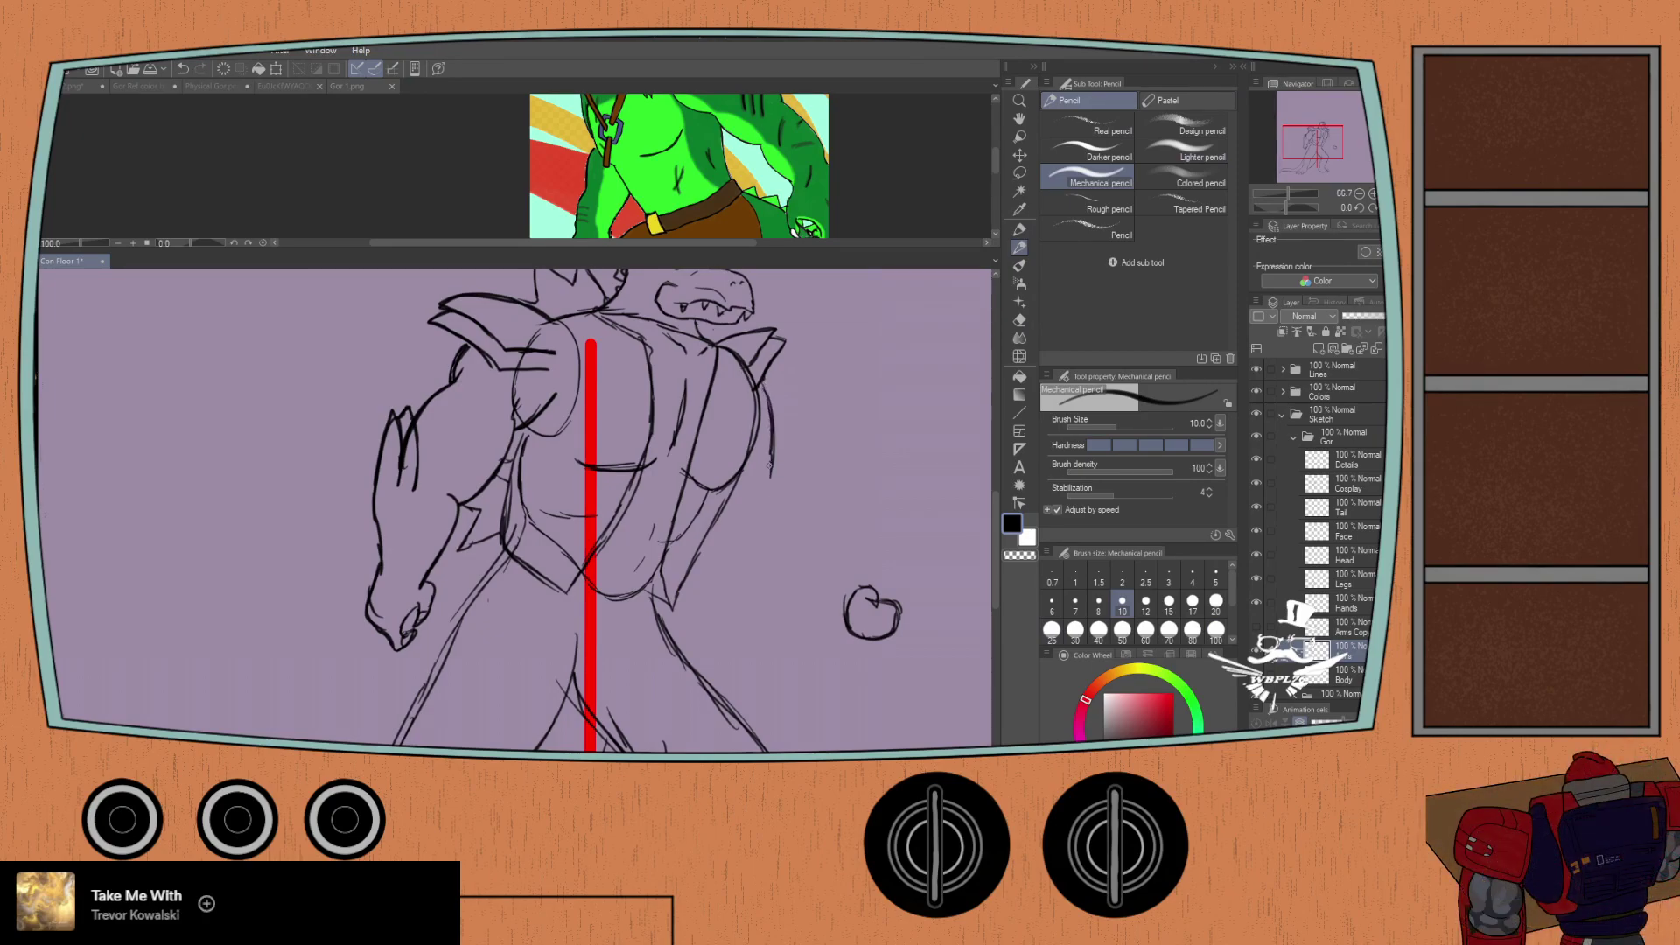
pyautogui.hotkey('ctrl', 'z')
pyautogui.hotkey('ctrl', 'z')
pyautogui.hotkey('ctrl', 'z')
pyautogui.hotkey('ctrl', 'z')
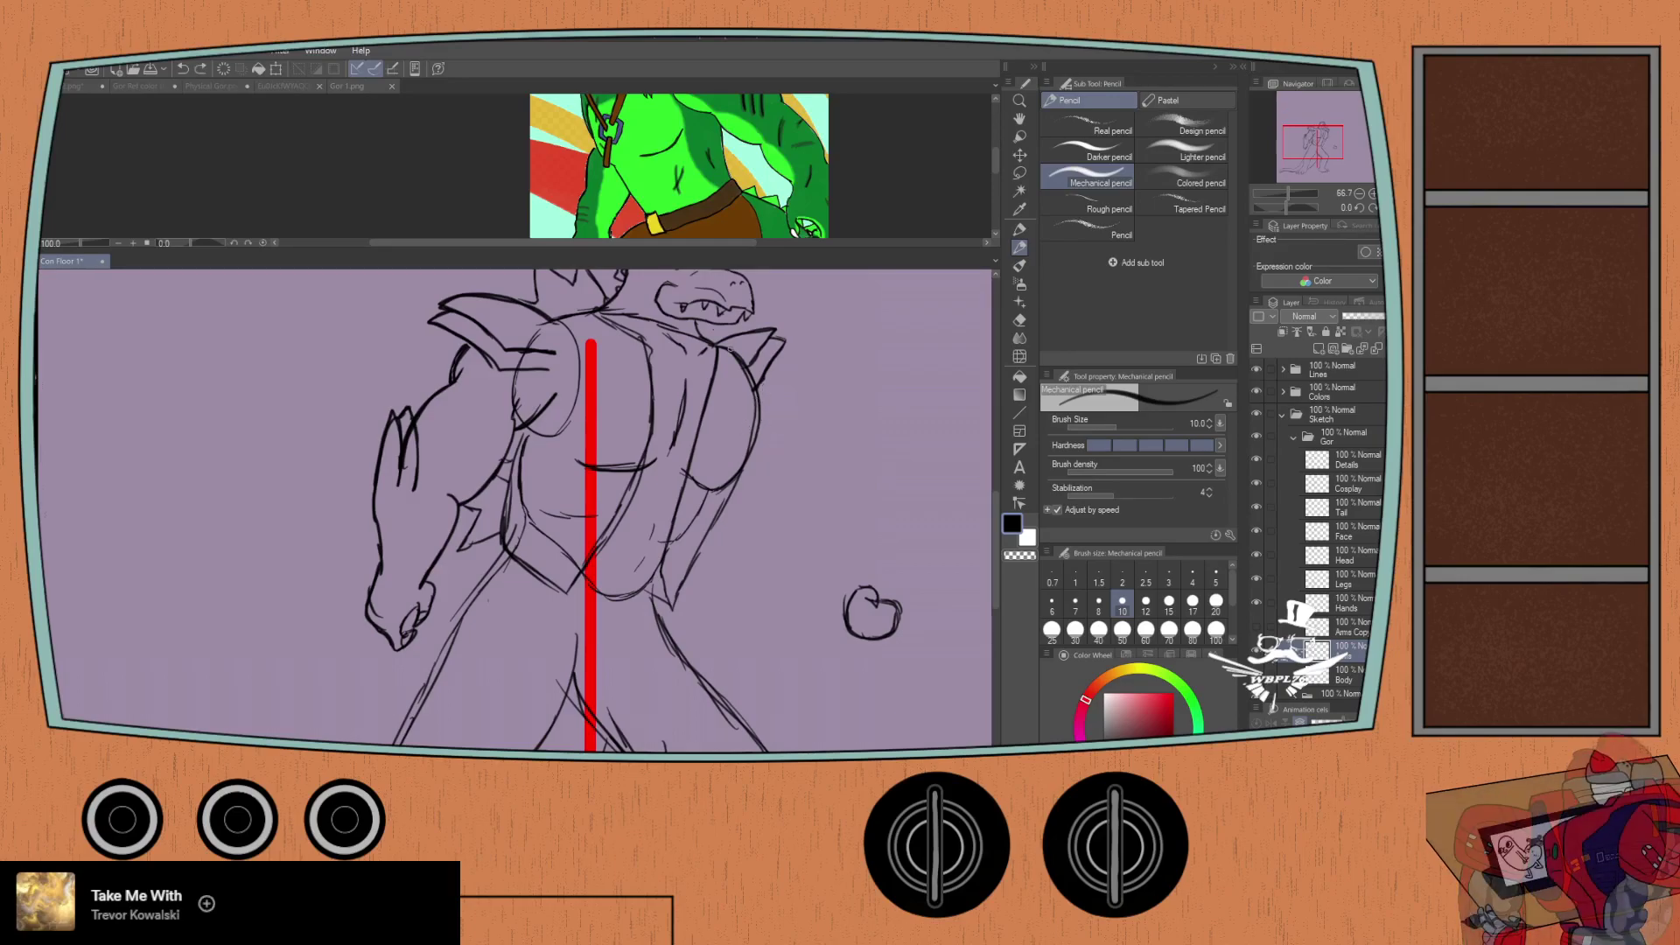
pyautogui.moveTo(769, 385); pyautogui.dragTo(802, 490)
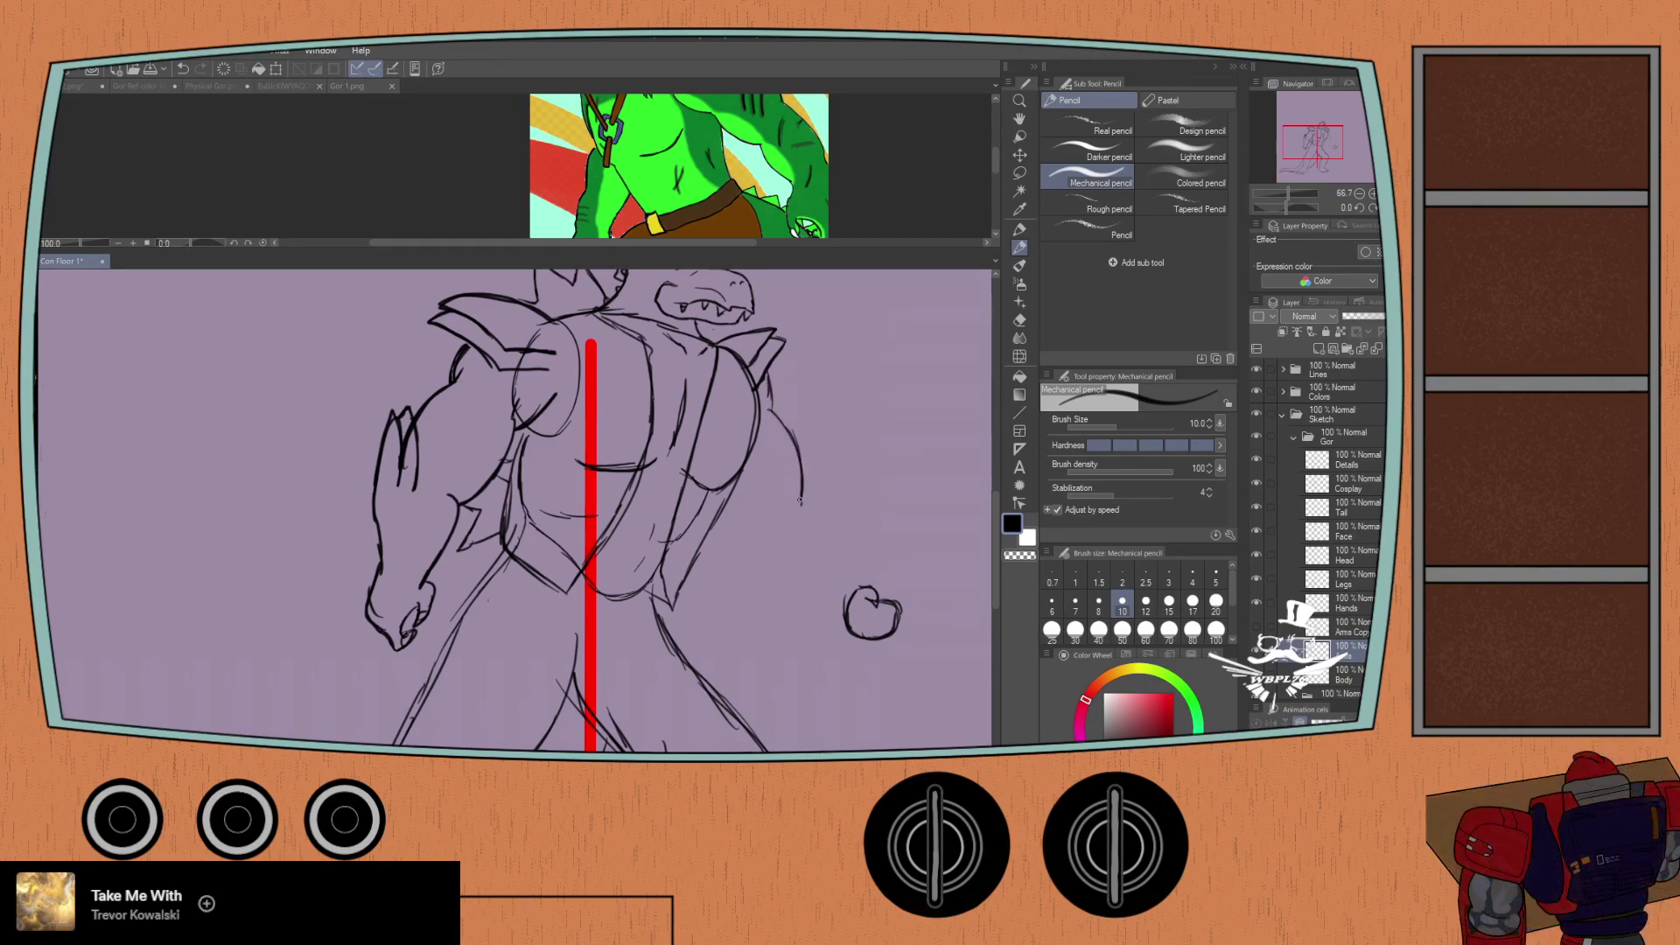
# Step: Draw the arm's upper and inner edges and the forearm's darkened lower edge down to the fist
pyautogui.moveTo(802, 506); pyautogui.dragTo(866, 588)
pyautogui.moveTo(806, 506); pyautogui.dragTo(861, 572)
pyautogui.moveTo(720, 501); pyautogui.dragTo(767, 533)
pyautogui.moveTo(749, 535); pyautogui.dragTo(812, 597)
pyautogui.hotkey('ctrl', 'z')
pyautogui.hotkey('ctrl', 'z')
pyautogui.moveTo(760, 544); pyautogui.dragTo(840, 612)
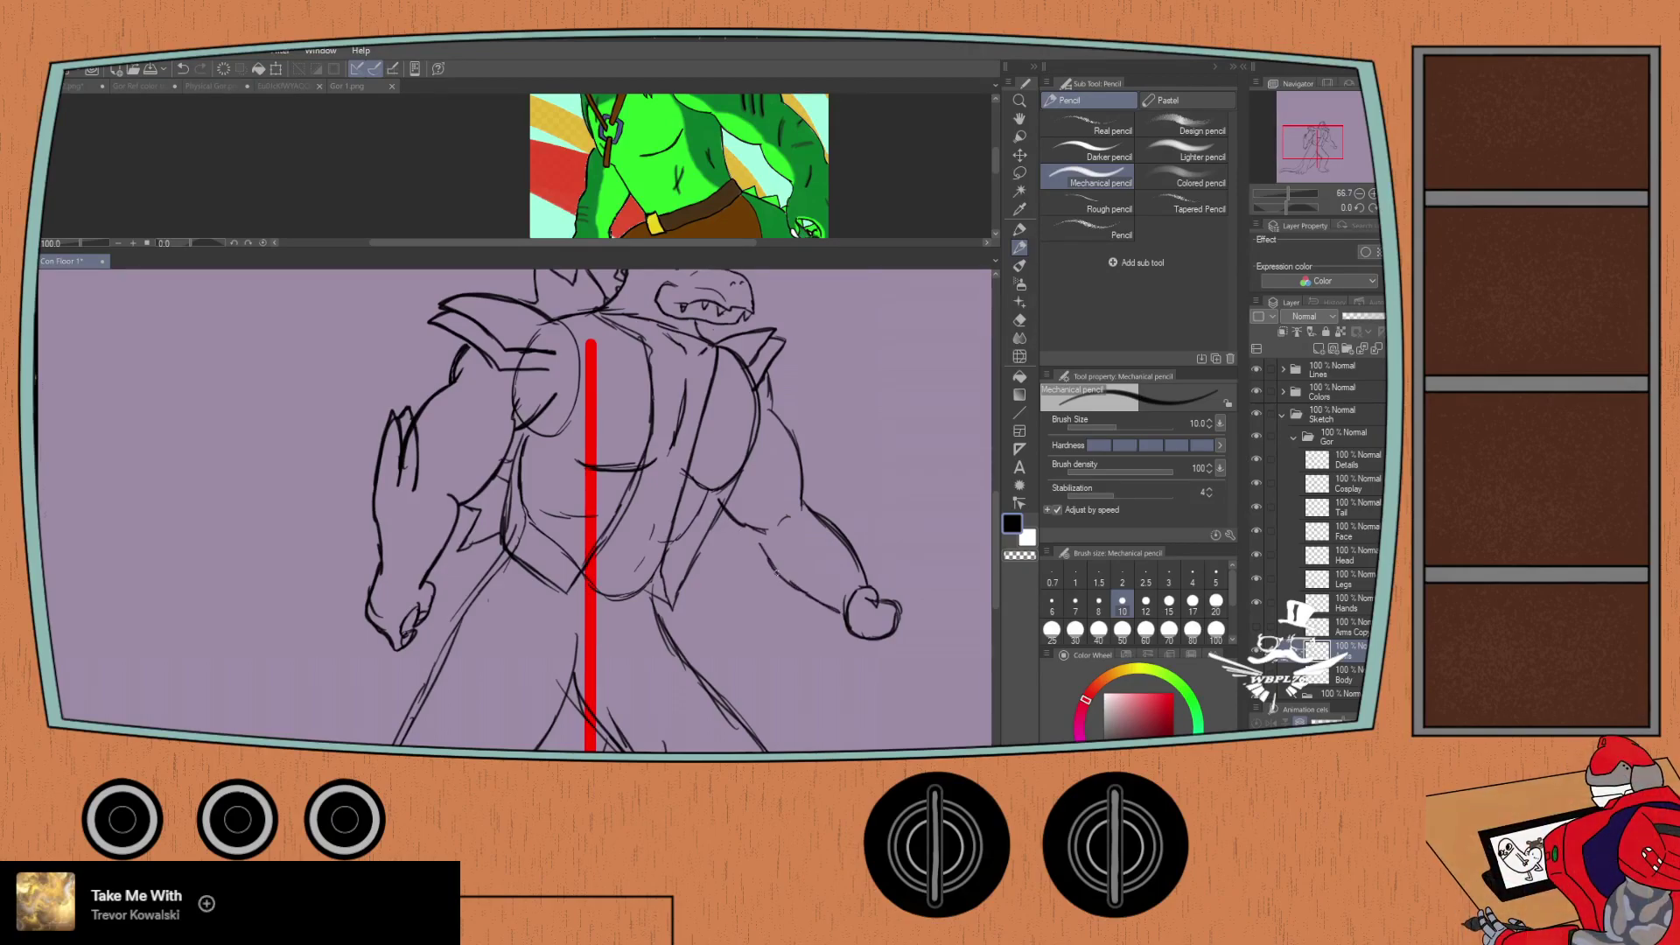
pyautogui.moveTo(761, 546); pyautogui.dragTo(840, 610)
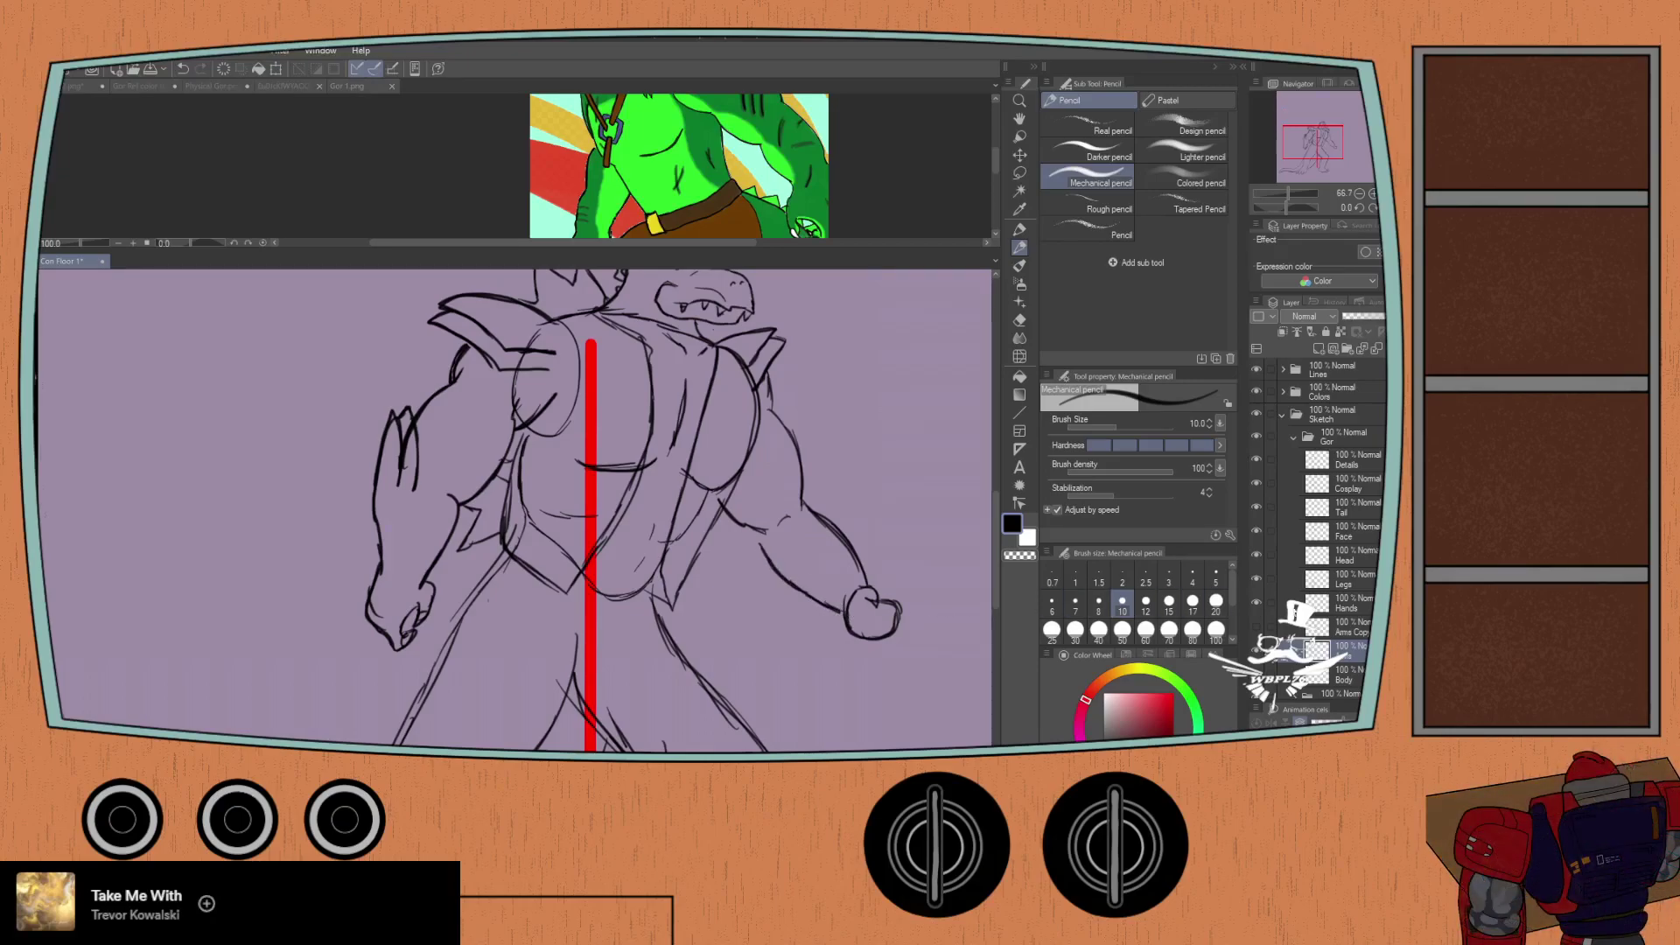
# Step: Hide the old fist sketch on the layer below Arms Copy and select the Hands layer
pyautogui.click(1339, 605)
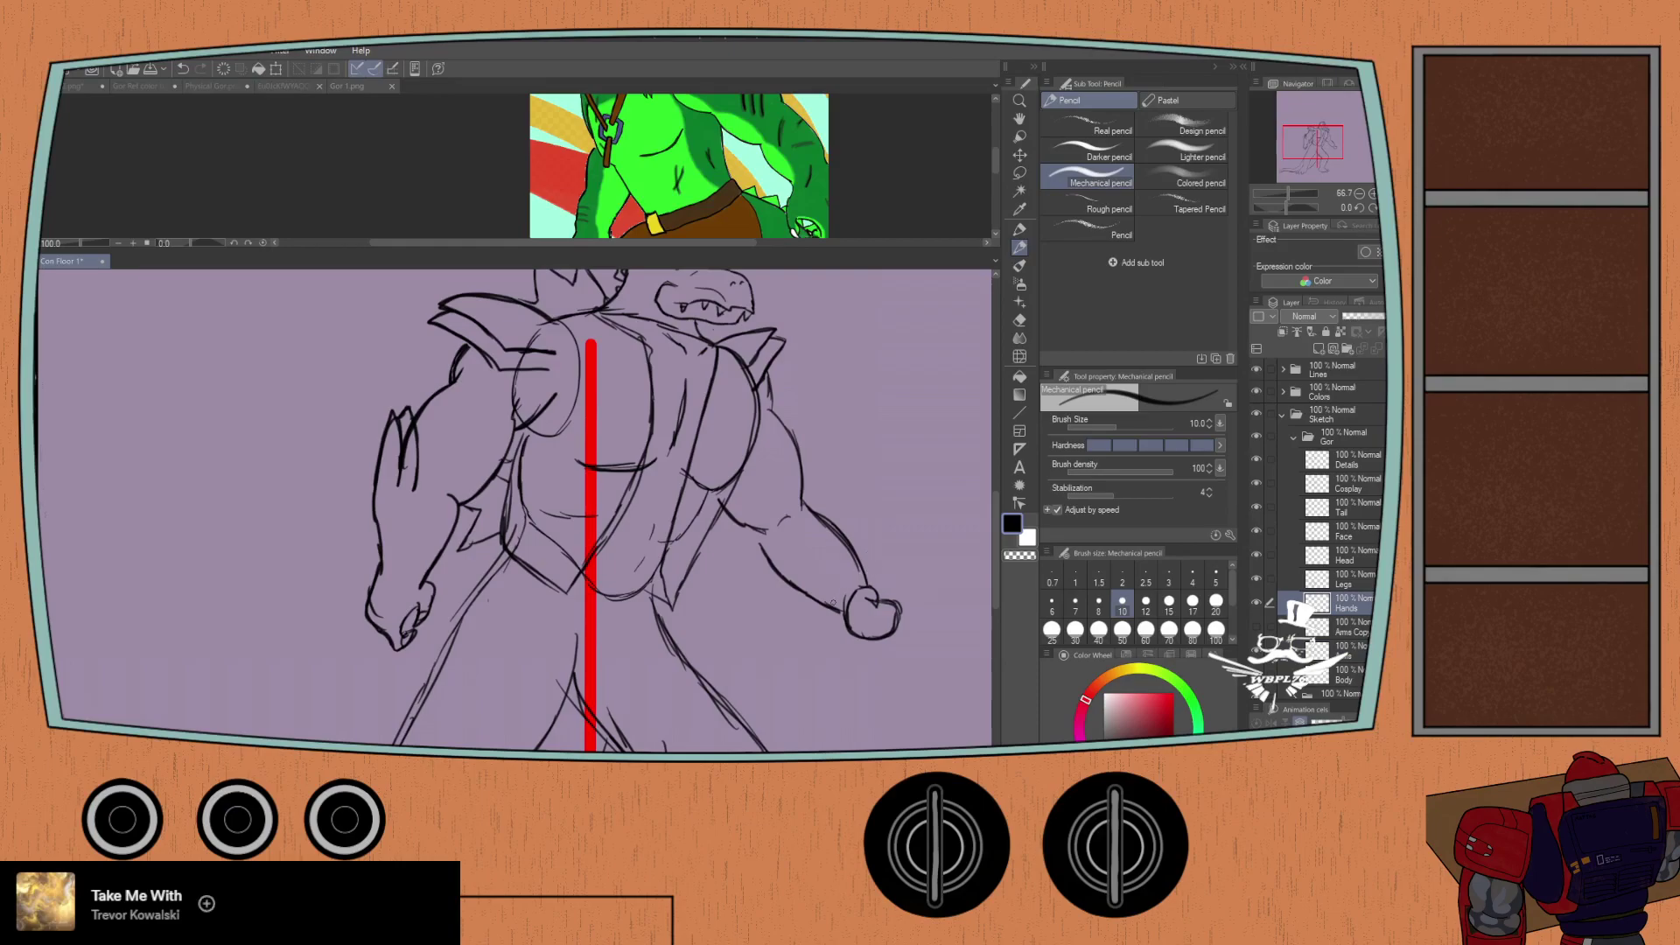
pyautogui.click(1325, 648)
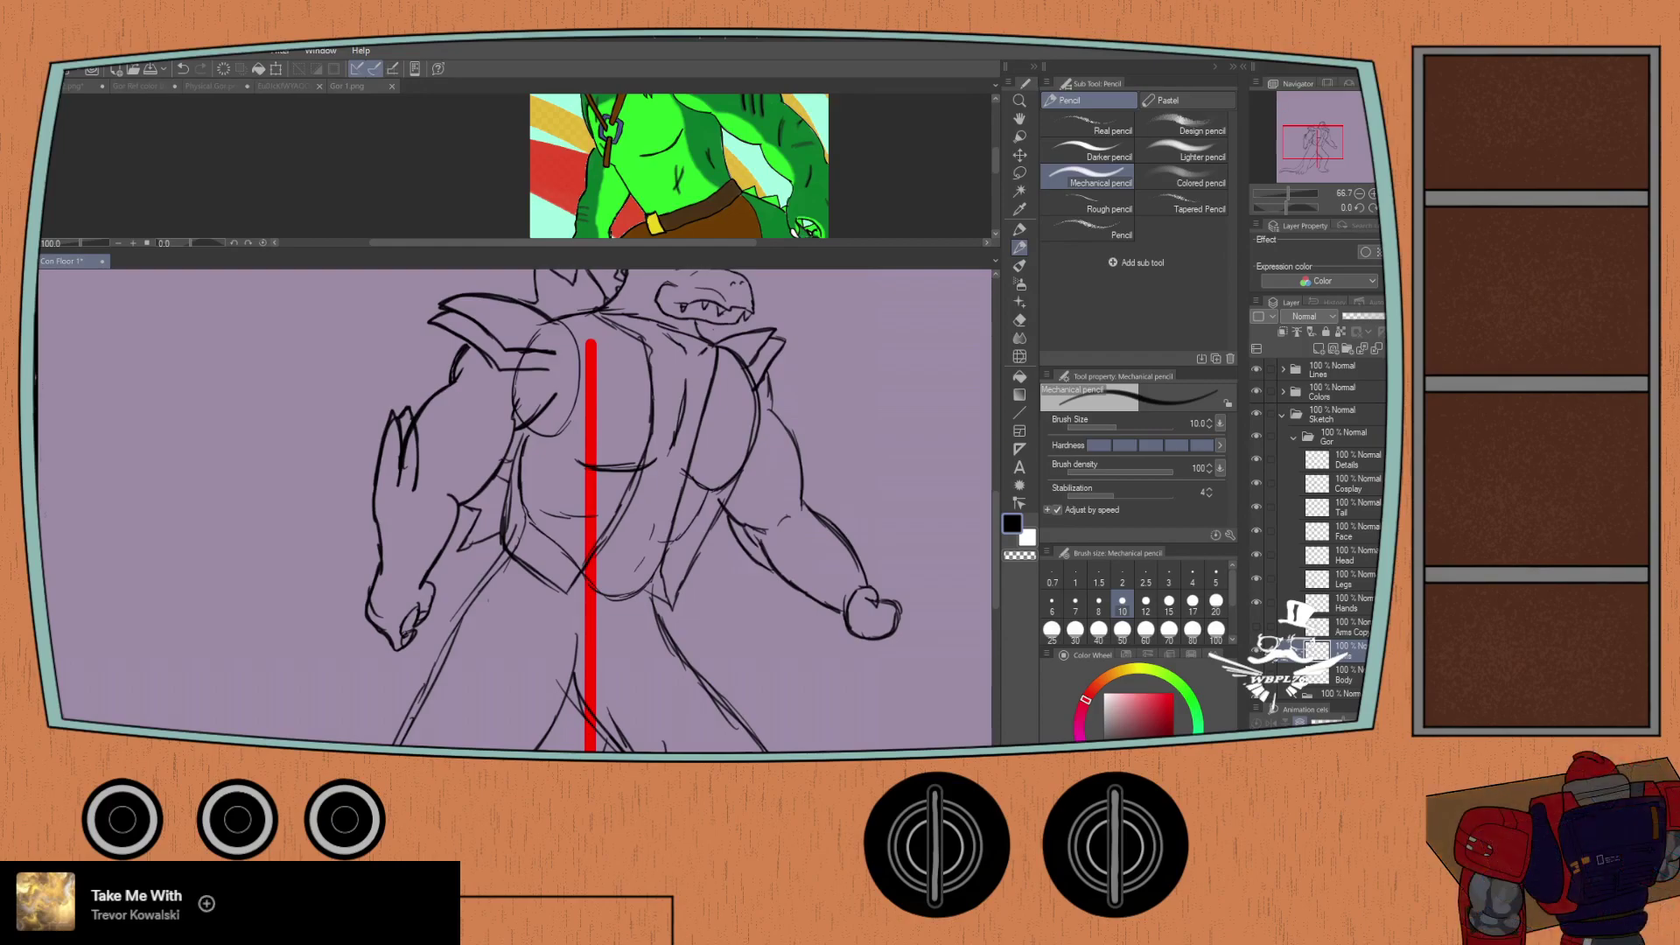
pyautogui.scroll(-1, 1318, 525)
pyautogui.click(1257, 682)
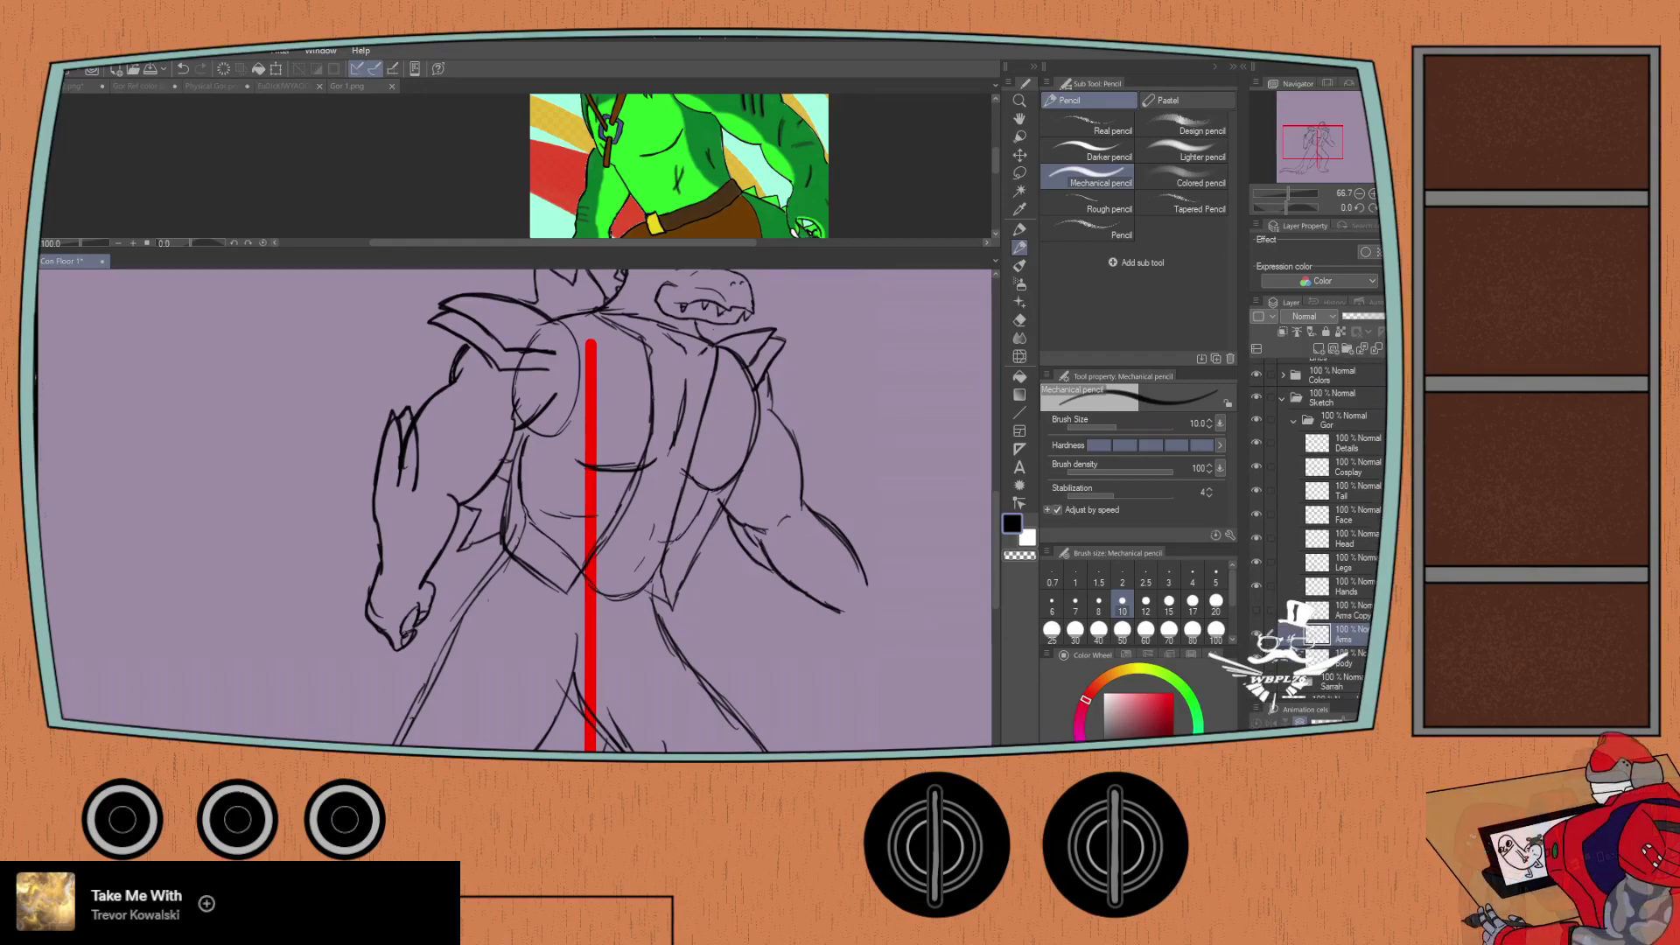
pyautogui.click(1339, 587)
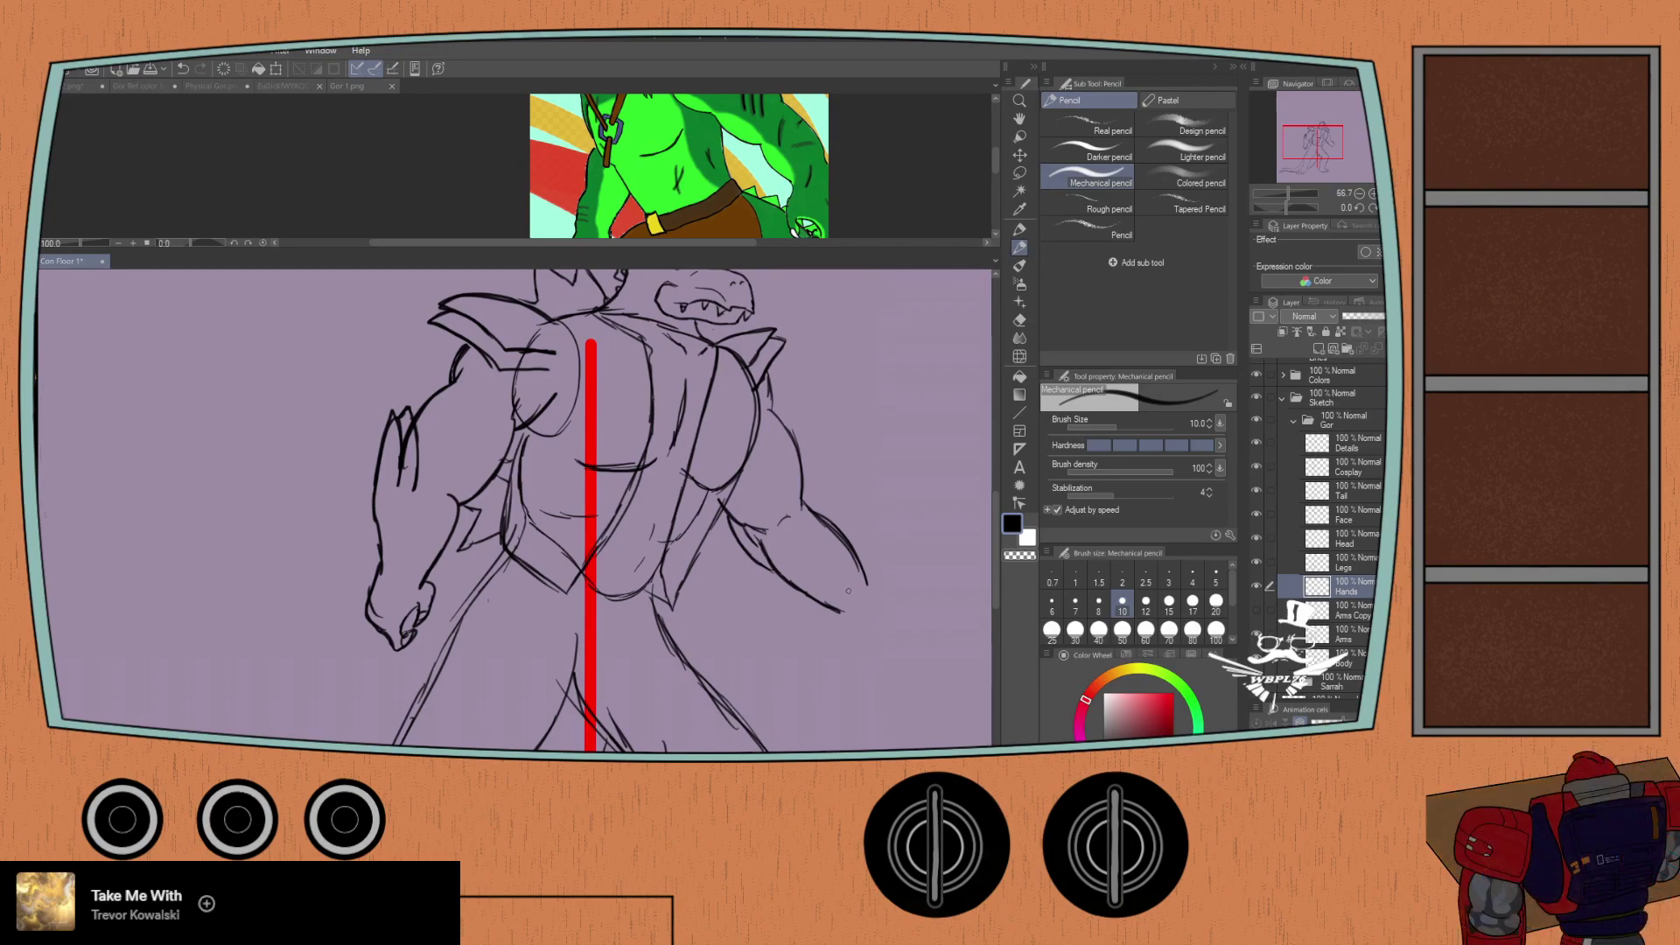
# Step: Draw a new open hand with splayed claws at the end of the right arm
pyautogui.moveTo(849, 596)
pyautogui.mouseDown()
pyautogui.moveTo(868, 623)
pyautogui.moveTo(860, 591)
pyautogui.moveTo(901, 597)
pyautogui.moveTo(894, 631)
pyautogui.moveTo(864, 622)
pyautogui.moveTo(868, 645)
pyautogui.moveTo(849, 628)
pyautogui.mouseUp()
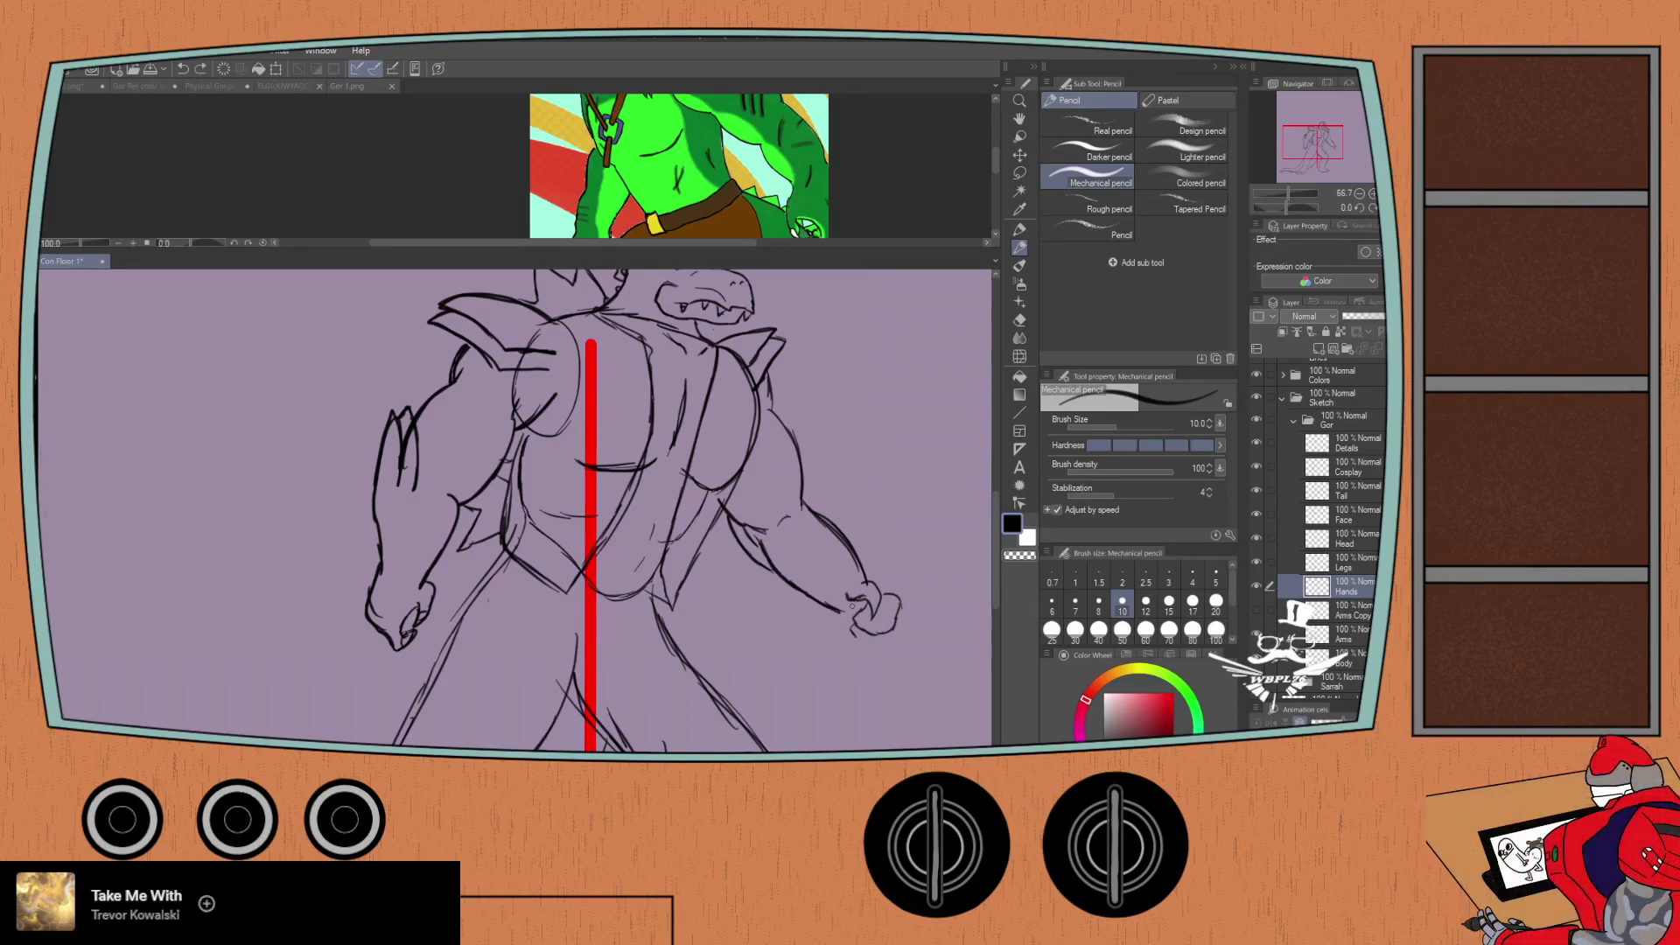
pyautogui.hotkey('ctrl', 'z')
pyautogui.hotkey('ctrl', 'z')
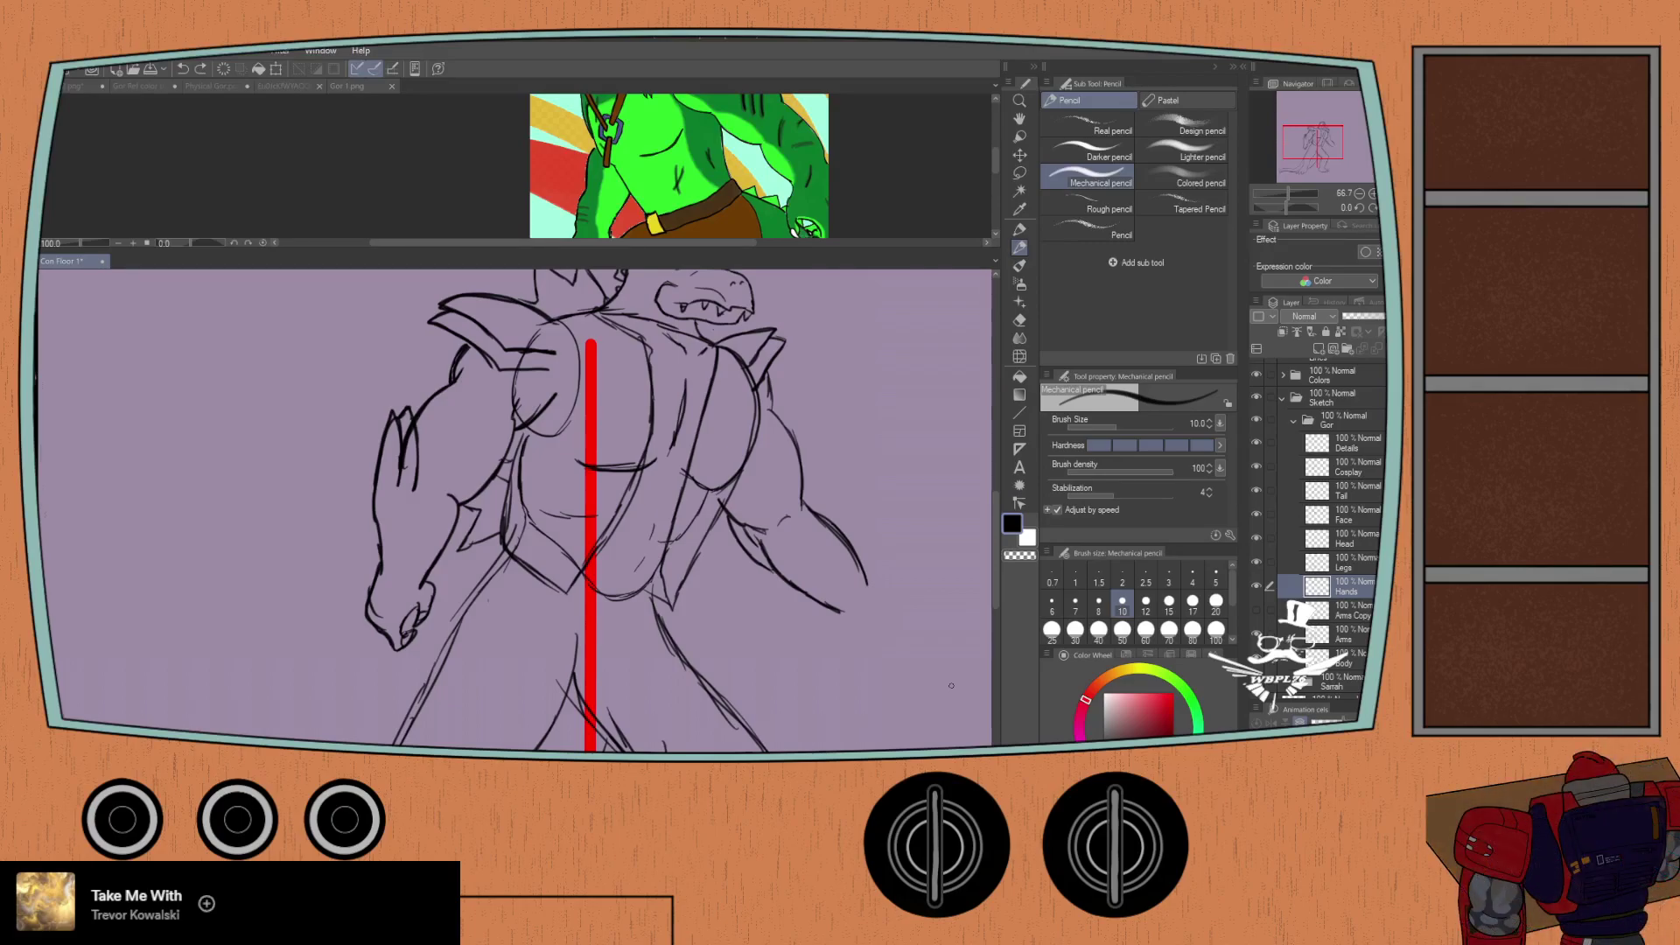
pyautogui.moveTo(868, 581)
pyautogui.mouseDown()
pyautogui.moveTo(893, 584)
pyautogui.moveTo(841, 631)
pyautogui.moveTo(863, 665)
pyautogui.mouseUp()
pyautogui.hotkey('ctrl', 'z')
pyautogui.hotkey('ctrl', 'z')
pyautogui.moveTo(884, 597)
pyautogui.mouseDown()
pyautogui.moveTo(924, 628)
pyautogui.moveTo(892, 632)
pyautogui.moveTo(901, 660)
pyautogui.moveTo(865, 641)
pyautogui.moveTo(866, 658)
pyautogui.moveTo(840, 613)
pyautogui.moveTo(850, 635)
pyautogui.mouseUp()
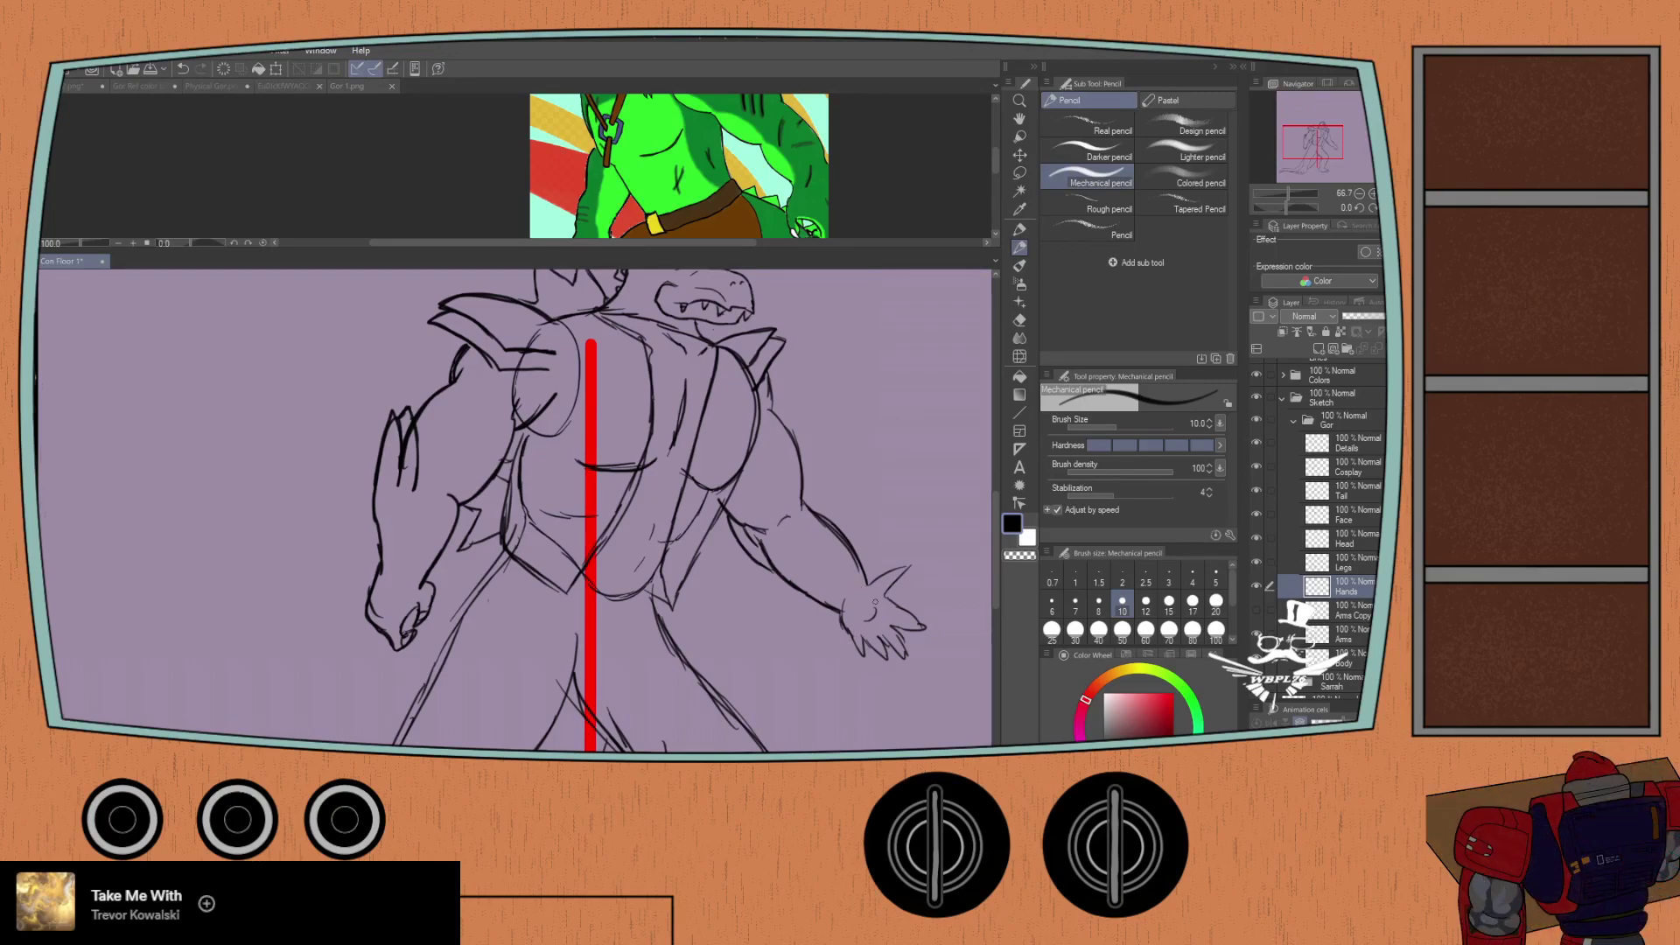
# Step: Set the Hard eraser to size 60, pencil the right hand's palm, and open the hands 1.jpg reference
pyautogui.press('e')
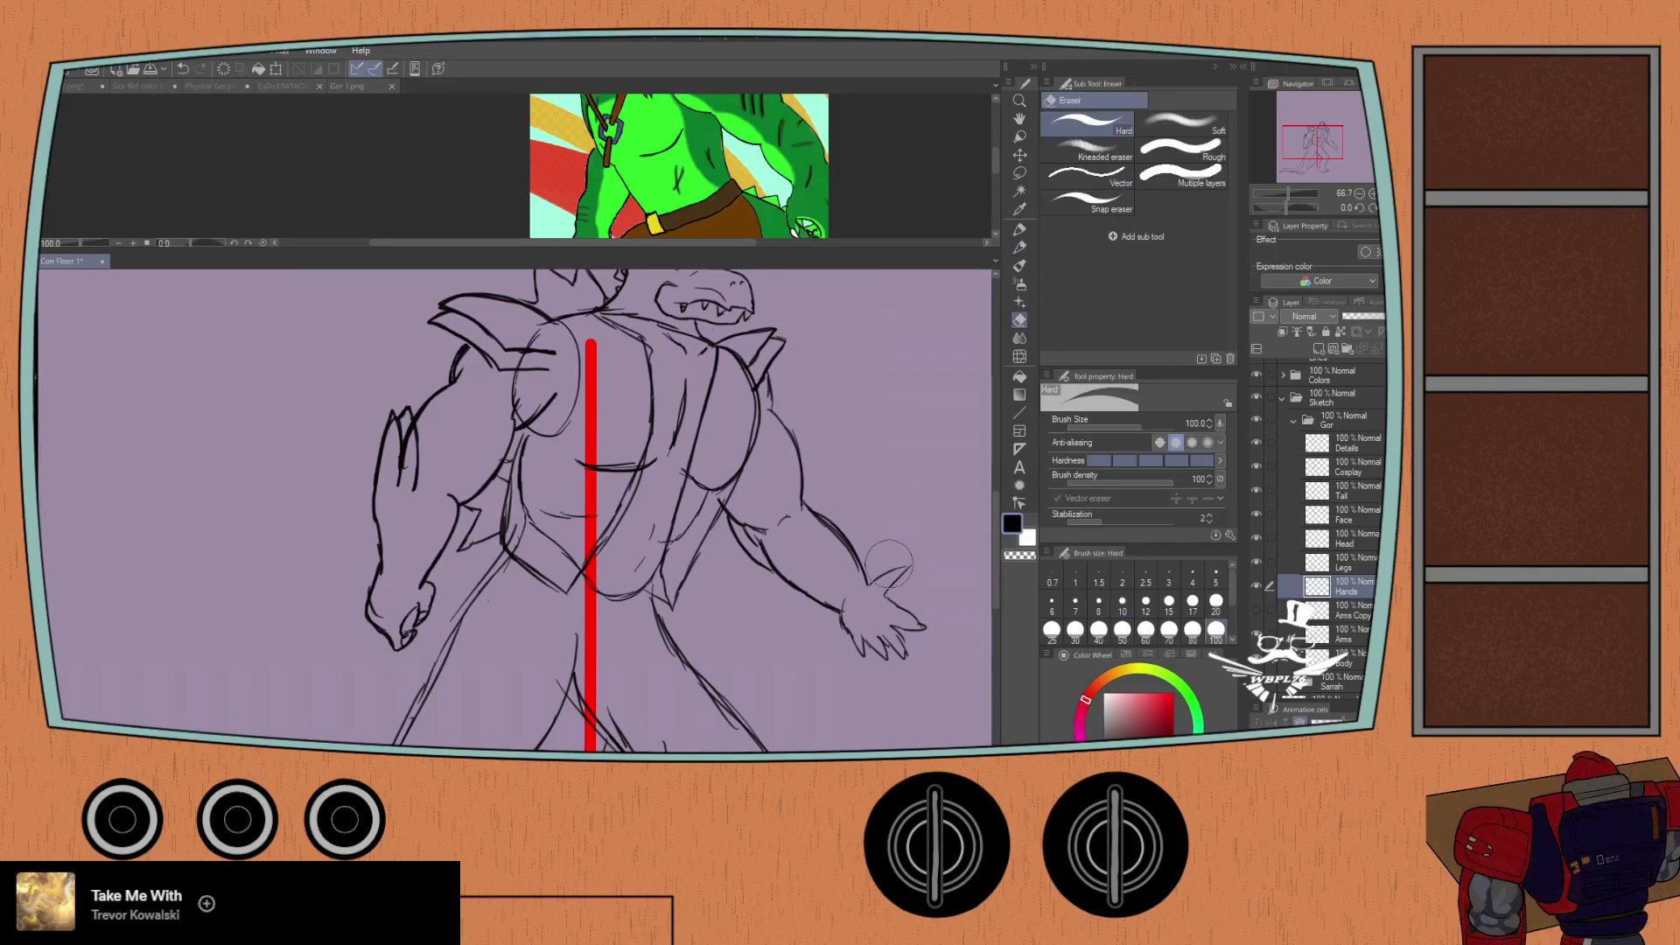
pyautogui.click(1144, 630)
pyautogui.press('p')
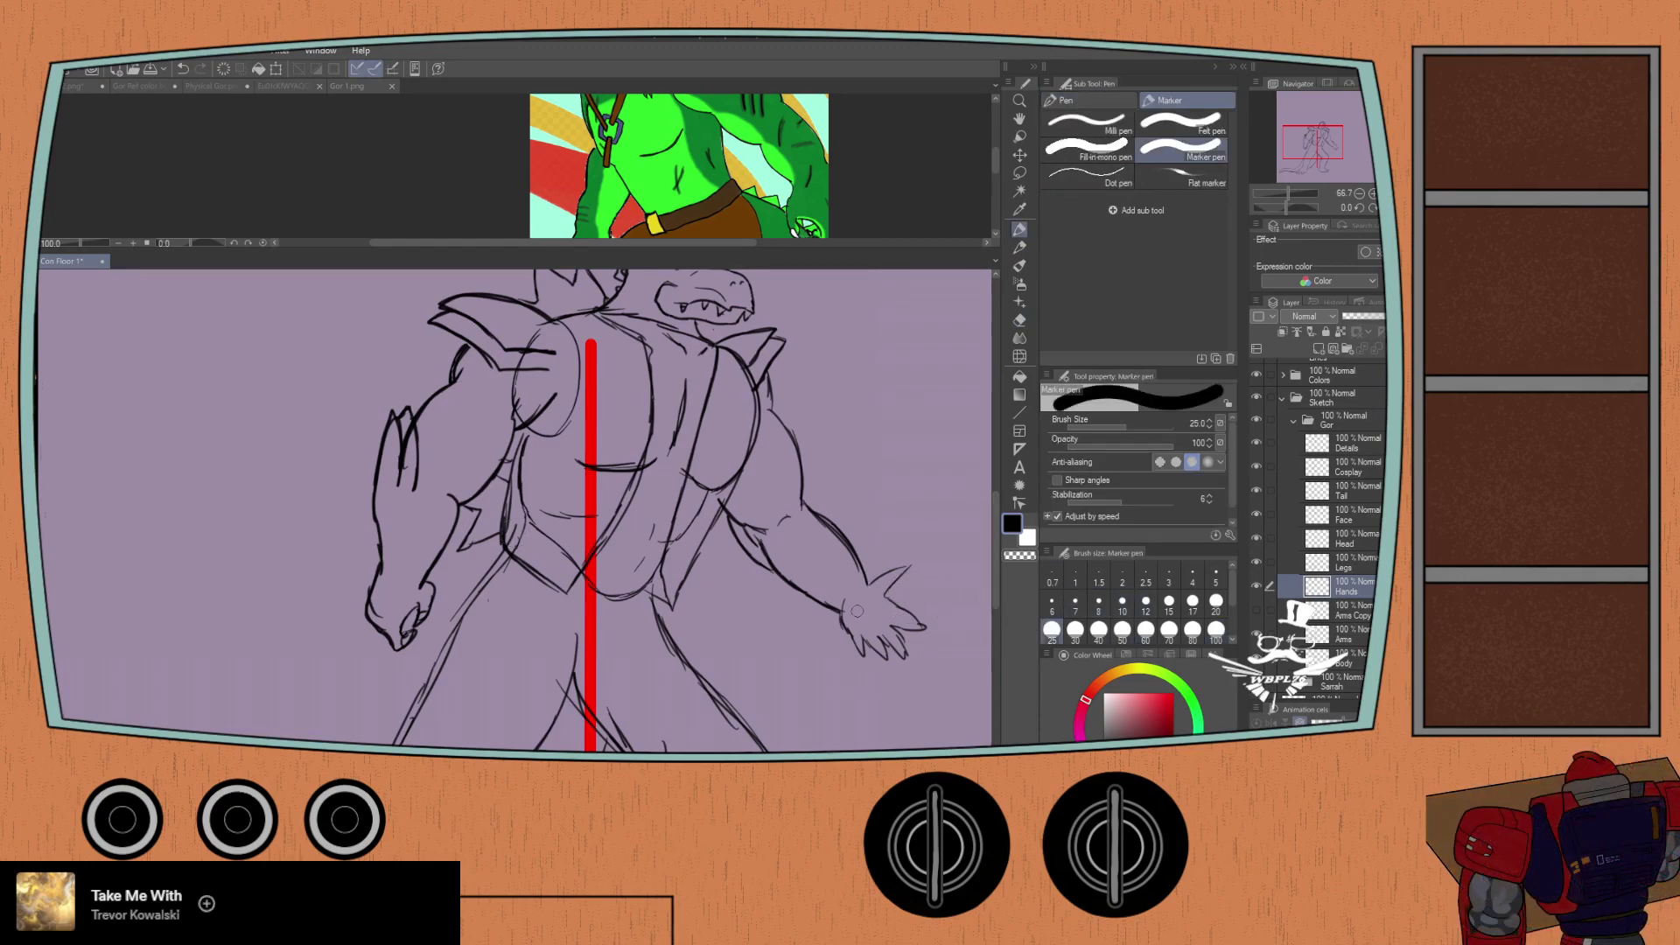
pyautogui.press('p')
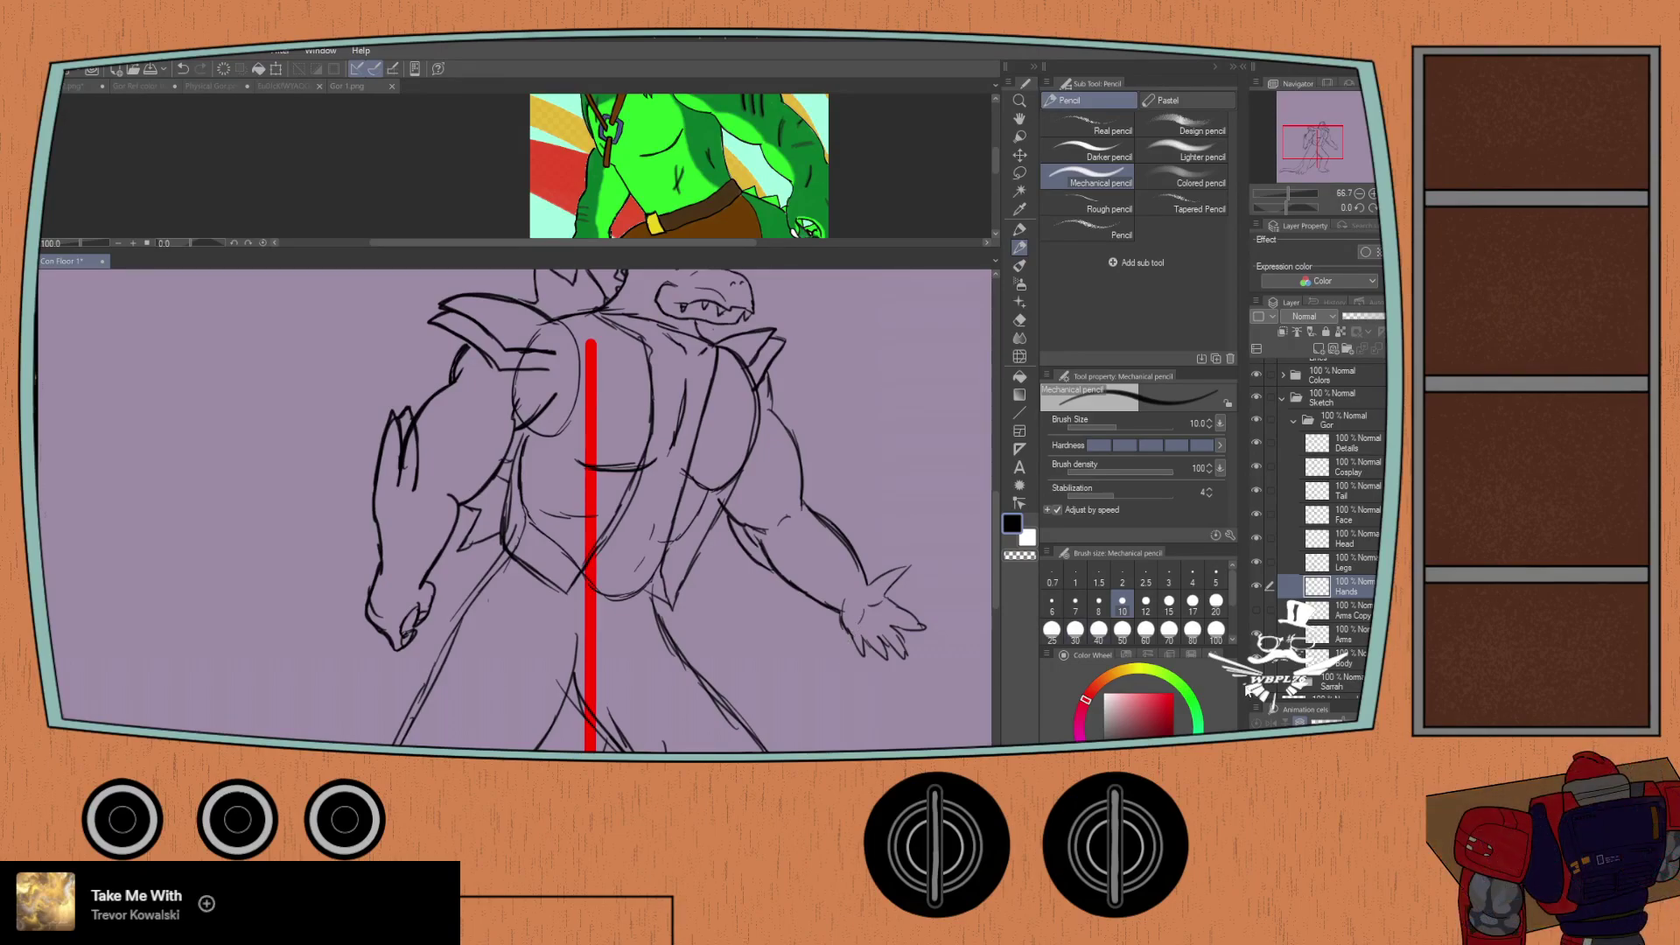
pyautogui.moveTo(877, 603); pyautogui.dragTo(866, 598)
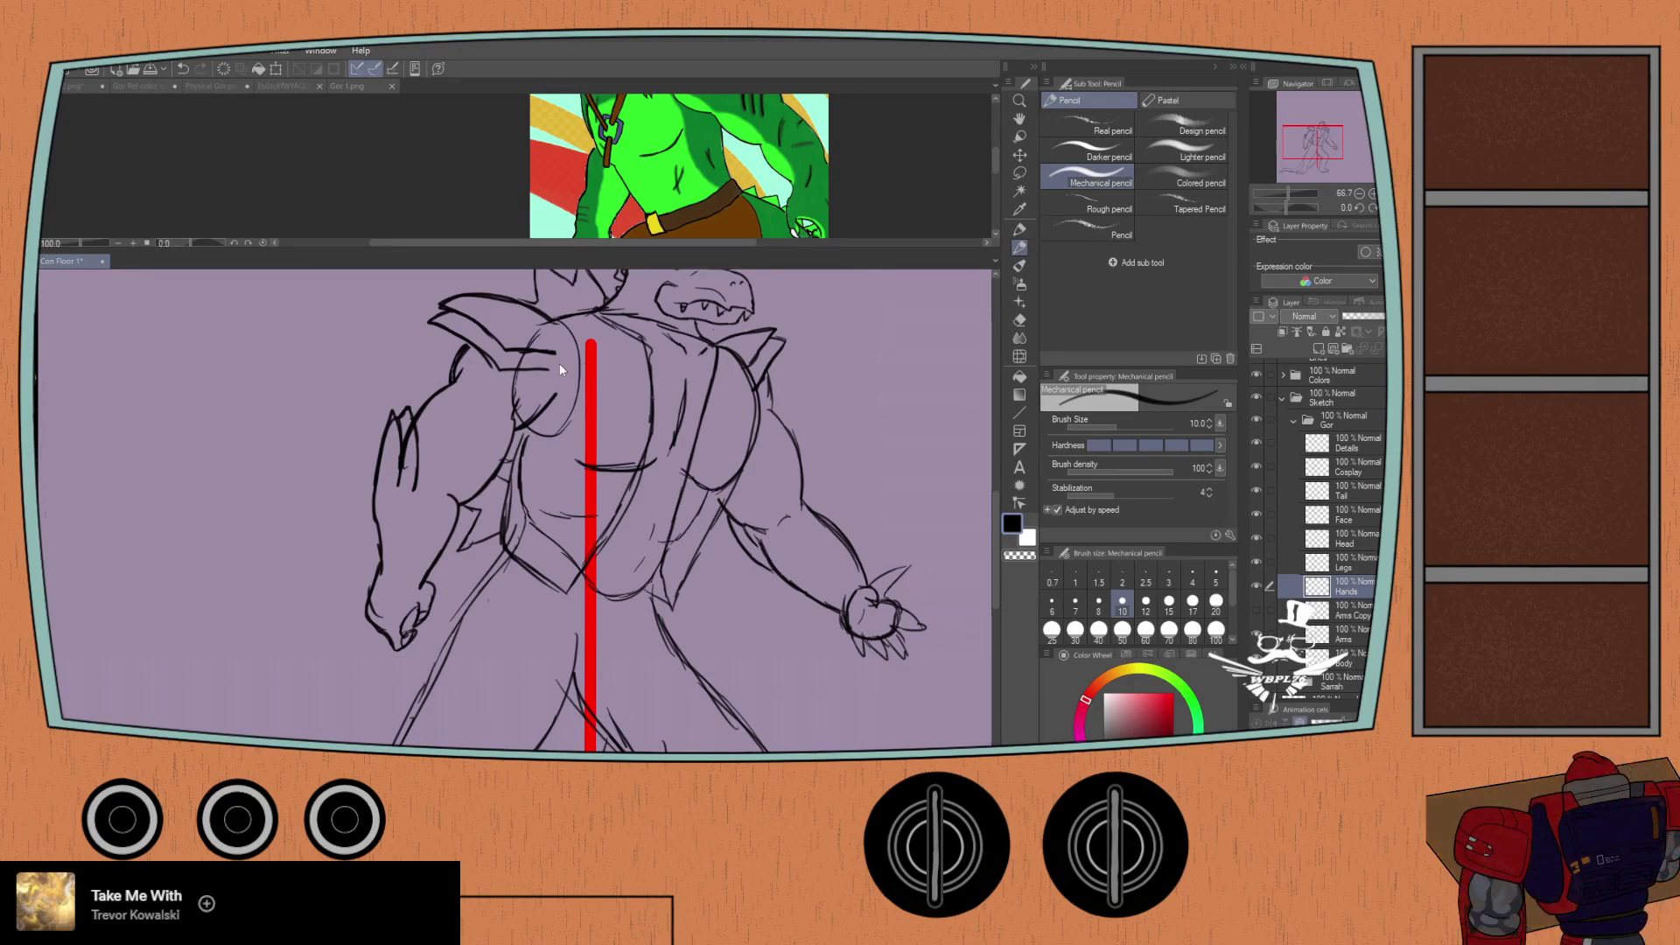
pyautogui.doubleClick(663, 303)
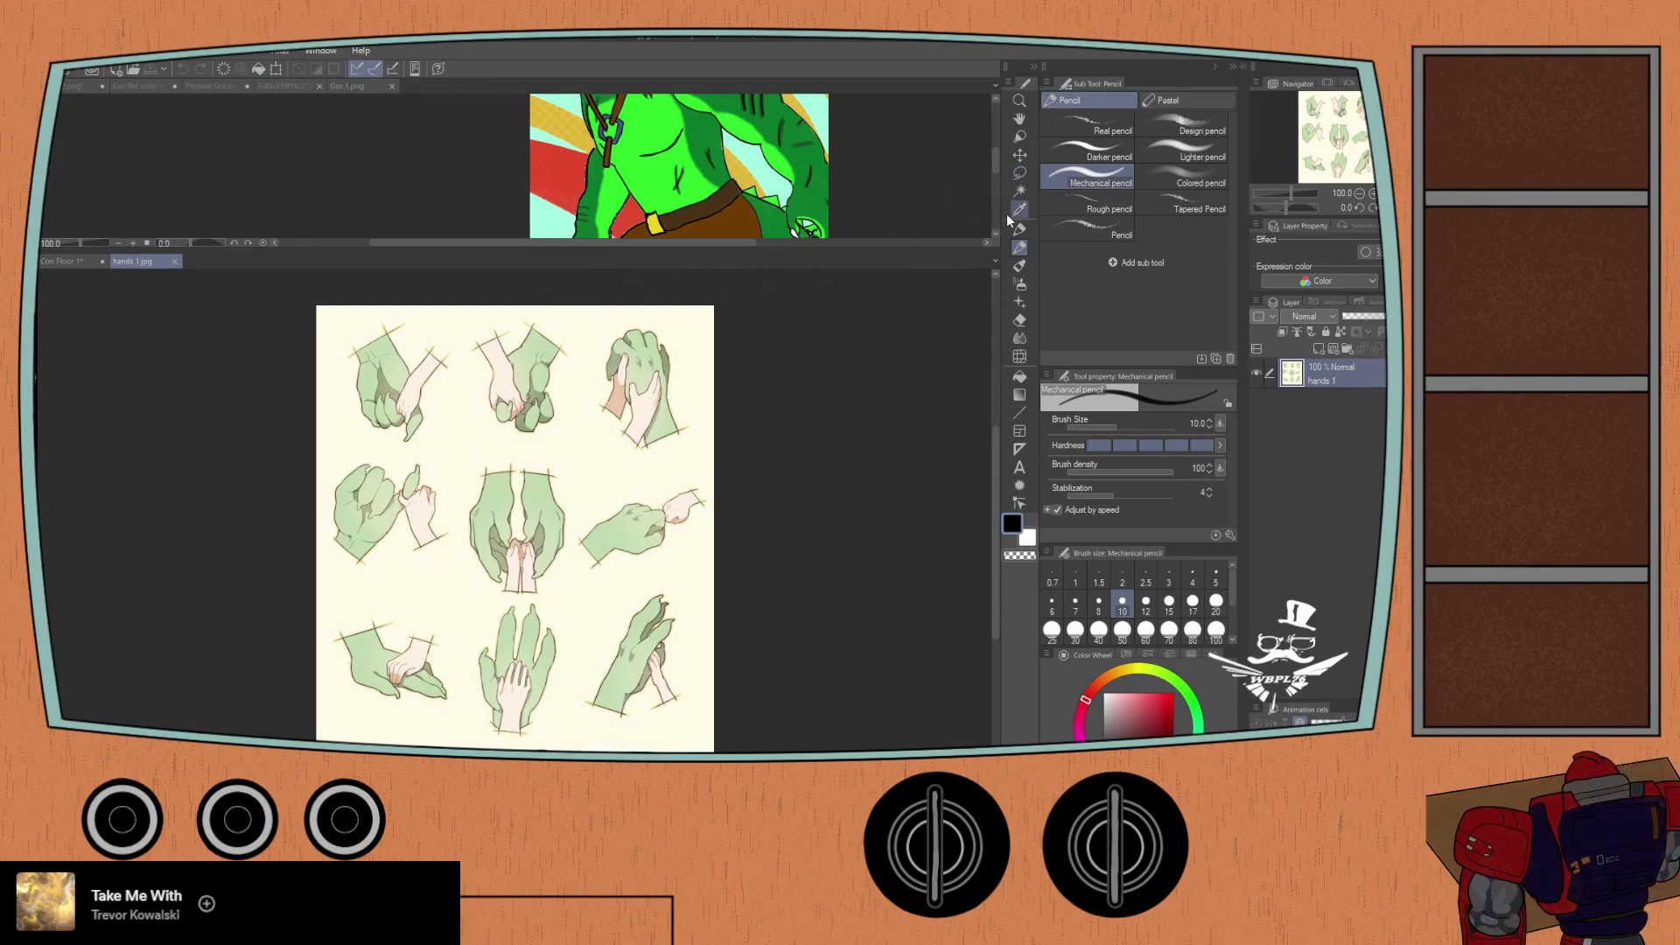
# Step: Lasso the clasped-hands pose on hands 1.jpg, then close the sheet to return to the sketch
pyautogui.click(1020, 172)
pyautogui.moveTo(551, 308)
pyautogui.mouseDown()
pyautogui.moveTo(477, 325)
pyautogui.moveTo(469, 368)
pyautogui.moveTo(483, 405)
pyautogui.moveTo(538, 433)
pyautogui.moveTo(584, 394)
pyautogui.moveTo(579, 319)
pyautogui.moveTo(553, 308)
pyautogui.mouseUp()
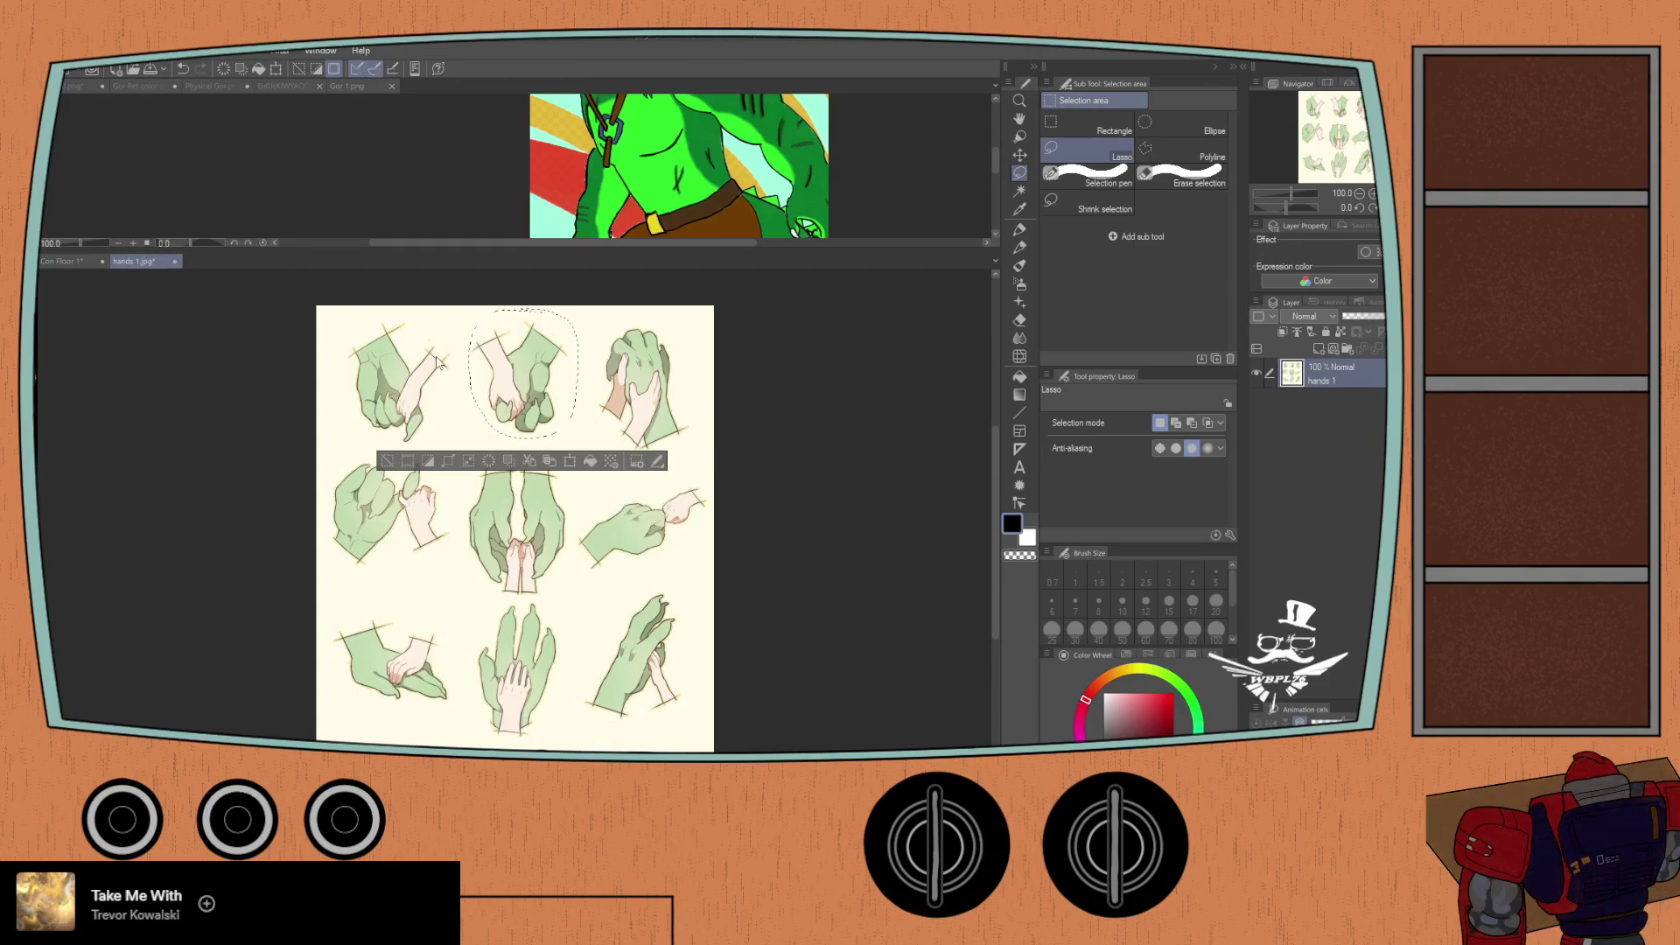
pyautogui.click(174, 261)
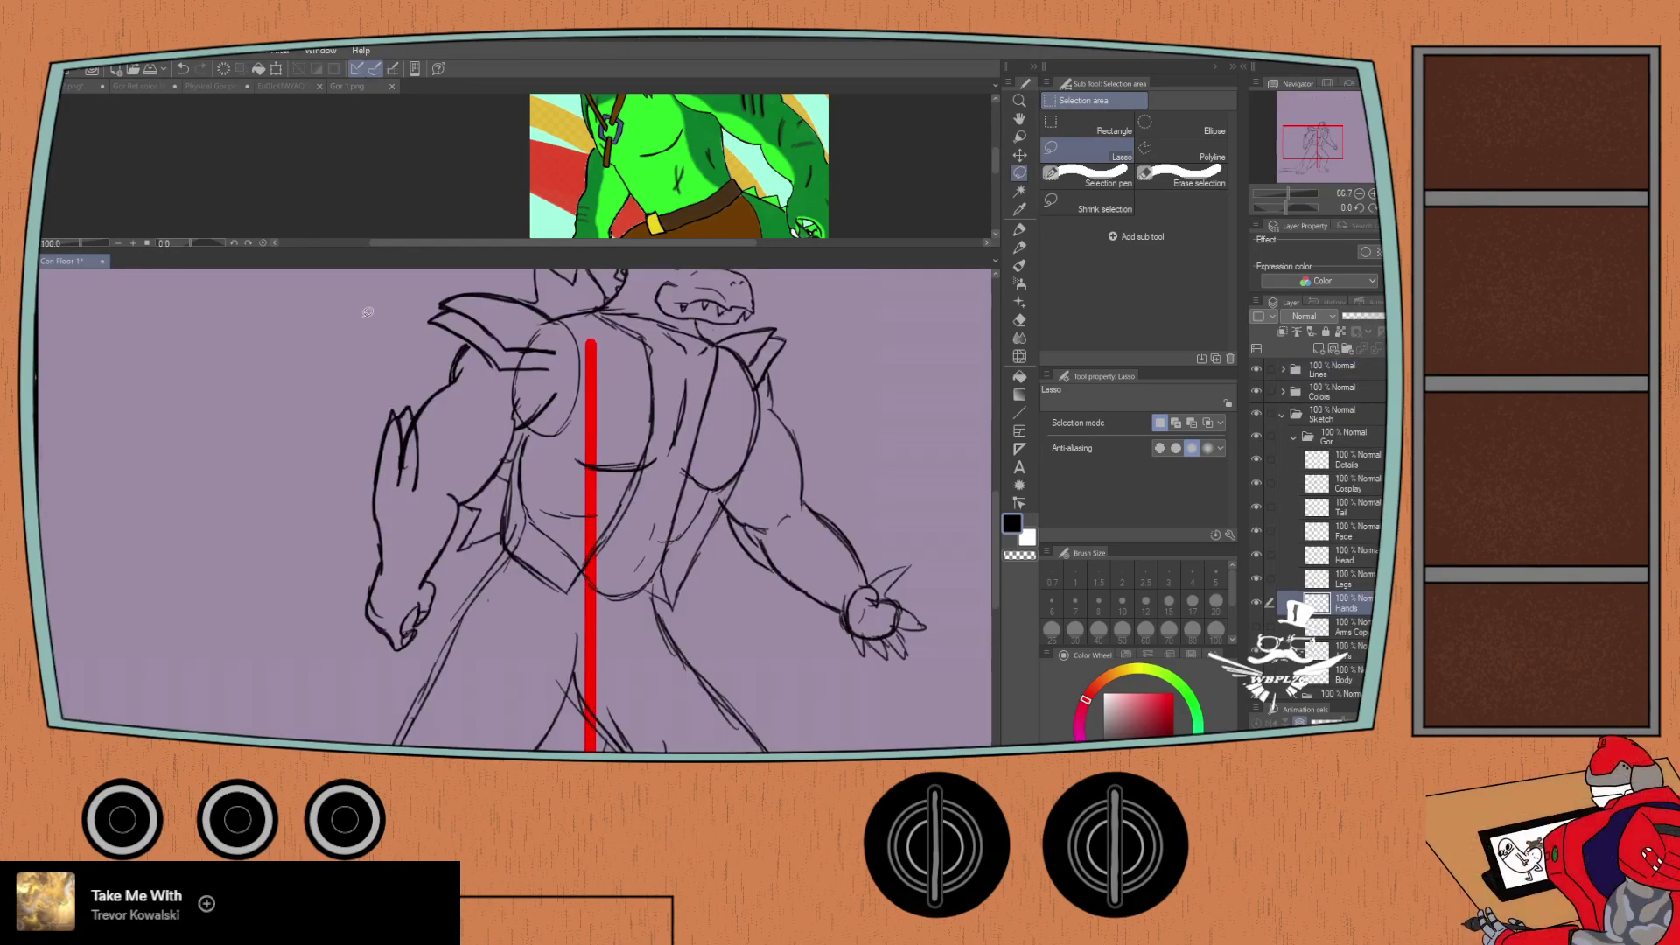
# Step: Paste the copied hand pose as a new layer above a low layer in the stack
pyautogui.scroll(-1, 1345, 615)
pyautogui.scroll(-1, 1346, 607)
pyautogui.click(1344, 662)
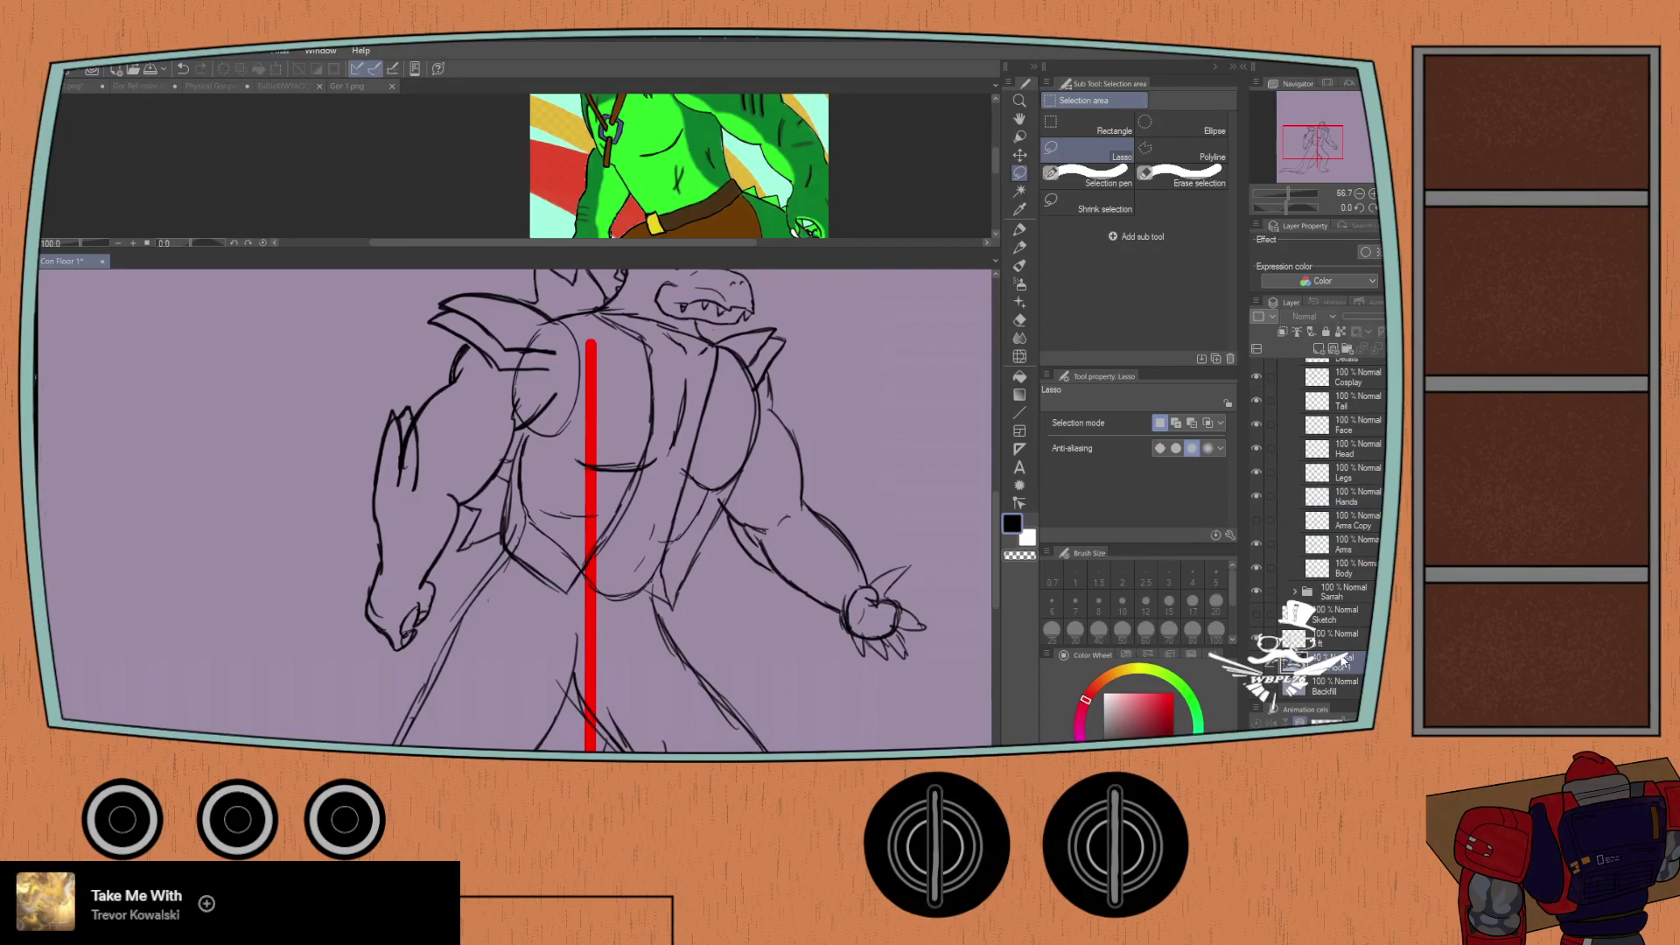
pyautogui.hotkey('ctrl', 'v')
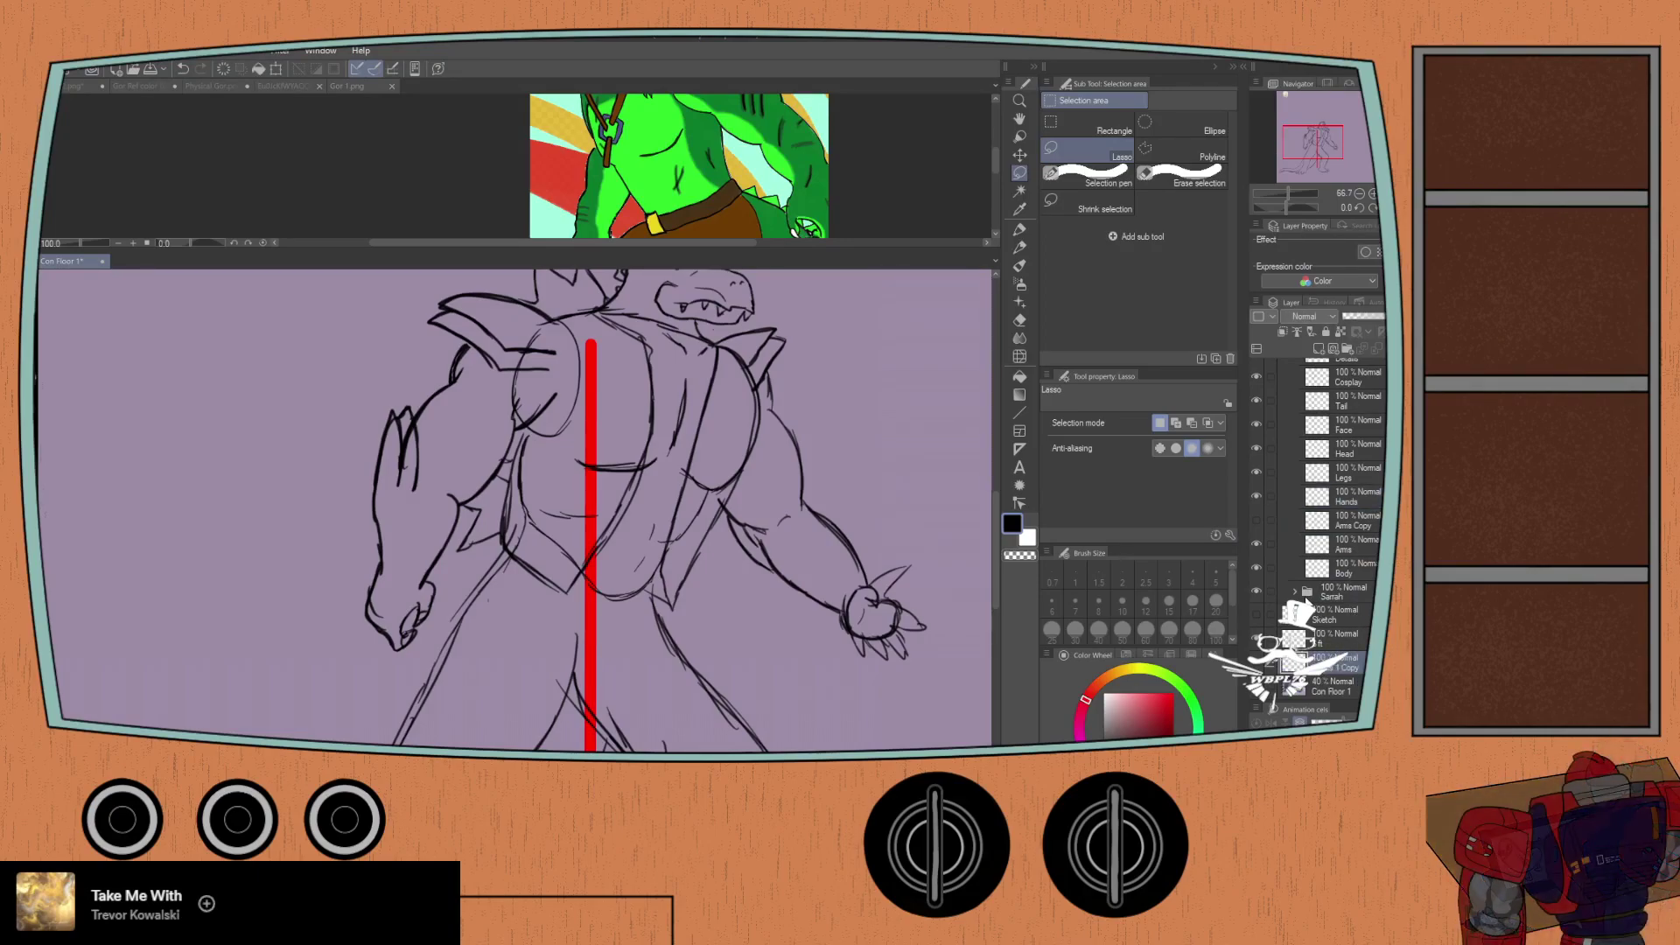
pyautogui.scroll(-2, 171, 406)
pyautogui.moveTo(142, 401)
pyautogui.mouseDown()
pyautogui.moveTo(244, 464)
pyautogui.moveTo(319, 630)
pyautogui.mouseUp()
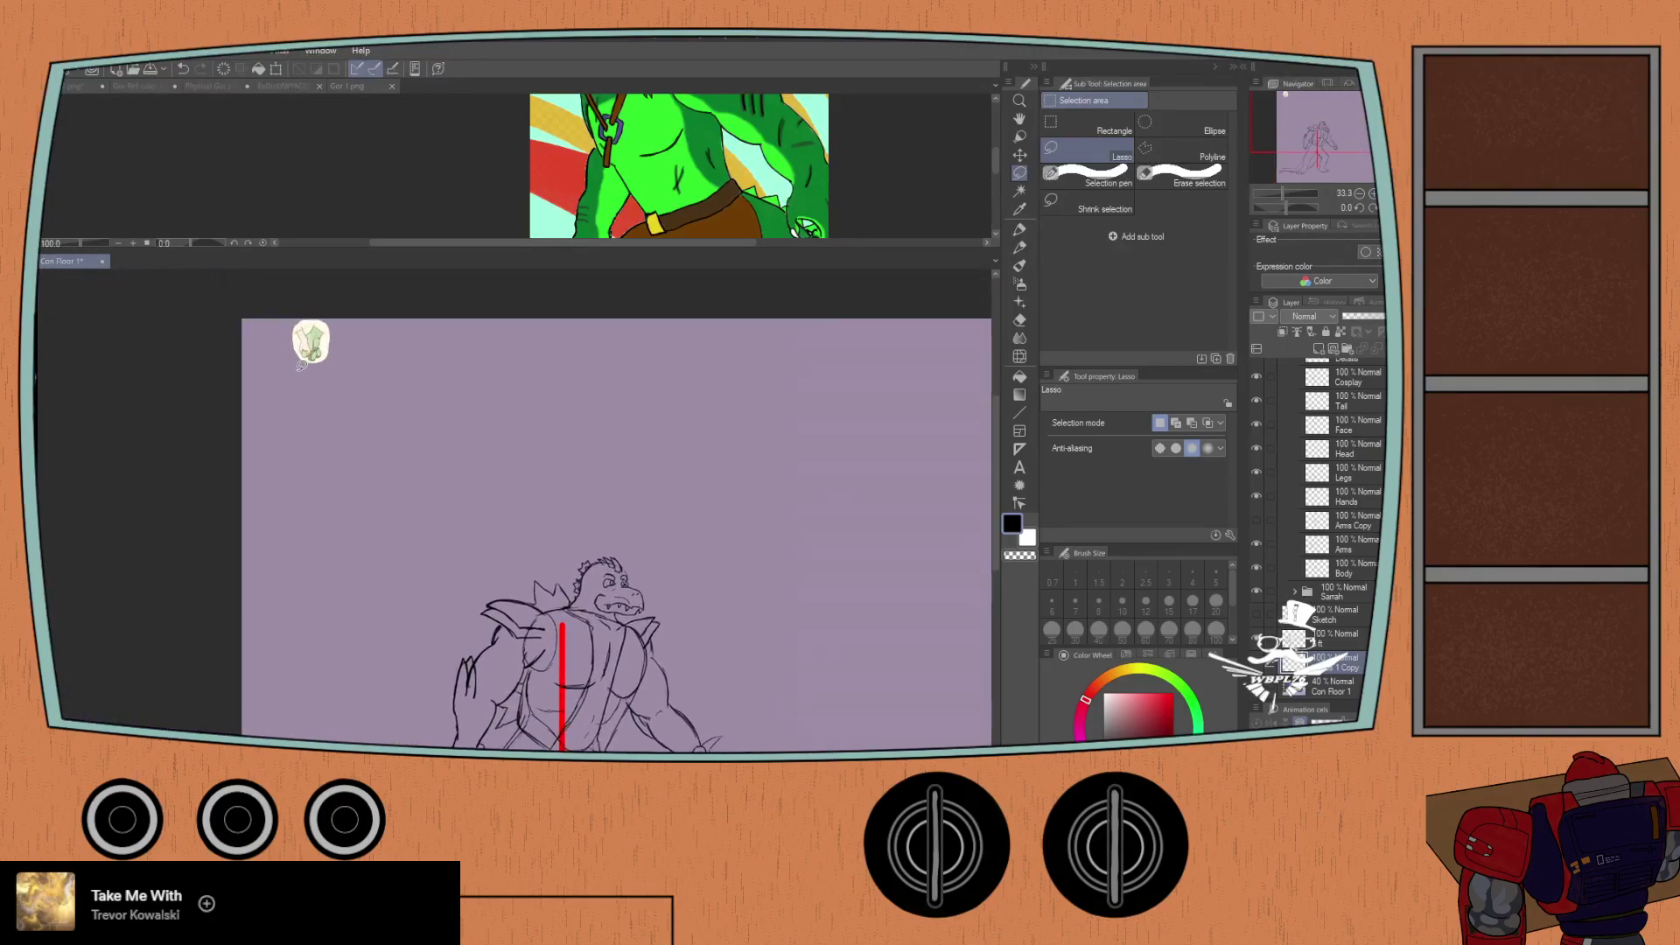
# Step: Move the pasted hand down to the figure, mirror it horizontally and rotate it onto the right hand
pyautogui.hotkey('ctrl', 't')
pyautogui.moveTo(306, 352); pyautogui.dragTo(718, 717)
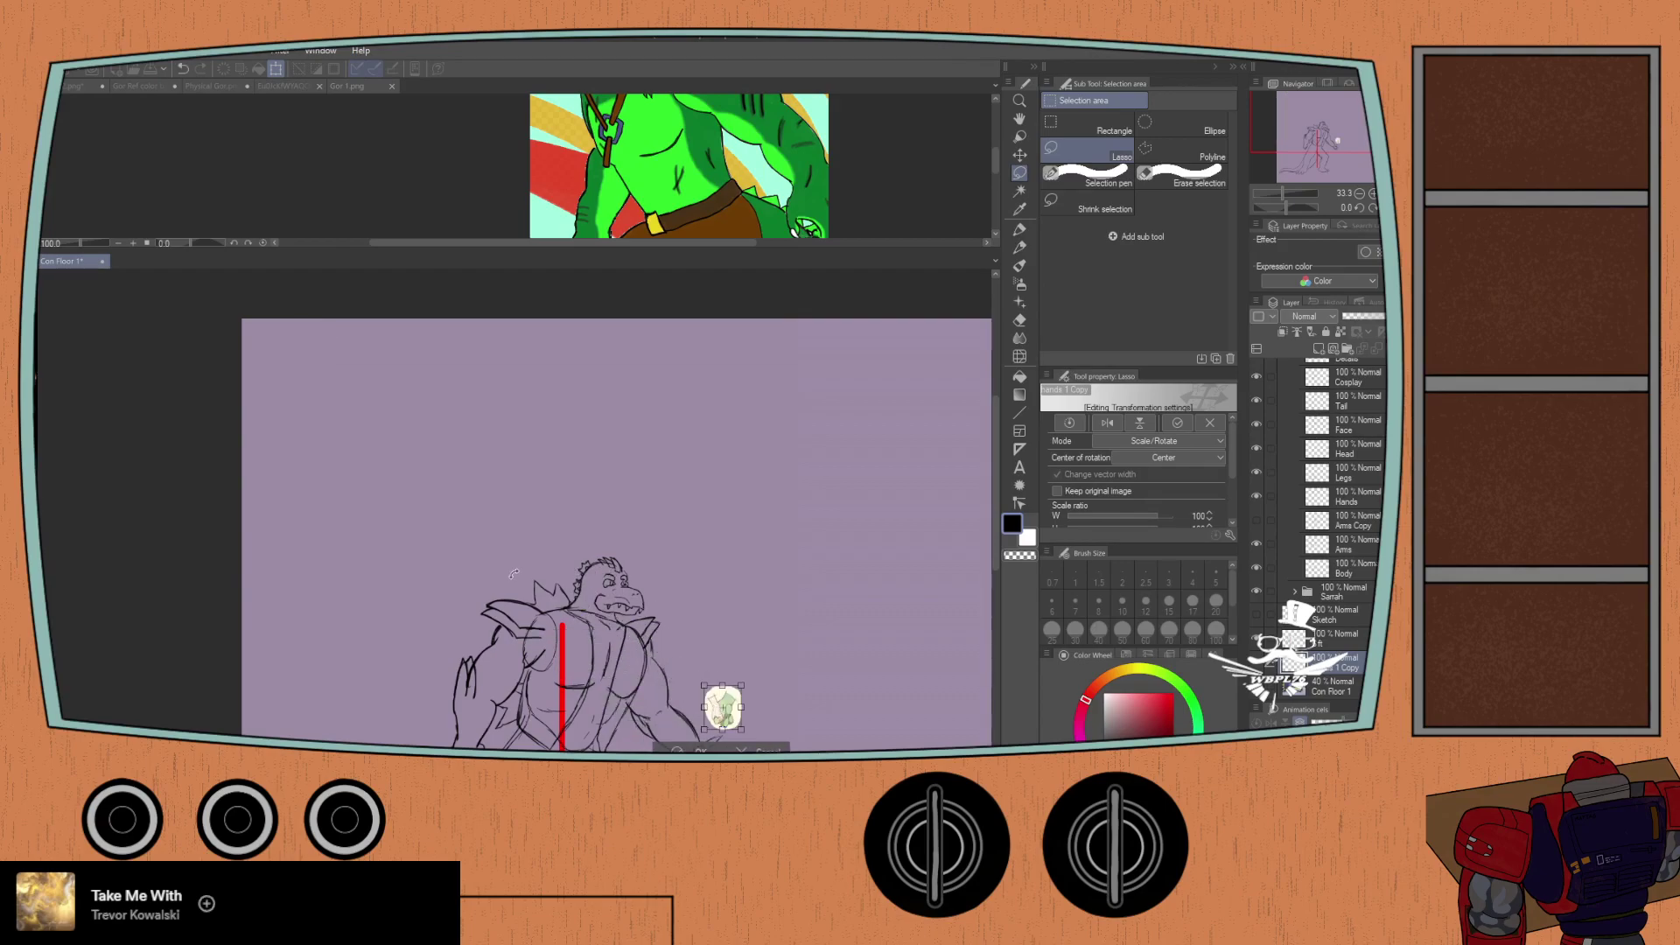
pyautogui.scroll(1, 511, 574)
pyautogui.moveTo(729, 791); pyautogui.dragTo(621, 578)
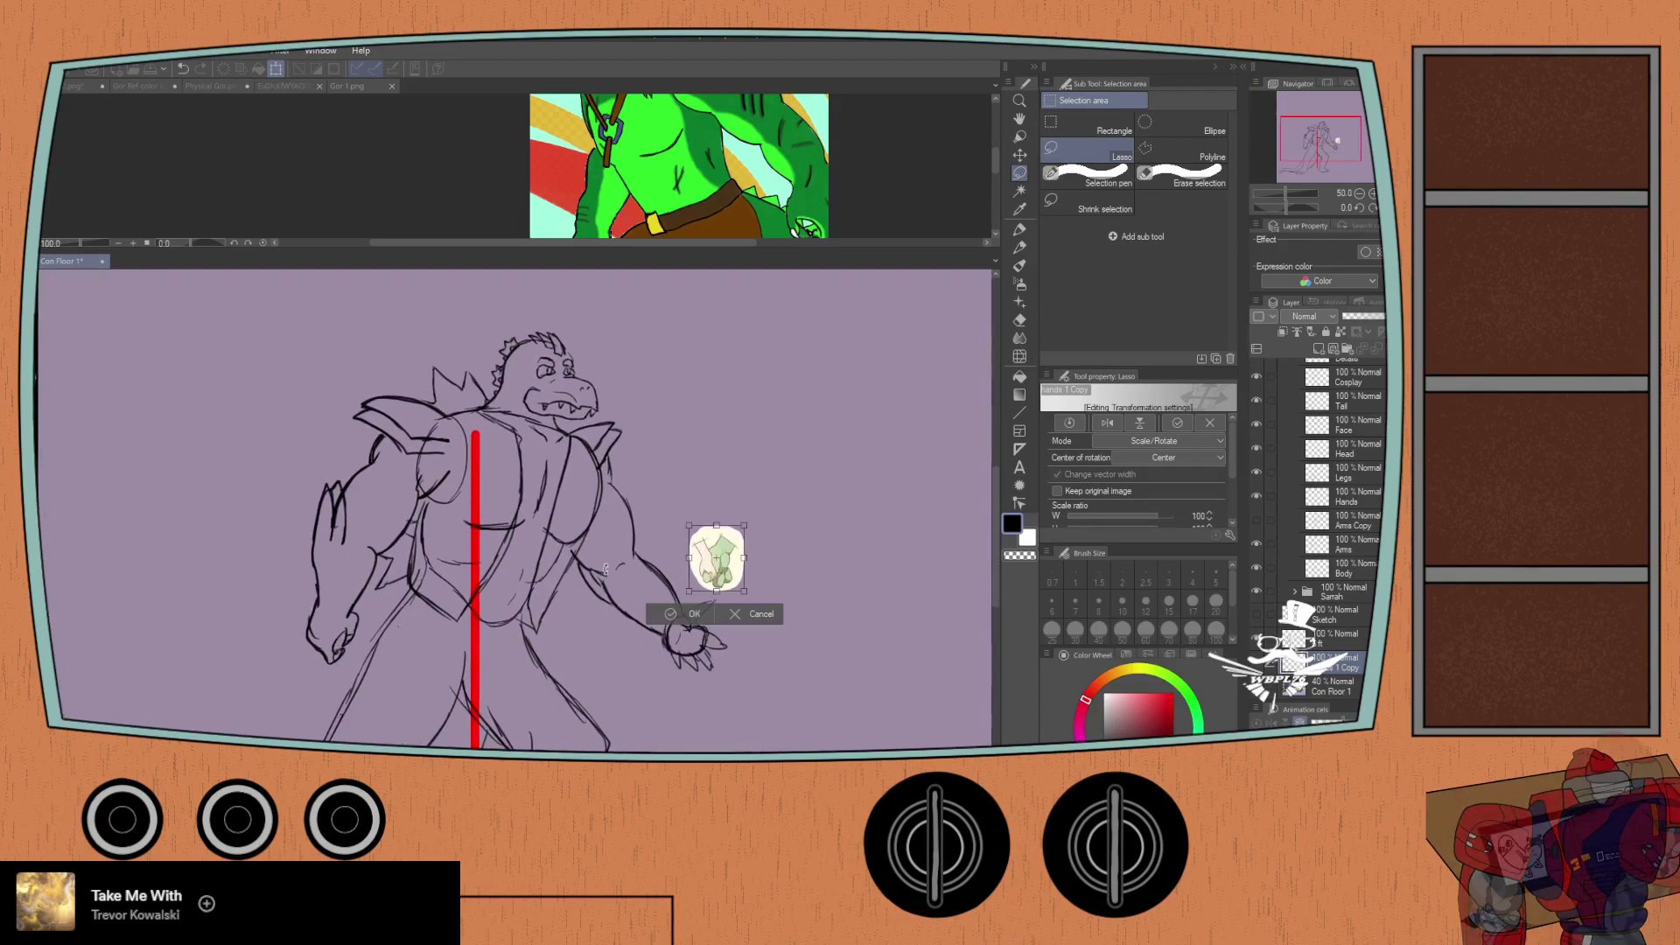
pyautogui.scroll(1, 621, 577)
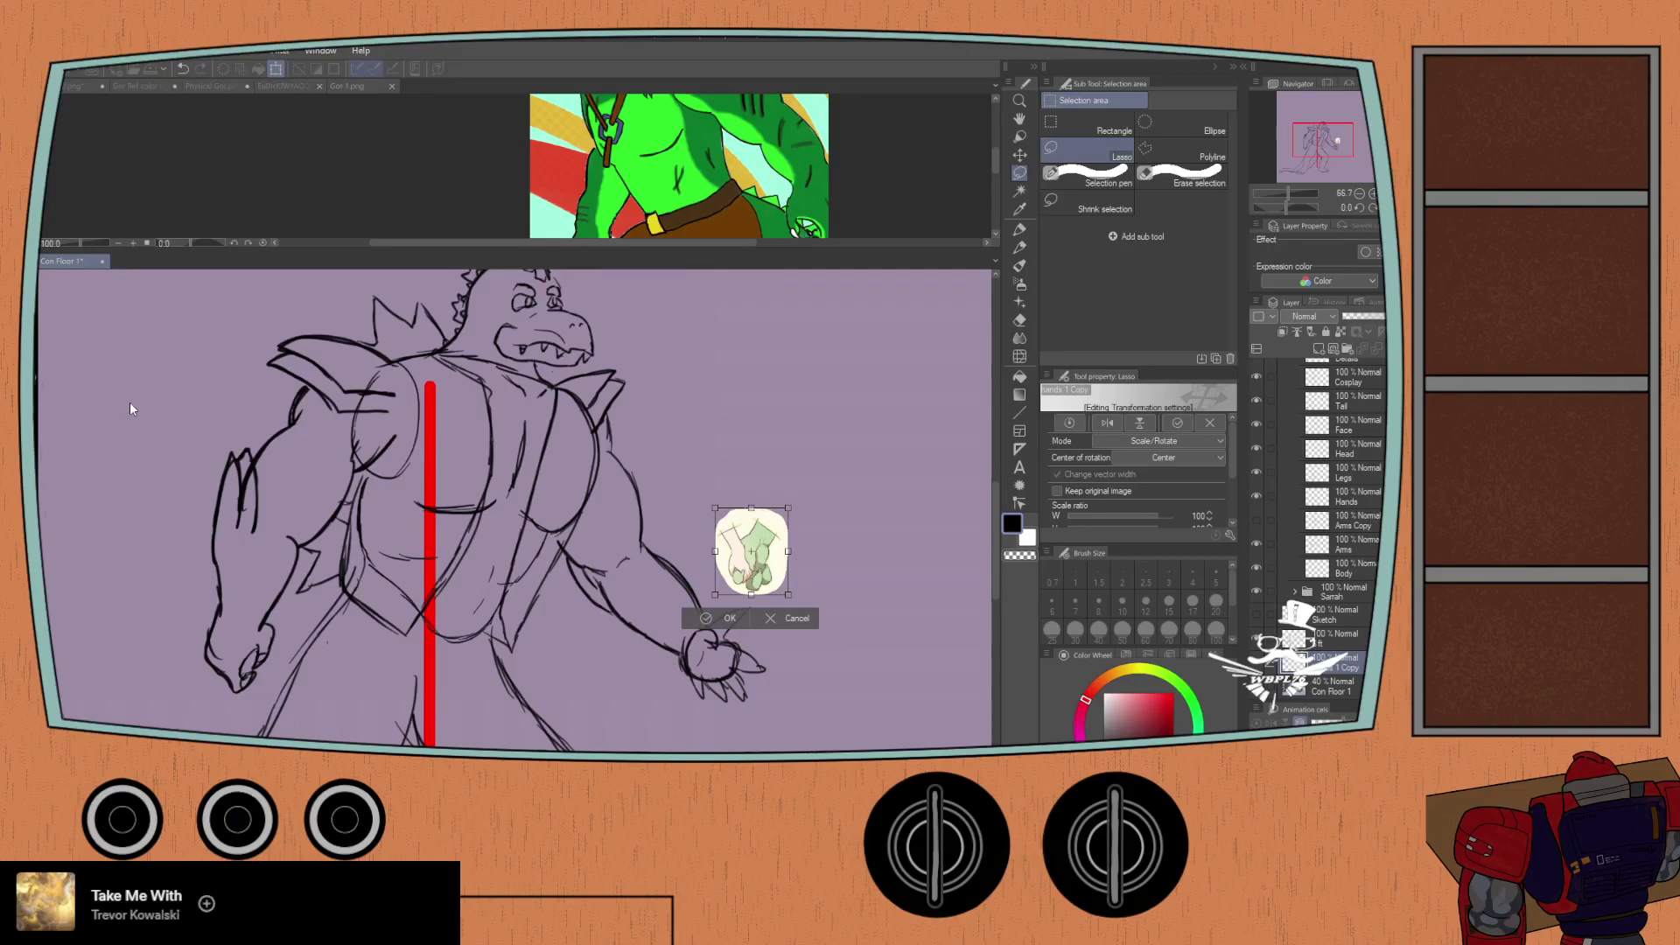
pyautogui.press('h')
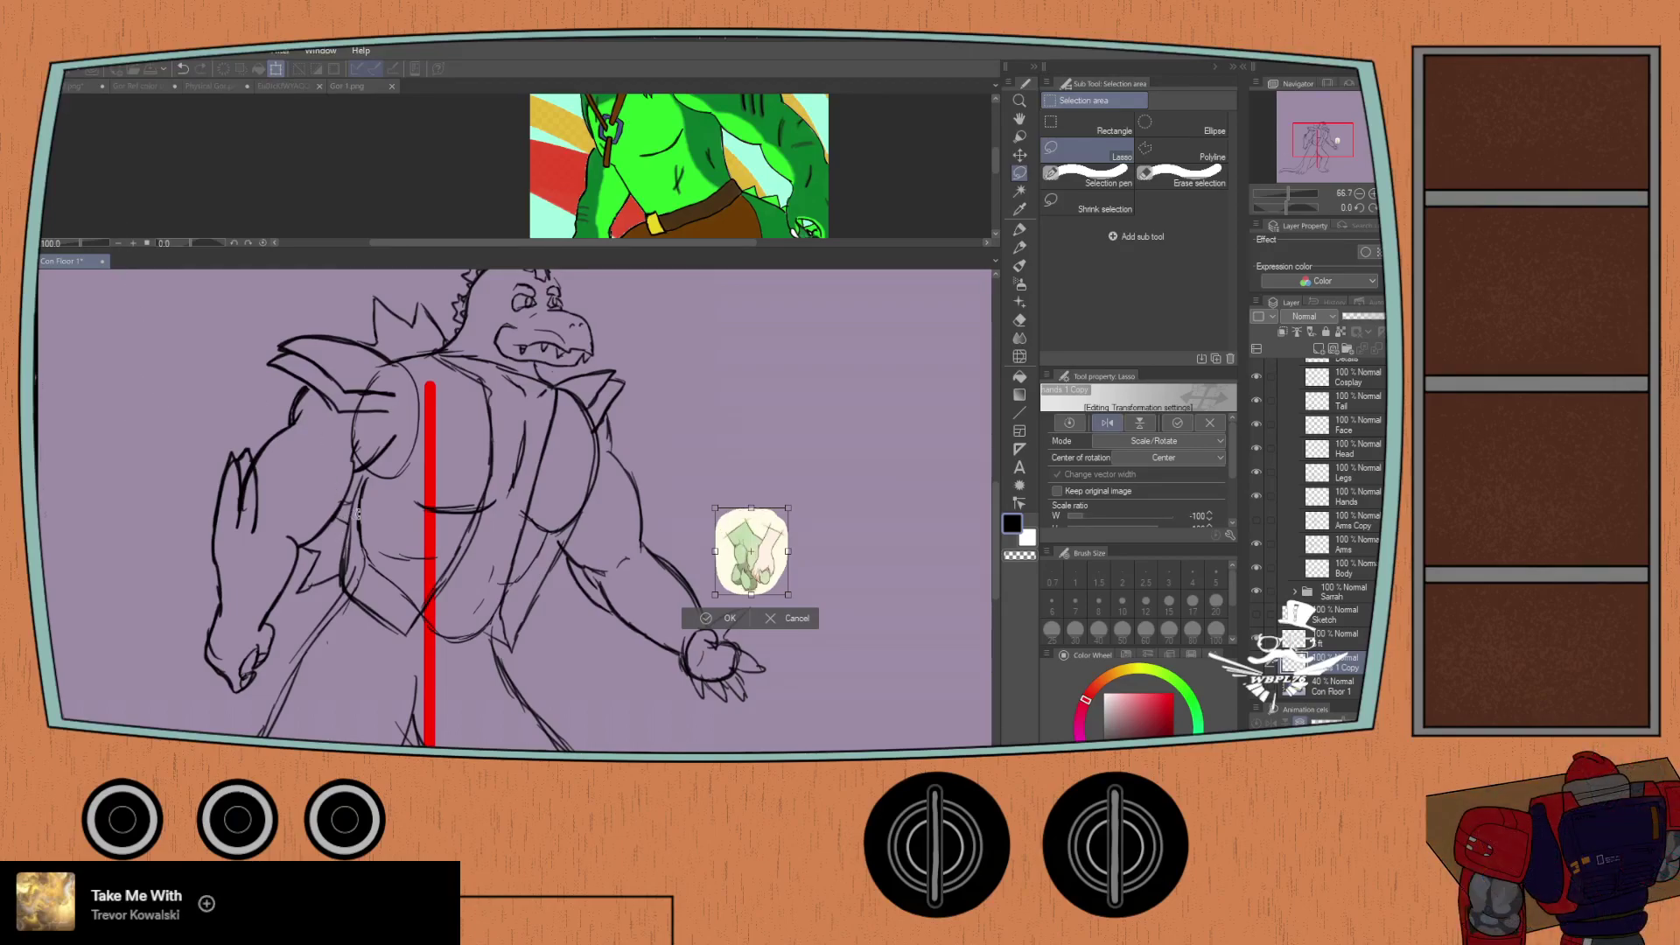
pyautogui.moveTo(704, 499); pyautogui.dragTo(695, 653)
# Step: Resize and reposition the hand image over the right-side hand and apply the transform
pyautogui.scroll(-1, 636, 557)
pyautogui.scroll(2, 636, 569)
pyautogui.moveTo(626, 563); pyautogui.dragTo(490, 326)
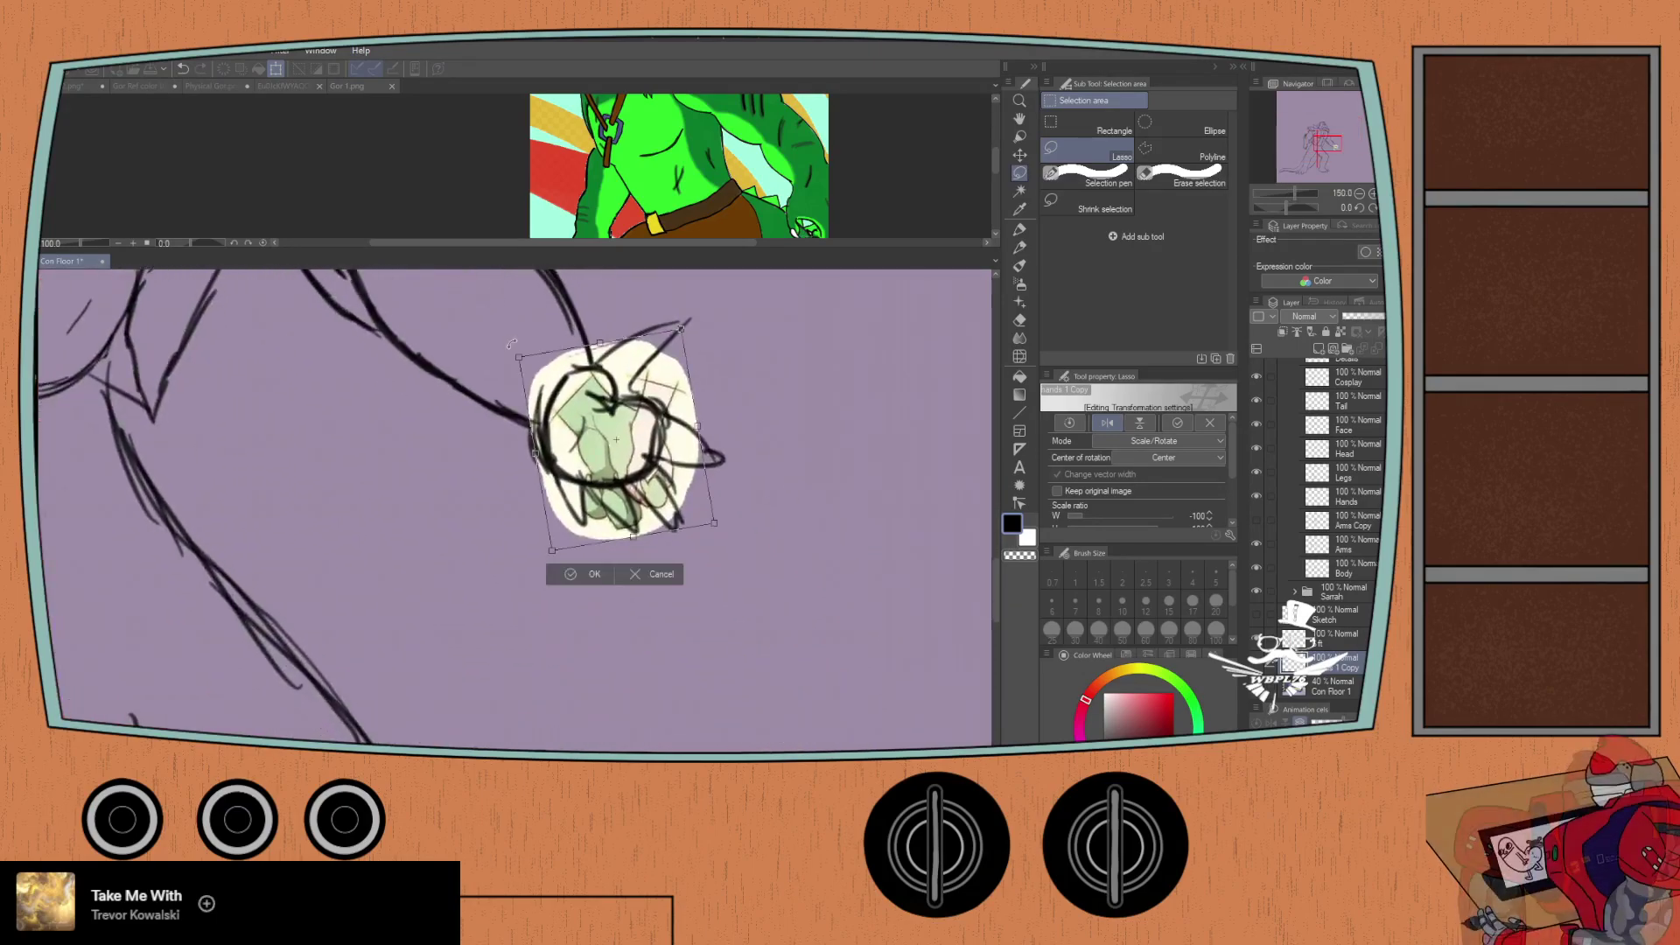
pyautogui.moveTo(715, 522); pyautogui.dragTo(838, 626)
pyautogui.moveTo(610, 514); pyautogui.dragTo(660, 519)
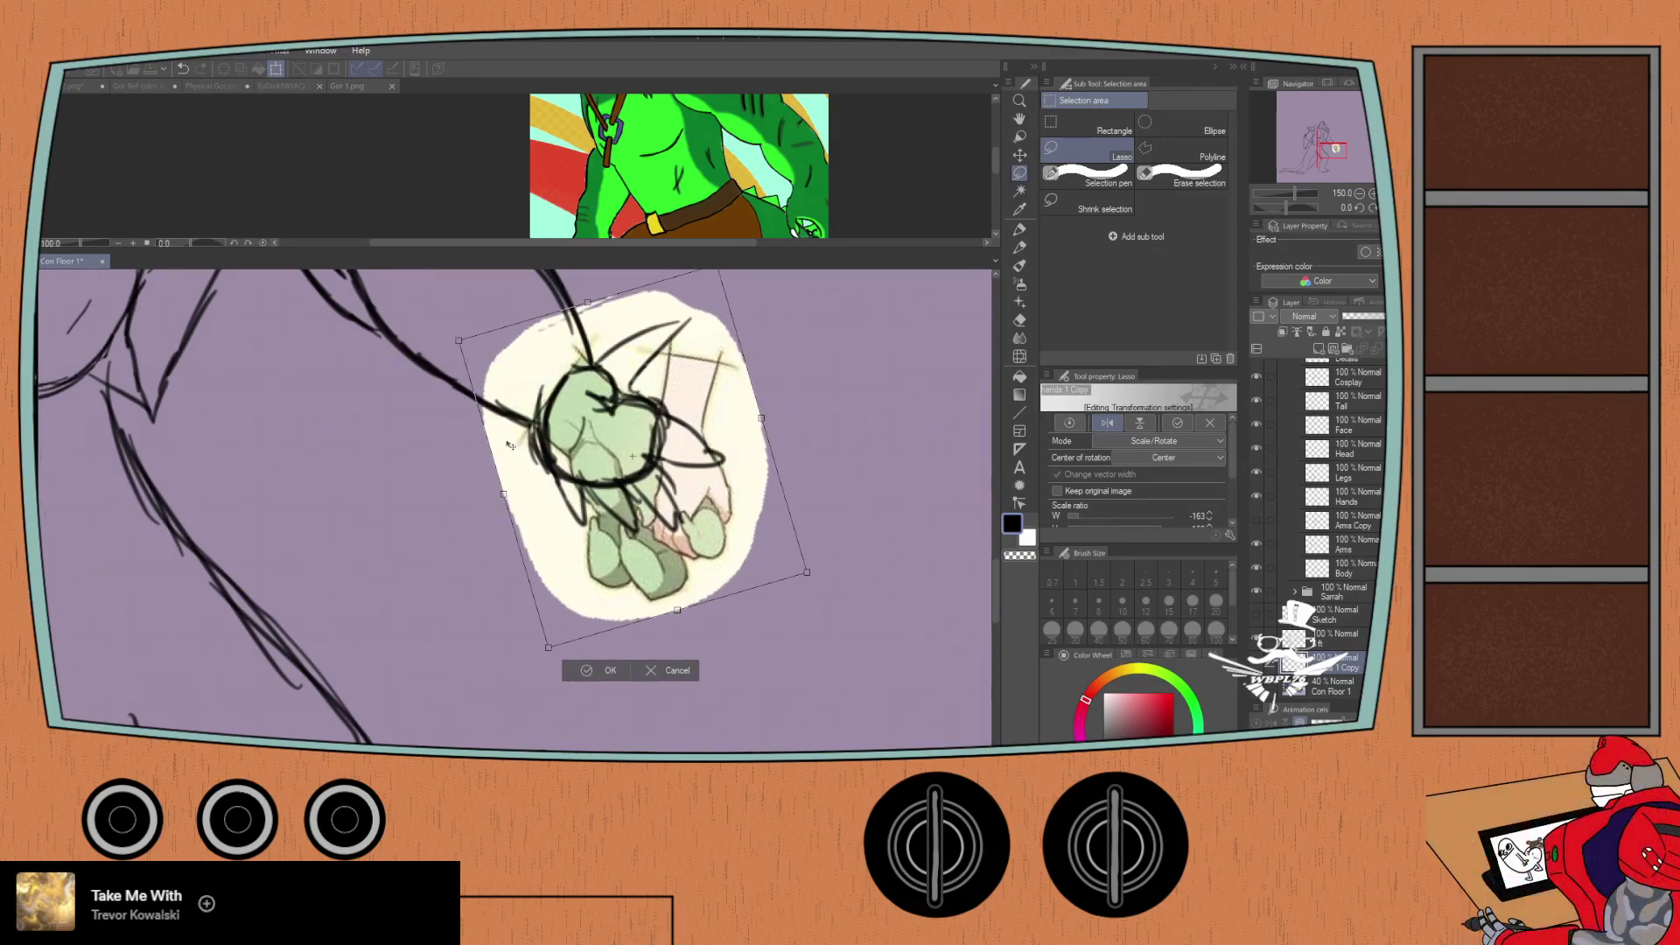
pyautogui.scroll(-3, 510, 445)
pyautogui.moveTo(262, 536); pyautogui.dragTo(402, 573)
pyautogui.moveTo(681, 534)
pyautogui.mouseDown()
pyautogui.moveTo(177, 489)
pyautogui.moveTo(673, 492)
pyautogui.moveTo(677, 533)
pyautogui.mouseUp()
pyautogui.moveTo(780, 534); pyautogui.dragTo(761, 523)
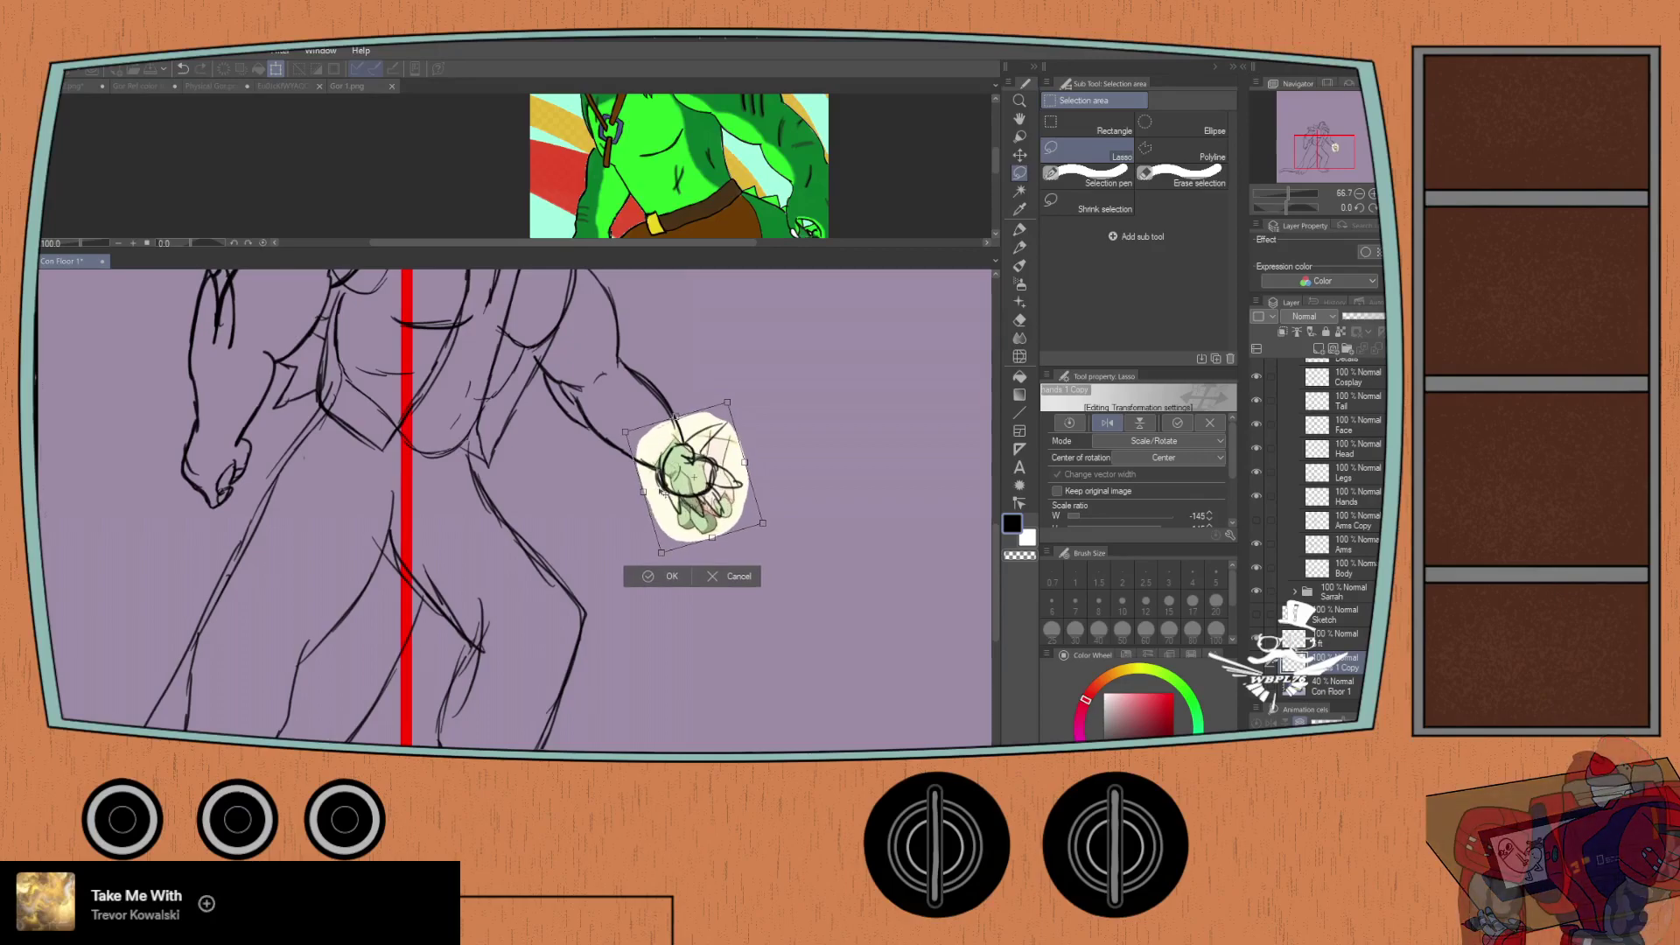
pyautogui.click(648, 575)
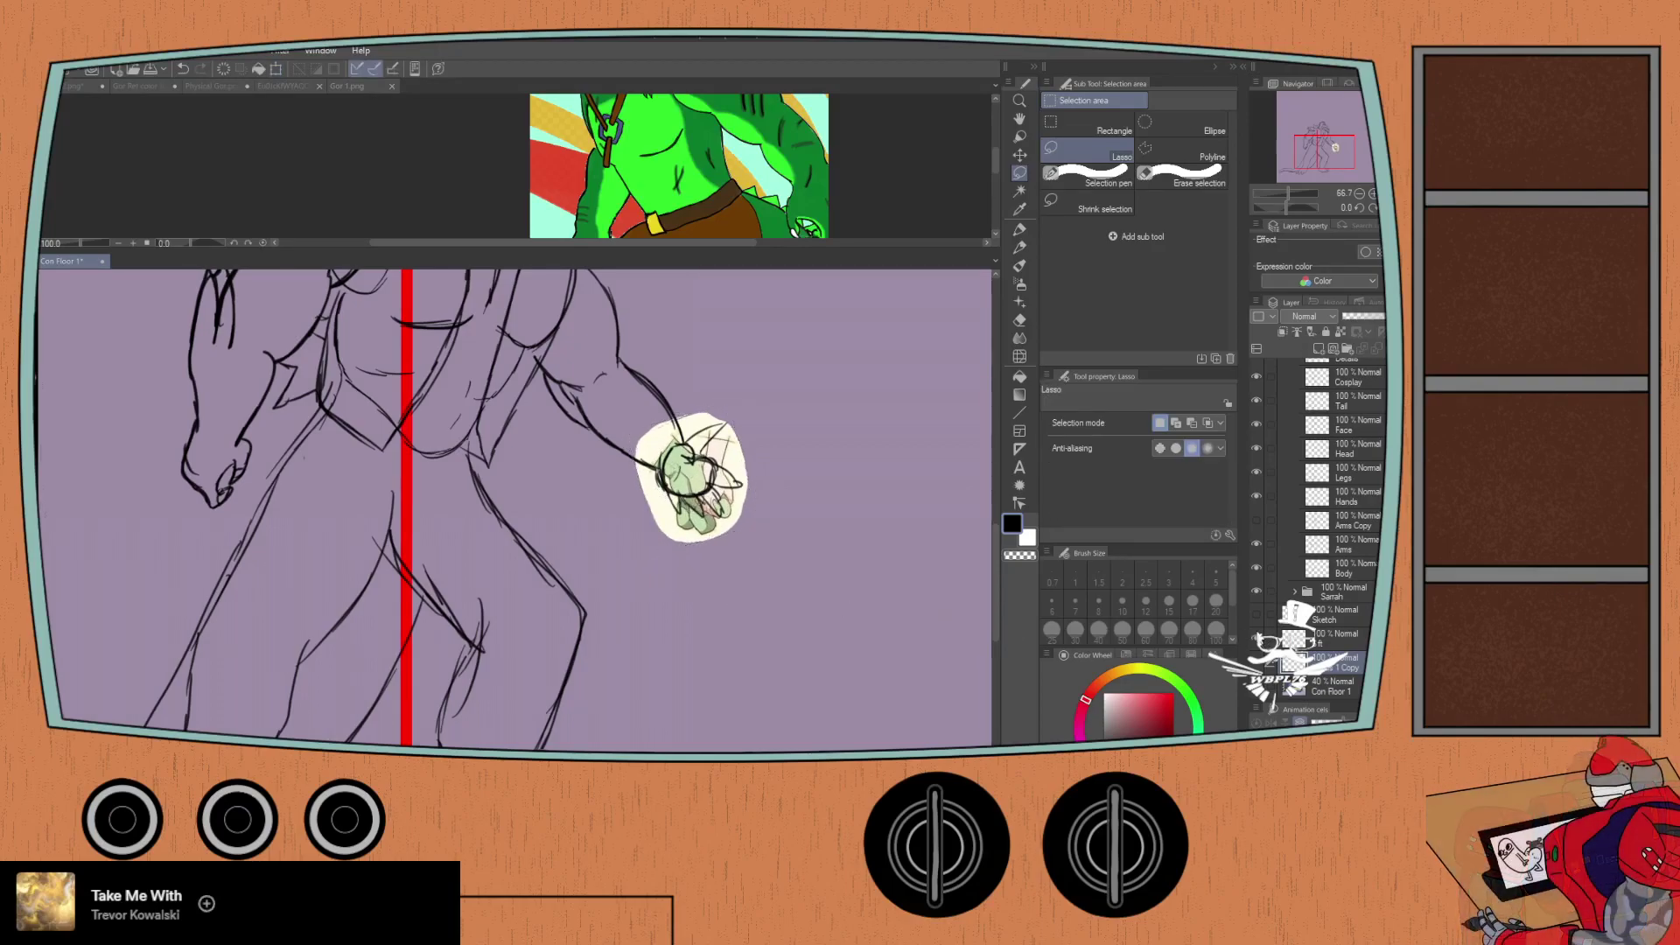
# Step: Hide the circular hand sketch and erase the old scribbles on the Hands layer
pyautogui.click(1256, 591)
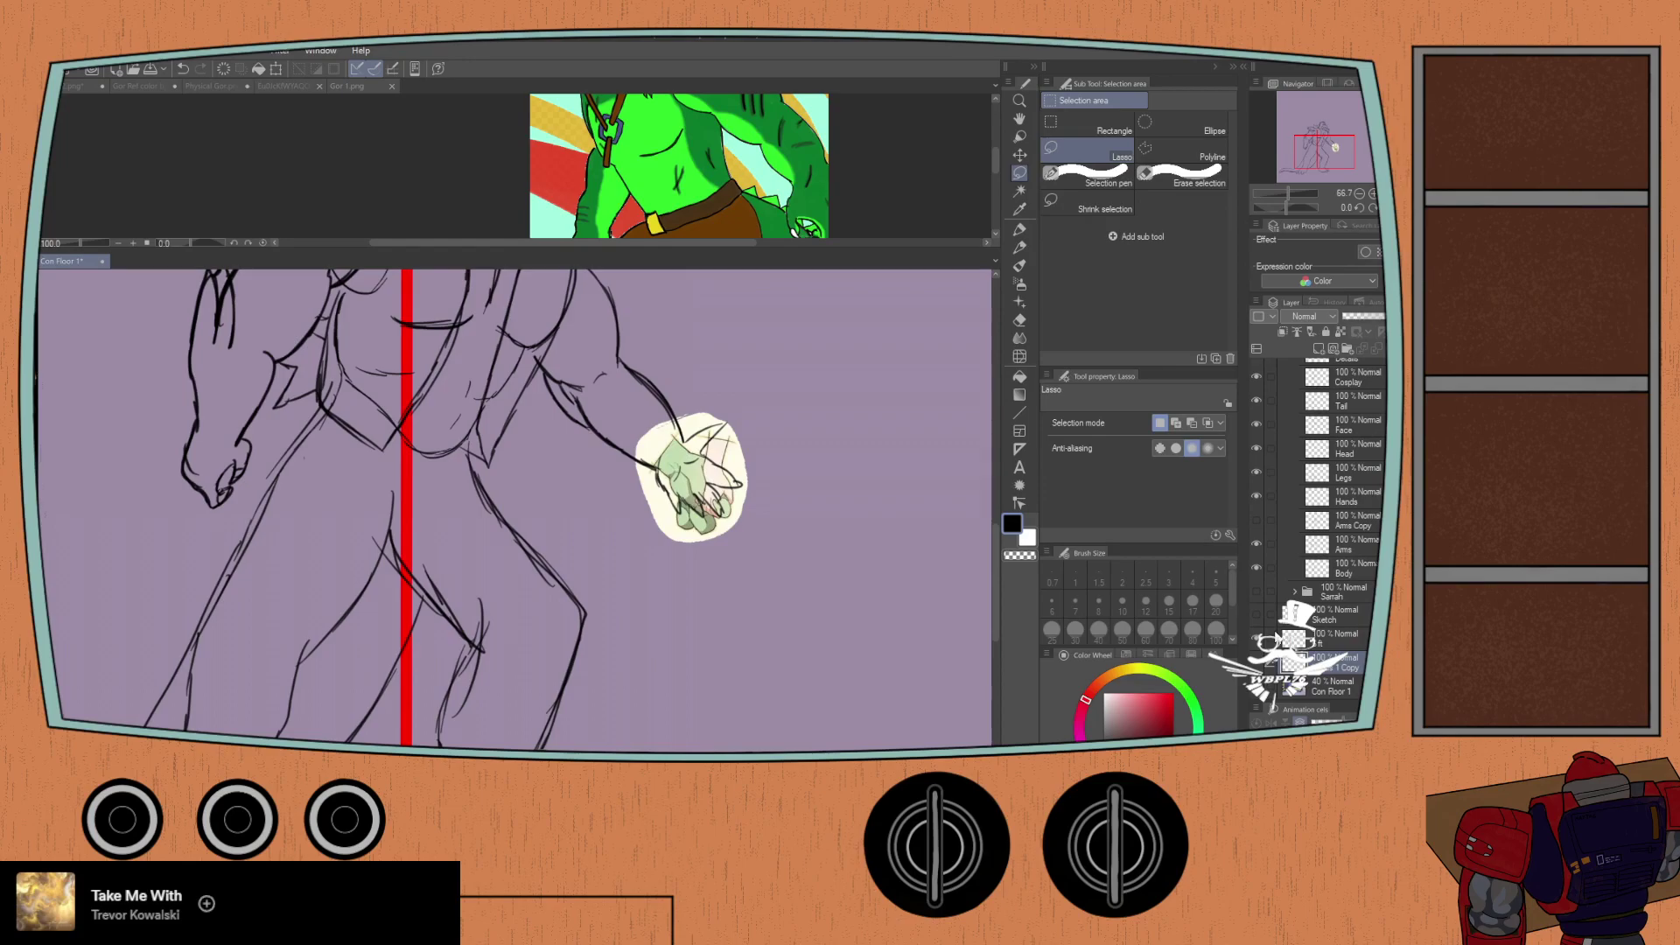
pyautogui.click(1336, 497)
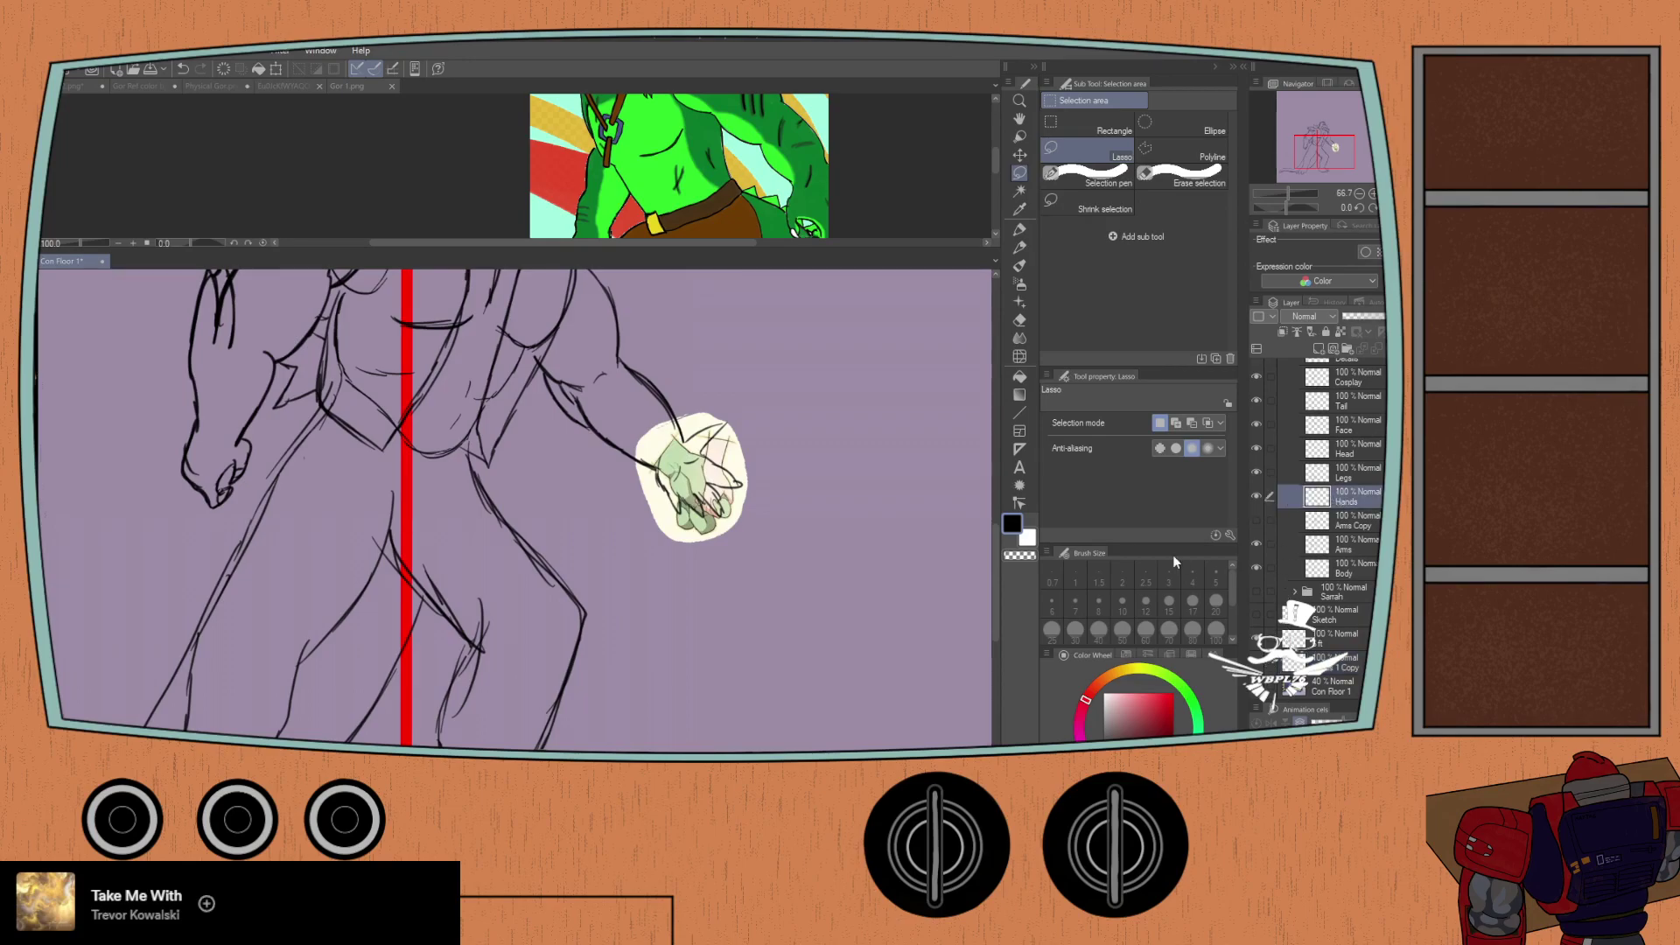
pyautogui.press('e')
pyautogui.moveTo(660, 528); pyautogui.dragTo(745, 486)
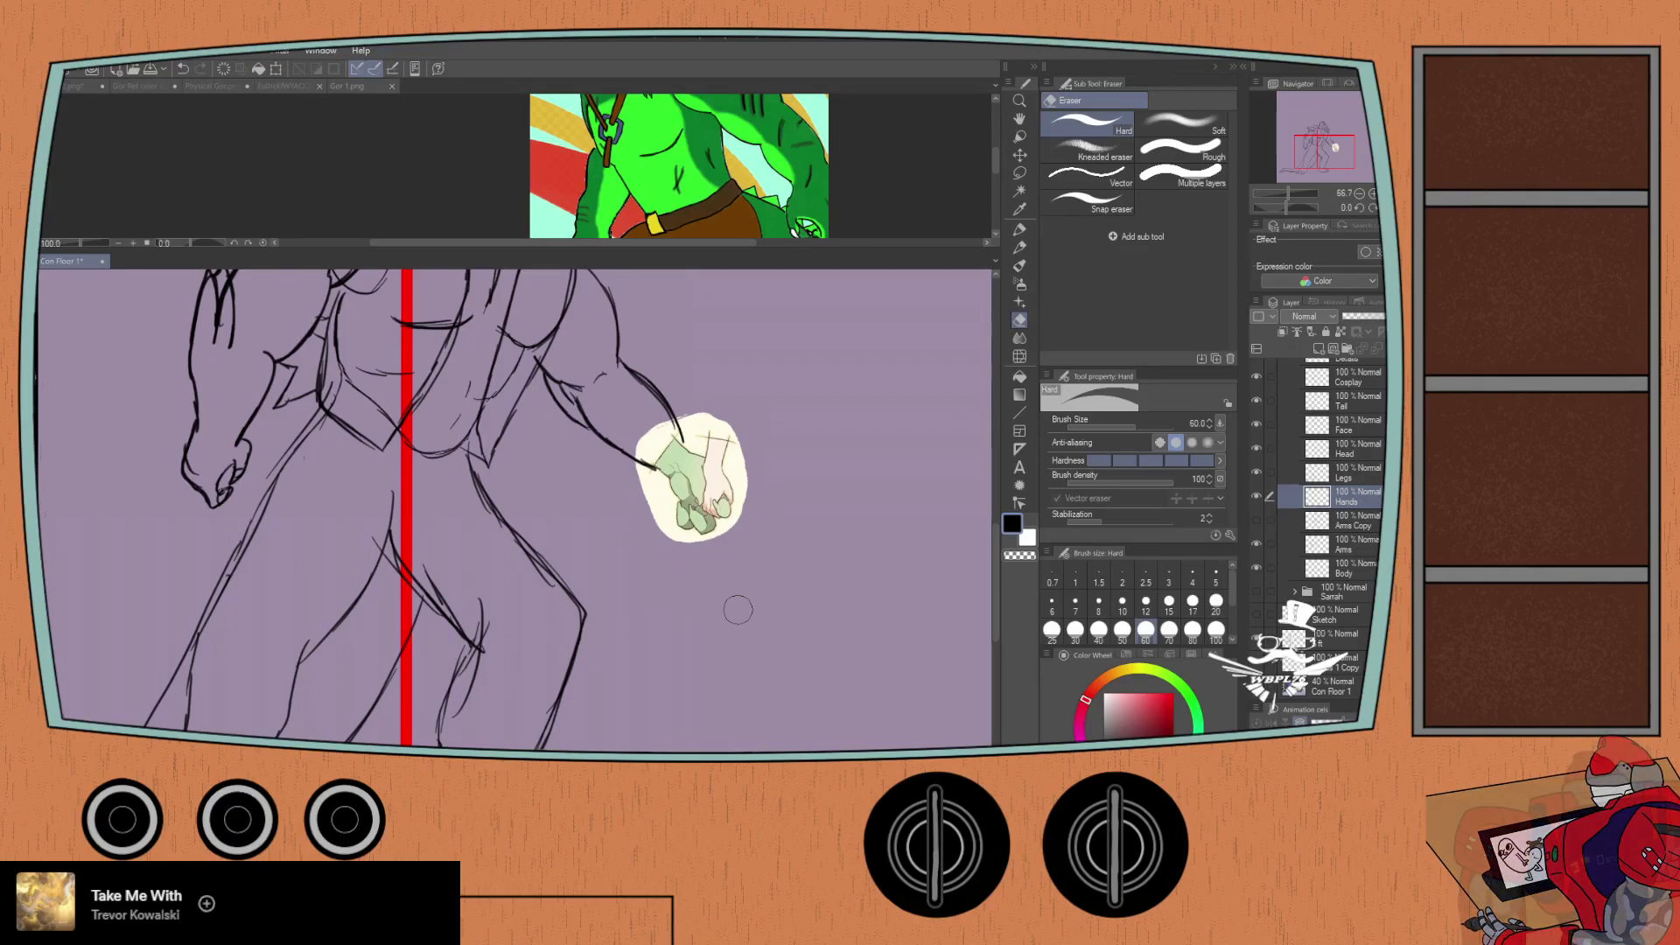
# Step: Move the hand reference layer above the sketch and scale it to 107%, nudged up-left
pyautogui.moveTo(1326, 670); pyautogui.dragTo(1316, 619)
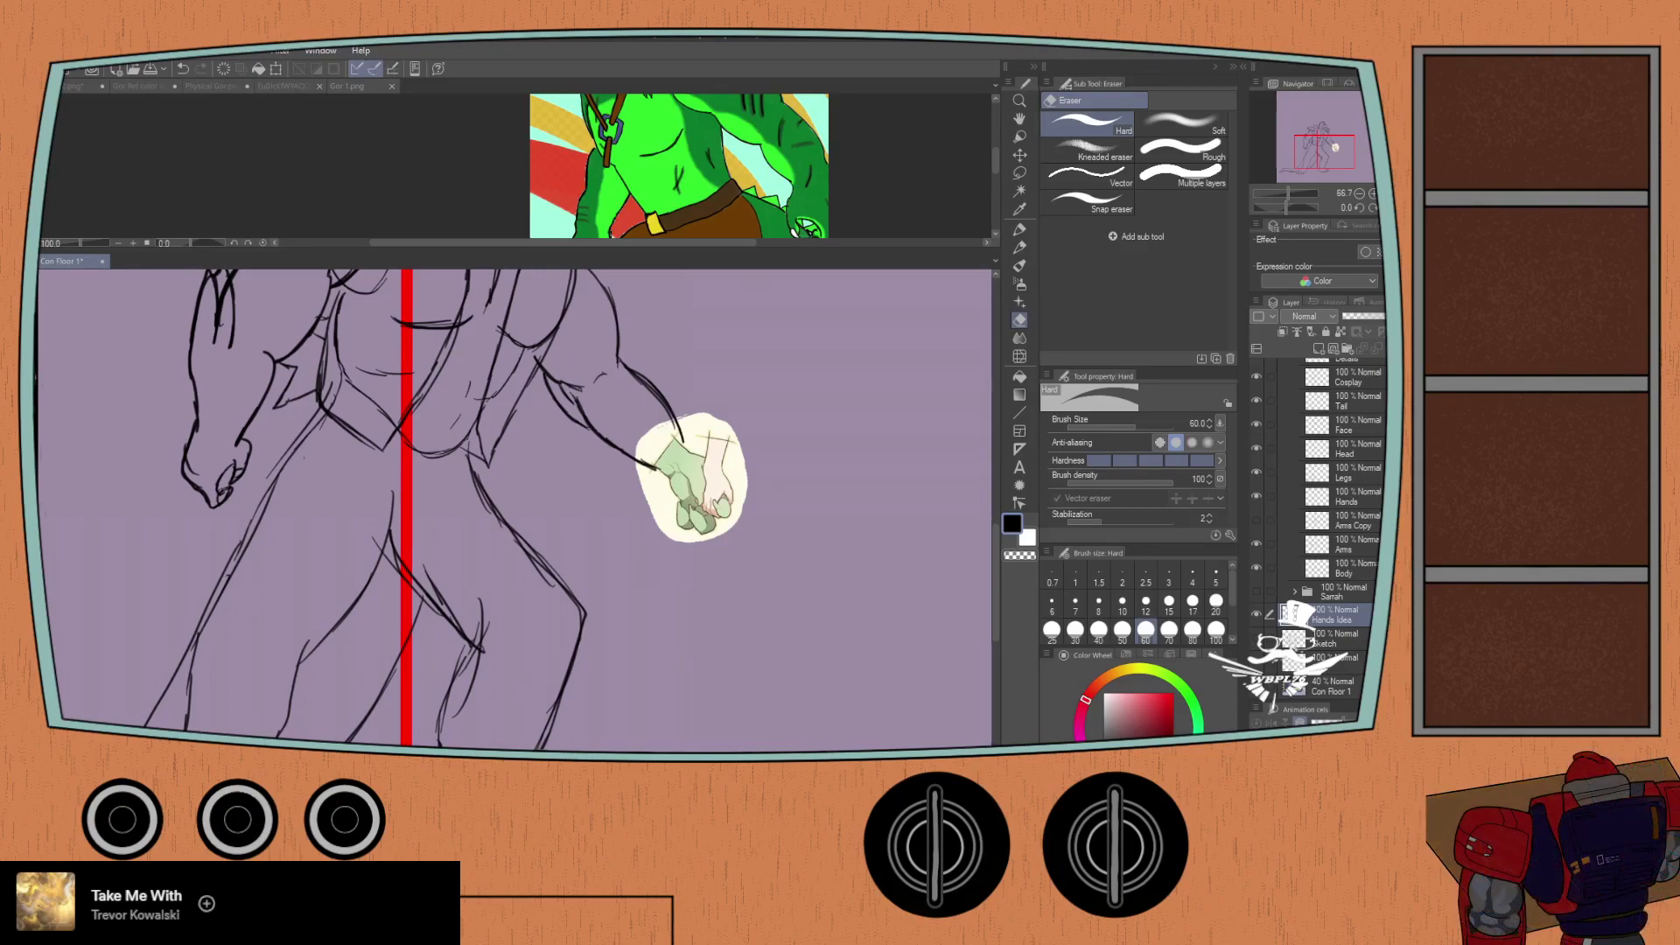
pyautogui.hotkey('ctrl', 't')
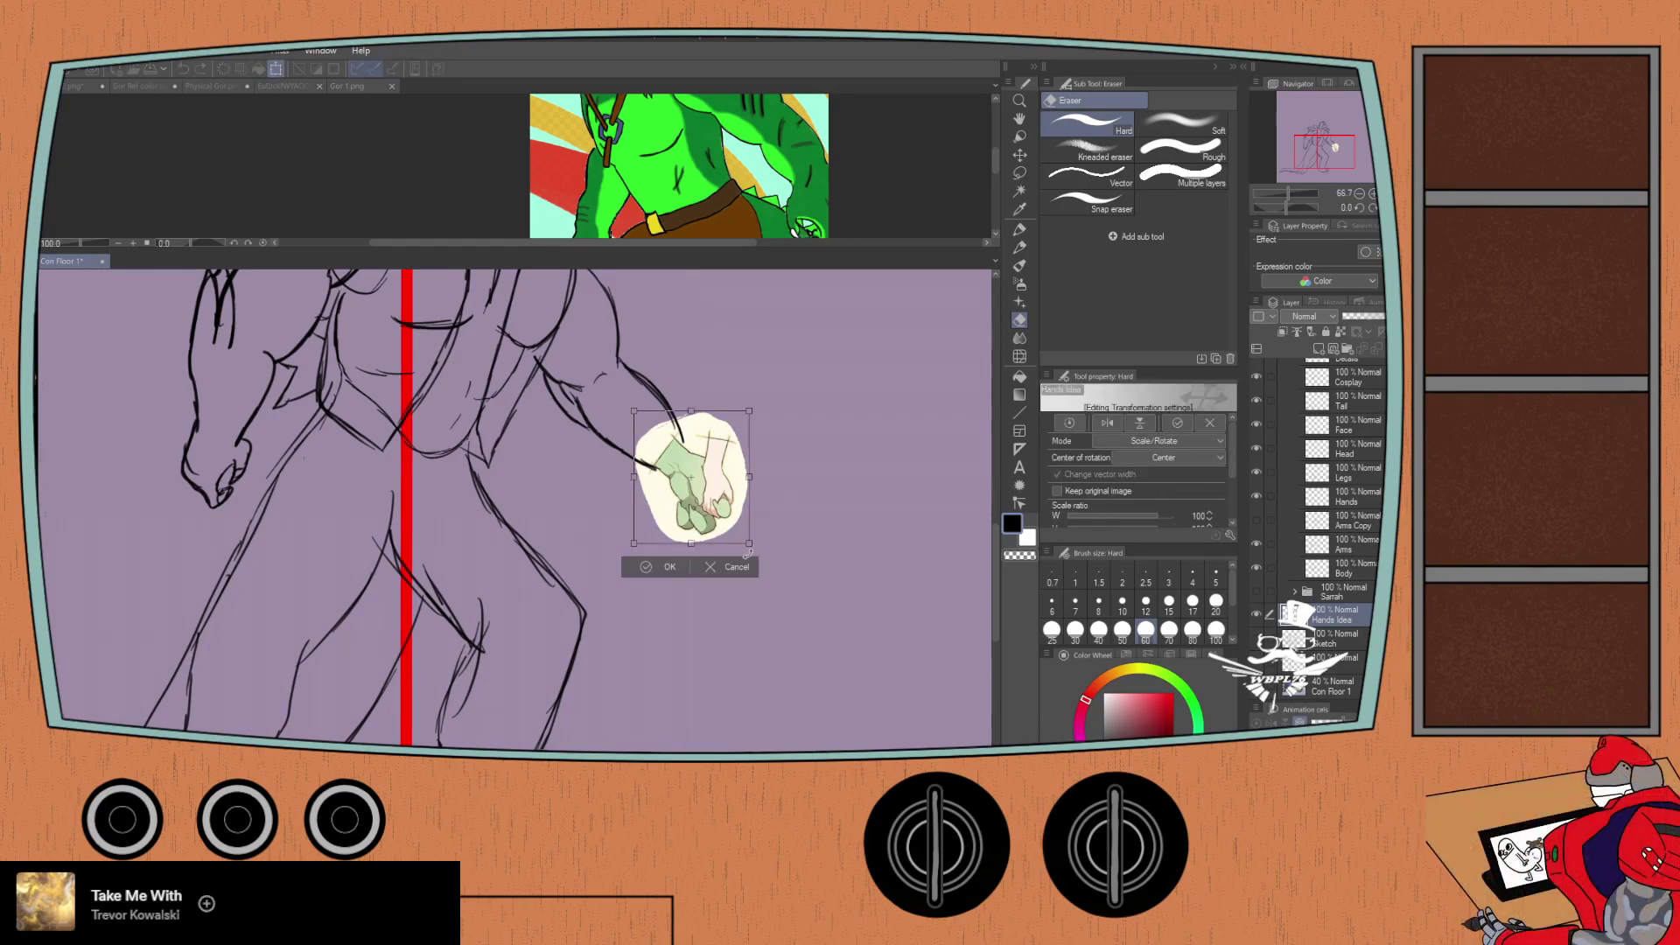
pyautogui.moveTo(746, 541)
pyautogui.mouseDown()
pyautogui.moveTo(756, 553)
pyautogui.moveTo(711, 529)
pyautogui.mouseUp()
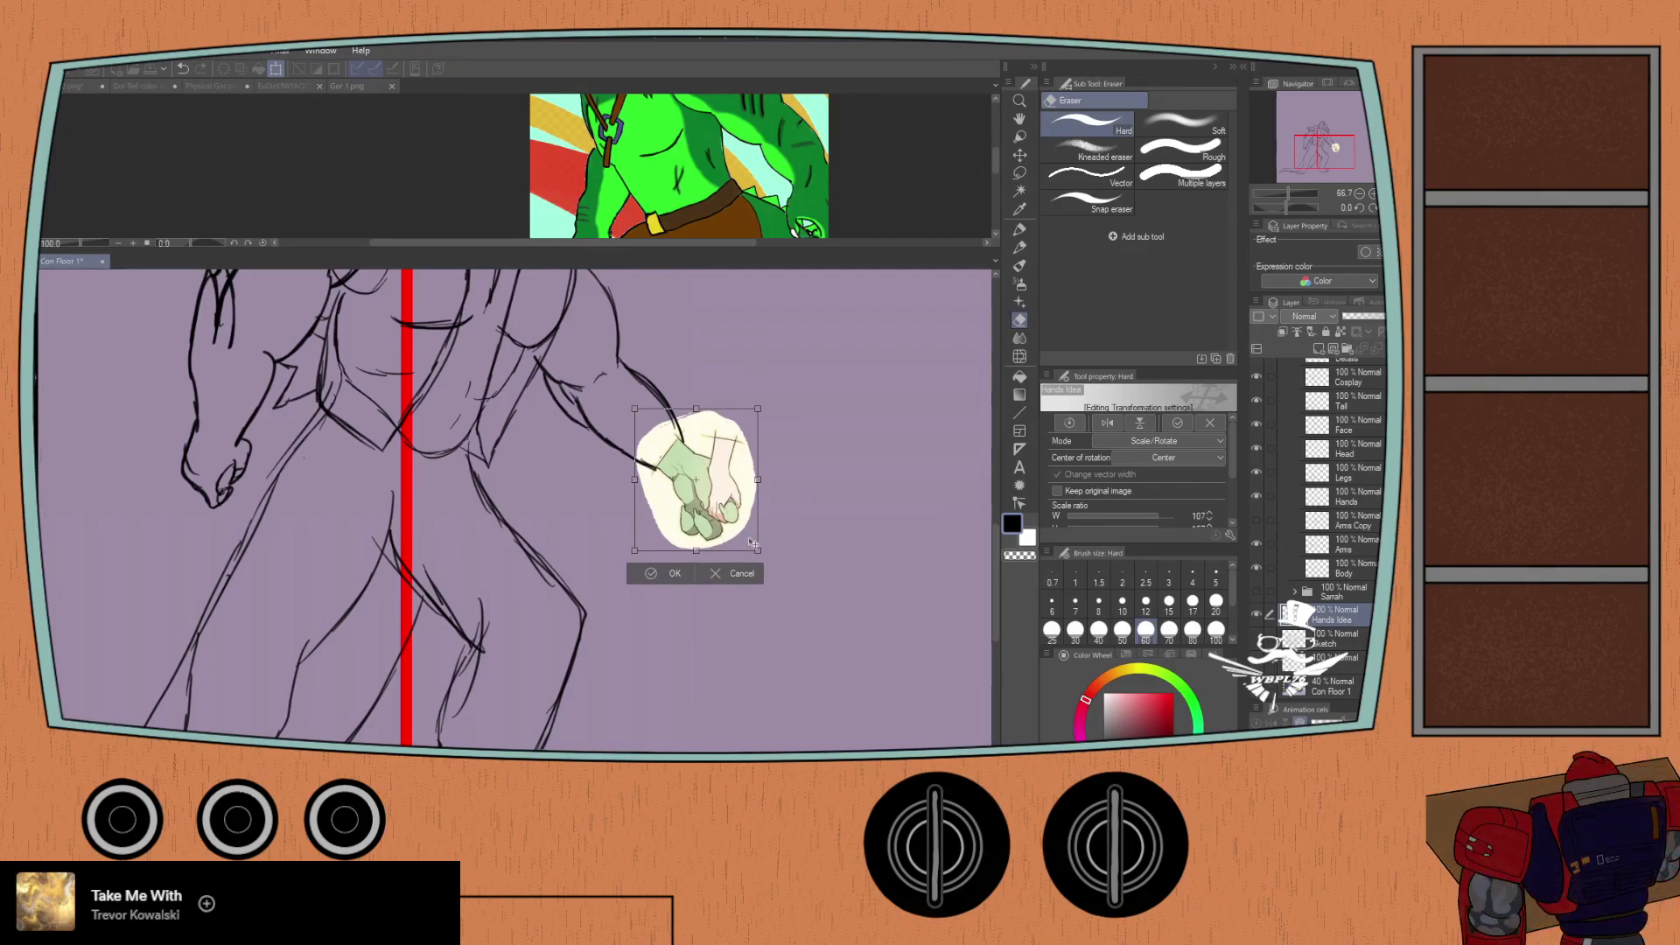
pyautogui.moveTo(661, 514); pyautogui.dragTo(660, 513)
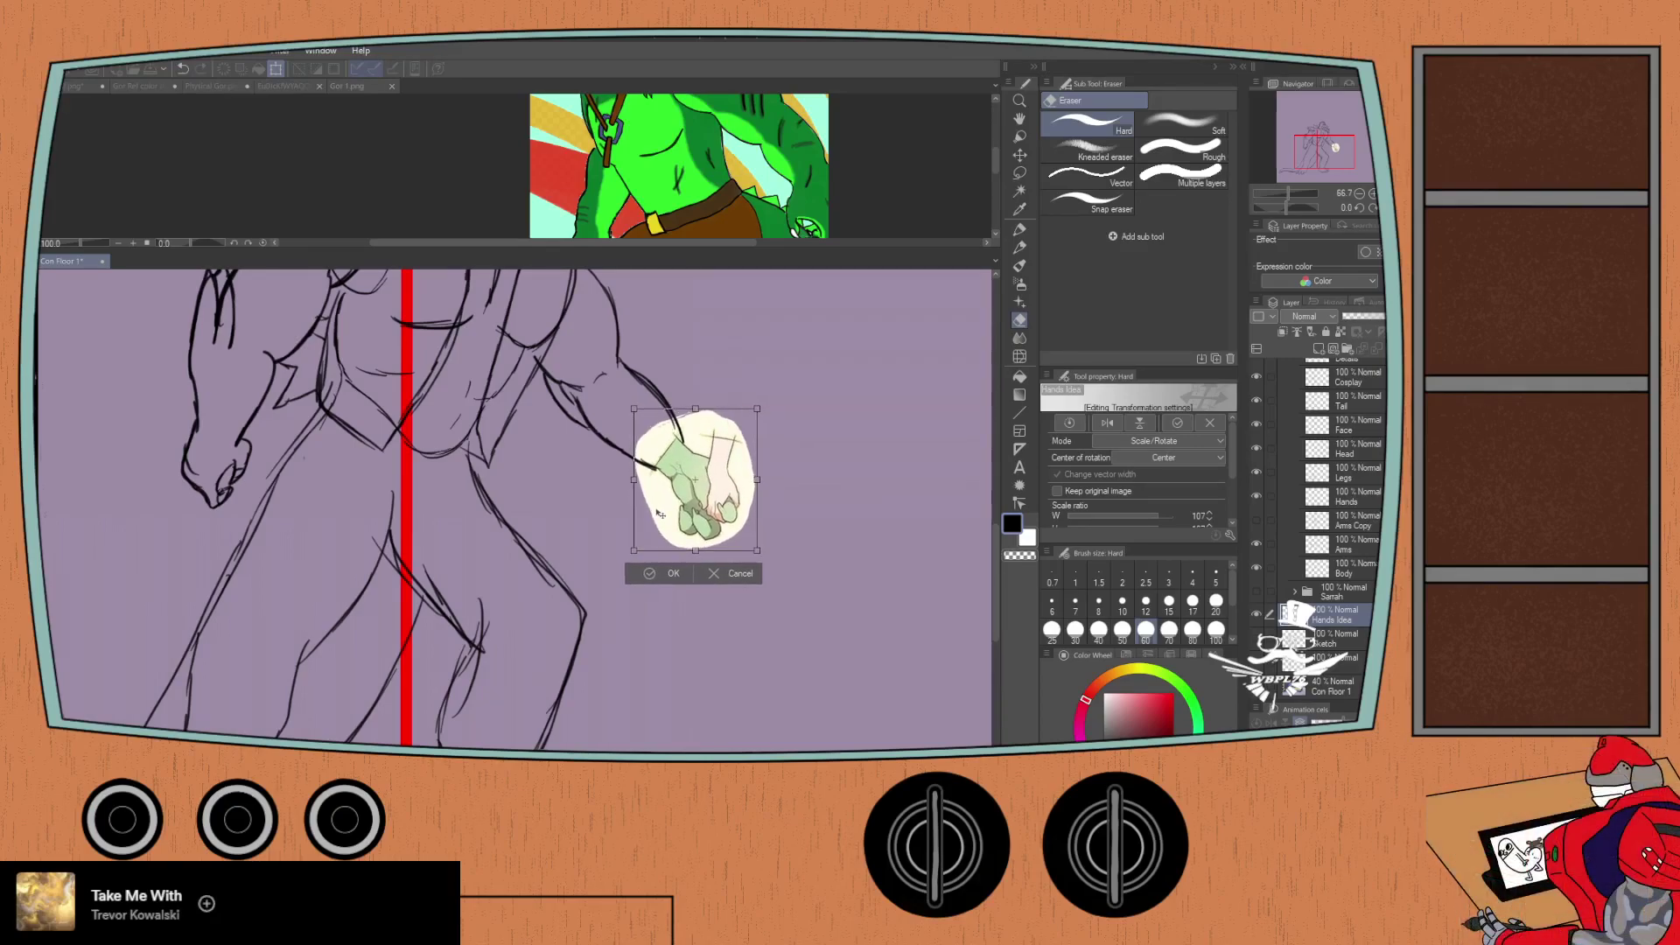
pyautogui.click(658, 572)
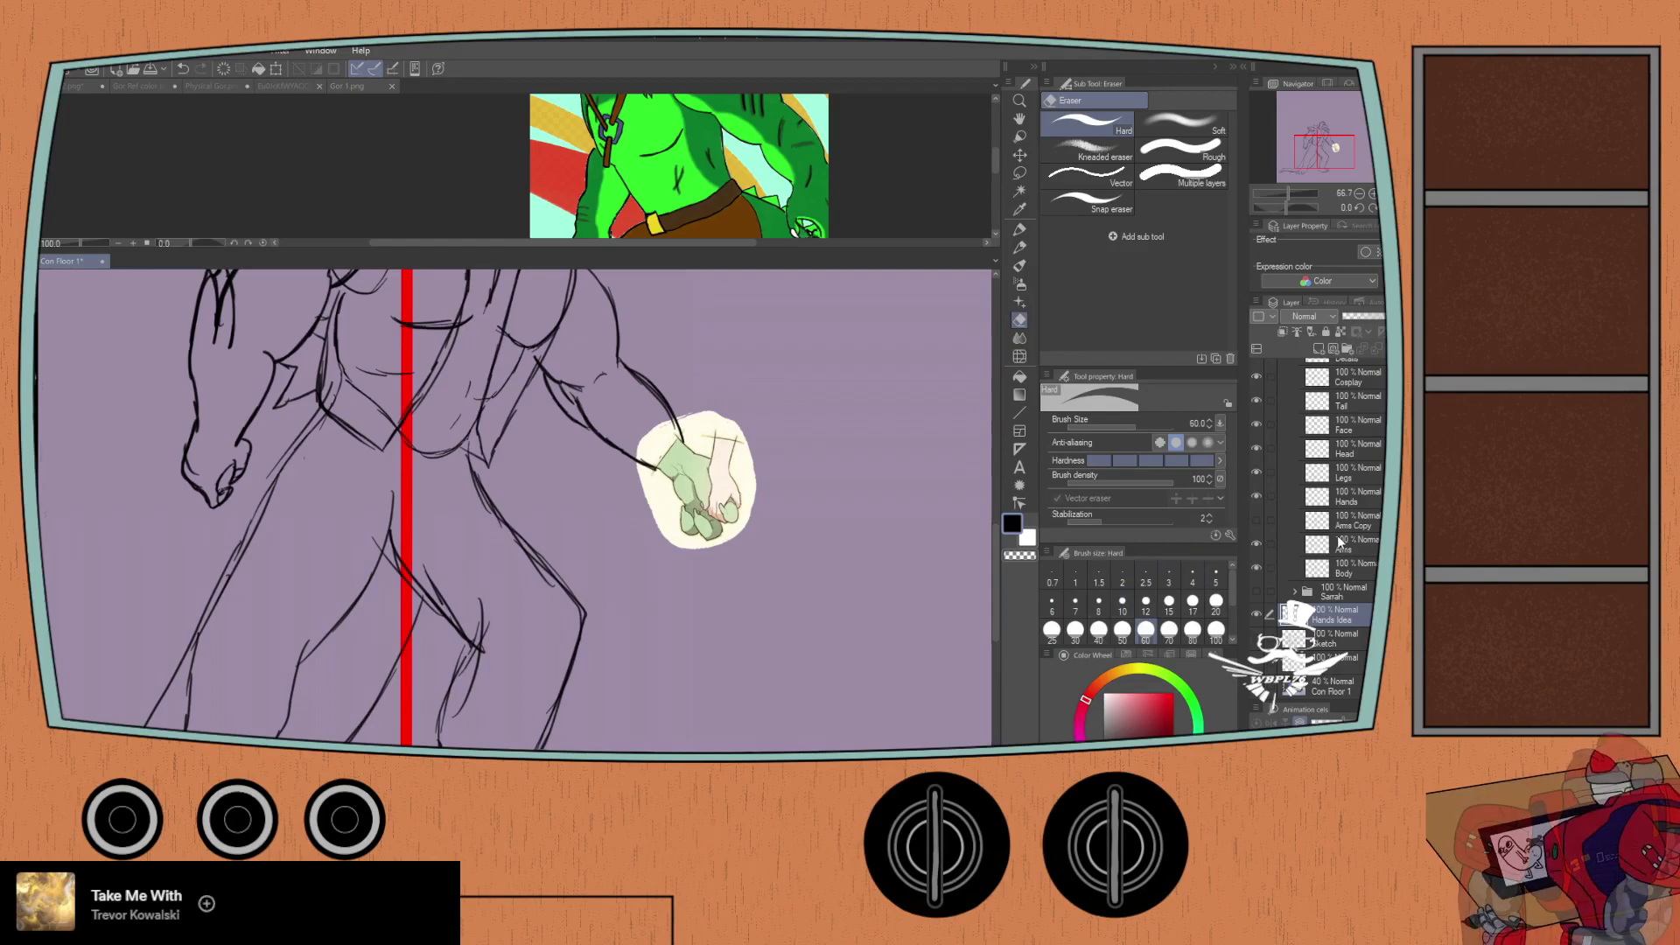
# Step: On the Hands layer, pencil finger lines and a loop for the curled fingers
pyautogui.click(1339, 499)
pyautogui.press('p')
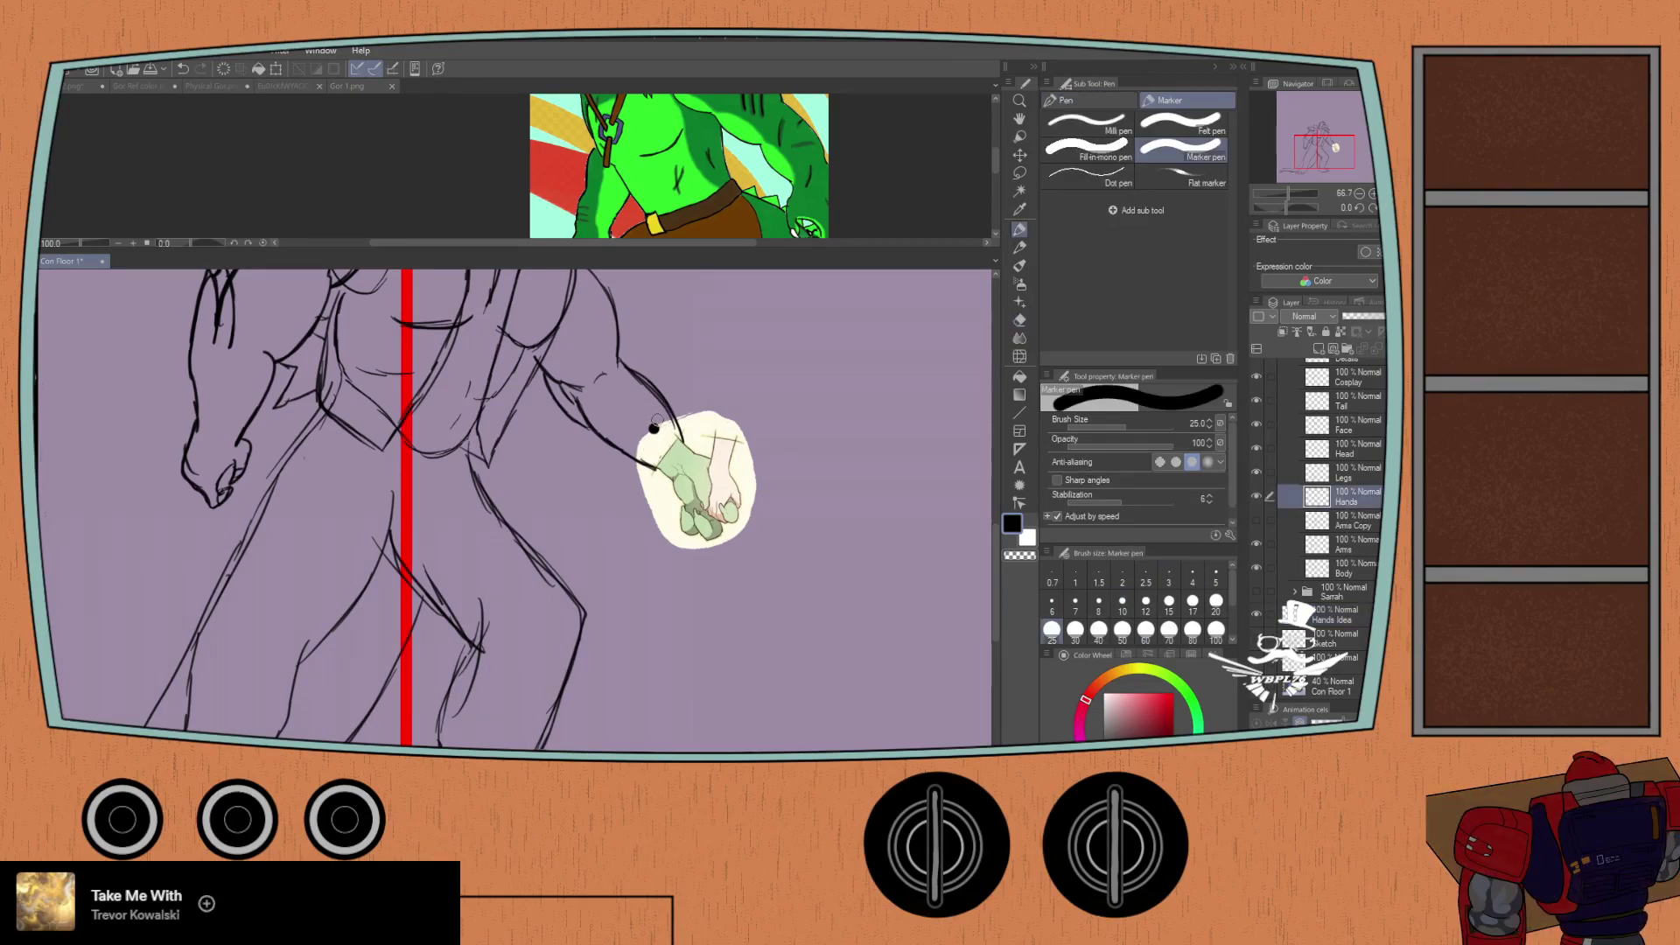
pyautogui.press('p')
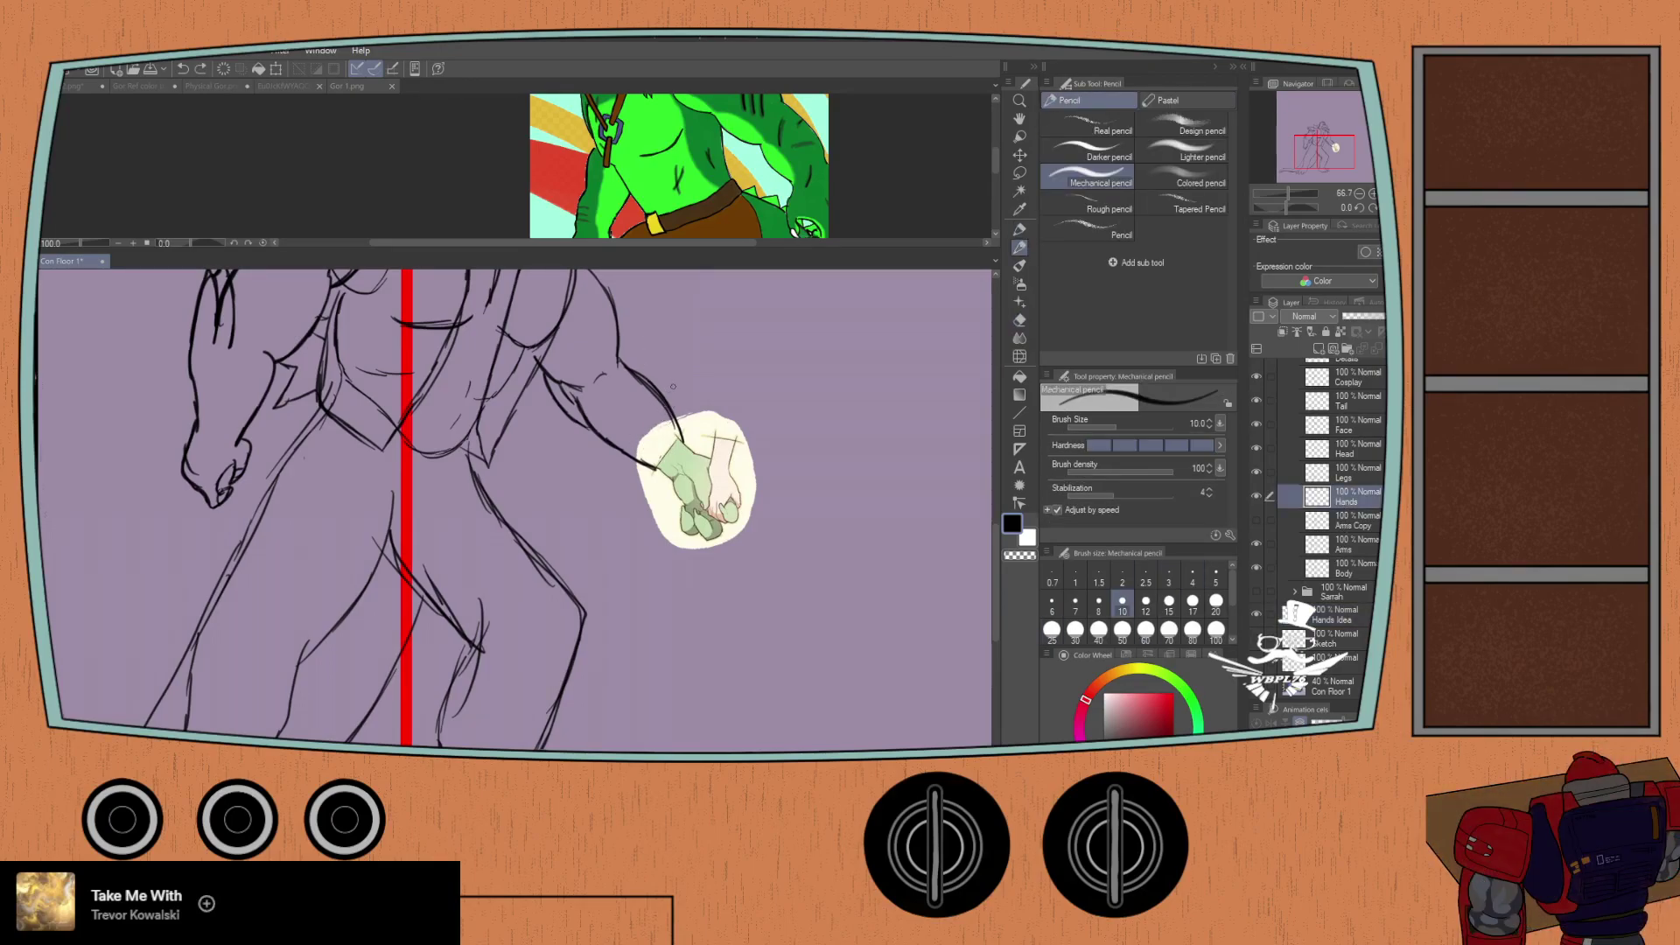
pyautogui.moveTo(670, 407); pyautogui.dragTo(681, 435)
pyautogui.hotkey('ctrl', 'z')
pyautogui.moveTo(705, 447); pyautogui.dragTo(711, 491)
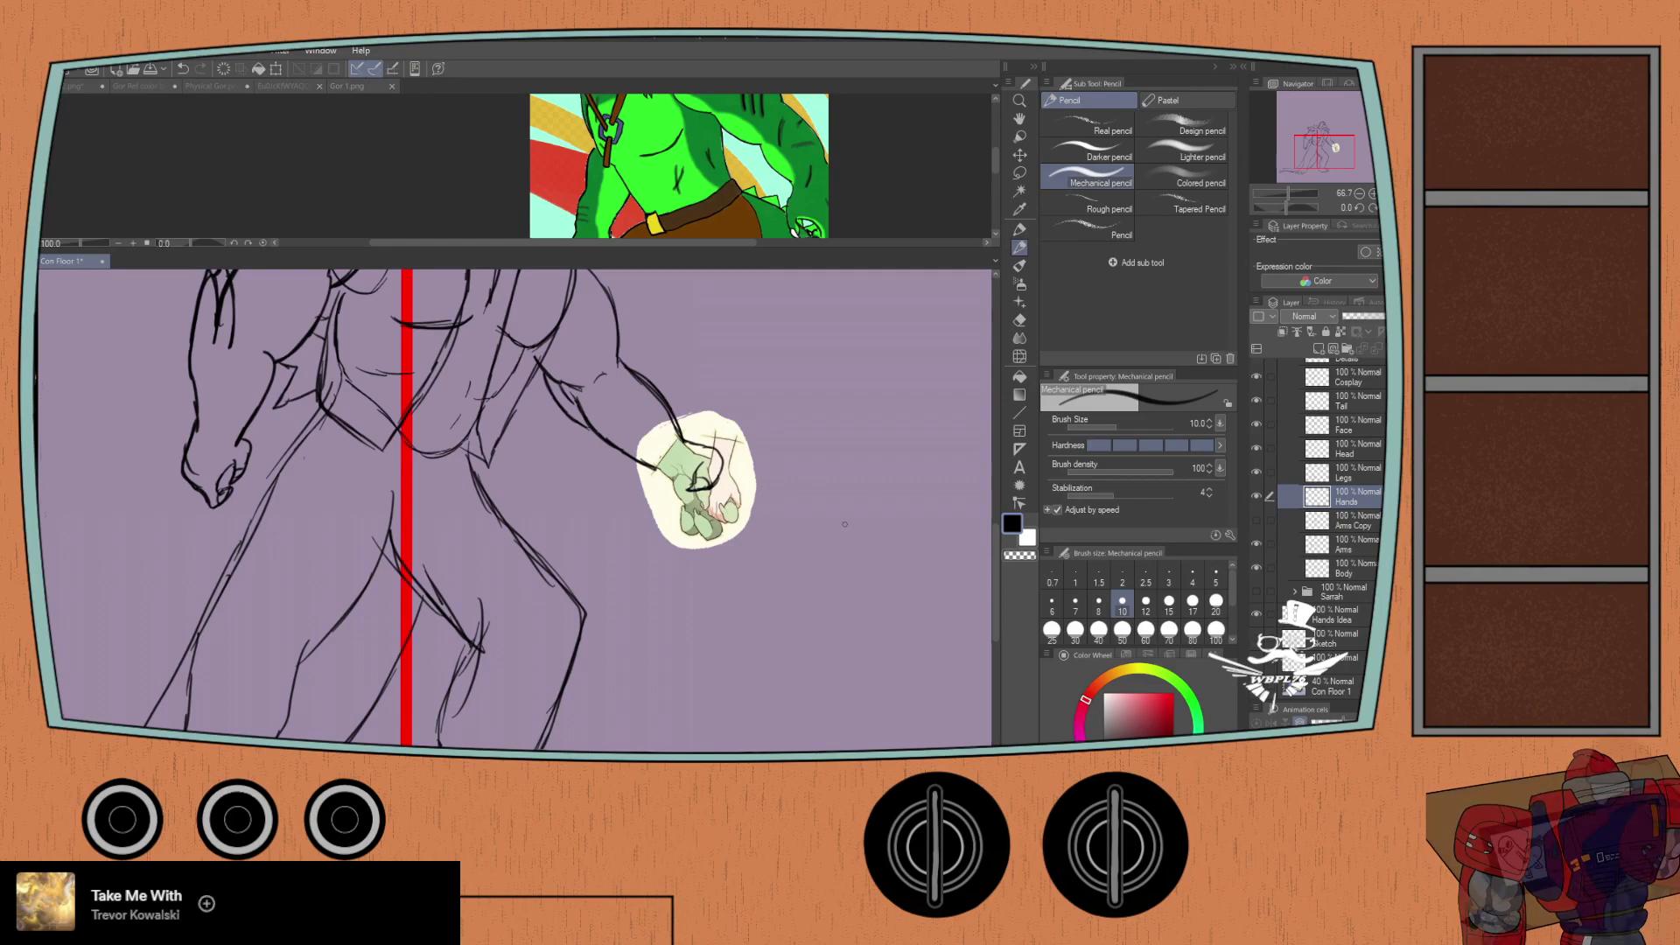
pyautogui.moveTo(710, 450); pyautogui.dragTo(698, 461)
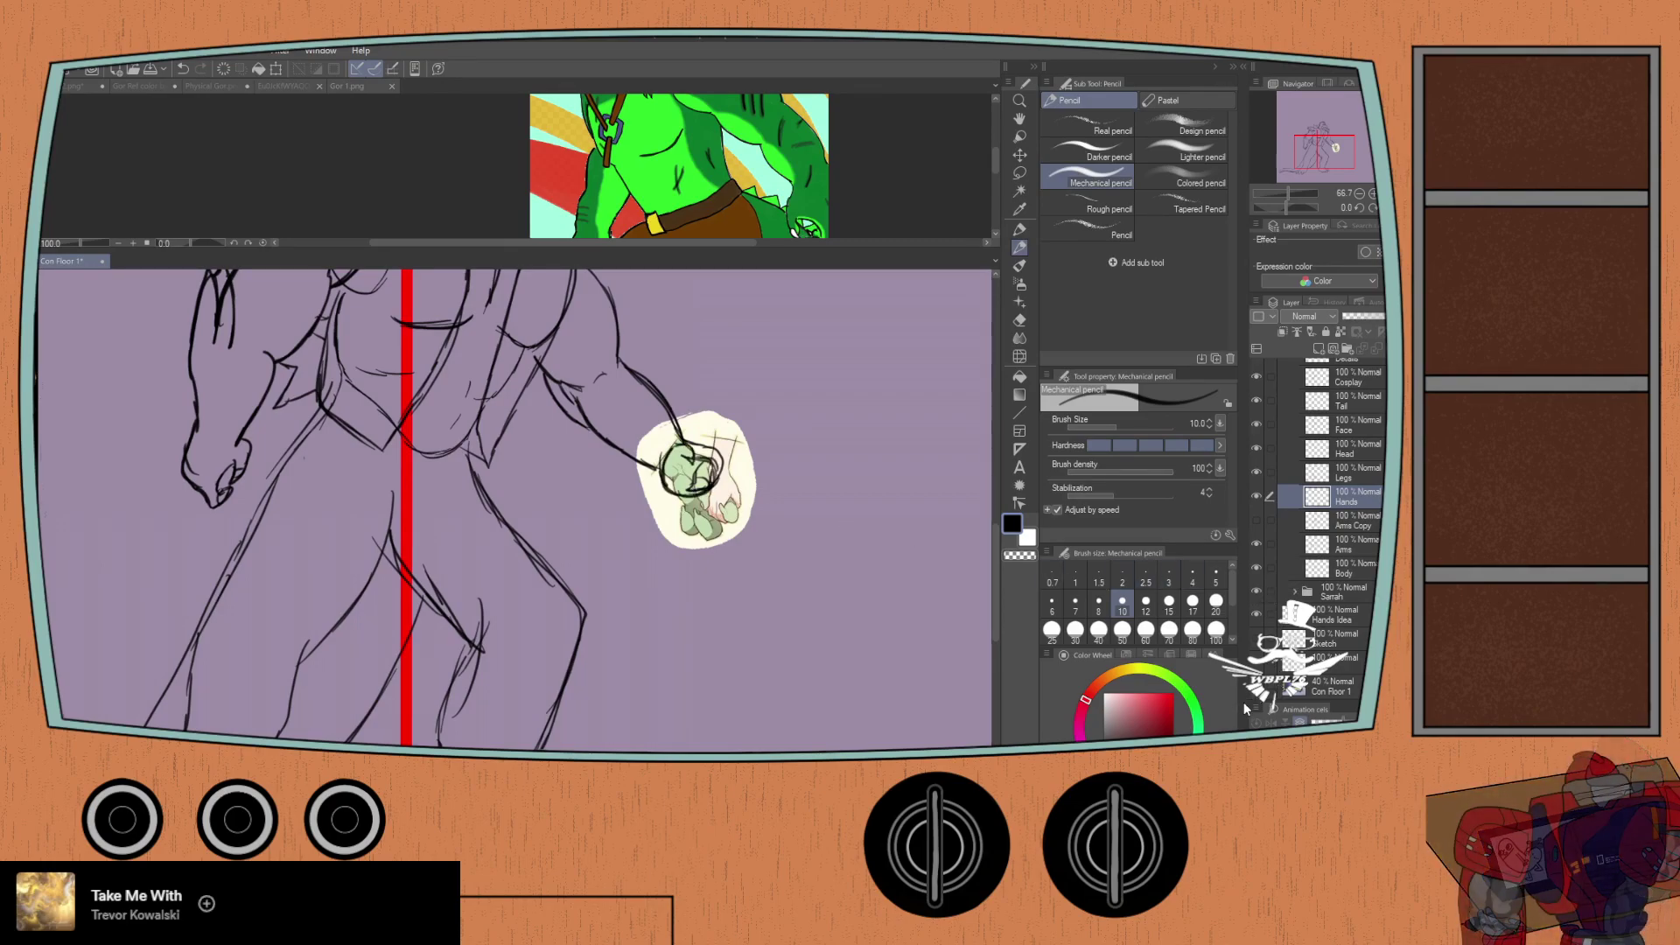
# Step: Move the loop stroke down-right and rotate it slightly counter-clockwise
pyautogui.click(1308, 587)
pyautogui.hotkey('ctrl', 't')
pyautogui.moveTo(683, 484)
pyautogui.mouseDown()
pyautogui.moveTo(742, 525)
pyautogui.moveTo(687, 535)
pyautogui.moveTo(687, 510)
pyautogui.moveTo(759, 469)
pyautogui.moveTo(782, 478)
pyautogui.moveTo(794, 492)
pyautogui.moveTo(721, 508)
pyautogui.moveTo(669, 490)
pyautogui.moveTo(762, 535)
pyautogui.moveTo(752, 549)
pyautogui.mouseUp()
pyautogui.moveTo(672, 509); pyautogui.dragTo(714, 504)
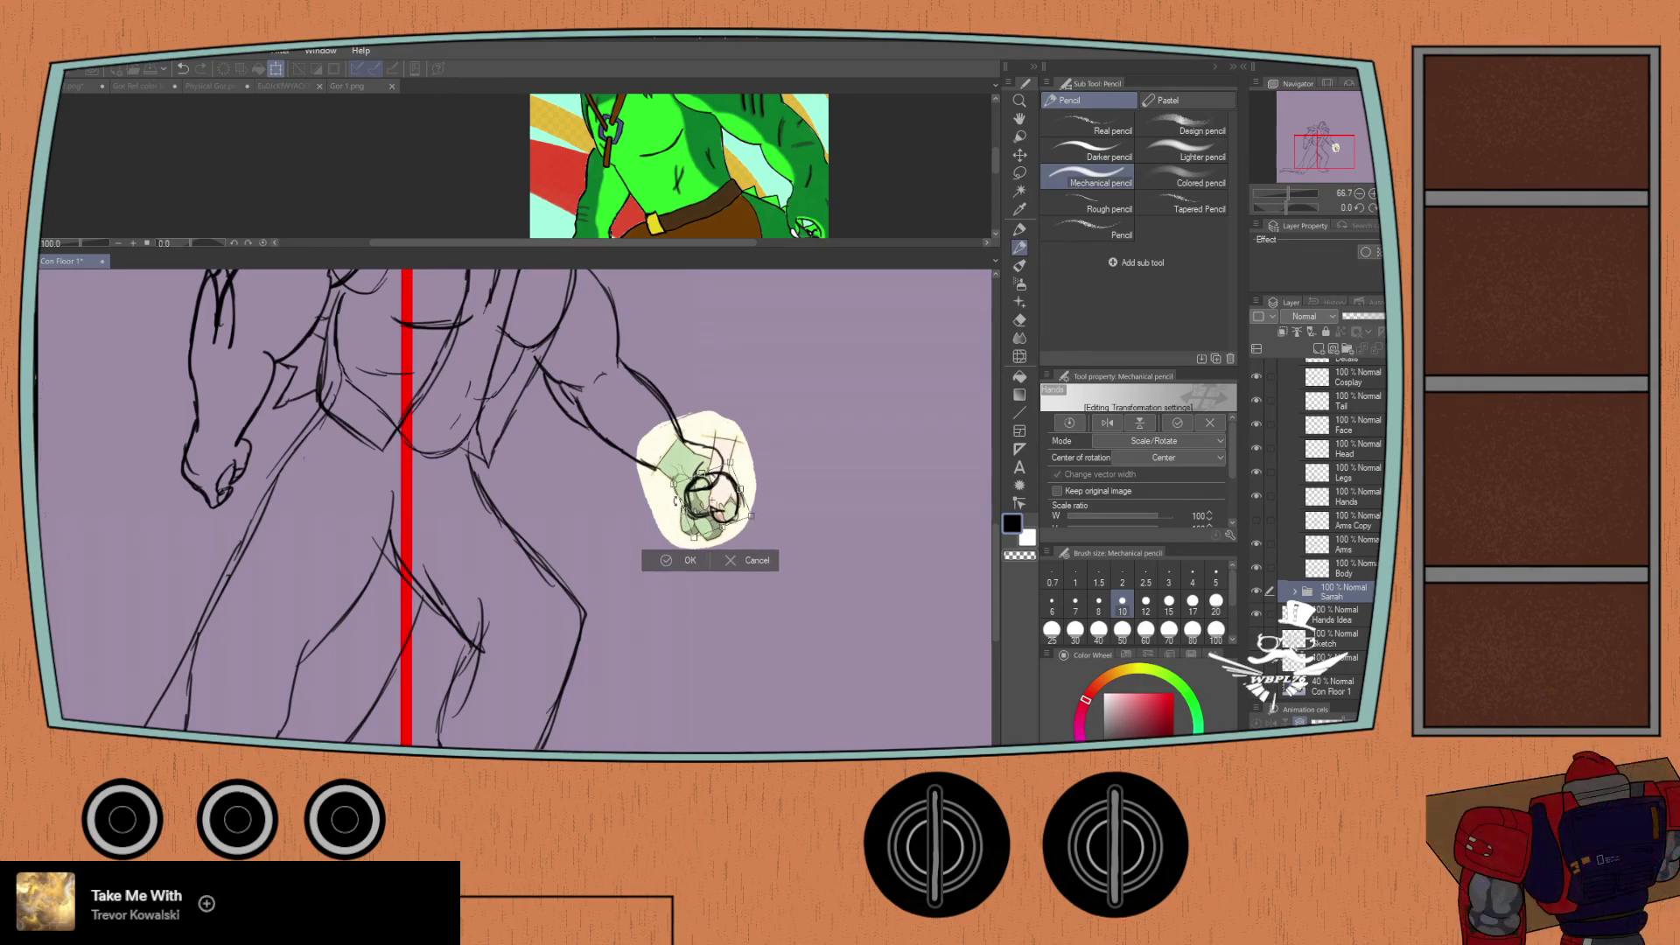
pyautogui.moveTo(678, 503); pyautogui.dragTo(680, 500)
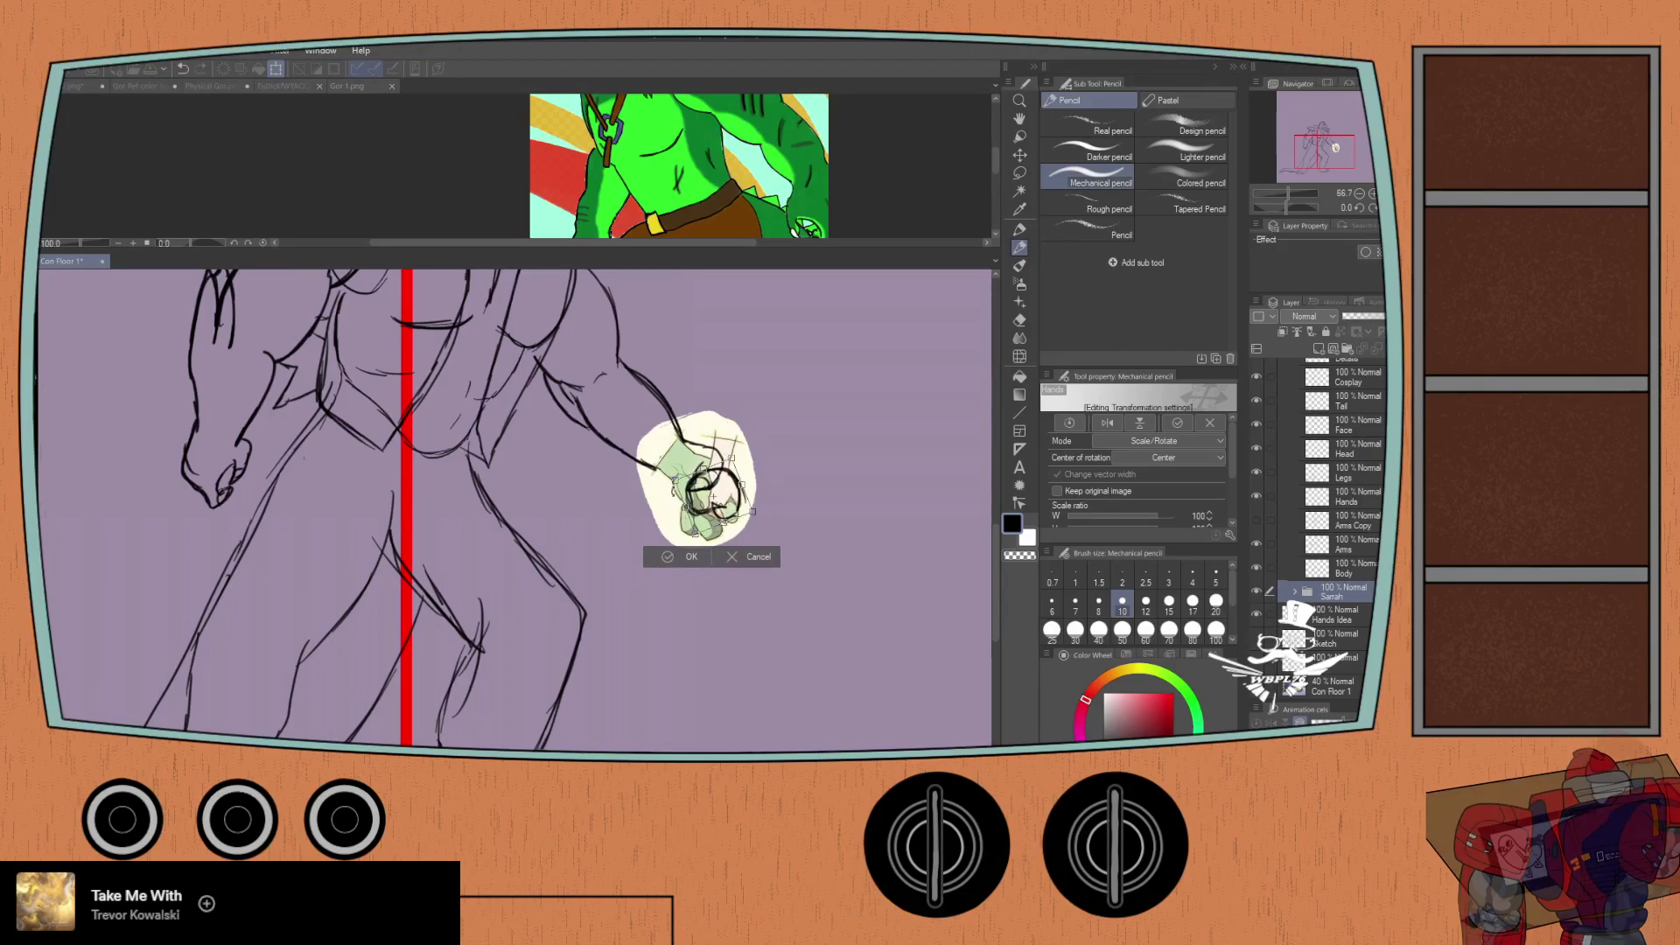
pyautogui.click(667, 557)
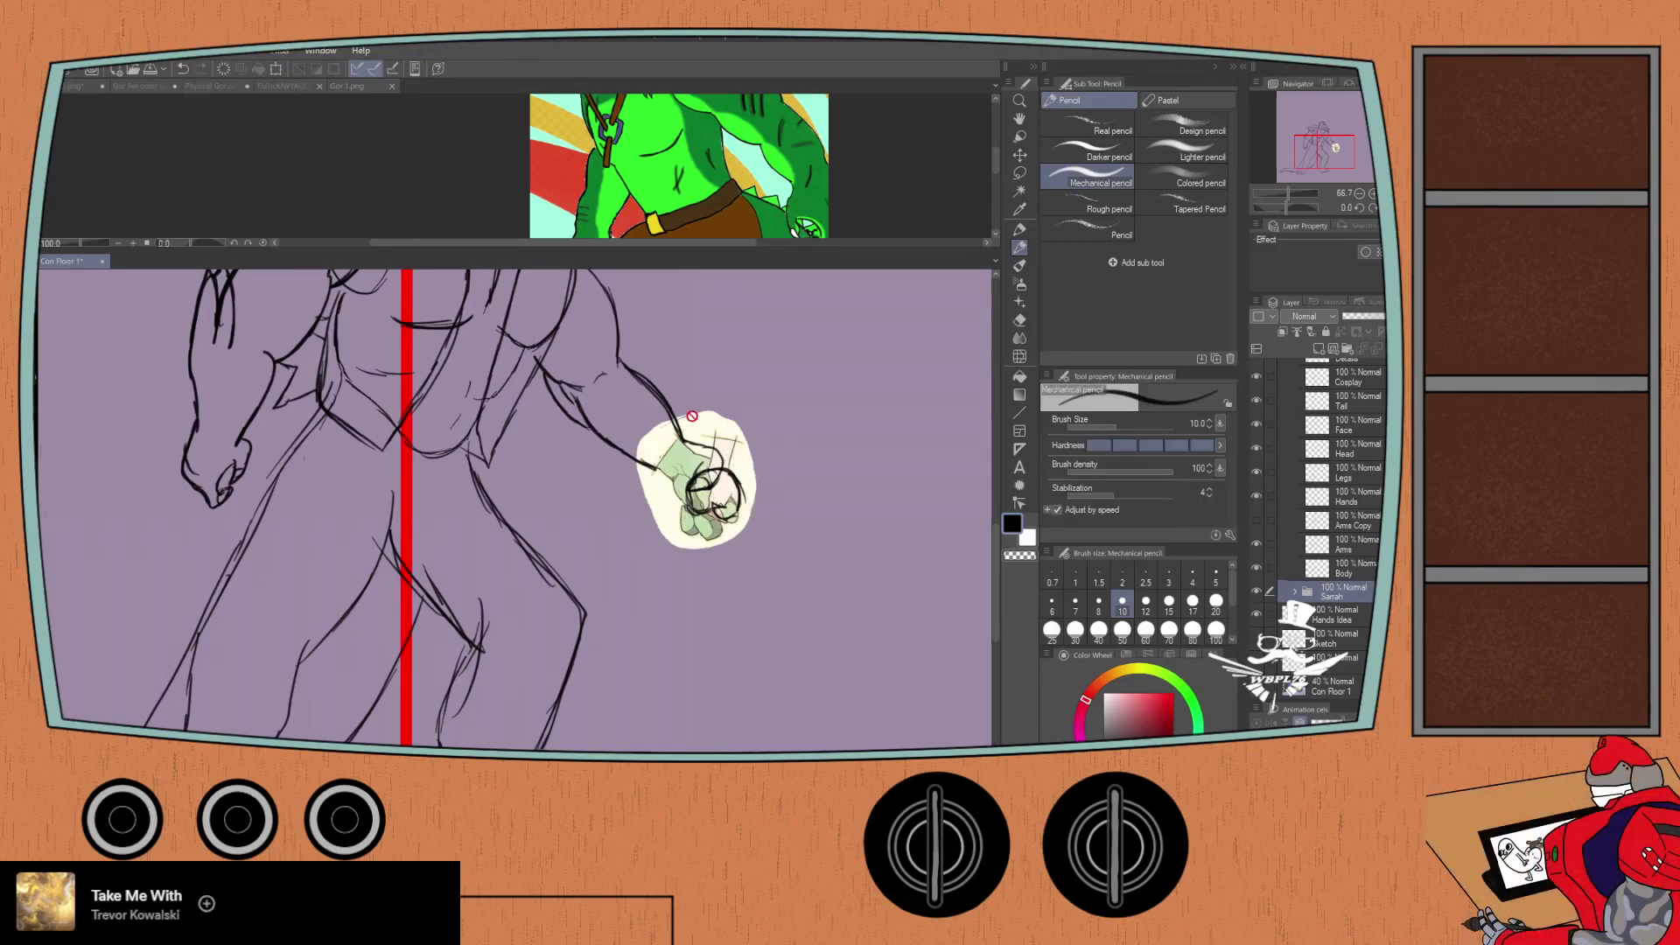
# Step: Add fist strokes on the hand's left side and hide the coloured hand reference
pyautogui.click(1337, 503)
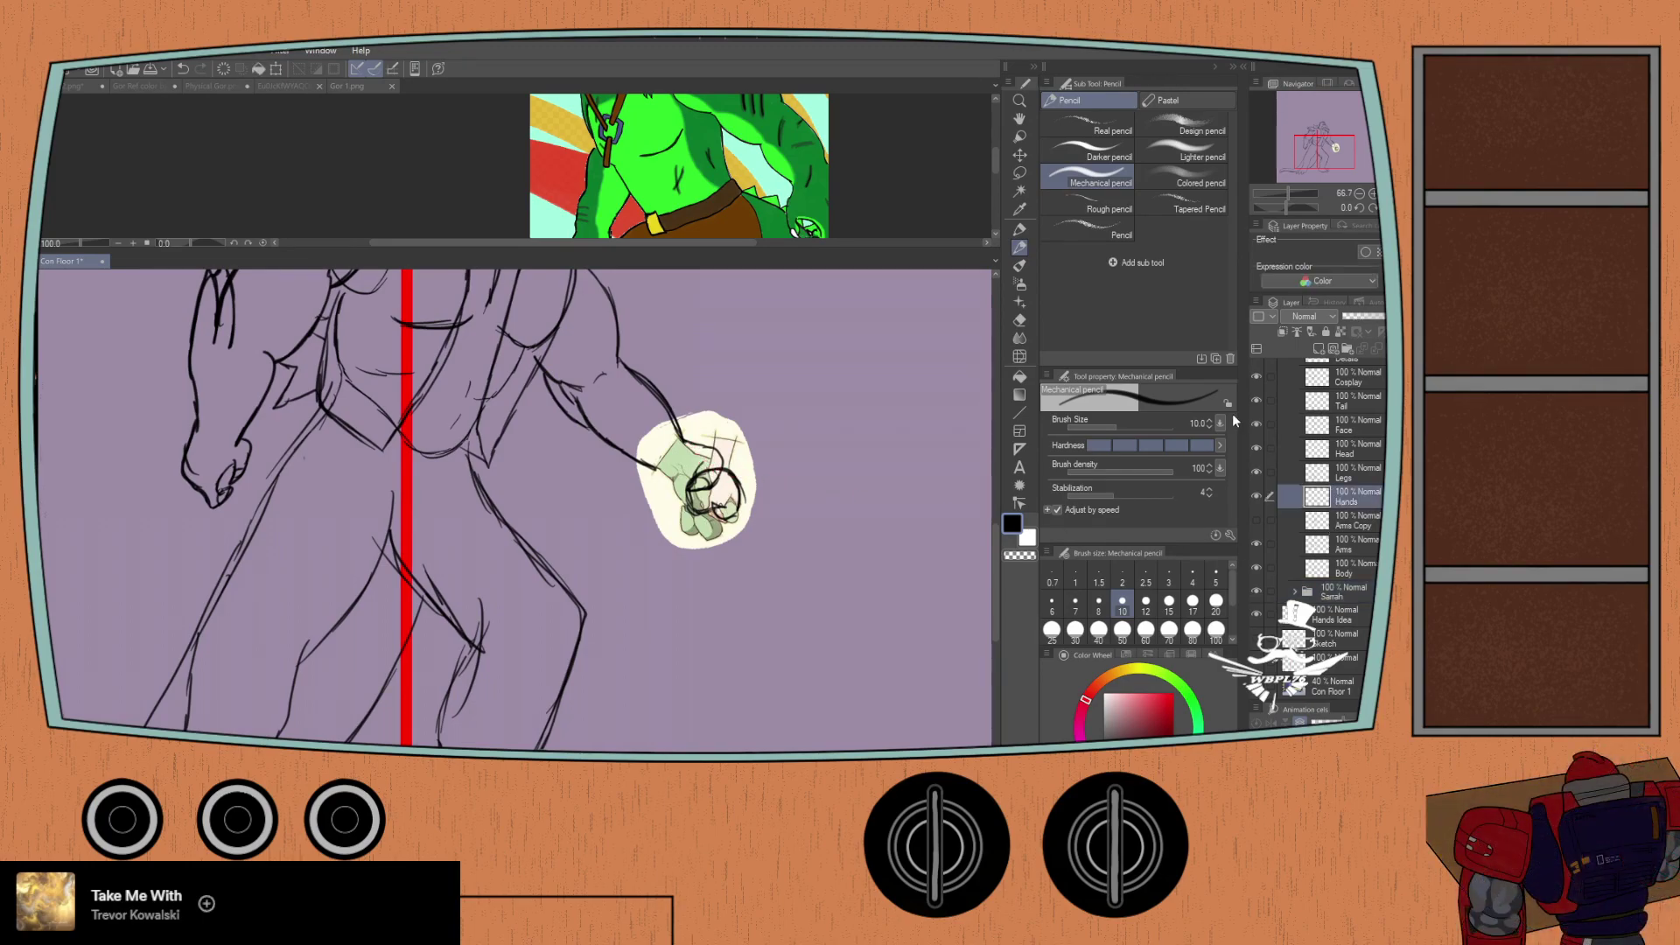
pyautogui.moveTo(685, 490)
pyautogui.mouseDown()
pyautogui.moveTo(676, 521)
pyautogui.moveTo(717, 526)
pyautogui.mouseUp()
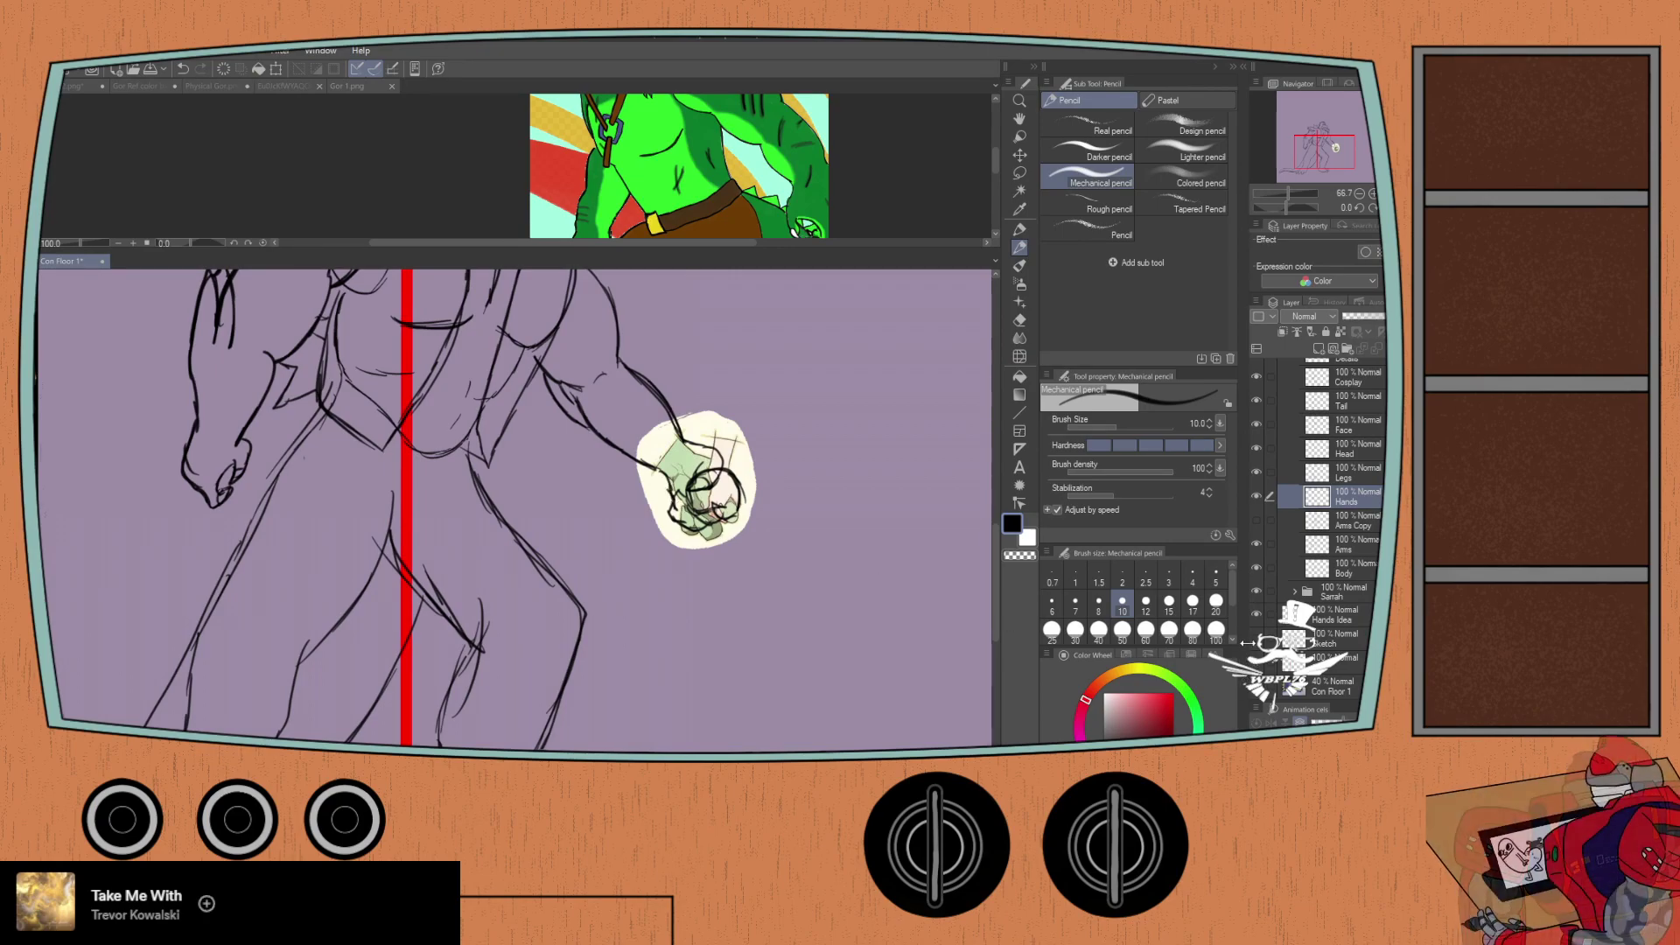
pyautogui.click(1257, 615)
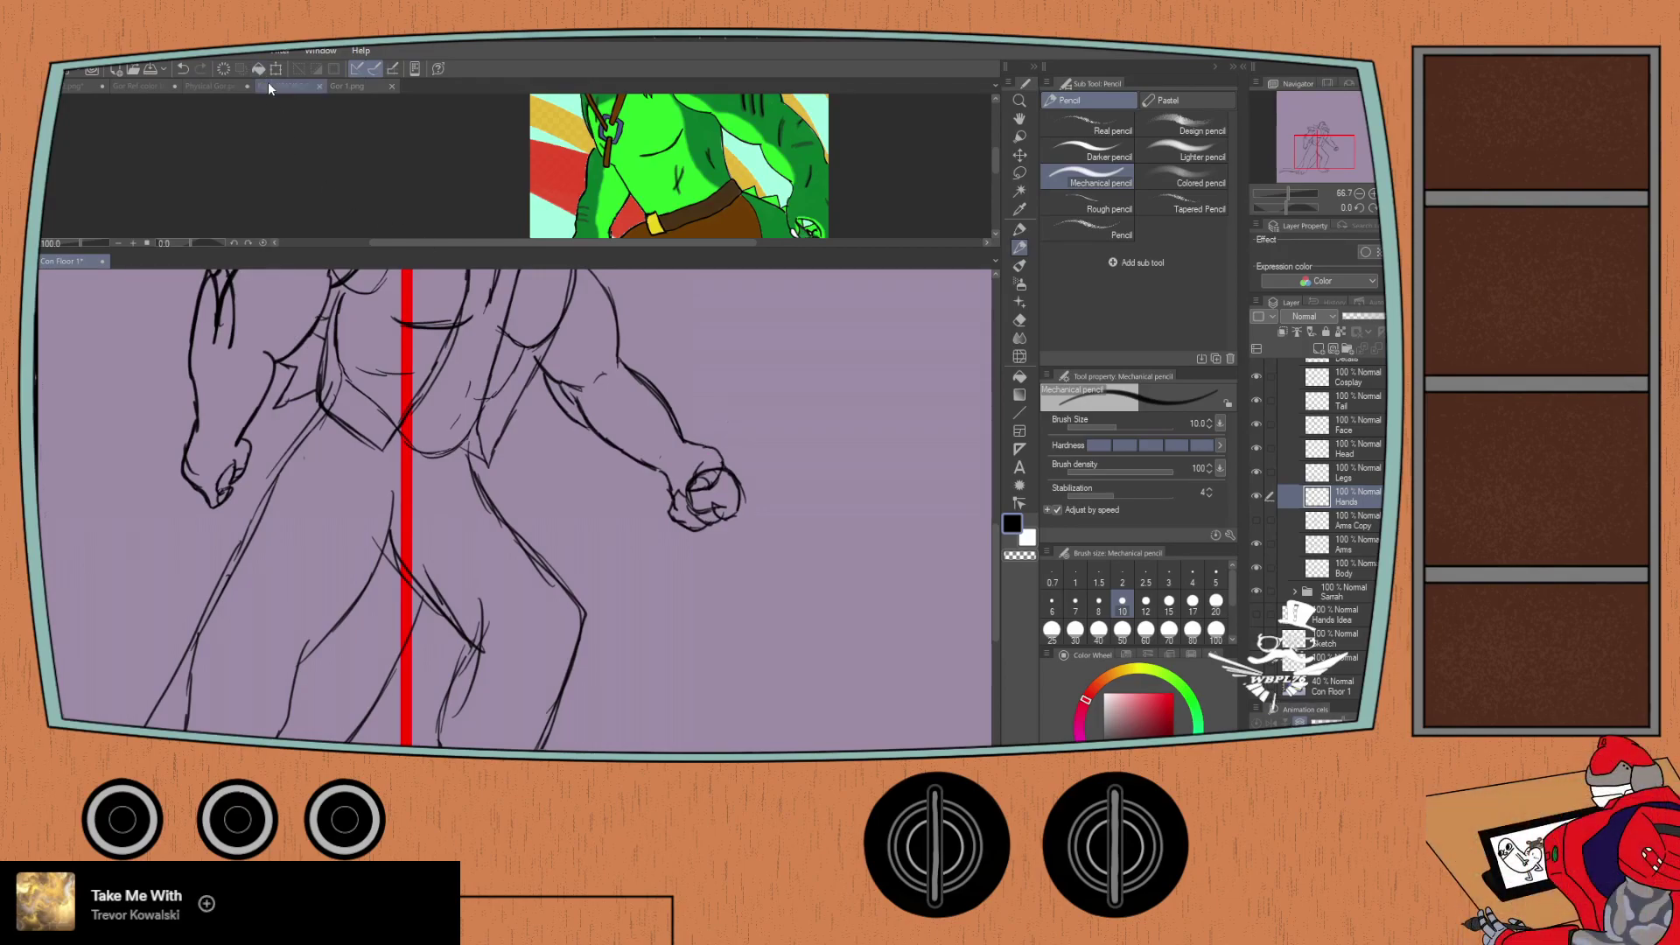
# Step: Zoom out, pan to the dragon's head, and zoom back in close around it
pyautogui.hotkey('ctrl', '-')
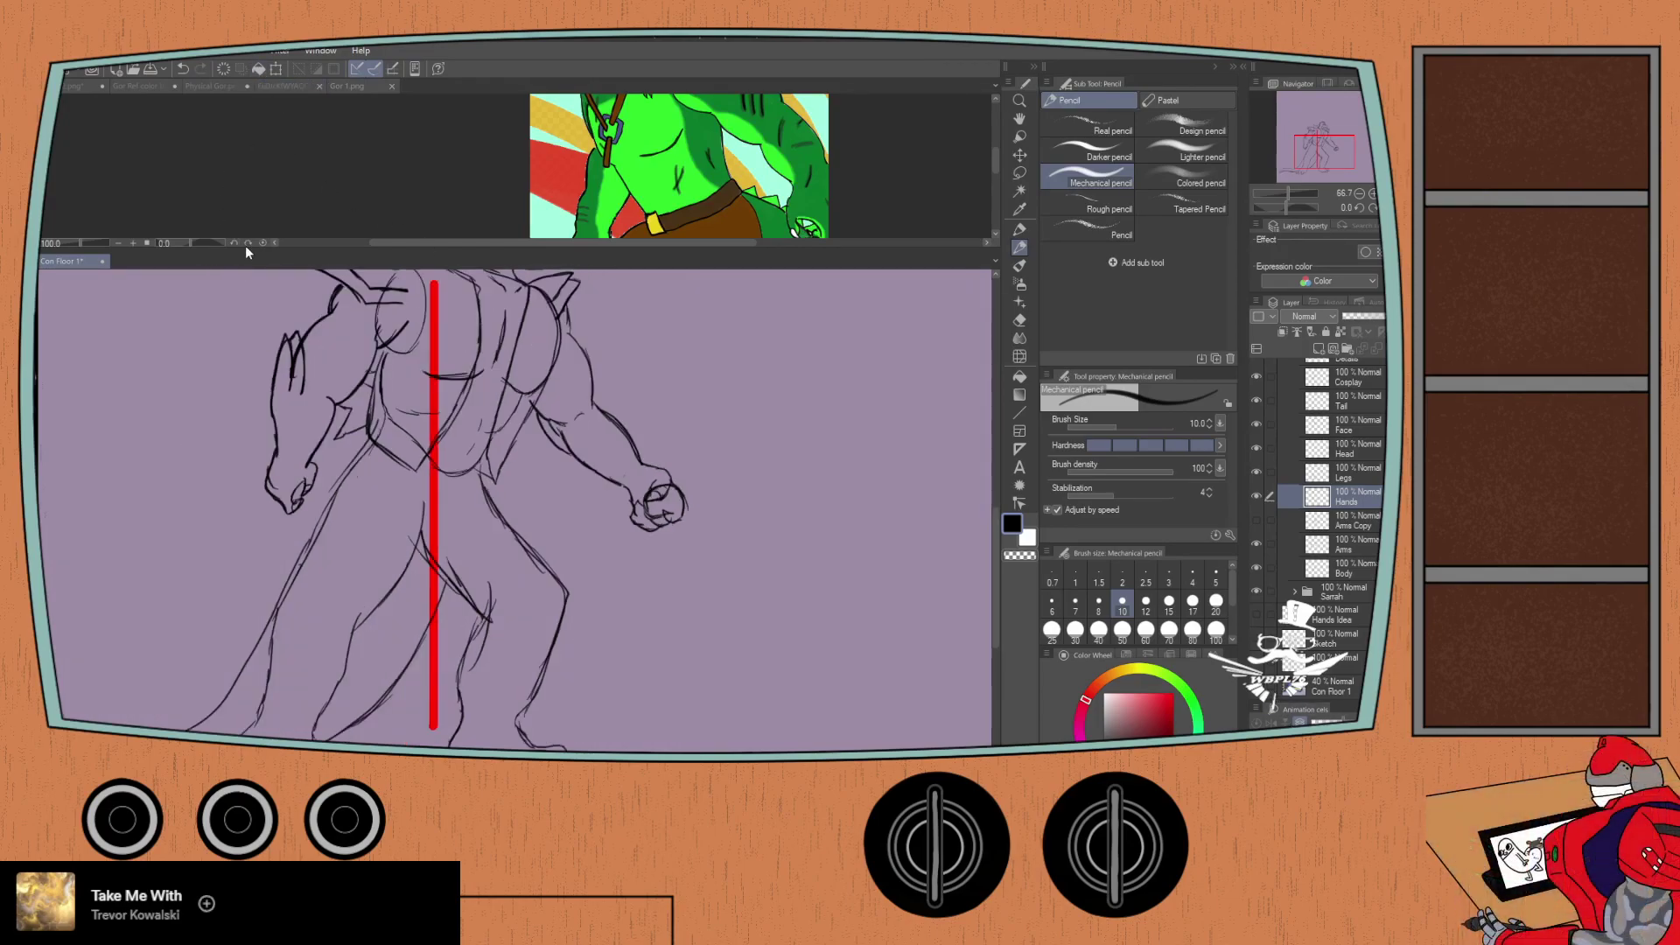
pyautogui.moveTo(293, 350); pyautogui.dragTo(342, 490)
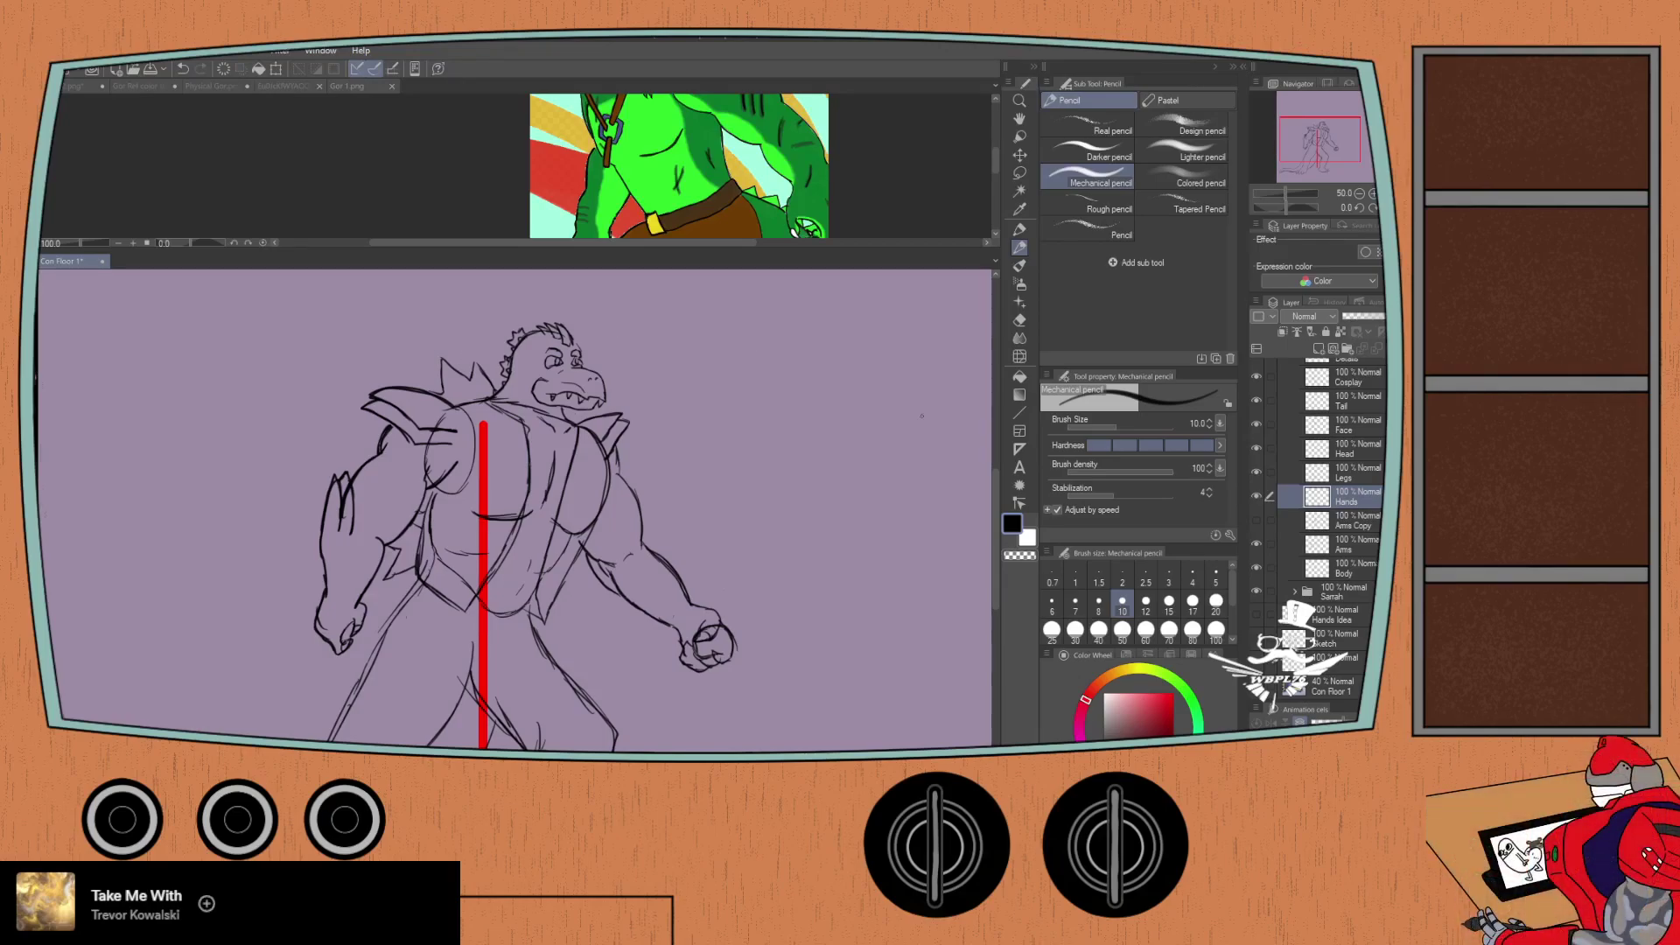
pyautogui.moveTo(544, 343); pyautogui.dragTo(543, 350)
pyautogui.scroll(2, 544, 350)
pyautogui.moveTo(520, 421); pyautogui.dragTo(509, 492)
# Step: On the Arms Copy layer, erase the stray lines near the right arm
pyautogui.scroll(2, 1343, 507)
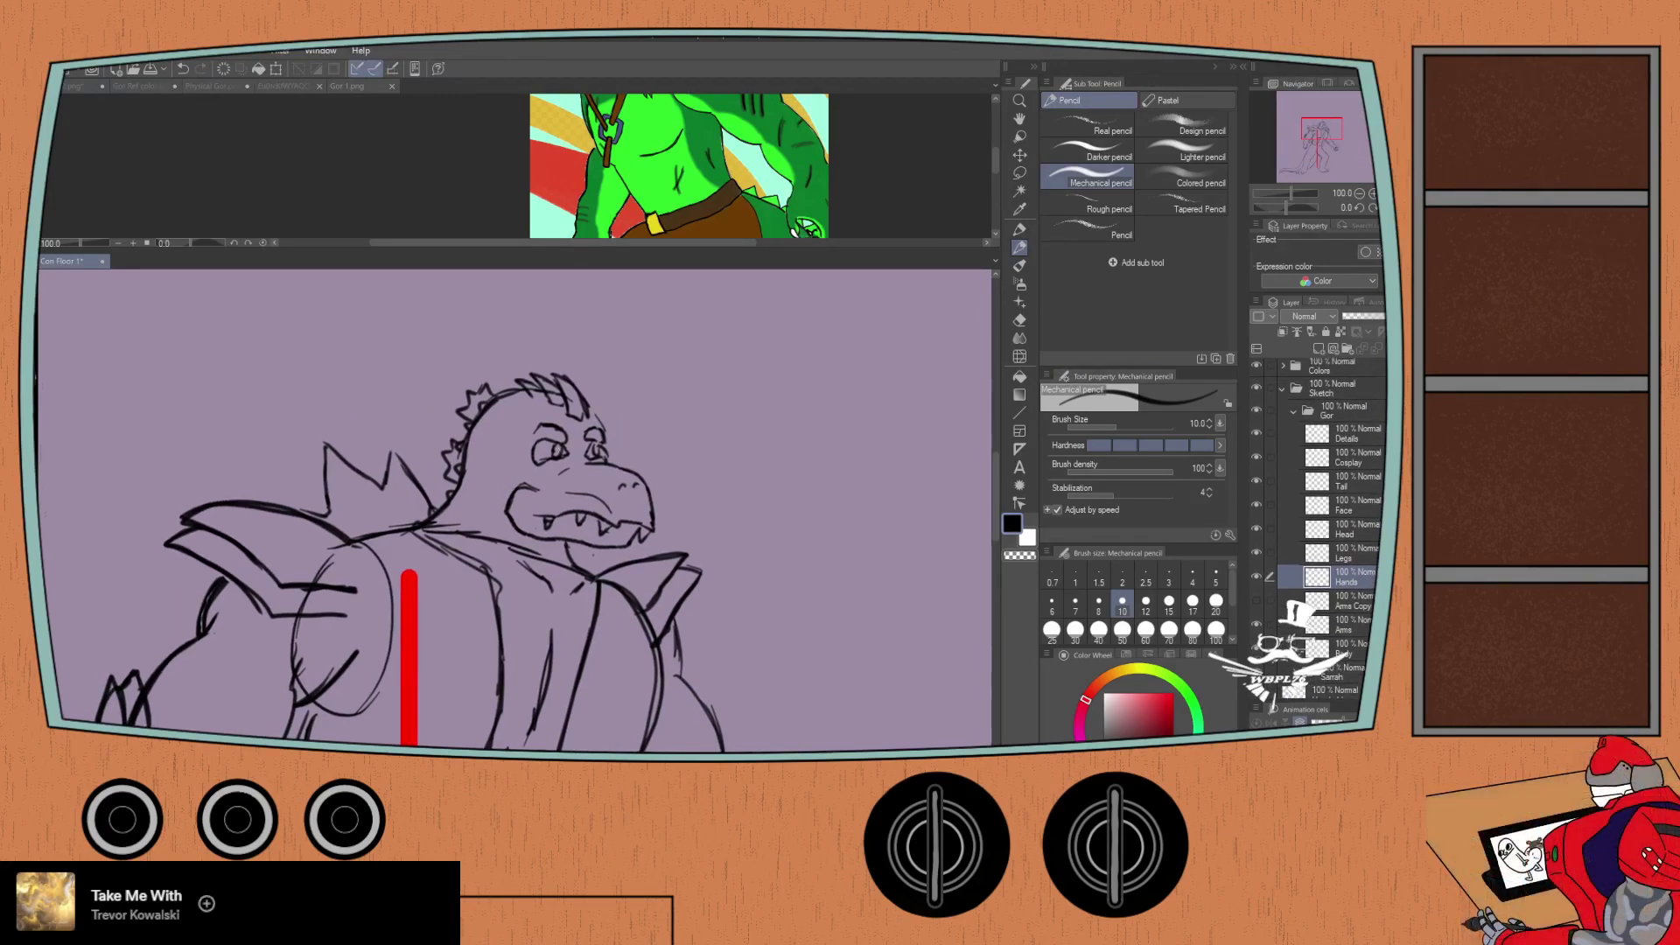
pyautogui.click(1342, 507)
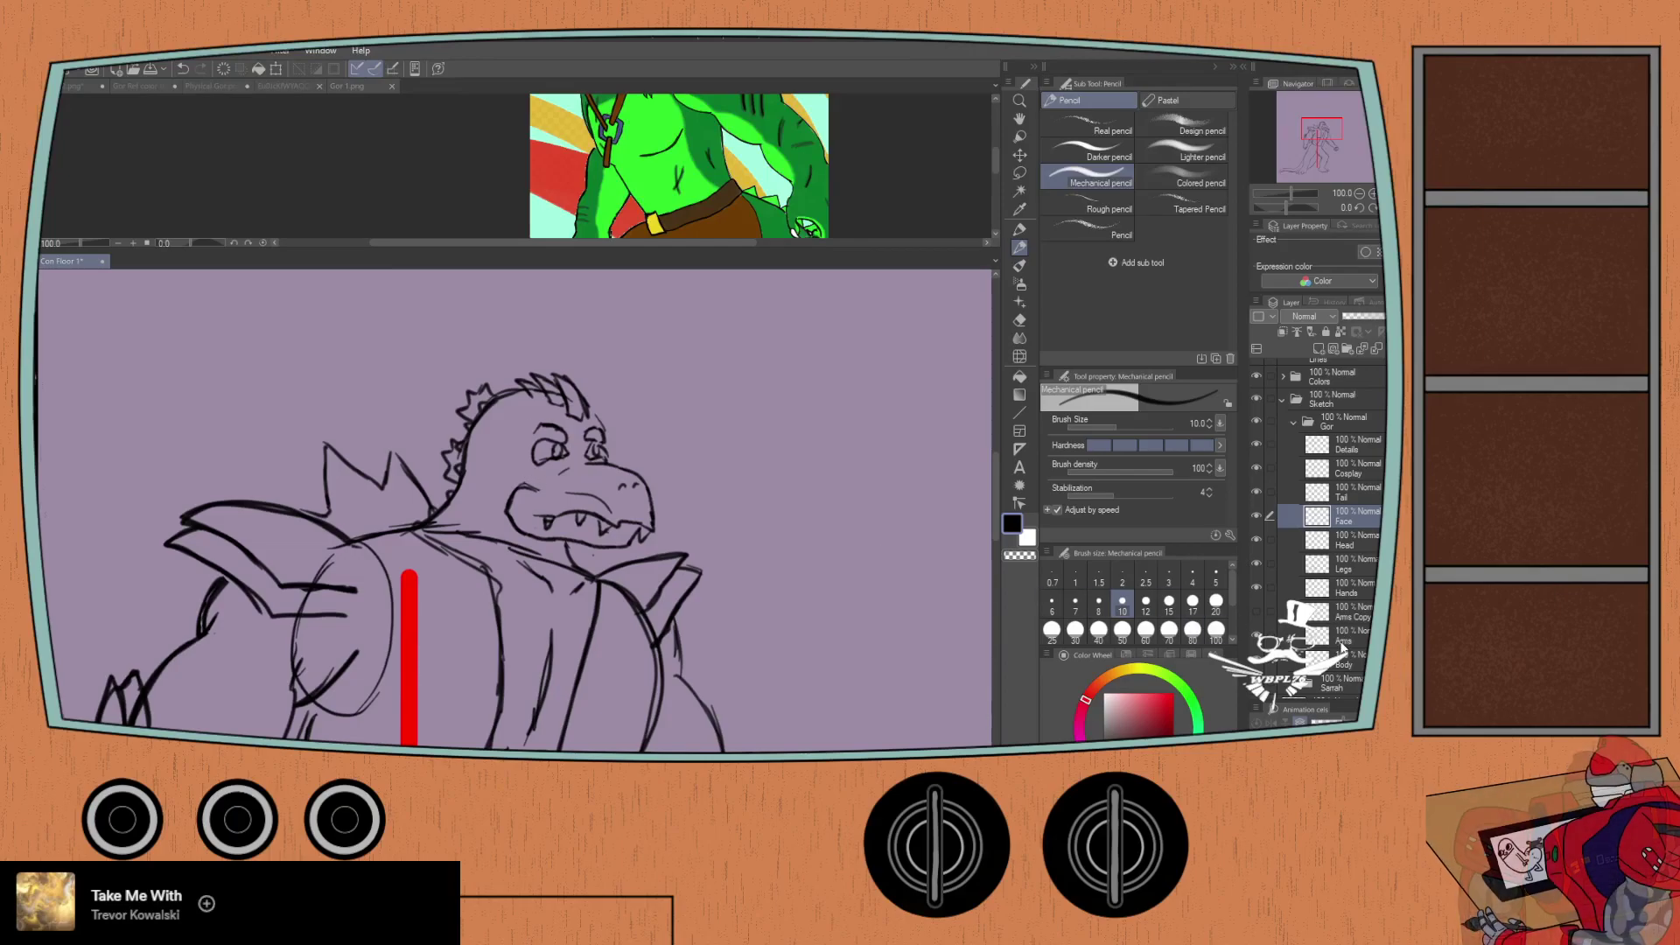
pyautogui.click(1341, 615)
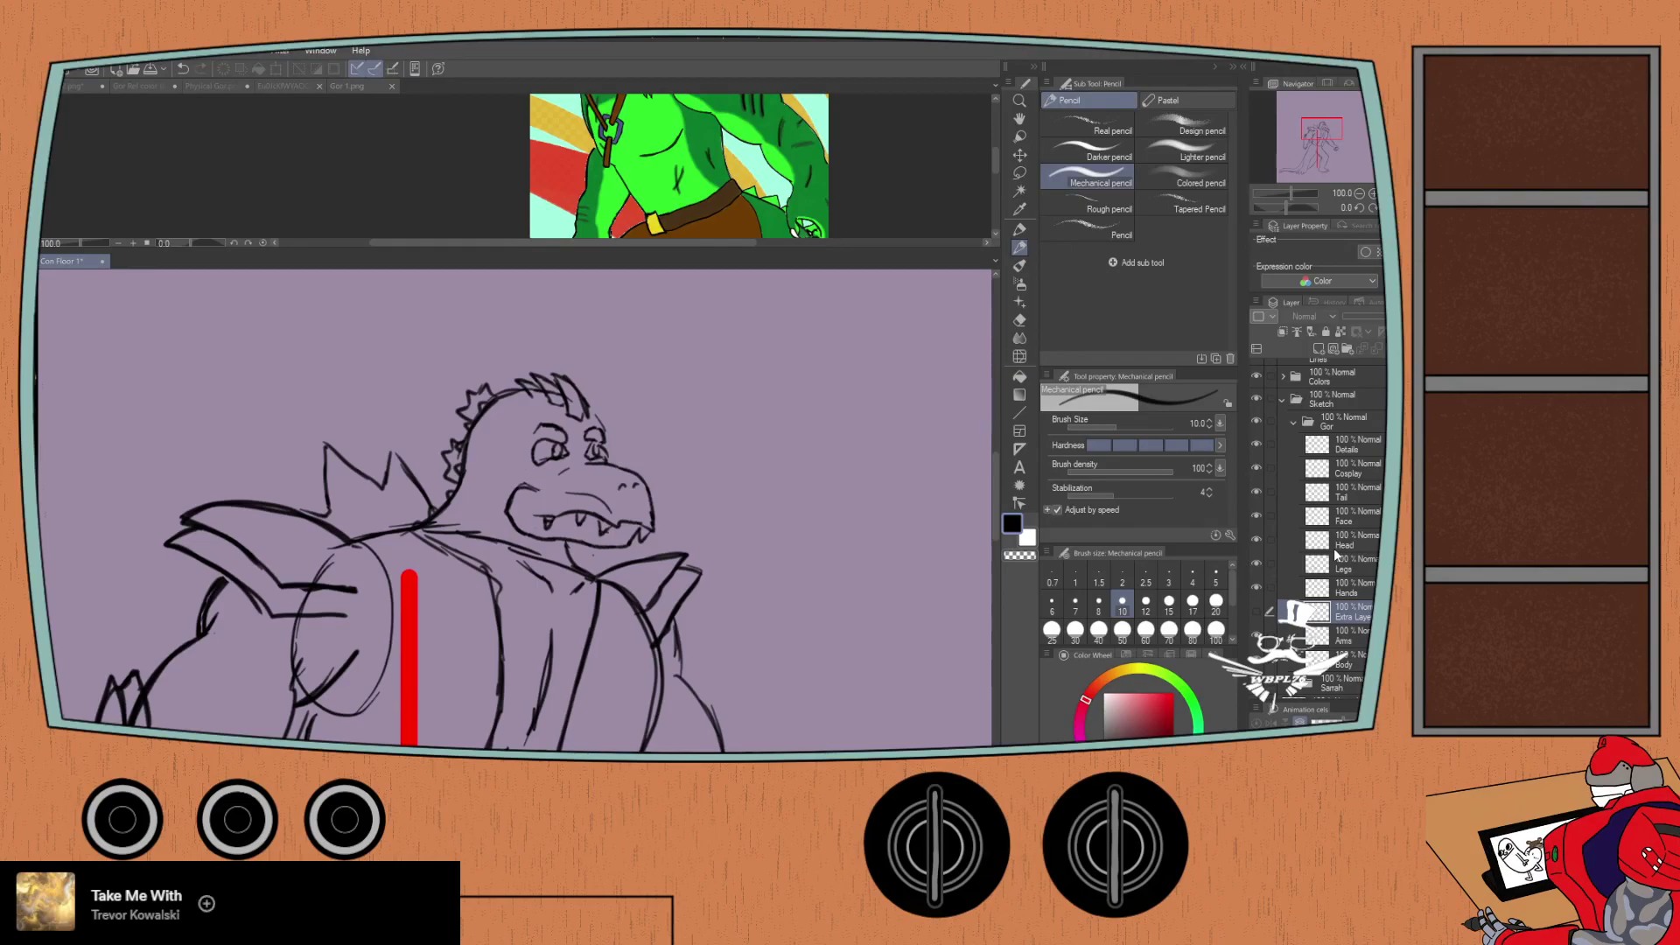
pyautogui.scroll(-1, 506, 540)
pyautogui.moveTo(503, 541); pyautogui.dragTo(518, 328)
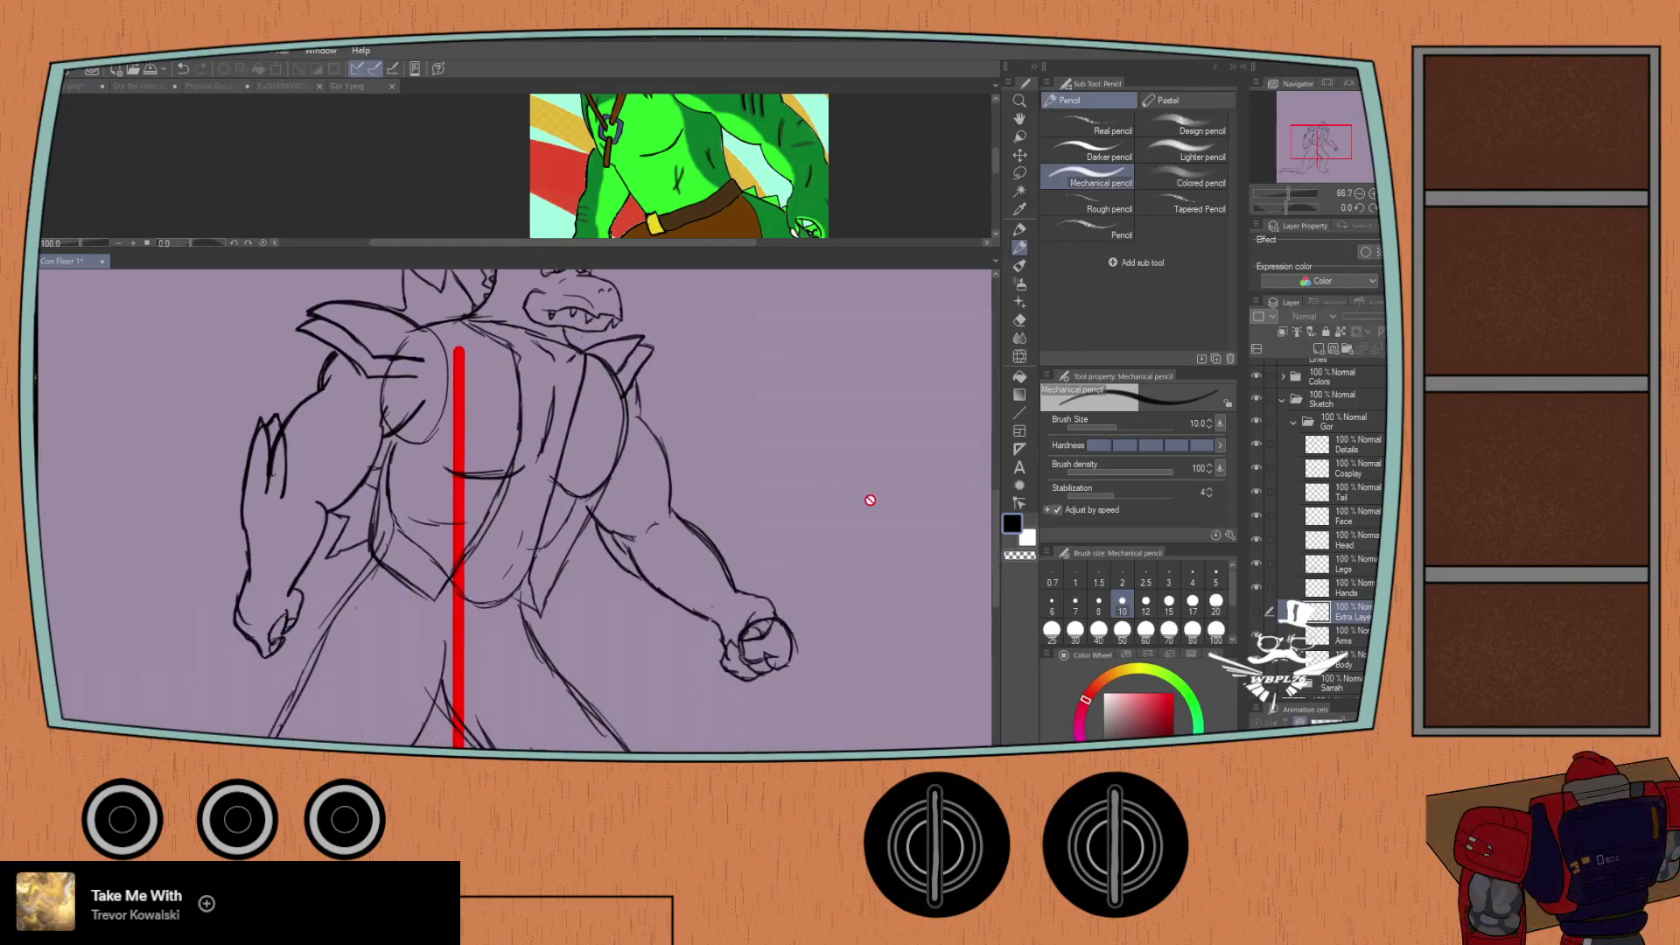
pyautogui.press('e')
pyautogui.moveTo(577, 551)
pyautogui.mouseDown()
pyautogui.moveTo(596, 490)
pyautogui.moveTo(581, 564)
pyautogui.moveTo(600, 608)
pyautogui.moveTo(630, 555)
pyautogui.moveTo(635, 495)
pyautogui.moveTo(662, 511)
pyautogui.moveTo(697, 641)
pyautogui.moveTo(725, 542)
pyautogui.moveTo(756, 567)
pyautogui.moveTo(777, 666)
pyautogui.moveTo(732, 575)
pyautogui.moveTo(623, 525)
pyautogui.moveTo(704, 560)
pyautogui.moveTo(660, 430)
pyautogui.moveTo(649, 453)
pyautogui.moveTo(638, 431)
pyautogui.moveTo(644, 383)
pyautogui.moveTo(600, 499)
pyautogui.moveTo(630, 382)
pyautogui.moveTo(574, 512)
pyautogui.moveTo(556, 415)
pyautogui.moveTo(561, 458)
pyautogui.mouseUp()
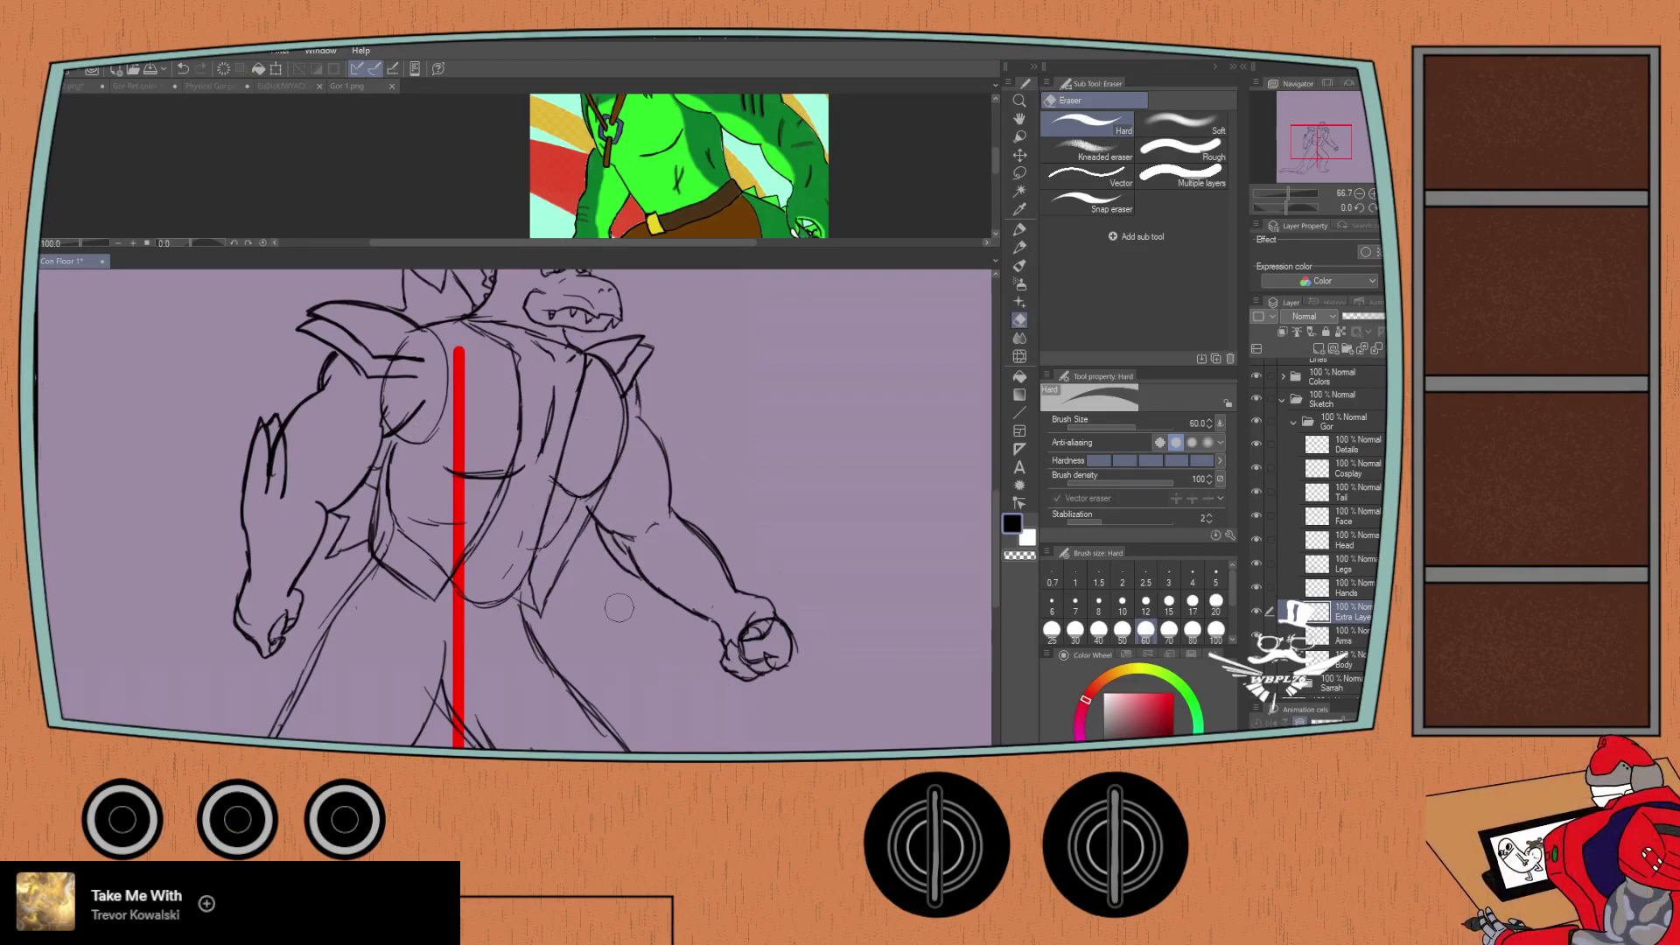
pyautogui.hotkey('ctrl', 't')
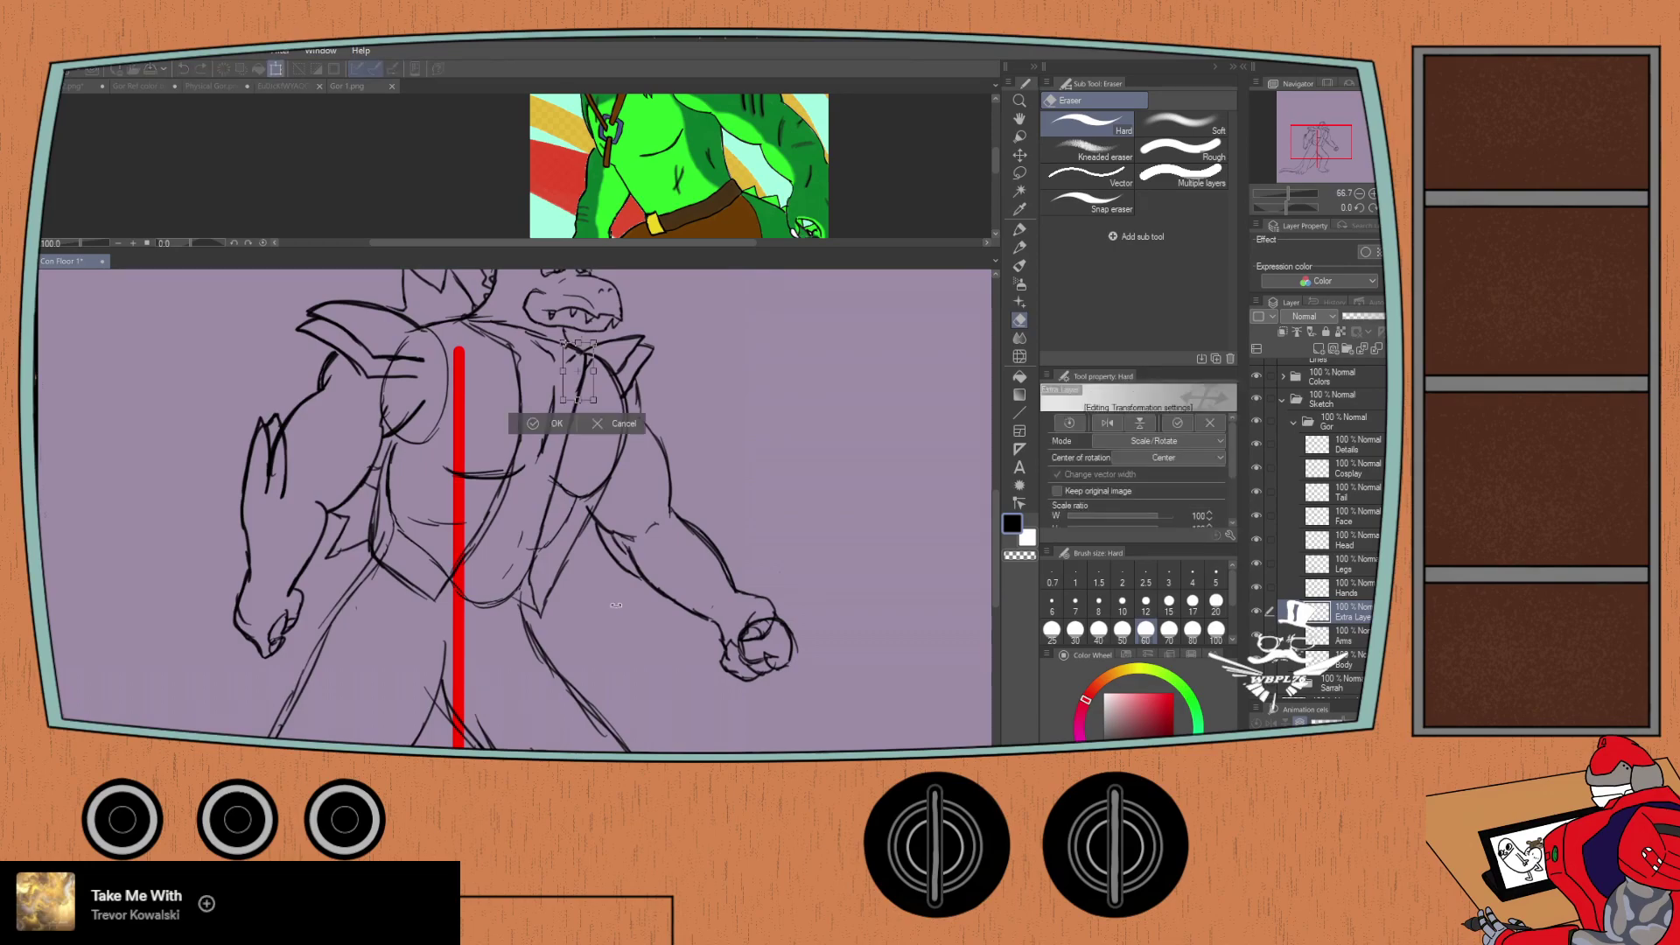
pyautogui.click(614, 426)
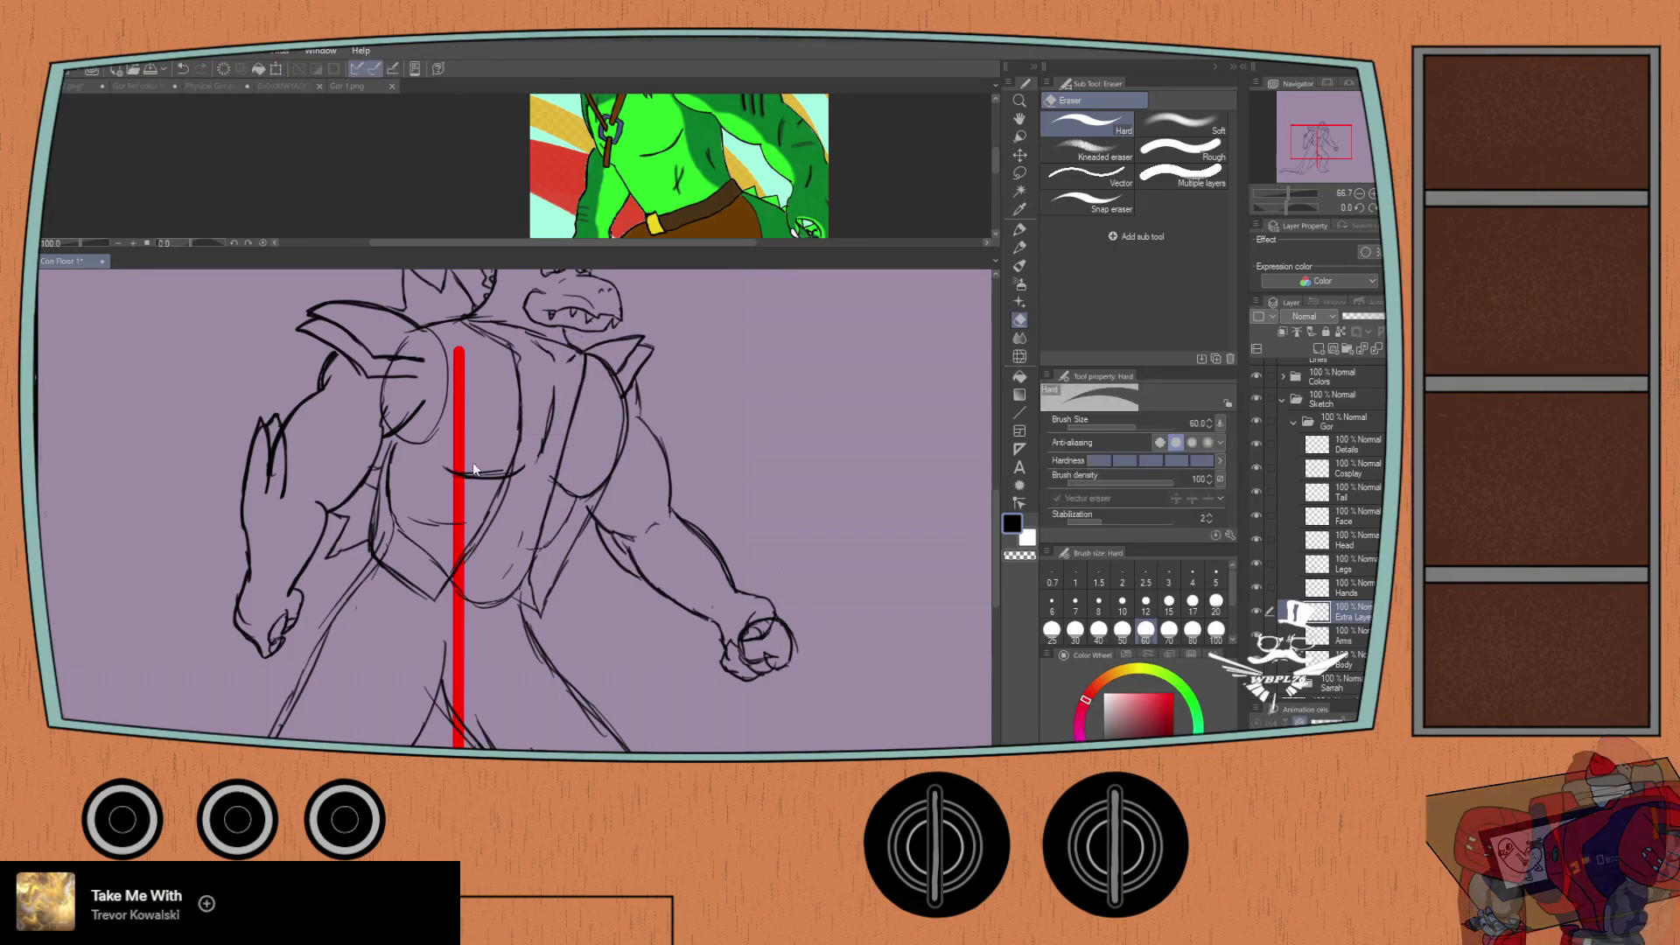
# Step: Redraw the top of the snout and jaw with the Mechanical pencil
pyautogui.moveTo(500, 448); pyautogui.dragTo(514, 581)
pyautogui.scroll(2, 539, 451)
pyautogui.press('p')
pyautogui.press('p')
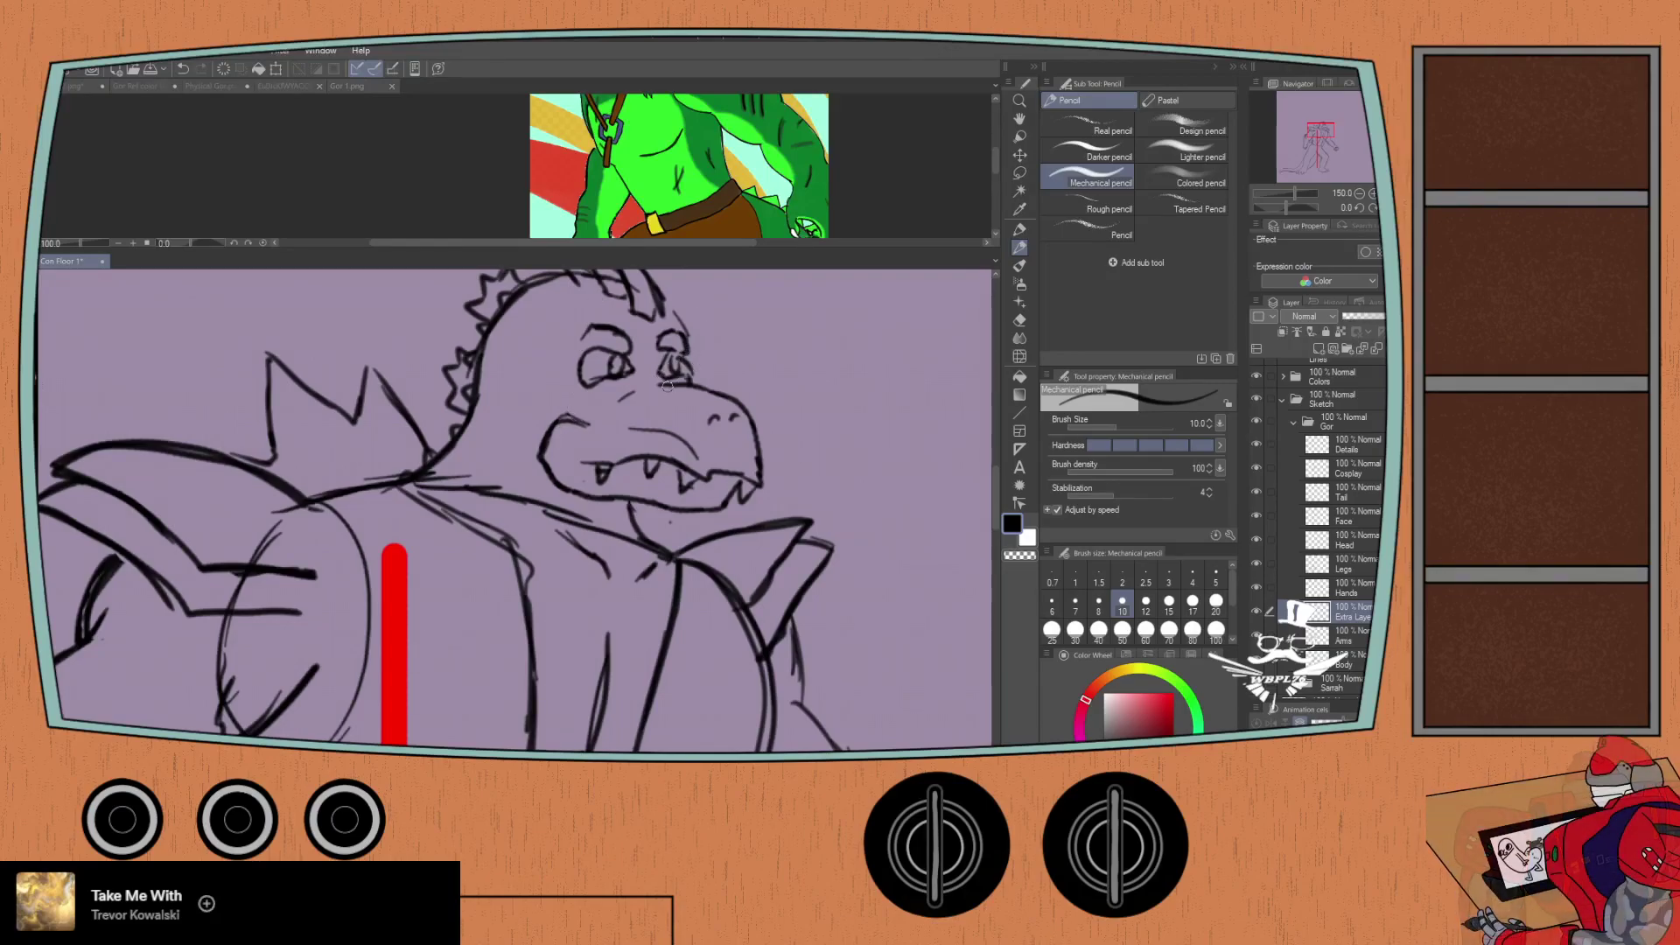
pyautogui.moveTo(659, 385)
pyautogui.mouseDown()
pyautogui.moveTo(726, 396)
pyautogui.moveTo(756, 488)
pyautogui.moveTo(673, 479)
pyautogui.moveTo(699, 485)
pyautogui.moveTo(644, 452)
pyautogui.moveTo(551, 455)
pyautogui.mouseUp()
# Step: Redraw the upper lip, hide the Face layer, and fill the open mouth with upper and lower teeth
pyautogui.hotkey('ctrl', 'z')
pyautogui.hotkey('ctrl', 'z')
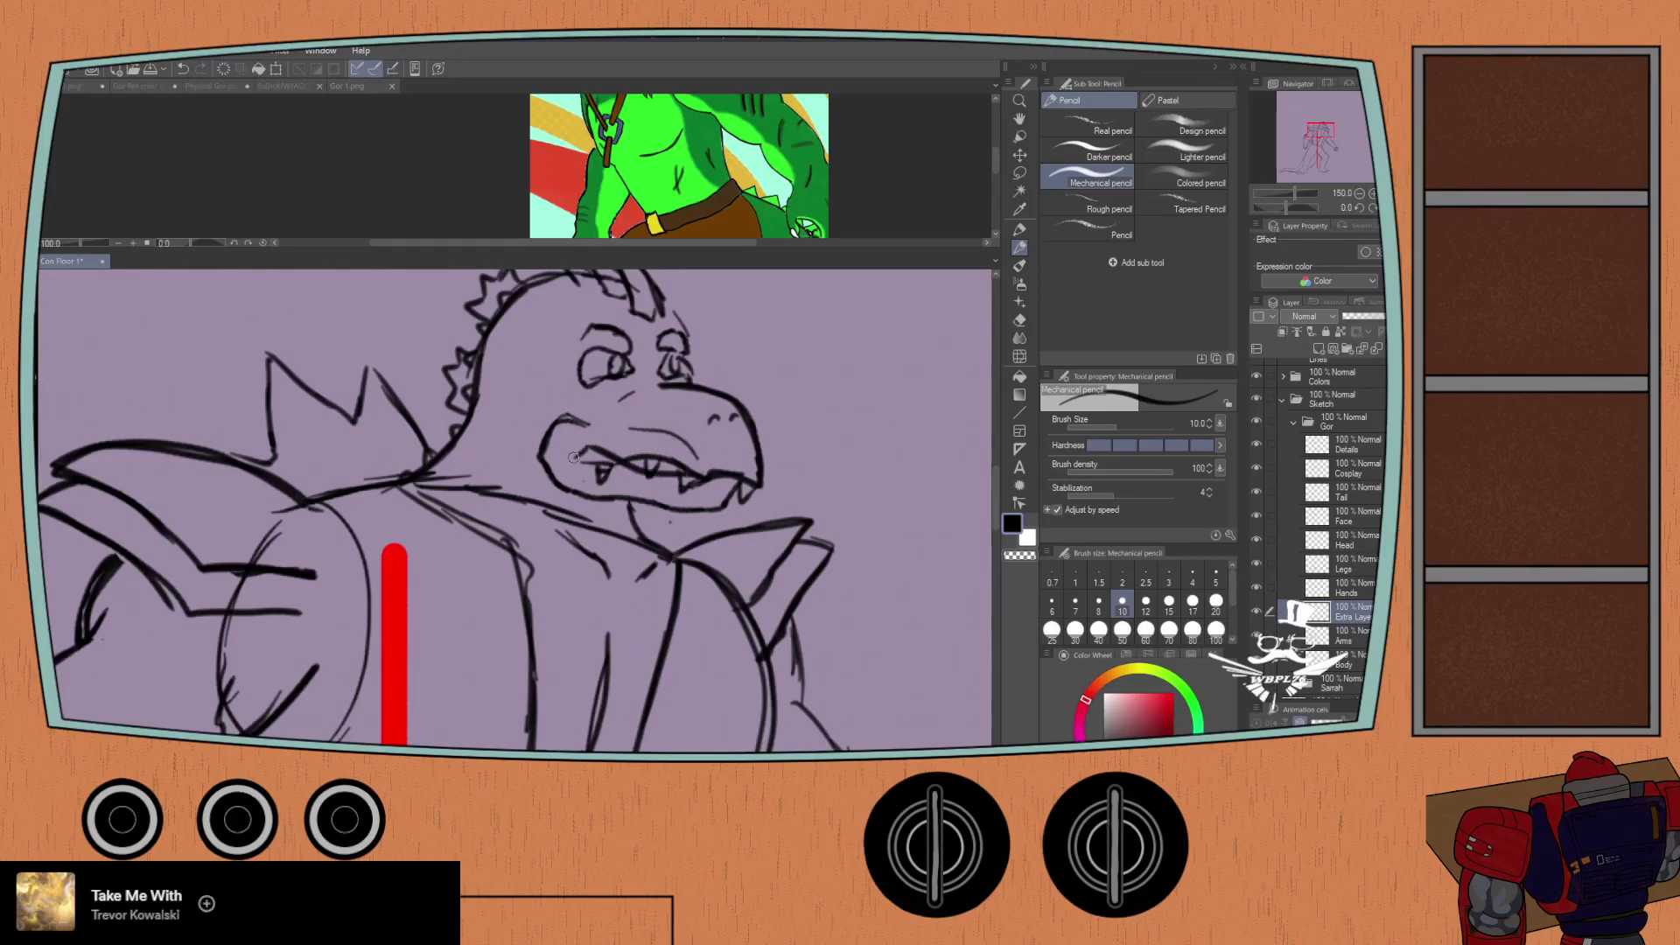
pyautogui.moveTo(577, 451)
pyautogui.mouseDown()
pyautogui.moveTo(671, 473)
pyautogui.moveTo(576, 472)
pyautogui.moveTo(593, 479)
pyautogui.moveTo(704, 510)
pyautogui.moveTo(592, 482)
pyautogui.moveTo(556, 416)
pyautogui.moveTo(526, 465)
pyautogui.moveTo(548, 495)
pyautogui.moveTo(715, 516)
pyautogui.mouseUp()
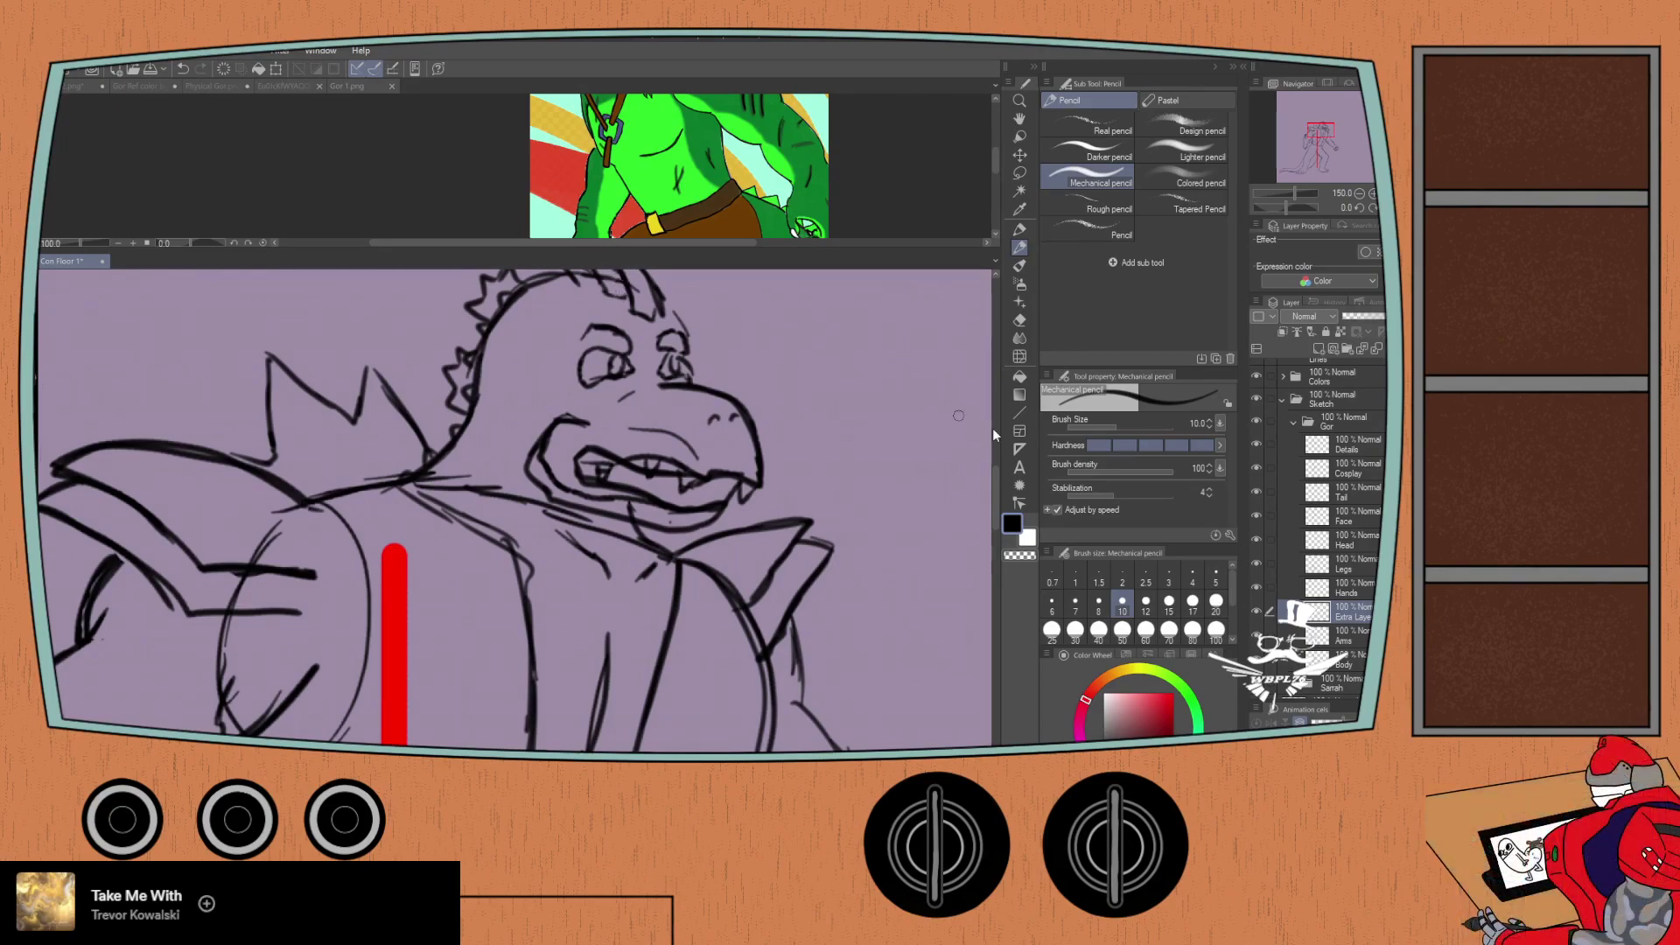
pyautogui.click(1257, 514)
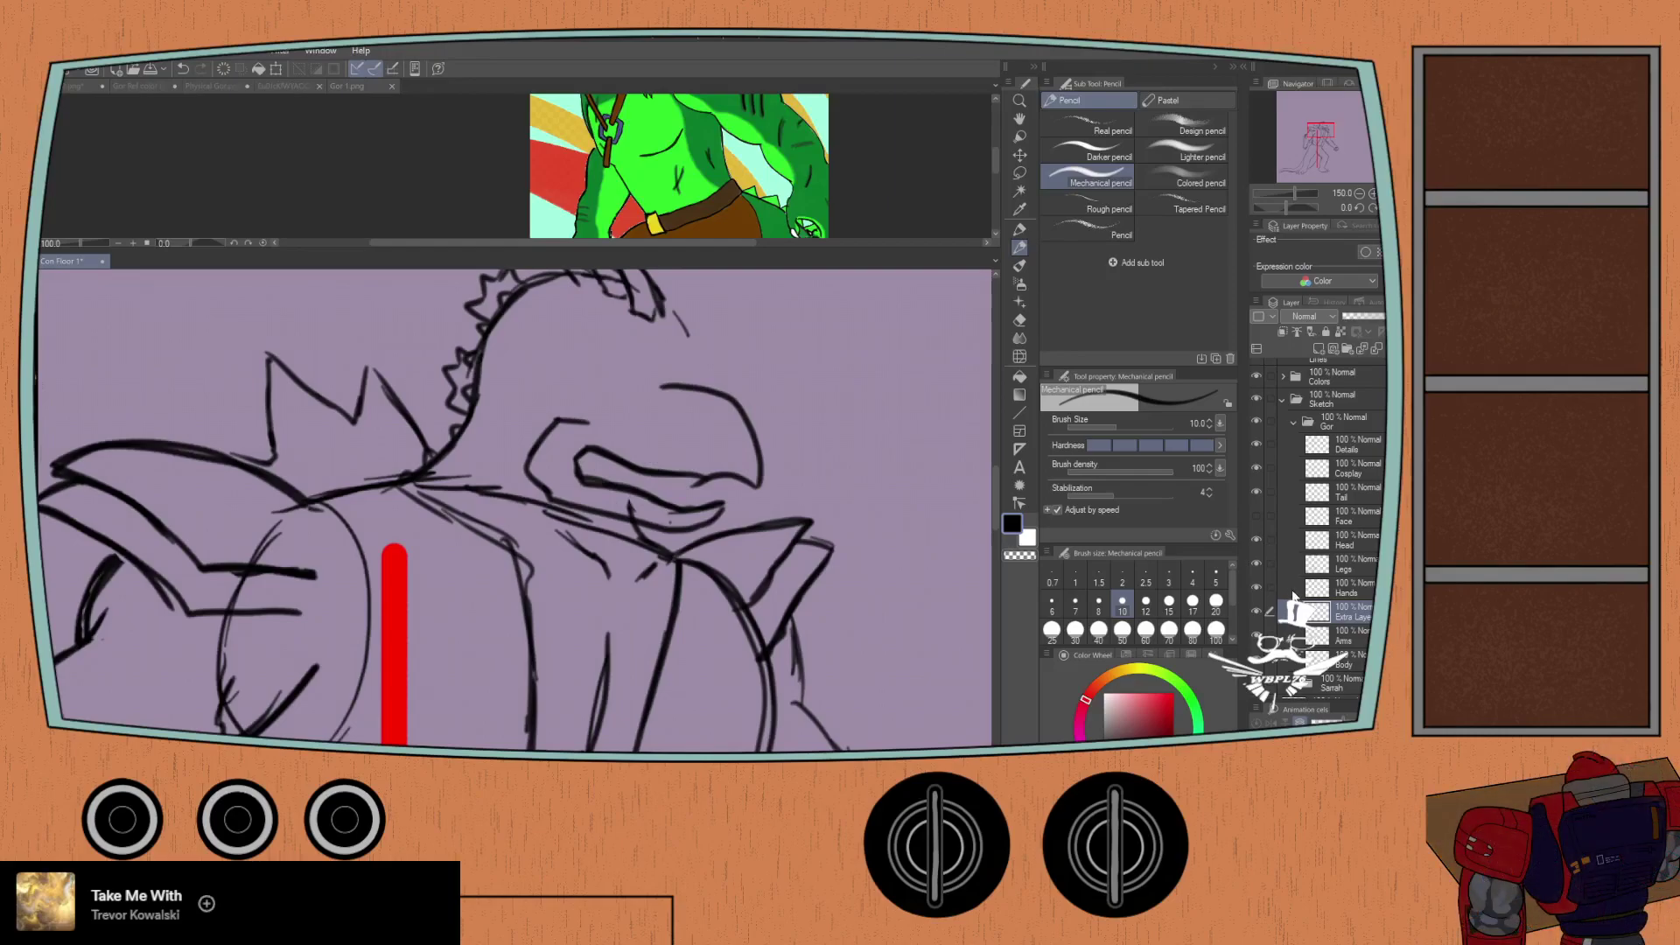
pyautogui.moveTo(680, 477); pyautogui.dragTo(745, 499)
pyautogui.moveTo(645, 474)
pyautogui.mouseDown()
pyautogui.moveTo(653, 487)
pyautogui.moveTo(609, 460)
pyautogui.moveTo(612, 483)
pyautogui.moveTo(663, 492)
pyautogui.mouseUp()
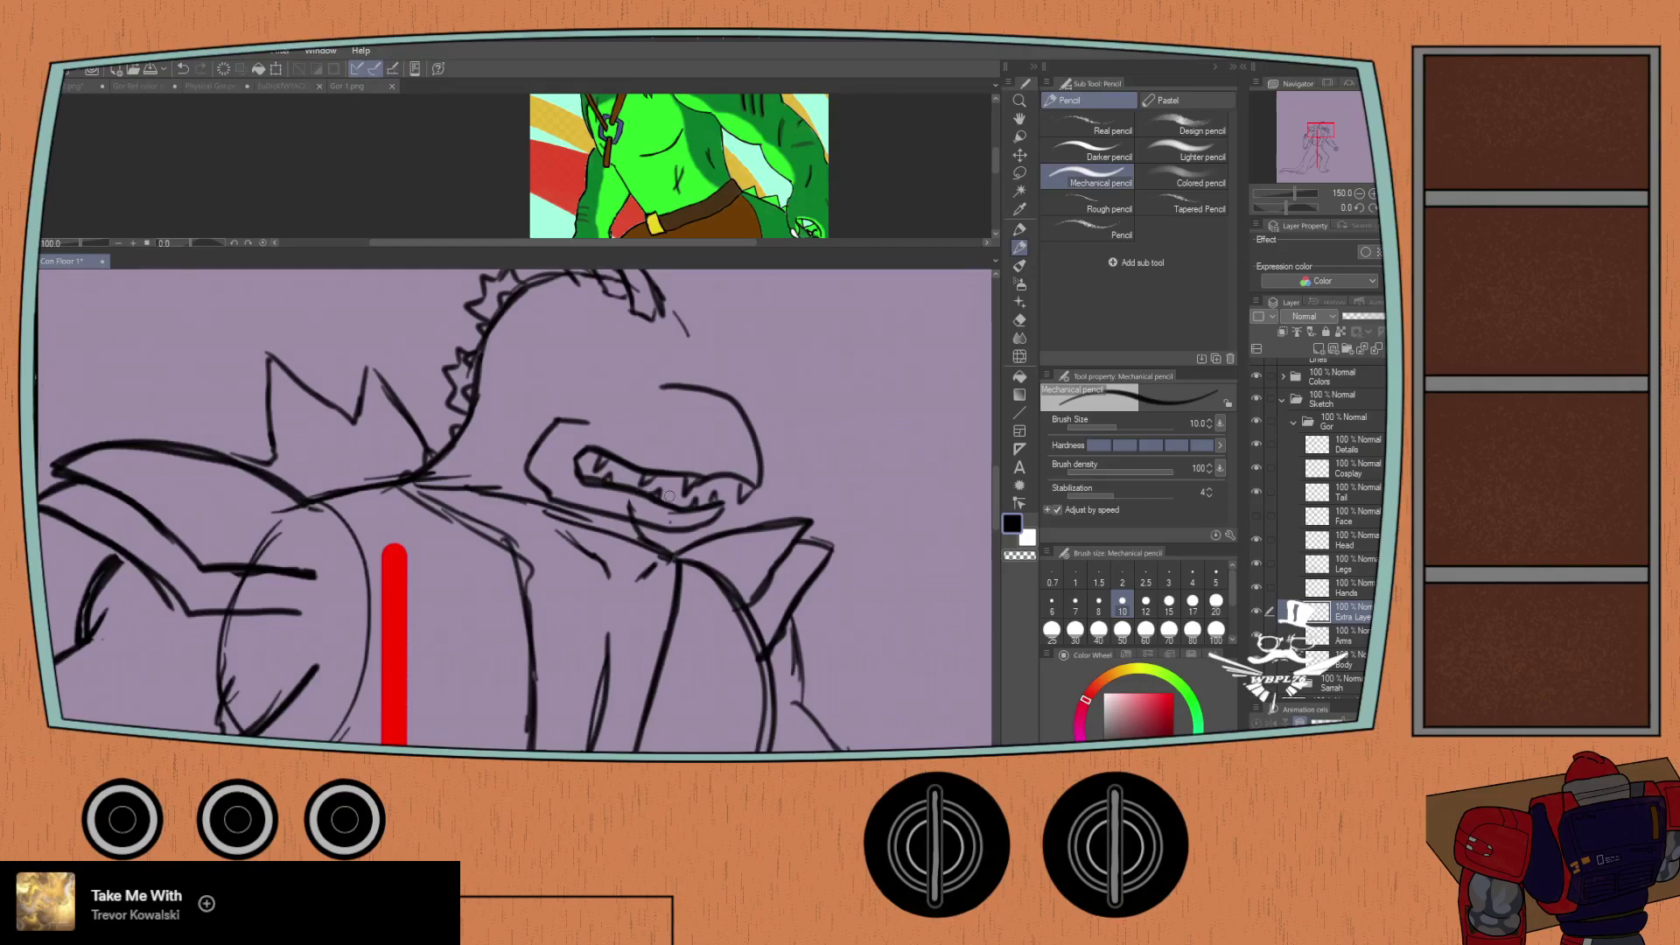
pyautogui.moveTo(665, 499); pyautogui.dragTo(682, 491)
pyautogui.moveTo(685, 502)
pyautogui.mouseDown()
pyautogui.moveTo(655, 493)
pyautogui.moveTo(699, 499)
pyautogui.mouseUp()
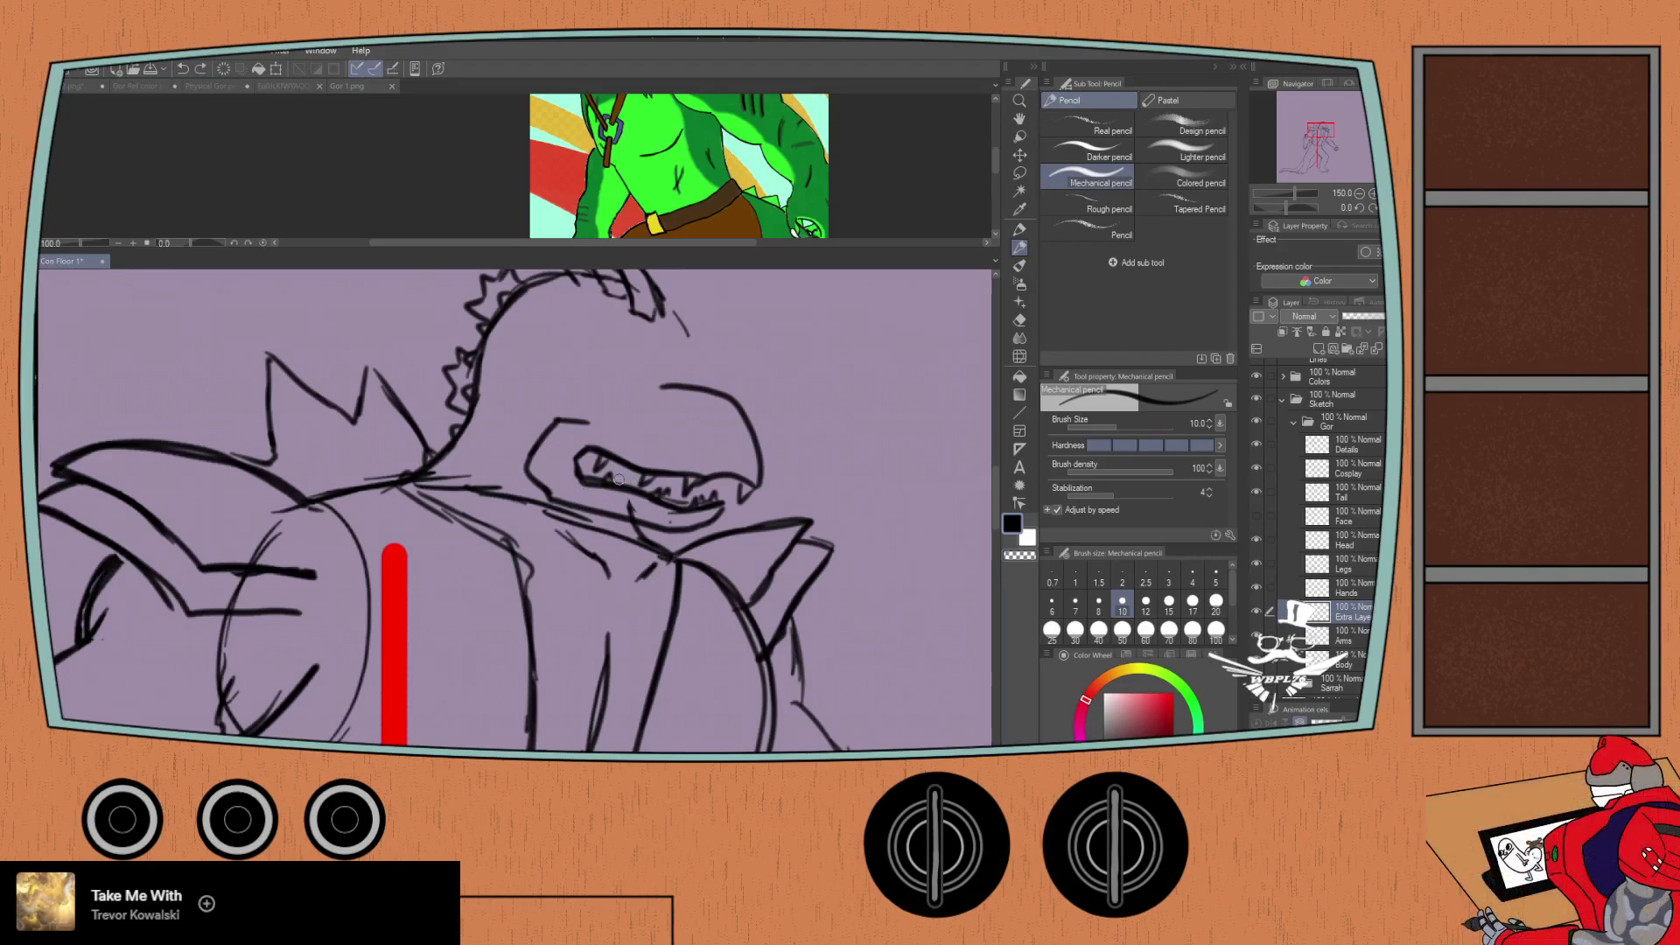
pyautogui.moveTo(619, 483)
pyautogui.mouseDown()
pyautogui.moveTo(607, 458)
pyautogui.moveTo(629, 482)
pyautogui.moveTo(680, 488)
pyautogui.mouseUp()
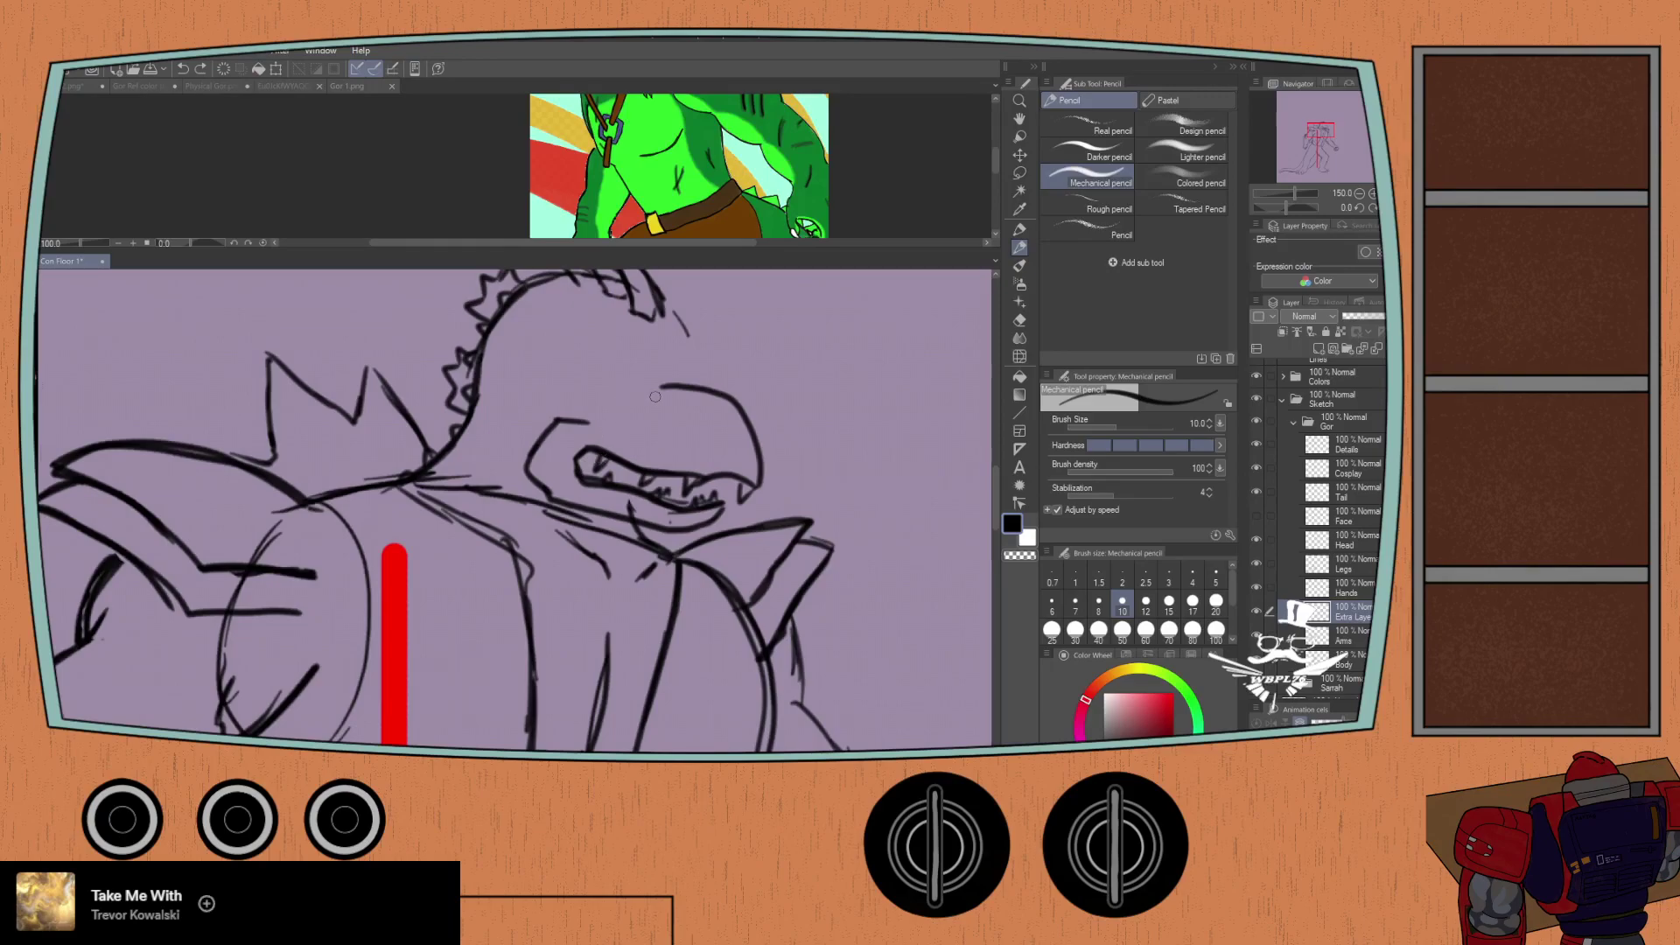
# Step: Draw a brow above the snout, compare with the Face layer's eyes, and pan the reference to the head
pyautogui.moveTo(698, 427); pyautogui.dragTo(715, 421)
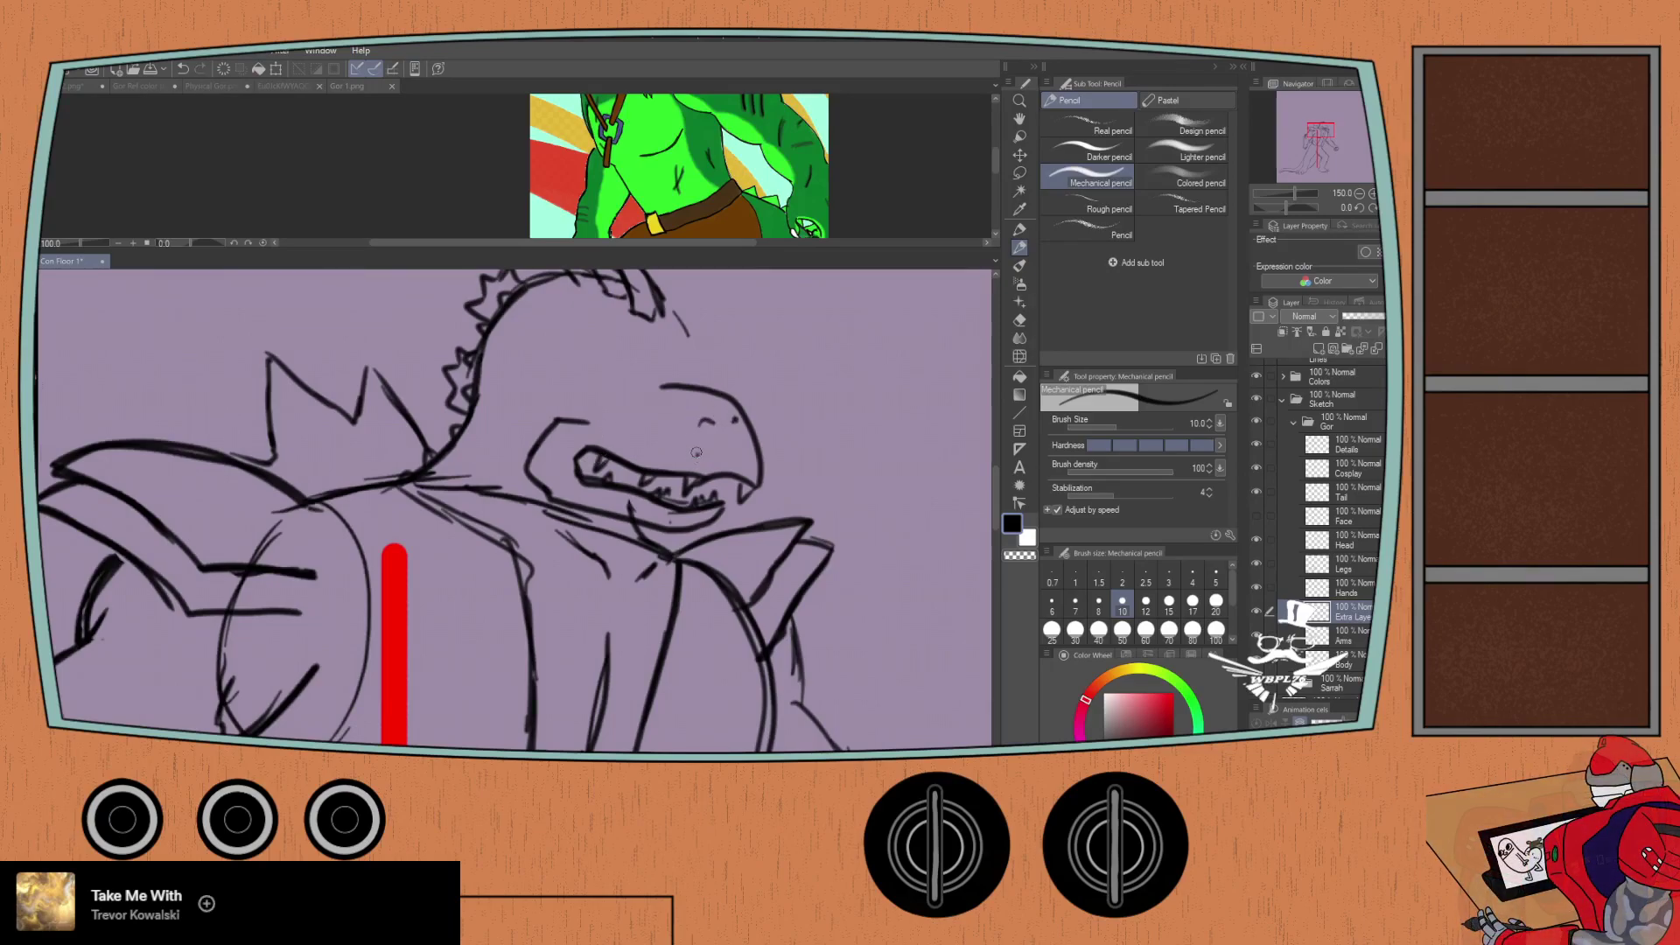
pyautogui.moveTo(687, 434); pyautogui.dragTo(609, 401)
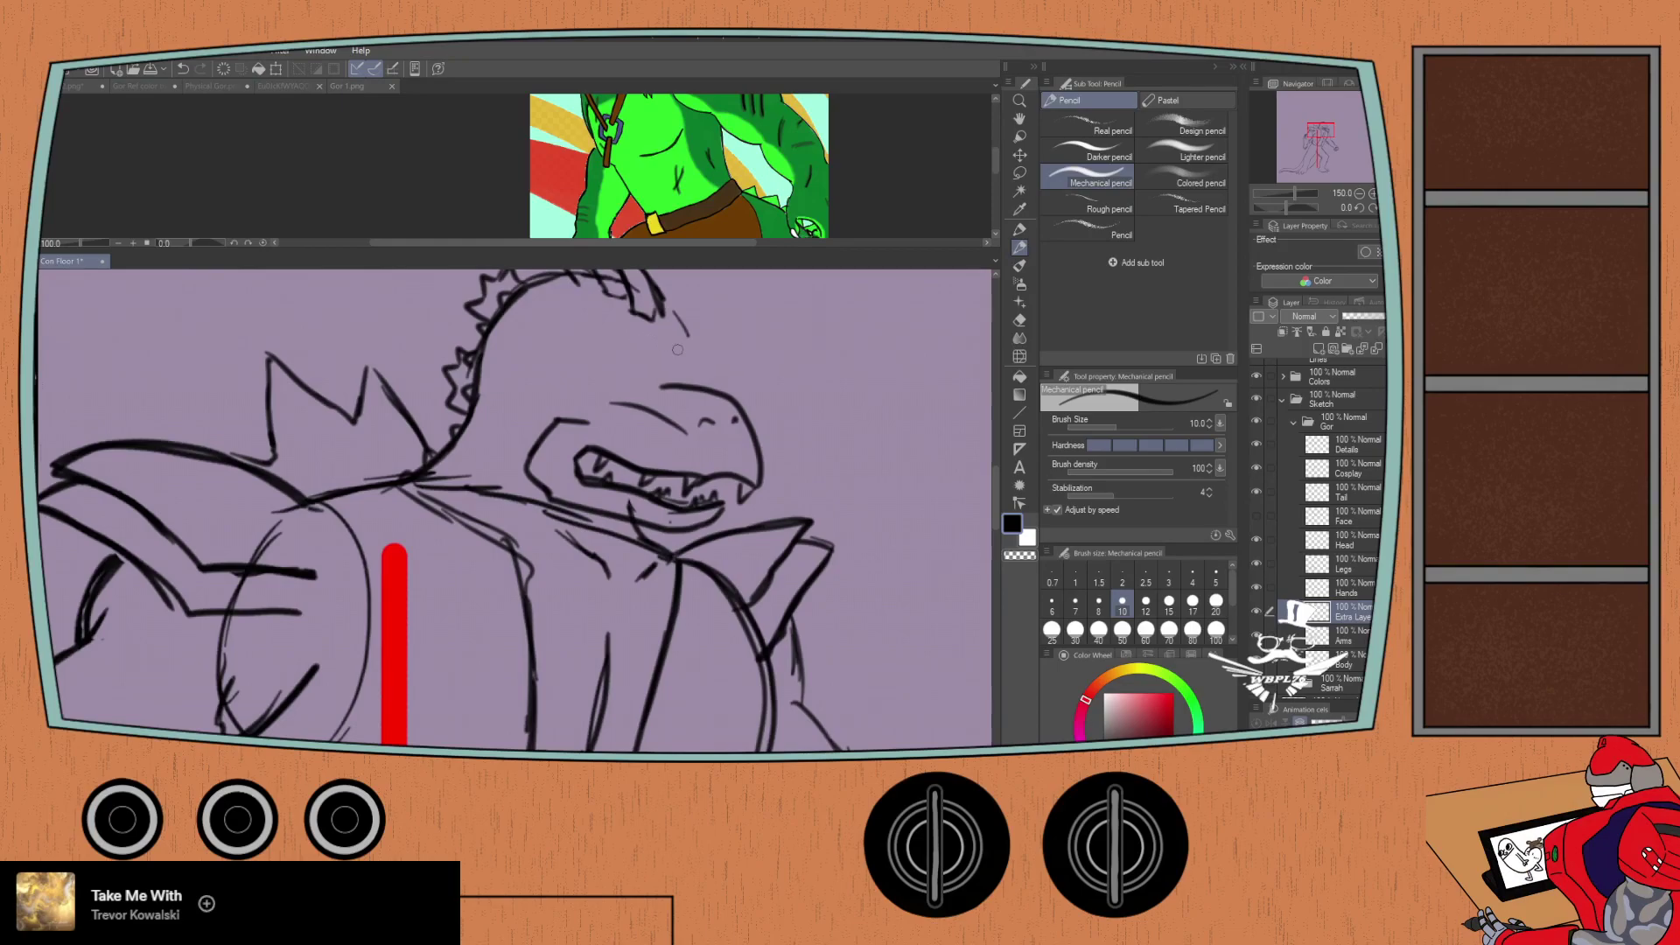
pyautogui.click(1257, 516)
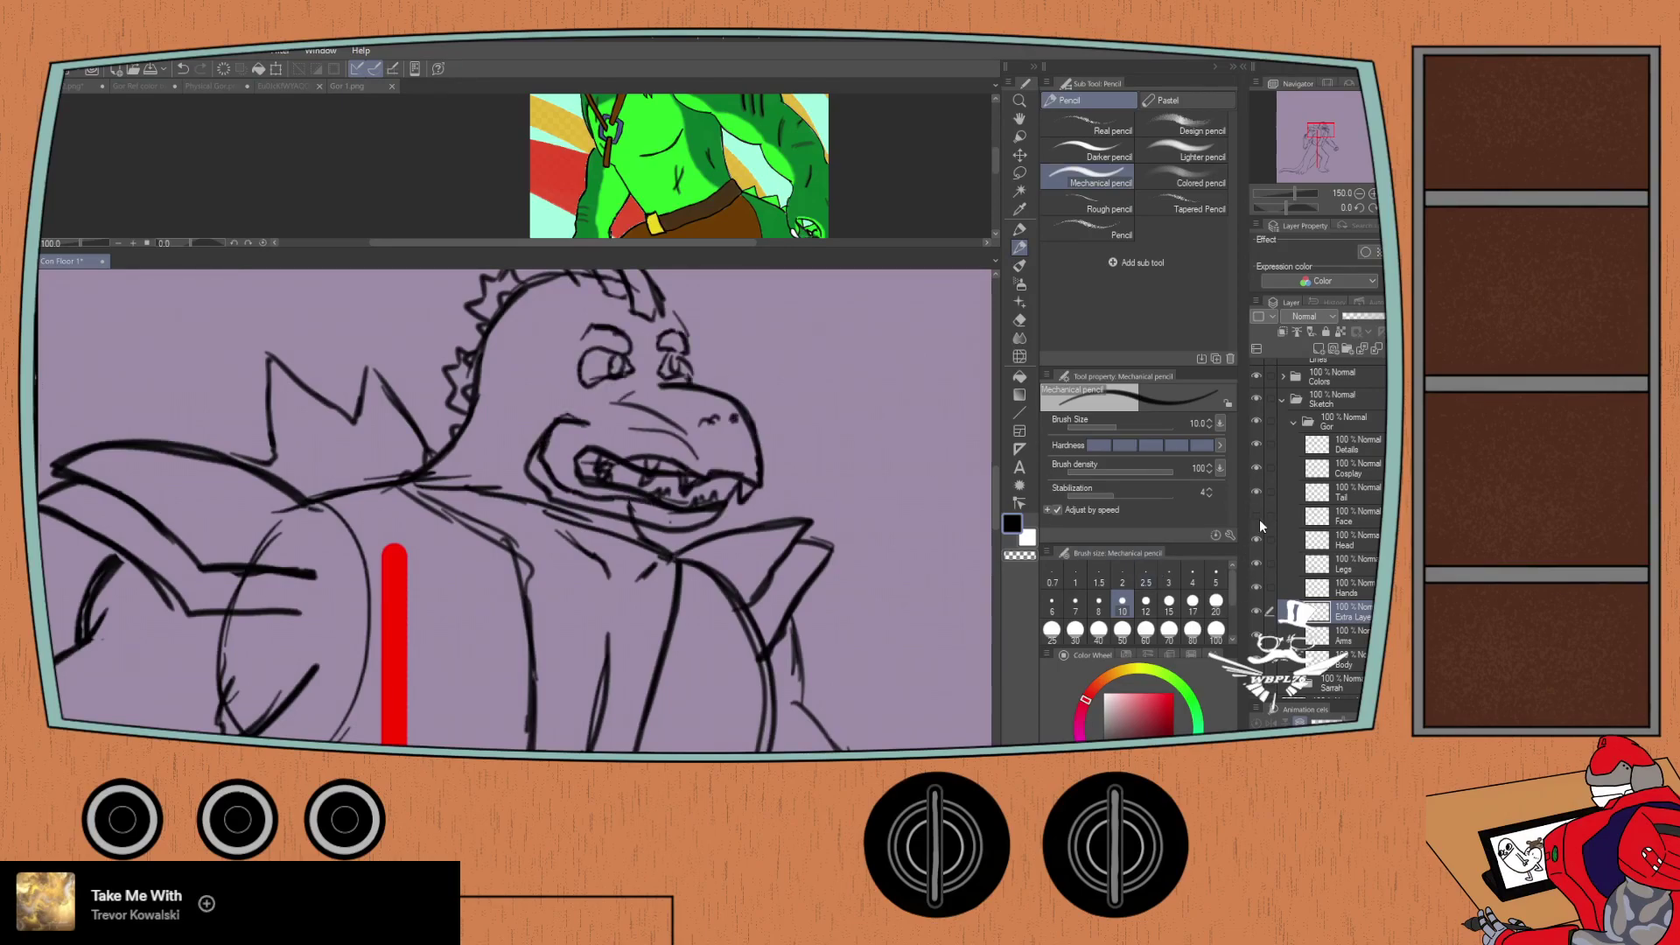
pyautogui.click(1258, 518)
pyautogui.click(1257, 514)
pyautogui.moveTo(627, 353)
pyautogui.mouseDown()
pyautogui.moveTo(595, 346)
pyautogui.moveTo(583, 390)
pyautogui.moveTo(640, 363)
pyautogui.moveTo(636, 380)
pyautogui.mouseUp()
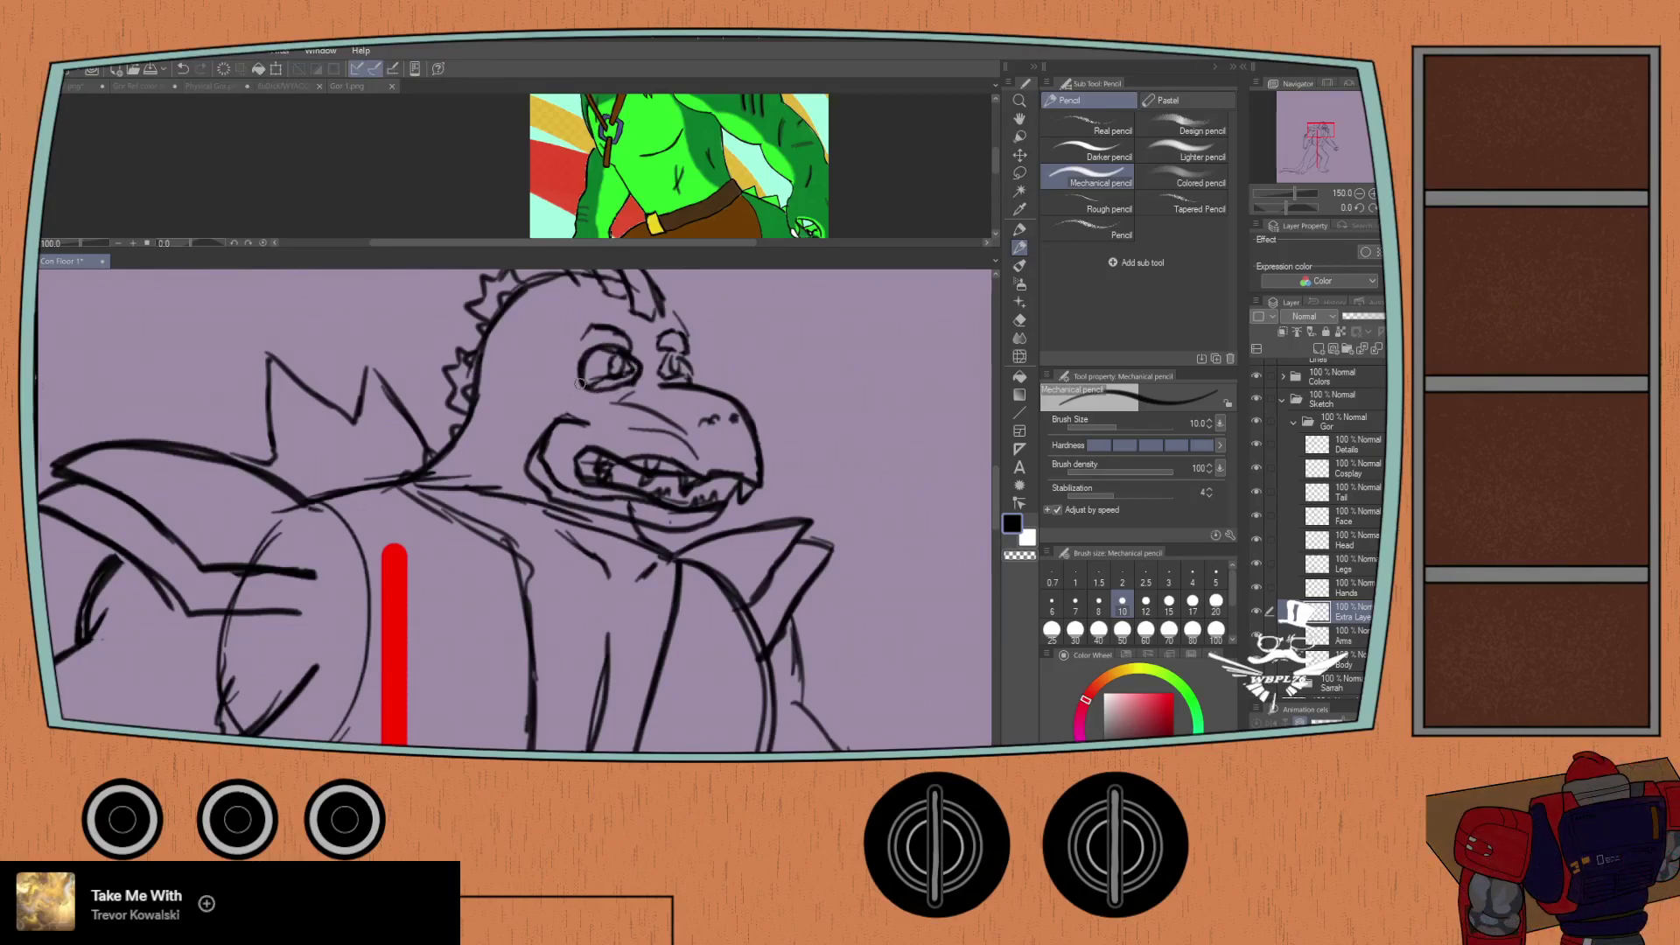
pyautogui.hotkey('ctrl', 'z')
pyautogui.hotkey('ctrl', 'z')
pyautogui.hotkey('ctrl', 'z')
pyautogui.hotkey('ctrl', 'z')
pyautogui.hotkey('ctrl', 'z')
pyautogui.hotkey('ctrl', 'z')
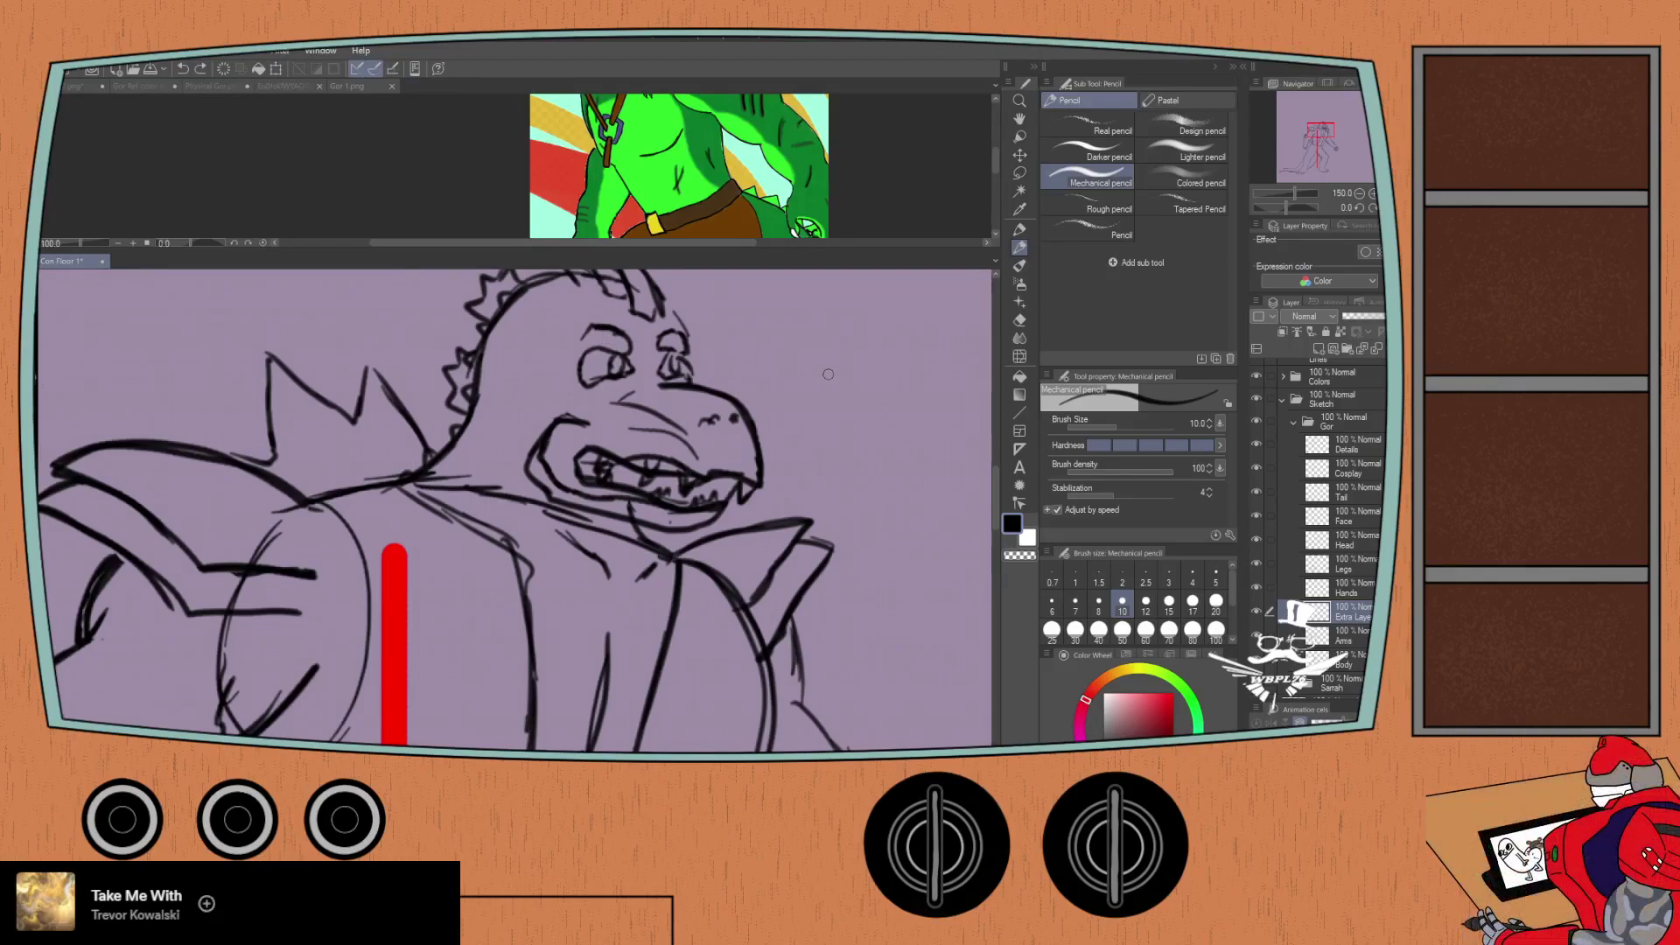
pyautogui.click(438, 159)
pyautogui.moveTo(427, 139); pyautogui.dragTo(443, 206)
# Step: Start a second head right of the main one with an angled brow and eye strokes
pyautogui.click(995, 481)
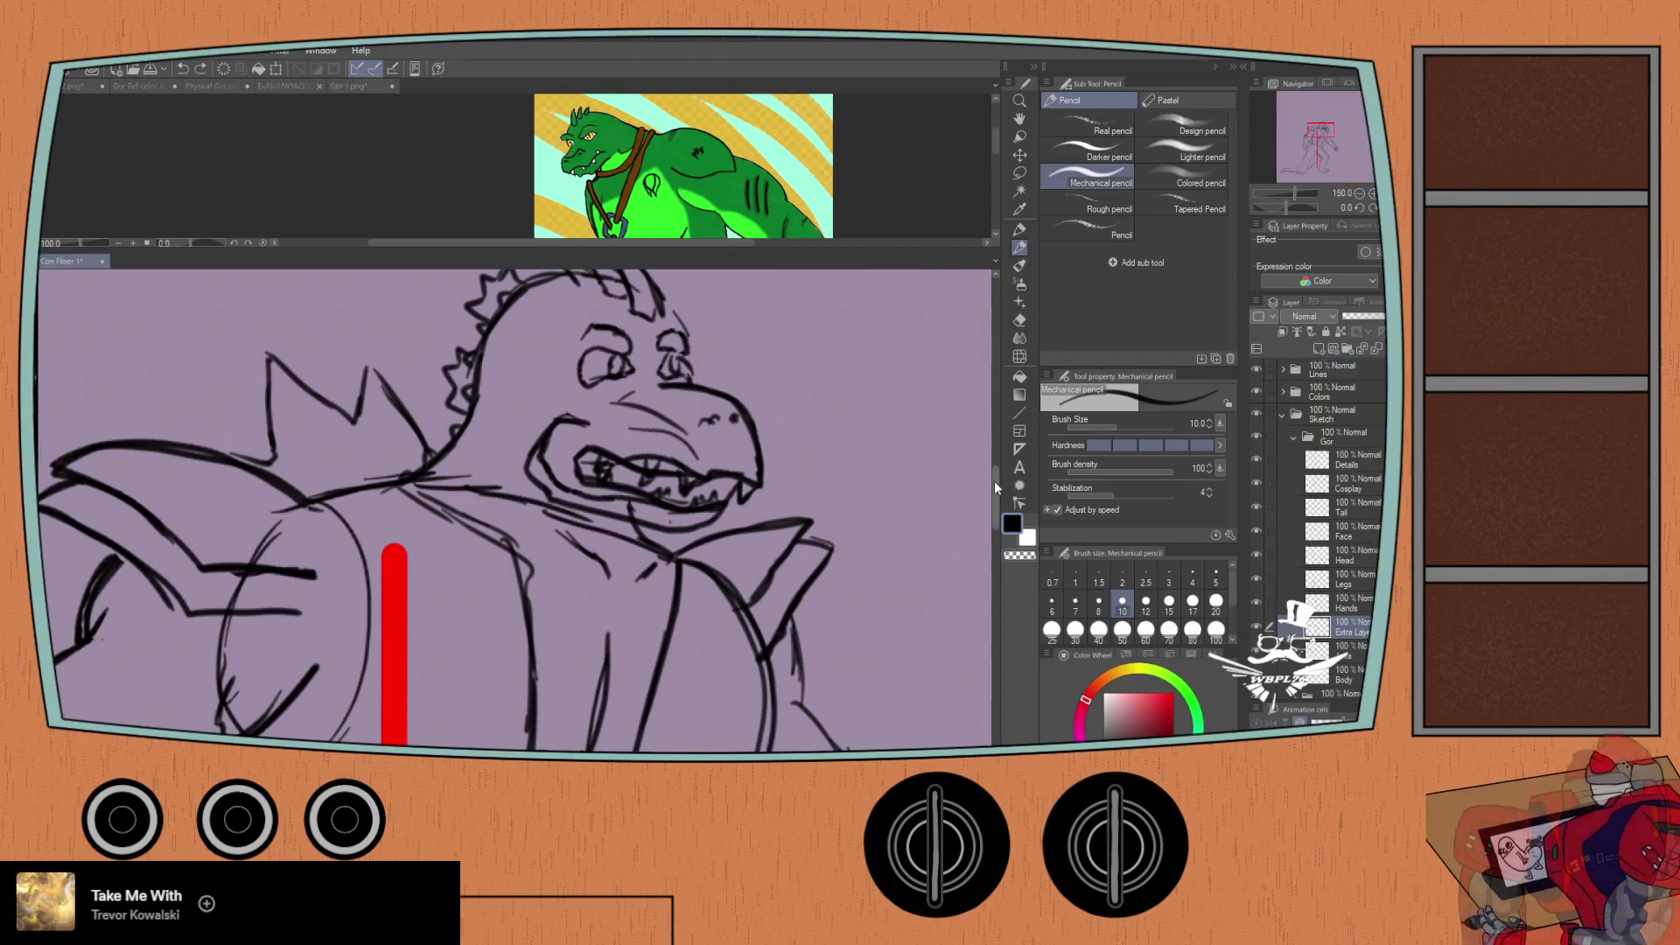
pyautogui.moveTo(804, 392)
pyautogui.mouseDown()
pyautogui.moveTo(784, 339)
pyautogui.moveTo(767, 351)
pyautogui.moveTo(782, 375)
pyautogui.moveTo(807, 372)
pyautogui.moveTo(803, 400)
pyautogui.moveTo(799, 370)
pyautogui.moveTo(799, 385)
pyautogui.moveTo(835, 373)
pyautogui.moveTo(791, 309)
pyautogui.mouseUp()
pyautogui.hotkey('ctrl', 'z')
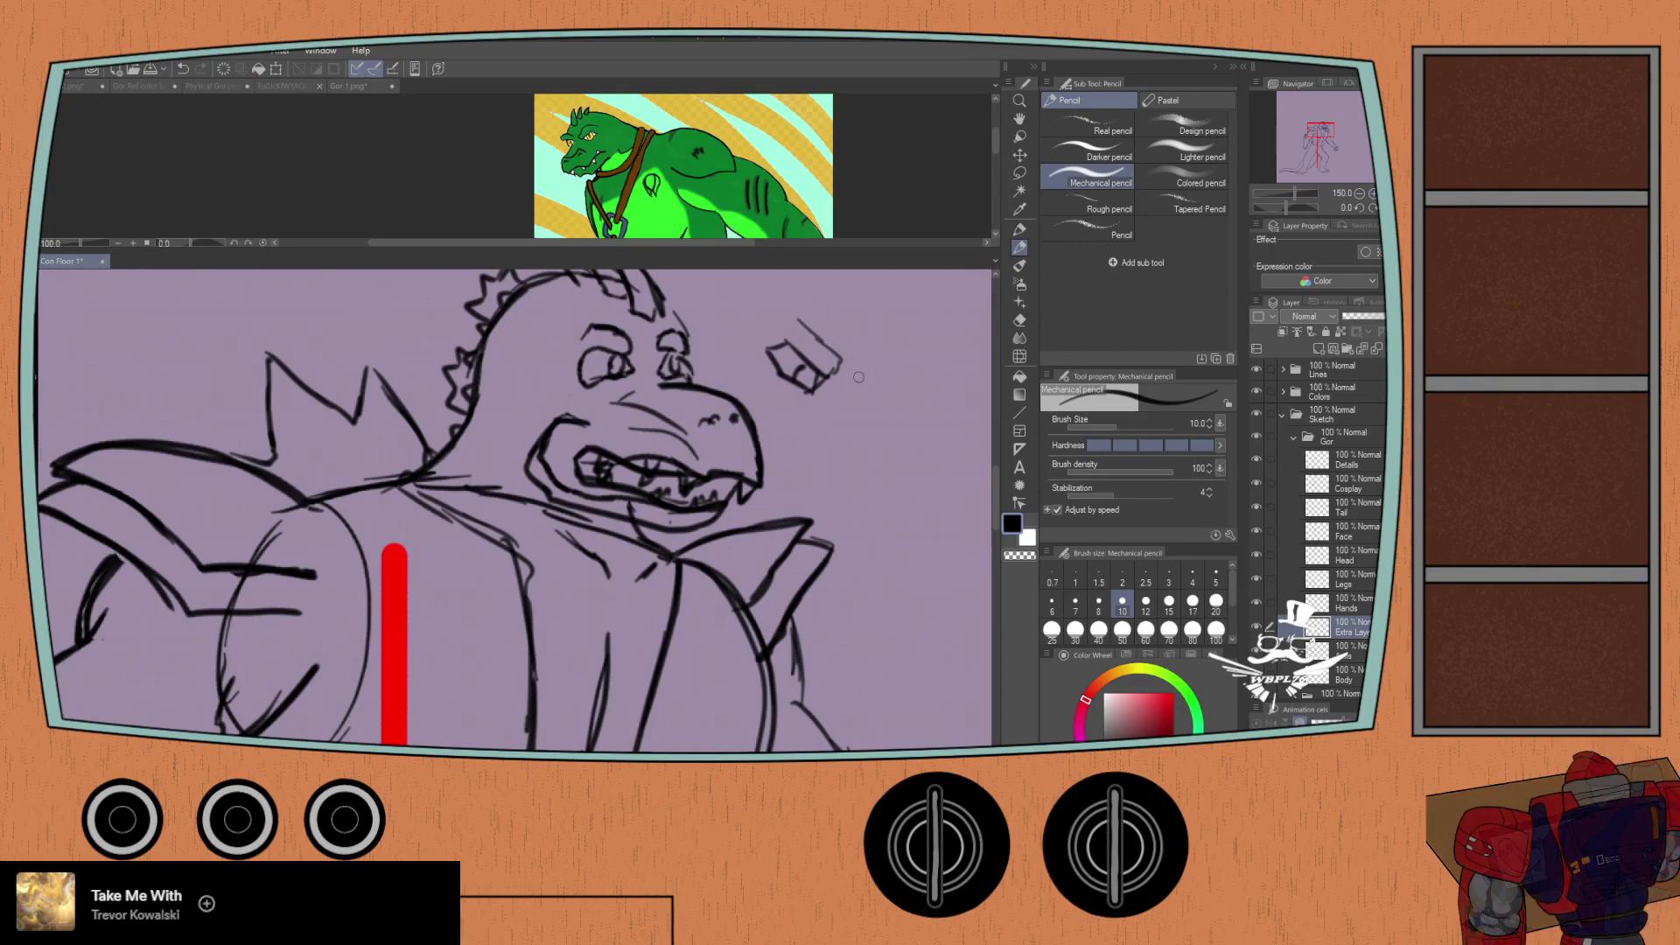
pyautogui.moveTo(866, 375)
pyautogui.mouseDown()
pyautogui.moveTo(896, 373)
pyautogui.moveTo(870, 357)
pyautogui.moveTo(876, 398)
pyautogui.moveTo(854, 435)
pyautogui.moveTo(891, 428)
pyautogui.moveTo(844, 486)
pyautogui.moveTo(780, 436)
pyautogui.moveTo(885, 479)
pyautogui.moveTo(771, 430)
pyautogui.moveTo(888, 492)
pyautogui.moveTo(908, 427)
pyautogui.mouseUp()
pyautogui.hotkey('ctrl', 'z')
pyautogui.hotkey('ctrl', 'z')
# Step: Draw the small head's back, lower jaw lines, snout curve and brow above its eyes
pyautogui.moveTo(910, 422); pyautogui.dragTo(921, 477)
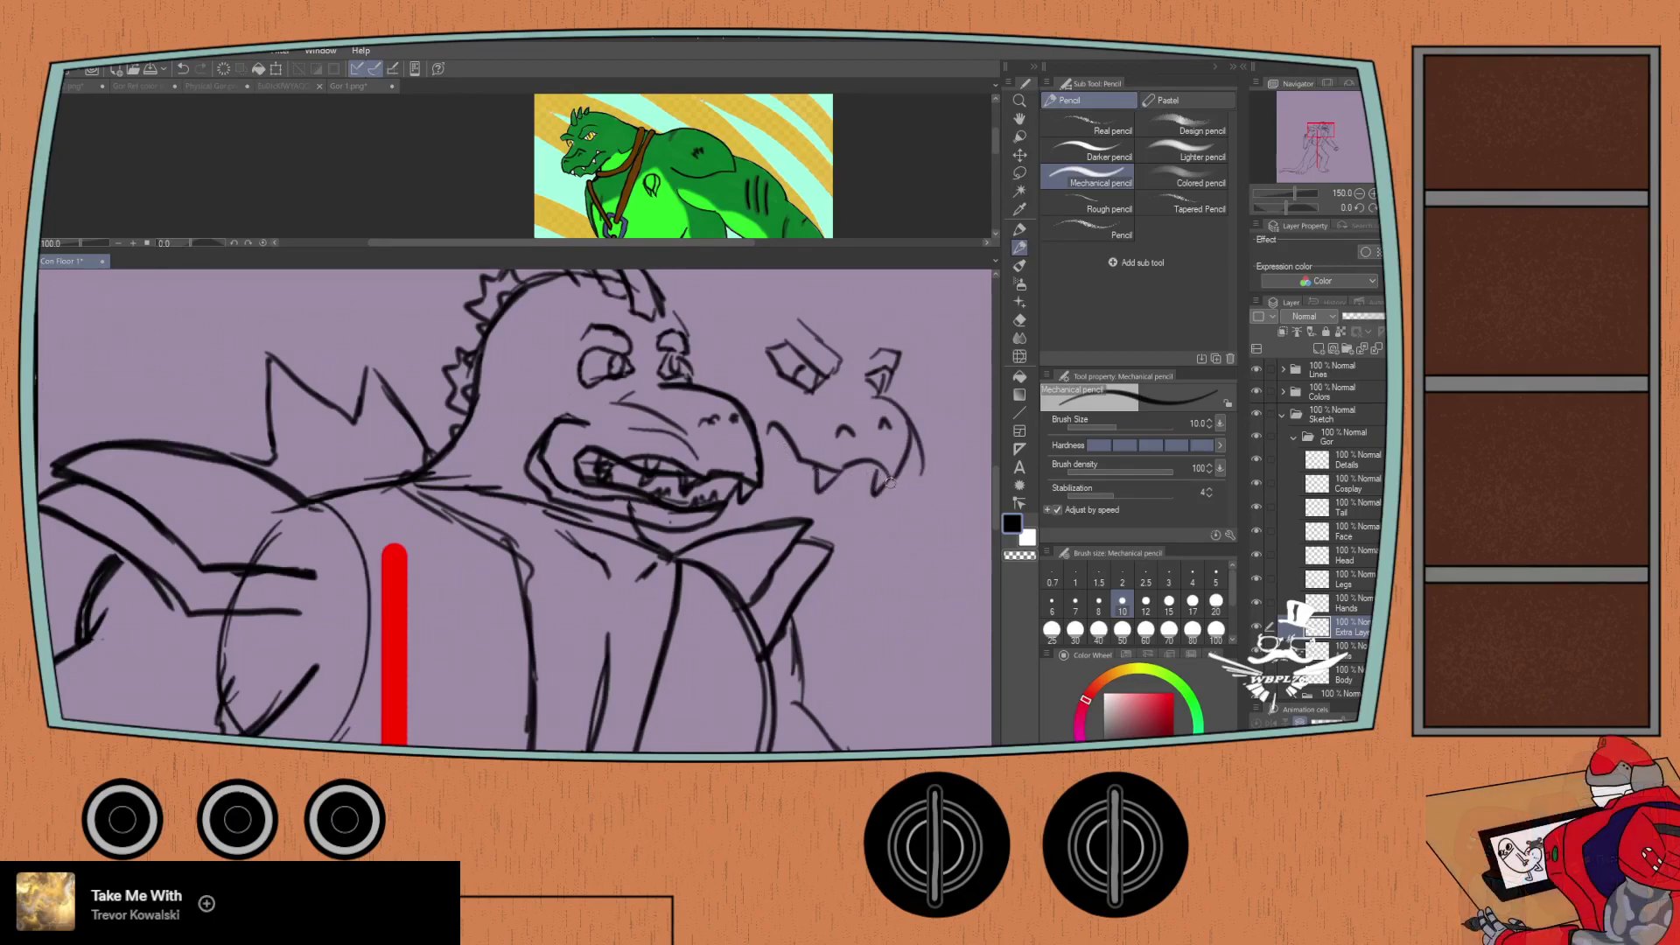
pyautogui.hotkey('ctrl', 'z')
pyautogui.moveTo(885, 401); pyautogui.dragTo(904, 472)
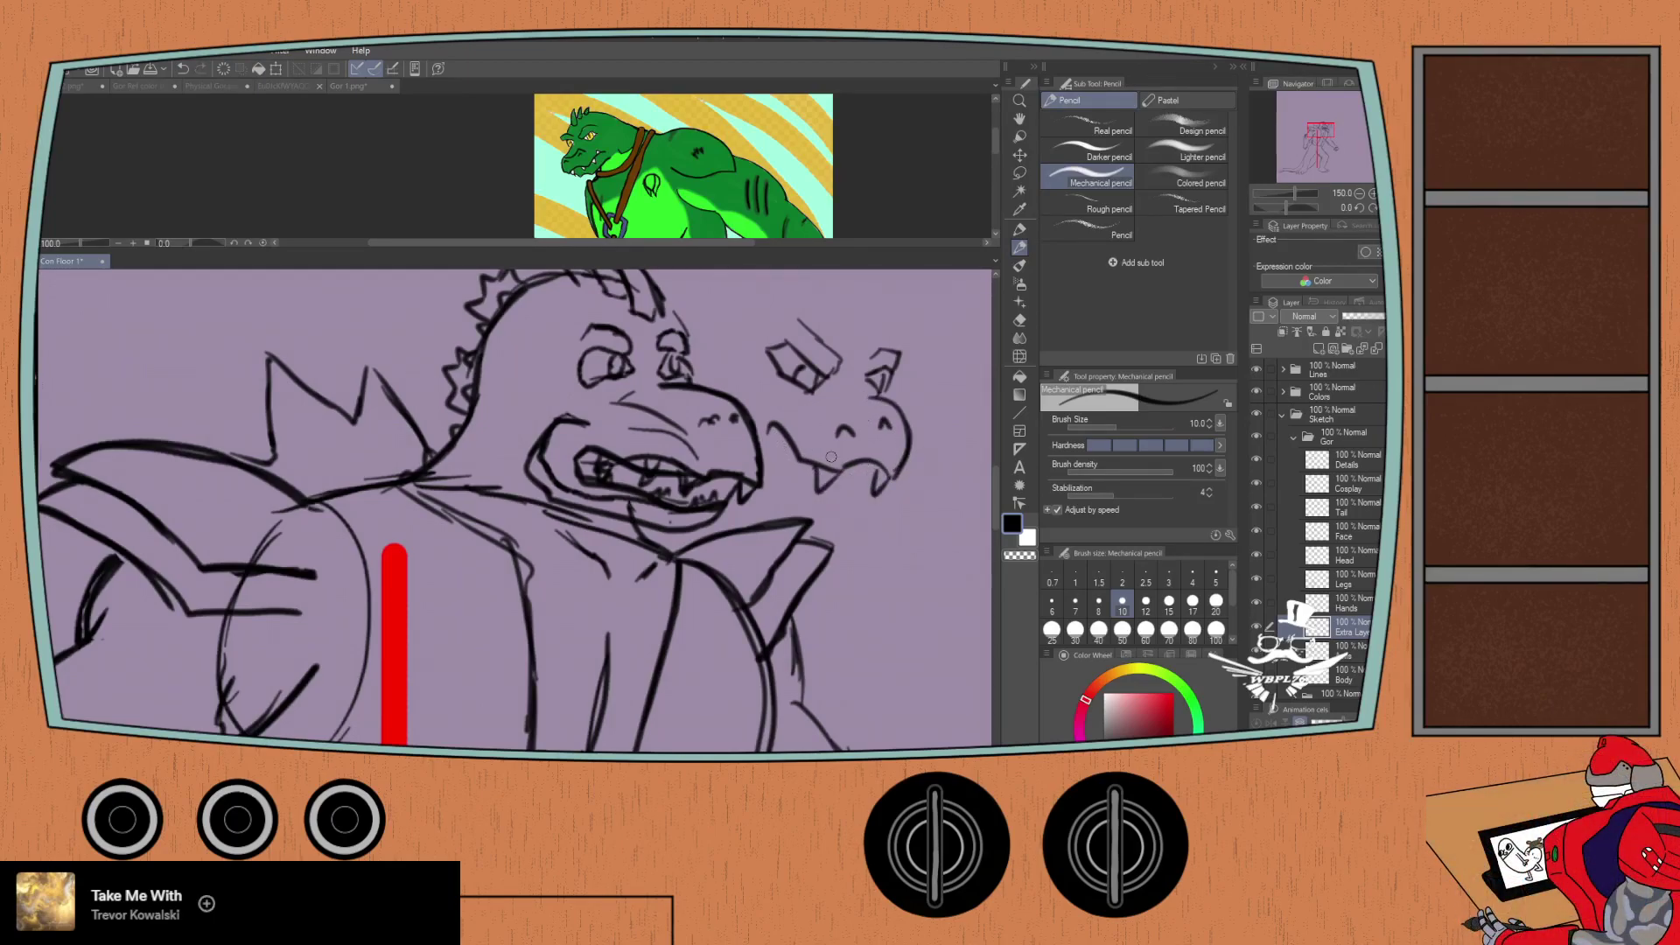
pyautogui.moveTo(772, 465); pyautogui.dragTo(866, 493)
pyautogui.moveTo(770, 402); pyautogui.dragTo(741, 409)
pyautogui.moveTo(836, 323)
pyautogui.mouseDown()
pyautogui.moveTo(871, 332)
pyautogui.moveTo(831, 271)
pyautogui.moveTo(805, 314)
pyautogui.moveTo(788, 276)
pyautogui.moveTo(804, 276)
pyautogui.mouseUp()
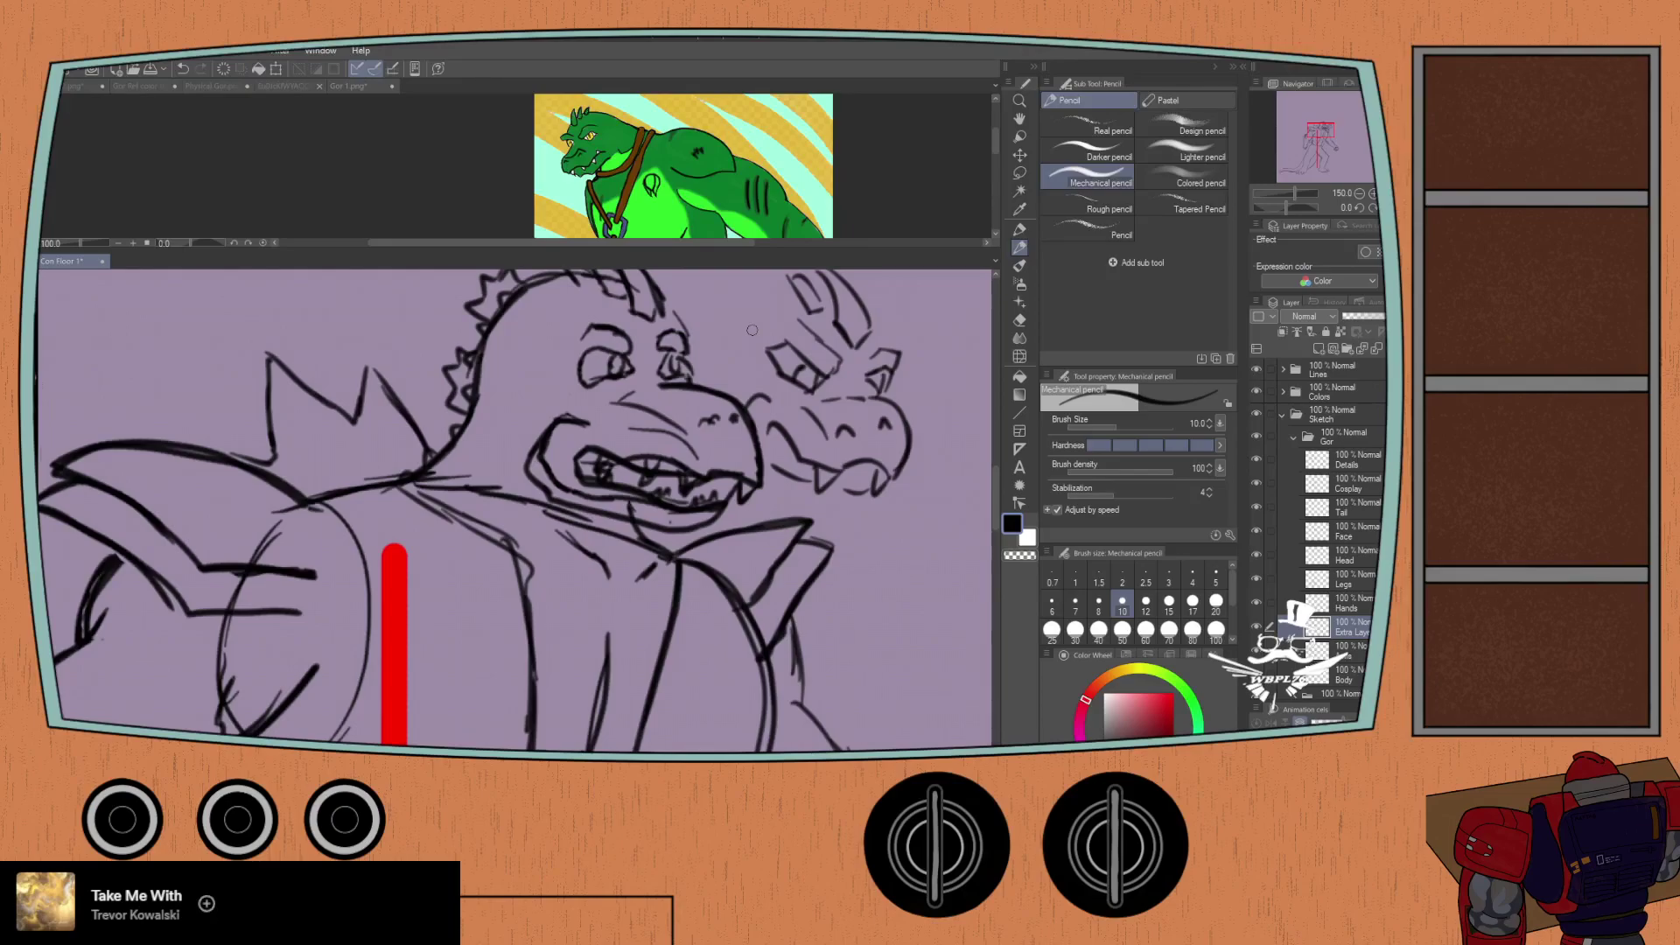
# Step: Lasso the small head sketch, shift it up and right clear of the main head, and deselect
pyautogui.scroll(-2, 751, 329)
pyautogui.moveTo(712, 314); pyautogui.dragTo(662, 331)
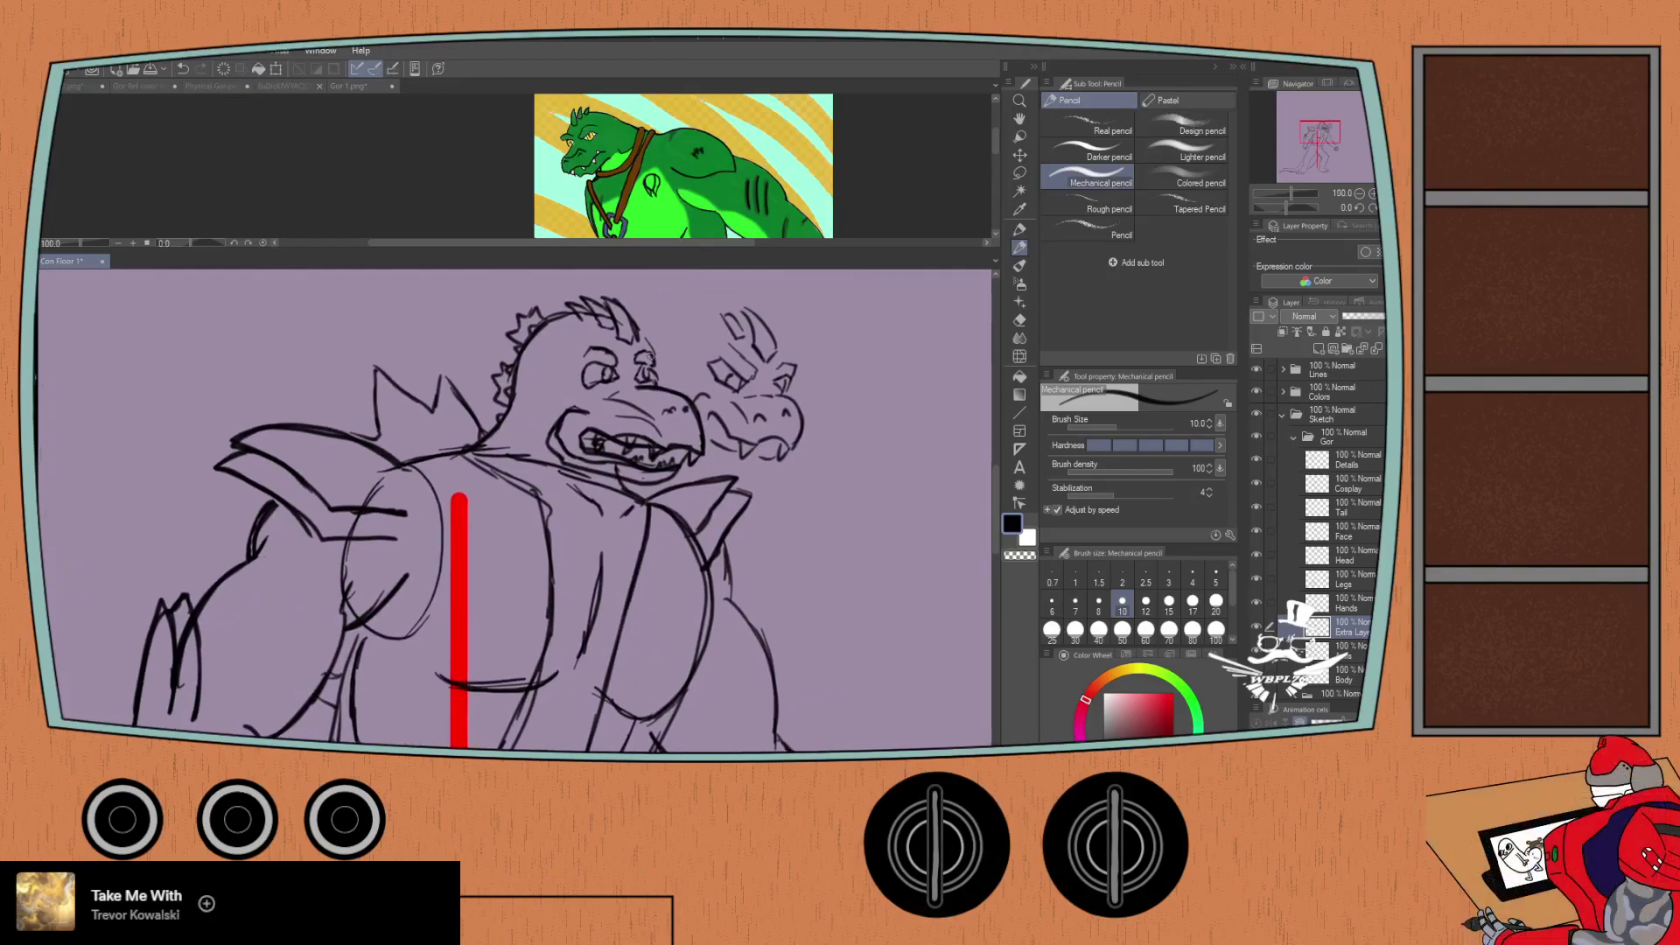
pyautogui.press('m')
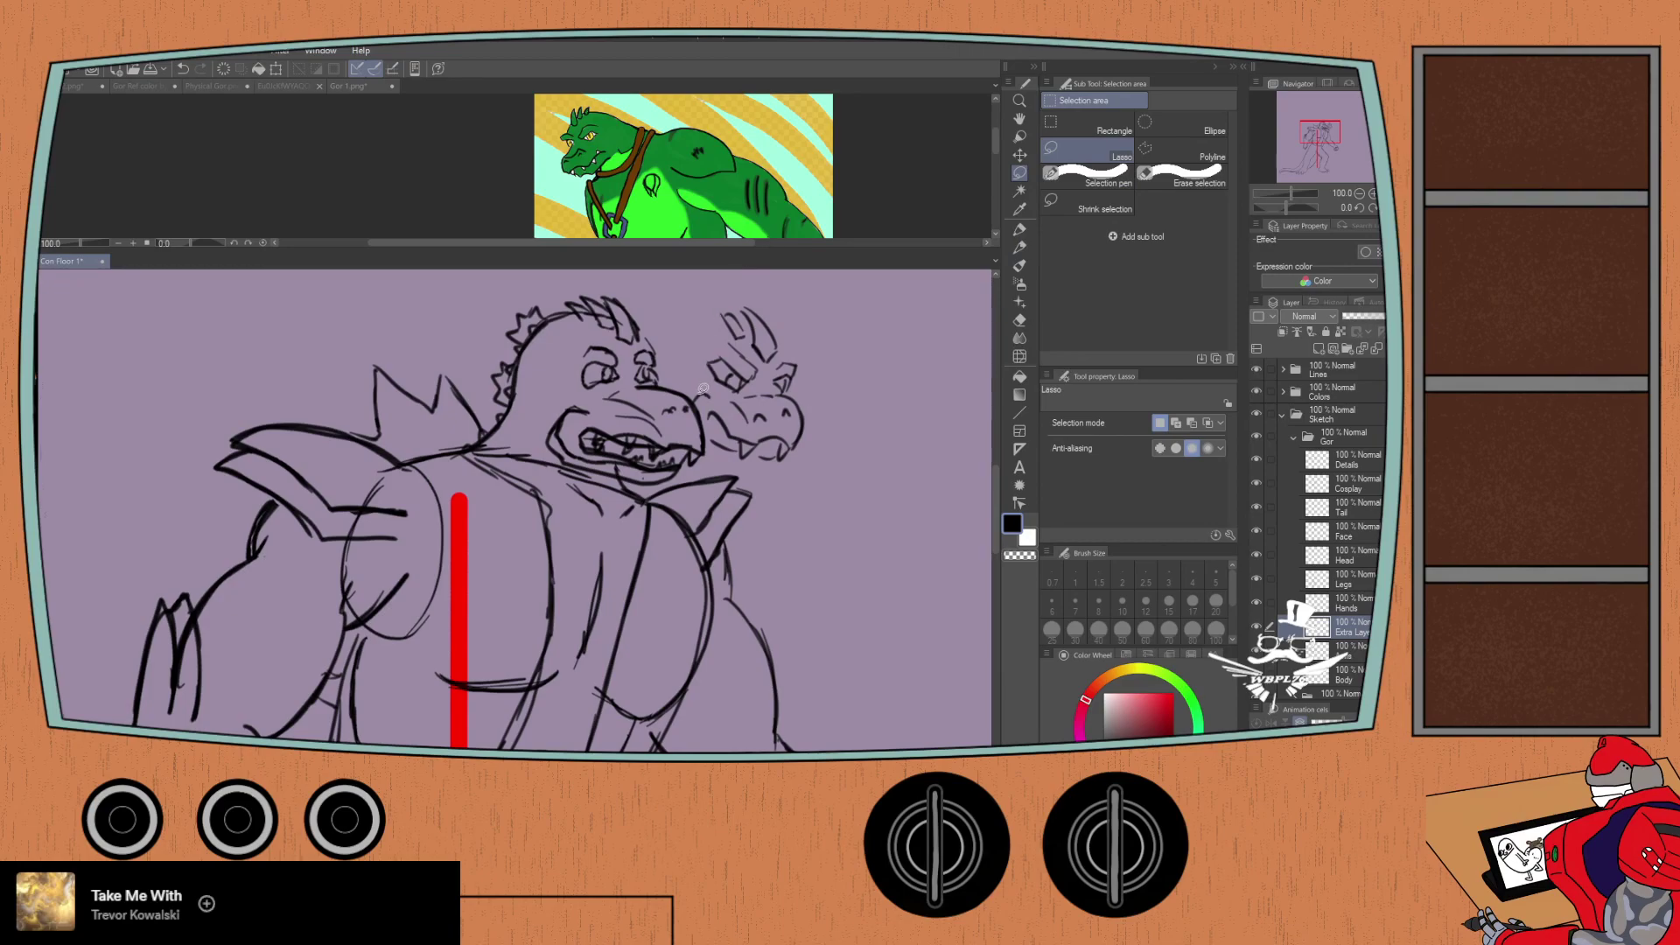
pyautogui.moveTo(691, 389)
pyautogui.mouseDown()
pyautogui.moveTo(713, 445)
pyautogui.moveTo(791, 463)
pyautogui.moveTo(790, 329)
pyautogui.moveTo(696, 298)
pyautogui.moveTo(692, 398)
pyautogui.moveTo(862, 374)
pyautogui.mouseUp()
pyautogui.click(792, 493)
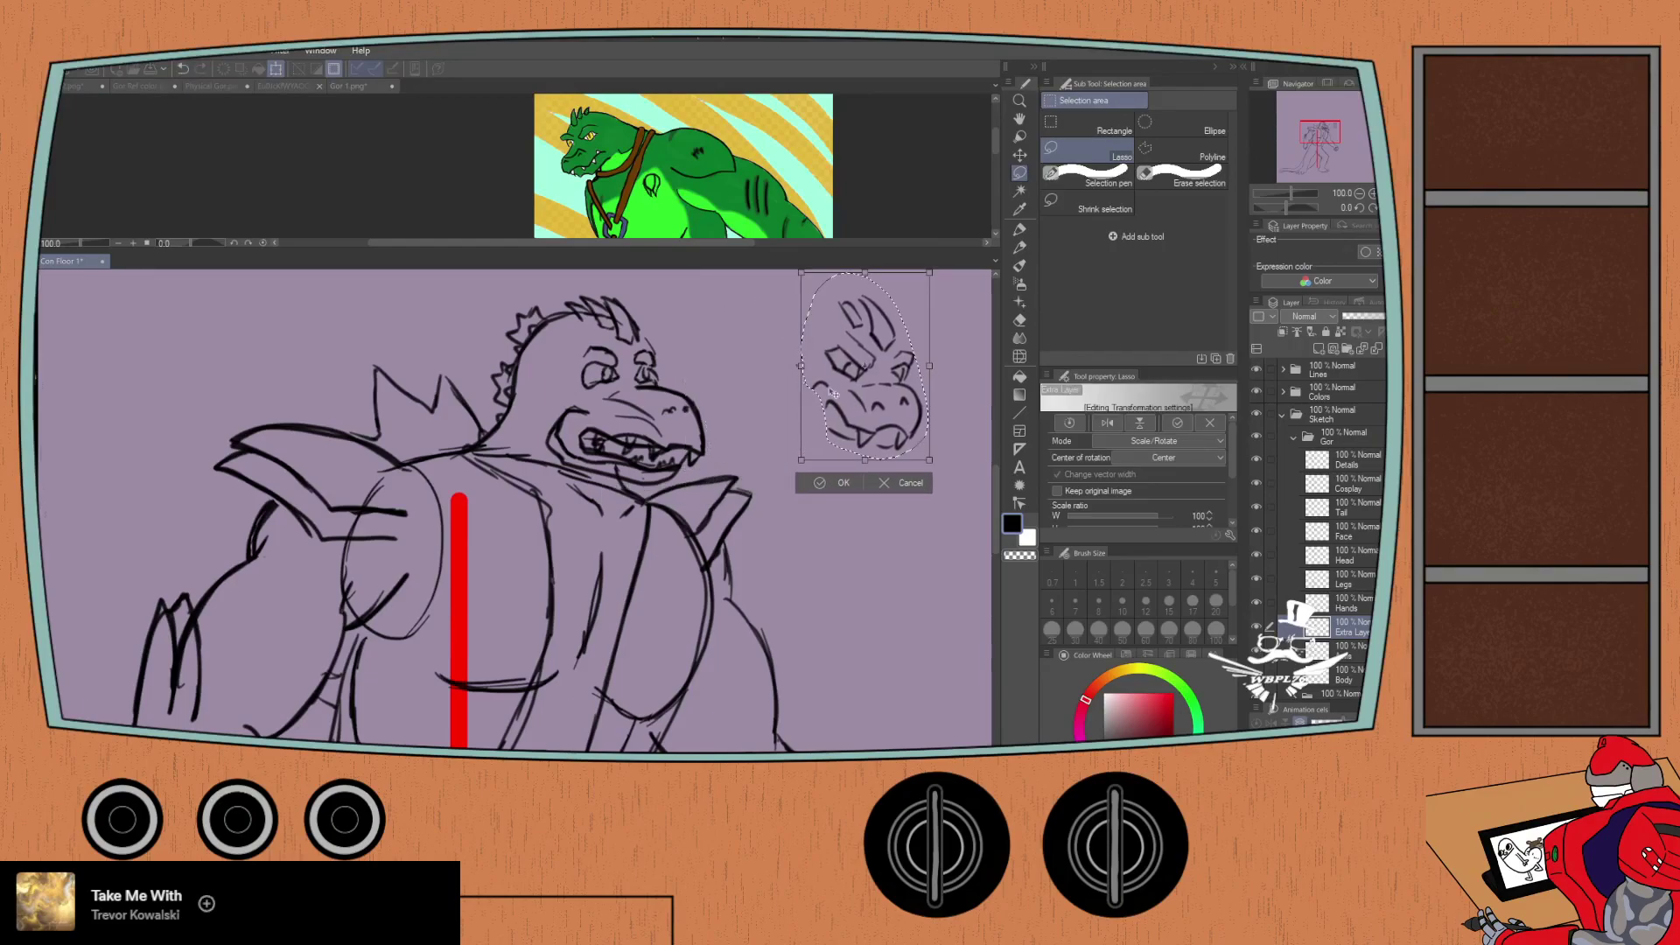
pyautogui.click(814, 487)
pyautogui.click(706, 479)
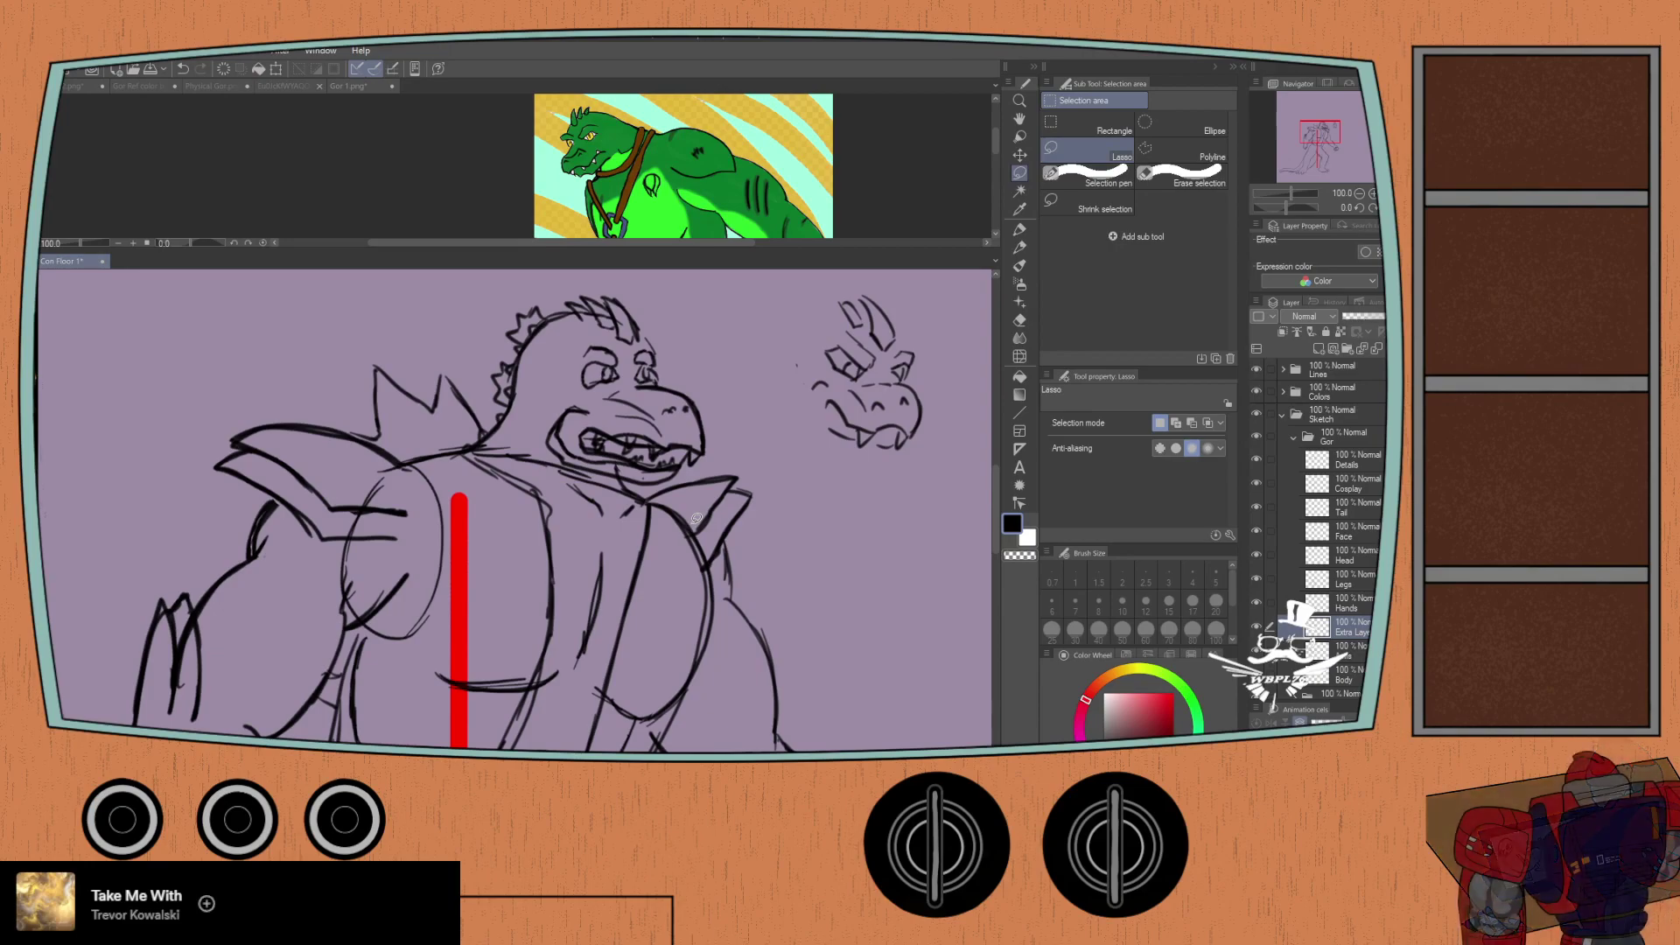
pyautogui.press('e')
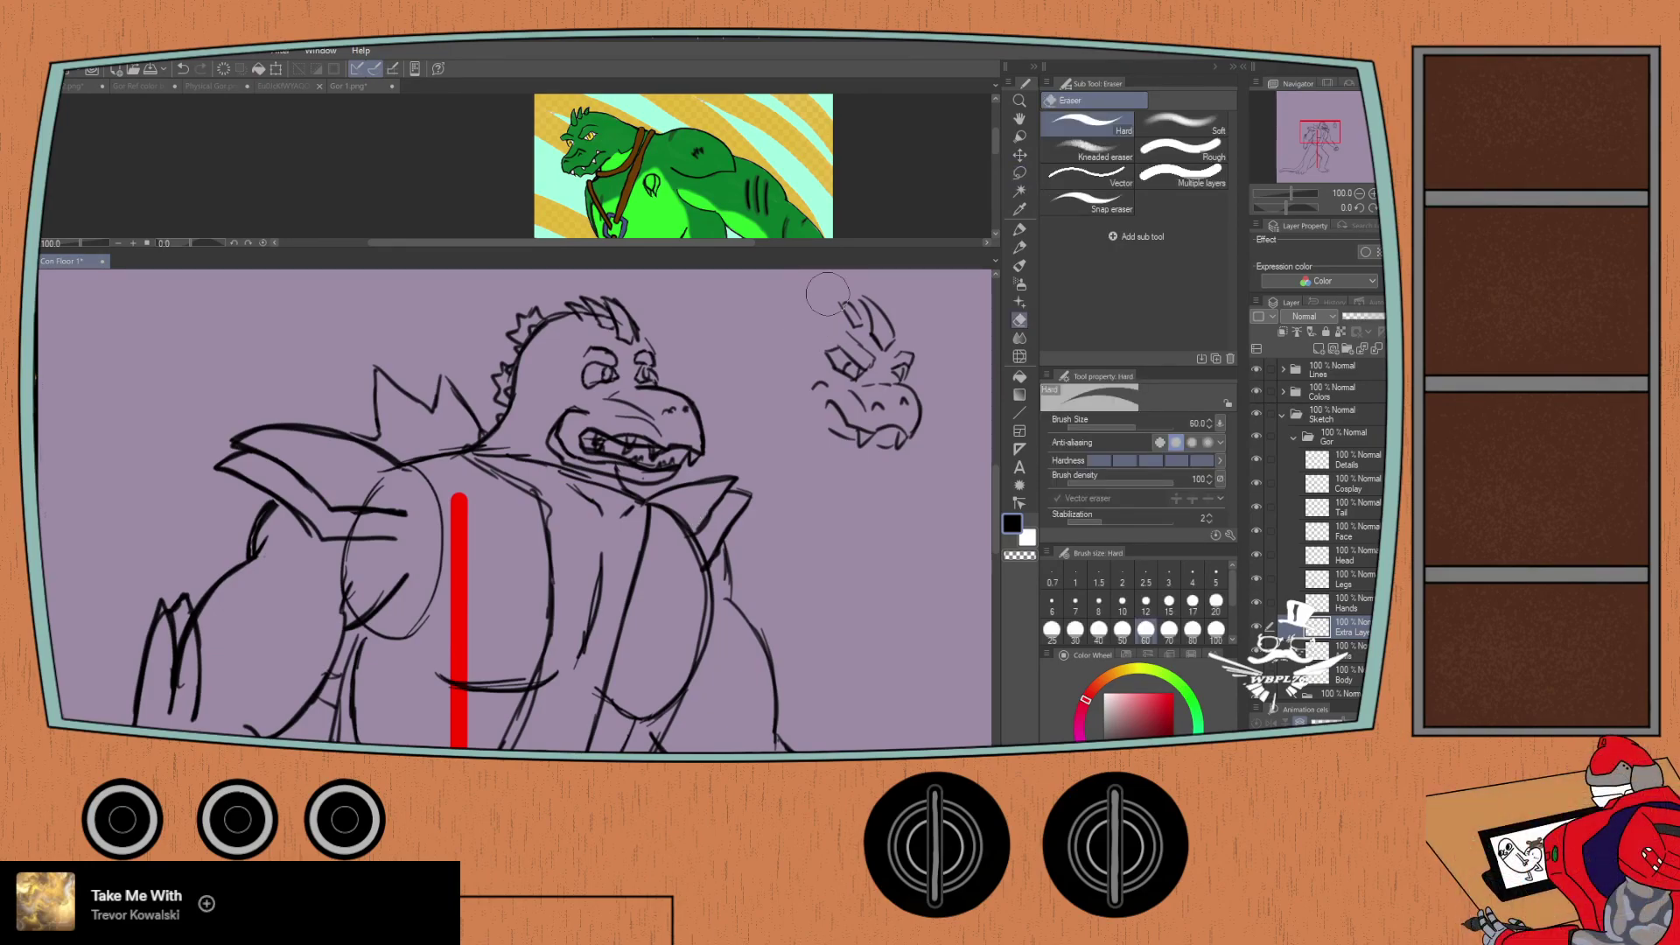
pyautogui.press('p')
pyautogui.press('p')
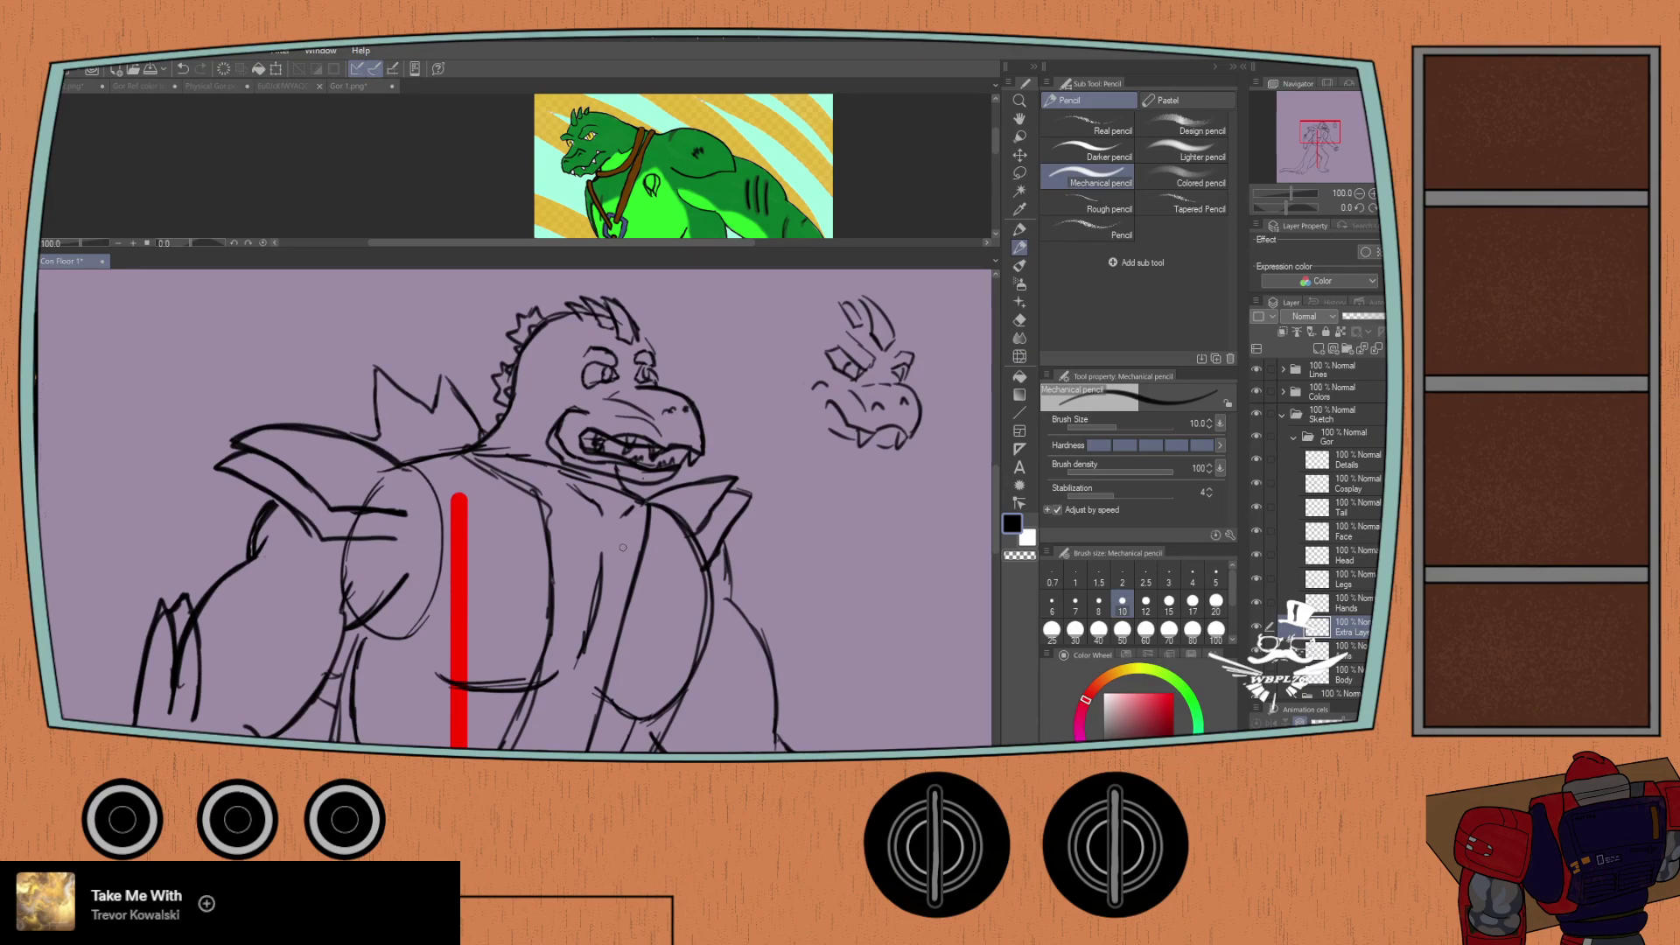
# Step: Sketch trial strokes on the small head on the Face layer, then undo them
pyautogui.click(1352, 529)
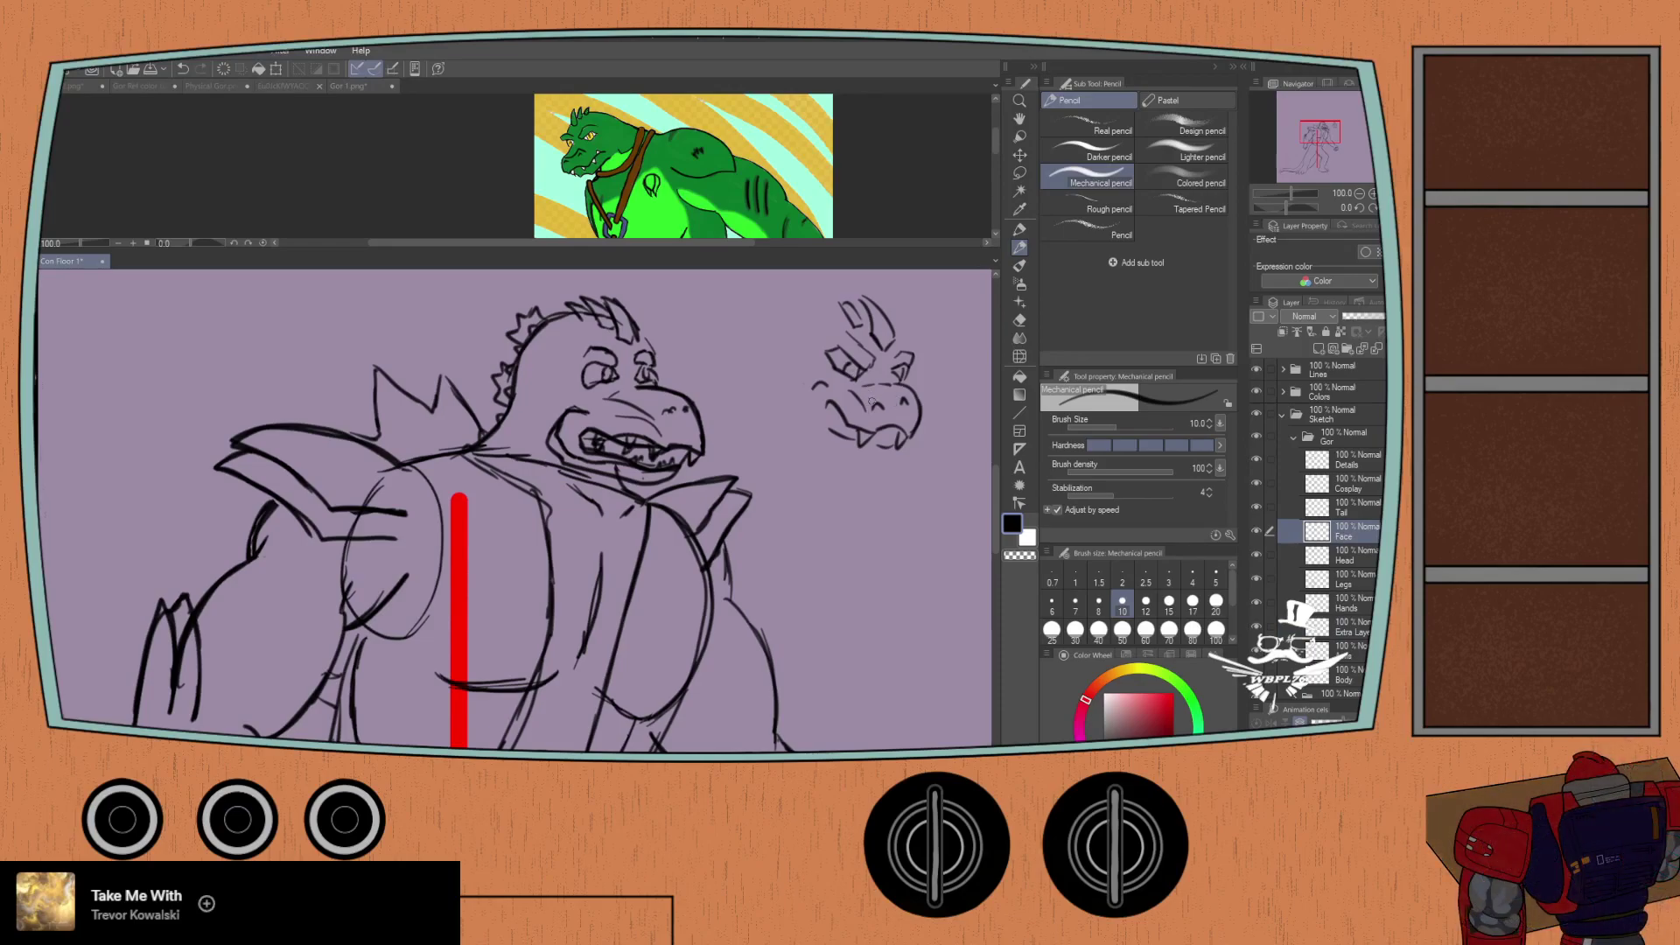
pyautogui.moveTo(833, 453); pyautogui.dragTo(875, 338)
pyautogui.moveTo(892, 411); pyautogui.dragTo(795, 375)
pyautogui.hotkey('ctrl', 'z')
pyautogui.hotkey('ctrl', 'z')
# Step: Erase the open-jaw lines on Extra Layer, then duplicate it and rename the copy
pyautogui.click(1330, 626)
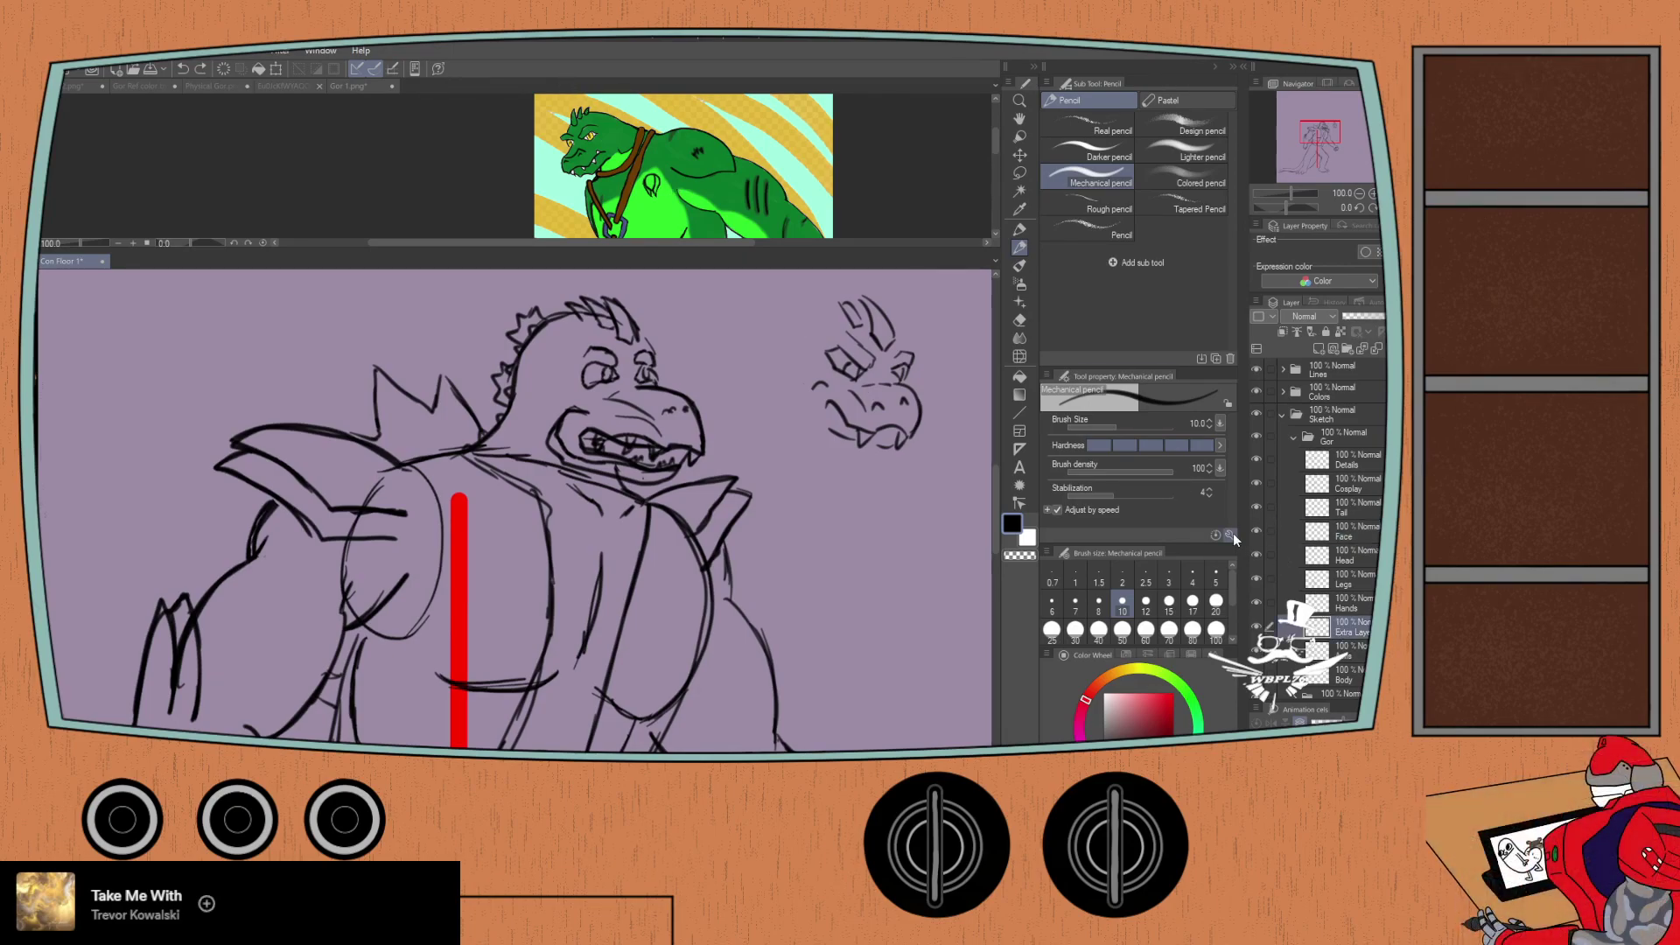
pyautogui.press('e')
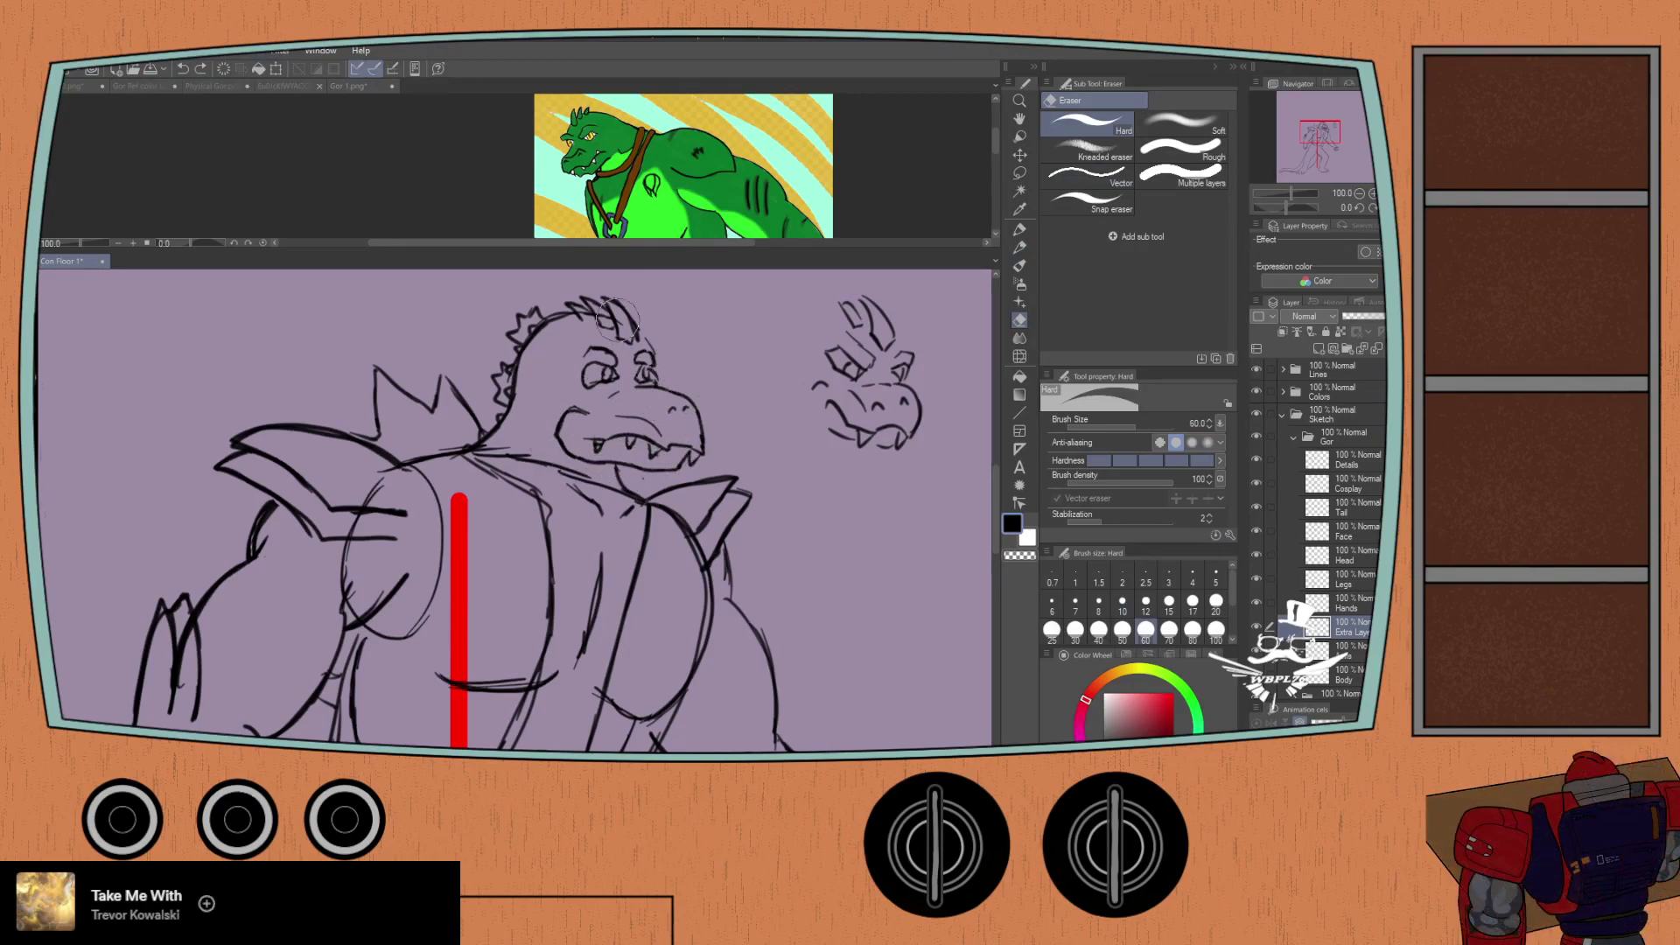
pyautogui.press('p')
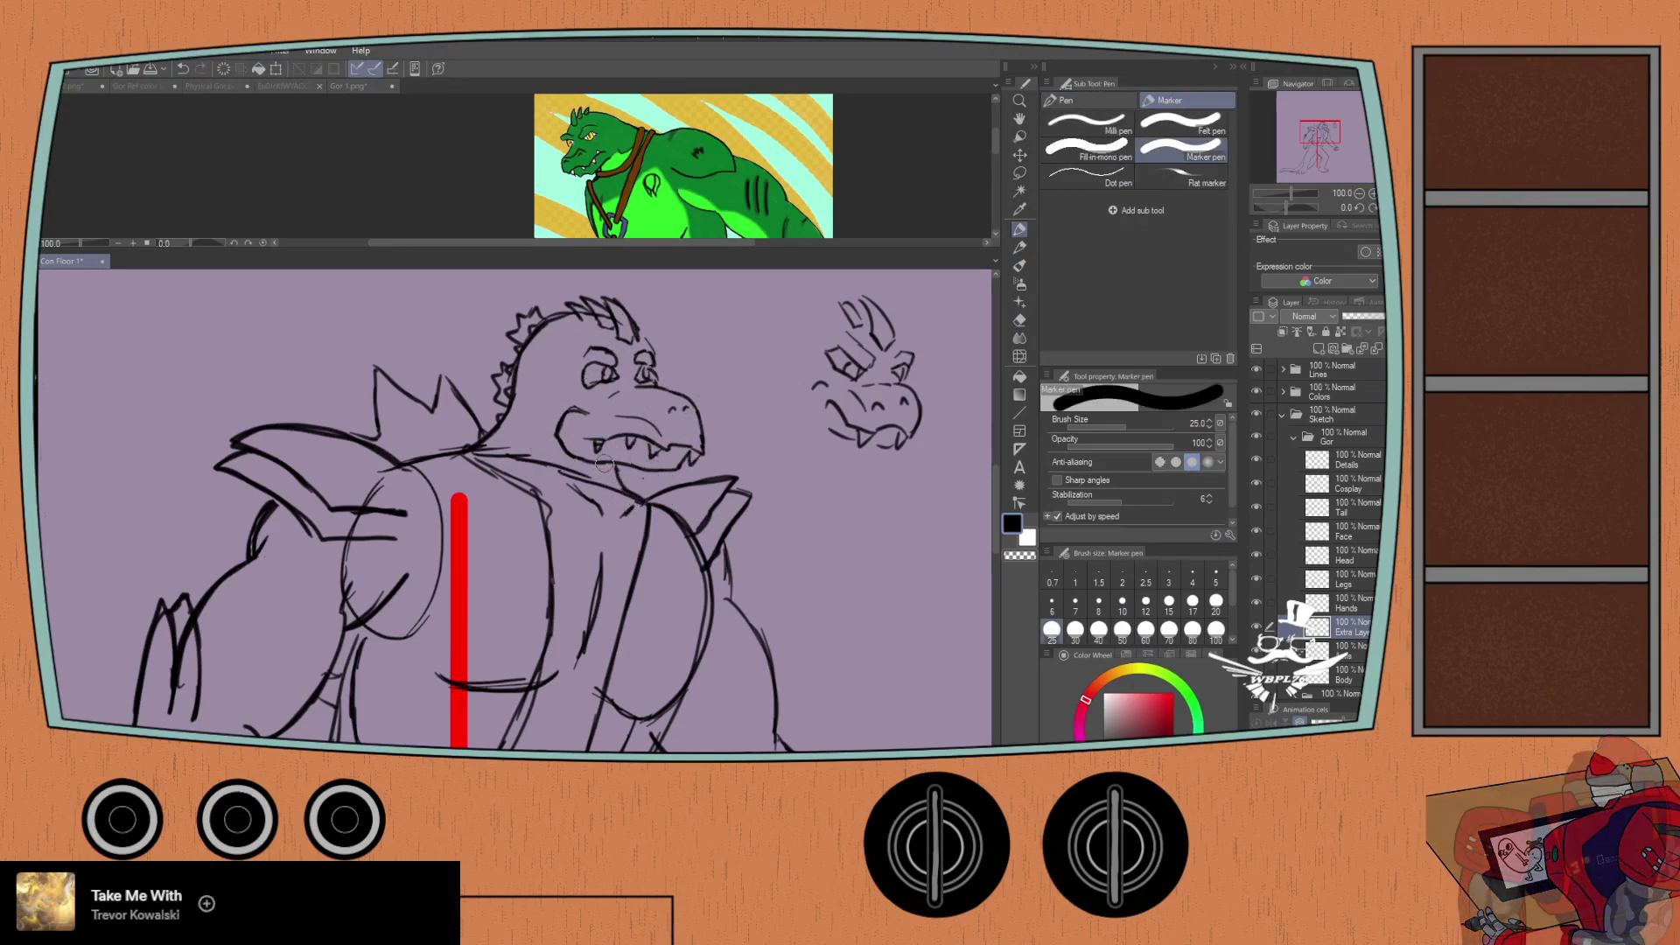
pyautogui.press('p')
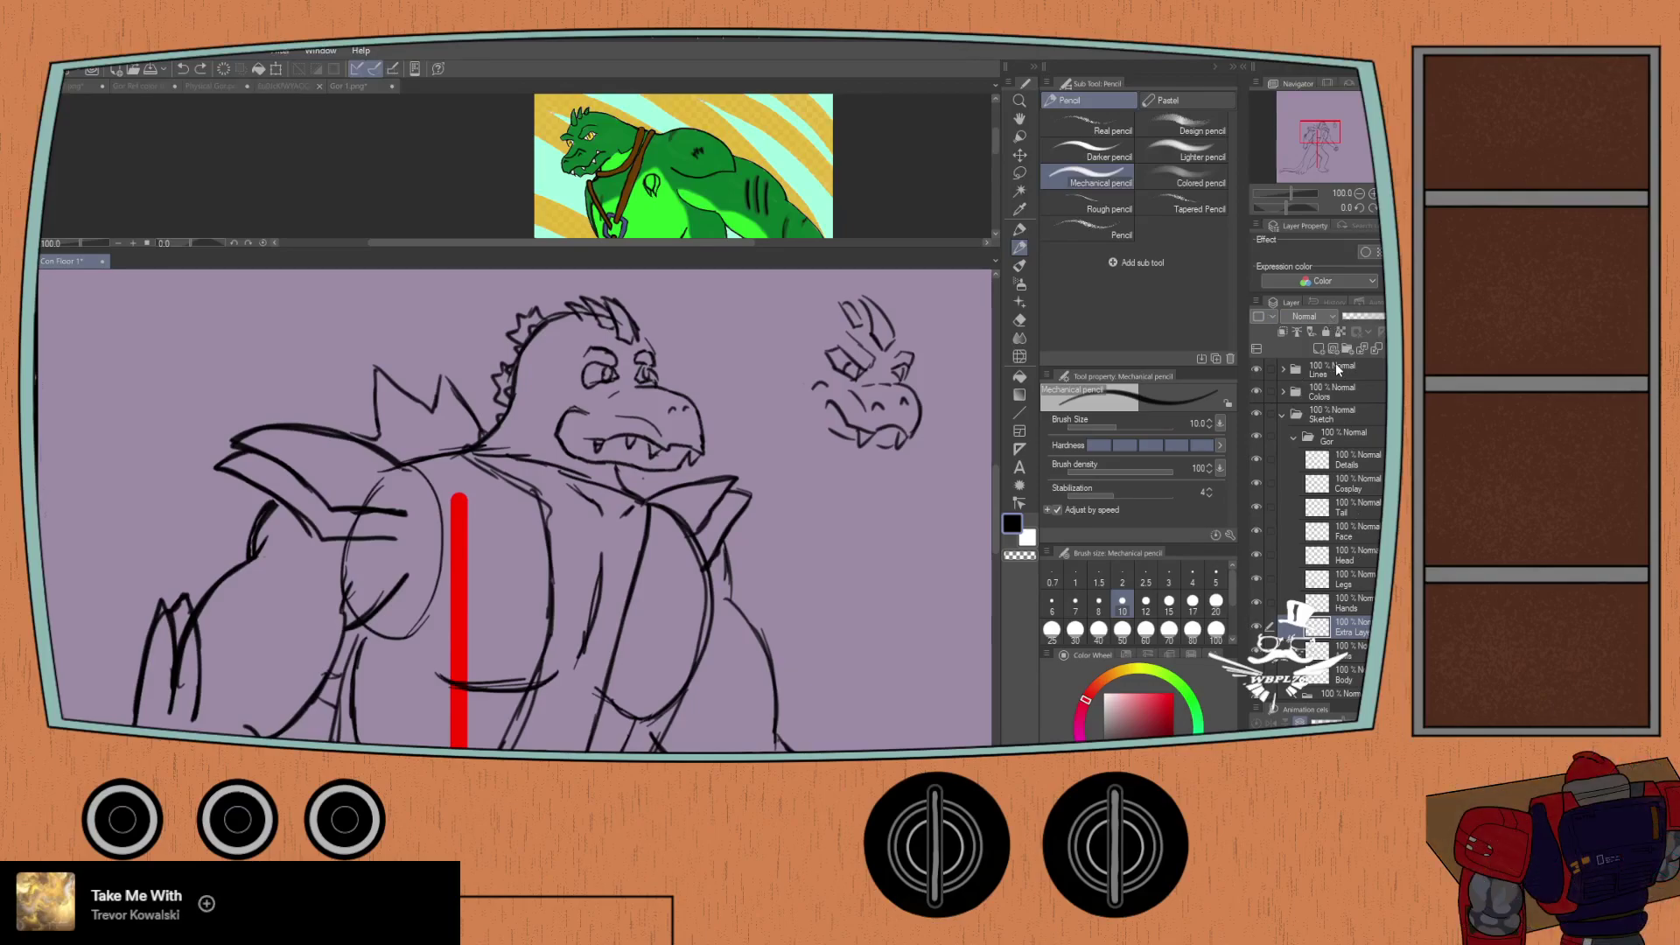
pyautogui.hotkey('ctrl', 'v')
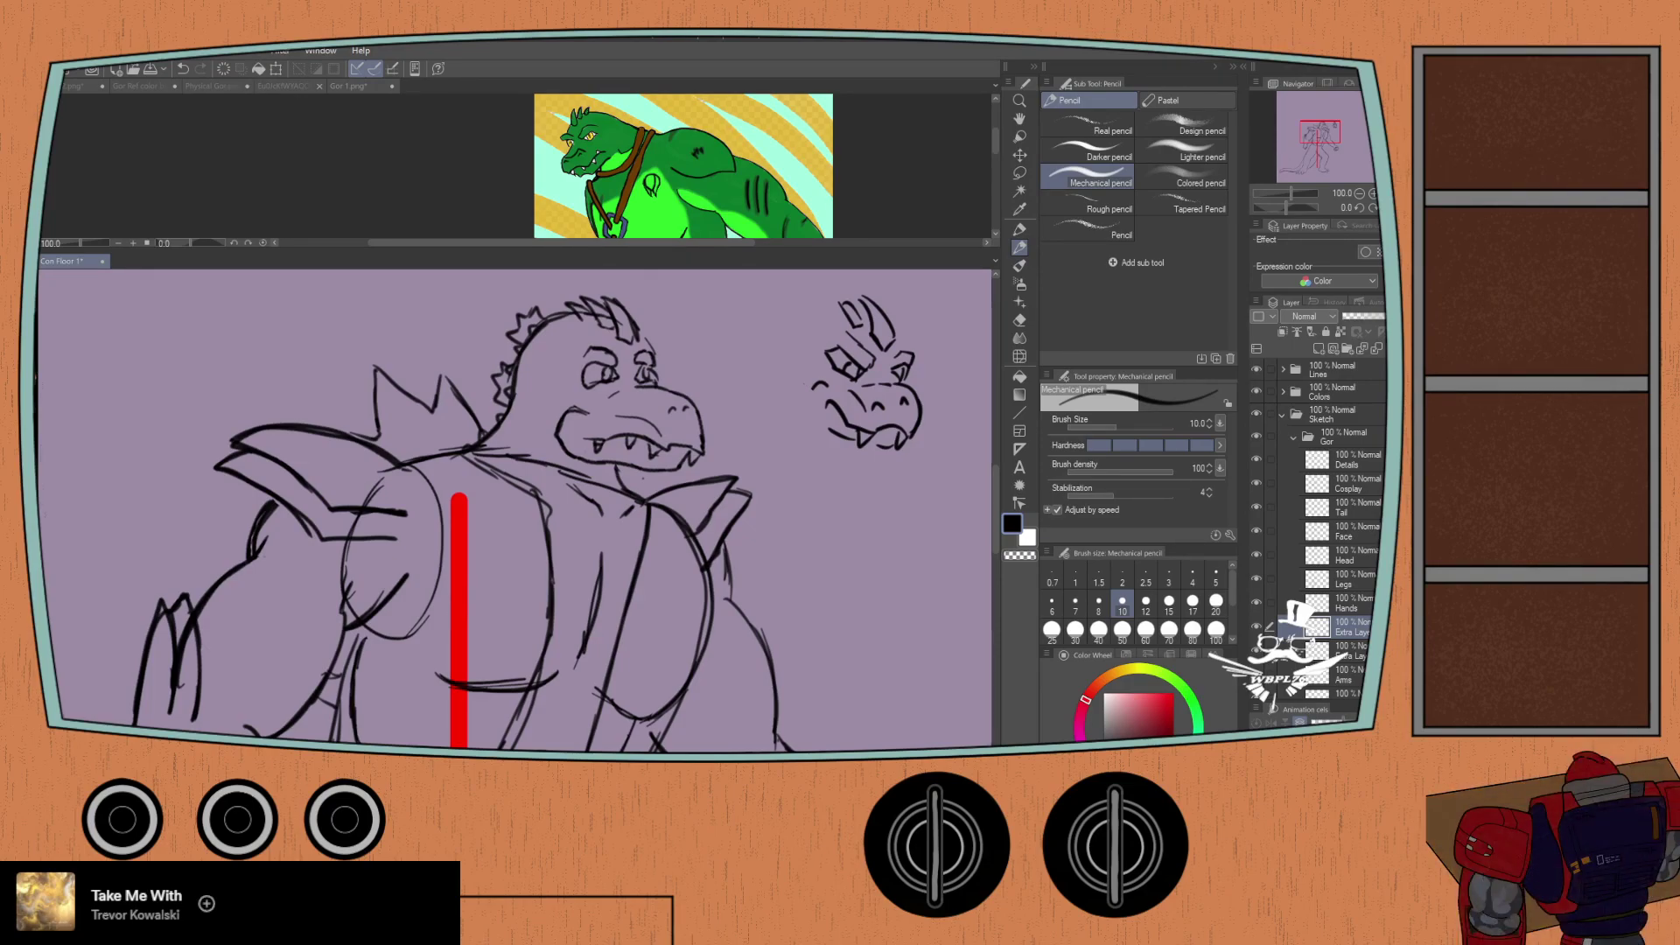
pyautogui.press('Return')
# Step: Move the small head sketch onto the big head and hide the Face layer's old lines
pyautogui.click(1350, 651)
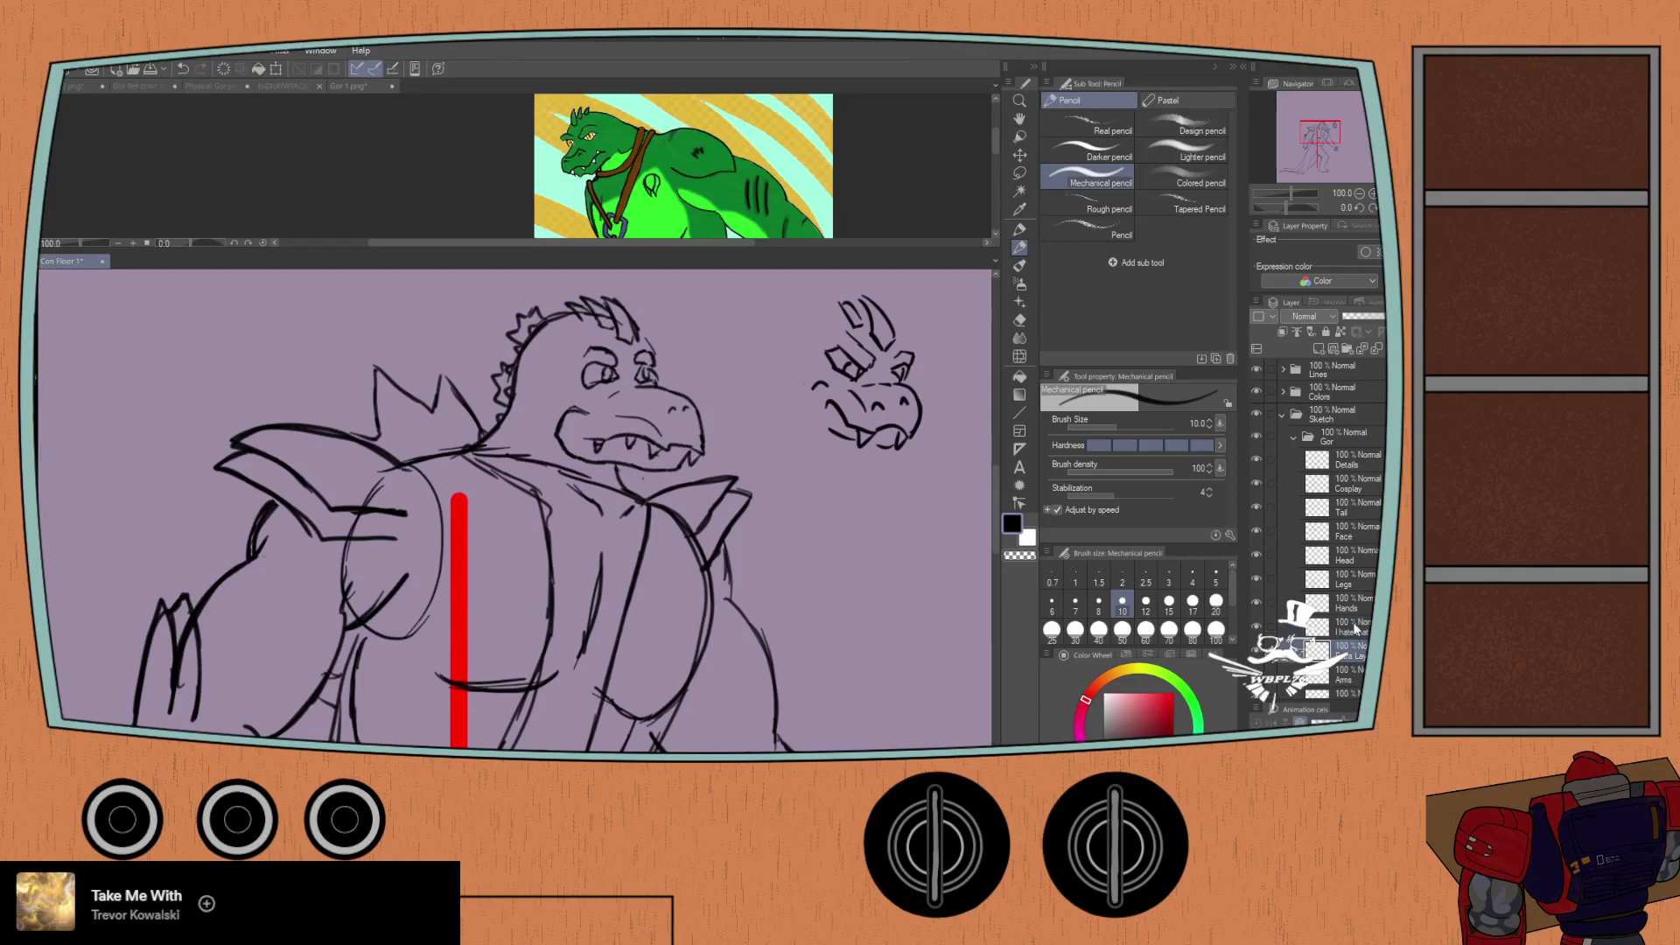
pyautogui.hotkey('ctrl', 't')
pyautogui.moveTo(825, 424); pyautogui.dragTo(580, 435)
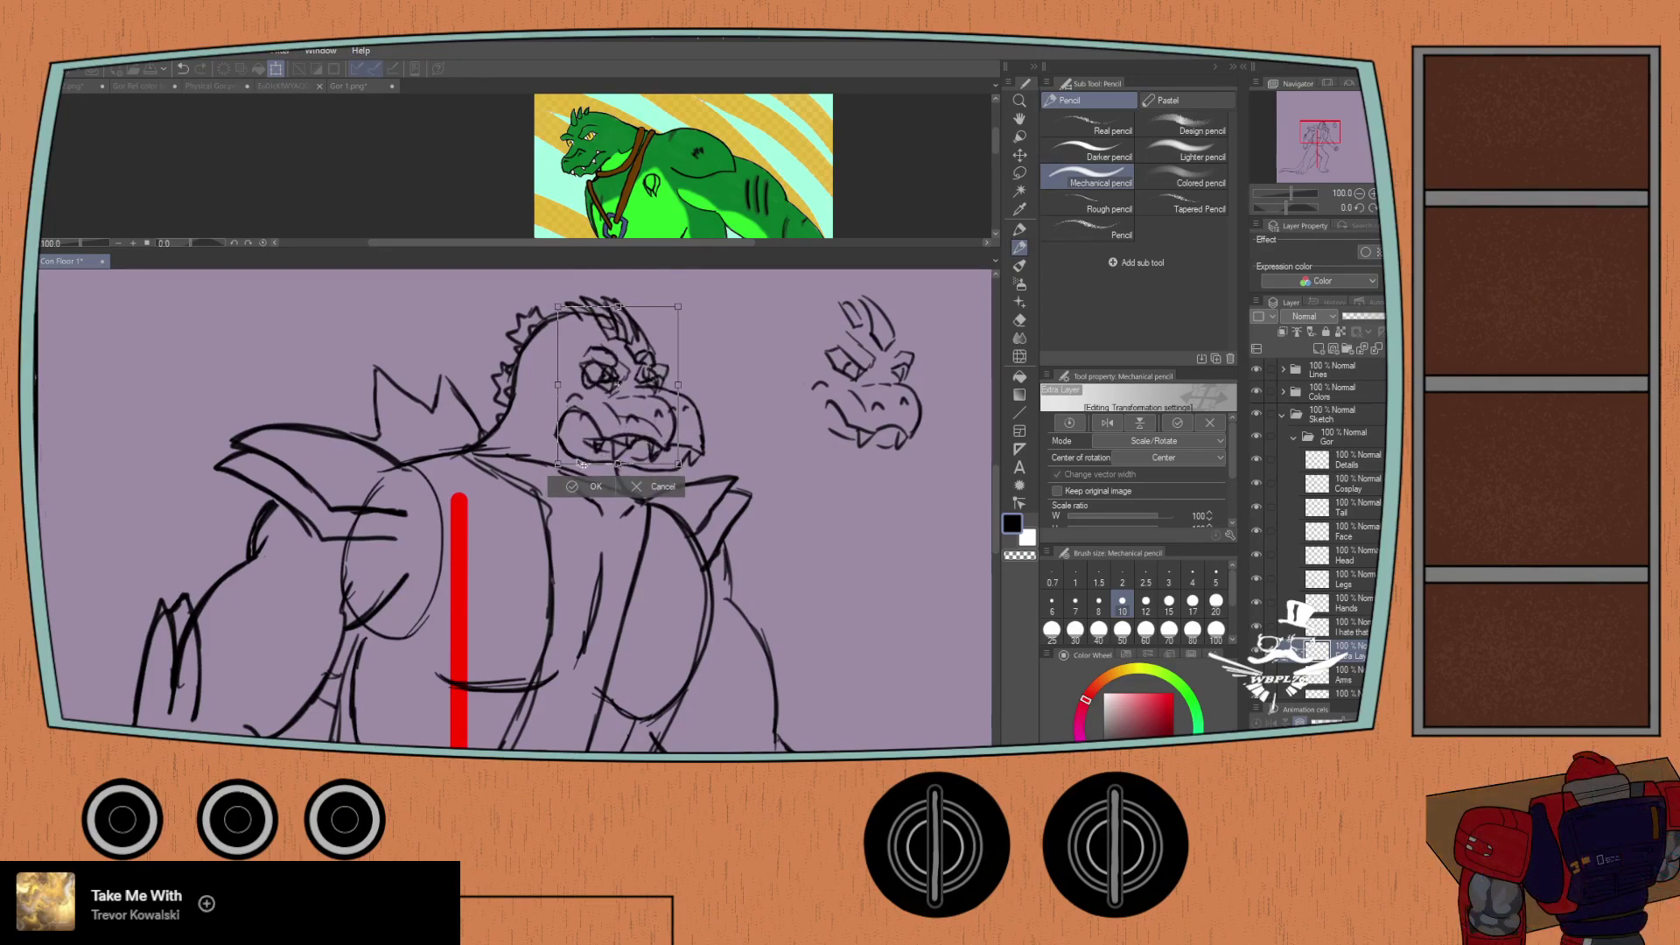
pyautogui.click(570, 484)
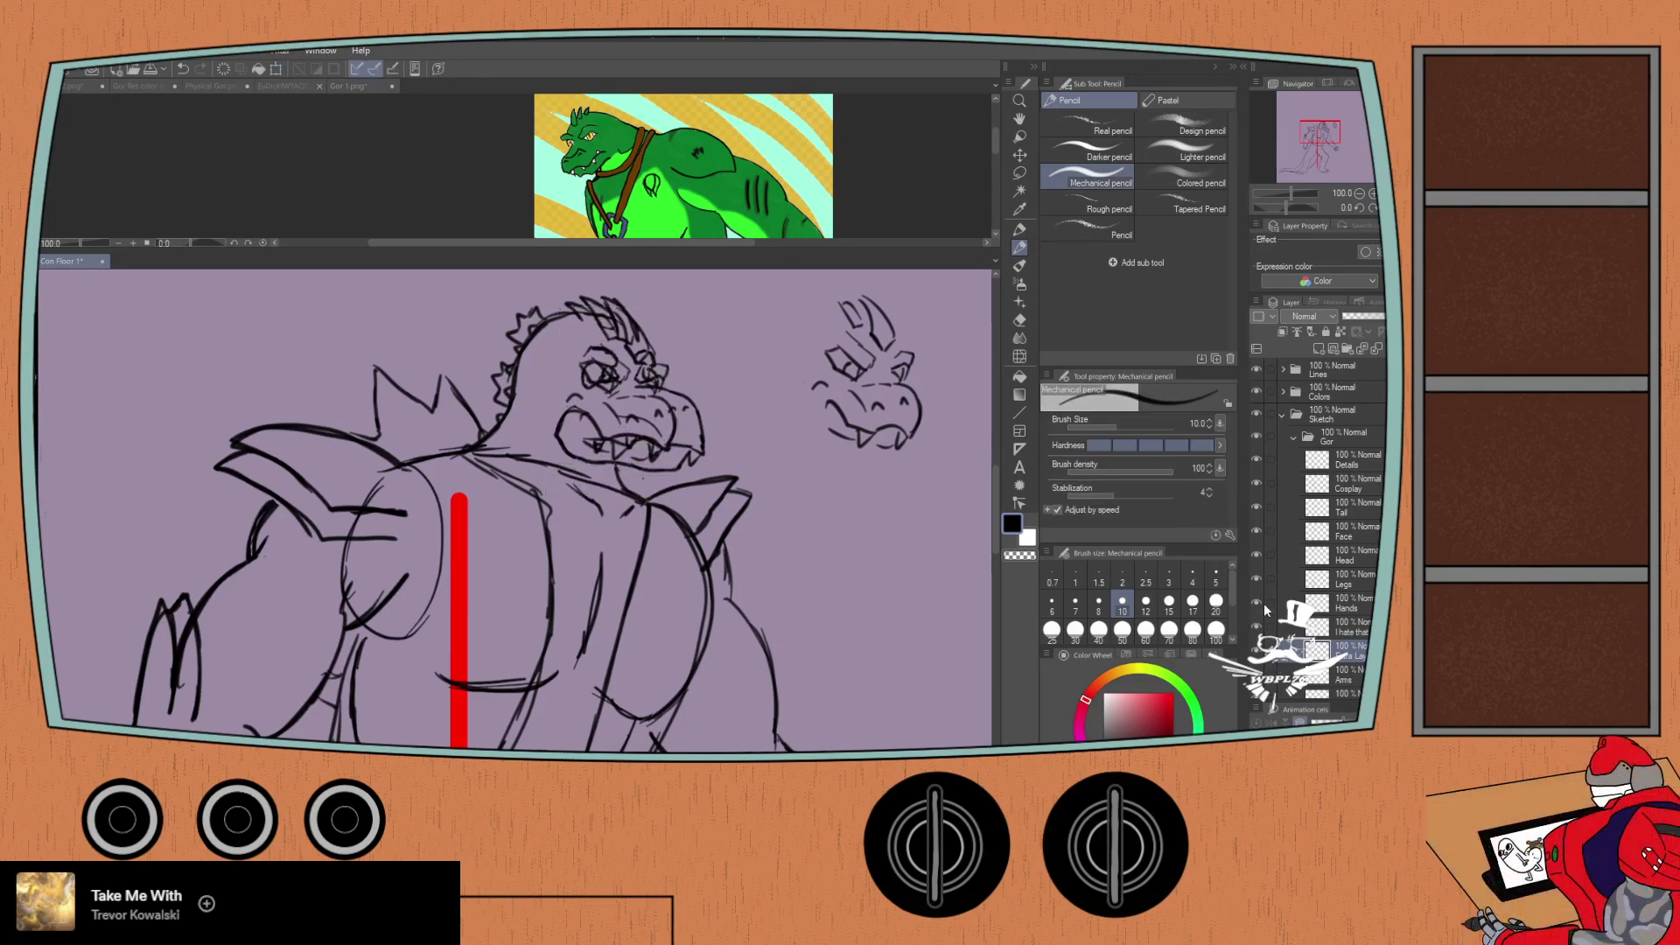
pyautogui.click(1258, 532)
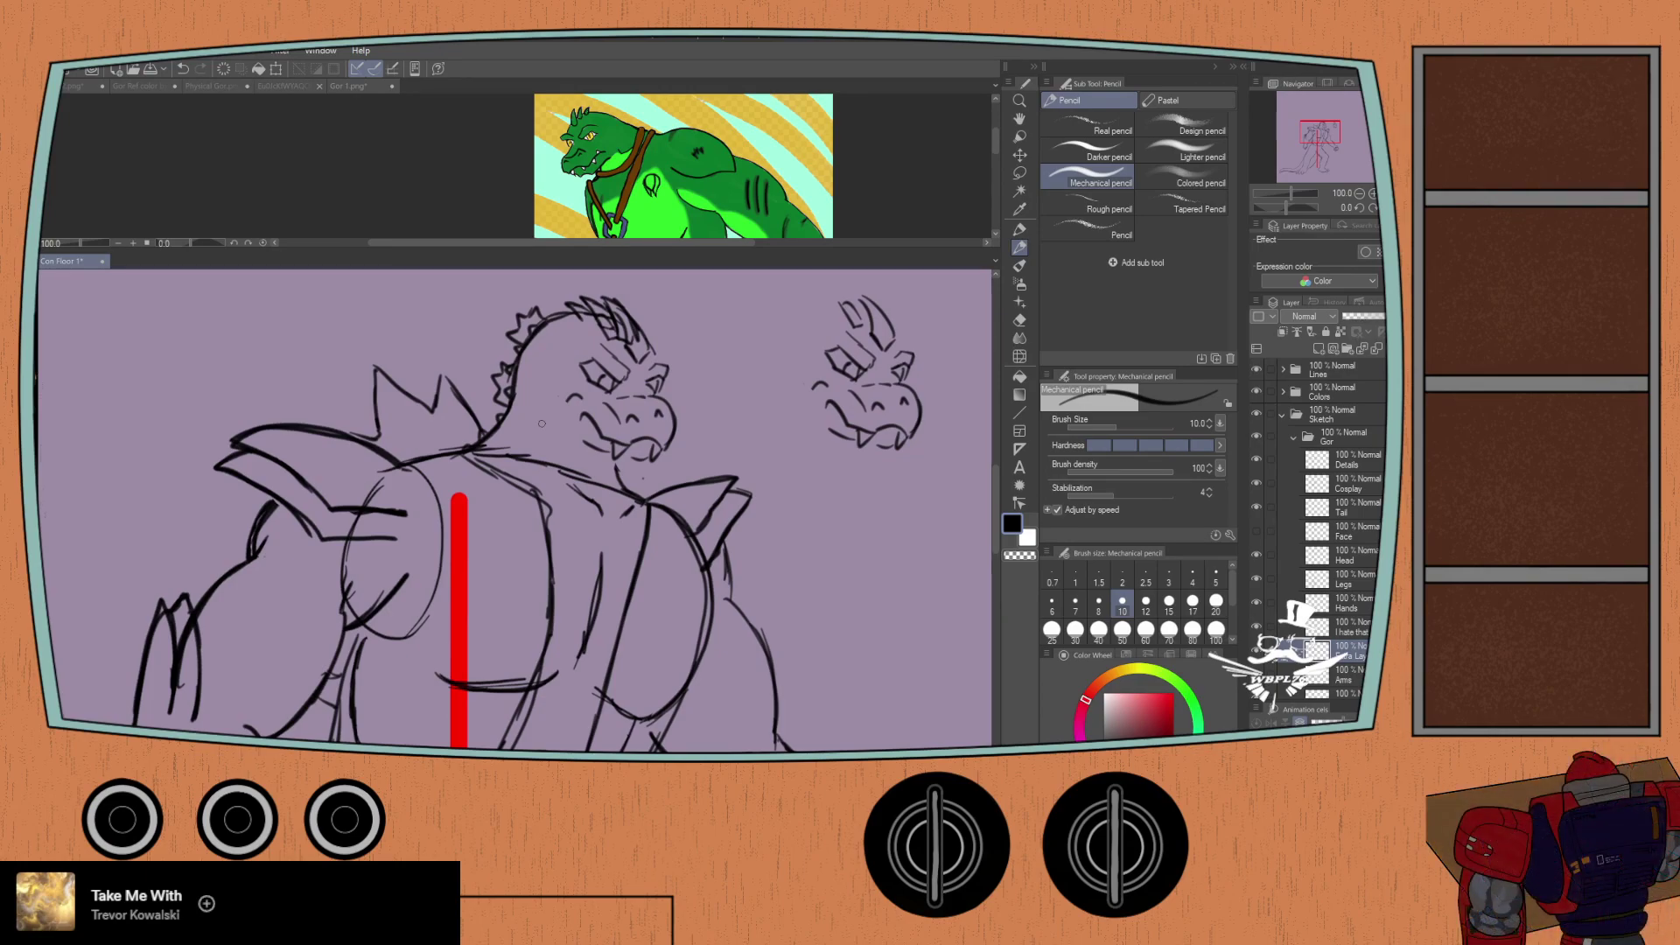
# Step: Nudge the head slightly right and down, then discard a trial back-of-jaw stroke
pyautogui.hotkey('ctrl', 't')
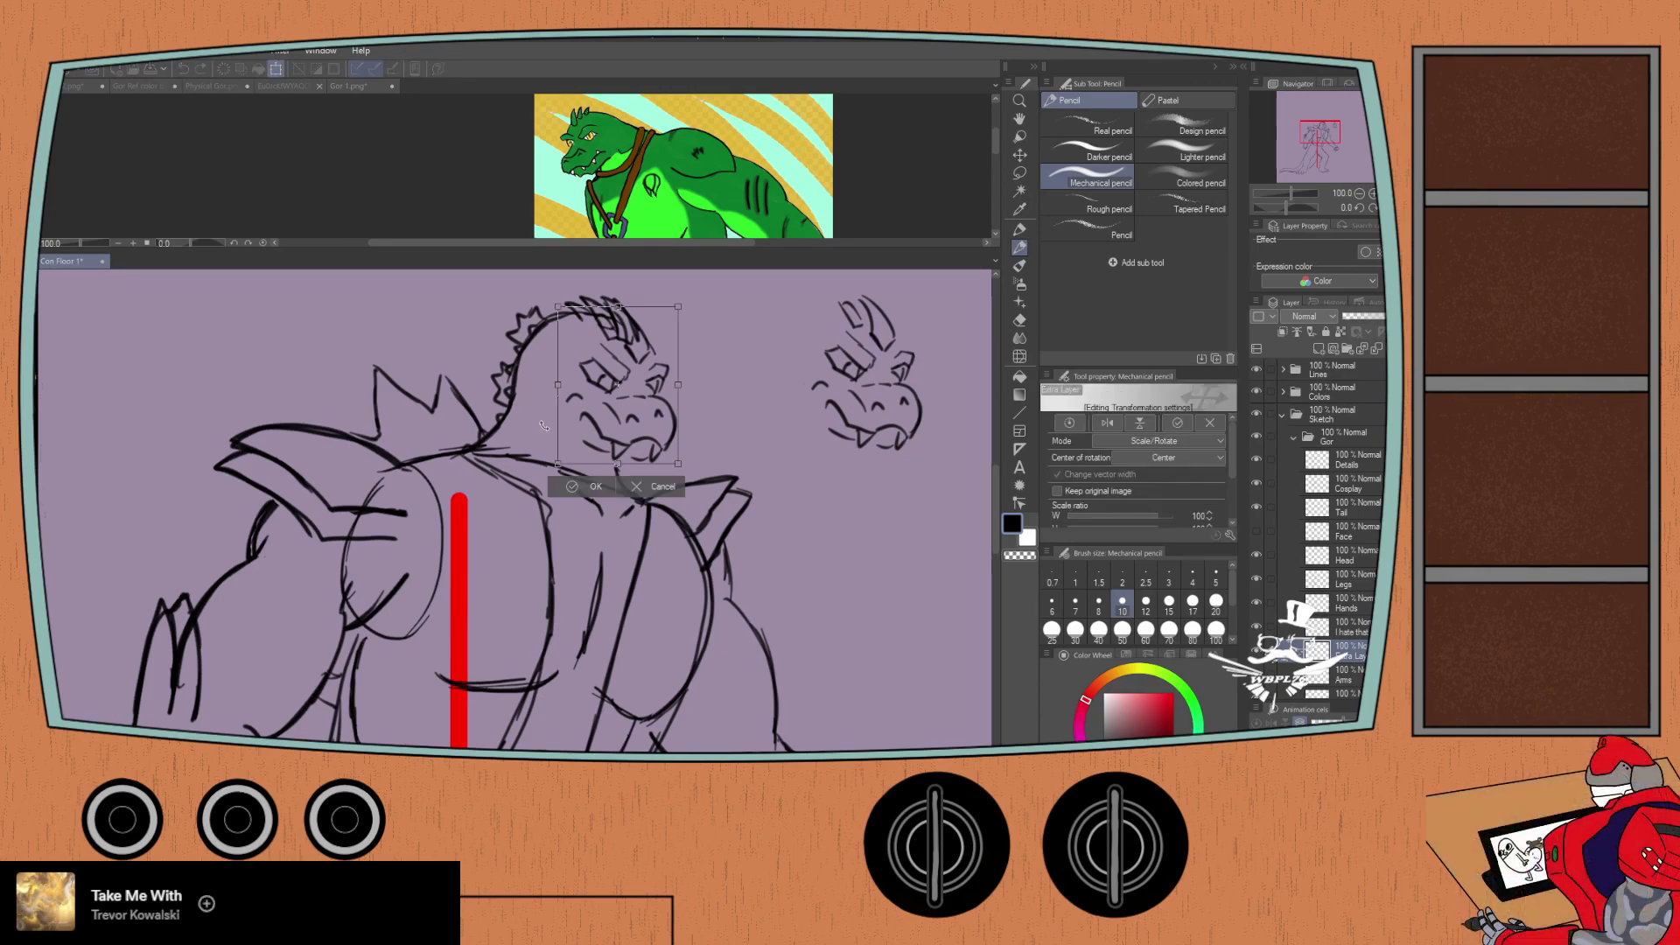
pyautogui.moveTo(577, 430); pyautogui.dragTo(594, 434)
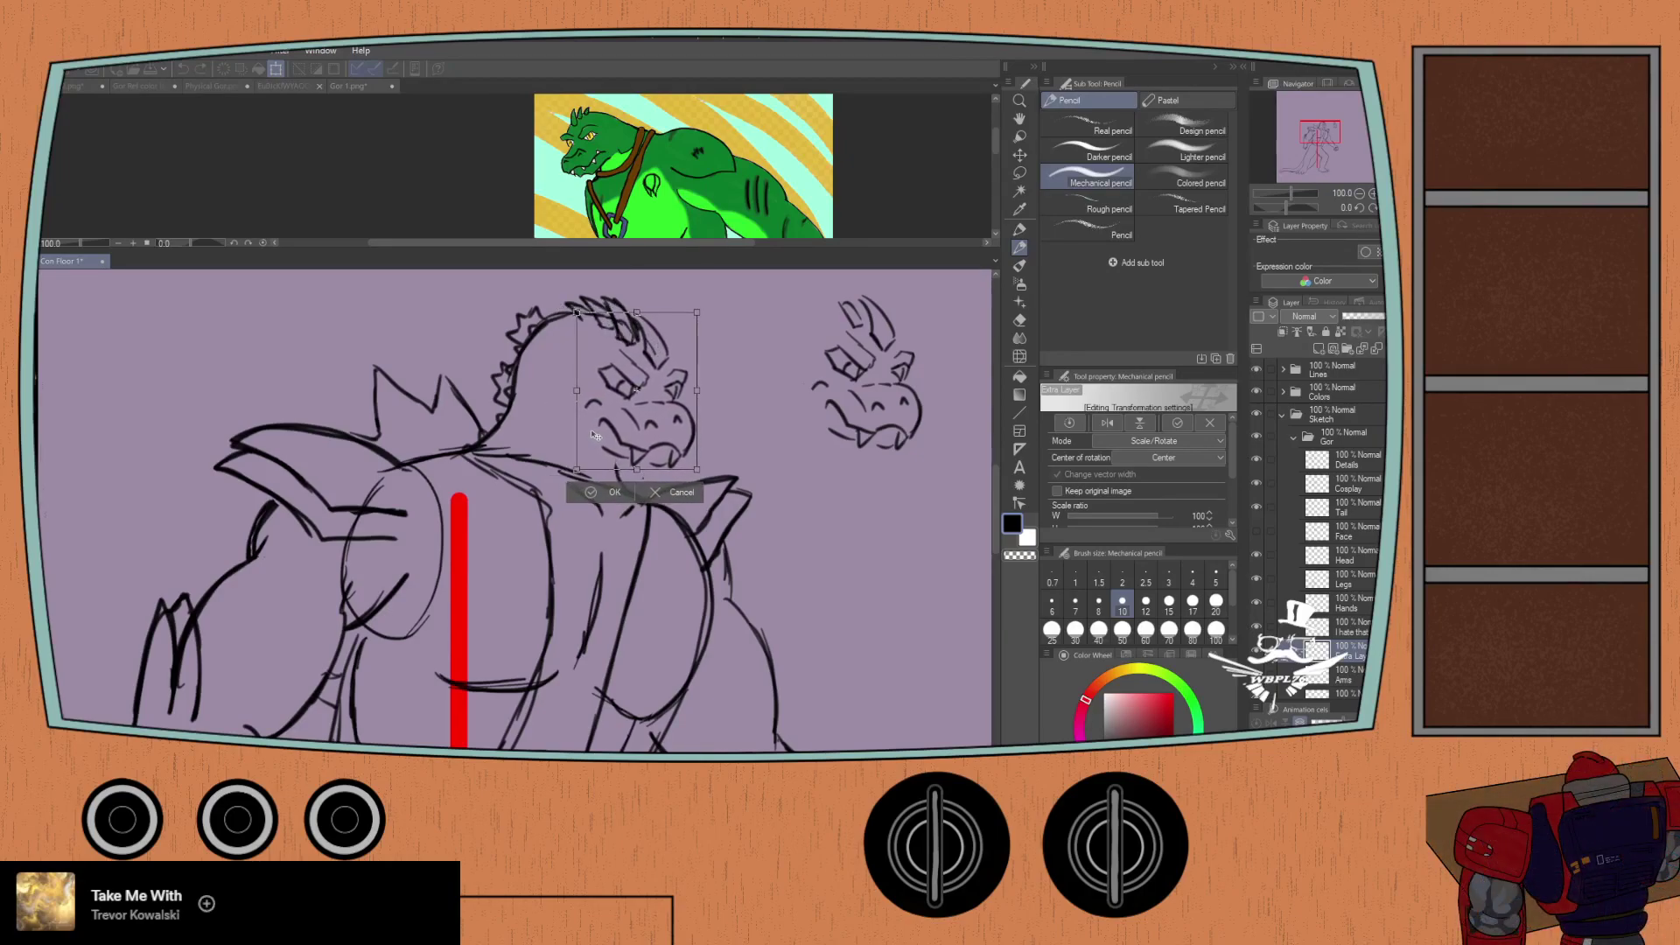
pyautogui.click(587, 494)
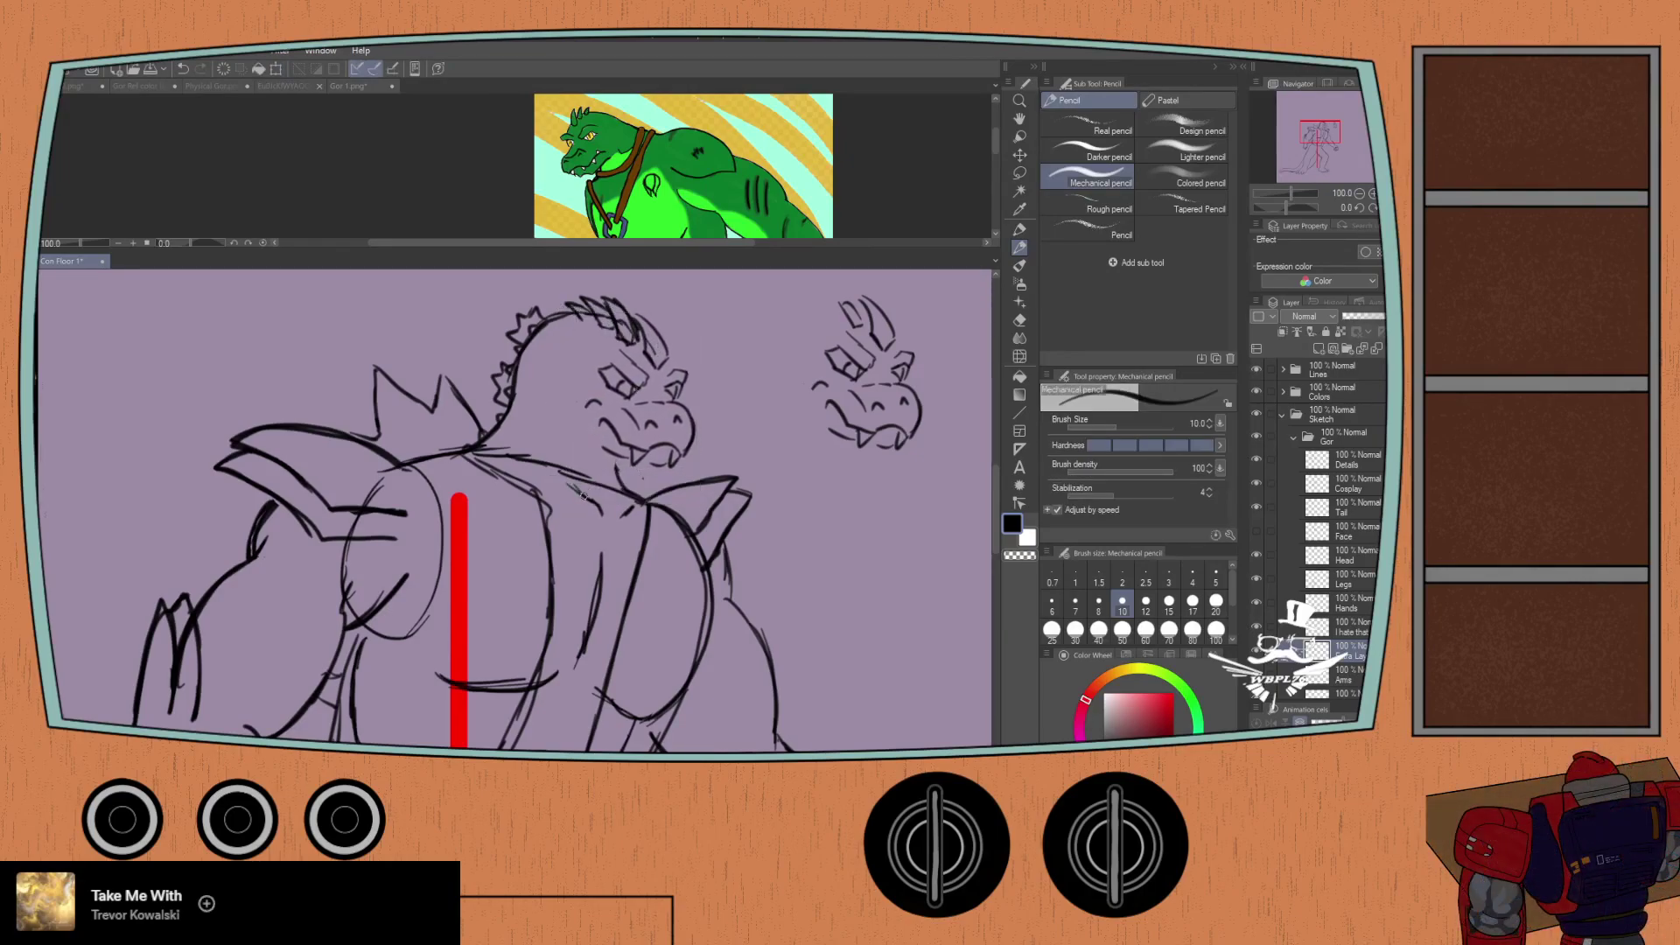
pyautogui.moveTo(598, 401)
pyautogui.mouseDown()
pyautogui.moveTo(590, 481)
pyautogui.moveTo(626, 490)
pyautogui.mouseUp()
pyautogui.hotkey('ctrl', 'z')
pyautogui.hotkey('ctrl', 'z')
pyautogui.hotkey('ctrl', 'z')
pyautogui.hotkey('ctrl', 'z')
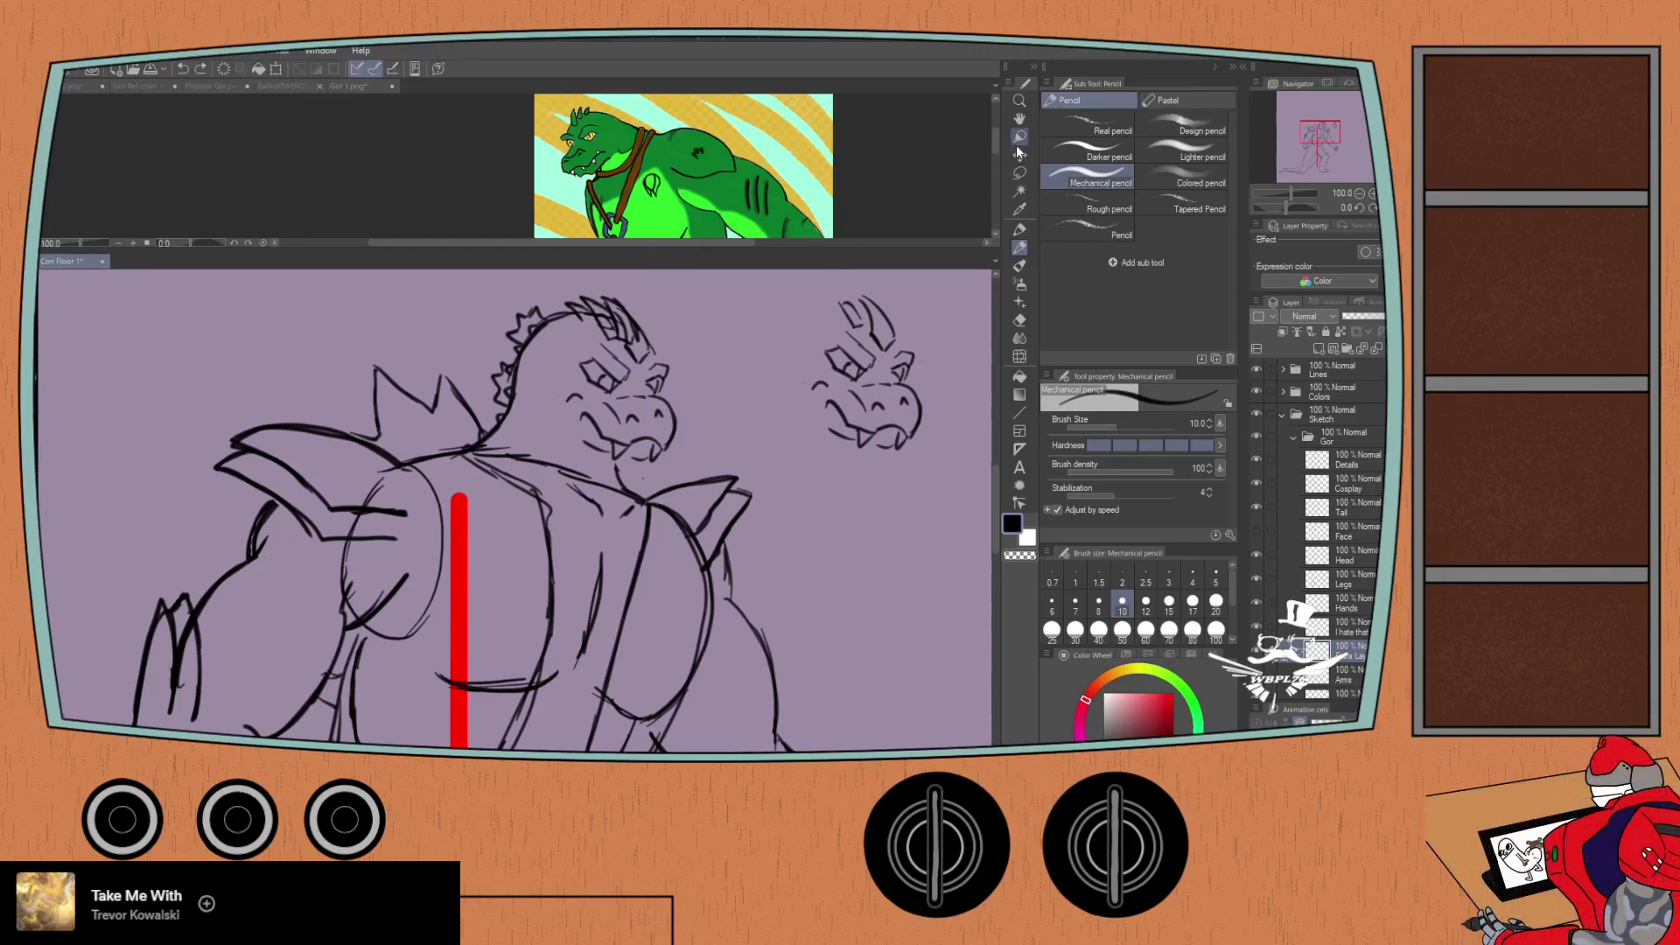
# Step: Lasso the snout and jaw of the main head with freehand selection
pyautogui.click(1019, 172)
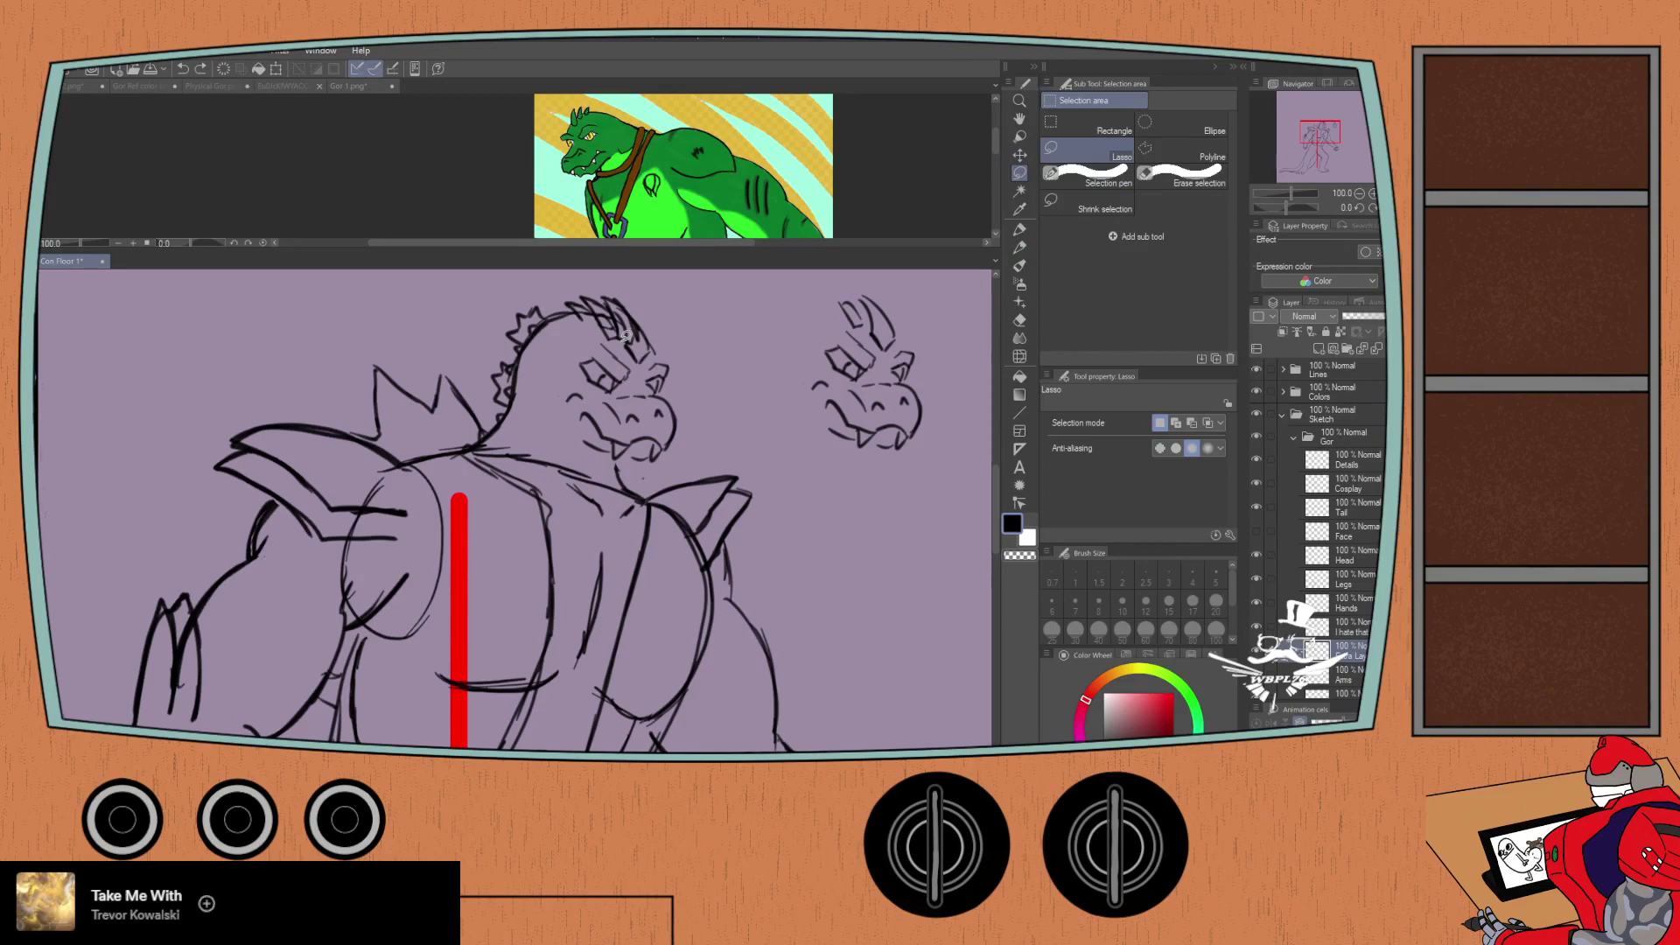
pyautogui.scroll(2, 612, 350)
pyautogui.moveTo(610, 421)
pyautogui.mouseDown()
pyautogui.moveTo(673, 407)
pyautogui.moveTo(713, 468)
pyautogui.moveTo(641, 525)
pyautogui.moveTo(559, 490)
pyautogui.moveTo(534, 433)
pyautogui.moveTo(549, 404)
pyautogui.moveTo(542, 449)
pyautogui.mouseUp()
pyautogui.click(491, 555)
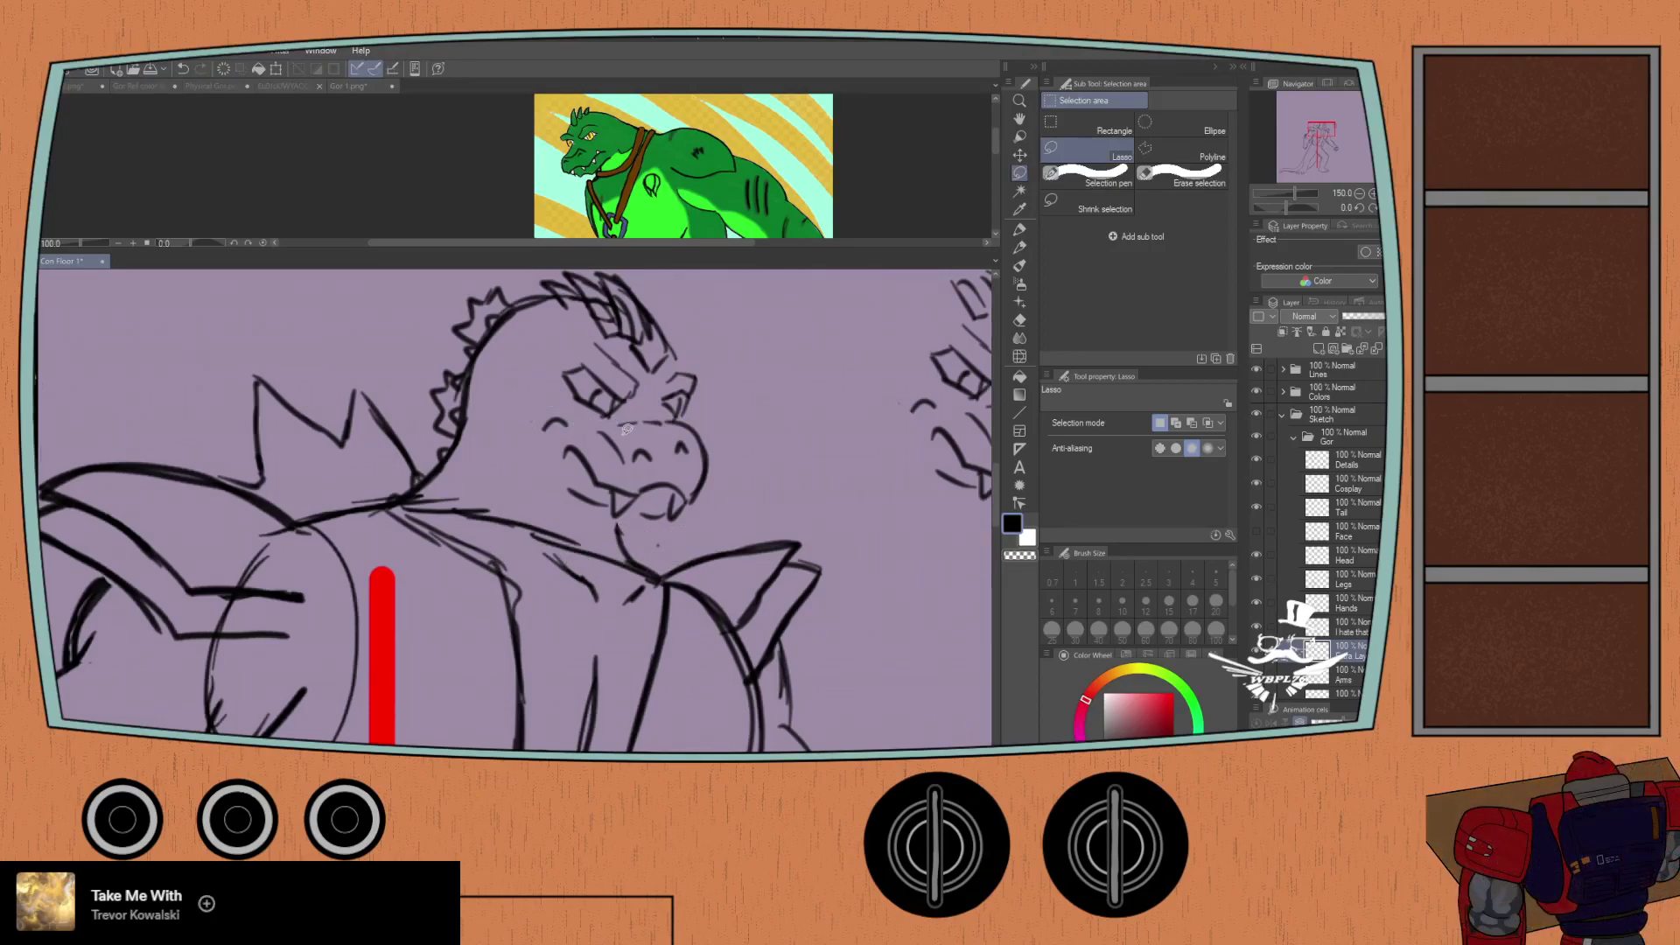
pyautogui.moveTo(570, 432)
pyautogui.mouseDown()
pyautogui.moveTo(556, 490)
pyautogui.moveTo(601, 518)
pyautogui.moveTo(649, 518)
pyautogui.mouseUp()
pyautogui.moveTo(574, 420); pyautogui.dragTo(573, 423)
# Step: Try enlarging and mesh-warping the selected snout, then cancel both attempts
pyautogui.hotkey('ctrl', 't')
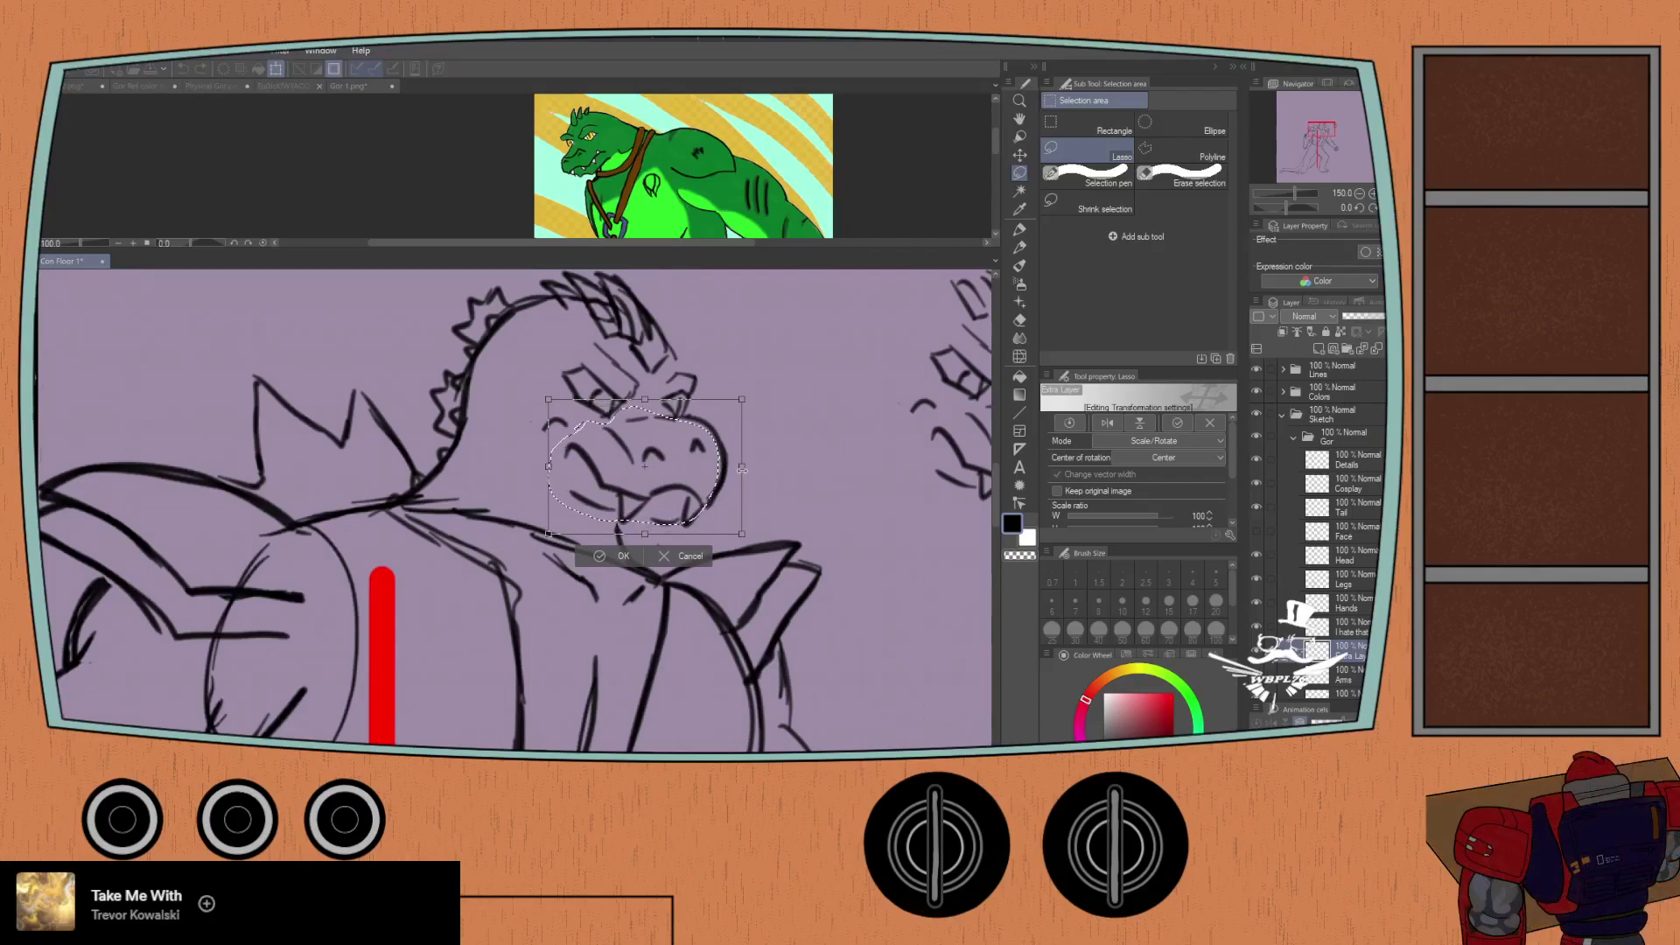
pyautogui.moveTo(720, 526); pyautogui.dragTo(749, 545)
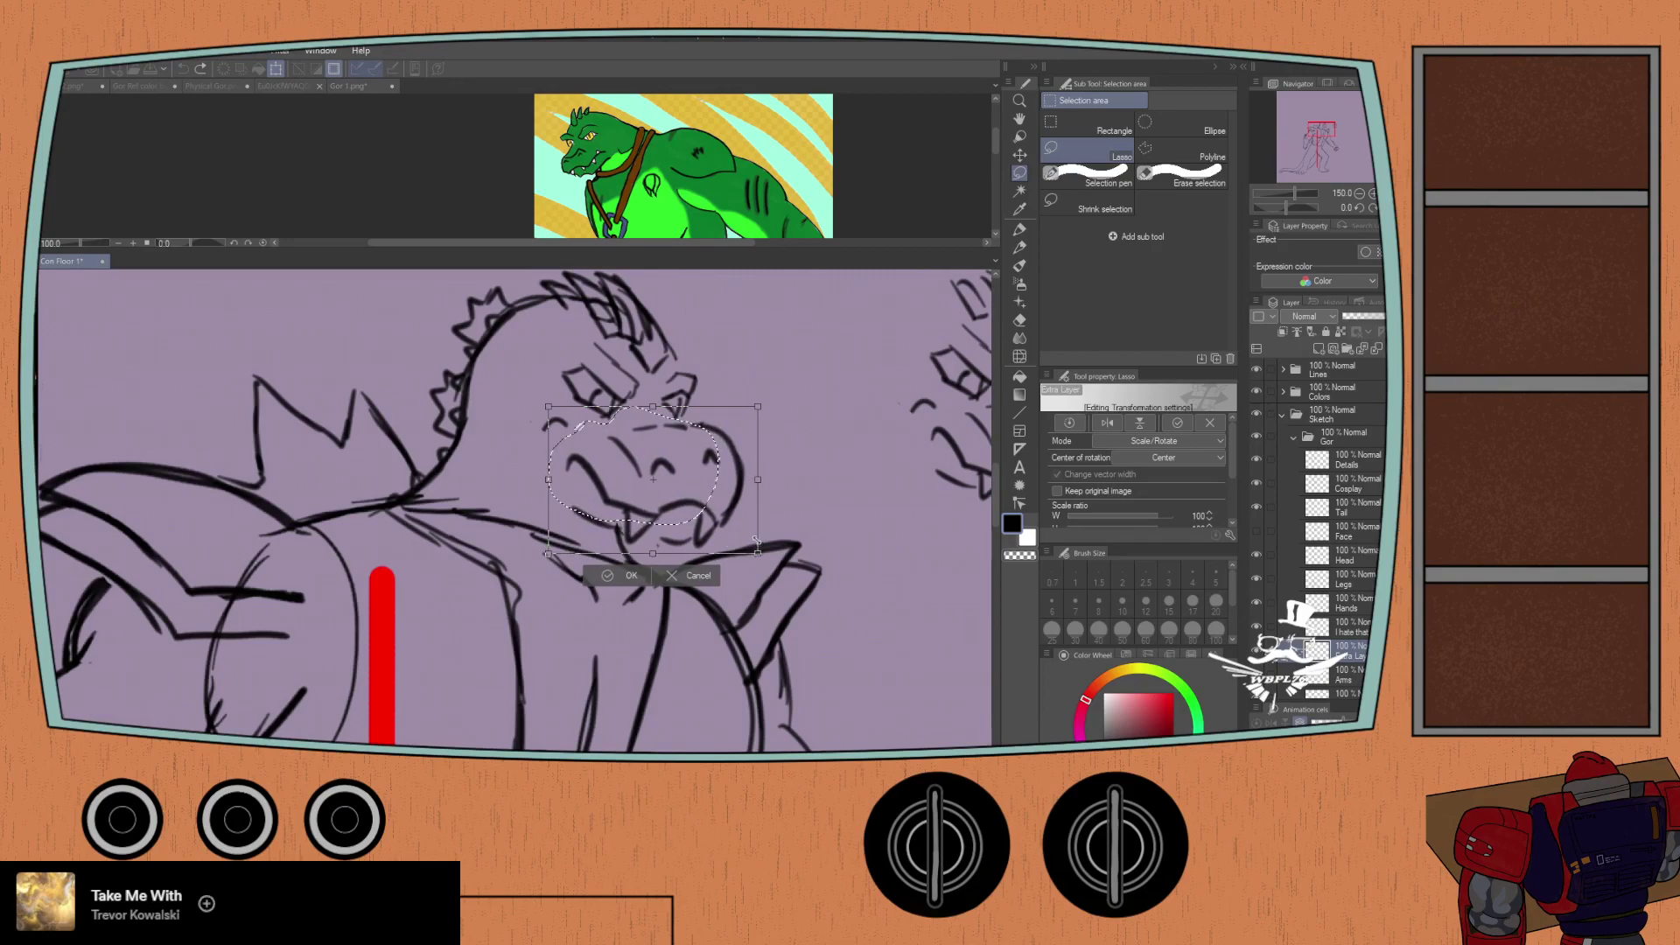
pyautogui.hotkey('ctrl', 'z')
pyautogui.click(656, 549)
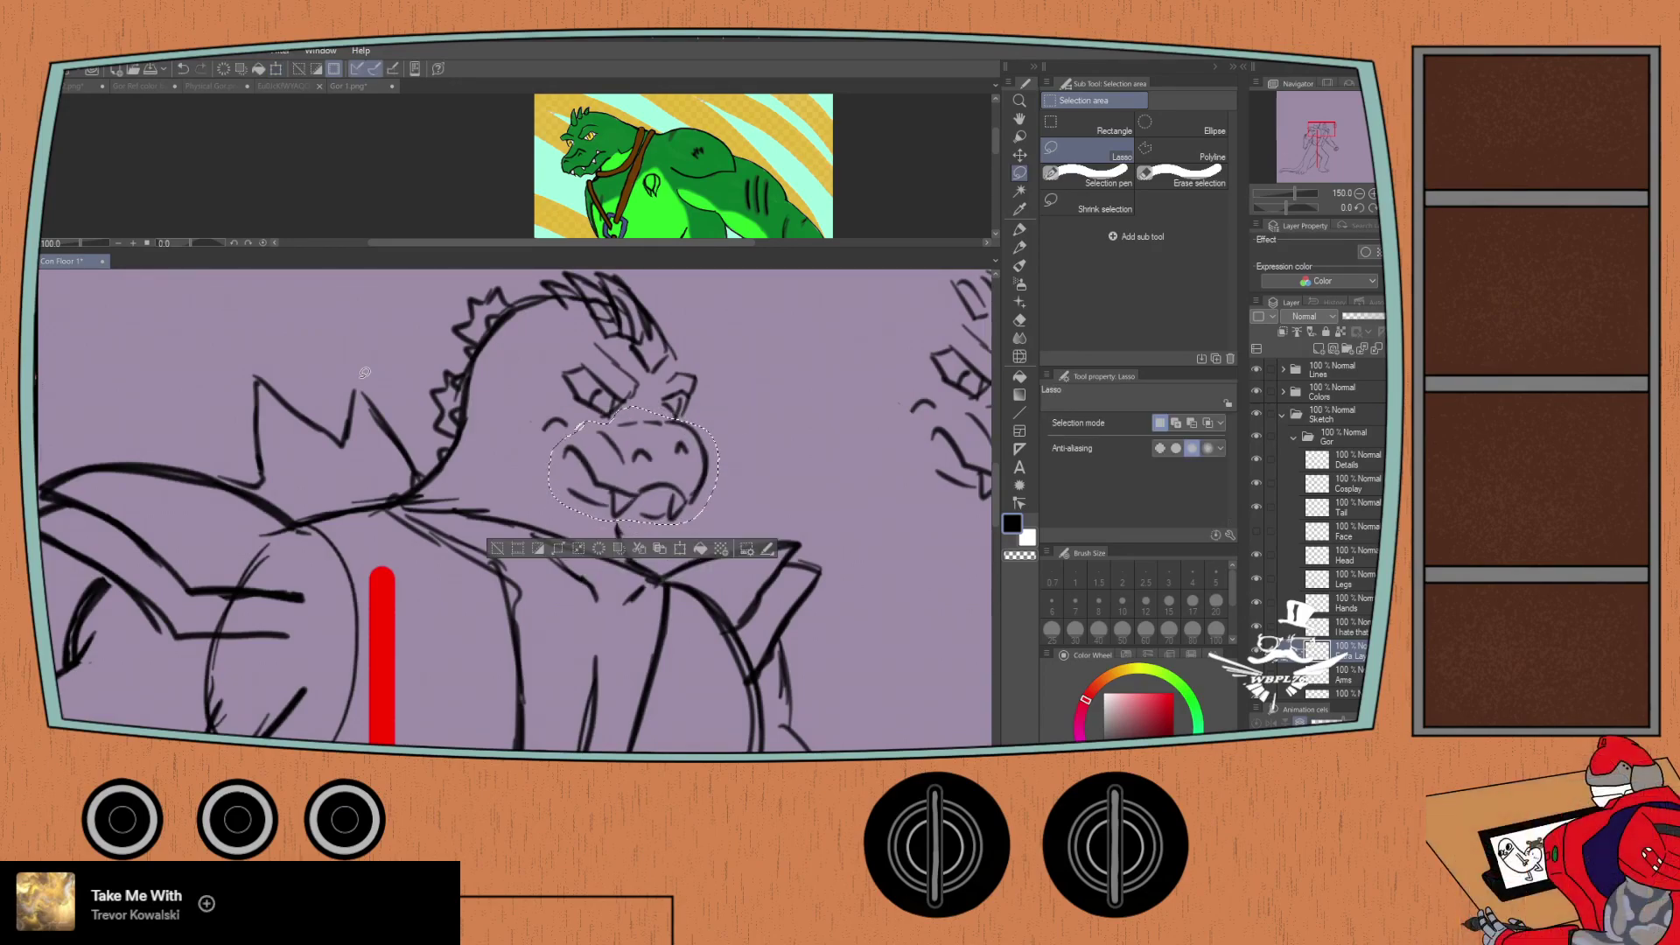
pyautogui.click(322, 576)
pyautogui.moveTo(720, 526); pyautogui.dragTo(737, 534)
pyautogui.moveTo(663, 485); pyautogui.dragTo(754, 448)
pyautogui.moveTo(662, 407); pyautogui.dragTo(682, 449)
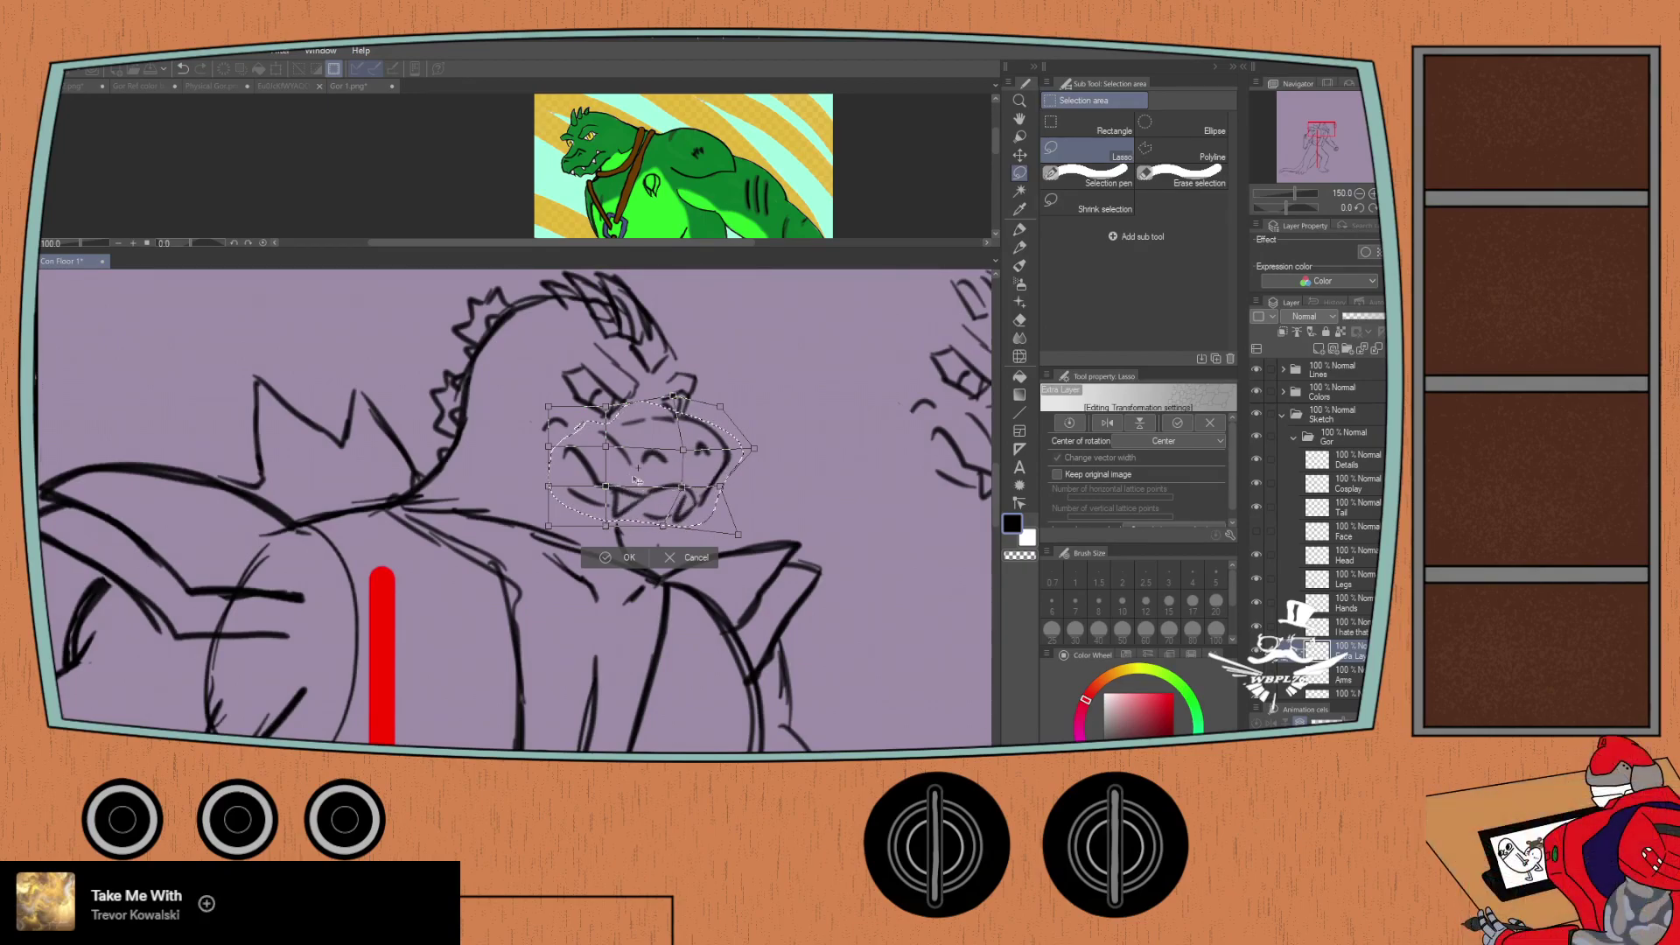
pyautogui.moveTo(752, 451); pyautogui.dragTo(730, 453)
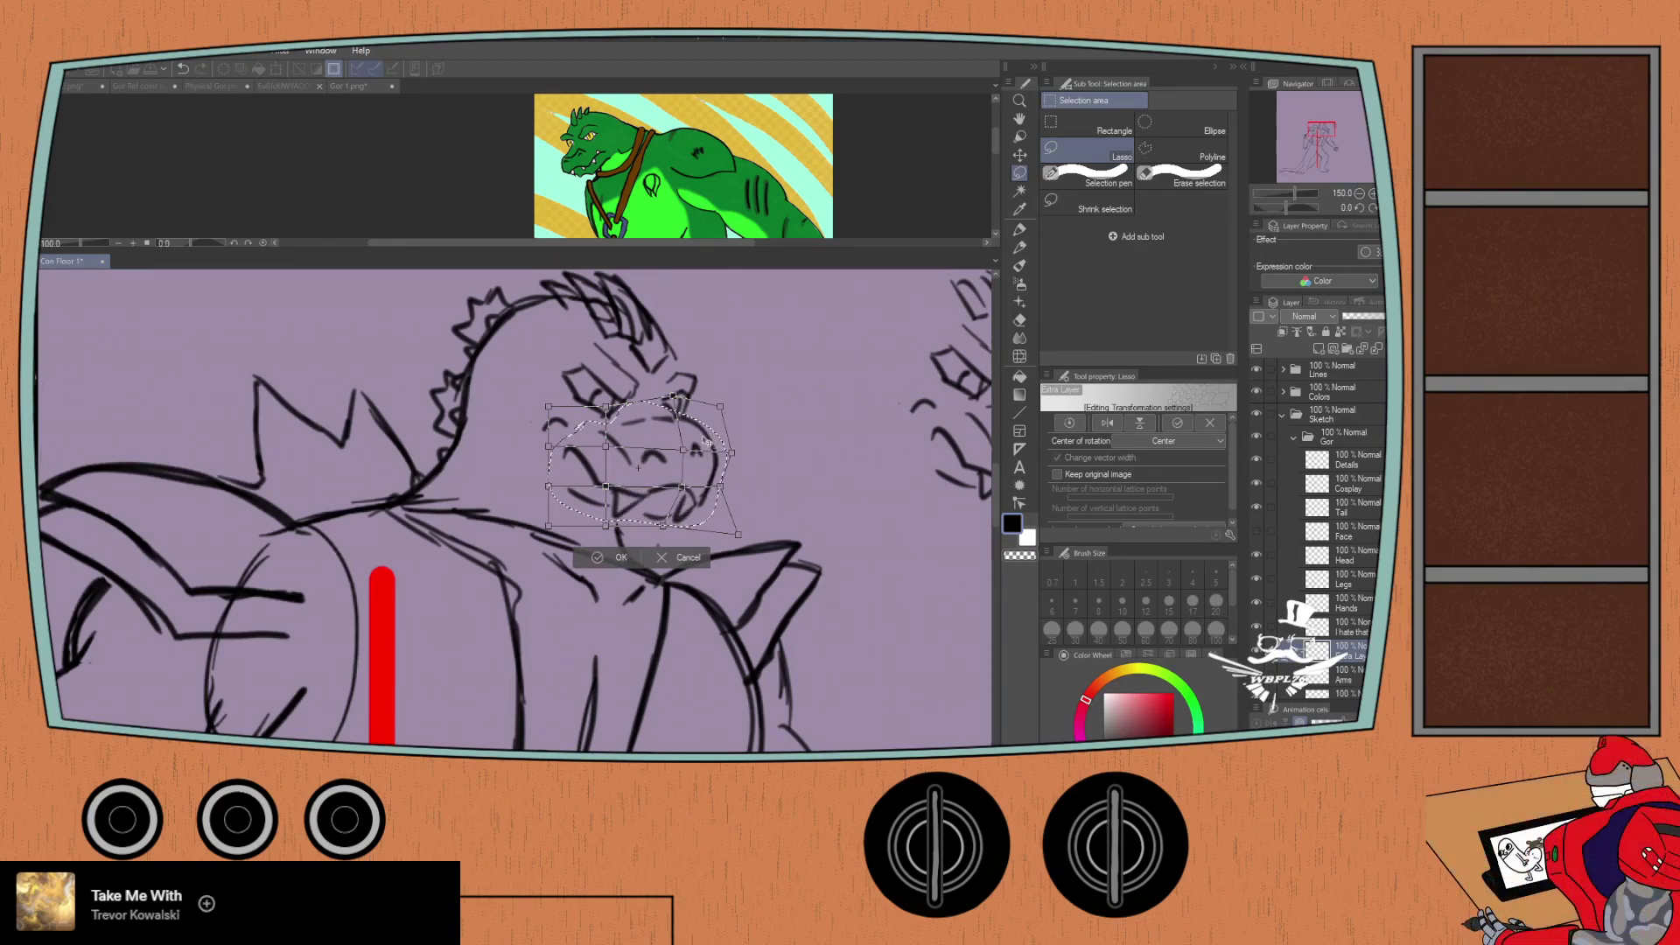
pyautogui.click(664, 554)
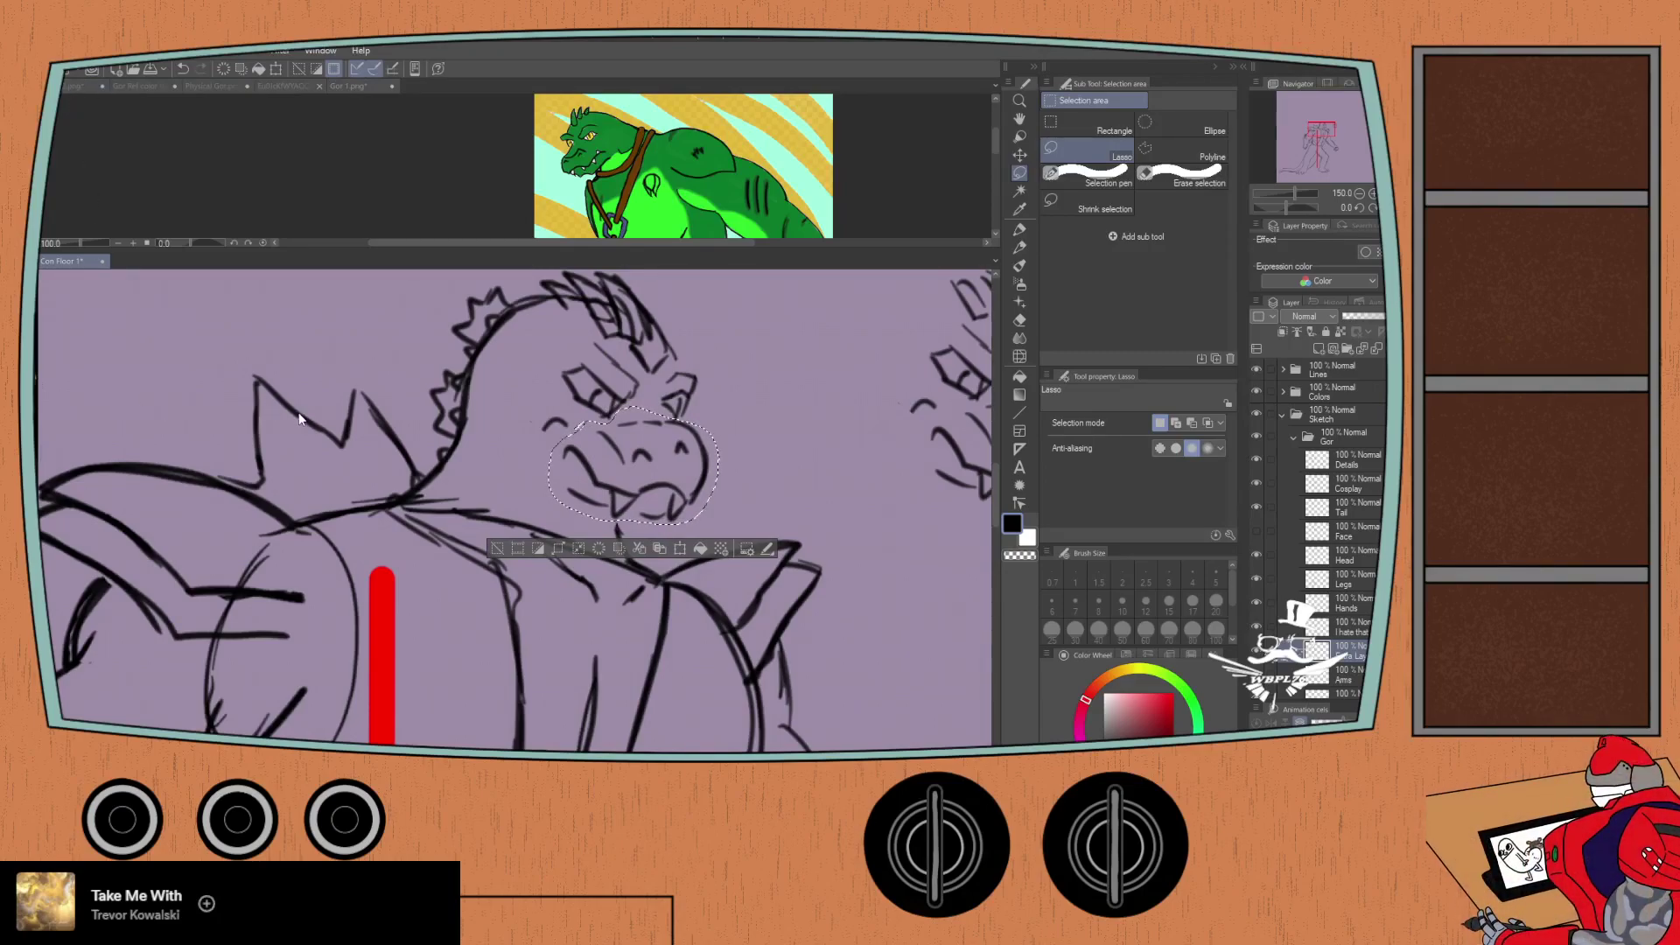
# Step: Distort the snout: skew its right side down, widen it to 120%, shift its top right
pyautogui.hotkey('ctrl', 't')
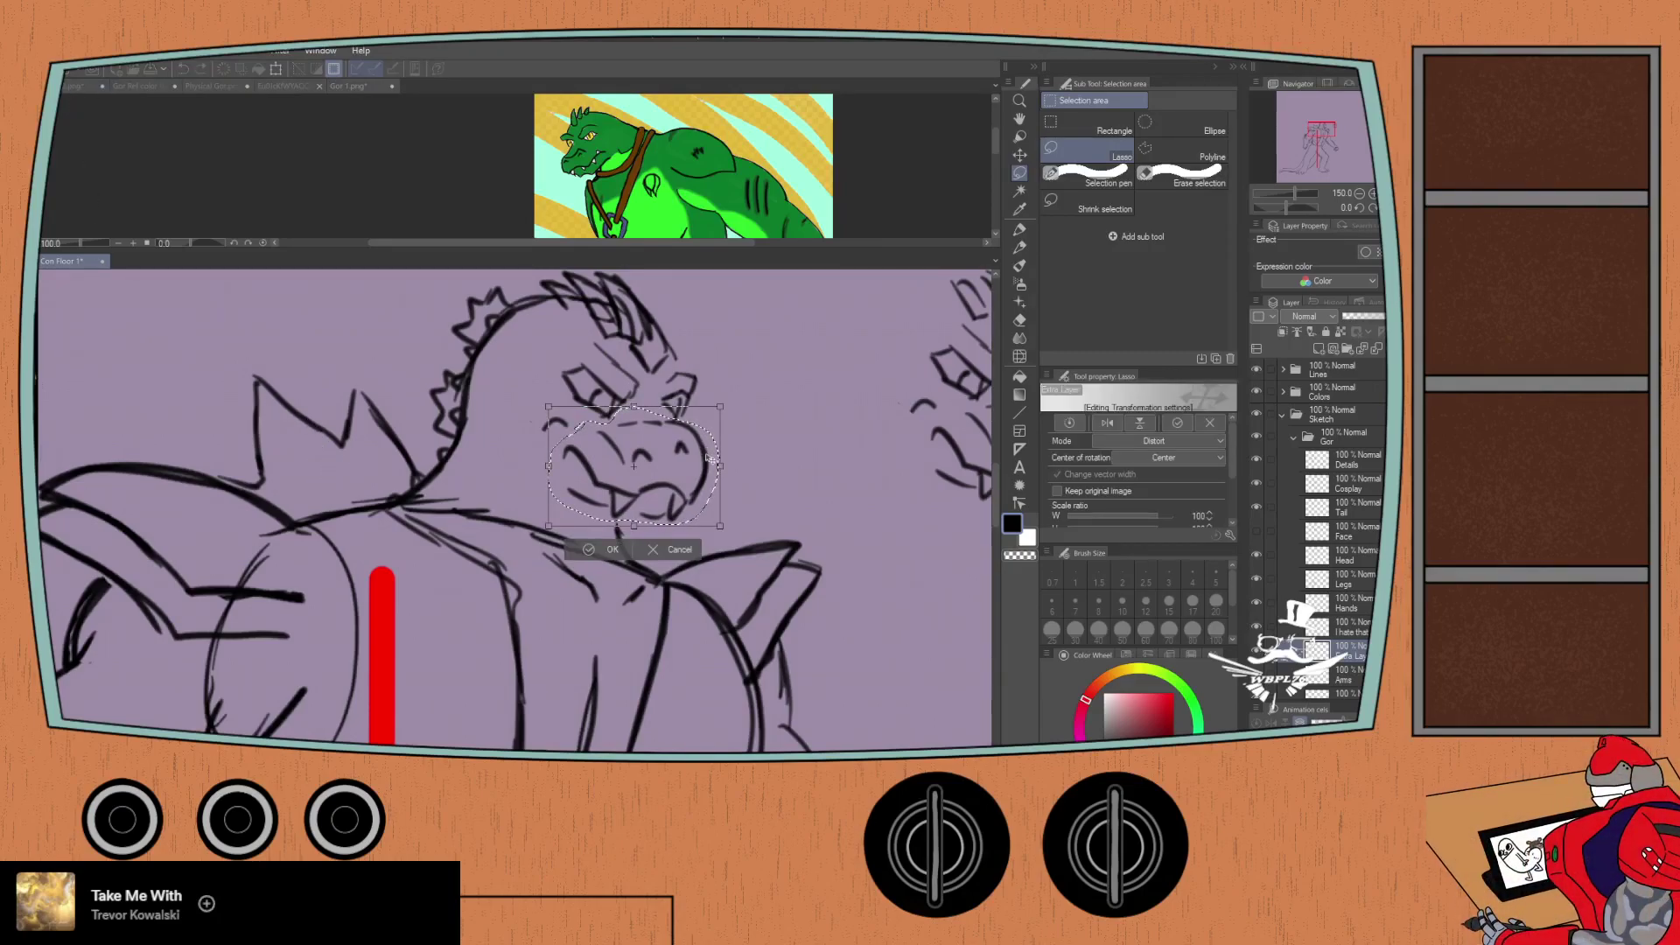
pyautogui.moveTo(722, 468); pyautogui.dragTo(742, 478)
pyautogui.moveTo(722, 539); pyautogui.dragTo(740, 537)
pyautogui.moveTo(723, 420); pyautogui.dragTo(761, 419)
pyautogui.moveTo(548, 406); pyautogui.dragTo(554, 407)
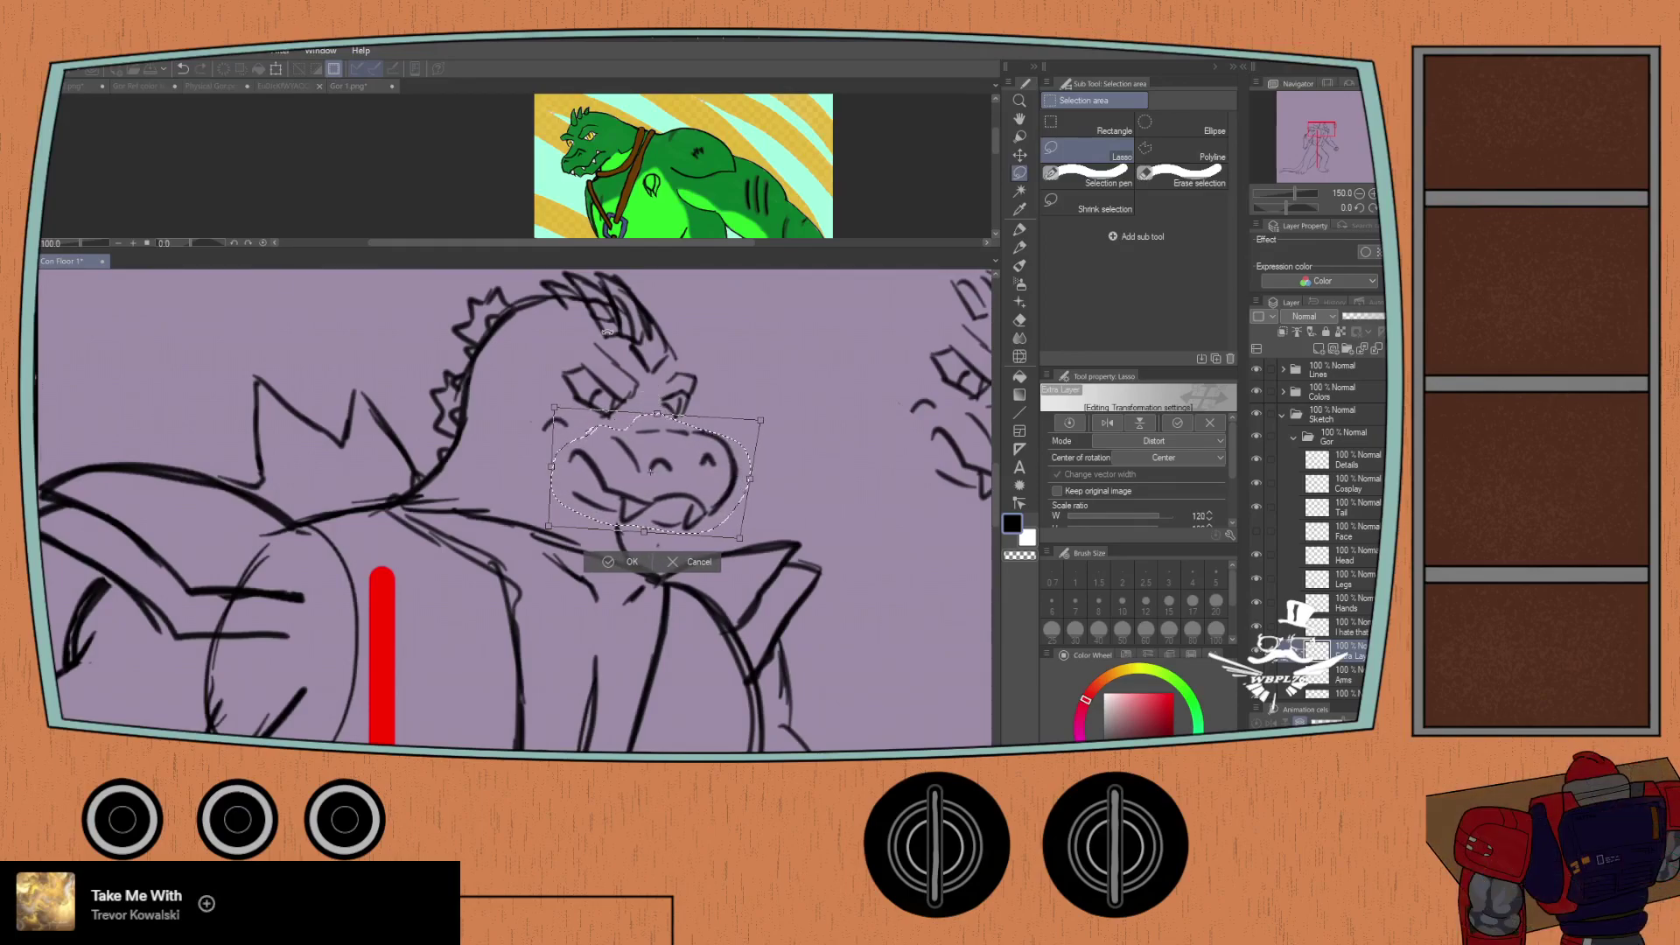
pyautogui.moveTo(658, 410); pyautogui.dragTo(670, 408)
pyautogui.moveTo(565, 407); pyautogui.dragTo(552, 406)
# Step: Fine-tune the snout's top corners and bottom edge, apply the distortion and deselect
pyautogui.moveTo(644, 532)
pyautogui.mouseDown()
pyautogui.moveTo(627, 532)
pyautogui.moveTo(642, 532)
pyautogui.mouseUp()
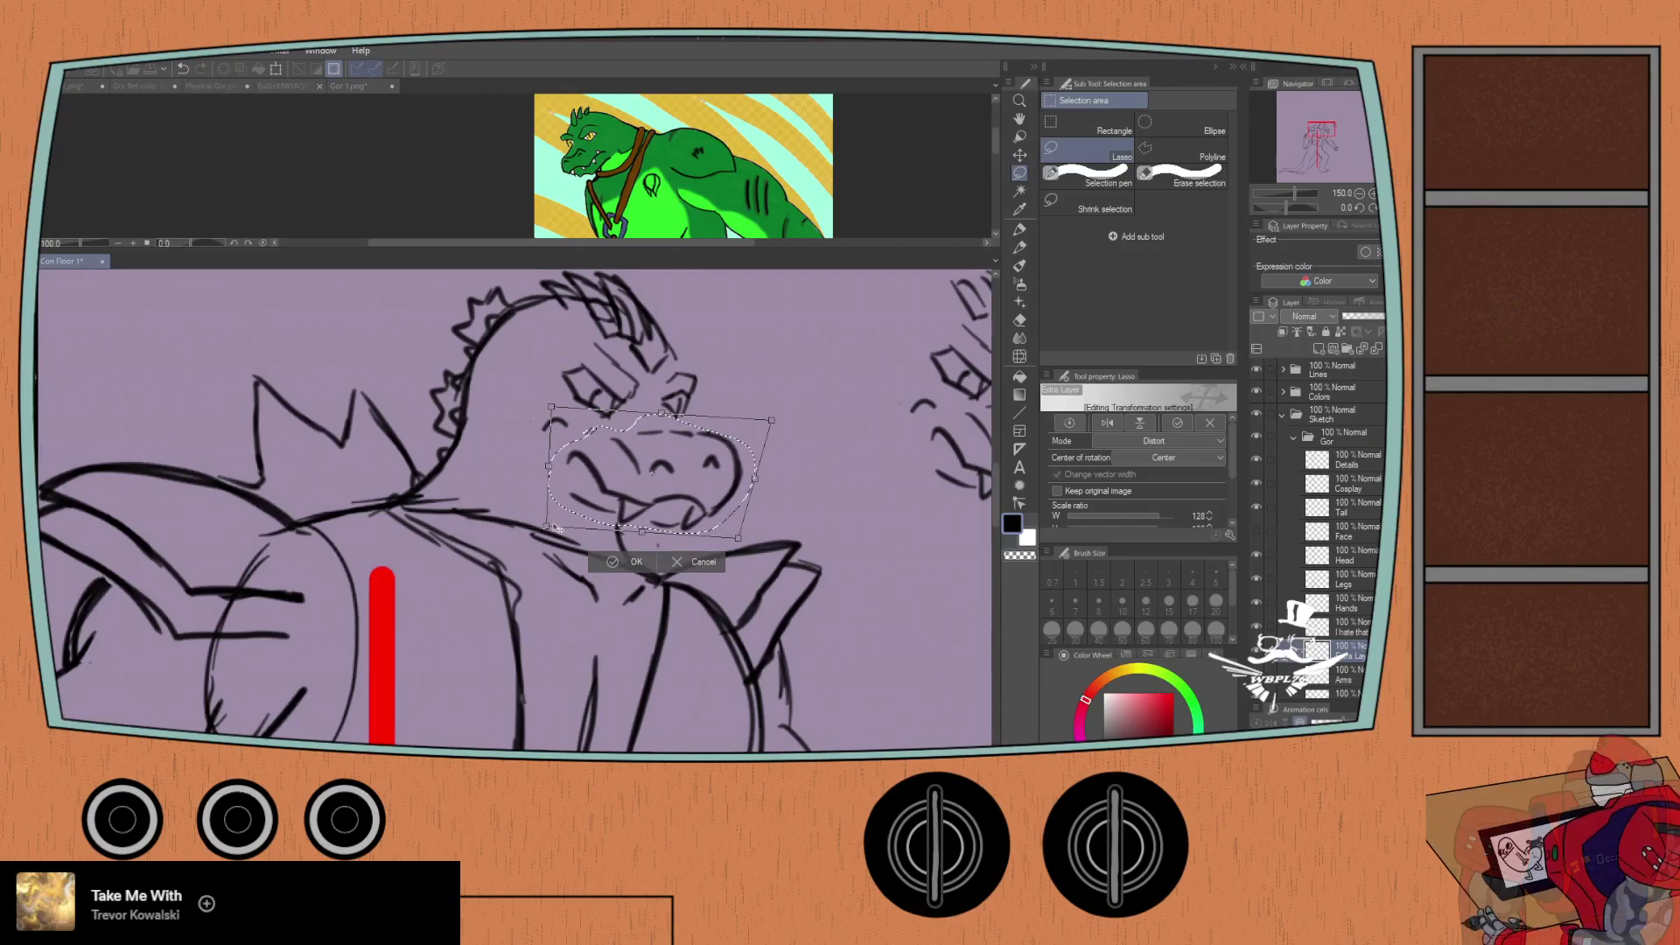
pyautogui.moveTo(662, 412); pyautogui.dragTo(653, 414)
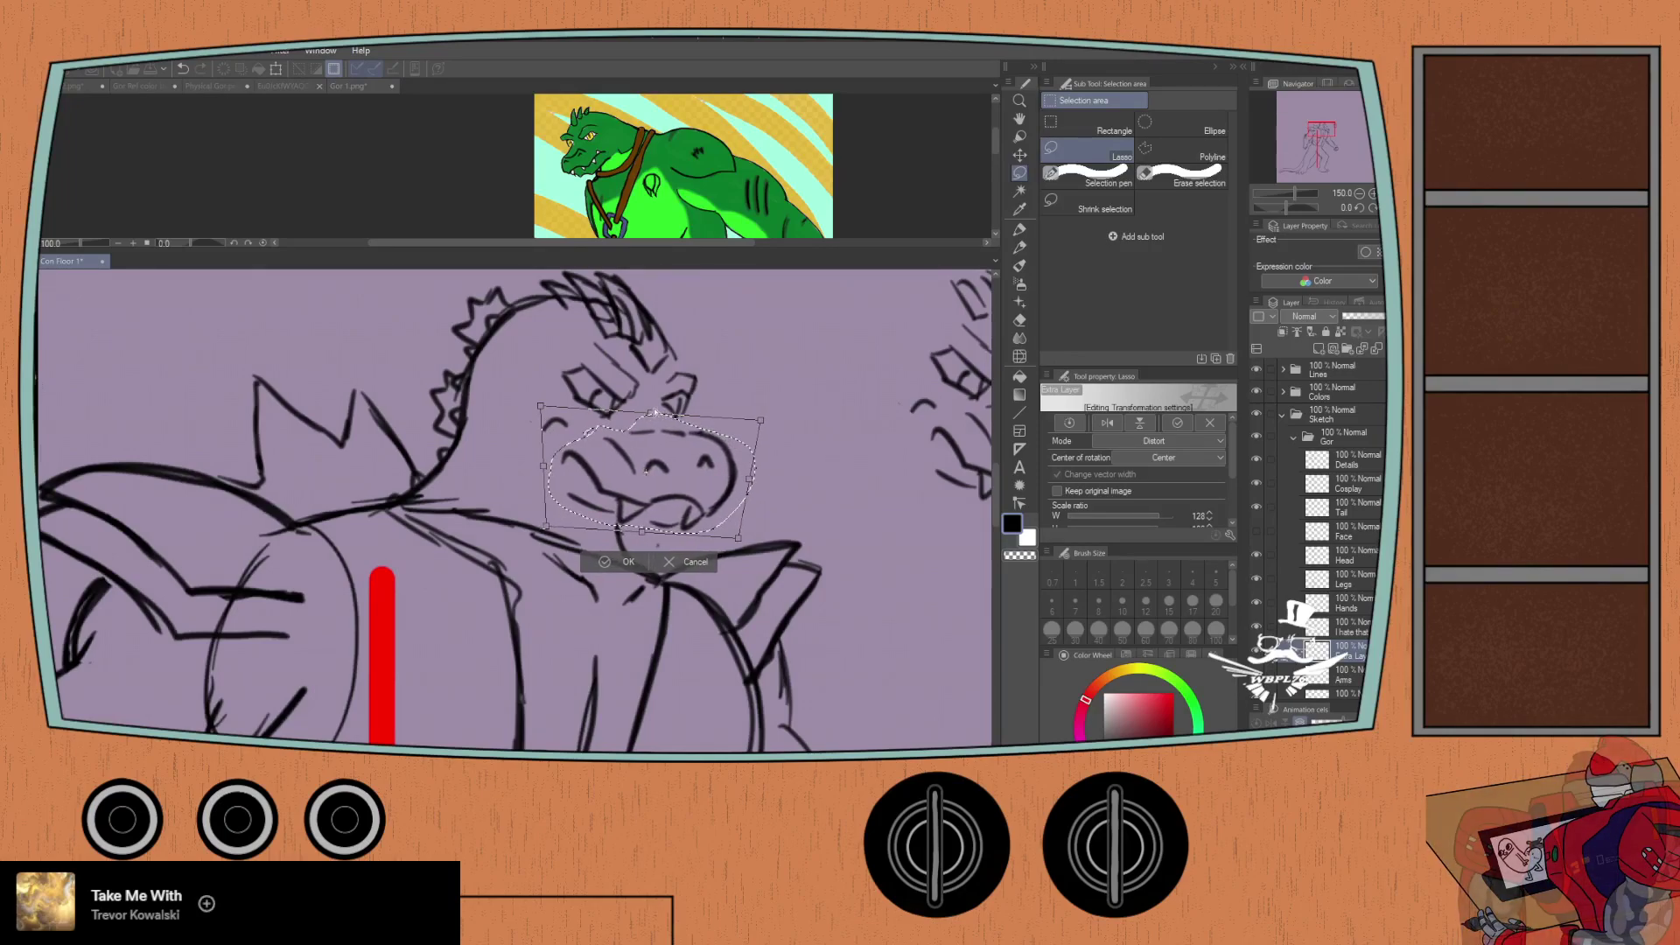
pyautogui.moveTo(760, 420); pyautogui.dragTo(764, 403)
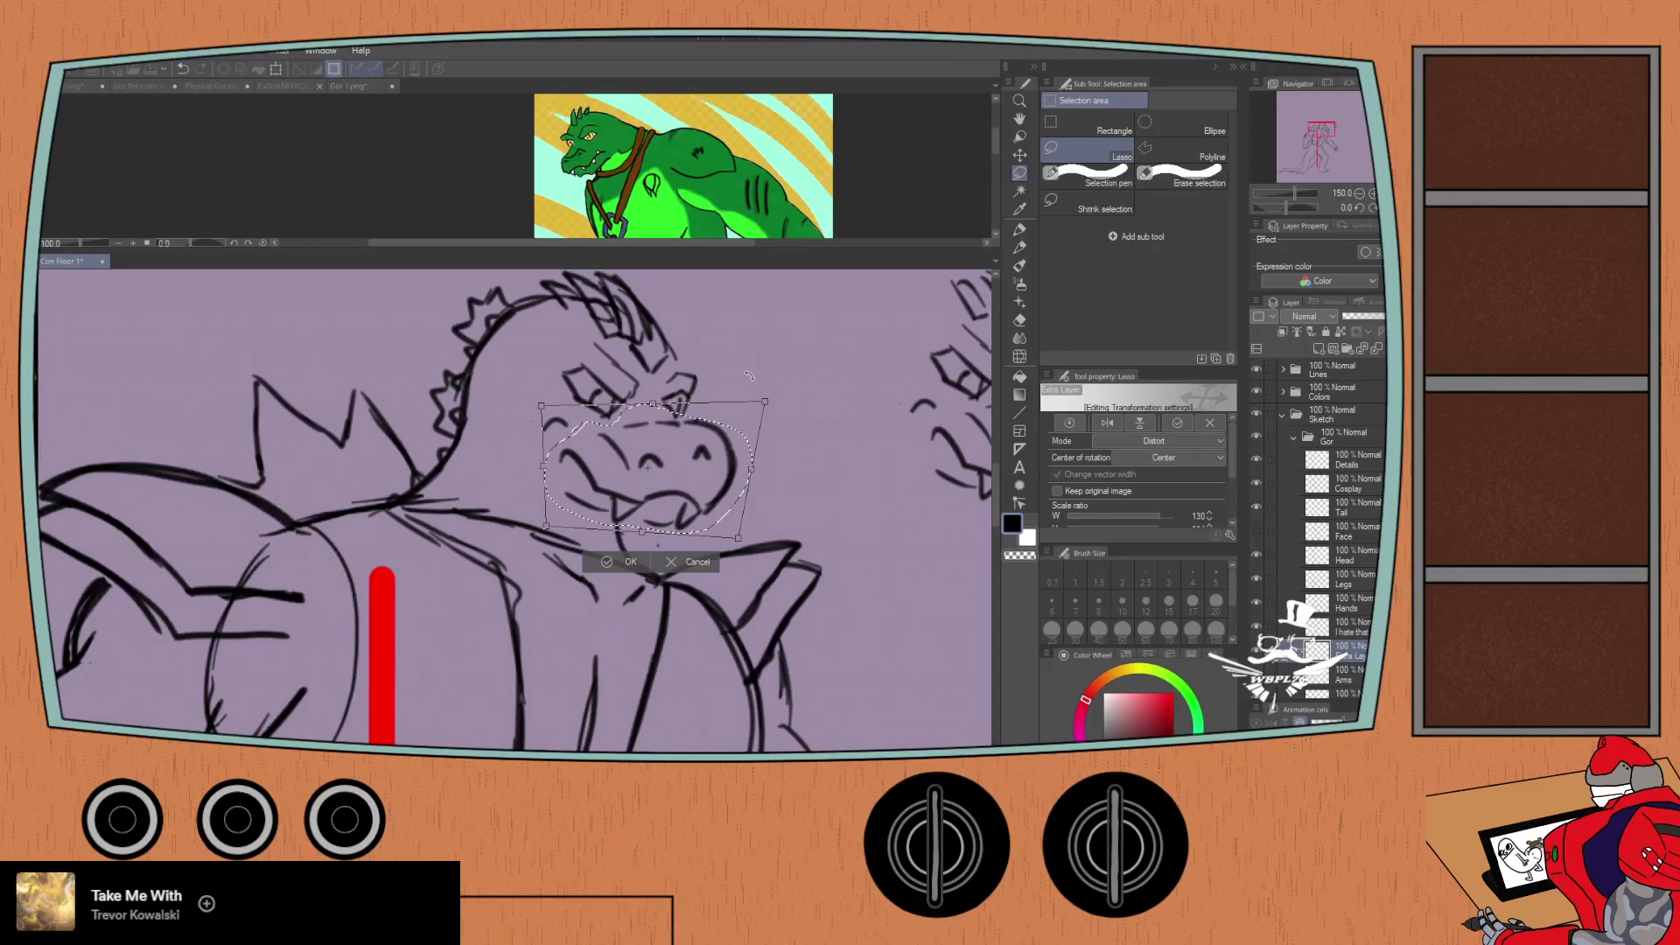
pyautogui.click(608, 566)
pyautogui.hotkey('ctrl', 'd')
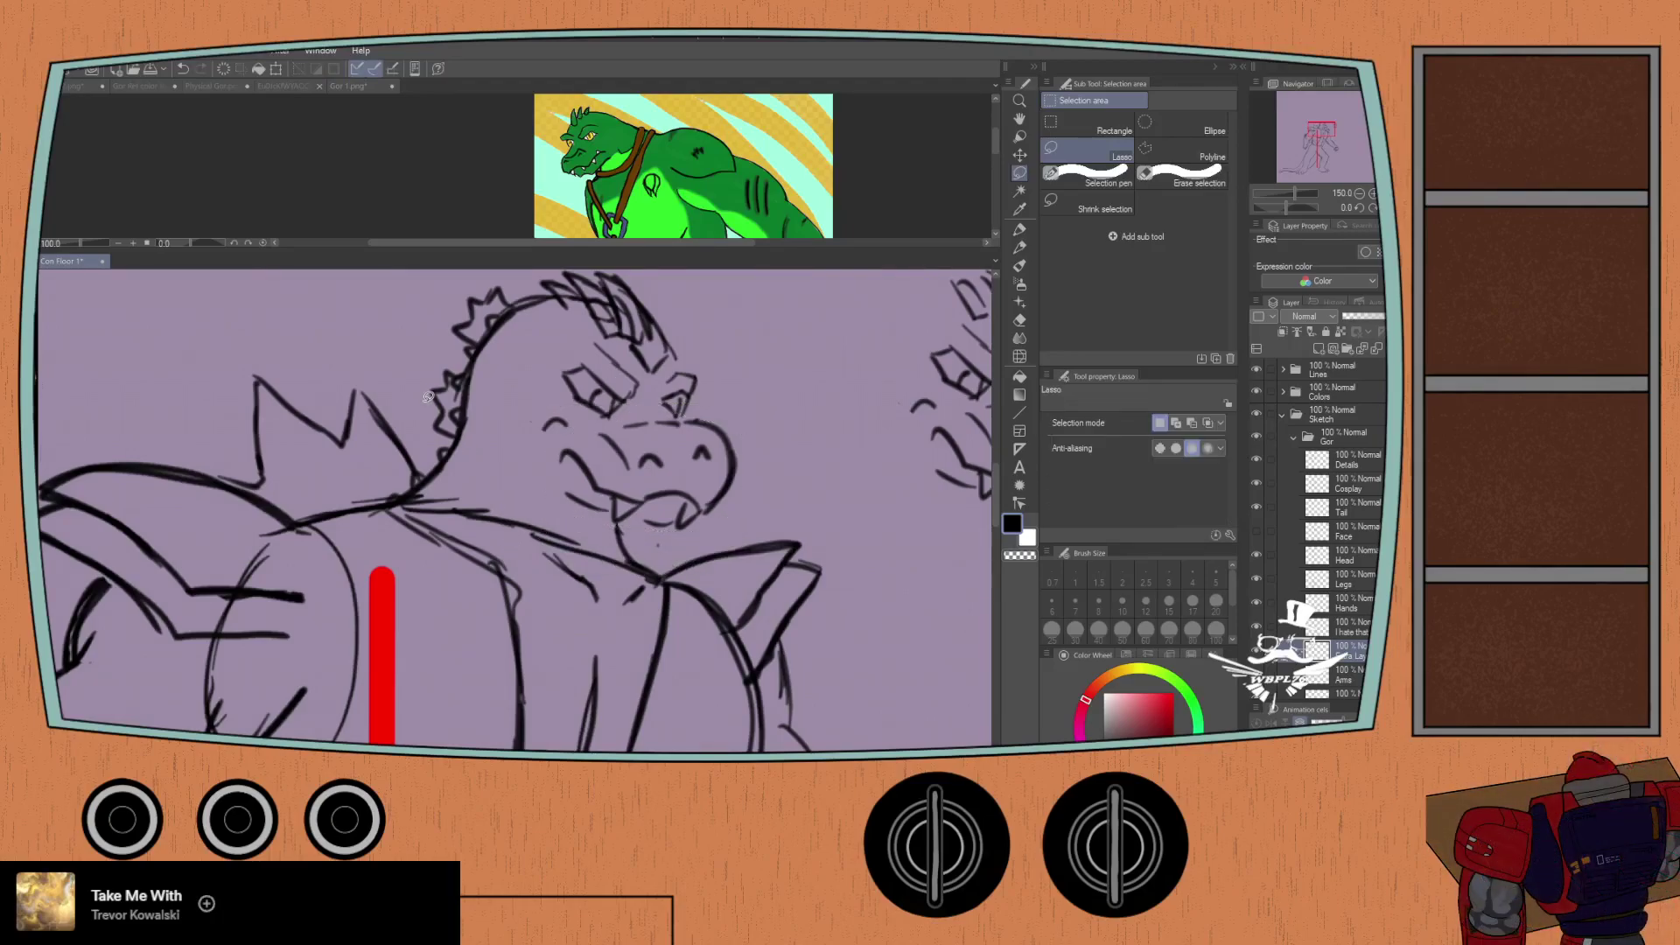
pyautogui.scroll(-2, 433, 395)
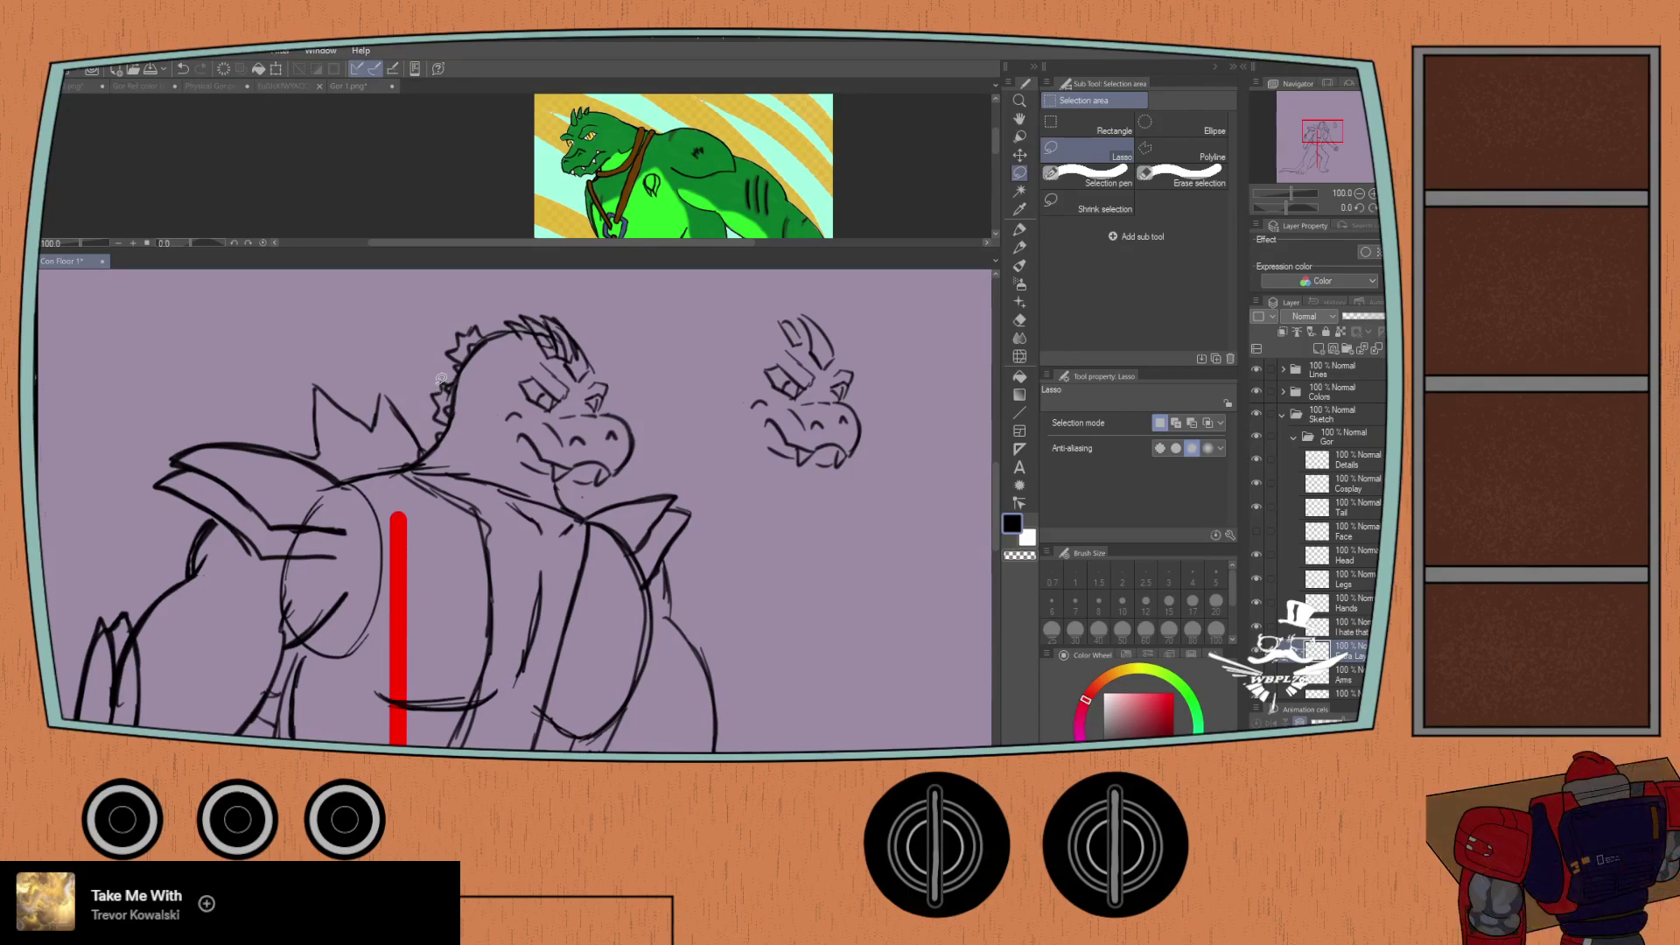
pyautogui.moveTo(516, 409); pyautogui.dragTo(518, 408)
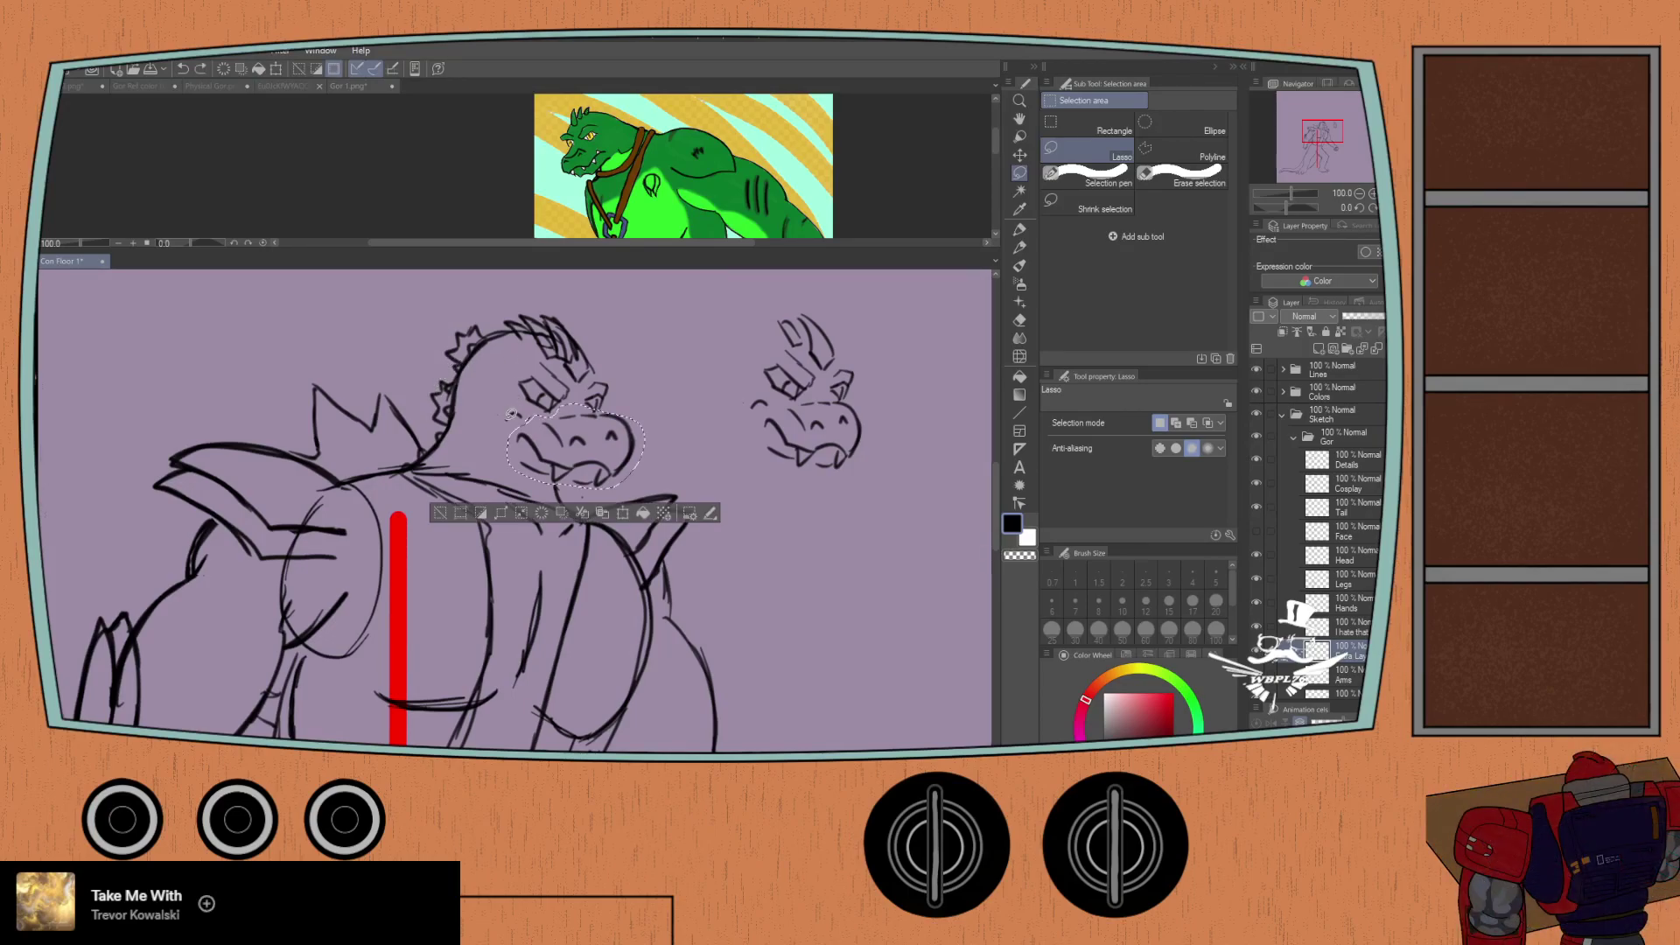
pyautogui.click(430, 506)
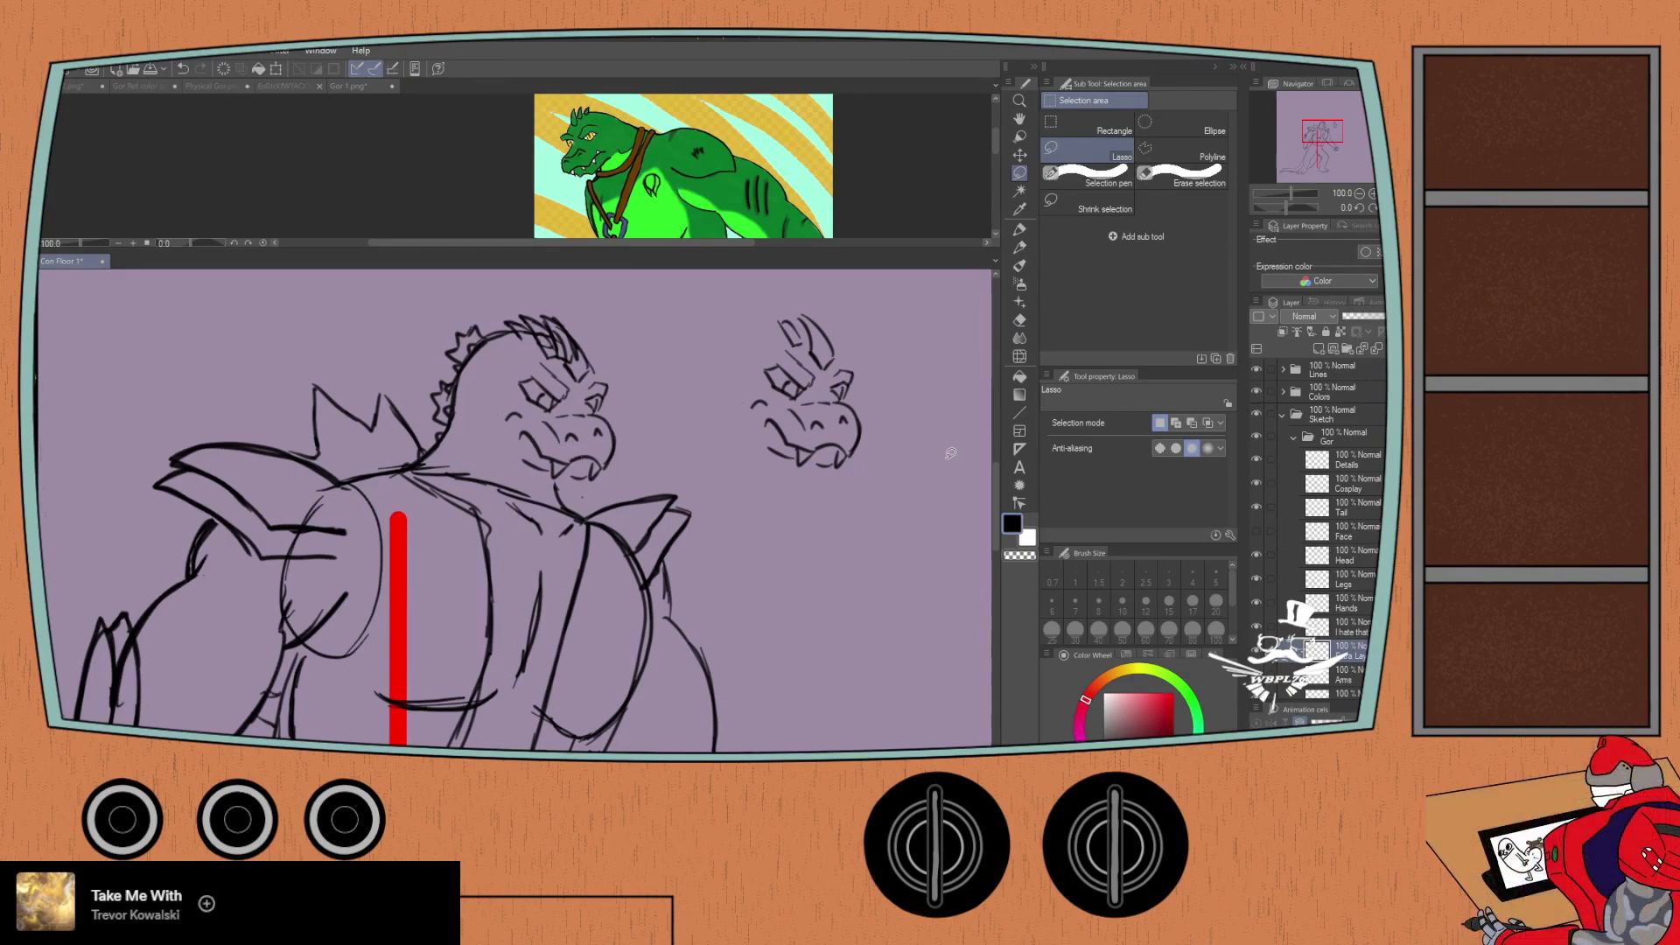
# Step: Erase the snout's nose and mouth lines, then try and undo new jaw and cheek strokes
pyautogui.press('e')
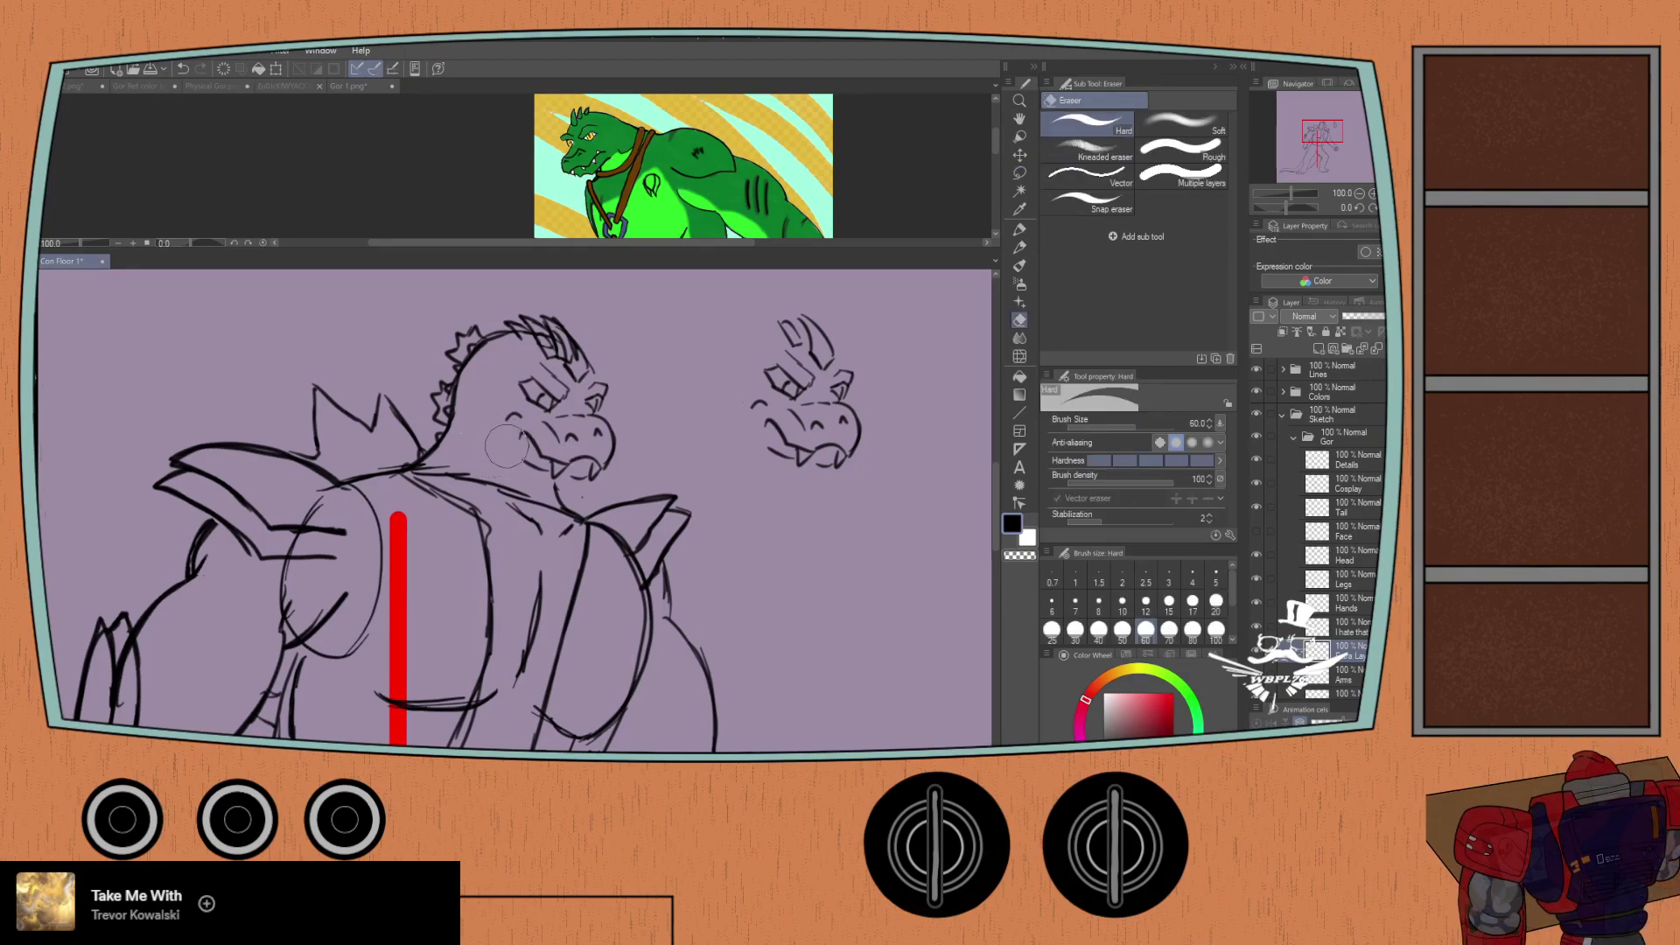
pyautogui.moveTo(537, 455)
pyautogui.mouseDown()
pyautogui.moveTo(612, 449)
pyautogui.moveTo(597, 431)
pyautogui.moveTo(540, 436)
pyautogui.moveTo(581, 469)
pyautogui.moveTo(577, 493)
pyautogui.moveTo(505, 429)
pyautogui.mouseUp()
pyautogui.press('p')
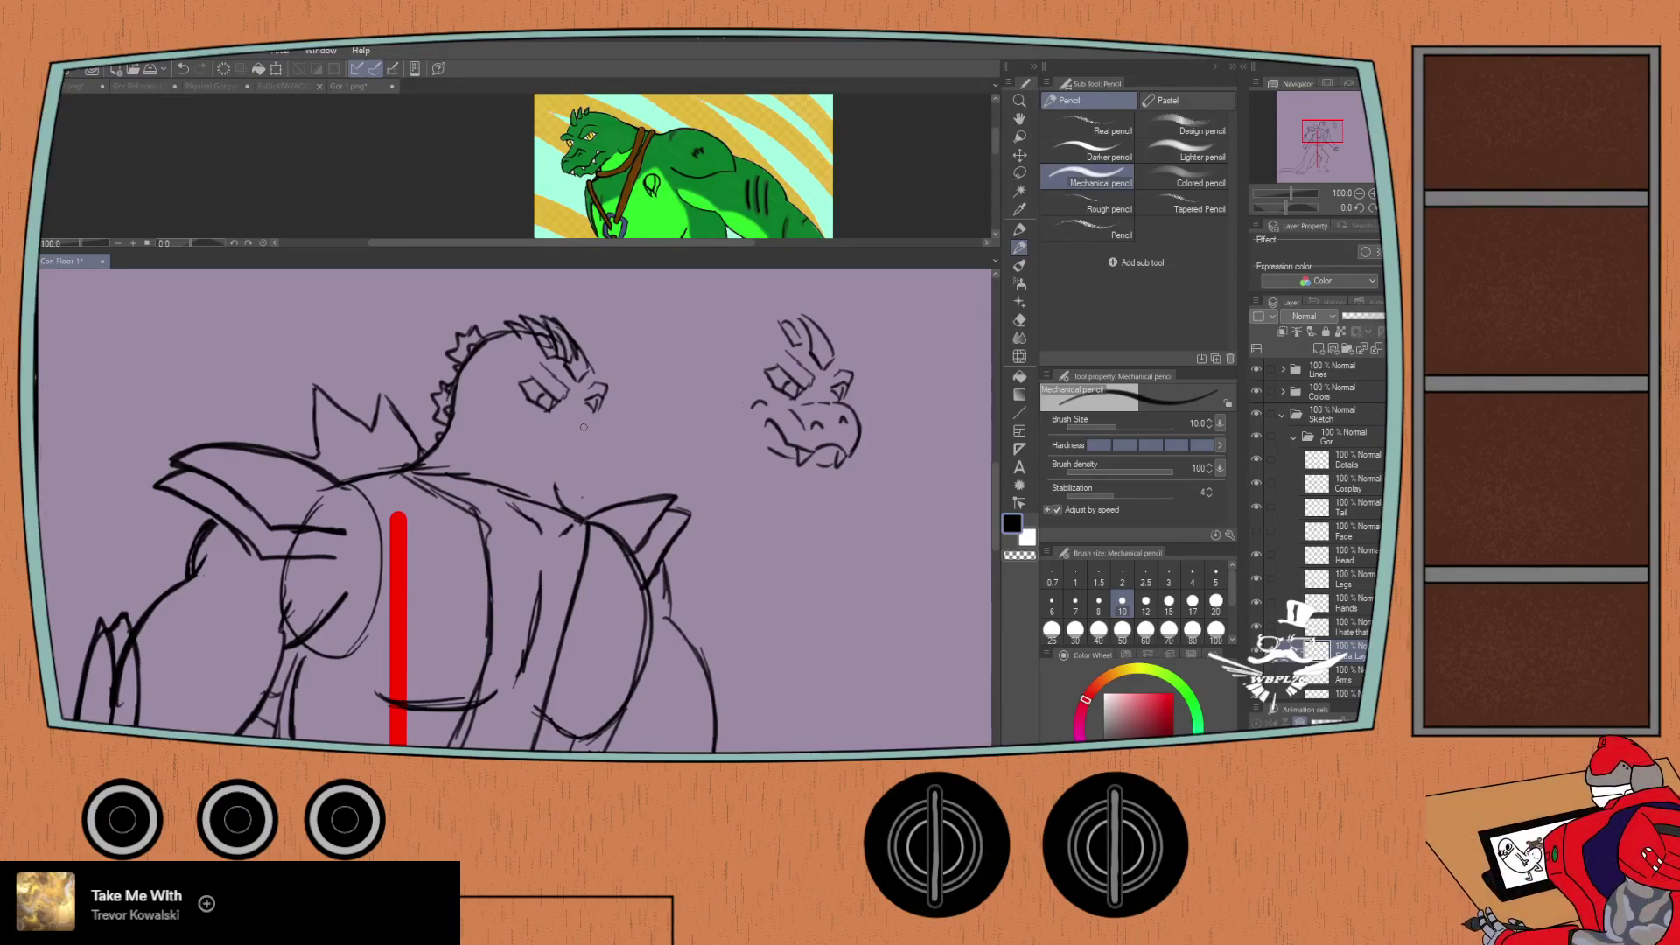
pyautogui.moveTo(589, 420); pyautogui.dragTo(619, 435)
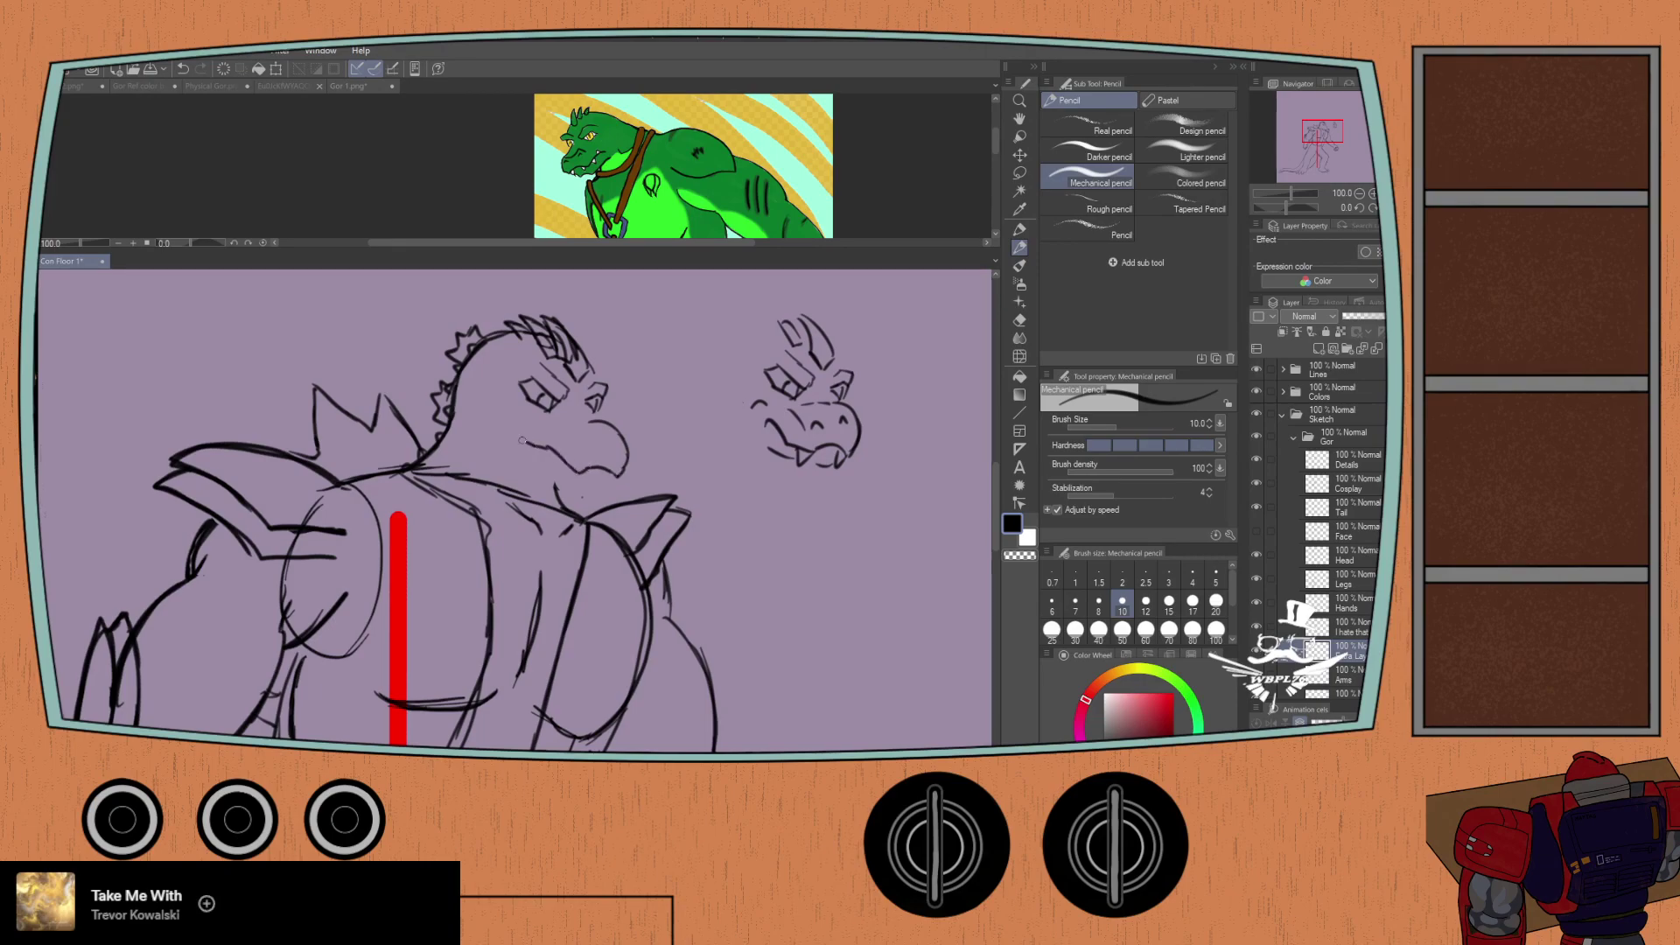
pyautogui.moveTo(571, 473)
pyautogui.mouseDown()
pyautogui.moveTo(624, 461)
pyautogui.moveTo(593, 422)
pyautogui.mouseUp()
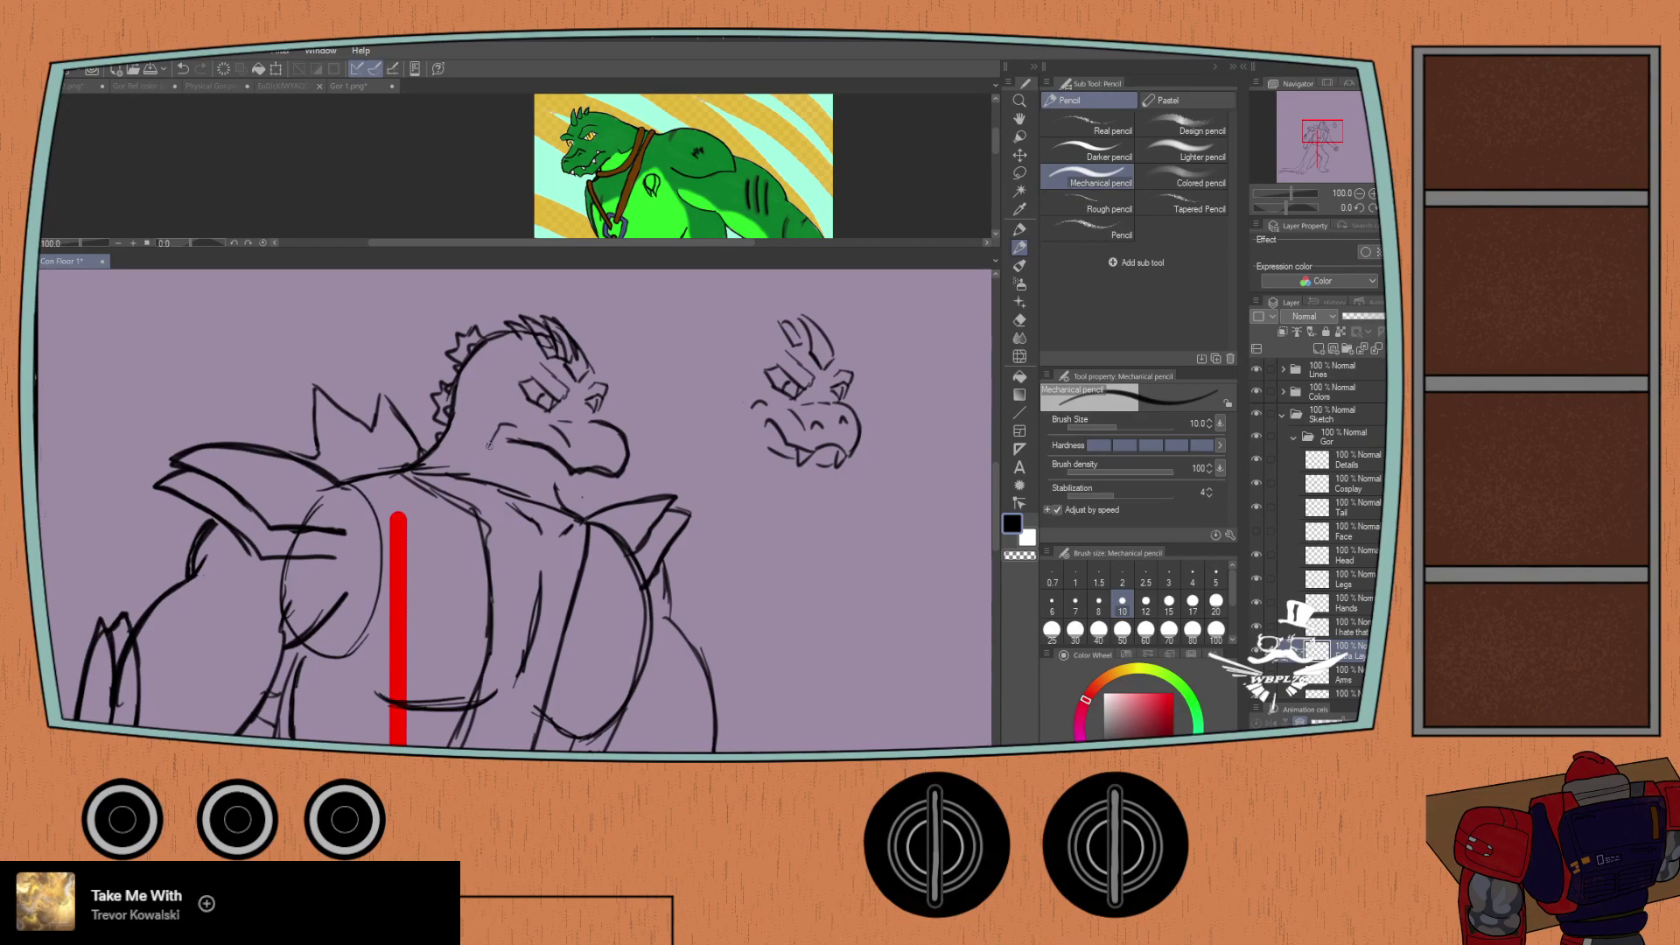
pyautogui.moveTo(497, 466); pyautogui.dragTo(592, 490)
pyautogui.hotkey('ctrl', 'z')
pyautogui.hotkey('ctrl', 'z')
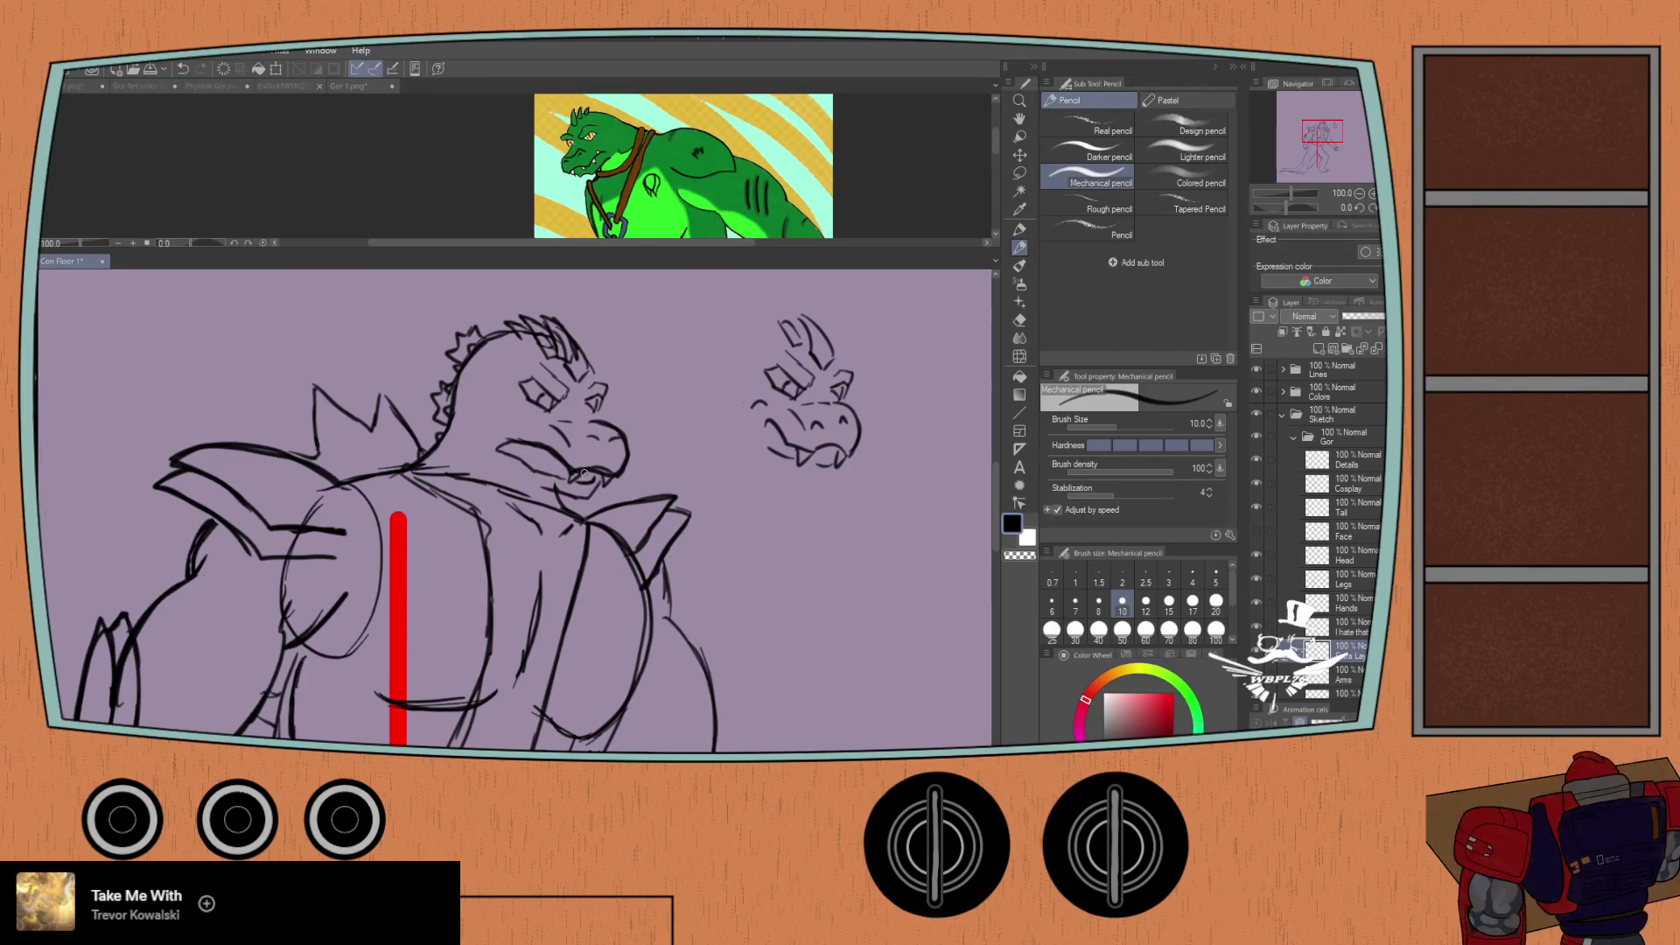
# Step: Draw the open jaw up the neck, extend the upper lip, and add teeth along the mouth
pyautogui.moveTo(585, 497)
pyautogui.mouseDown()
pyautogui.moveTo(497, 473)
pyautogui.moveTo(477, 444)
pyautogui.moveTo(505, 413)
pyautogui.mouseUp()
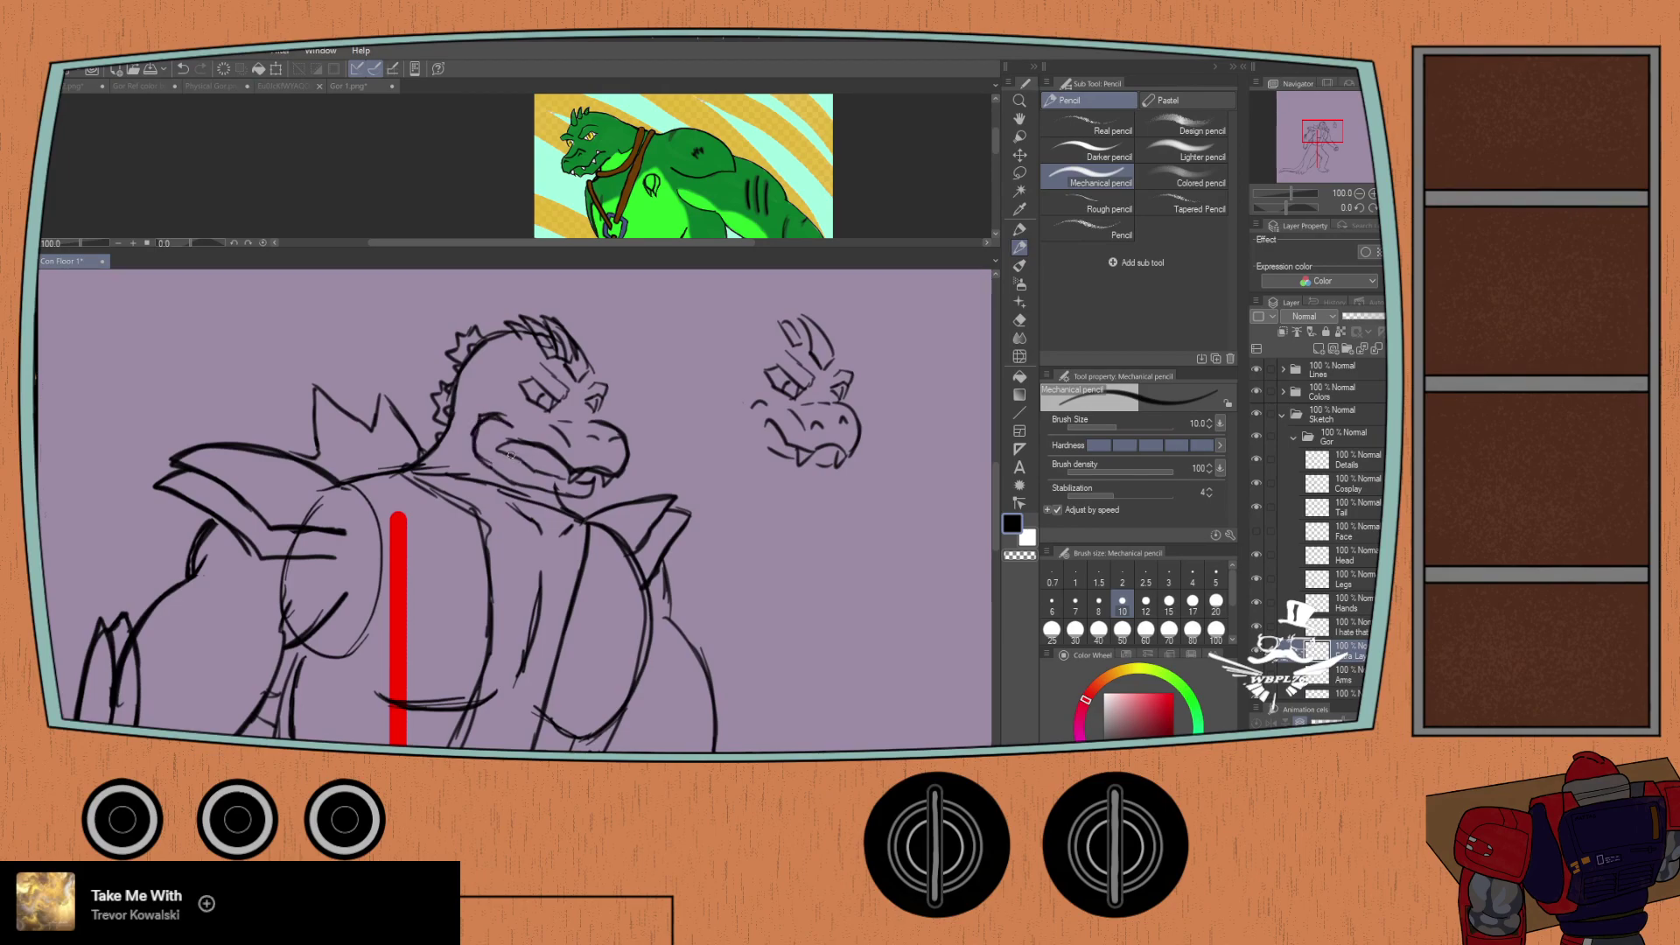
pyautogui.moveTo(515, 448); pyautogui.dragTo(535, 441)
pyautogui.scroll(1, 528, 448)
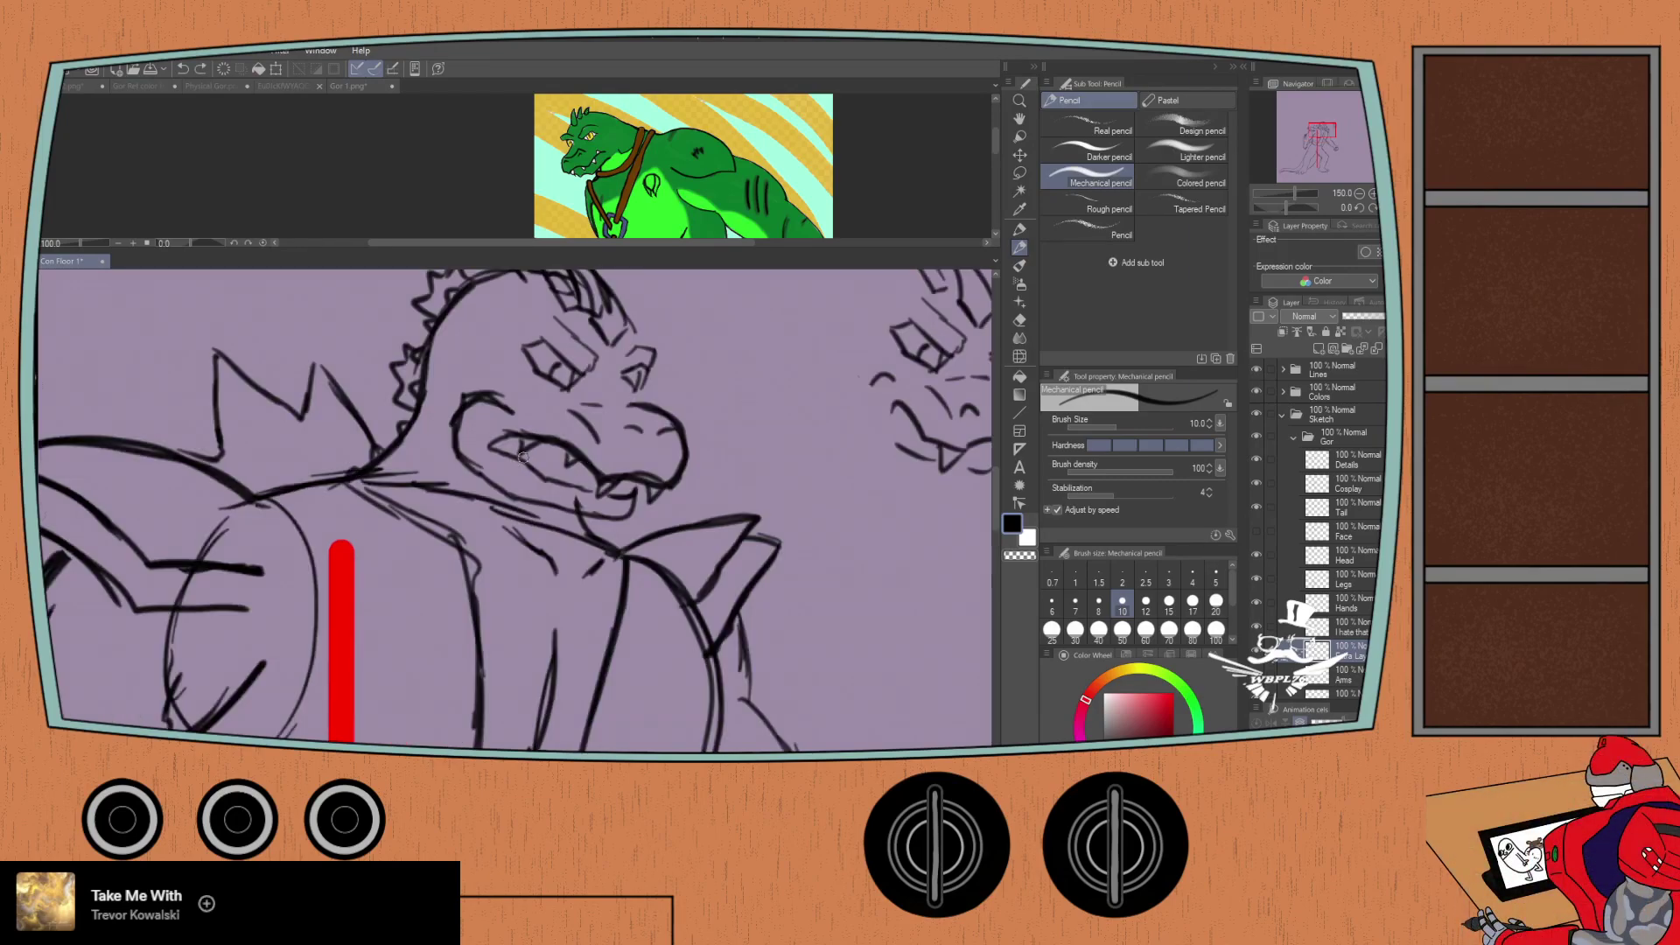
pyautogui.moveTo(529, 463); pyautogui.dragTo(585, 486)
pyautogui.moveTo(499, 451); pyautogui.dragTo(517, 439)
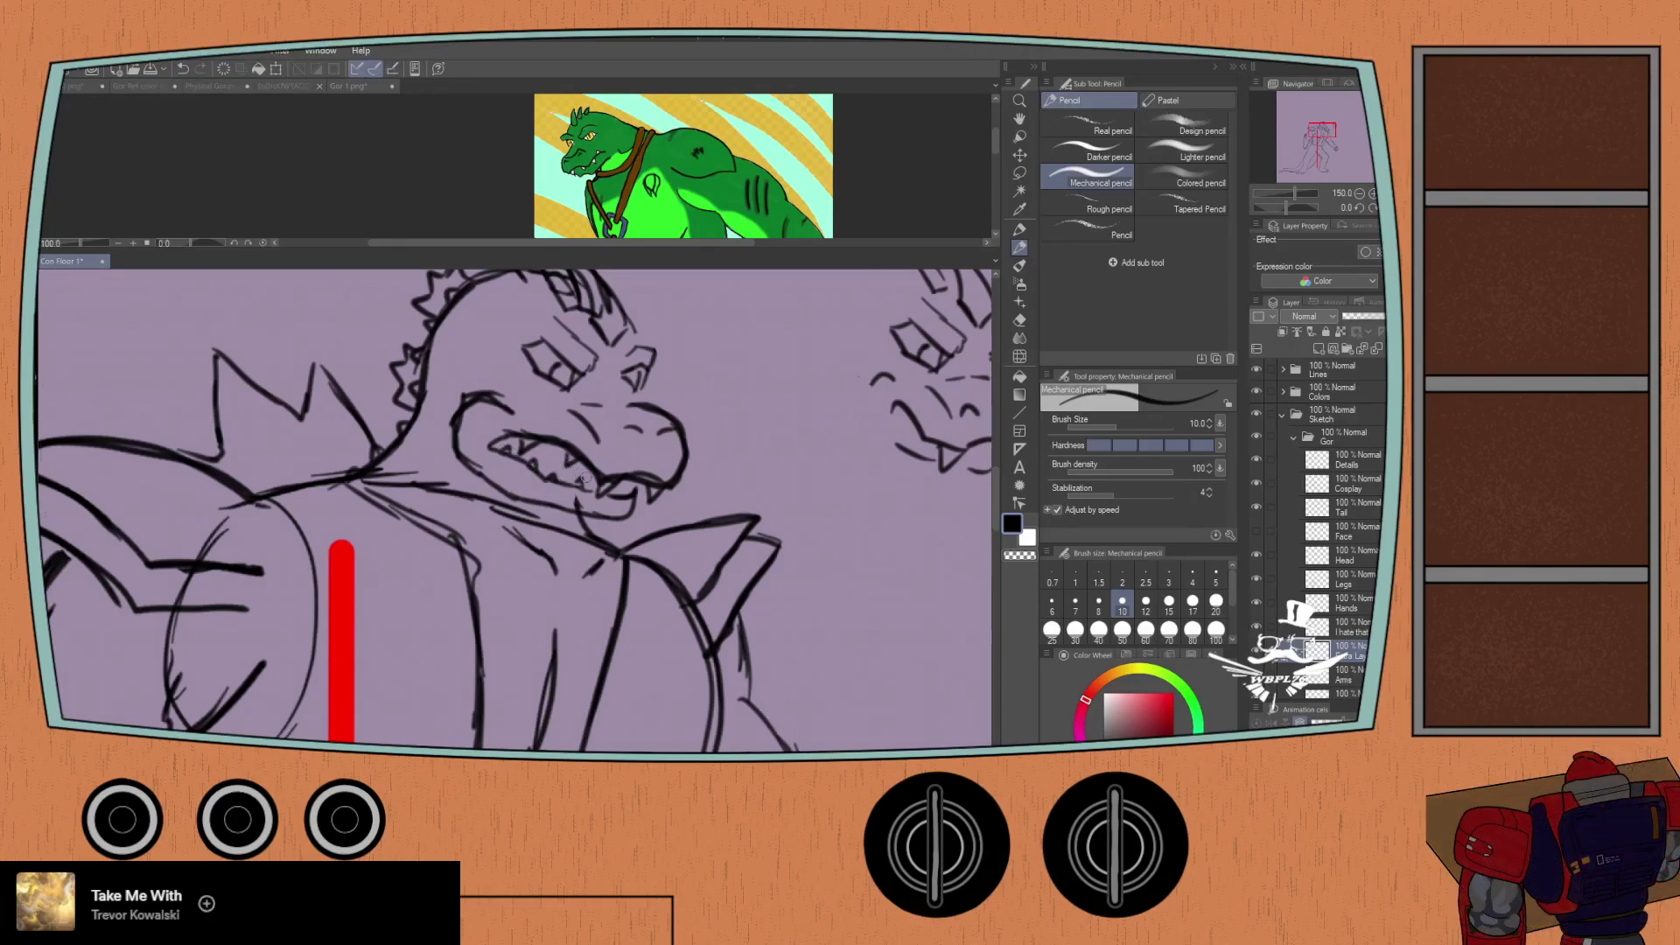
pyautogui.moveTo(616, 494); pyautogui.dragTo(624, 477)
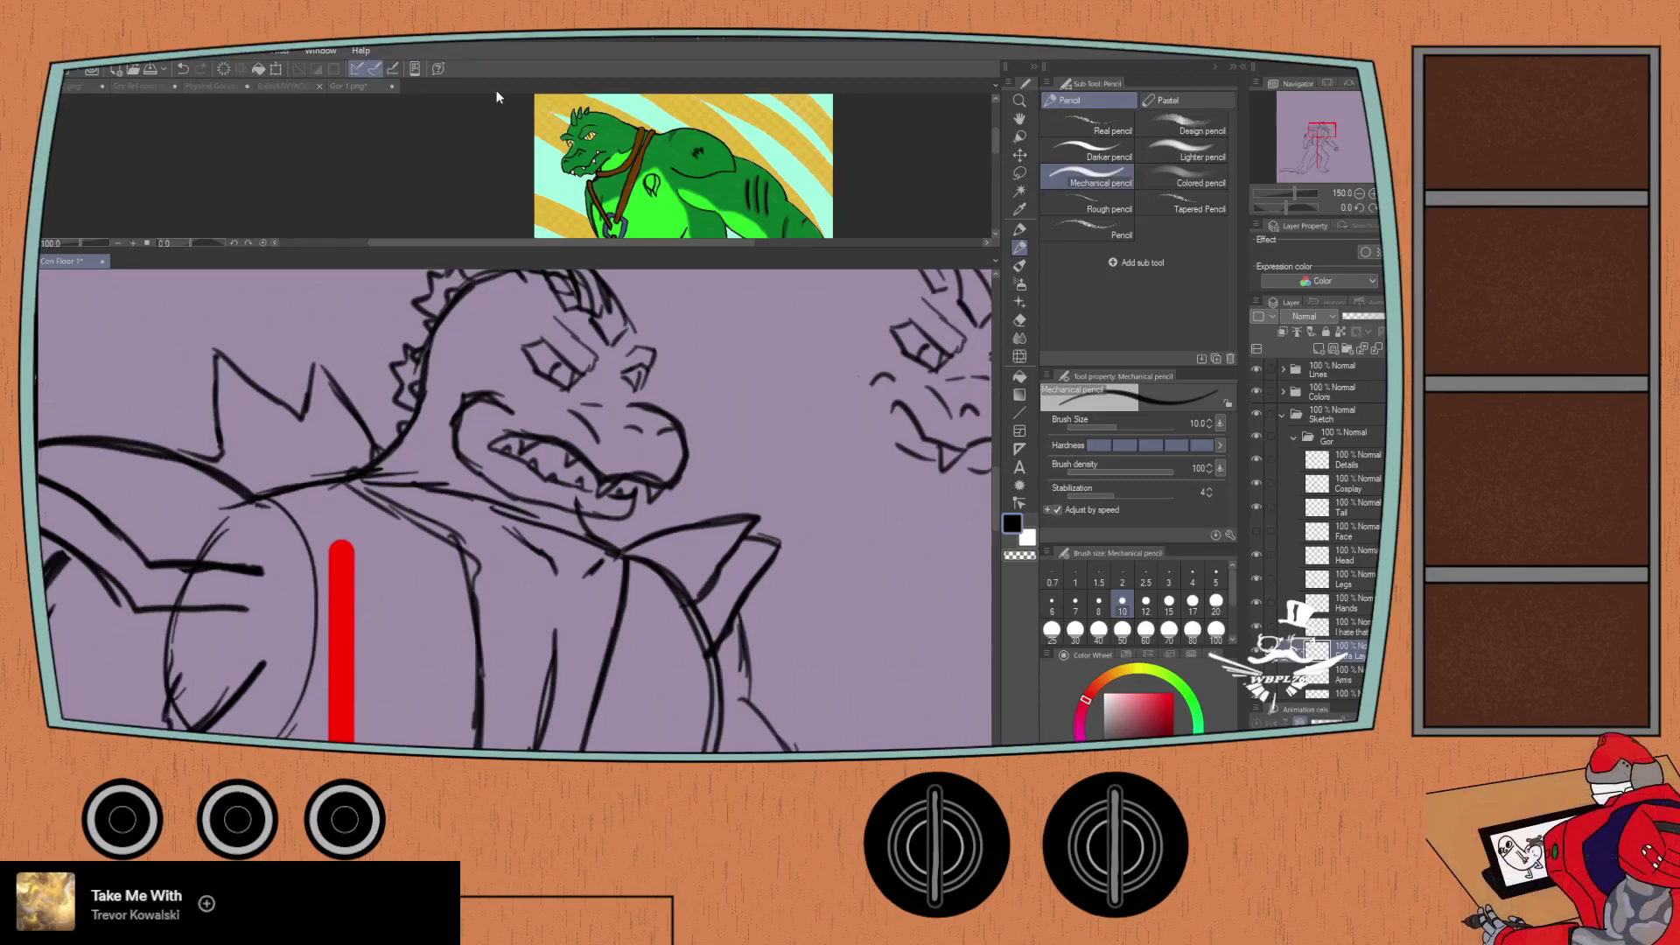
# Step: Sketch and undo trial spikes and curved lines beside the small head, then zoom to 150%
pyautogui.scroll(-2, 319, 390)
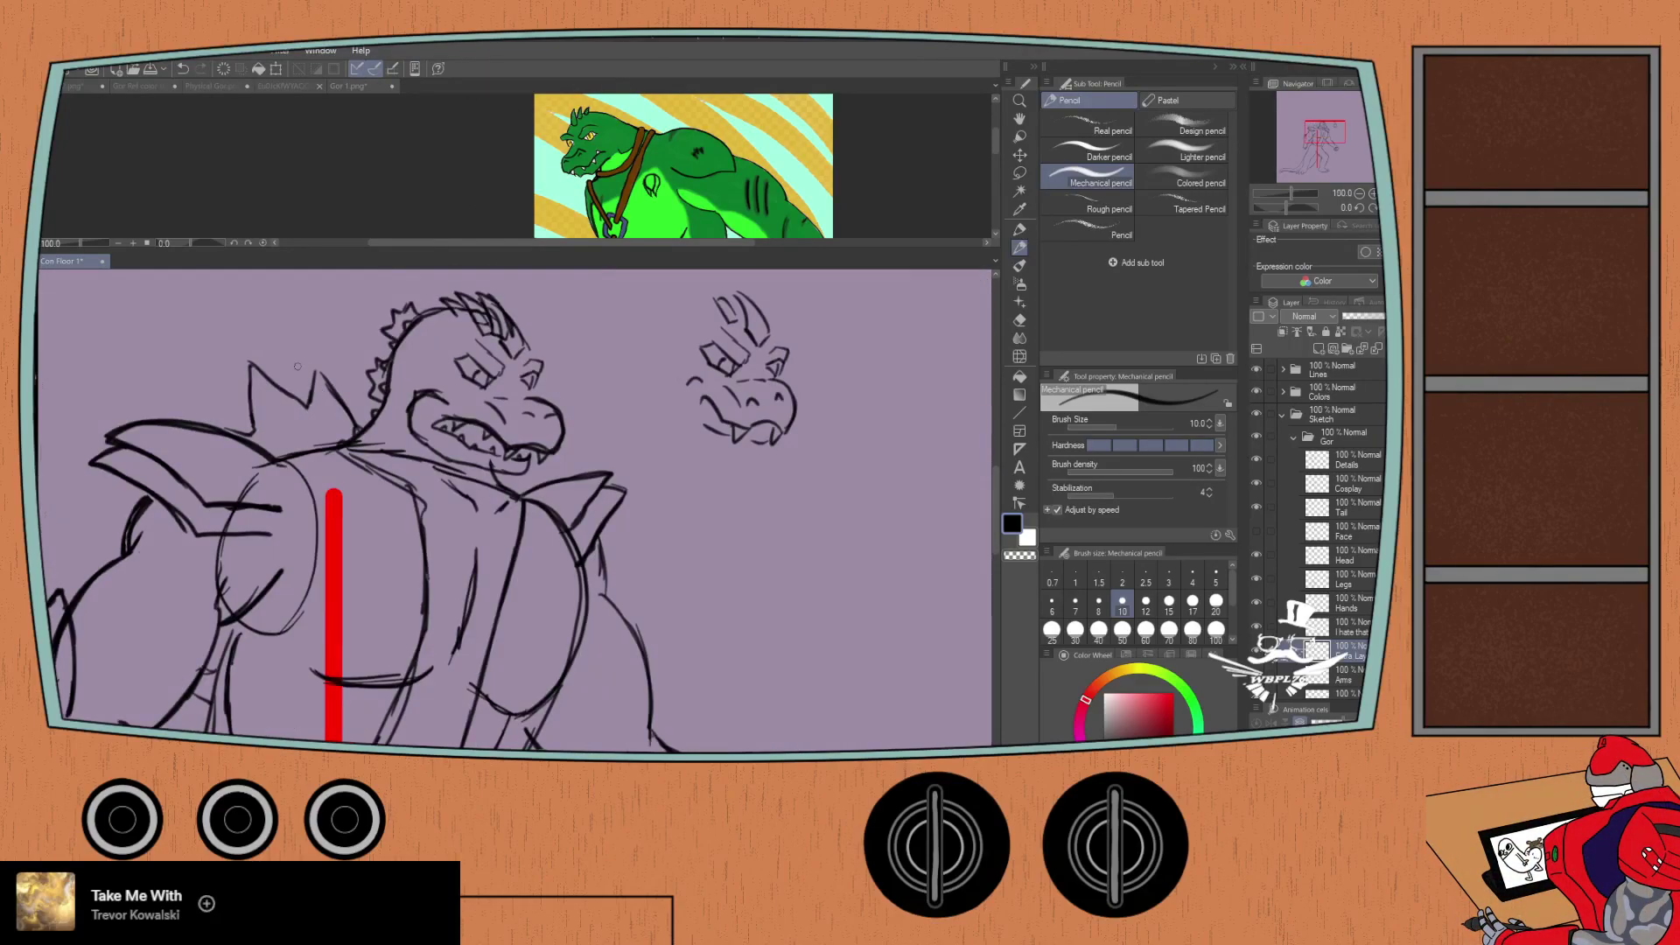
pyautogui.moveTo(857, 414)
pyautogui.mouseDown()
pyautogui.moveTo(888, 411)
pyautogui.moveTo(911, 446)
pyautogui.moveTo(933, 417)
pyautogui.mouseUp()
pyautogui.moveTo(855, 407)
pyautogui.mouseDown()
pyautogui.moveTo(936, 418)
pyautogui.moveTo(797, 406)
pyautogui.mouseUp()
pyautogui.hotkey('ctrl', 'z')
pyautogui.hotkey('ctrl', 'z')
pyautogui.hotkey('ctrl', 'z')
pyautogui.moveTo(805, 410); pyautogui.dragTo(828, 426)
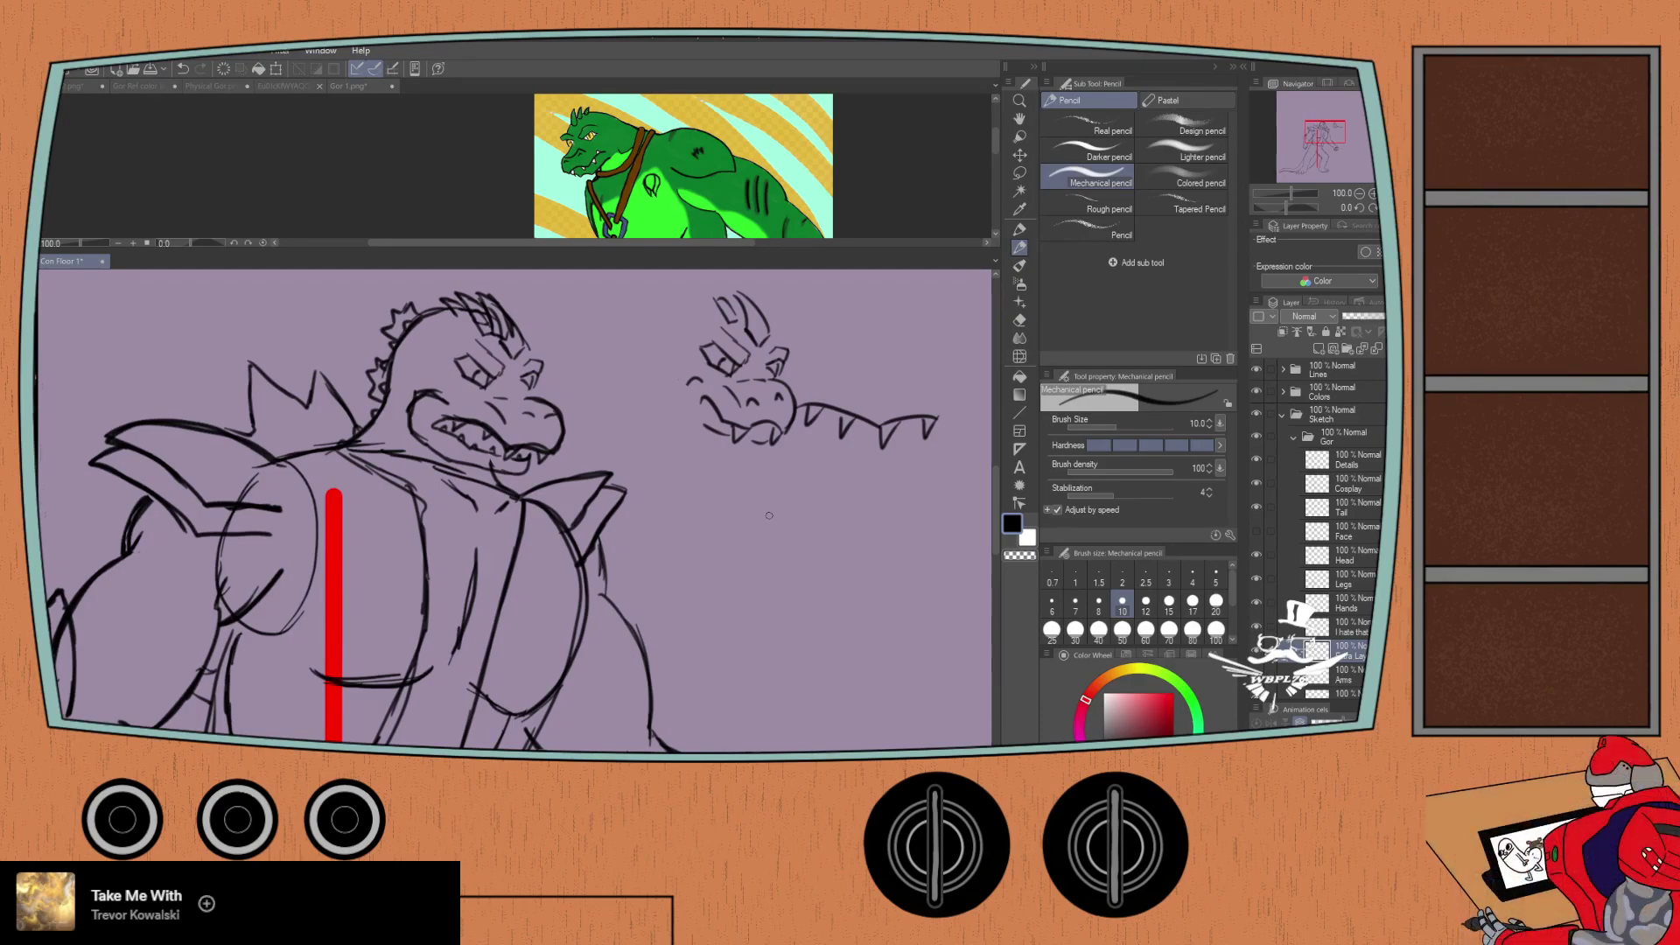
pyautogui.moveTo(769, 513); pyautogui.dragTo(874, 505)
pyautogui.moveTo(774, 516)
pyautogui.mouseDown()
pyautogui.moveTo(837, 516)
pyautogui.moveTo(857, 496)
pyautogui.mouseUp()
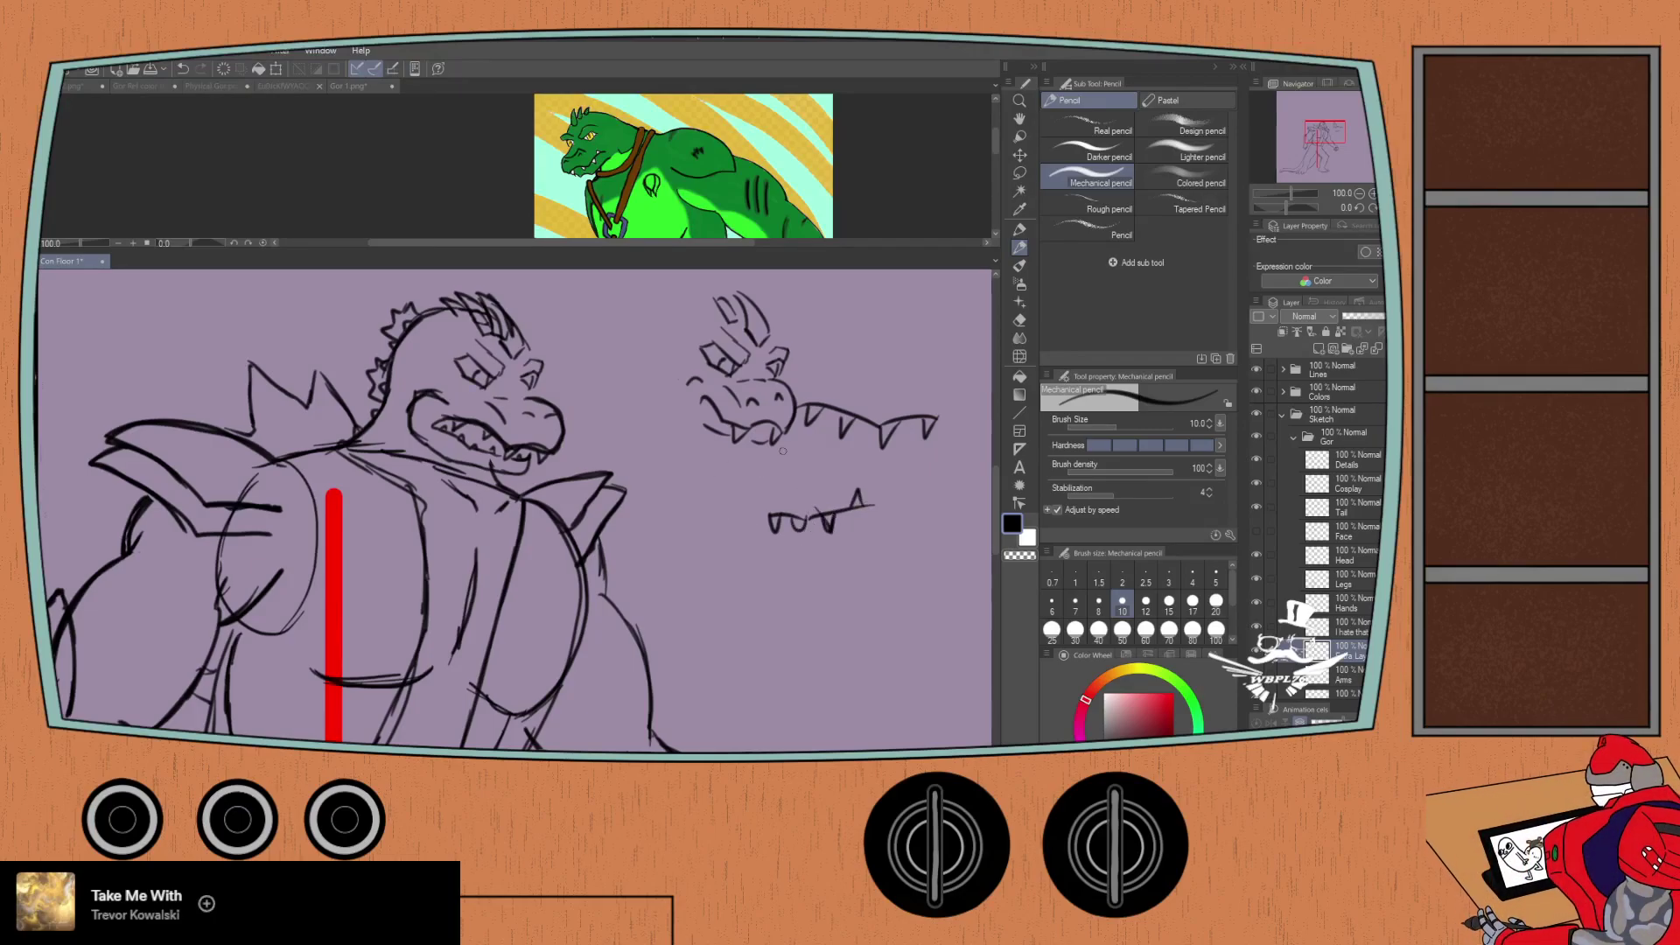
pyautogui.hotkey('ctrl', 'z')
pyautogui.hotkey('ctrl', 'z')
pyautogui.hotkey('ctrl', 'z')
pyautogui.hotkey('ctrl', 'z')
pyautogui.hotkey('ctrl', 'z')
pyautogui.hotkey('ctrl', 'z')
pyautogui.hotkey('ctrl', 'z')
pyautogui.hotkey('ctrl', 'z')
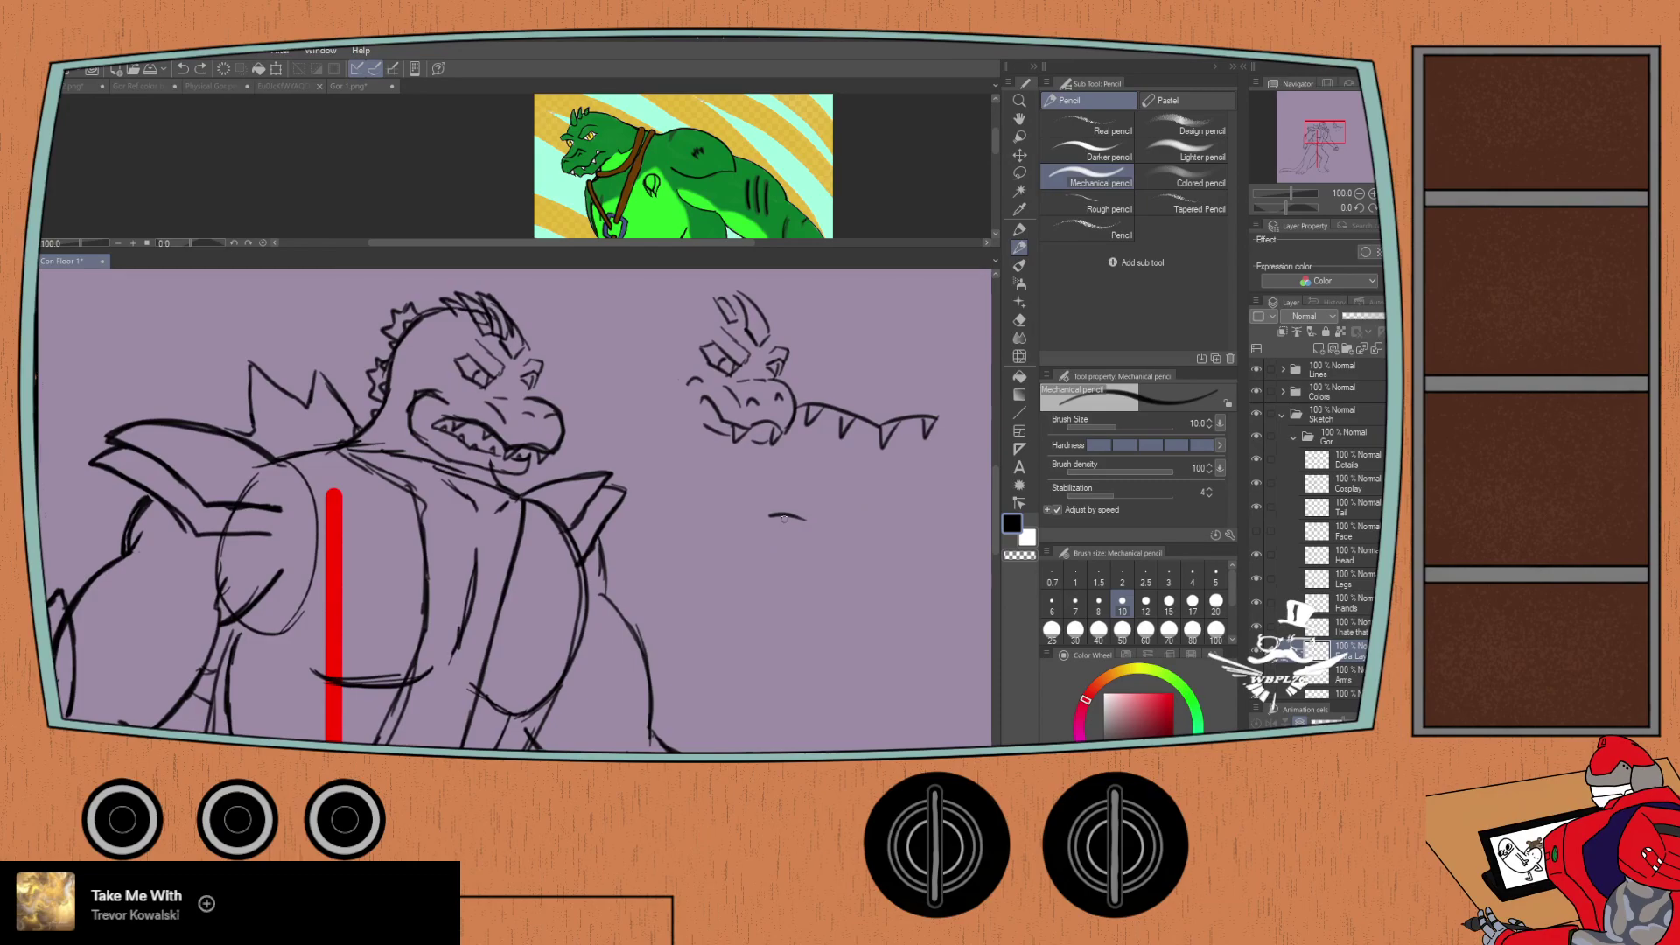
pyautogui.hotkey('ctrl', 'z')
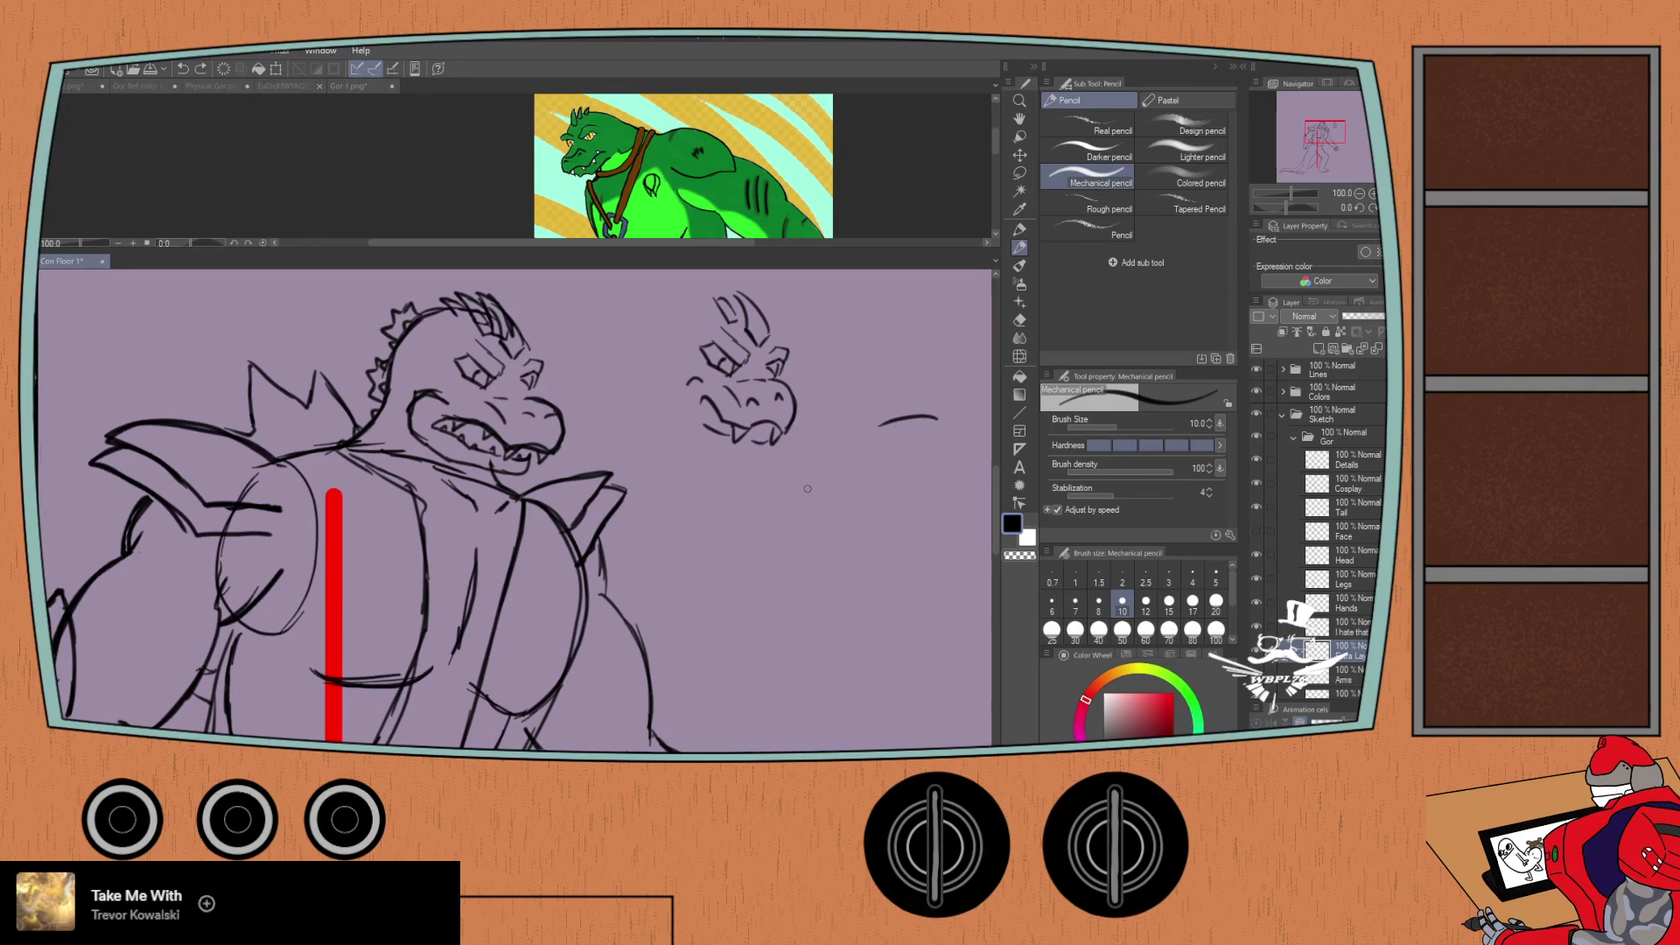
pyautogui.hotkey('ctrl', 'z')
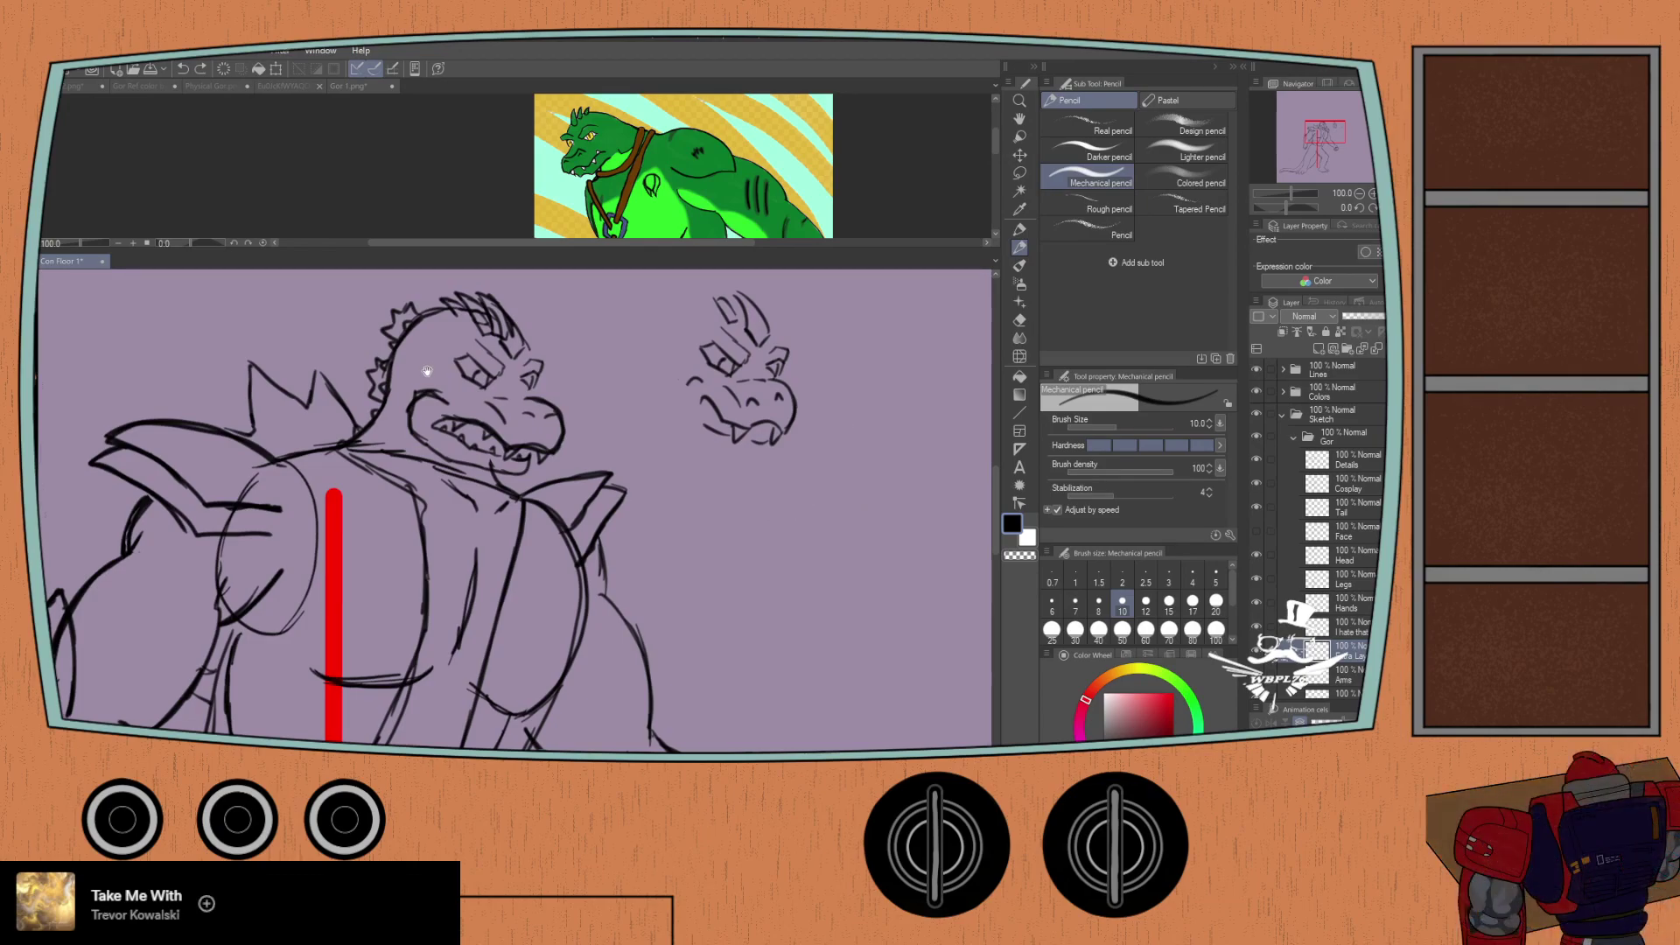
pyautogui.scroll(1, 427, 369)
pyautogui.scroll(1, 859, 474)
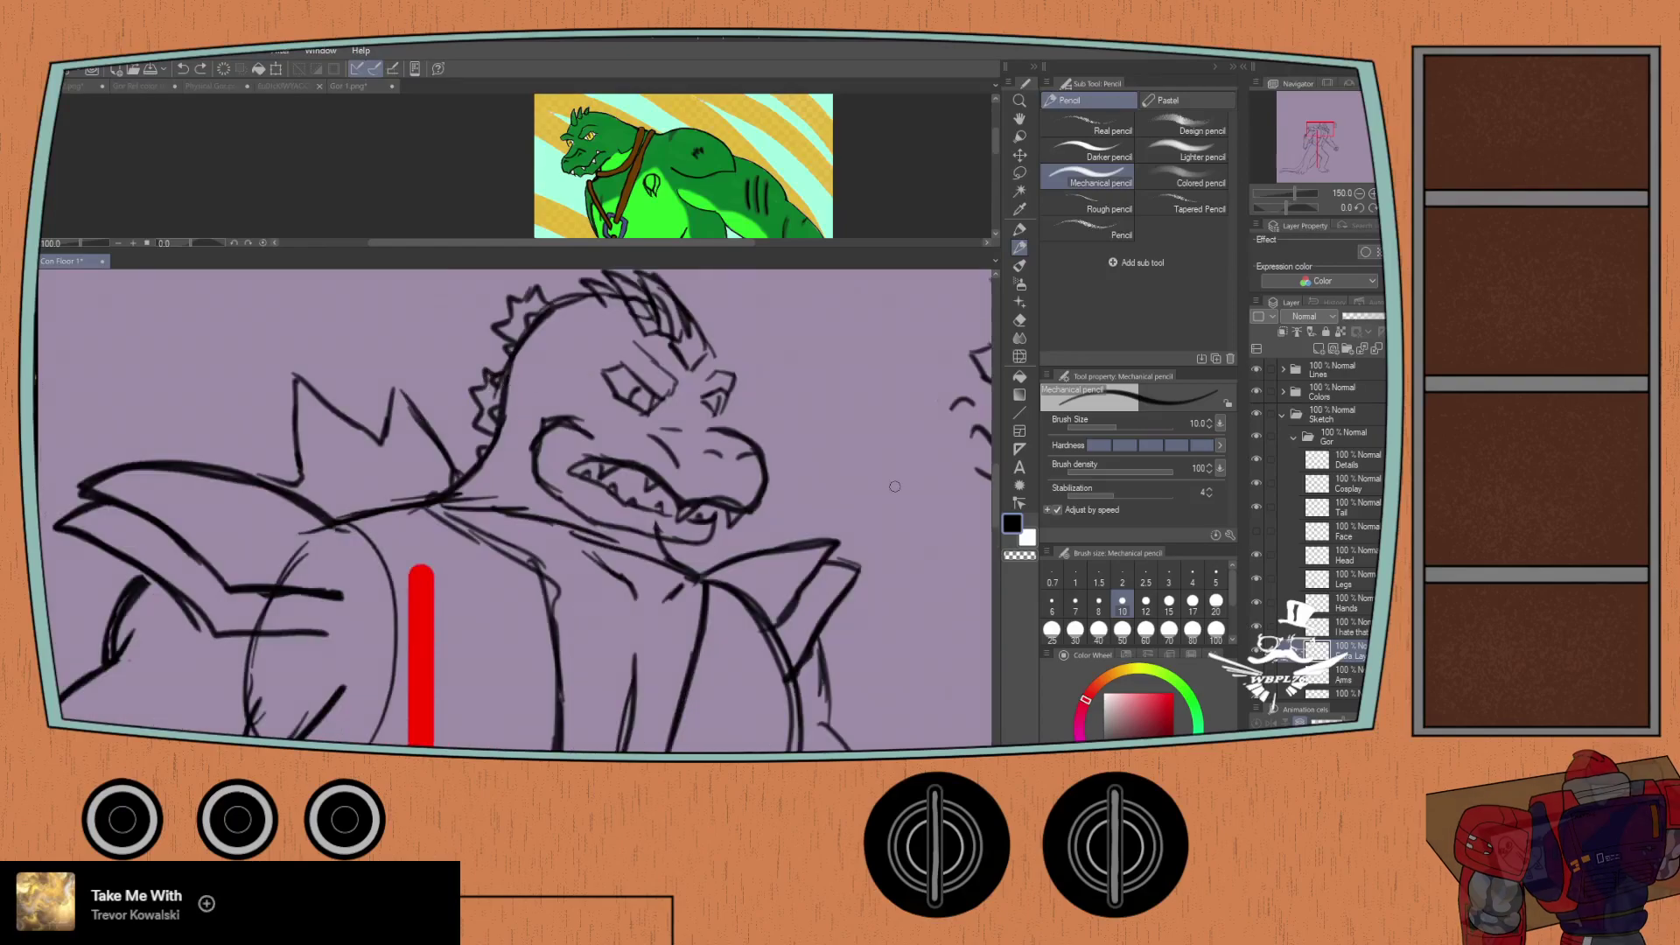
# Step: Select the Face layer, toggle its visibility to compare, and recentre the dragon at 200%
pyautogui.click(1266, 531)
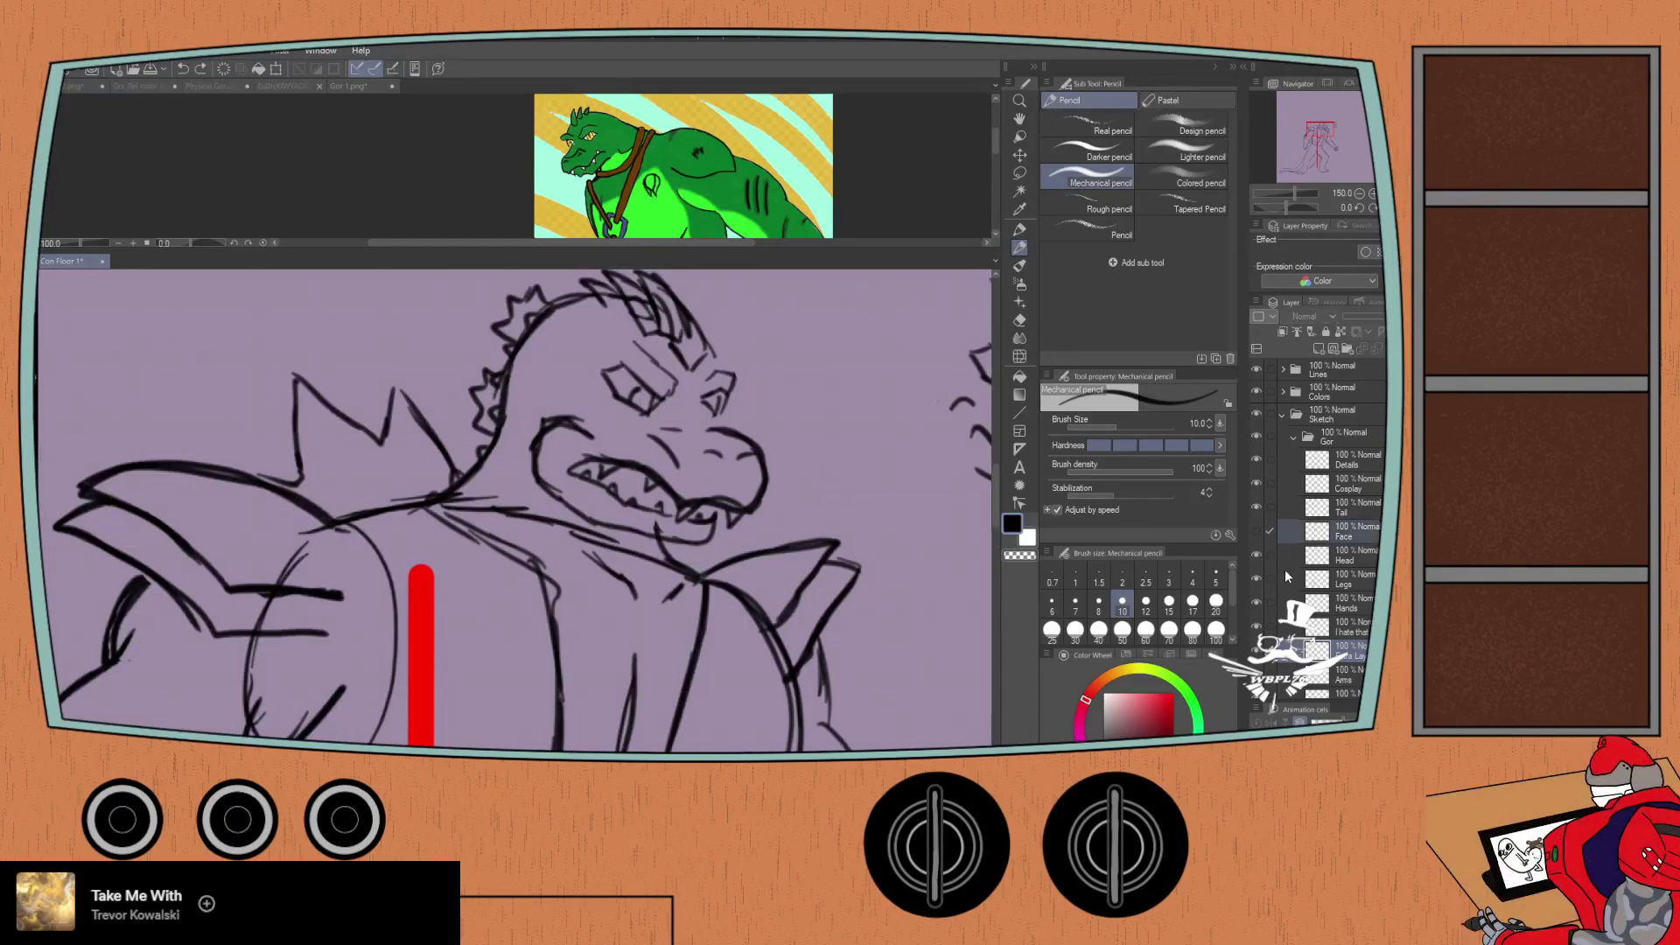
pyautogui.click(1257, 531)
pyautogui.click(1258, 529)
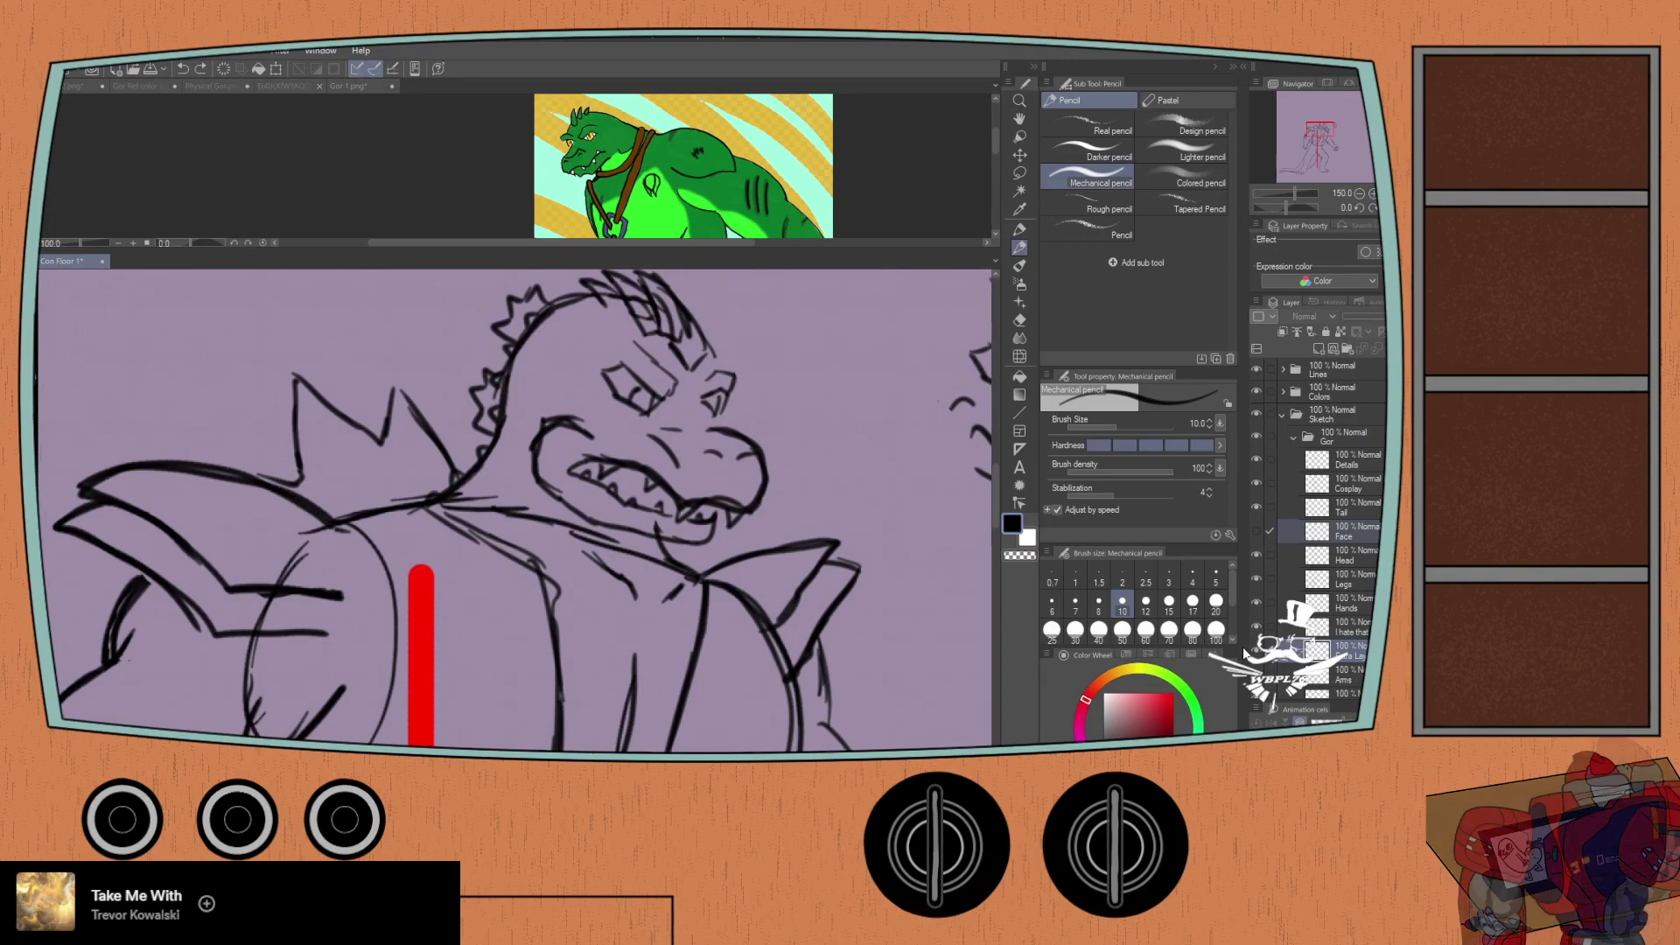
pyautogui.hotkey('ctrl', '-')
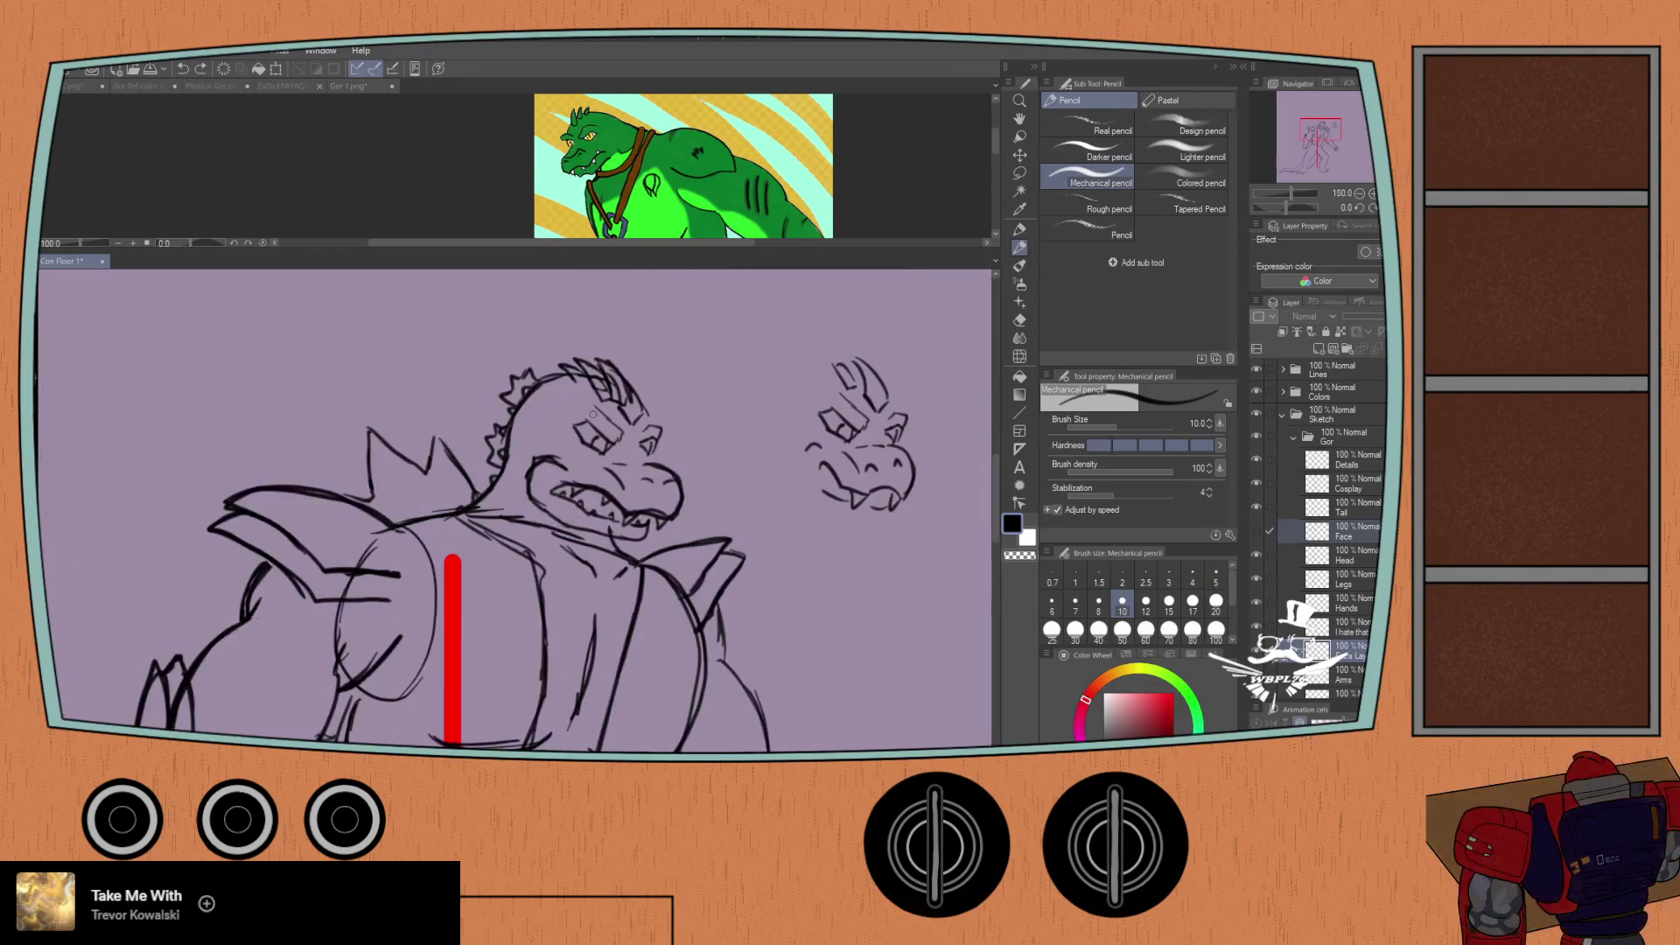
pyautogui.moveTo(591, 420); pyautogui.dragTo(541, 393)
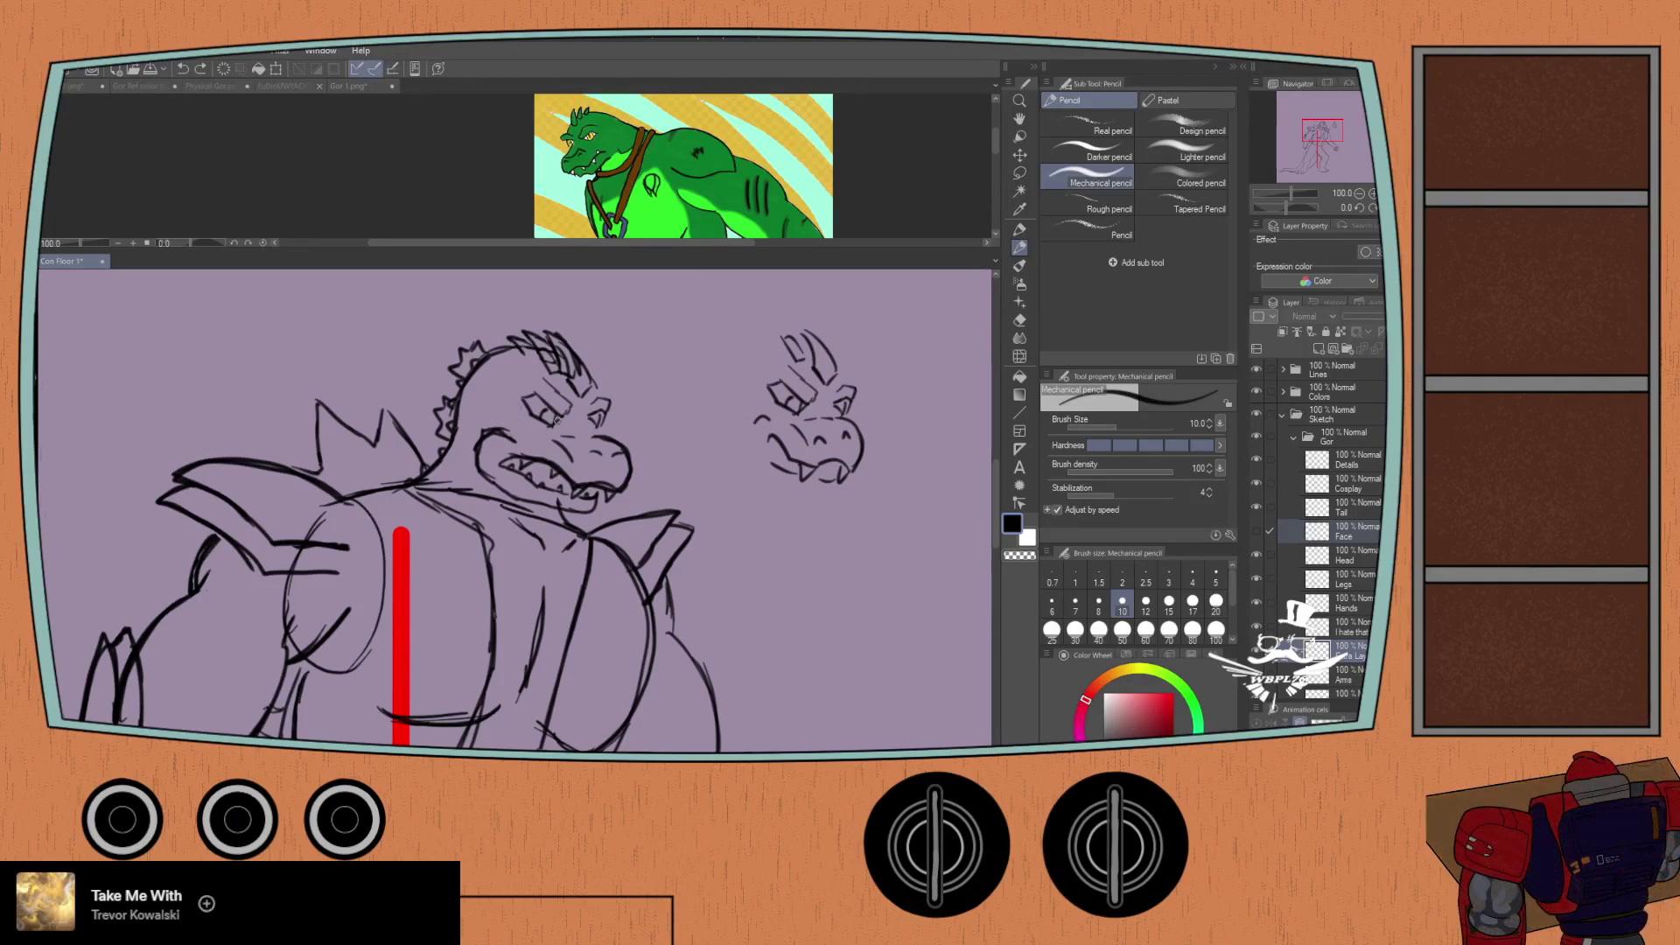
pyautogui.scroll(2, 617, 391)
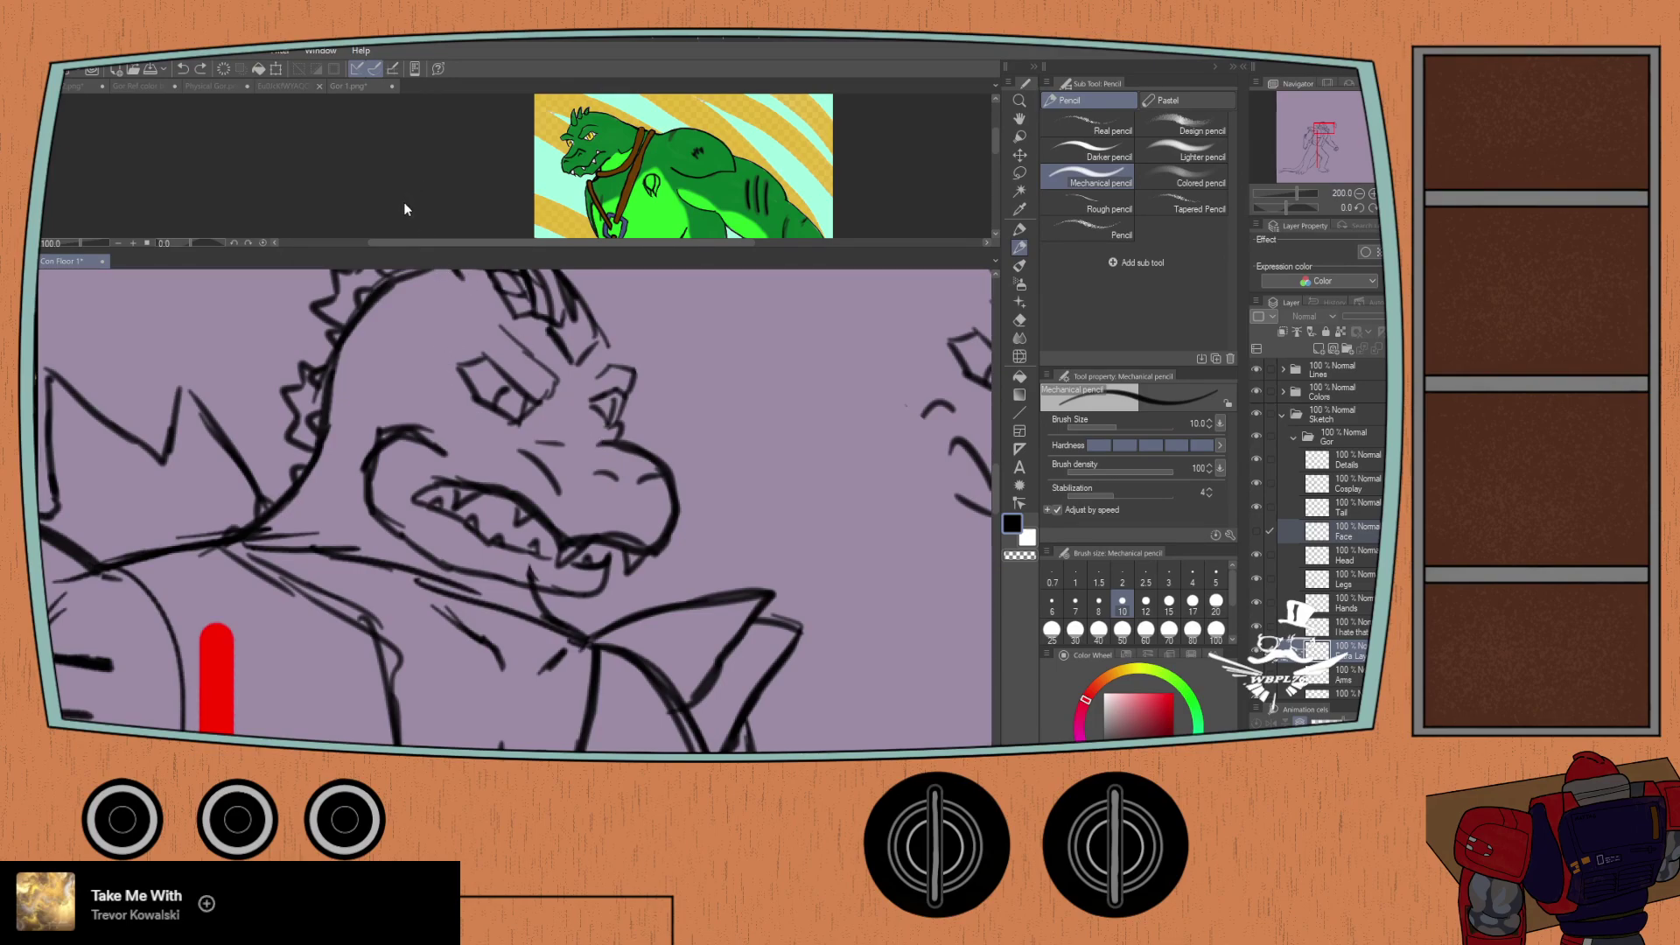
# Step: On the Face layer, erase the old jaw and tooth lines and discard a trial snout outline
pyautogui.click(1260, 533)
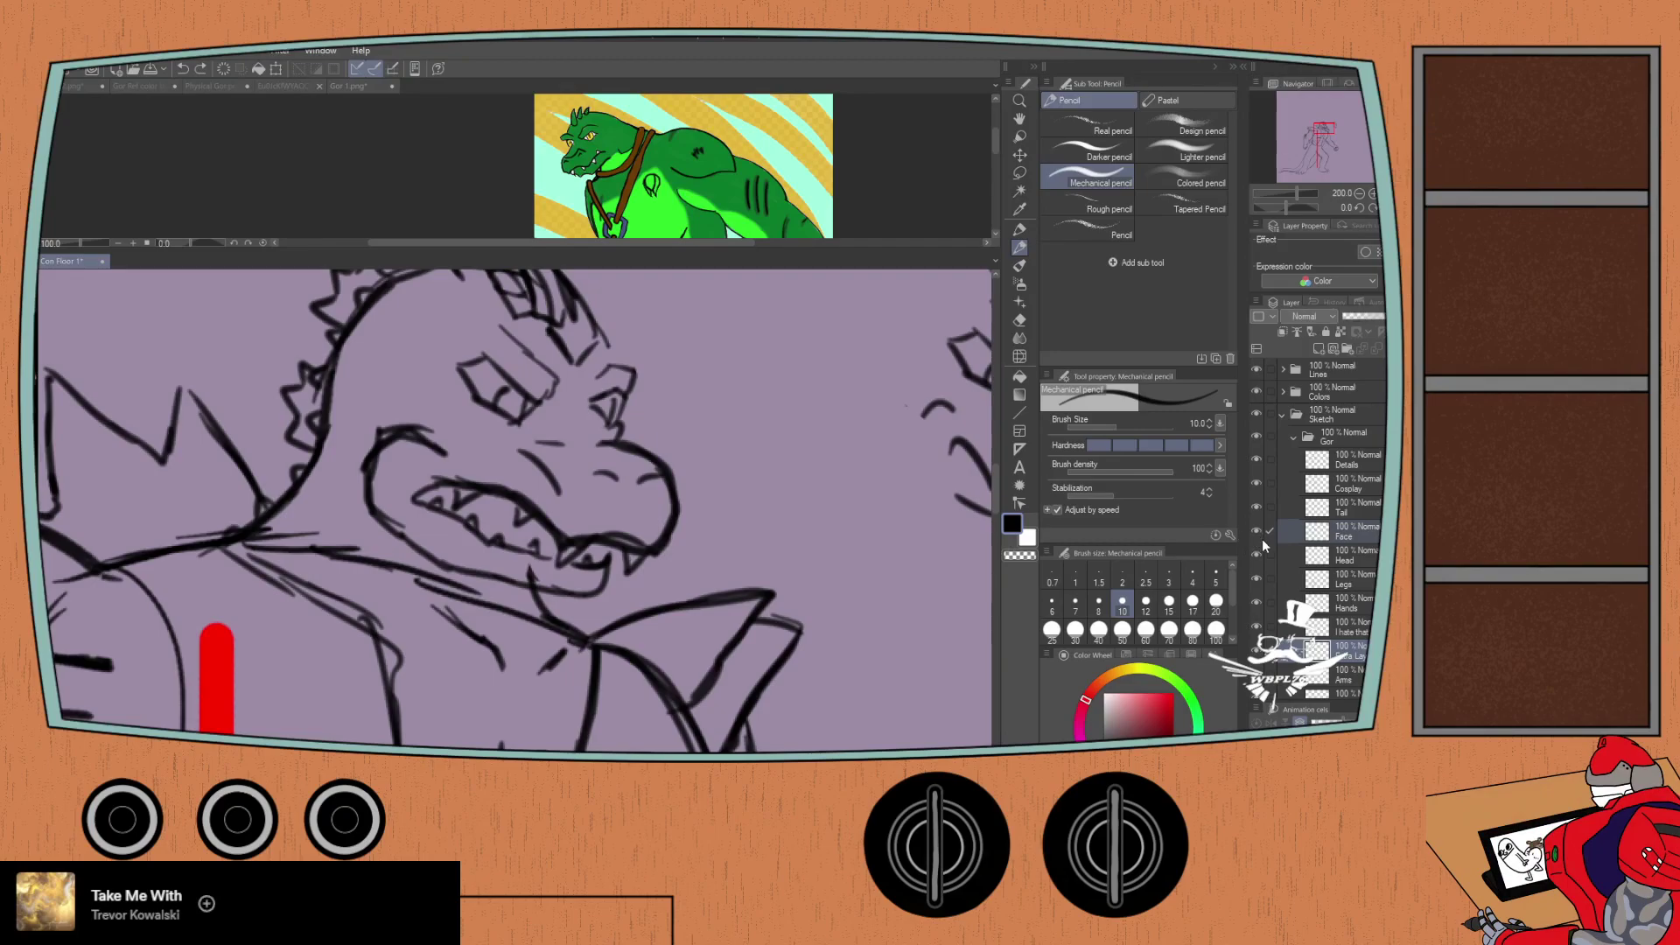
pyautogui.press('e')
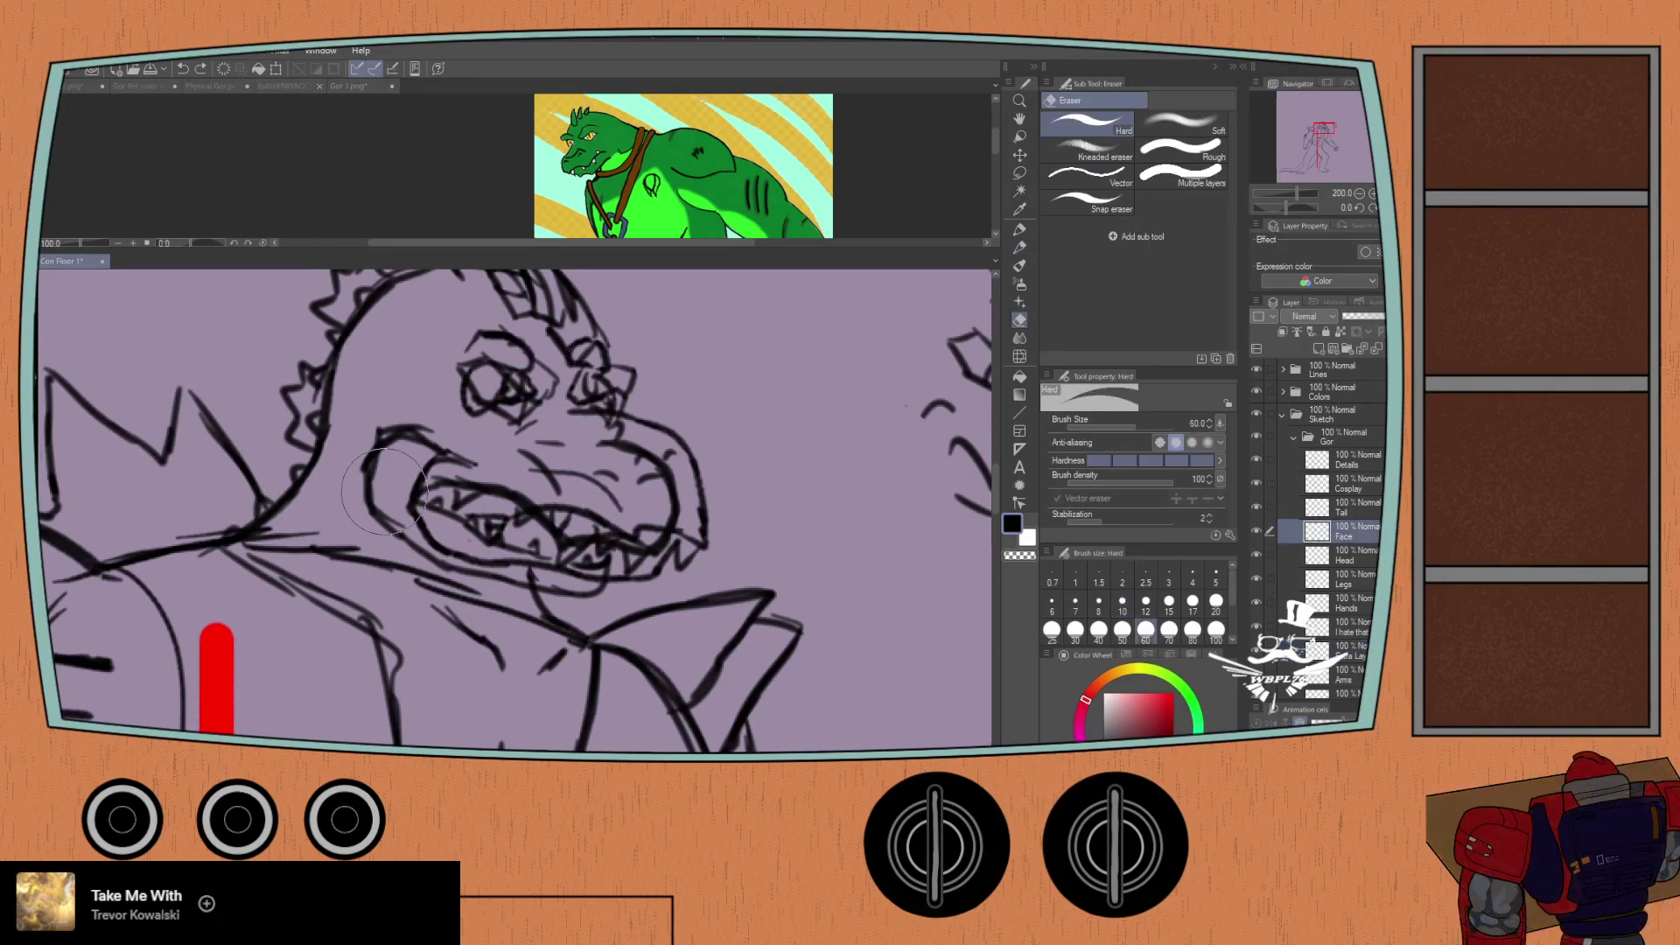
pyautogui.moveTo(512, 529)
pyautogui.mouseDown()
pyautogui.moveTo(669, 545)
pyautogui.moveTo(688, 497)
pyautogui.moveTo(638, 422)
pyautogui.moveTo(628, 457)
pyautogui.moveTo(538, 449)
pyautogui.moveTo(478, 393)
pyautogui.moveTo(511, 386)
pyautogui.moveTo(479, 360)
pyautogui.moveTo(584, 404)
pyautogui.moveTo(491, 481)
pyautogui.mouseUp()
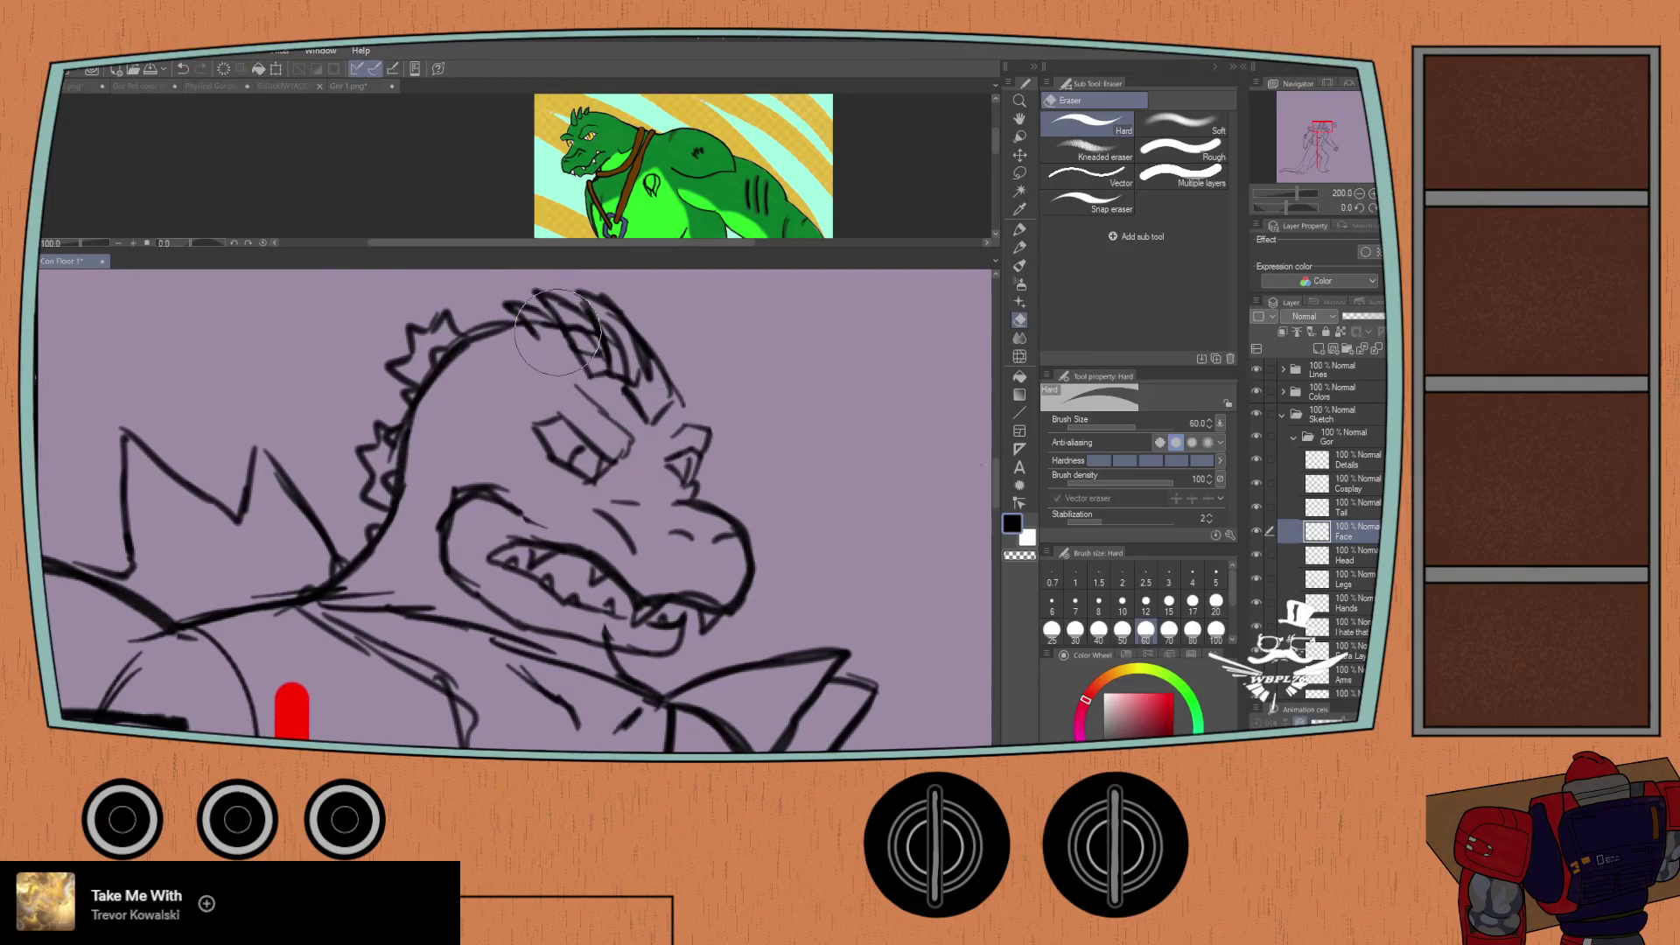
pyautogui.press('p')
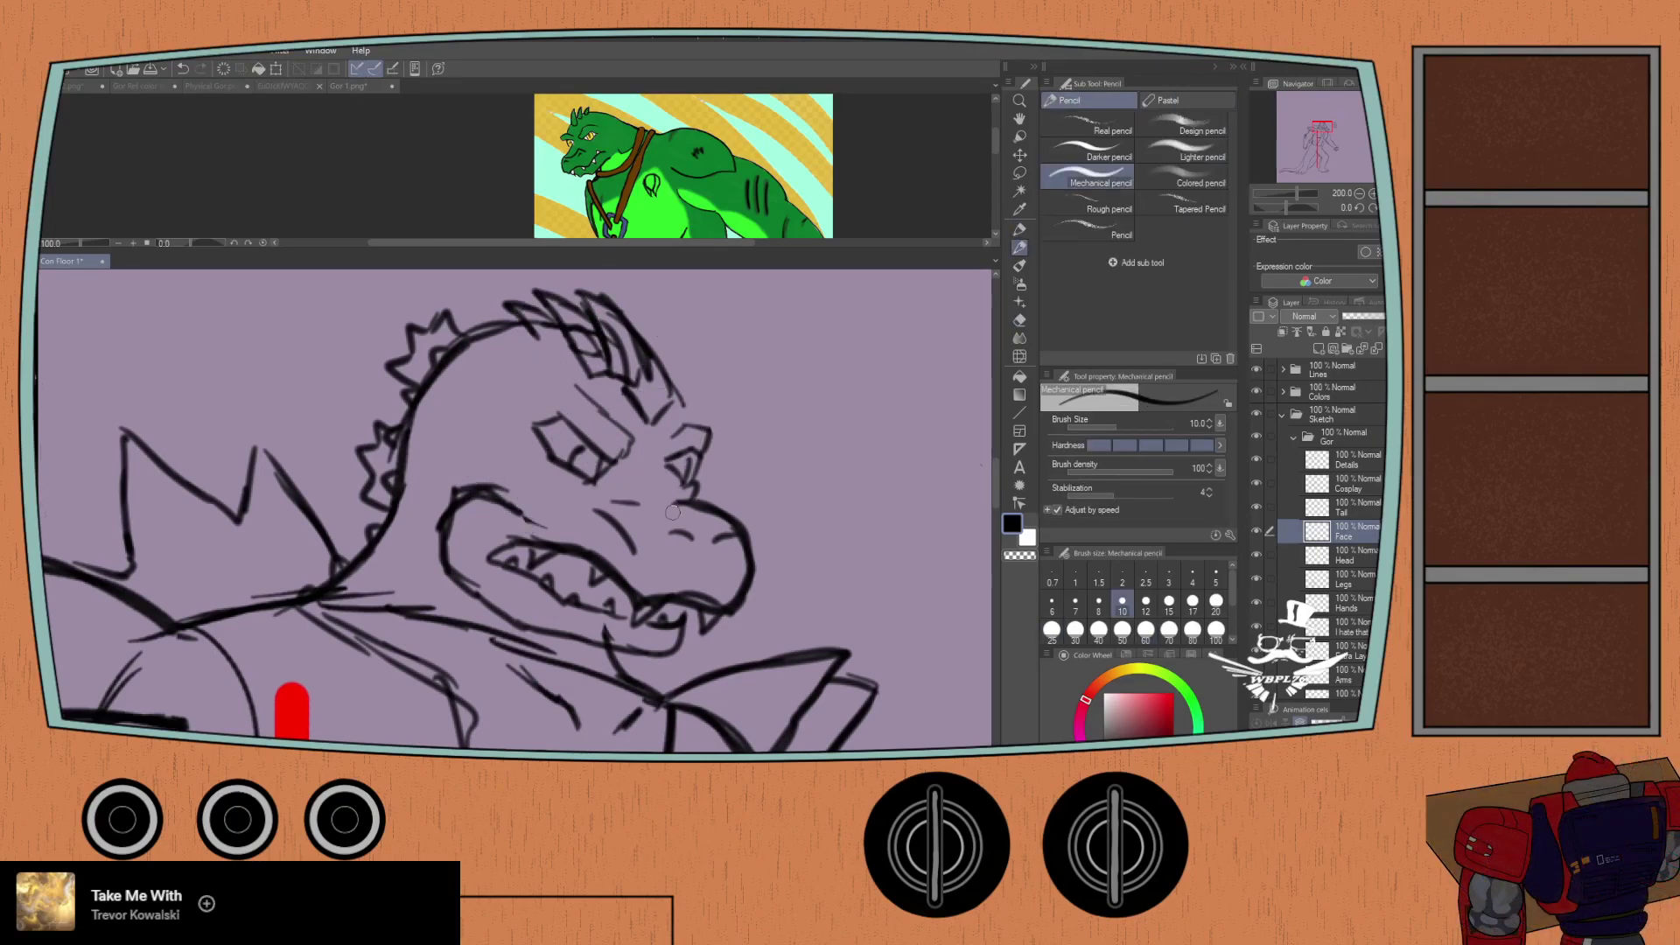
pyautogui.moveTo(673, 503)
pyautogui.mouseDown()
pyautogui.moveTo(733, 531)
pyautogui.moveTo(747, 570)
pyautogui.moveTo(728, 614)
pyautogui.moveTo(584, 569)
pyautogui.moveTo(630, 604)
pyautogui.moveTo(585, 555)
pyautogui.moveTo(485, 547)
pyautogui.mouseUp()
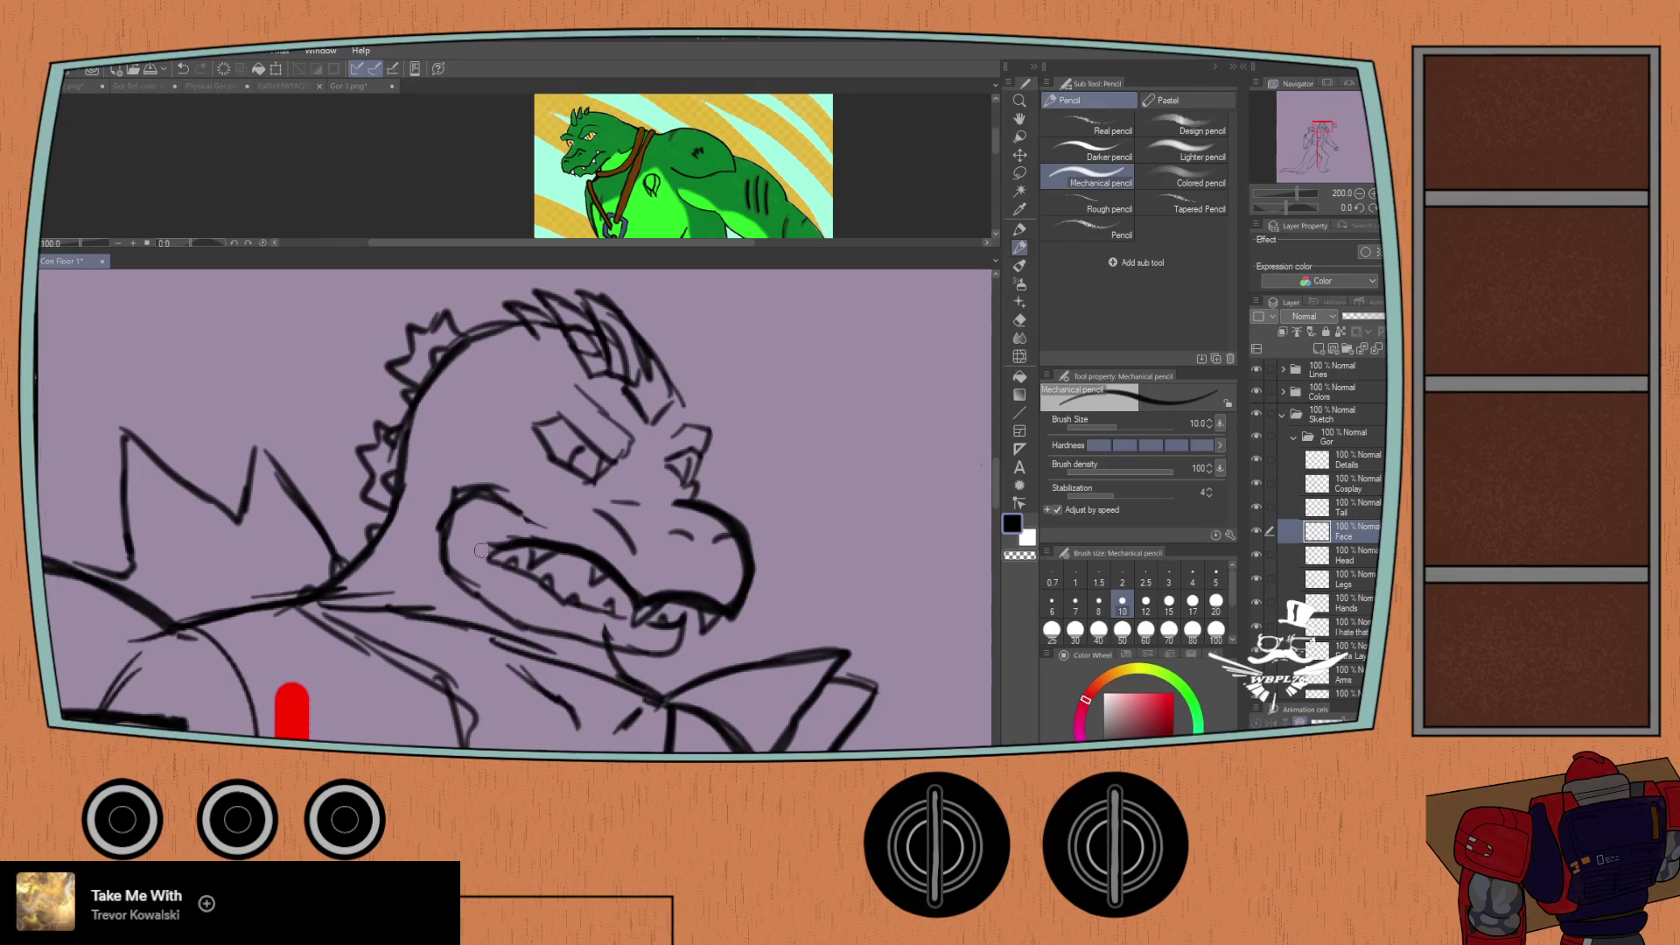
pyautogui.hotkey('ctrl', 'z')
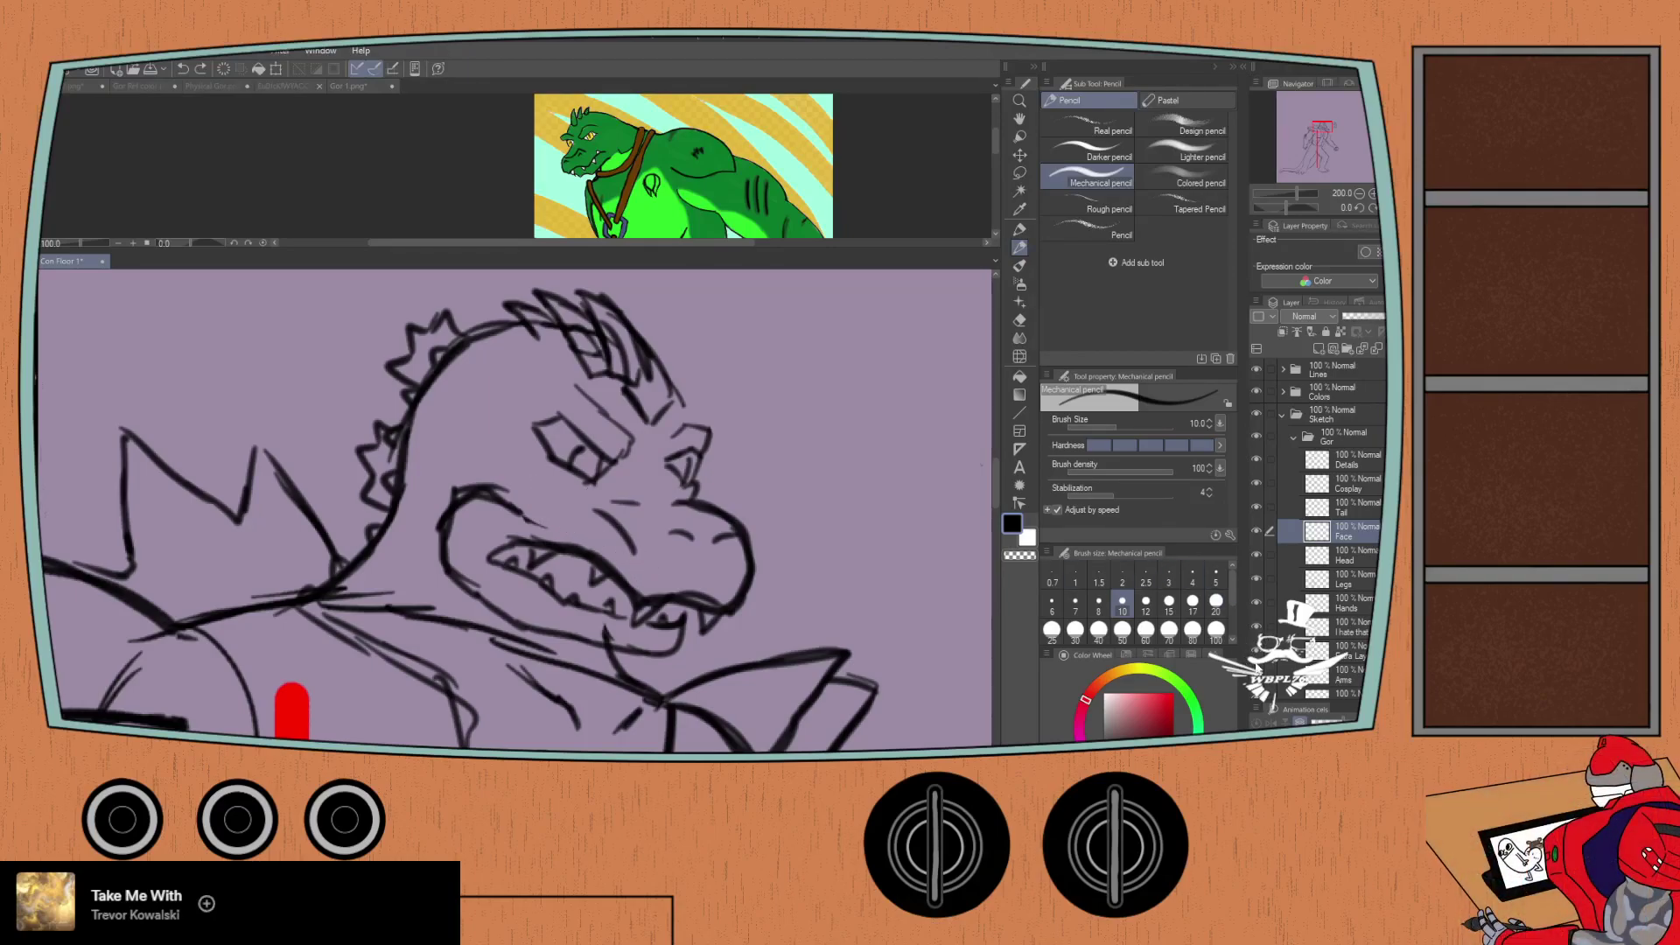
pyautogui.press('Delete')
pyautogui.hotkey('ctrl', 'z')
pyautogui.hotkey('ctrl', 'y')
pyautogui.hotkey('ctrl', 'z')
# Step: Redraw the upper jaw, darker mouth outline, inner lip, nostrils and cheek line
pyautogui.moveTo(650, 601)
pyautogui.mouseDown()
pyautogui.moveTo(722, 618)
pyautogui.moveTo(748, 565)
pyautogui.moveTo(736, 530)
pyautogui.moveTo(665, 504)
pyautogui.mouseUp()
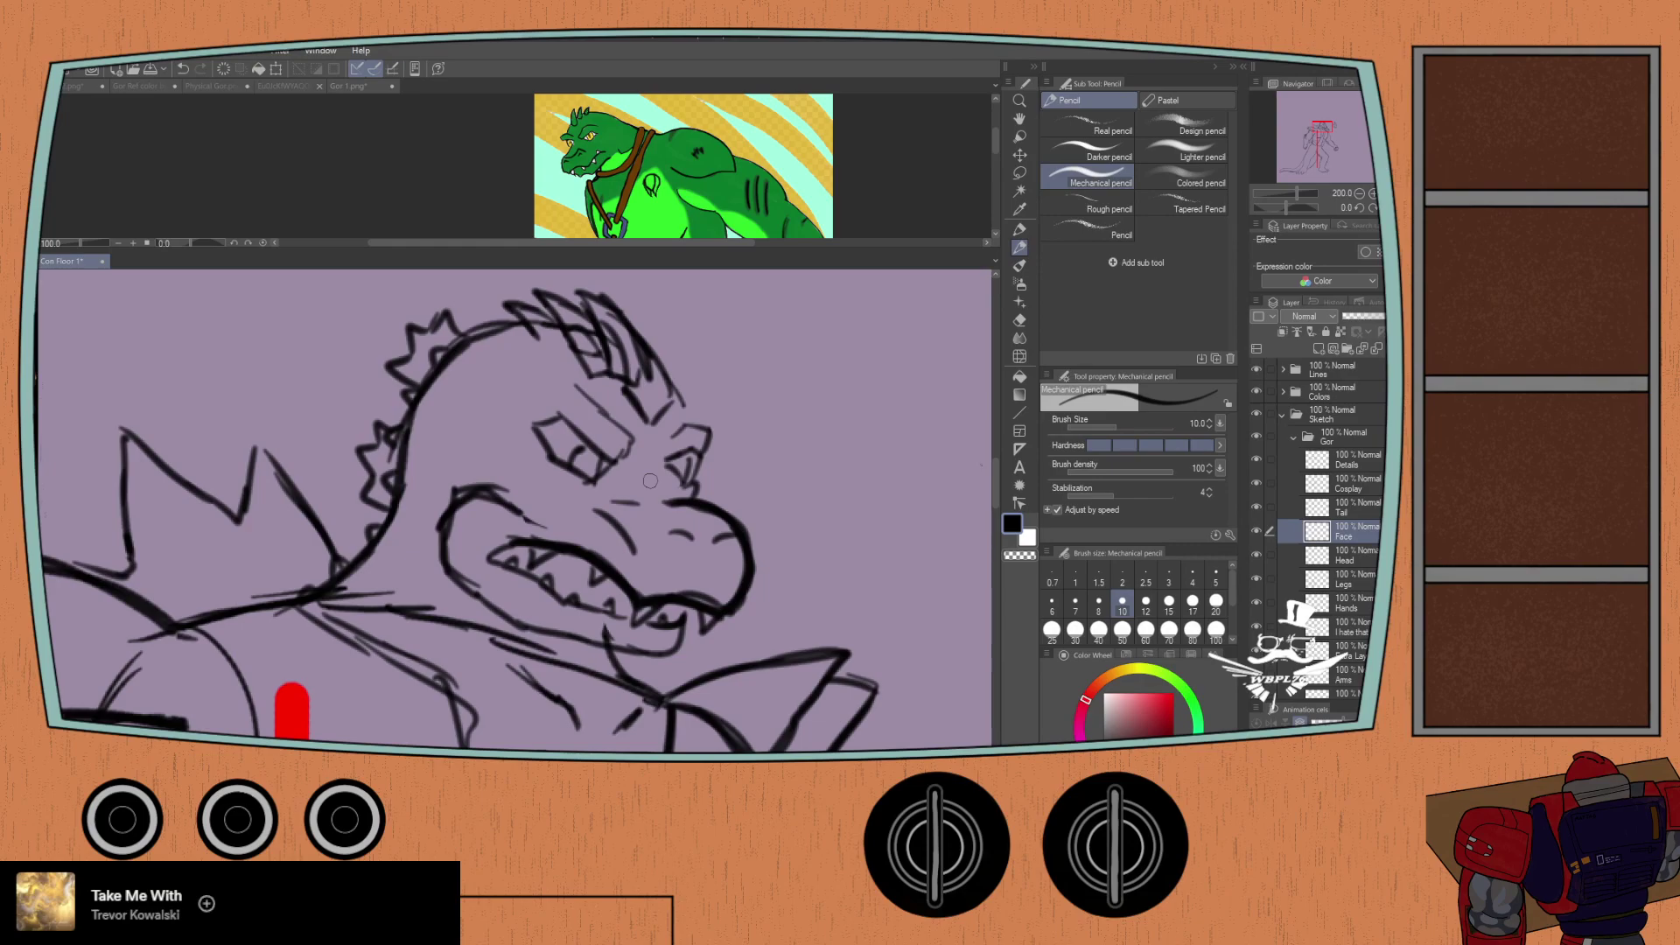
pyautogui.moveTo(515, 518)
pyautogui.mouseDown()
pyautogui.moveTo(430, 518)
pyautogui.moveTo(445, 580)
pyautogui.moveTo(588, 642)
pyautogui.moveTo(665, 653)
pyautogui.moveTo(693, 615)
pyautogui.mouseUp()
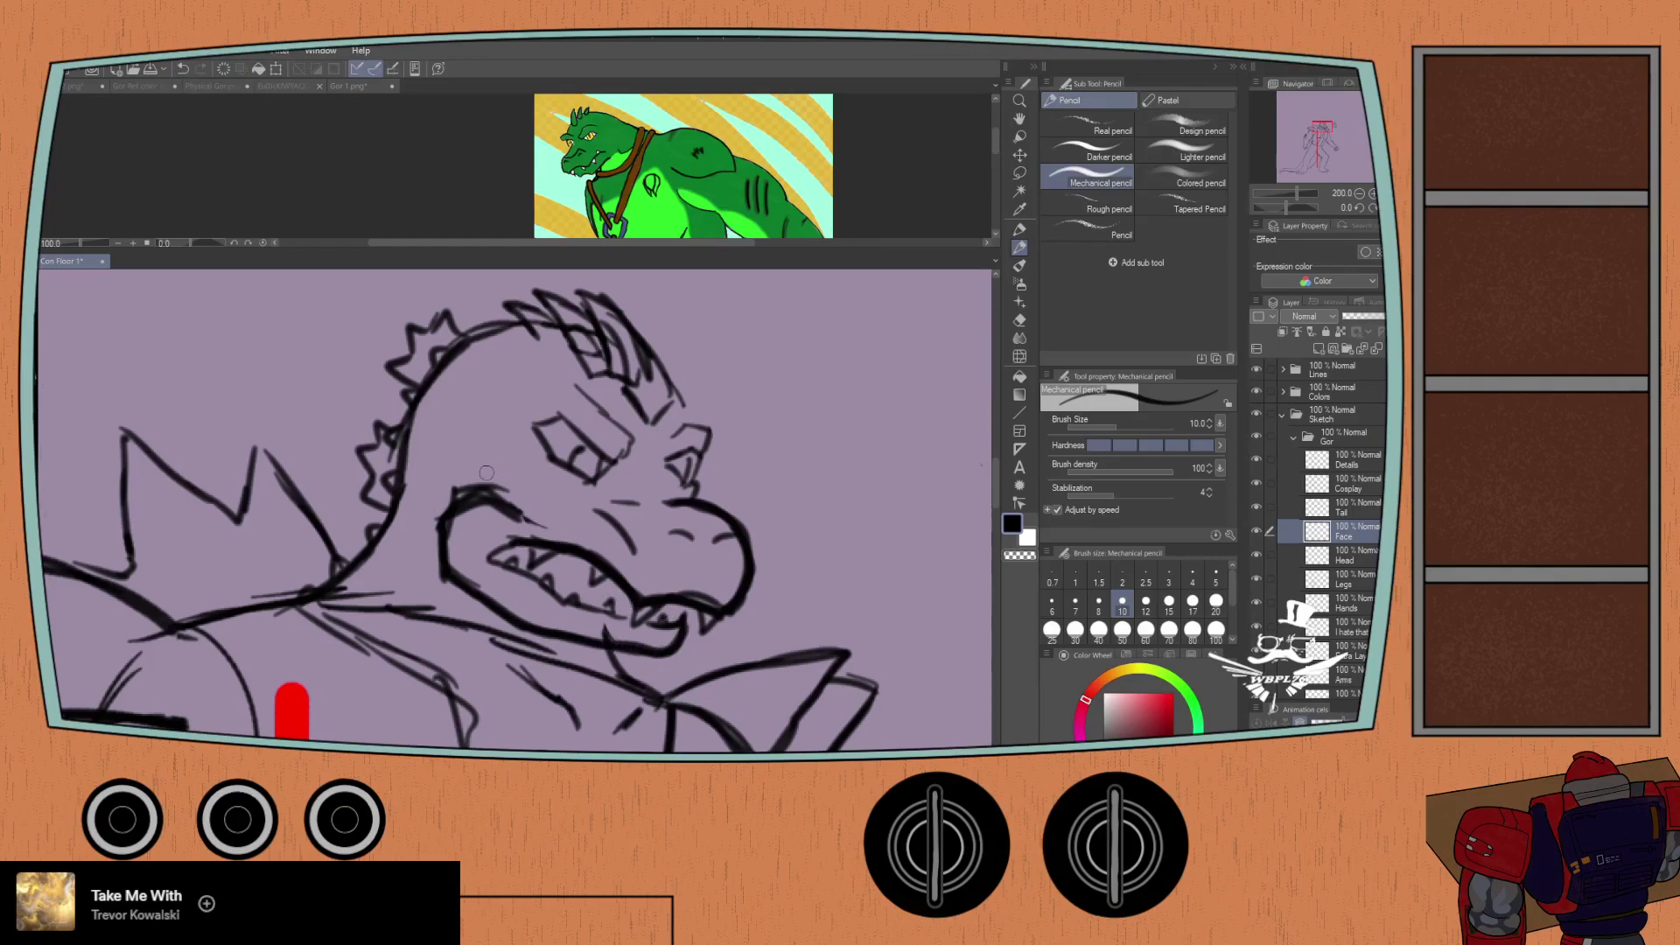
pyautogui.moveTo(511, 544)
pyautogui.mouseDown()
pyautogui.moveTo(490, 562)
pyautogui.moveTo(560, 600)
pyautogui.moveTo(634, 622)
pyautogui.moveTo(678, 625)
pyautogui.moveTo(672, 612)
pyautogui.mouseUp()
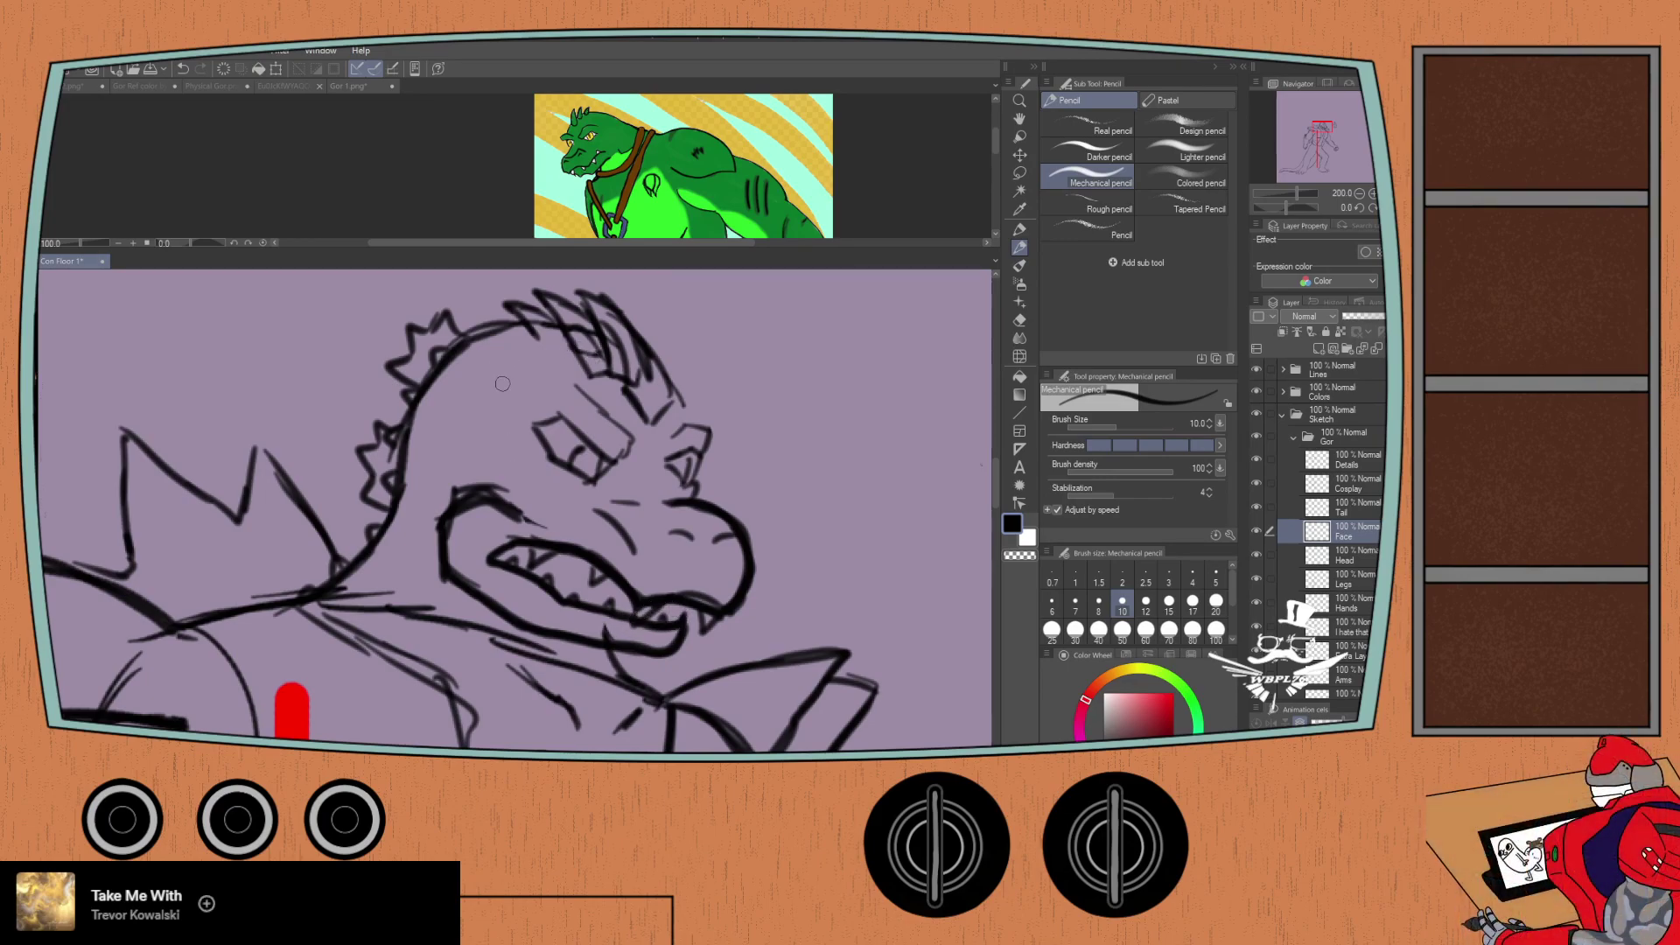
pyautogui.moveTo(692, 539)
pyautogui.mouseDown()
pyautogui.moveTo(667, 535)
pyautogui.moveTo(731, 537)
pyautogui.mouseUp()
pyautogui.moveTo(629, 549)
pyautogui.mouseDown()
pyautogui.moveTo(566, 505)
pyautogui.moveTo(615, 490)
pyautogui.moveTo(592, 509)
pyautogui.moveTo(629, 537)
pyautogui.moveTo(613, 505)
pyautogui.mouseUp()
pyautogui.hotkey('ctrl', 'z')
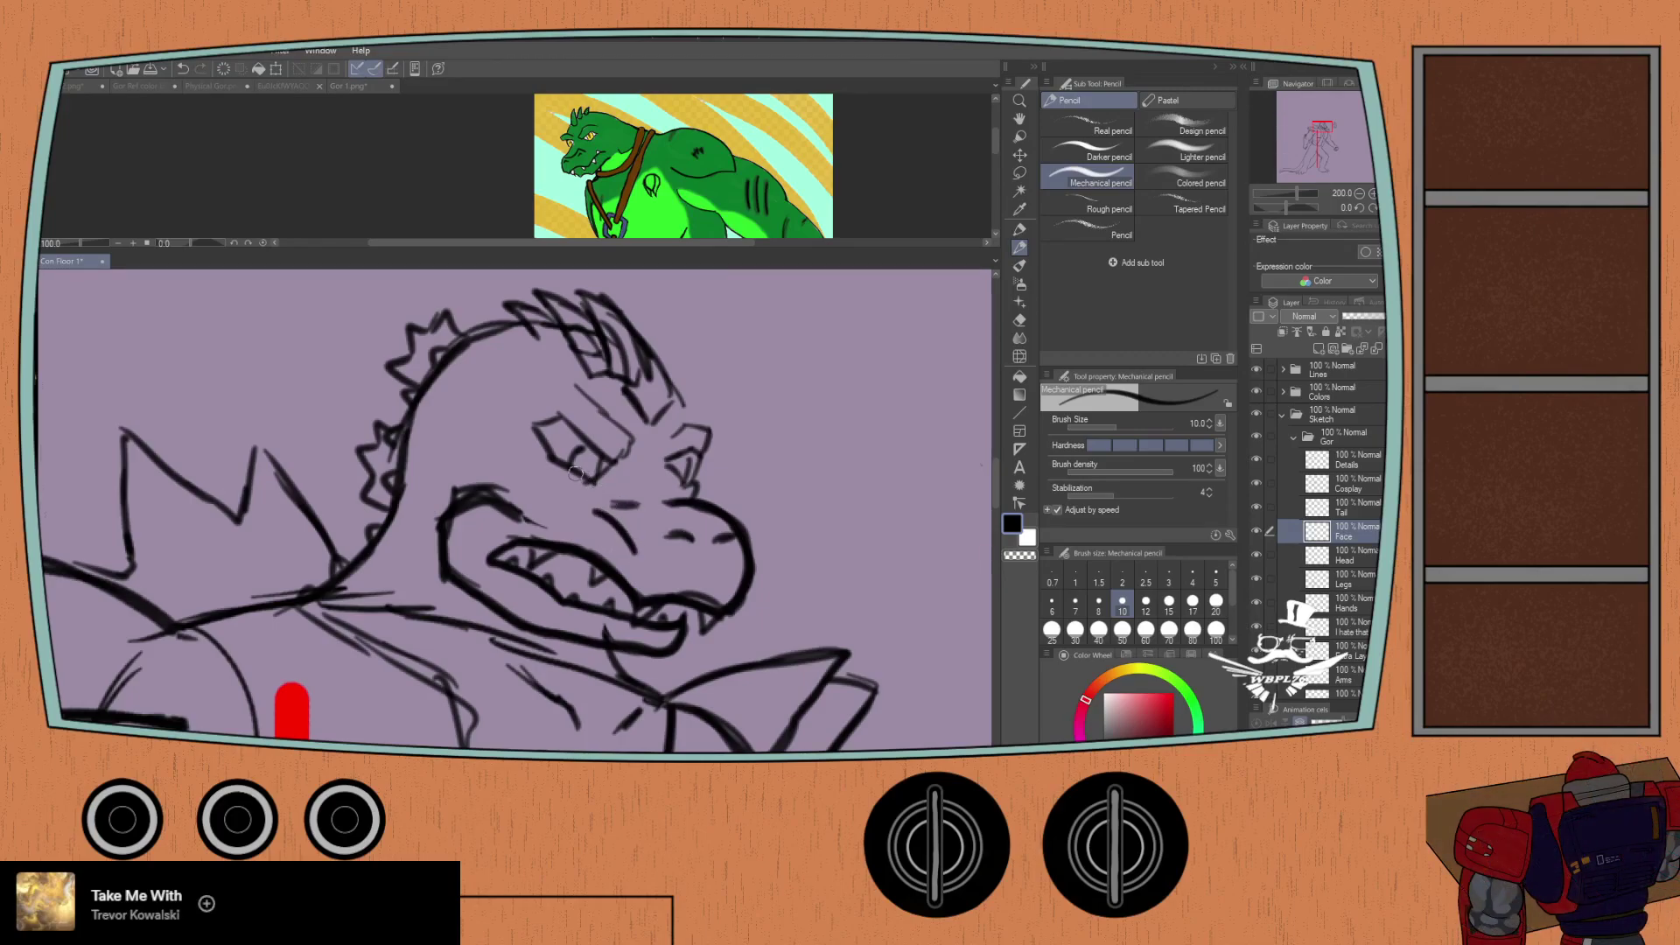
pyautogui.click(1257, 650)
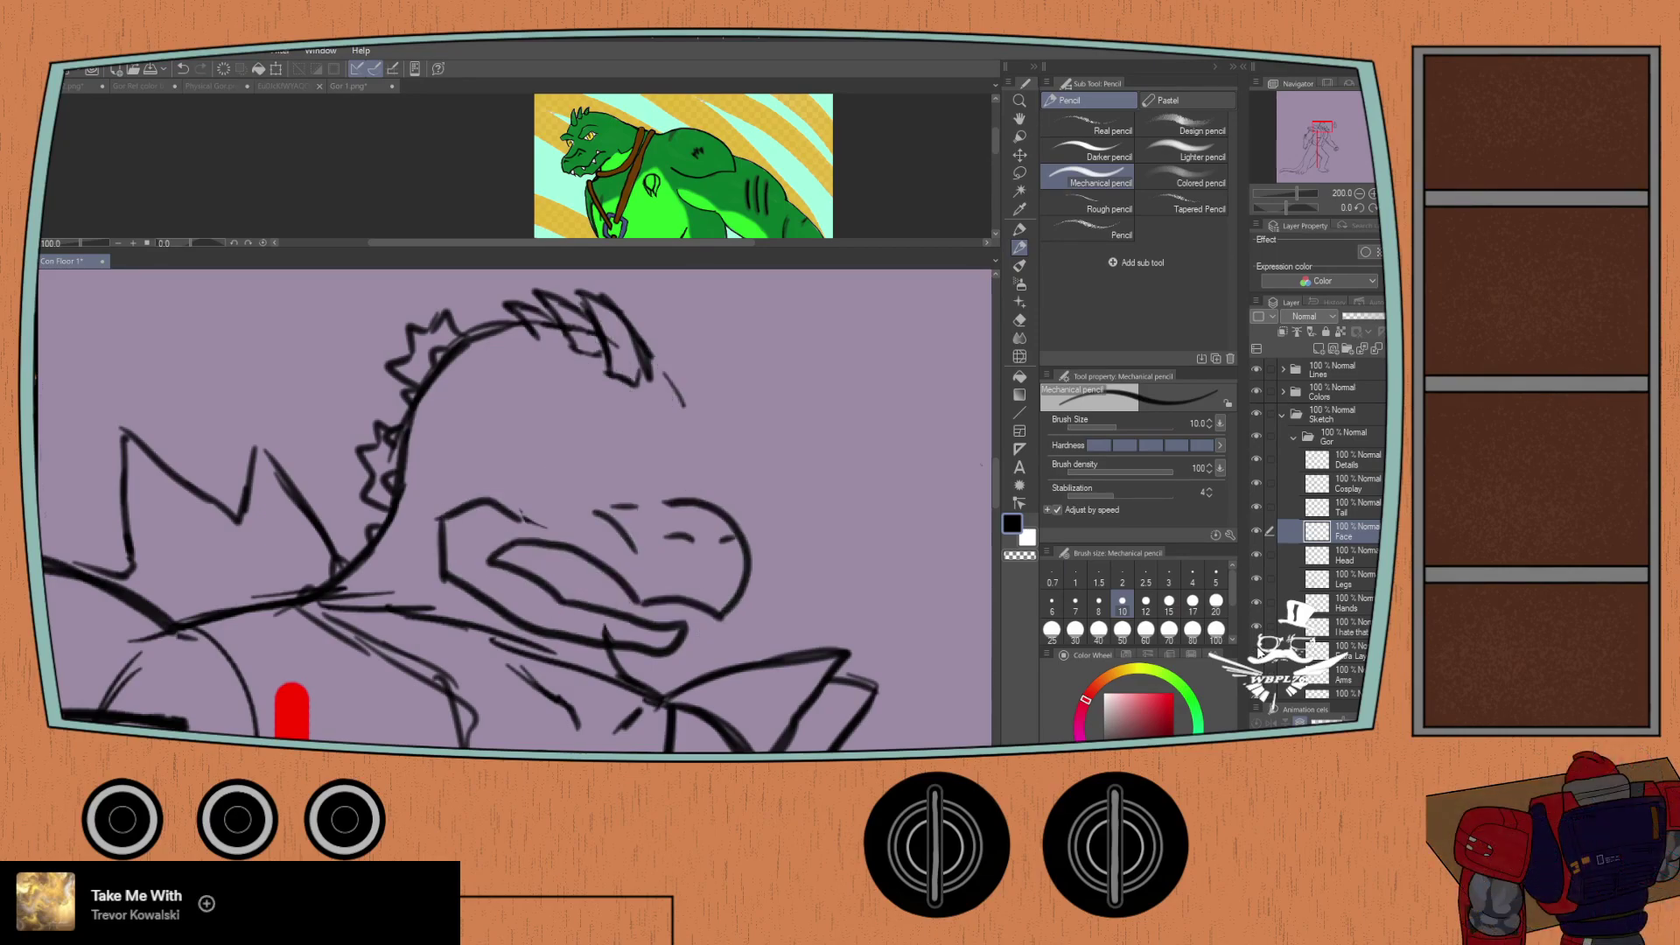
pyautogui.hotkey('ctrl', 'z')
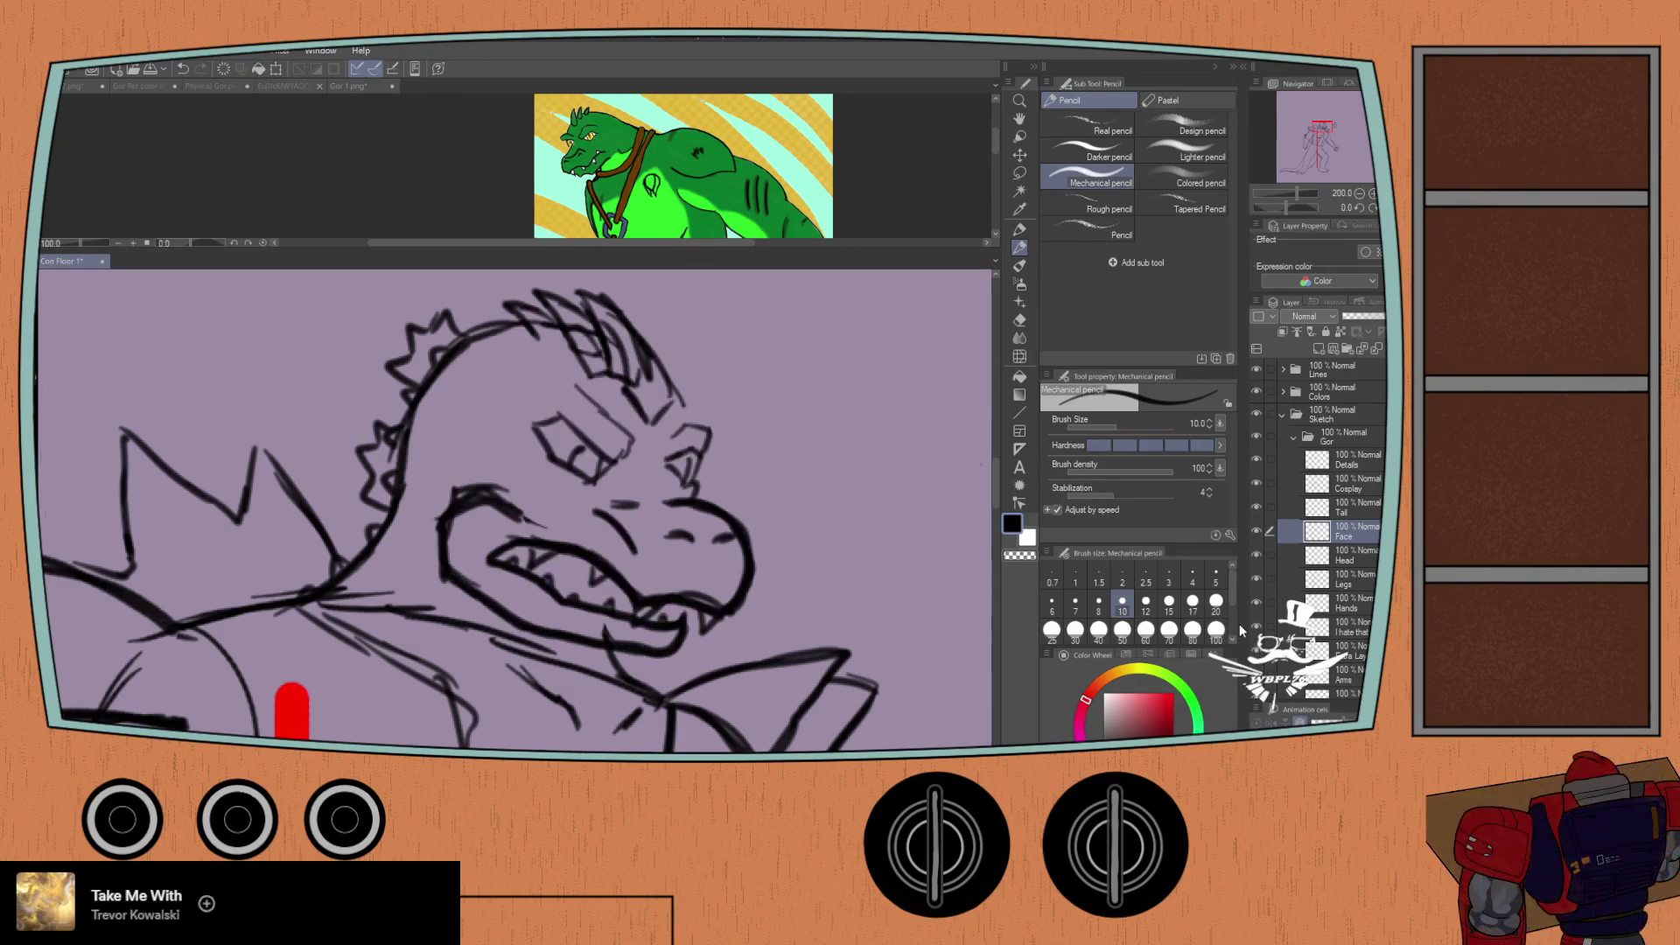
# Step: On the Details layer at 400%, draw the fang, pointed upper teeth and lower-jaw teeth
pyautogui.click(1346, 464)
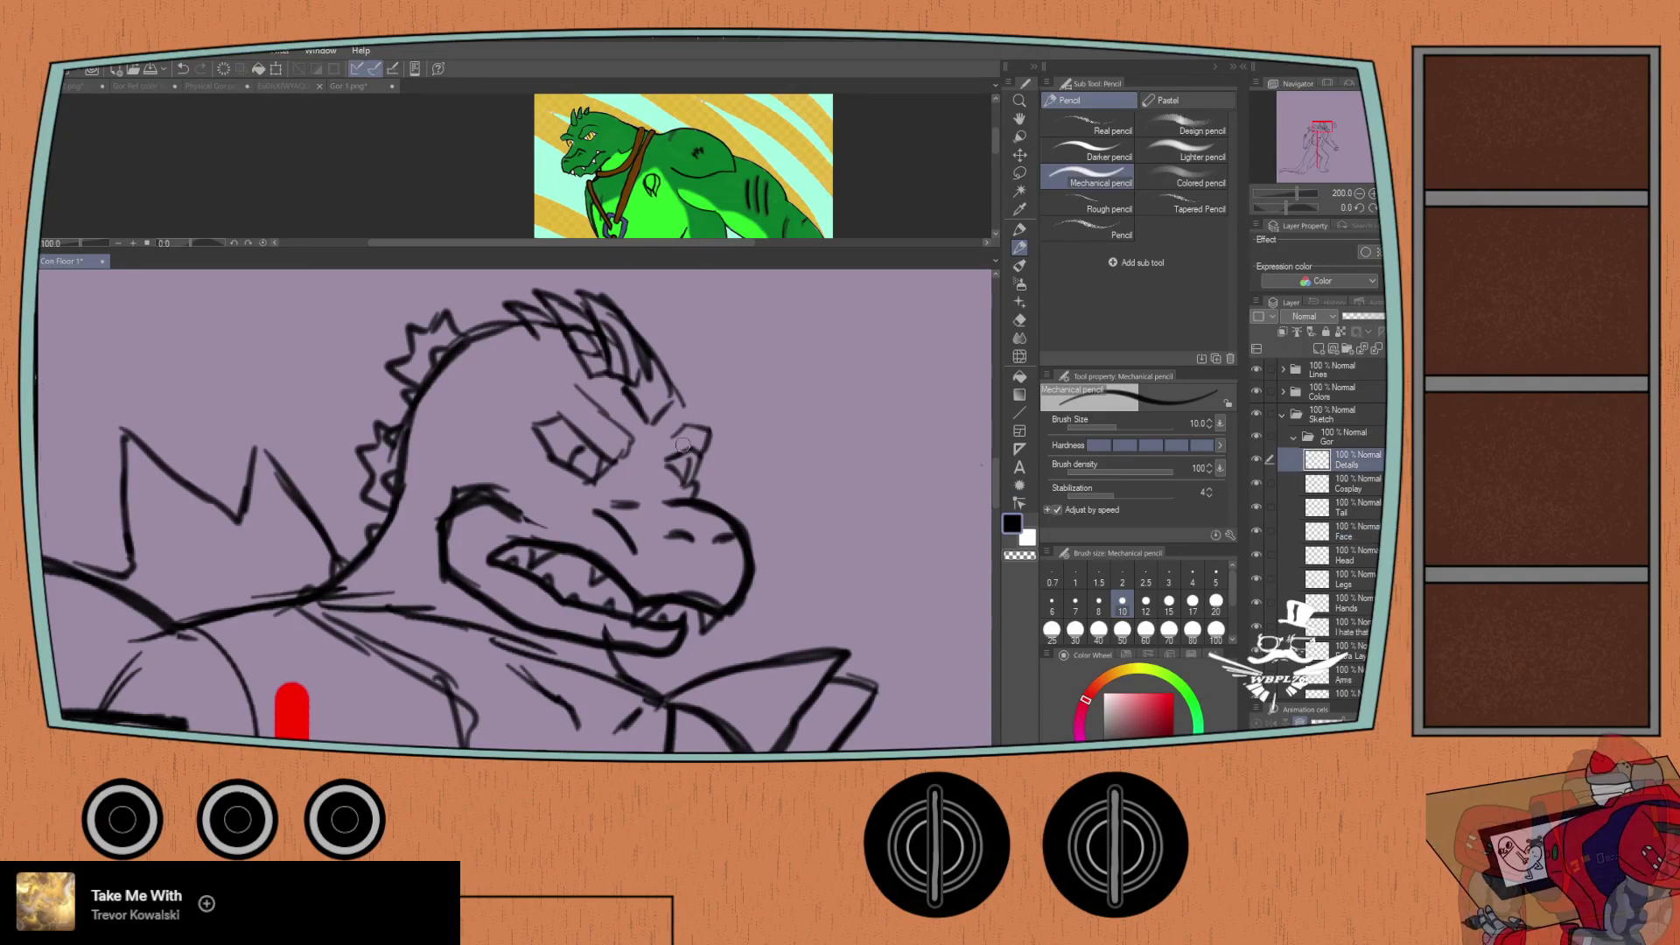
pyautogui.scroll(2, 616, 551)
pyautogui.moveTo(653, 681)
pyautogui.mouseDown()
pyautogui.moveTo(670, 513)
pyautogui.moveTo(674, 526)
pyautogui.moveTo(692, 509)
pyautogui.mouseUp()
pyautogui.moveTo(804, 505)
pyautogui.mouseDown()
pyautogui.moveTo(797, 555)
pyautogui.moveTo(828, 518)
pyautogui.mouseUp()
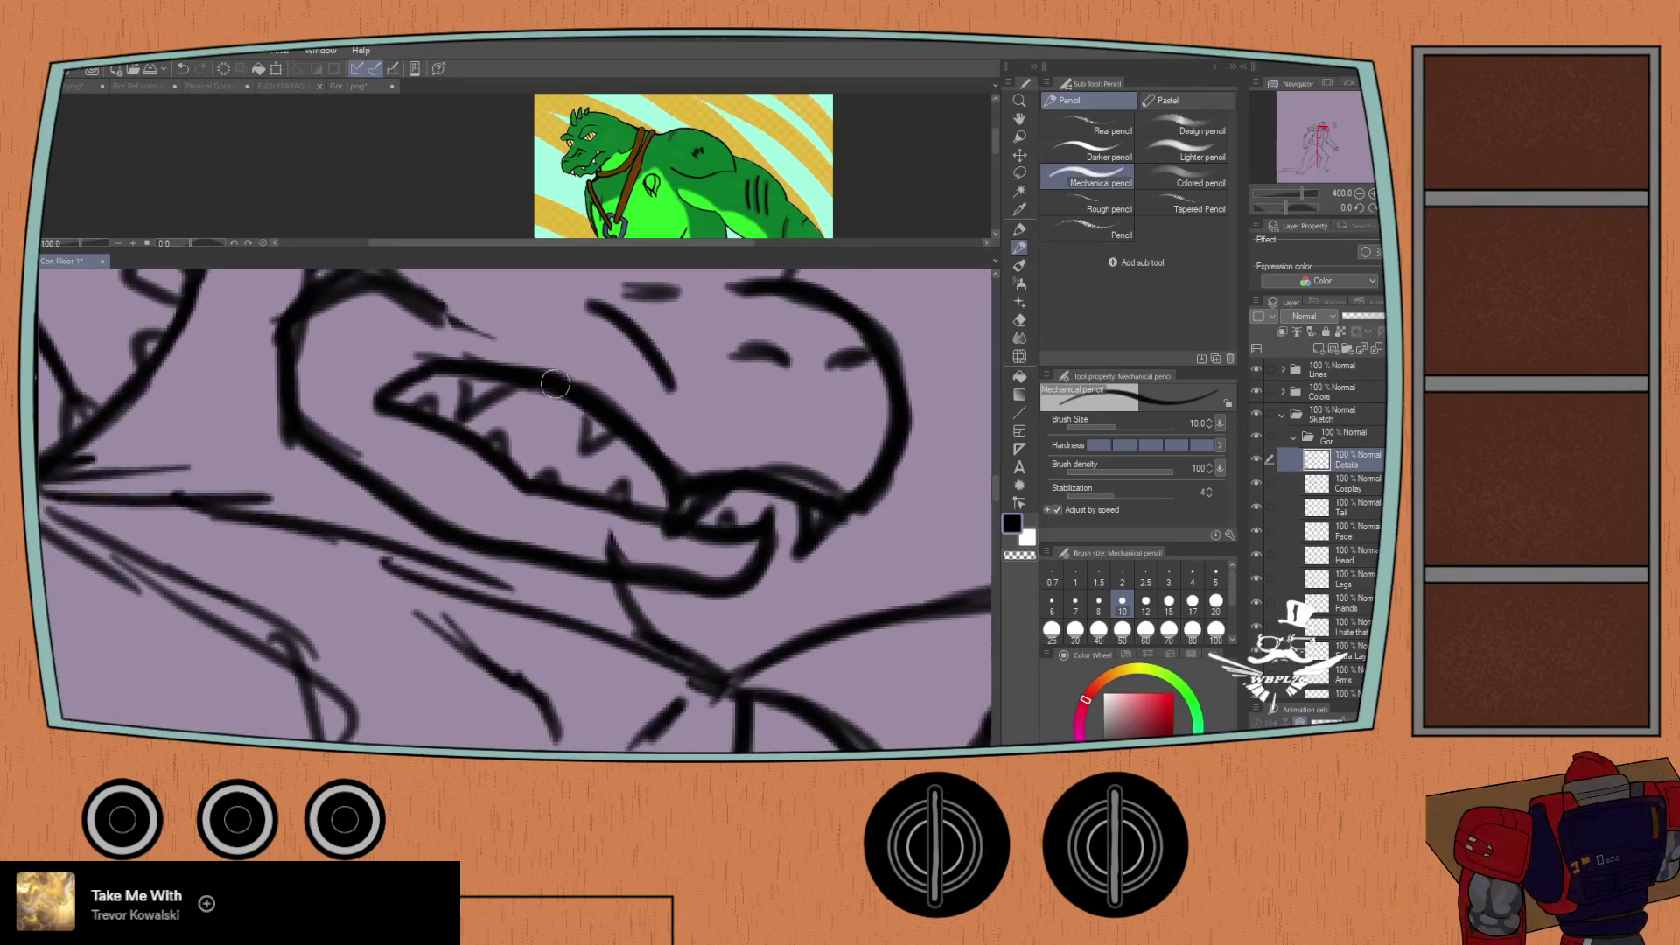
pyautogui.moveTo(581, 411); pyautogui.dragTo(604, 424)
pyautogui.moveTo(464, 391)
pyautogui.mouseDown()
pyautogui.moveTo(535, 477)
pyautogui.moveTo(627, 497)
pyautogui.mouseUp()
pyautogui.moveTo(412, 418); pyautogui.dragTo(437, 412)
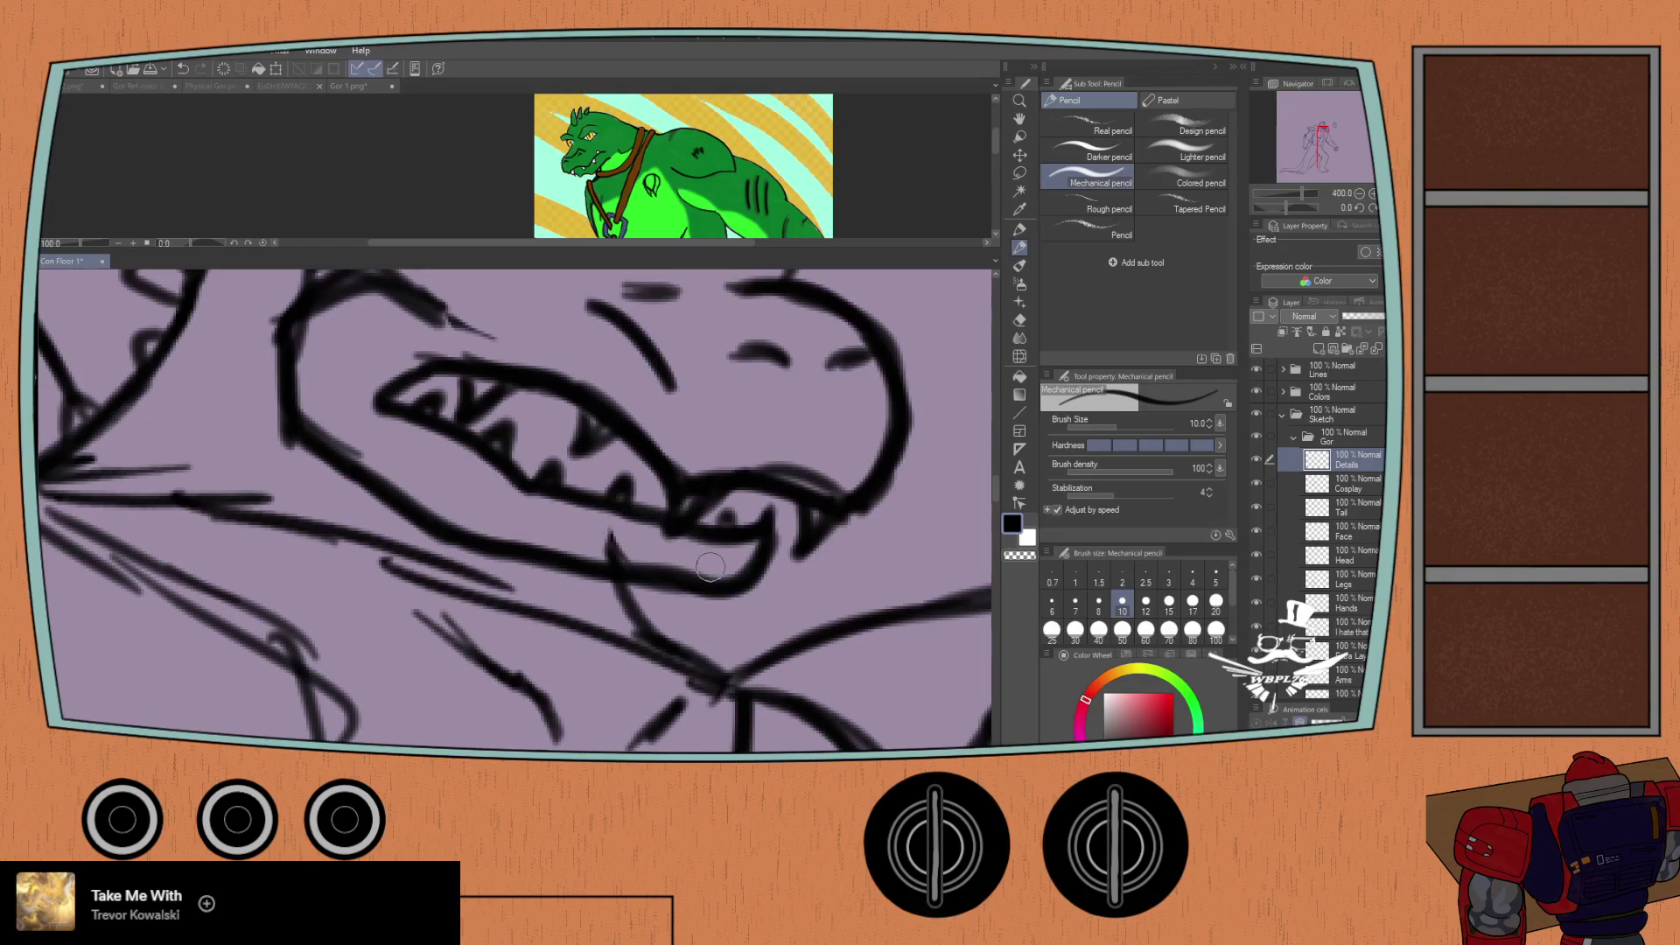
pyautogui.scroll(-3, 582, 454)
pyautogui.moveTo(481, 403); pyautogui.dragTo(499, 505)
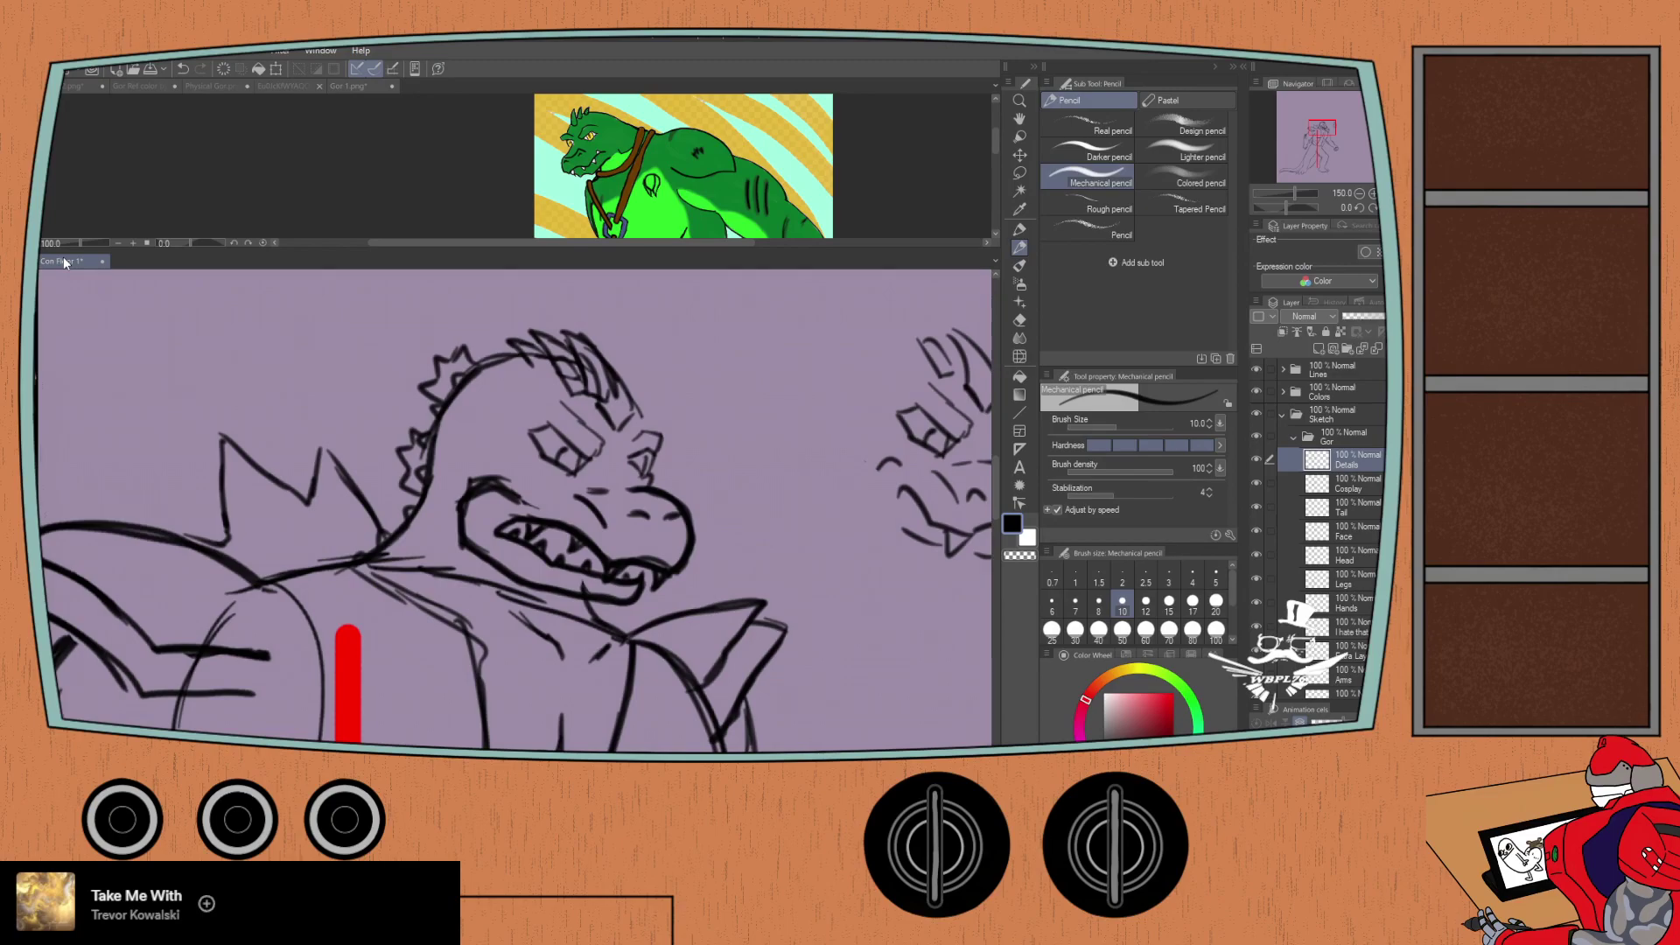
# Step: On the Face layer, darken the outlines around both eyes and the brow
pyautogui.moveTo(480, 453); pyautogui.dragTo(514, 403)
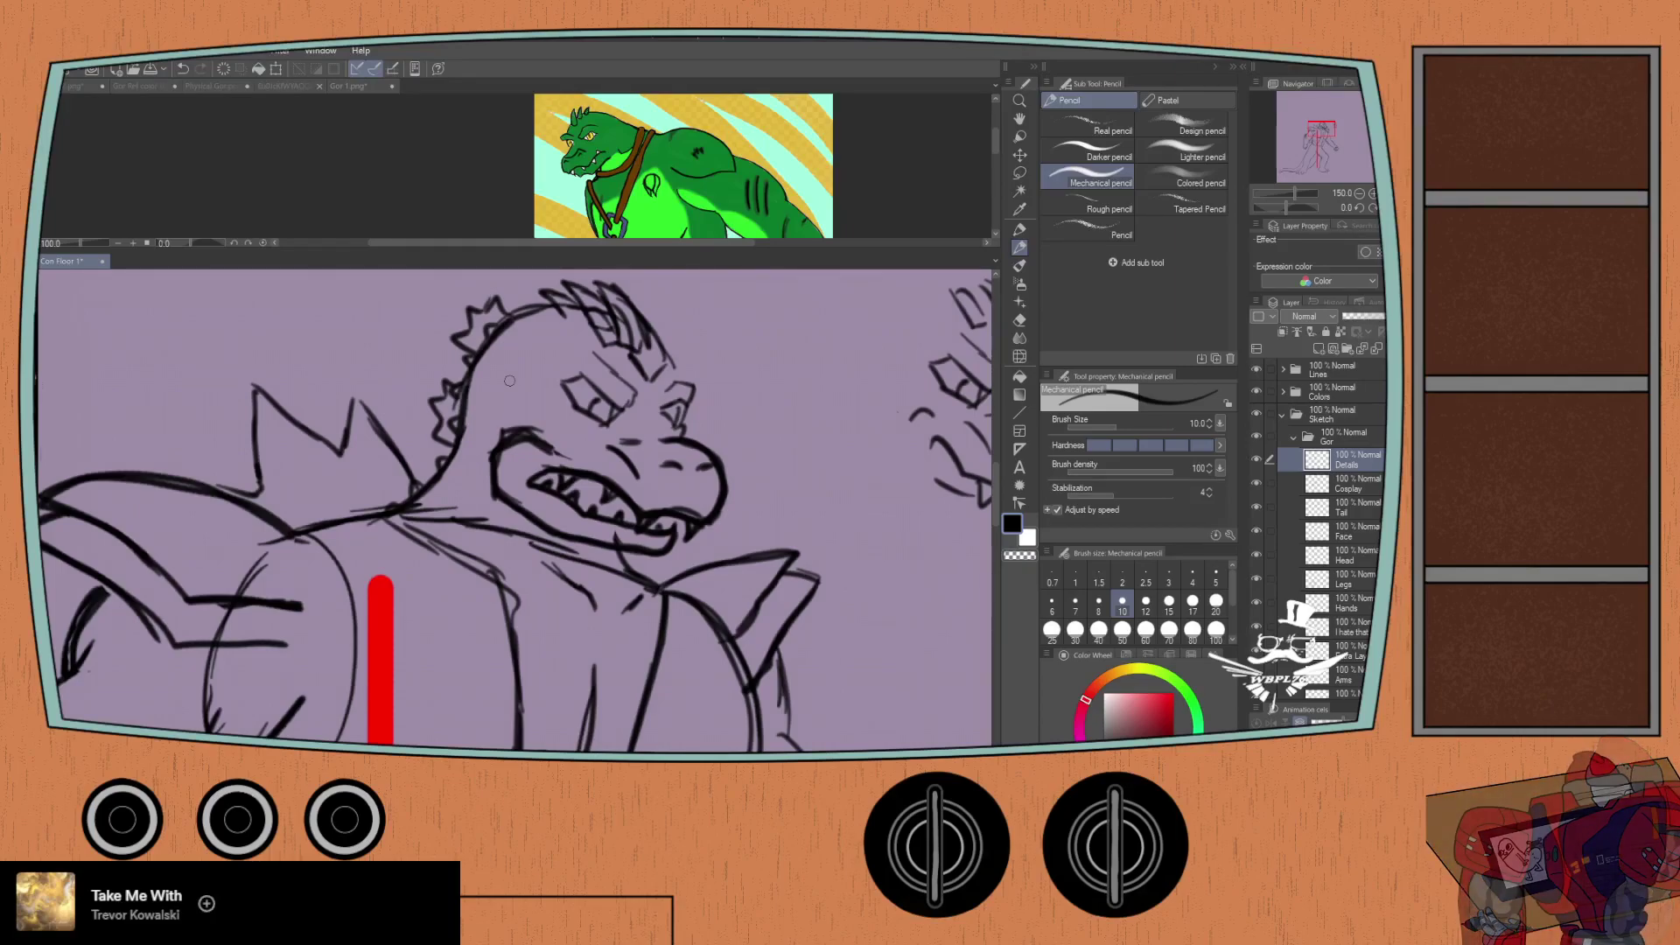
pyautogui.click(1335, 532)
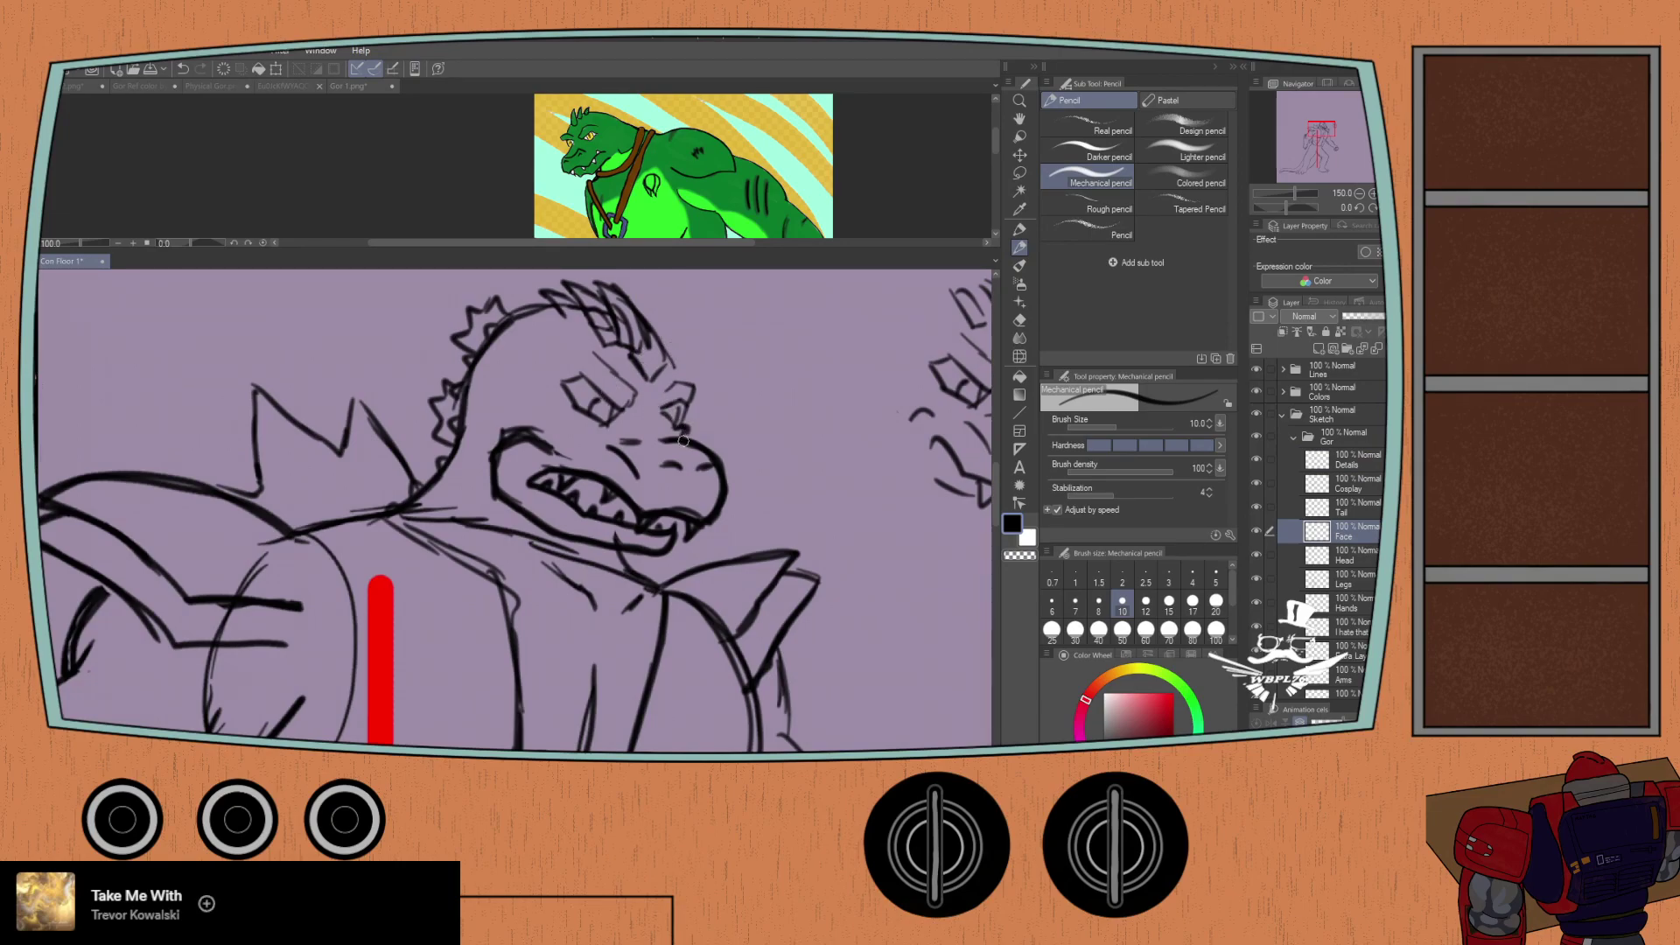
pyautogui.moveTo(660, 421); pyautogui.dragTo(692, 403)
pyautogui.moveTo(666, 386)
pyautogui.mouseDown()
pyautogui.moveTo(697, 383)
pyautogui.moveTo(691, 404)
pyautogui.moveTo(693, 372)
pyautogui.moveTo(662, 385)
pyautogui.moveTo(697, 395)
pyautogui.mouseUp()
pyautogui.hotkey('ctrl', 'z')
pyautogui.hotkey('ctrl', 'z')
pyautogui.moveTo(559, 399)
pyautogui.mouseDown()
pyautogui.moveTo(574, 428)
pyautogui.moveTo(611, 427)
pyautogui.moveTo(619, 399)
pyautogui.moveTo(567, 362)
pyautogui.moveTo(626, 405)
pyautogui.moveTo(630, 367)
pyautogui.moveTo(584, 358)
pyautogui.mouseUp()
pyautogui.hotkey('ctrl', 'z')
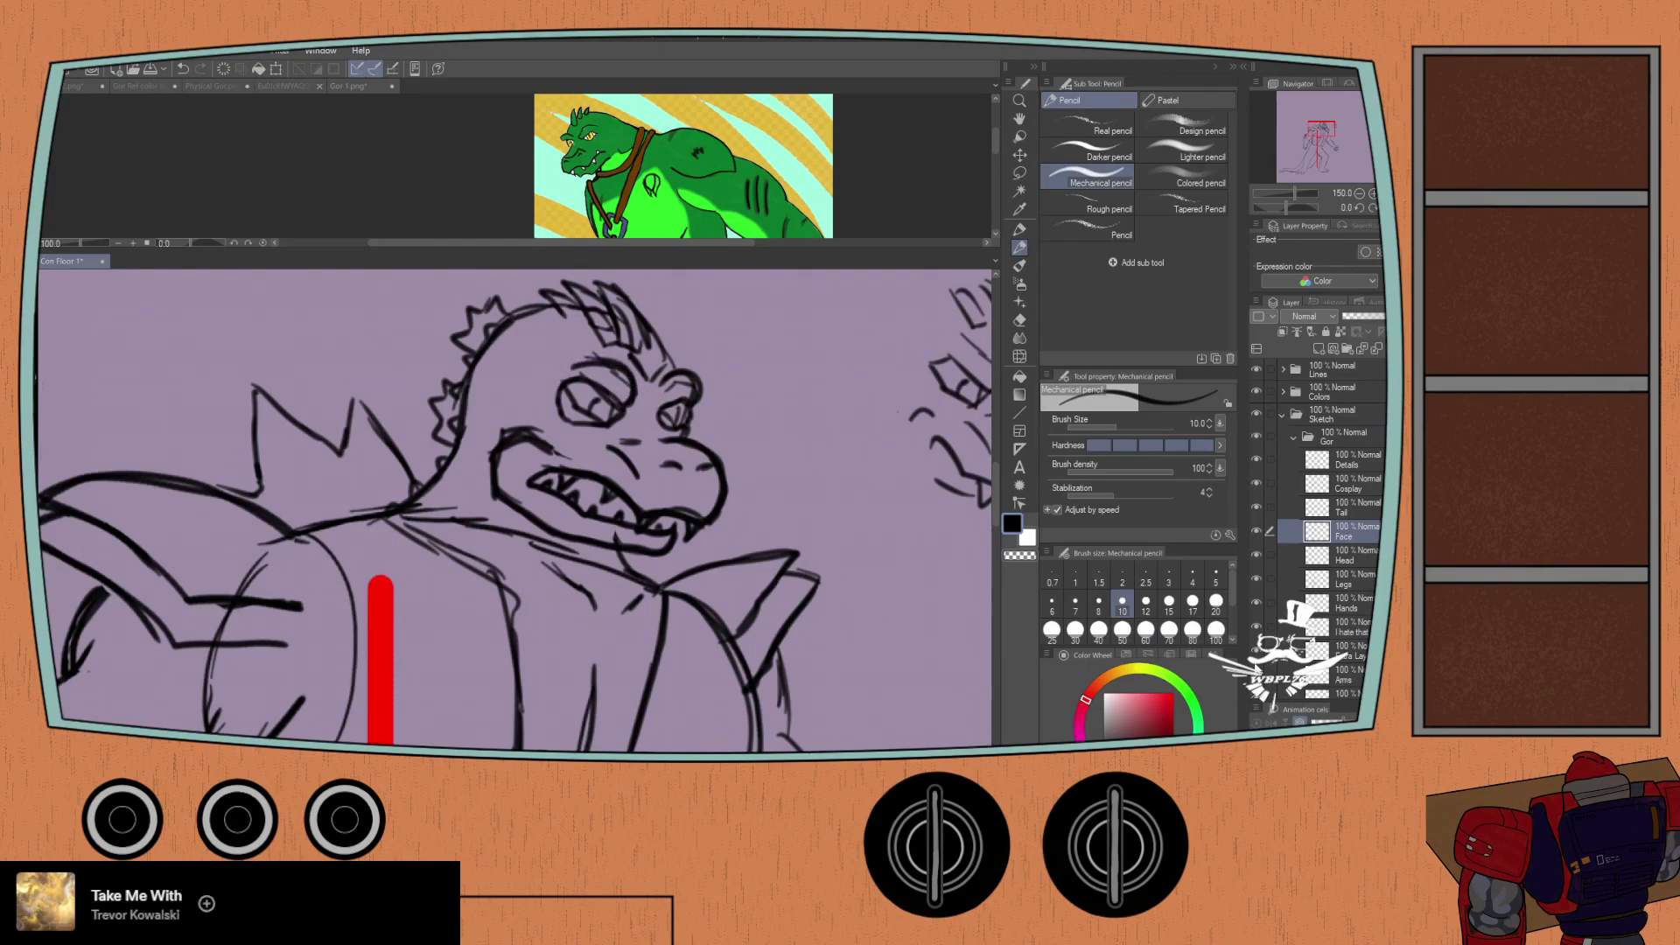
# Step: Hide the rough sketch layer and darken both pupils and the brow line
pyautogui.click(1257, 656)
pyautogui.moveTo(600, 400)
pyautogui.mouseDown()
pyautogui.moveTo(597, 423)
pyautogui.moveTo(669, 424)
pyautogui.mouseUp()
pyautogui.moveTo(679, 404); pyautogui.dragTo(682, 420)
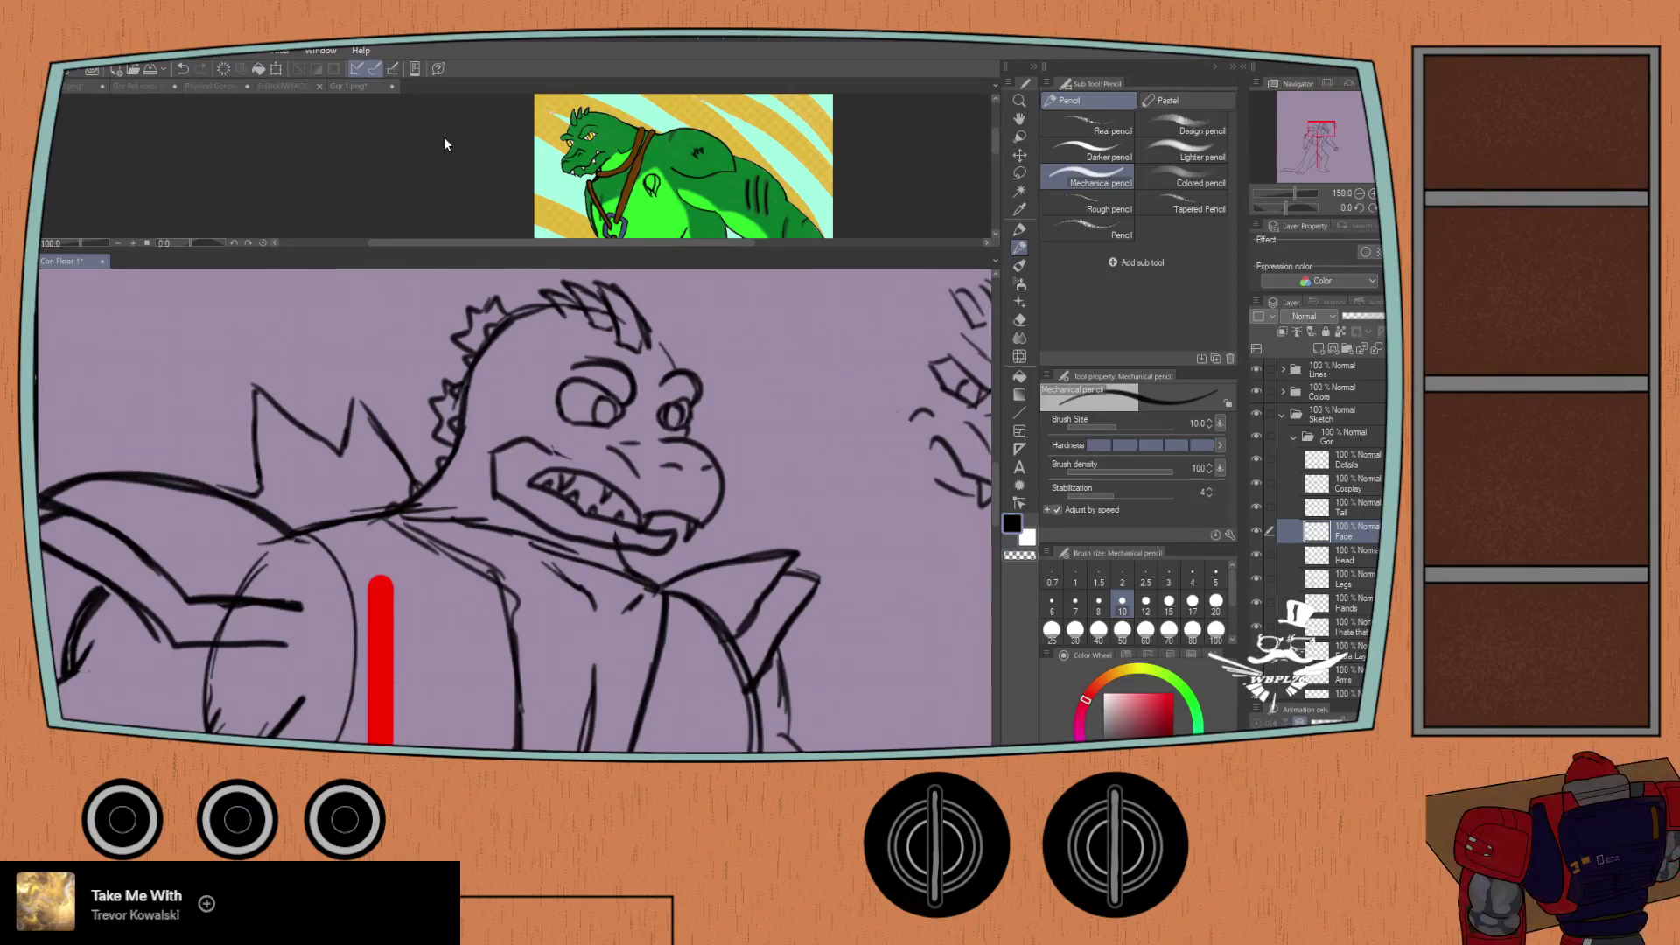
pyautogui.moveTo(655, 341); pyautogui.dragTo(674, 365)
pyautogui.hotkey('ctrl', 'z')
pyautogui.scroll(-4, 644, 348)
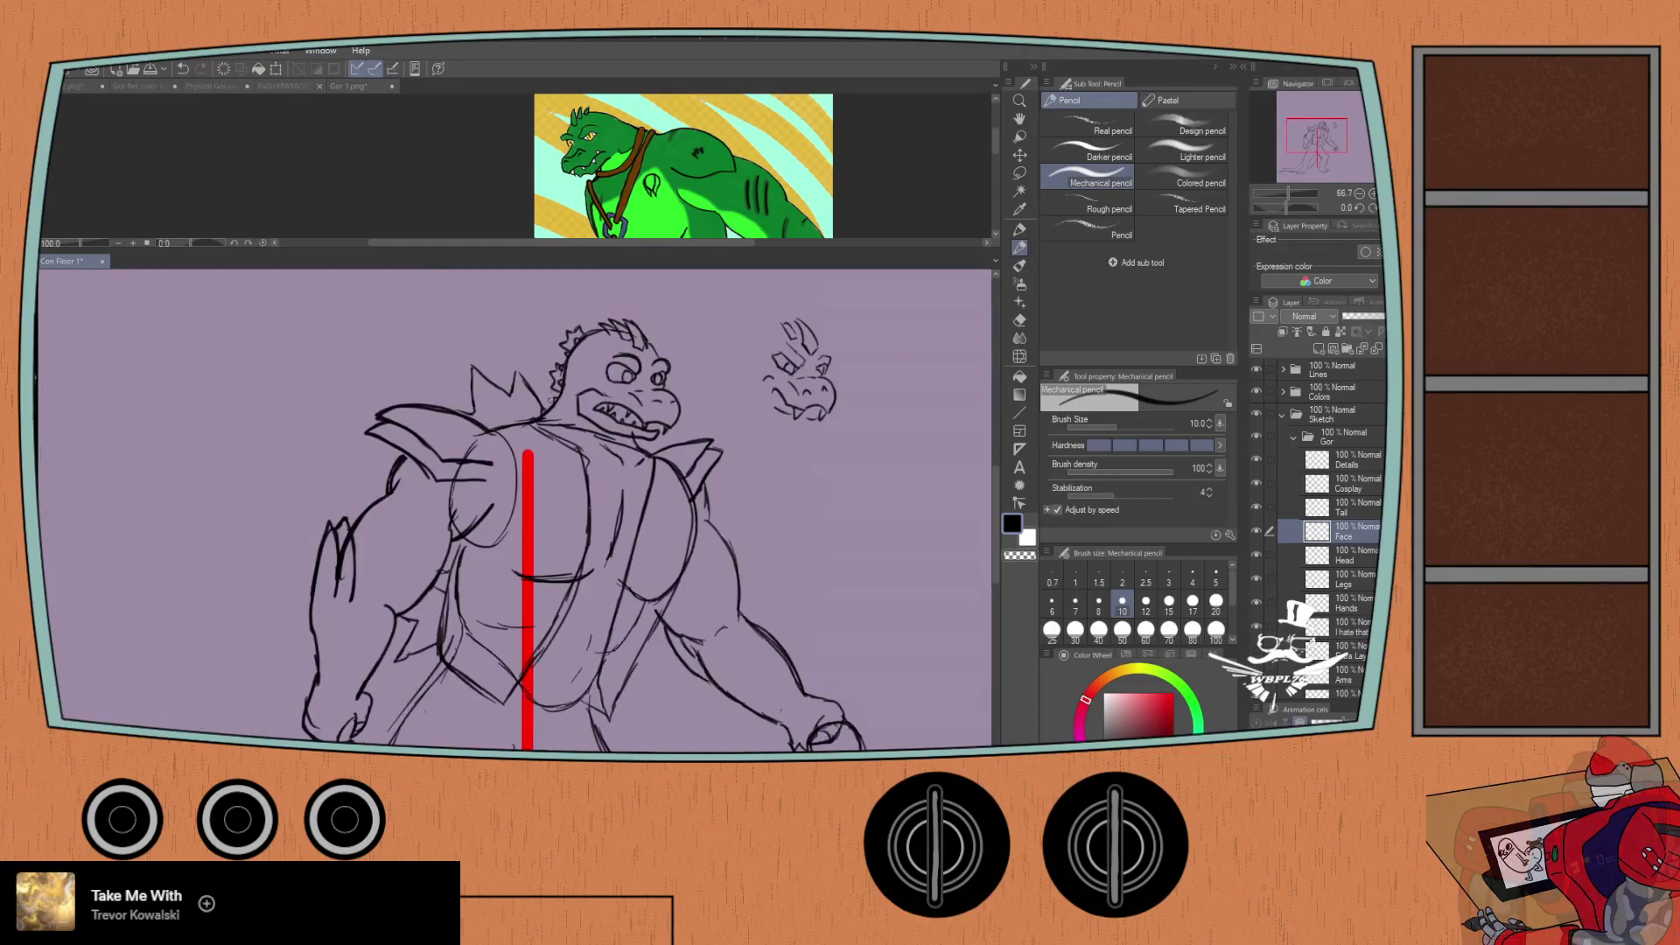
pyautogui.scroll(2, 517, 371)
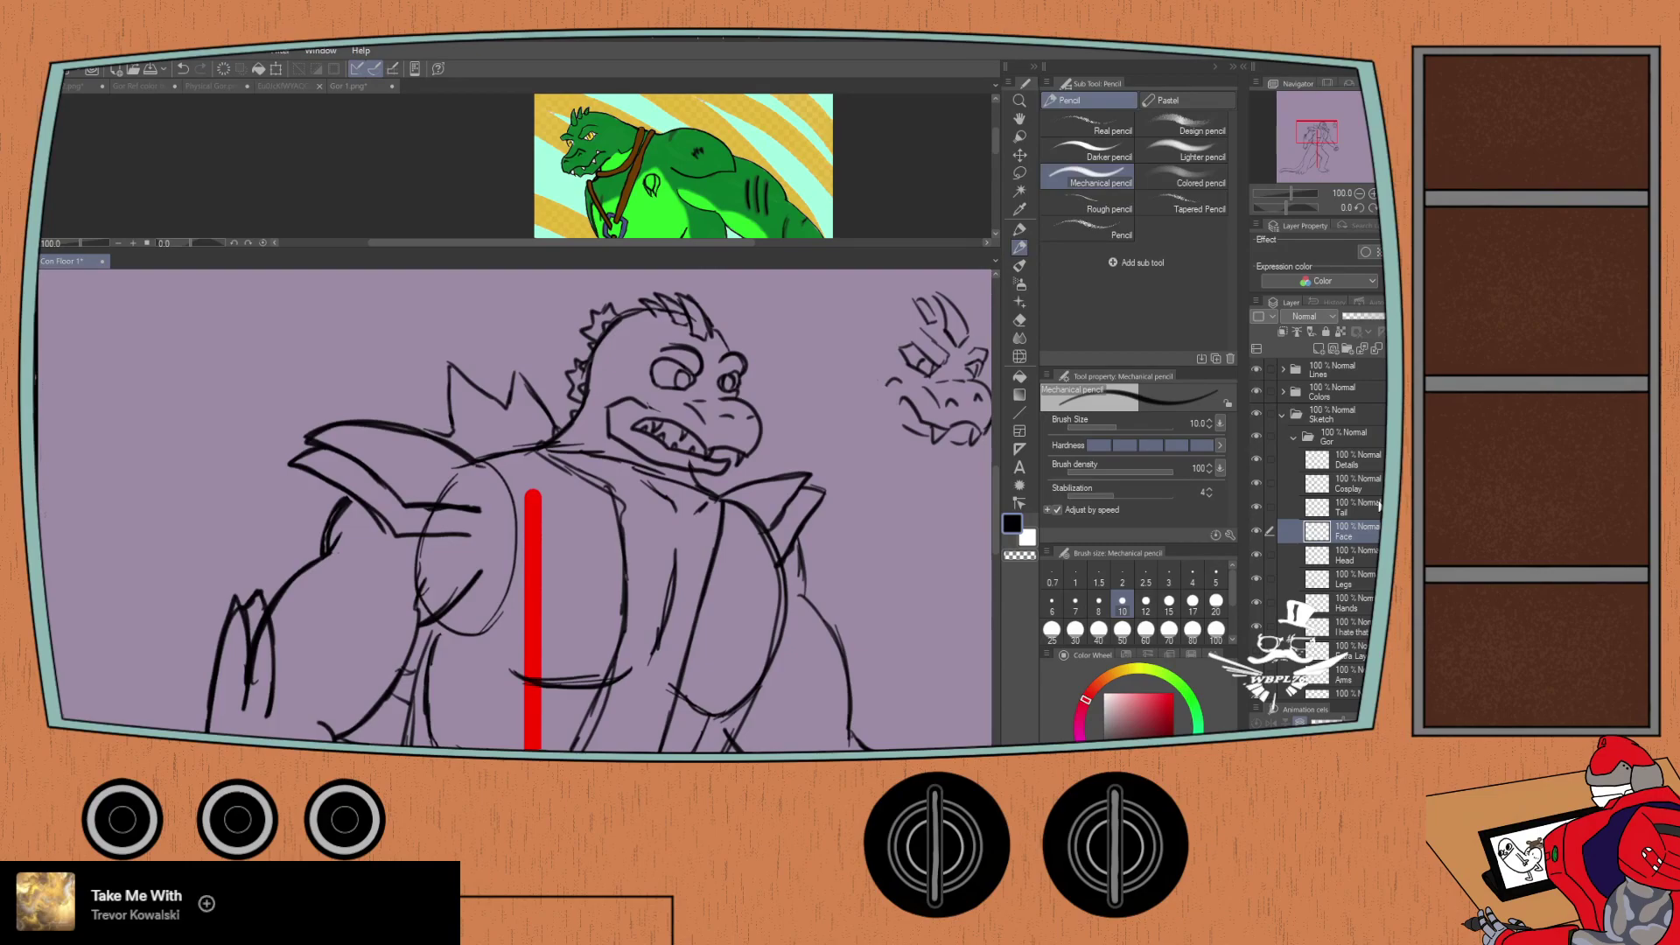
# Step: Select the Details, Cosplay, Face and Head layers and lasso around the dragon's head
pyautogui.click(1269, 554)
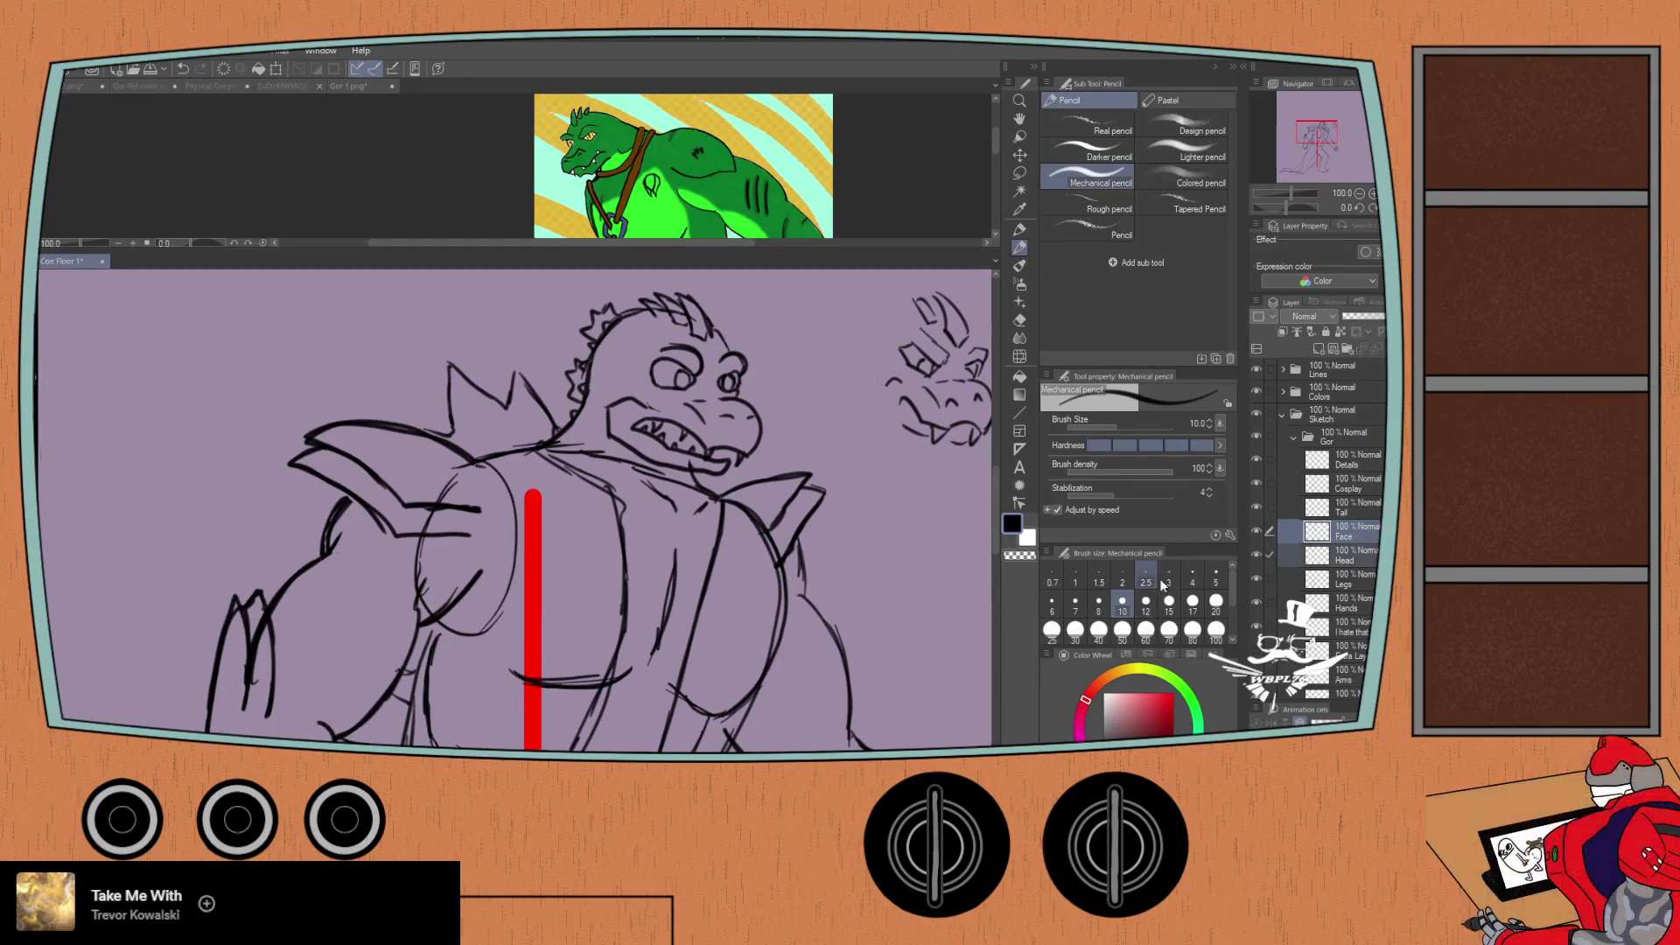
pyautogui.click(1283, 458)
pyautogui.moveTo(1267, 533); pyautogui.dragTo(1269, 555)
pyautogui.click(1020, 173)
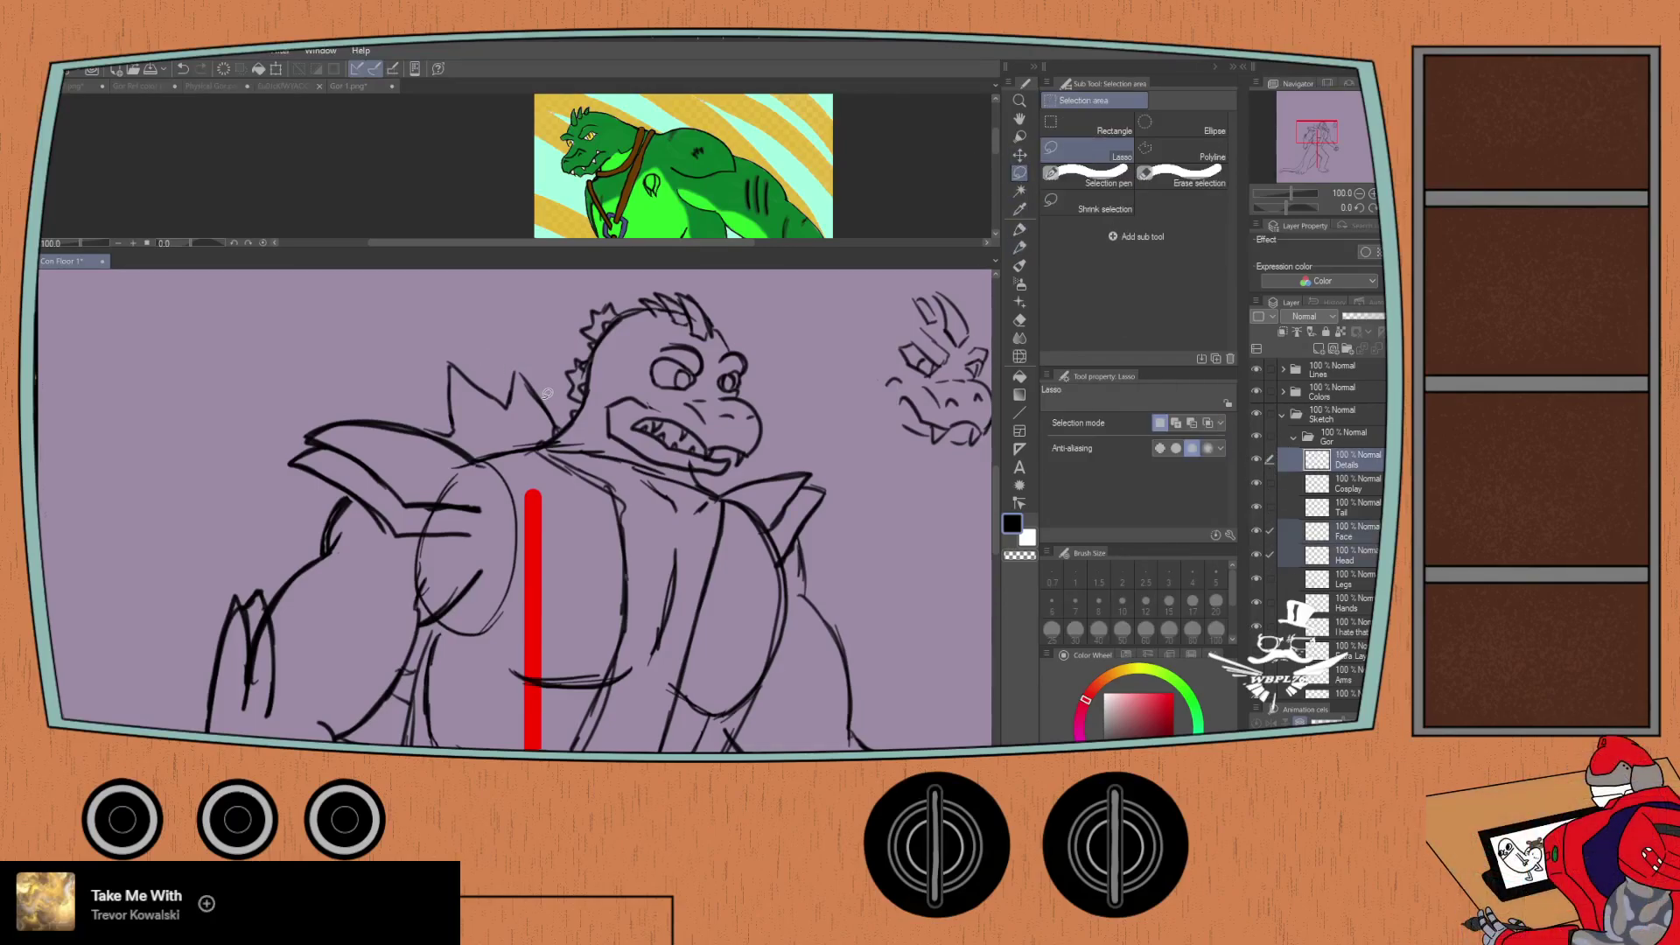
pyautogui.moveTo(560, 395)
pyautogui.mouseDown()
pyautogui.moveTo(544, 440)
pyautogui.moveTo(700, 481)
pyautogui.mouseUp()
pyautogui.click(337, 316)
pyautogui.click(1269, 482)
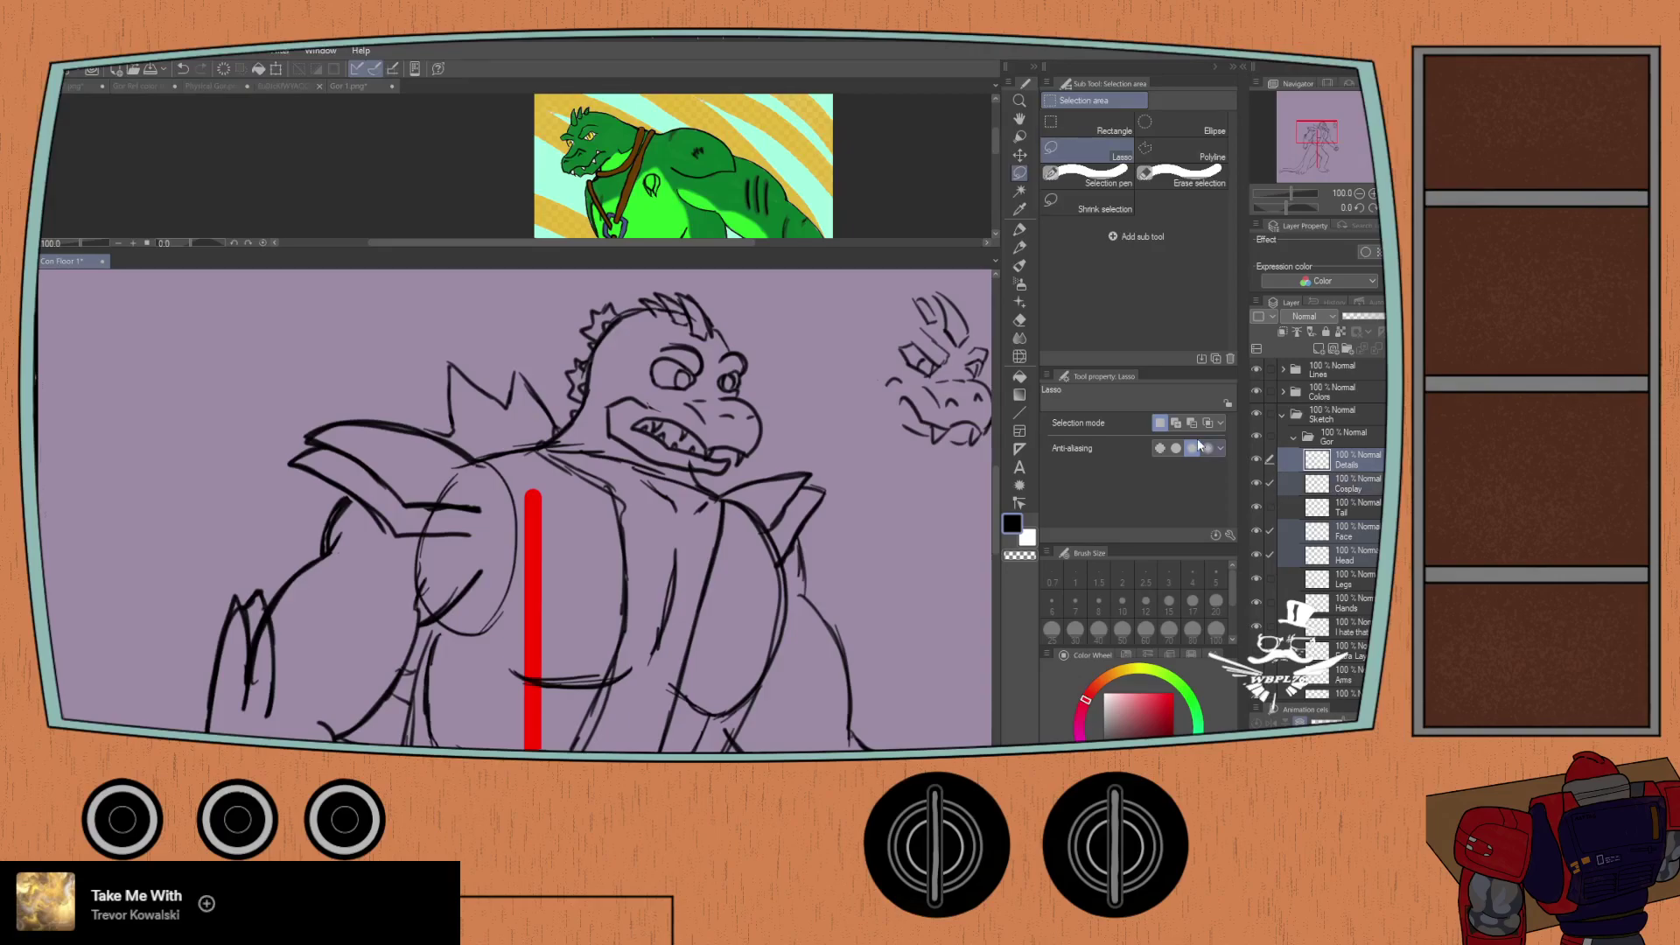
pyautogui.moveTo(554, 419)
pyautogui.mouseDown()
pyautogui.moveTo(718, 486)
pyautogui.moveTo(783, 431)
pyautogui.moveTo(778, 339)
pyautogui.moveTo(722, 273)
pyautogui.moveTo(637, 266)
pyautogui.moveTo(567, 299)
pyautogui.moveTo(545, 362)
pyautogui.moveTo(560, 426)
pyautogui.mouseUp()
pyautogui.scroll(-1, 533, 359)
# Step: Scale the selected head up to about 109%, nudge it slightly lower and commit
pyautogui.click(663, 471)
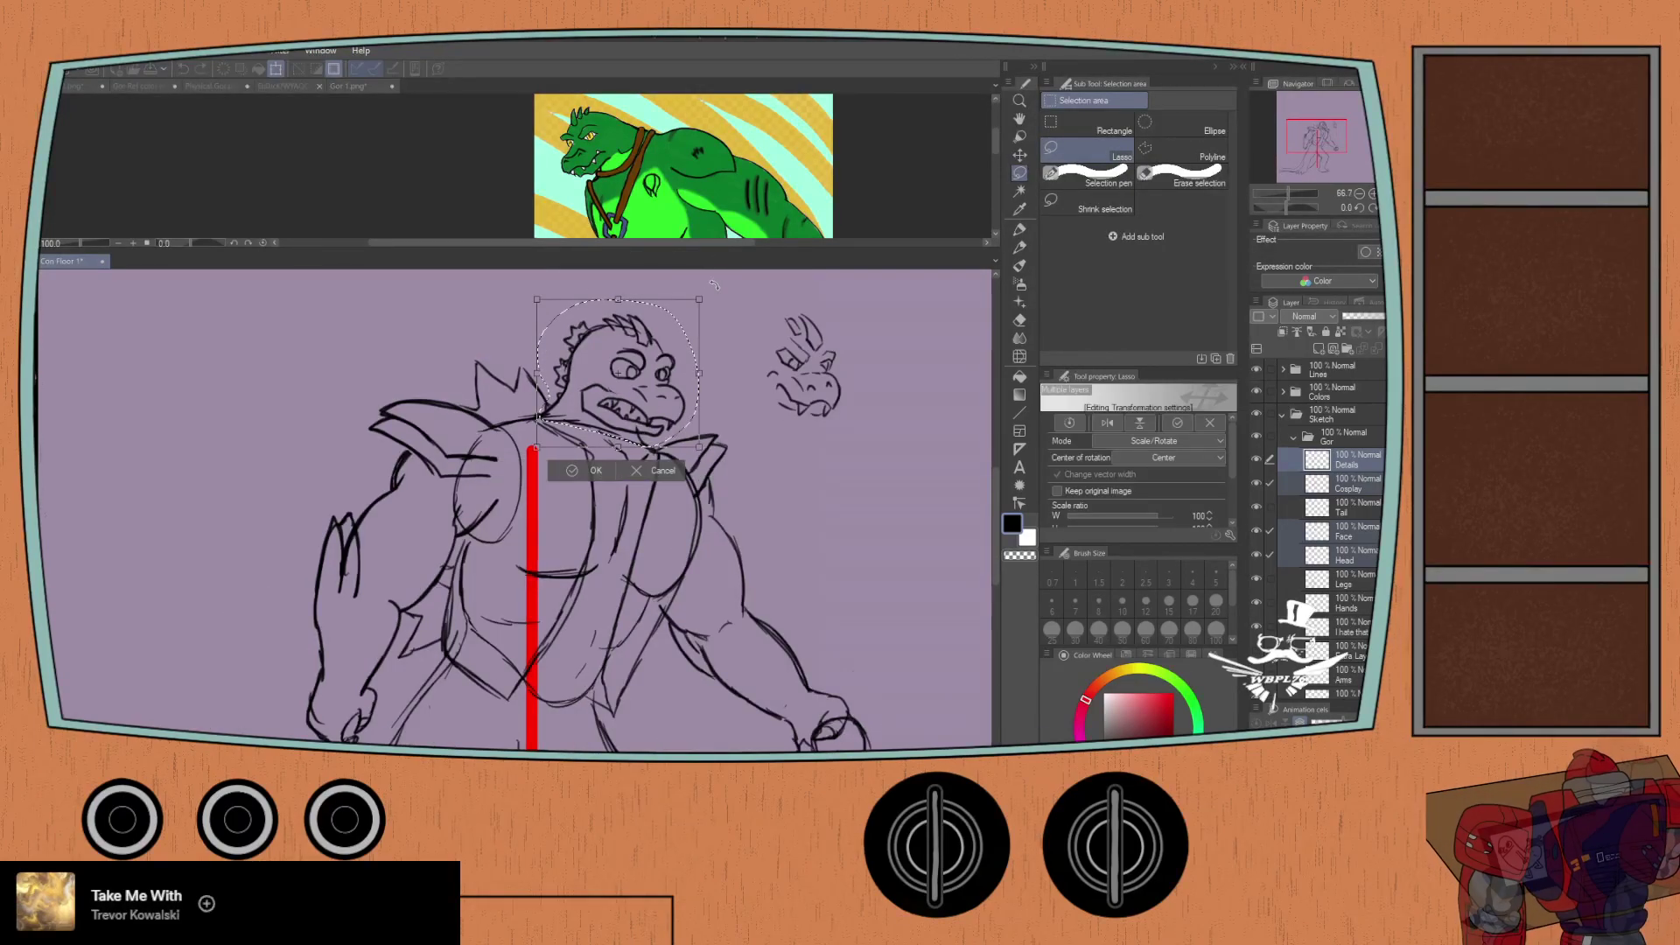
pyautogui.moveTo(698, 298); pyautogui.dragTo(715, 285)
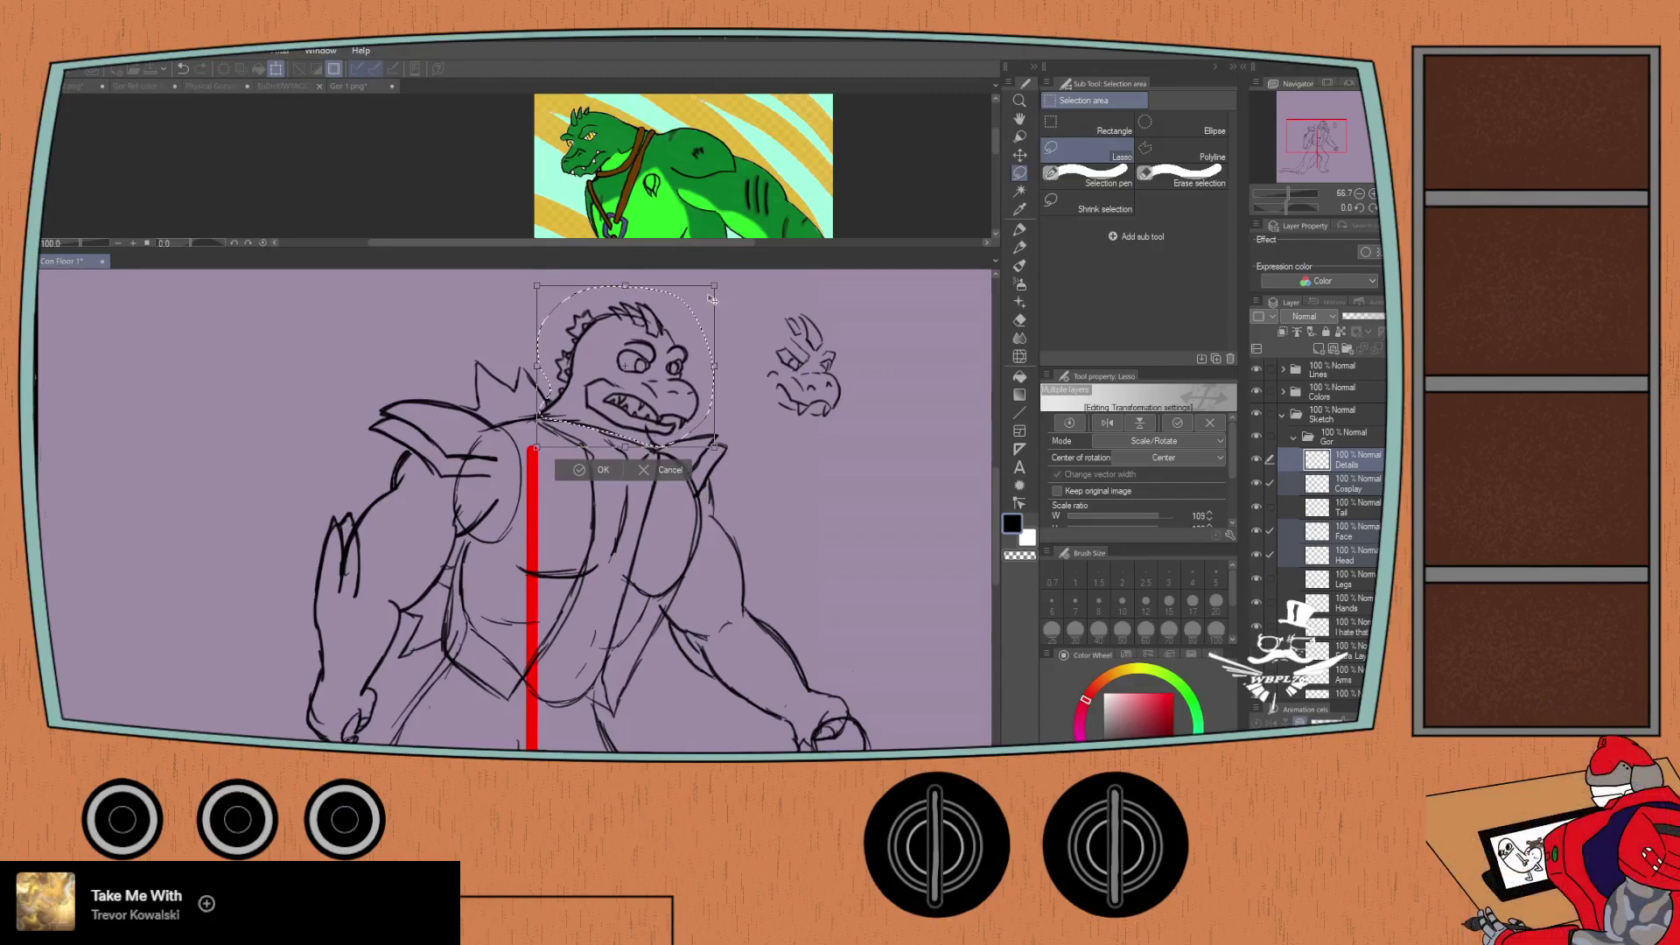
pyautogui.moveTo(615, 355); pyautogui.dragTo(615, 357)
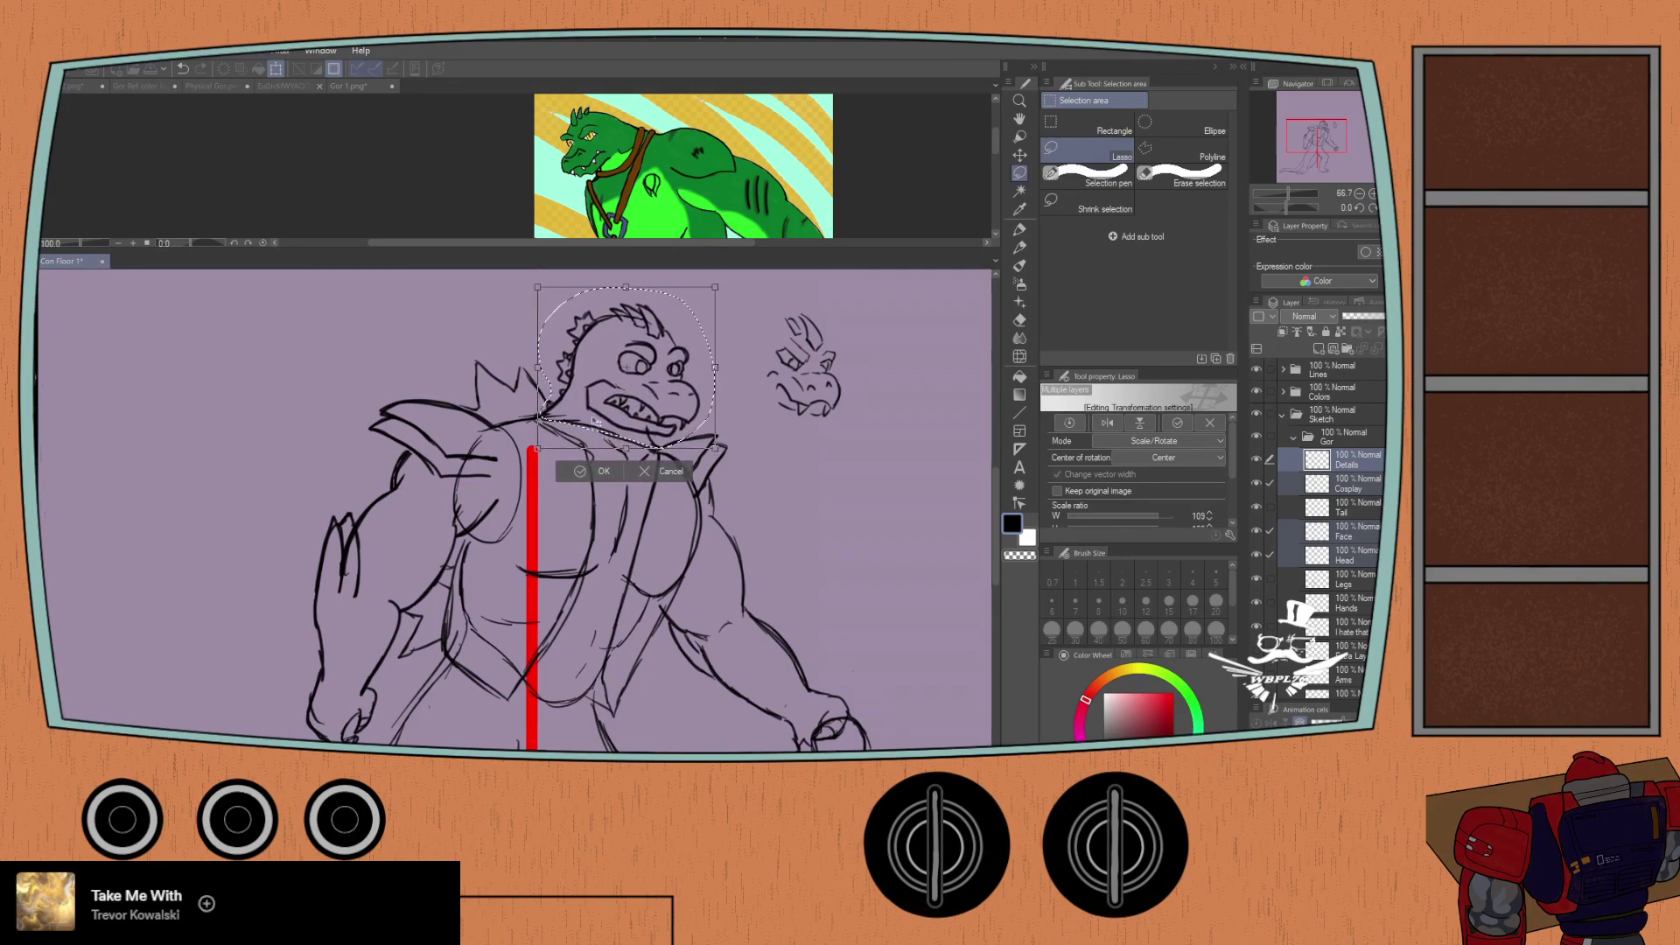
pyautogui.click(581, 472)
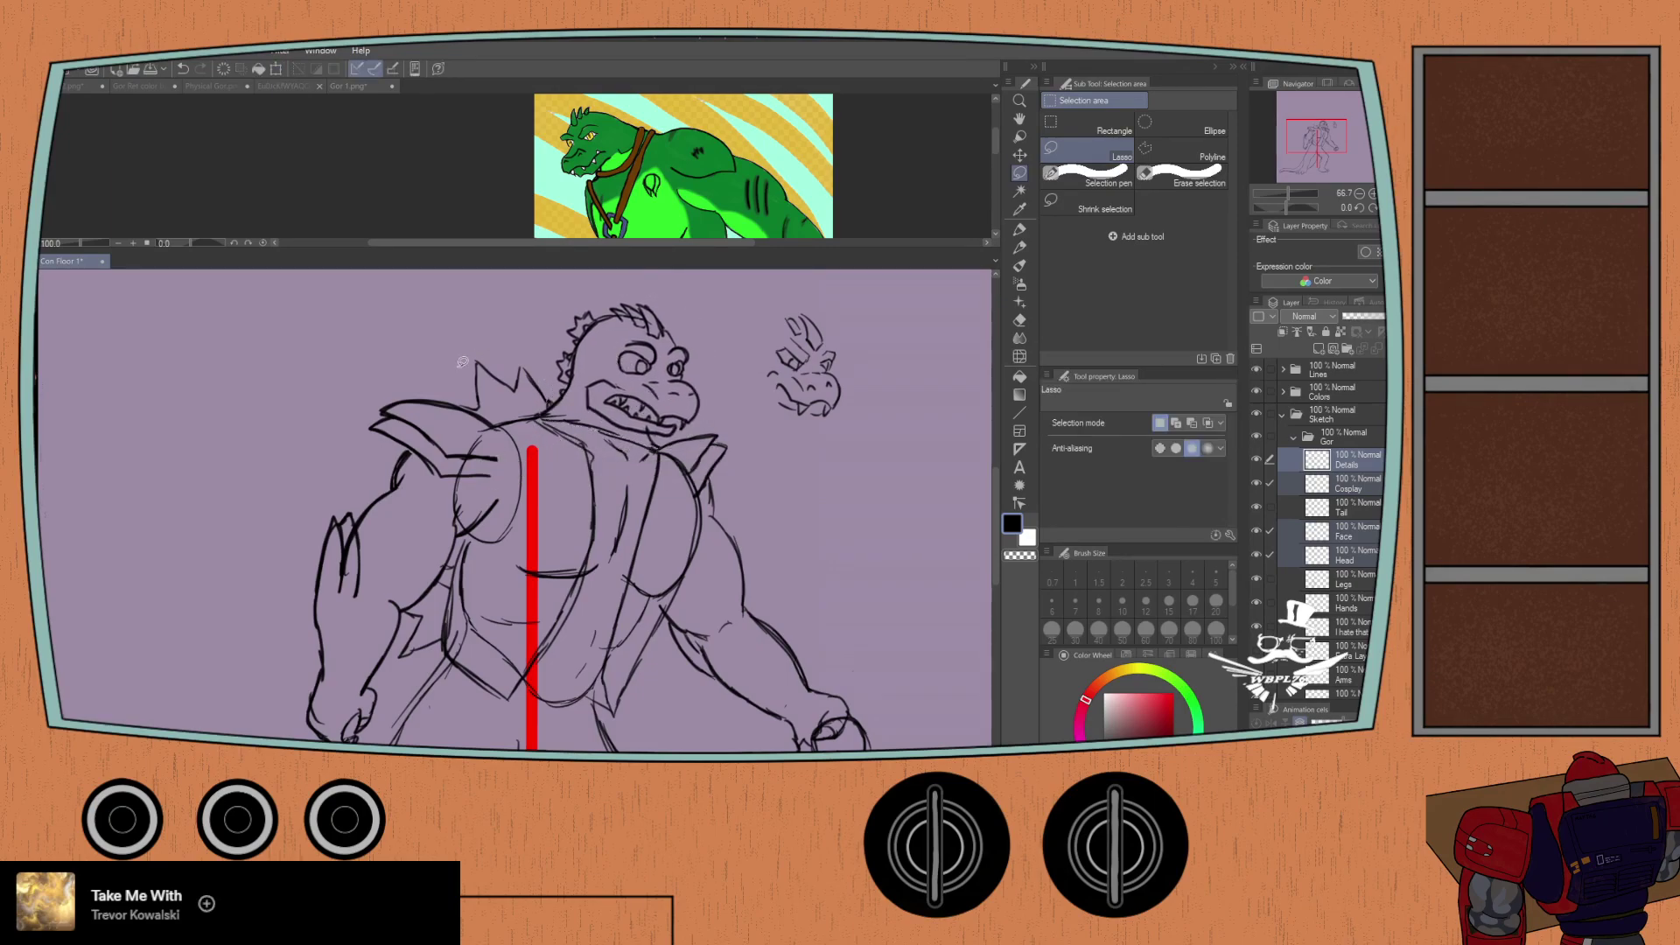
pyautogui.scroll(-1, 452, 362)
pyautogui.scroll(-1, 447, 353)
pyautogui.scroll(1, 415, 331)
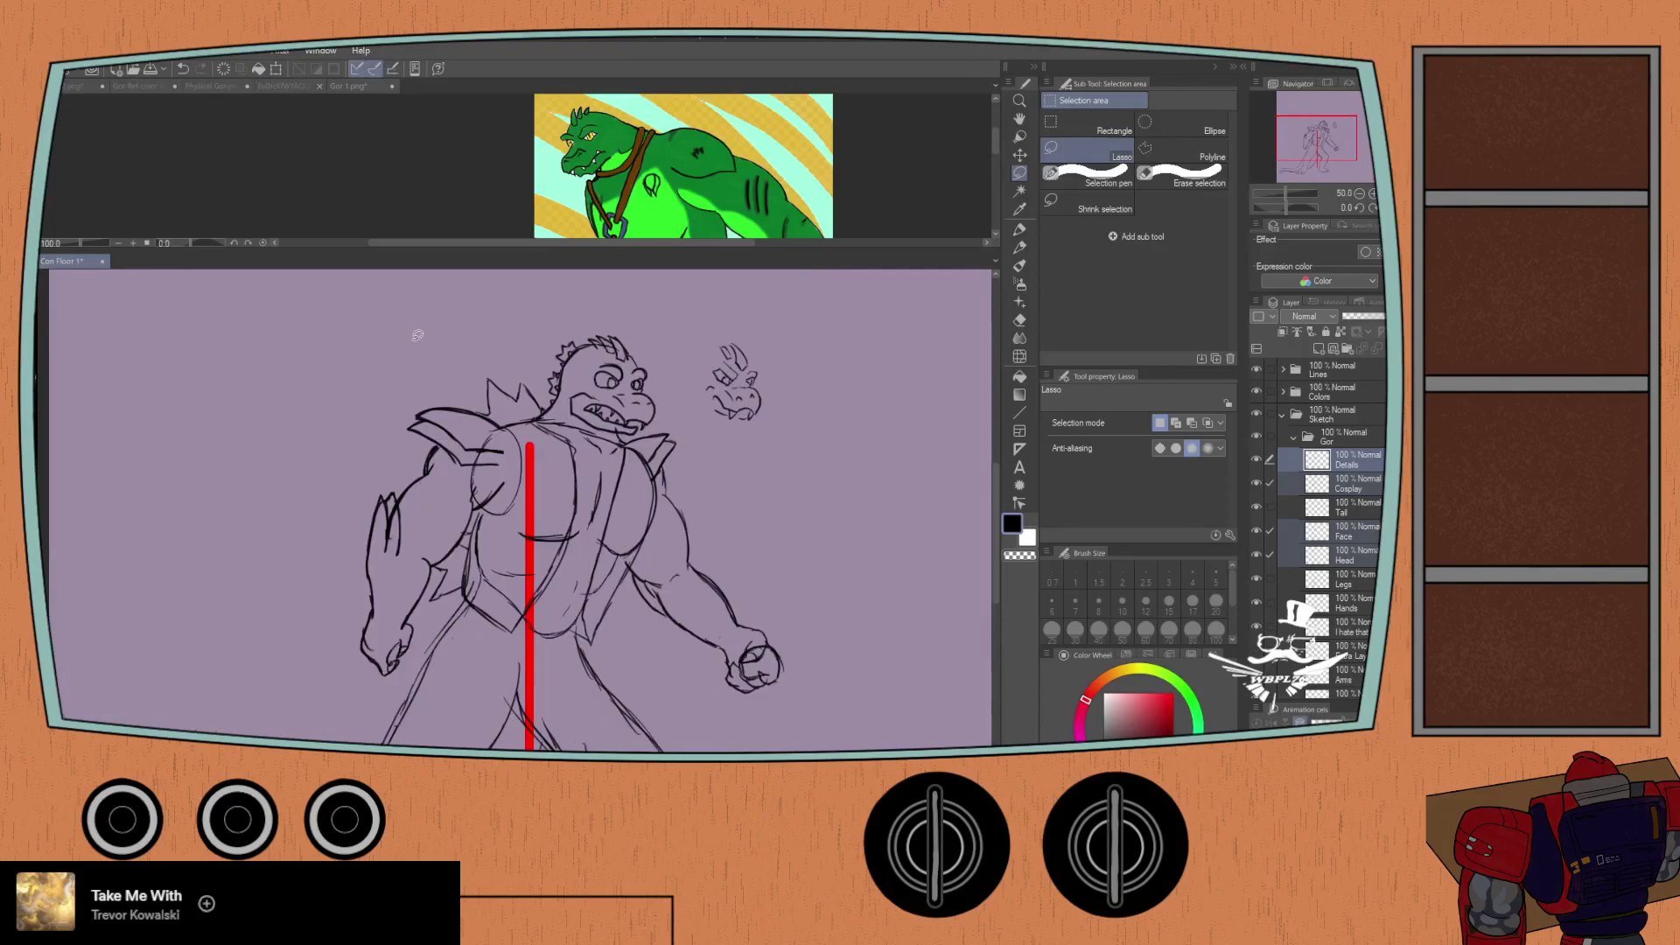
pyautogui.scroll(1, 422, 344)
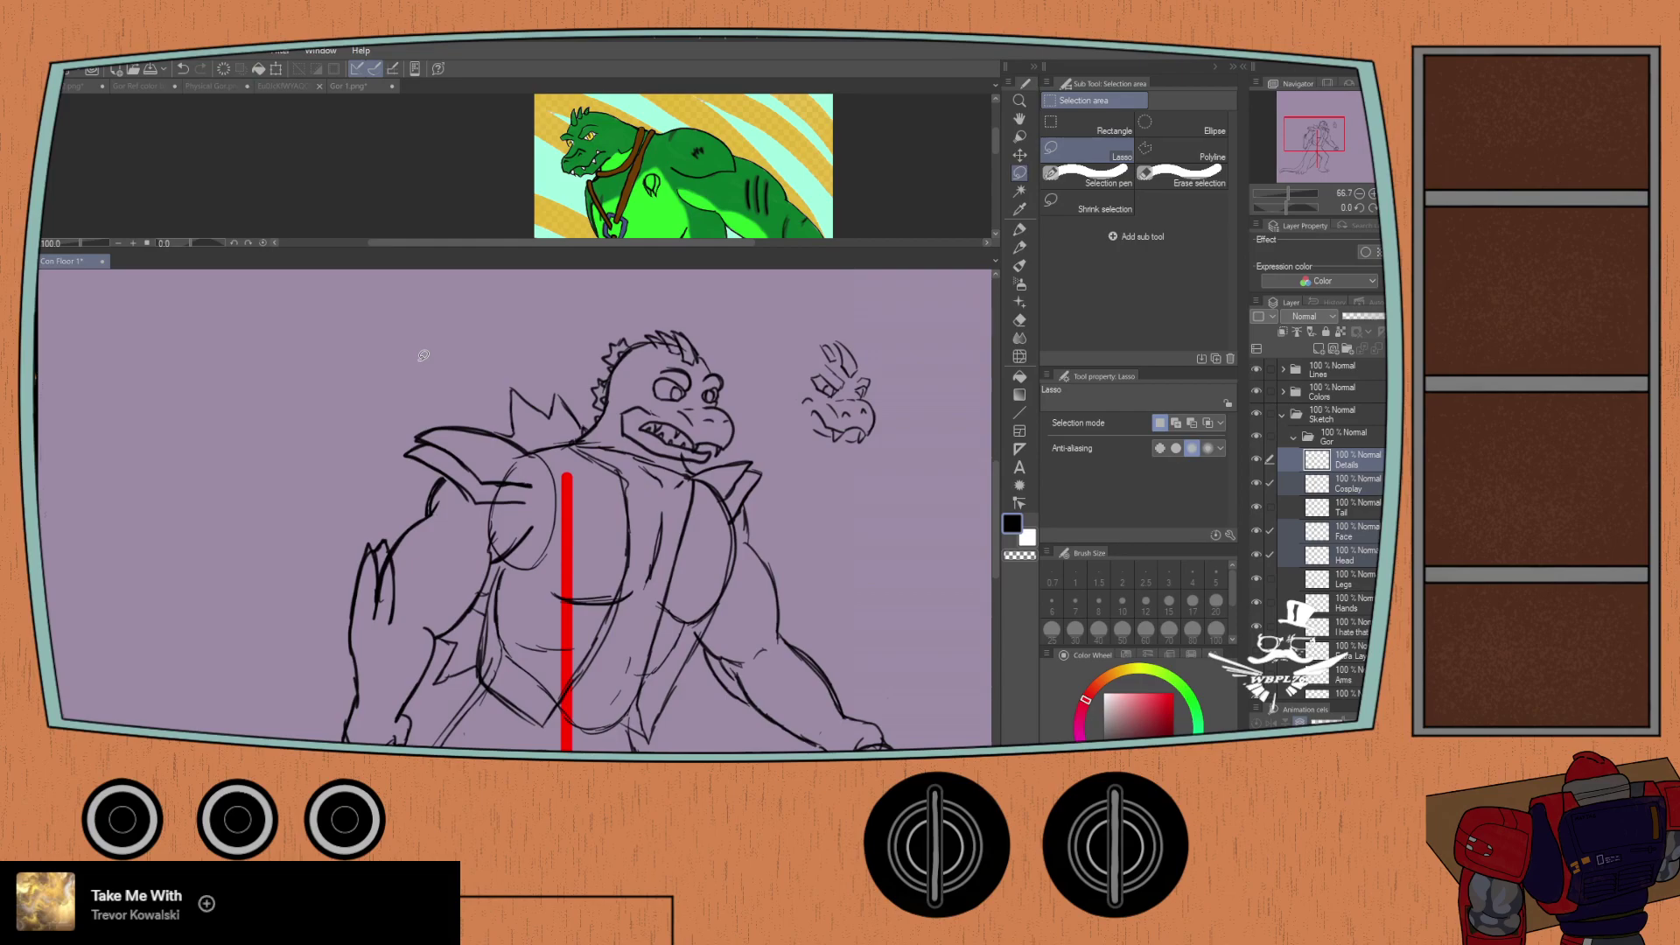
pyautogui.click(1350, 625)
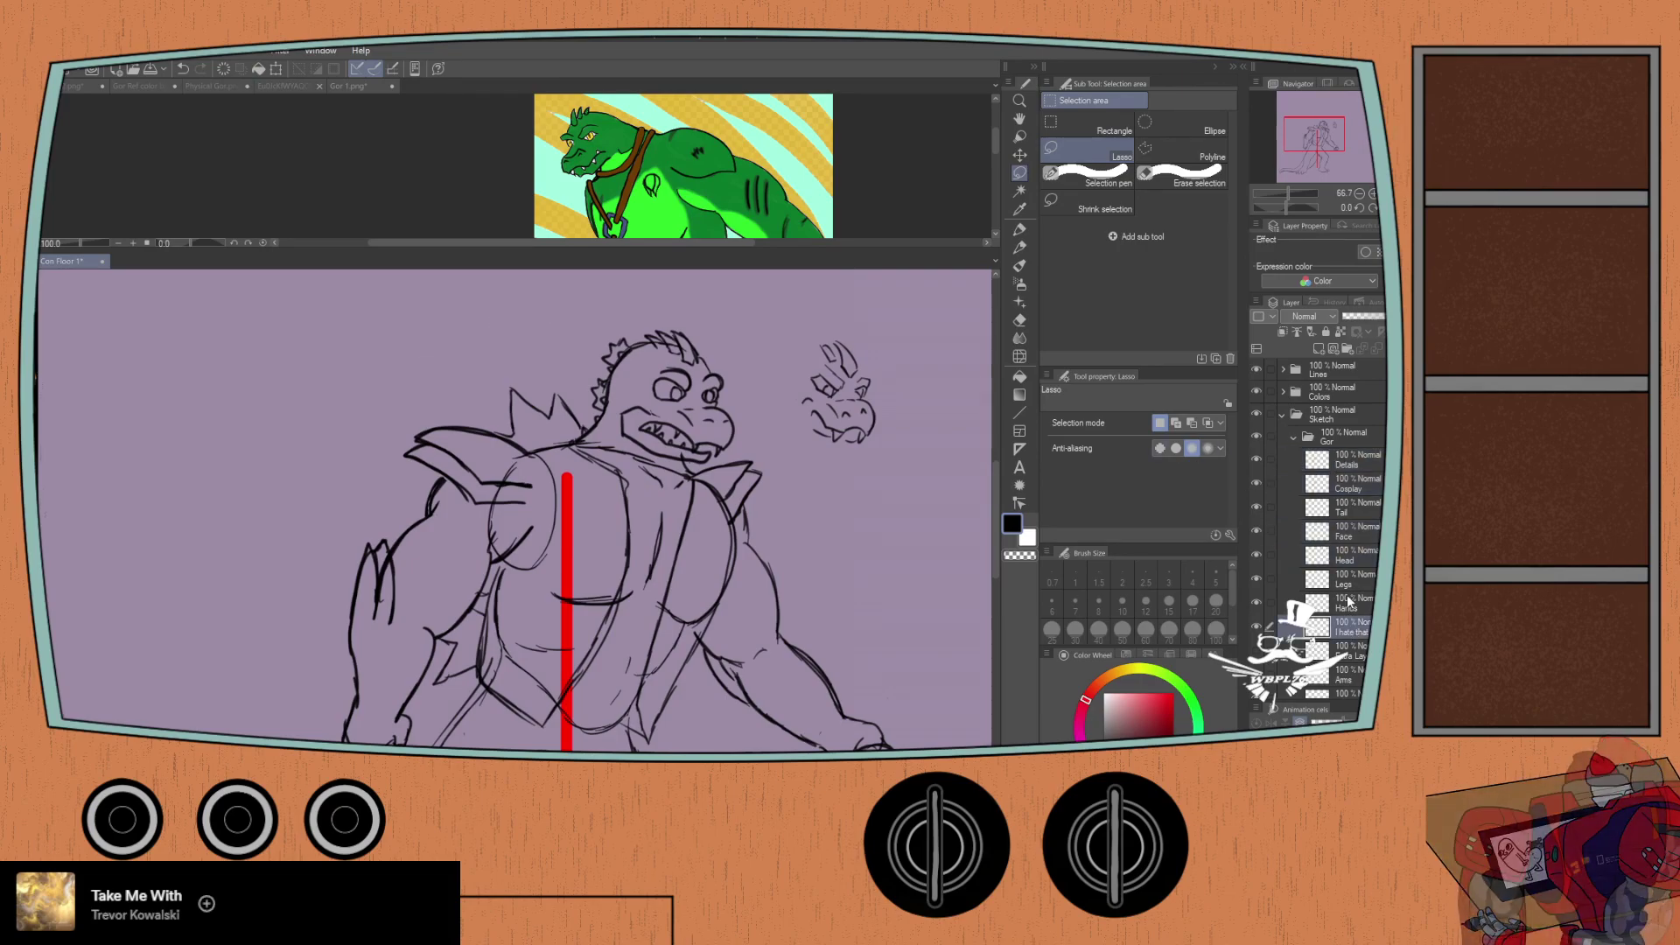
# Step: Add jaw and lower-jaw lines to the small head study with the pencil
pyautogui.scroll(3, 813, 420)
pyautogui.press('p')
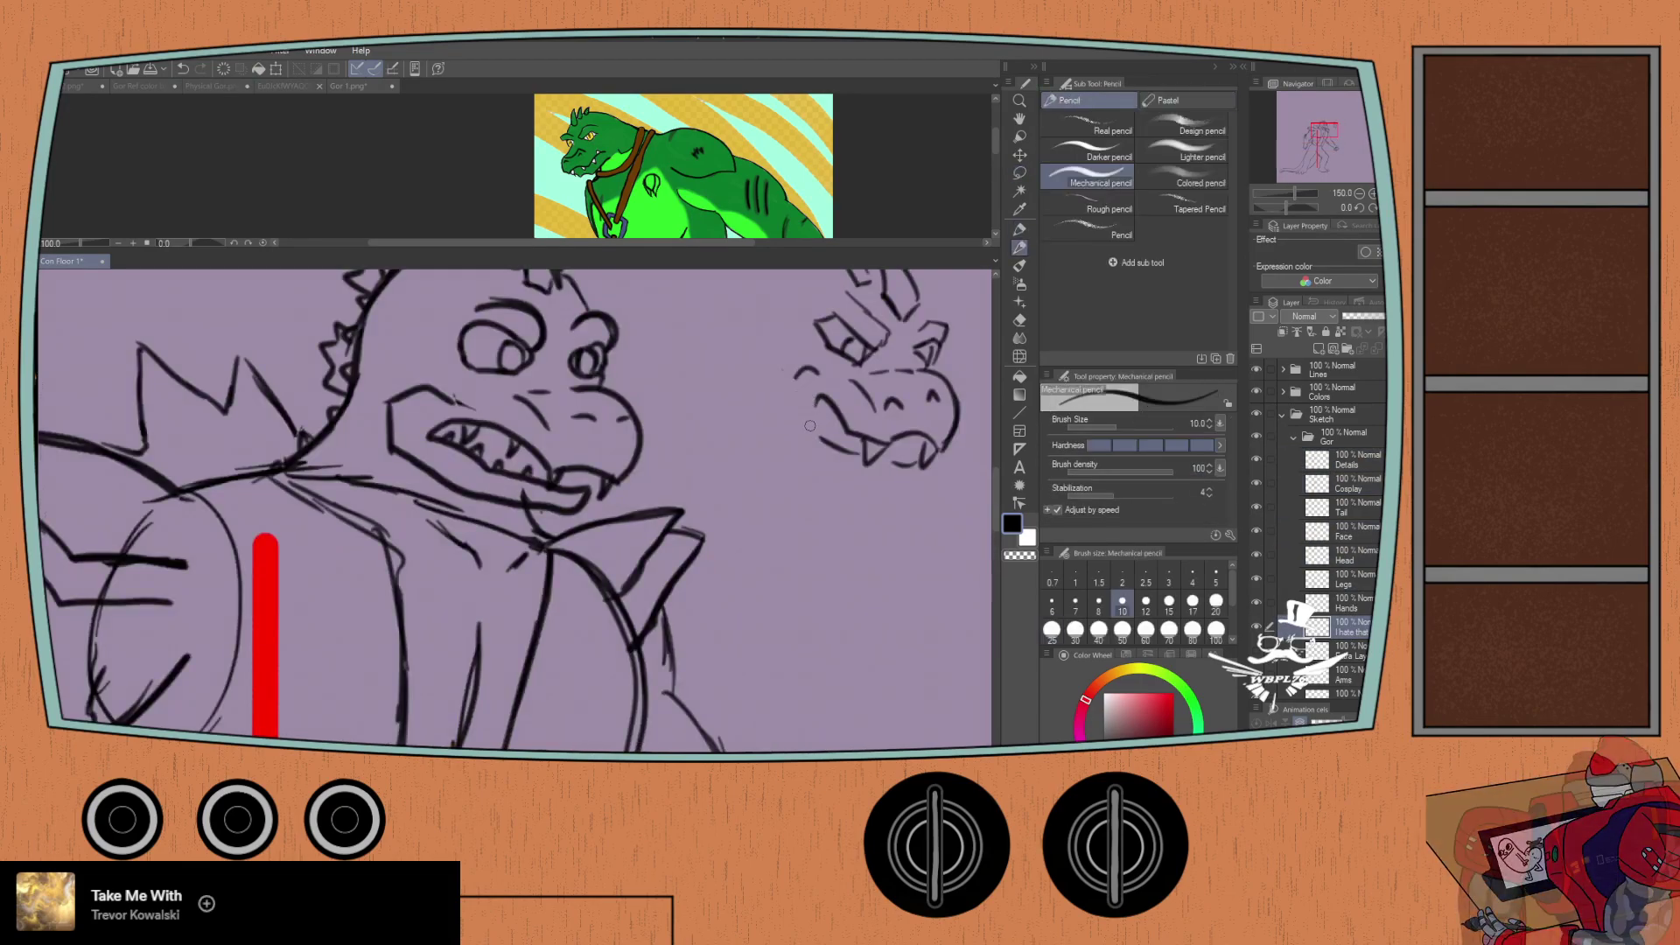
pyautogui.moveTo(819, 436); pyautogui.dragTo(790, 389)
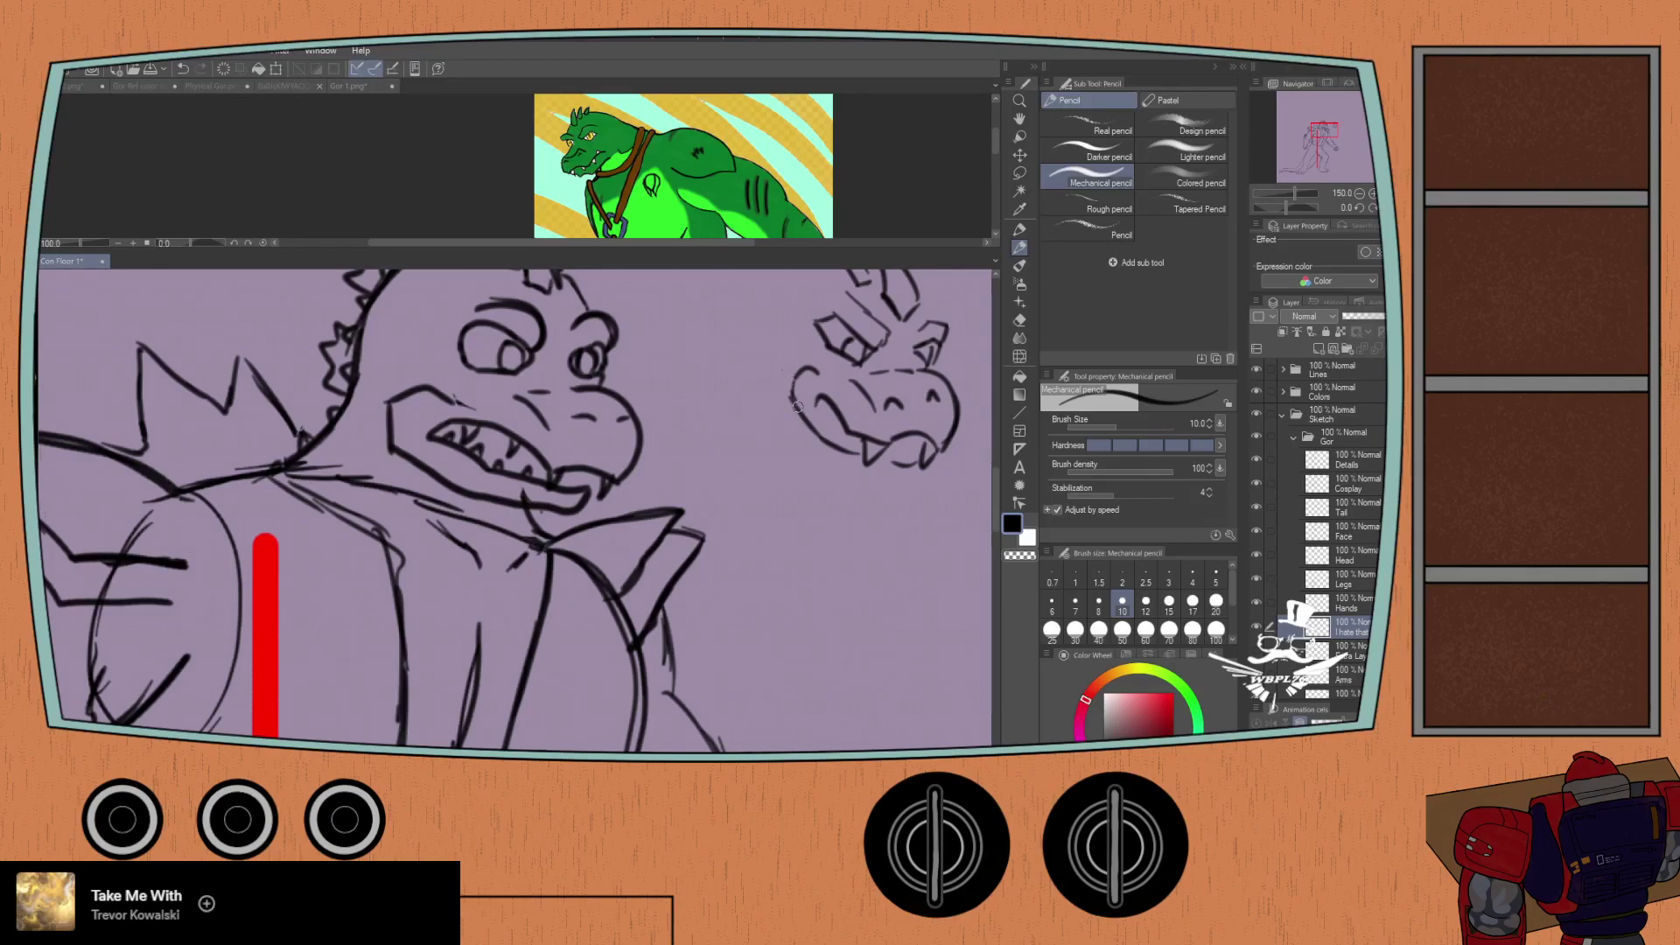
pyautogui.moveTo(873, 464); pyautogui.dragTo(908, 454)
pyautogui.moveTo(783, 308); pyautogui.dragTo(780, 413)
pyautogui.moveTo(842, 380); pyautogui.dragTo(816, 360)
pyautogui.hotkey('ctrl', 'z')
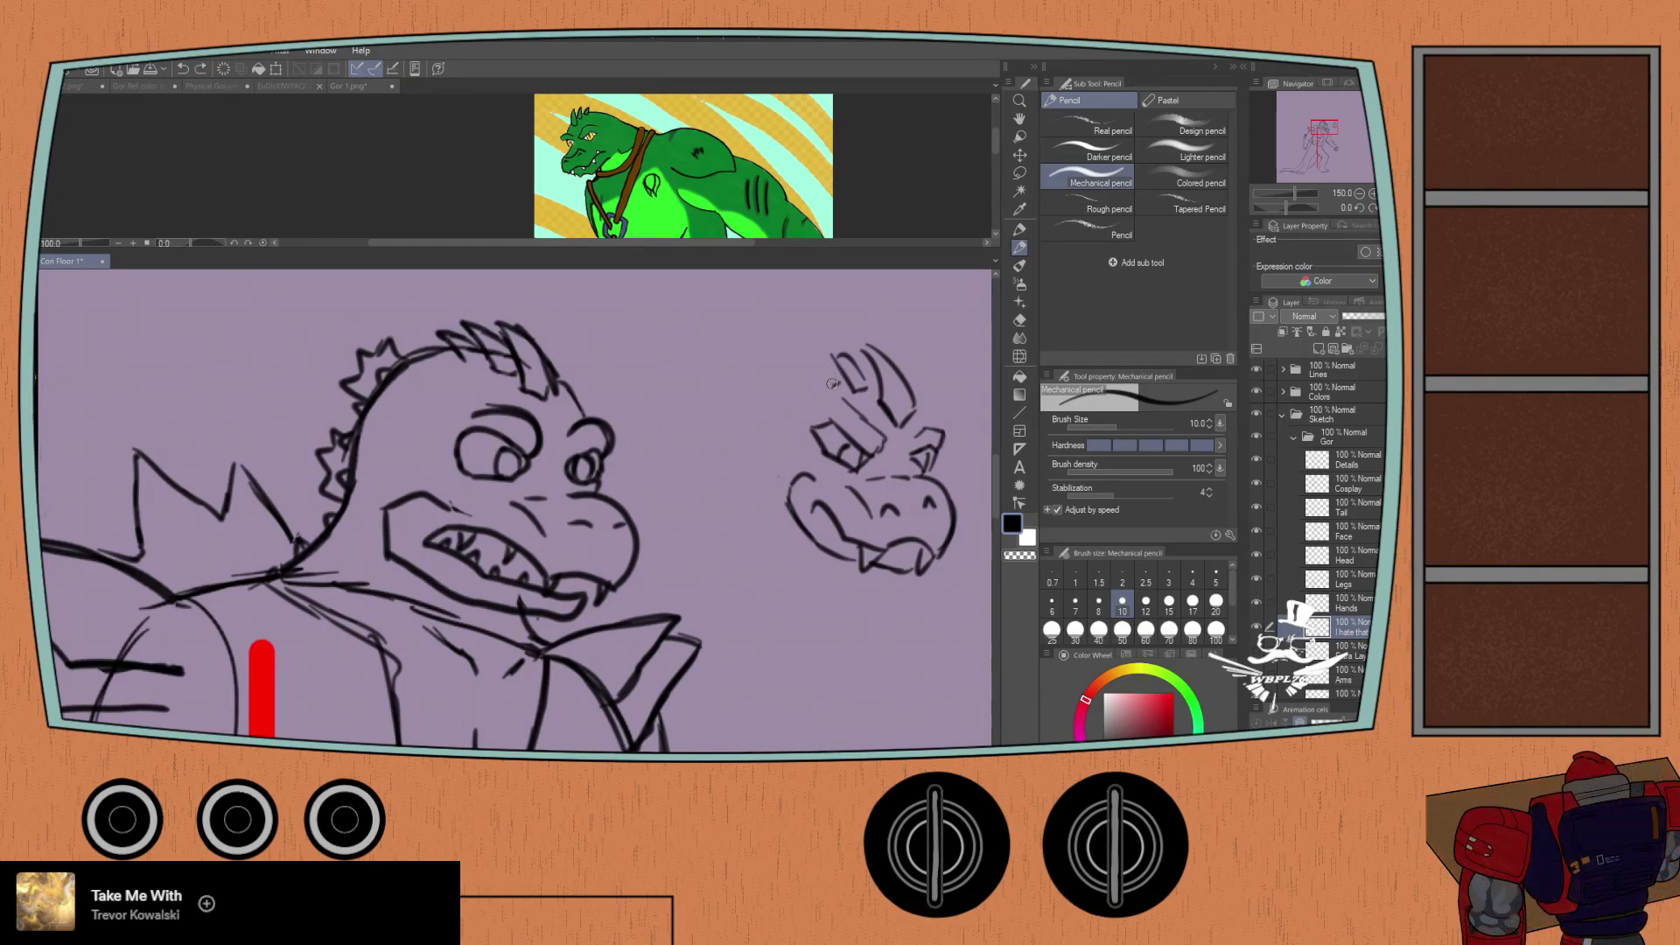
# Step: Try several arcs for the back of the small head's skull, undoing each
pyautogui.moveTo(816, 382); pyautogui.dragTo(748, 474)
pyautogui.hotkey('ctrl', 'z')
pyautogui.moveTo(822, 379)
pyautogui.mouseDown()
pyautogui.moveTo(747, 456)
pyautogui.moveTo(737, 495)
pyautogui.moveTo(836, 351)
pyautogui.moveTo(826, 379)
pyautogui.moveTo(750, 426)
pyautogui.moveTo(742, 522)
pyautogui.mouseUp()
pyautogui.hotkey('ctrl', 'z')
pyautogui.hotkey('ctrl', 'z')
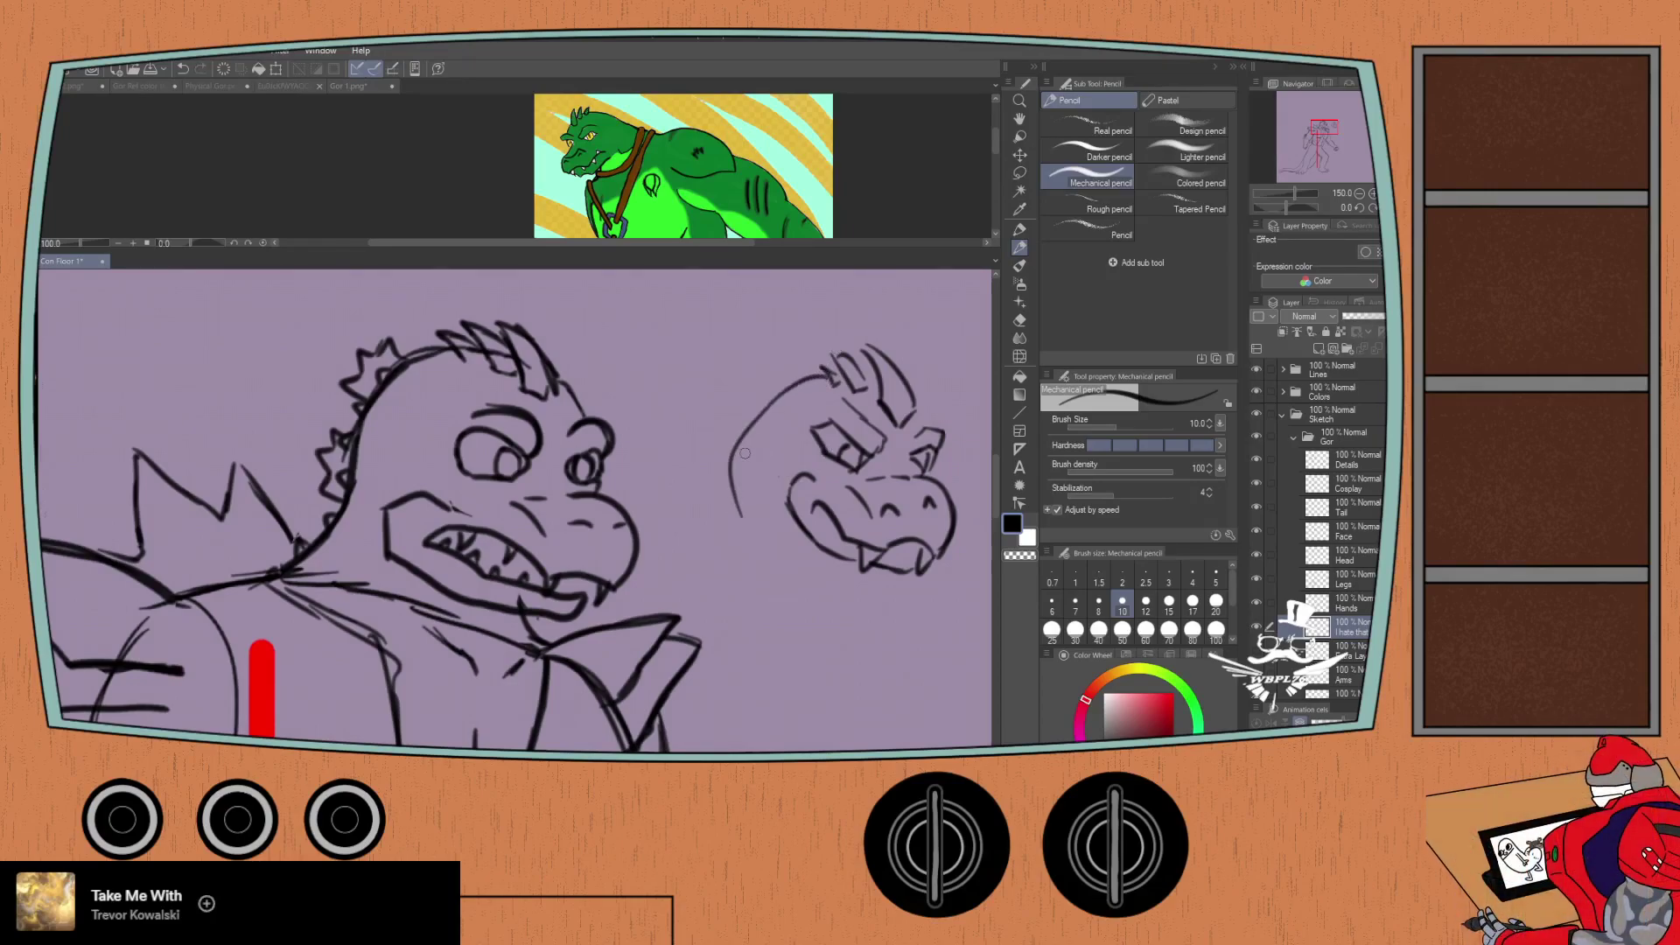
pyautogui.hotkey('ctrl', 'z')
pyautogui.moveTo(831, 374)
pyautogui.mouseDown()
pyautogui.moveTo(791, 388)
pyautogui.moveTo(745, 478)
pyautogui.mouseUp()
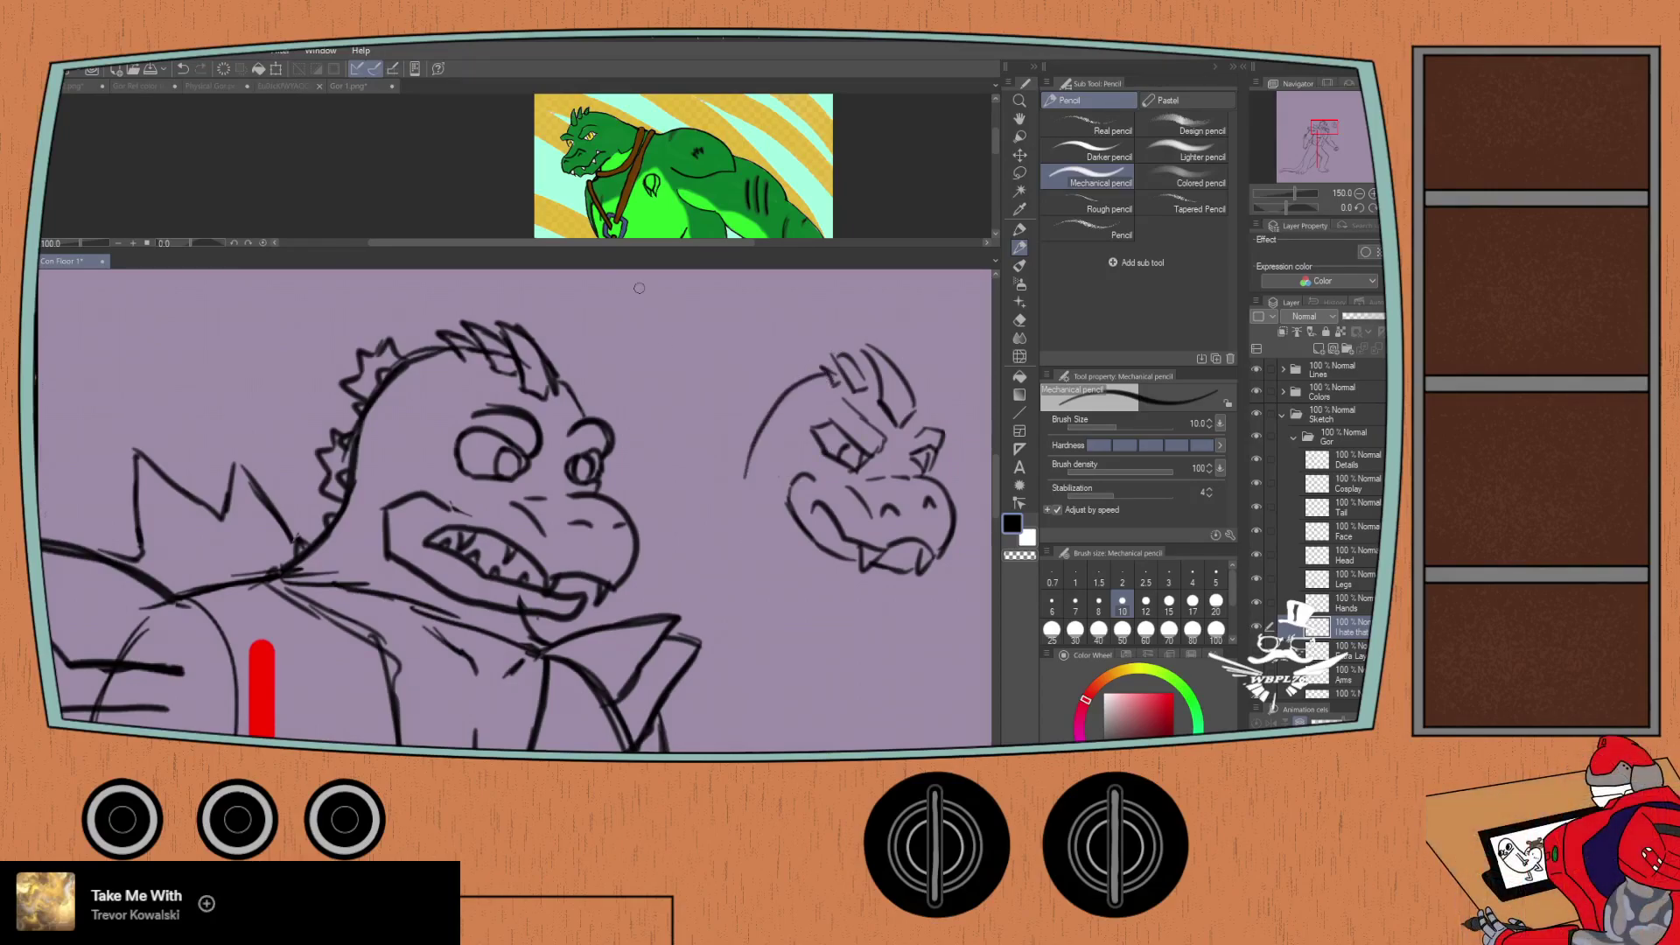
pyautogui.hotkey('ctrl', 'z')
# Step: Add a crest stroke and teeth inside the small head's mouth, undoing one tooth
pyautogui.moveTo(918, 407); pyautogui.dragTo(929, 432)
pyautogui.moveTo(828, 521)
pyautogui.mouseDown()
pyautogui.moveTo(834, 536)
pyautogui.moveTo(825, 509)
pyautogui.mouseUp()
pyautogui.hotkey('ctrl', 'z')
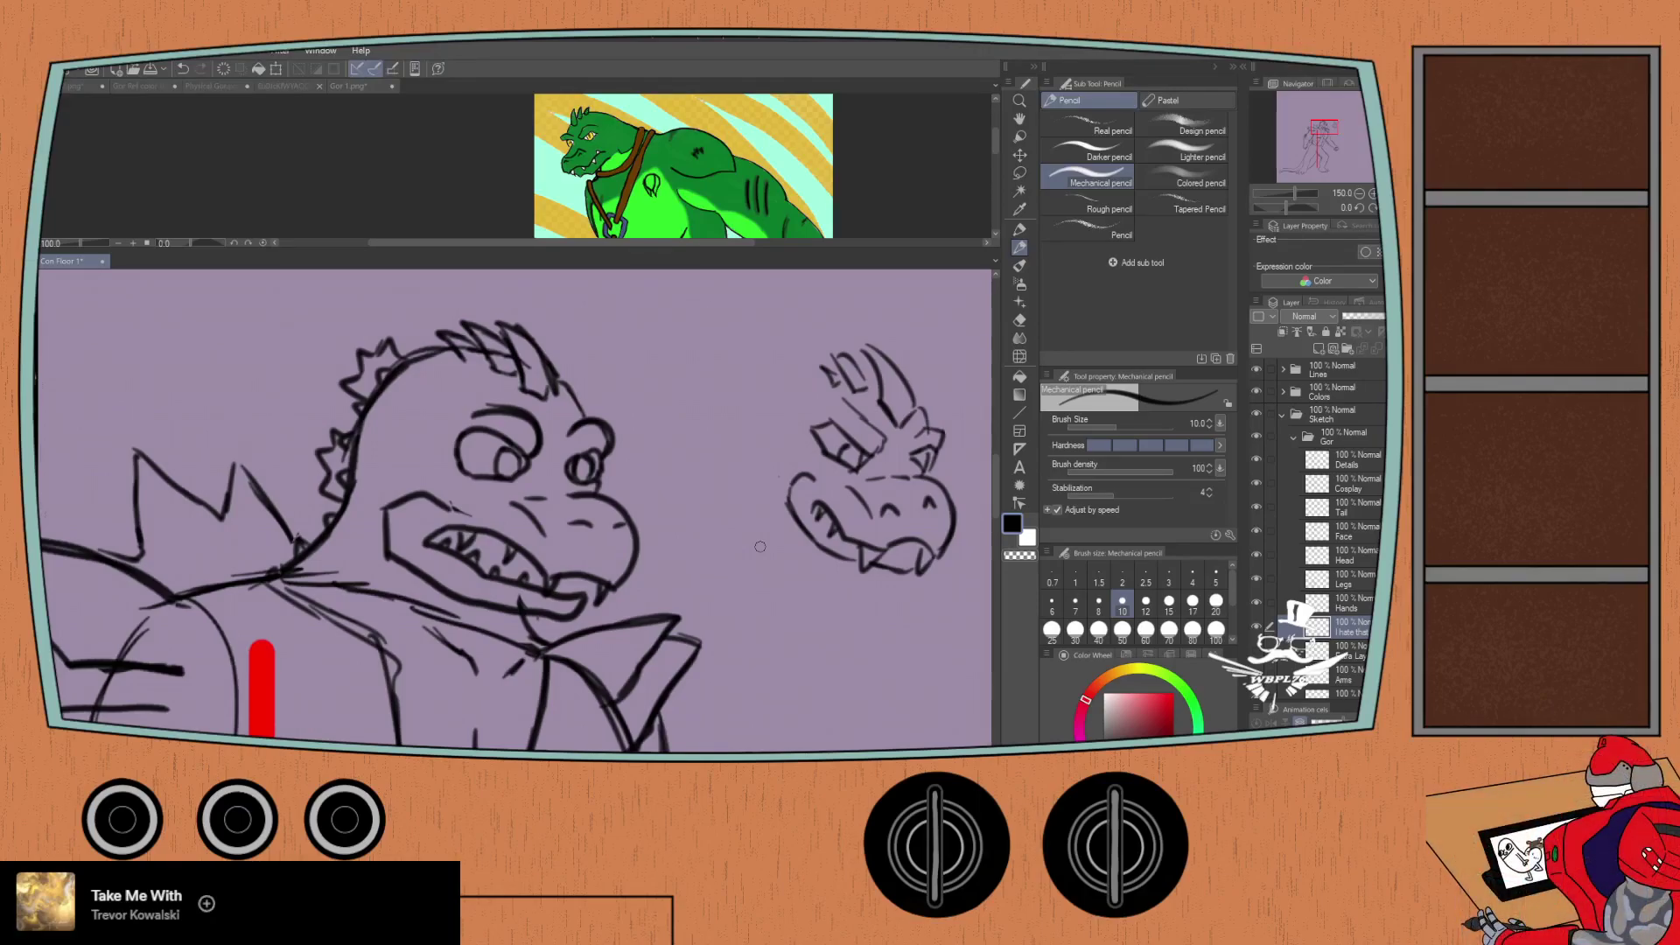
pyautogui.scroll(-2, 759, 547)
# Step: Zoom out and pan around to review the dragon's full body, tail and head
pyautogui.moveTo(337, 665); pyautogui.dragTo(304, 452)
pyautogui.scroll(-1, 304, 452)
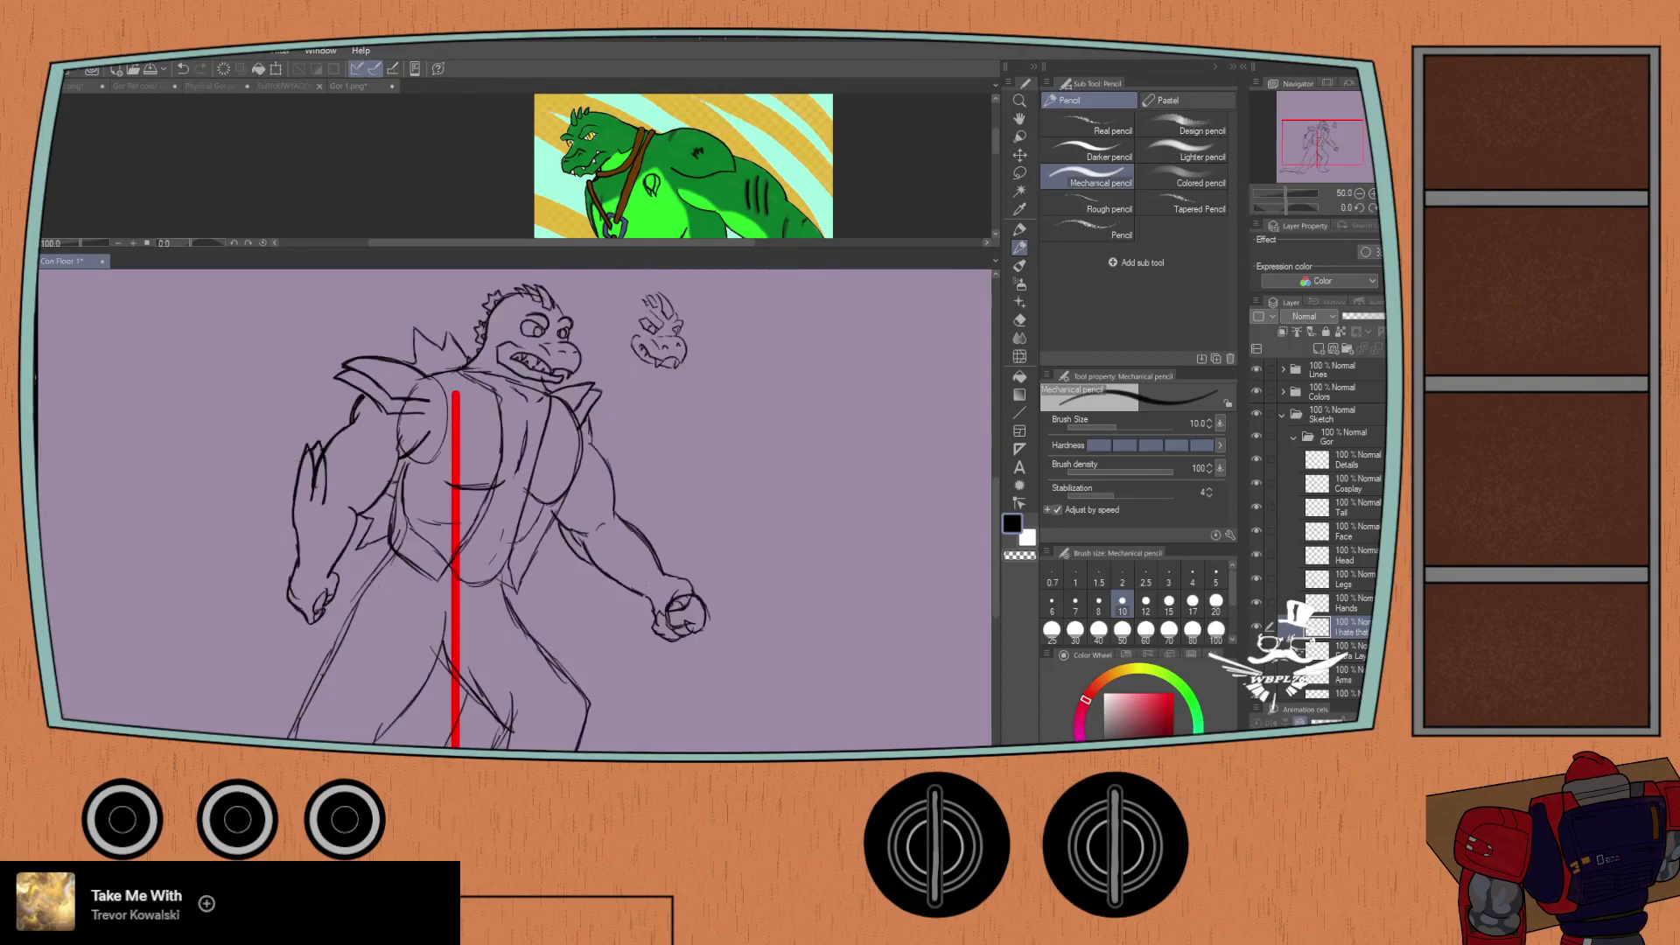
pyautogui.scroll(-1, 291, 480)
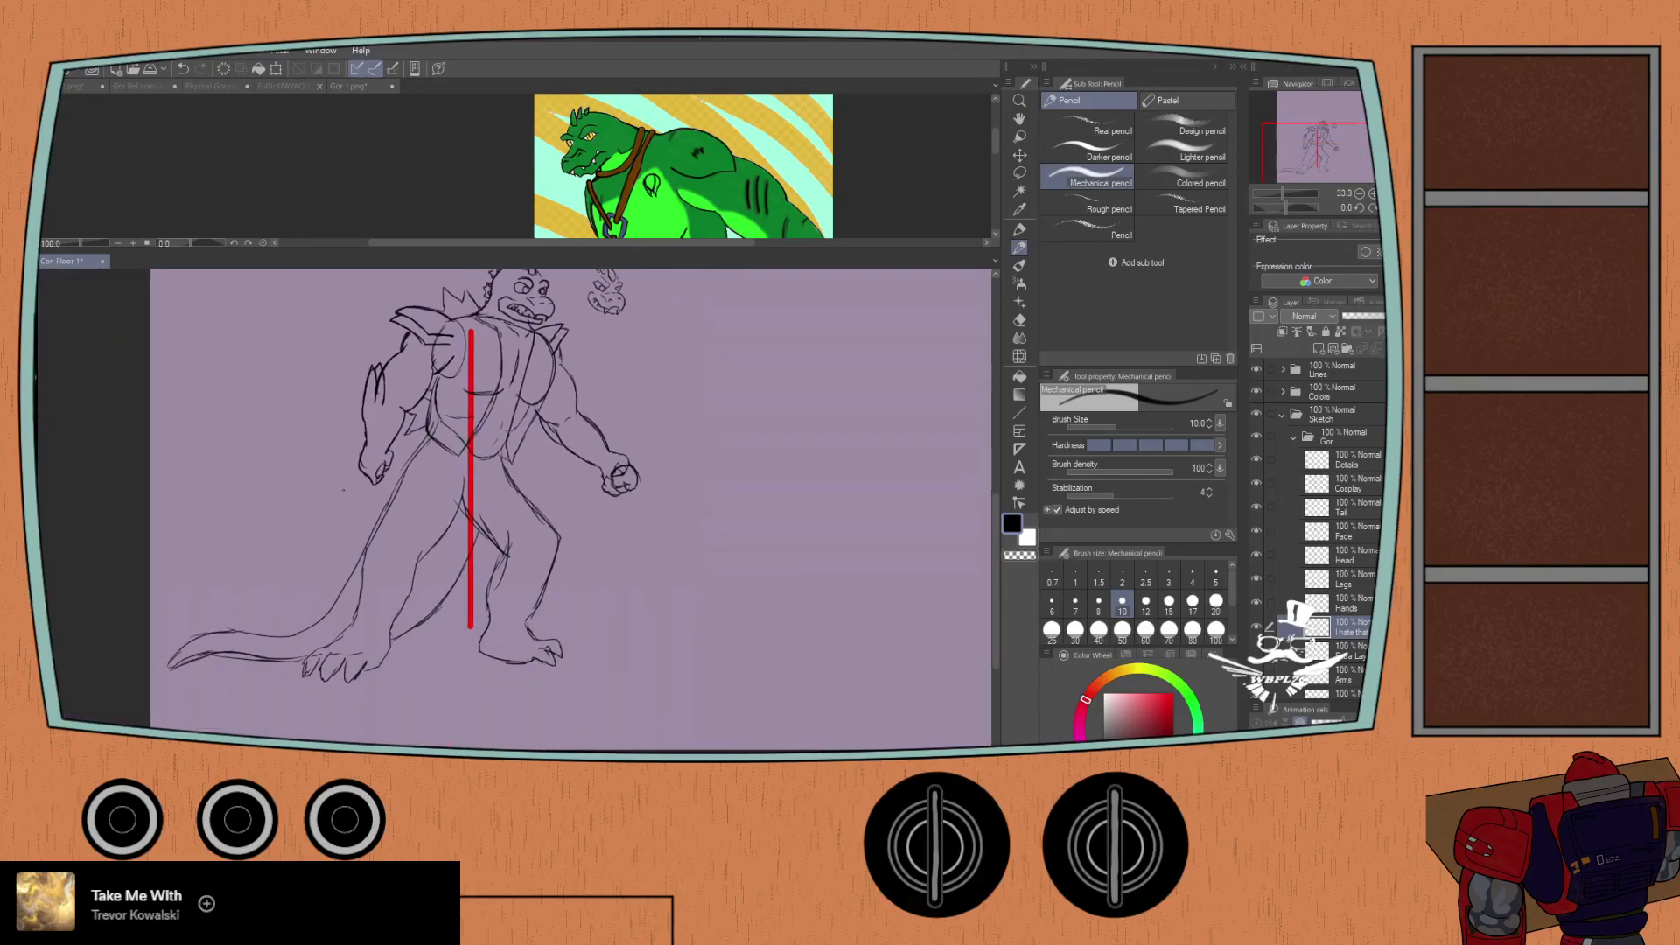
pyautogui.scroll(-1, 344, 468)
pyautogui.scroll(1, 336, 439)
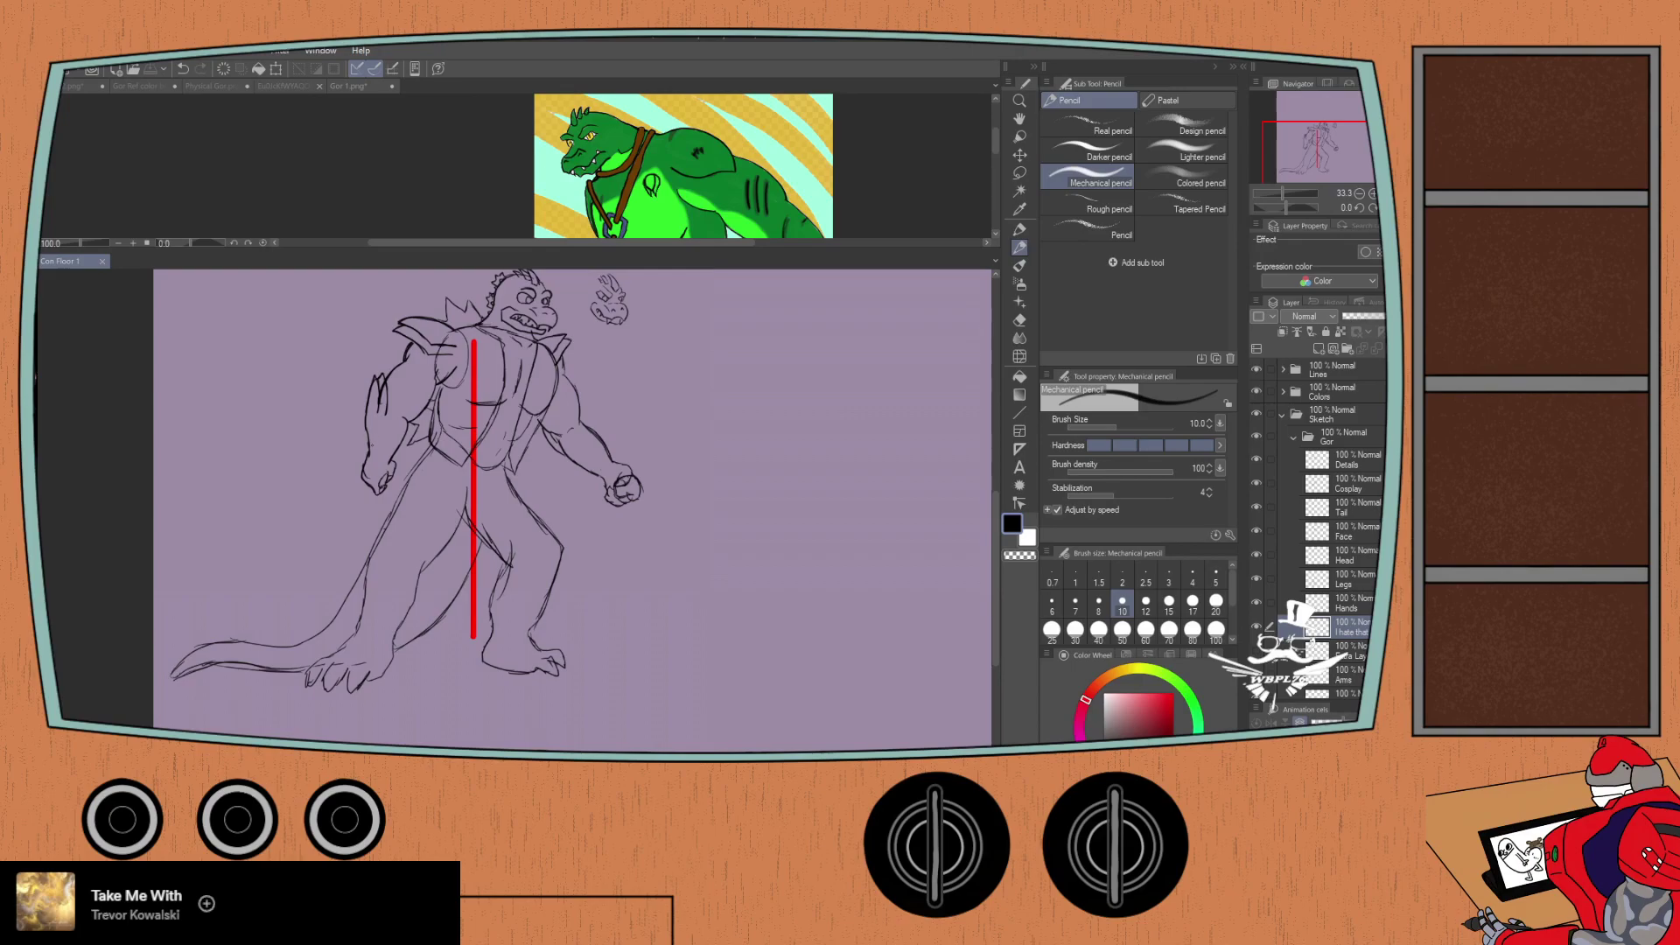
pyautogui.scroll(1, 374, 445)
pyautogui.moveTo(372, 448); pyautogui.dragTo(356, 479)
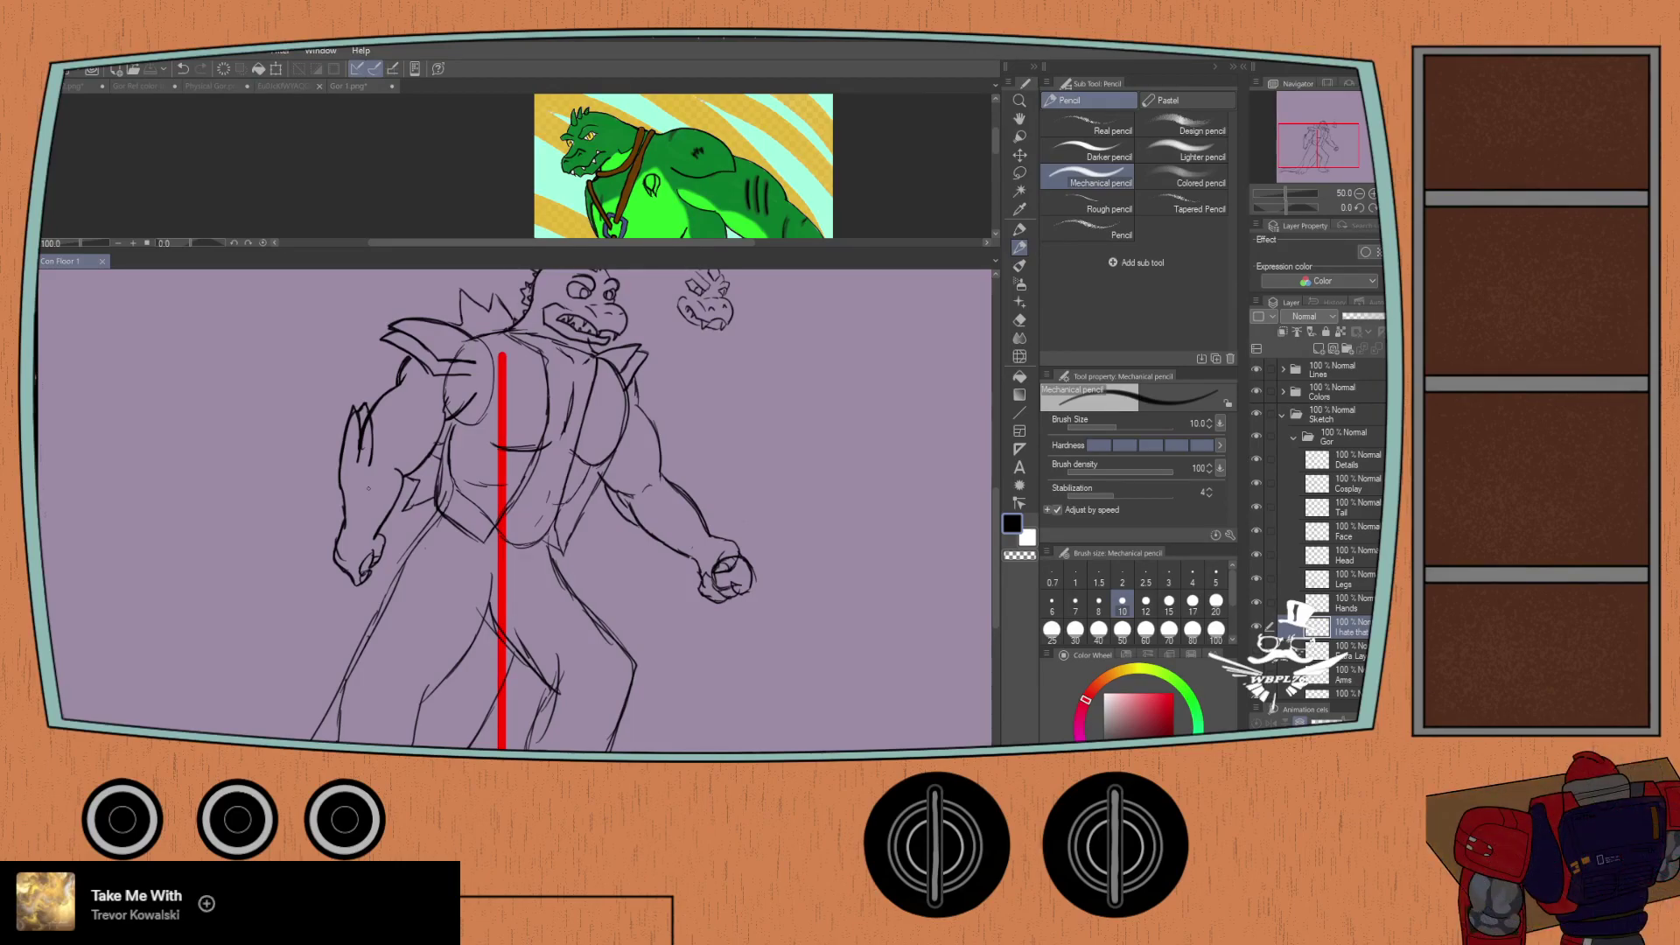
pyautogui.scroll(-1, 369, 488)
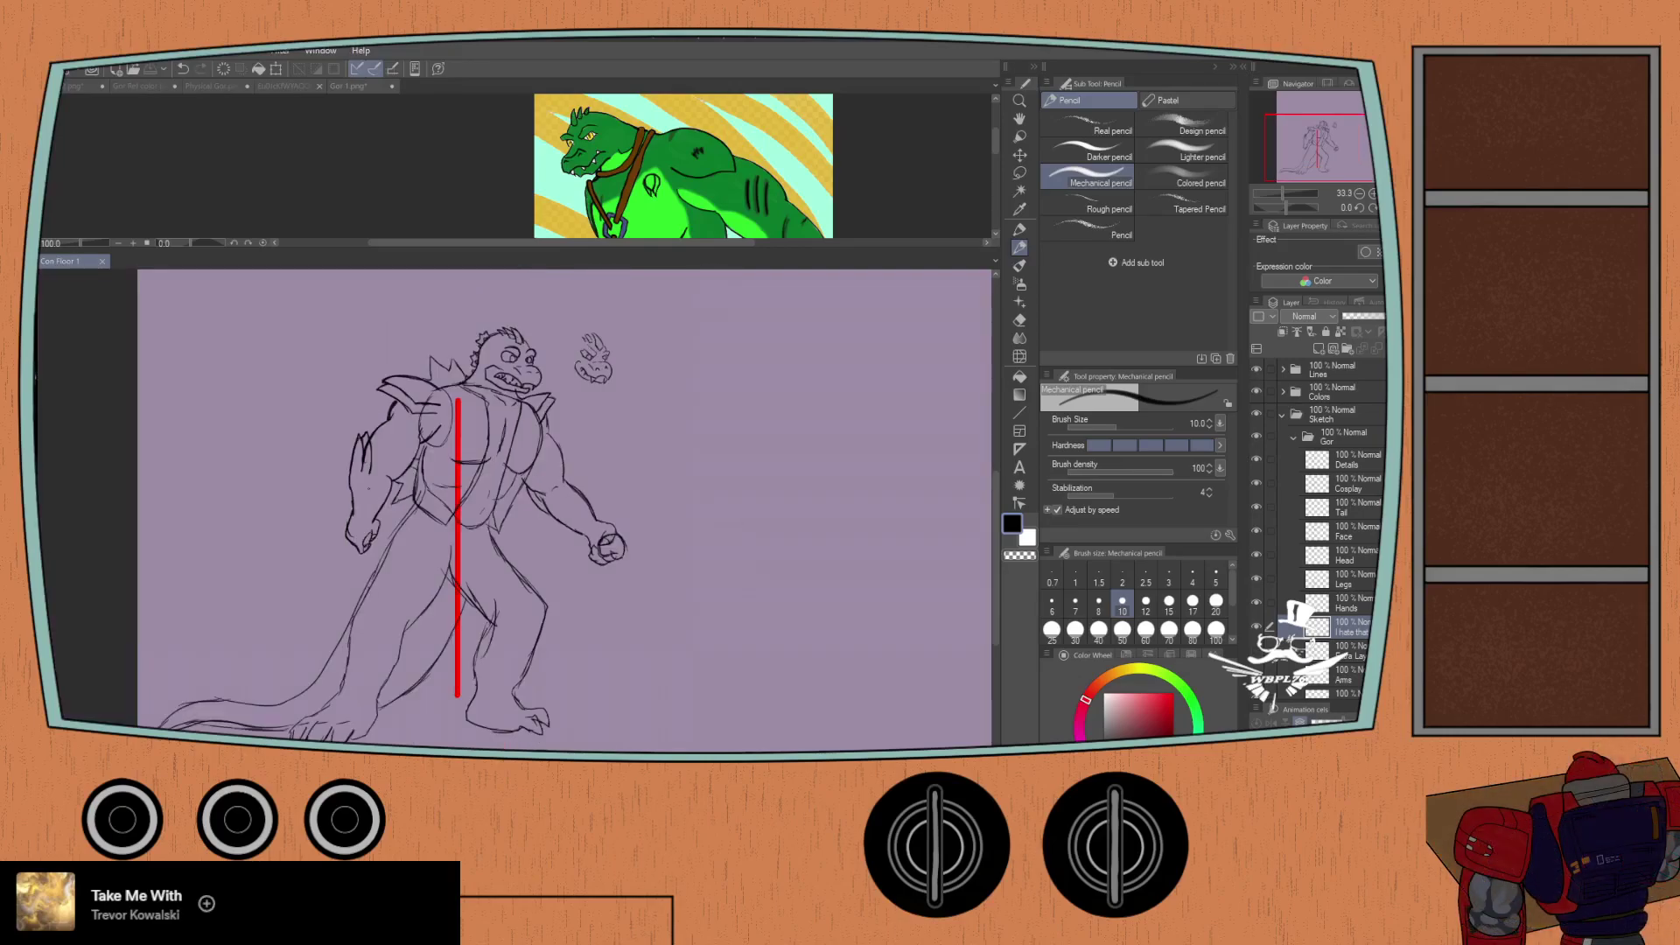
pyautogui.moveTo(306, 440); pyautogui.dragTo(364, 423)
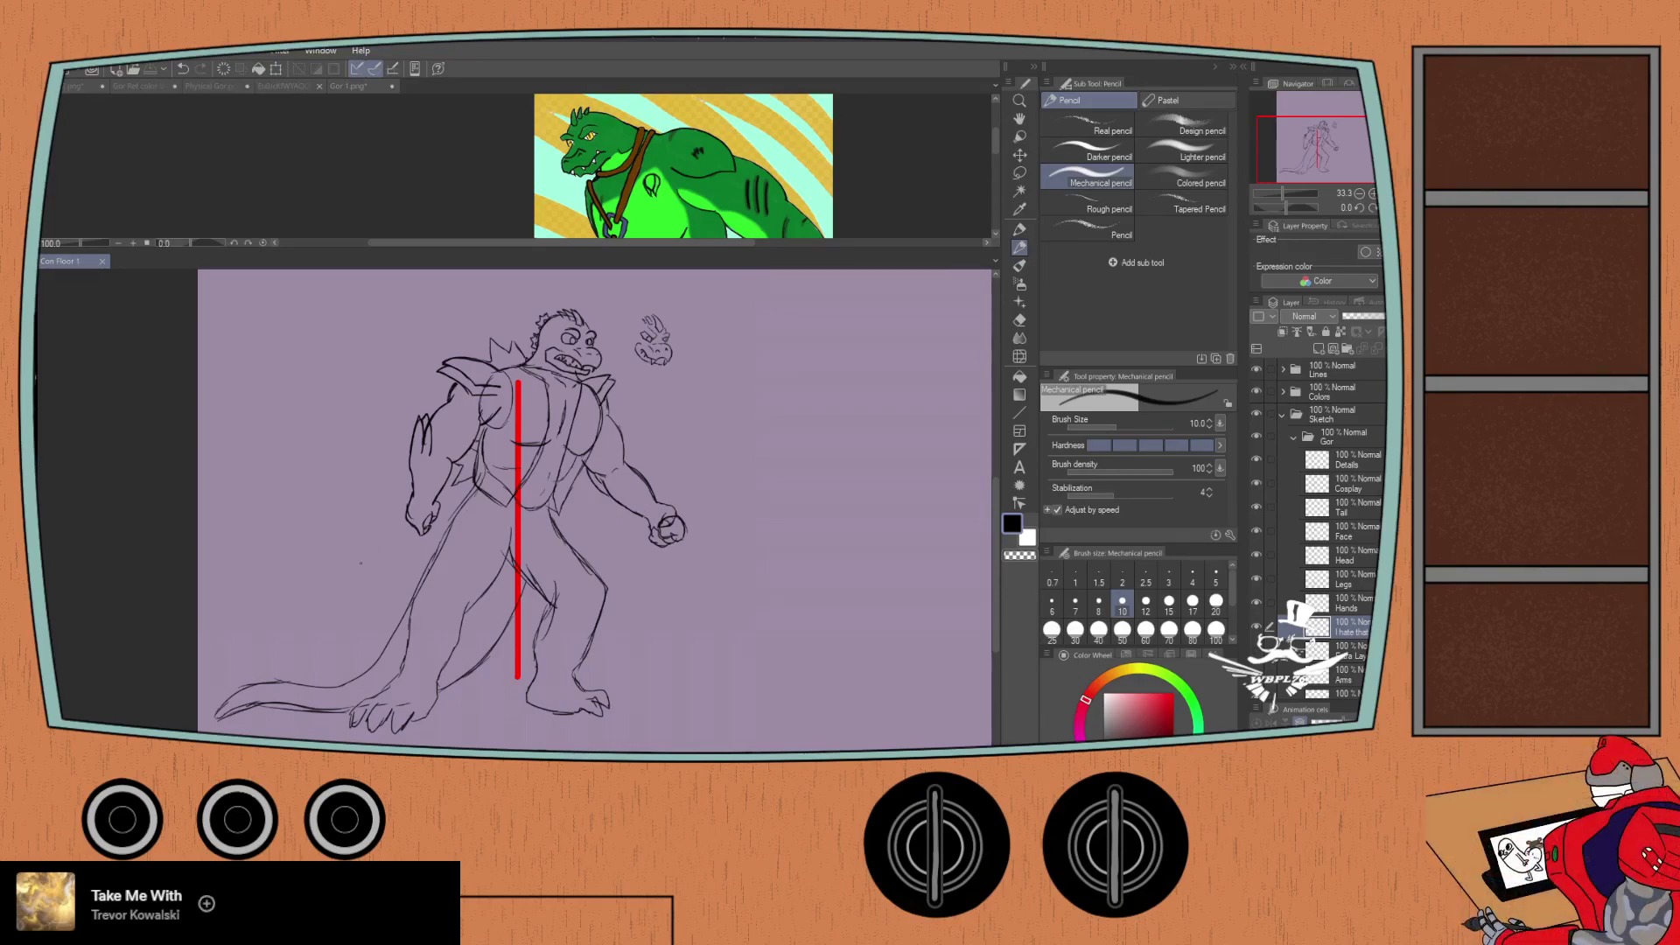
pyautogui.scroll(1, 360, 563)
pyautogui.moveTo(353, 513)
pyautogui.mouseDown()
pyautogui.moveTo(326, 554)
pyautogui.moveTo(338, 618)
pyautogui.mouseUp()
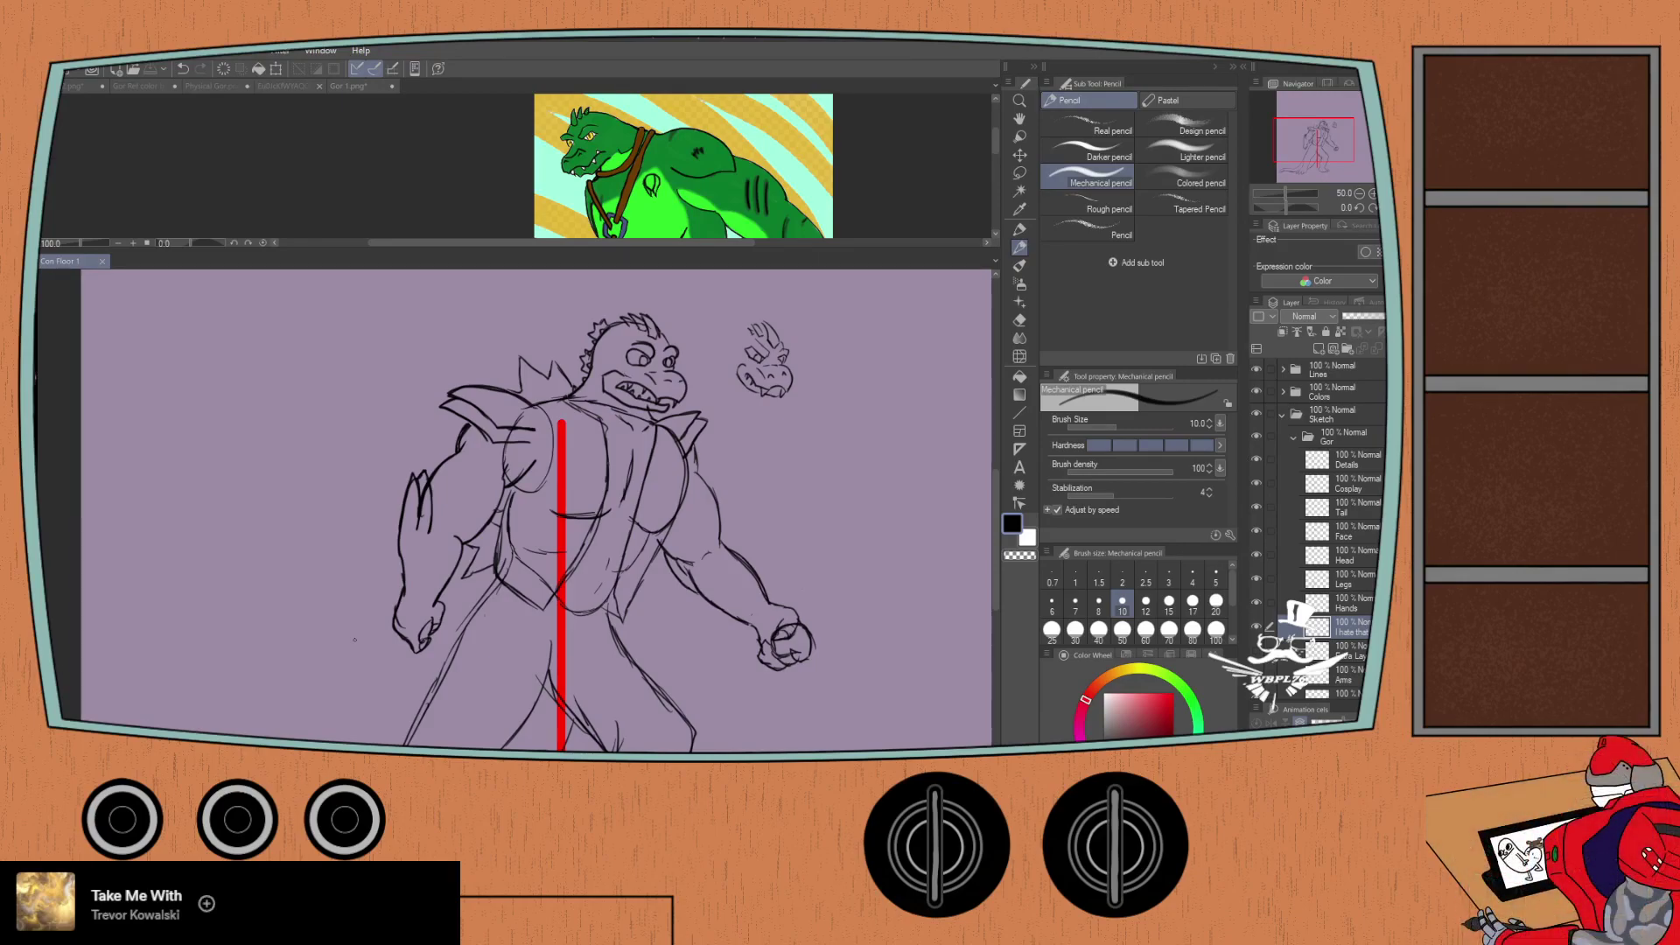
# Step: Close the Gor 1, jpg, Physical Gor, Gor Ref color and 2.png tabs without saving
pyautogui.click(393, 86)
pyautogui.click(727, 319)
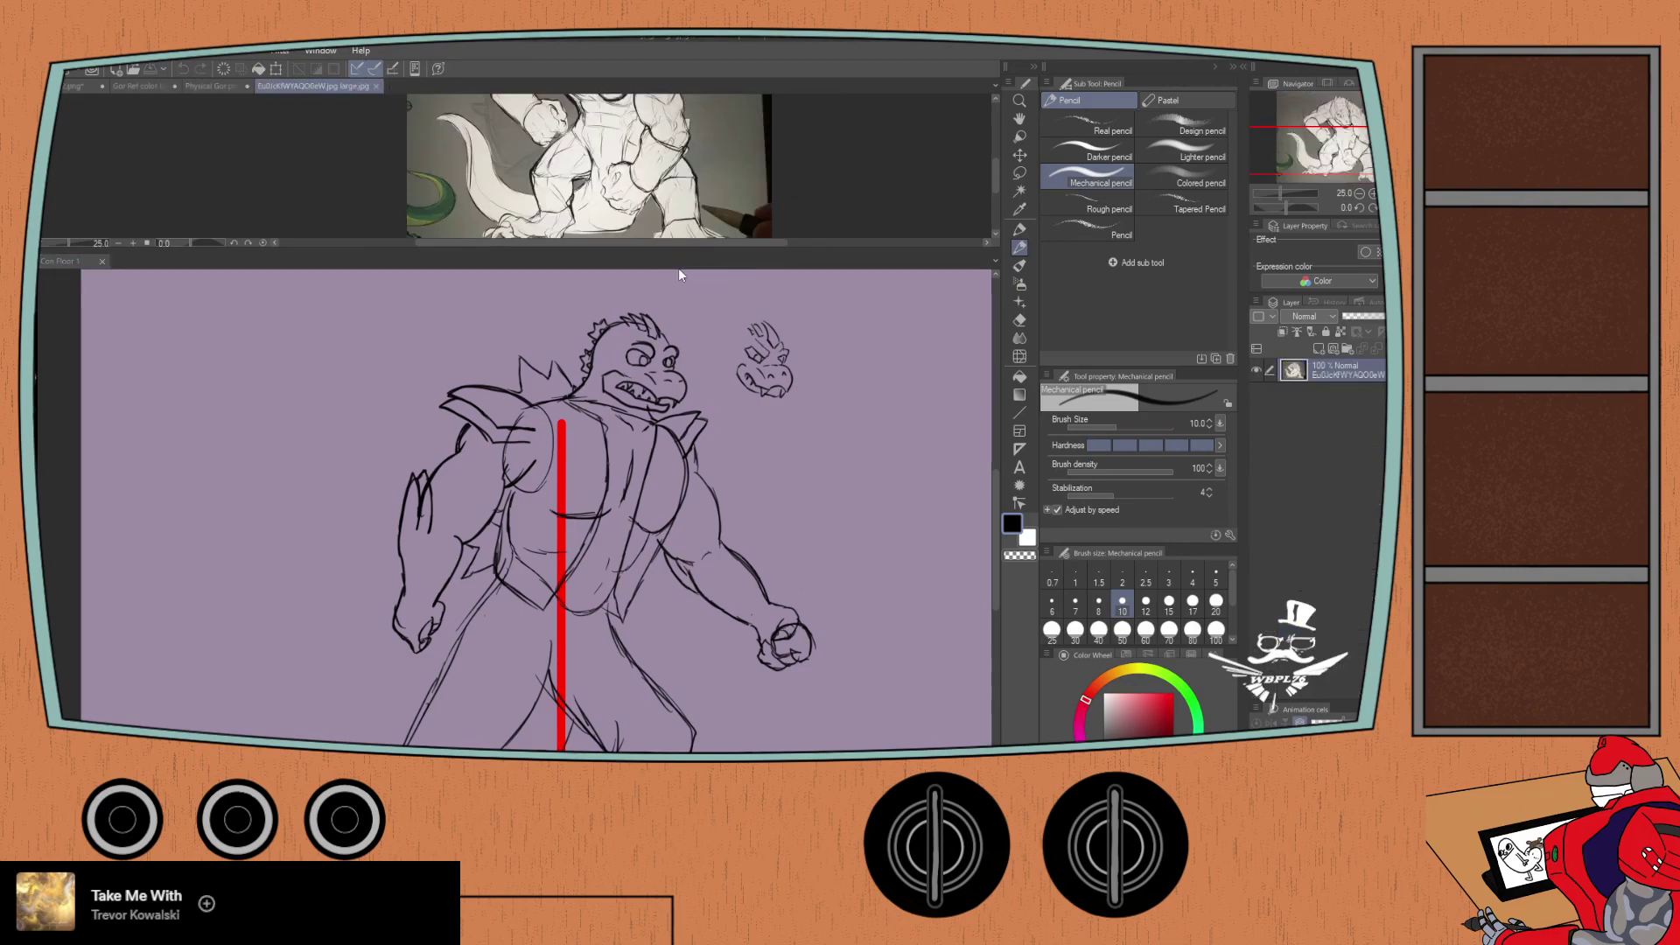
pyautogui.click(376, 86)
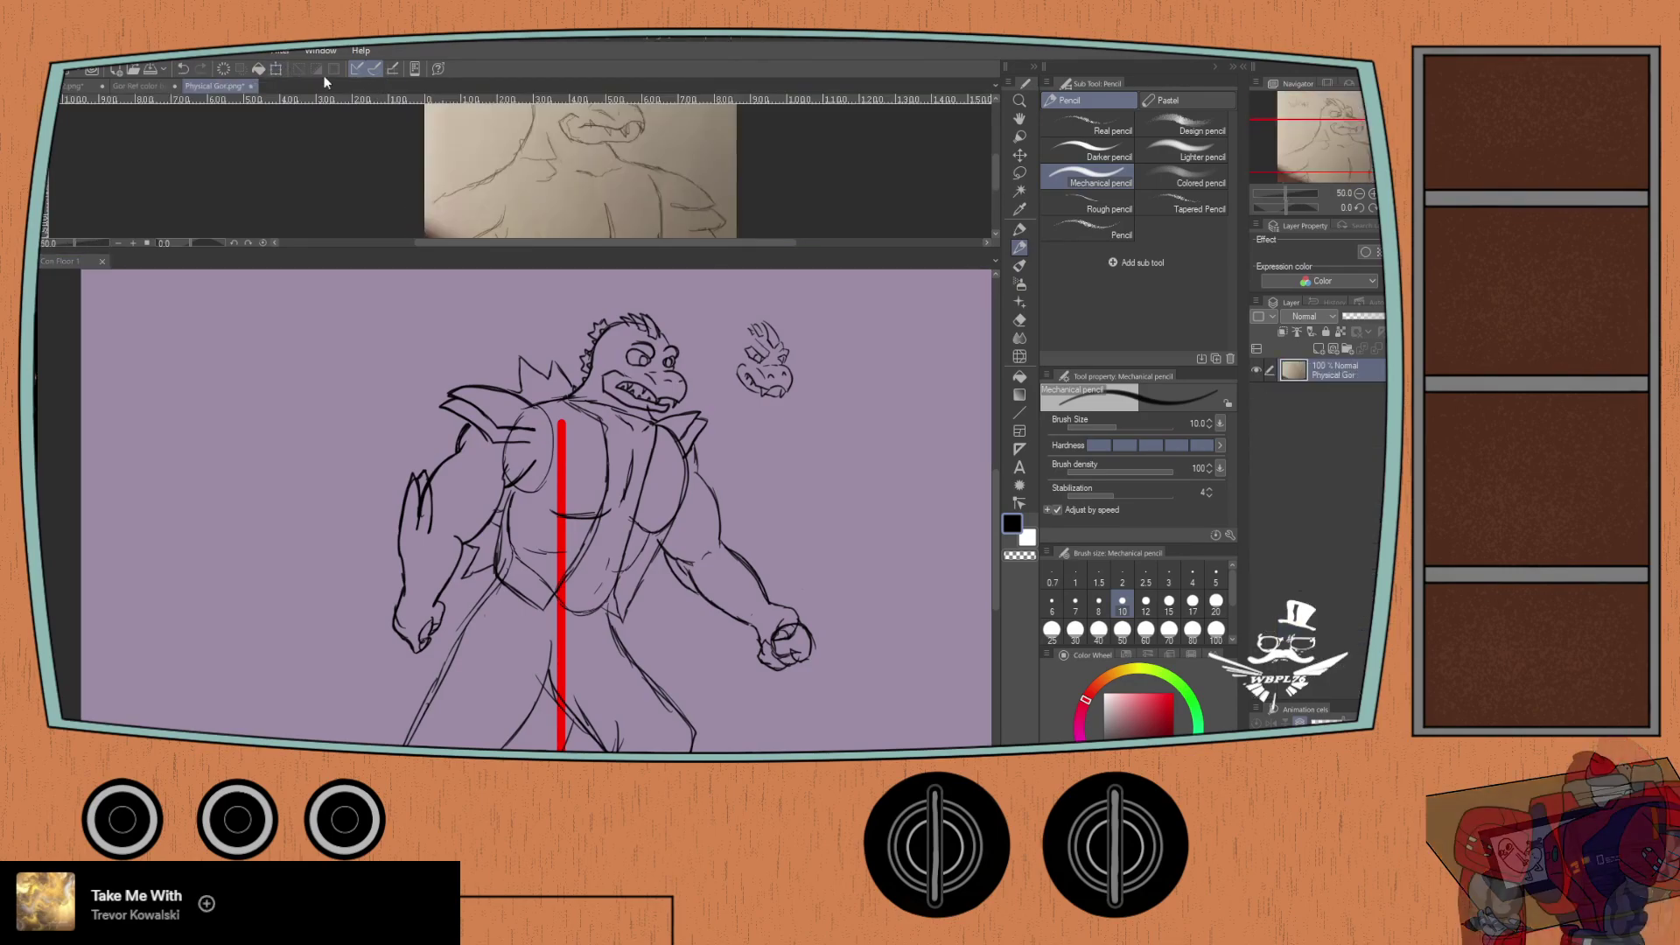
pyautogui.click(251, 86)
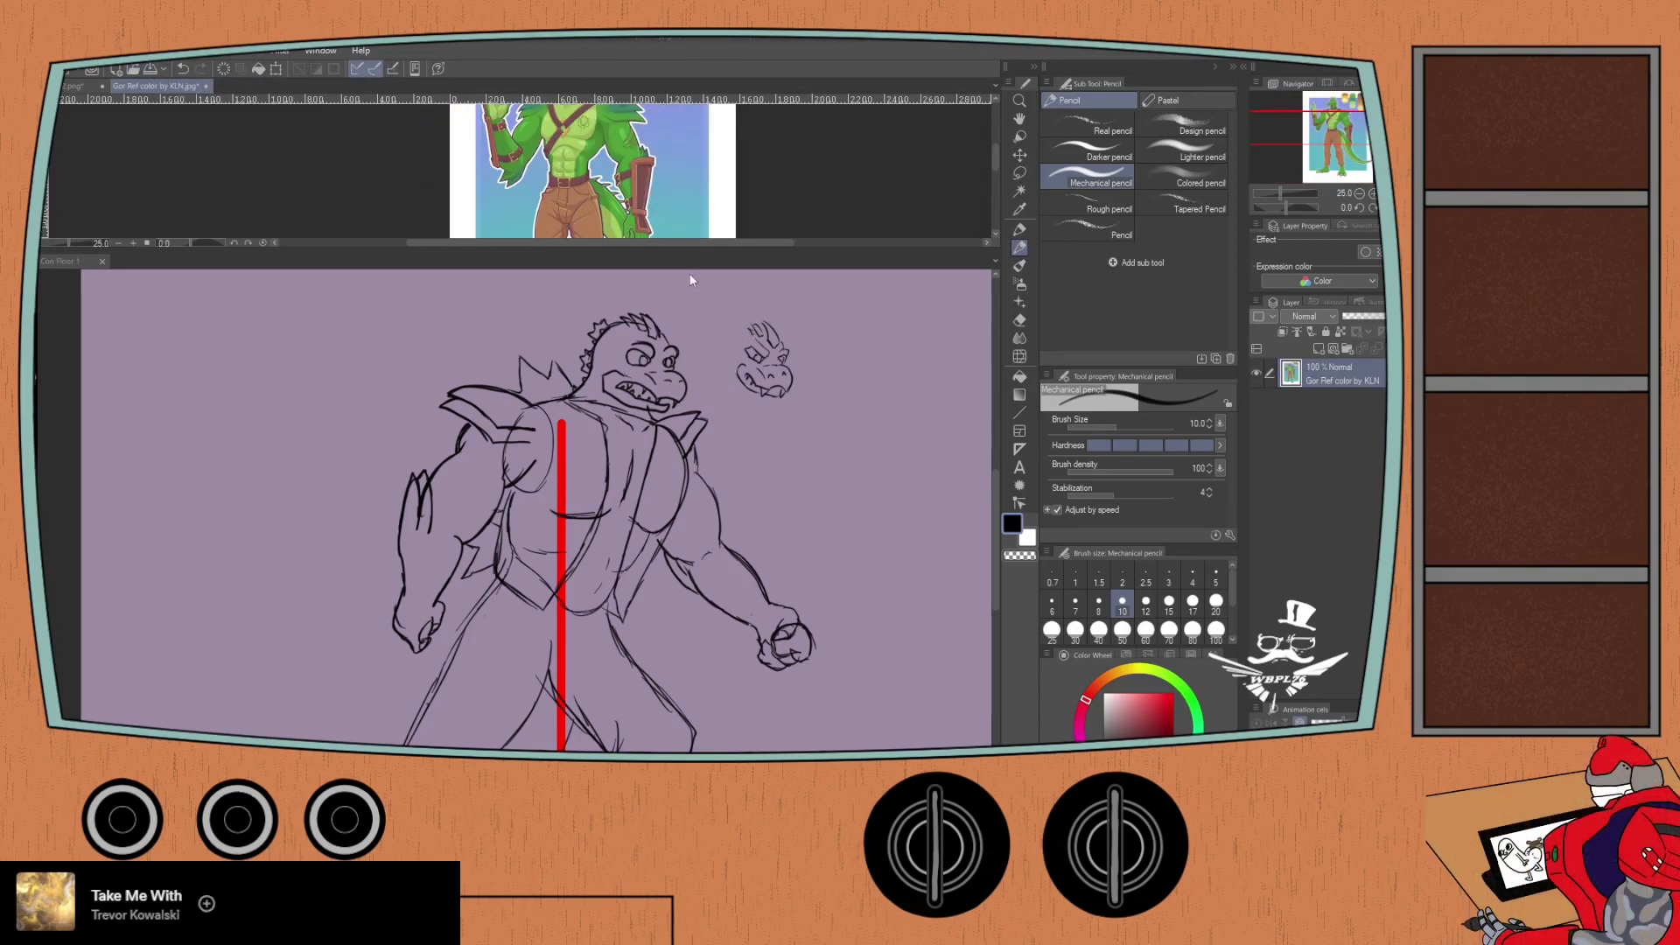
pyautogui.click(205, 86)
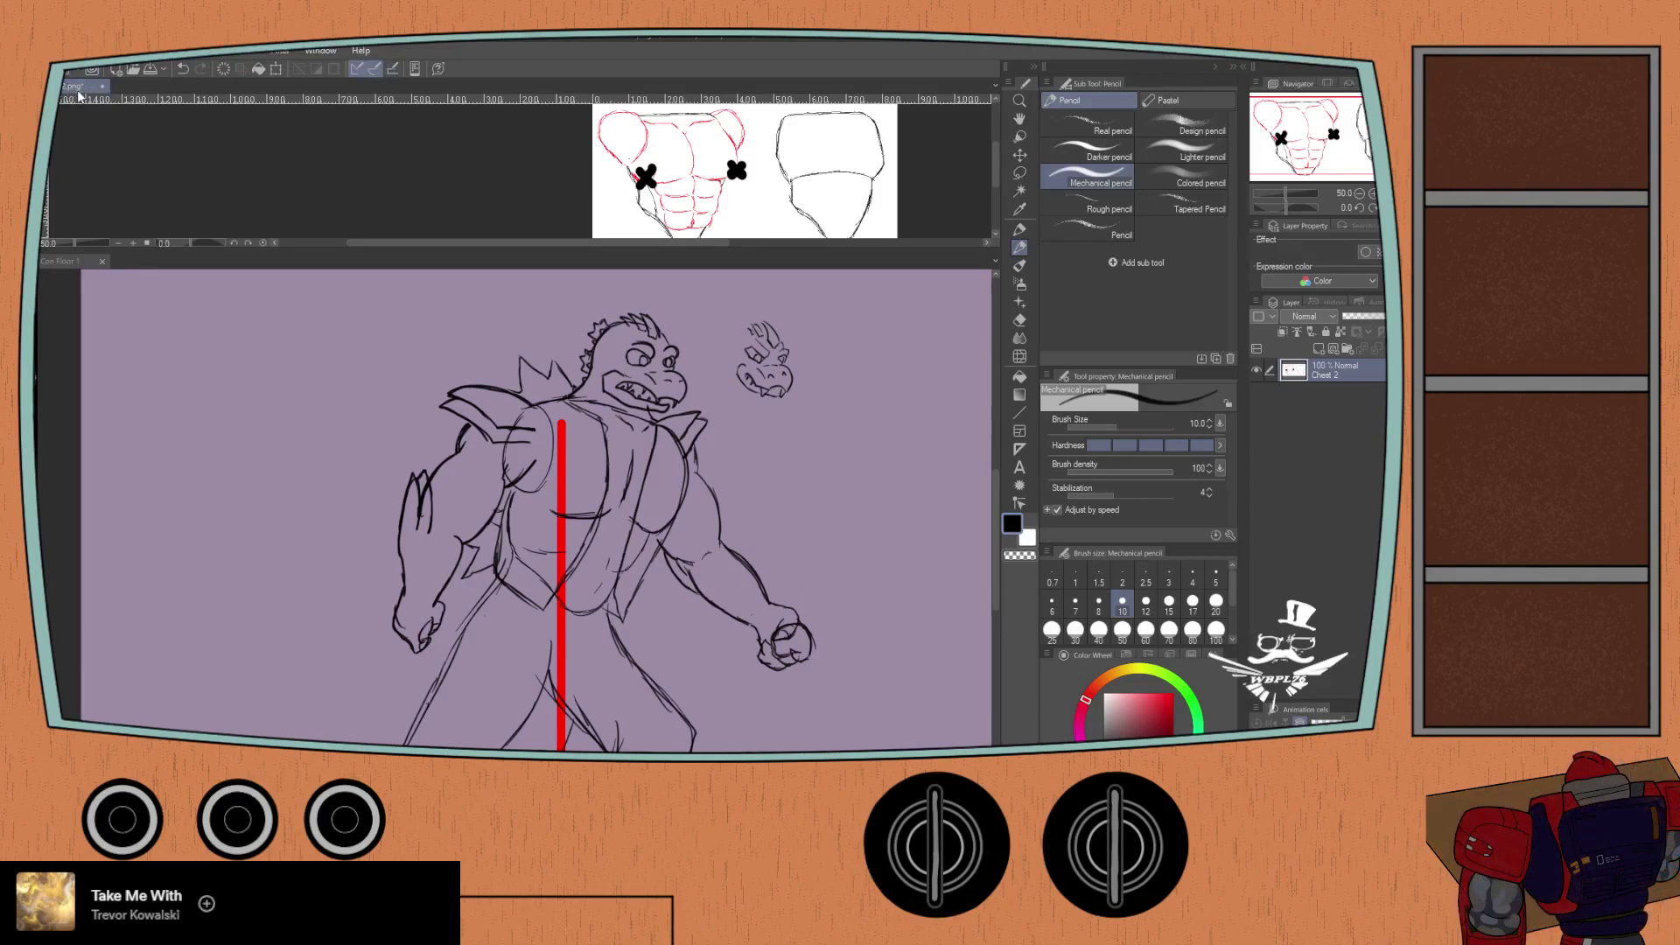
pyautogui.click(102, 85)
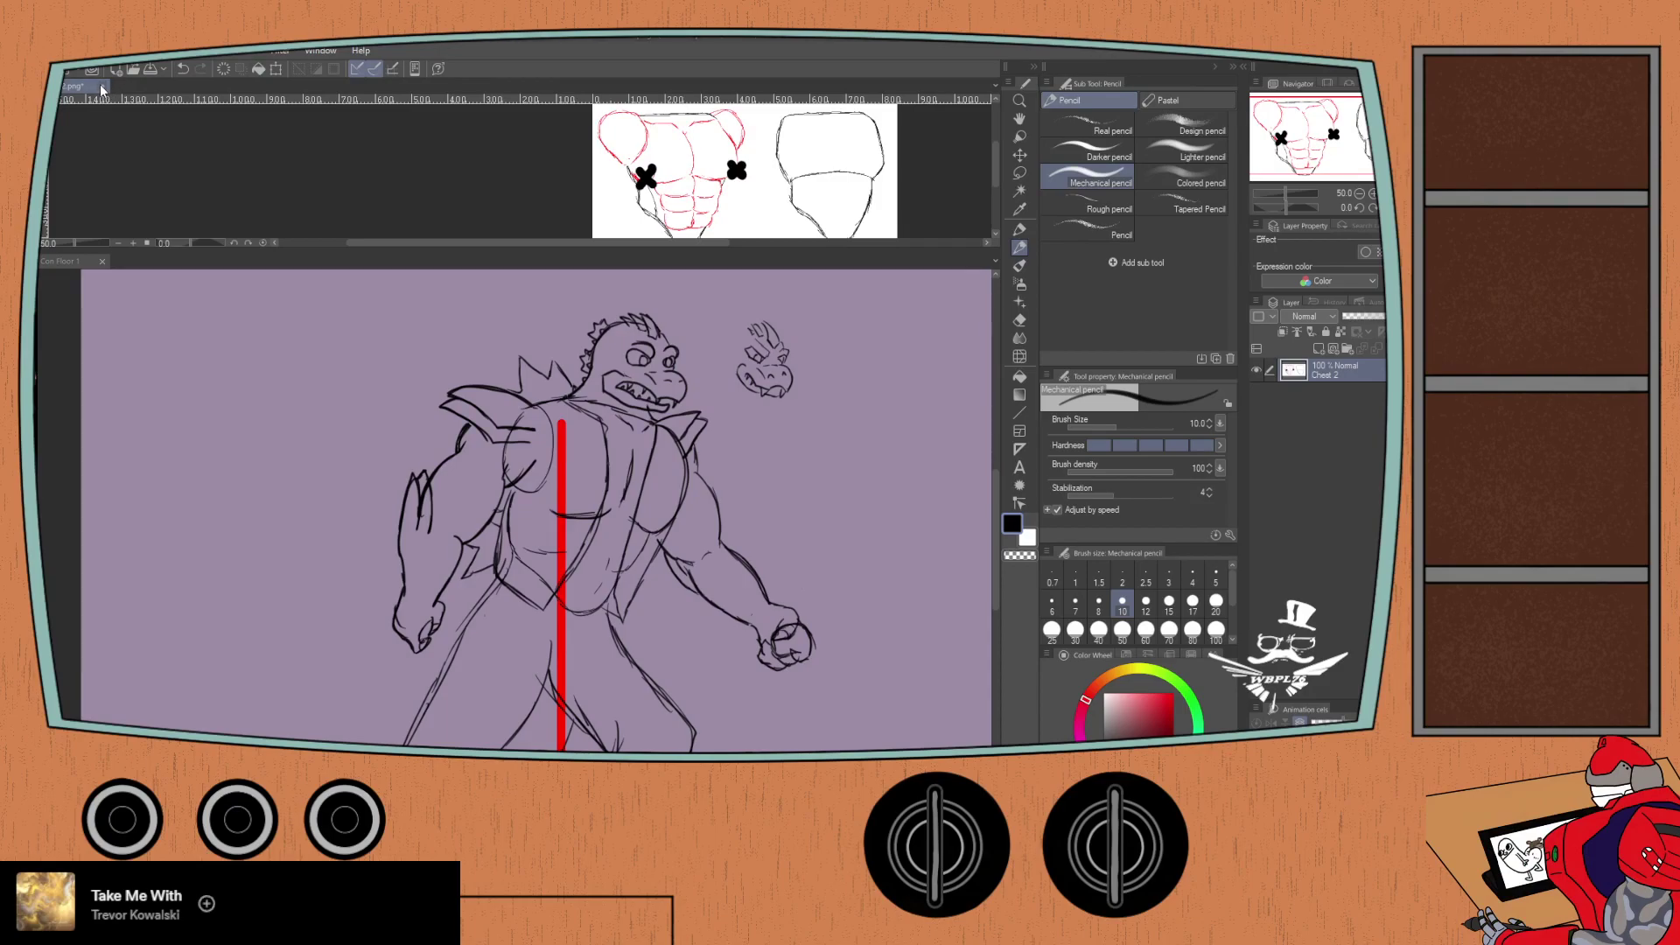
pyautogui.click(725, 320)
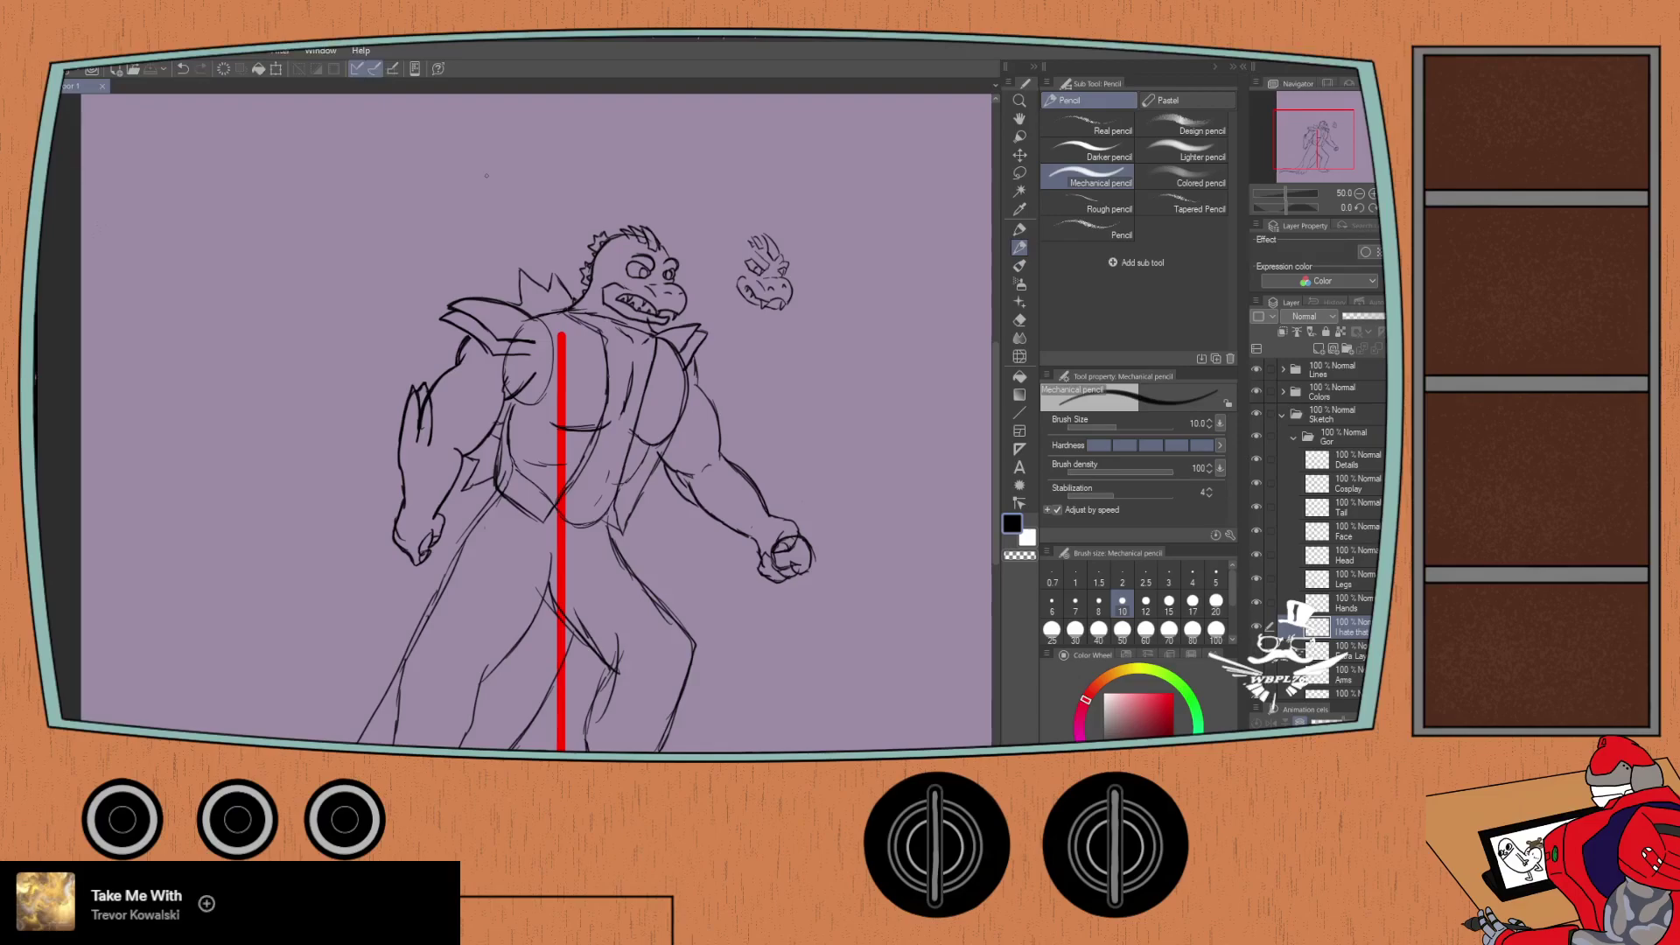
# Step: Show the Floor 1 booth photo at low opacity behind the sketch, then save
pyautogui.moveTo(345, 331); pyautogui.dragTo(332, 272)
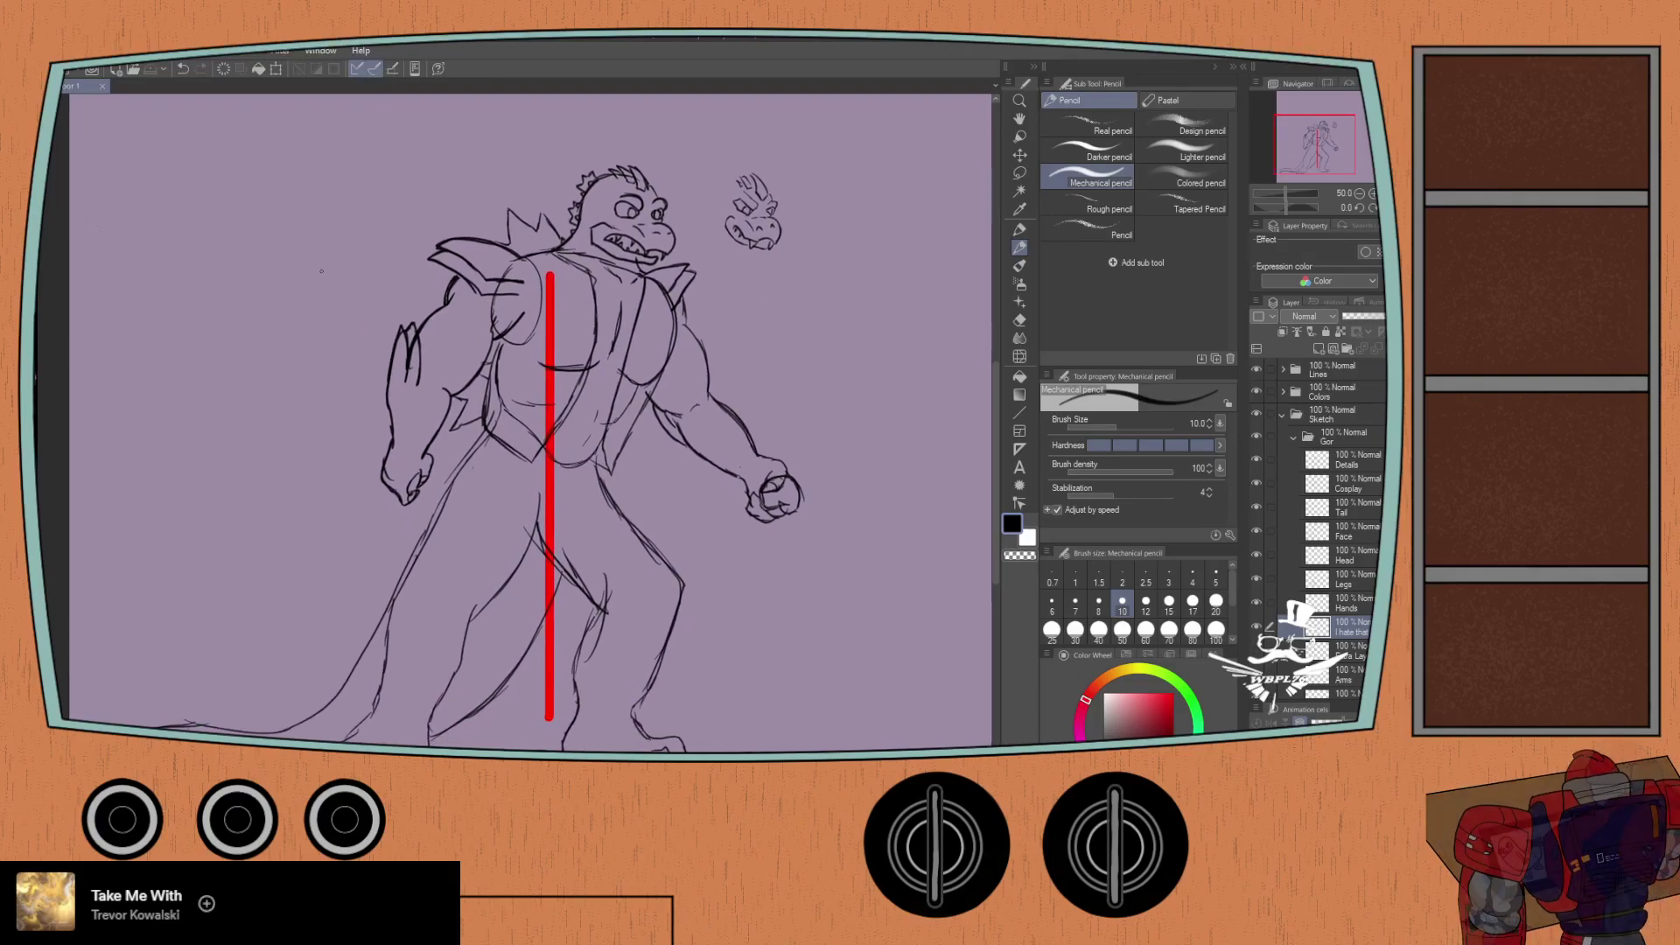
pyautogui.scroll(-1, 332, 271)
pyautogui.scroll(-5, 1277, 697)
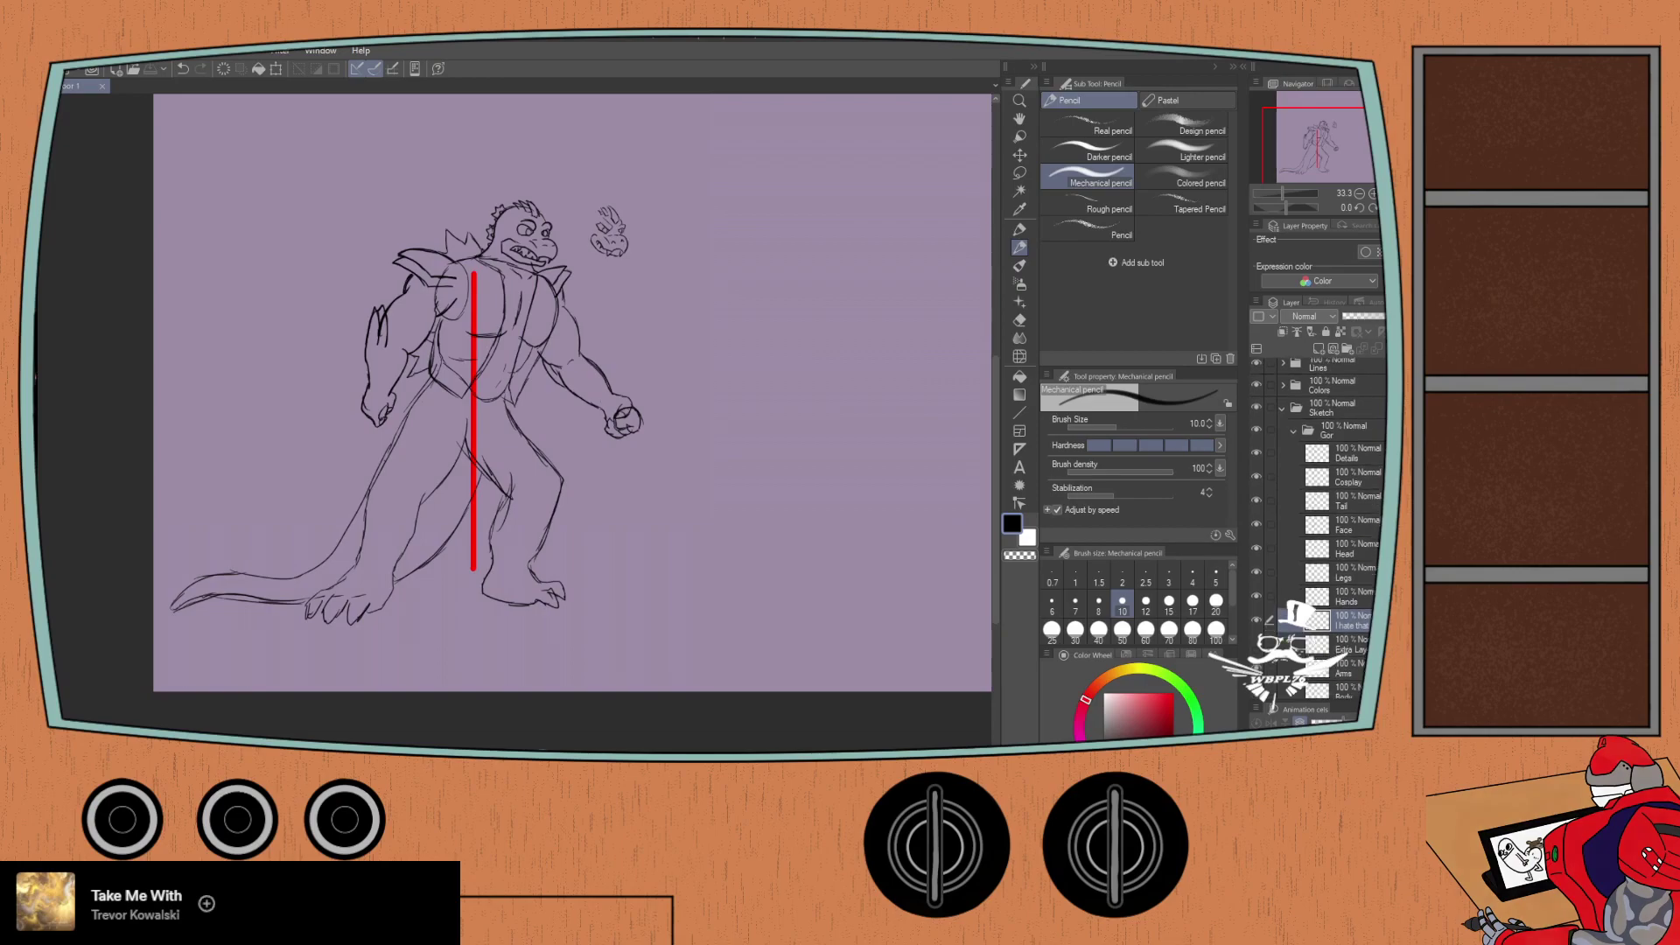
pyautogui.click(1258, 669)
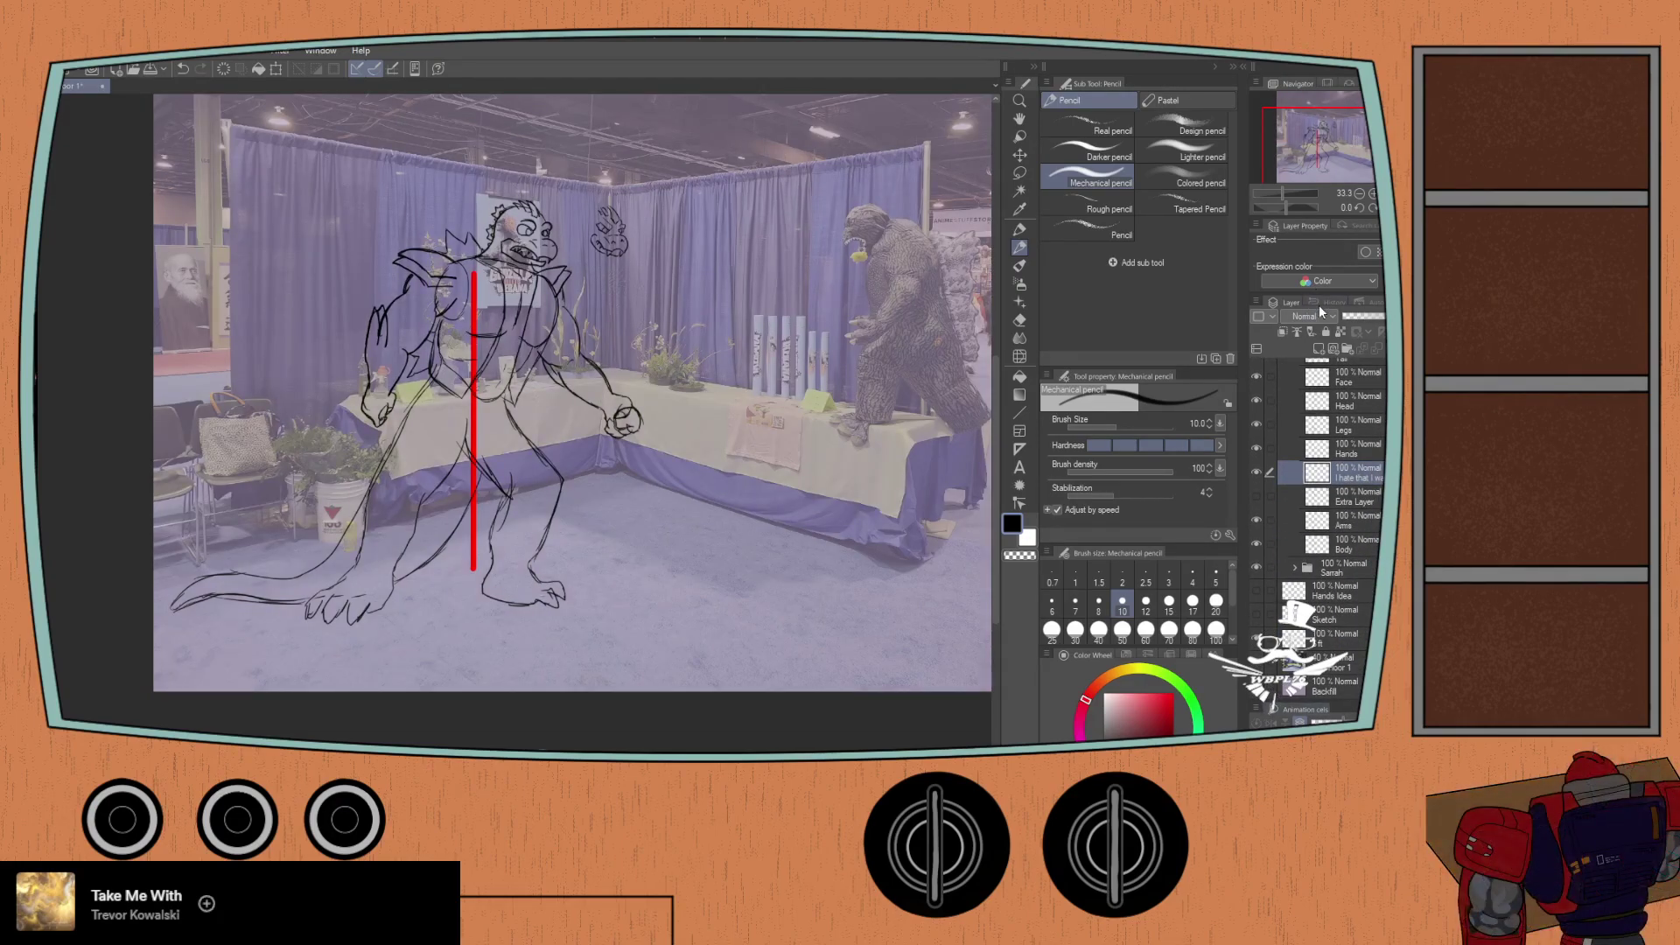
pyautogui.click(1329, 658)
pyautogui.moveTo(1367, 318); pyautogui.dragTo(1400, 318)
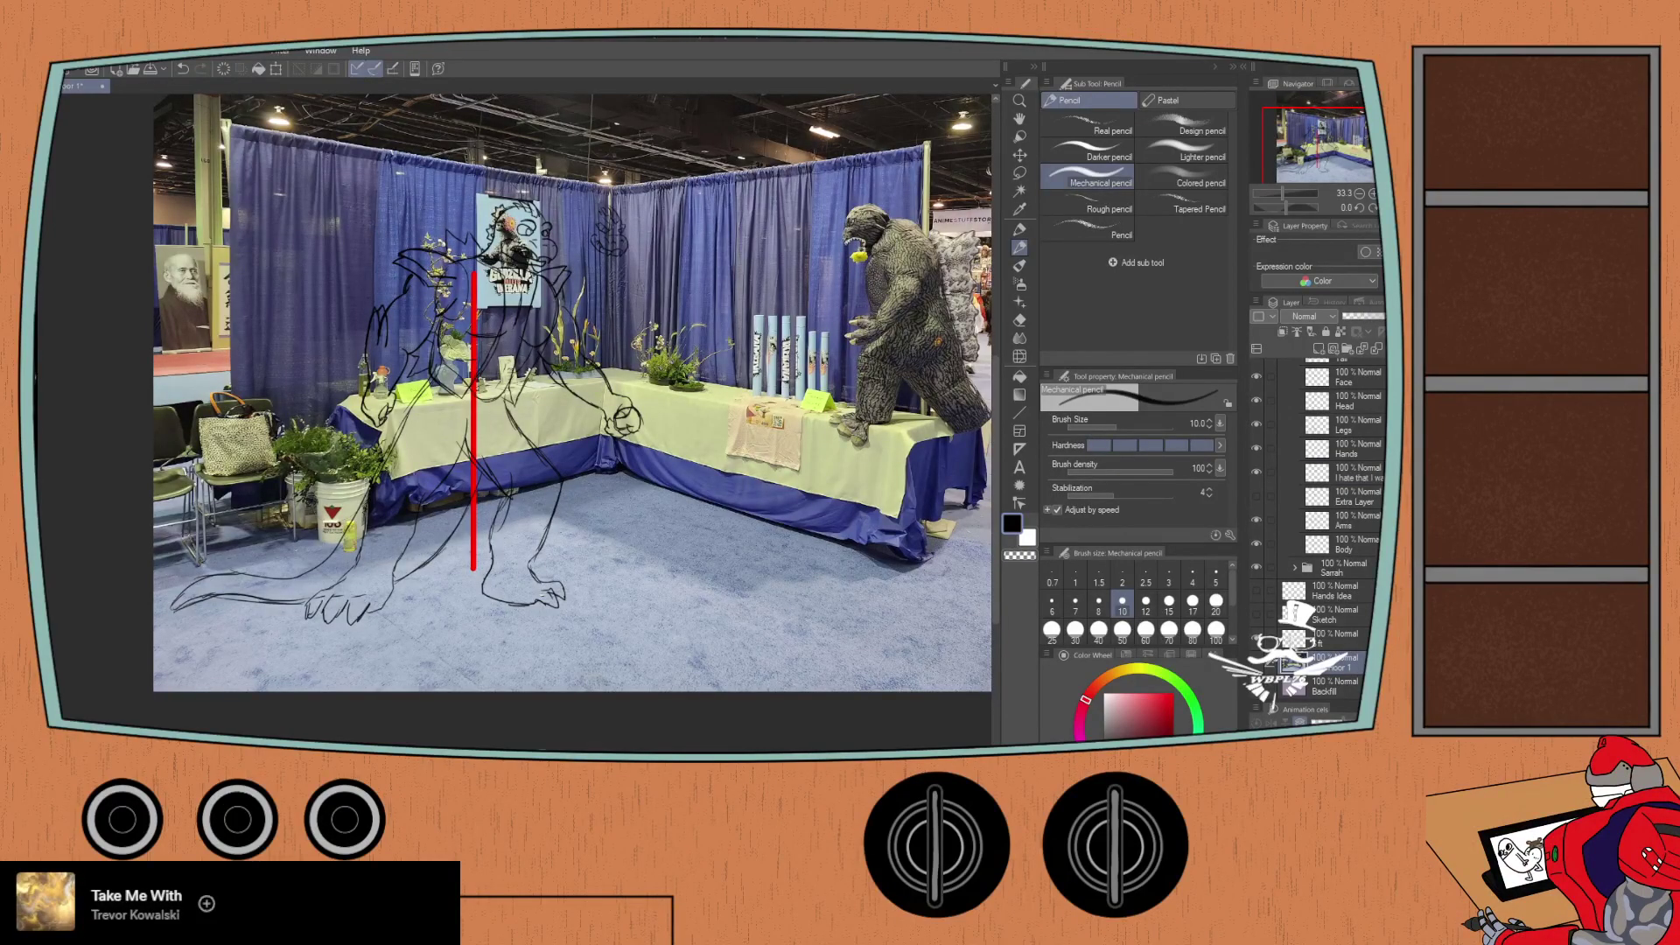
pyautogui.click(1361, 317)
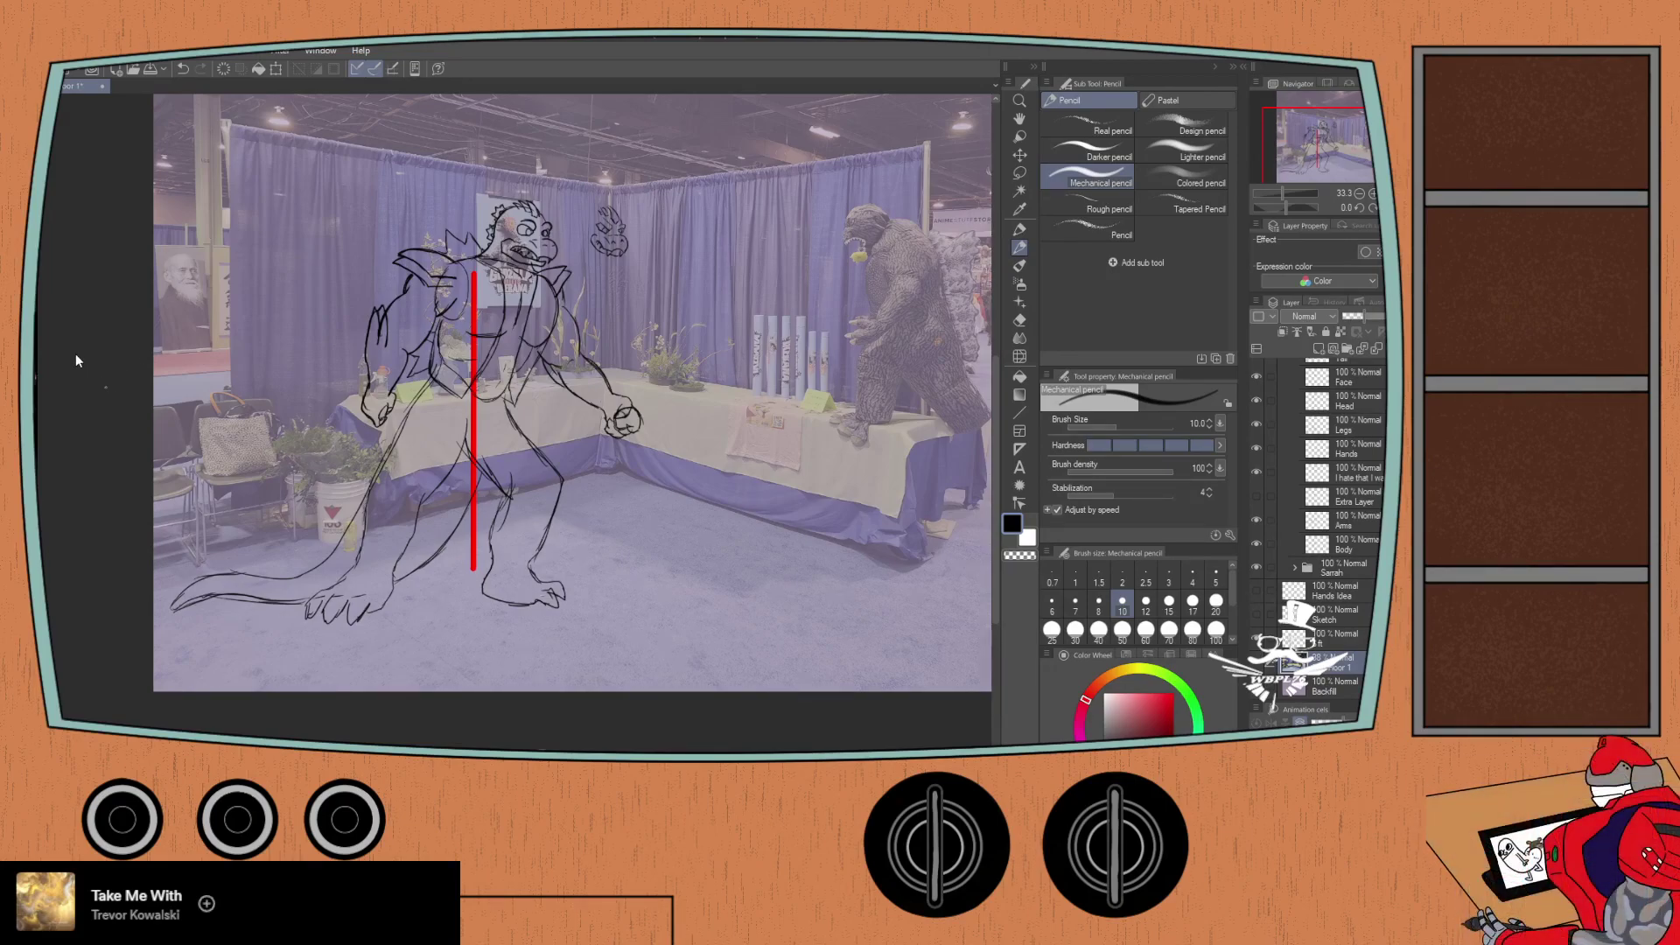
pyautogui.hotkey('ctrl', 's')
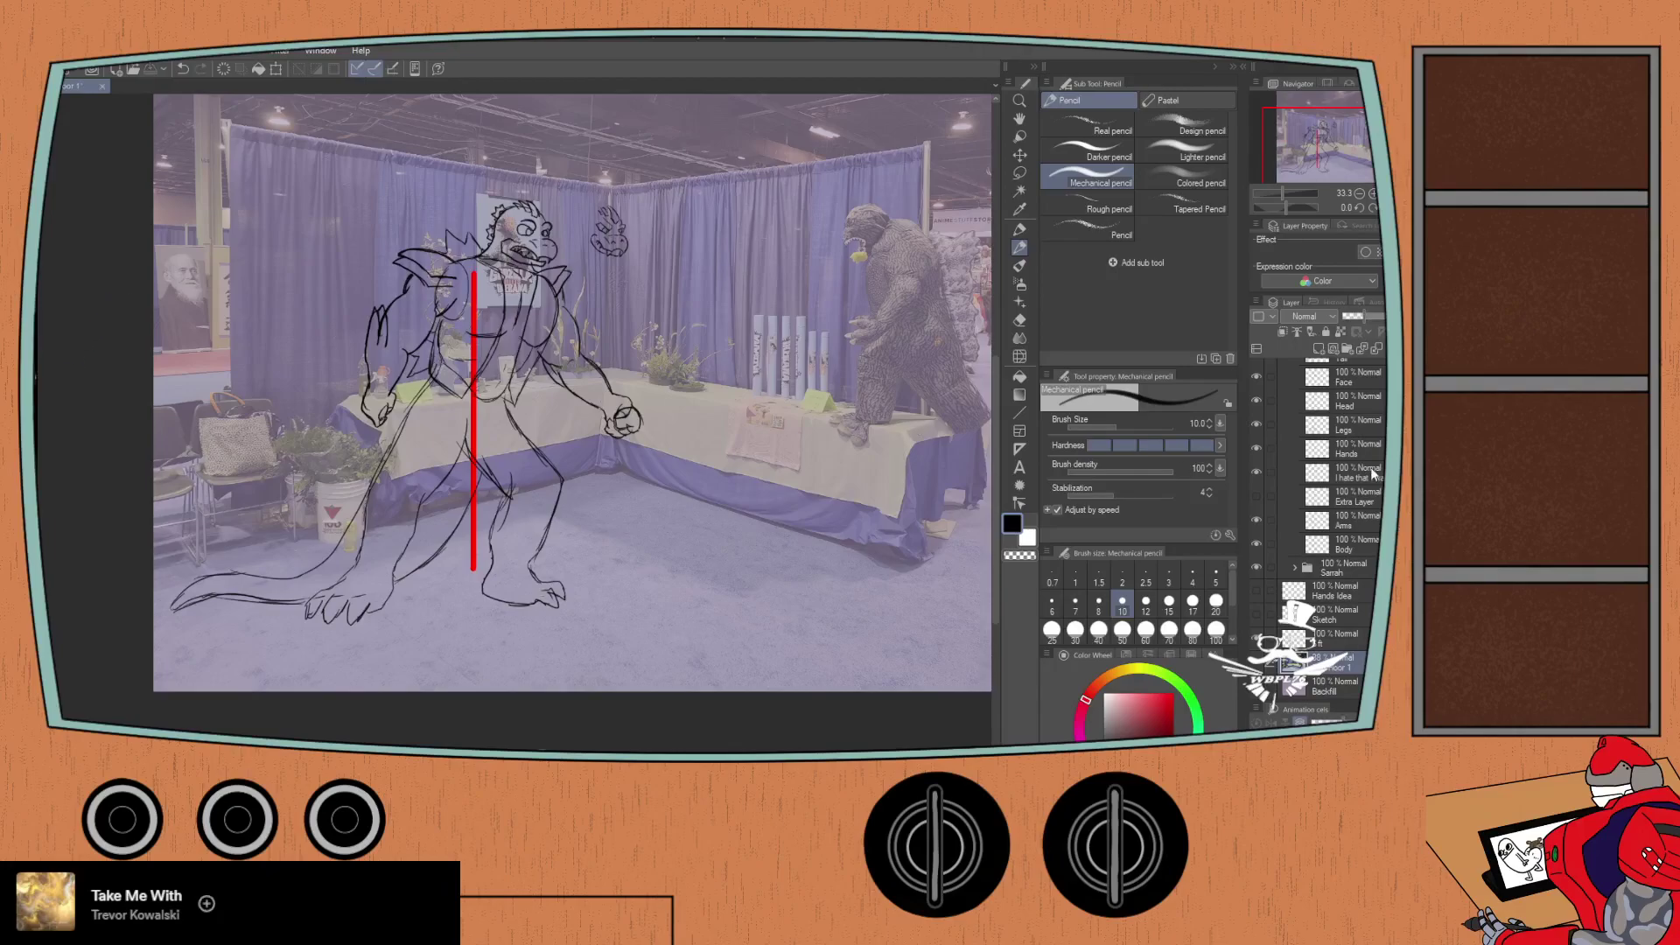